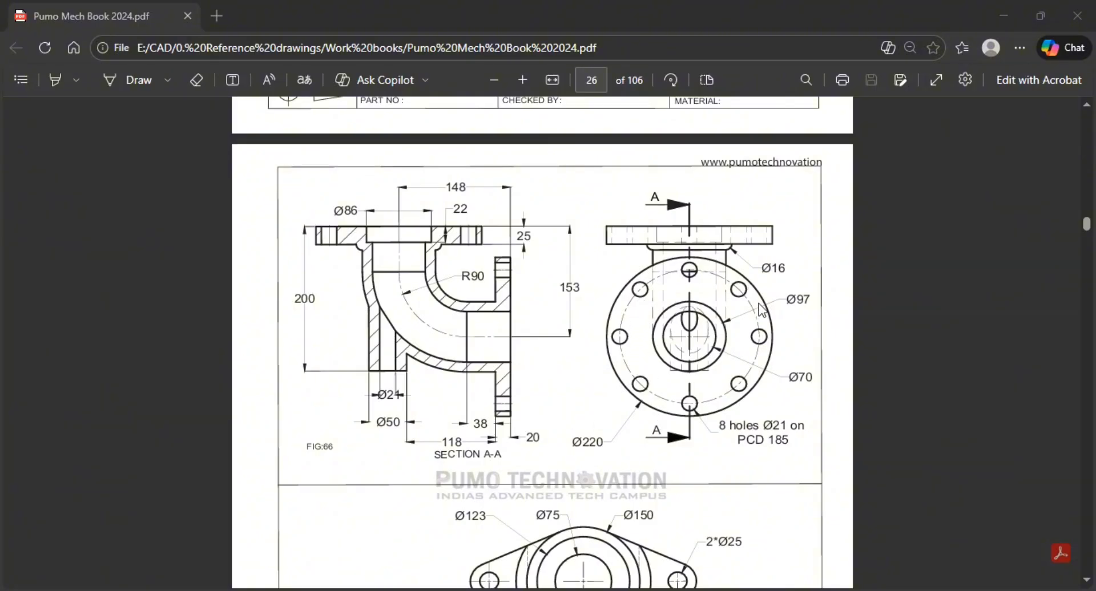
# - Switch to AutoCAD and start a new blank drawing from the default template
pyautogui.hotkey('alt', 'Tab')
pyautogui.hotkey('alt', 'Tab')
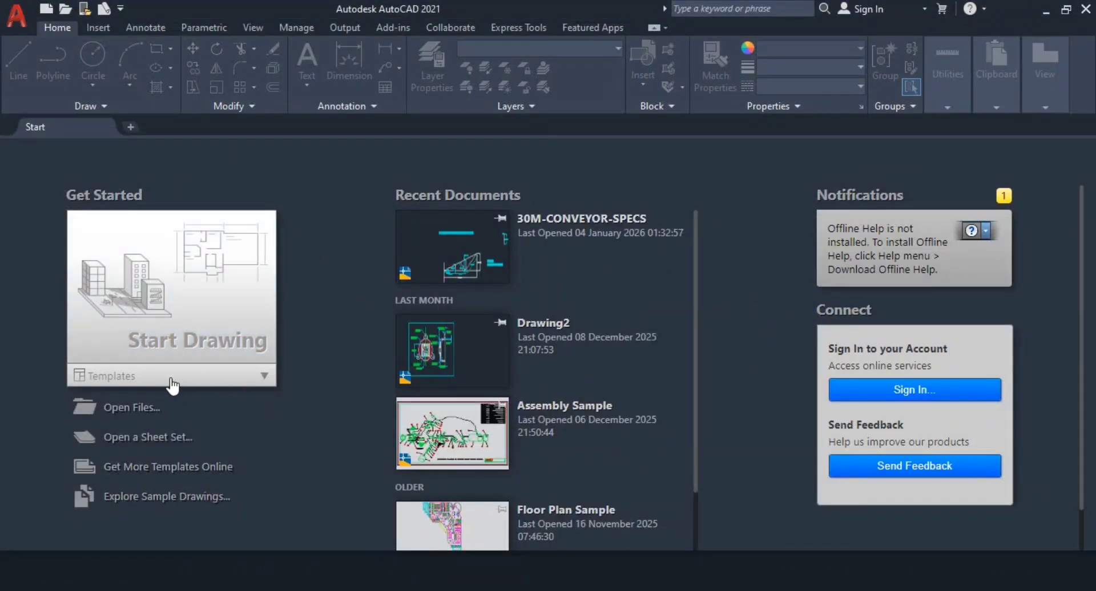
pyautogui.click(244, 378)
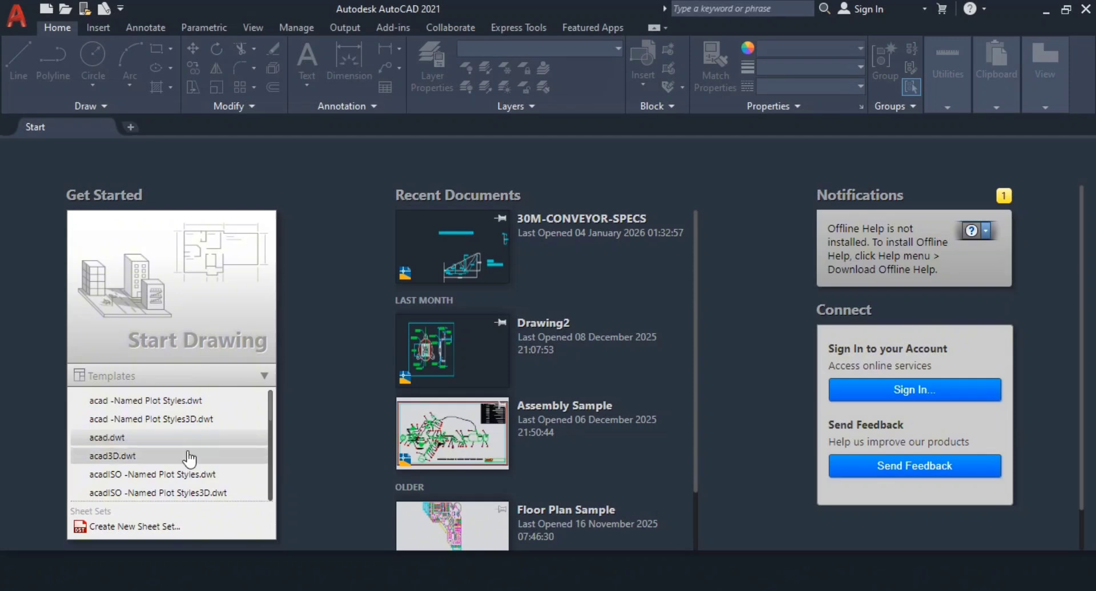
pyautogui.scroll(-2, 183, 451)
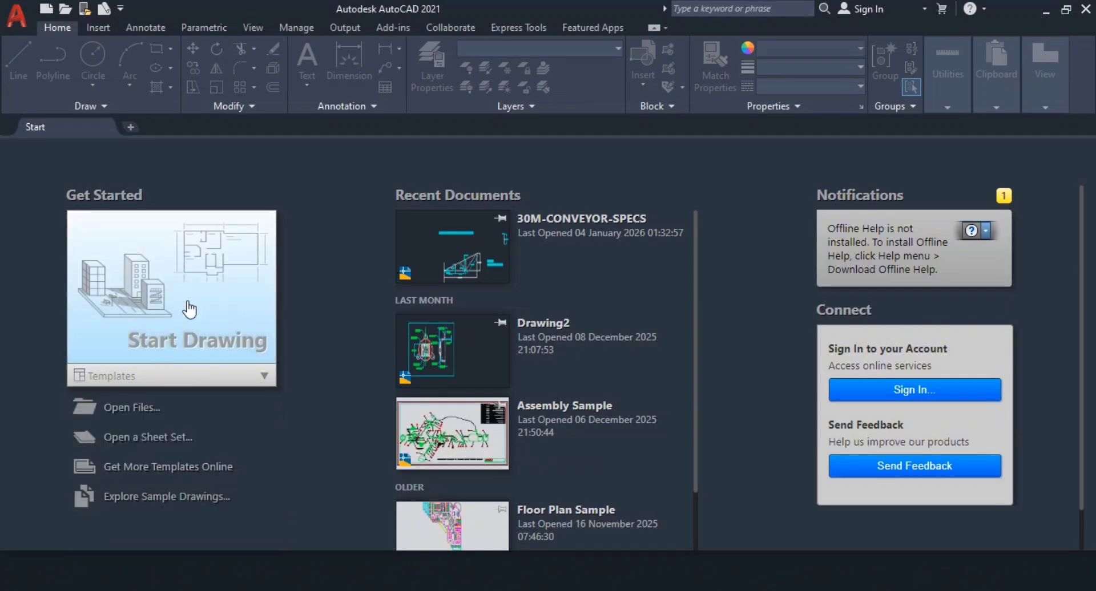
pyautogui.click(216, 336)
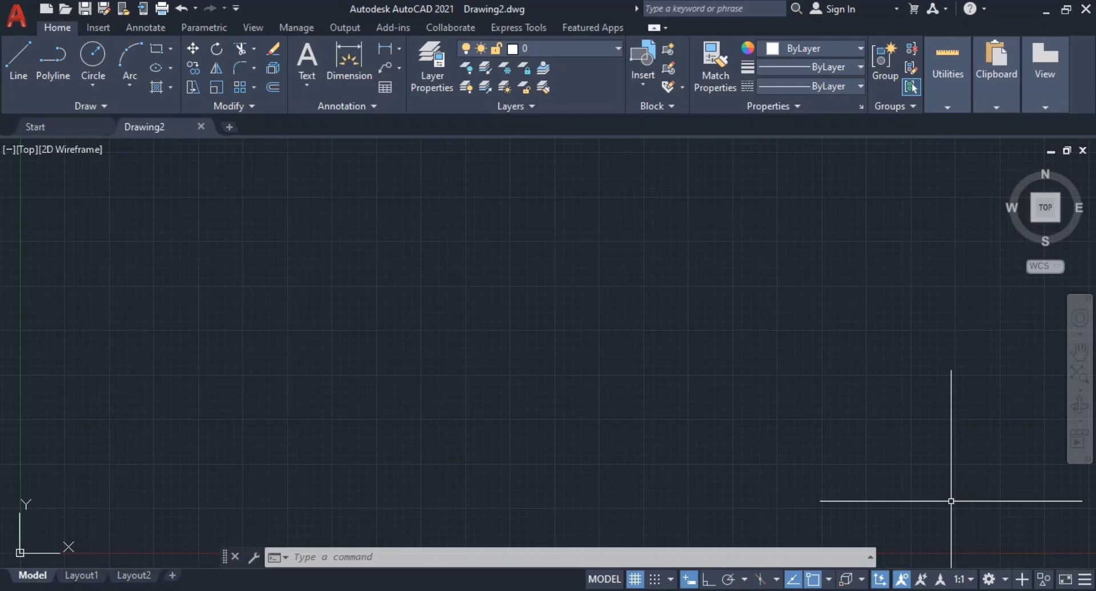
# - Set the drawing's insertion scale units to Millimeters
pyautogui.write('un')
pyautogui.press('Return')
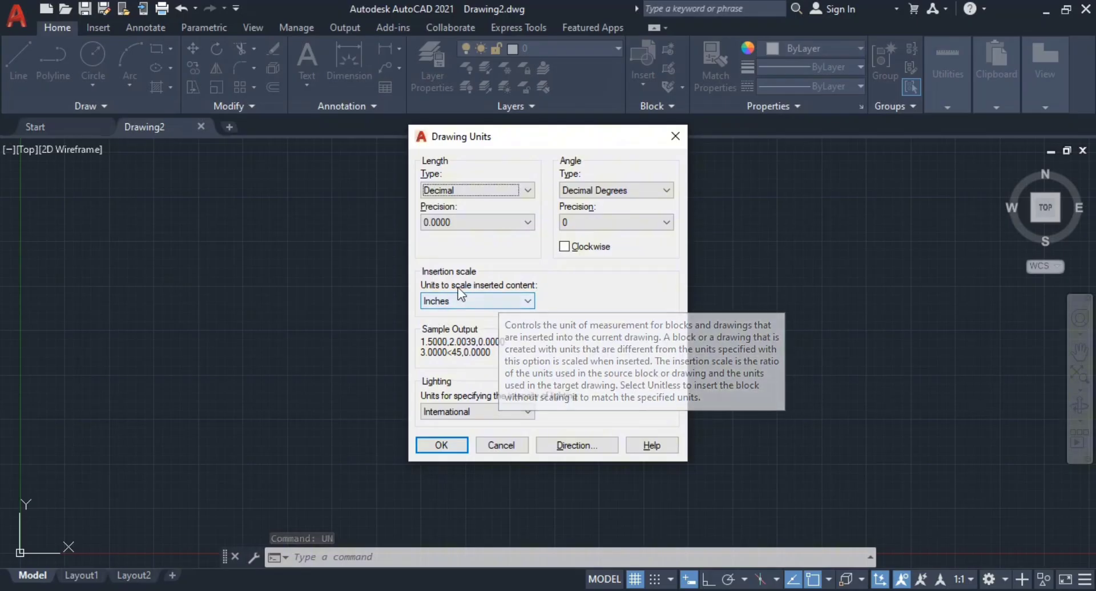
pyautogui.click(482, 304)
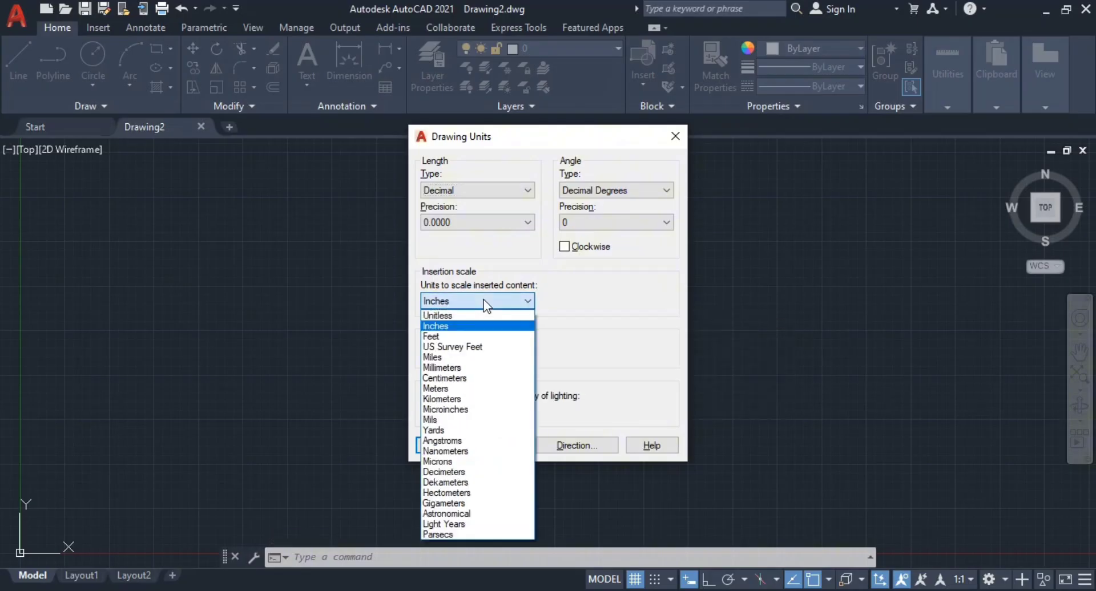
pyautogui.click(489, 368)
pyautogui.click(448, 446)
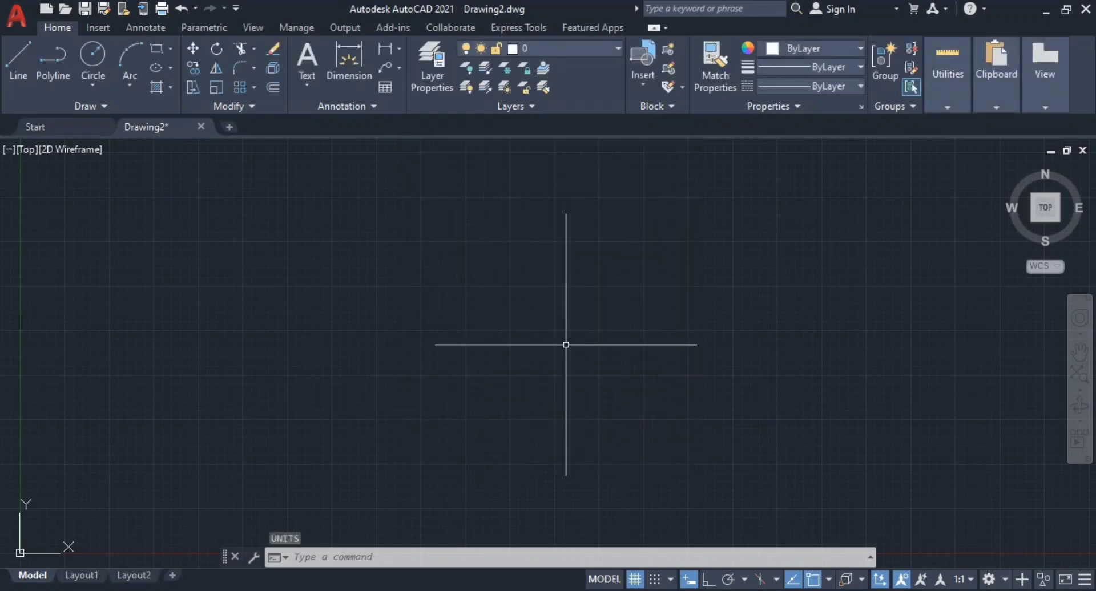
# - Check the flange diameter in the PDF reference, return to AutoCAD, and draw a circle of 220 mm diameter near the origin
pyautogui.hotkey('alt', 'Tab')
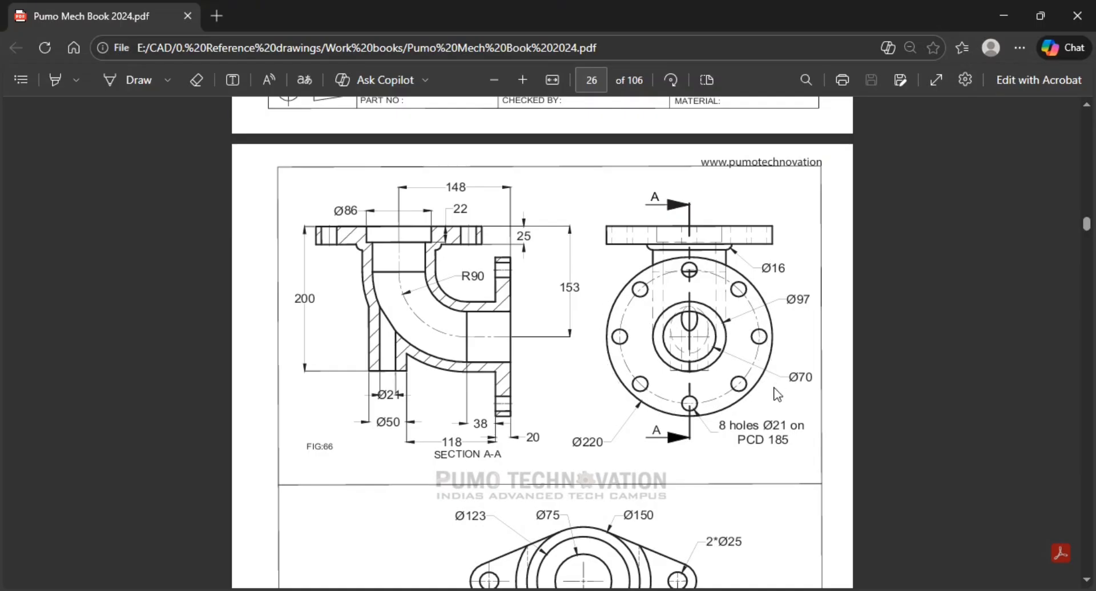
pyautogui.hotkey('alt', 'Tab')
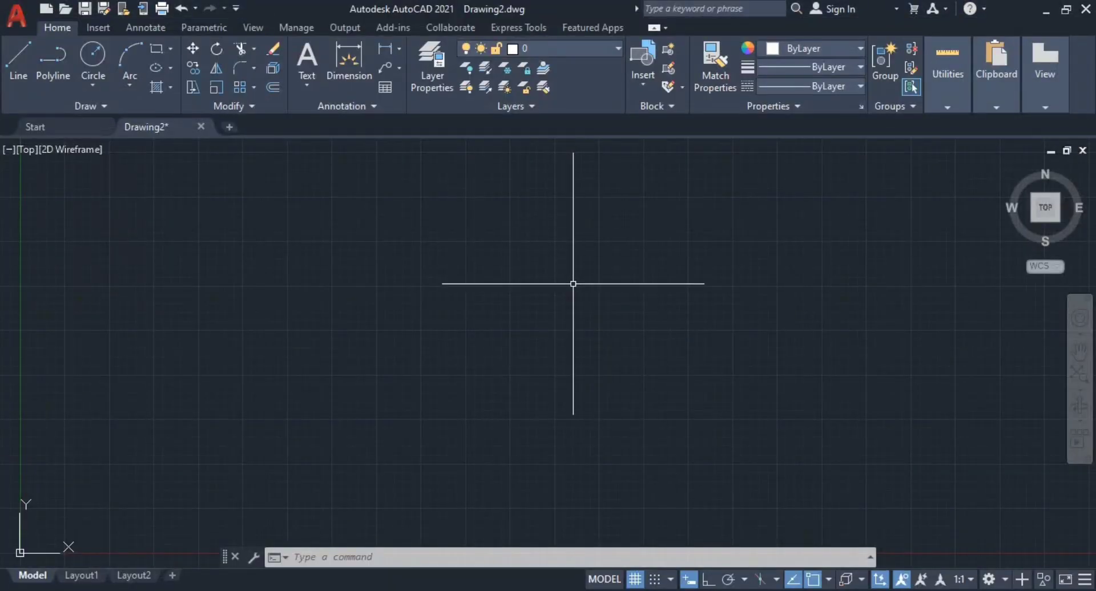
pyautogui.write('c')
pyautogui.press('Return')
pyautogui.click(527, 296)
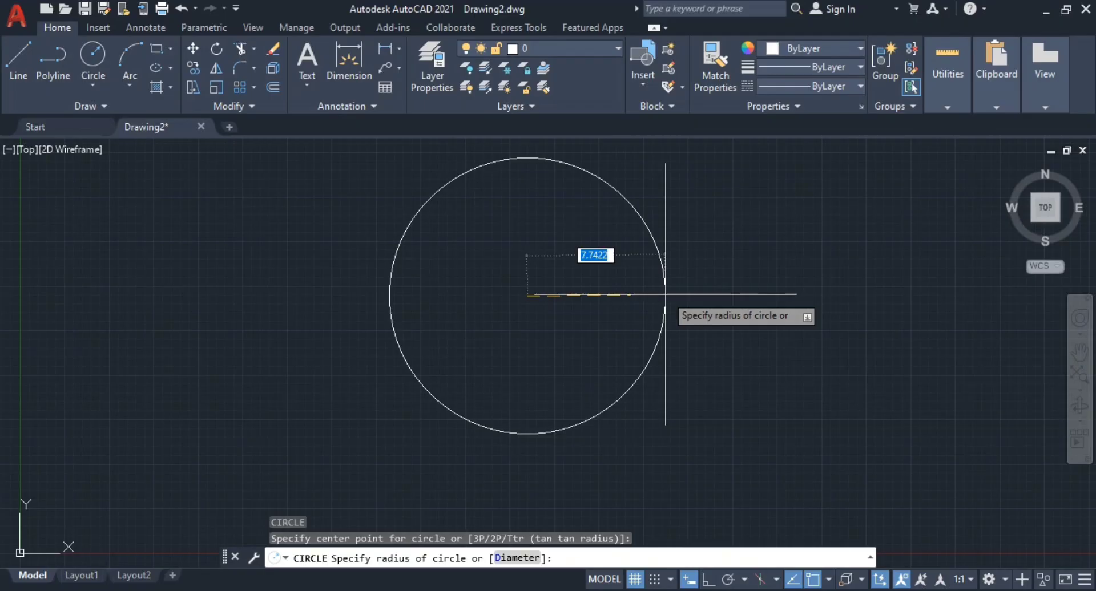
pyautogui.write('d')
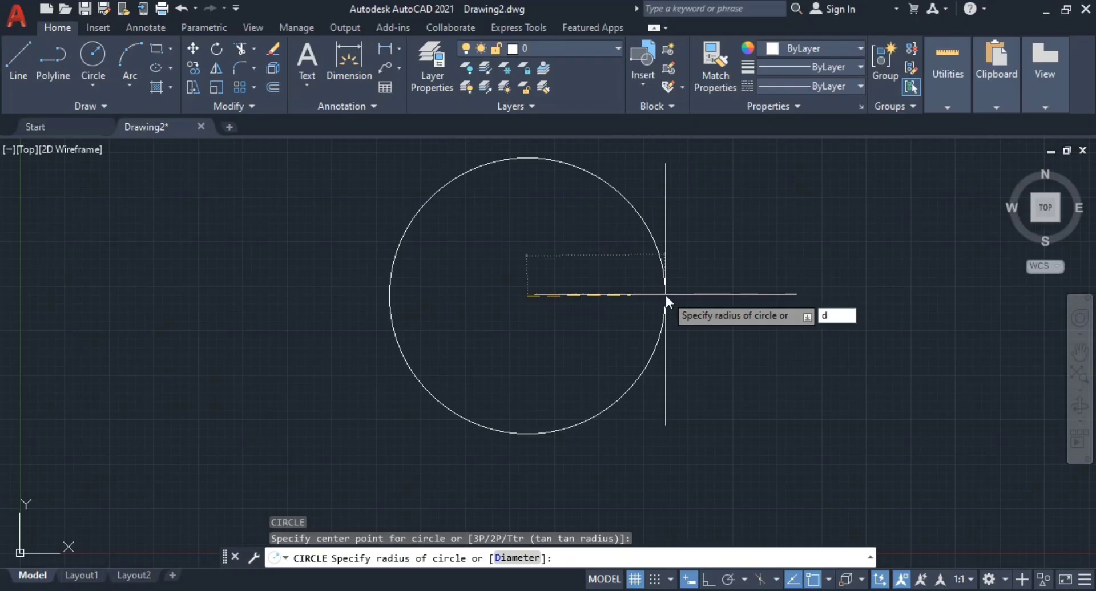
pyautogui.press('Return')
pyautogui.write('22')
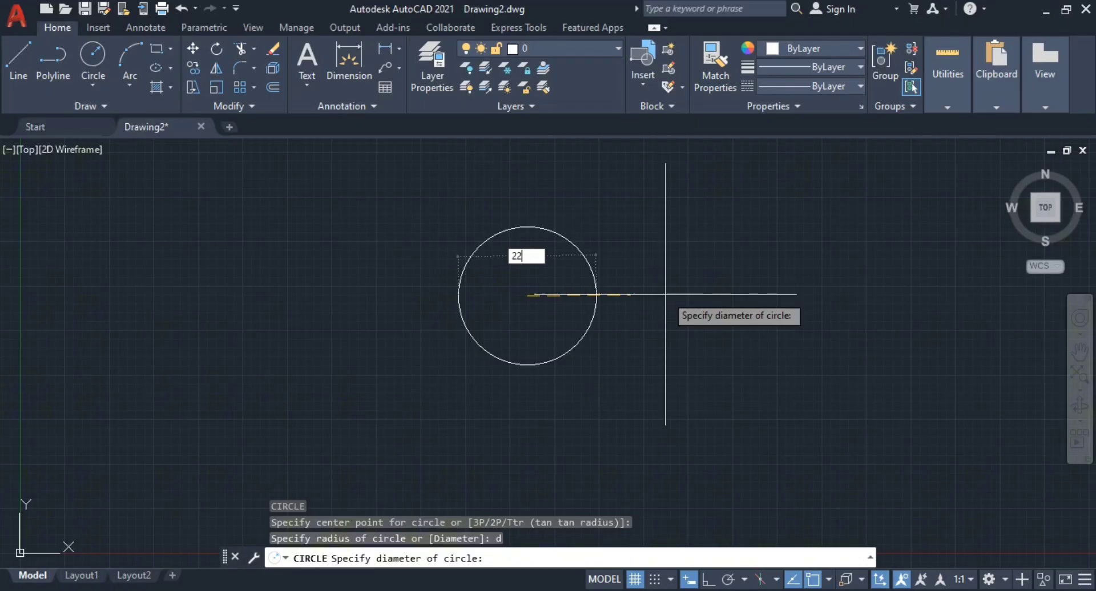
pyautogui.write('0')
pyautogui.press('Return')
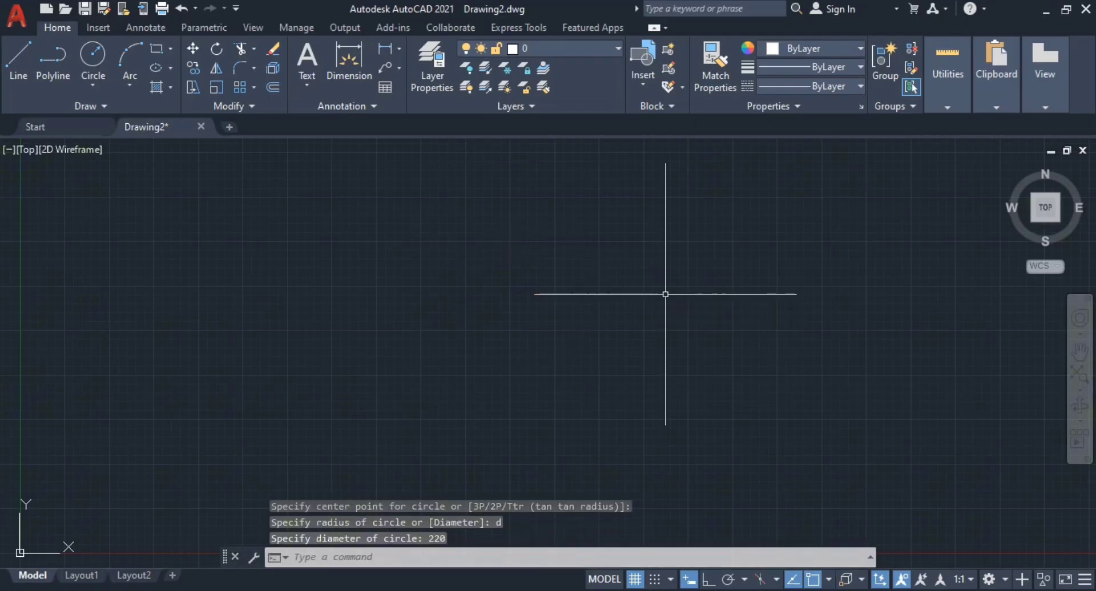
# - Bring the whole 220 mm circle into view with free space around it
pyautogui.scroll(-2, 666, 294)
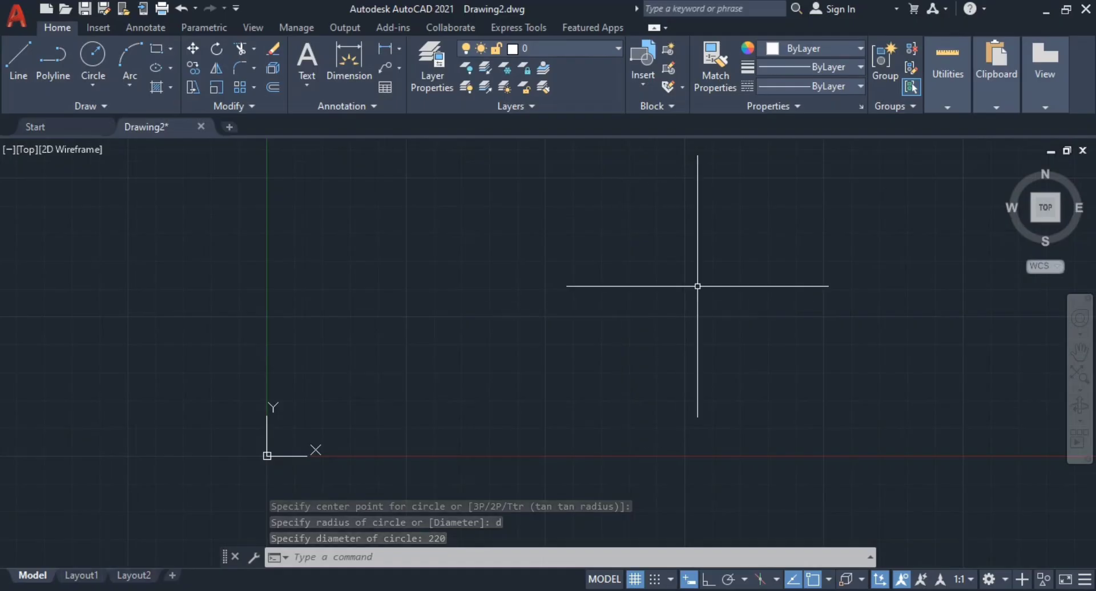
pyautogui.scroll(5, 697, 288)
pyautogui.scroll(-4, 696, 290)
pyautogui.scroll(2, 696, 291)
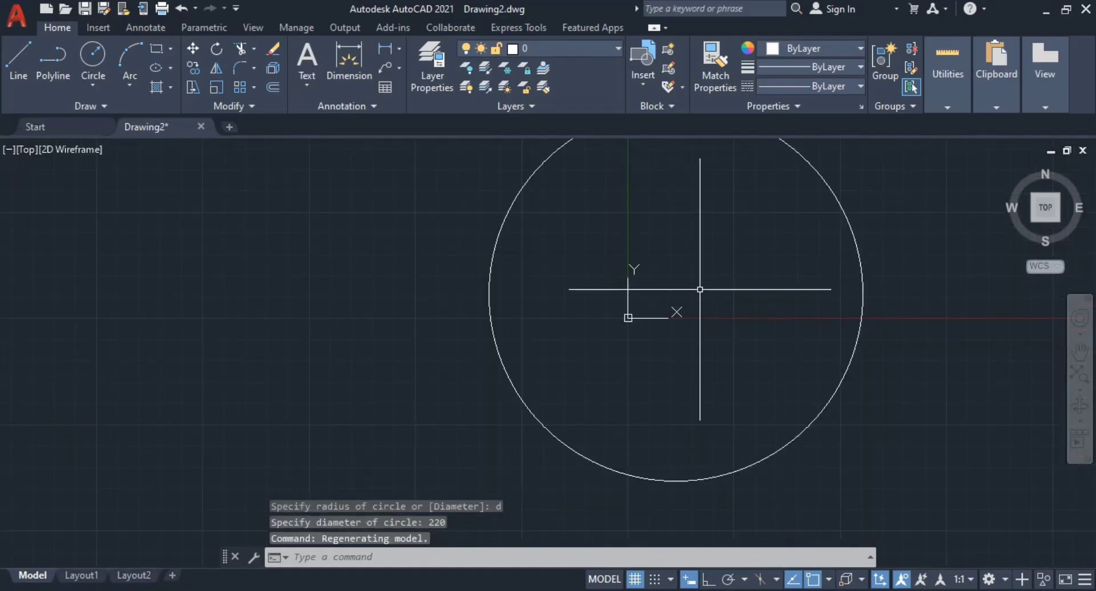
pyautogui.moveTo(699, 290); pyautogui.dragTo(457, 354, button='middle')
pyautogui.moveTo(529, 317); pyautogui.dragTo(535, 301, button='middle')
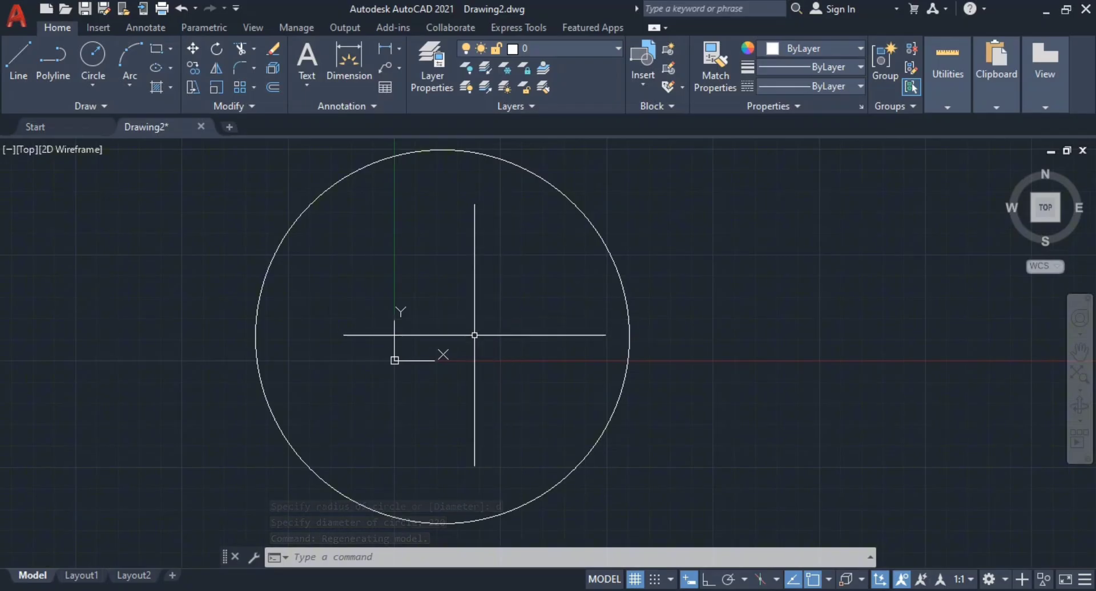
pyautogui.scroll(-2, 596, 317)
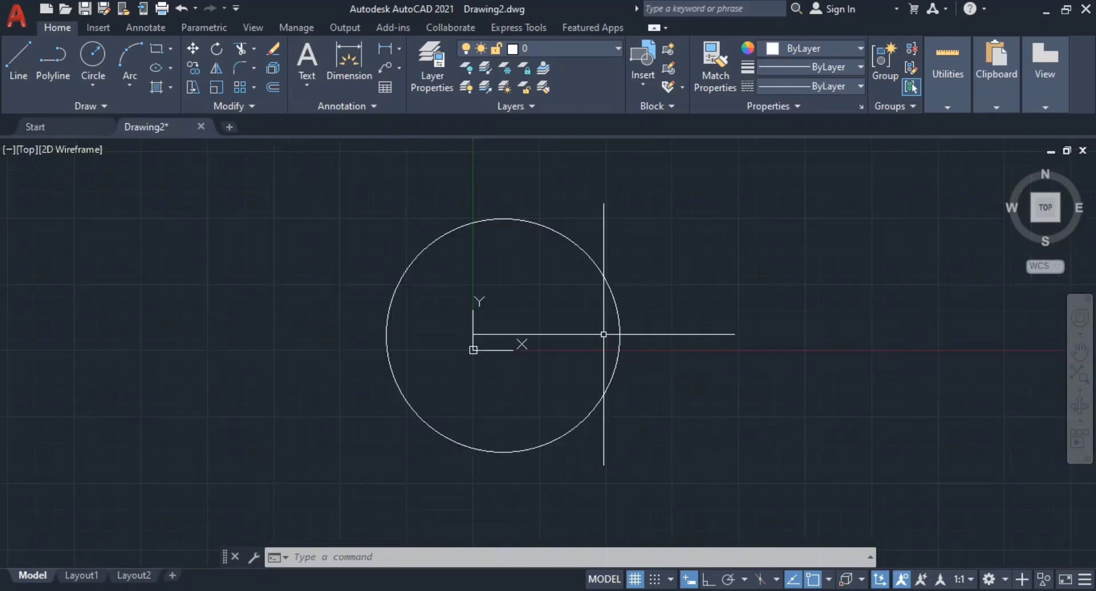
pyautogui.moveTo(602, 330); pyautogui.dragTo(563, 382, button='middle')
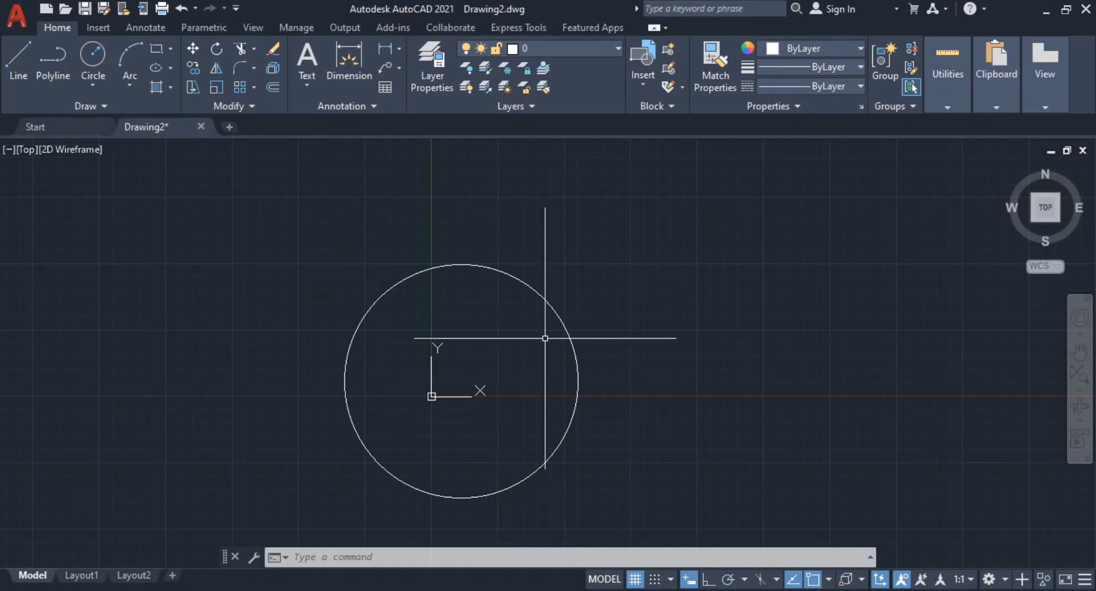
pyautogui.moveTo(539, 336); pyautogui.dragTo(507, 367, button='middle')
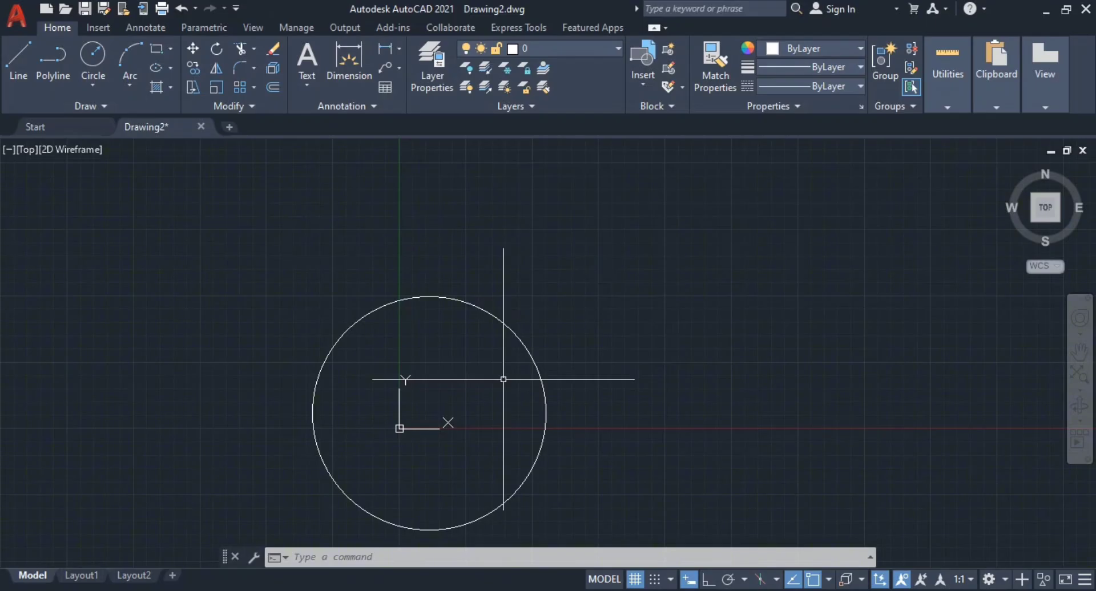
# - Move the circle up and to the right, away from the origin, using a freely picked base point outside it
pyautogui.write('m')
pyautogui.press('Return')
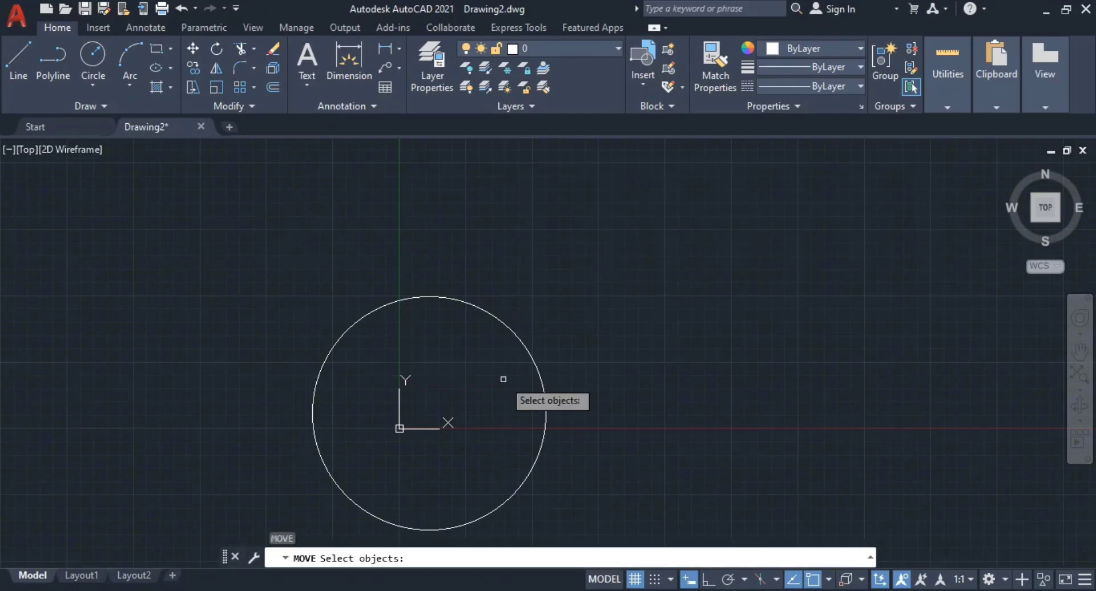
pyautogui.click(561, 353)
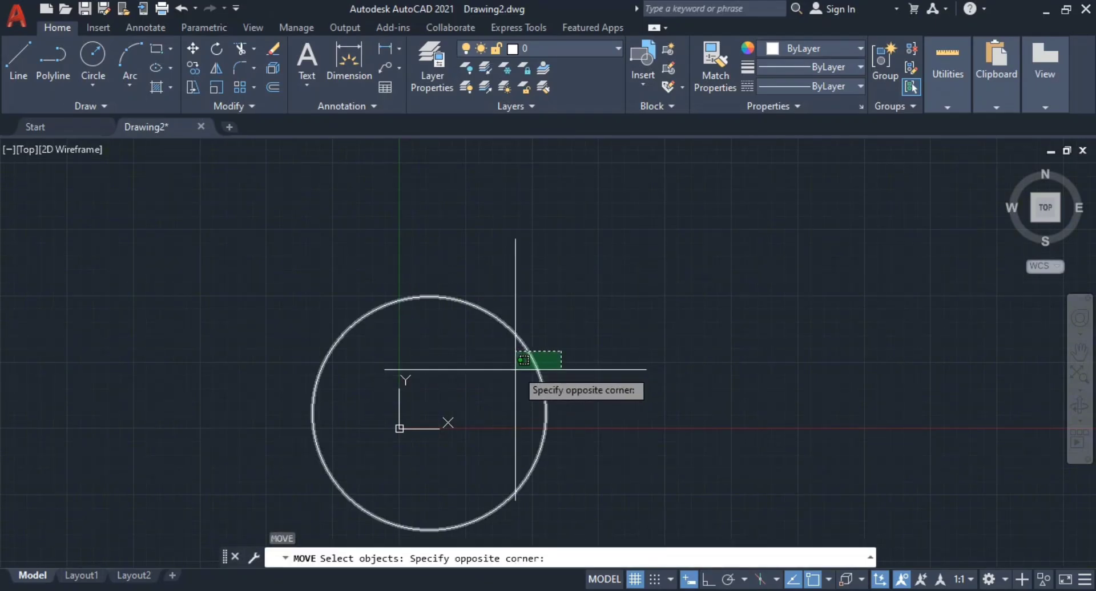
pyautogui.click(497, 377)
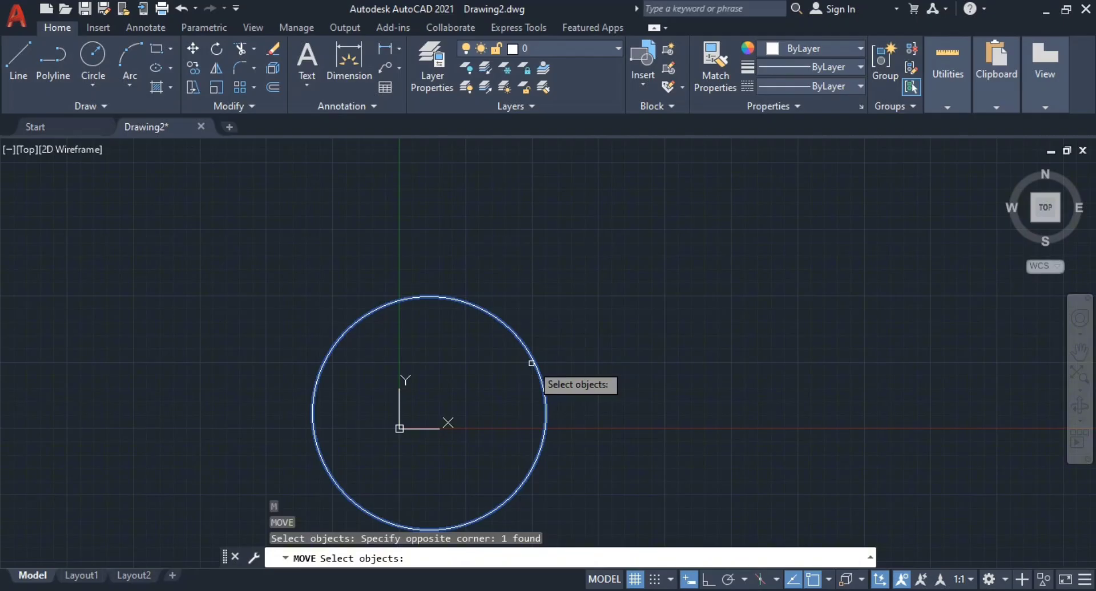
pyautogui.press('Return')
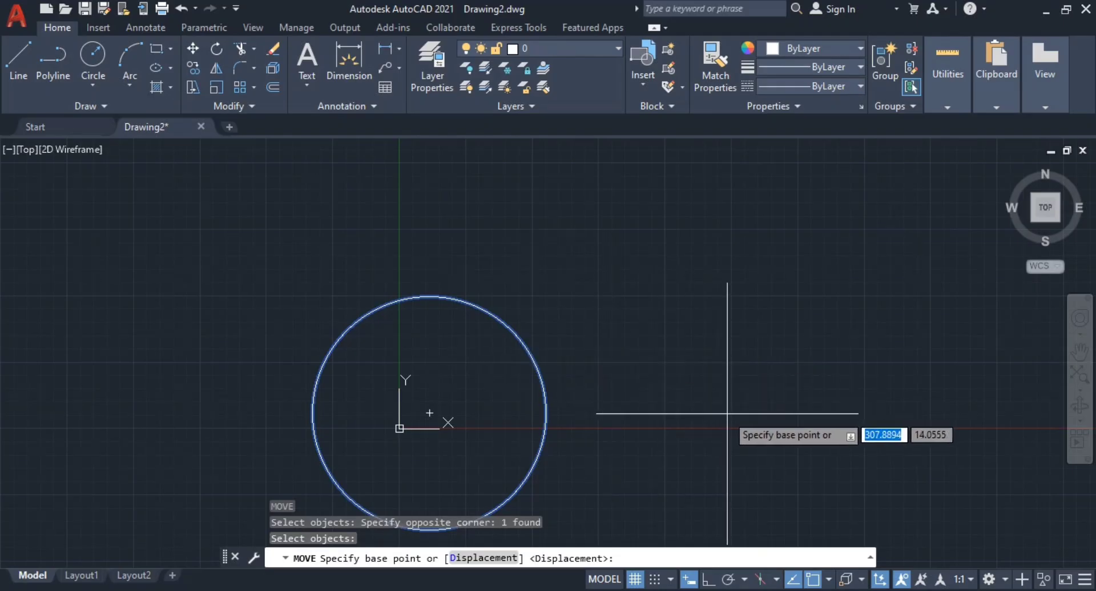
pyautogui.scroll(-3, 728, 414)
pyautogui.moveTo(728, 414)
pyautogui.mouseDown(button='middle')
pyautogui.moveTo(570, 418)
pyautogui.moveTo(454, 406)
pyautogui.mouseUp(button='middle')
pyautogui.moveTo(553, 427); pyautogui.dragTo(459, 384, button='middle')
pyautogui.click(581, 437)
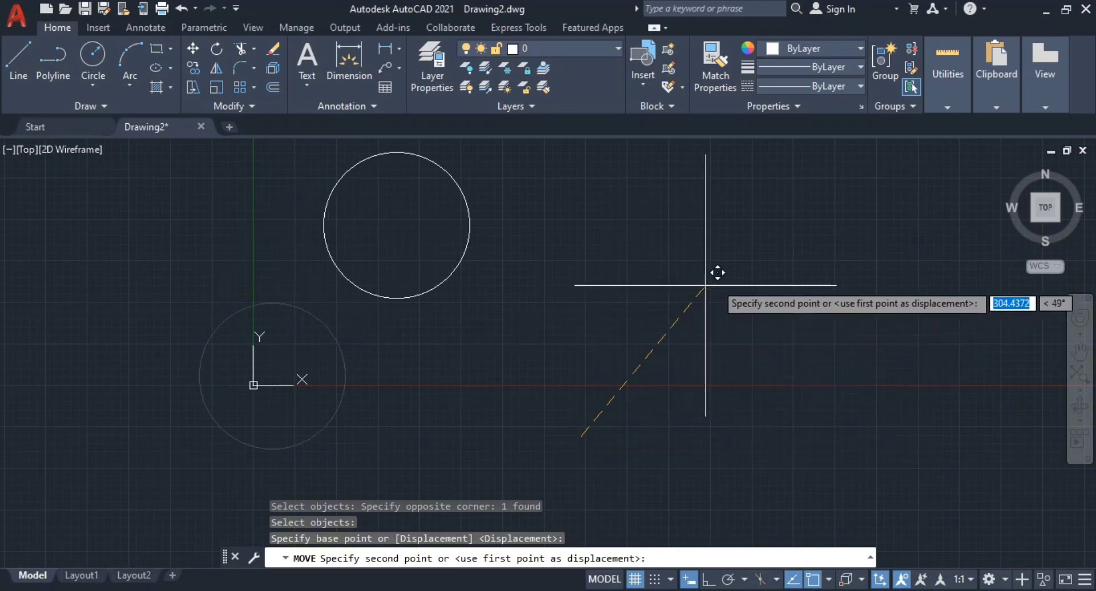
pyautogui.click(772, 273)
# - Draw a single nearly horizontal line below and to the right of the circle
pyautogui.moveTo(542, 282); pyautogui.dragTo(554, 368, button='middle')
pyautogui.scroll(2, 554, 337)
pyautogui.moveTo(569, 341); pyautogui.dragTo(558, 327, button='middle')
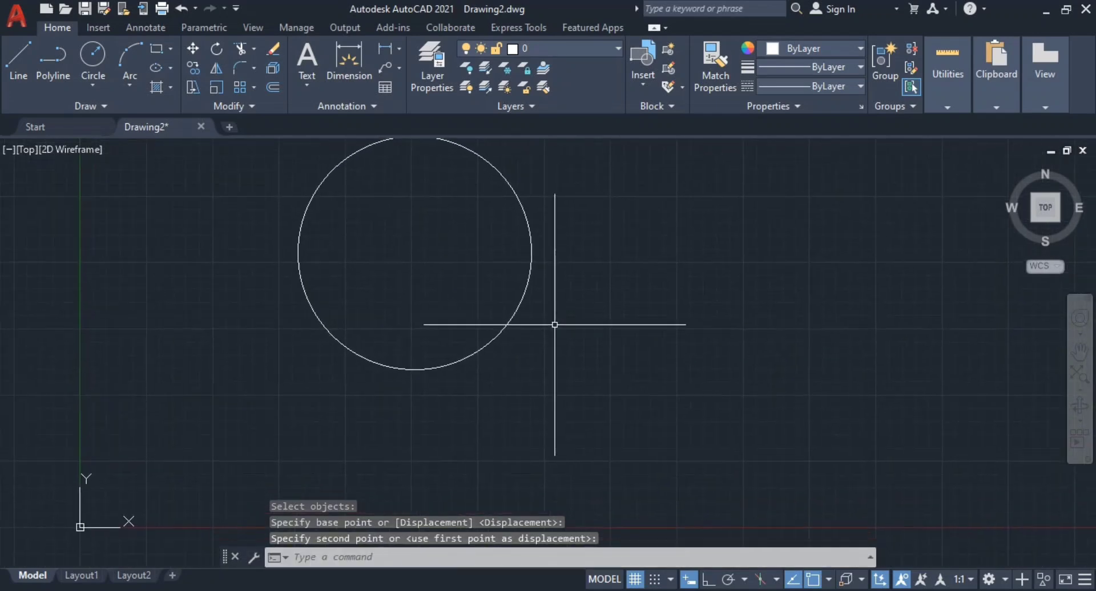
pyautogui.write('L')
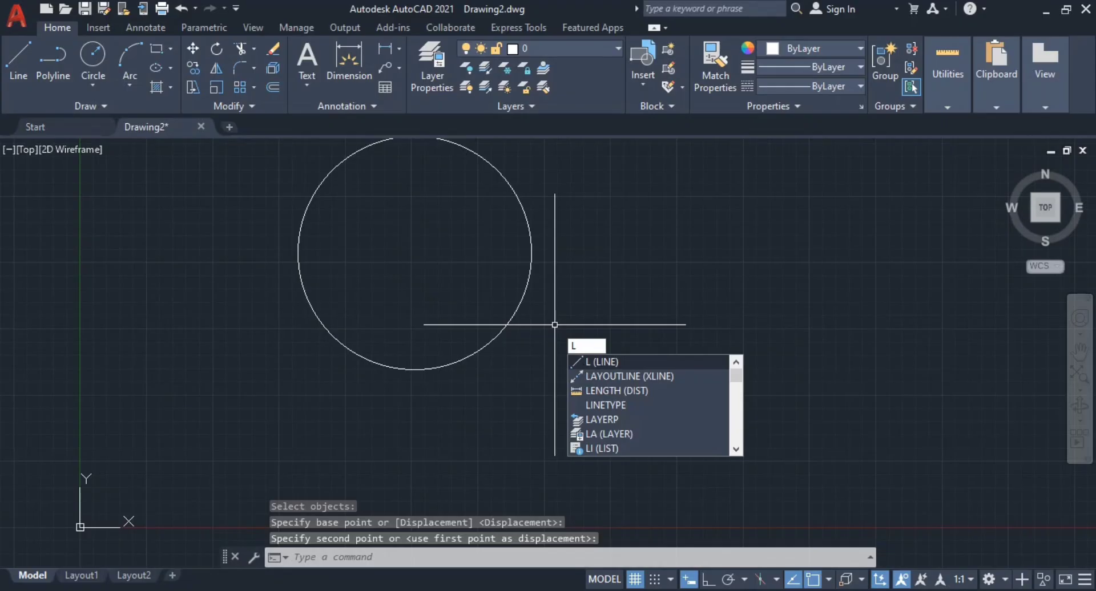
pyautogui.press('Return')
pyautogui.click(641, 440)
pyautogui.click(888, 434)
pyautogui.press('Escape')
pyautogui.press('Escape')
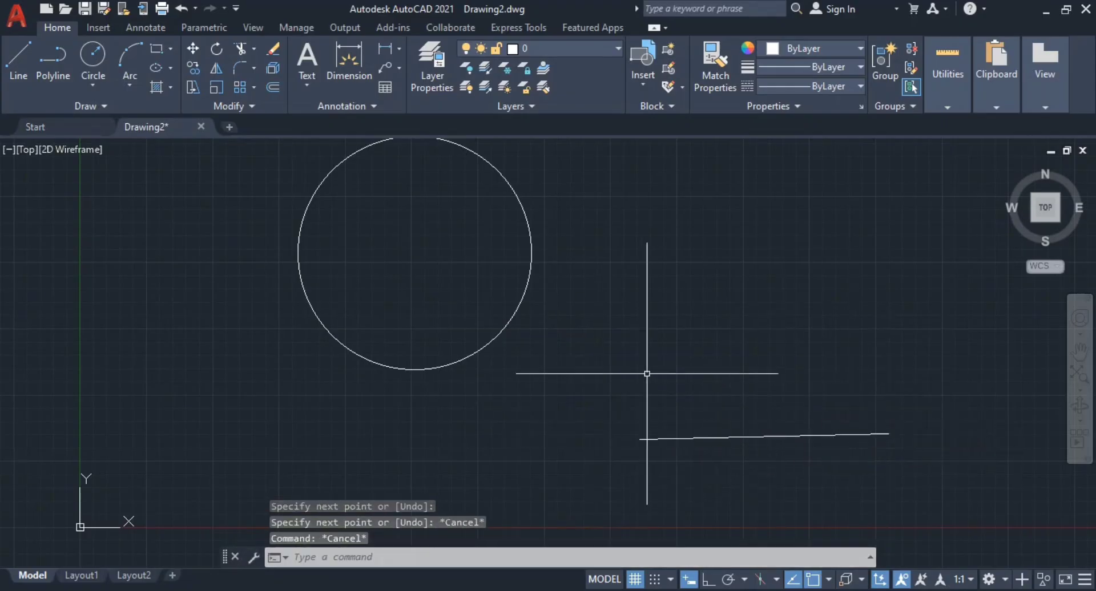
pyautogui.press('Escape')
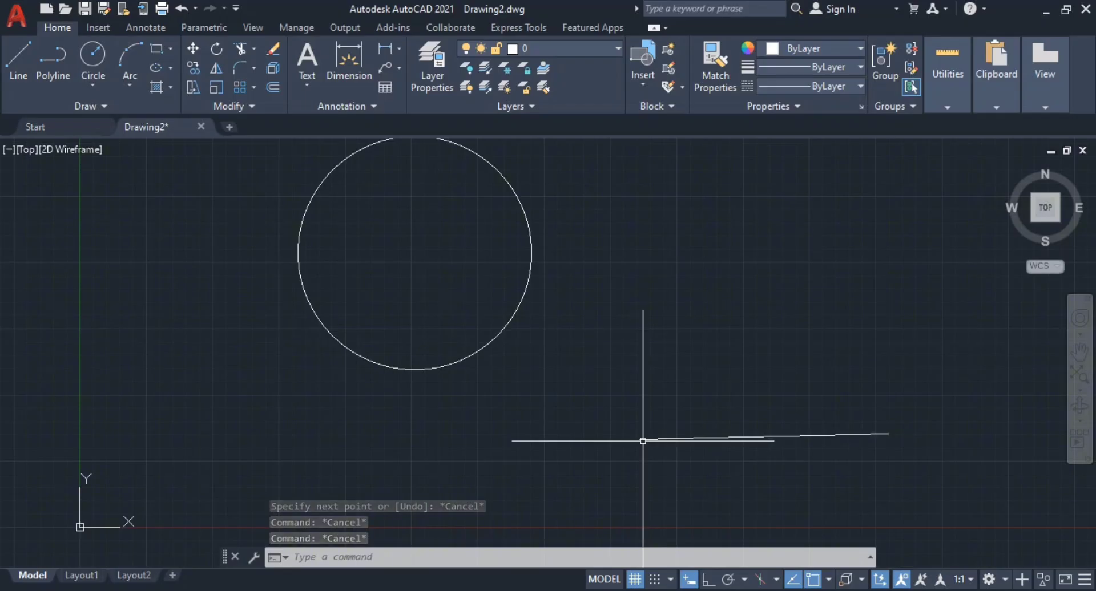
# - Move the circle by its center point onto the left endpoint of the line
pyautogui.moveTo(560, 326); pyautogui.dragTo(579, 379, button='middle')
pyautogui.click(595, 375)
pyautogui.click(505, 319)
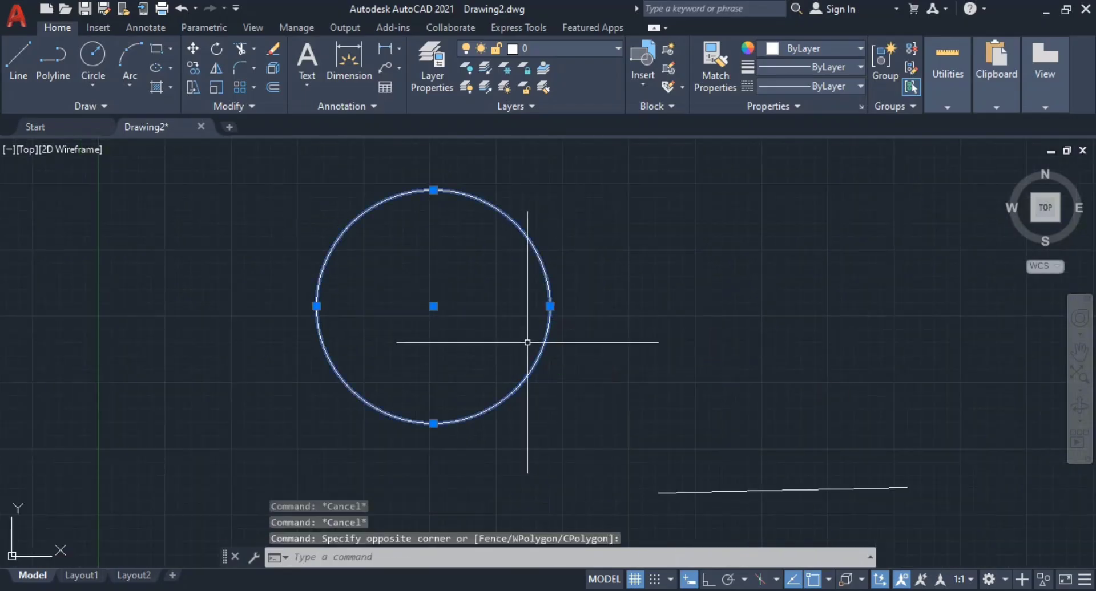
pyautogui.write('m')
pyautogui.press('Return')
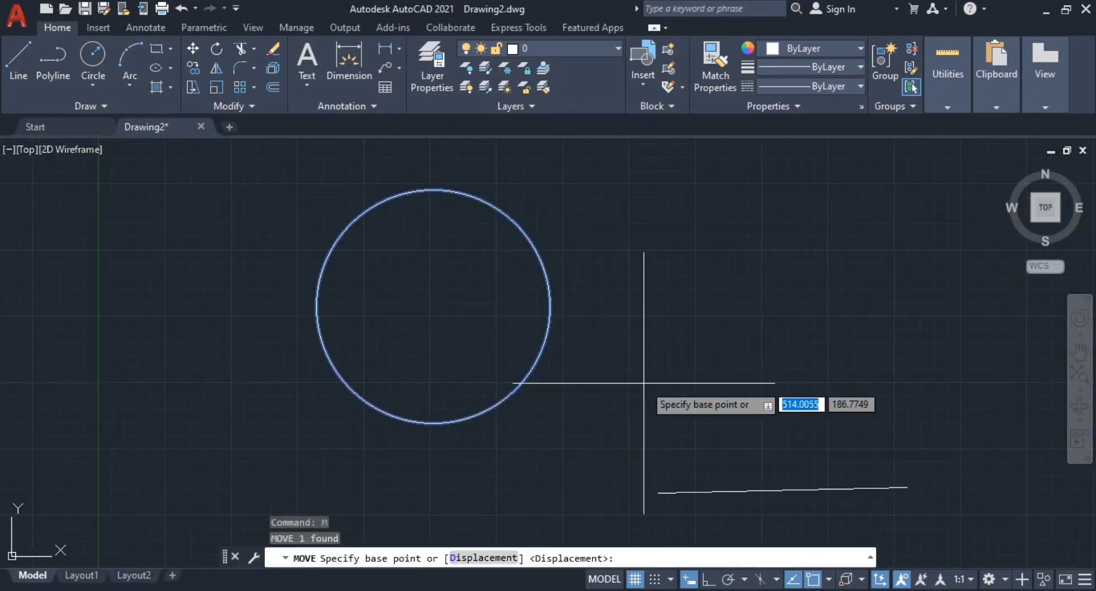
pyautogui.click(433, 307)
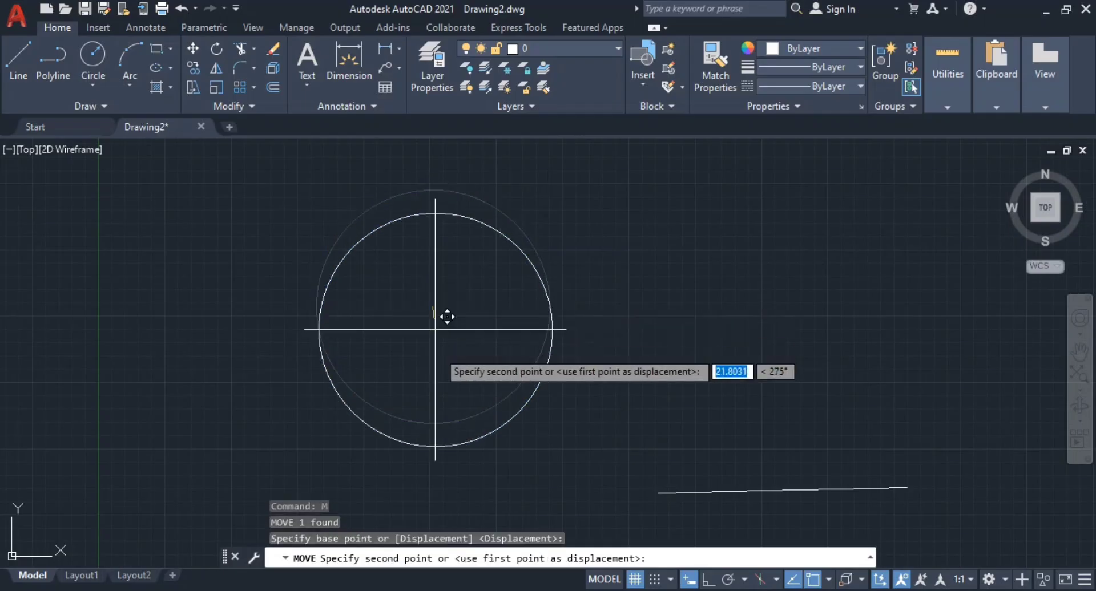
pyautogui.click(657, 492)
pyautogui.press('Escape')
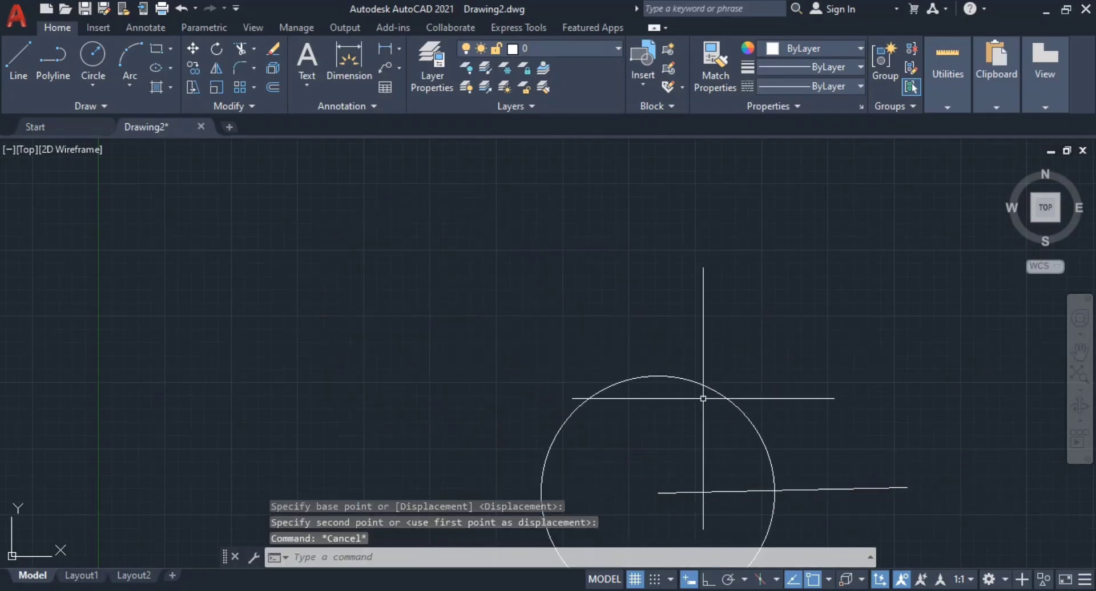
pyautogui.press('Escape')
pyautogui.moveTo(703, 399); pyautogui.dragTo(703, 344, button='middle')
pyautogui.click(726, 313)
pyautogui.press('Escape')
pyautogui.press('Escape')
pyautogui.press('Escape')
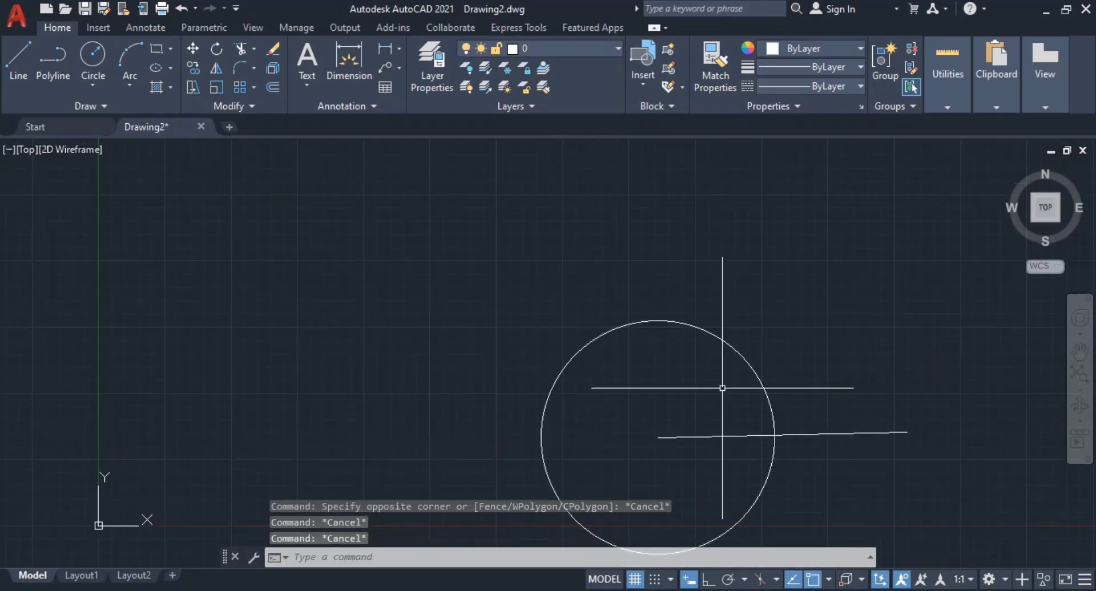
# - Try a crossing selection over the line's left part inside the circle and cancel it before completing
pyautogui.moveTo(722, 389)
pyautogui.mouseDown(button='middle')
pyautogui.moveTo(656, 337)
pyautogui.moveTo(617, 350)
pyautogui.mouseUp(button='middle')
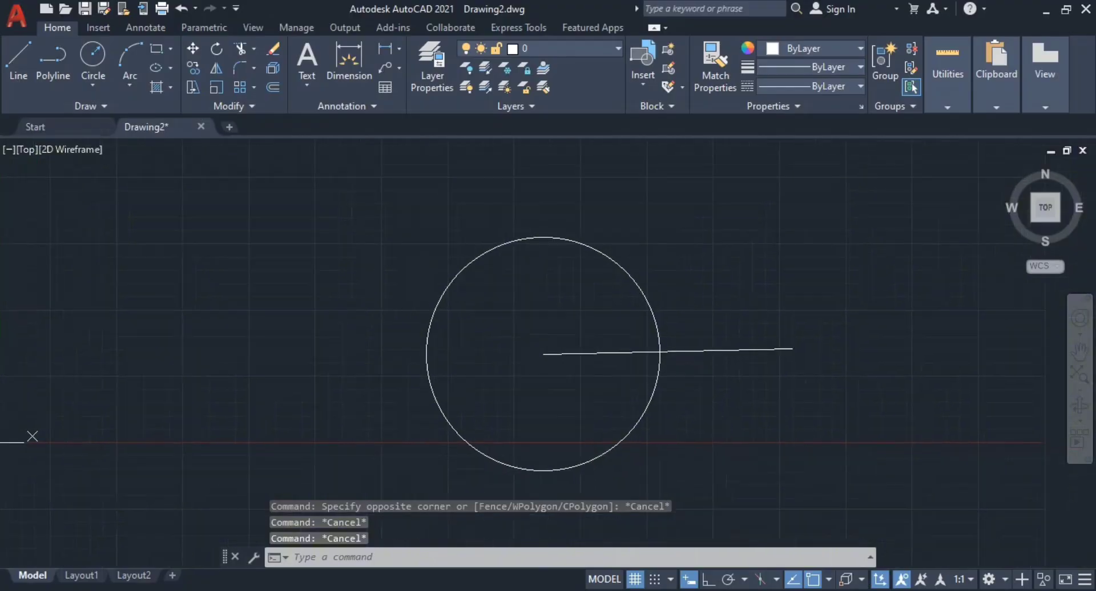
pyautogui.click(605, 340)
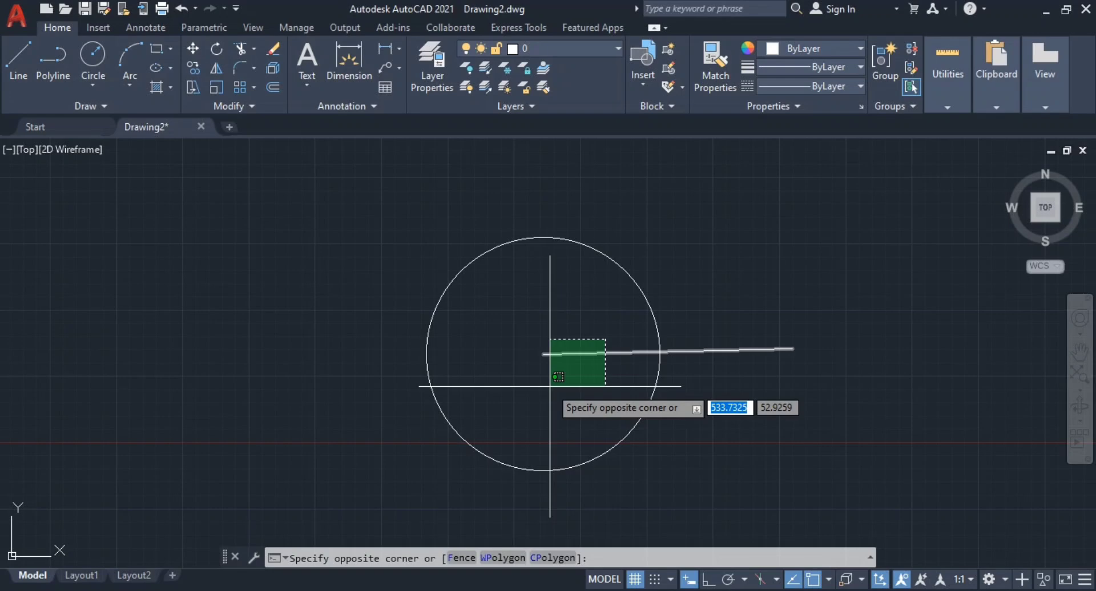
pyautogui.press('Escape')
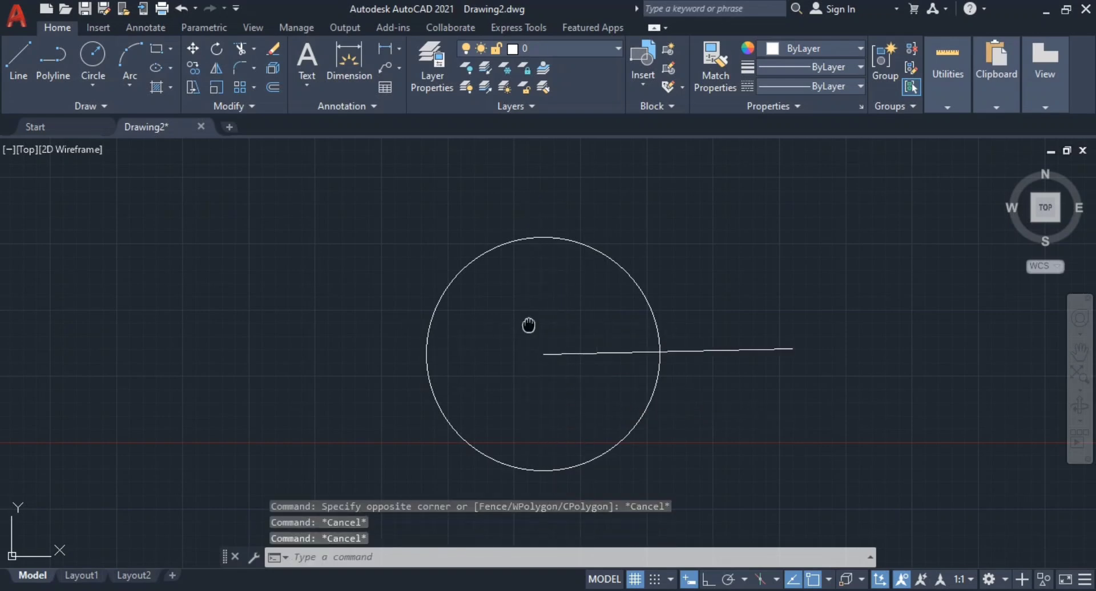
pyautogui.moveTo(568, 357); pyautogui.dragTo(527, 359, button='middle')
pyautogui.scroll(2, 528, 358)
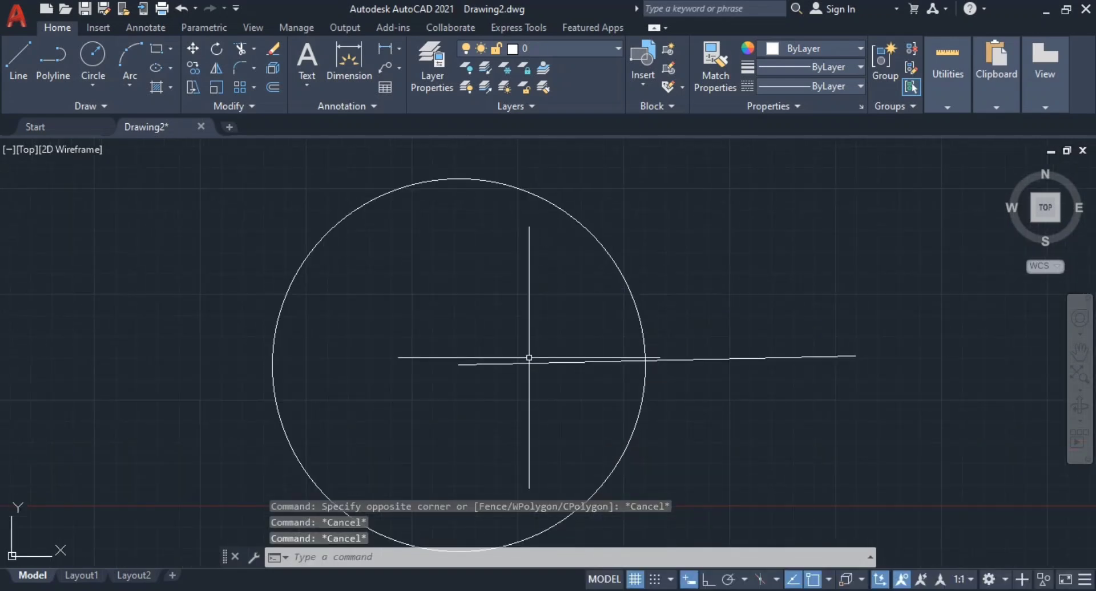
pyautogui.moveTo(555, 308); pyautogui.dragTo(551, 250, button='middle')
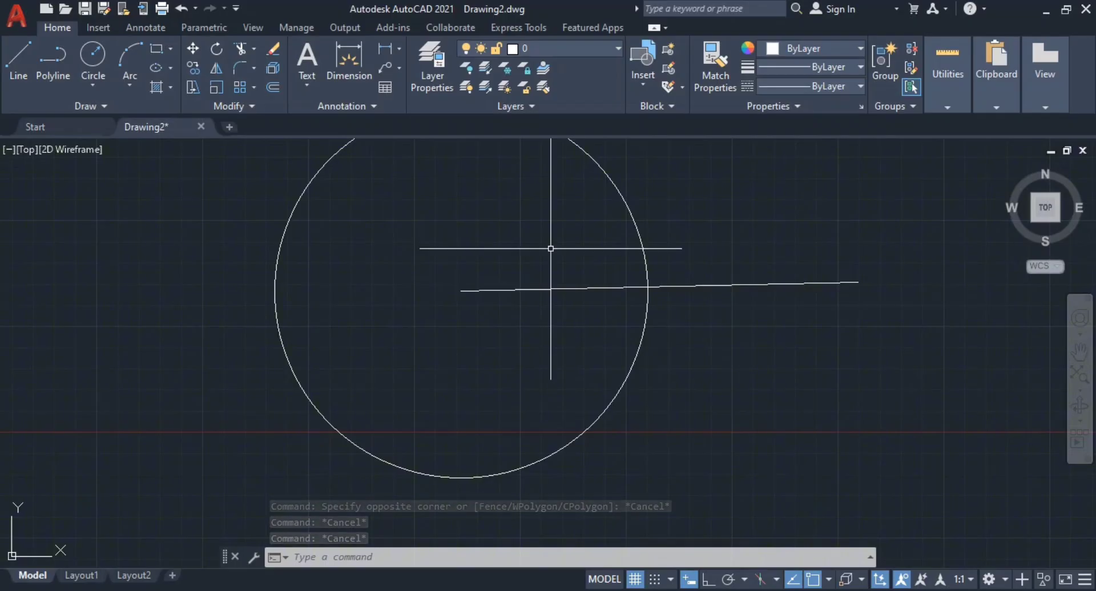
pyautogui.click(551, 248)
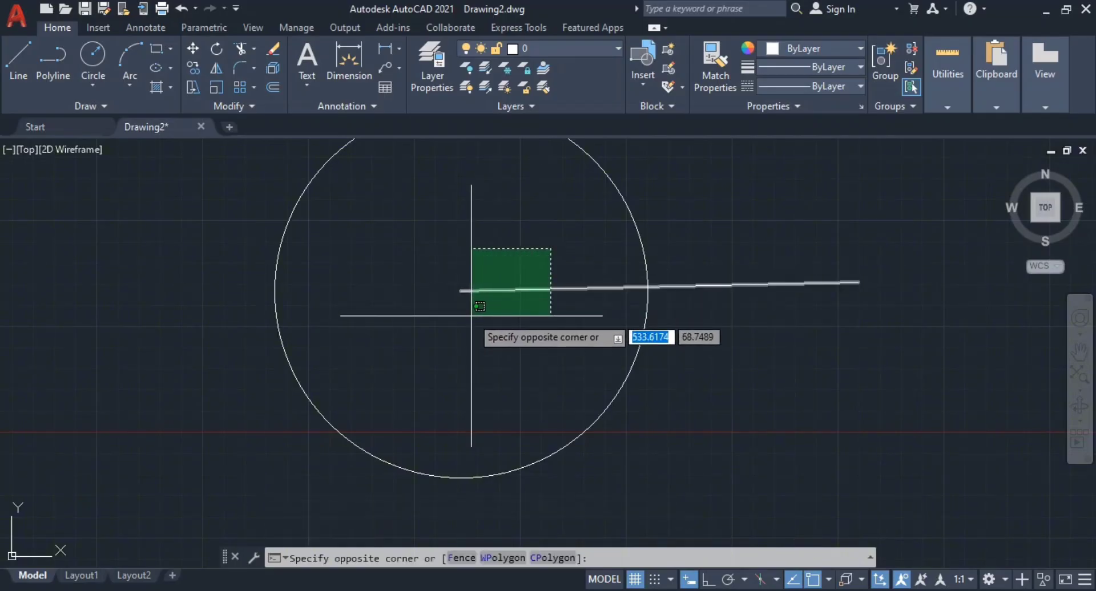
pyautogui.press('Escape')
pyautogui.press('Escape')
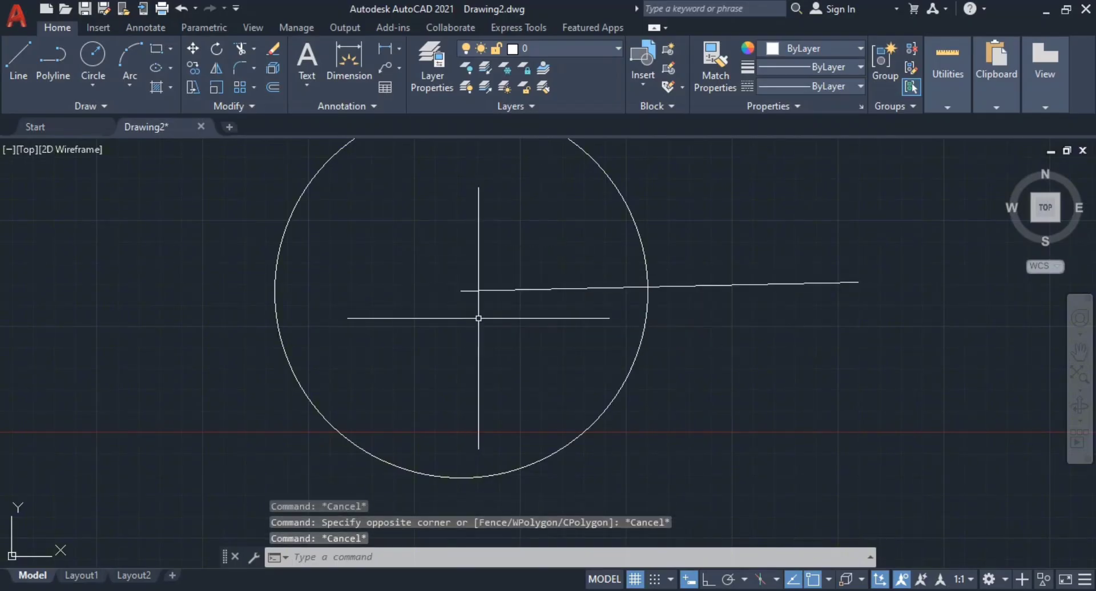
# - Try selecting the line with a window that covers only part of it and with a crossing window, and clear the selection
pyautogui.click(466, 243)
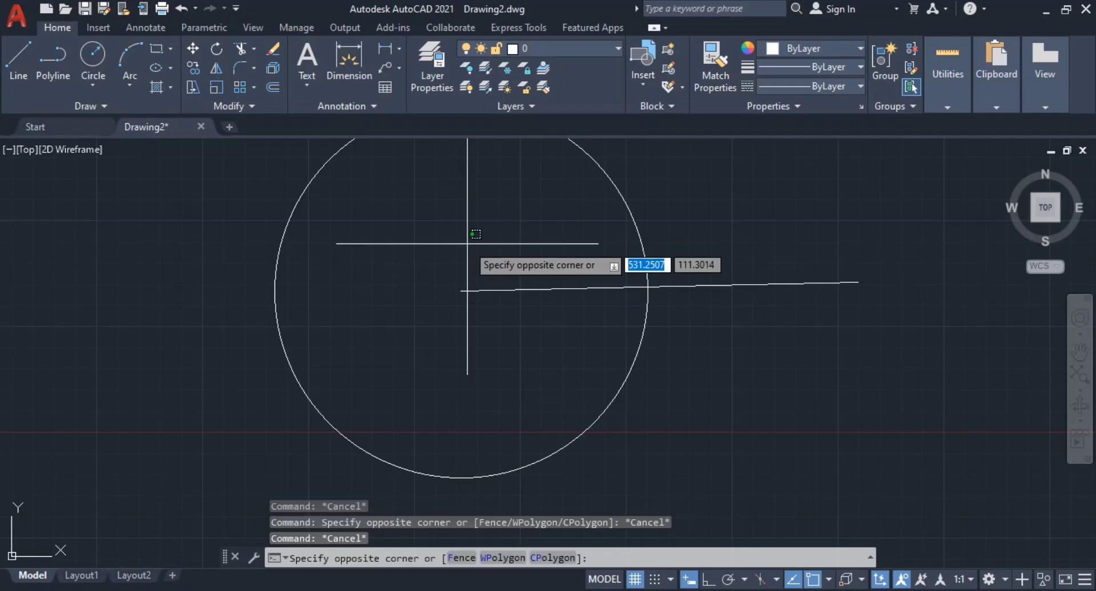
pyautogui.click(583, 344)
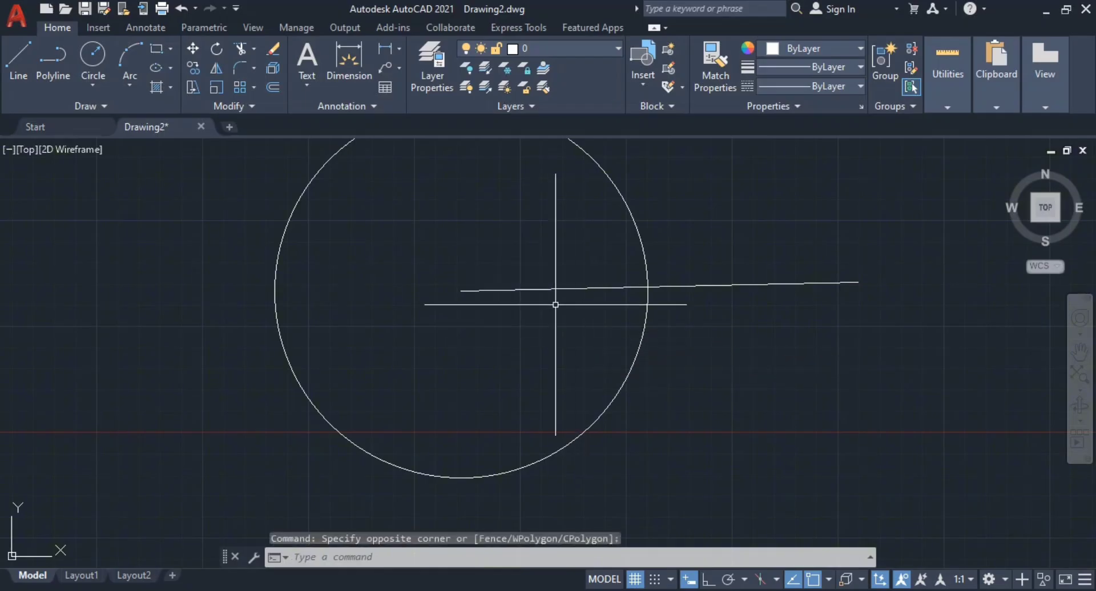
pyautogui.click(568, 268)
pyautogui.click(528, 330)
pyautogui.press('Escape')
pyautogui.press('Escape')
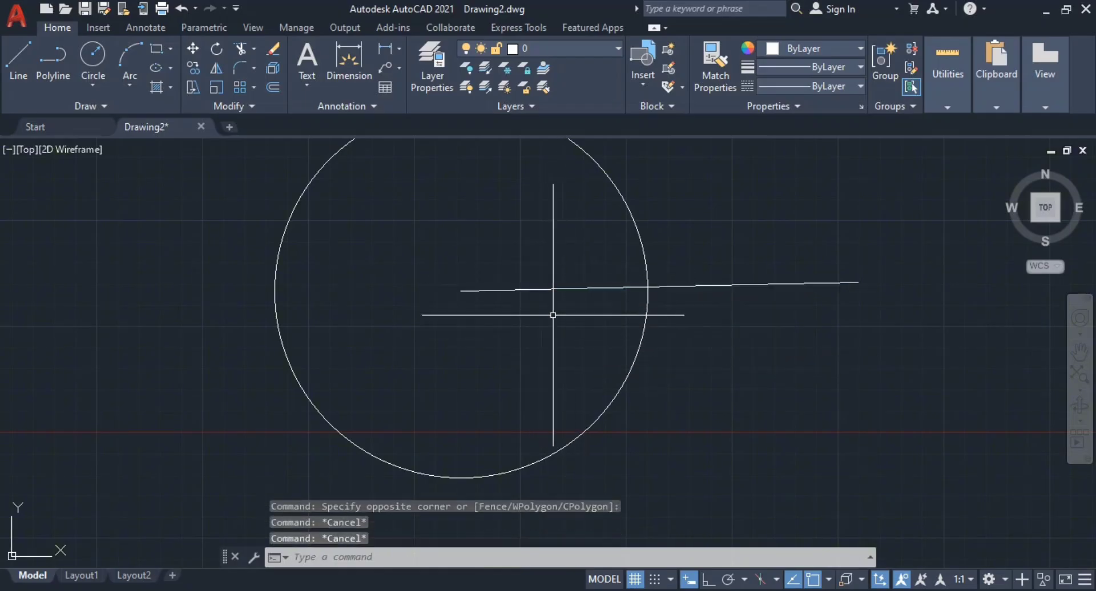
pyautogui.scroll(-2, 748, 294)
pyautogui.moveTo(748, 294)
pyautogui.mouseDown(button='middle')
pyautogui.moveTo(645, 331)
pyautogui.moveTo(592, 314)
pyautogui.moveTo(522, 334)
pyautogui.mouseUp(button='middle')
pyautogui.scroll(2, 673, 306)
pyautogui.moveTo(623, 339); pyautogui.dragTo(620, 316, button='middle')
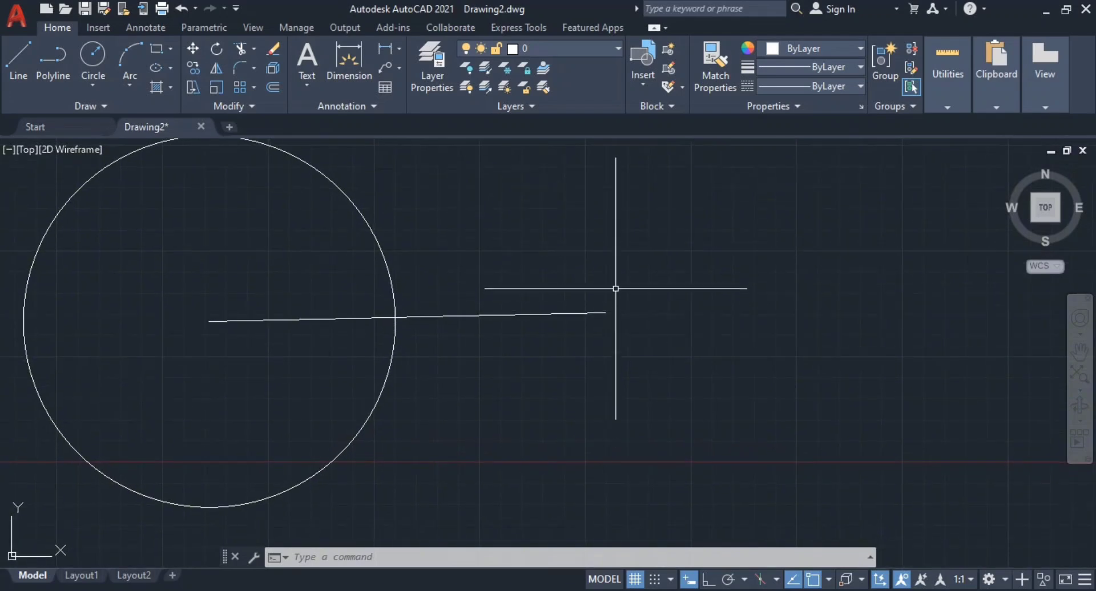
pyautogui.moveTo(661, 256)
pyautogui.mouseDown()
pyautogui.moveTo(582, 341)
pyautogui.moveTo(719, 364)
pyautogui.moveTo(747, 215)
pyautogui.moveTo(724, 239)
pyautogui.mouseUp()
pyautogui.press('Escape')
pyautogui.press('Escape')
pyautogui.click(652, 248)
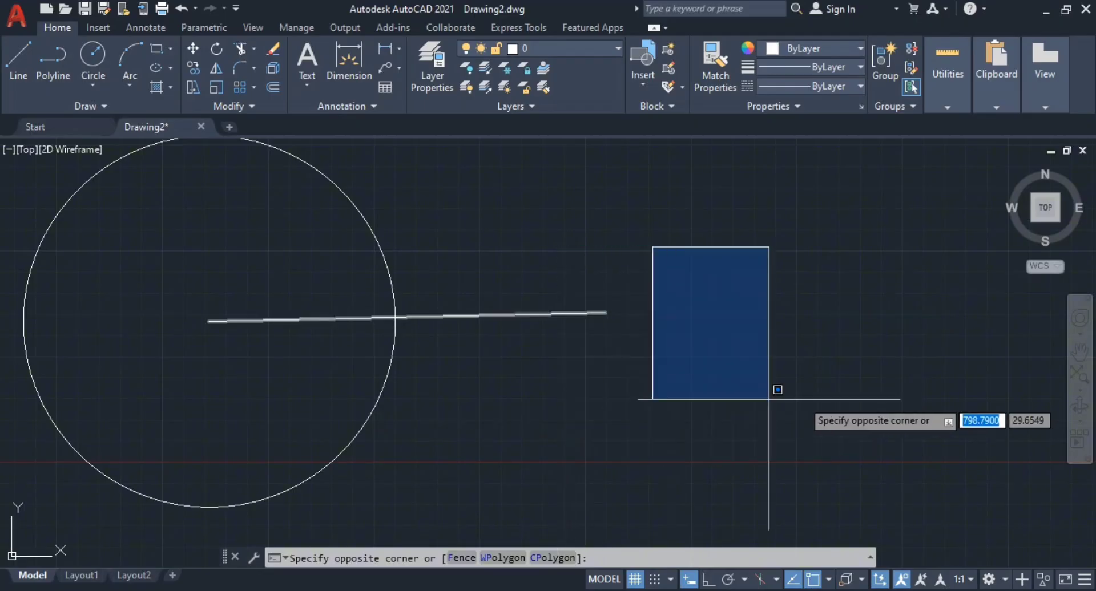
pyautogui.press('Escape')
pyautogui.press('Escape')
pyautogui.scroll(2, 622, 303)
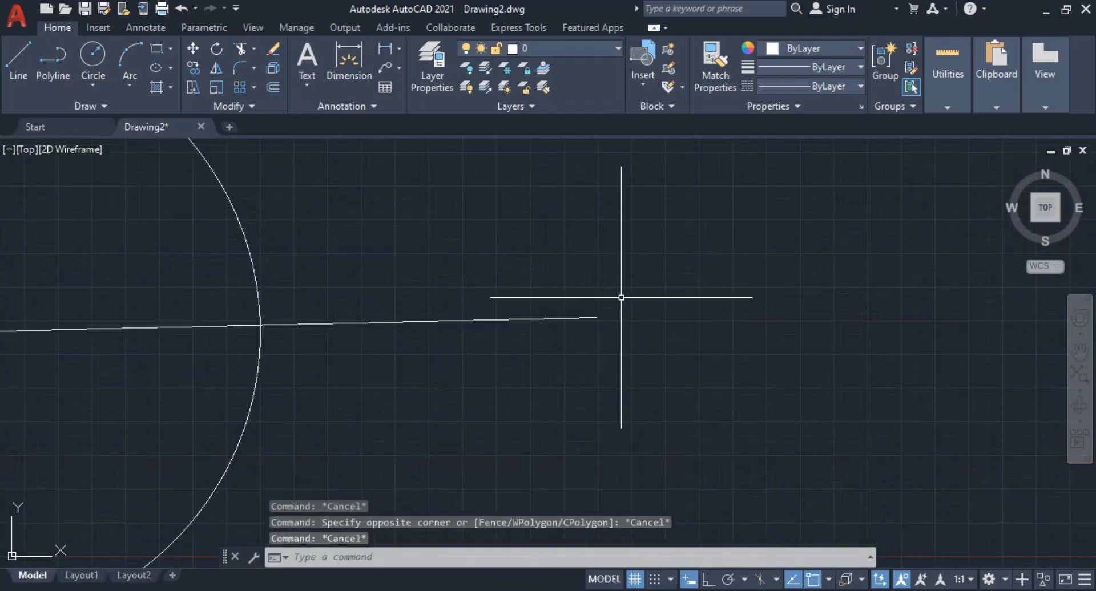
pyautogui.scroll(-2, 621, 300)
pyautogui.moveTo(621, 299); pyautogui.dragTo(667, 314, button='middle')
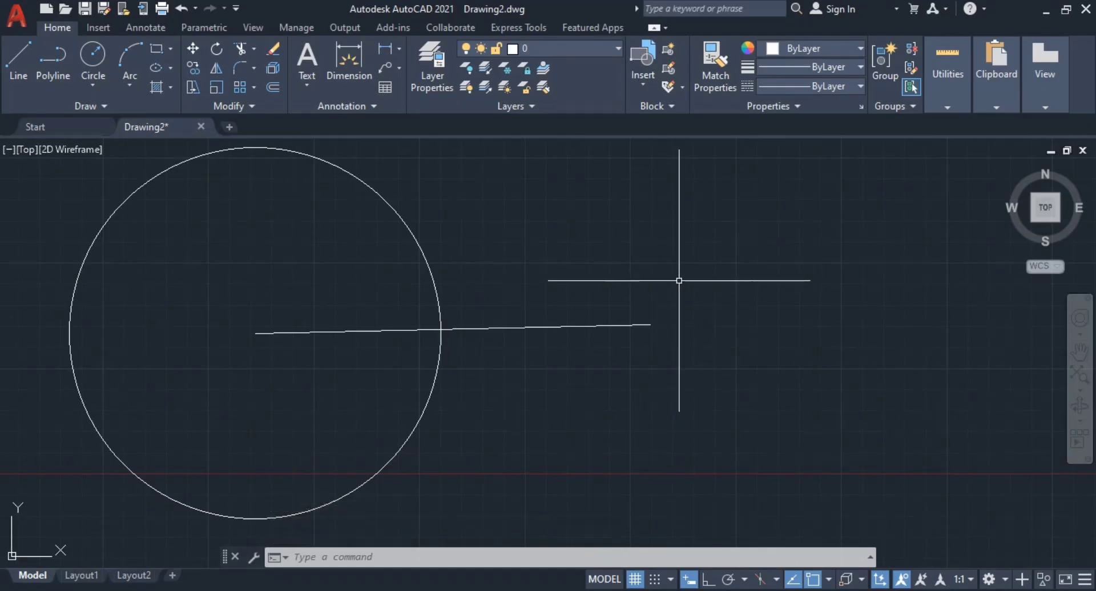
# - Compare partial crossing and window selections around the line, select it with a window enclosing it completely, and clear the selection
pyautogui.click(678, 281)
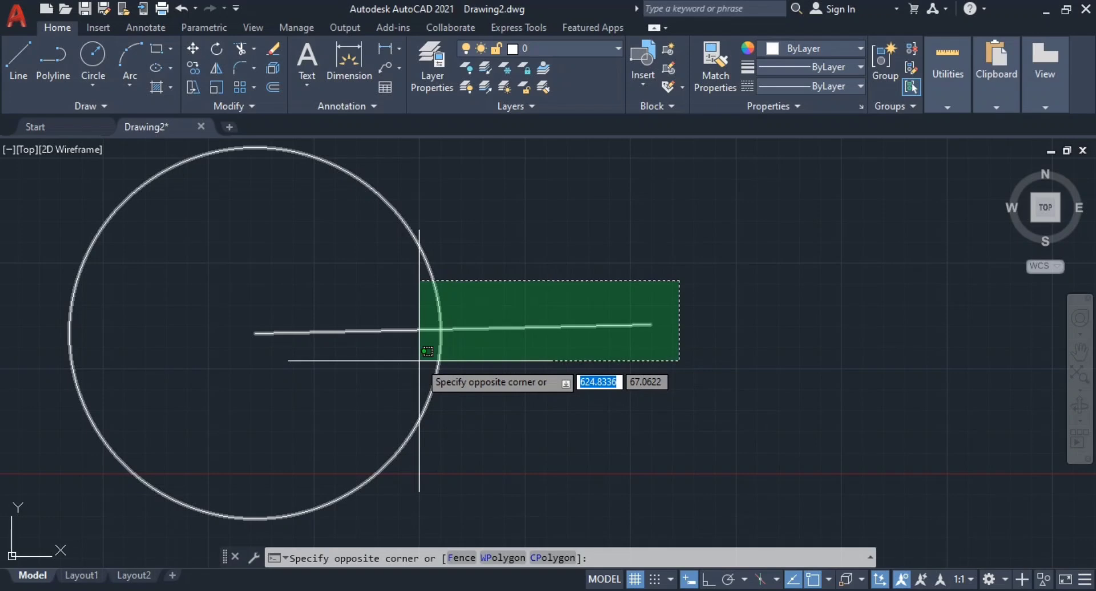
pyautogui.press('Escape')
pyautogui.press('Escape')
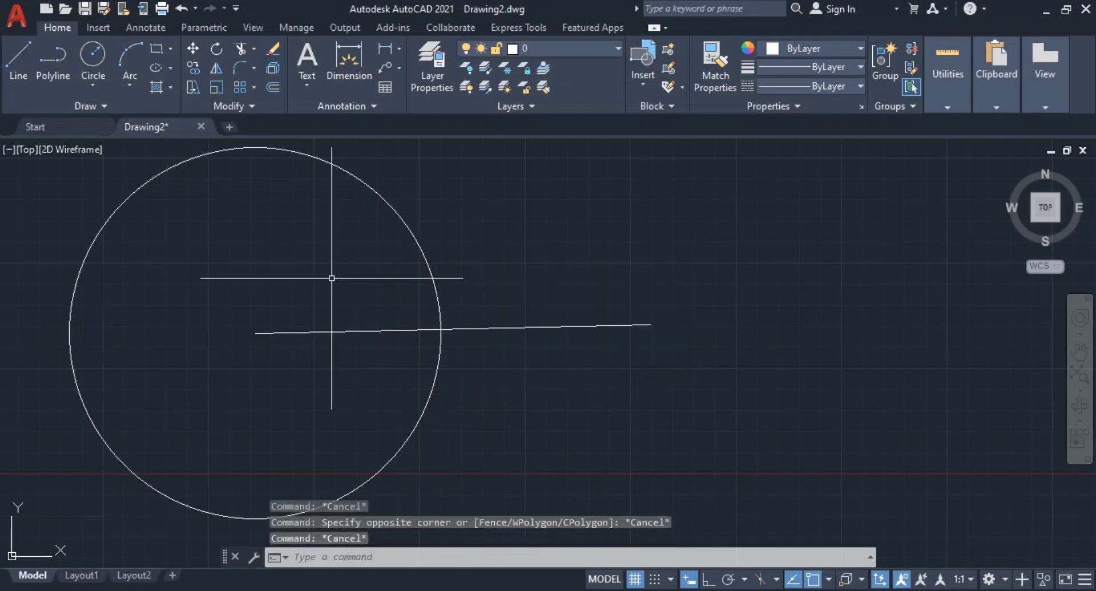
pyautogui.click(332, 278)
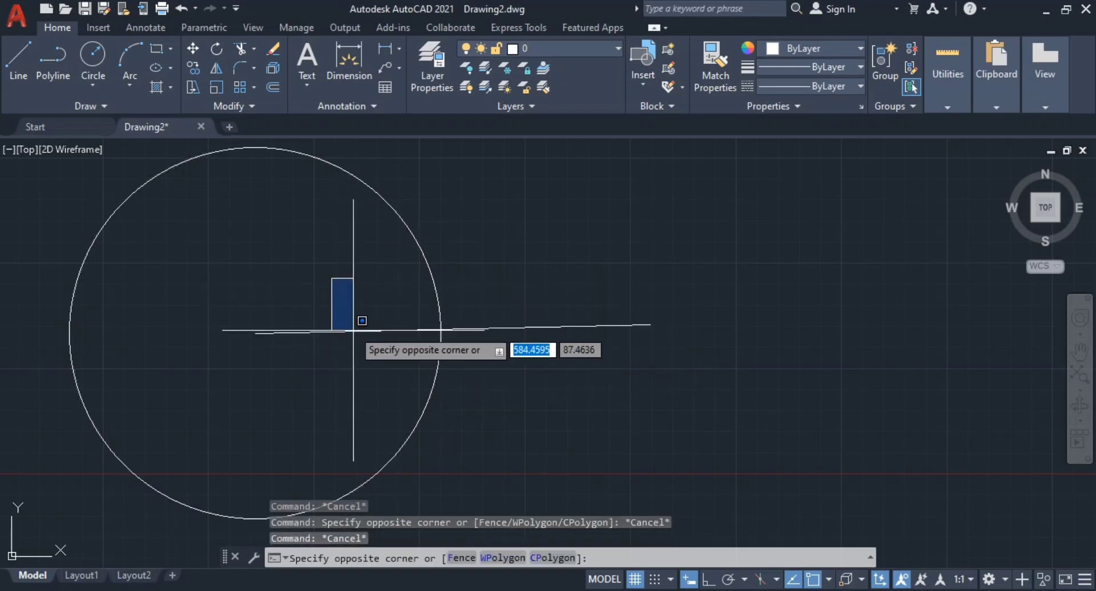
pyautogui.click(540, 382)
pyautogui.click(216, 311)
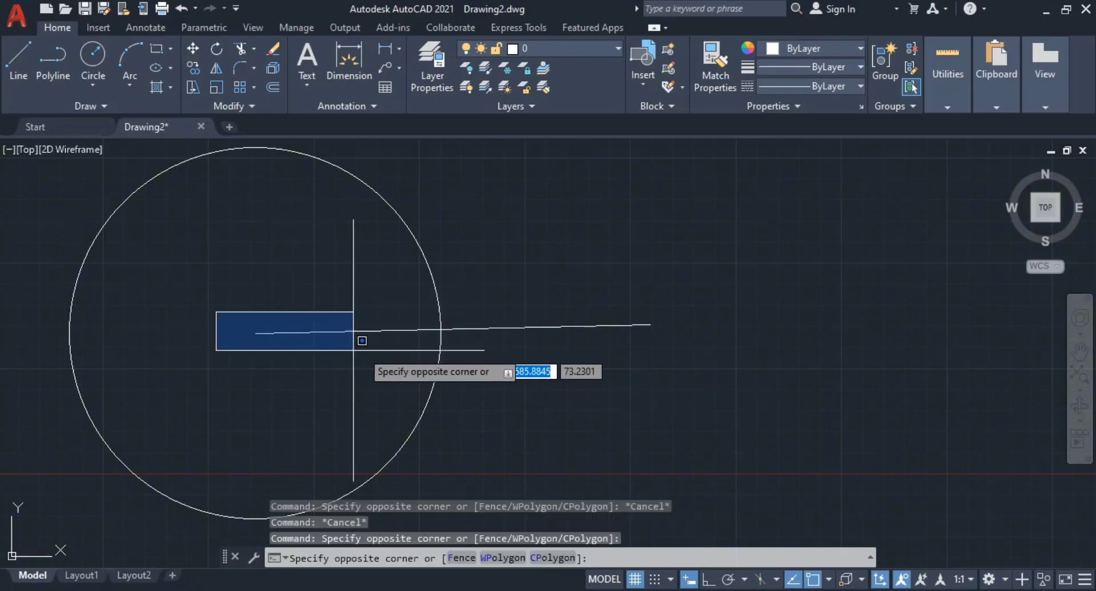
pyautogui.click(689, 359)
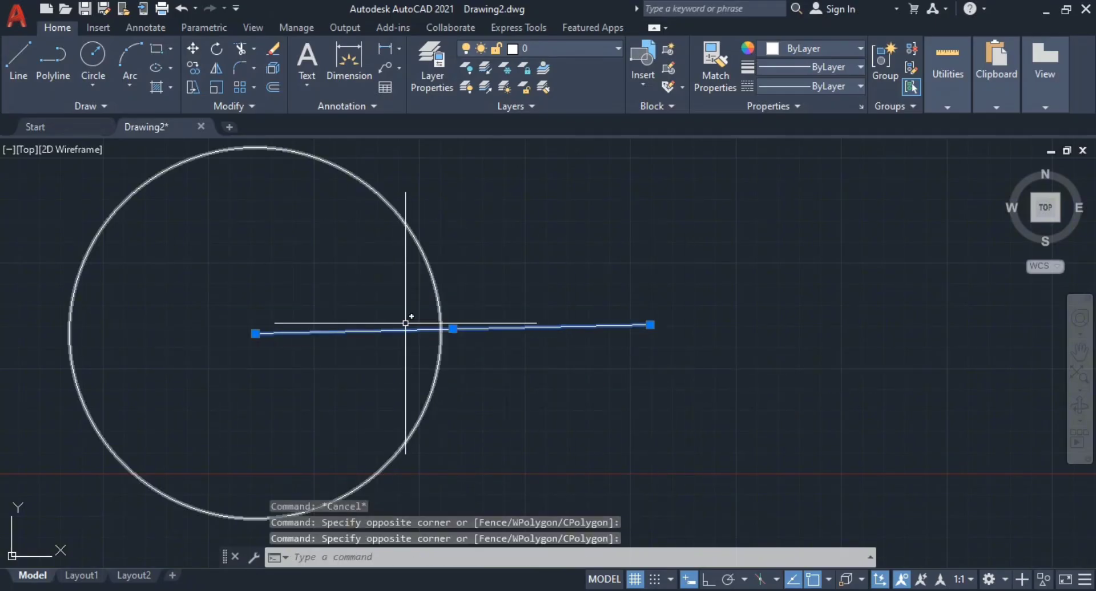
pyautogui.press('Escape')
pyautogui.press('Escape')
# - Select the line once more with a left-to-right window around its full length and deselect it
pyautogui.click(232, 297)
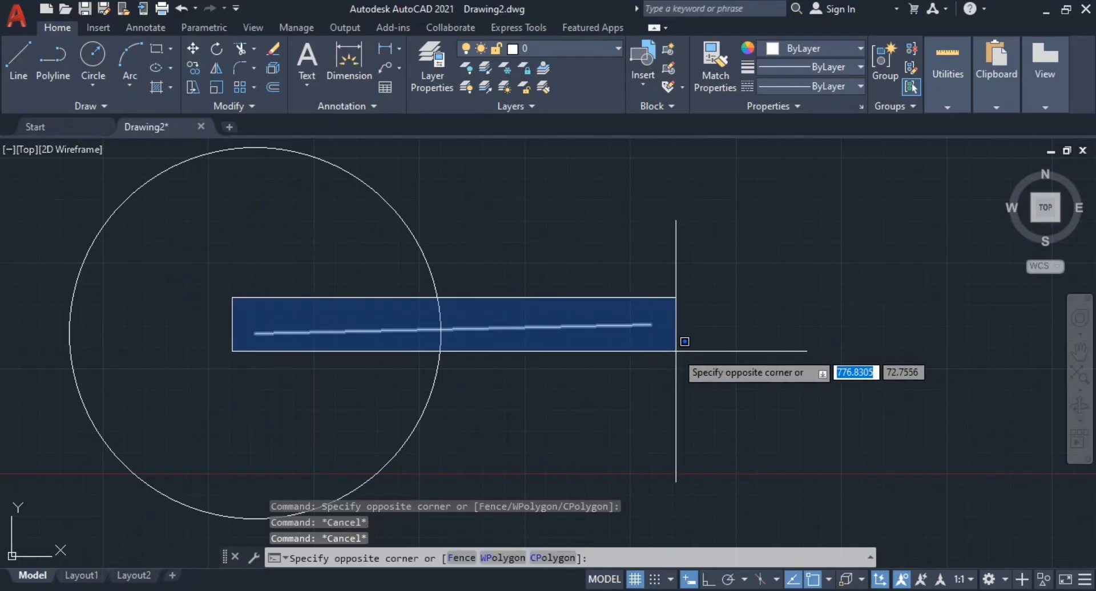
pyautogui.press('Escape')
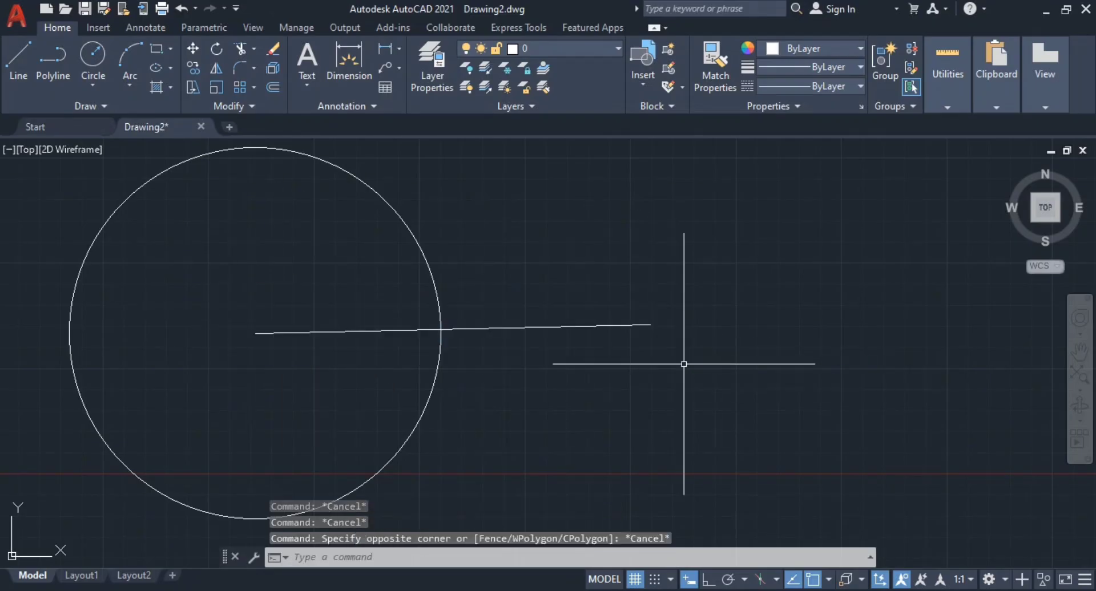
pyautogui.click(226, 303)
pyautogui.click(716, 356)
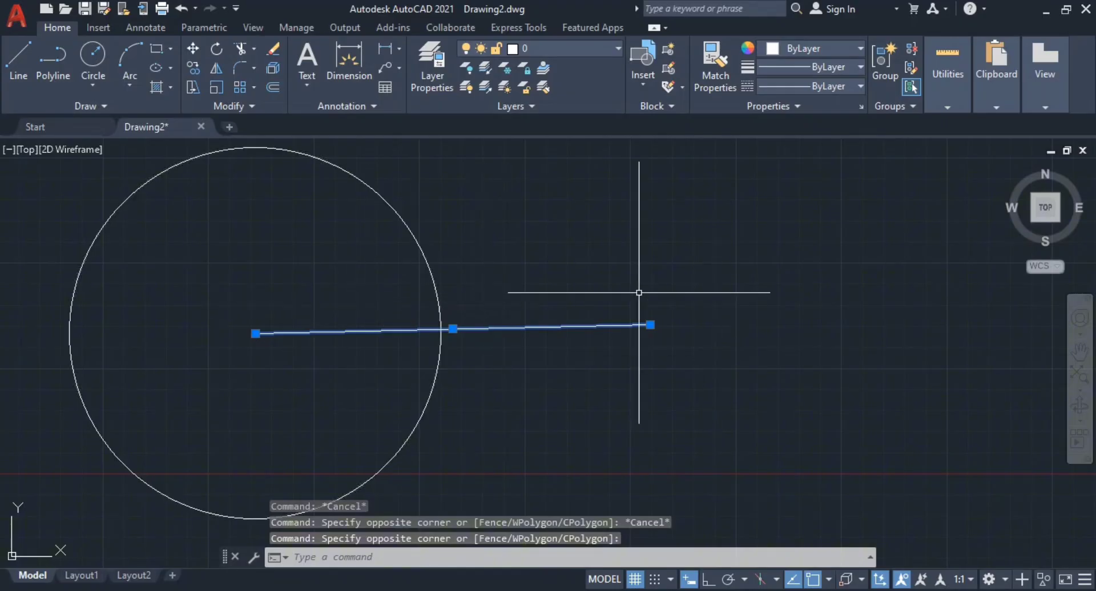
pyautogui.press('Escape')
pyautogui.press('Escape')
# - Enclose the whole nearly horizontal line in a window selection and erase it
pyautogui.click(217, 285)
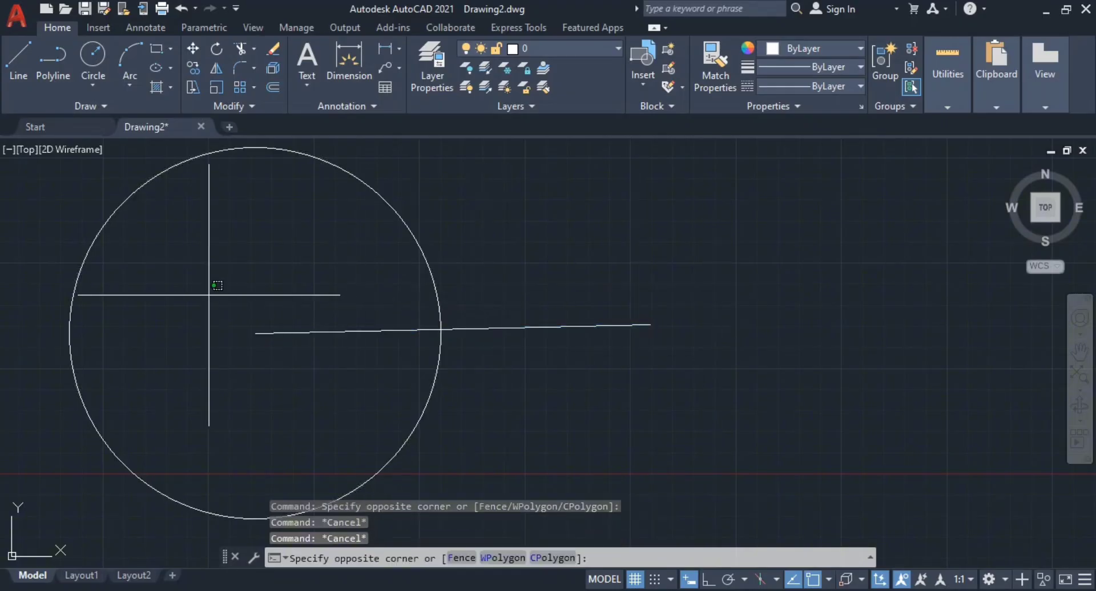
pyautogui.click(679, 353)
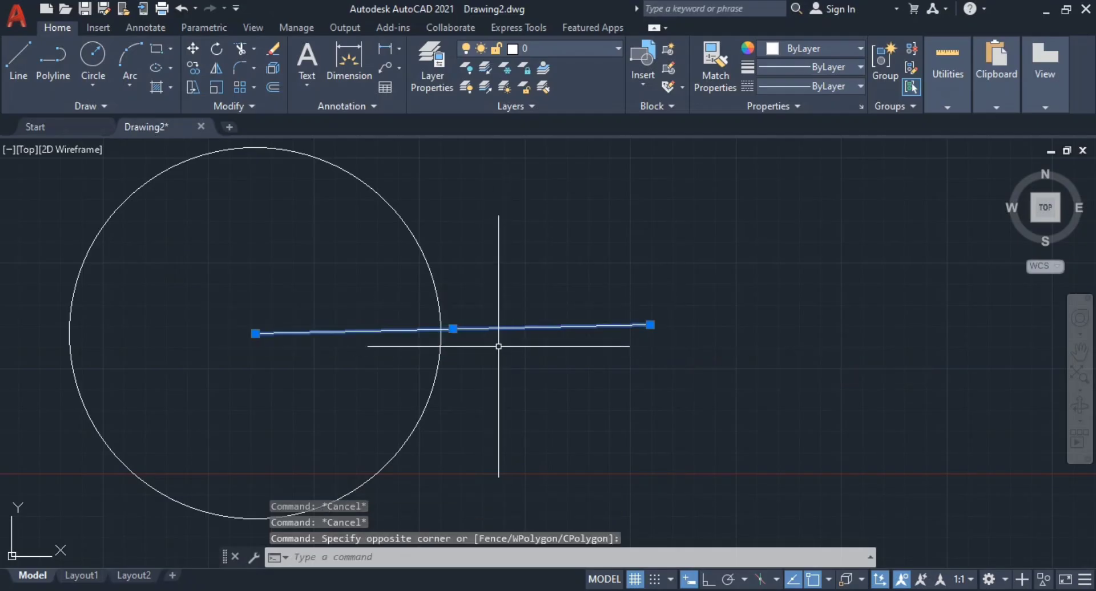
pyautogui.write('E')
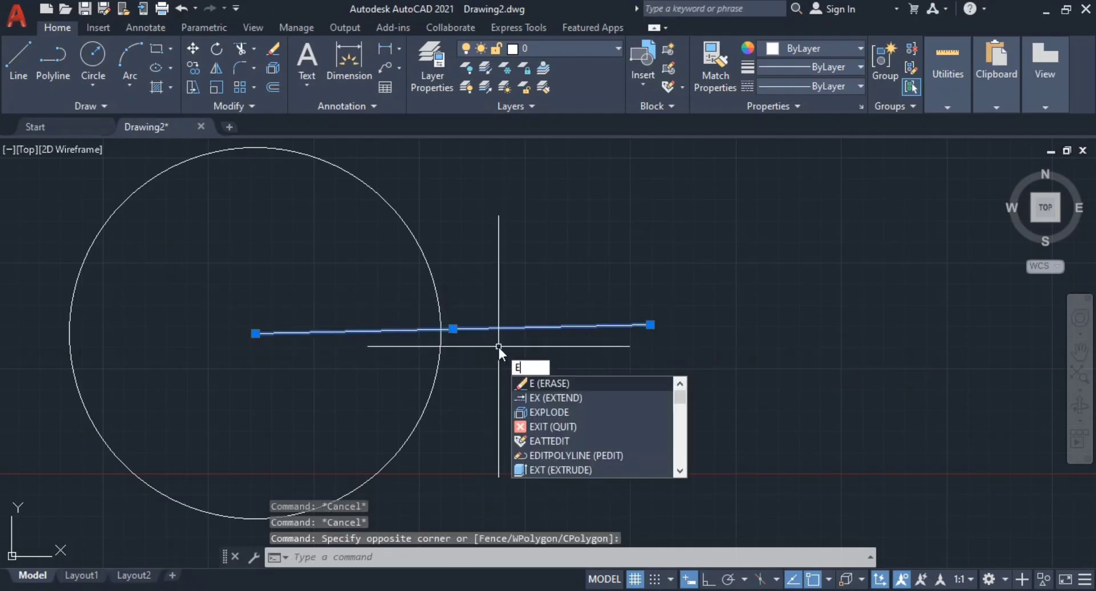
pyautogui.press('Return')
# - Move the circle farther up and to the right, away from the origin, using a freely picked base point inside it
pyautogui.scroll(-4, 499, 342)
pyautogui.moveTo(483, 306); pyautogui.dragTo(580, 387, button='middle')
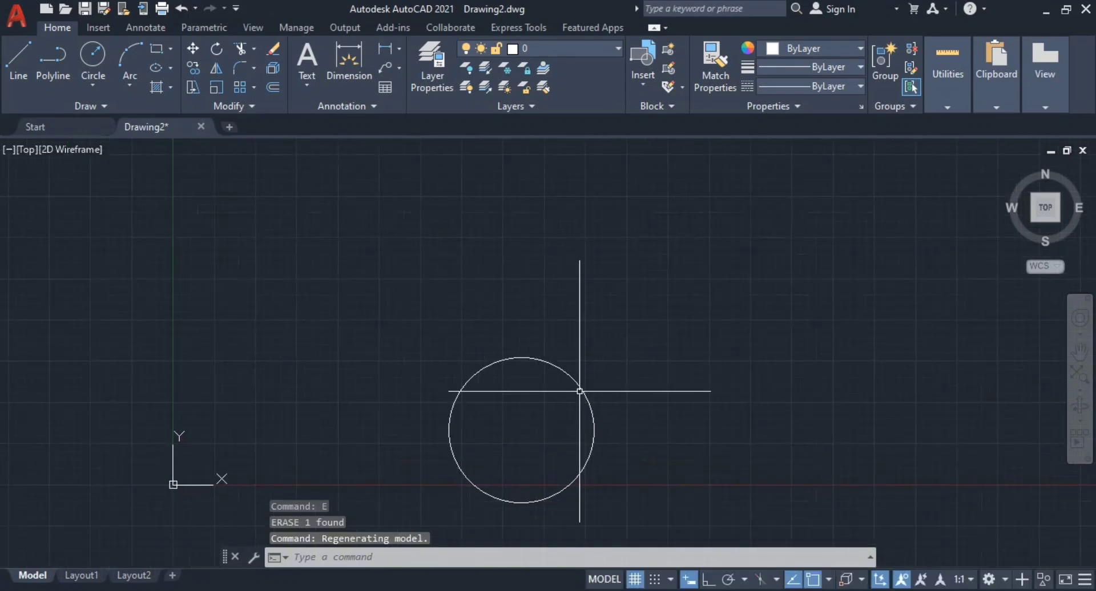
pyautogui.click(581, 353)
pyautogui.click(505, 413)
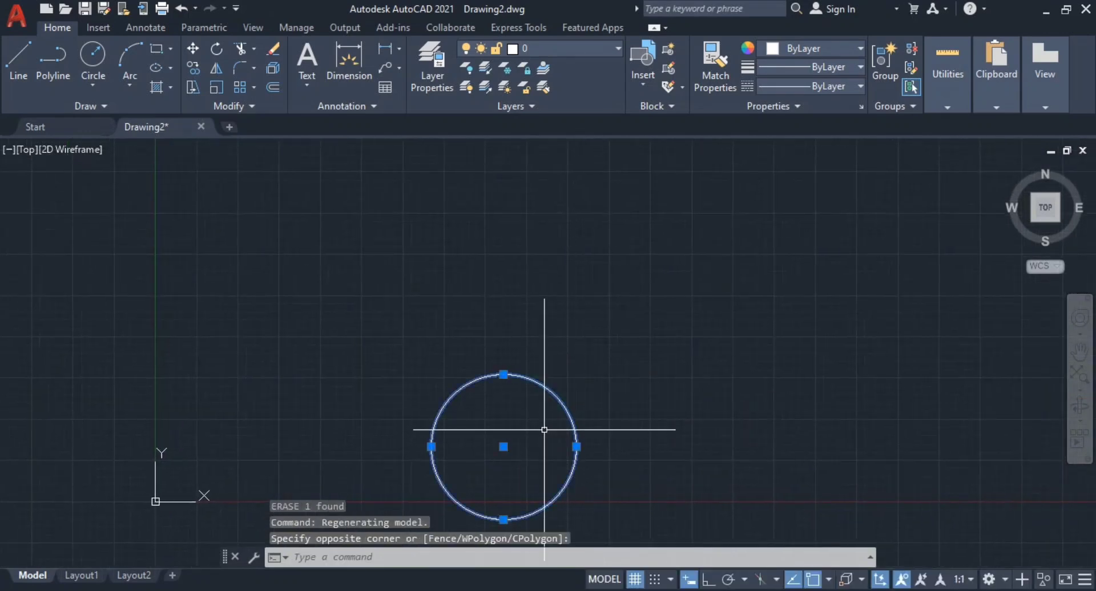
pyautogui.press('Return')
pyautogui.click(565, 444)
pyautogui.scroll(-2, 661, 311)
pyautogui.moveTo(661, 311); pyautogui.dragTo(613, 414, button='middle')
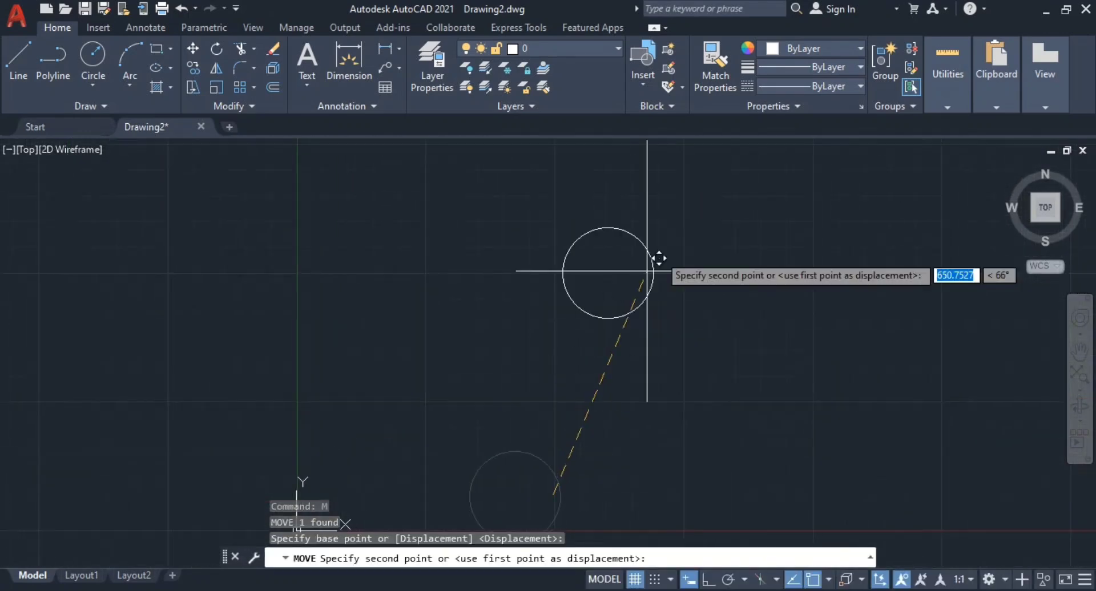
pyautogui.click(668, 243)
# - Check the Fig. 66 flange dimensions in the PDF workbook and return to the AutoCAD drawing with the circle in view
pyautogui.scroll(4, 708, 274)
pyautogui.moveTo(714, 249); pyautogui.dragTo(737, 351, button='middle')
pyautogui.hotkey('alt', 'Tab')
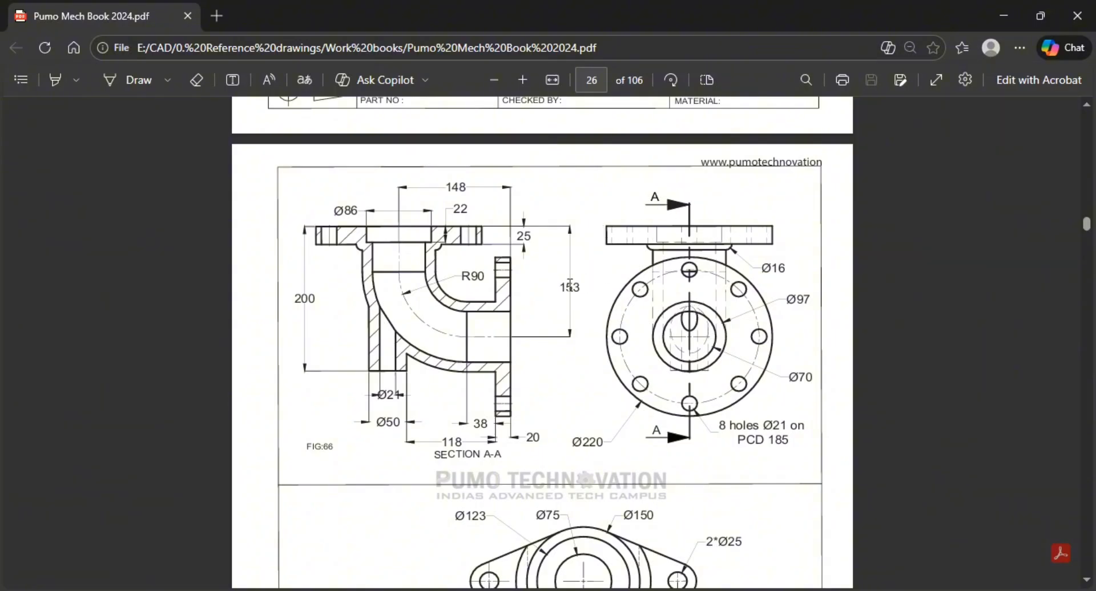
pyautogui.hotkey('alt', 'Tab')
pyautogui.moveTo(769, 350); pyautogui.dragTo(655, 355, button='middle')
pyautogui.write('l')
pyautogui.press('Return')
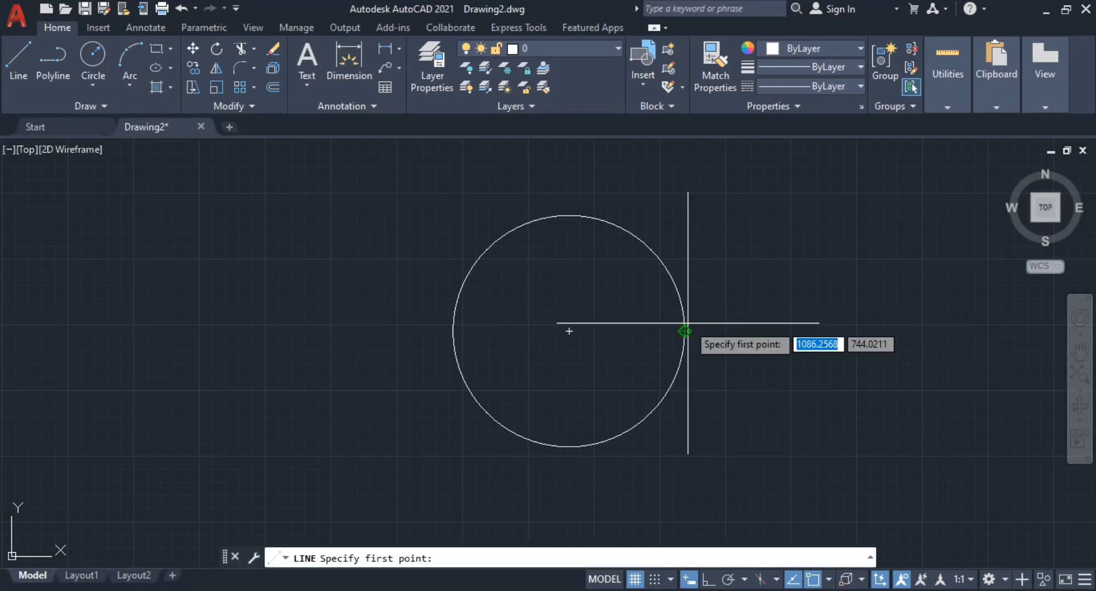
pyautogui.press('Escape')
pyautogui.press('Escape')
# - Turn on ortho mode and draw a horizontal line from the circle's center to a point beyond its right side
pyautogui.write('l')
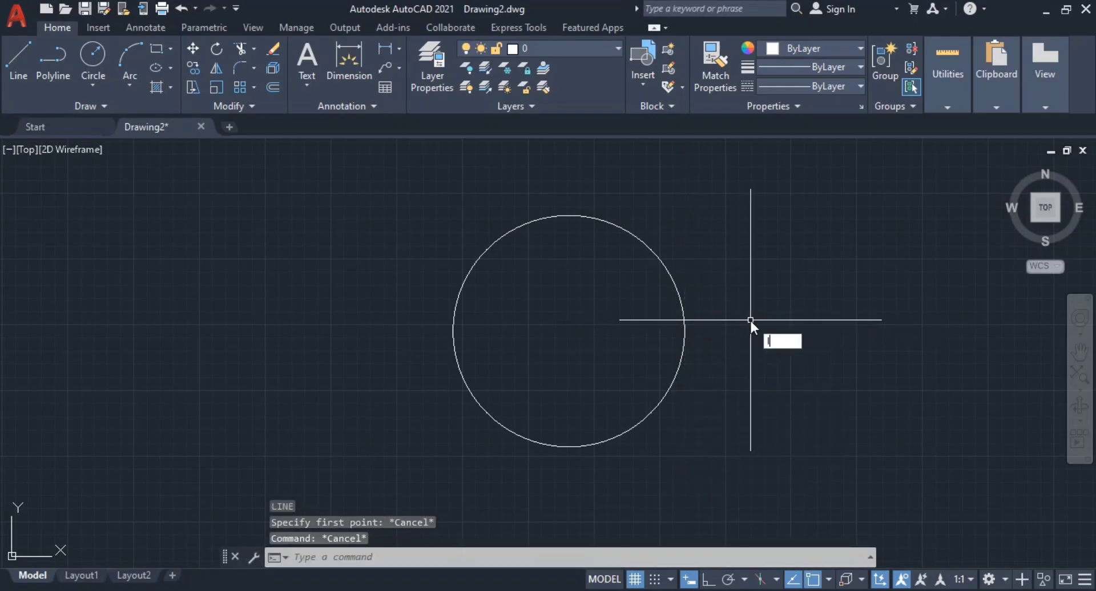
pyautogui.press('Return')
pyautogui.click(569, 331)
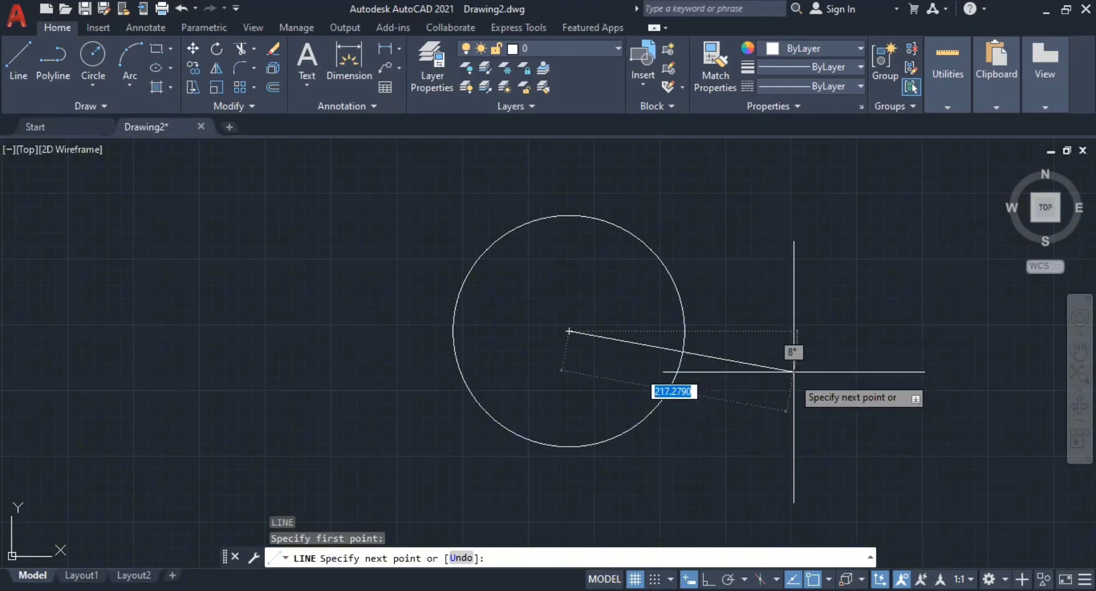
pyautogui.moveTo(771, 329); pyautogui.dragTo(709, 336, button='middle')
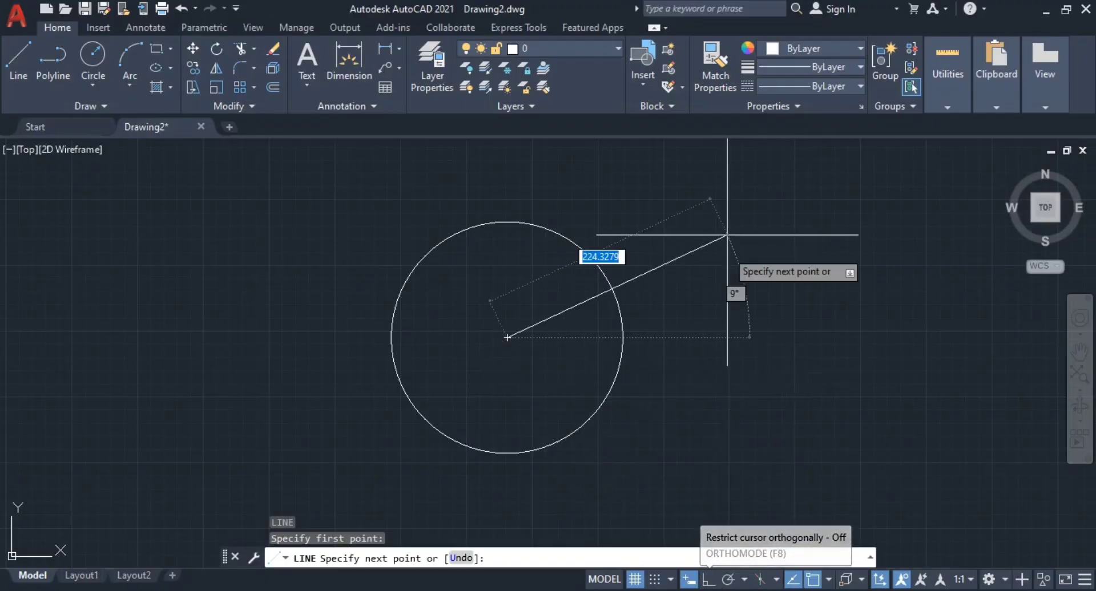
pyautogui.press('F8')
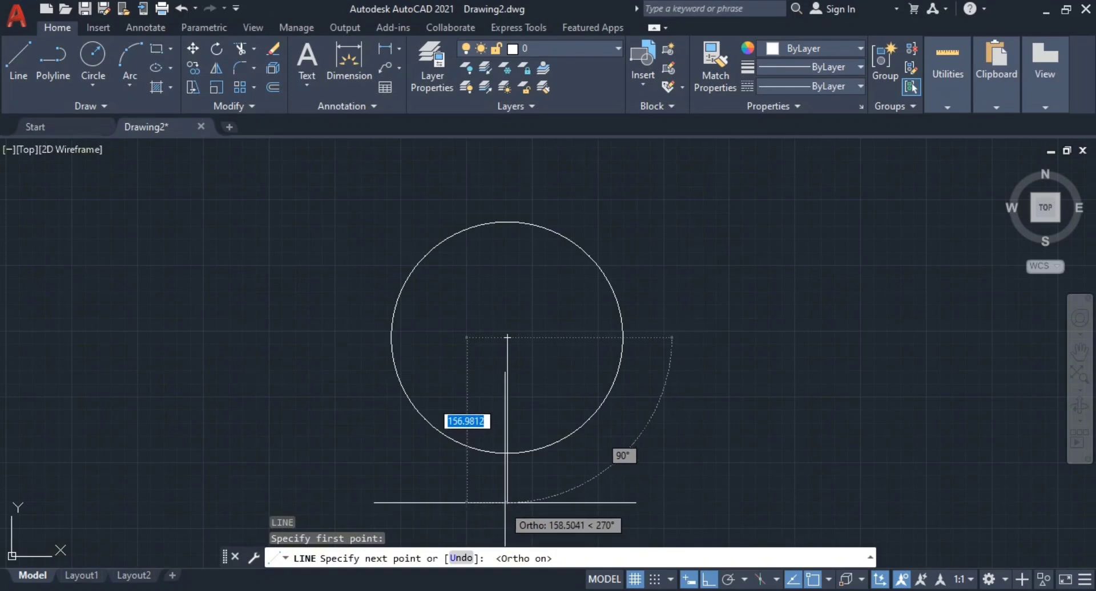
pyautogui.click(758, 335)
pyautogui.press('Escape')
pyautogui.press('Escape')
pyautogui.press('Escape')
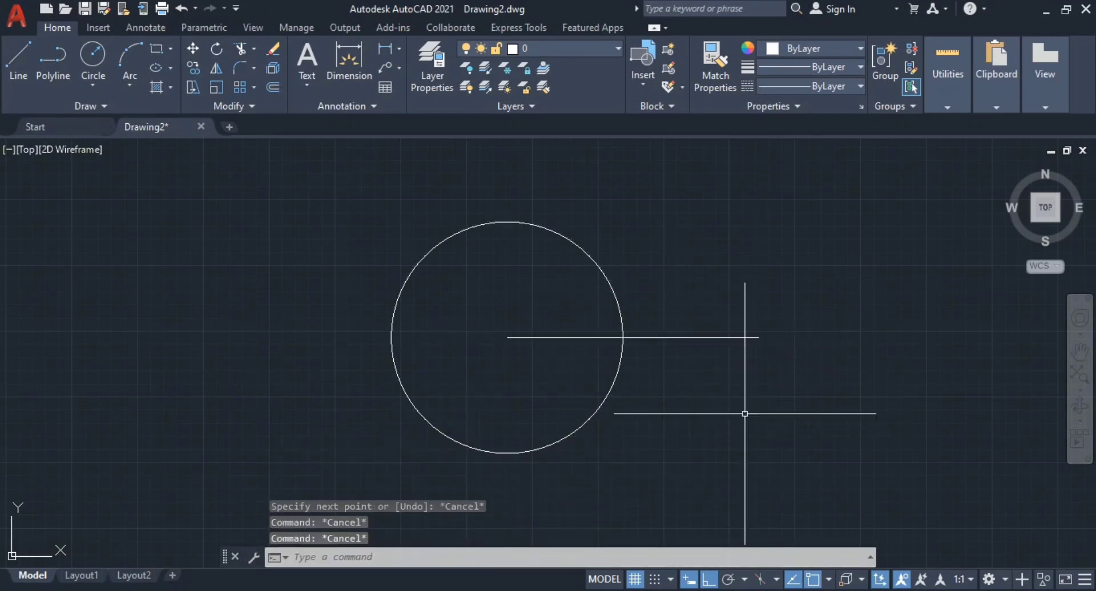
pyautogui.moveTo(600, 310); pyautogui.dragTo(598, 370, button='middle')
pyautogui.moveTo(754, 404); pyautogui.dragTo(739, 401, button='middle')
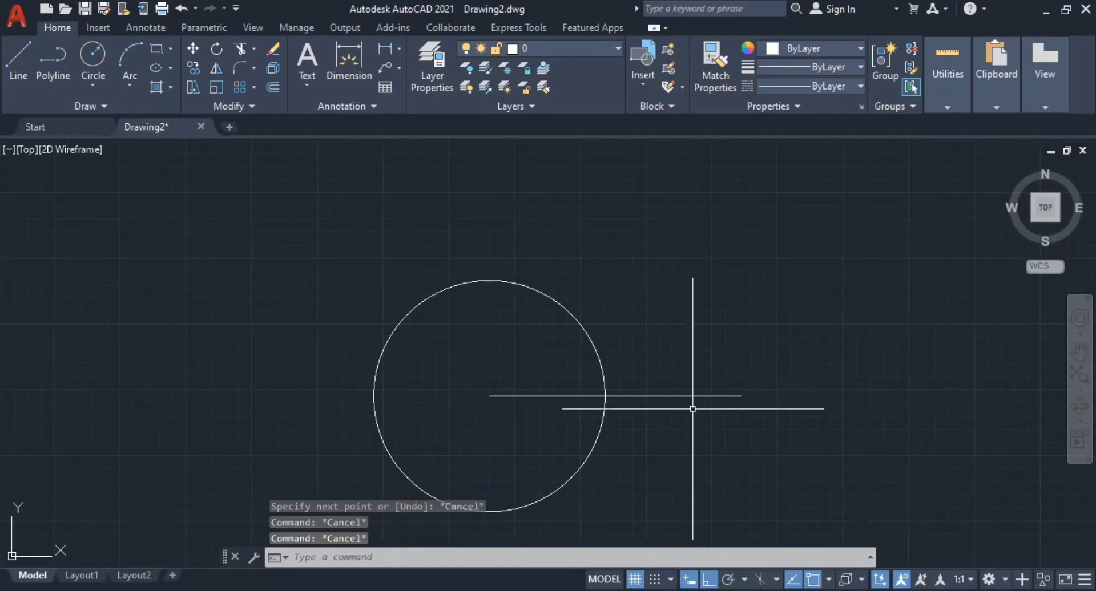
pyautogui.moveTo(642, 355); pyautogui.dragTo(637, 380, button='middle')
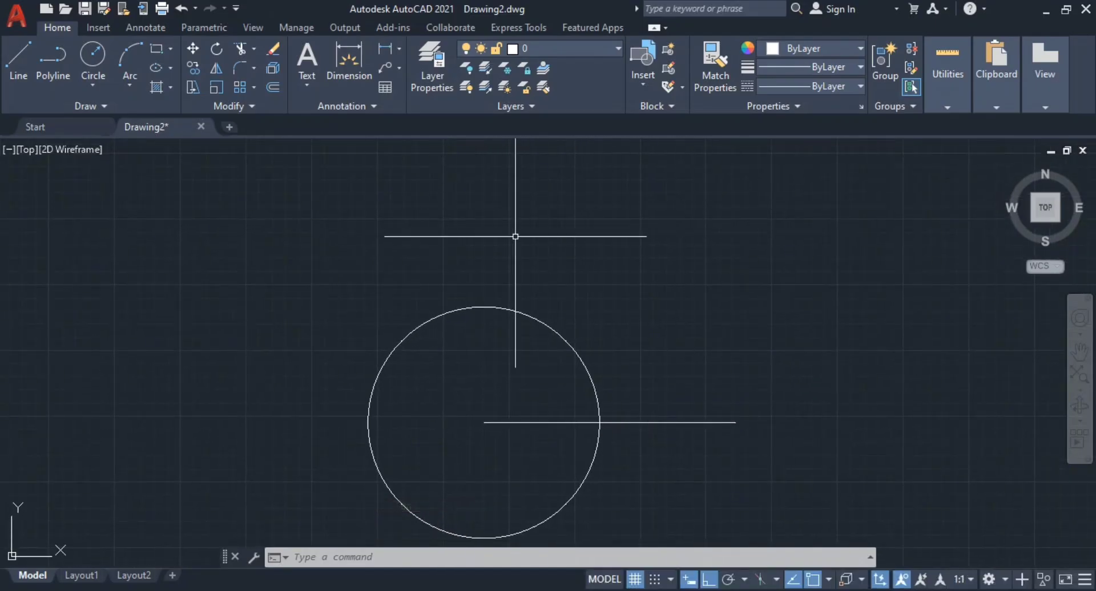
pyautogui.moveTo(685, 411); pyautogui.dragTo(672, 380, button='middle')
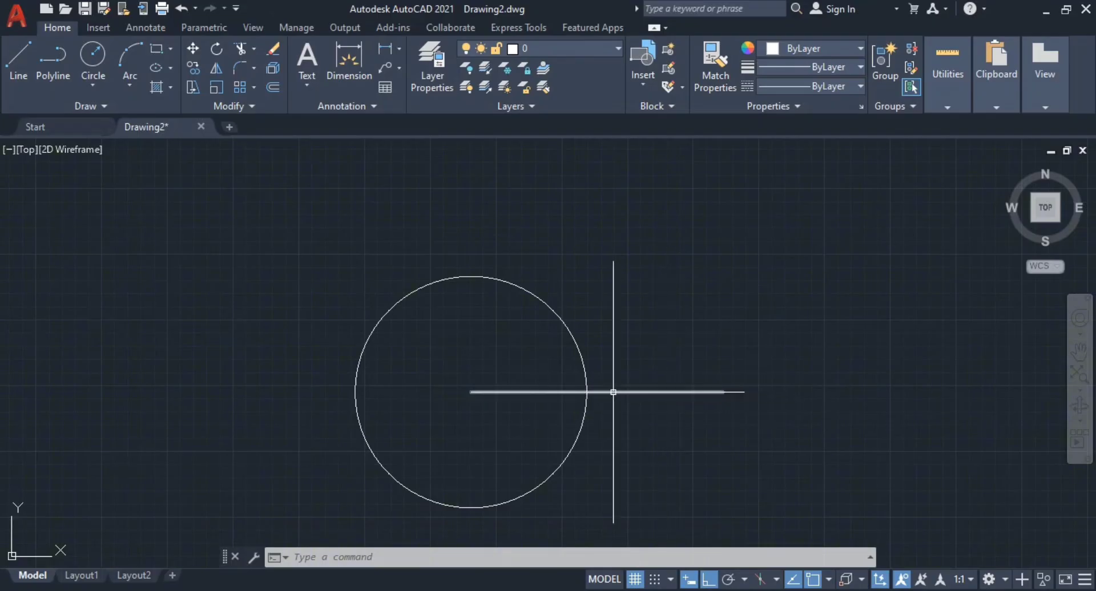
pyautogui.moveTo(598, 393)
pyautogui.mouseDown()
pyautogui.moveTo(742, 398)
pyautogui.moveTo(592, 372)
pyautogui.moveTo(587, 392)
pyautogui.mouseUp()
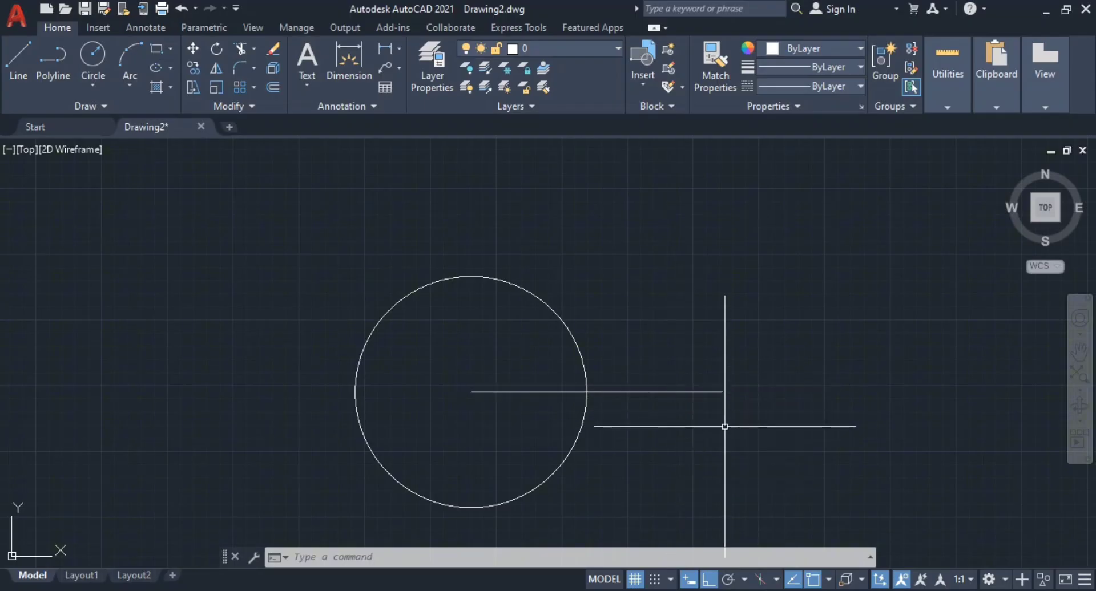
# - Offset the horizontal line through the circle's center 153 mm upward
pyautogui.write('o')
pyautogui.press('Return')
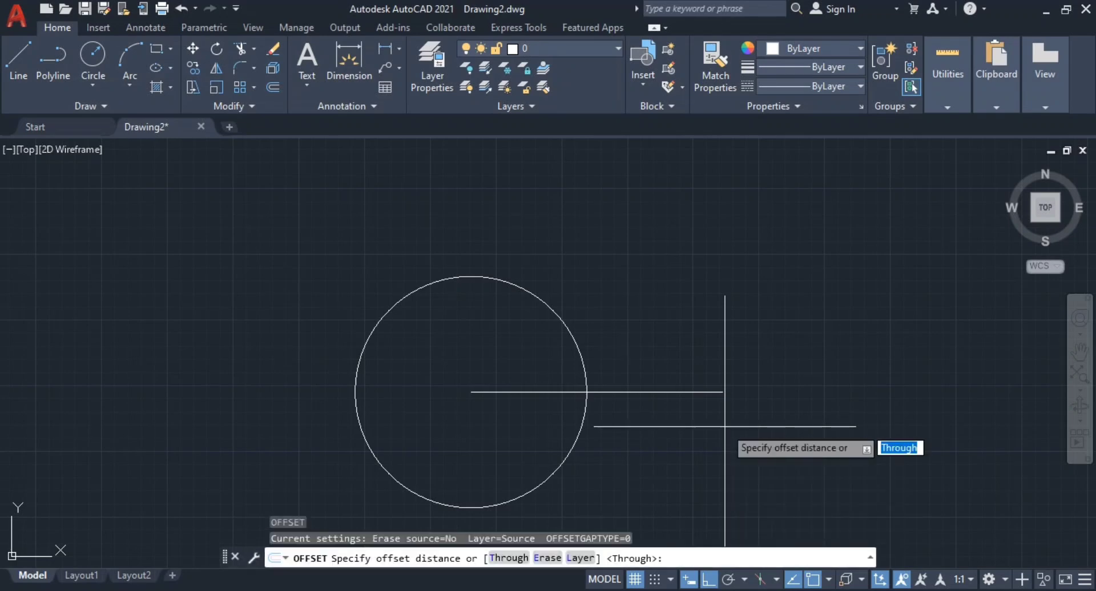
pyautogui.write('153')
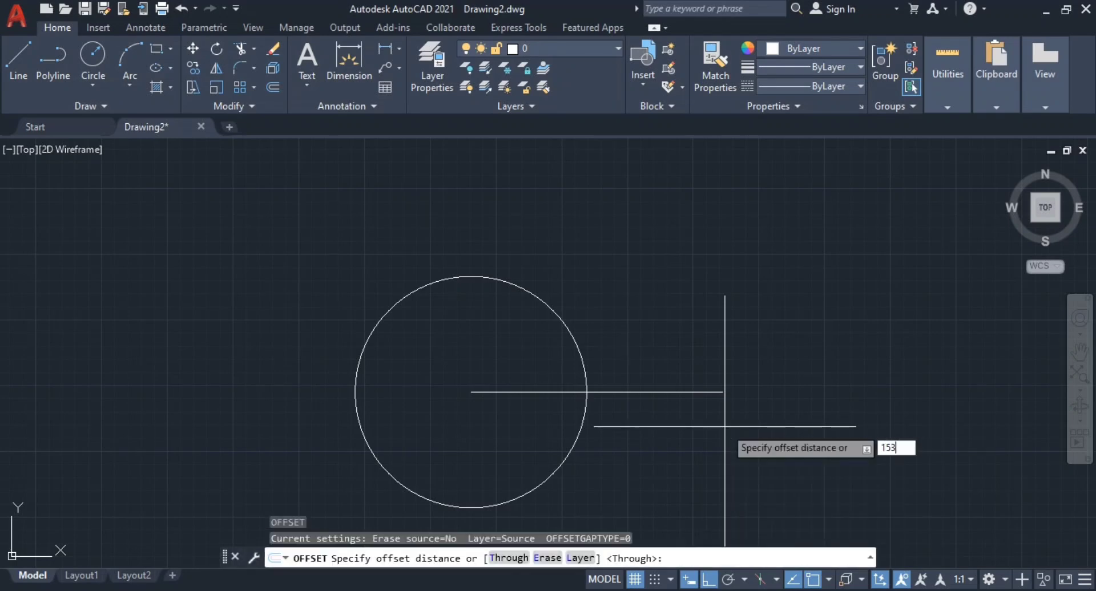
pyautogui.press('Return')
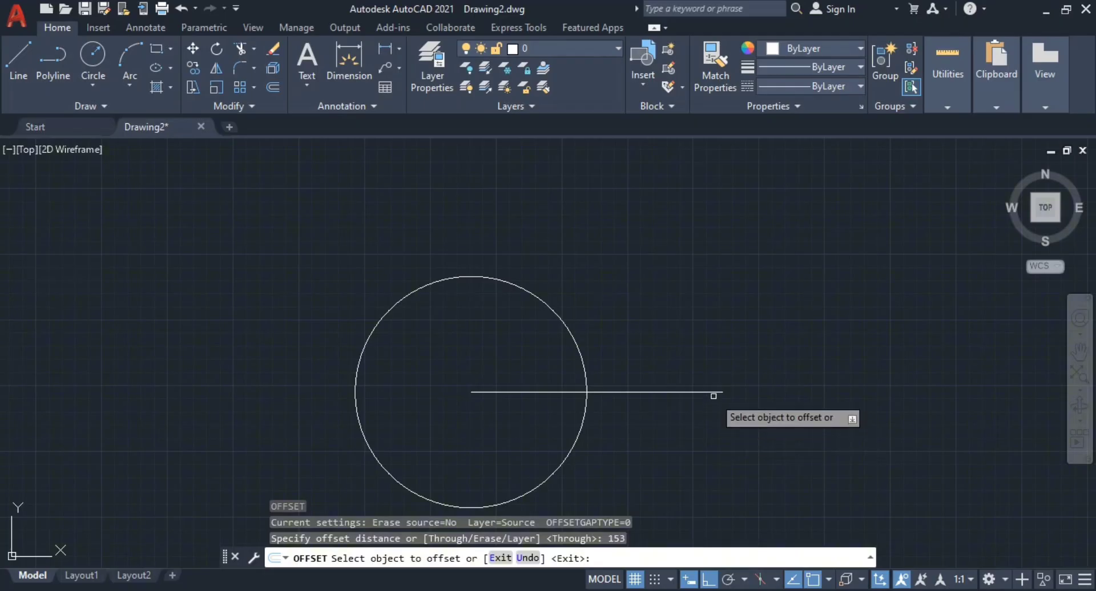
pyautogui.click(712, 392)
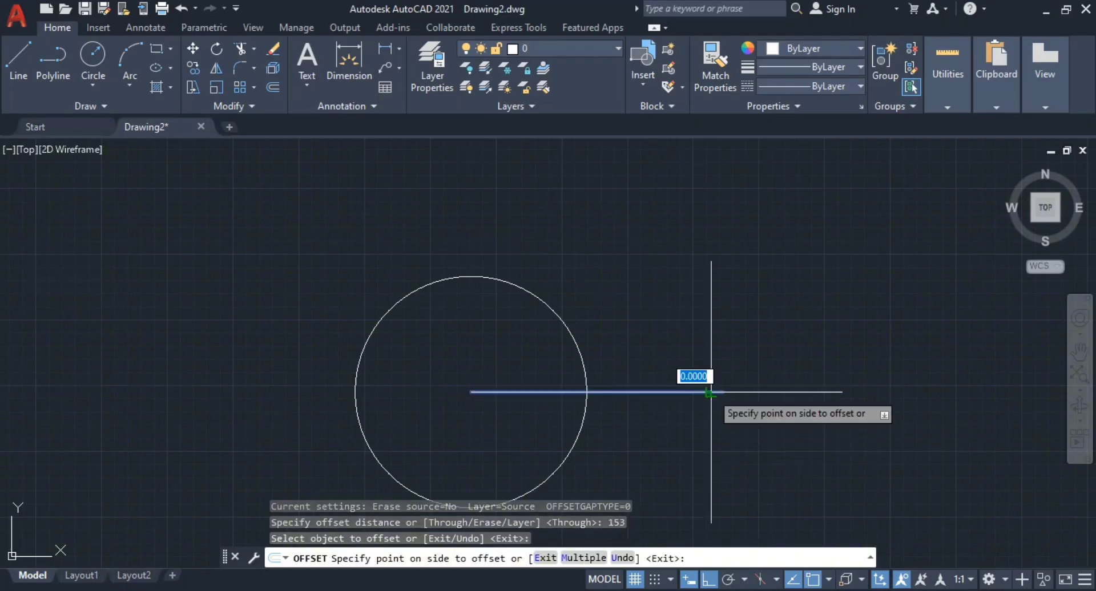
pyautogui.click(681, 265)
pyautogui.press('Escape')
pyautogui.press('Escape')
pyautogui.press('Escape')
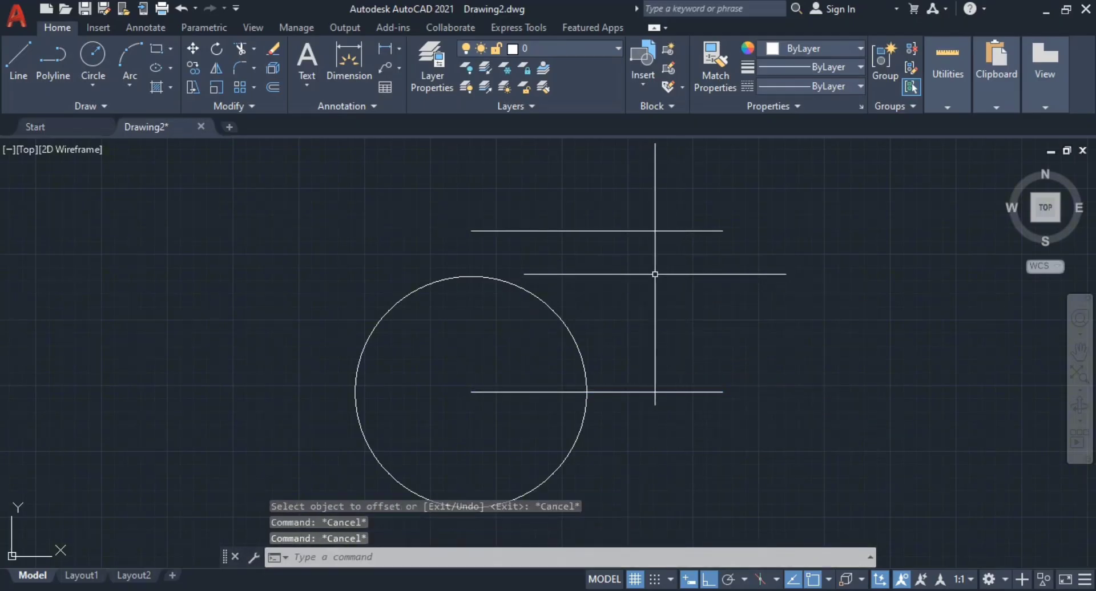
# - Stretch the start point of the upper horizontal line horizontally until it extends well beyond the circle's left side
pyautogui.scroll(-2, 556, 235)
pyautogui.moveTo(557, 234); pyautogui.dragTo(718, 237, button='middle')
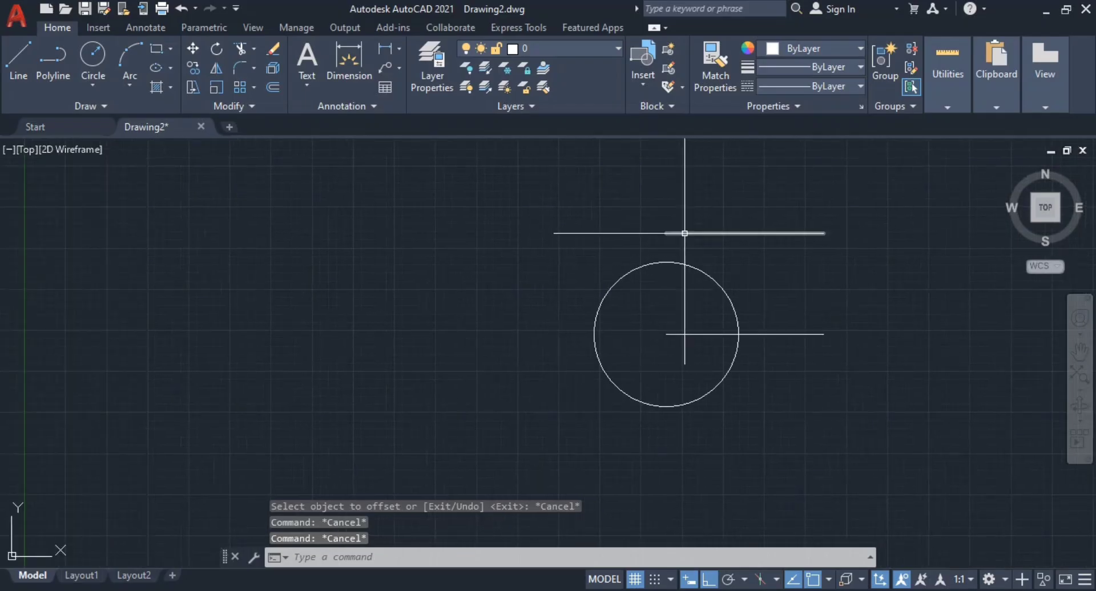
pyautogui.scroll(2, 696, 233)
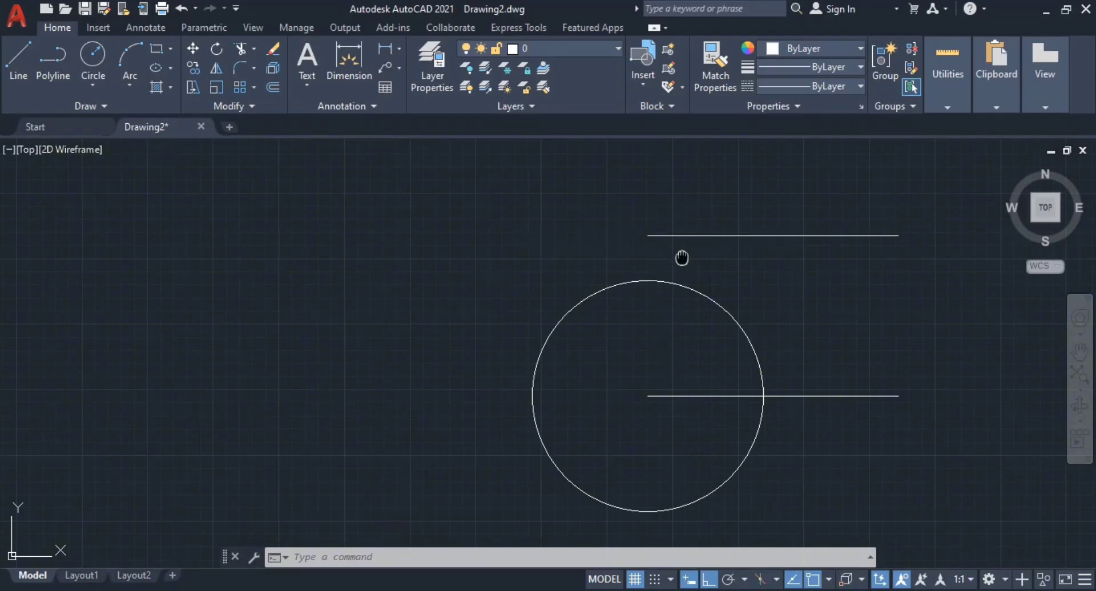
pyautogui.moveTo(682, 258); pyautogui.dragTo(687, 268, button='middle')
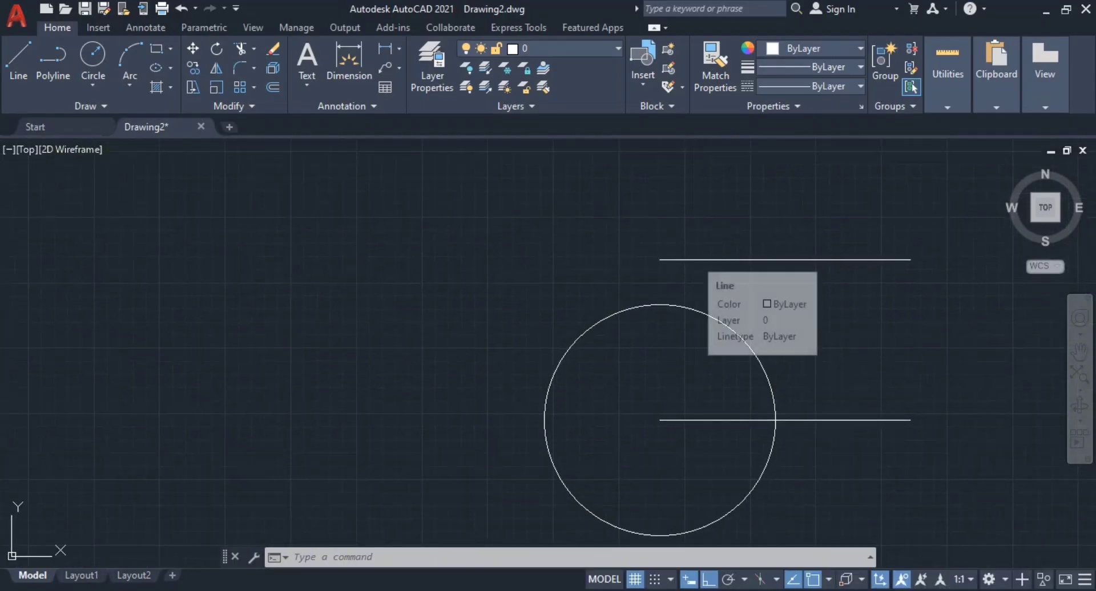
pyautogui.click(676, 260)
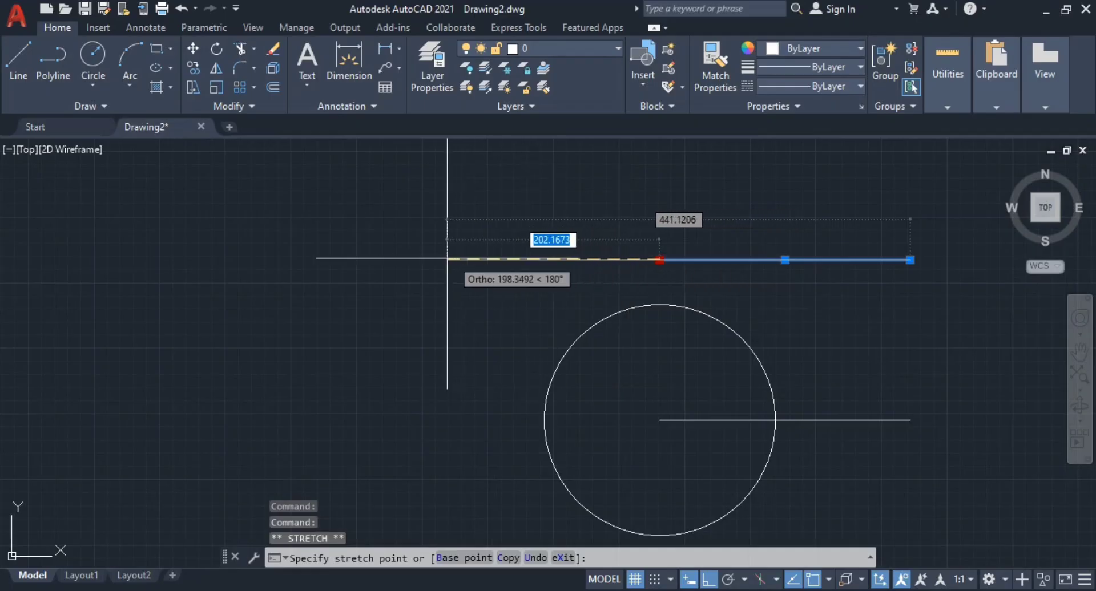
pyautogui.click(389, 261)
pyautogui.press('Escape')
pyautogui.press('Escape')
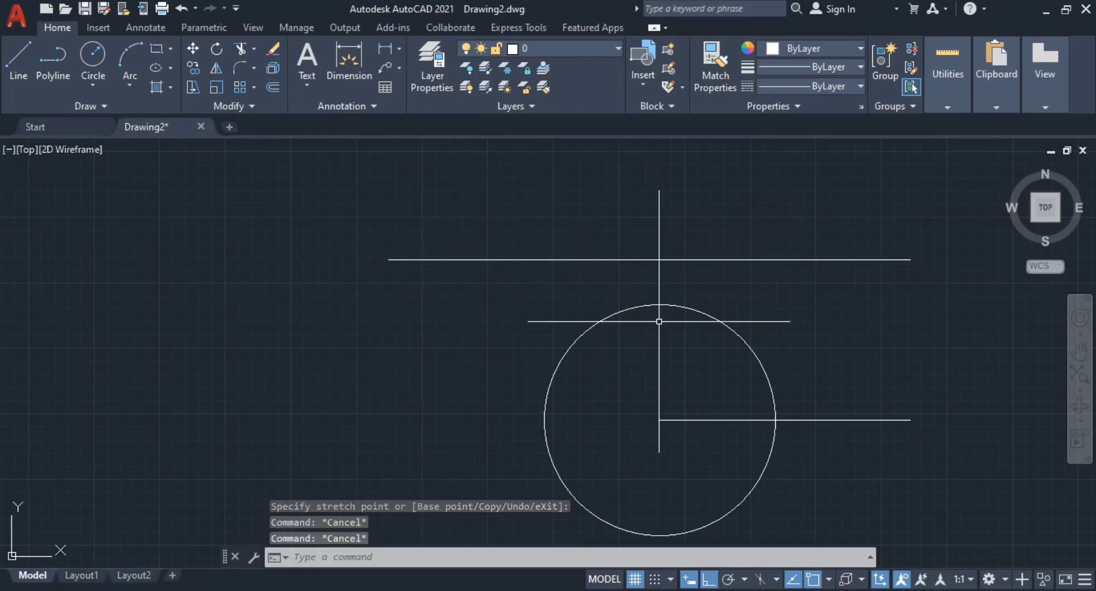
# - Erase the horizontal line that starts at the circle's center
pyautogui.moveTo(733, 394); pyautogui.dragTo(709, 323, button='middle')
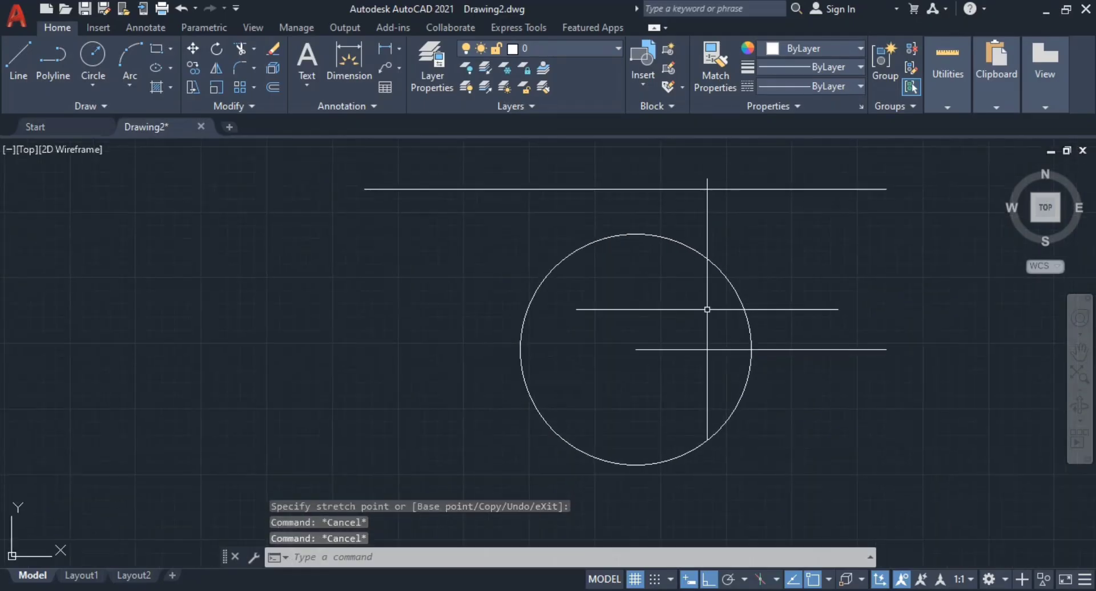
pyautogui.click(921, 387)
pyautogui.click(844, 331)
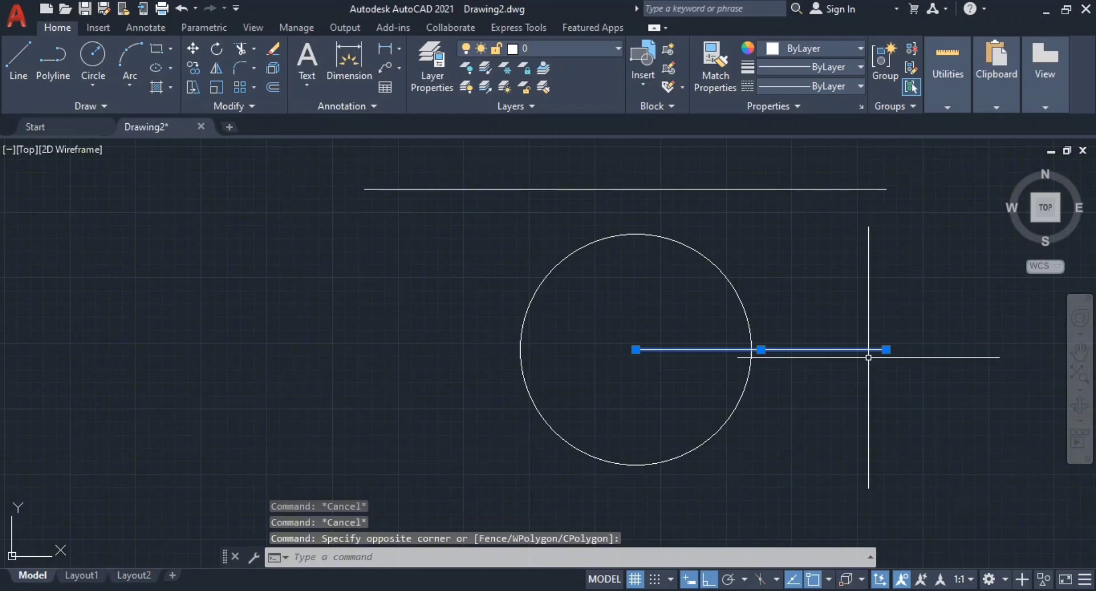
pyautogui.press('Return')
# - Check Fig. 66 in the PDF workbook, then draw a vertical line from the circle's right quadrant up past the horizontal line
pyautogui.hotkey('alt', 'Tab')
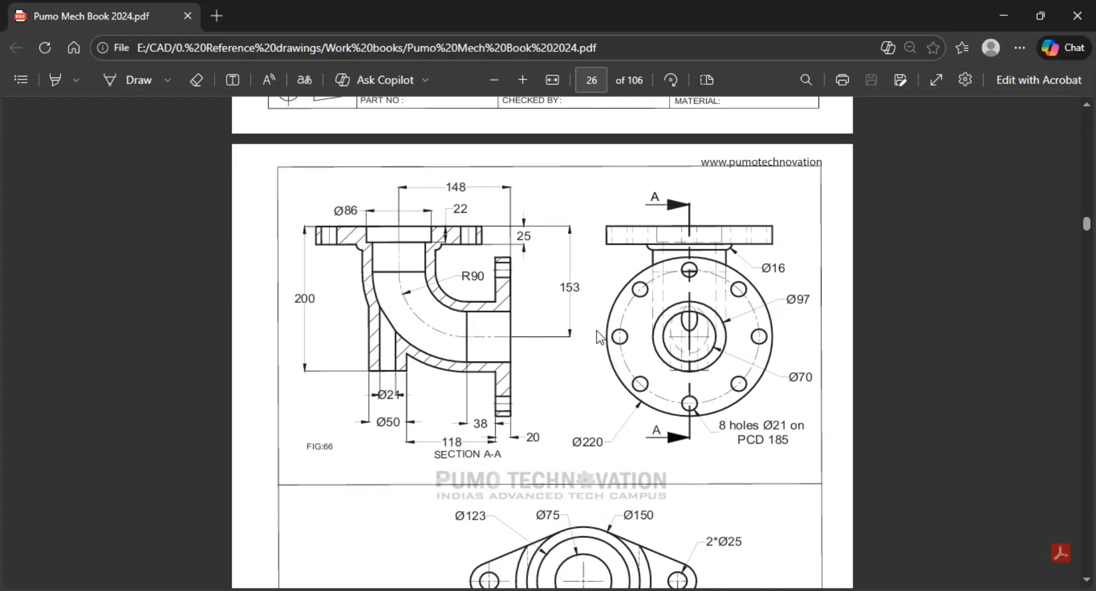
pyautogui.hotkey('alt', 'Tab')
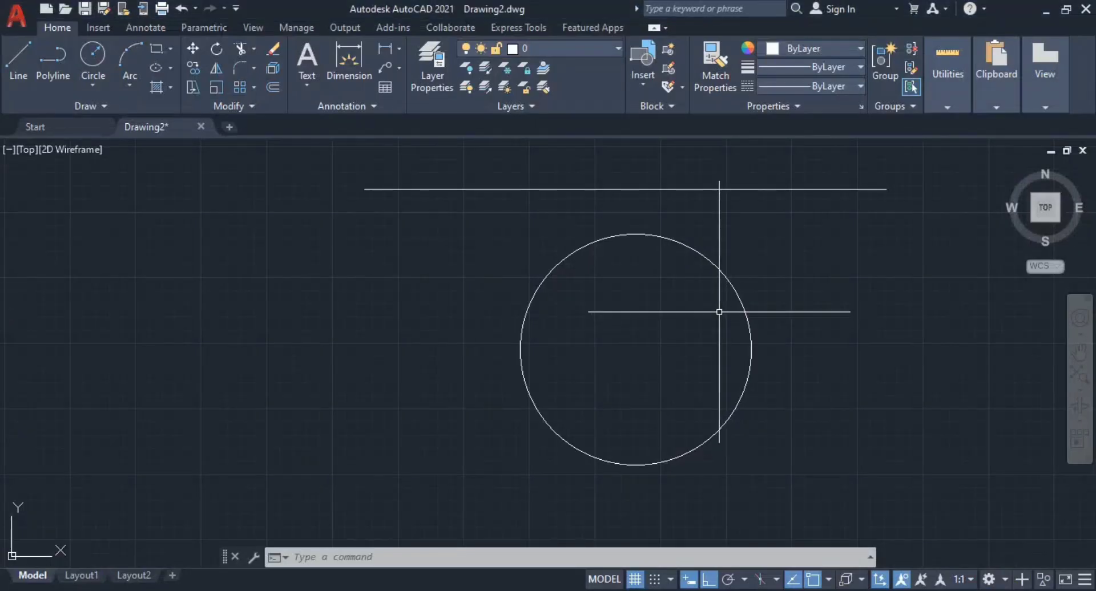
pyautogui.moveTo(776, 323)
pyautogui.mouseDown(button='middle')
pyautogui.moveTo(743, 334)
pyautogui.moveTo(647, 329)
pyautogui.mouseUp(button='middle')
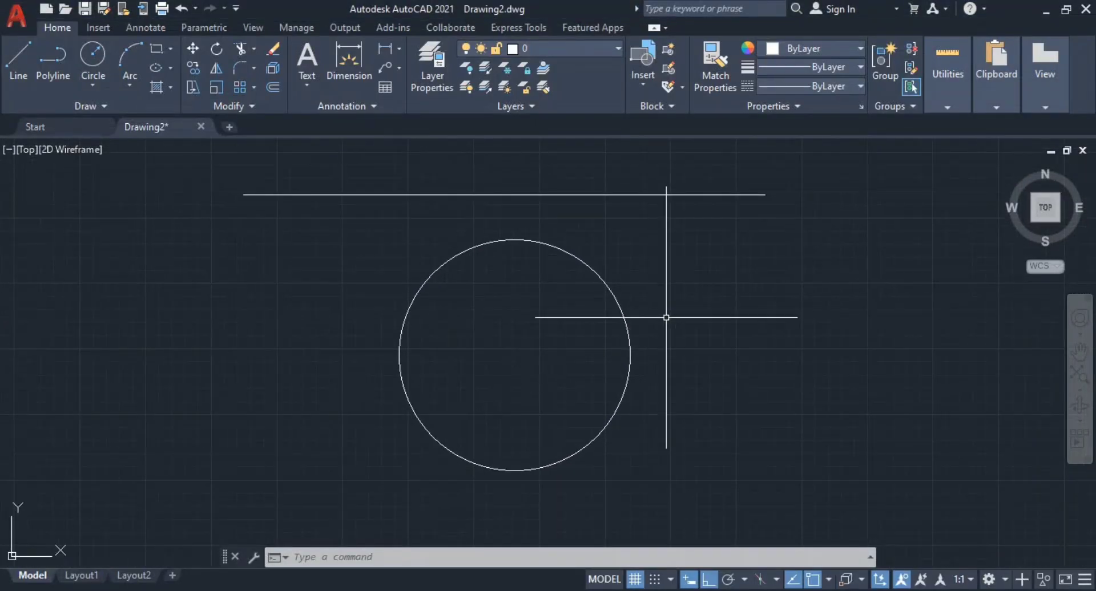
pyautogui.write('l')
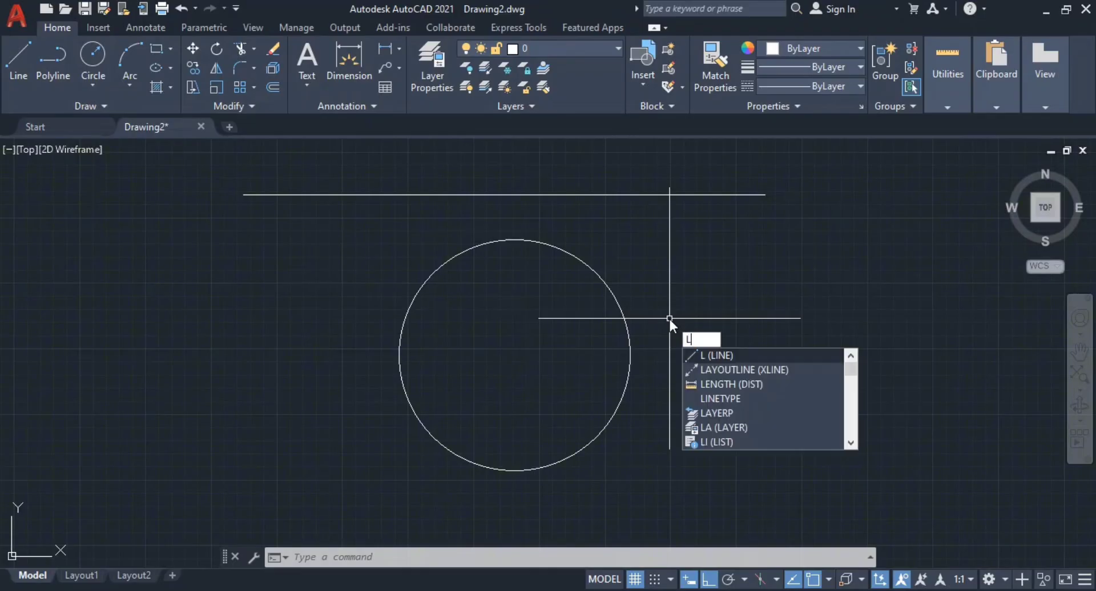
pyautogui.press('Return')
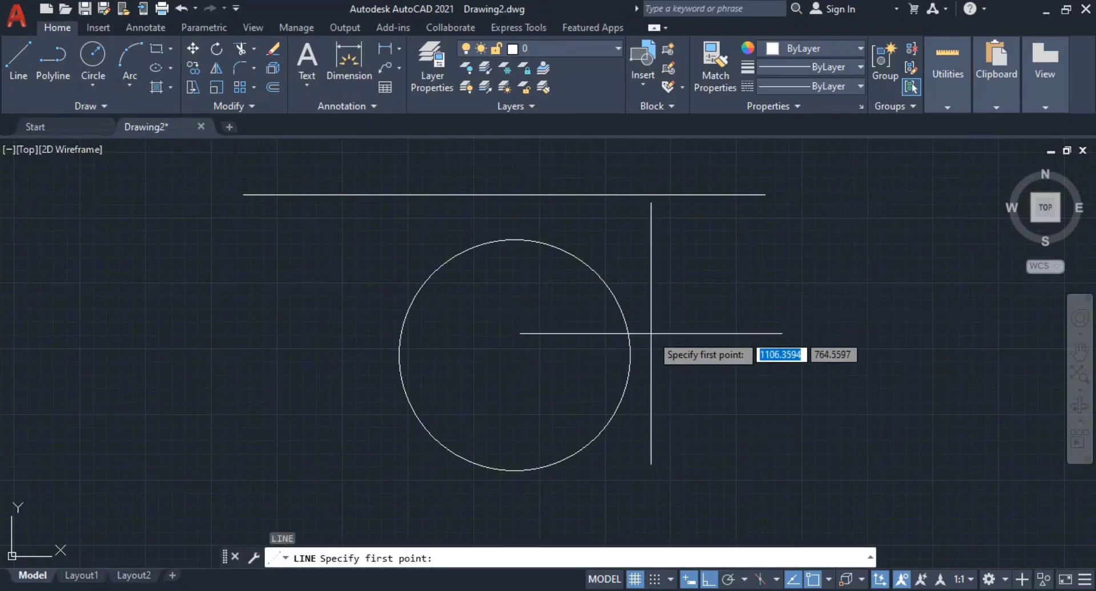
pyautogui.click(630, 355)
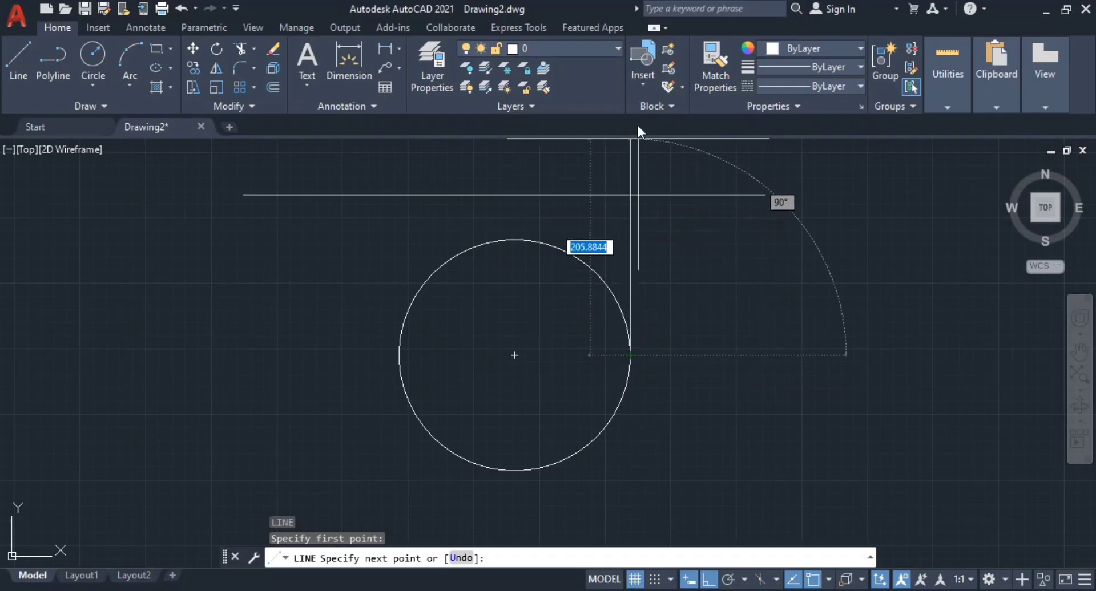
pyautogui.moveTo(633, 178); pyautogui.dragTo(641, 269, button='middle')
pyautogui.click(639, 217)
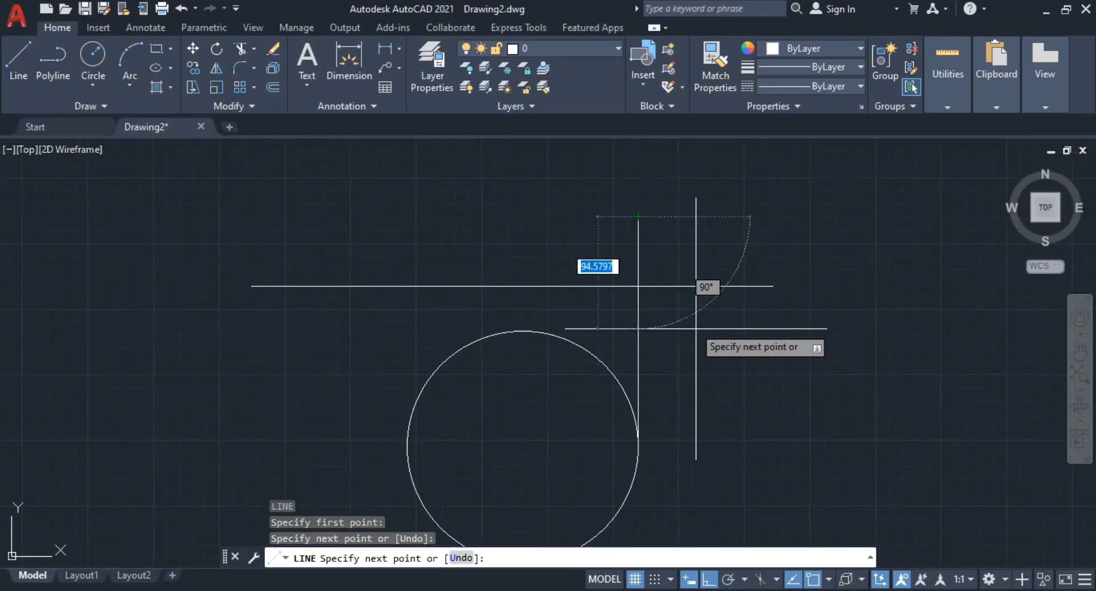
pyautogui.moveTo(705, 335); pyautogui.dragTo(787, 269, button='middle')
pyautogui.press('Escape')
# - Draw a second vertical line from the circle's left quadrant up past the horizontal line
pyautogui.press('Return')
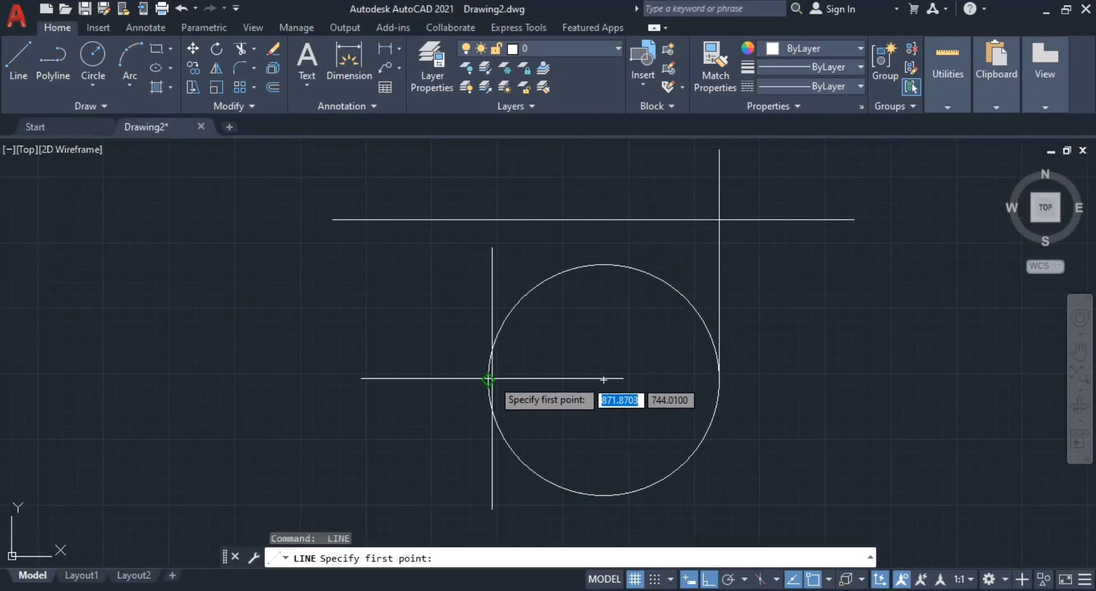
pyautogui.click(488, 379)
pyautogui.click(488, 173)
pyautogui.press('Escape')
pyautogui.press('Escape')
# - Trim the overhanging ends of the horizontal line and both vertical lines so they meet at two corners above the circle
pyautogui.moveTo(576, 254); pyautogui.dragTo(542, 306, button='middle')
pyautogui.press('Return')
pyautogui.click(421, 347)
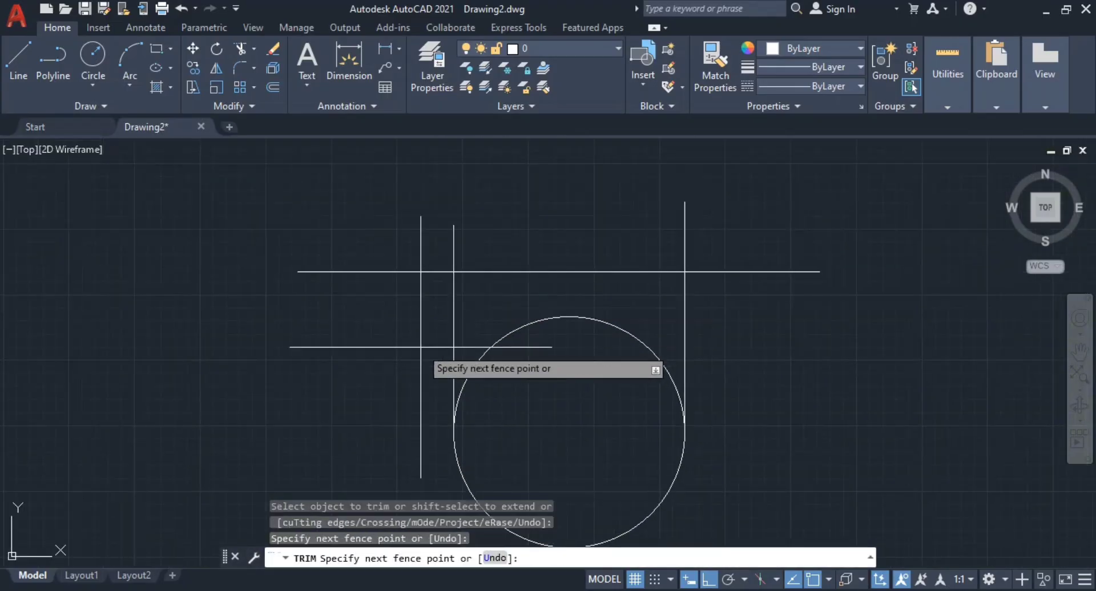
pyautogui.click(417, 246)
pyautogui.click(494, 245)
pyautogui.click(407, 252)
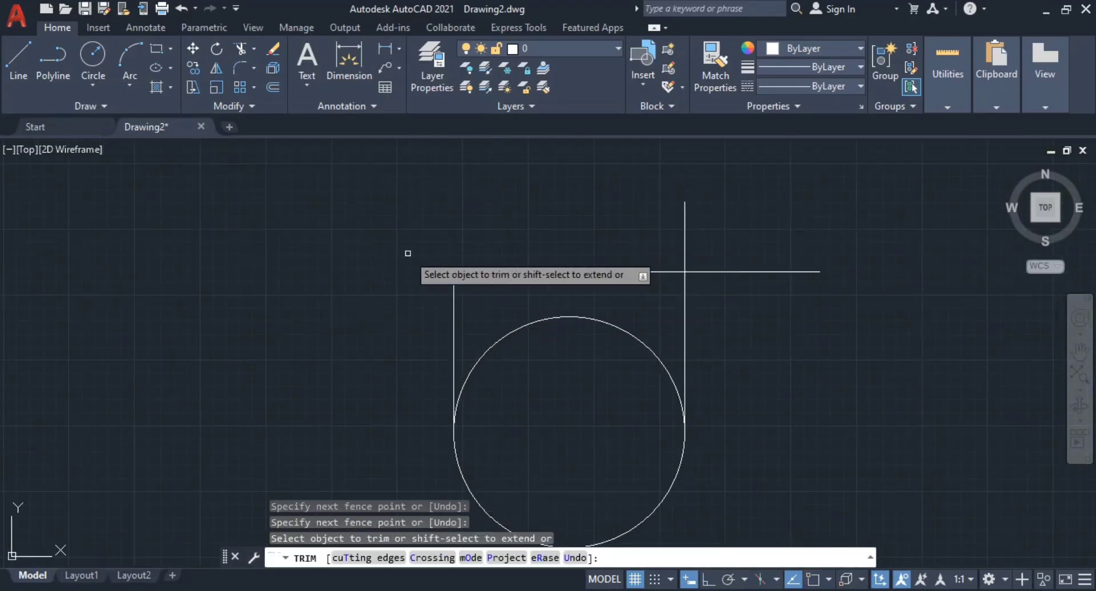
pyautogui.click(578, 237)
pyautogui.click(740, 248)
pyautogui.click(742, 250)
pyautogui.click(741, 299)
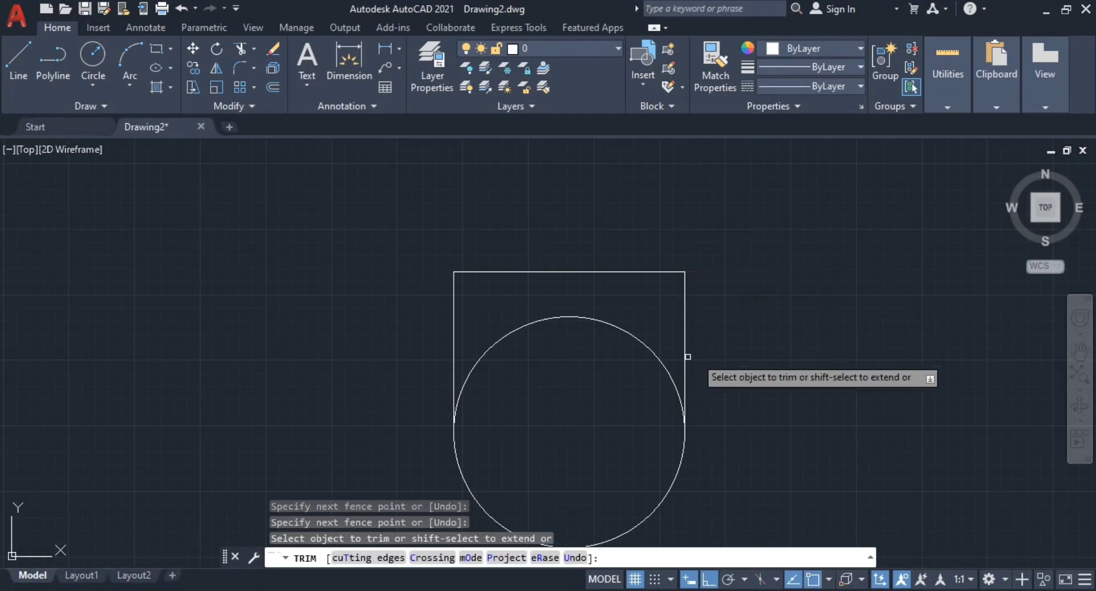
pyautogui.press('Escape')
pyautogui.press('Escape')
# - Check the flange thickness in the PDF workbook and offset the top horizontal line 25 mm downward
pyautogui.moveTo(659, 319); pyautogui.dragTo(685, 271, button='middle')
pyautogui.moveTo(686, 272); pyautogui.dragTo(688, 296, button='middle')
pyautogui.hotkey('alt', 'Tab')
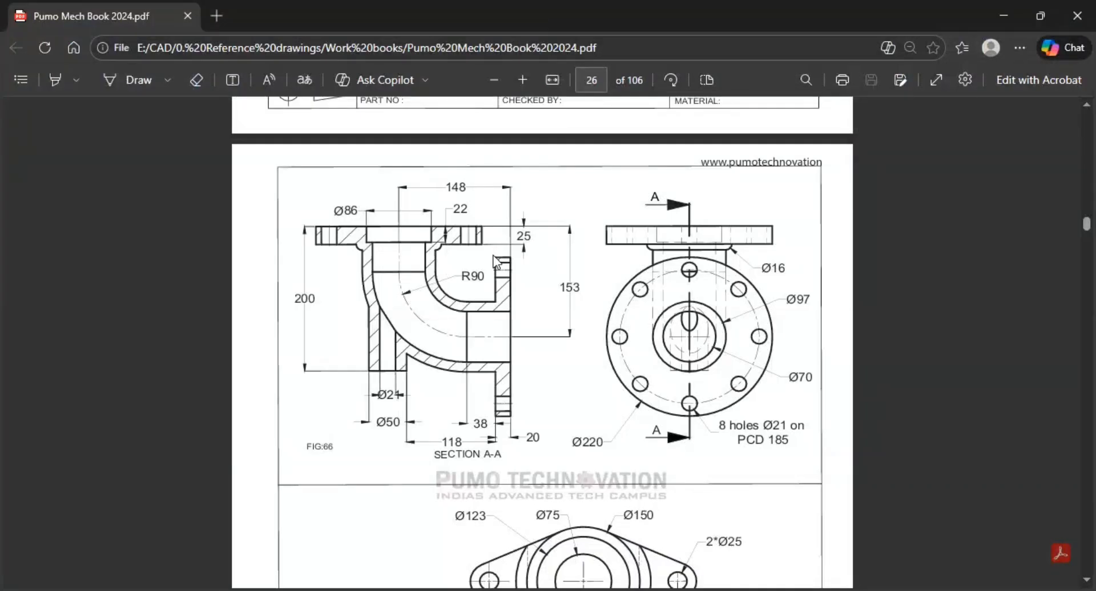
pyautogui.hotkey('alt', 'Tab')
pyautogui.scroll(3, 705, 308)
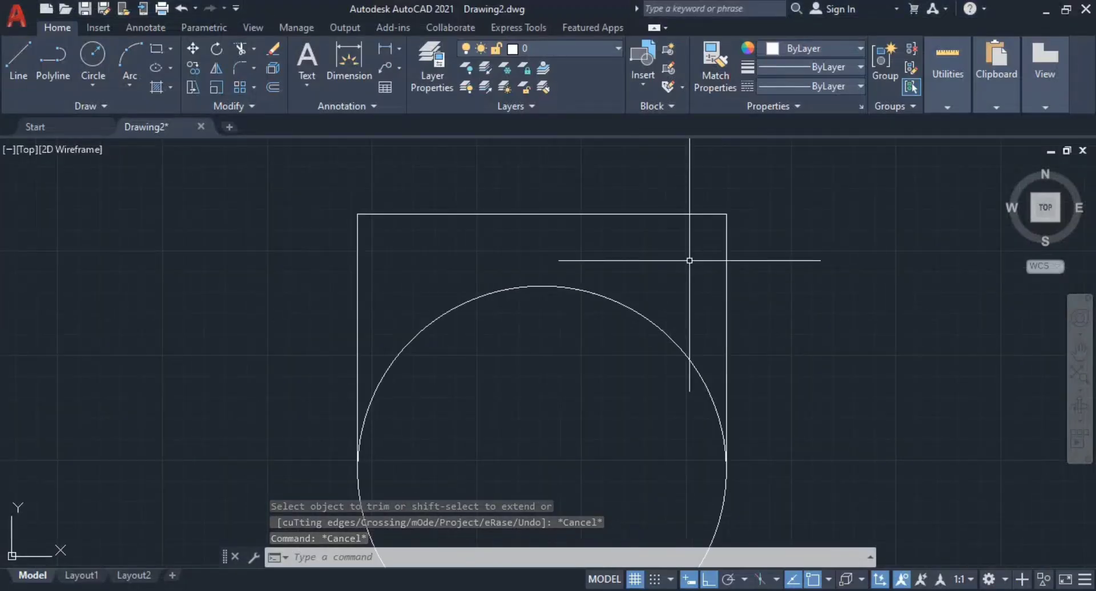
pyautogui.moveTo(688, 259); pyautogui.dragTo(693, 314, button='middle')
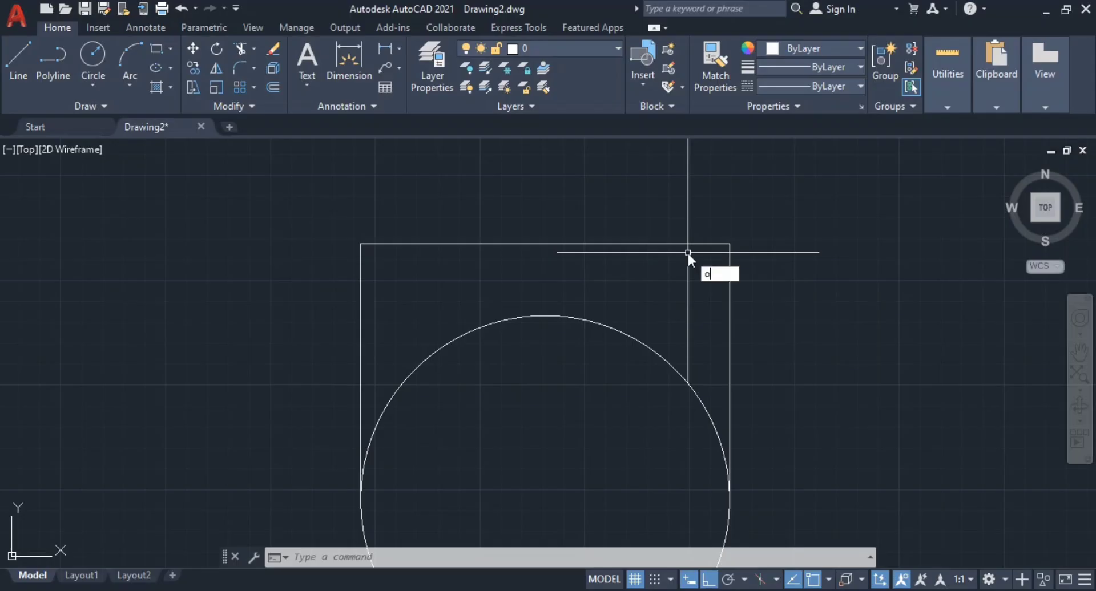
pyautogui.press('Return')
pyautogui.write('25')
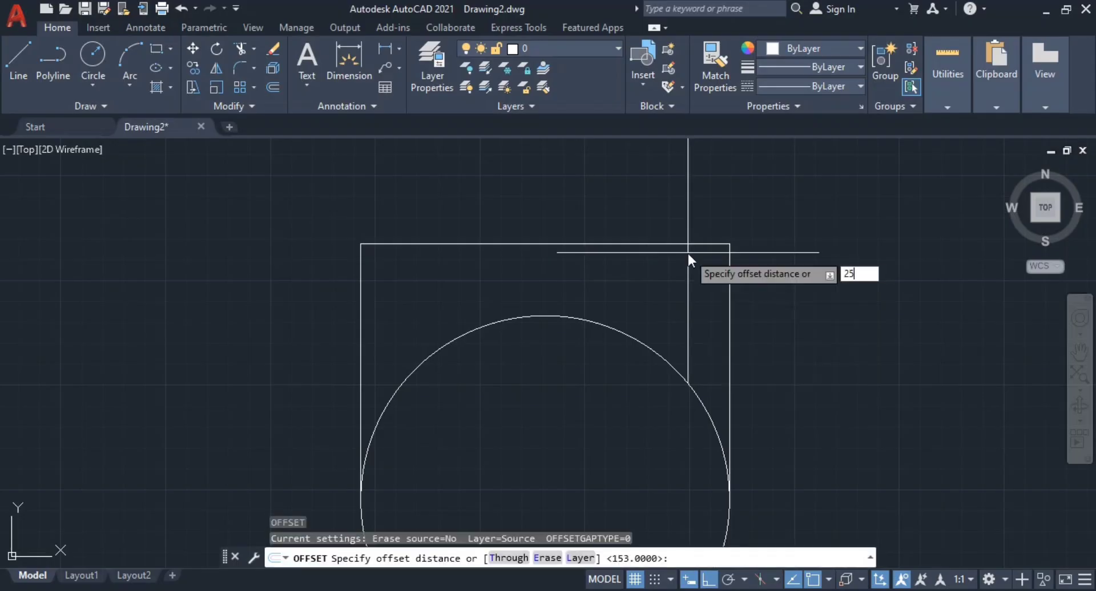
pyautogui.press('Return')
pyautogui.click(688, 244)
pyautogui.click(678, 290)
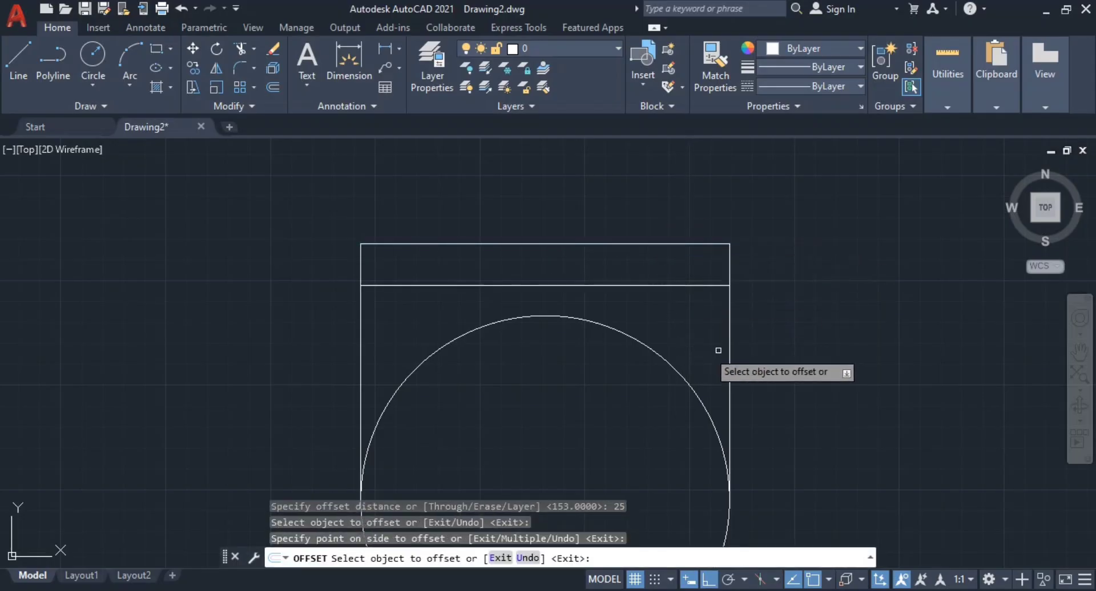
pyautogui.press('Escape')
pyautogui.press('Escape')
# - Trim both vertical lines below the offset line, leaving a closed flange rectangle above the circle
pyautogui.moveTo(668, 334); pyautogui.dragTo(688, 312, button='middle')
pyautogui.moveTo(541, 320); pyautogui.dragTo(605, 311, button='middle')
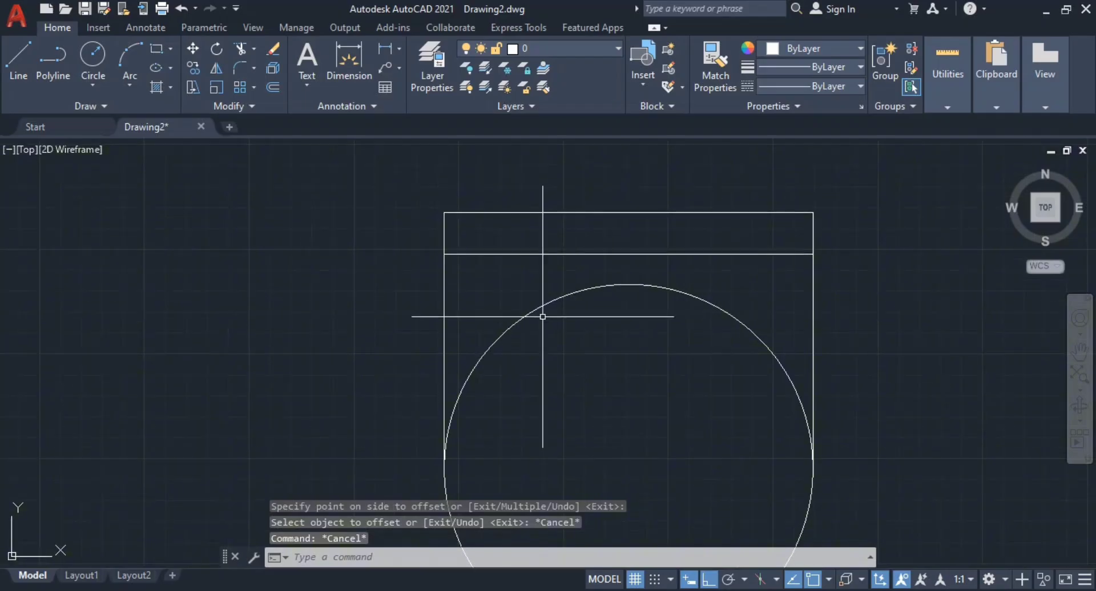
pyautogui.press('Return')
pyautogui.click(466, 290)
pyautogui.click(389, 308)
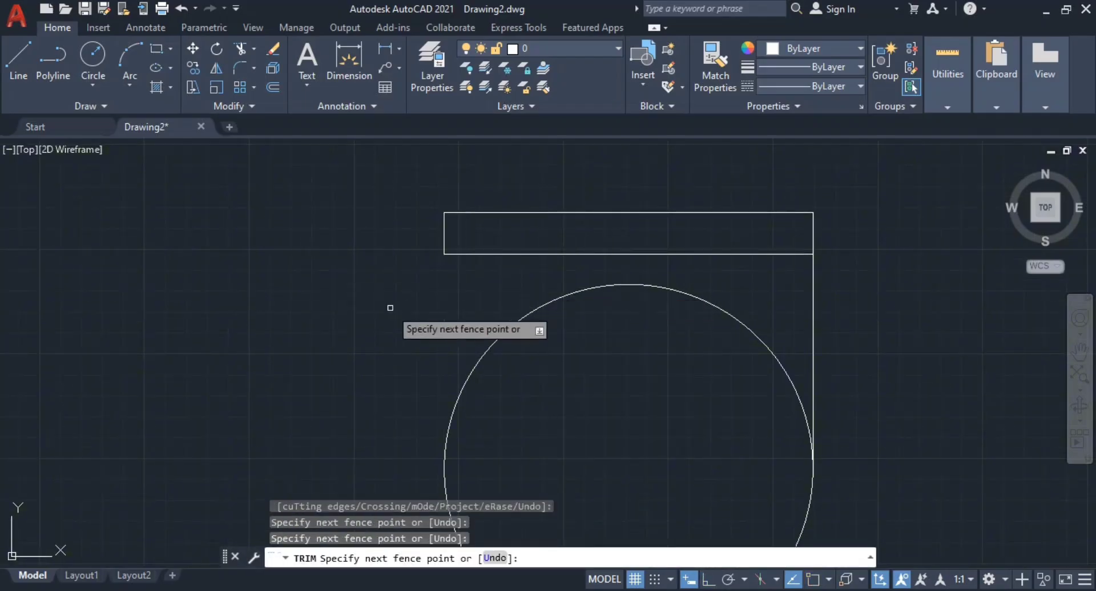
pyautogui.click(791, 288)
pyautogui.click(837, 312)
pyautogui.press('Escape')
pyautogui.press('Escape')
# - Draw a vertical line about 190 mm long from the circle's centre up past the flange rectangle's top edge
pyautogui.moveTo(717, 303)
pyautogui.mouseDown(button='middle')
pyautogui.moveTo(724, 264)
pyautogui.moveTo(739, 257)
pyautogui.mouseUp(button='middle')
pyautogui.scroll(-2, 768, 260)
pyautogui.moveTo(768, 259); pyautogui.dragTo(726, 253, button='middle')
pyautogui.write('l')
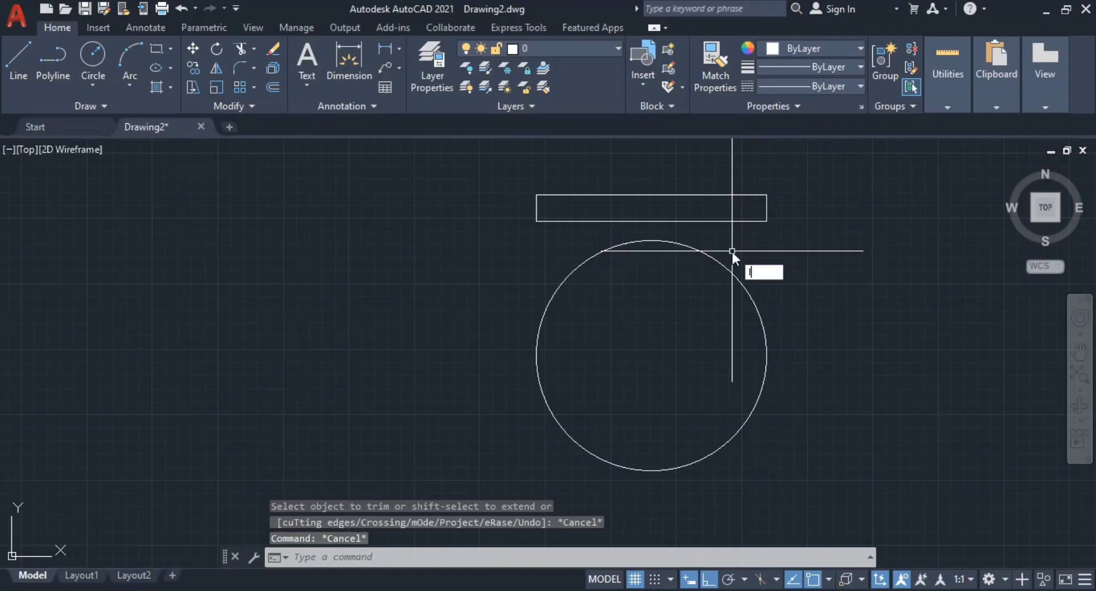
pyautogui.press('Return')
pyautogui.click(650, 355)
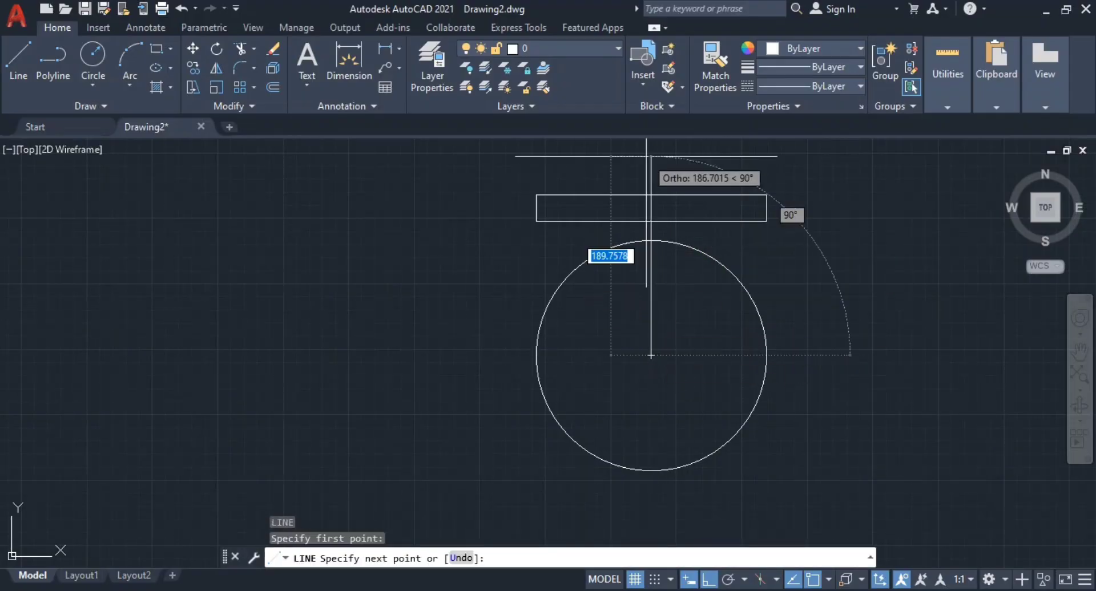
pyautogui.click(651, 154)
pyautogui.press('Escape')
# - Look up the neck diameter in the PDF workbook and calculate 97 ÷ 2 in the Calculator
pyautogui.moveTo(697, 290); pyautogui.dragTo(741, 294, button='middle')
pyautogui.hotkey('alt', 'Tab')
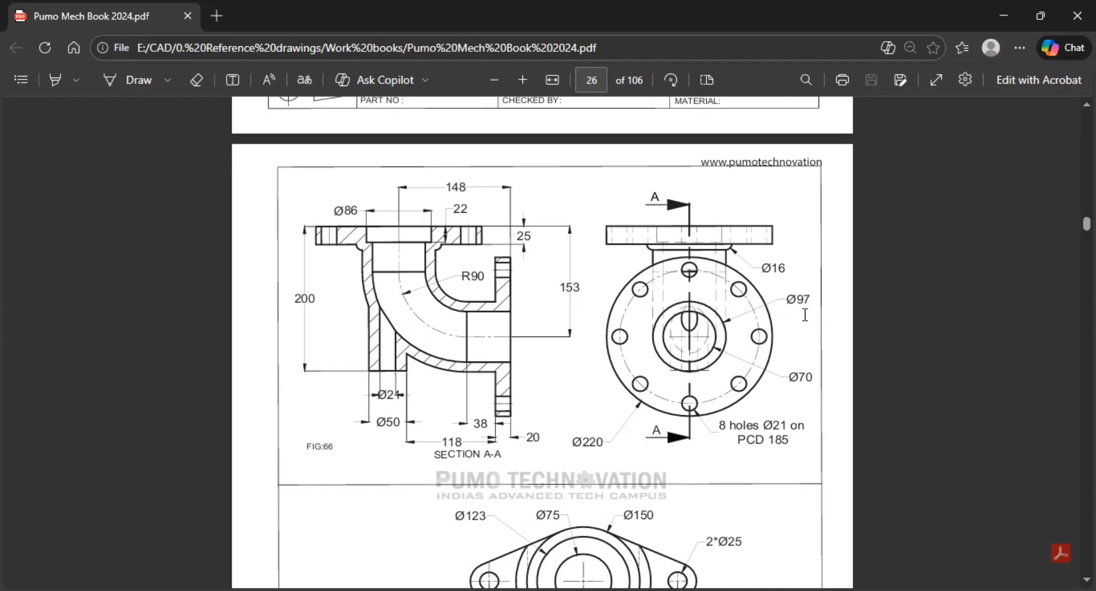
pyautogui.hotkey('alt', 'Tab')
pyautogui.scroll(2, 705, 310)
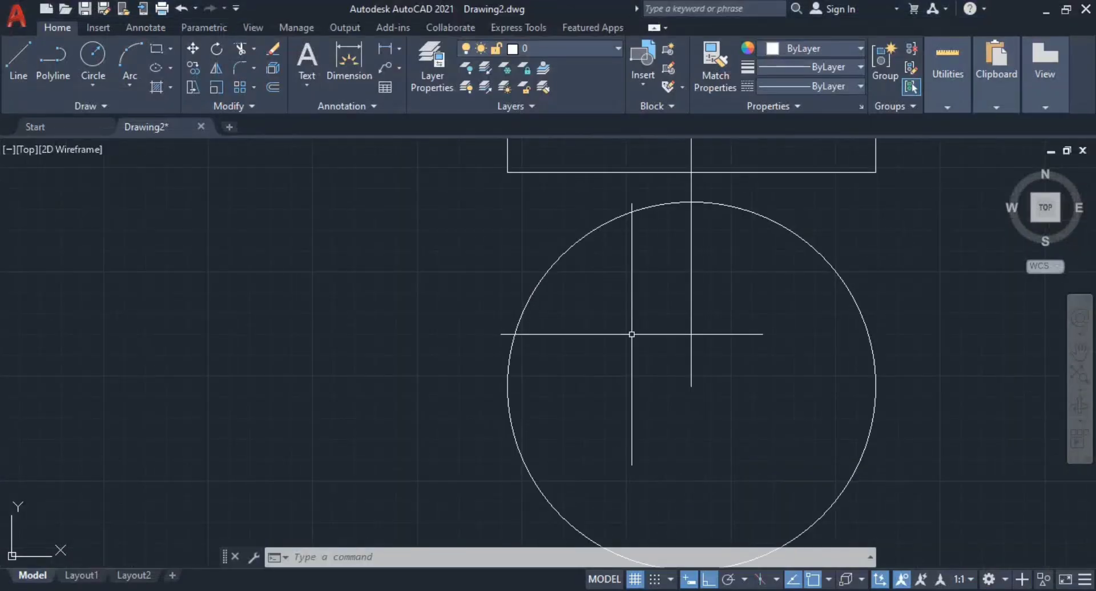
pyautogui.moveTo(633, 336); pyautogui.dragTo(562, 345, button='middle')
pyautogui.scroll(-2, 551, 445)
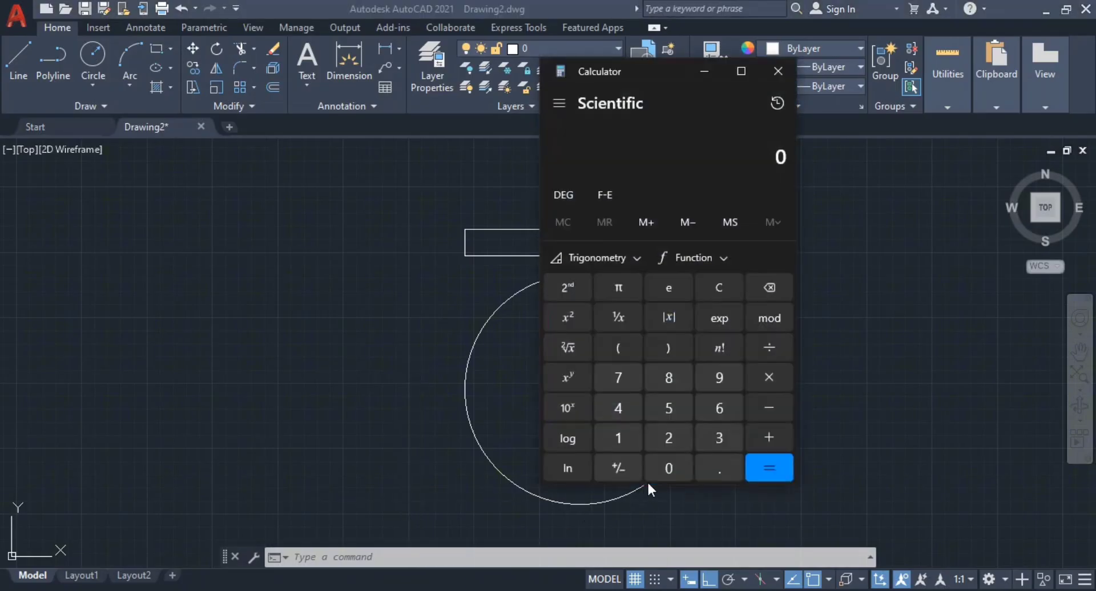
pyautogui.write('97 ÷ 2 =')
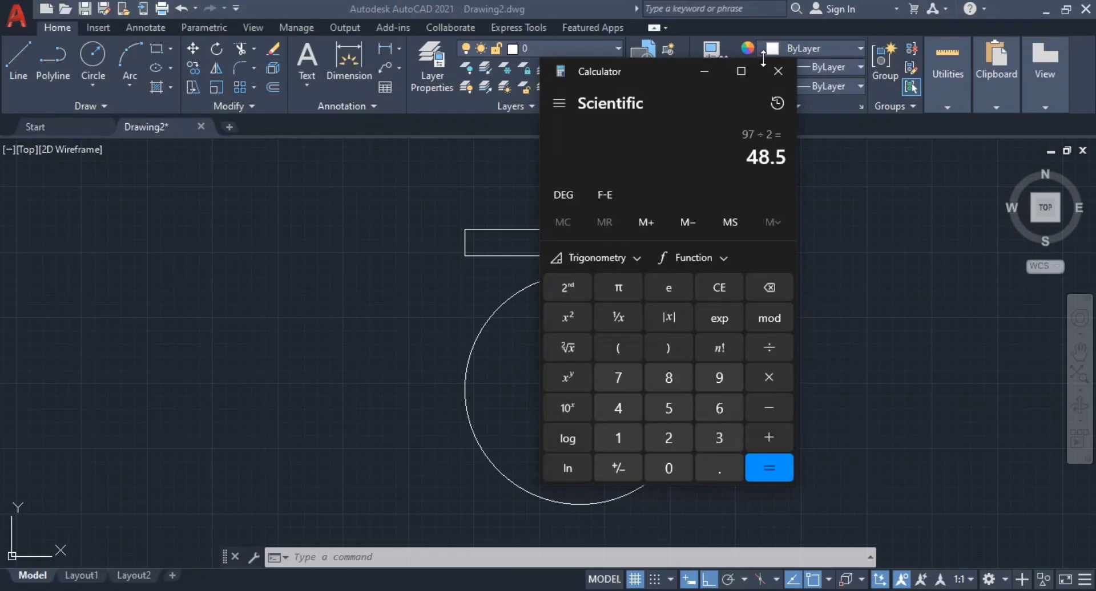
pyautogui.click(778, 71)
# - Offset the vertical centre line by 48.5 mm to both sides
pyautogui.scroll(2, 588, 283)
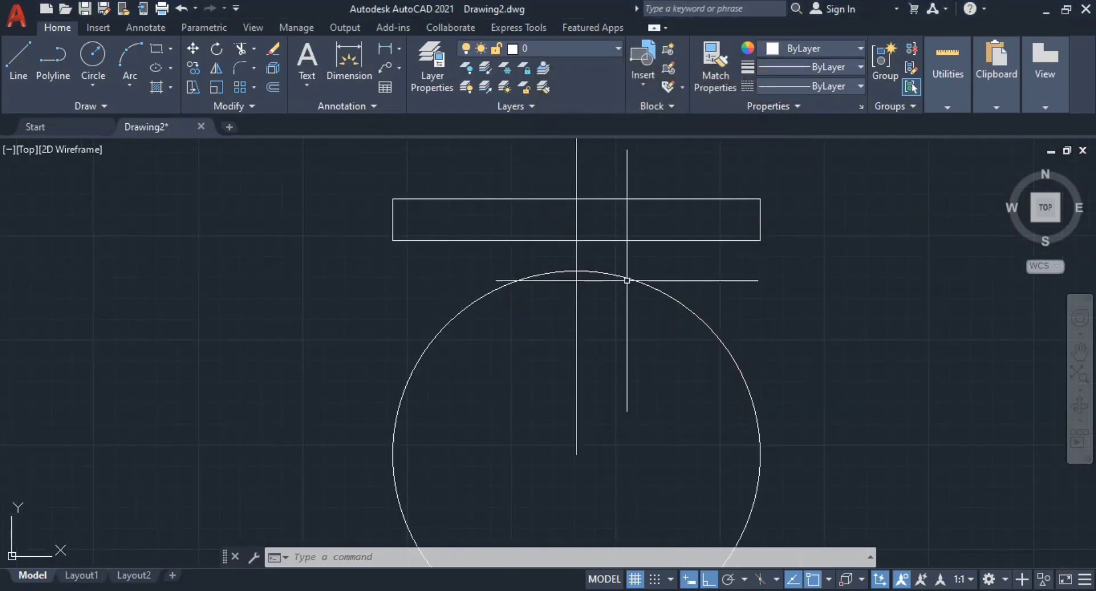
pyautogui.moveTo(622, 276); pyautogui.dragTo(622, 345, button='middle')
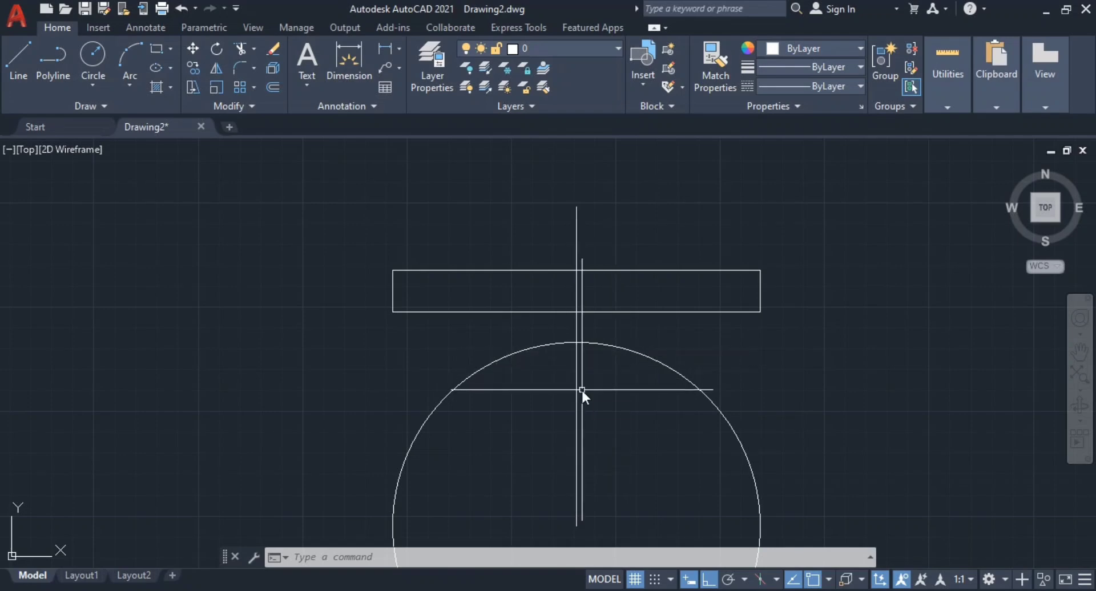
pyautogui.write('O')
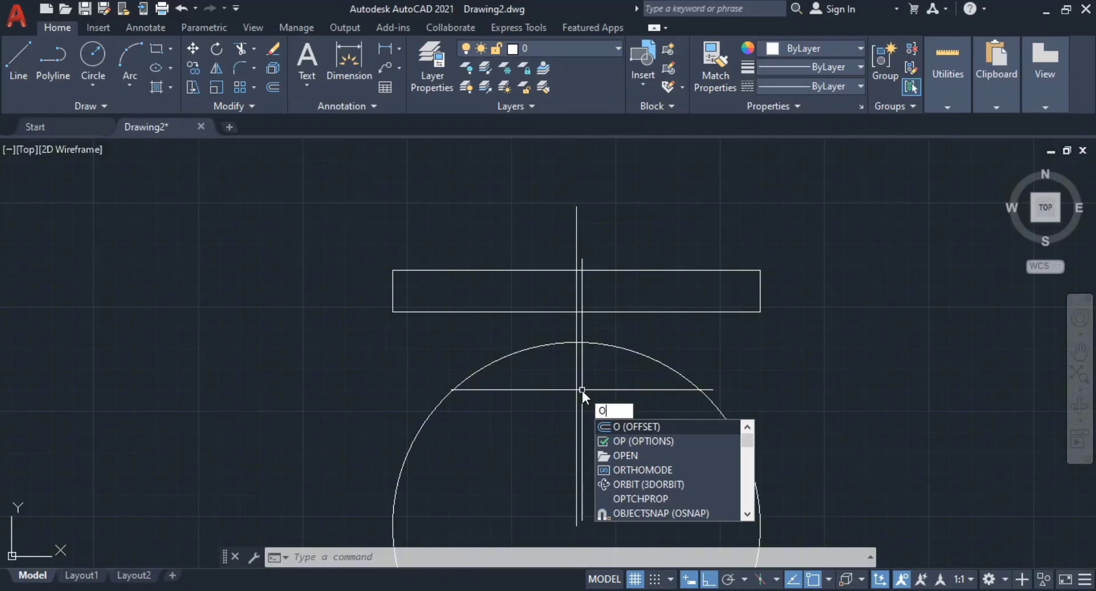
pyautogui.press('Return')
pyautogui.write('4')
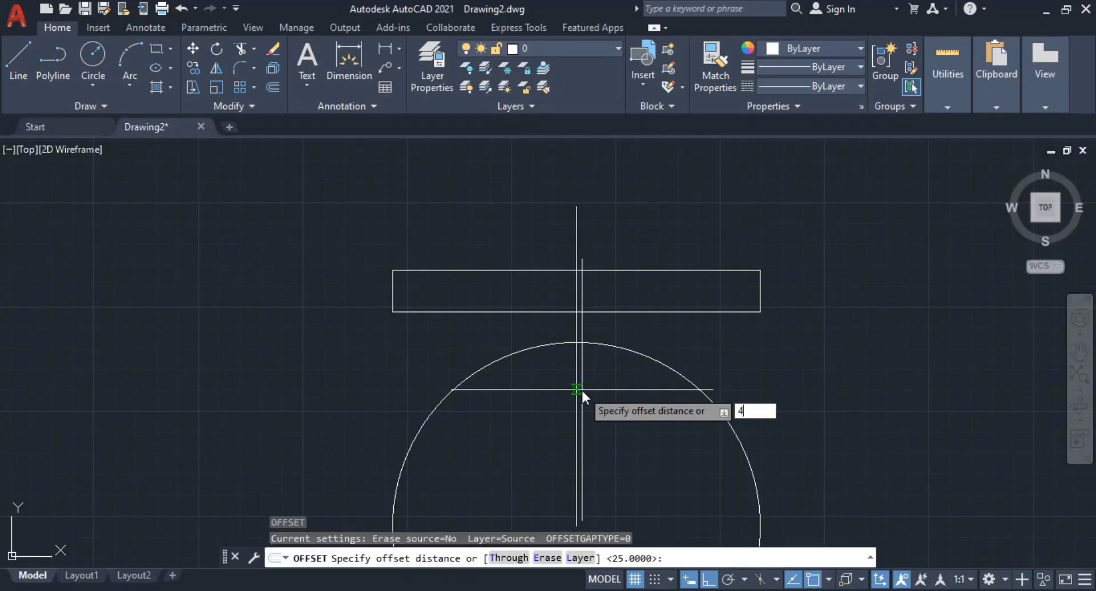
pyautogui.write('8.5')
pyautogui.press('Return')
pyautogui.click(576, 390)
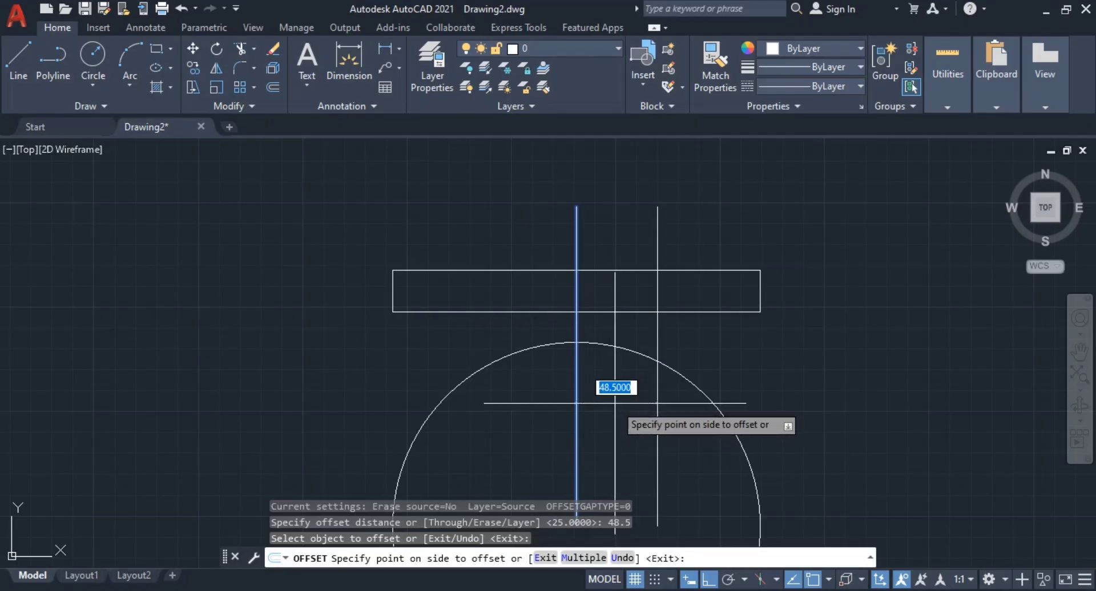
pyautogui.click(615, 403)
pyautogui.click(576, 422)
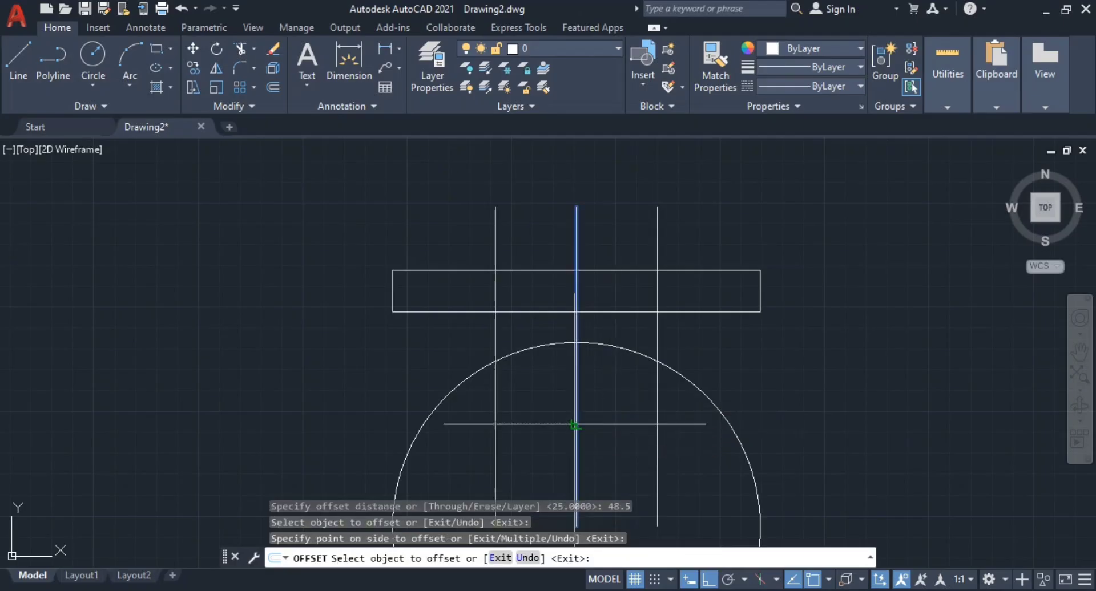
pyautogui.click(524, 405)
pyautogui.press('Escape')
pyautogui.press('Escape')
# - Trim the three vertical lines above and inside the flange rectangle so they start at its bottom edge
pyautogui.moveTo(709, 325)
pyautogui.mouseDown(button='middle')
pyautogui.moveTo(721, 311)
pyautogui.moveTo(727, 341)
pyautogui.mouseUp(button='middle')
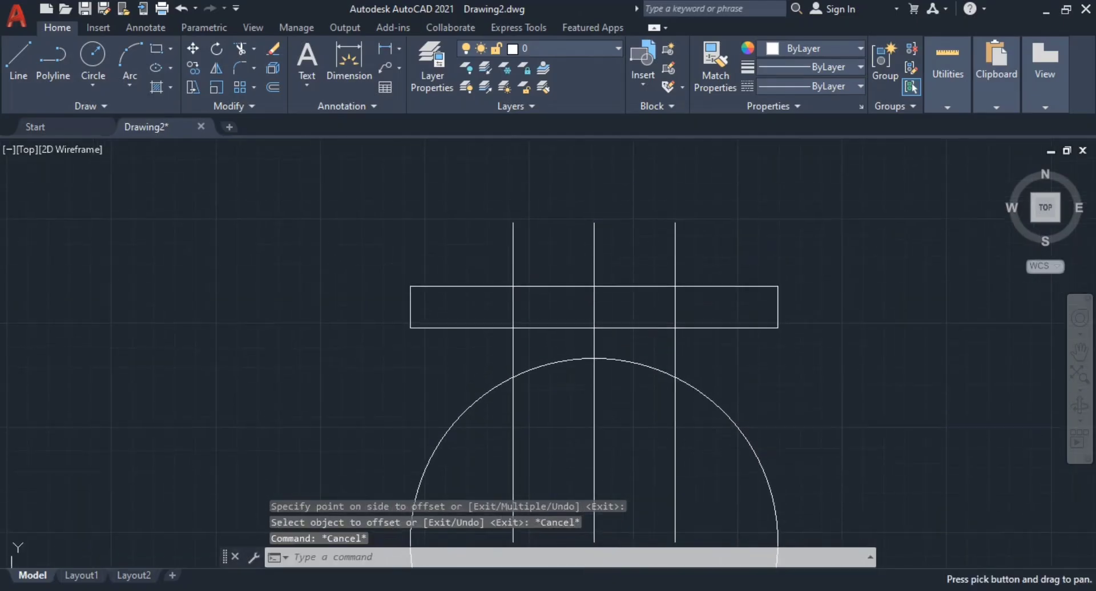
pyautogui.press('Escape')
pyautogui.press('Escape')
pyautogui.write('tr')
pyautogui.press('Return')
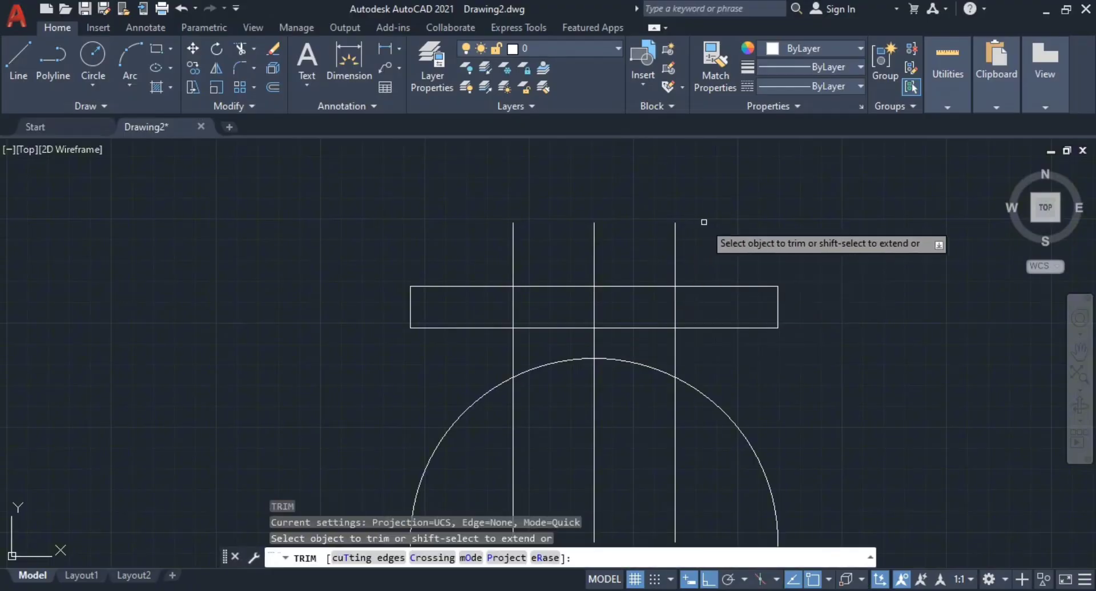
pyautogui.click(715, 261)
pyautogui.click(490, 253)
pyautogui.click(699, 307)
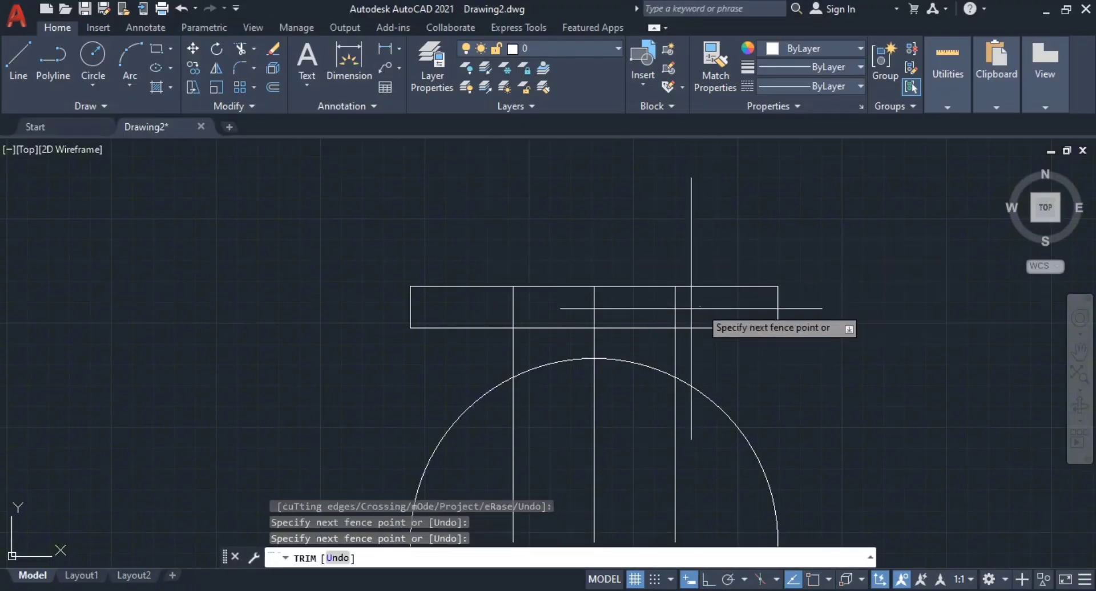
pyautogui.click(491, 308)
pyautogui.press('Return')
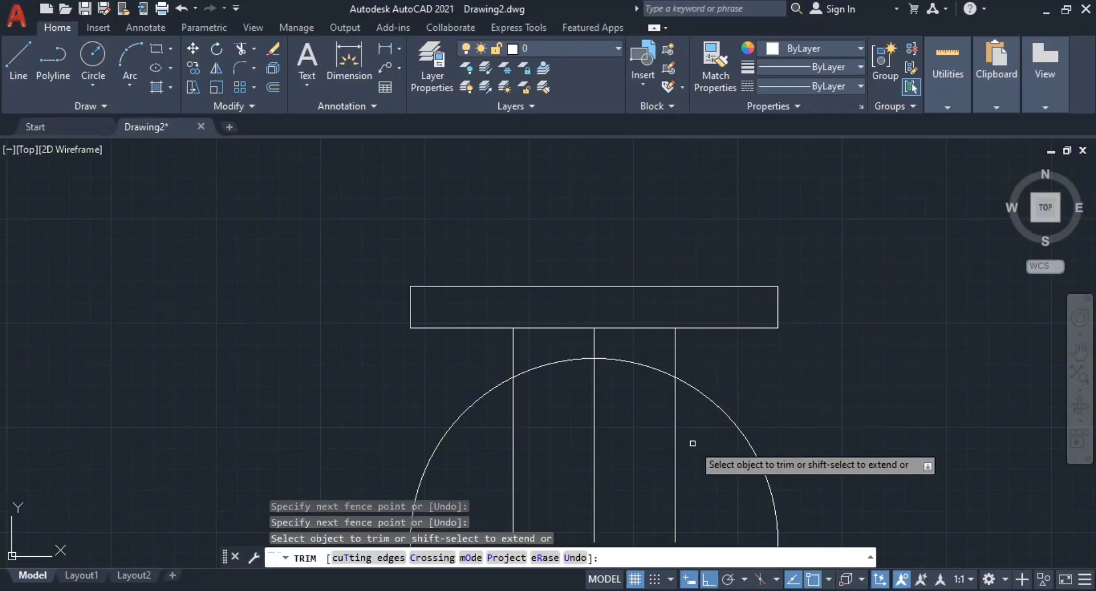
# - Trim the parts of the three vertical lines that lie inside the 220 mm circle
pyautogui.click(694, 440)
pyautogui.moveTo(587, 436); pyautogui.dragTo(600, 345, button='middle')
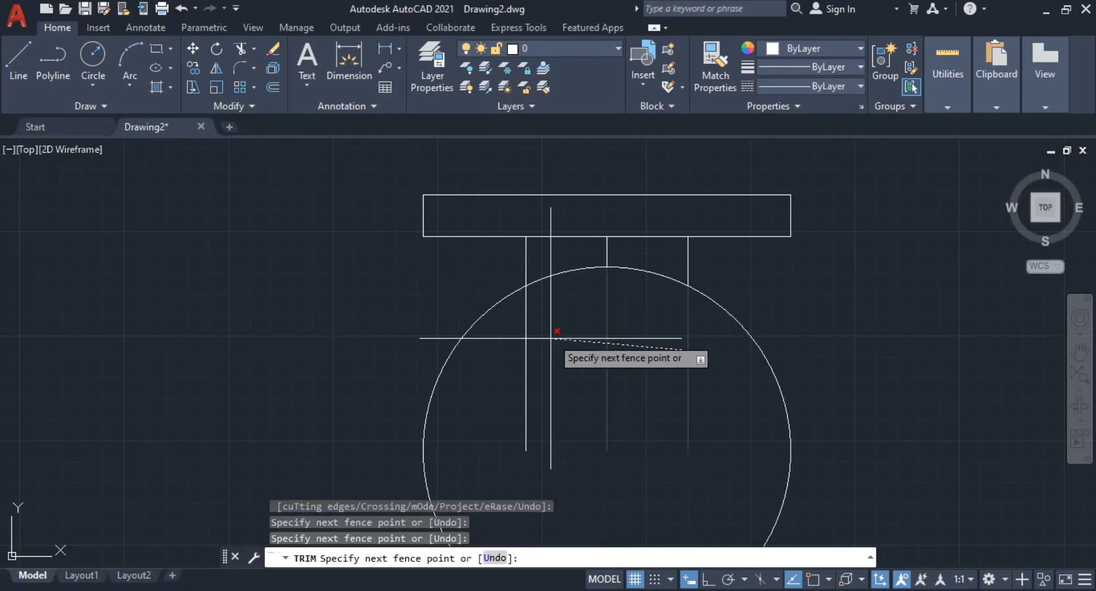
pyautogui.click(503, 375)
pyautogui.press('Escape')
pyautogui.press('Escape')
pyautogui.scroll(-4, 688, 354)
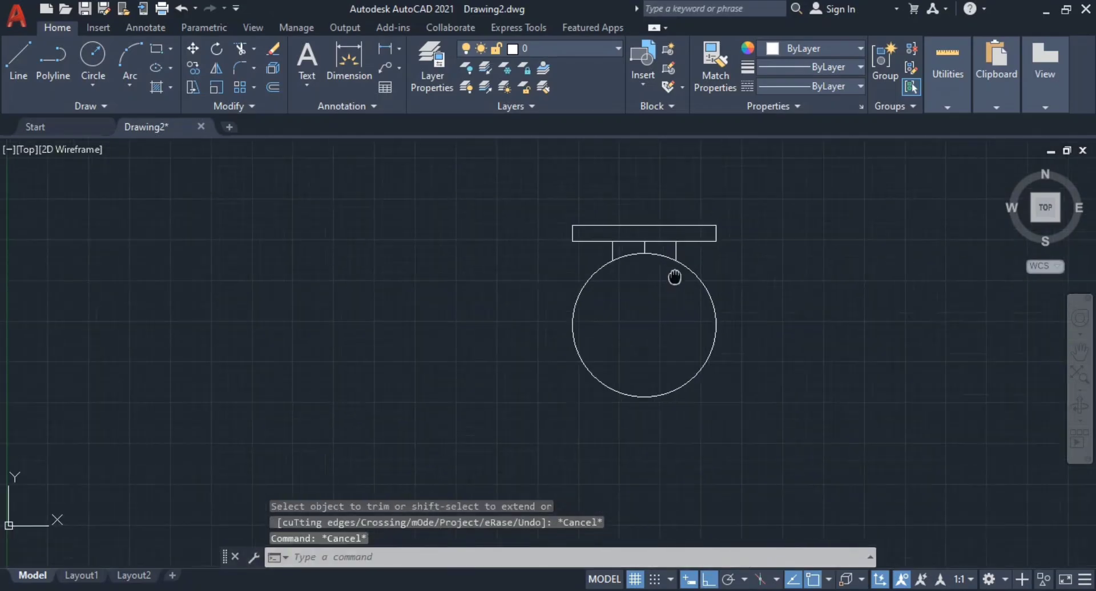
# - Check the PDF workbook and erase the short centre line between the flange rectangle and the circle
pyautogui.hotkey('alt', 'Tab')
pyautogui.hotkey('alt', 'Tab')
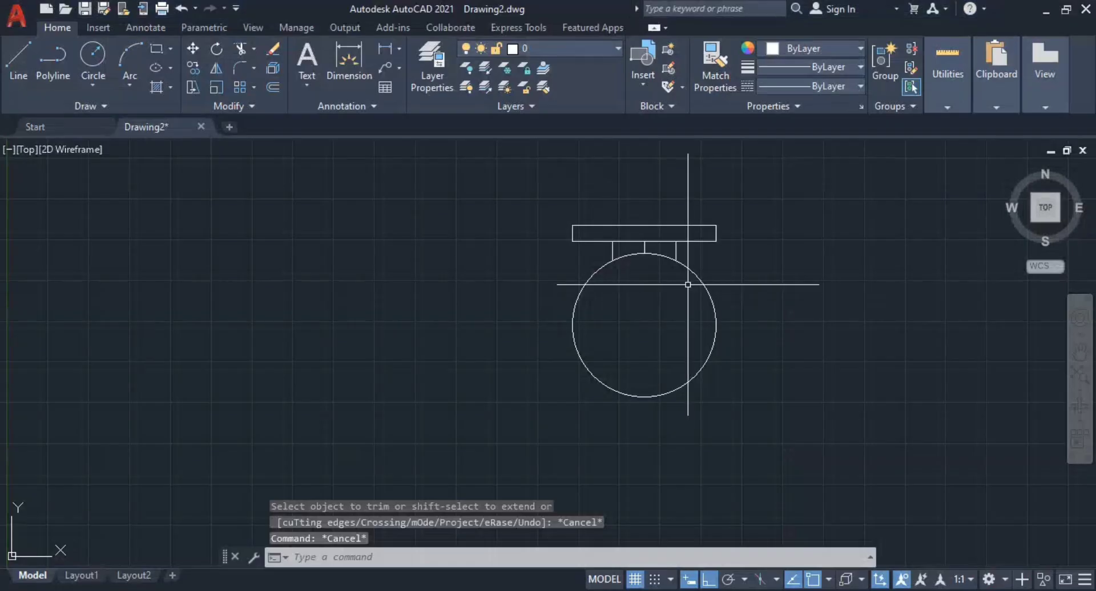
pyautogui.scroll(5, 685, 266)
pyautogui.click(619, 214)
pyautogui.click(552, 223)
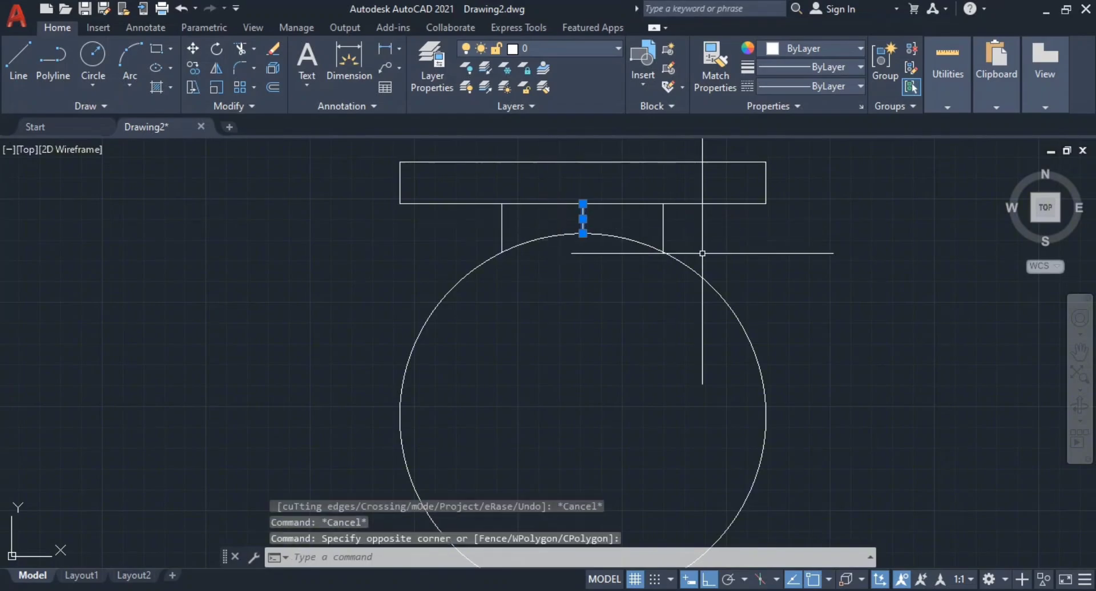
pyautogui.press('Return')
# - Check the diameters of the concentric inner circles in the PDF workbook's front view
pyautogui.scroll(-2, 680, 300)
pyautogui.moveTo(680, 301); pyautogui.dragTo(823, 319, button='middle')
pyautogui.hotkey('alt', 'Tab')
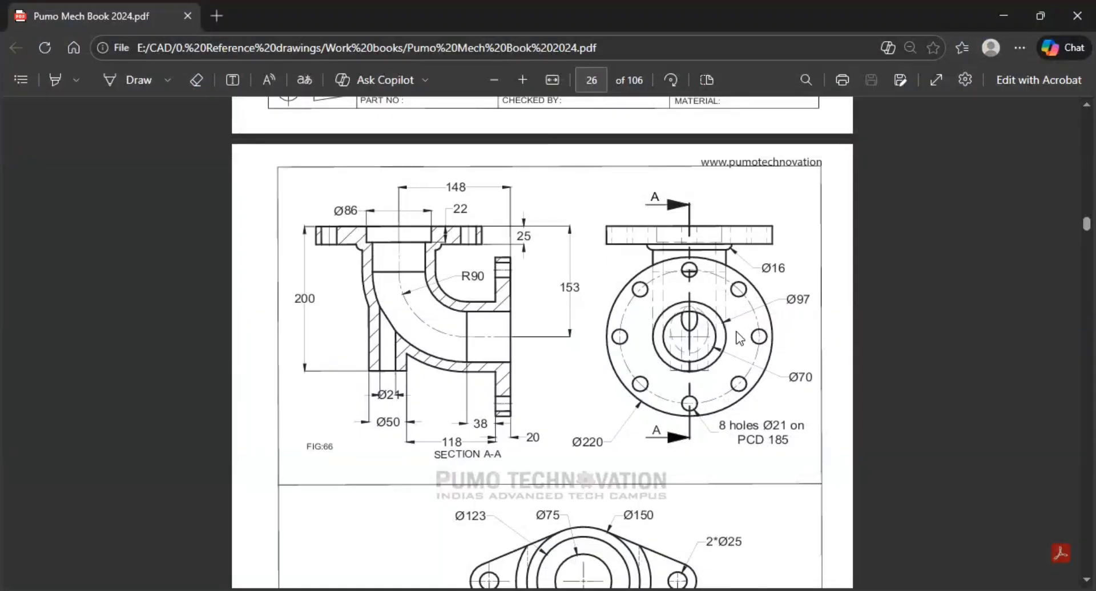
pyautogui.hotkey('alt', 'Tab')
pyautogui.hotkey('alt', 'Tab')
pyautogui.hotkey('alt', 'Tab')
pyautogui.scroll(2, 638, 352)
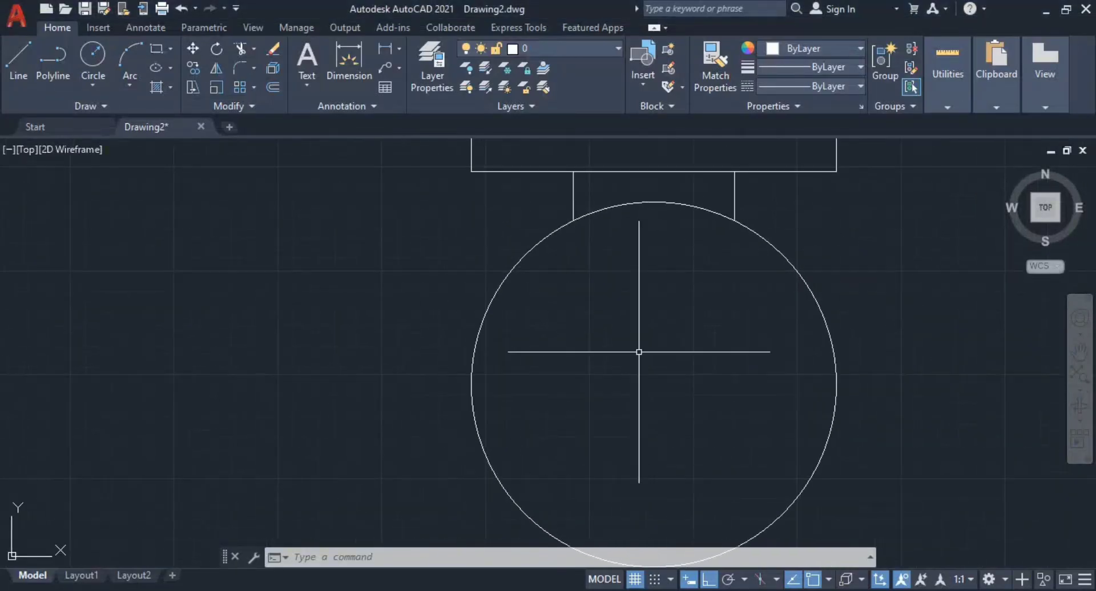
# - Draw a 90 mm diameter circle at the centre of the flange circle
pyautogui.press('Return')
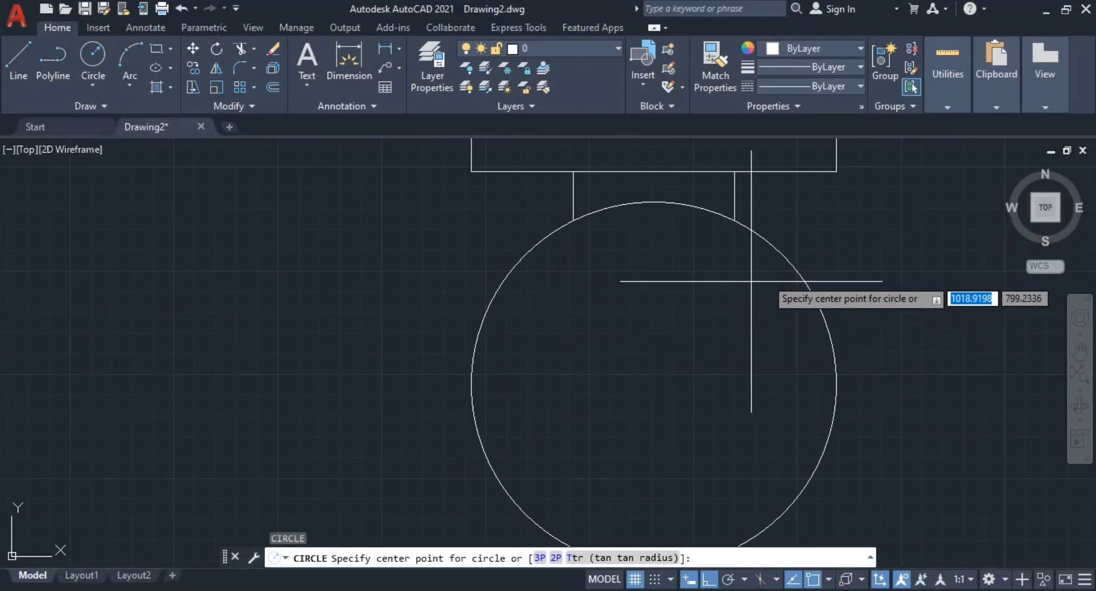
pyautogui.click(654, 383)
pyautogui.write('d')
pyautogui.press('Return')
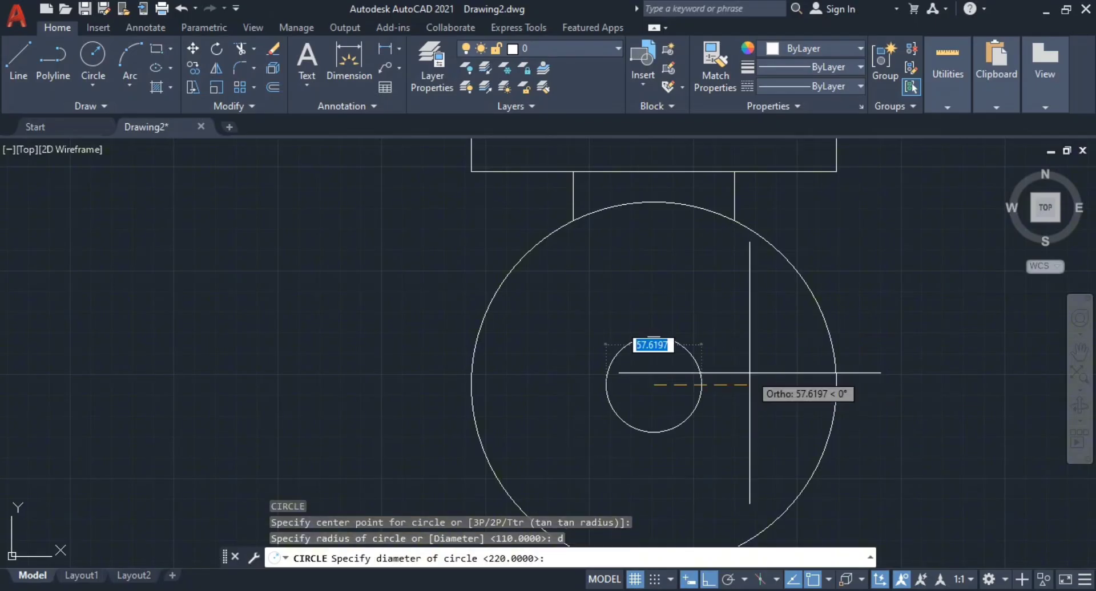
pyautogui.write('90')
pyautogui.press('Return')
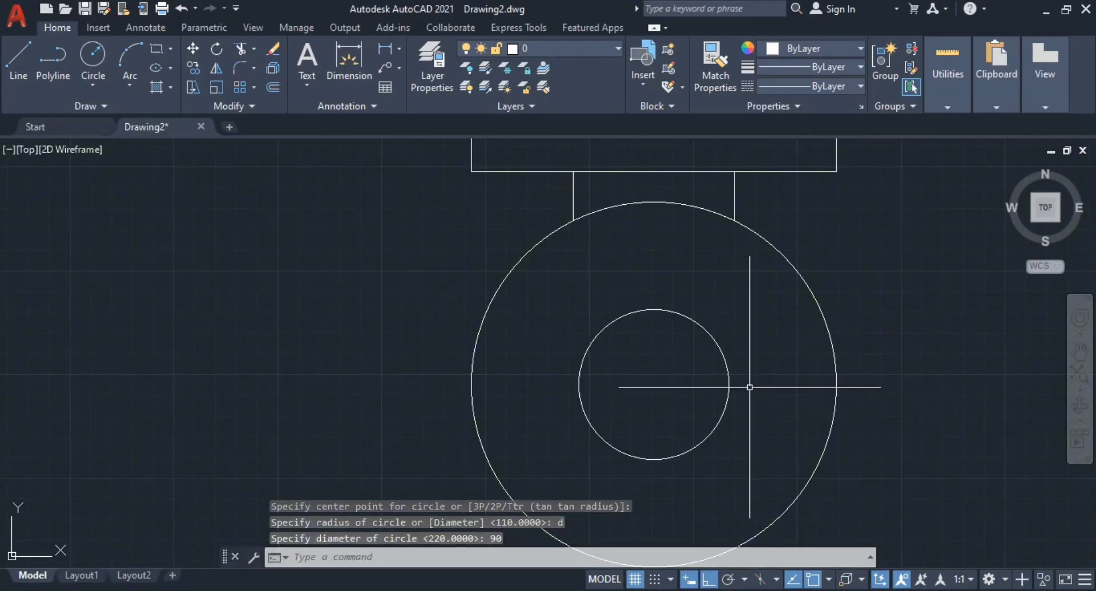
# - Recheck the inner circle's diameter in the PDF workbook and erase the 90 mm circle
pyautogui.hotkey('alt', 'Tab')
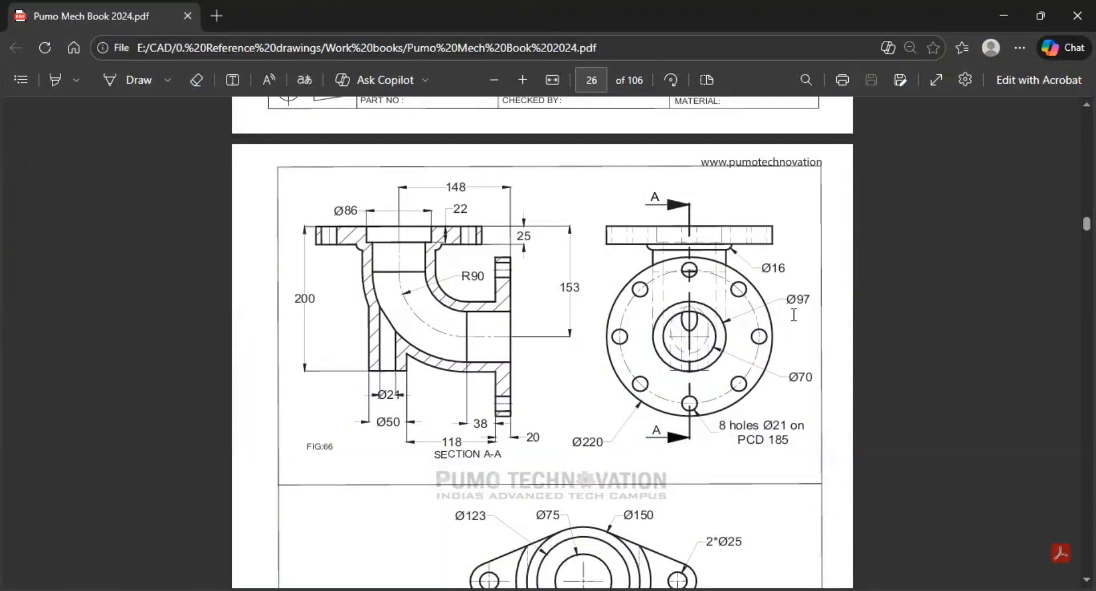
pyautogui.hotkey('alt', 'Tab')
pyautogui.click(697, 385)
pyautogui.write('e')
pyautogui.press('Return')
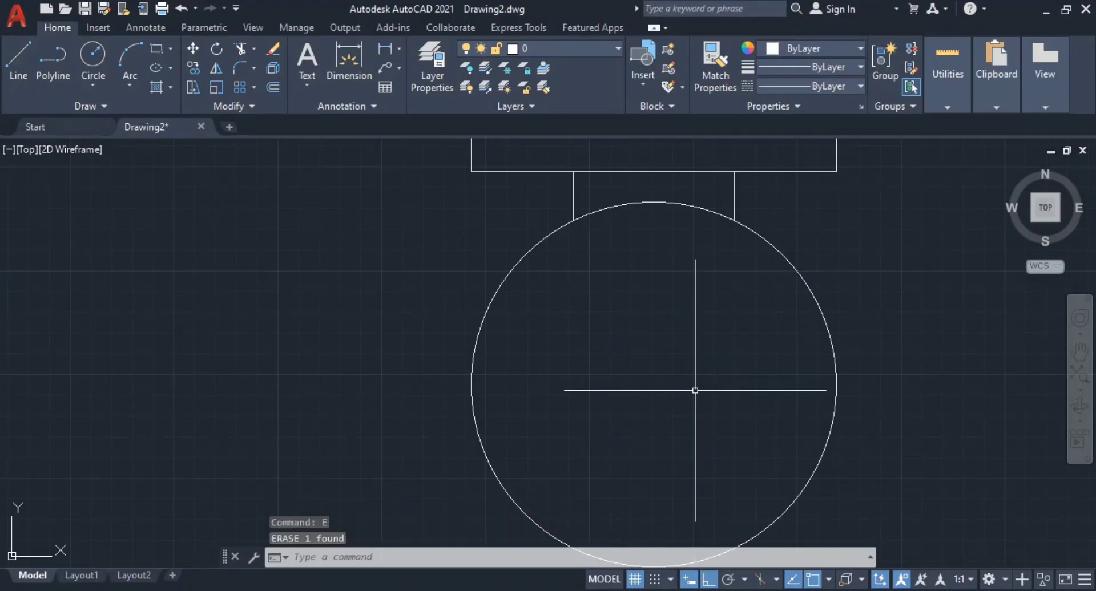
# - Draw a 97 mm diameter circle concentric with the 220 mm flange circle
pyautogui.write('c')
pyautogui.press('Return')
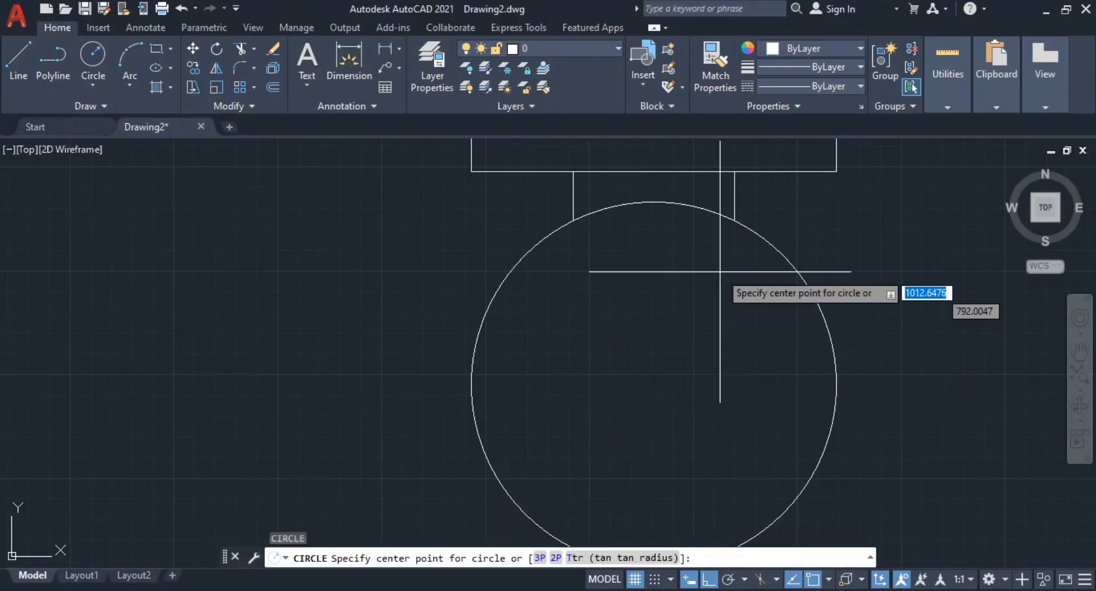
pyautogui.click(654, 385)
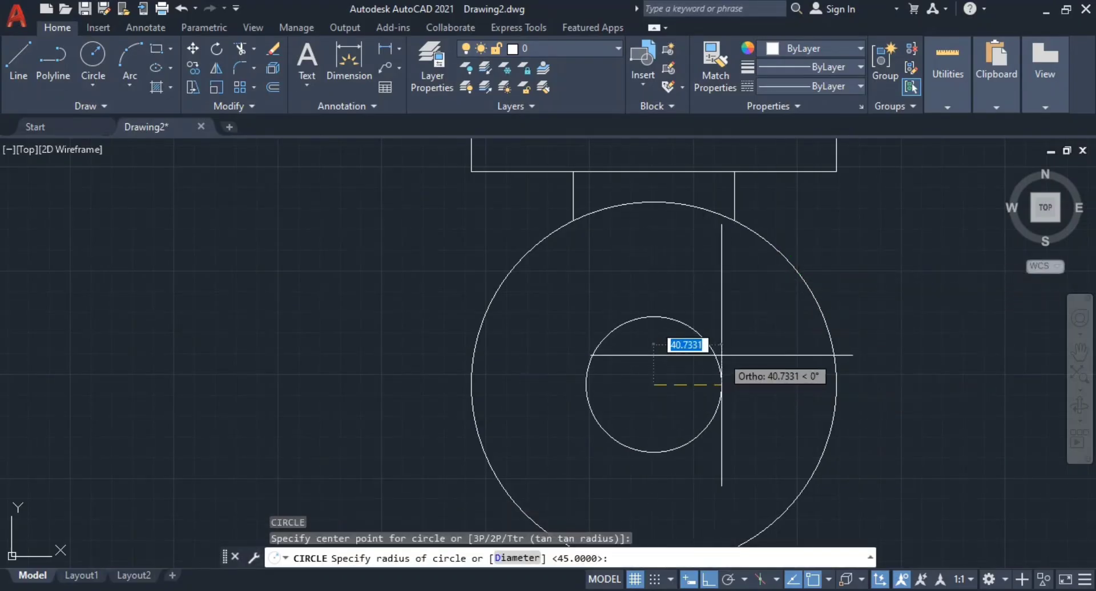
pyautogui.write('d')
pyautogui.press('Return')
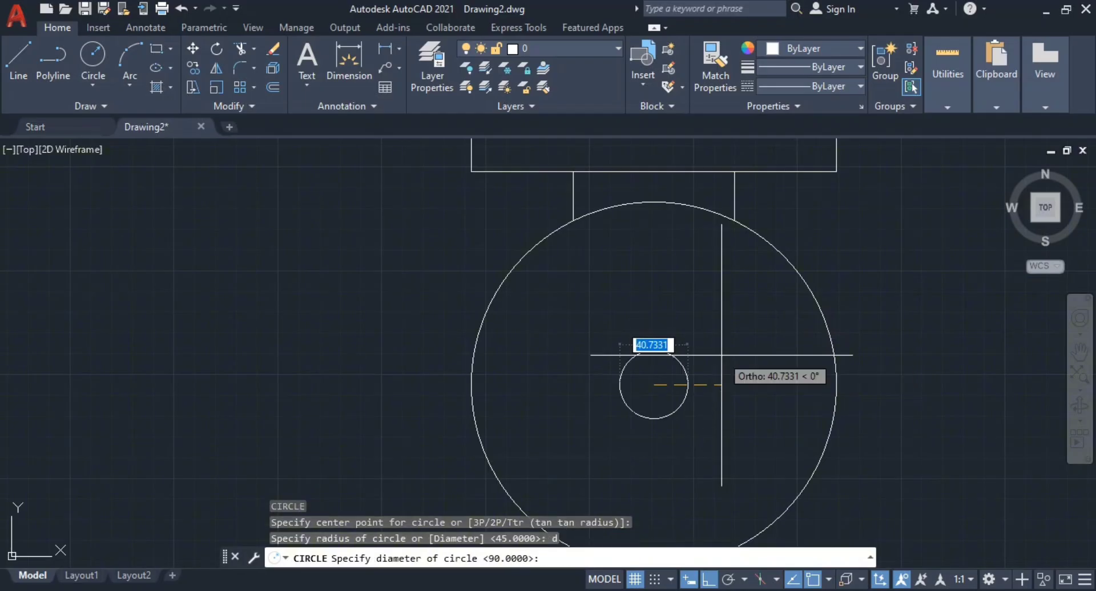
pyautogui.write('97')
pyautogui.press('Return')
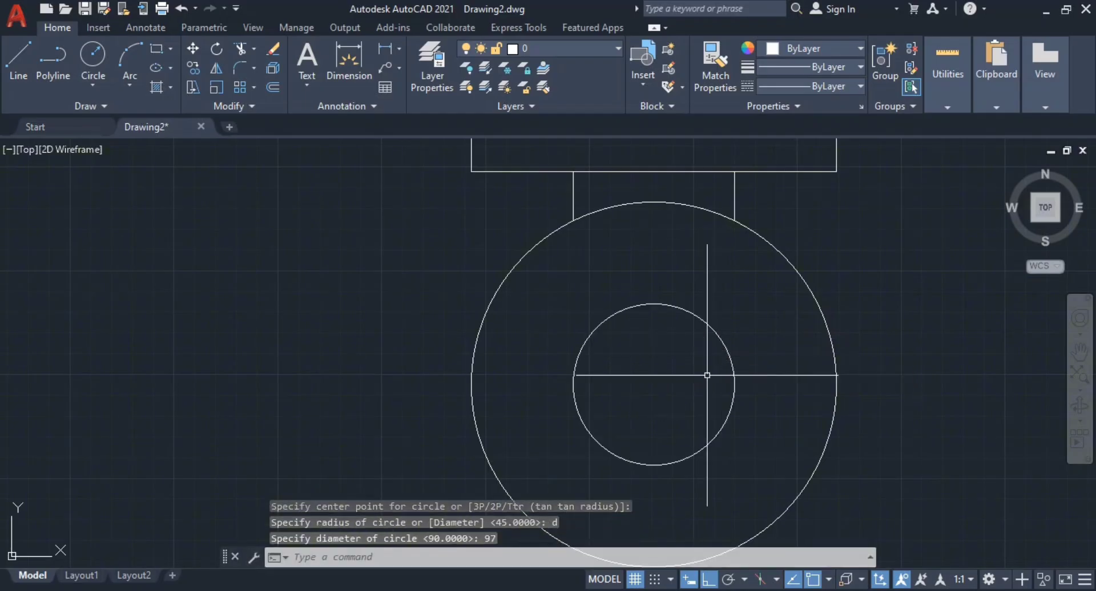
# - Draw a 70 mm diameter bore circle at the same centre inside the 97 mm circle
pyautogui.press('Return')
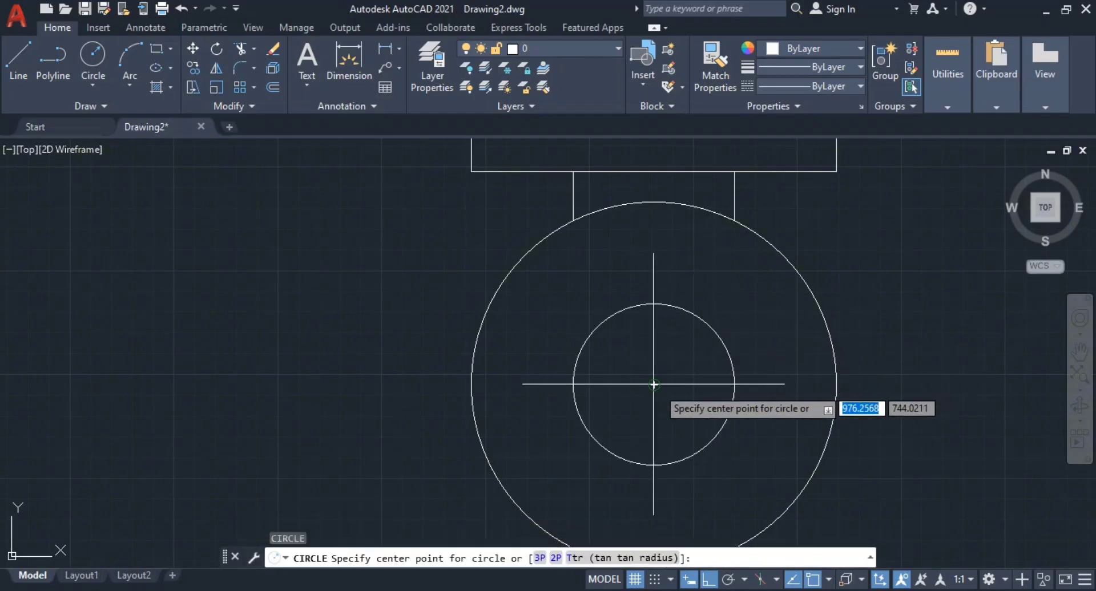
pyautogui.click(654, 385)
pyautogui.write('d')
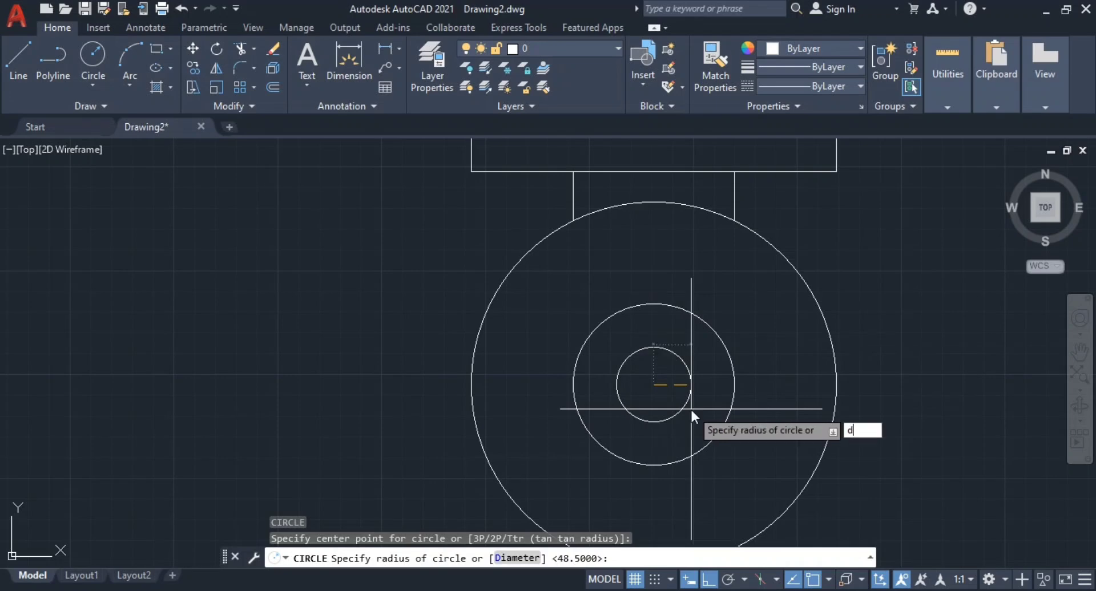
pyautogui.press('Return')
pyautogui.write('70')
pyautogui.press('Return')
pyautogui.press('Escape')
pyautogui.scroll(-3, 693, 408)
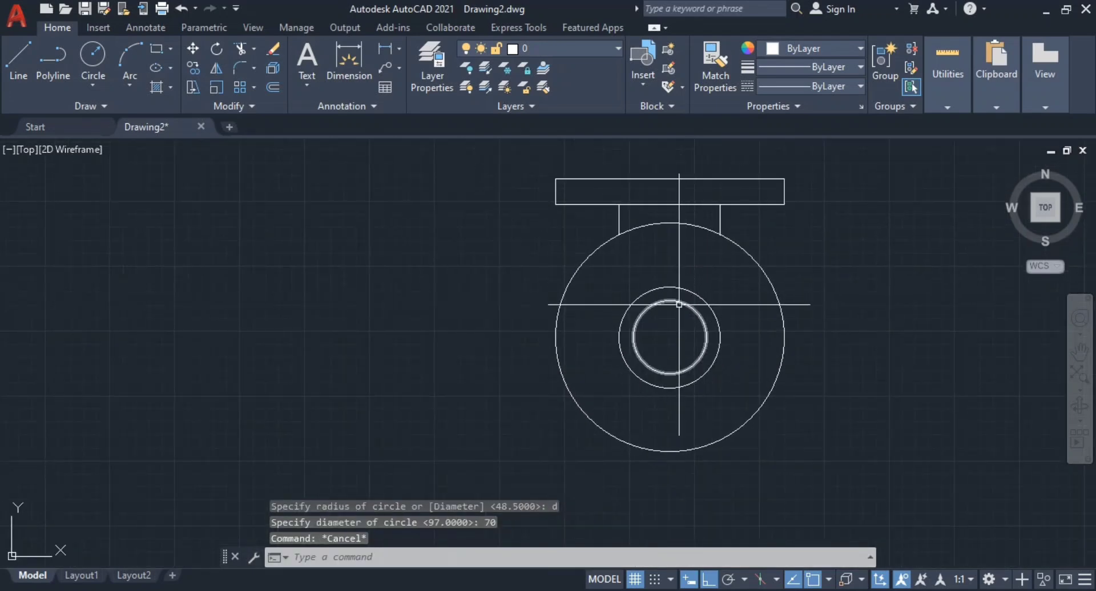
# - Check the rounded collar under the top flange in the PDF workbook's Fig. 66 front view
pyautogui.hotkey('alt', 'Tab')
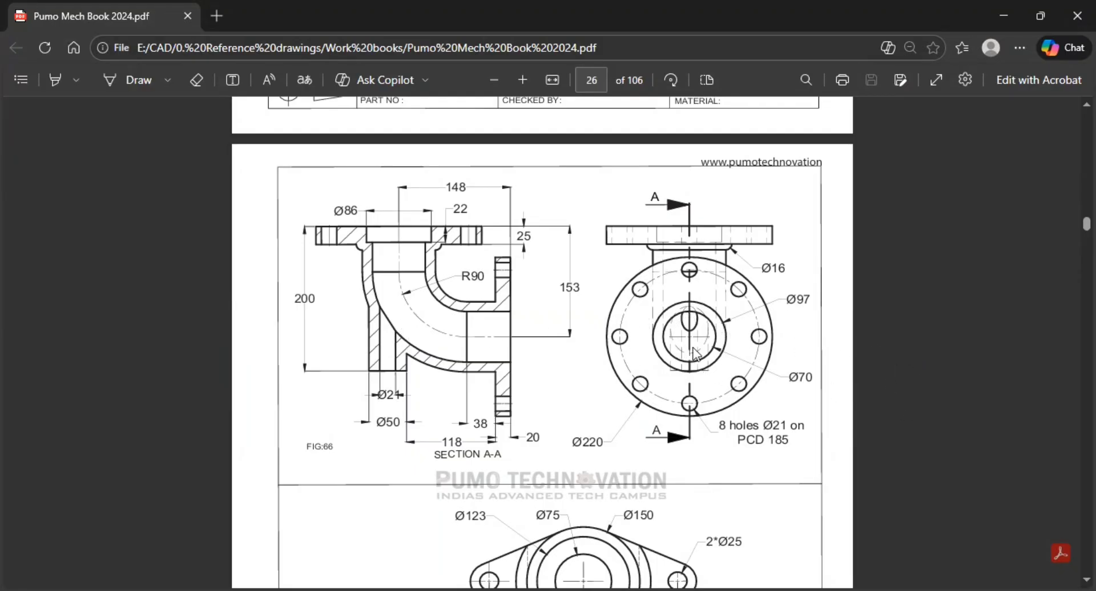
pyautogui.hotkey('alt', 'Tab')
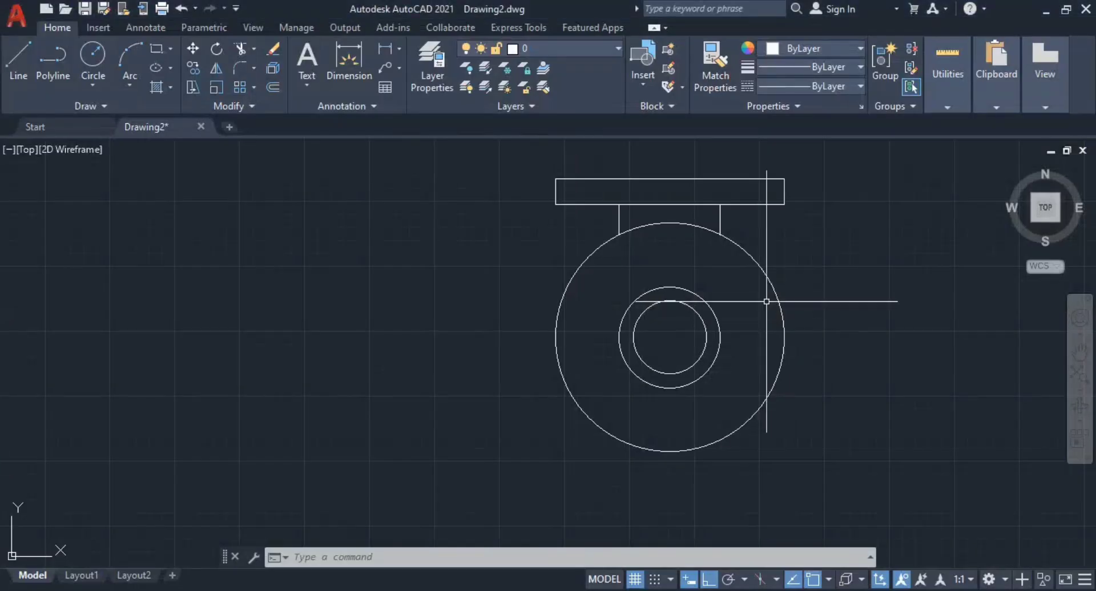
pyautogui.hotkey('alt', 'Tab')
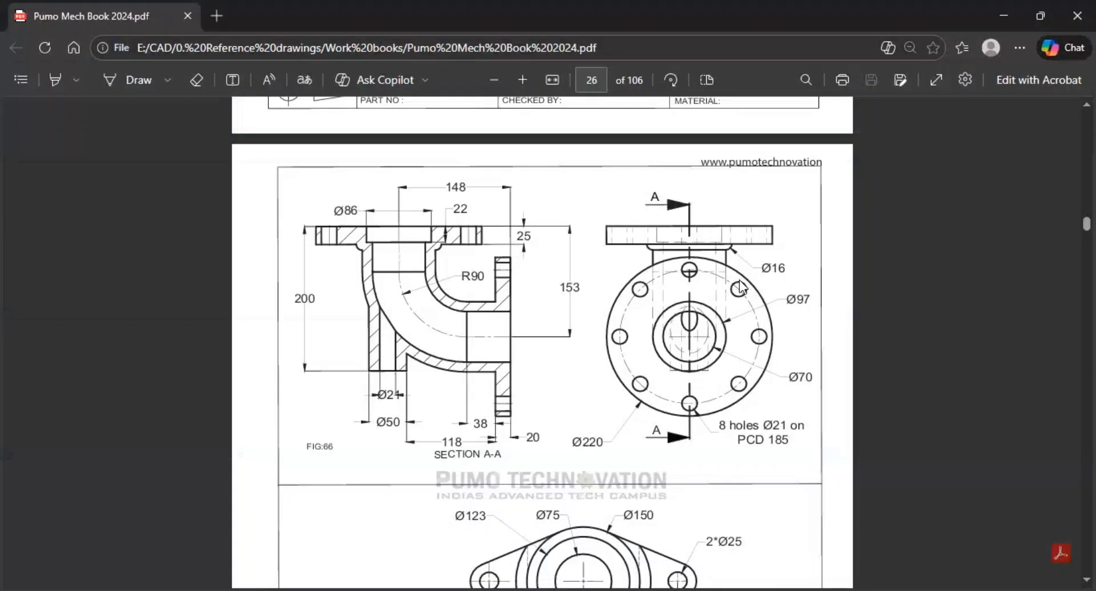
pyautogui.hotkey('alt', 'Tab')
pyautogui.hotkey('alt', 'Tab')
pyautogui.hotkey('alt', 'Tab')
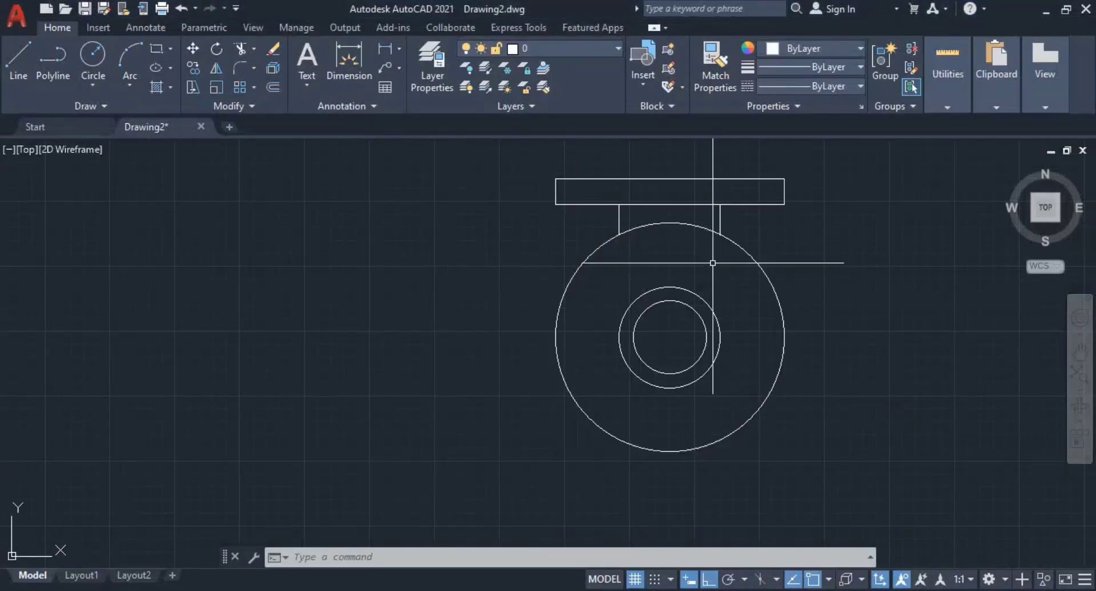
pyautogui.scroll(4, 694, 225)
pyautogui.moveTo(688, 247)
pyautogui.mouseDown(button='middle')
pyautogui.moveTo(677, 302)
pyautogui.moveTo(667, 287)
pyautogui.mouseUp(button='middle')
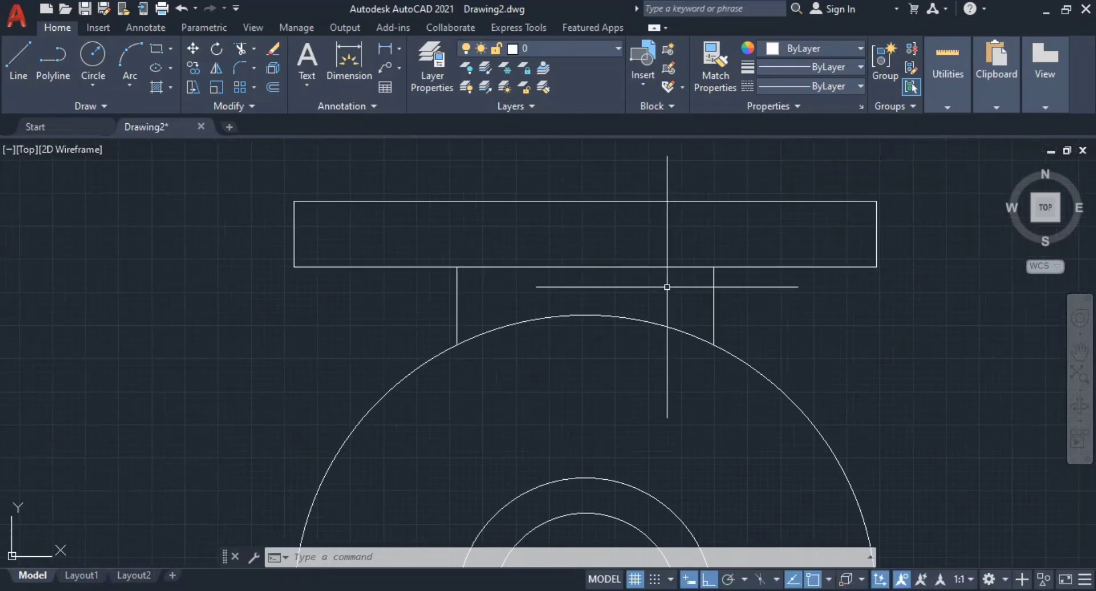
pyautogui.press('Return')
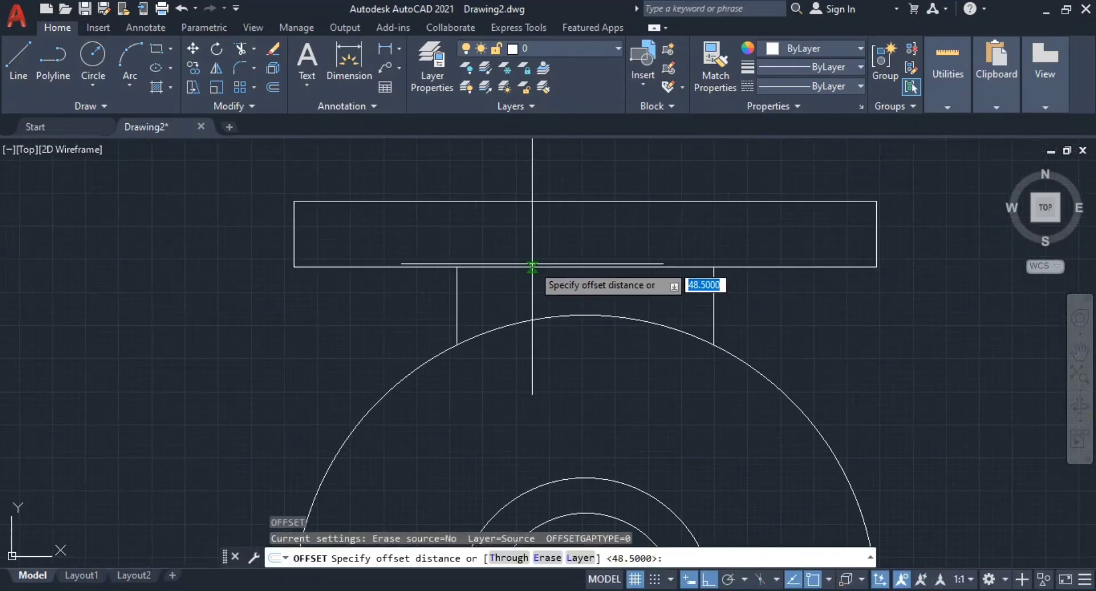
pyautogui.write('16')
pyautogui.press('Return')
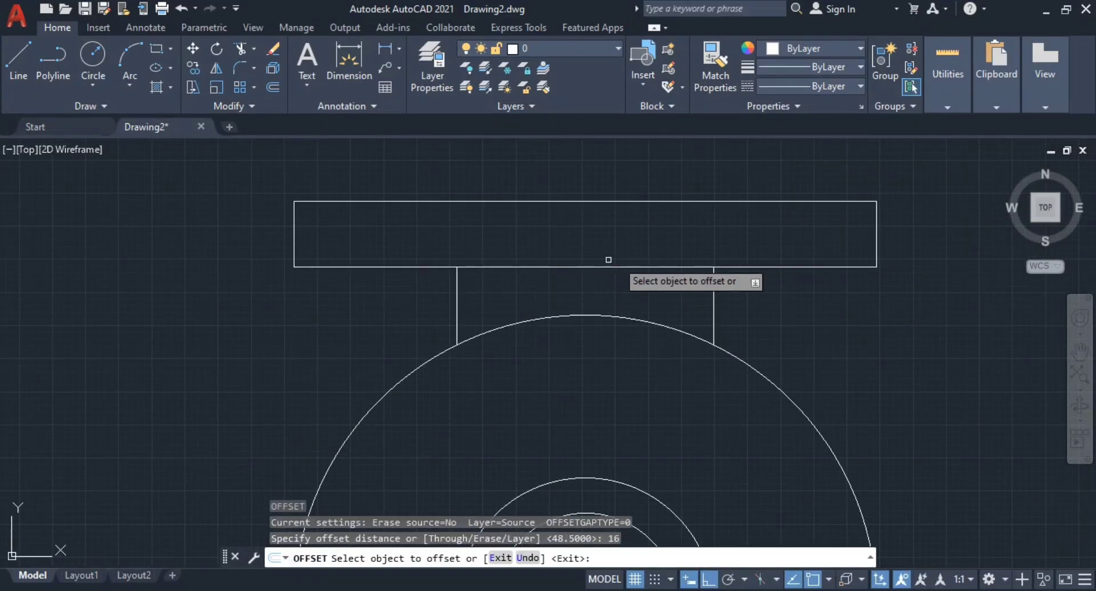
pyautogui.click(751, 267)
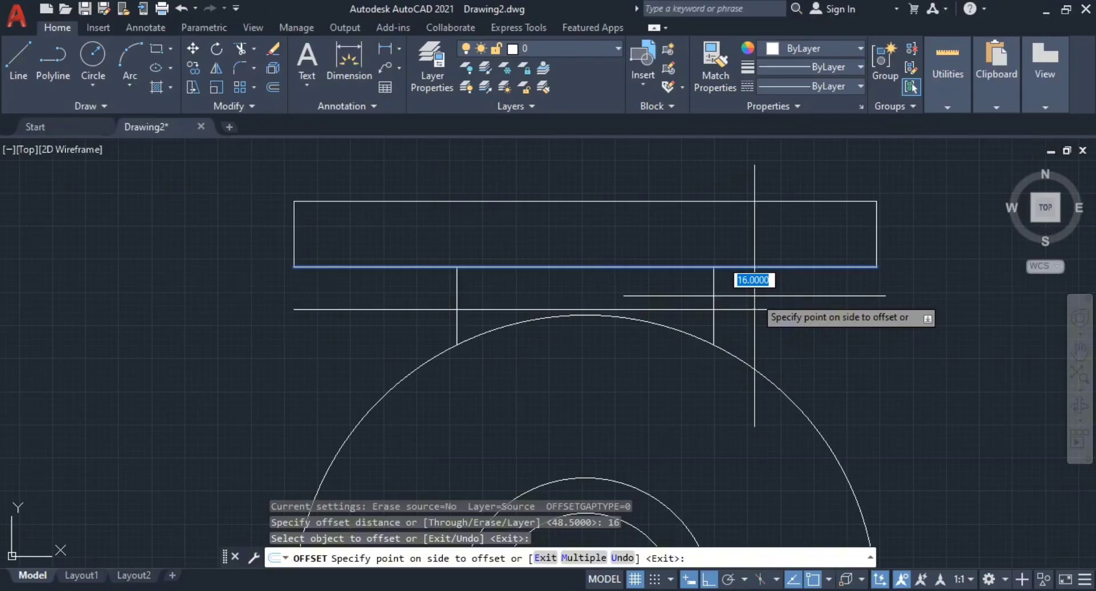
pyautogui.hotkey('alt', 'Tab')
pyautogui.hotkey('alt', 'Tab')
pyautogui.press('Escape')
pyautogui.press('Escape')
pyautogui.press('Escape')
pyautogui.hotkey('alt', 'Tab')
pyautogui.hotkey('alt', 'Tab')
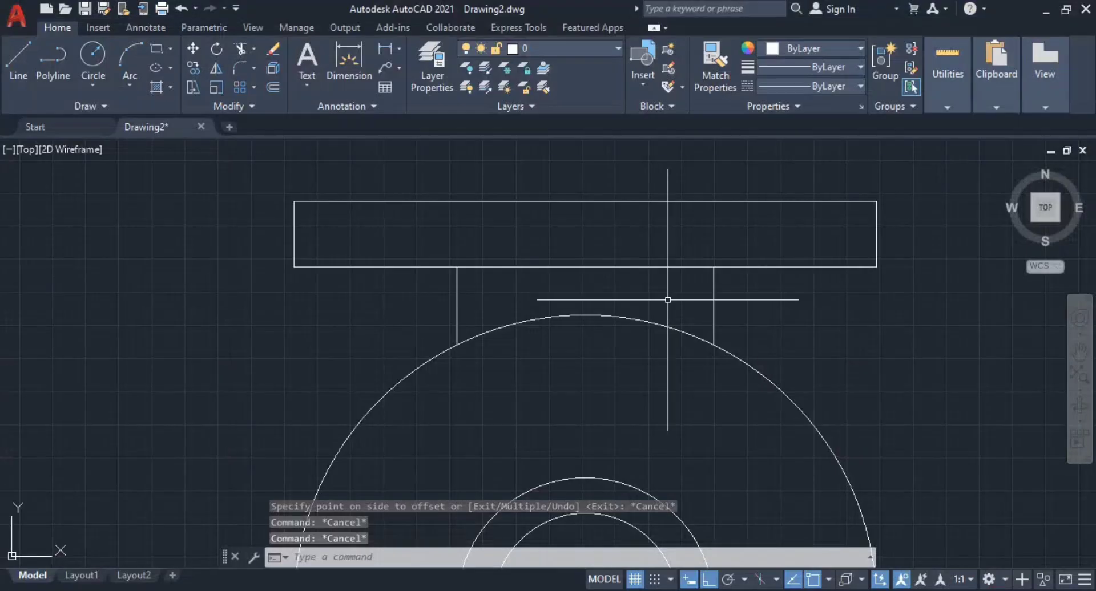
# - Offset the top flange's lower edge 8 mm downward across the neck
pyautogui.scroll(3, 666, 303)
pyautogui.press('Escape')
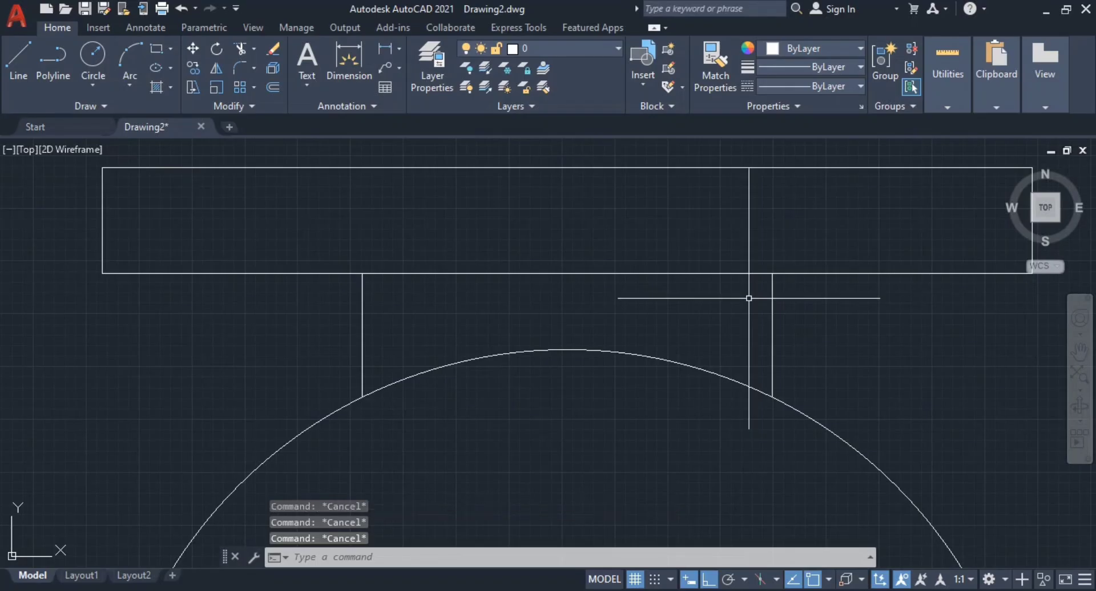
pyautogui.write('o')
pyautogui.press('Return')
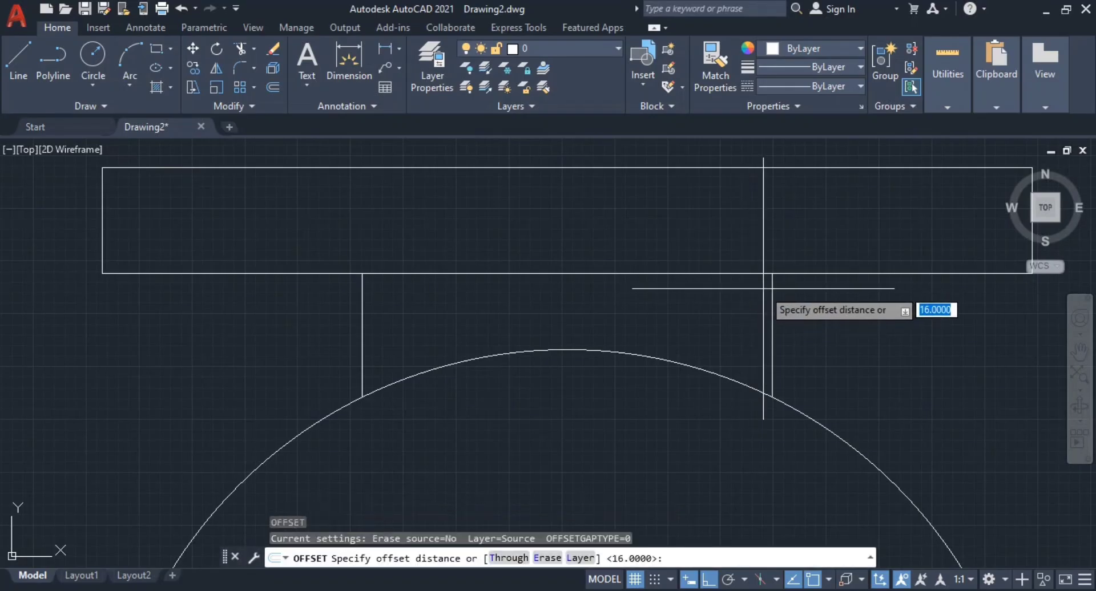
pyautogui.write('8')
pyautogui.press('Return')
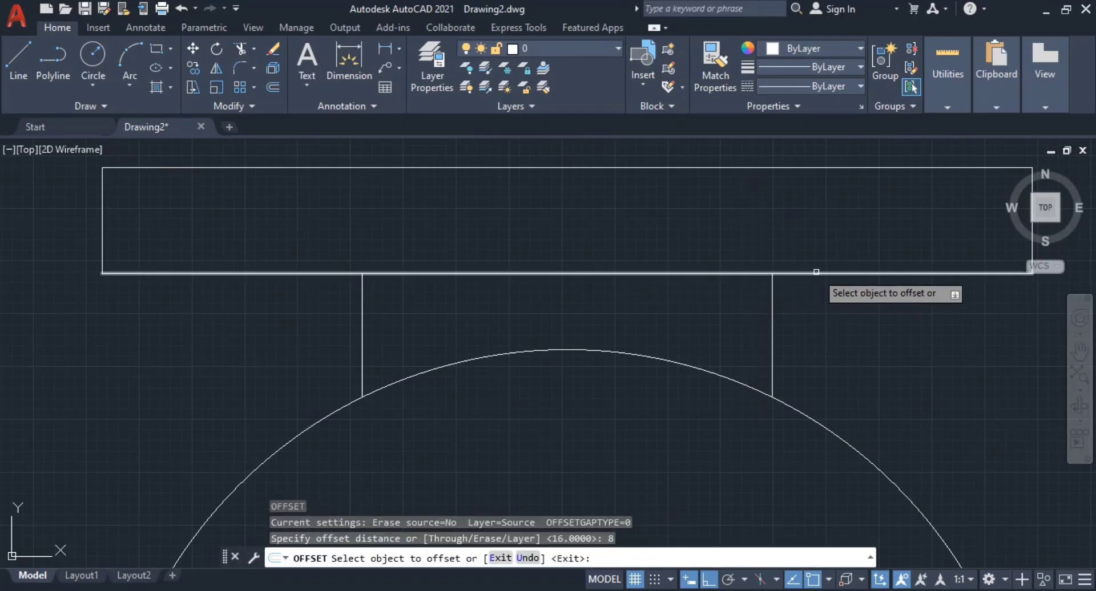
pyautogui.click(813, 274)
pyautogui.press('Escape')
pyautogui.press('Escape')
pyautogui.press('Escape')
pyautogui.press('Escape')
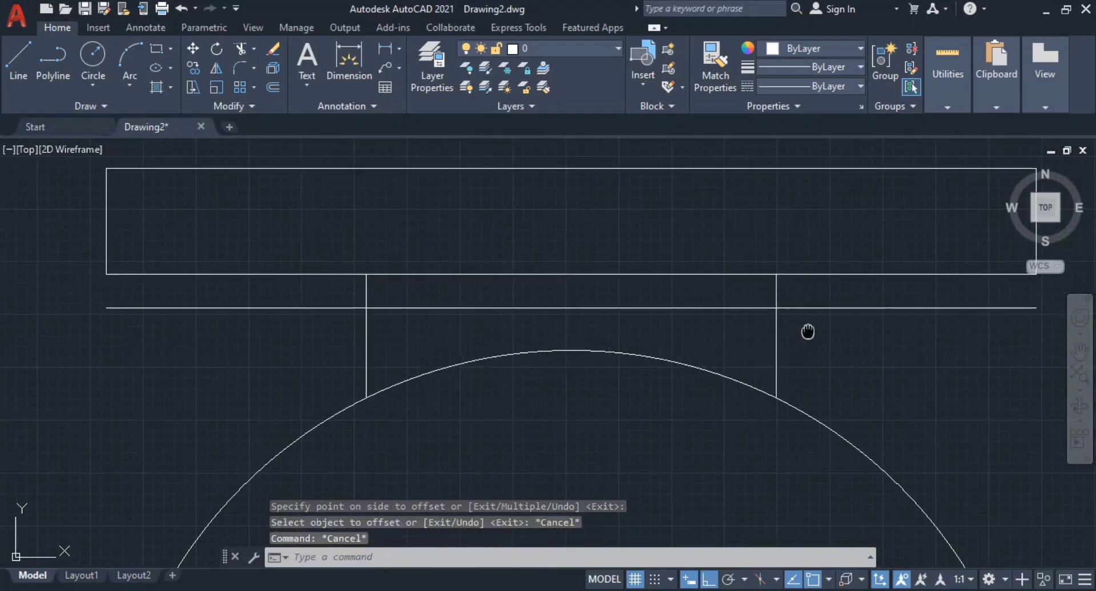
# - Draw an 8 mm radius circle centred where the left neck line meets the flange's lower edge, tangent to the offset line
pyautogui.moveTo(810, 327); pyautogui.dragTo(840, 331, button='middle')
pyautogui.moveTo(401, 290)
pyautogui.mouseDown(button='middle')
pyautogui.moveTo(564, 300)
pyautogui.moveTo(588, 351)
pyautogui.mouseUp(button='middle')
pyautogui.scroll(2, 586, 331)
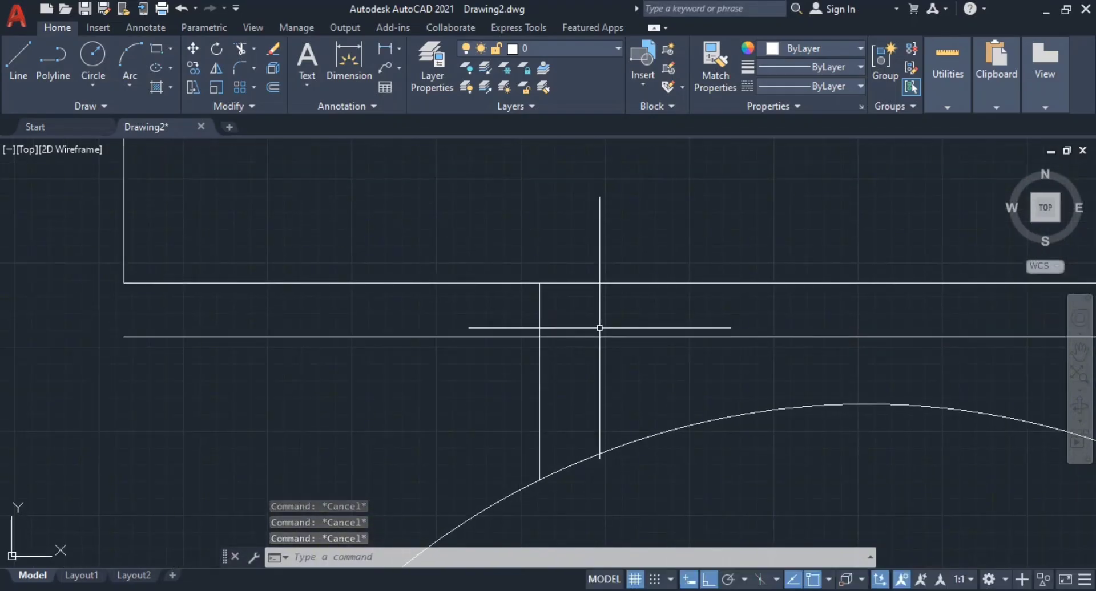
pyautogui.click(97, 87)
pyautogui.press('Escape')
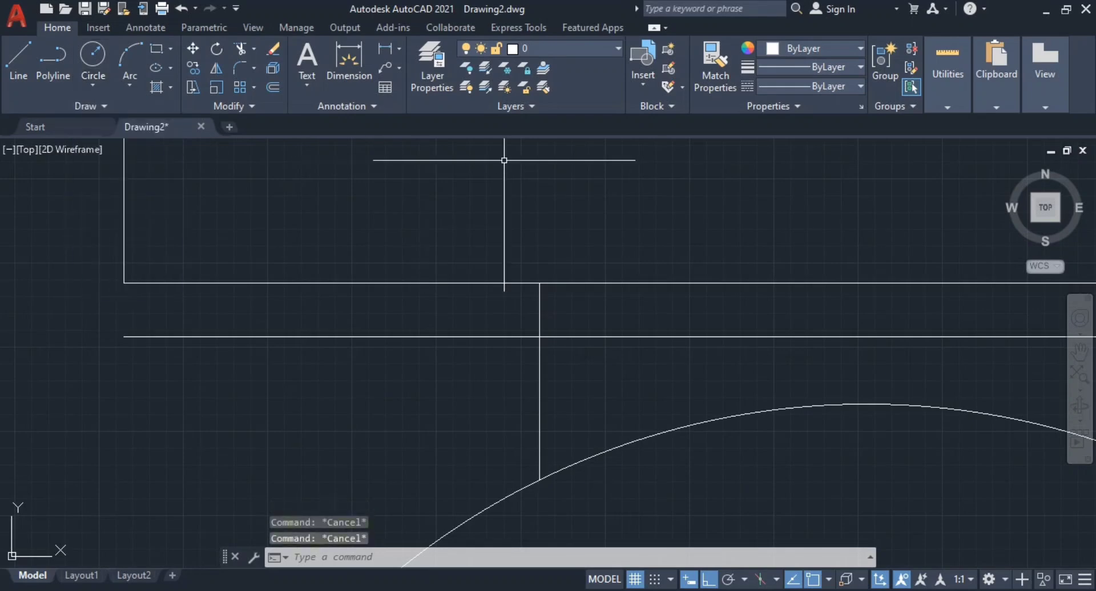
pyautogui.write('circle')
pyautogui.press('Return')
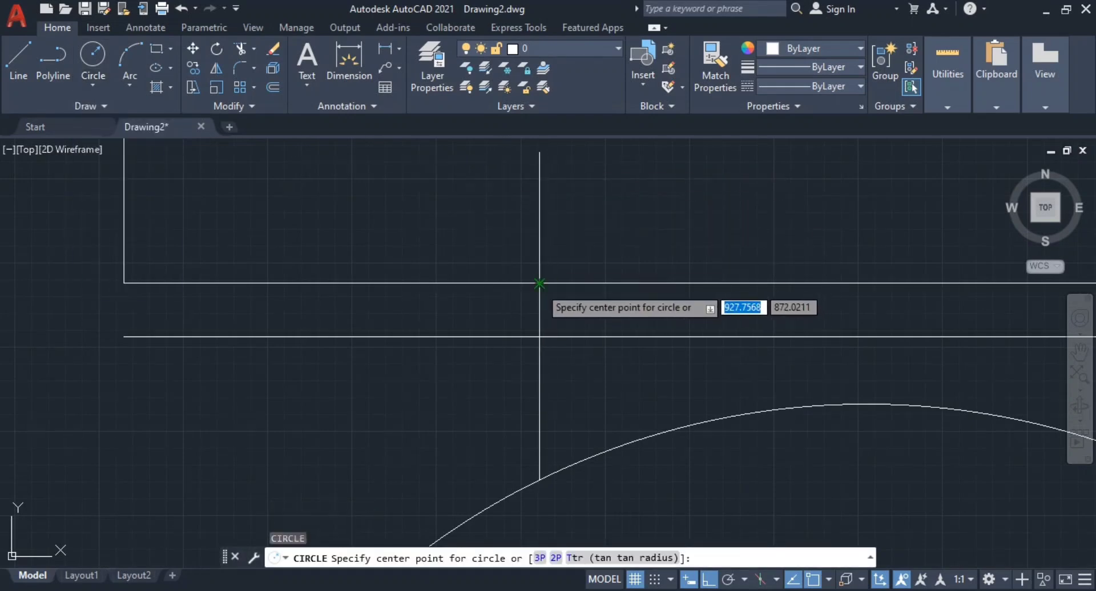
pyautogui.click(539, 283)
pyautogui.click(538, 338)
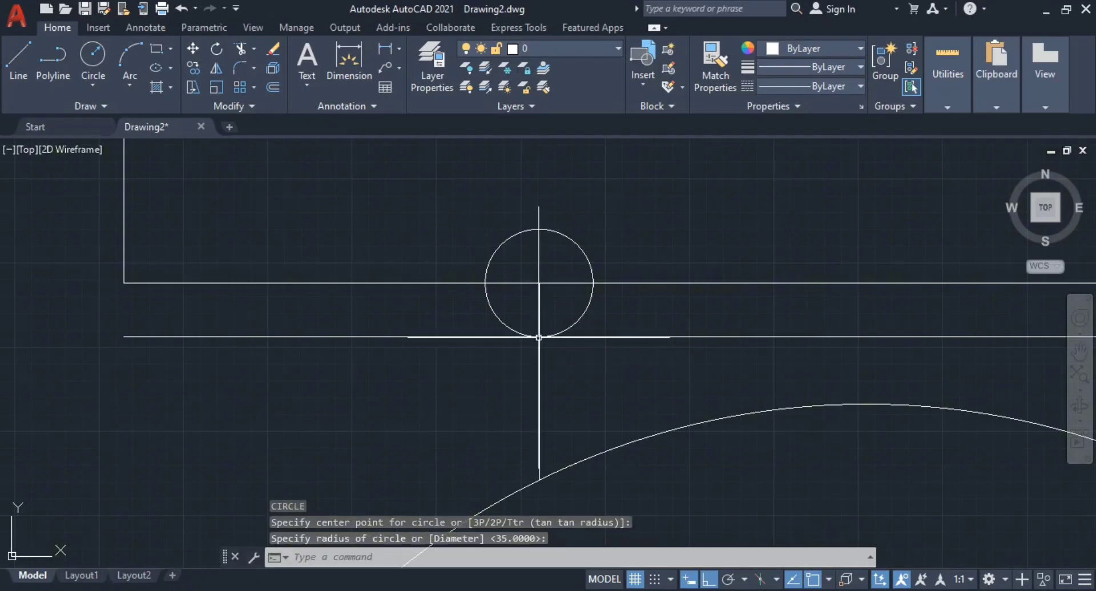
pyautogui.press('Escape')
pyautogui.press('Escape')
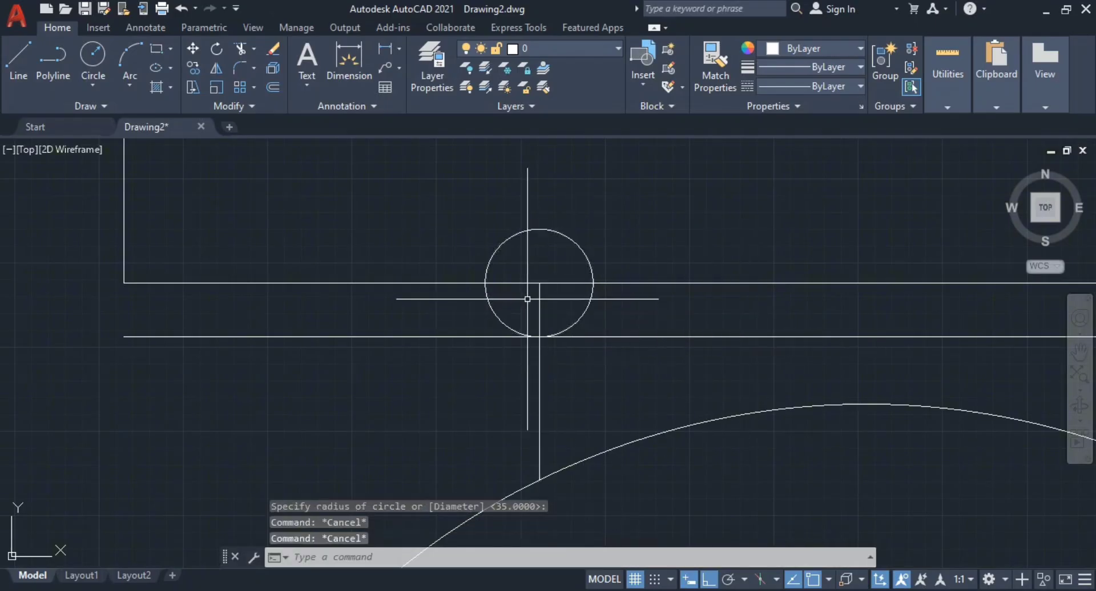
# - Trim the left circle down to its lower-left quarter arc between the flange edge and the offset line
pyautogui.write('tr')
pyautogui.press('Return')
pyautogui.click(578, 205)
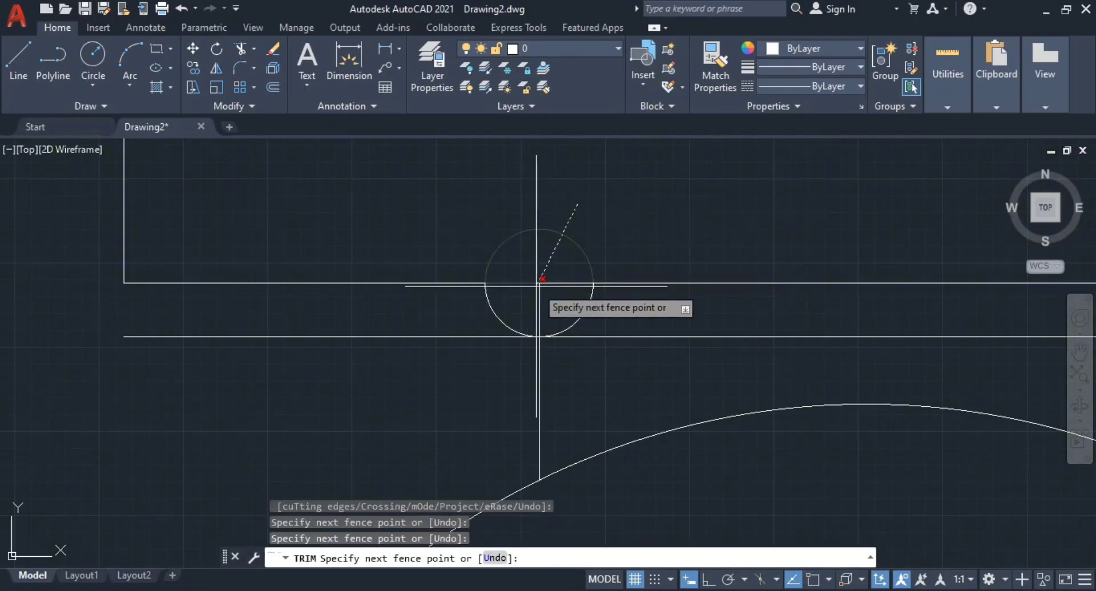
pyautogui.click(551, 257)
pyautogui.click(605, 322)
pyautogui.click(560, 311)
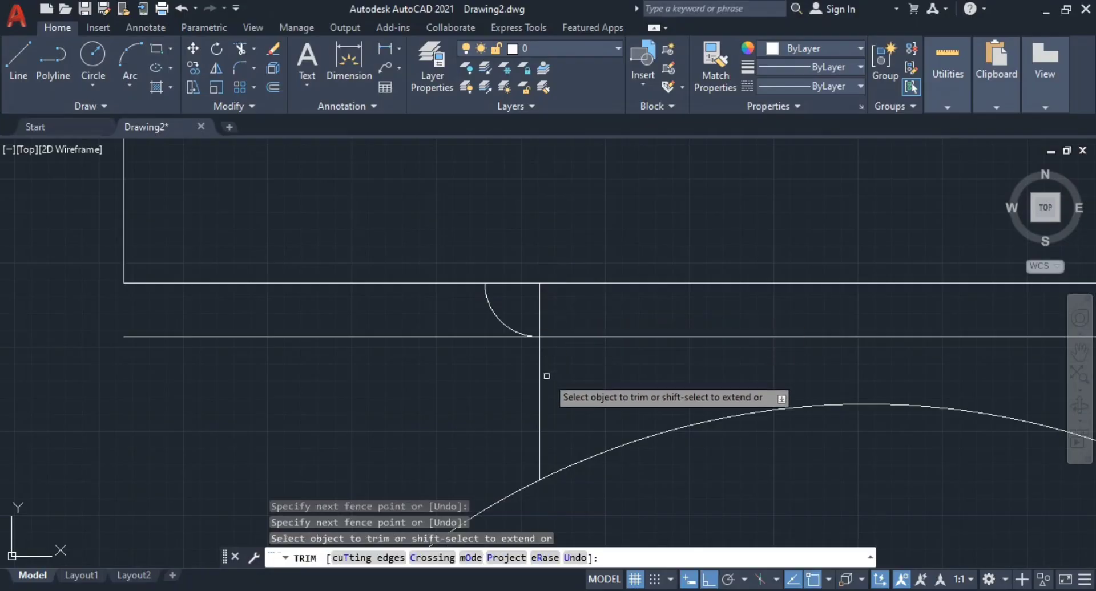
# - Trim the offset line's overhang beyond the left arc and the left neck line's portion above the offset line
pyautogui.click(388, 318)
pyautogui.click(518, 304)
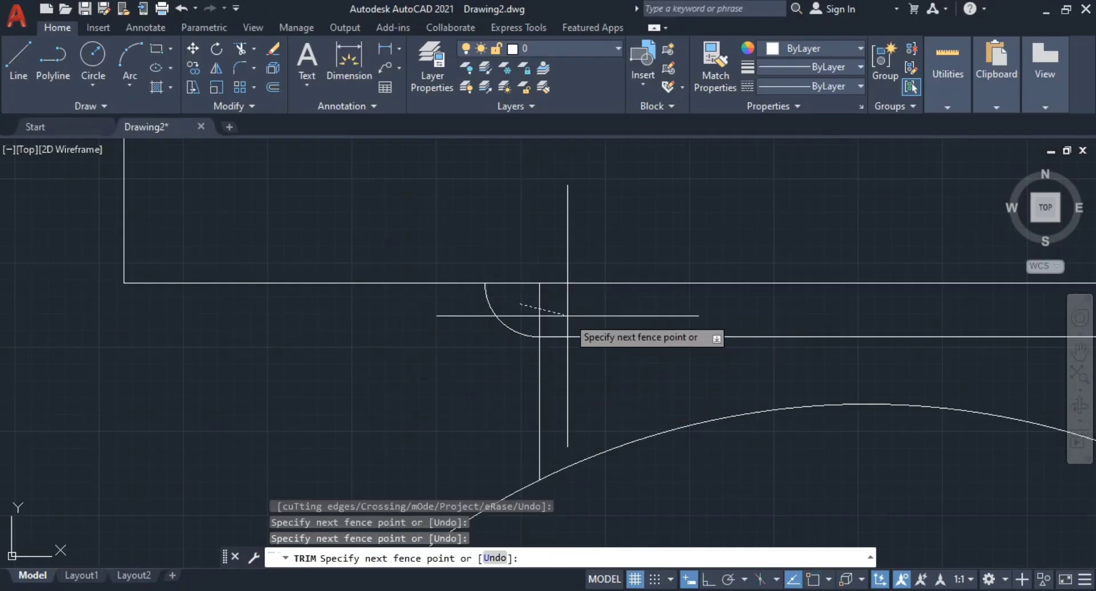
pyautogui.click(568, 316)
pyautogui.scroll(-2, 584, 319)
pyautogui.moveTo(822, 320)
pyautogui.mouseDown(button='middle')
pyautogui.moveTo(670, 287)
pyautogui.moveTo(575, 292)
pyautogui.mouseUp(button='middle')
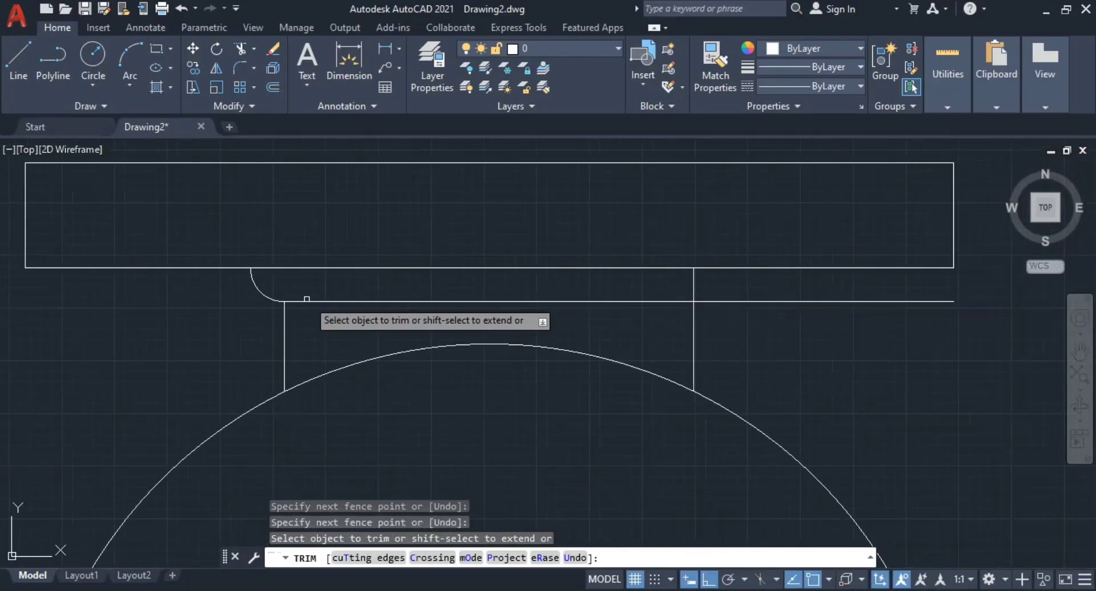
pyautogui.scroll(2, 695, 261)
pyautogui.press('Escape')
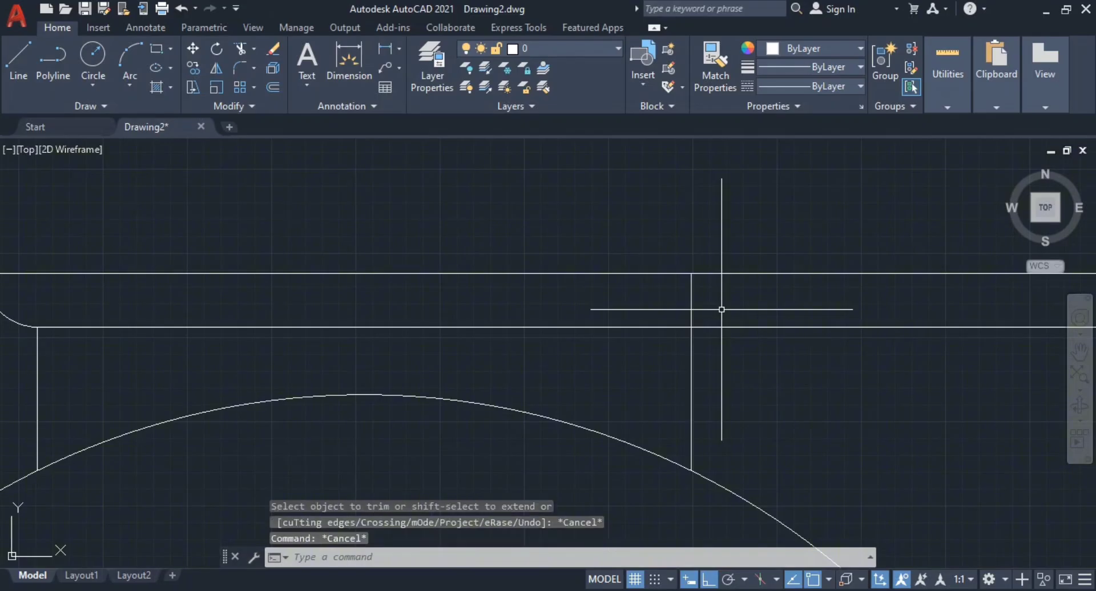
# - Draw an 8 mm radius circle centred where the right neck line meets the flange's lower edge
pyautogui.press('Return')
pyautogui.click(691, 274)
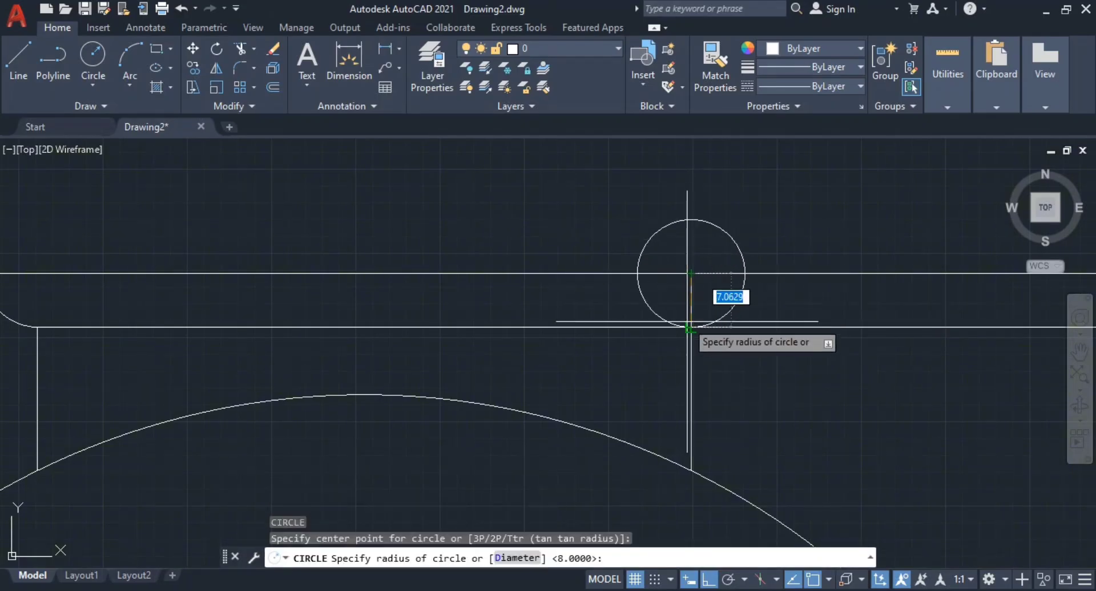
pyautogui.click(691, 326)
pyautogui.press('Escape')
pyautogui.press('Escape')
# - Trim the right circle to its lower-right quarter arc, removing the offset line's right overhang and the neck line above it
pyautogui.write('tr')
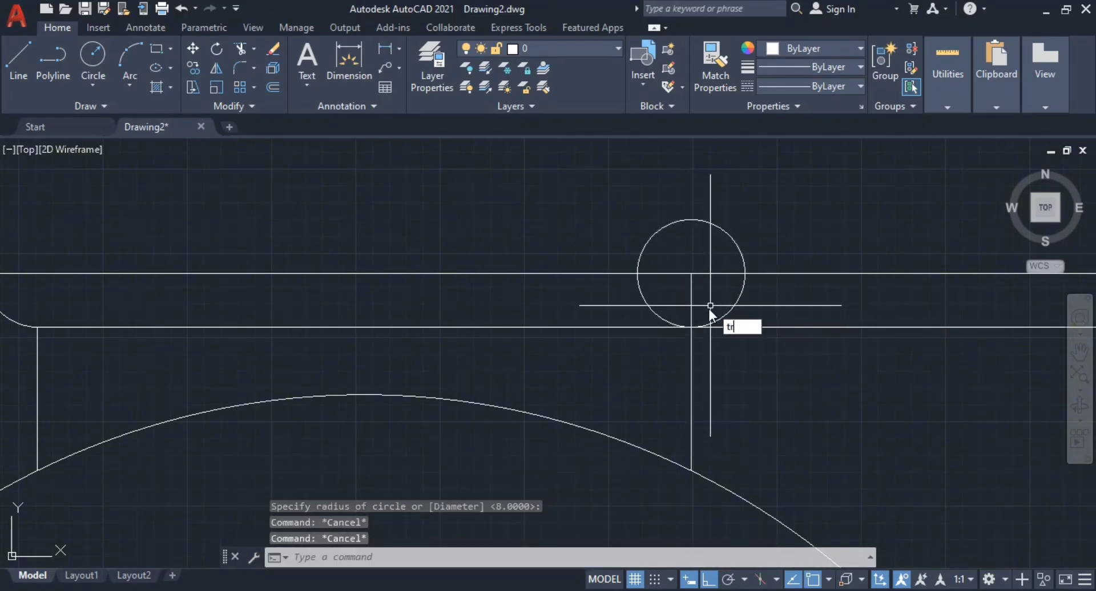
pyautogui.press('Return')
pyautogui.moveTo(734, 217); pyautogui.dragTo(722, 244)
pyautogui.moveTo(716, 290); pyautogui.dragTo(645, 301)
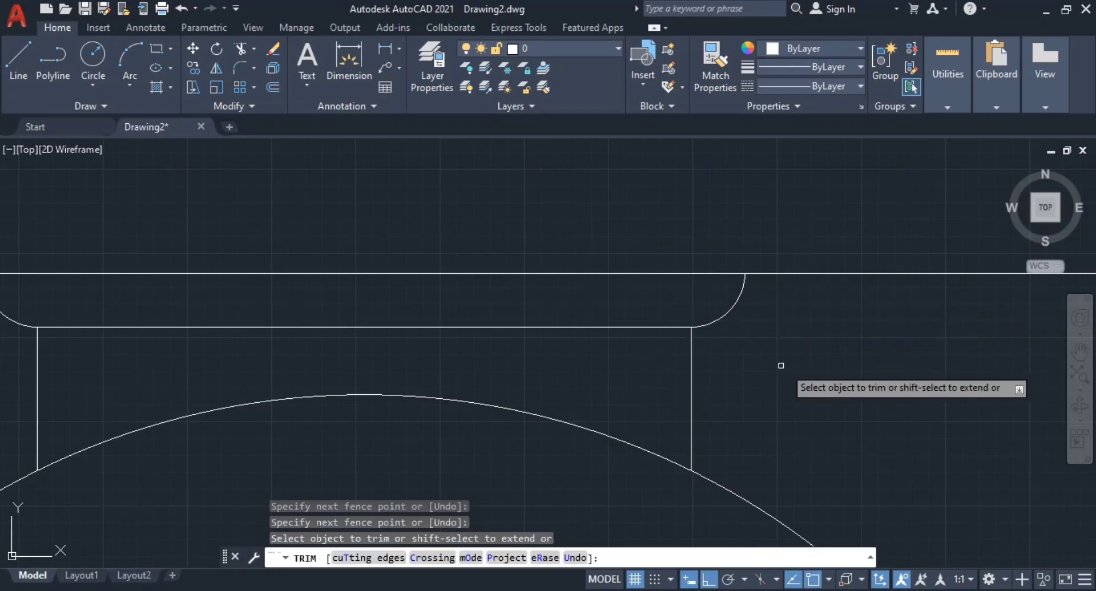
pyautogui.scroll(-2, 768, 322)
pyautogui.press('Escape')
# - Look up the bolt-hole pattern and pitch circle diameter of the round flange in the PDF workbook
pyautogui.hotkey('alt', 'Tab')
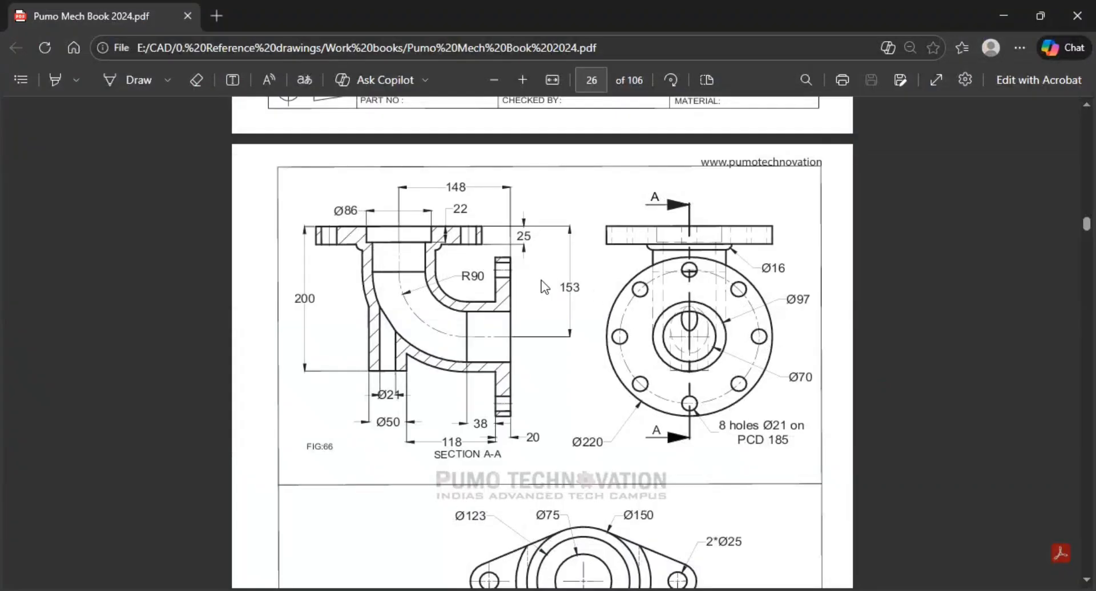
pyautogui.hotkey('alt', 'Tab')
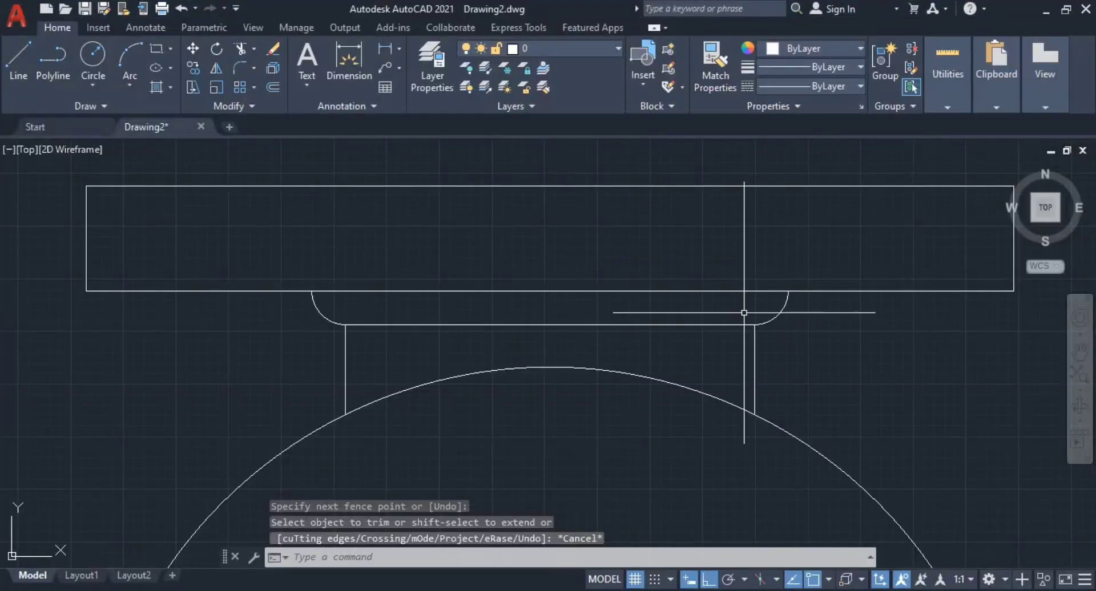
pyautogui.hotkey('alt', 'Tab')
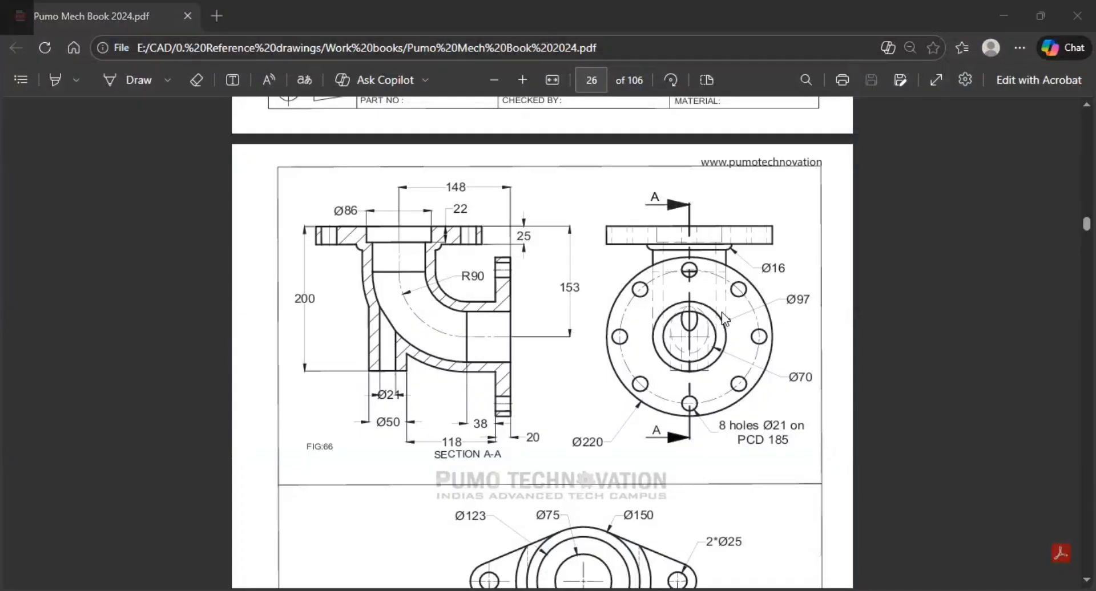
pyautogui.hotkey('alt', 'Tab')
pyautogui.scroll(-3, 693, 313)
pyautogui.hotkey('alt', 'Tab')
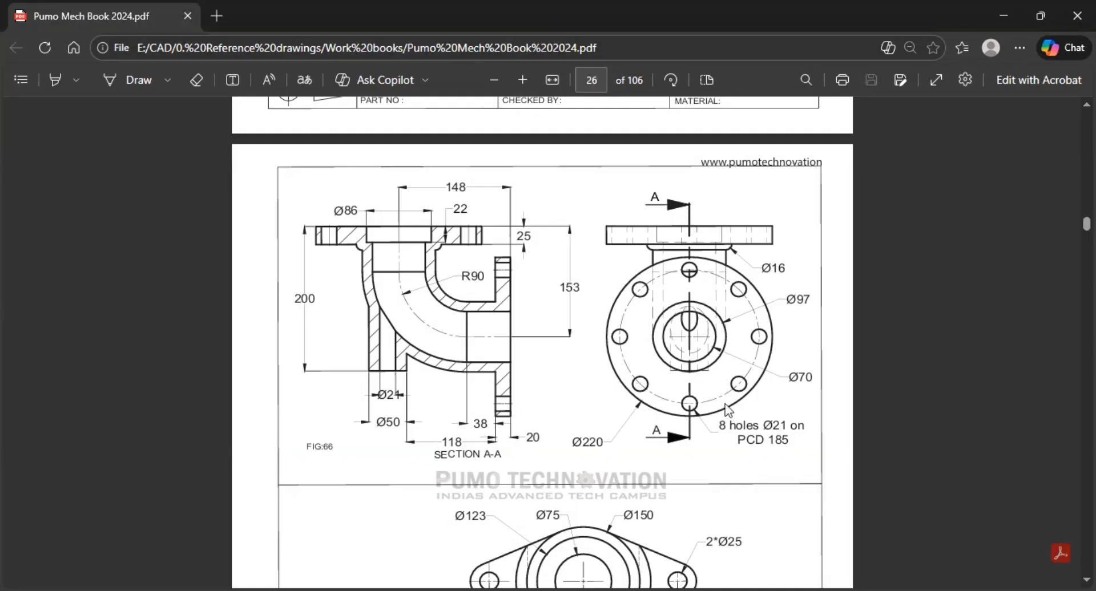
pyautogui.hotkey('alt', 'Tab')
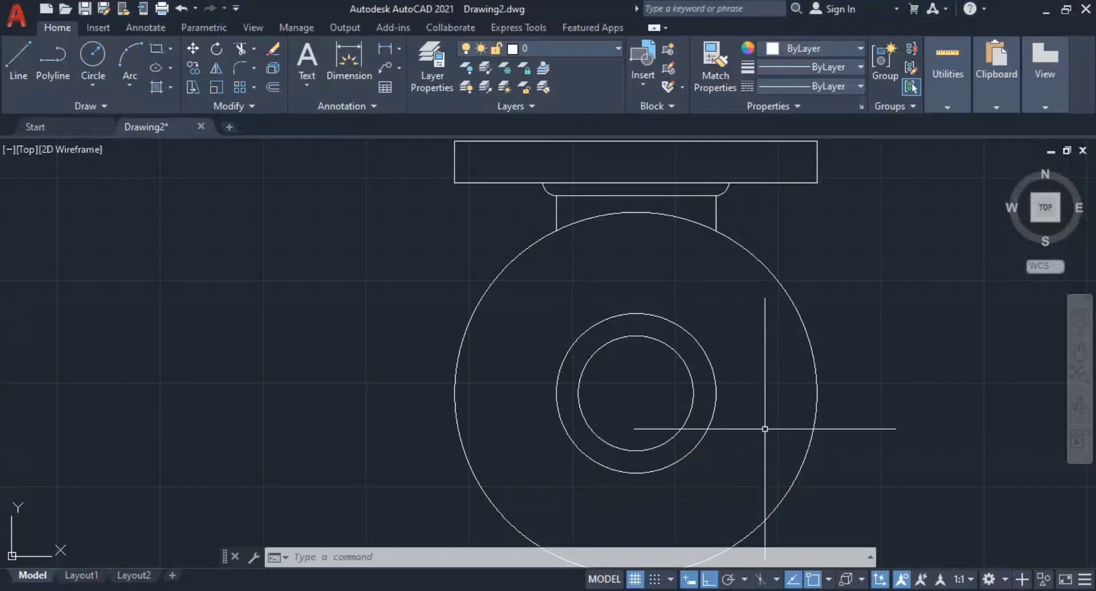
# - Draw a 185 mm diameter pitch circle concentric with the 220 mm flange circle
pyautogui.moveTo(685, 360); pyautogui.dragTo(674, 239, button='middle')
pyautogui.write('c')
pyautogui.press('Return')
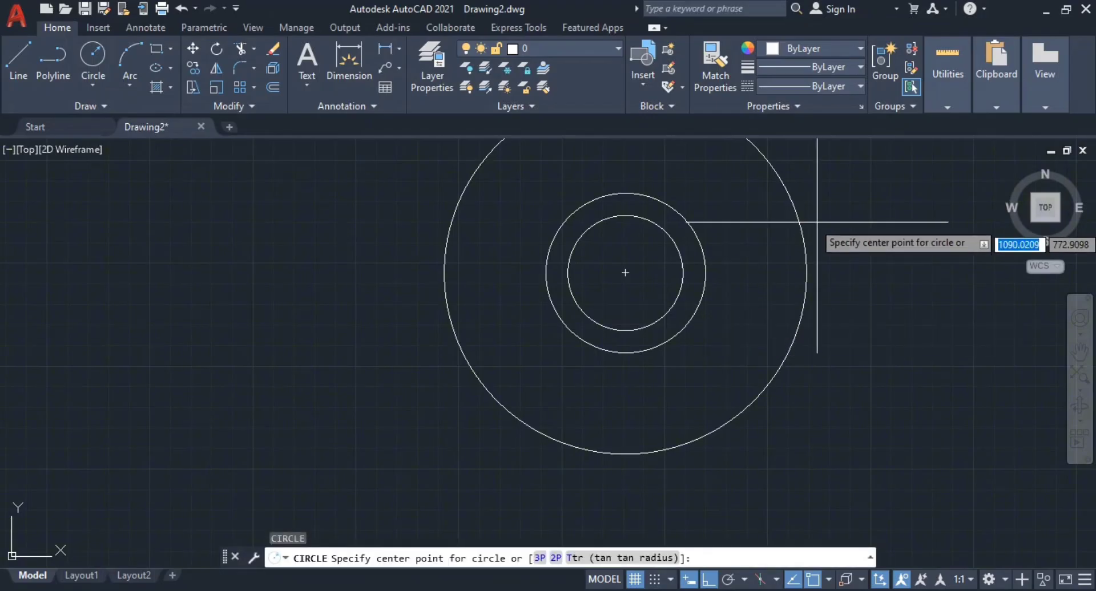
pyautogui.click(625, 273)
pyautogui.scroll(-2, 781, 302)
pyautogui.moveTo(781, 302); pyautogui.dragTo(768, 363, button='middle')
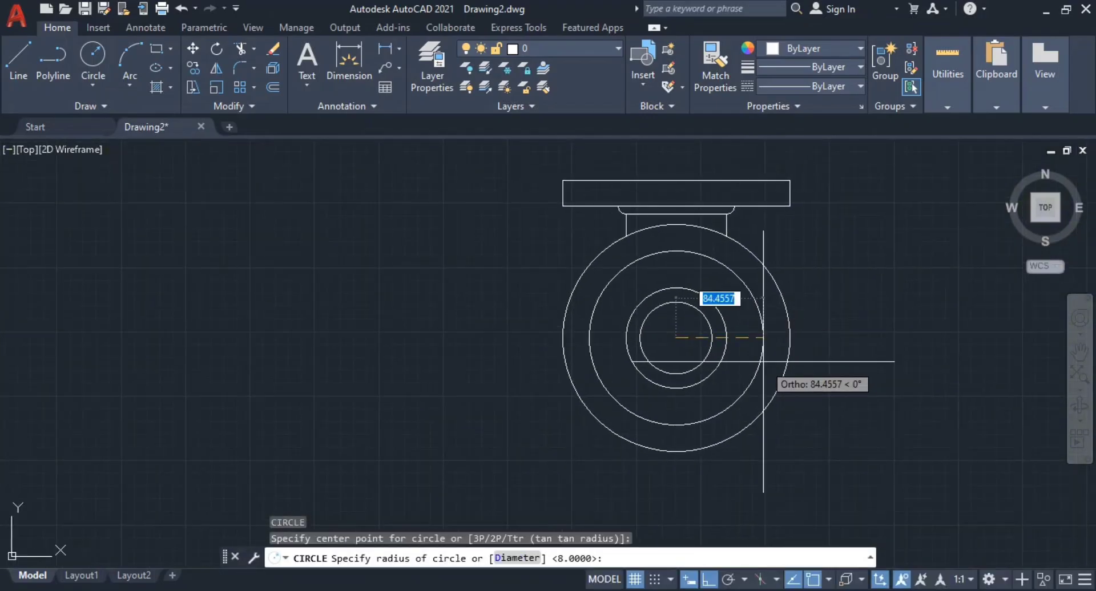
pyautogui.write('d')
pyautogui.press('Return')
pyautogui.write('185')
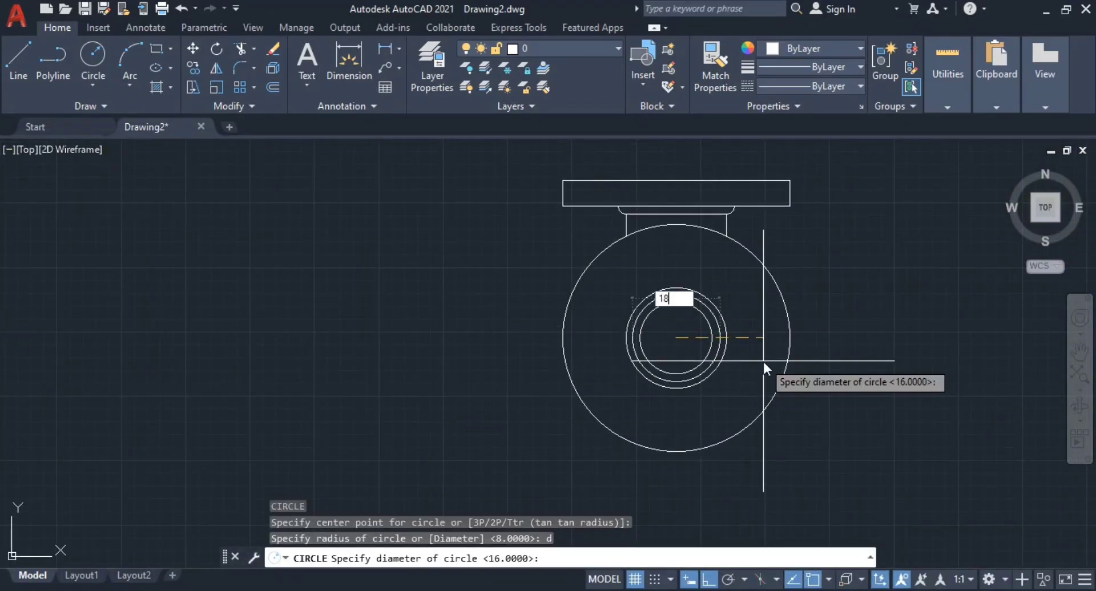
pyautogui.press('Return')
pyautogui.moveTo(718, 293); pyautogui.dragTo(710, 339, button='middle')
pyautogui.press('Escape')
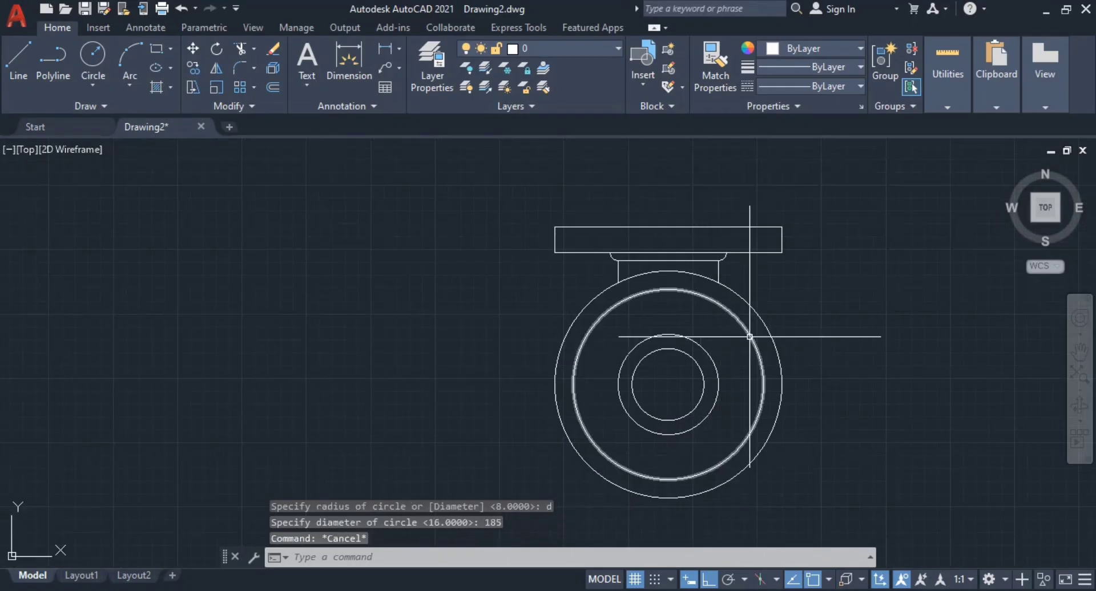
# - Check which linetypes are available in the properties of the 185 mm pitch circle
pyautogui.scroll(2, 740, 320)
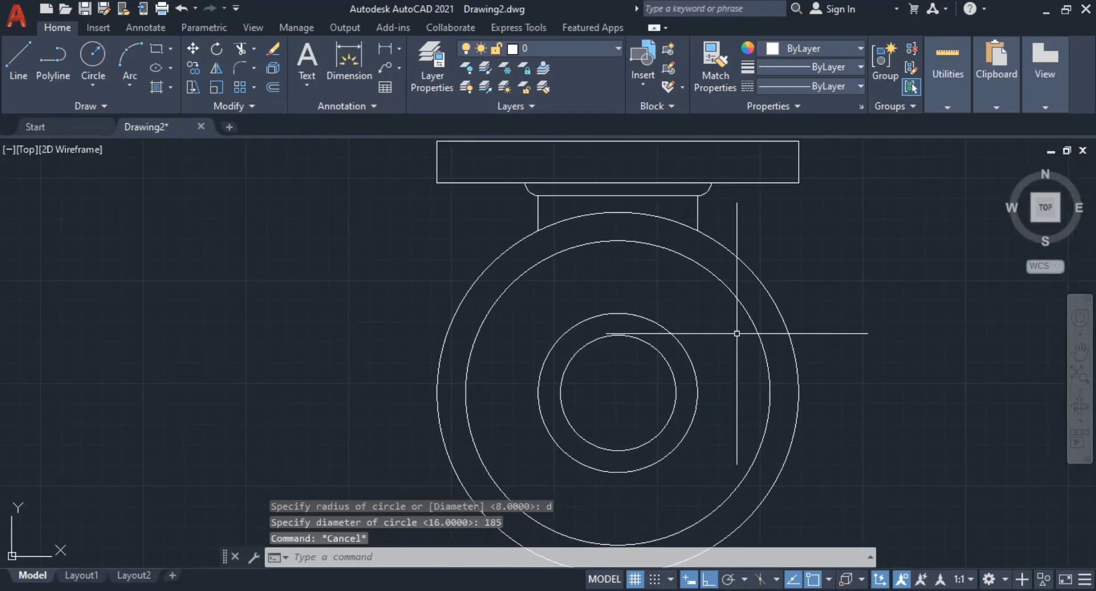
pyautogui.scroll(-4, 735, 333)
pyautogui.moveTo(731, 329)
pyautogui.mouseDown(button='middle')
pyautogui.moveTo(729, 298)
pyautogui.moveTo(715, 336)
pyautogui.mouseUp(button='middle')
pyautogui.scroll(2, 728, 297)
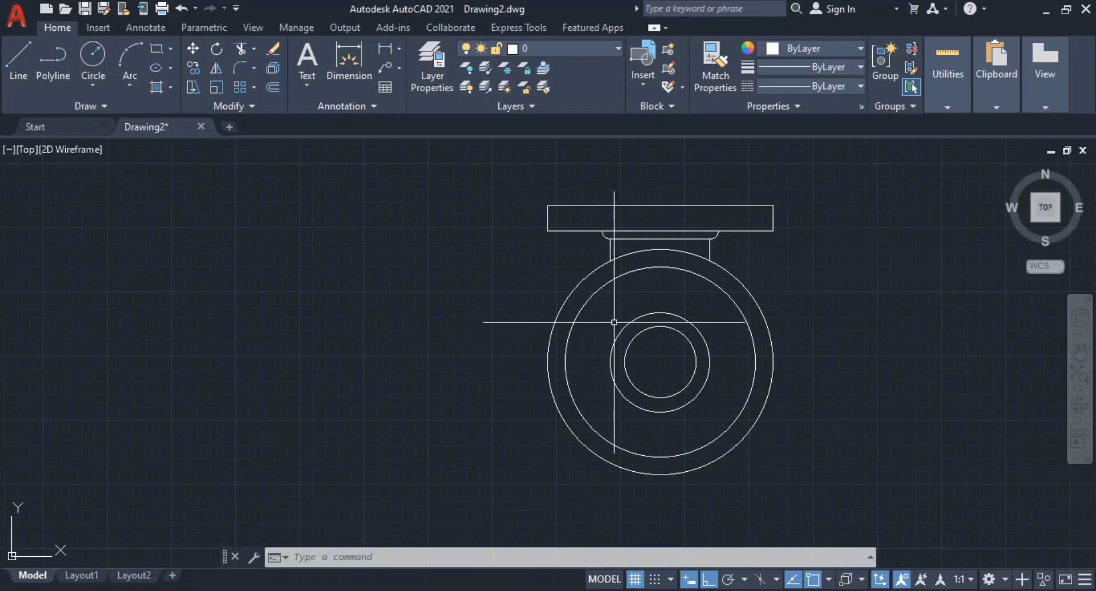
pyautogui.click(600, 295)
pyautogui.rightClick(599, 295)
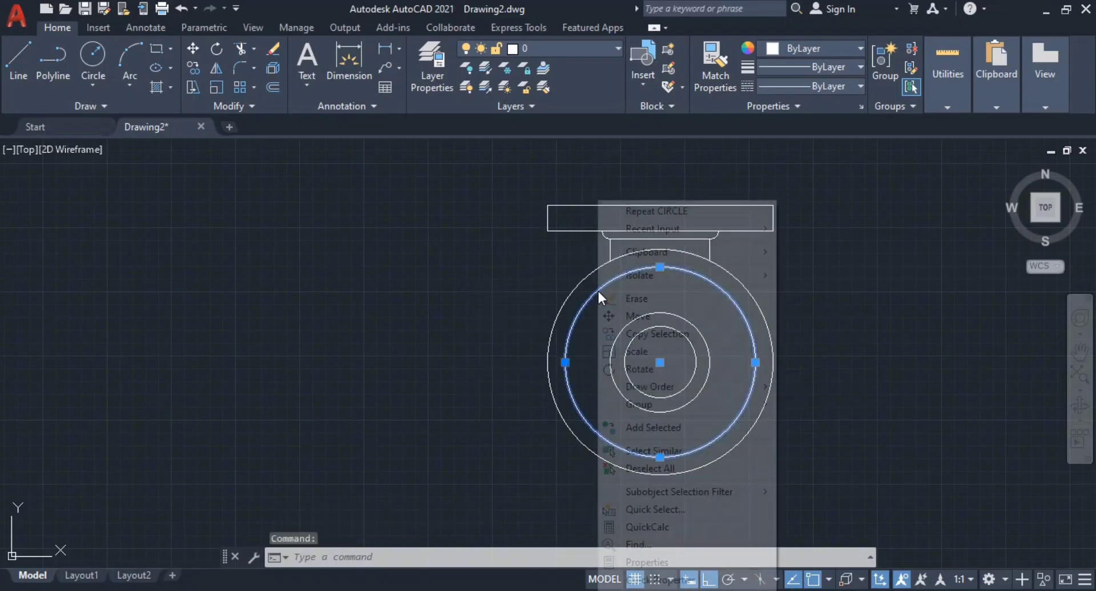
pyautogui.click(702, 563)
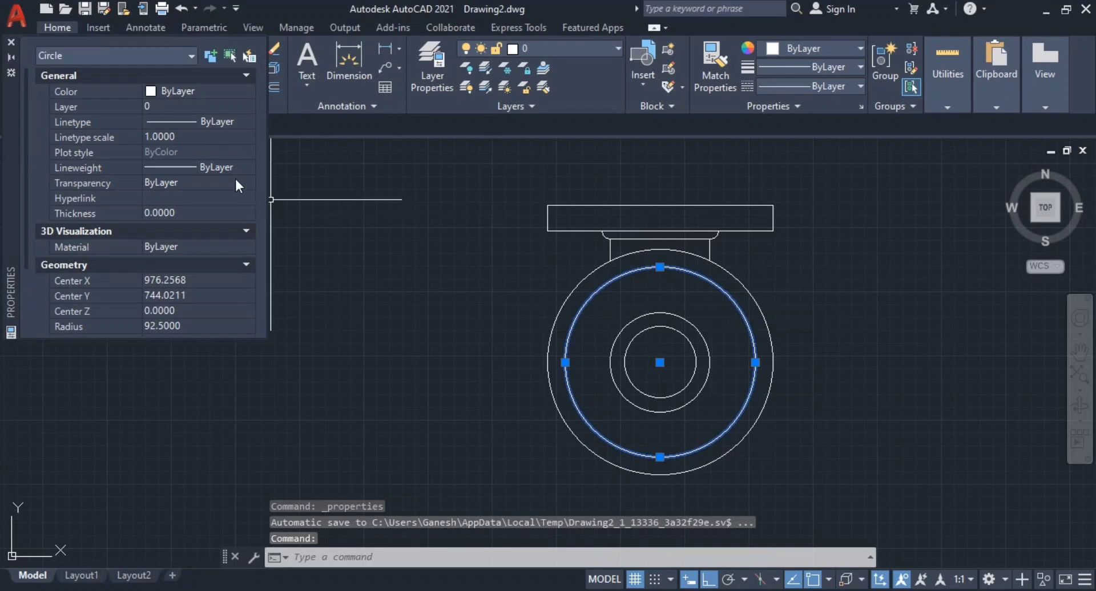
pyautogui.click(174, 121)
pyautogui.click(174, 121)
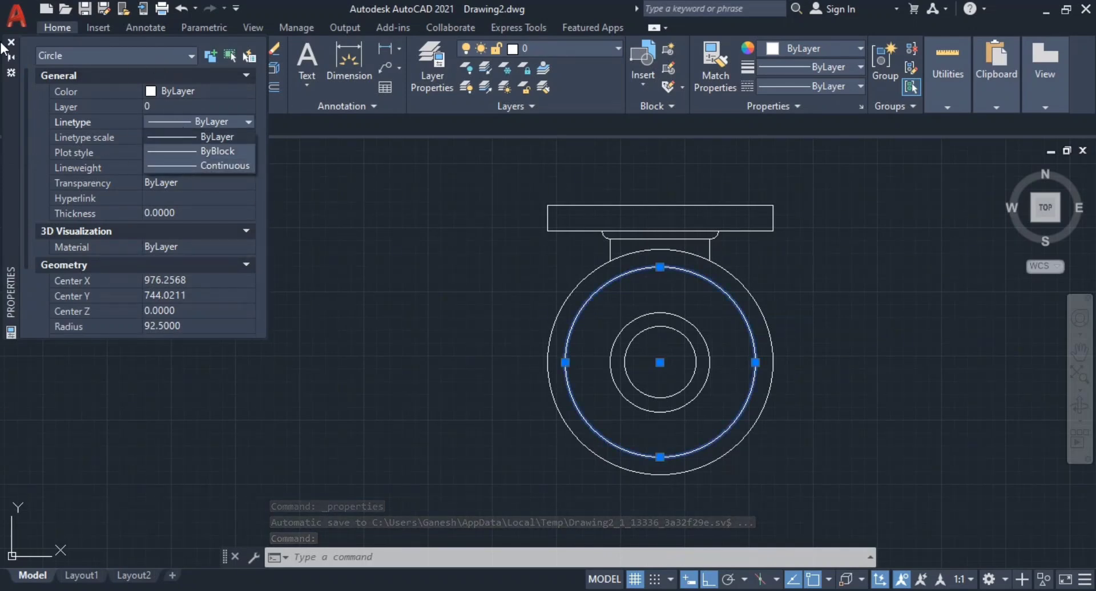
pyautogui.press('Escape')
pyautogui.press('Escape')
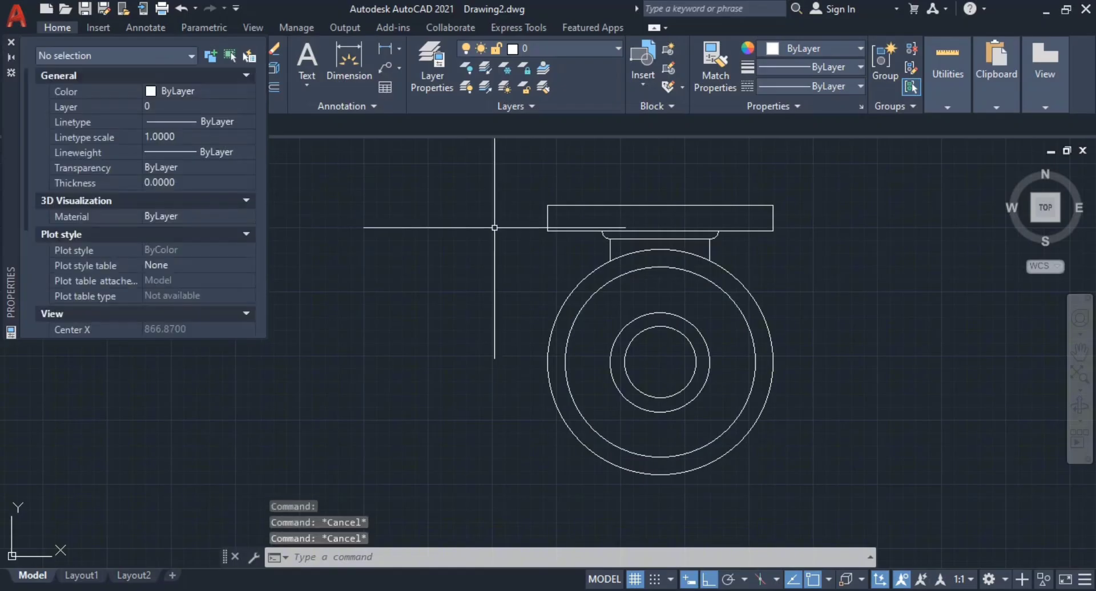
pyautogui.click(10, 42)
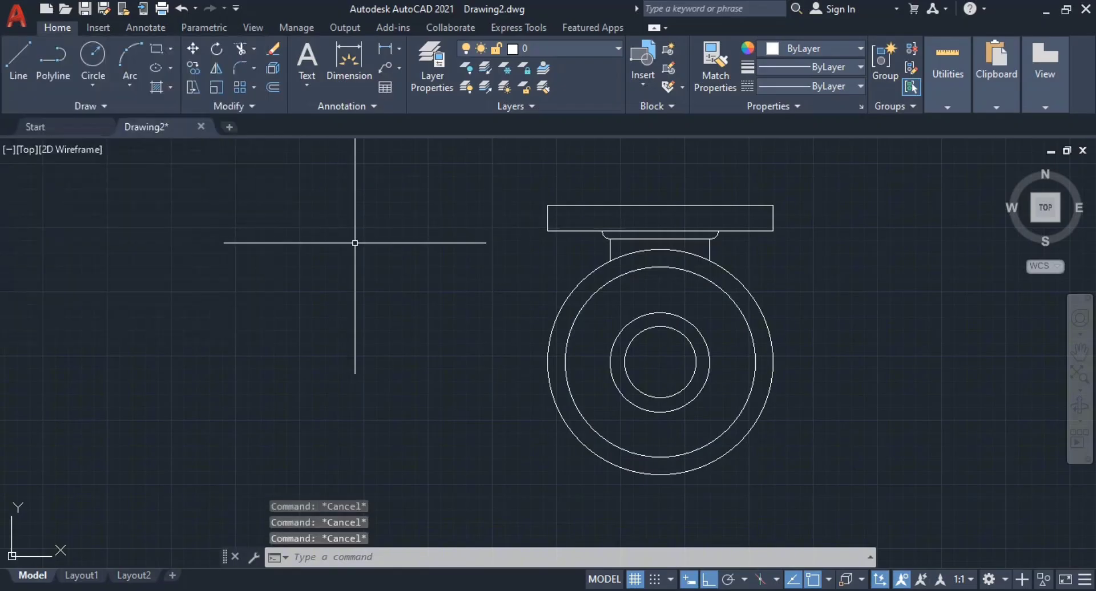
# - Load the CENTER linetype from acad.lin into the drawing with the LINETYPE command
pyautogui.write('line')
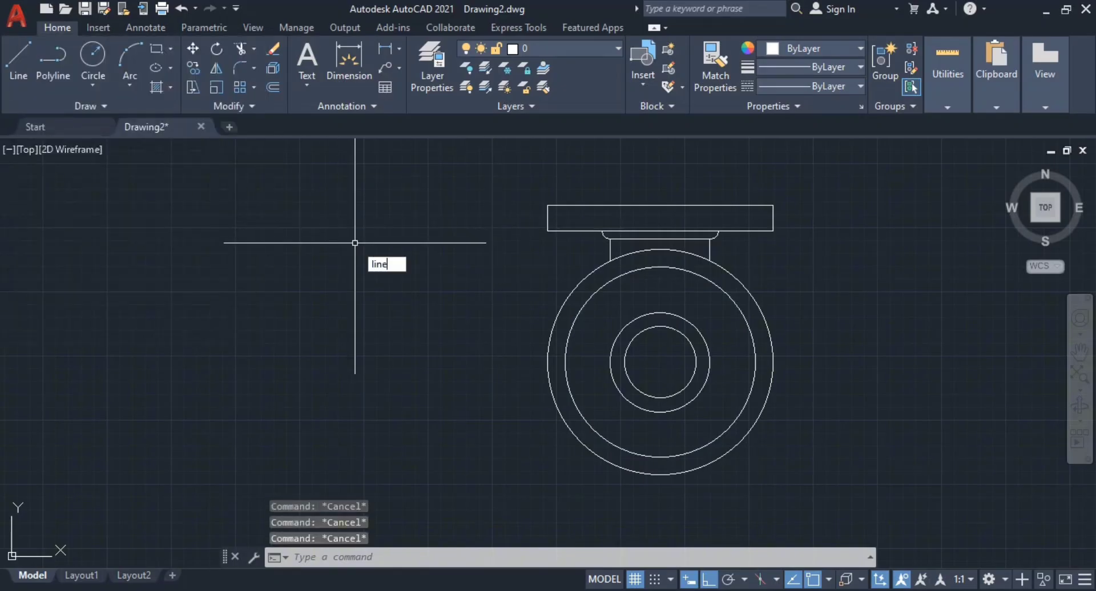
pyautogui.write('ty')
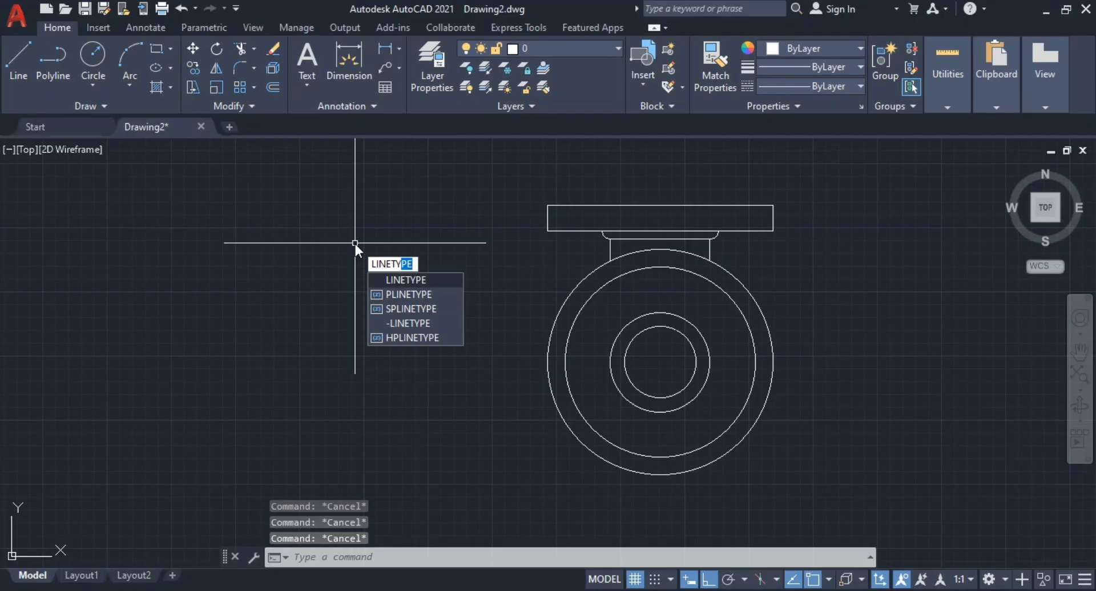
pyautogui.press('Return')
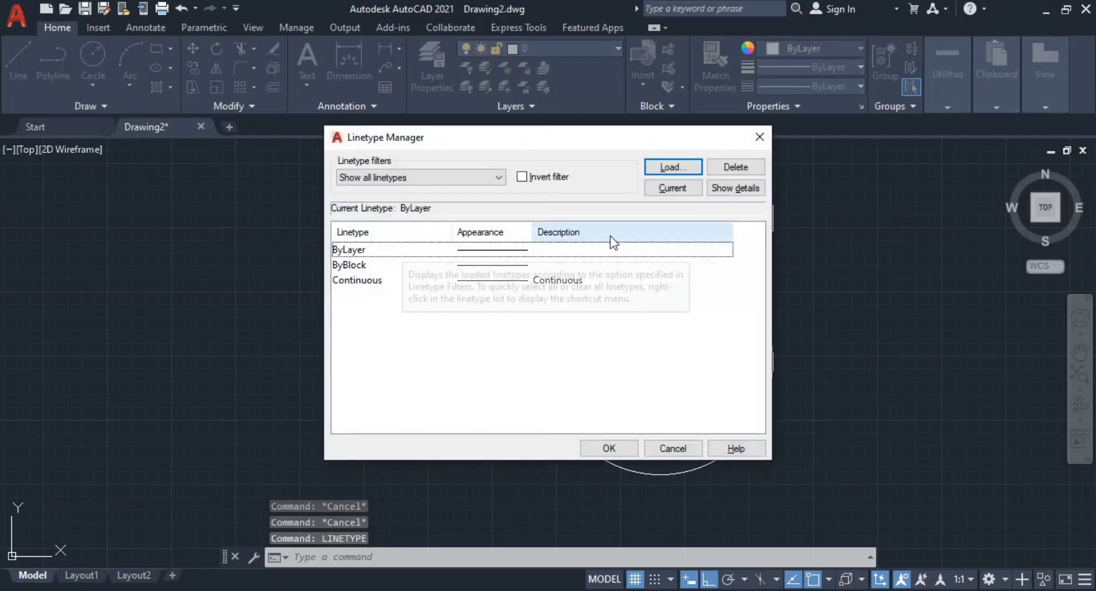
pyautogui.click(674, 167)
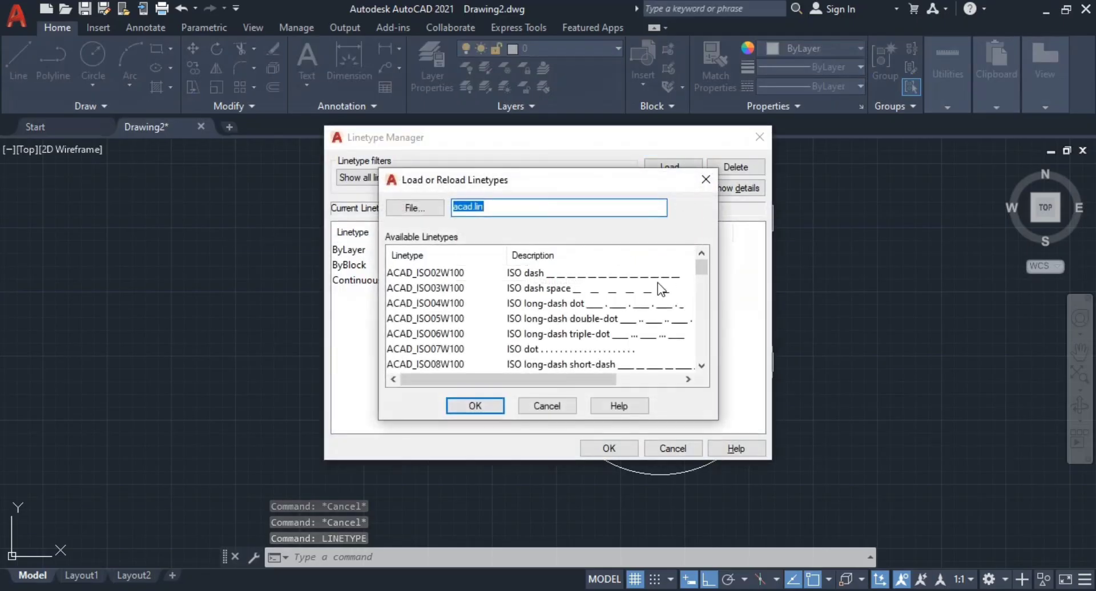
pyautogui.scroll(-4, 568, 317)
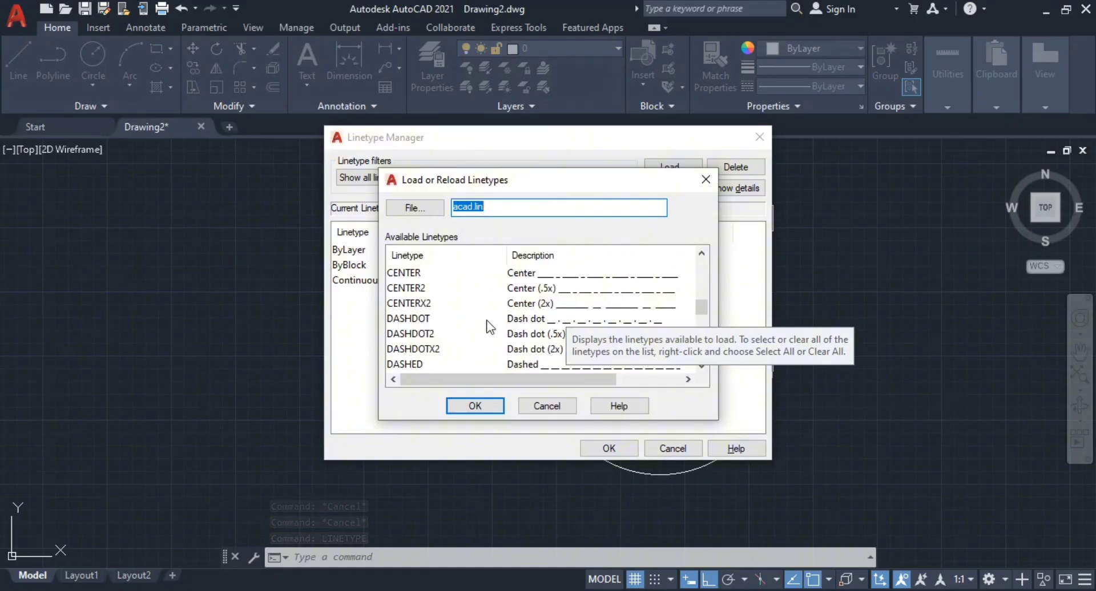
pyautogui.click(536, 276)
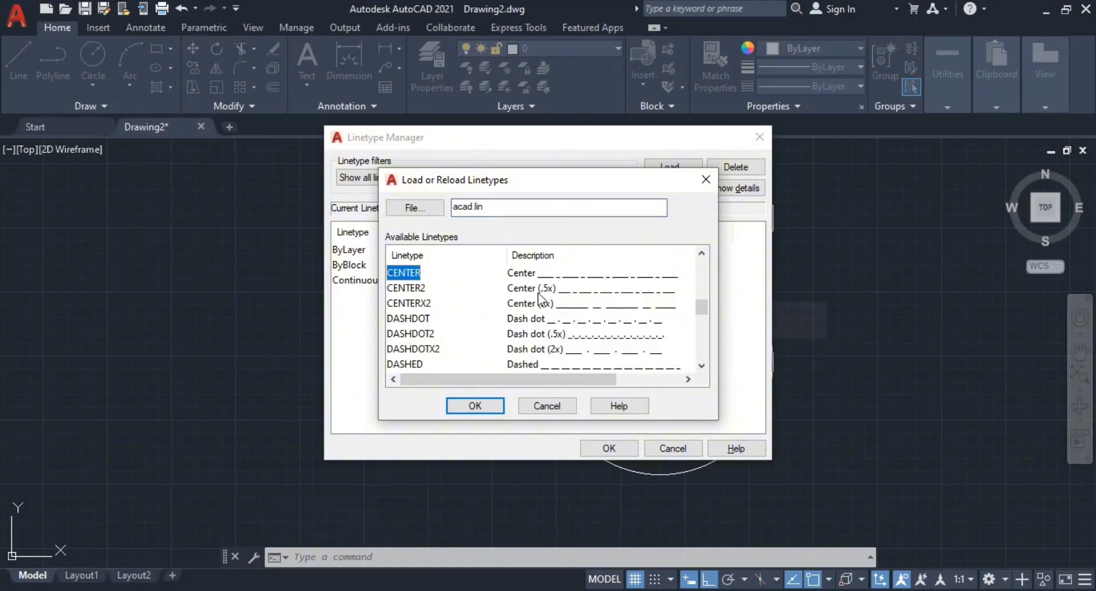
pyautogui.click(476, 406)
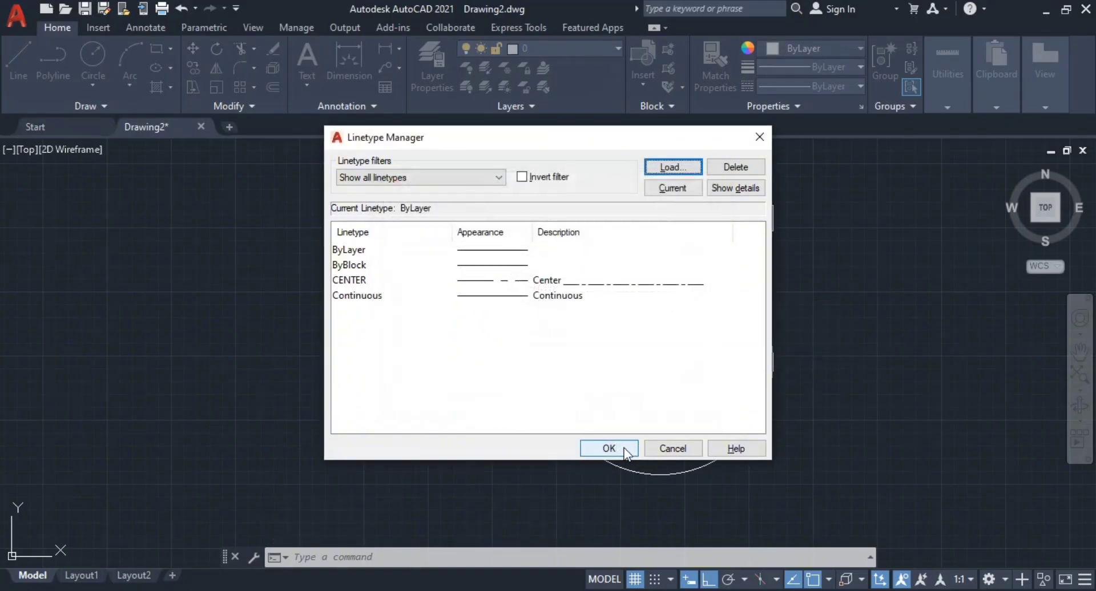
pyautogui.click(609, 449)
pyautogui.press('Escape')
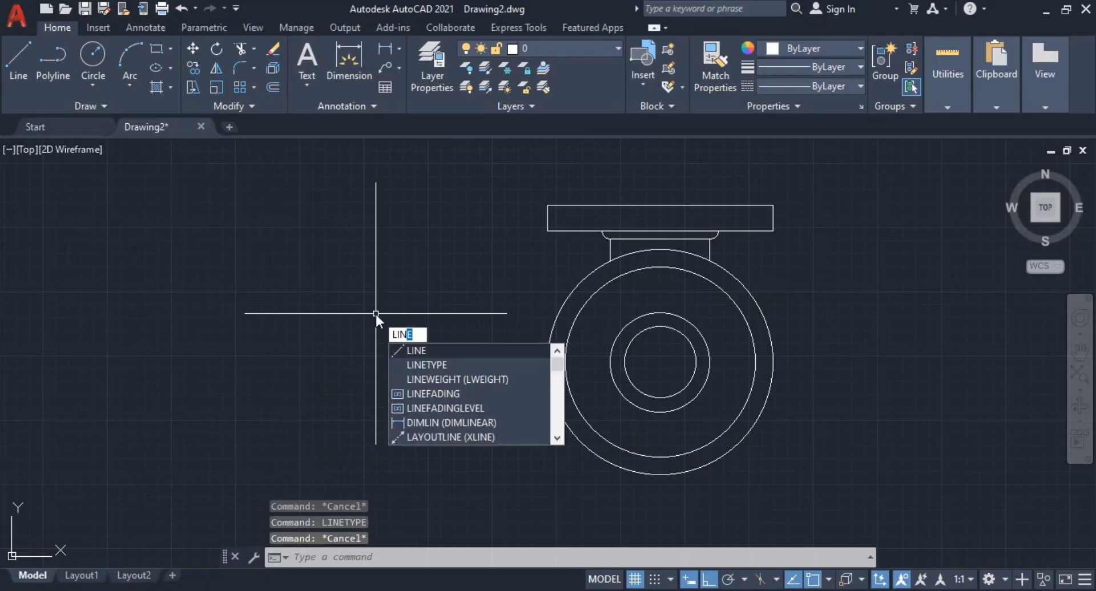
# - Review the loaded linetypes in the Linetype Manager without changing them
pyautogui.write('ype')
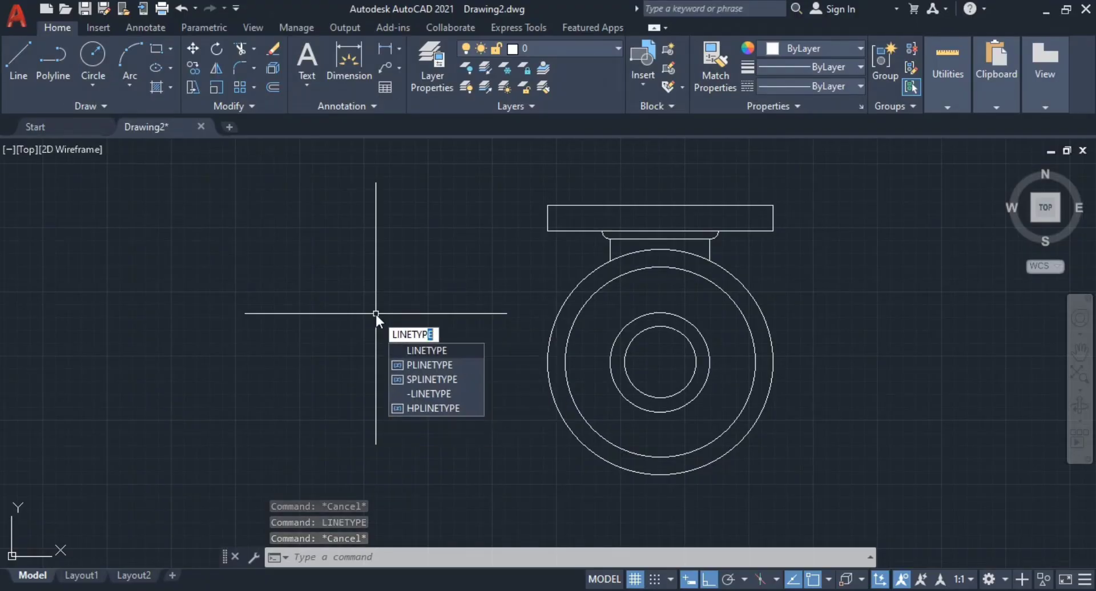
pyautogui.press('Return')
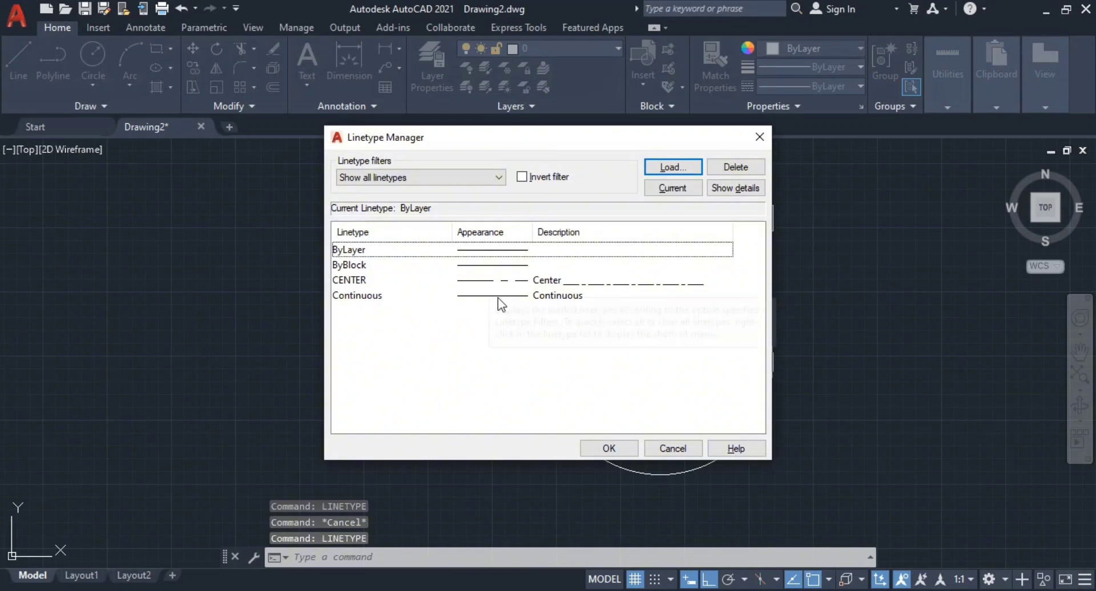
pyautogui.click(672, 447)
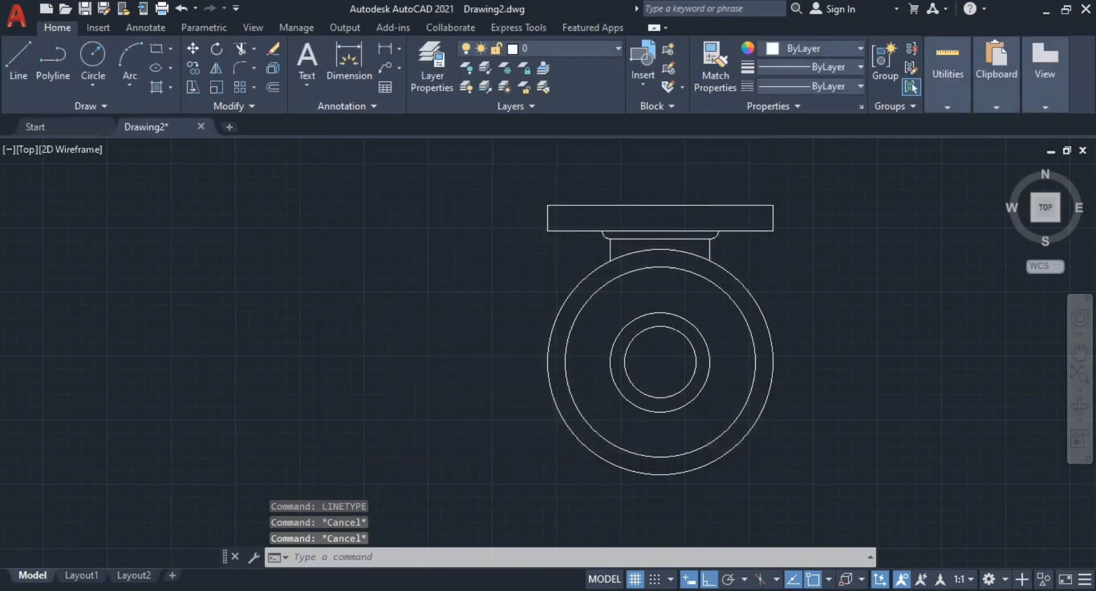
# - Change the linetype of the 185 mm pitch circle to CENTER in its properties
pyautogui.scroll(2, 674, 321)
pyautogui.click(525, 304)
pyautogui.rightClick(525, 304)
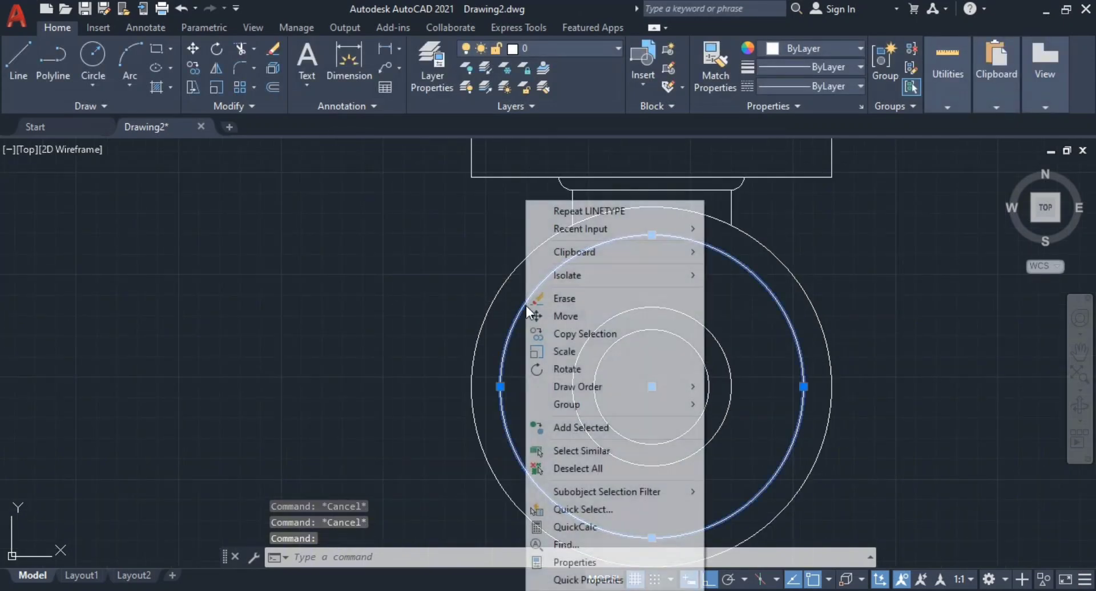
pyautogui.press('Escape')
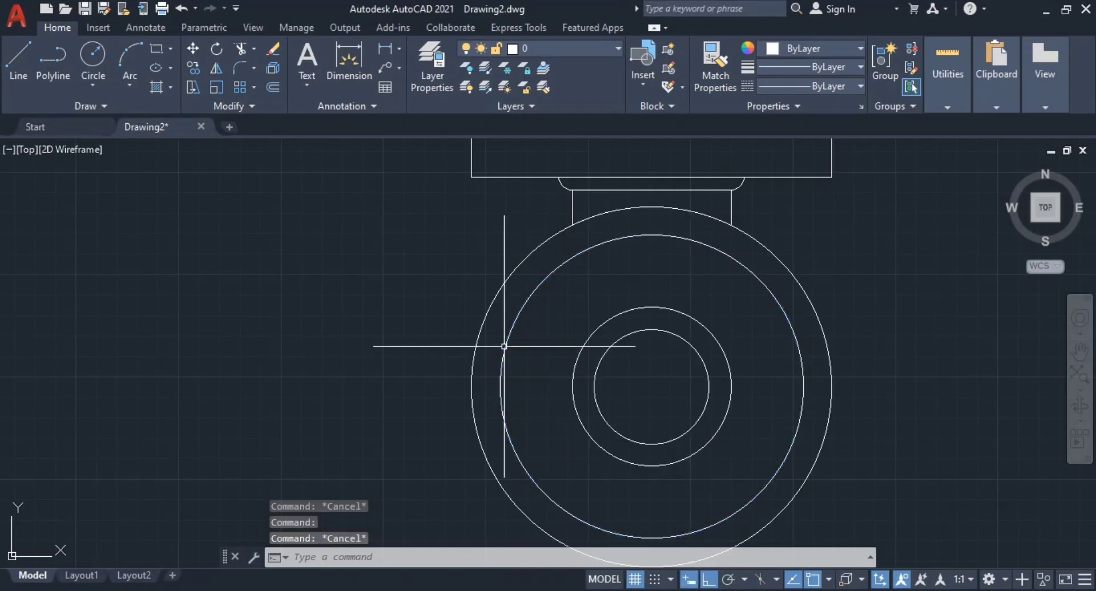
pyautogui.click(506, 342)
pyautogui.rightClick(504, 343)
pyautogui.click(545, 563)
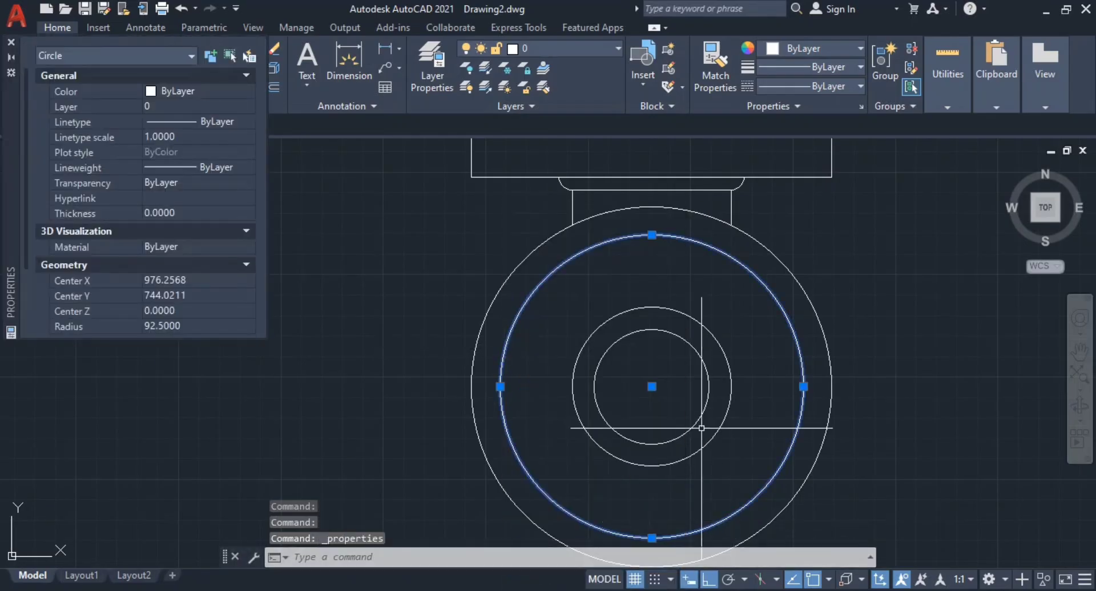
pyautogui.click(157, 121)
pyautogui.click(156, 121)
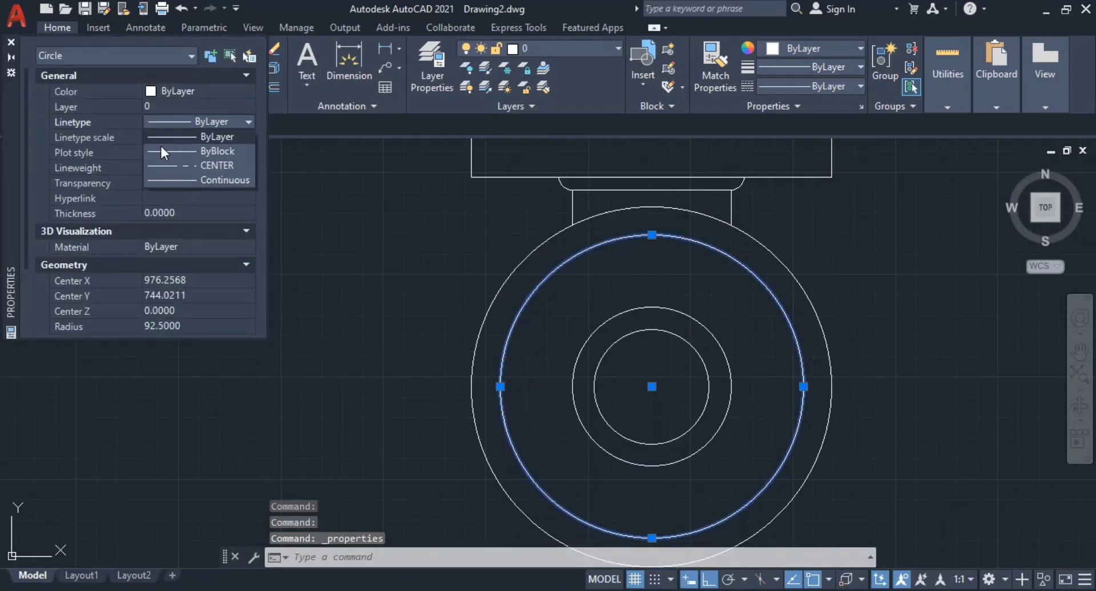
pyautogui.click(183, 166)
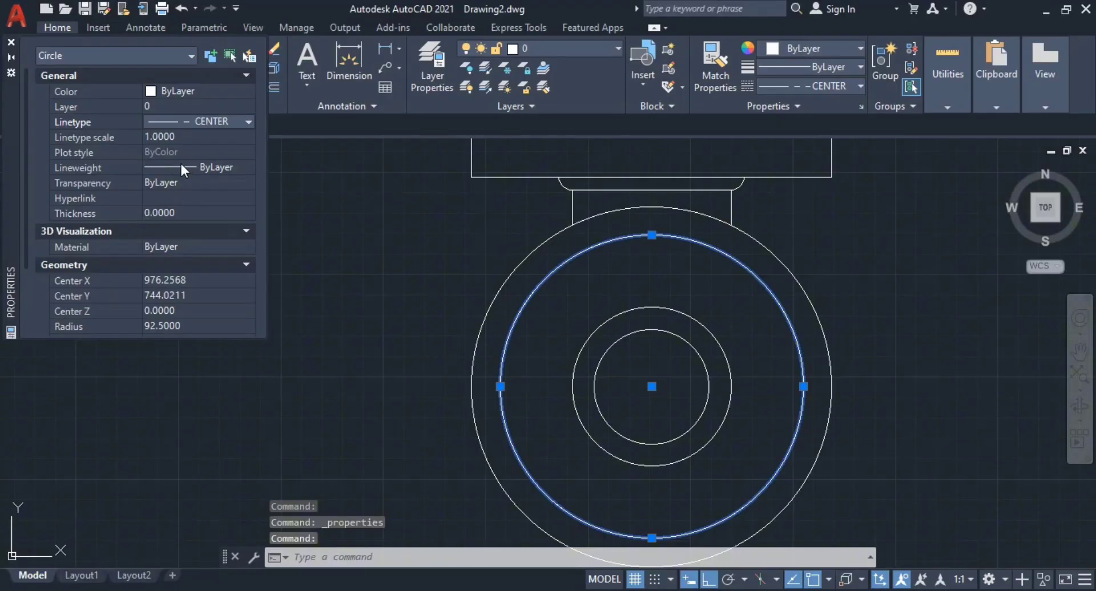
# - Try a linetype scale of 10 on the pitch circle
pyautogui.click(174, 137)
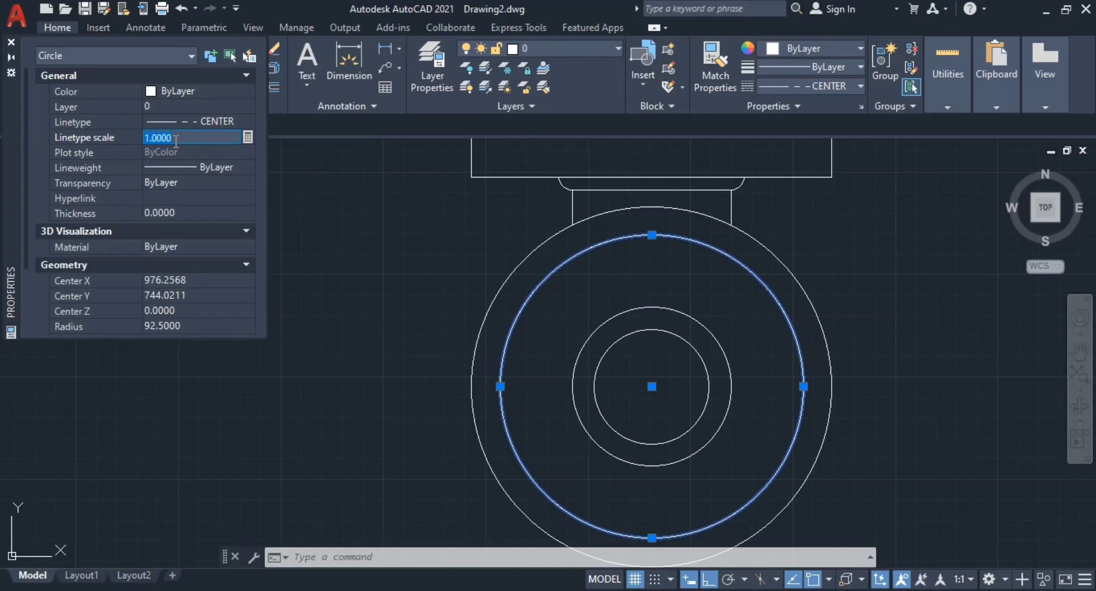
pyautogui.write('10')
pyautogui.press('Return')
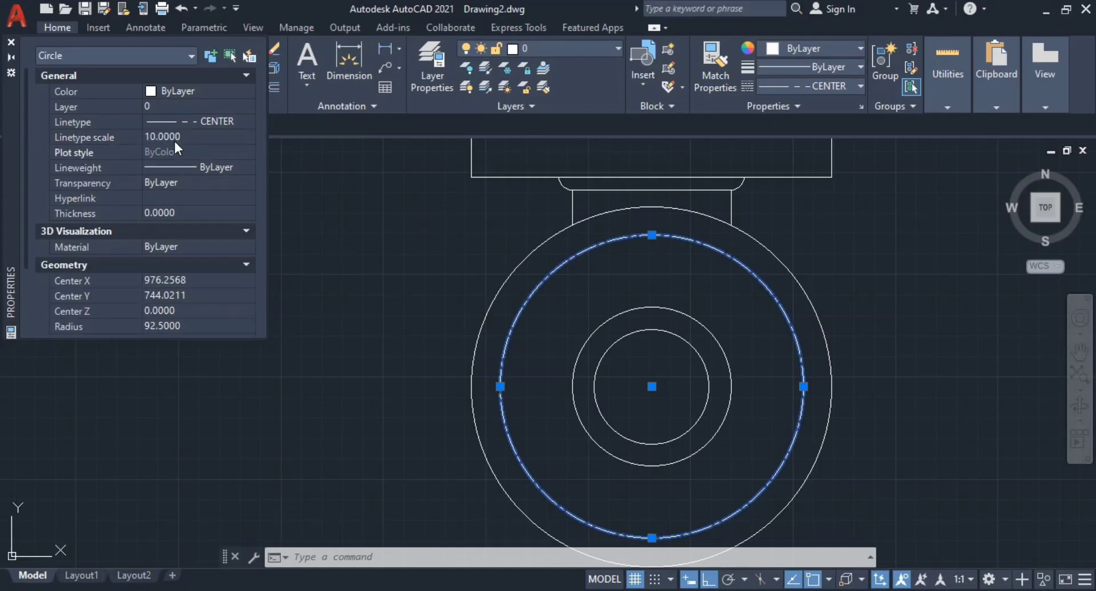
# - Set the pitch circle's linetype scale to 15 and close its properties
pyautogui.click(185, 138)
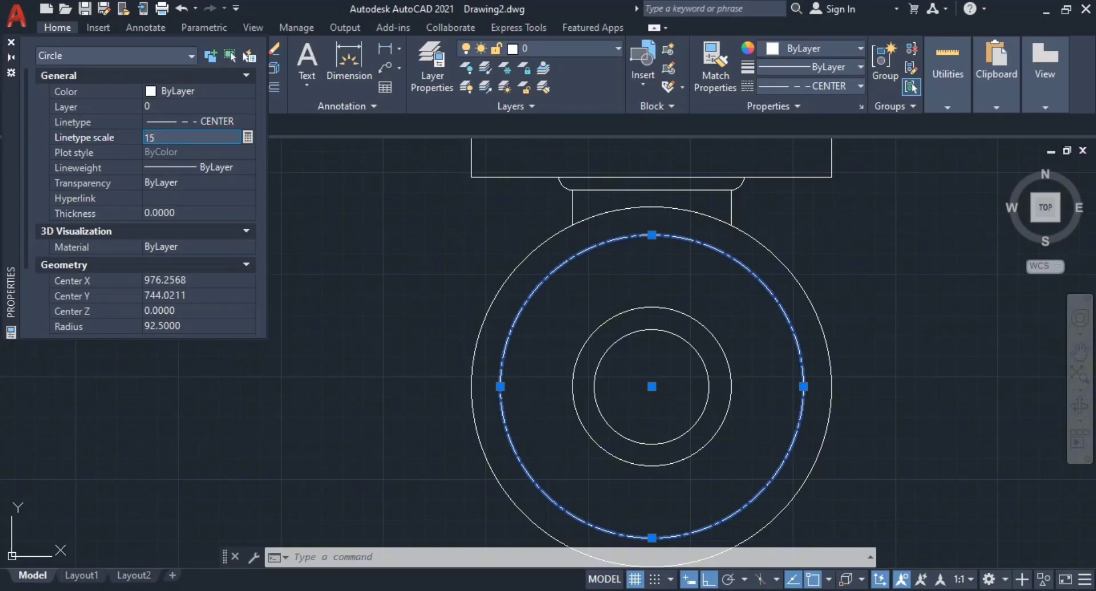
pyautogui.write('15')
pyautogui.press('Return')
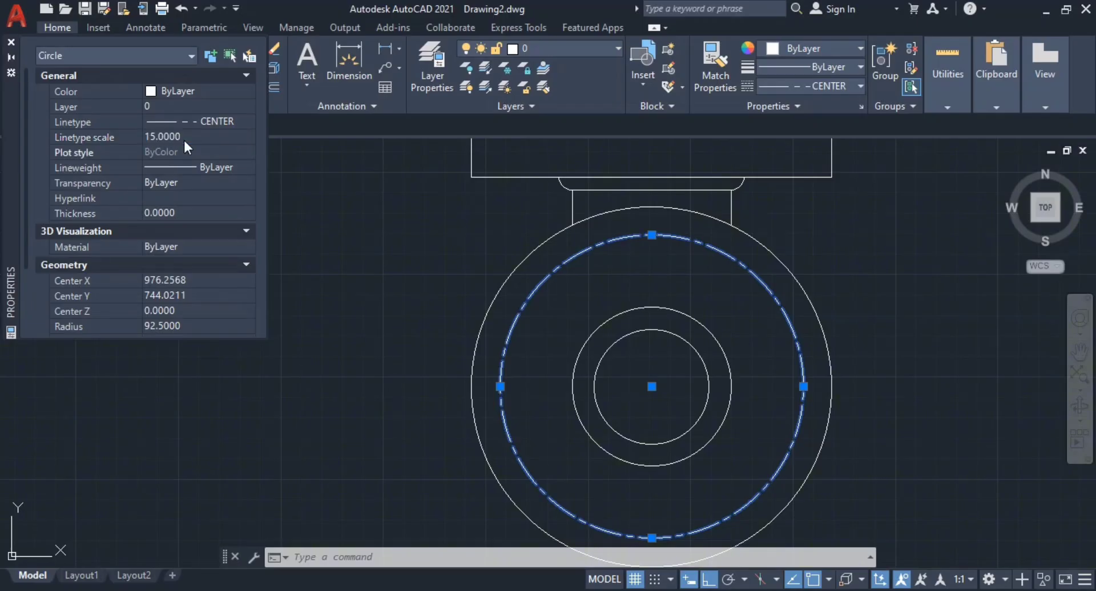
pyautogui.click(11, 42)
pyautogui.press('Escape')
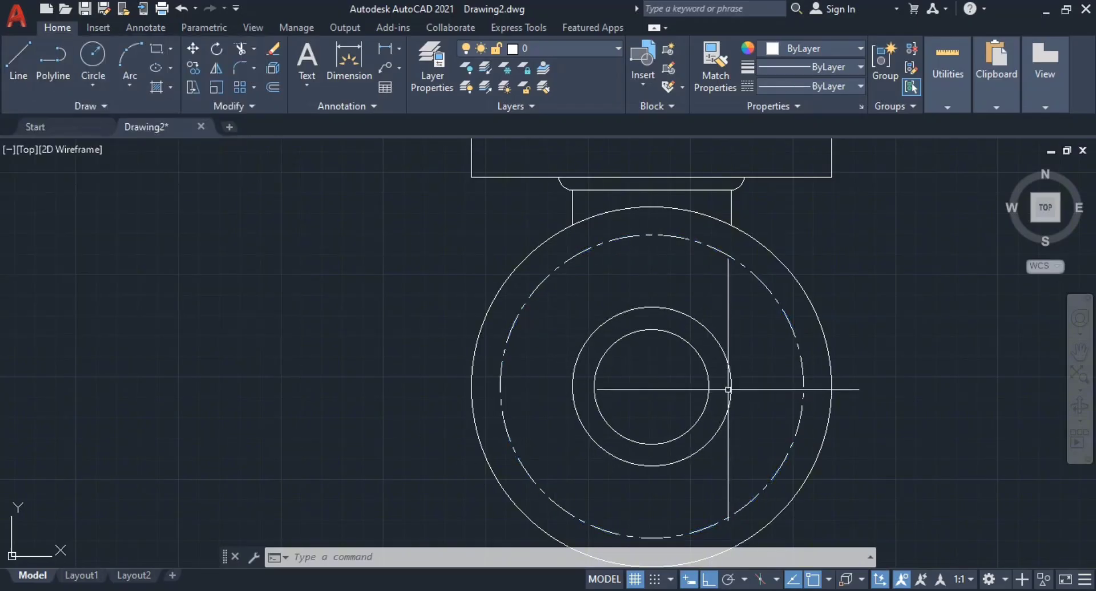
pyautogui.scroll(-2, 674, 349)
pyautogui.moveTo(674, 348); pyautogui.dragTo(570, 385, button='middle')
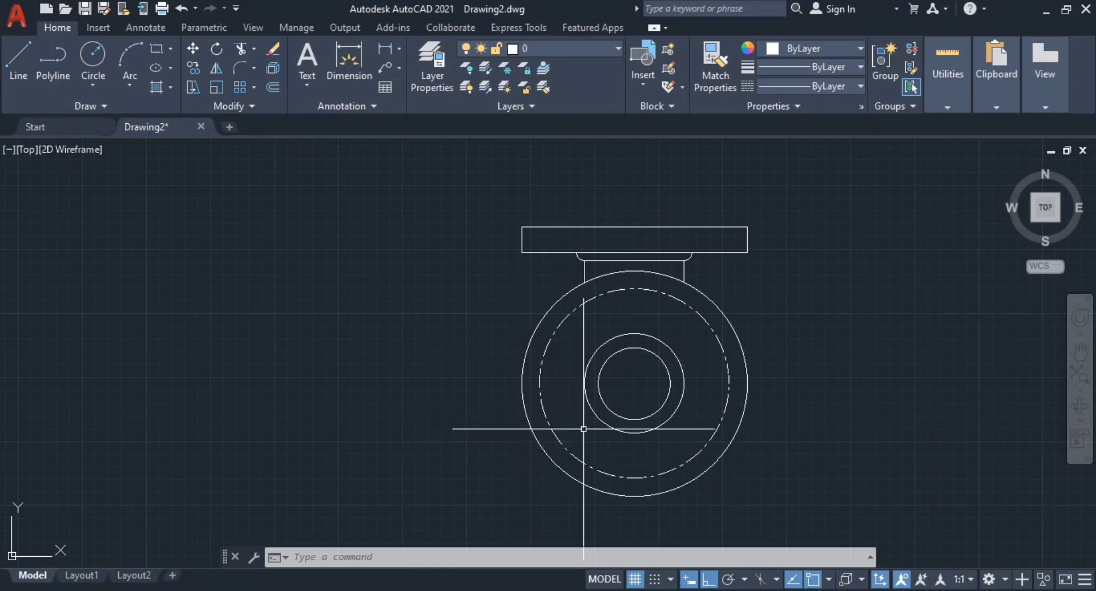
pyautogui.scroll(2, 565, 433)
pyautogui.scroll(1, 497, 270)
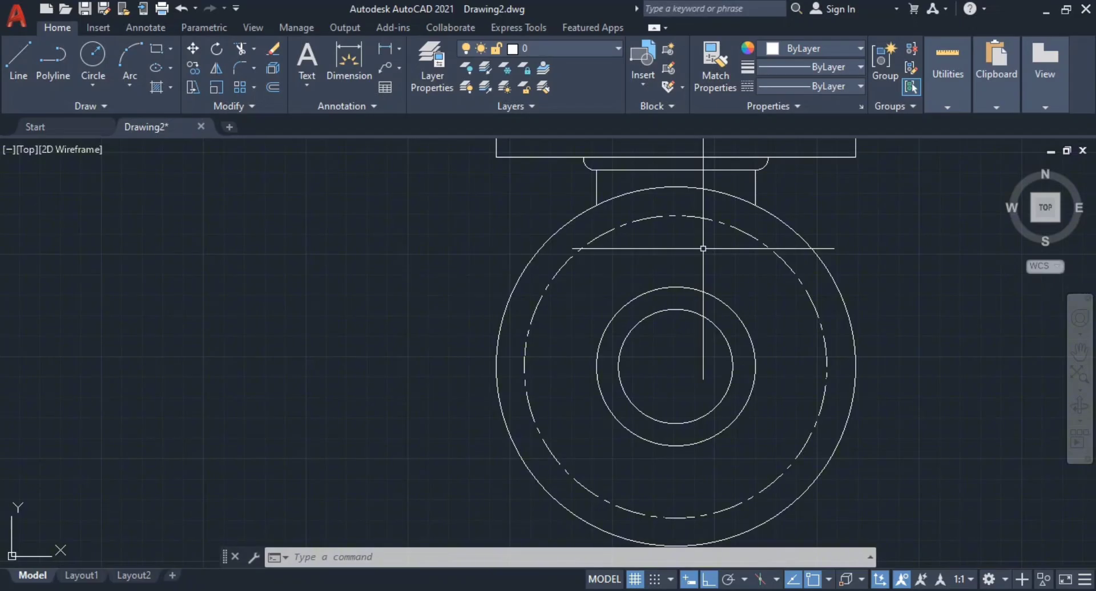
pyautogui.moveTo(694, 245)
pyautogui.mouseDown(button='middle')
pyautogui.moveTo(680, 278)
pyautogui.moveTo(758, 292)
pyautogui.moveTo(767, 305)
pyautogui.moveTo(679, 290)
pyautogui.mouseUp(button='middle')
pyautogui.scroll(-1, 739, 290)
pyautogui.scroll(1, 759, 305)
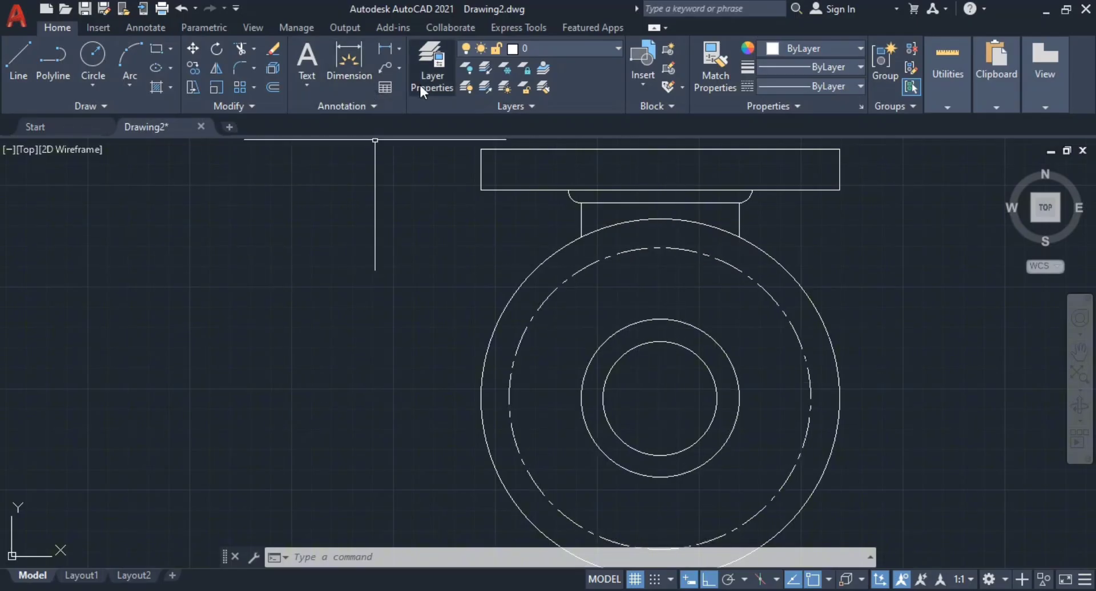
# - Create a new layer named Construction in the Layer Properties Manager
pyautogui.click(438, 77)
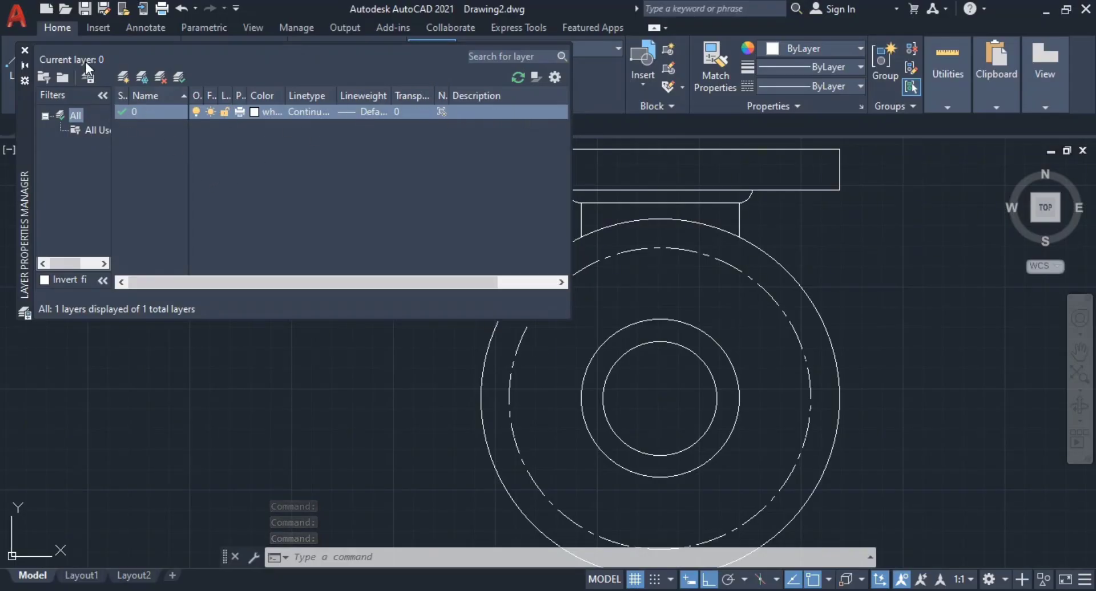
pyautogui.click(118, 73)
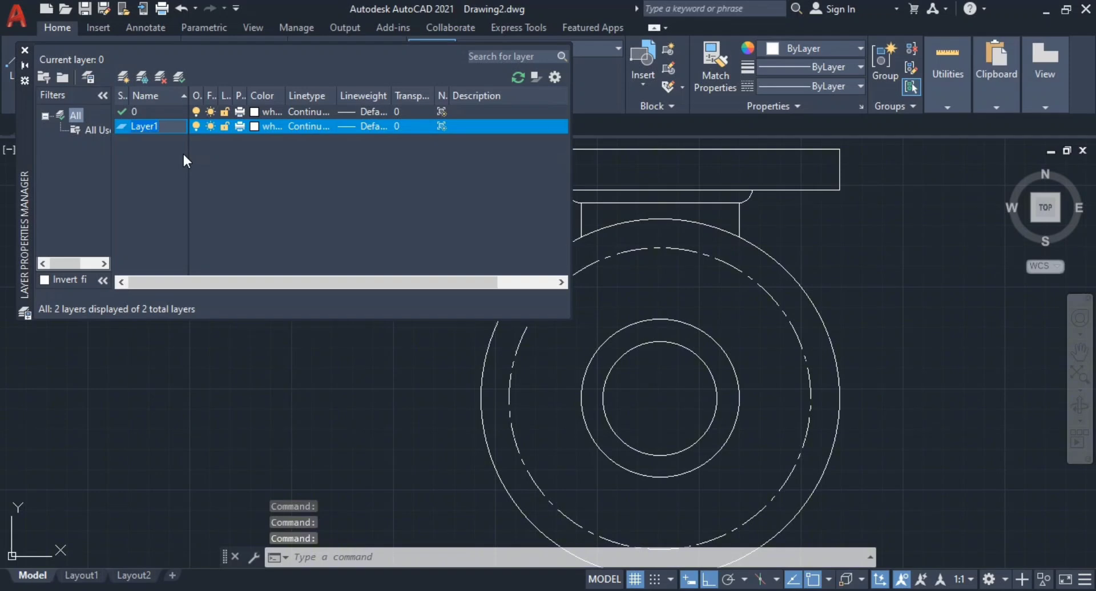
pyautogui.write('Construction')
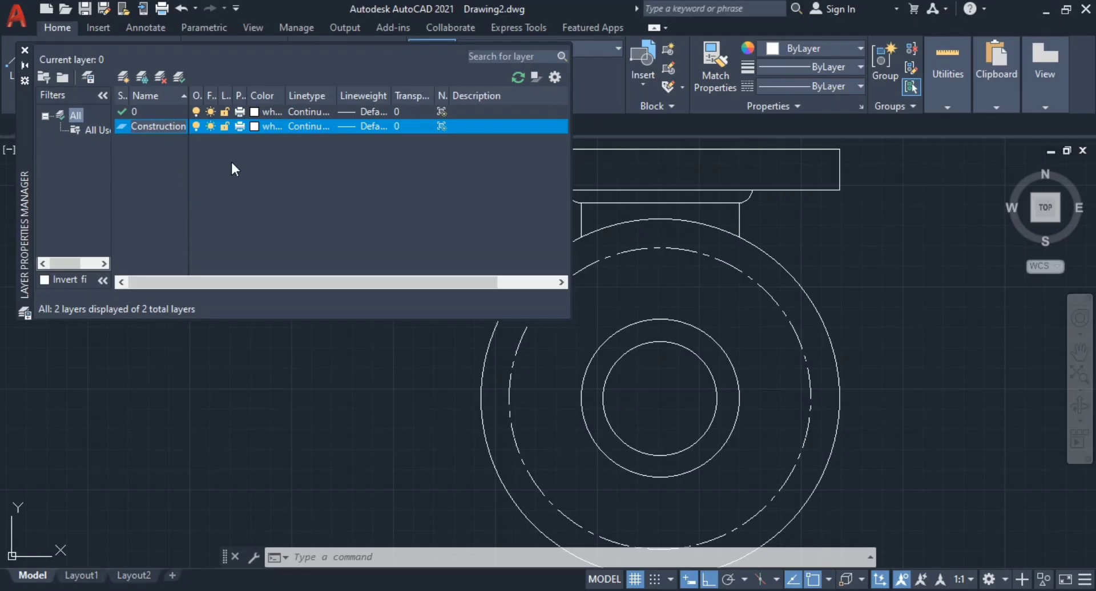
pyautogui.click(221, 187)
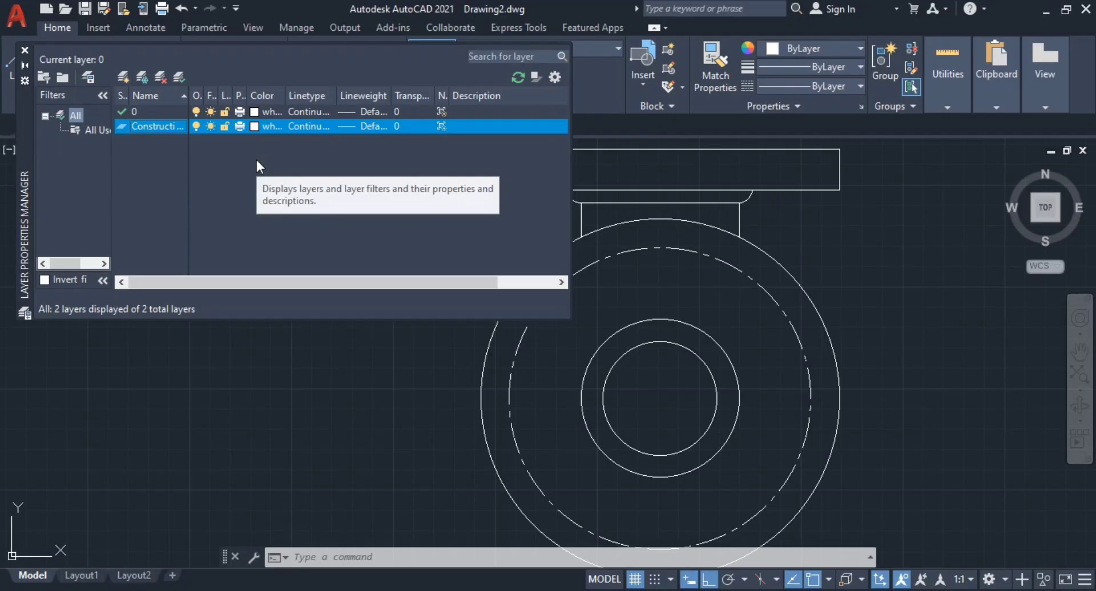
# - Give the Construction layer the red index color 10 and the CENTER linetype, and close the layer manager
pyautogui.click(255, 126)
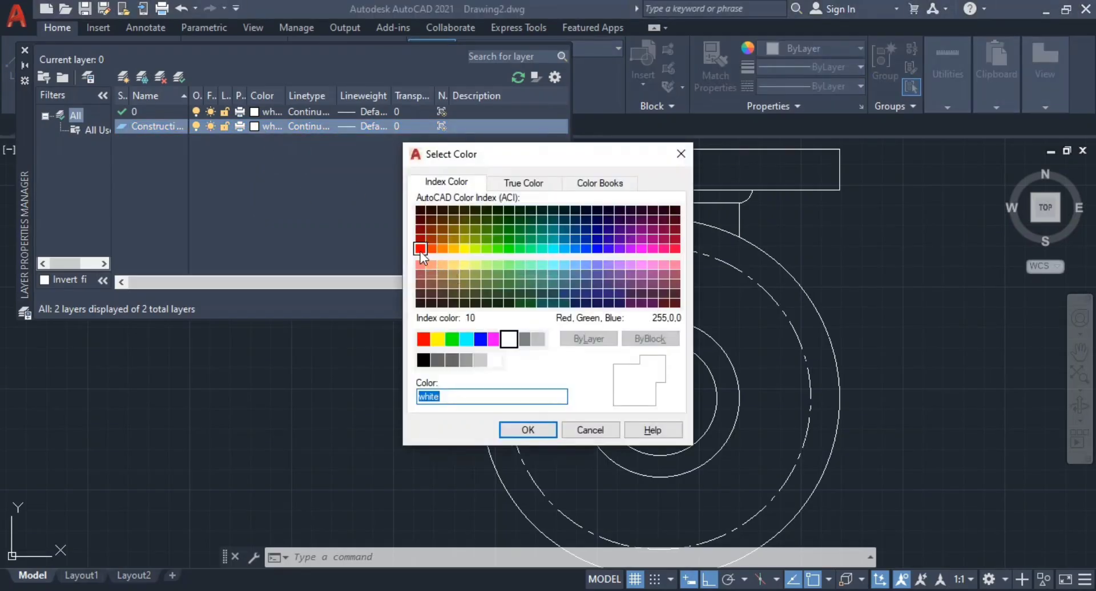
pyautogui.click(420, 249)
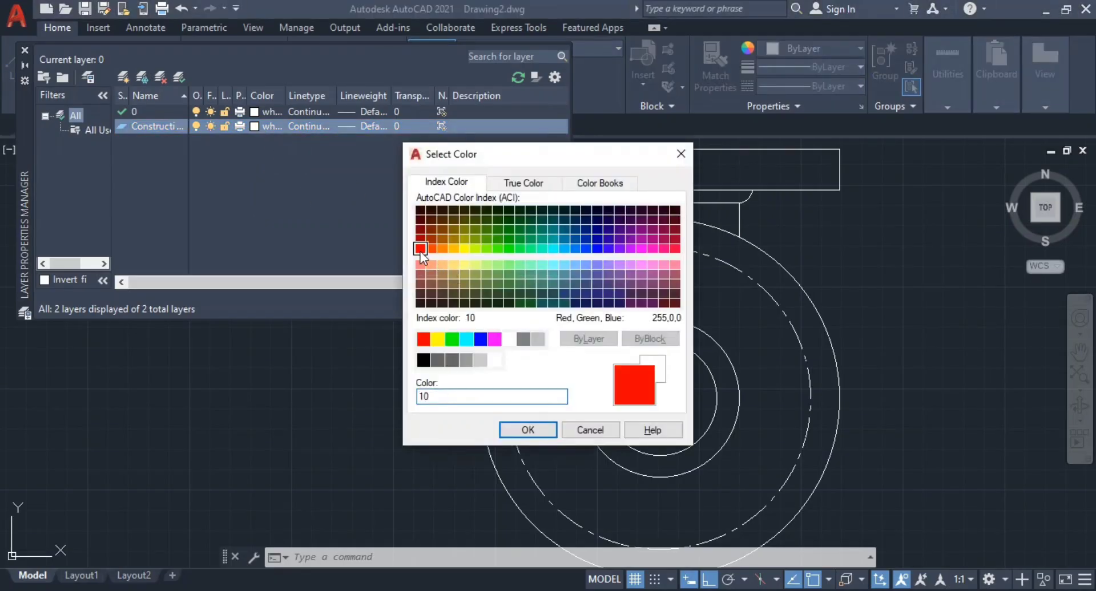
pyautogui.click(526, 430)
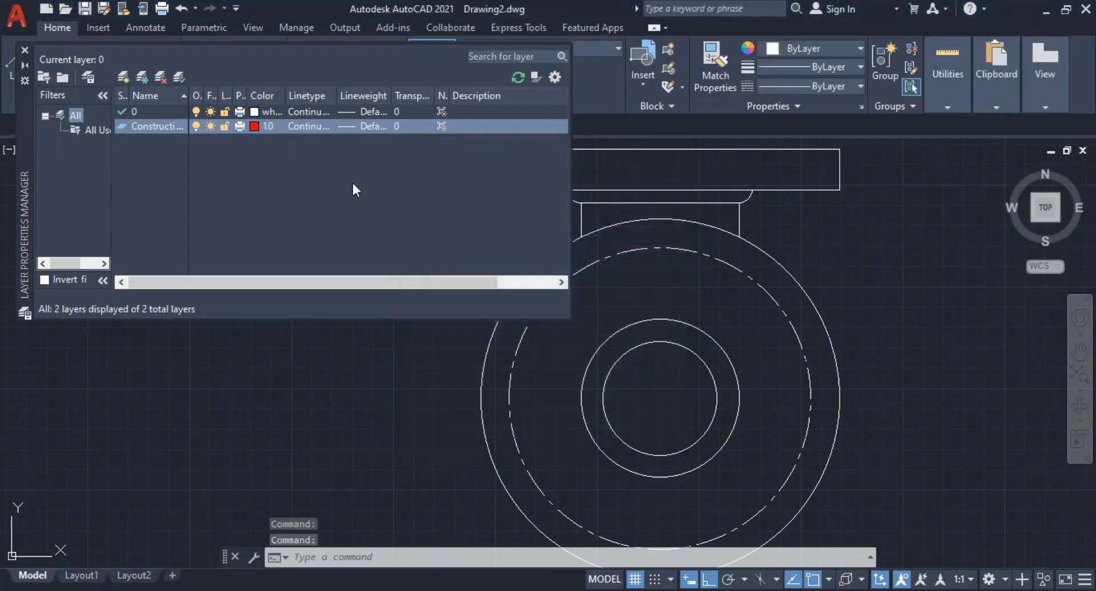
pyautogui.click(314, 128)
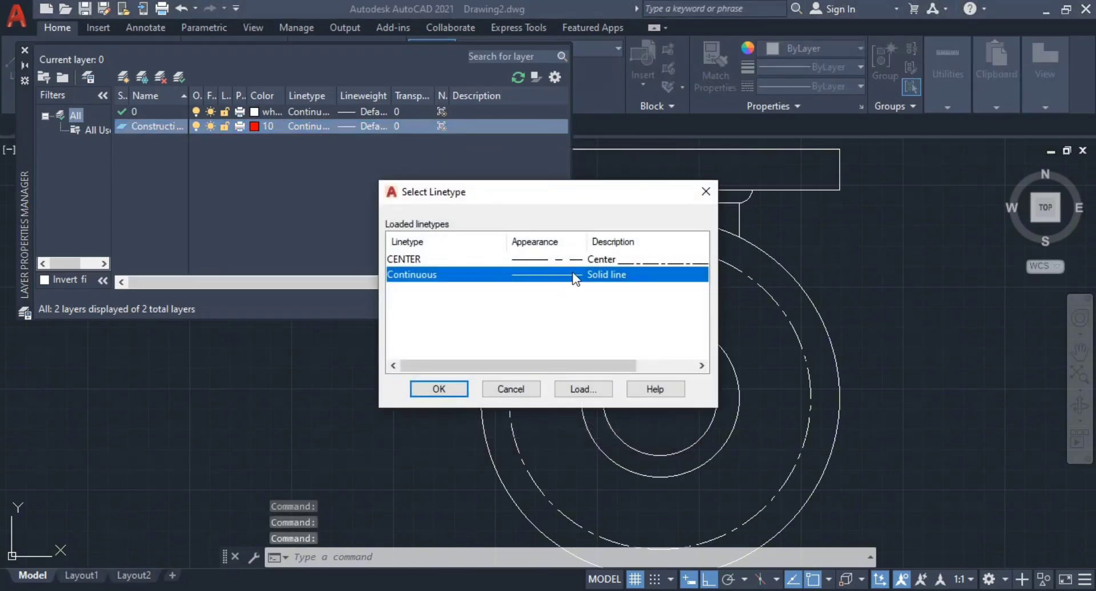
pyautogui.click(587, 261)
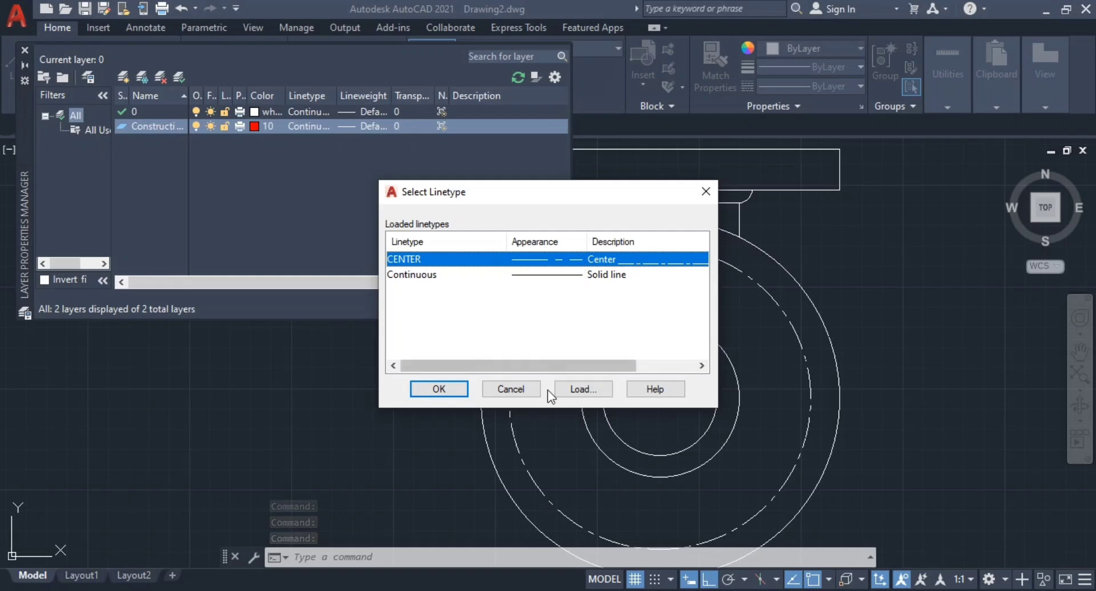
pyautogui.click(445, 388)
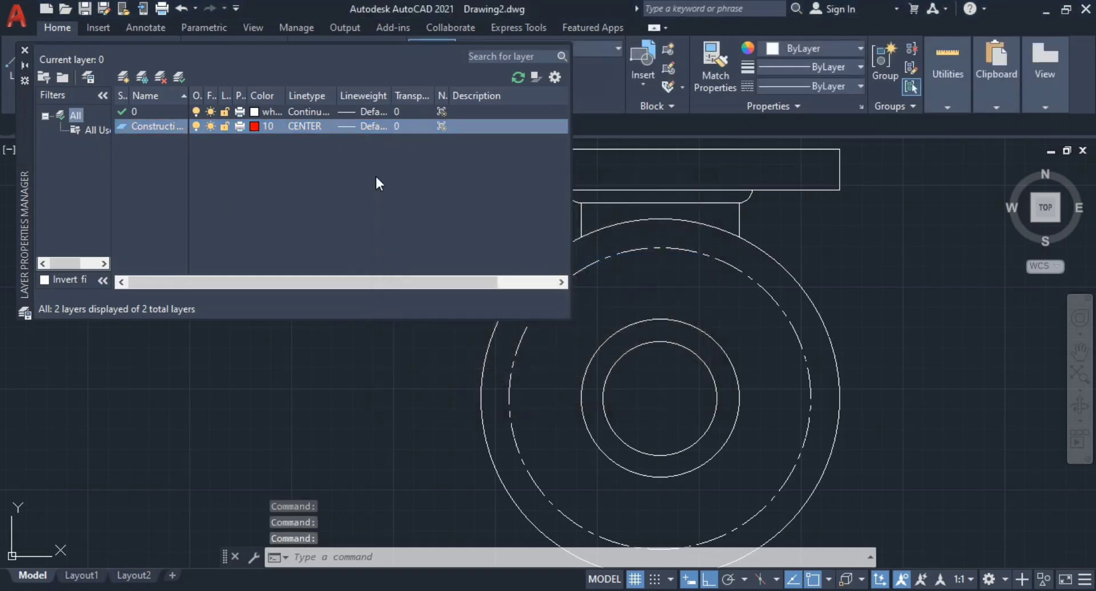
pyautogui.click(25, 49)
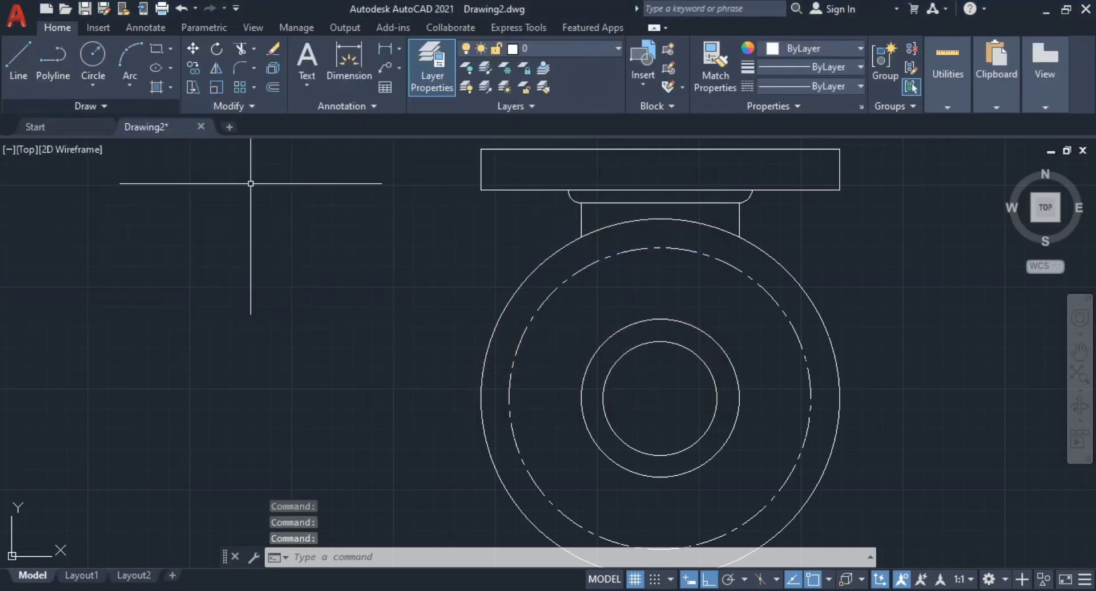
# - Erase the existing pitch circle on the round flange and make Construction the current layer
pyautogui.click(537, 393)
pyautogui.click(517, 435)
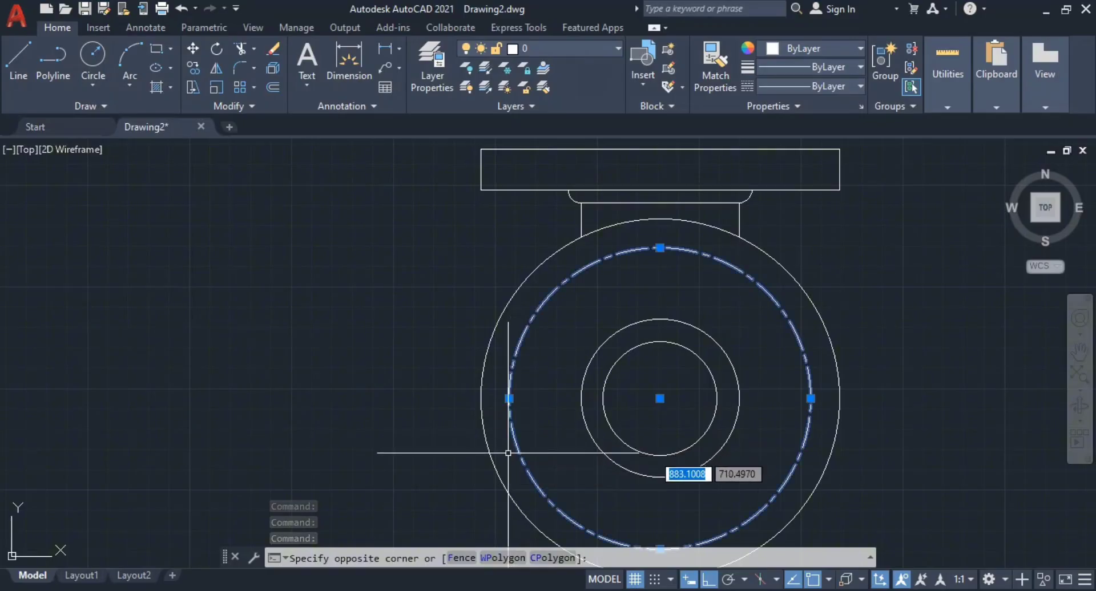
pyautogui.write('e')
pyautogui.press('Return')
pyautogui.scroll(-2, 574, 371)
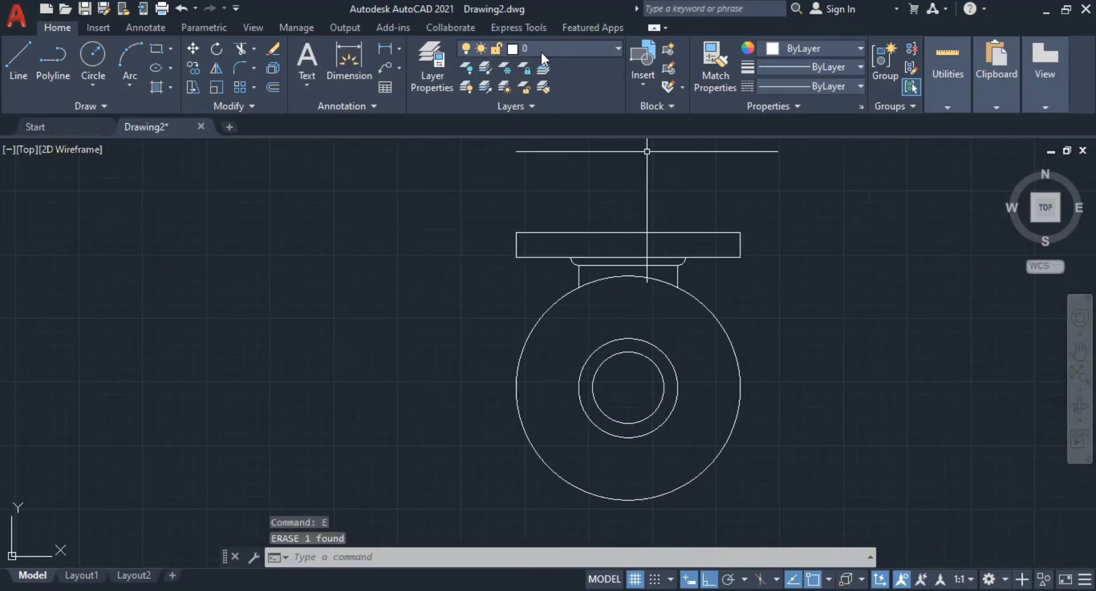
pyautogui.click(541, 53)
pyautogui.click(565, 87)
# - Try a 120 mm diameter circle centred on the round flange as the pitch circle
pyautogui.moveTo(728, 441); pyautogui.dragTo(618, 340, button='middle')
pyautogui.write('c')
pyautogui.press('Return')
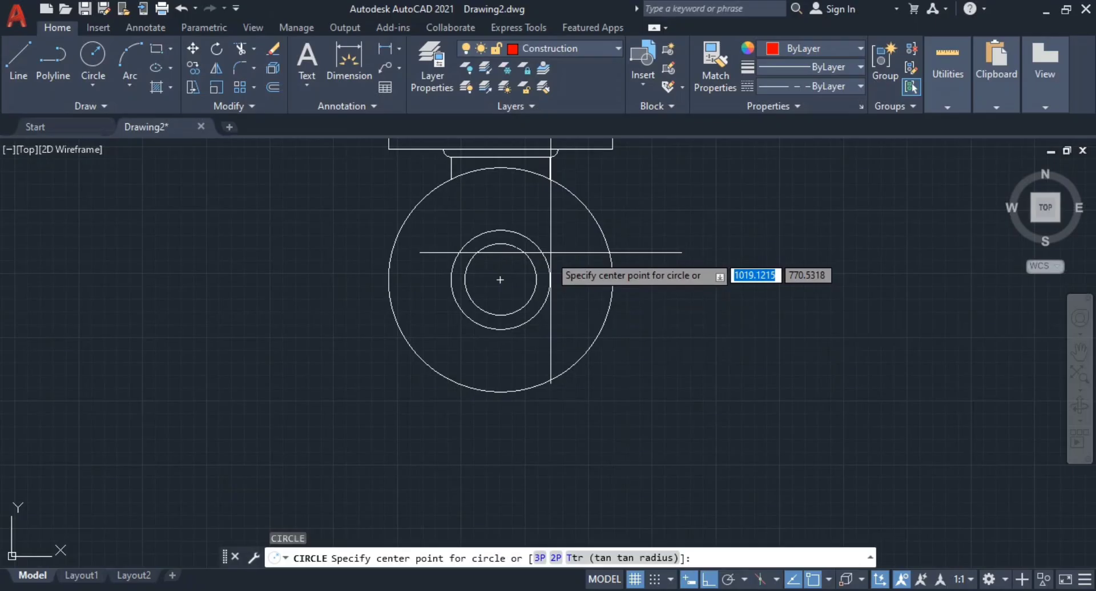
pyautogui.click(500, 279)
pyautogui.scroll(3, 576, 262)
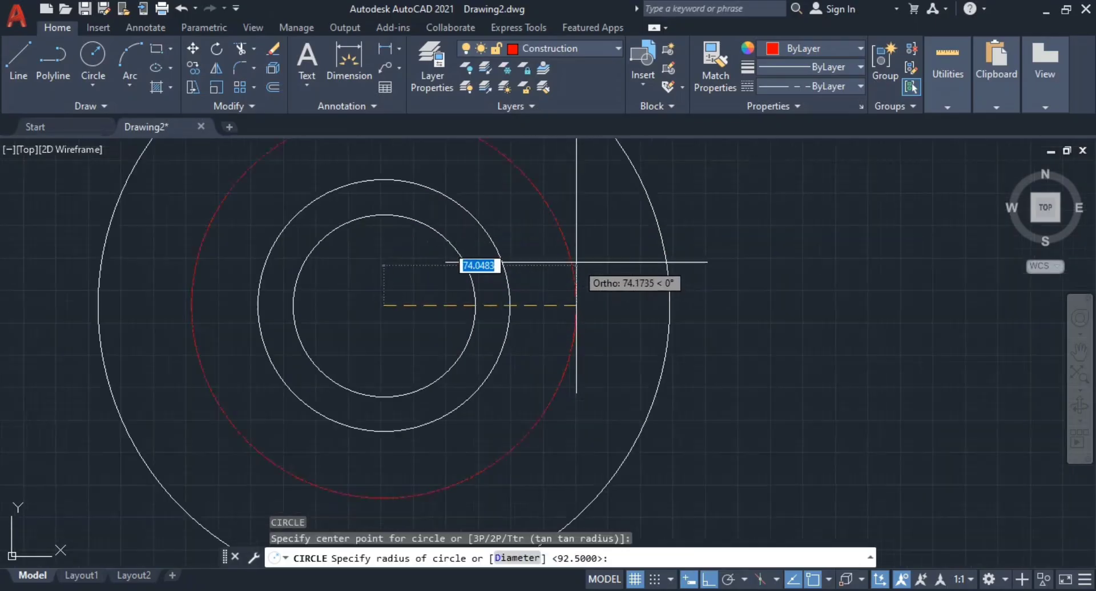
pyautogui.moveTo(576, 263); pyautogui.dragTo(735, 303, button='middle')
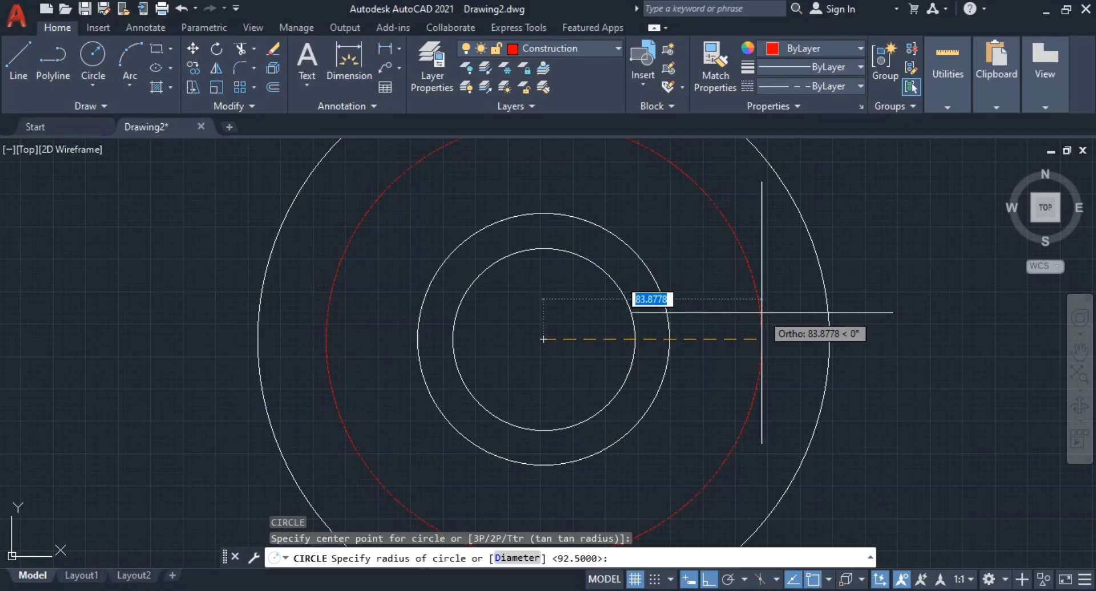
pyautogui.moveTo(758, 316); pyautogui.dragTo(758, 311, button='middle')
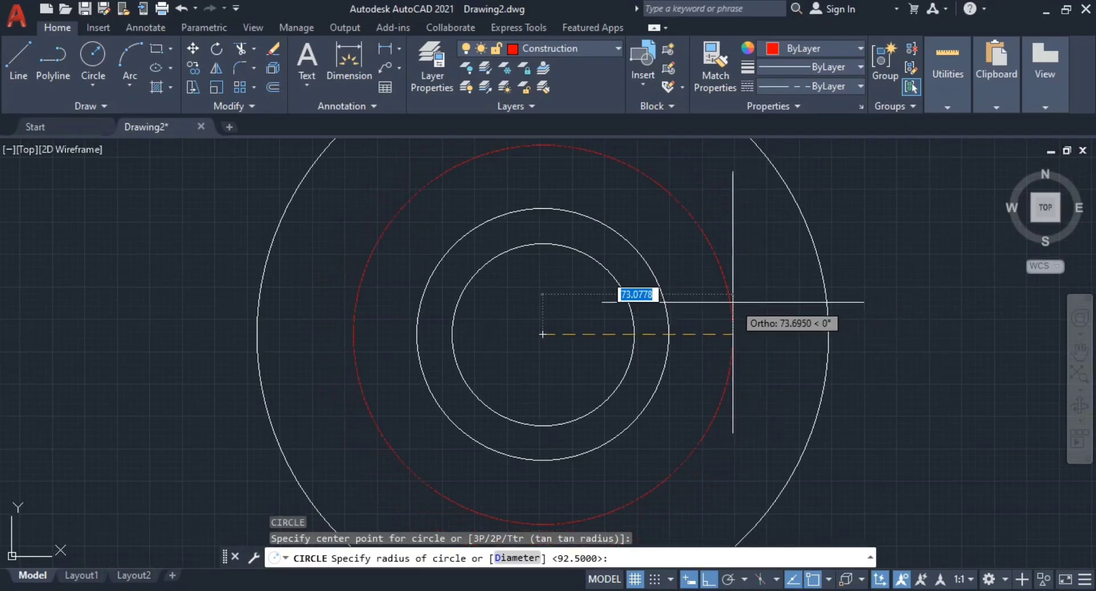
pyautogui.write('d')
pyautogui.press('Return')
pyautogui.write('120')
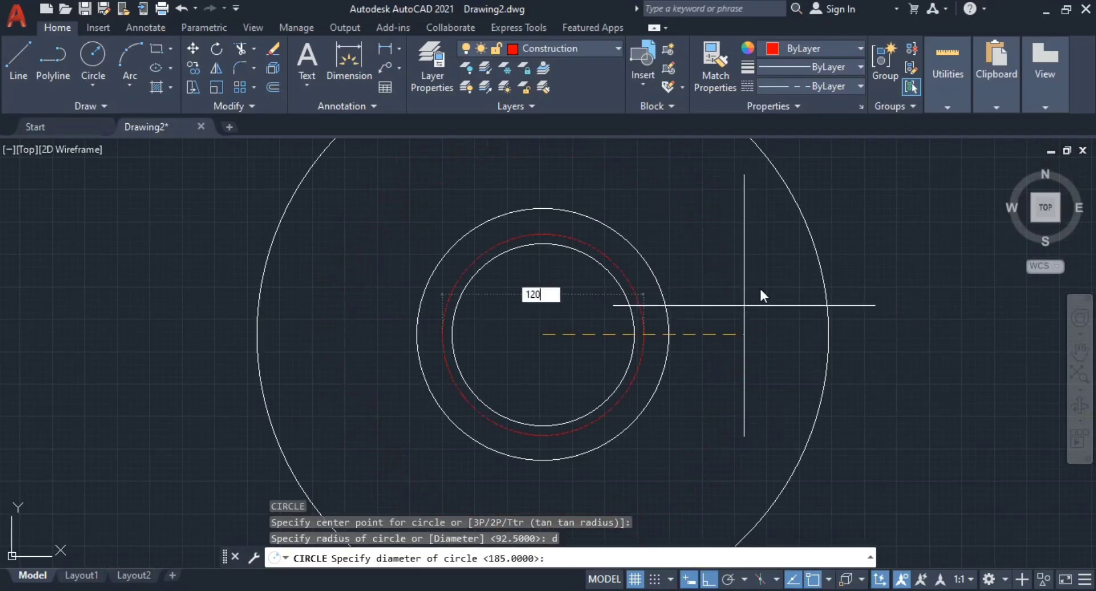
pyautogui.press('Return')
pyautogui.press('Escape')
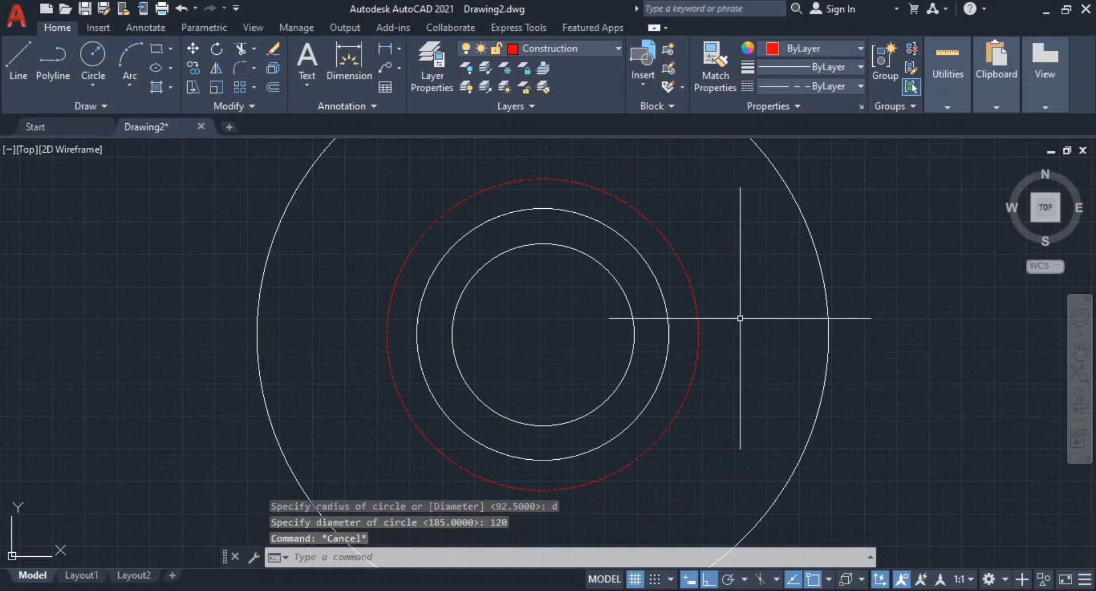
# - Erase the 120 mm circle from the round flange
pyautogui.press('Escape')
pyautogui.click(739, 303)
pyautogui.click(695, 343)
pyautogui.press('Escape')
# - Check the pitch circle diameter in the PDF workbook, return to AutoCAD, and draw a 185 mm diameter circle about the flange centre
pyautogui.hotkey('alt', 'Tab')
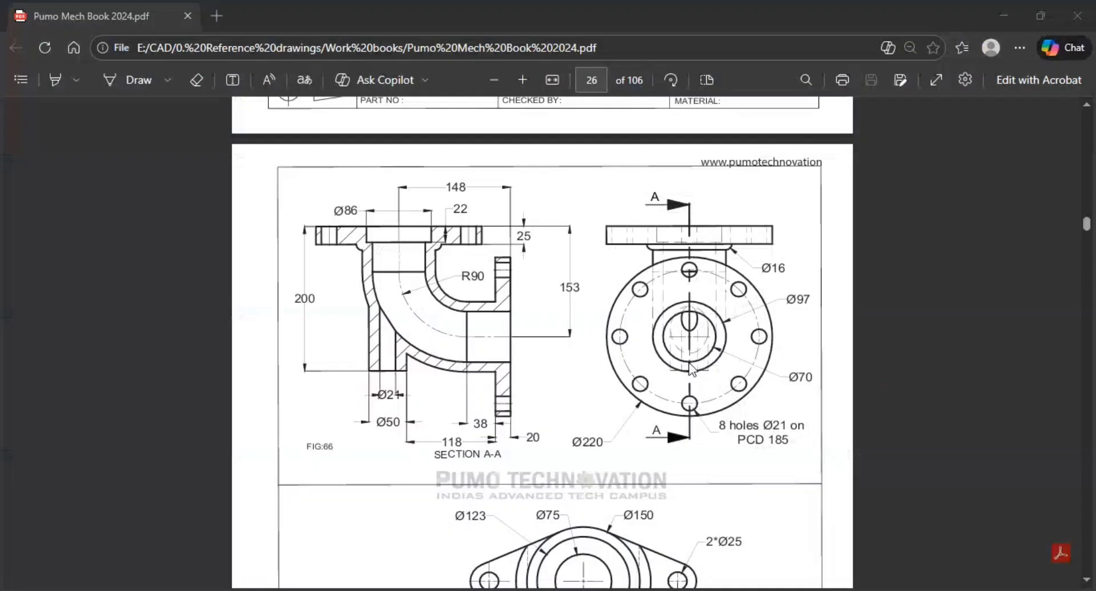
pyautogui.hotkey('alt', 'Tab')
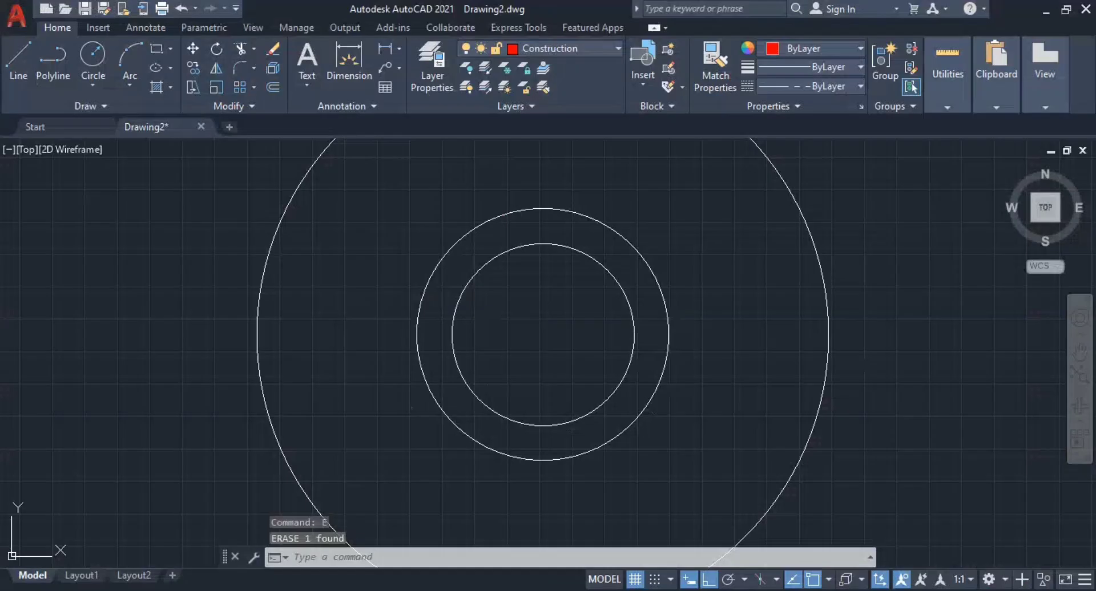
pyautogui.press('Return')
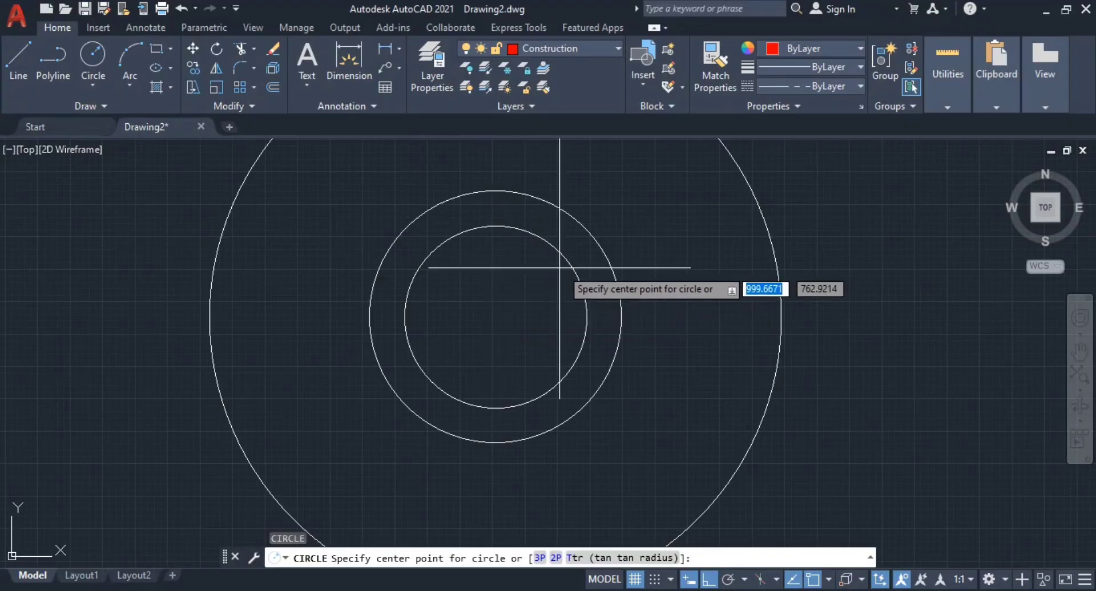
pyautogui.click(494, 316)
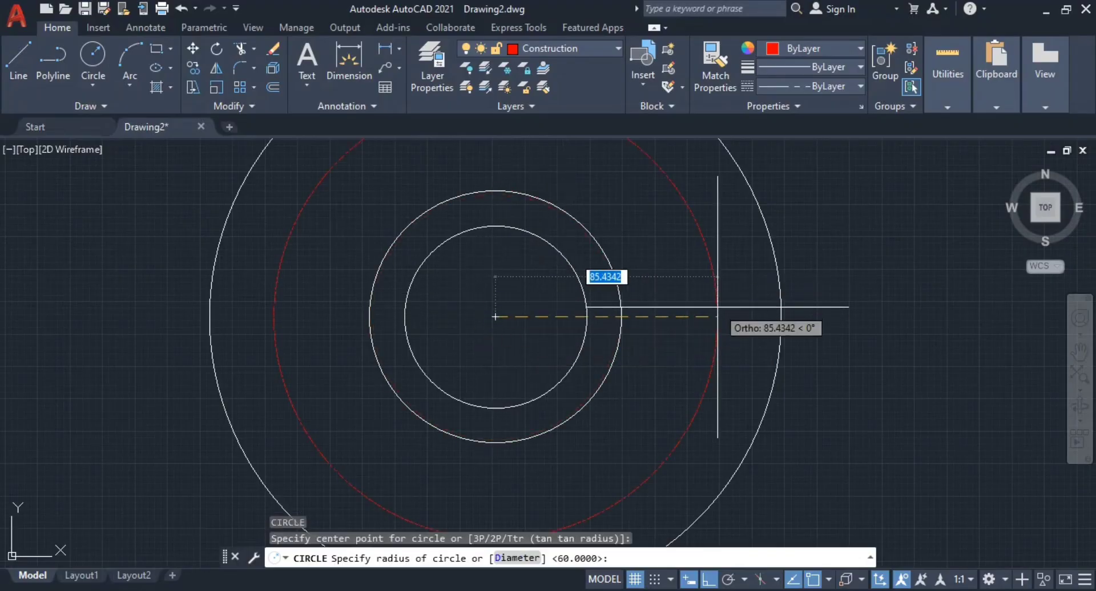
pyautogui.write('d')
pyautogui.press('Return')
pyautogui.write('1')
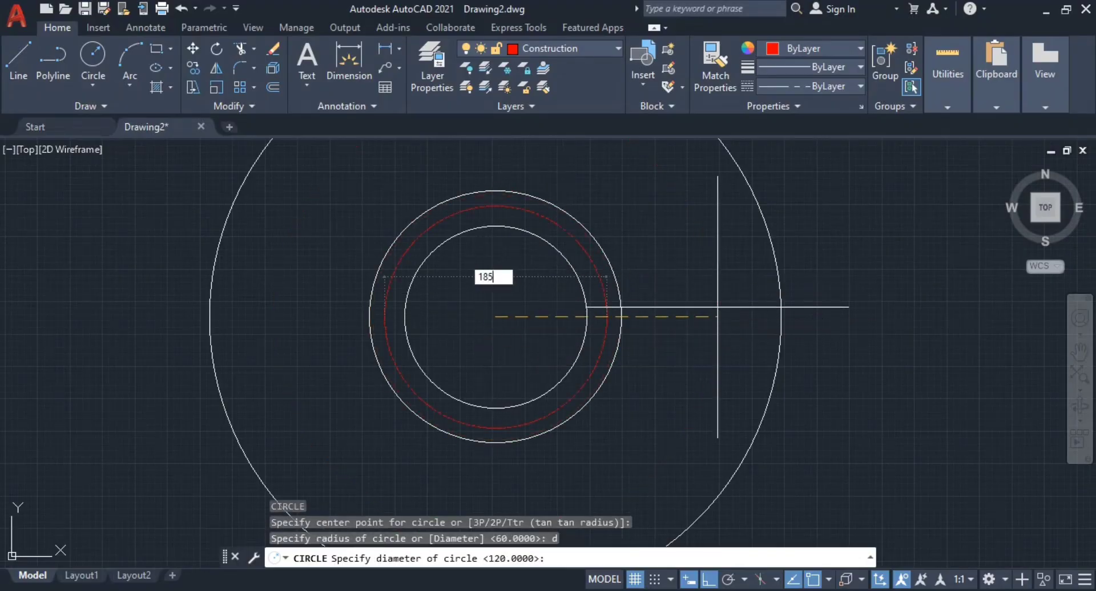
pyautogui.write('85')
pyautogui.press('Return')
pyautogui.scroll(-2, 718, 307)
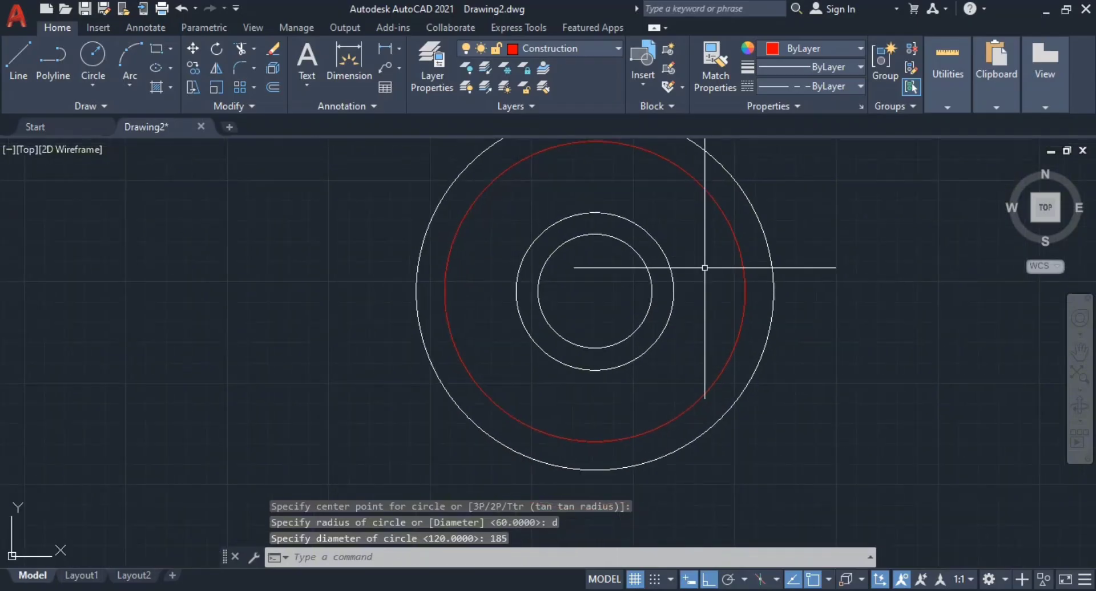
pyautogui.scroll(-2, 705, 286)
pyautogui.scroll(2, 704, 289)
pyautogui.moveTo(705, 296); pyautogui.dragTo(710, 333, button='middle')
# - Set the red pitch circle's linetype scale to 20 in its properties and deselect it
pyautogui.press('Escape')
pyautogui.click(744, 305)
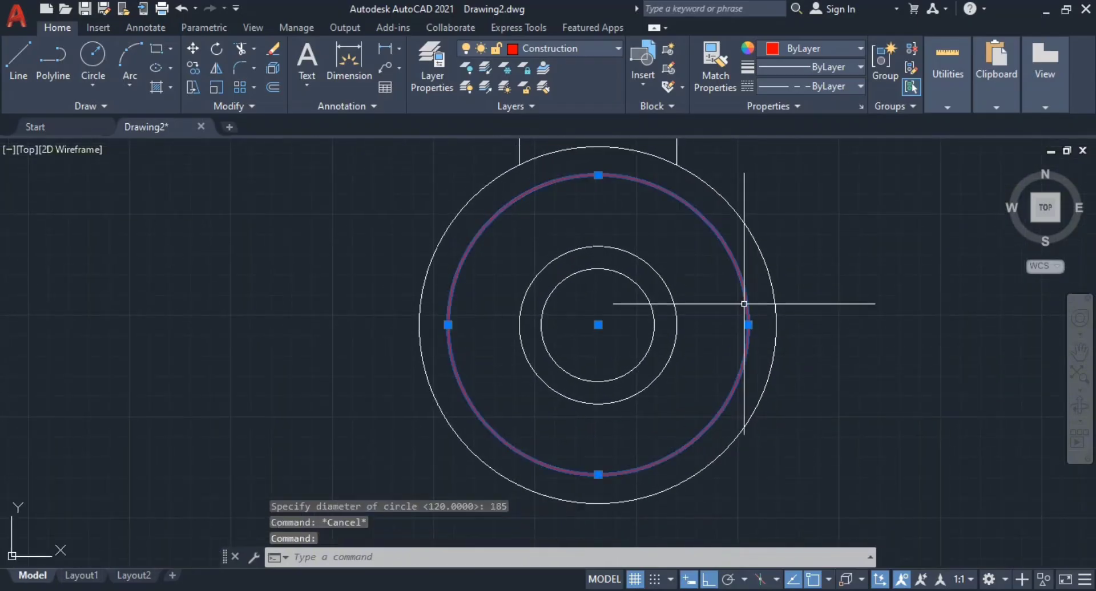
pyautogui.rightClick(744, 304)
pyautogui.click(769, 560)
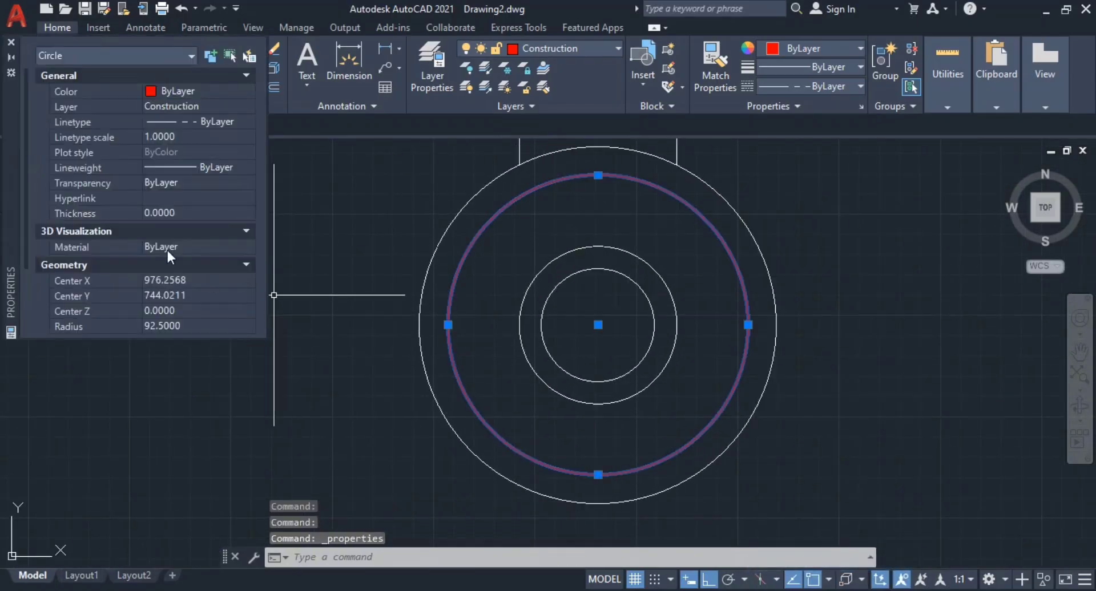
pyautogui.click(152, 137)
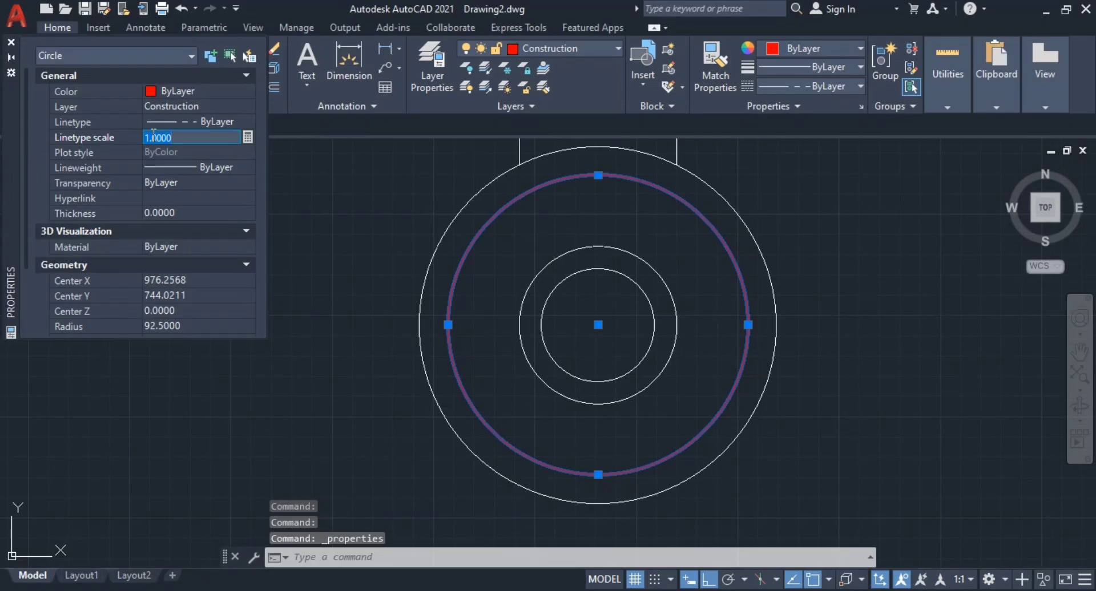
pyautogui.write('20')
pyautogui.press('Return')
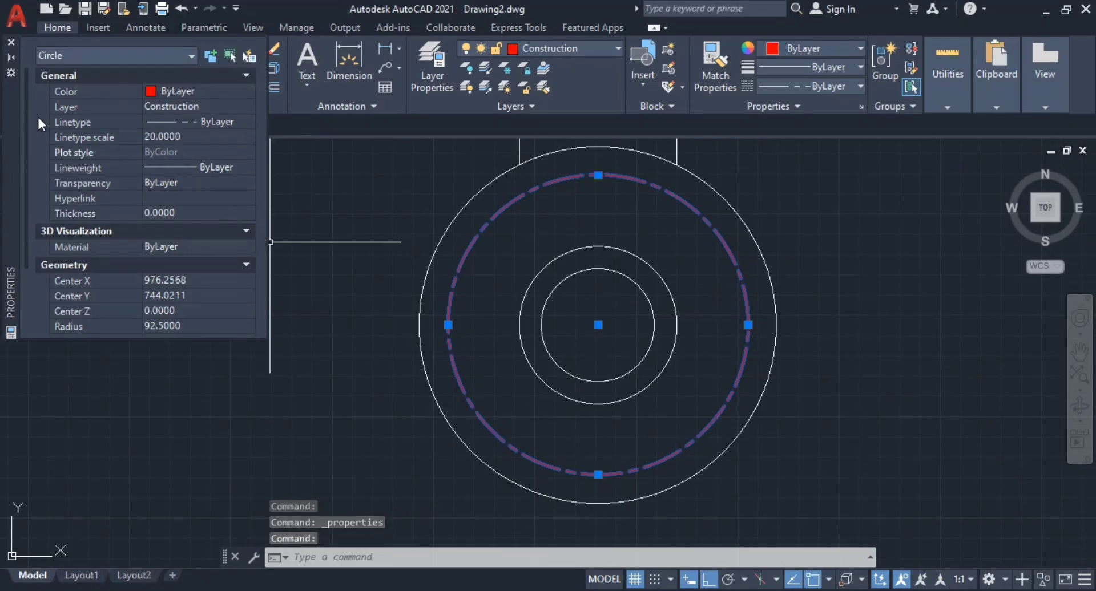
pyautogui.press('Escape')
pyautogui.press('Escape')
pyautogui.press('Escape')
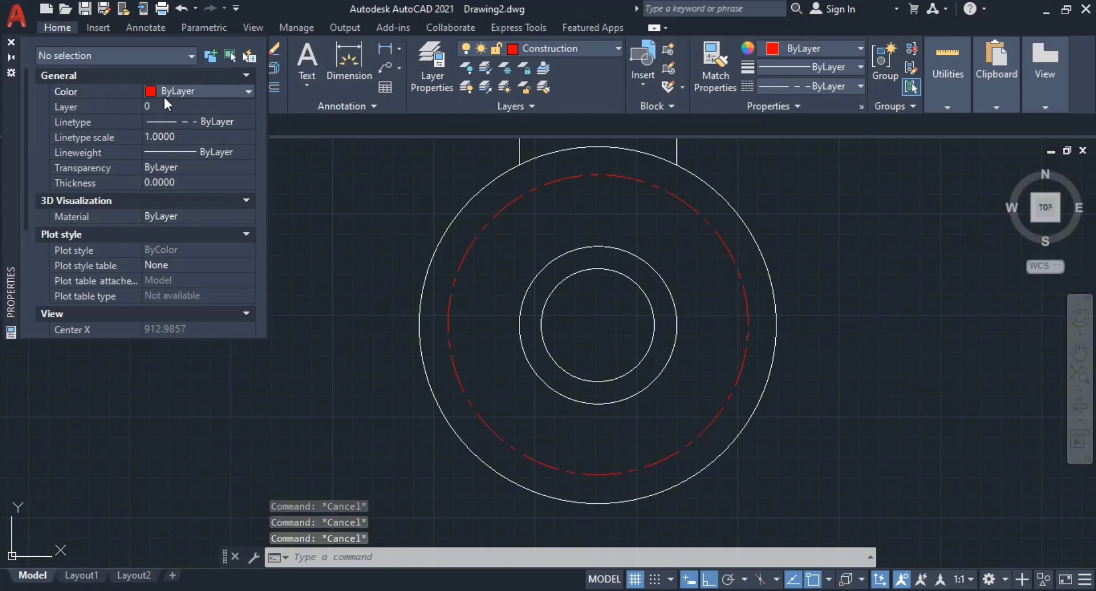
# - Set the default linetype scale for new objects to 20 with nothing selected, and close the properties
pyautogui.click(166, 137)
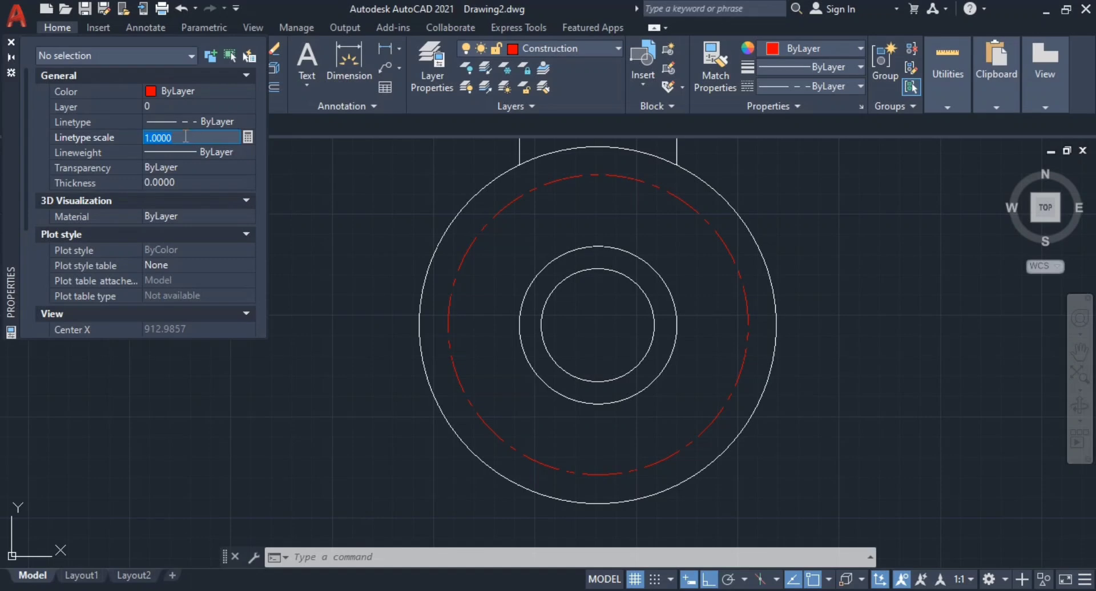
pyautogui.press('Return')
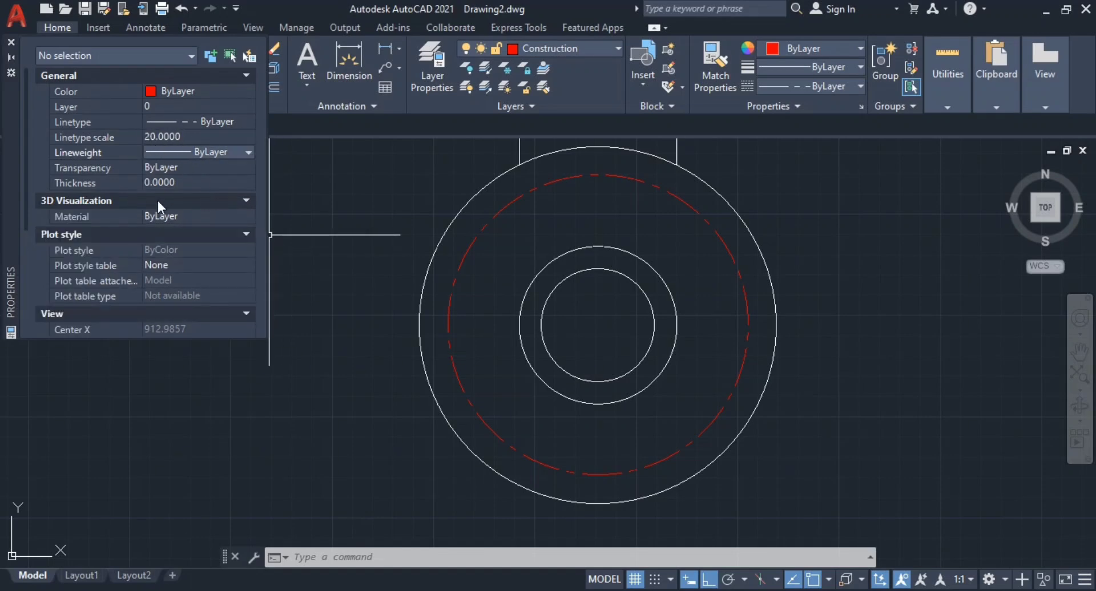
pyautogui.click(11, 42)
# - Draw a horizontal trial line in empty space beside the flange to test the default linetype scale, and delete it
pyautogui.moveTo(703, 402)
pyautogui.mouseDown(button='middle')
pyautogui.moveTo(521, 383)
pyautogui.moveTo(336, 401)
pyautogui.mouseUp(button='middle')
pyautogui.write('l')
pyautogui.press('Return')
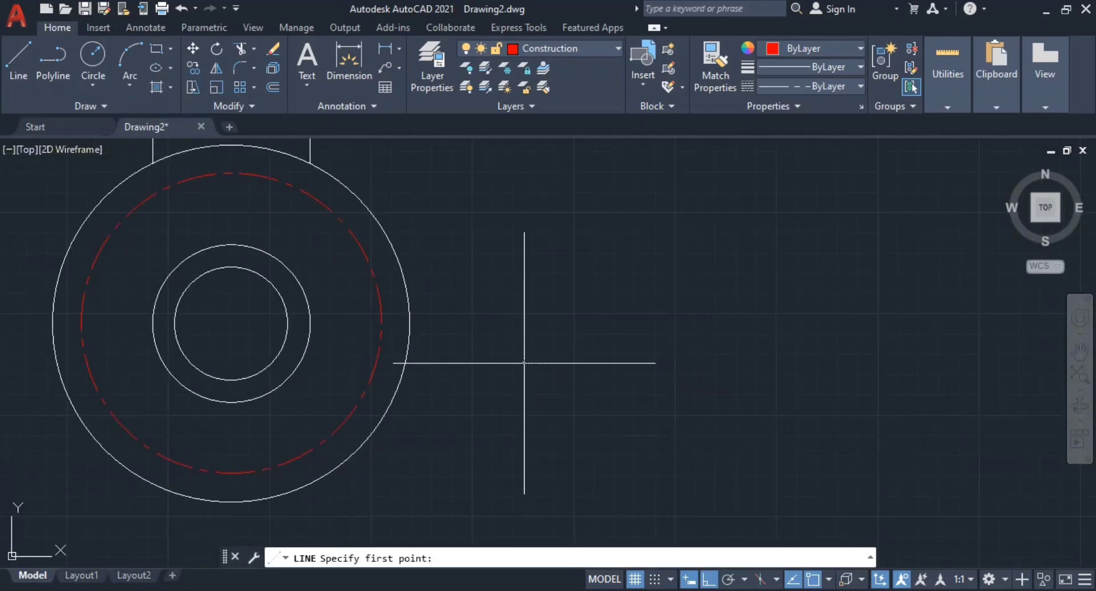
pyautogui.click(523, 363)
pyautogui.click(860, 363)
pyautogui.press('Return')
pyautogui.scroll(2, 662, 365)
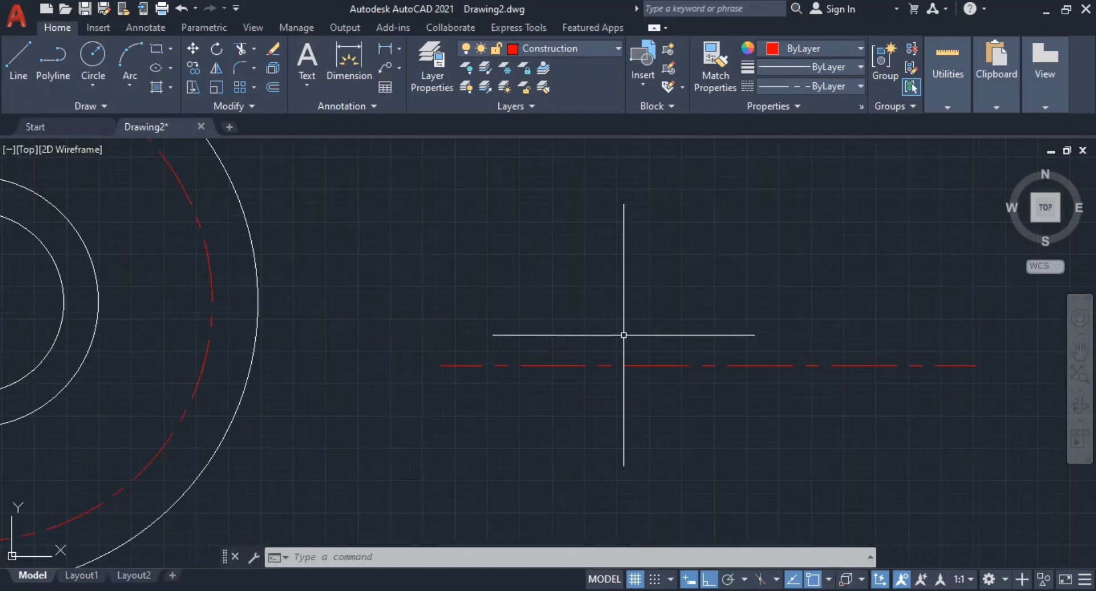
pyautogui.click(666, 479)
pyautogui.click(582, 311)
pyautogui.press('Delete')
pyautogui.scroll(-3, 531, 379)
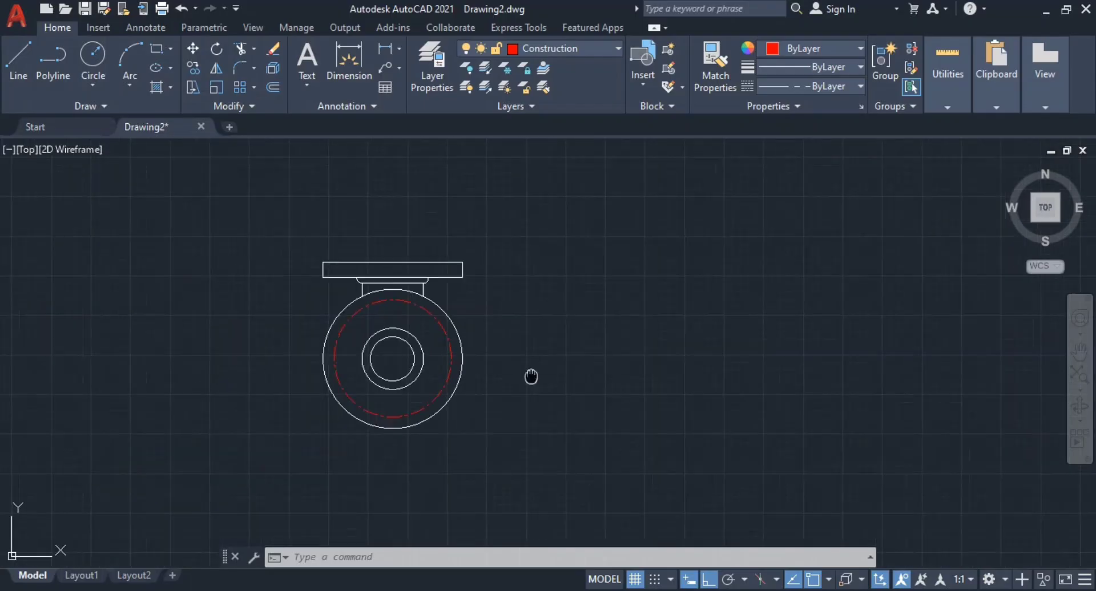
# - Make layer 0 the current layer
pyautogui.moveTo(530, 377); pyautogui.dragTo(805, 433, button='middle')
pyautogui.scroll(2, 649, 384)
pyautogui.moveTo(671, 386); pyautogui.dragTo(561, 278, button='middle')
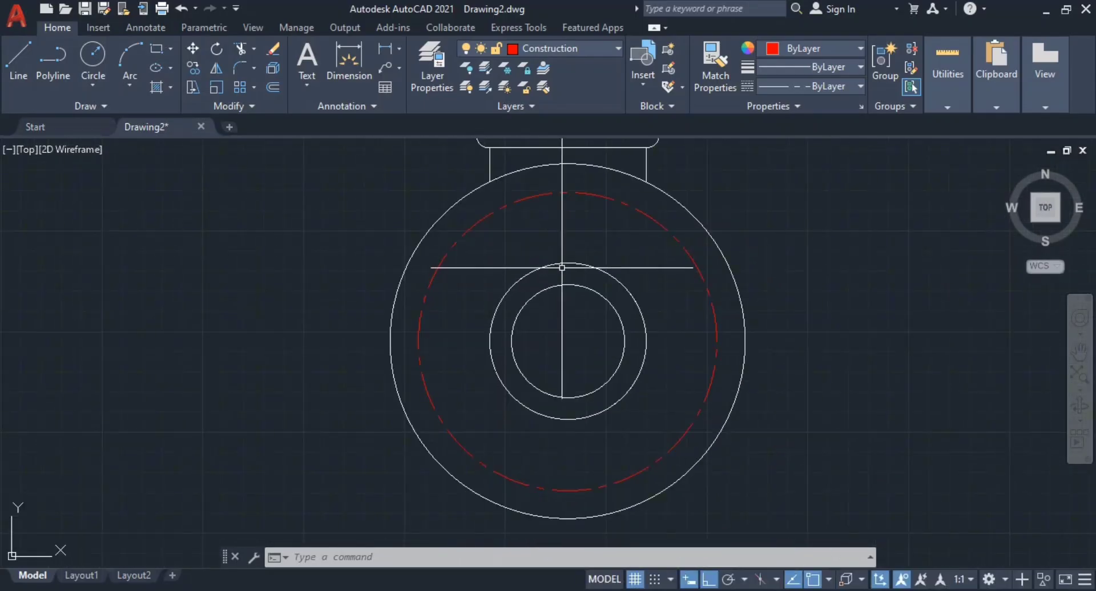
pyautogui.moveTo(624, 317)
pyautogui.mouseDown(button='middle')
pyautogui.moveTo(593, 303)
pyautogui.moveTo(575, 261)
pyautogui.mouseUp(button='middle')
pyautogui.click(532, 46)
pyautogui.click(568, 59)
pyautogui.moveTo(546, 308); pyautogui.dragTo(544, 309, button='middle')
# - Check the bolt-hole callout in the PDF workbook, and draw a vertical helper line in AutoCAD from the flange centre down past the outer circle
pyautogui.hotkey('alt', 'Tab')
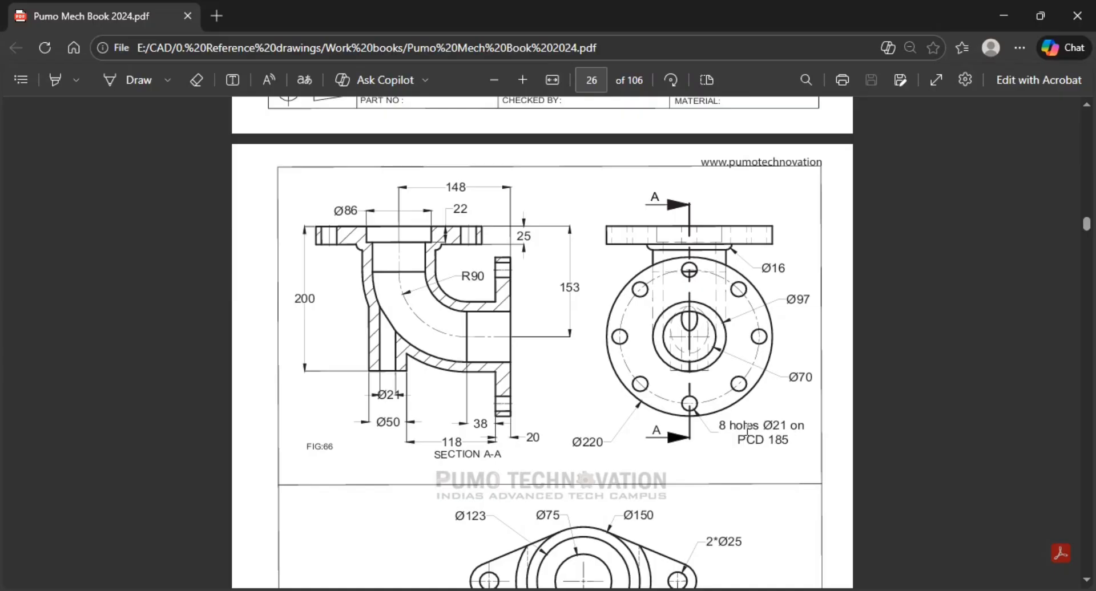
pyautogui.hotkey('alt', 'Tab')
pyautogui.scroll(2, 608, 427)
pyautogui.moveTo(608, 408); pyautogui.dragTo(645, 281, button='middle')
pyautogui.moveTo(546, 405); pyautogui.dragTo(549, 427, button='middle')
pyautogui.write('L')
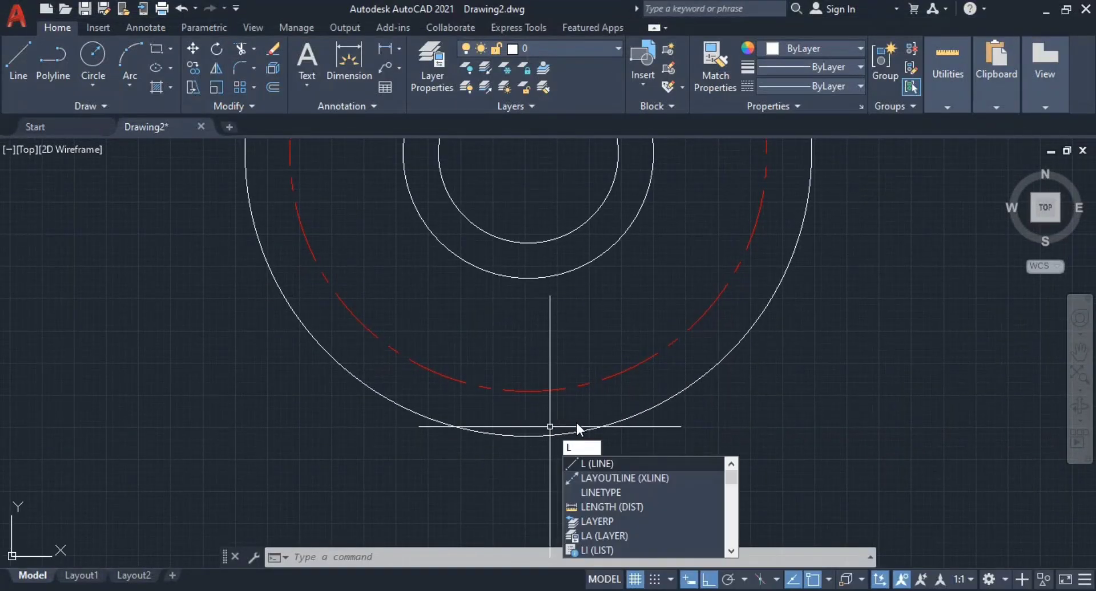
pyautogui.press('Return')
pyautogui.scroll(-2, 570, 231)
pyautogui.moveTo(569, 234); pyautogui.dragTo(559, 256, button='middle')
pyautogui.click(539, 203)
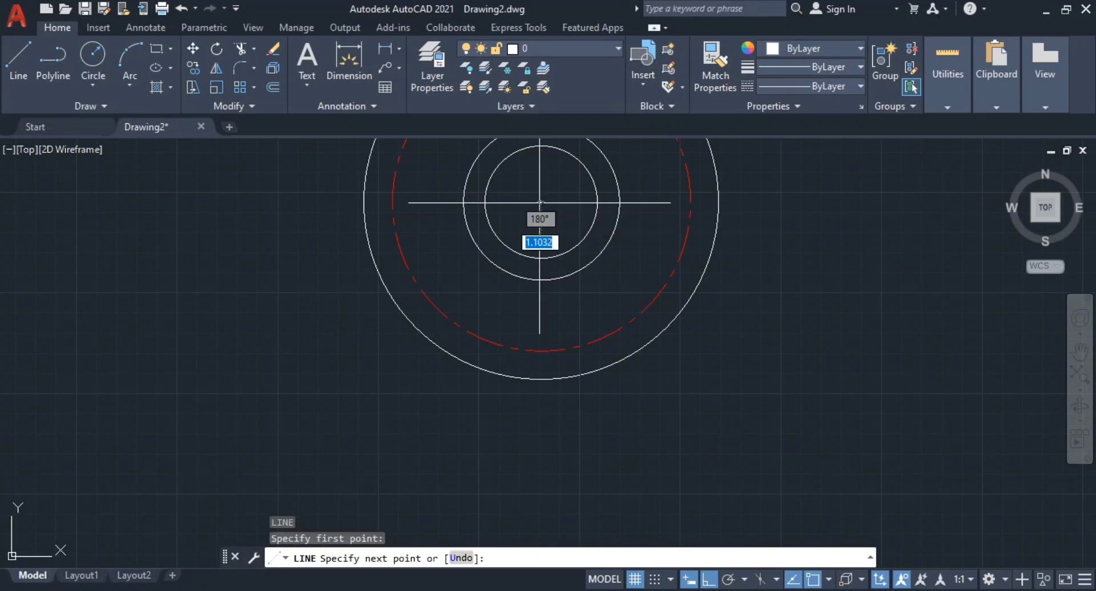
pyautogui.click(539, 450)
pyautogui.press('Escape')
# - Draw a circle of diameter 21 centred where the vertical helper line crosses the red pitch circle
pyautogui.scroll(2, 538, 350)
pyautogui.moveTo(532, 366); pyautogui.dragTo(528, 382, button='middle')
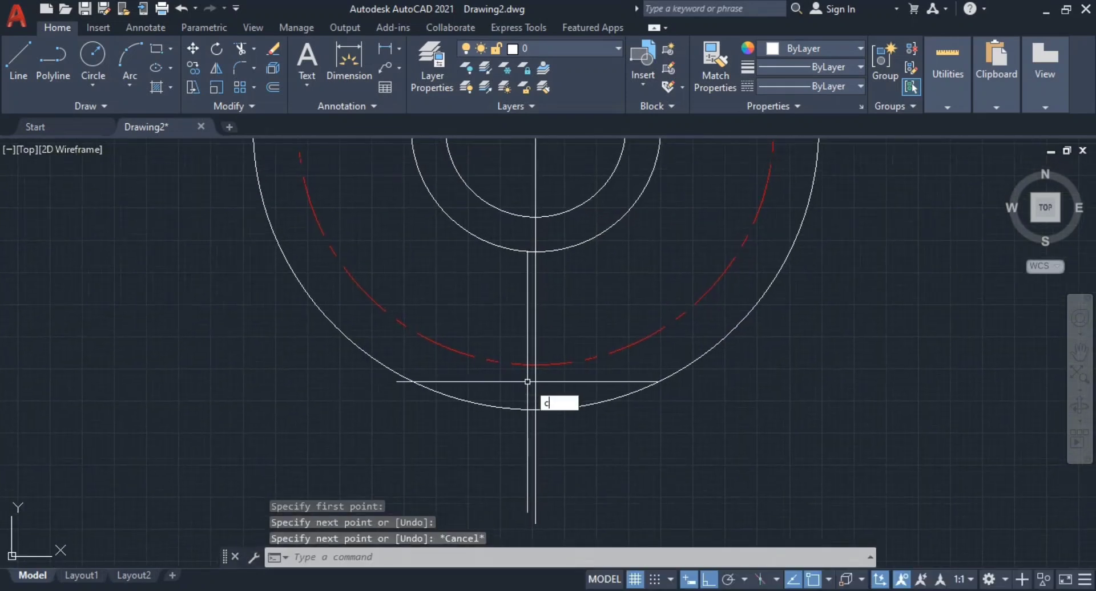
pyautogui.write('c')
pyautogui.press('Return')
pyautogui.click(535, 364)
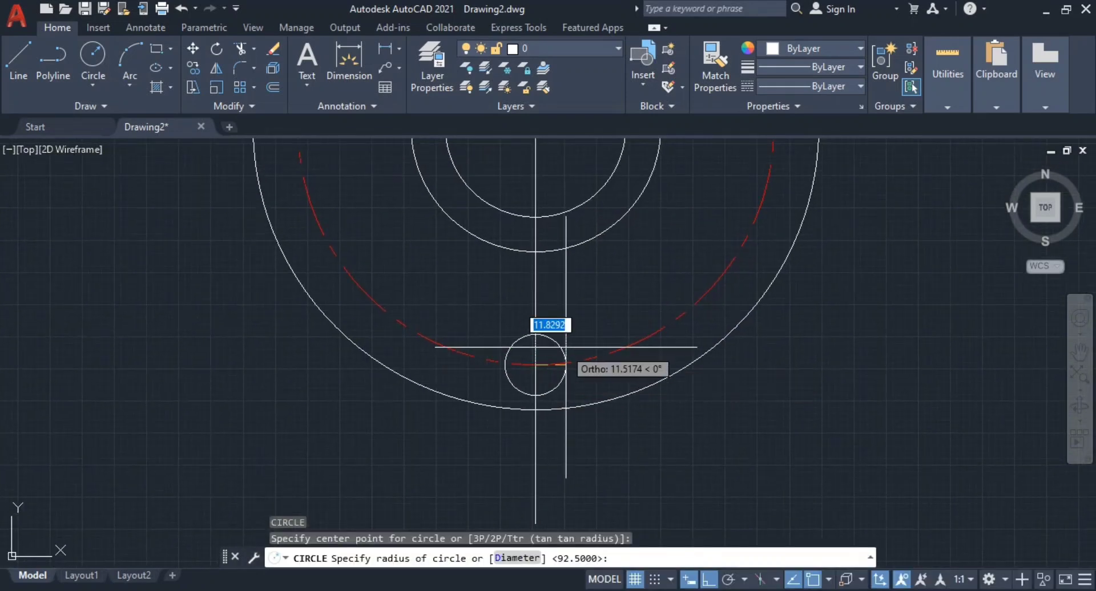
pyautogui.write('d')
pyautogui.press('Return')
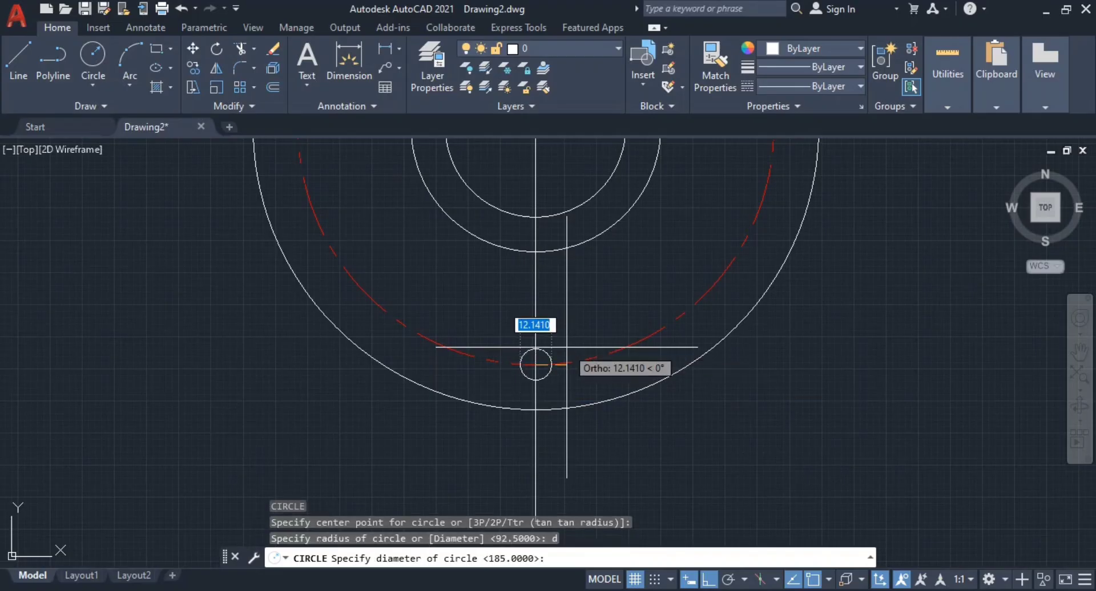
pyautogui.write('21')
pyautogui.press('Return')
pyautogui.press('Escape')
pyautogui.press('Escape')
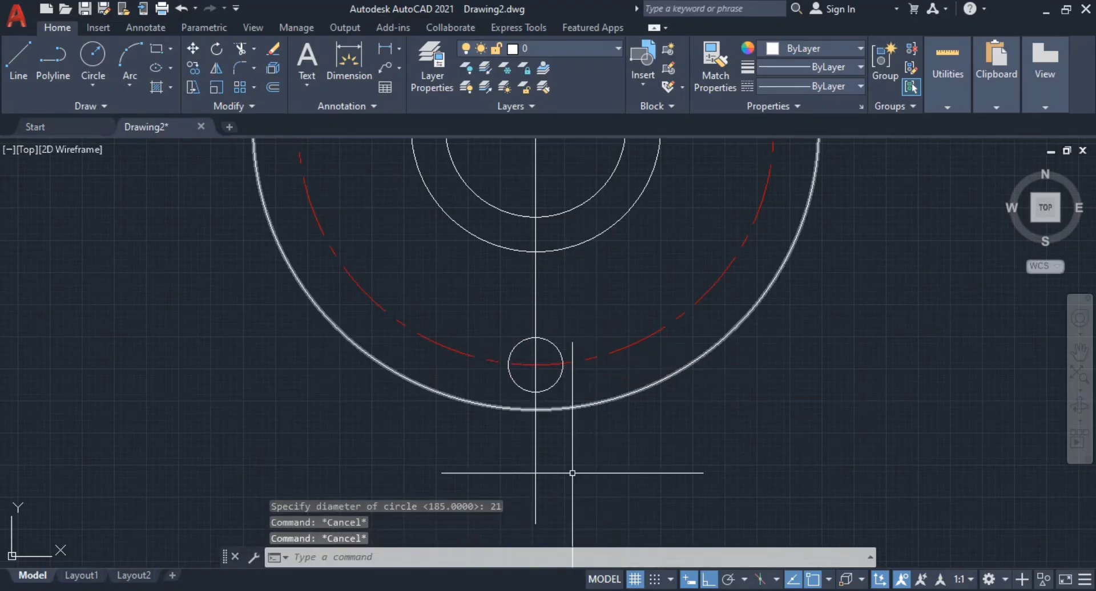
# - Erase the vertical helper line running down from the flange centre
pyautogui.click(571, 488)
pyautogui.click(494, 452)
pyautogui.write('e')
pyautogui.press('Return')
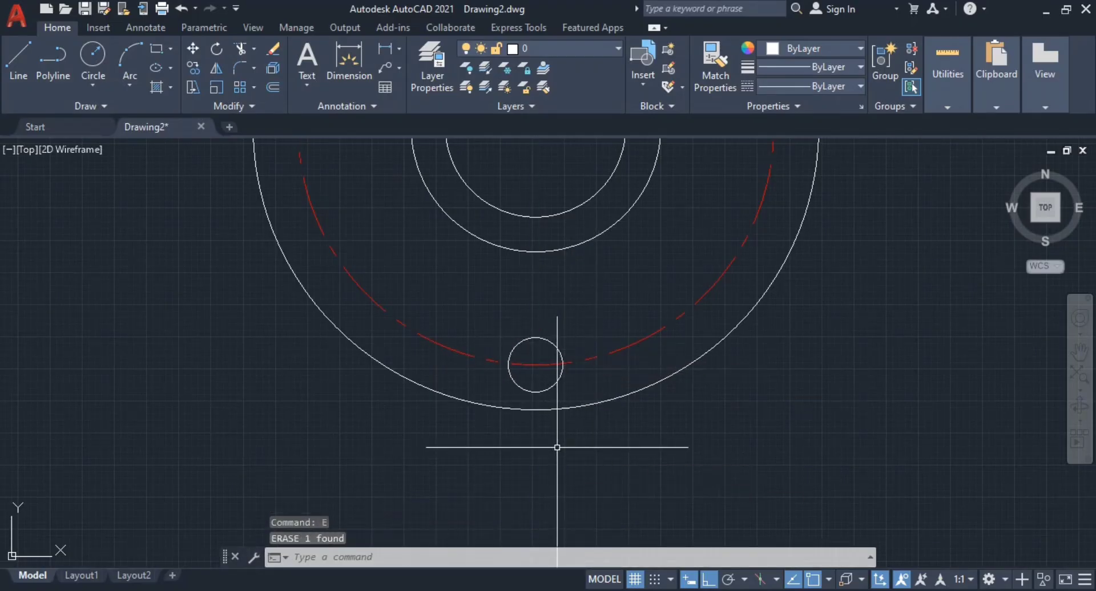
# - Start an array of the small bolt hole at the flange's lower edge and choose the polar type
pyautogui.scroll(-3, 557, 447)
pyautogui.scroll(1, 627, 289)
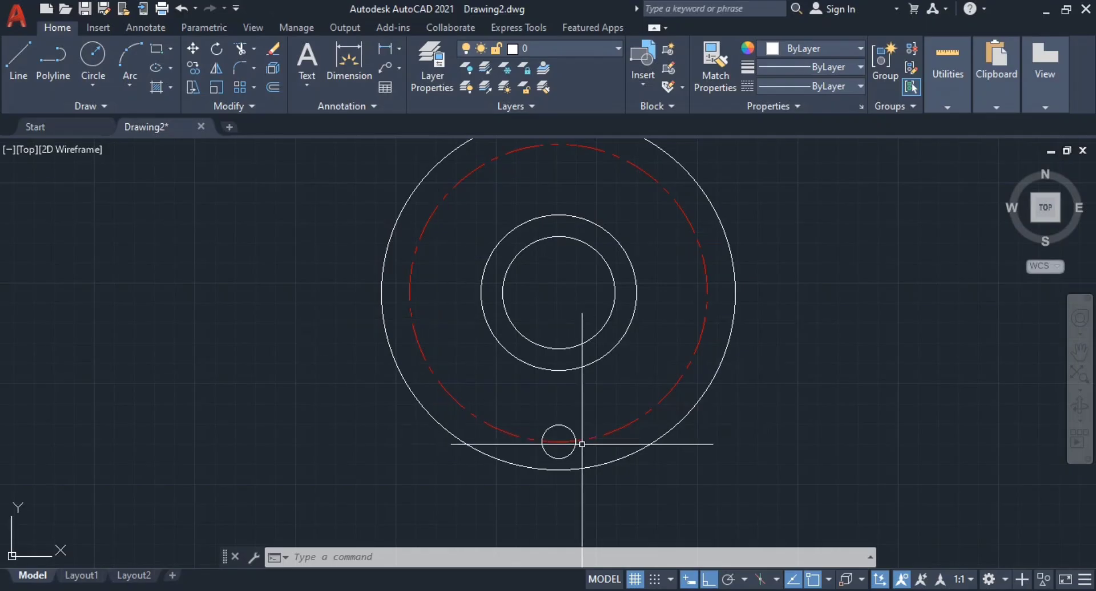
pyautogui.moveTo(569, 443)
pyautogui.mouseDown(button='middle')
pyautogui.moveTo(577, 481)
pyautogui.moveTo(583, 461)
pyautogui.mouseUp(button='middle')
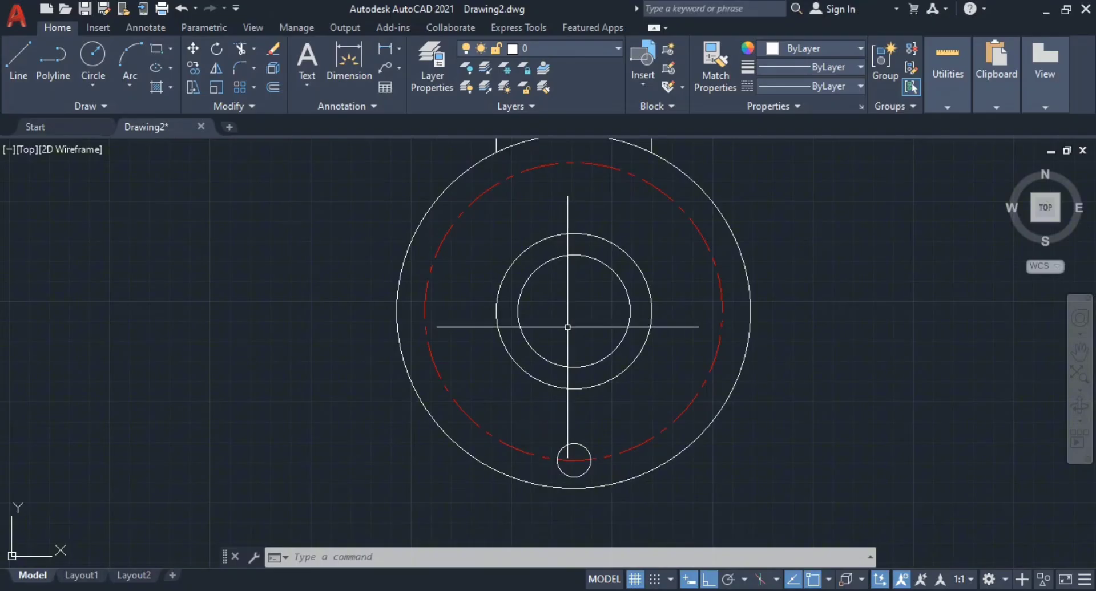
pyautogui.press('capslock')
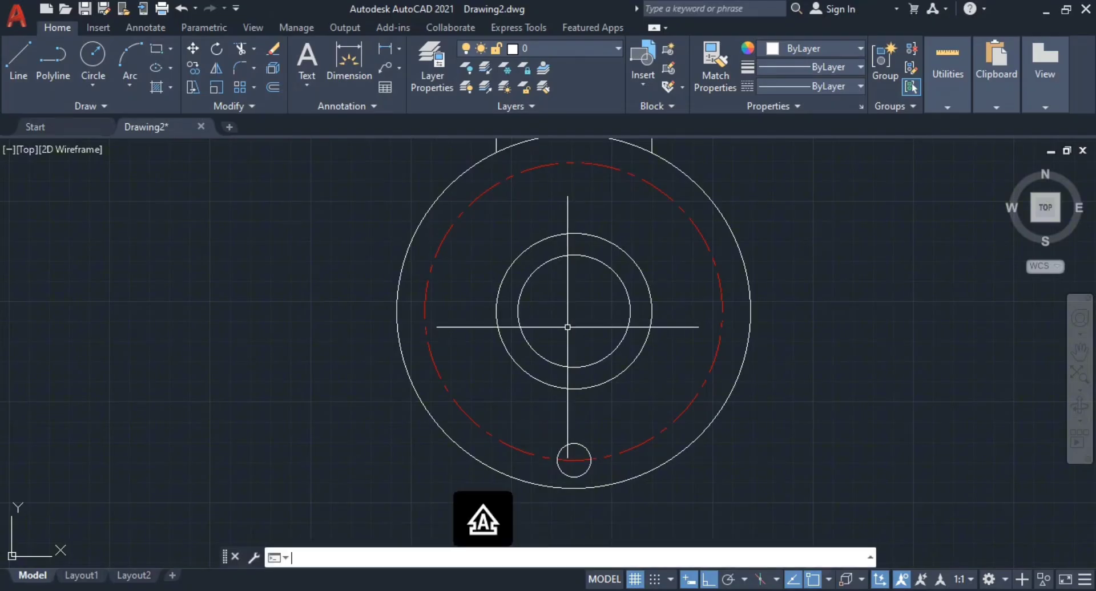
pyautogui.write('A')
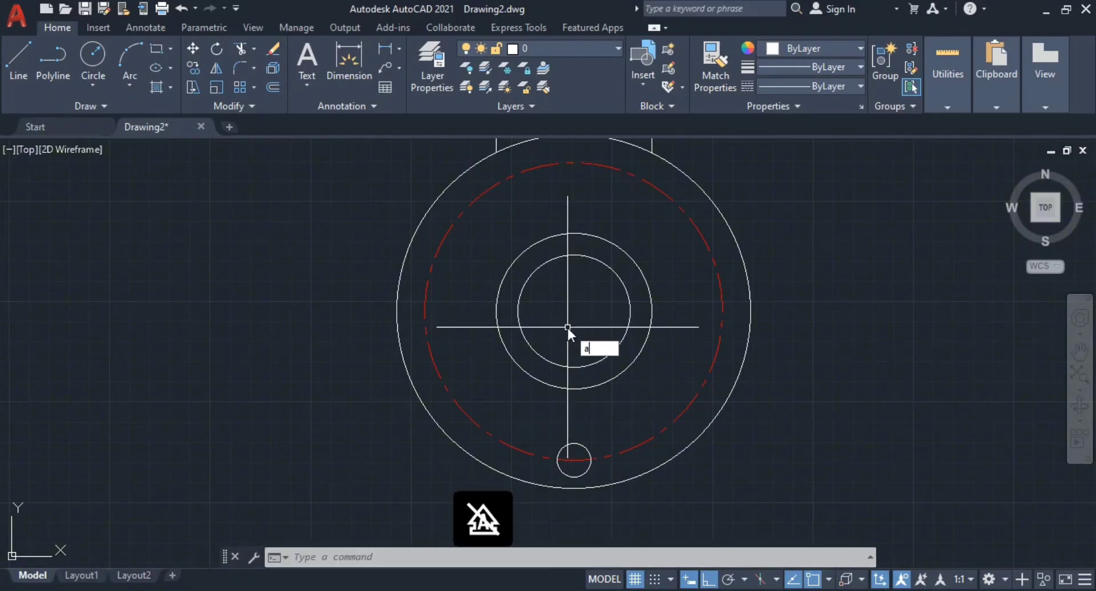
pyautogui.write('rray')
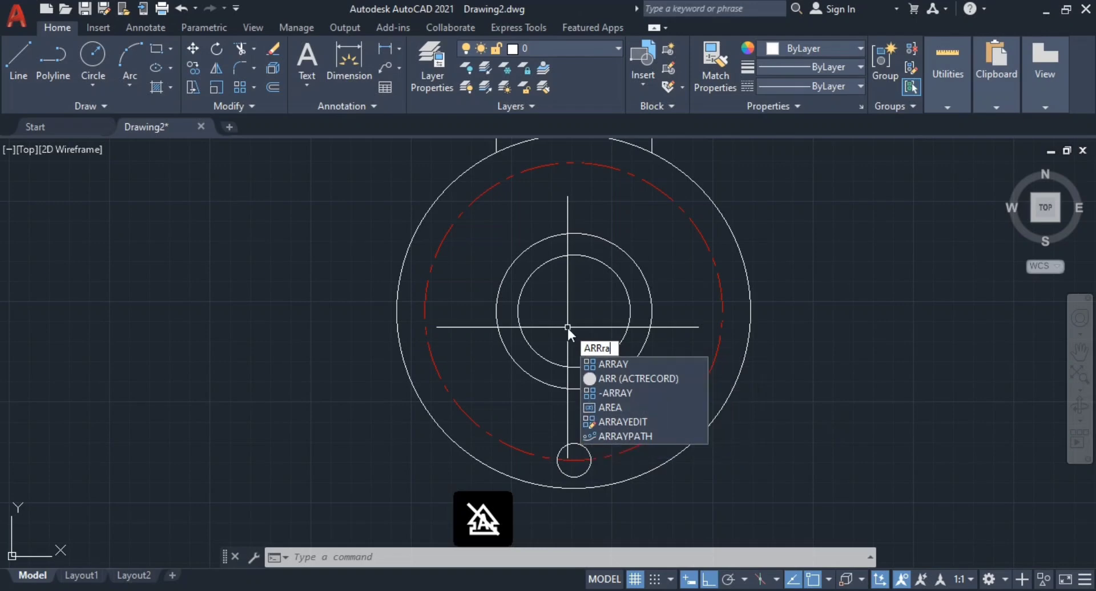
pyautogui.press('Return')
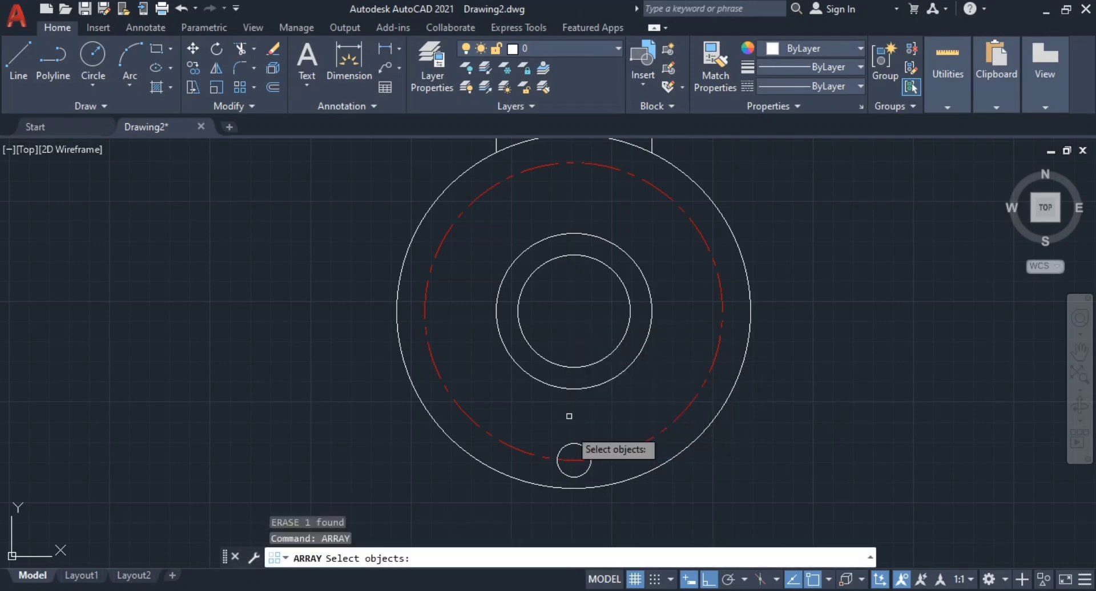
pyautogui.scroll(2, 574, 457)
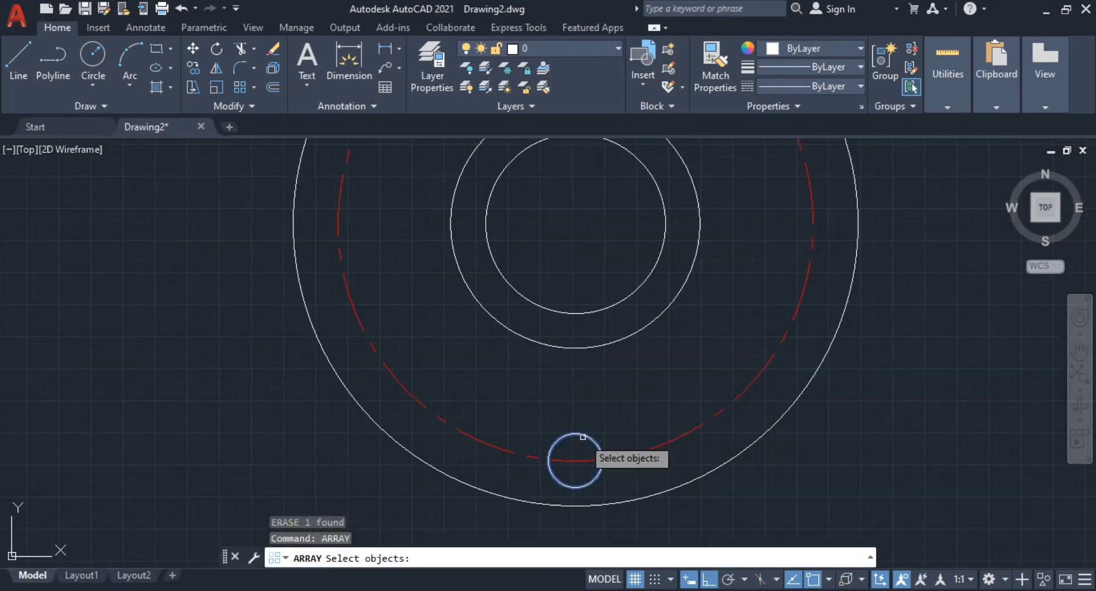
pyautogui.click(582, 438)
pyautogui.press('Return')
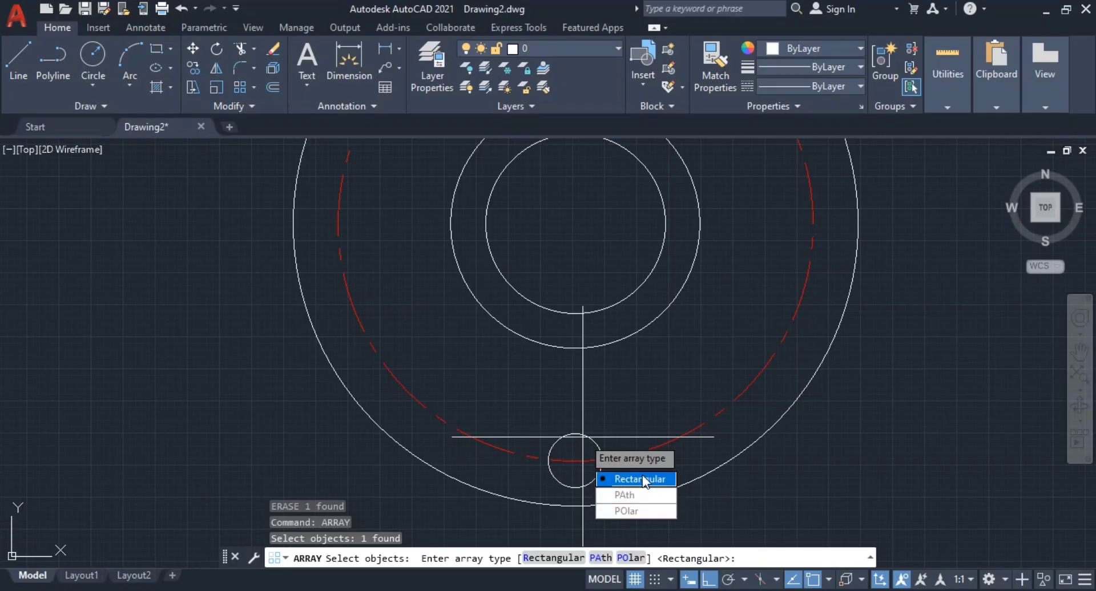
pyautogui.click(626, 512)
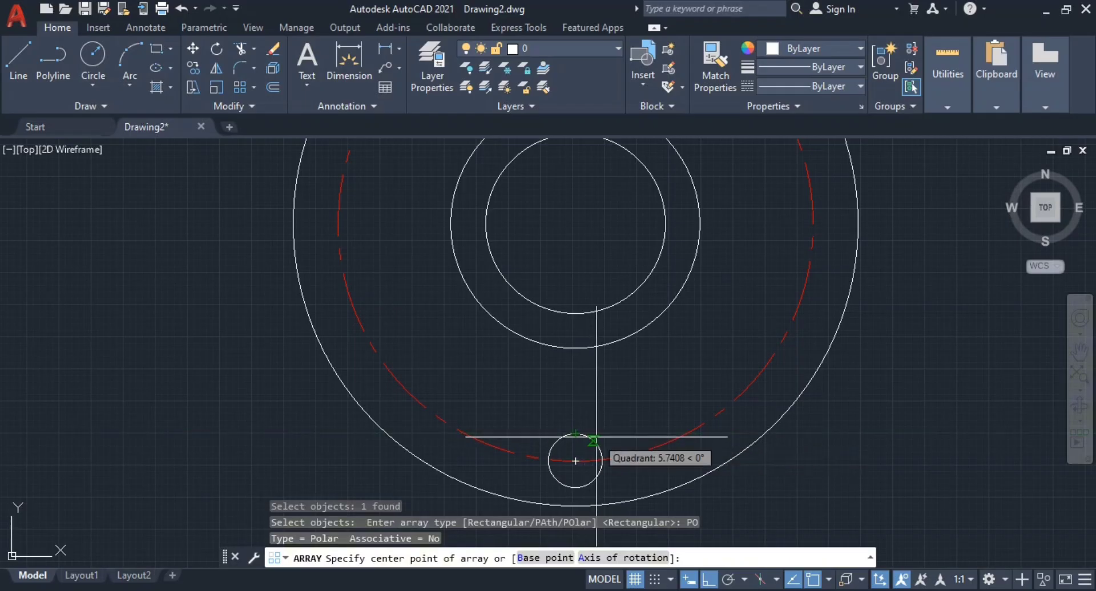
# - Centre the polar array on the flange's common circle centre and set it to 8 items
pyautogui.moveTo(577, 246); pyautogui.dragTo(570, 296, button='middle')
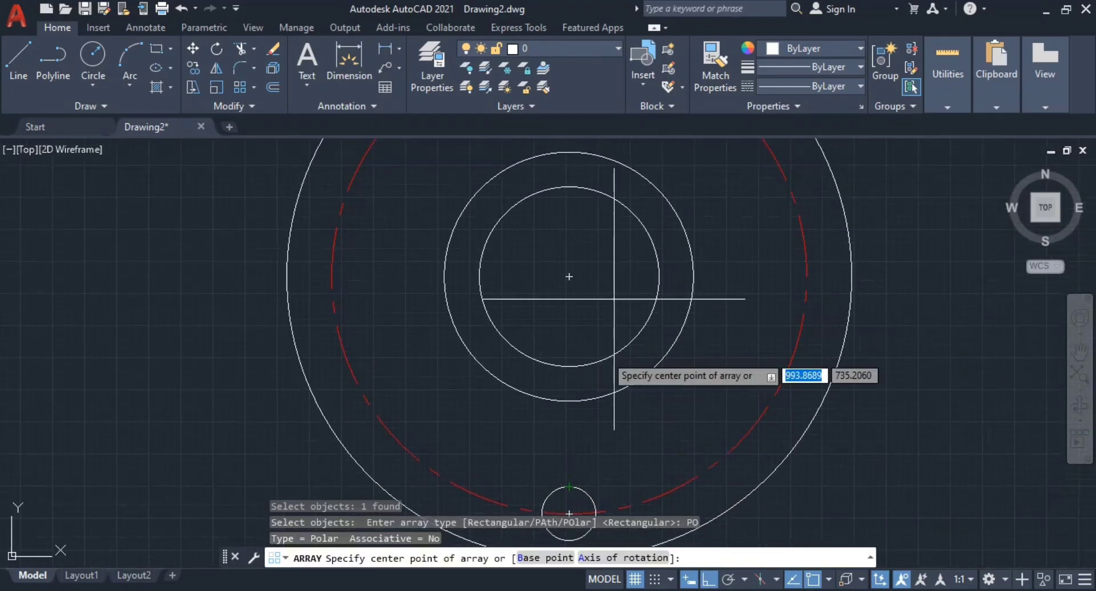
pyautogui.scroll(-2, 571, 465)
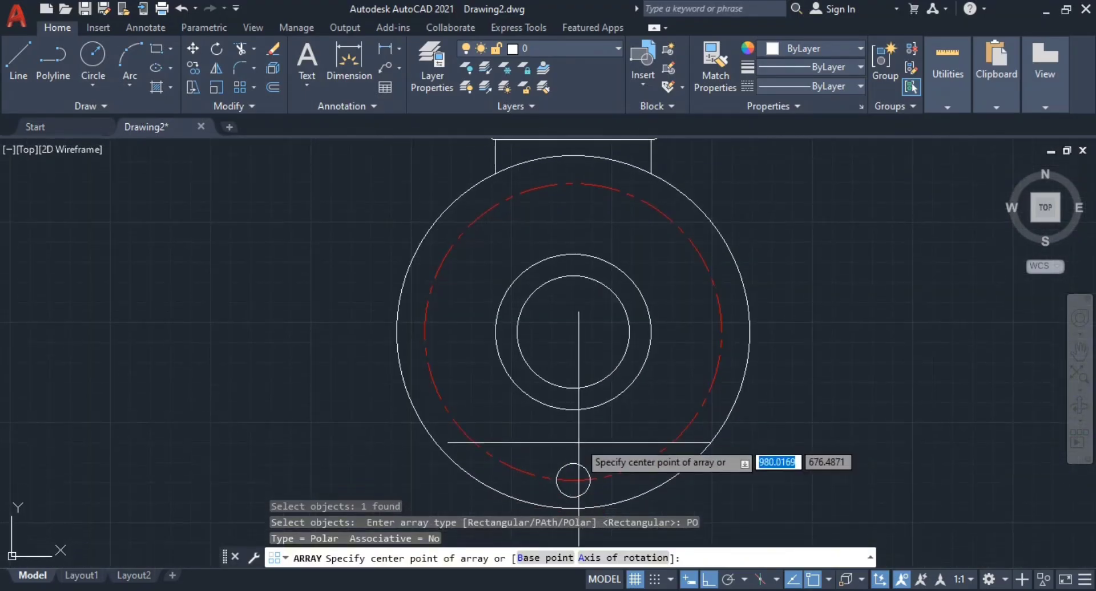
pyautogui.click(573, 331)
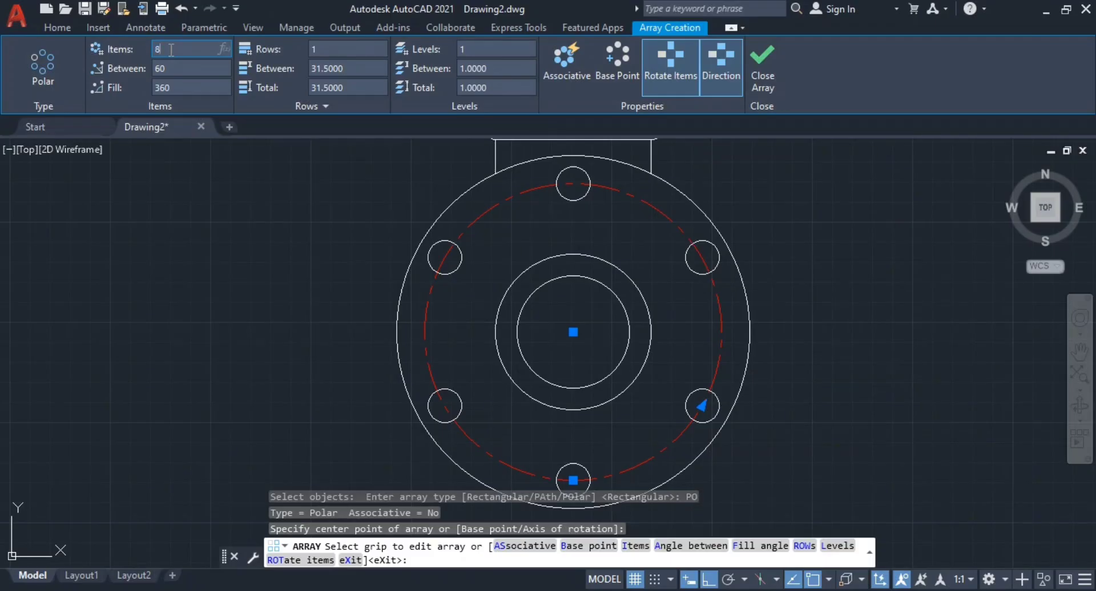
pyautogui.press('Return')
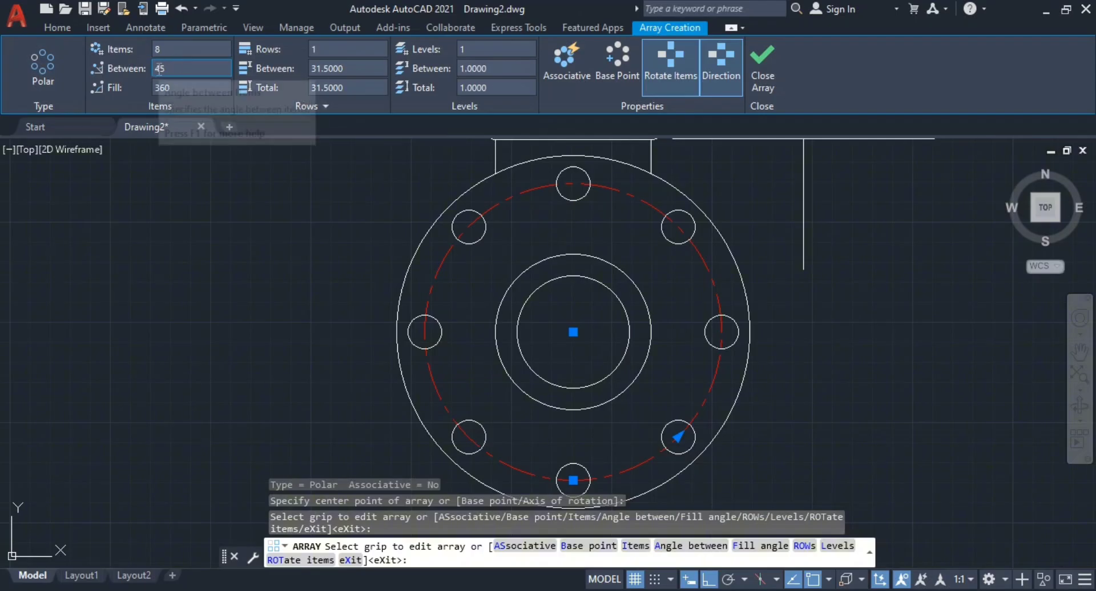
# - Try a fill angle of 180 for the polar array and restore it to 360
pyautogui.click(179, 88)
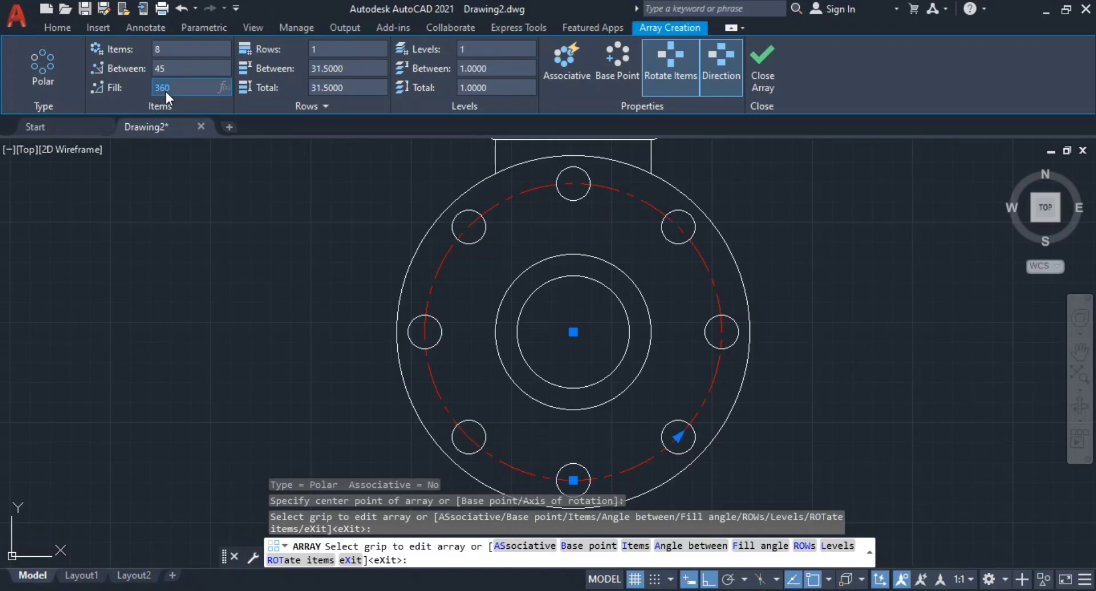
pyautogui.write('180')
pyautogui.press('Return')
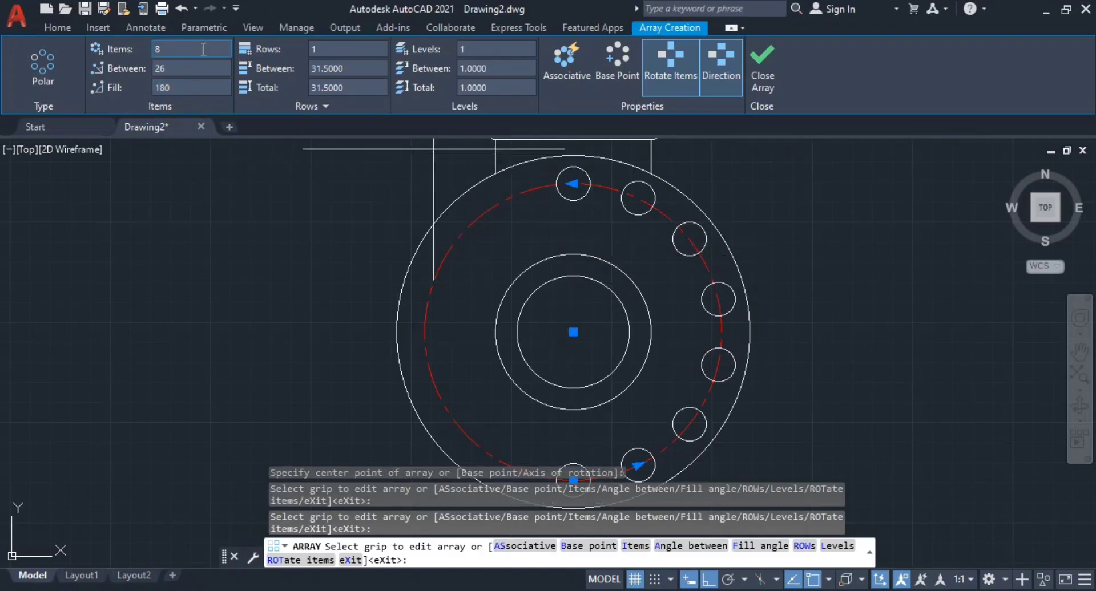
pyautogui.click(182, 87)
pyautogui.write('360')
pyautogui.press('Return')
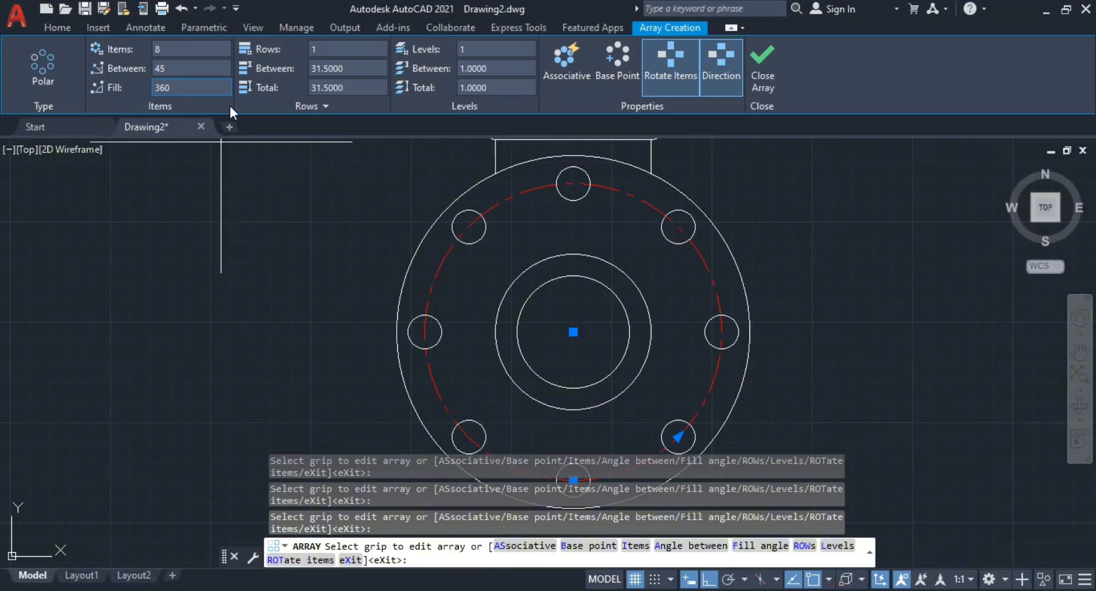
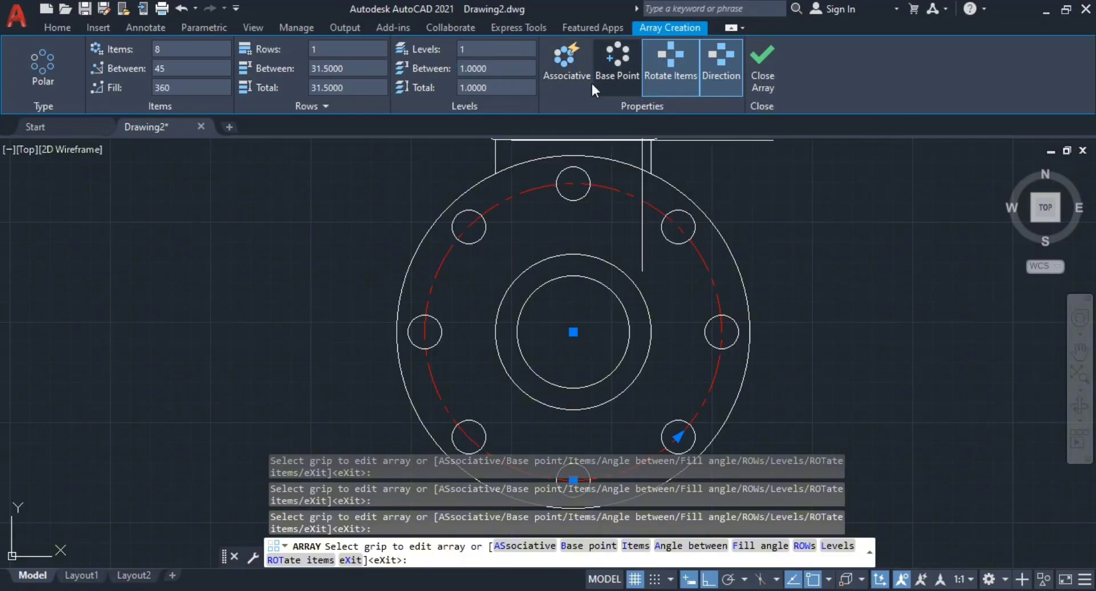
# - Accept the polar array of bolt holes and finish the command
pyautogui.click(766, 80)
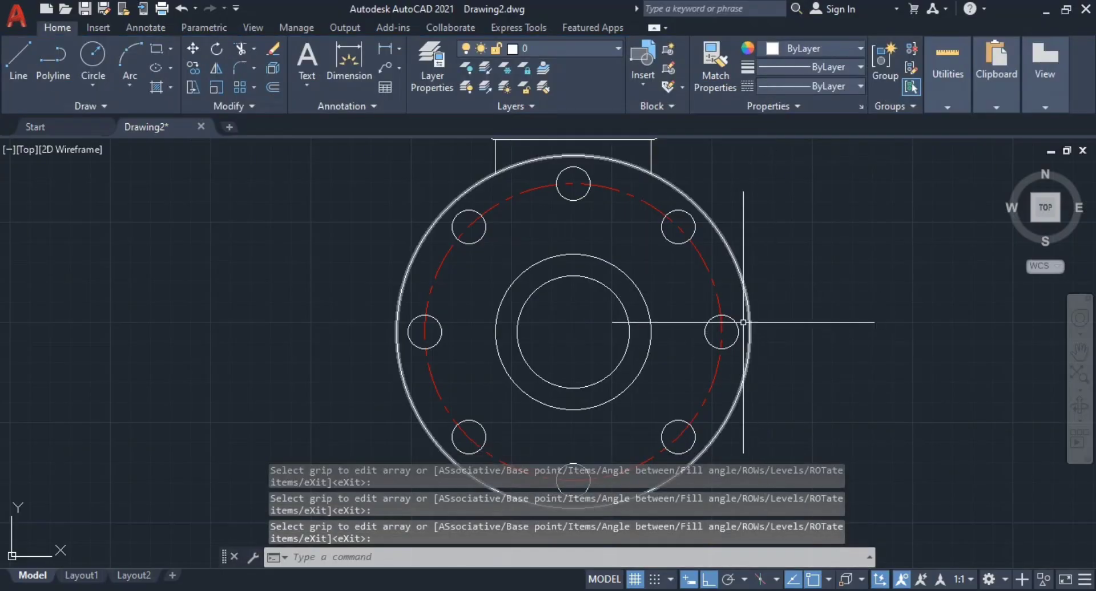
pyautogui.scroll(-3, 620, 302)
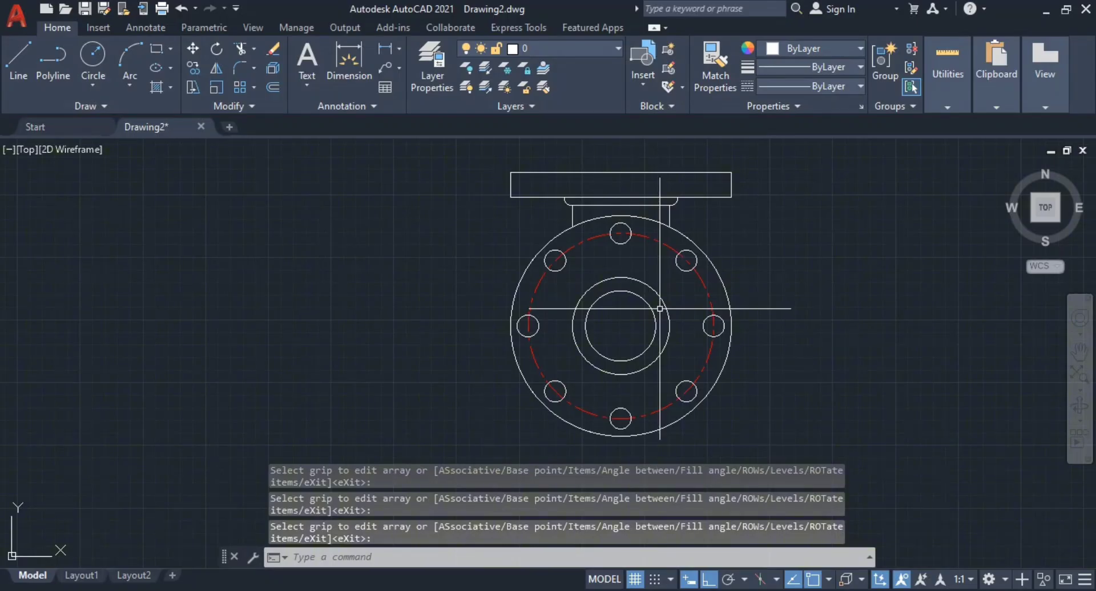
pyautogui.moveTo(659, 309); pyautogui.dragTo(698, 316, button='middle')
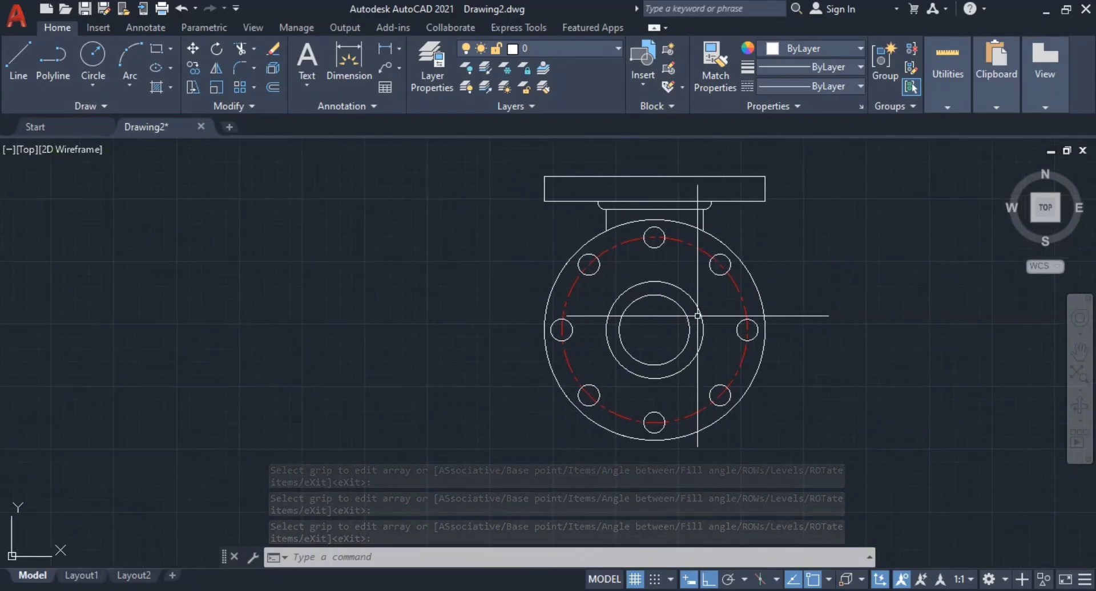
# - Compare the flange view in Fig. 66 of the PDF workbook with the AutoCAD drawing for features still missing
pyautogui.hotkey('alt', 'Tab')
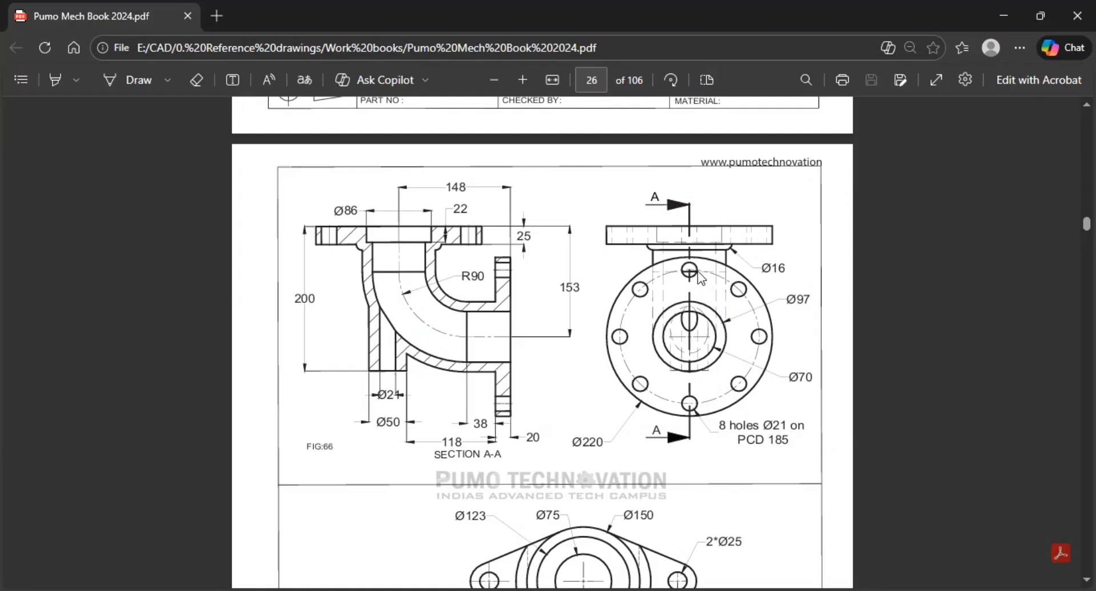
pyautogui.hotkey('alt', 'Tab')
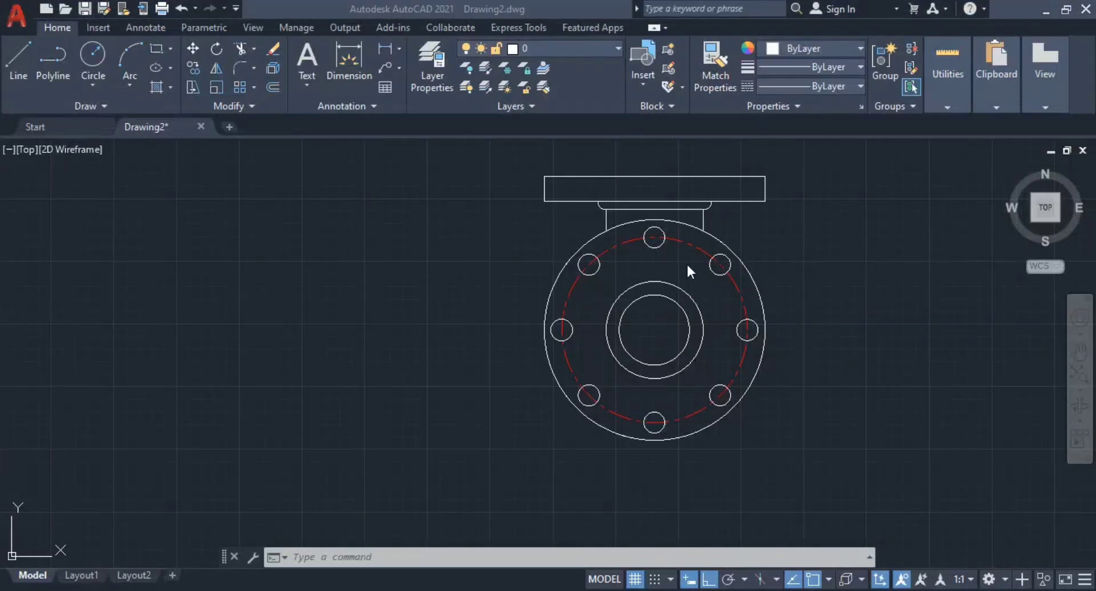
pyautogui.hotkey('alt', 'Tab')
pyautogui.hotkey('alt', 'Tab')
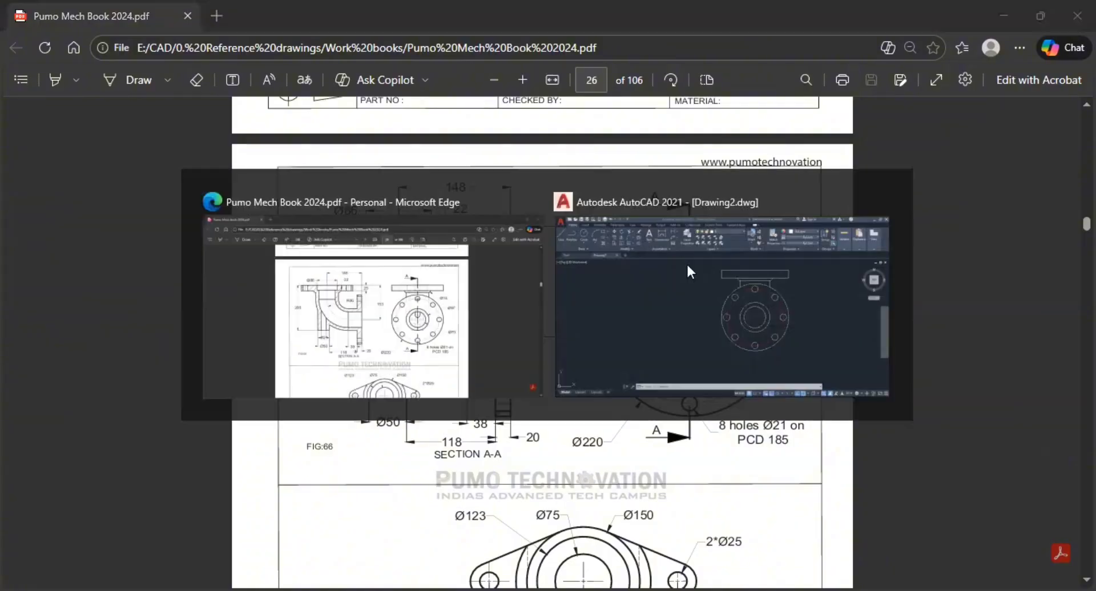
pyautogui.scroll(2, 726, 356)
pyautogui.scroll(-2, 719, 346)
pyautogui.moveTo(721, 352); pyautogui.dragTo(726, 375, button='middle')
pyautogui.press('Escape')
pyautogui.press('Escape')
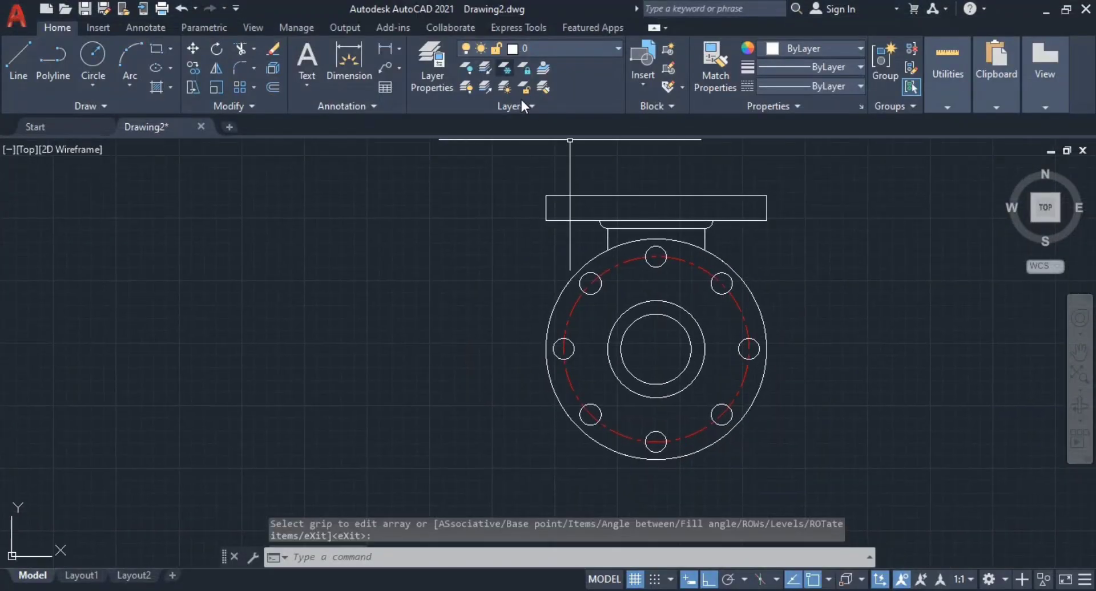
pyautogui.moveTo(646, 320); pyautogui.dragTo(635, 275, button='middle')
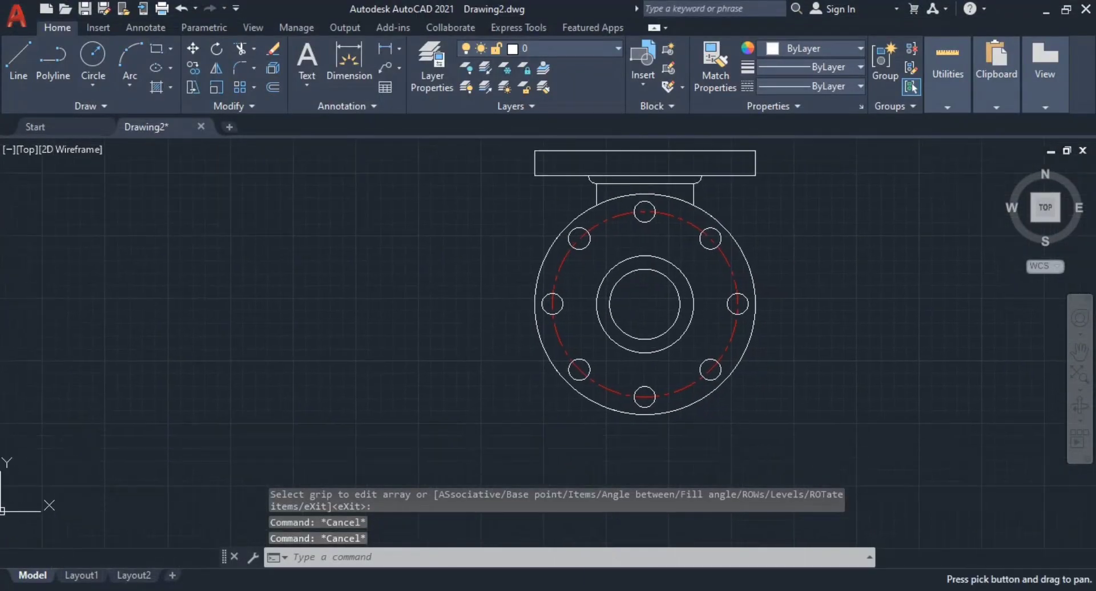
# - Create a new layer for hidden lines, with a name beginning "Hiddenn li", in the layer properties
pyautogui.click(432, 88)
pyautogui.click(122, 75)
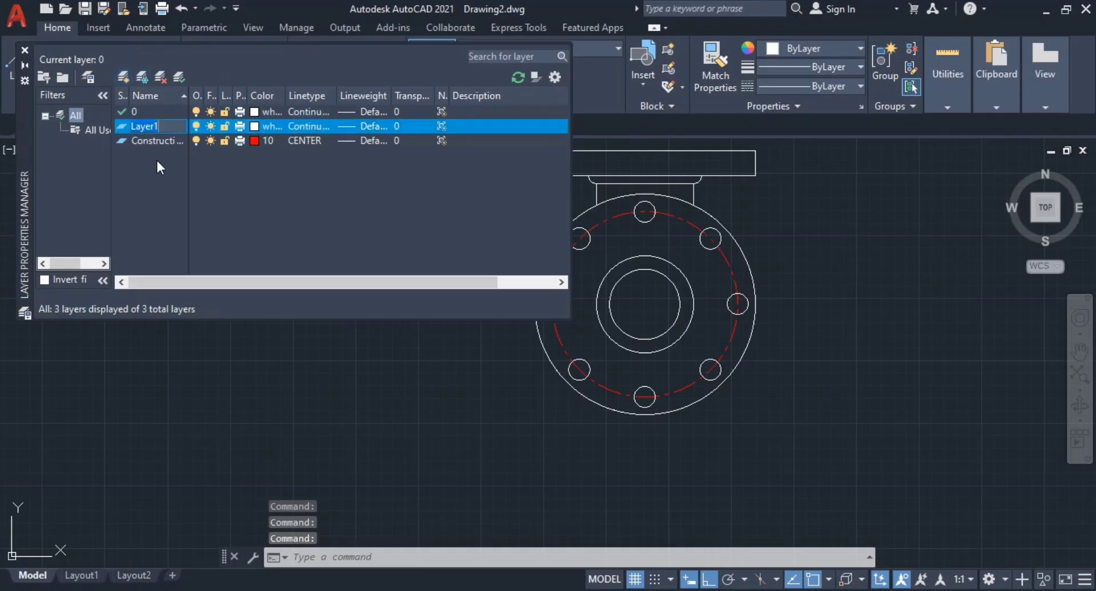
pyautogui.write('Hiddenn li...')
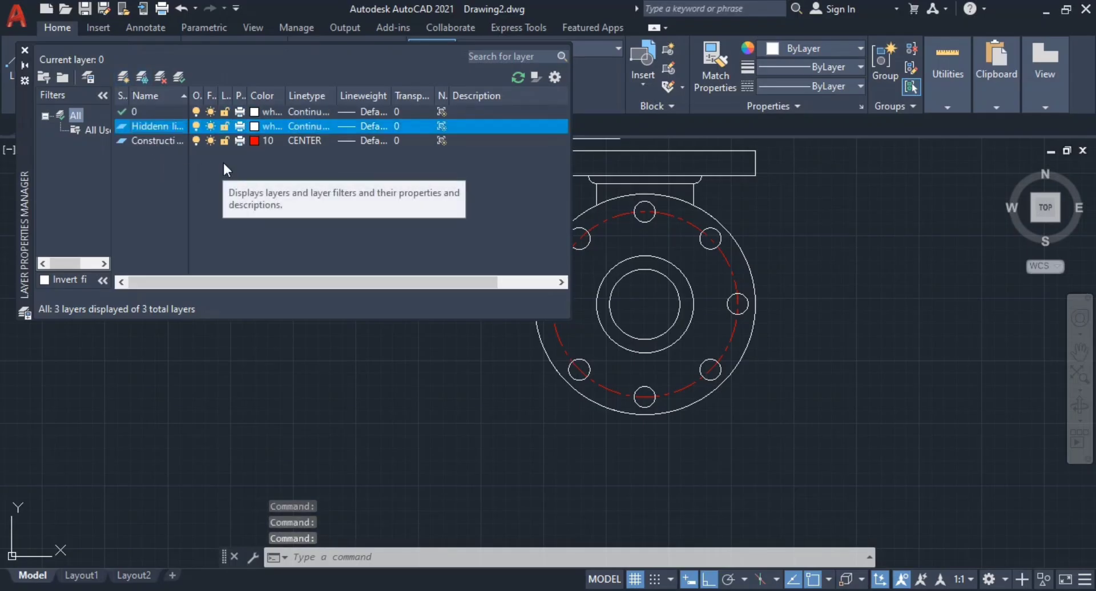
# - Give the Hiddenn lines layer colour 50 and the CENTER linetype, and close the layer properties
pyautogui.click(251, 129)
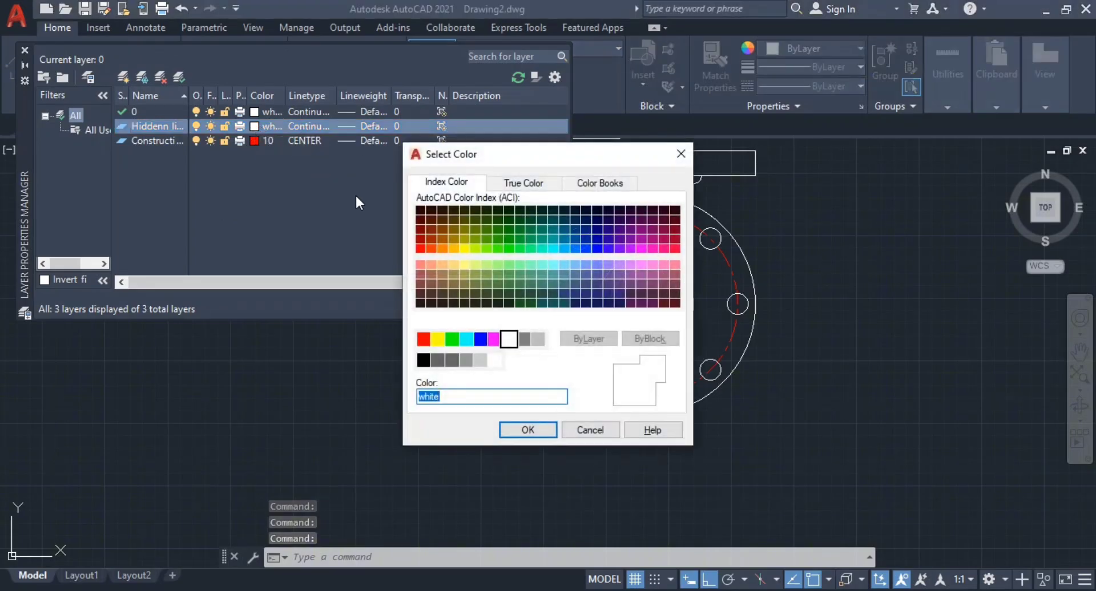
pyautogui.click(464, 249)
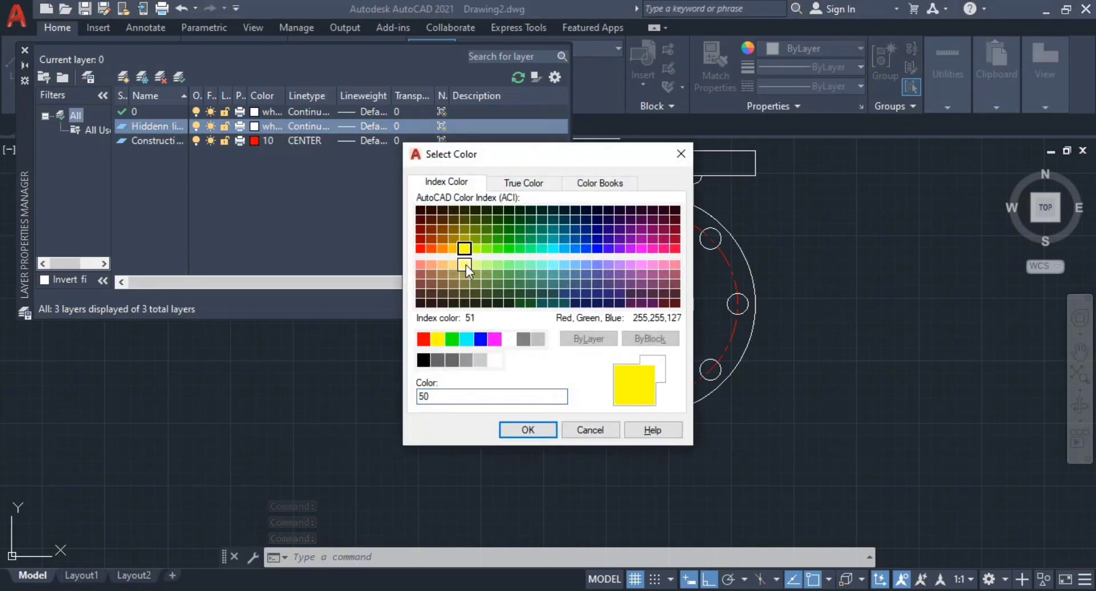
pyautogui.click(511, 430)
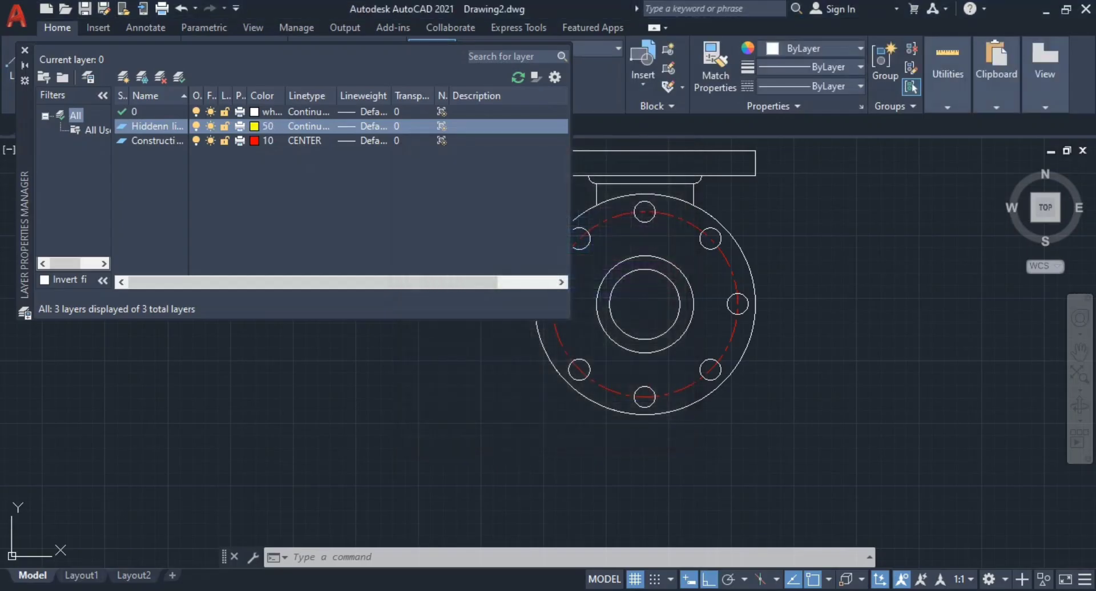
pyautogui.click(306, 128)
pyautogui.click(586, 260)
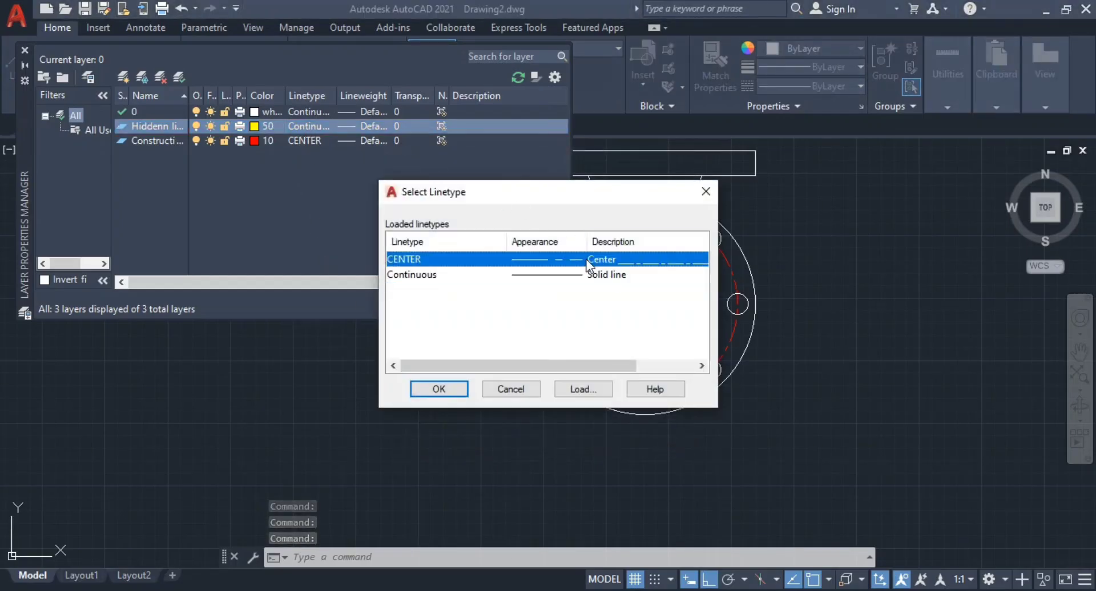
pyautogui.click(439, 389)
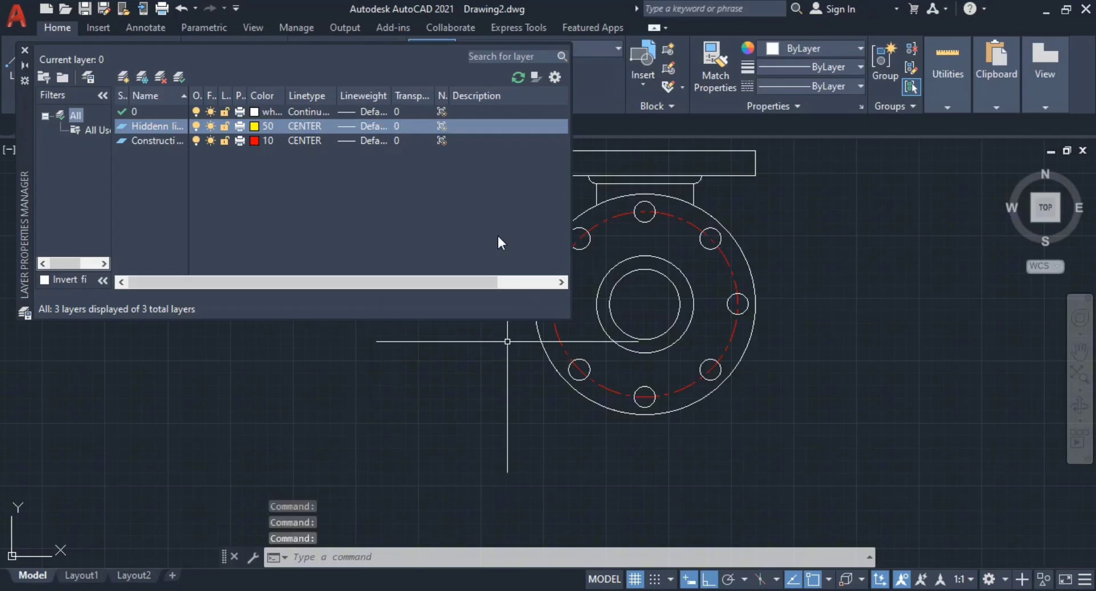
pyautogui.click(25, 51)
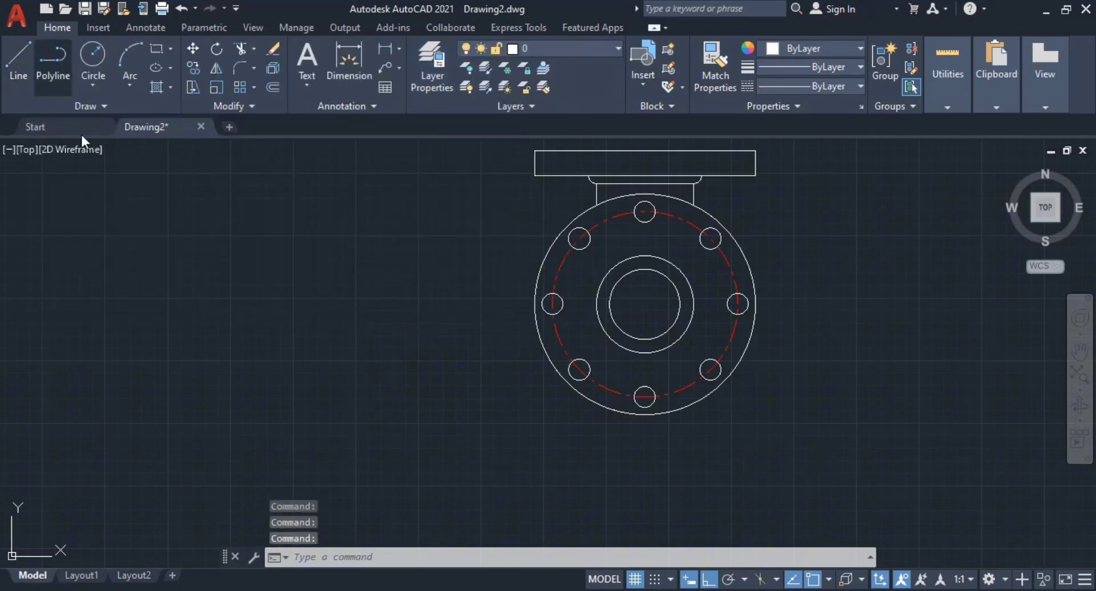
# - Examine how Fig. 66 of the PDF workbook shows the bolt holes as hidden lines in the top flange, comparing it with the AutoCAD drawing
pyautogui.scroll(2, 696, 317)
pyautogui.moveTo(696, 323); pyautogui.dragTo(688, 385, button='middle')
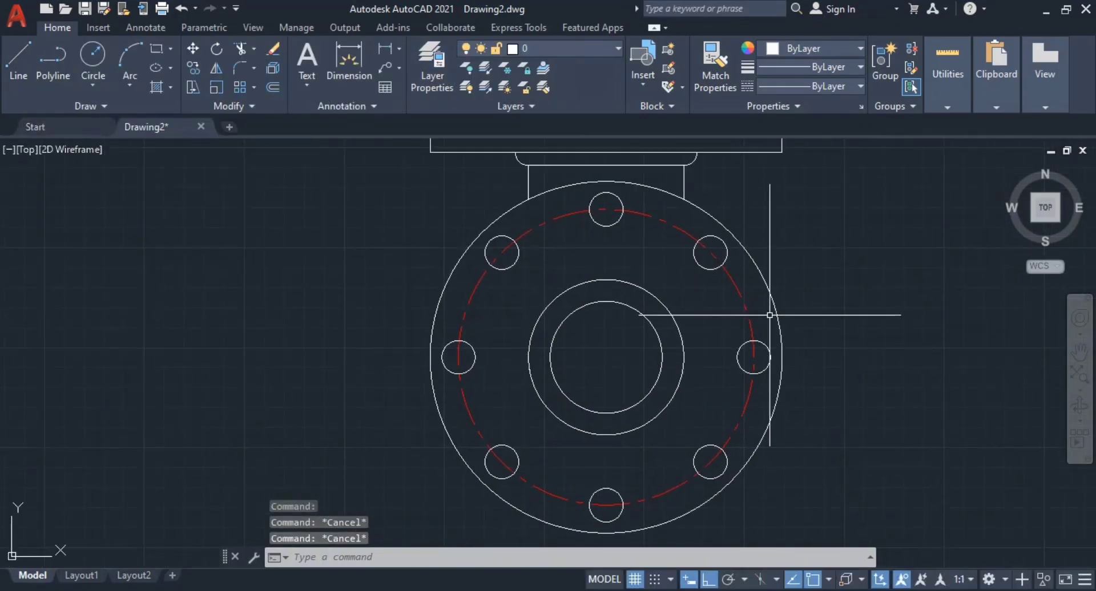
pyautogui.hotkey('alt', 'Tab')
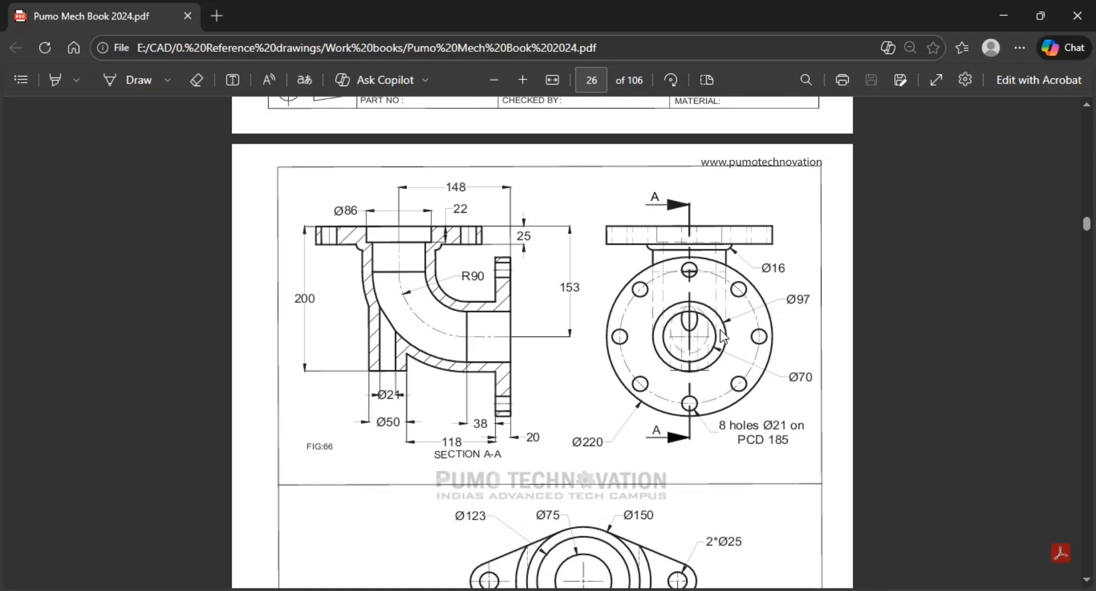
pyautogui.hotkey('alt', 'Tab')
pyautogui.scroll(-4, 685, 318)
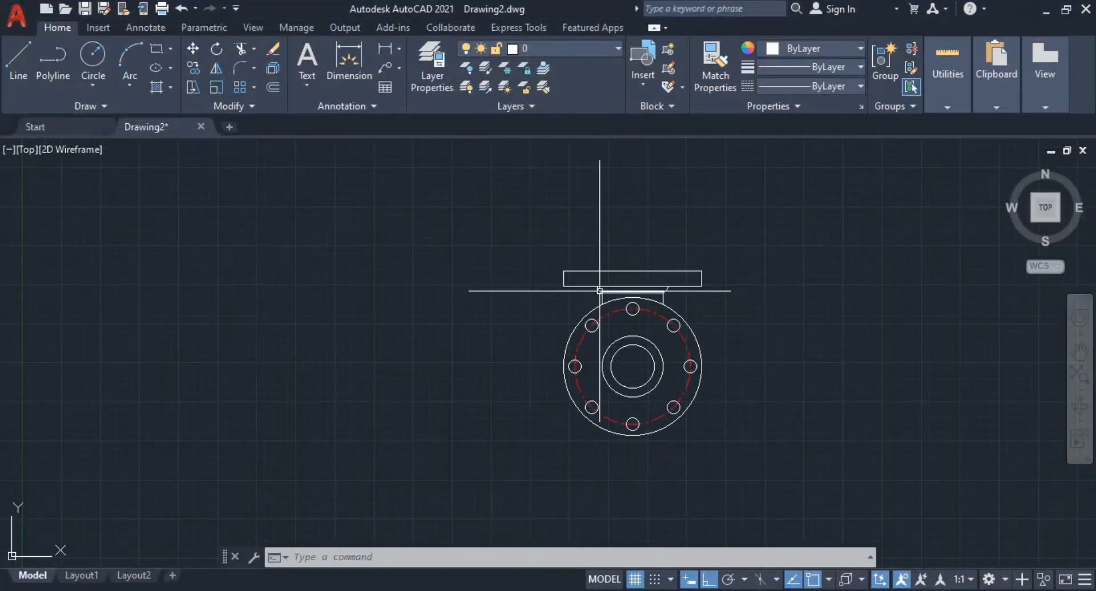
pyautogui.hotkey('alt', 'Tab')
pyautogui.hotkey('alt', 'Tab')
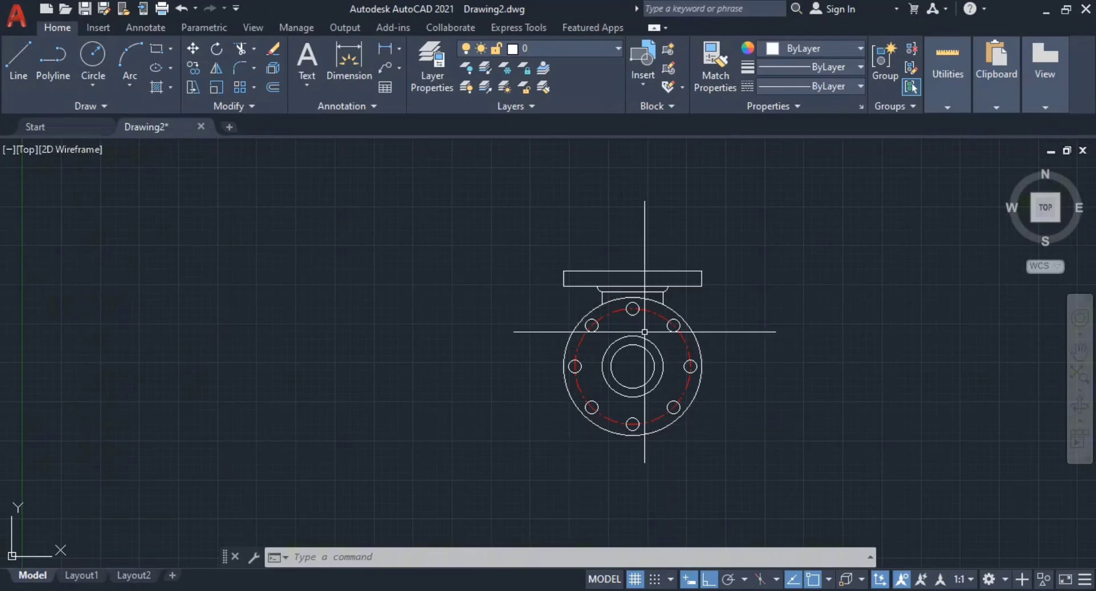
# - Make the Hiddenn lines layer current and draw a vertical line from the rightmost bolt hole's outer edge up past the top flange
pyautogui.scroll(3, 662, 320)
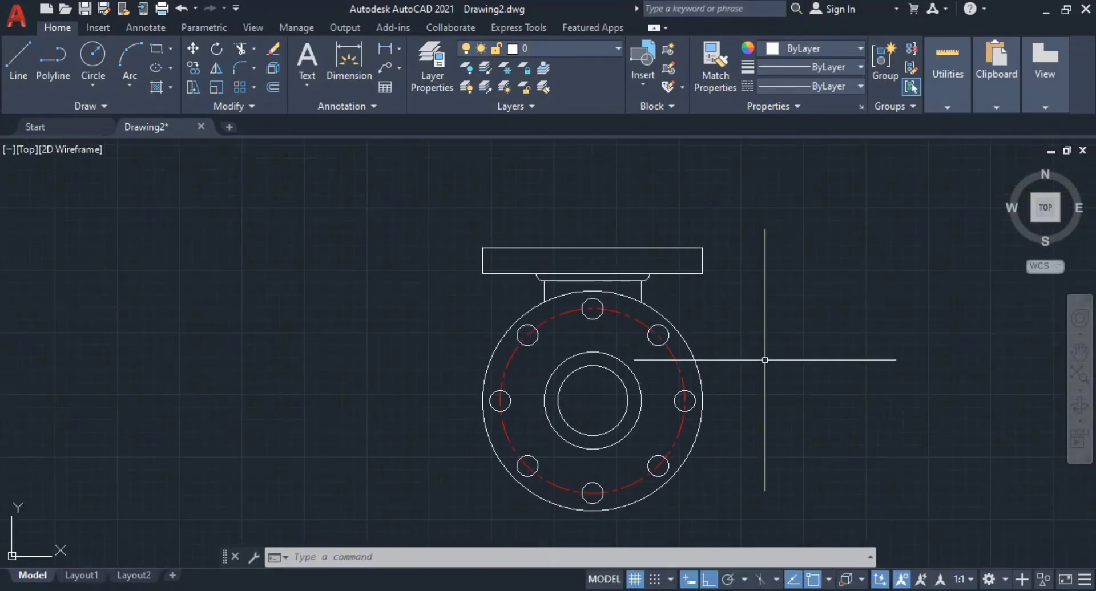
pyautogui.click(562, 50)
pyautogui.click(560, 109)
pyautogui.moveTo(702, 379)
pyautogui.mouseDown(button='middle')
pyautogui.moveTo(655, 337)
pyautogui.moveTo(545, 335)
pyautogui.mouseUp(button='middle')
pyautogui.press('Return')
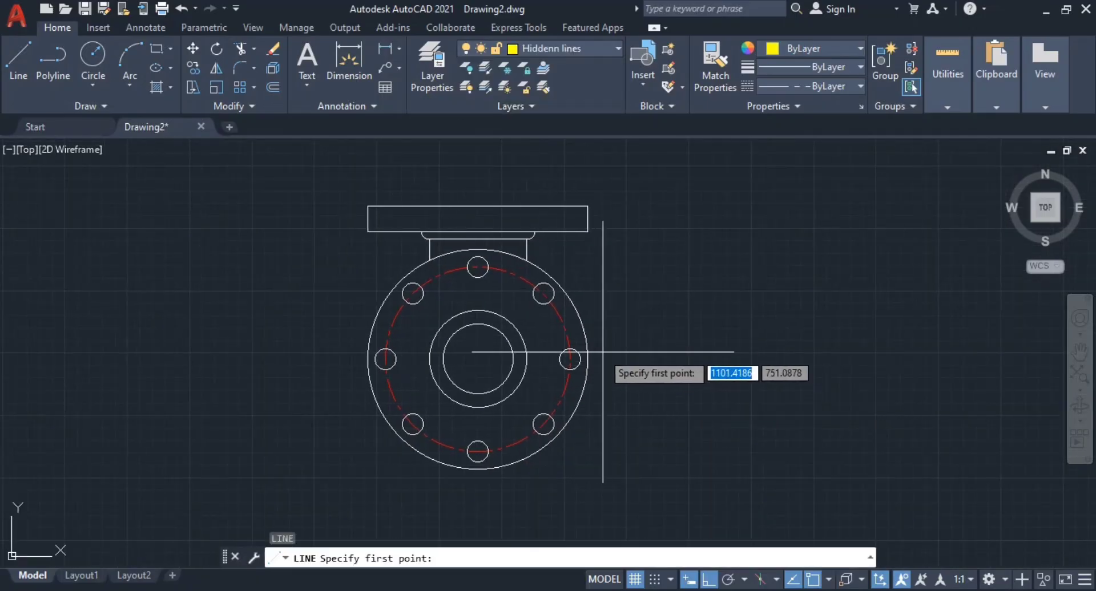
pyautogui.click(580, 359)
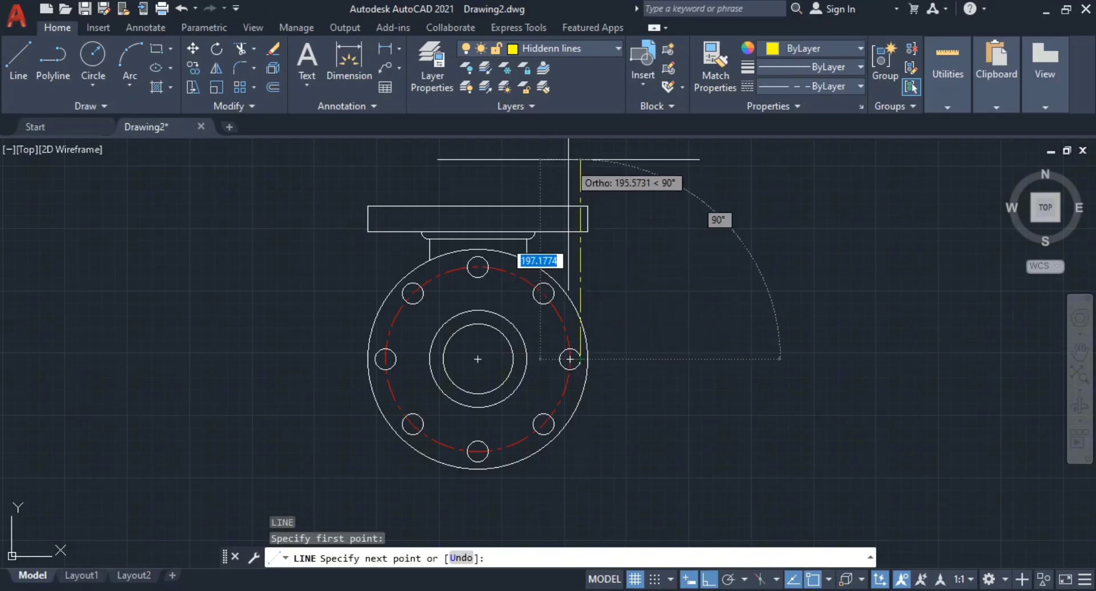
pyautogui.press('Escape')
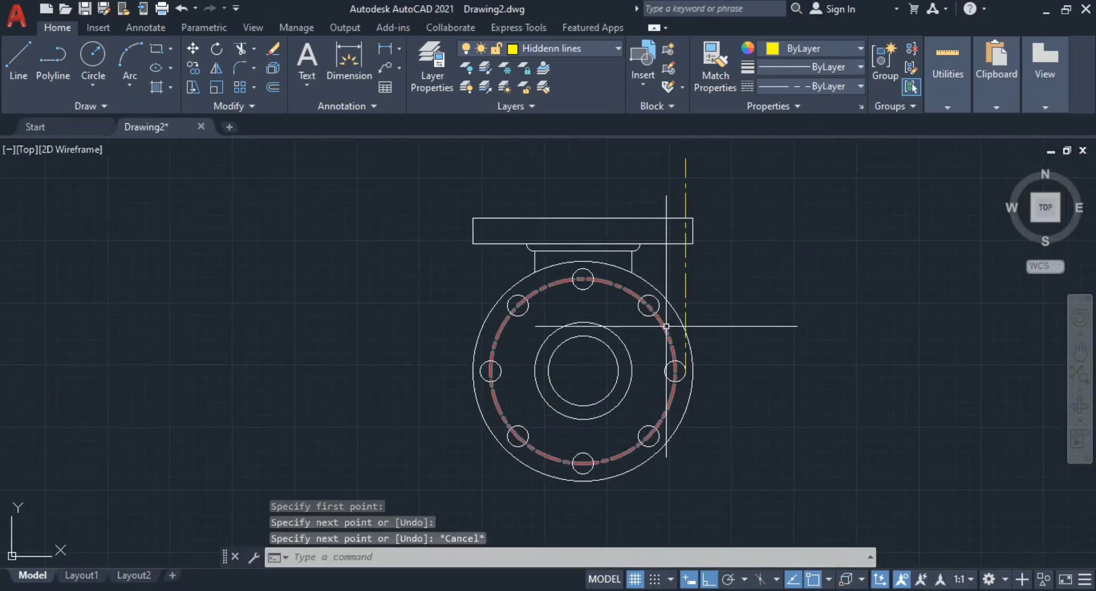
# - Draw a vertical line from the rightmost bolt hole's inner edge up past the top flange
pyautogui.press('Return')
pyautogui.scroll(2, 679, 376)
pyautogui.click(677, 395)
pyautogui.moveTo(656, 281); pyautogui.dragTo(656, 404, button='middle')
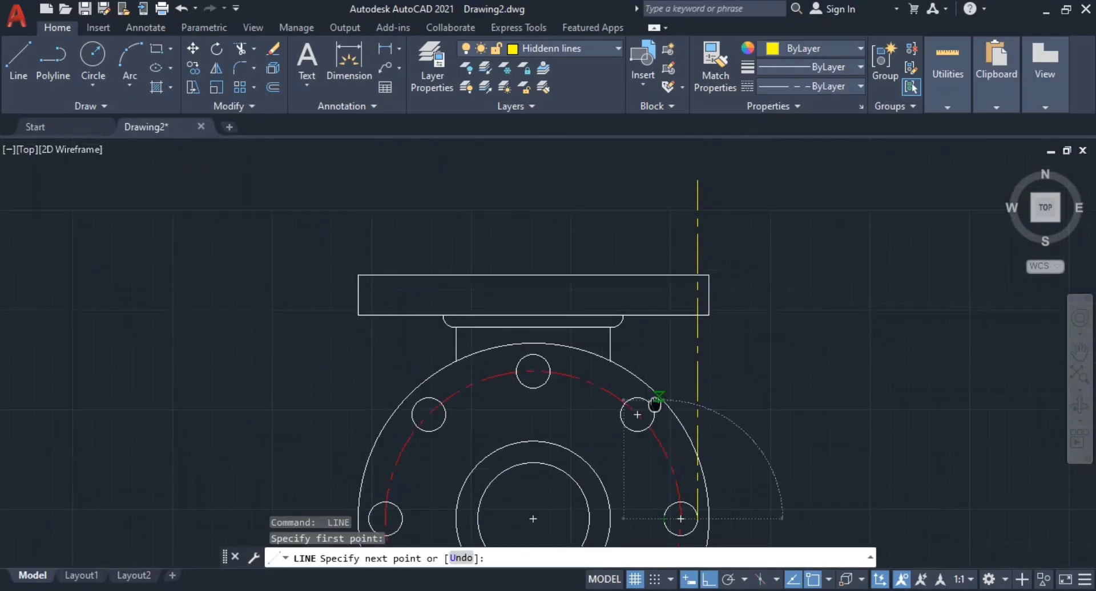
pyautogui.press('Escape')
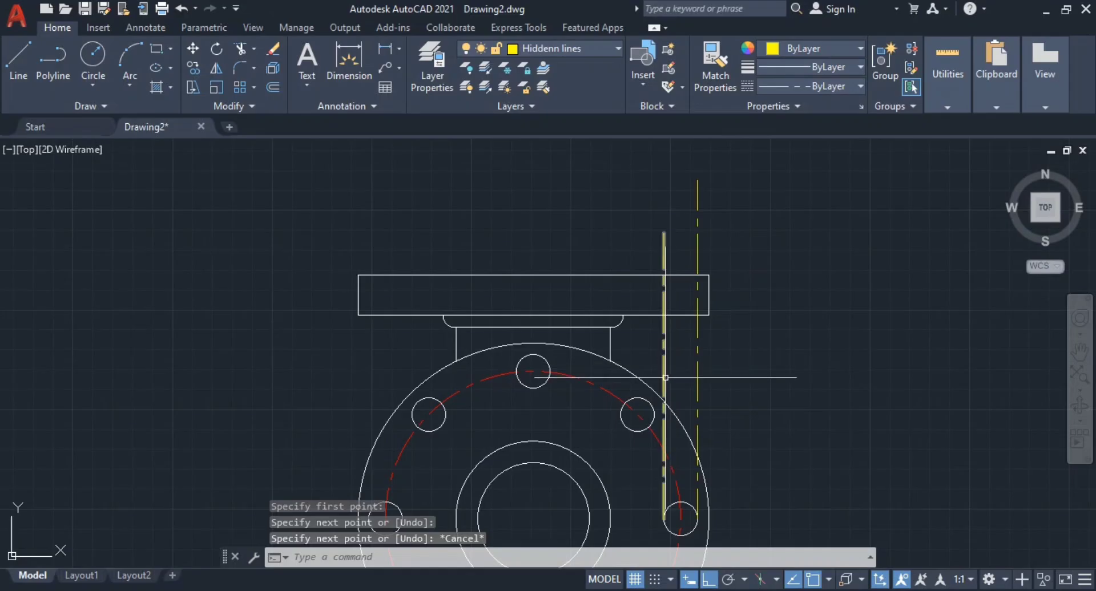
# - Draw vertical lines from both side edges of the upper-right bolt hole up past the top flange
pyautogui.press('Return')
pyautogui.click(655, 417)
pyautogui.click(653, 229)
pyautogui.press('Escape')
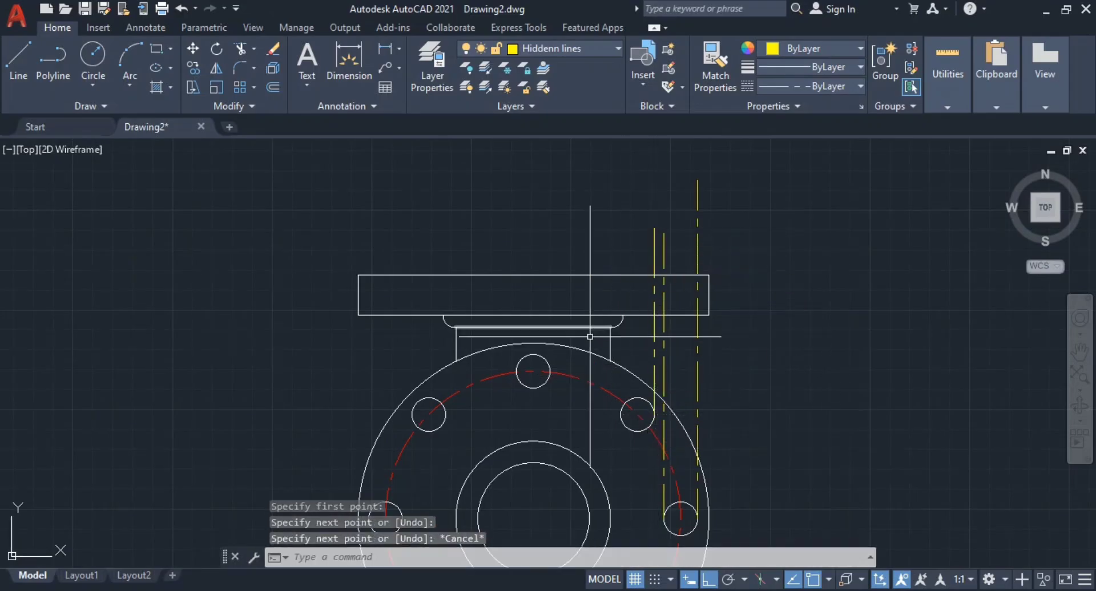
pyautogui.press('Return')
pyautogui.click(620, 414)
pyautogui.click(620, 214)
pyautogui.press('Escape')
# - Draw vertical lines from both side edges of the topmost bolt hole up past the top flange
pyautogui.moveTo(507, 332); pyautogui.dragTo(629, 352, button='middle')
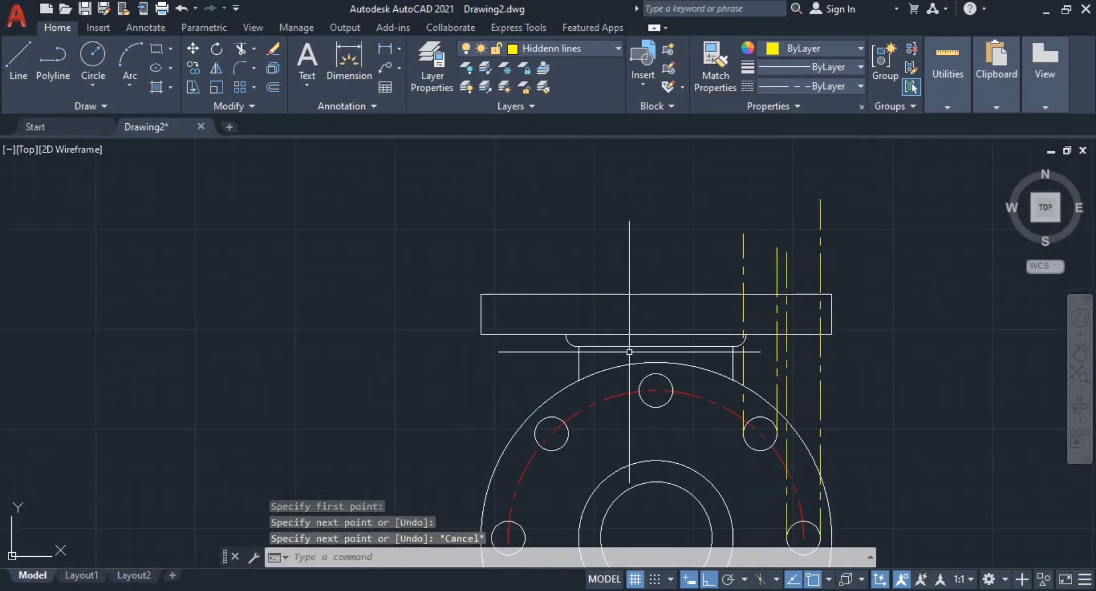
pyautogui.press('Return')
pyautogui.click(639, 390)
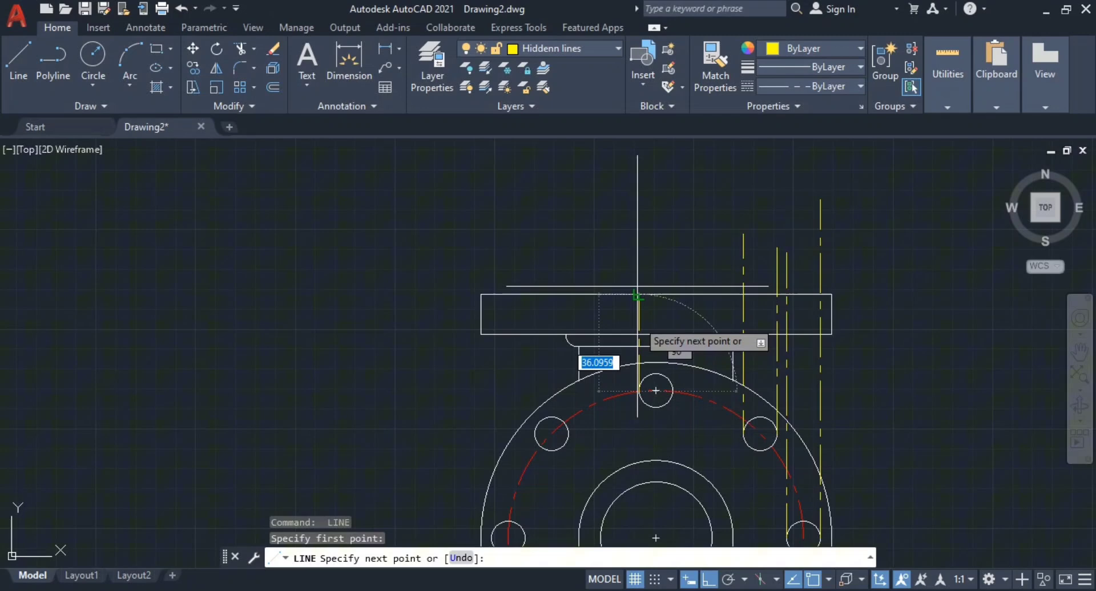
pyautogui.click(640, 216)
pyautogui.press('Escape')
pyautogui.press('Return')
pyautogui.click(672, 390)
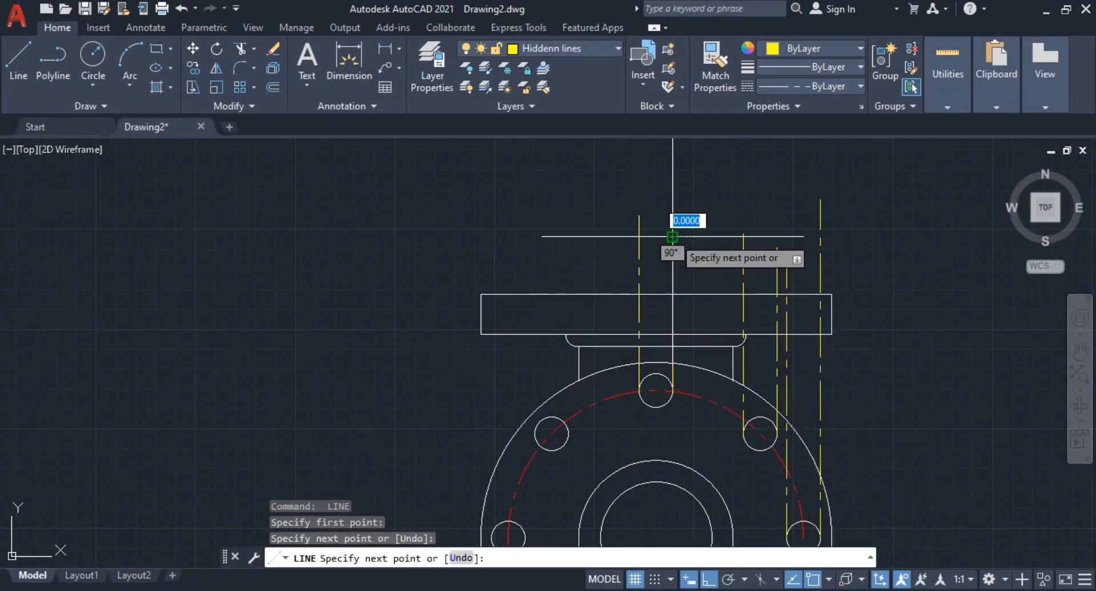
pyautogui.click(673, 236)
pyautogui.press('Escape')
# - Draw vertical lines from both side edges of the upper-left bolt hole up past the top flange
pyautogui.press('Return')
pyautogui.click(568, 434)
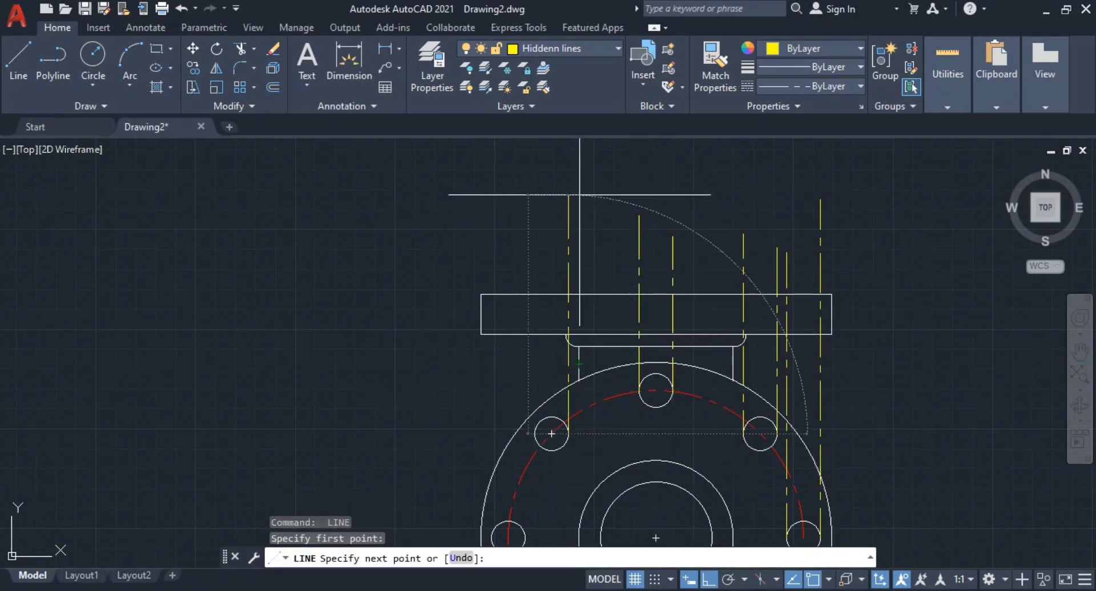
pyautogui.click(580, 194)
pyautogui.press('Escape')
pyautogui.press('Return')
pyautogui.click(534, 434)
pyautogui.click(535, 166)
pyautogui.press('Escape')
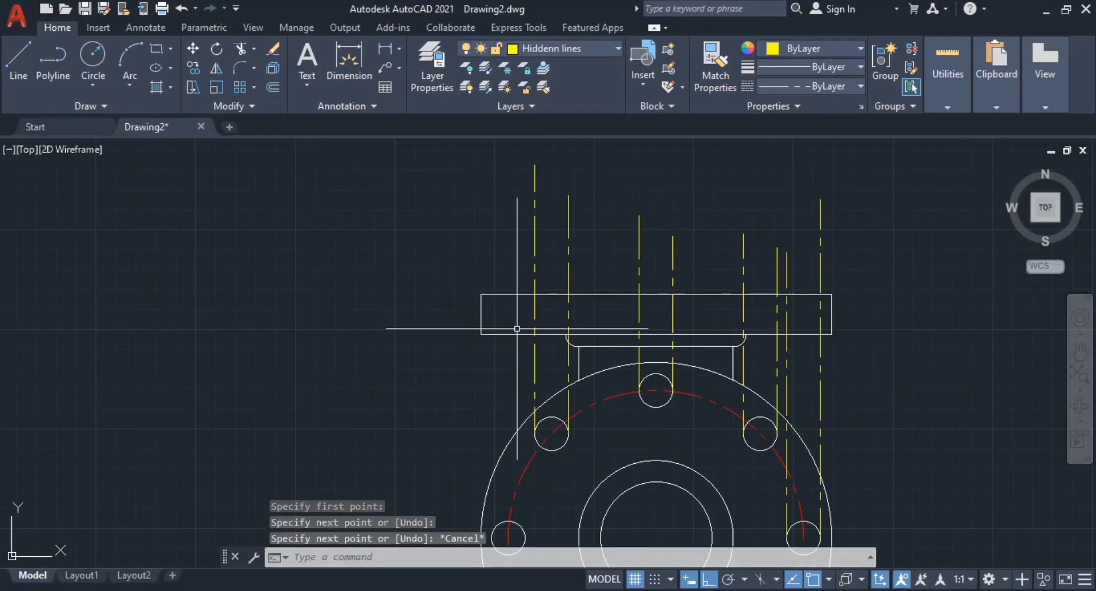
# - Draw a vertical line from the leftmost bolt hole's inner edge up past the top flange
pyautogui.moveTo(517, 329); pyautogui.dragTo(581, 231, button='middle')
pyautogui.press('Return')
pyautogui.click(590, 440)
pyautogui.moveTo(583, 302); pyautogui.dragTo(582, 409, button='middle')
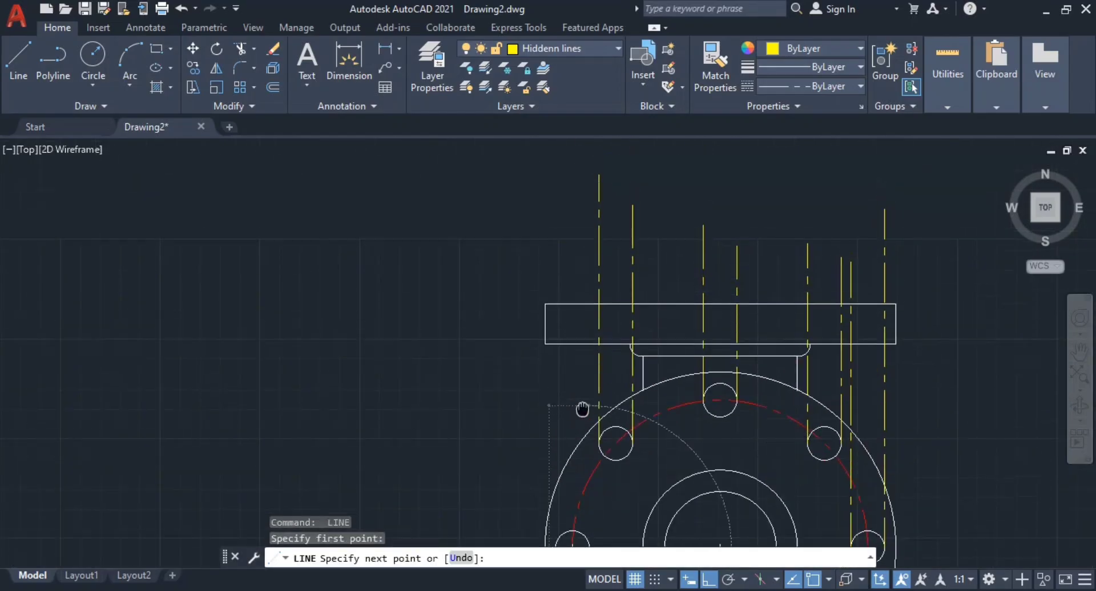
pyautogui.click(589, 212)
pyautogui.press('Escape')
# - Try to draw the second vertical line for the leftmost bolt hole and undo it
pyautogui.moveTo(573, 532); pyautogui.dragTo(563, 510, button='middle')
pyautogui.press('Return')
pyautogui.click(573, 441)
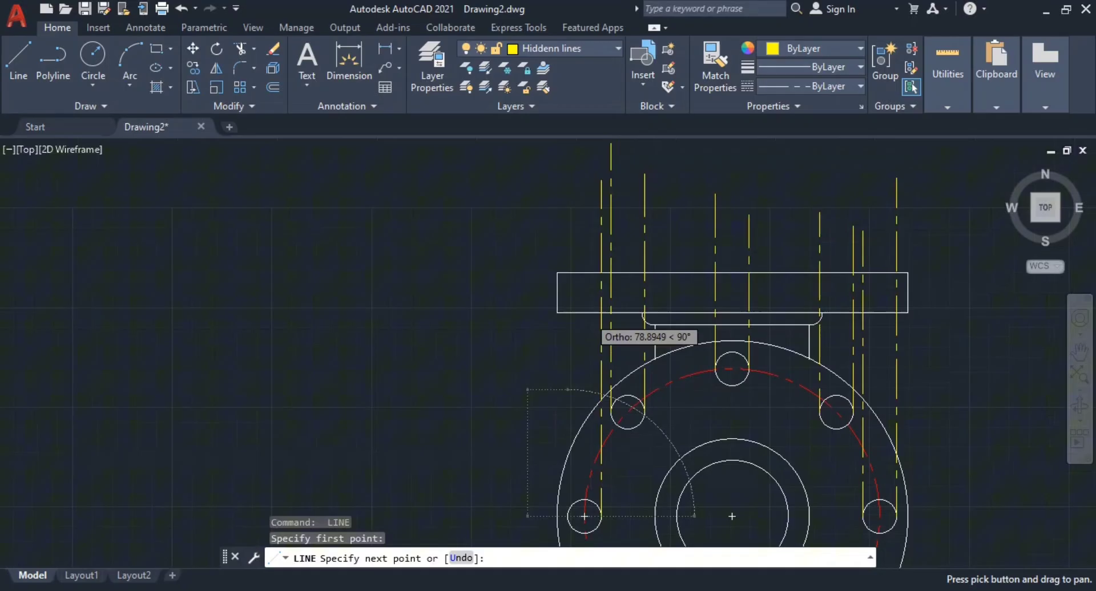
pyautogui.click(599, 186)
pyautogui.press('Escape')
pyautogui.press('Escape')
pyautogui.hotkey('ctrl', 'z')
# - Draw a vertical line from the leftmost bolt hole's outer edge up past the top flange
pyautogui.moveTo(710, 294)
pyautogui.mouseDown(button='middle')
pyautogui.moveTo(715, 269)
pyautogui.moveTo(708, 292)
pyautogui.mouseUp(button='middle')
pyautogui.write('l')
pyautogui.press('Return')
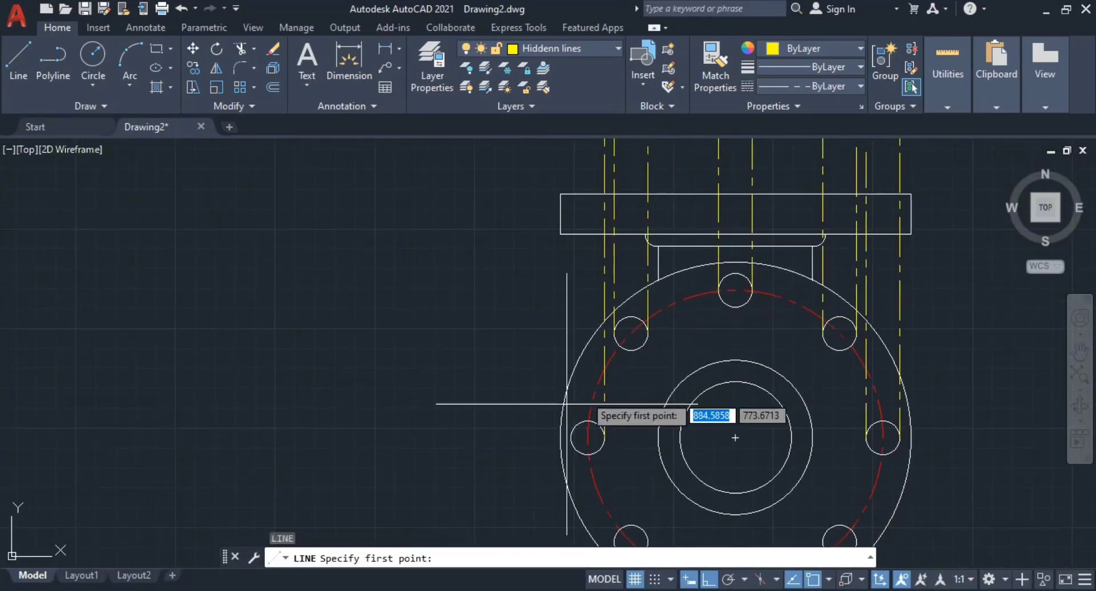
pyautogui.click(585, 438)
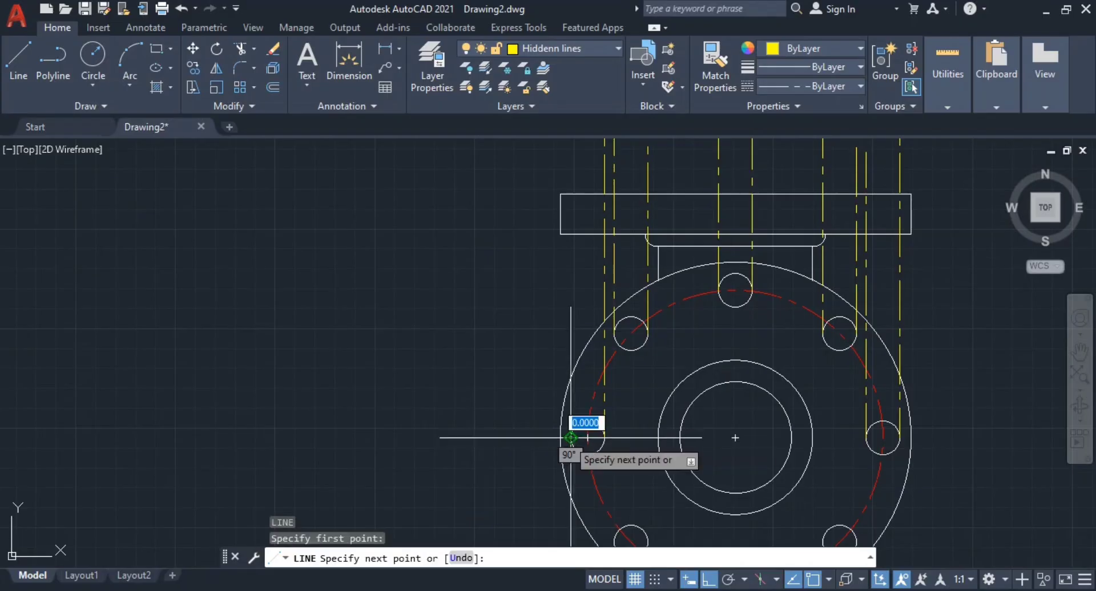
pyautogui.moveTo(592, 430); pyautogui.dragTo(587, 549, button='middle')
pyautogui.click(540, 202)
pyautogui.press('Escape')
pyautogui.press('Escape')
pyautogui.moveTo(680, 285); pyautogui.dragTo(441, 240, button='middle')
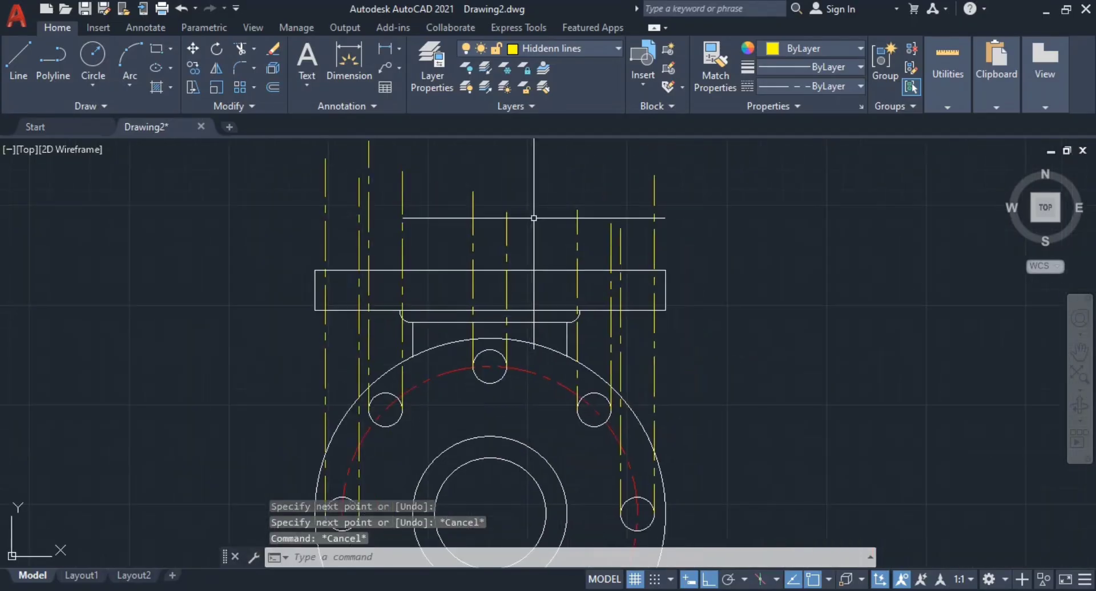
# - Trim off the ends of all projected hole lines that extend above the top flange
pyautogui.moveTo(628, 255); pyautogui.dragTo(511, 247, button='middle')
pyautogui.press('Escape')
pyautogui.press('Escape')
pyautogui.write('tr')
pyautogui.press('Return')
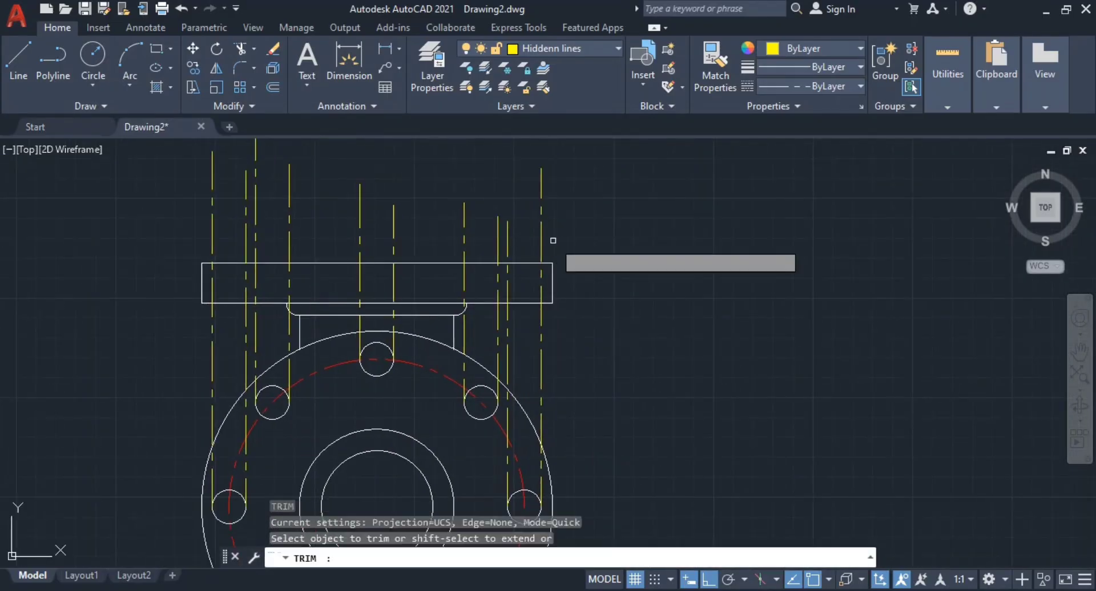
pyautogui.moveTo(671, 219); pyautogui.dragTo(192, 224)
# - Trim the right-hand projected lines just below the top flange, including the piece inside the right collar fillet
pyautogui.moveTo(618, 307); pyautogui.dragTo(829, 243, button='middle')
pyautogui.scroll(2, 826, 245)
pyautogui.moveTo(863, 252); pyautogui.dragTo(676, 247)
pyautogui.scroll(6, 679, 252)
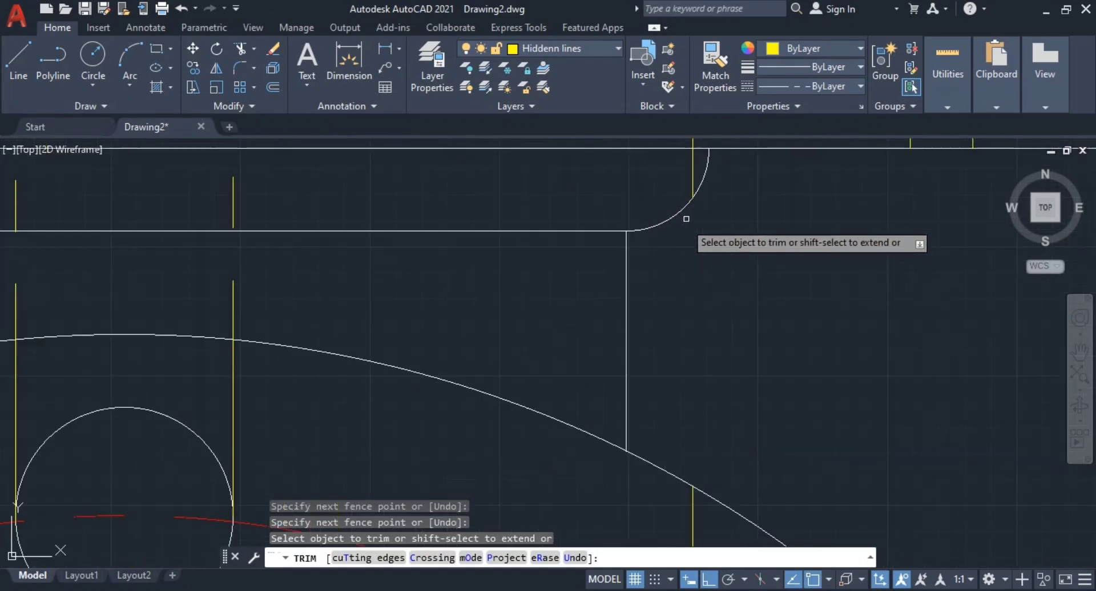
pyautogui.moveTo(686, 291)
pyautogui.mouseDown()
pyautogui.moveTo(665, 306)
pyautogui.moveTo(677, 284)
pyautogui.mouseUp()
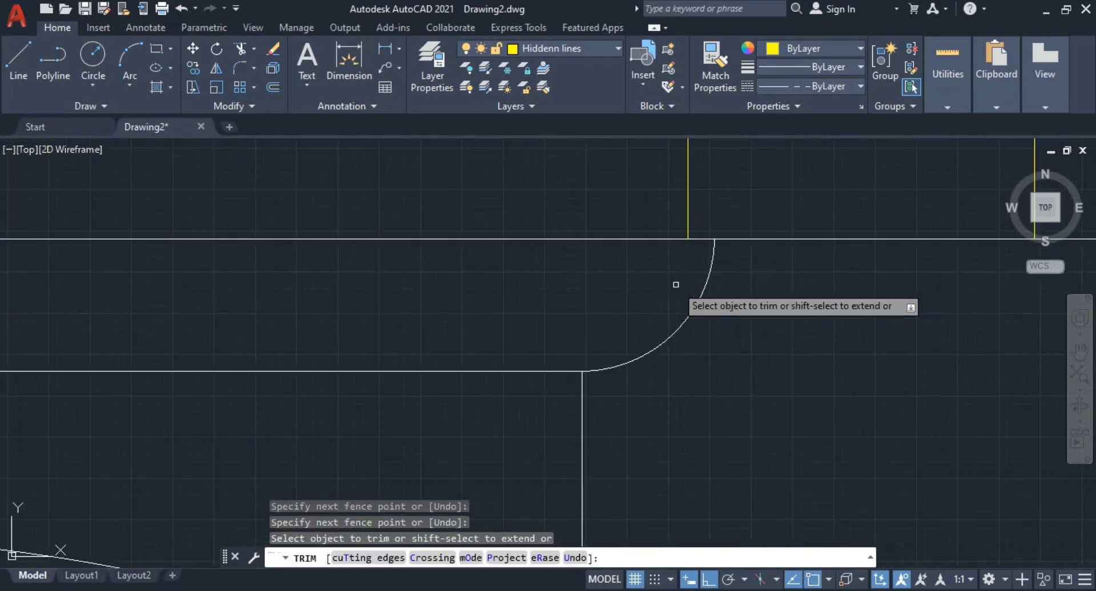
# - Trim the topmost hole's projected lines across the collar and the line piece inside the left collar fillet
pyautogui.scroll(-3, 677, 284)
pyautogui.moveTo(842, 244); pyautogui.dragTo(291, 244)
pyautogui.scroll(3, 406, 245)
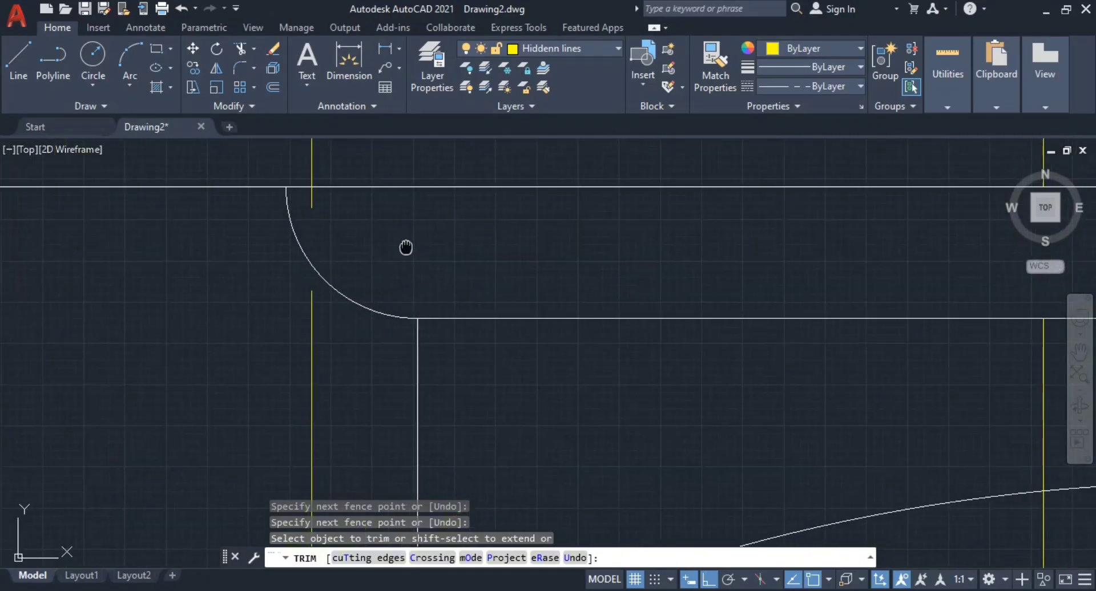
pyautogui.moveTo(406, 244); pyautogui.dragTo(648, 305, button='middle')
pyautogui.moveTo(594, 288); pyautogui.dragTo(564, 275)
pyautogui.click(565, 271)
# - Trim the topmost hole's projected lines between the collar and the bolt hole
pyautogui.scroll(-3, 755, 375)
pyautogui.moveTo(756, 375); pyautogui.dragTo(572, 261, button='middle')
pyautogui.click(694, 295)
pyautogui.click(958, 309)
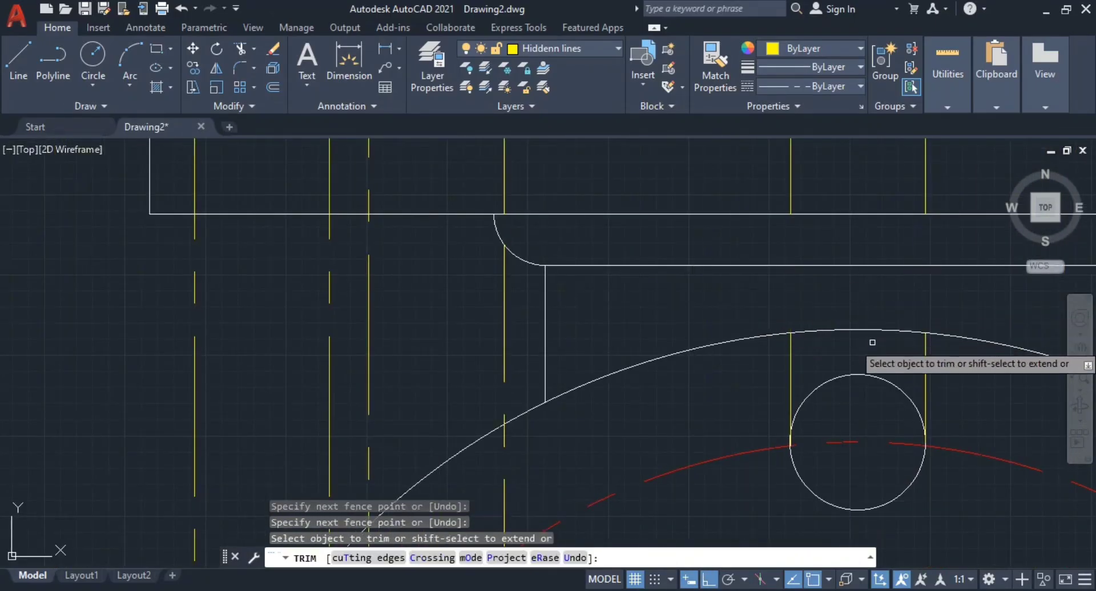
pyautogui.moveTo(871, 343); pyautogui.dragTo(869, 298, button='middle')
pyautogui.click(960, 343)
pyautogui.click(862, 314)
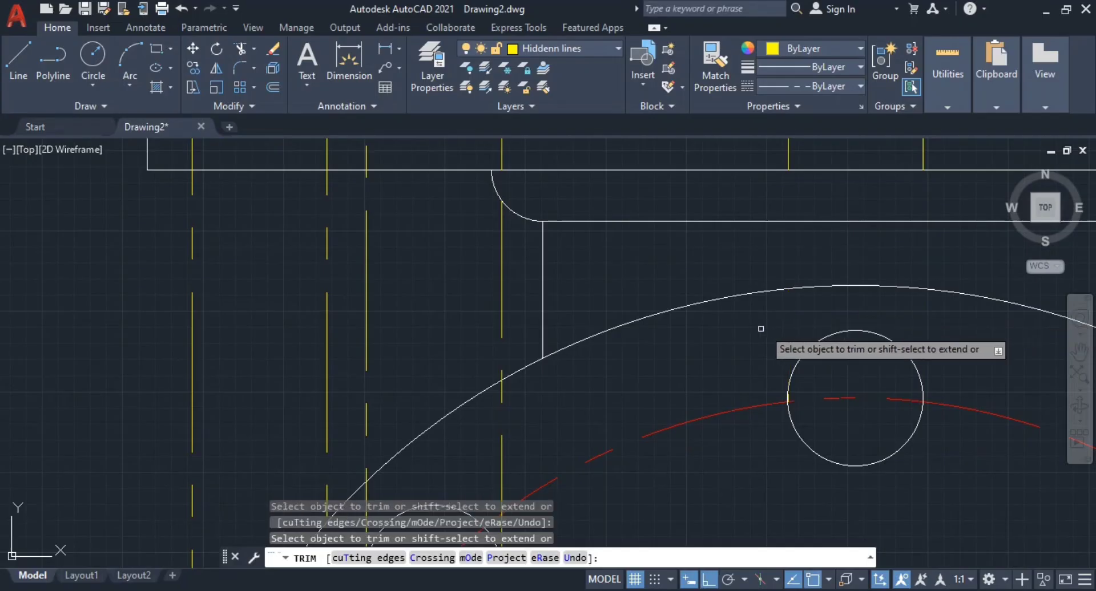
# - Trim the left-hand projected lines between the top flange and the round flange's outline, and end the Trim command
pyautogui.scroll(-3, 720, 351)
pyautogui.click(705, 303)
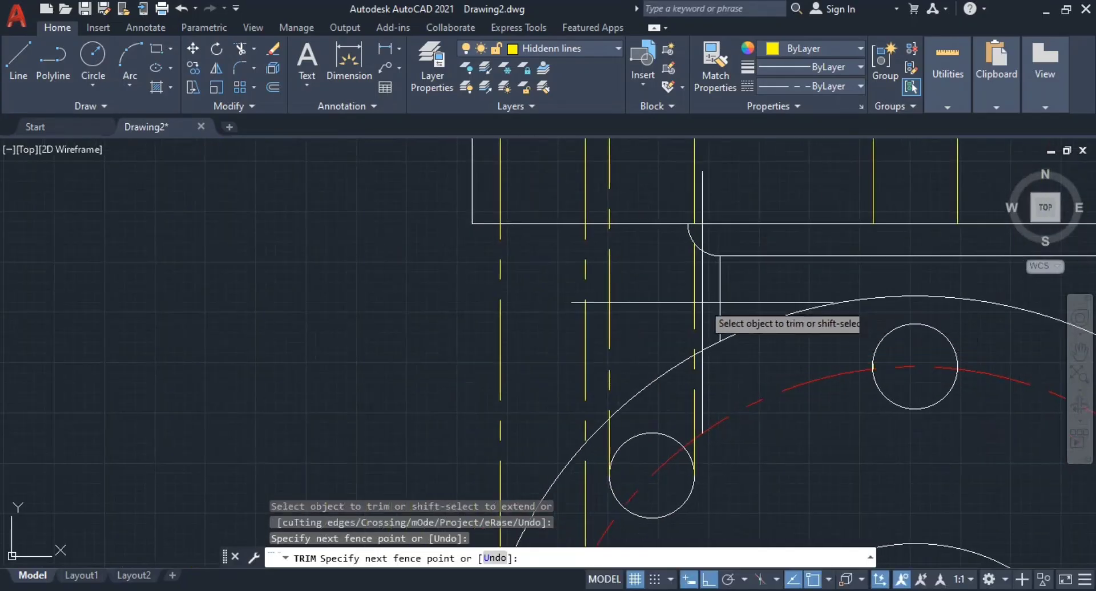
pyautogui.click(406, 320)
pyautogui.moveTo(590, 344); pyautogui.dragTo(594, 231, button='middle')
pyautogui.press('Escape')
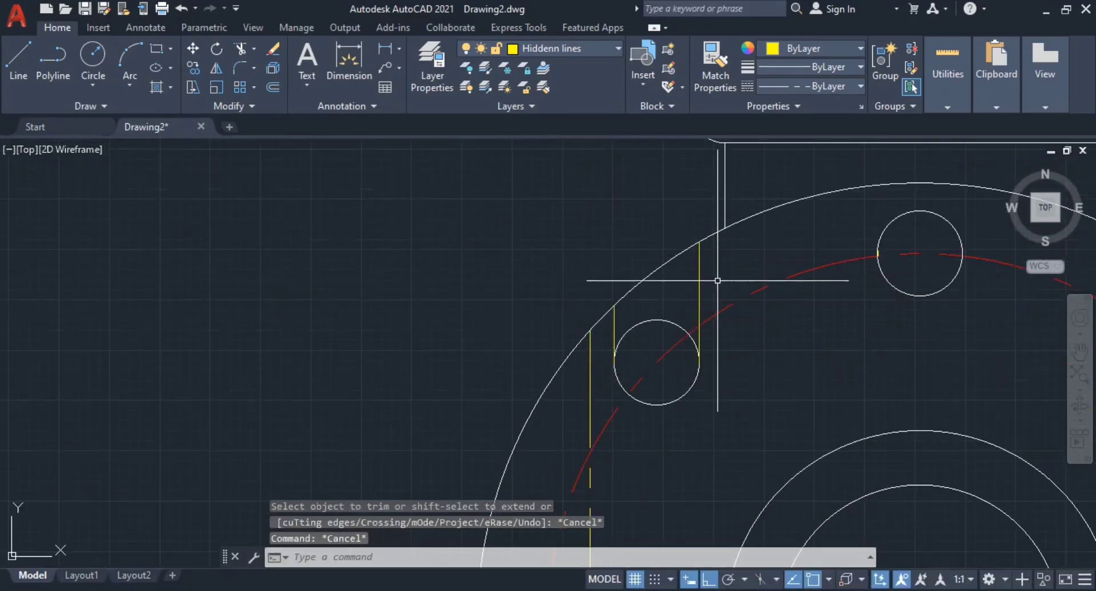
# - Erase the leftover projected hidden lines between the round flange's outline and its upper and side bolt holes, on both sides
pyautogui.click(717, 279)
pyautogui.click(692, 293)
pyautogui.scroll(4, 640, 324)
pyautogui.click(600, 303)
pyautogui.click(570, 335)
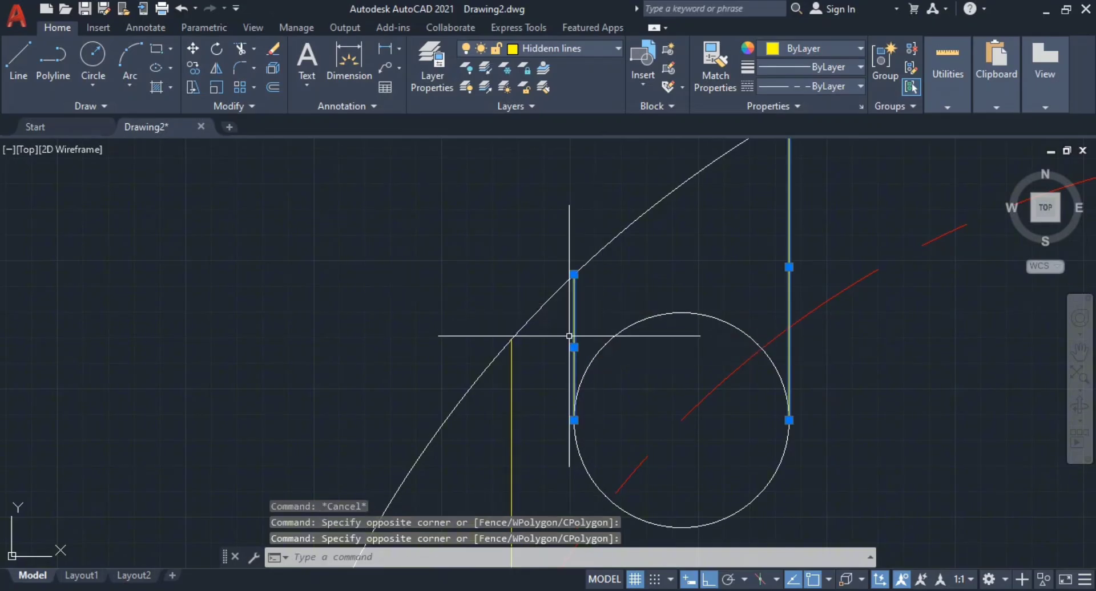
pyautogui.scroll(-2, 621, 286)
pyautogui.moveTo(621, 286); pyautogui.dragTo(652, 200, button='middle')
pyautogui.click(607, 317)
pyautogui.click(538, 372)
pyautogui.scroll(-4, 591, 359)
pyautogui.moveTo(591, 359); pyautogui.dragTo(612, 235, button='middle')
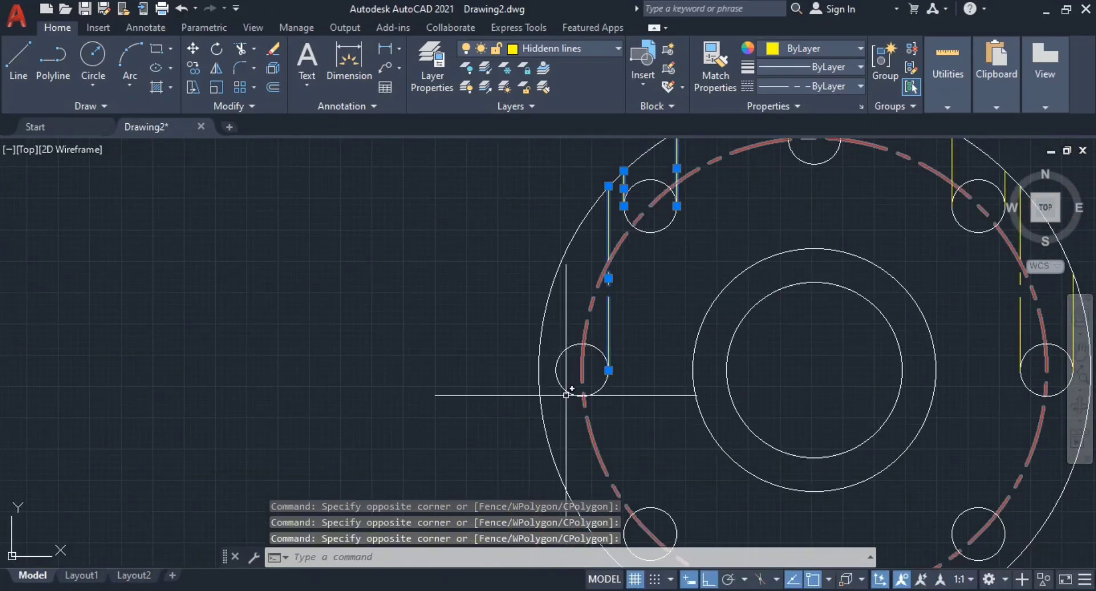
pyautogui.moveTo(565, 394); pyautogui.dragTo(491, 412, button='middle')
pyautogui.moveTo(851, 228); pyautogui.dragTo(679, 426, button='middle')
pyautogui.scroll(2, 751, 353)
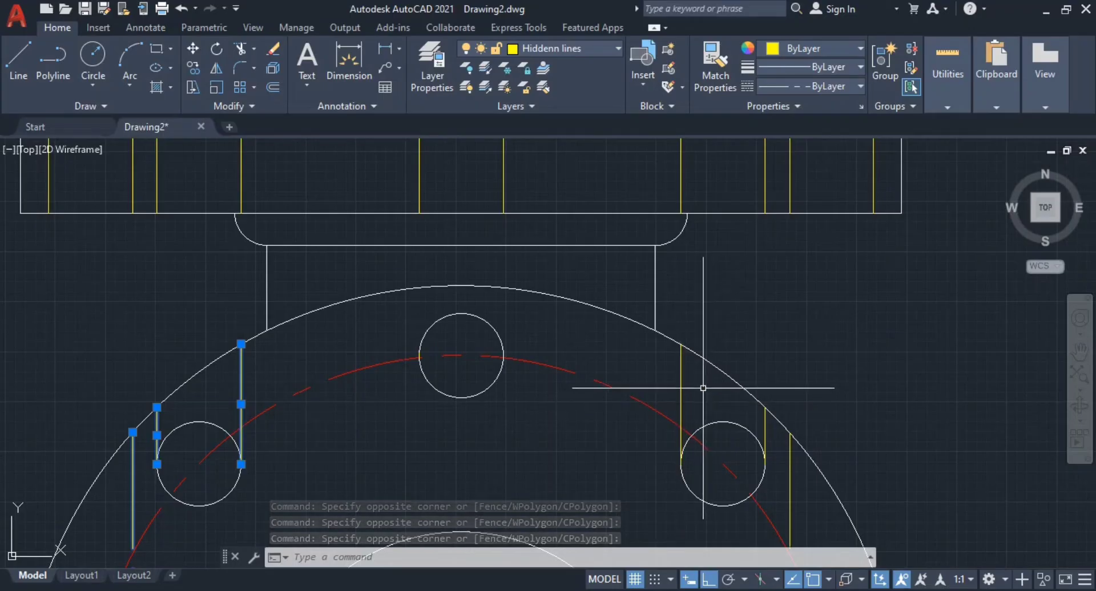
pyautogui.click(698, 388)
pyautogui.click(669, 392)
pyautogui.scroll(2, 786, 410)
pyautogui.moveTo(759, 457); pyautogui.dragTo(577, 237, button='middle')
pyautogui.scroll(6, 838, 225)
pyautogui.click(765, 252)
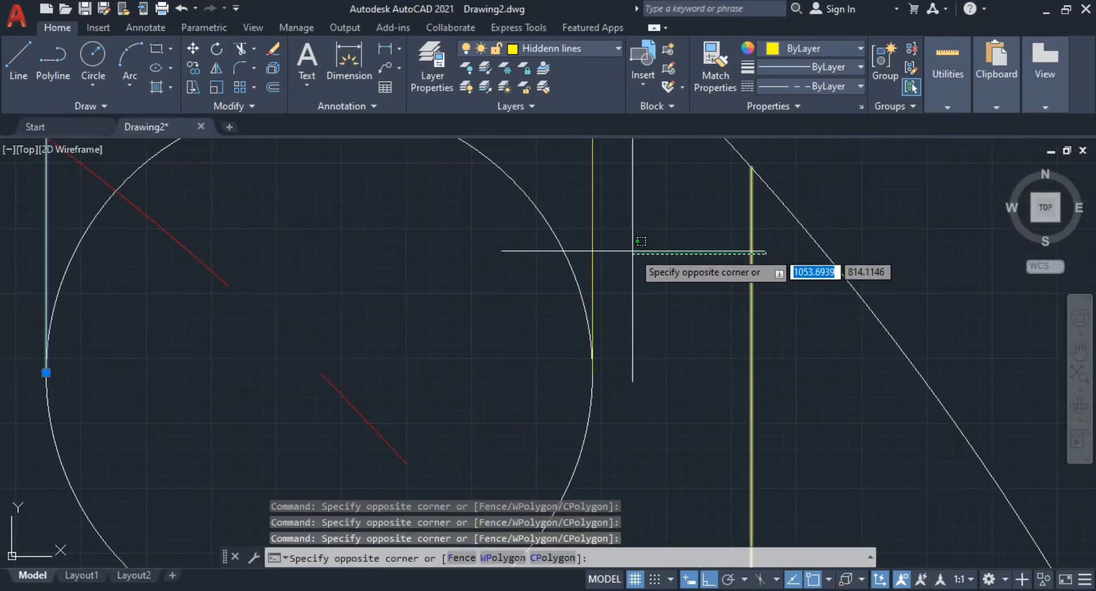
pyautogui.click(585, 236)
pyautogui.scroll(-6, 781, 360)
pyautogui.moveTo(780, 362); pyautogui.dragTo(631, 57, button='middle')
pyautogui.click(761, 331)
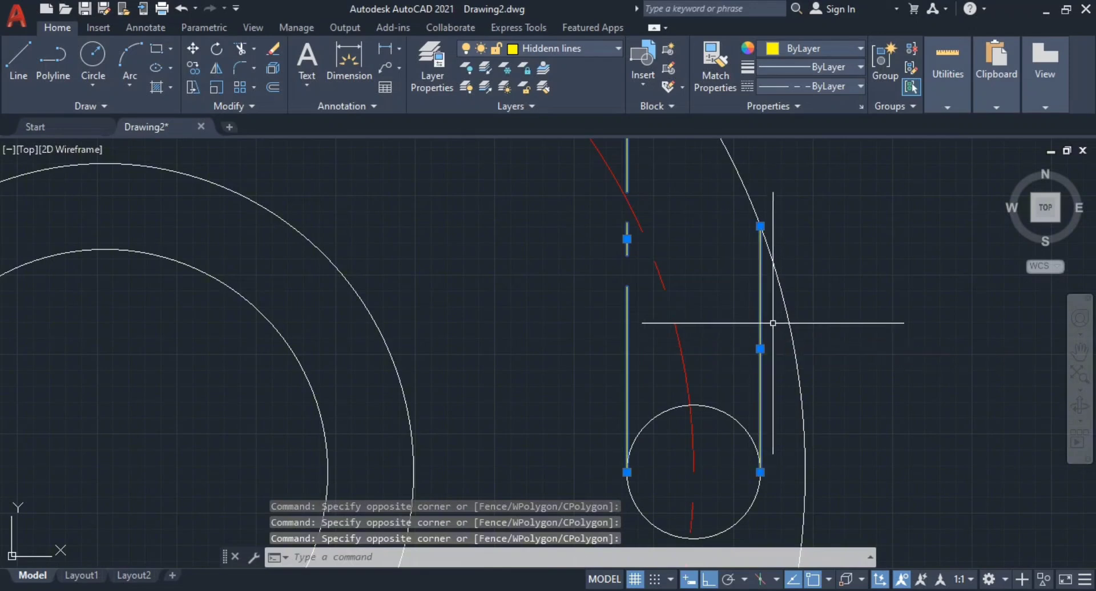
pyautogui.write('E')
pyautogui.press('Return')
pyautogui.scroll(-9, 765, 310)
pyautogui.scroll(3, 837, 313)
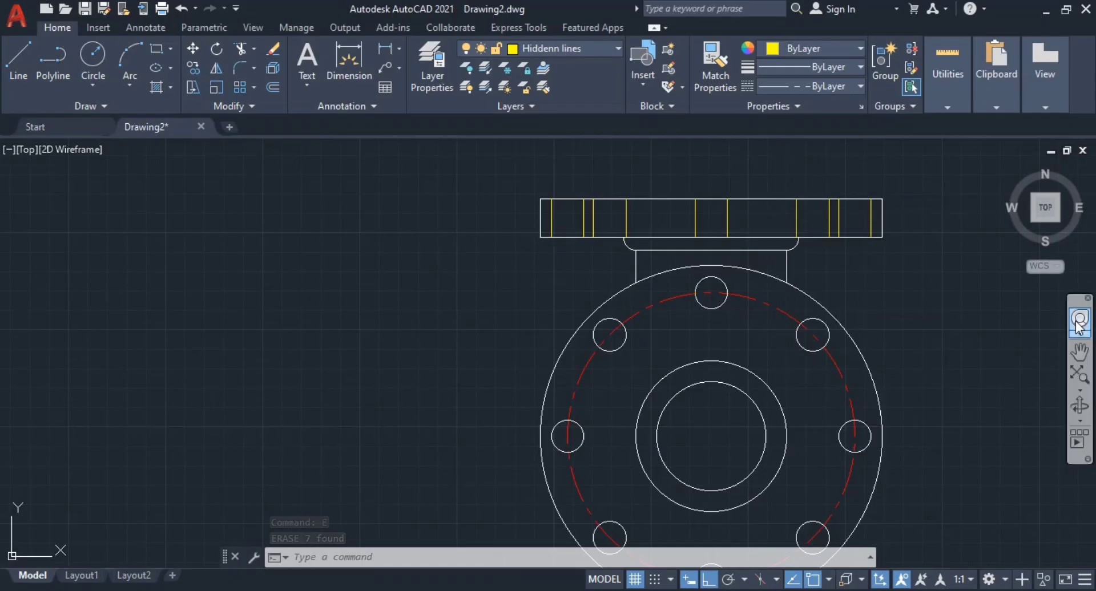
# - Check Fig. 66 in the PDF, then draw a vertical hidden line from the Ø97 circle's right quadrant up to the neck's right edge
pyautogui.hotkey('alt', 'Tab')
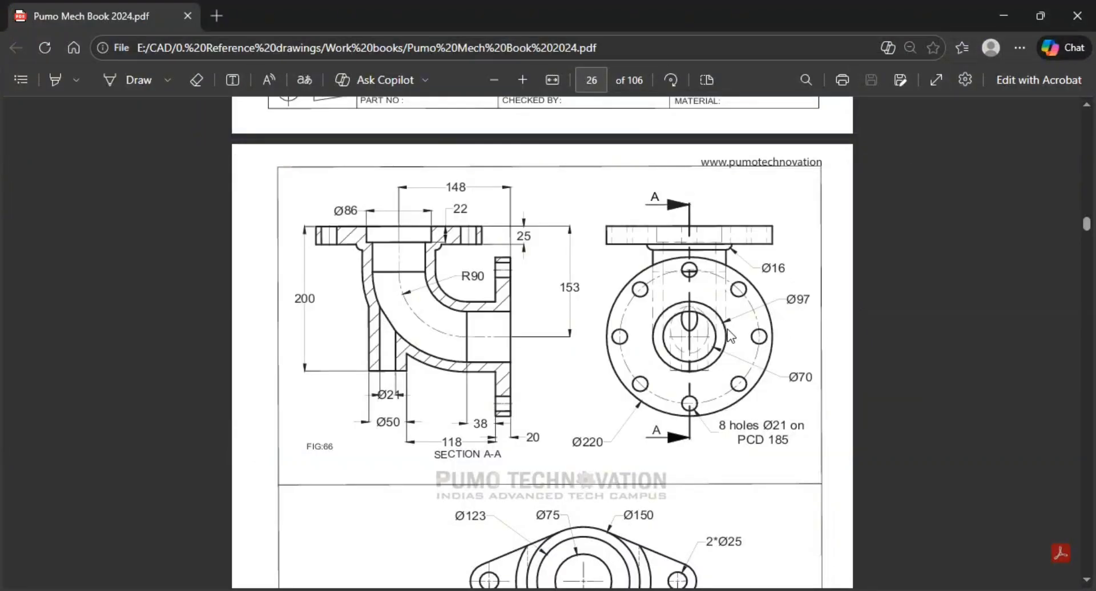
pyautogui.hotkey('alt', 'Tab')
pyautogui.moveTo(723, 449)
pyautogui.mouseDown(button='middle')
pyautogui.moveTo(678, 355)
pyautogui.moveTo(637, 397)
pyautogui.moveTo(652, 401)
pyautogui.mouseUp(button='middle')
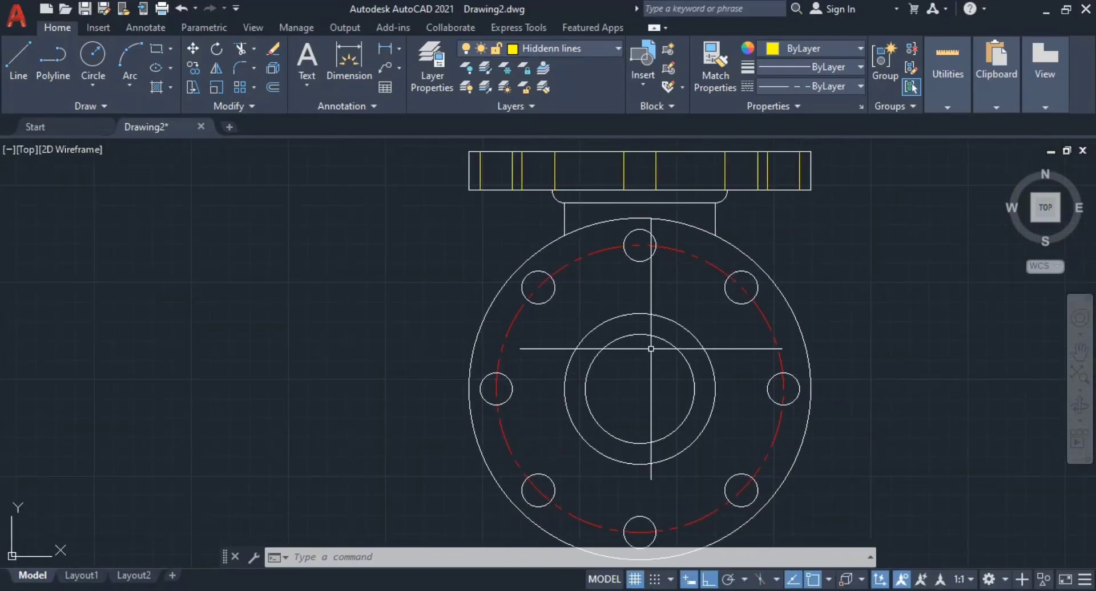
pyautogui.write('line')
pyautogui.press('Return')
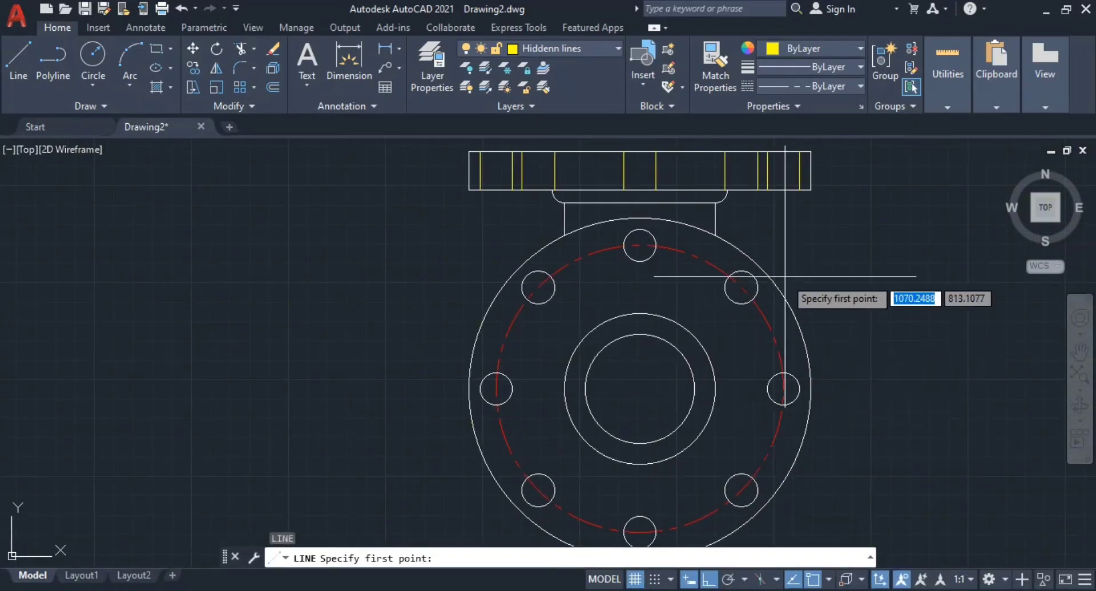
pyautogui.click(716, 388)
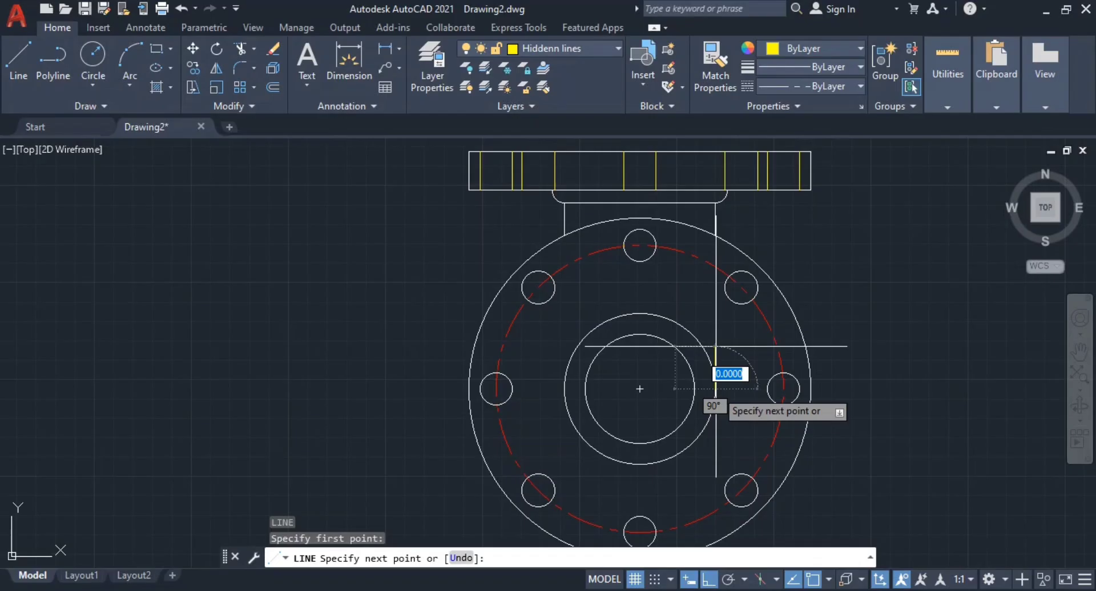
pyautogui.click(715, 235)
pyautogui.press('Escape')
pyautogui.press('Escape')
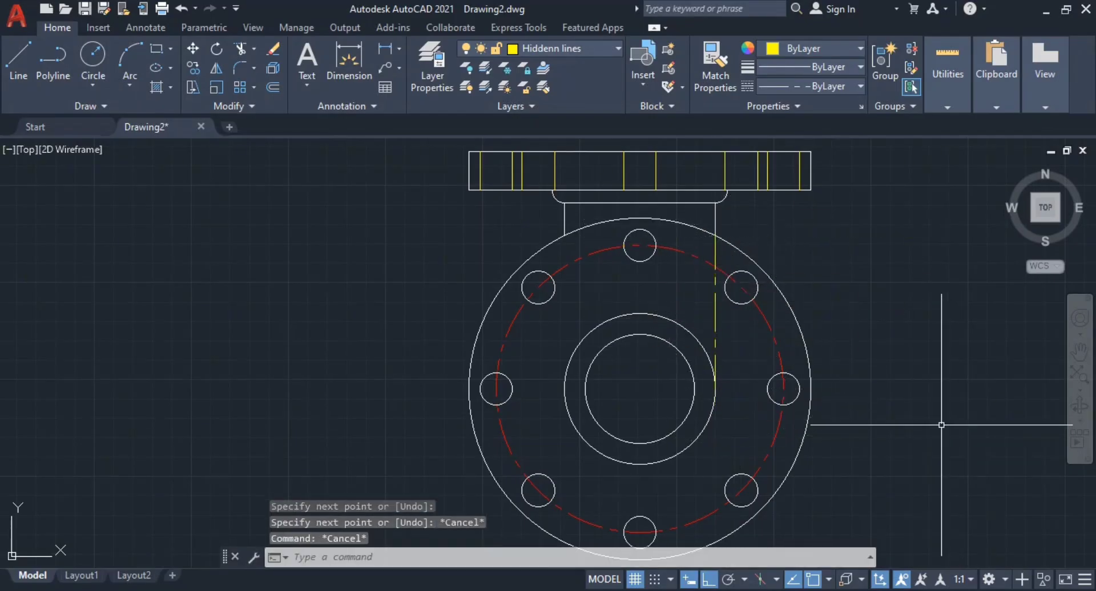
# - Draw a matching vertical hidden line from the Ø97 circle's left quadrant up to the neck's left edge
pyautogui.moveTo(729, 400); pyautogui.dragTo(850, 395, button='middle')
pyautogui.press('Return')
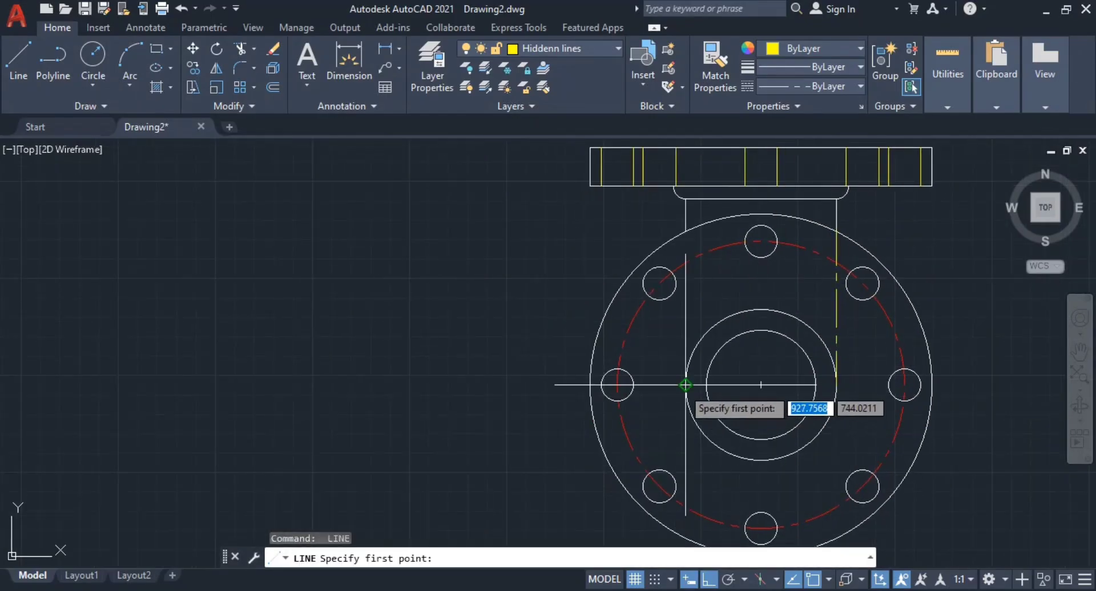
pyautogui.click(702, 334)
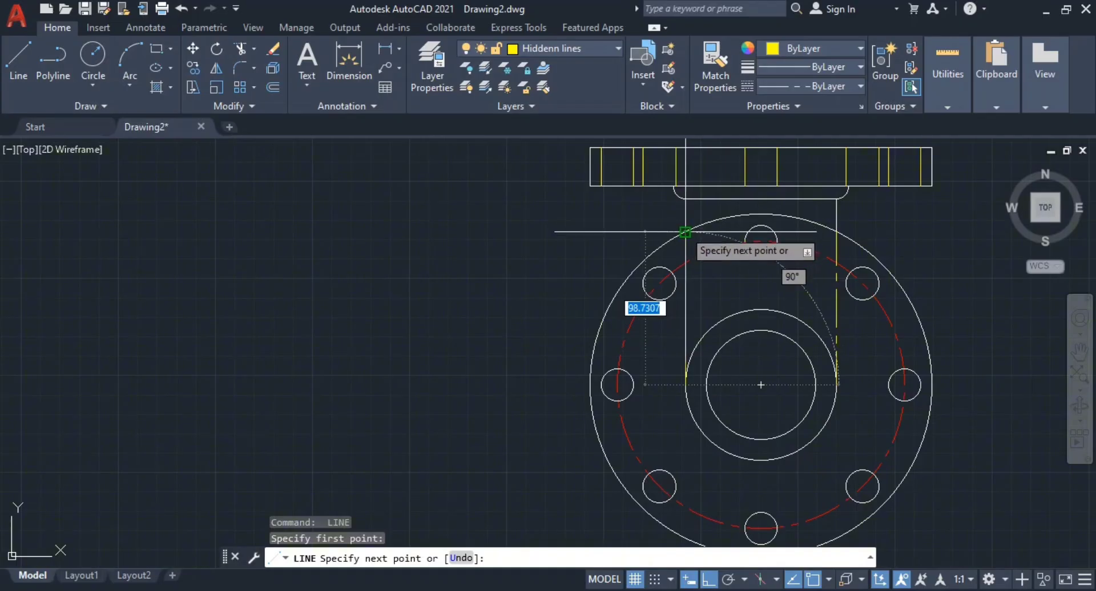
pyautogui.press('Escape')
pyautogui.press('Escape')
# - Draw two vertical hidden lines from the Ø70 bore circle's right and left quadrants up past the top flange
pyautogui.moveTo(849, 344); pyautogui.dragTo(794, 369, button='middle')
pyautogui.press('Return')
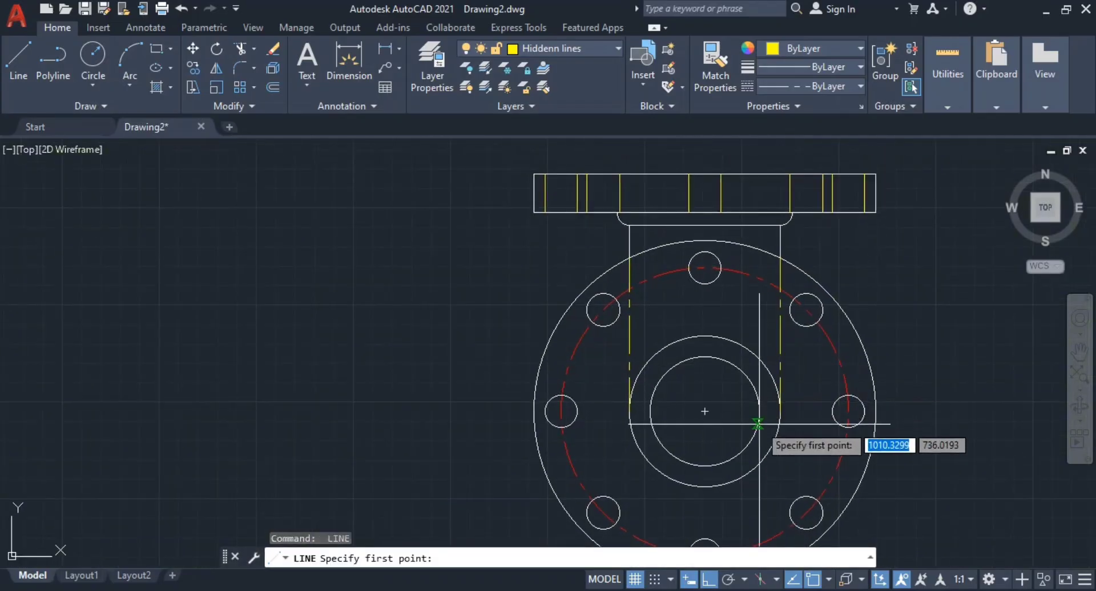
pyautogui.click(759, 410)
pyautogui.moveTo(761, 250); pyautogui.dragTo(766, 310, button='middle')
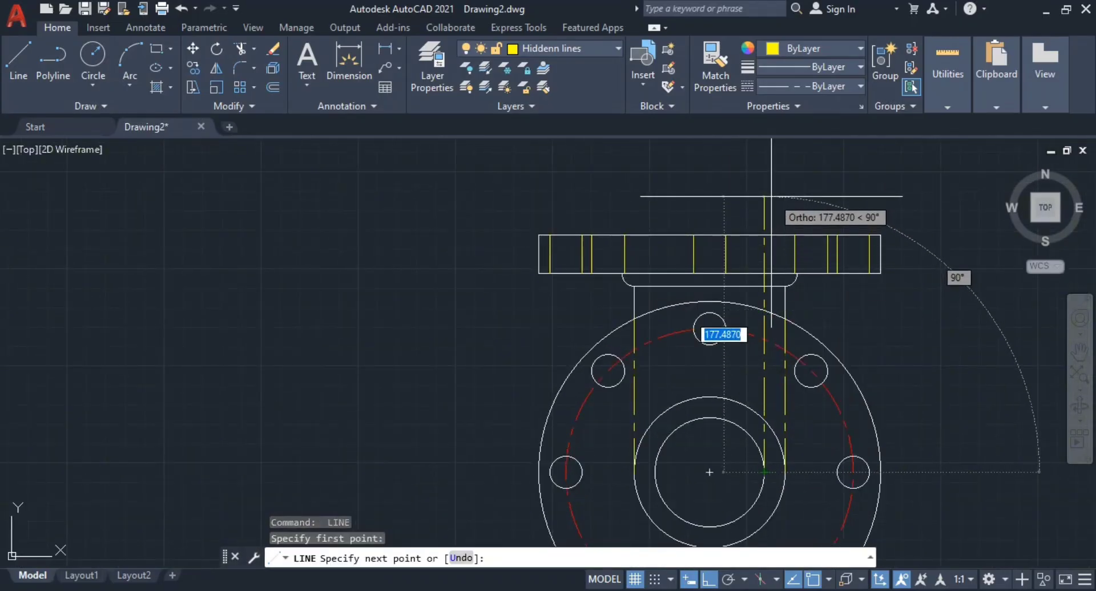
pyautogui.press('Escape')
pyautogui.press('Return')
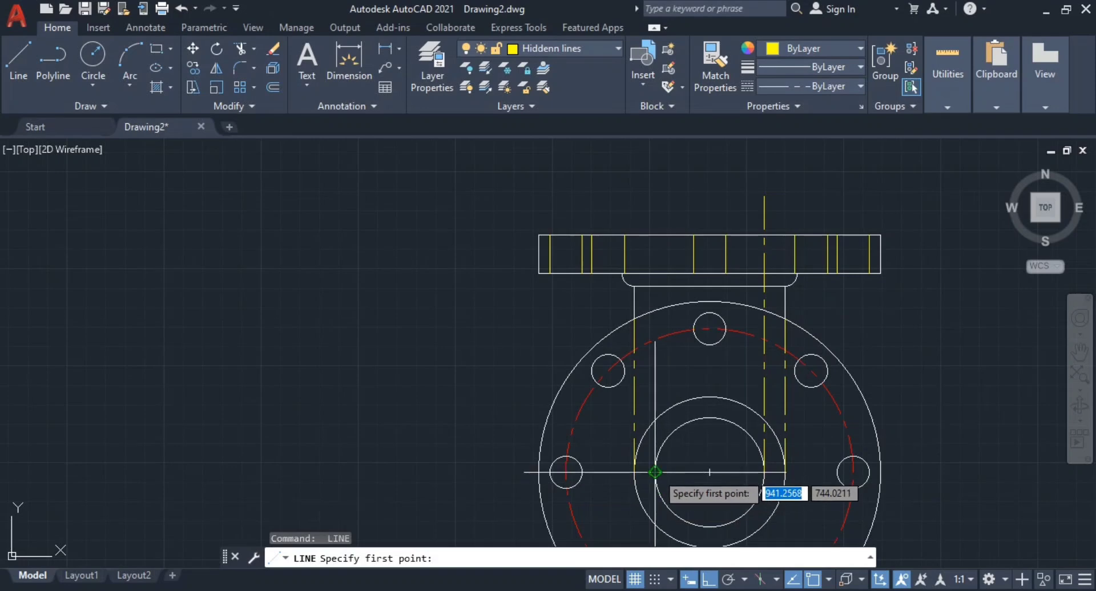
pyautogui.click(656, 472)
pyautogui.click(663, 207)
pyautogui.press('Escape')
pyautogui.scroll(4, 764, 189)
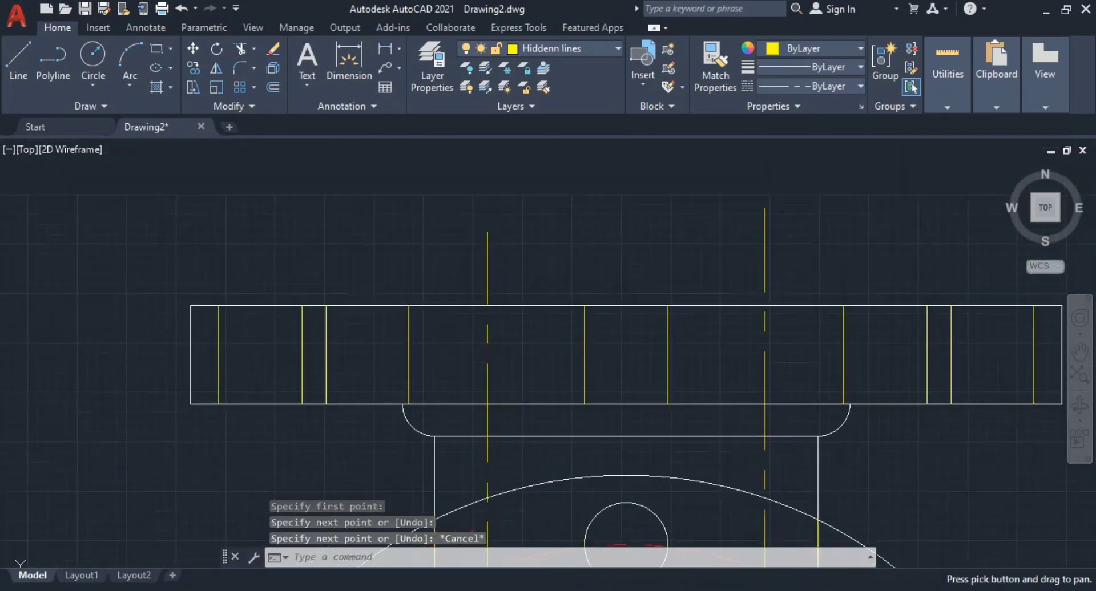
pyautogui.press('Escape')
pyautogui.press('Escape')
# - Trim both bore lines where they stick out above the top flange
pyautogui.write('tr')
pyautogui.press('Return')
pyautogui.moveTo(866, 239); pyautogui.dragTo(460, 252)
pyautogui.moveTo(800, 459); pyautogui.dragTo(812, 345, button='middle')
pyautogui.press('Escape')
pyautogui.press('Escape')
pyautogui.scroll(-4, 774, 352)
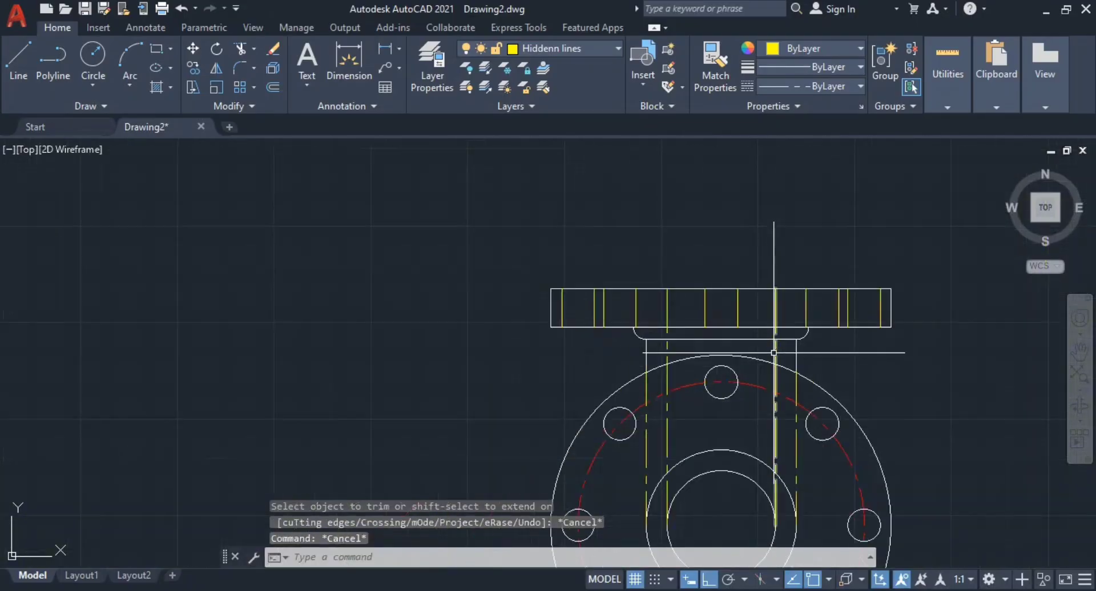
# - Compare the front view with Fig. 66 in the PDF workbook and look up the top flange recess's diameter and depth
pyautogui.moveTo(770, 452); pyautogui.dragTo(816, 305, button='middle')
pyautogui.hotkey('alt', 'Tab')
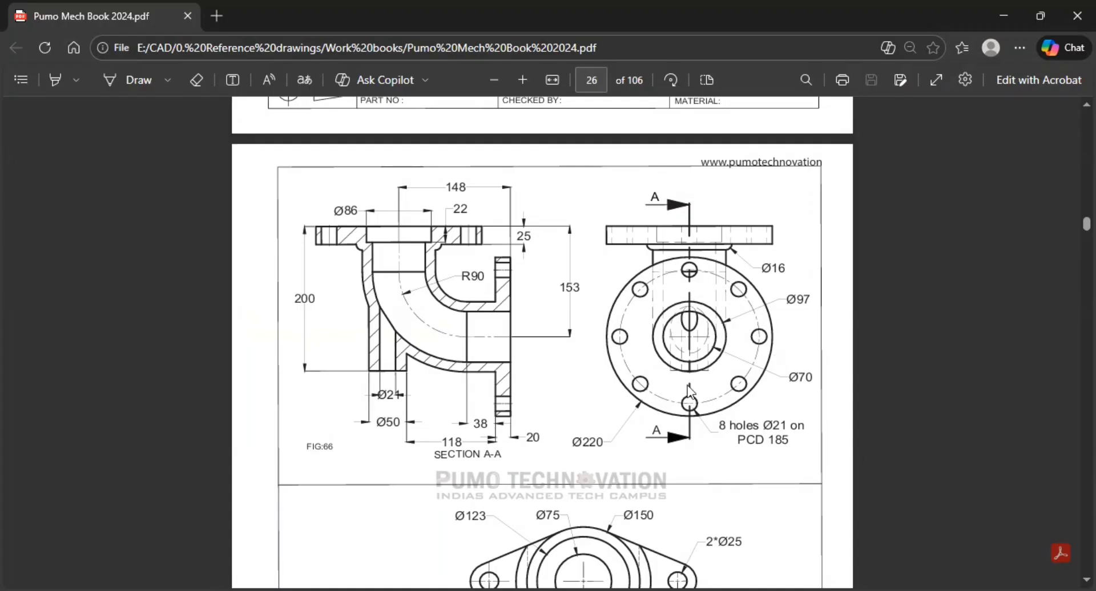
pyautogui.hotkey('alt', 'Tab')
pyautogui.scroll(4, 710, 447)
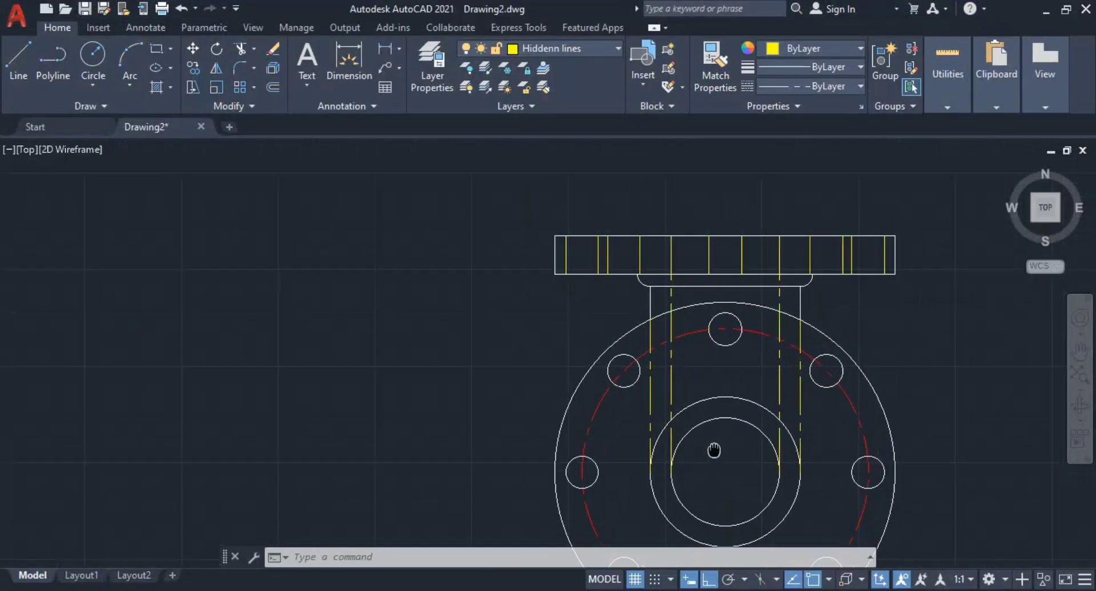
pyautogui.hotkey('alt', 'Tab')
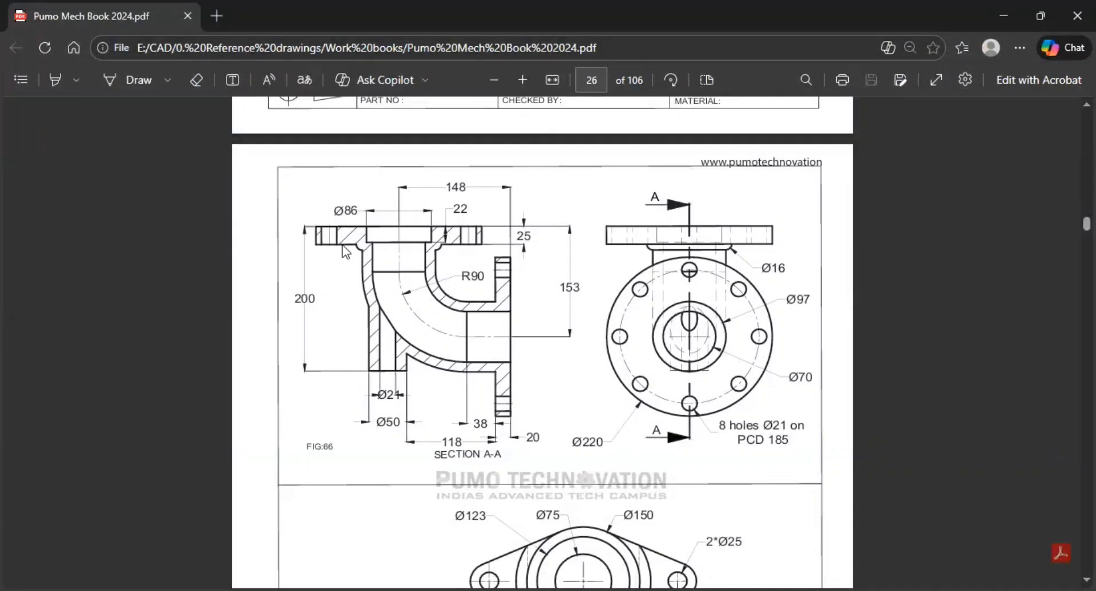
pyautogui.hotkey('alt', 'Tab')
pyautogui.moveTo(696, 241)
pyautogui.mouseDown(button='middle')
pyautogui.moveTo(665, 237)
pyautogui.moveTo(638, 257)
pyautogui.moveTo(571, 266)
pyautogui.mouseUp(button='middle')
pyautogui.press('Return')
pyautogui.press('Escape')
pyautogui.press('Escape')
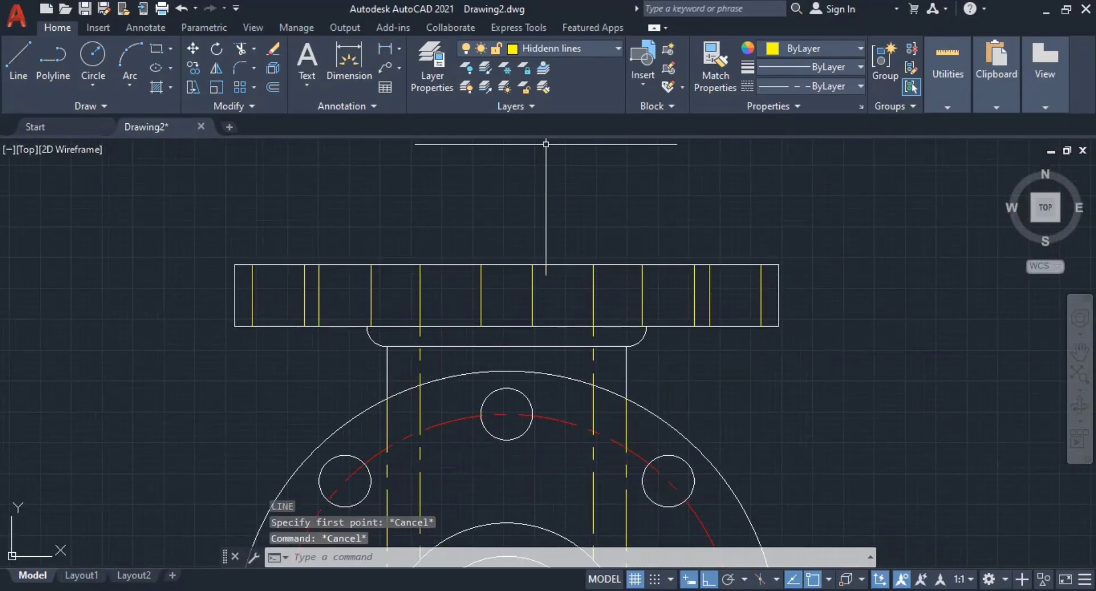
pyautogui.click(538, 48)
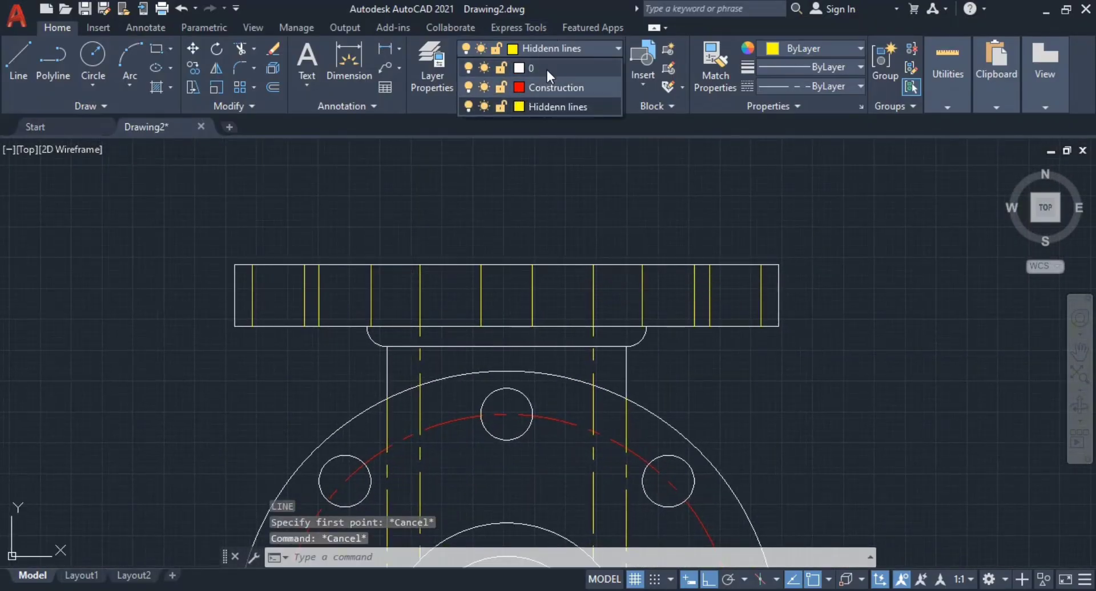
pyautogui.press('Escape')
pyautogui.hotkey('alt', 'Tab')
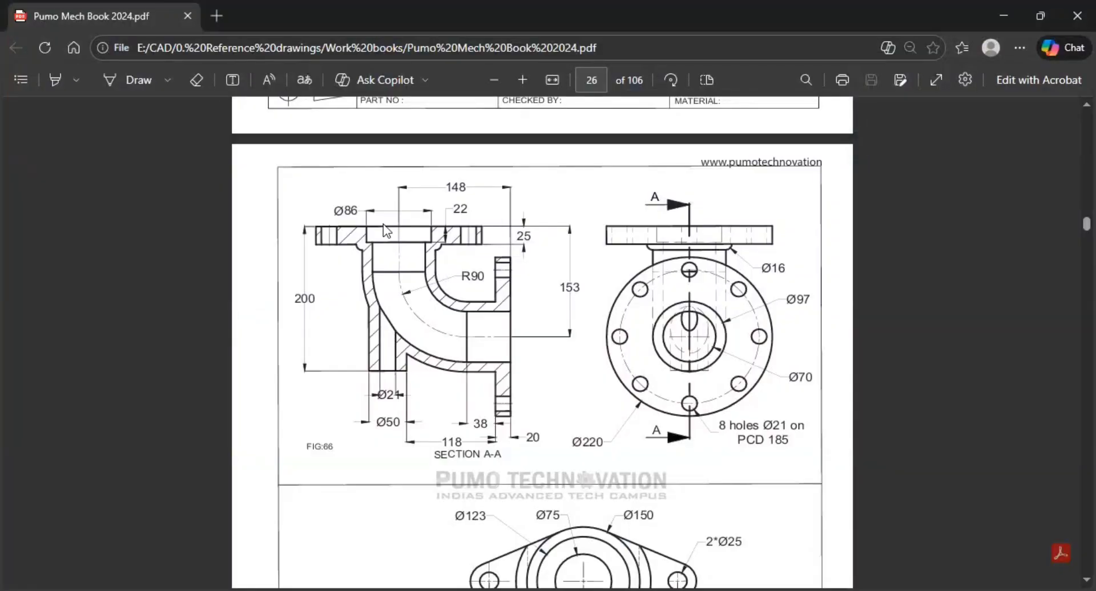
pyautogui.hotkey('alt', 'Tab')
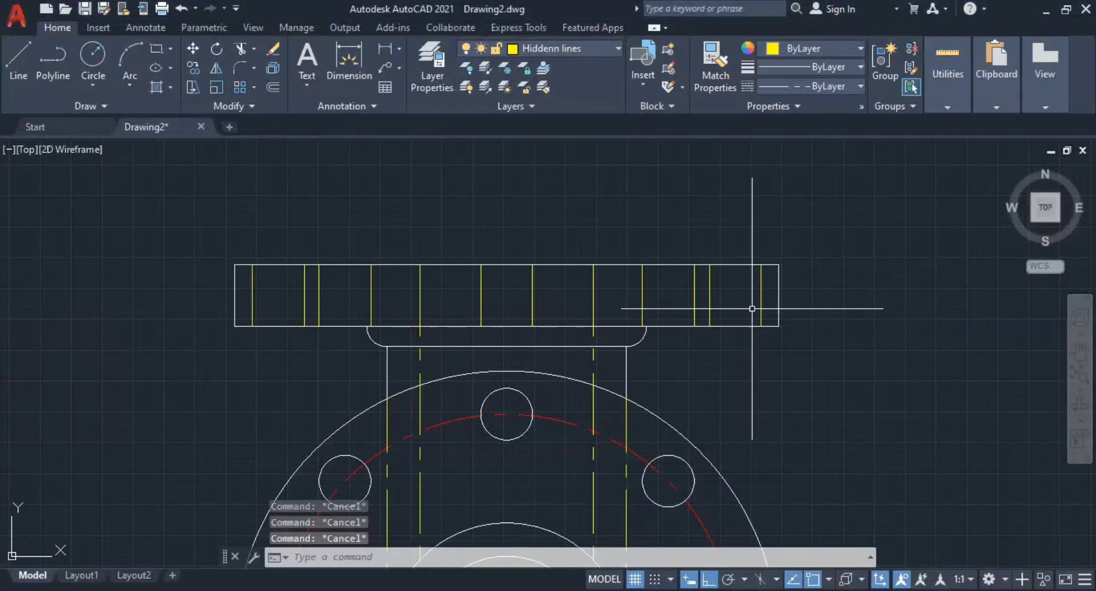
pyautogui.scroll(3, 704, 304)
pyautogui.write('o')
pyautogui.press('Return')
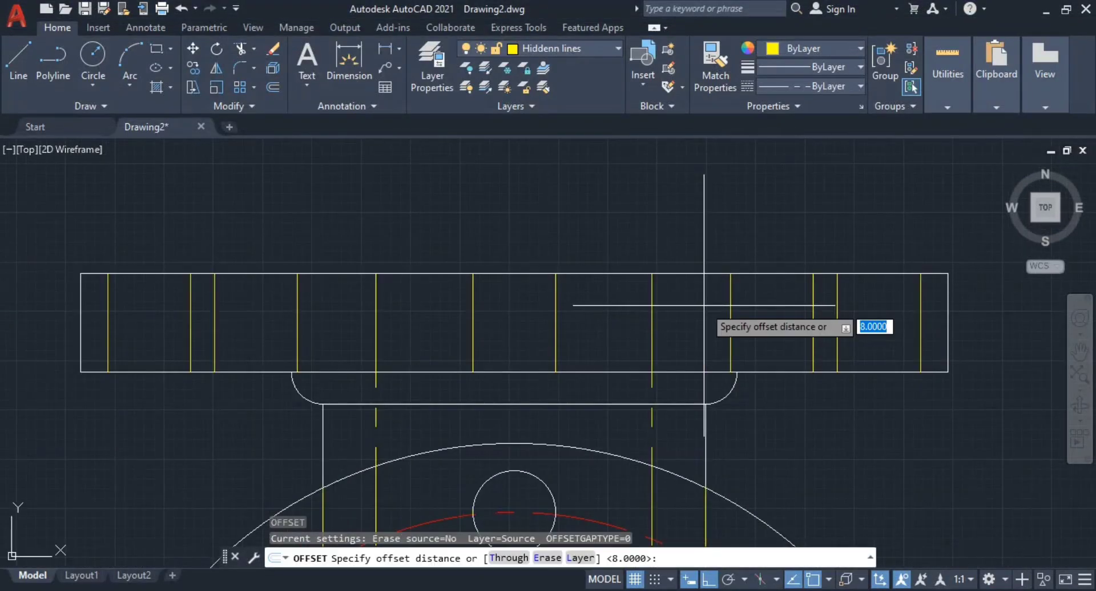
pyautogui.write('22')
pyautogui.press('Return')
pyautogui.click(681, 274)
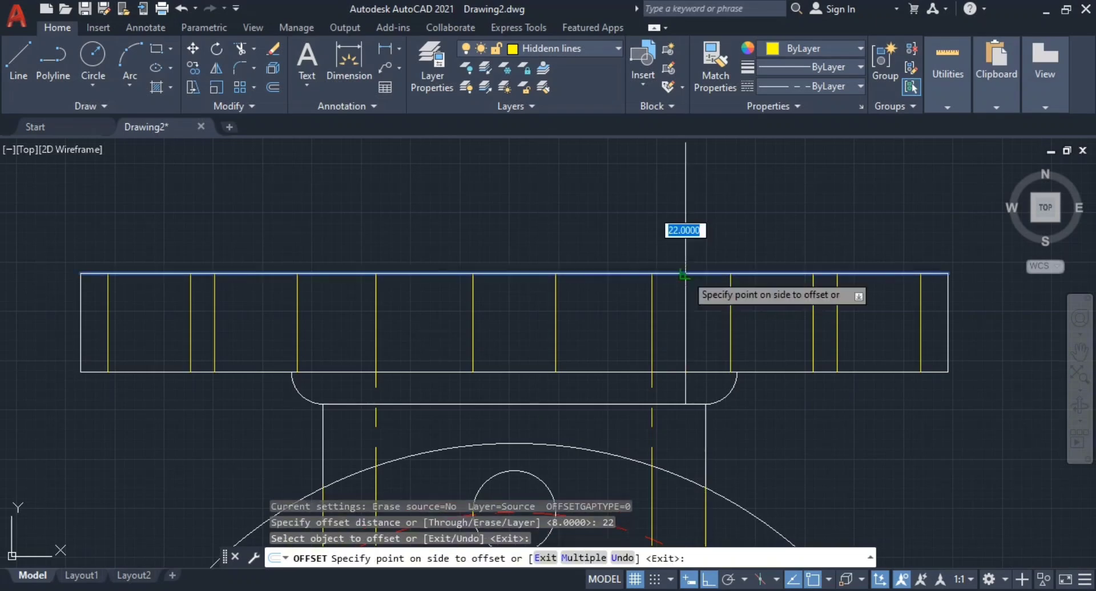
pyautogui.press('Escape')
pyautogui.press('Escape')
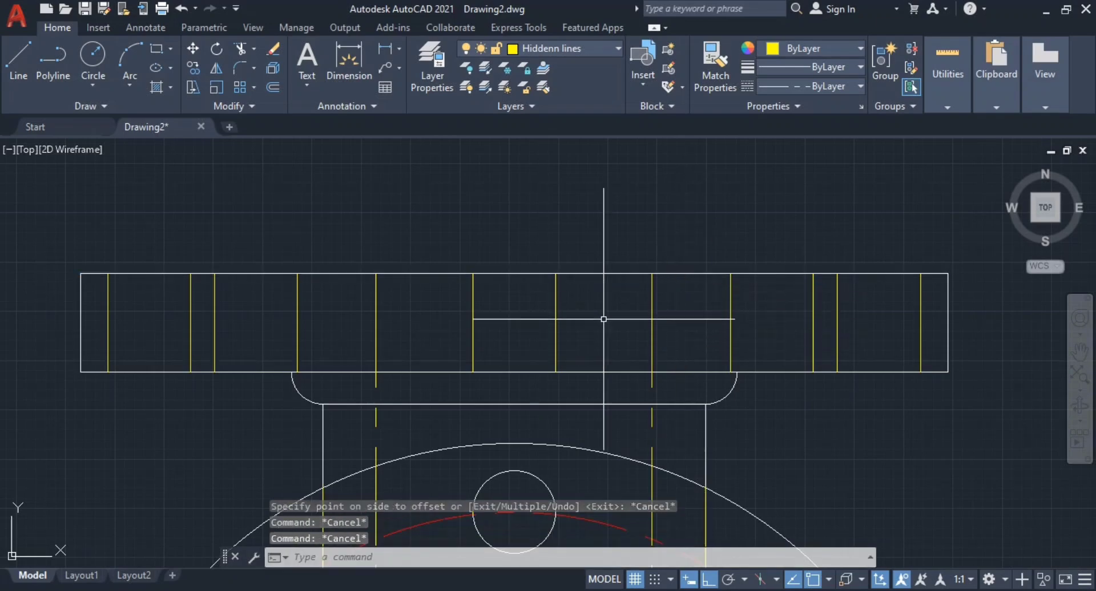
# - Recheck Fig. 66, then draw a horizontal hidden line about 55 mm long to the right of the top flange, level with its top edge
pyautogui.hotkey('alt', 'Tab')
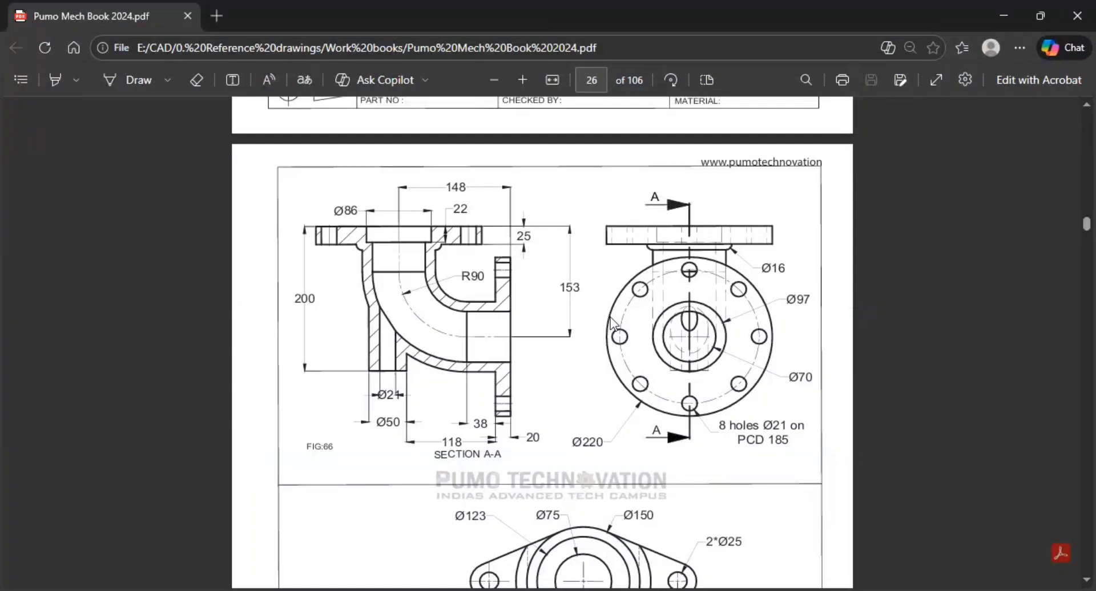
pyautogui.hotkey('alt', 'Tab')
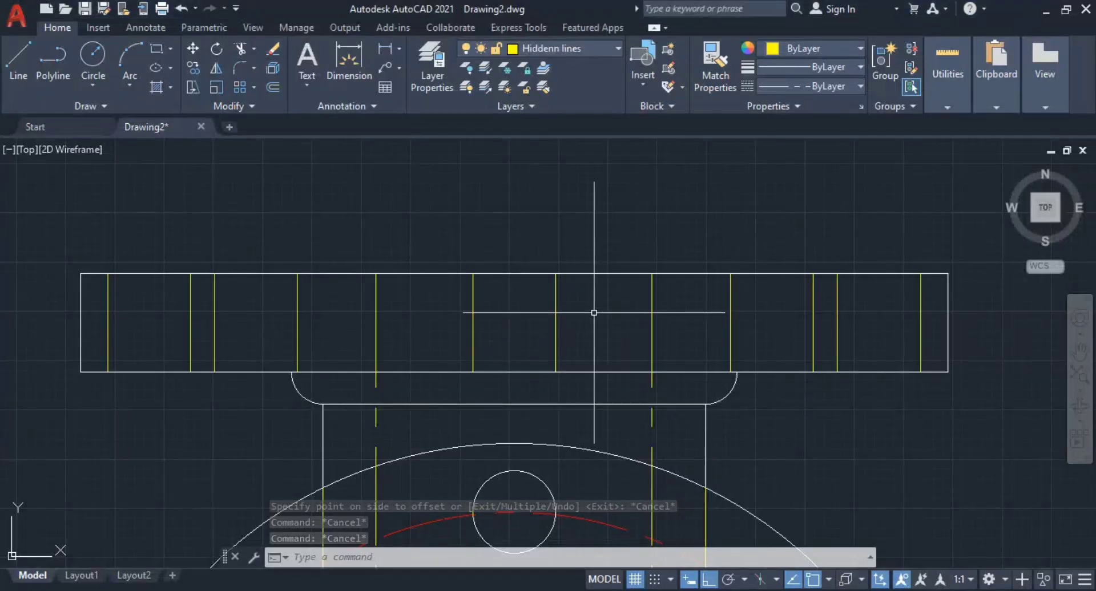
pyautogui.moveTo(592, 313)
pyautogui.mouseDown(button='middle')
pyautogui.moveTo(648, 313)
pyautogui.moveTo(561, 308)
pyautogui.moveTo(584, 309)
pyautogui.mouseUp(button='middle')
pyautogui.scroll(-2, 648, 315)
pyautogui.scroll(2, 590, 311)
pyautogui.scroll(-2, 615, 306)
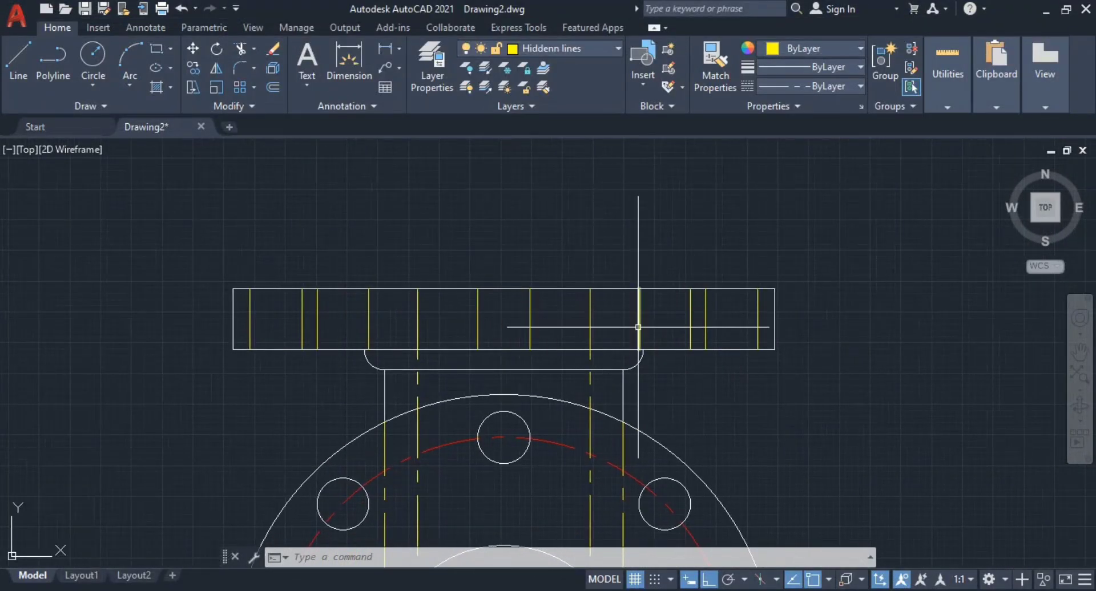
pyautogui.write('l')
pyautogui.press('Return')
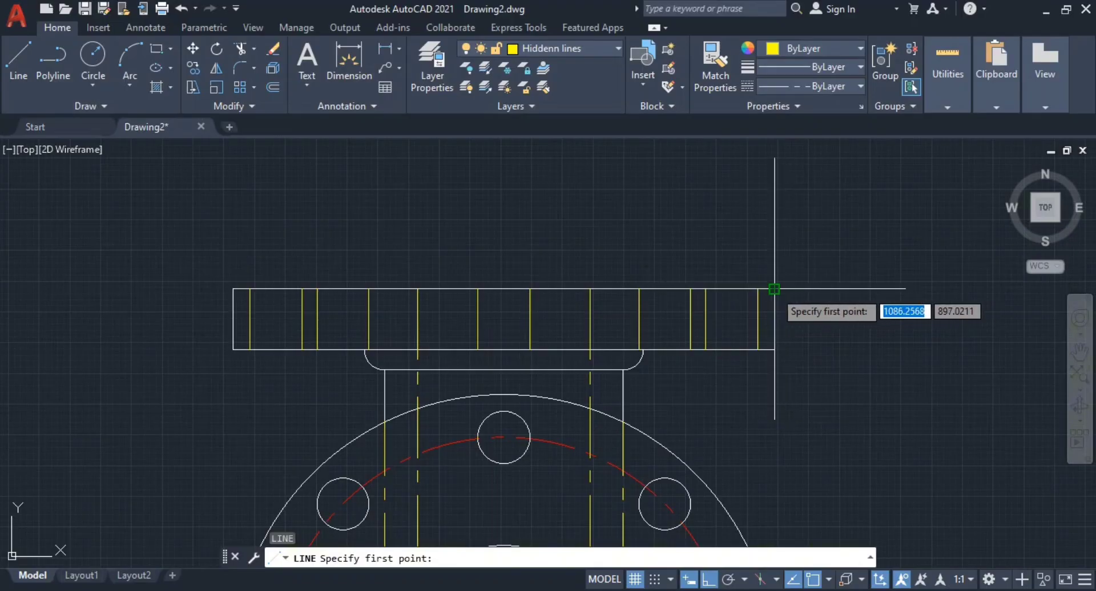
pyautogui.click(798, 288)
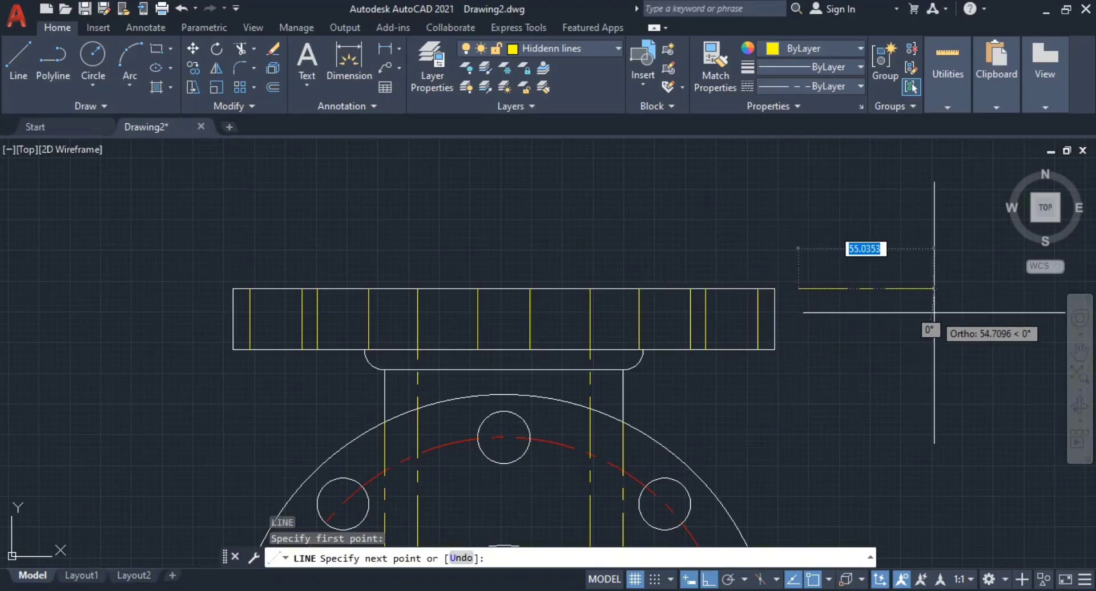
pyautogui.press('Escape')
pyautogui.press('Escape')
# - Move the new horizontal hidden line 22 mm straight down from the level of the top flange's upper edge
pyautogui.click(912, 241)
pyautogui.click(890, 315)
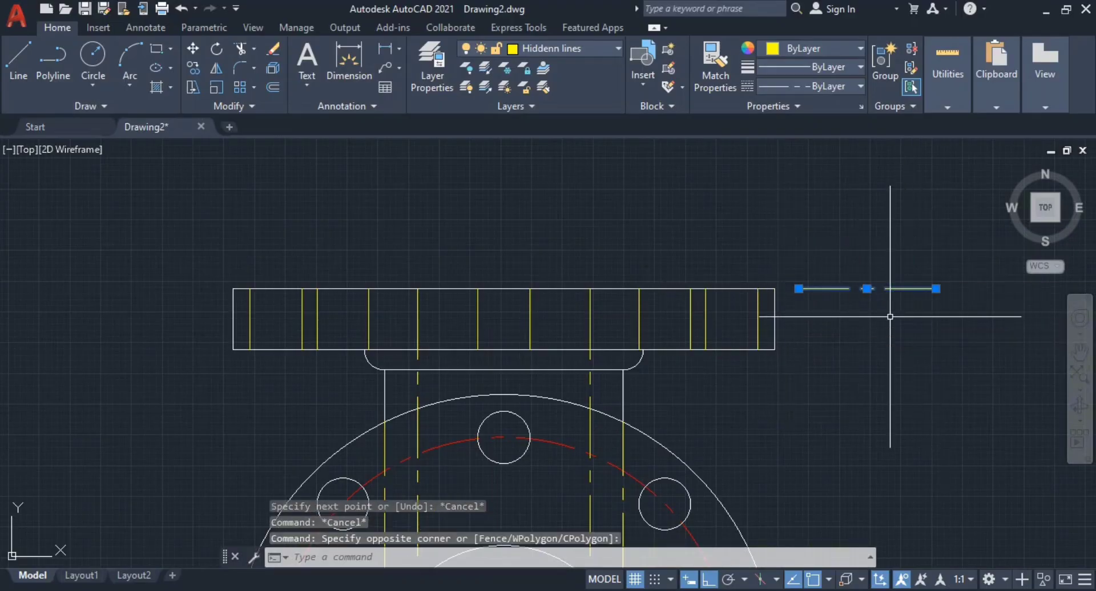
pyautogui.write('m')
pyautogui.press('Return')
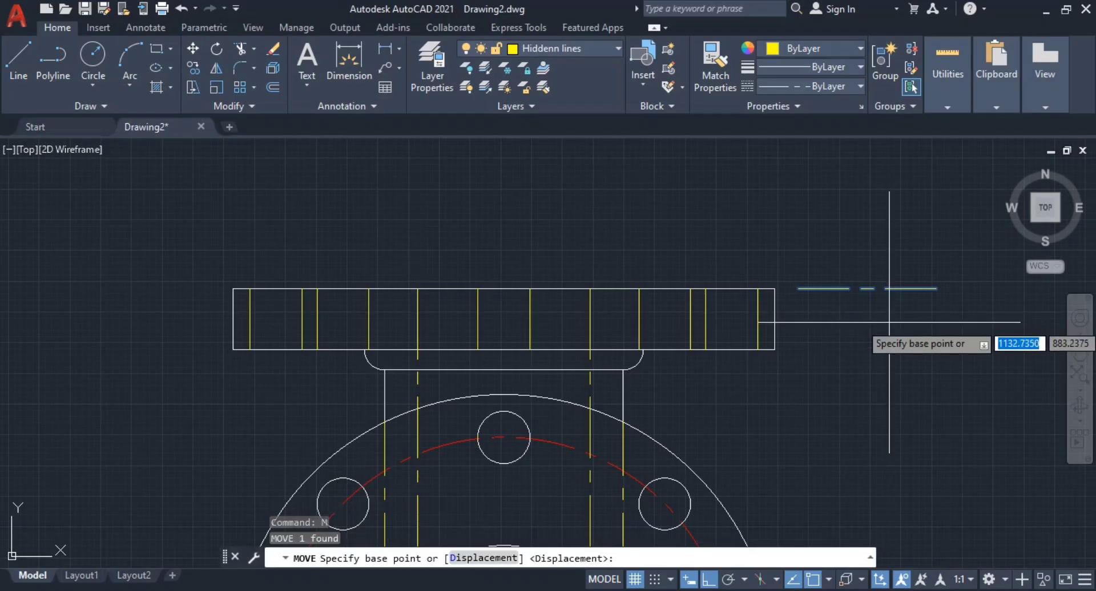
pyautogui.click(890, 322)
pyautogui.write('22')
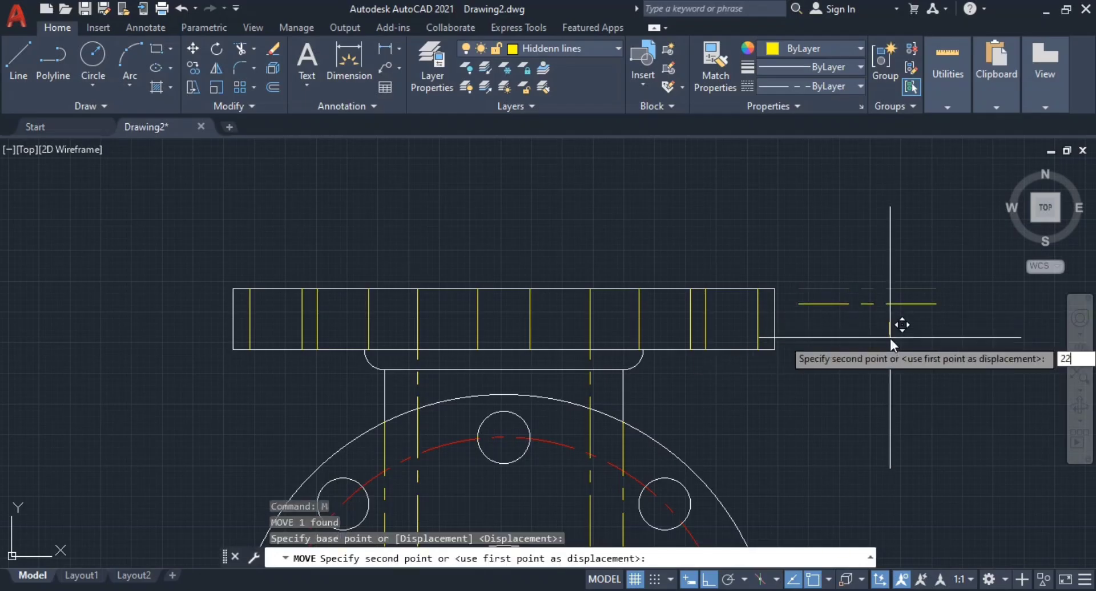
pyautogui.press('Return')
pyautogui.scroll(2, 805, 343)
pyautogui.press('Escape')
# - Stretch the horizontal hidden line's left end across the top flange to a point just beyond the left bore line
pyautogui.click(822, 335)
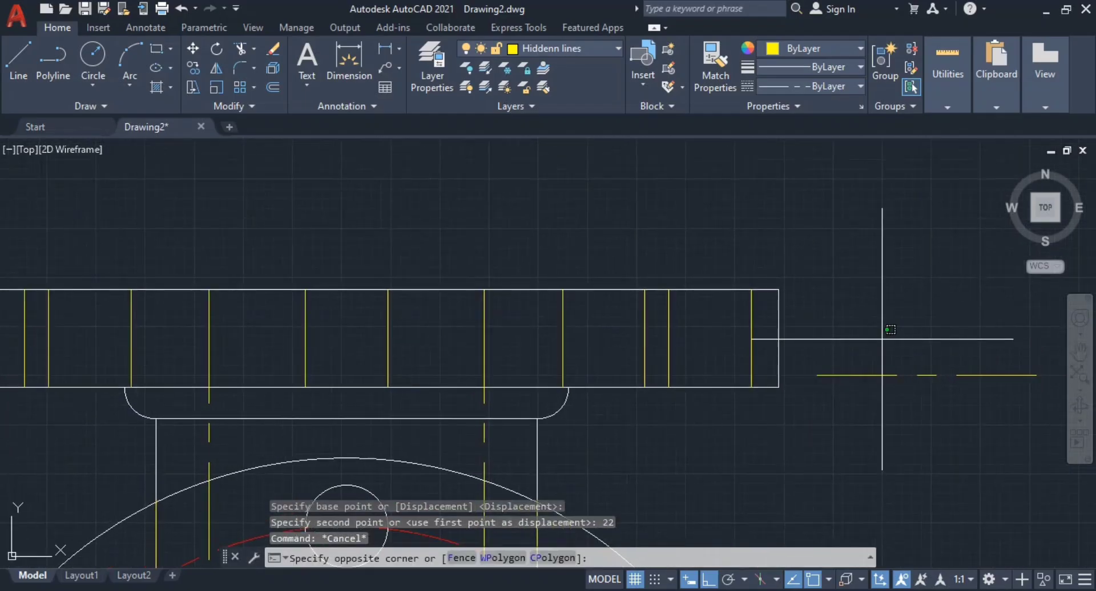
pyautogui.click(817, 375)
pyautogui.click(817, 375)
pyautogui.moveTo(514, 374); pyautogui.dragTo(770, 368, button='middle')
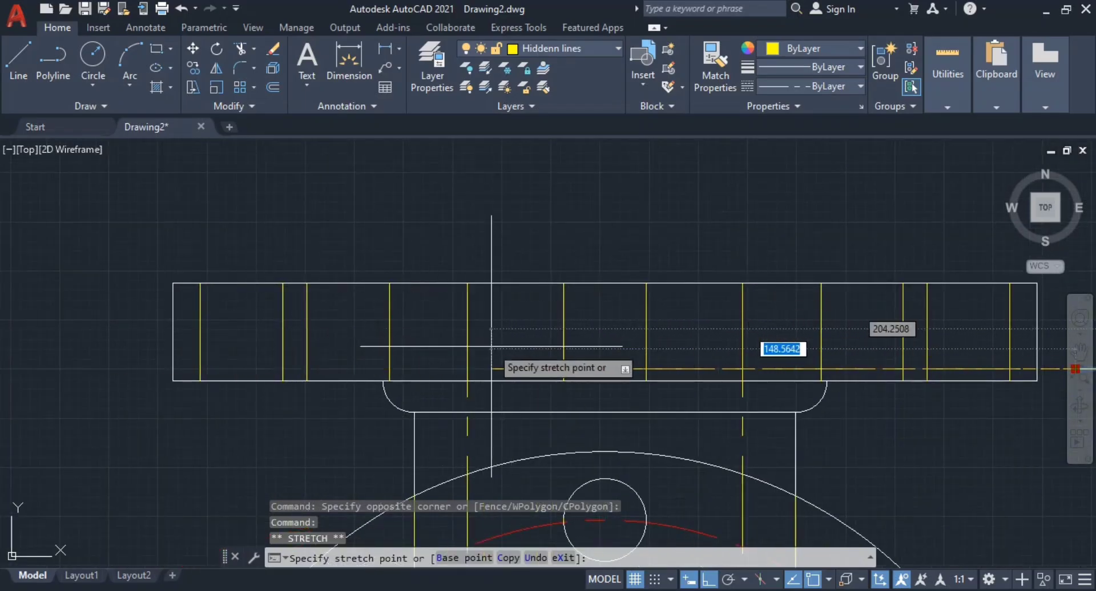
pyautogui.press('Escape')
pyautogui.press('Escape')
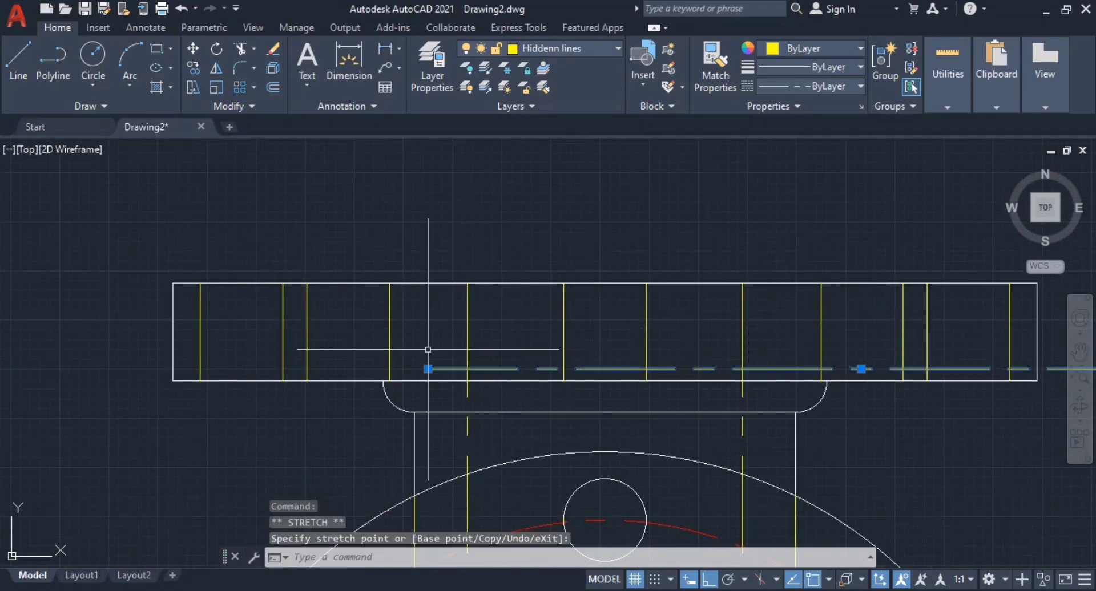
# - Pull the horizontal hidden line's right end back inside the top flange, just short of the right bore line, leaving it about 74 mm long
pyautogui.scroll(-4, 776, 394)
pyautogui.moveTo(776, 394); pyautogui.dragTo(652, 389, button='middle')
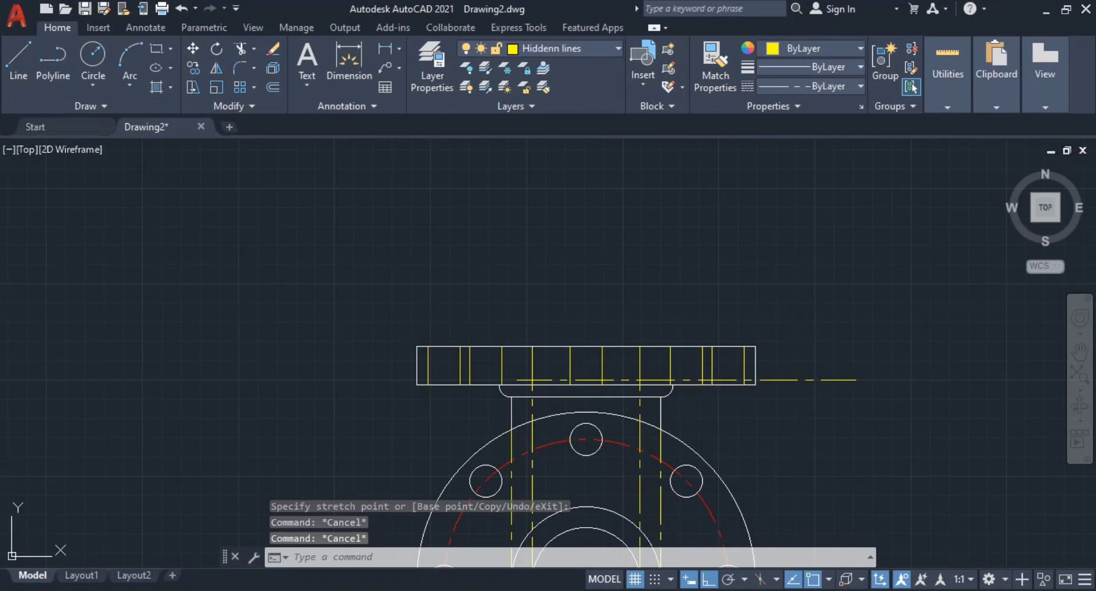
pyautogui.click(861, 381)
pyautogui.click(855, 380)
pyautogui.scroll(2, 628, 371)
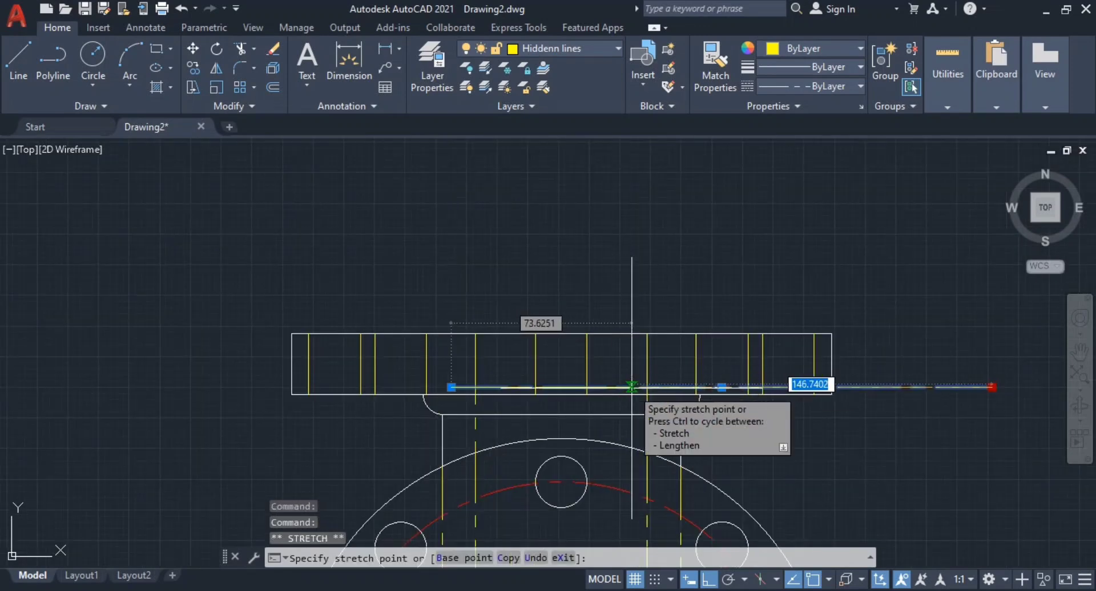
pyautogui.press('Escape')
pyautogui.press('Escape')
pyautogui.scroll(3, 542, 394)
pyautogui.scroll(-3, 581, 376)
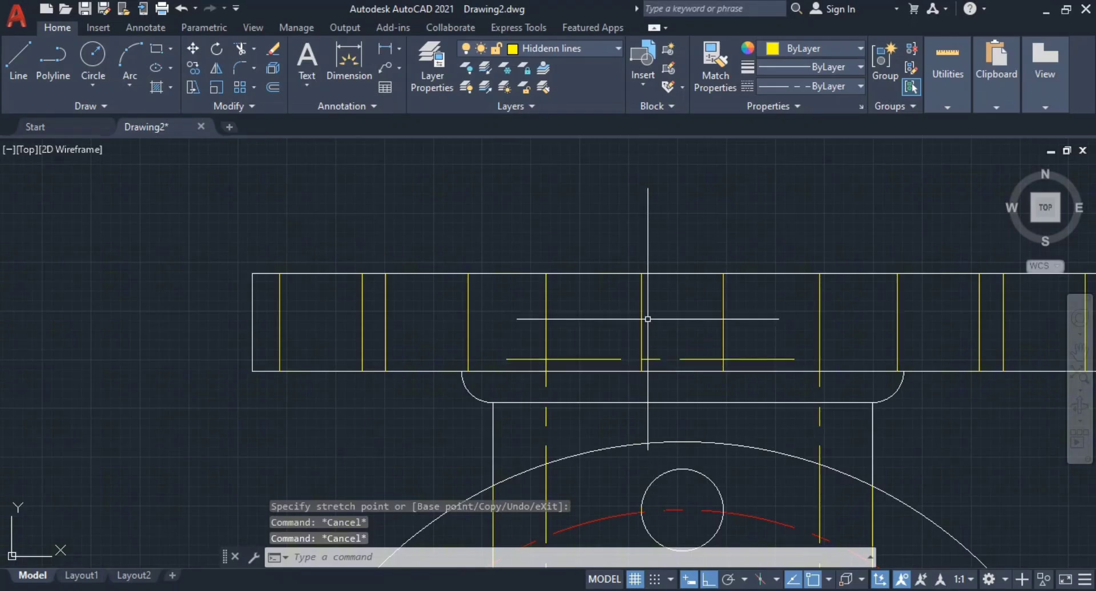
# - Erase the horizontal hidden line near the lower edge of the top flange in the front view
pyautogui.moveTo(646, 321); pyautogui.dragTo(616, 320, button='middle')
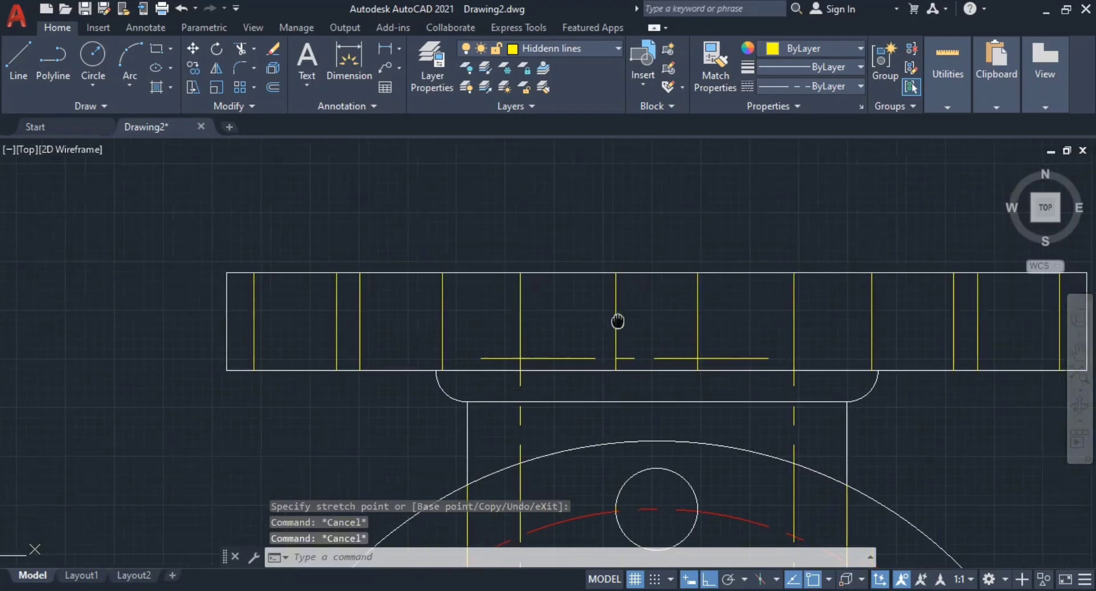
pyautogui.click(563, 349)
pyautogui.click(551, 362)
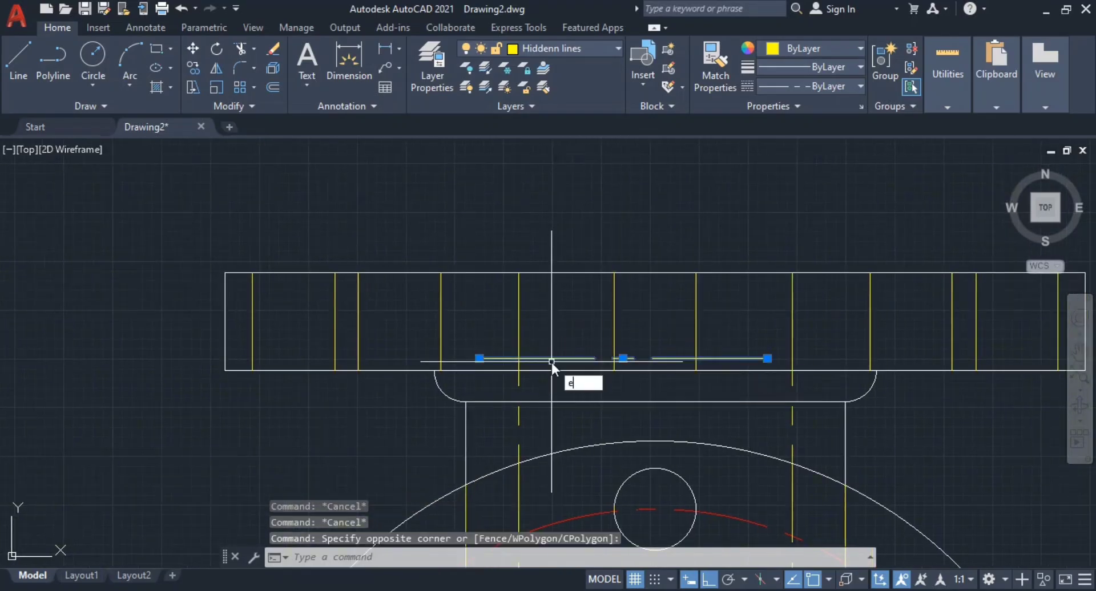
pyautogui.press('Return')
pyautogui.scroll(-3, 697, 388)
pyautogui.moveTo(700, 307); pyautogui.dragTo(700, 228, button='middle')
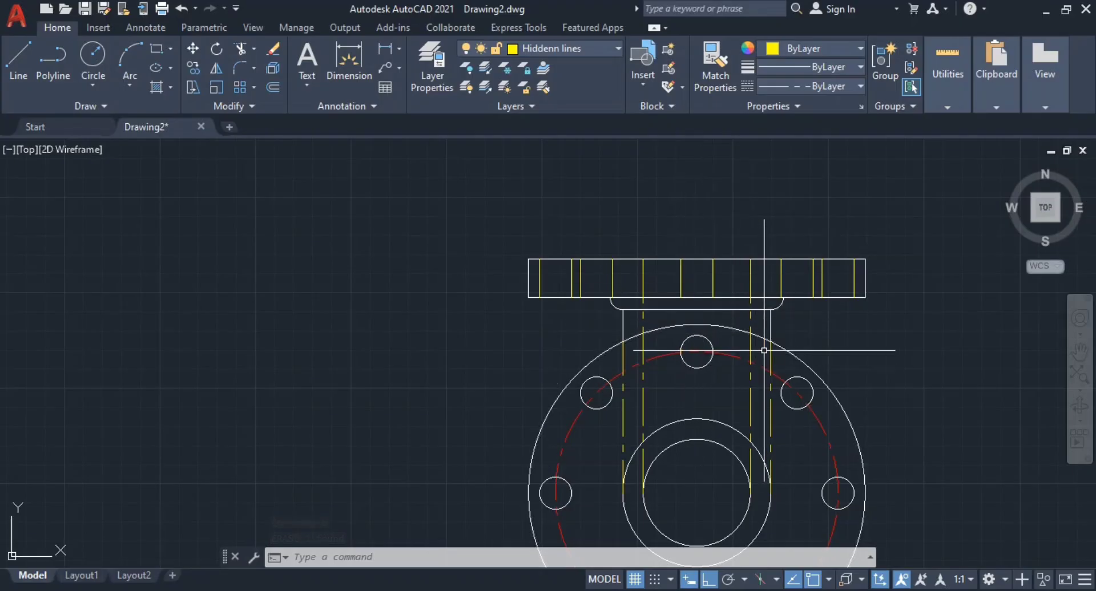
pyautogui.scroll(-2, 764, 351)
pyautogui.moveTo(742, 319); pyautogui.dragTo(742, 210, button='middle')
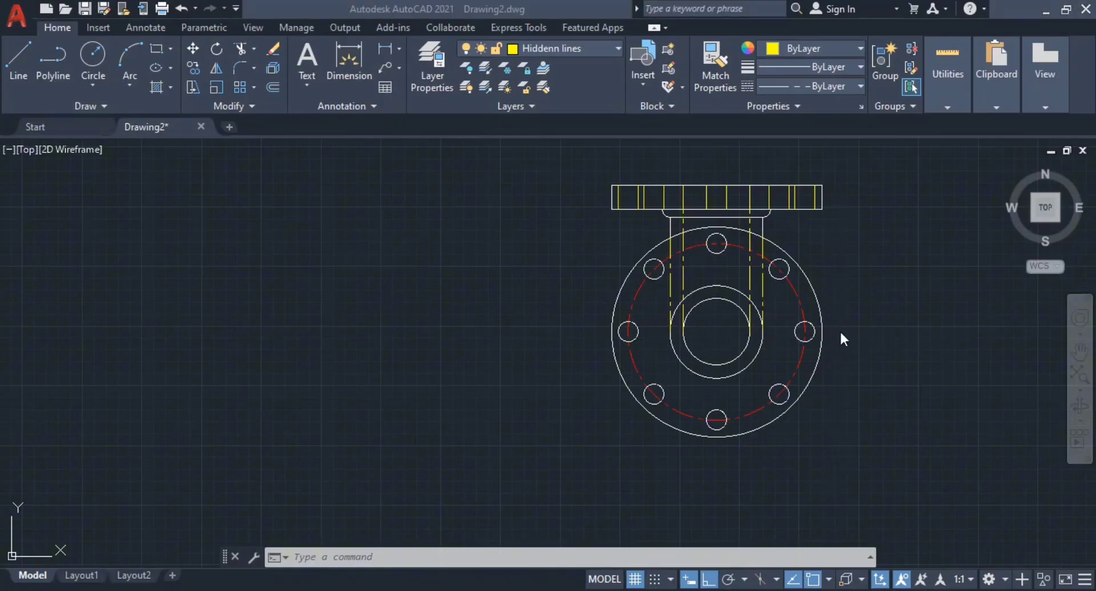
# - Switch to the reference PDF to examine FIG:66's section line A-A and side view, and return to the AutoCAD drawing
pyautogui.hotkey('alt', 'Tab')
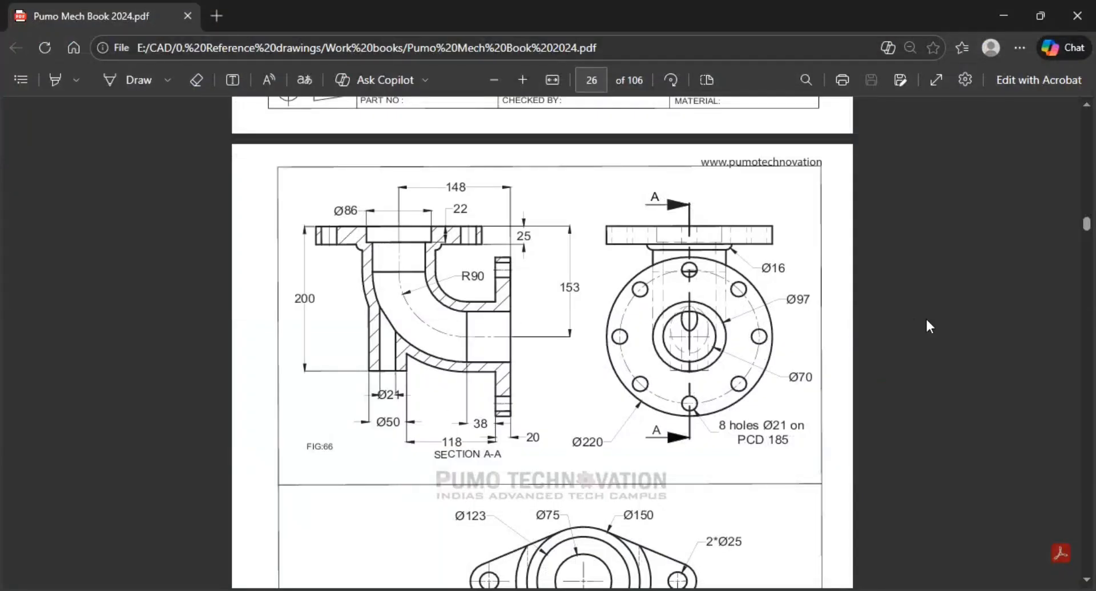
pyautogui.hotkey('alt', 'Tab')
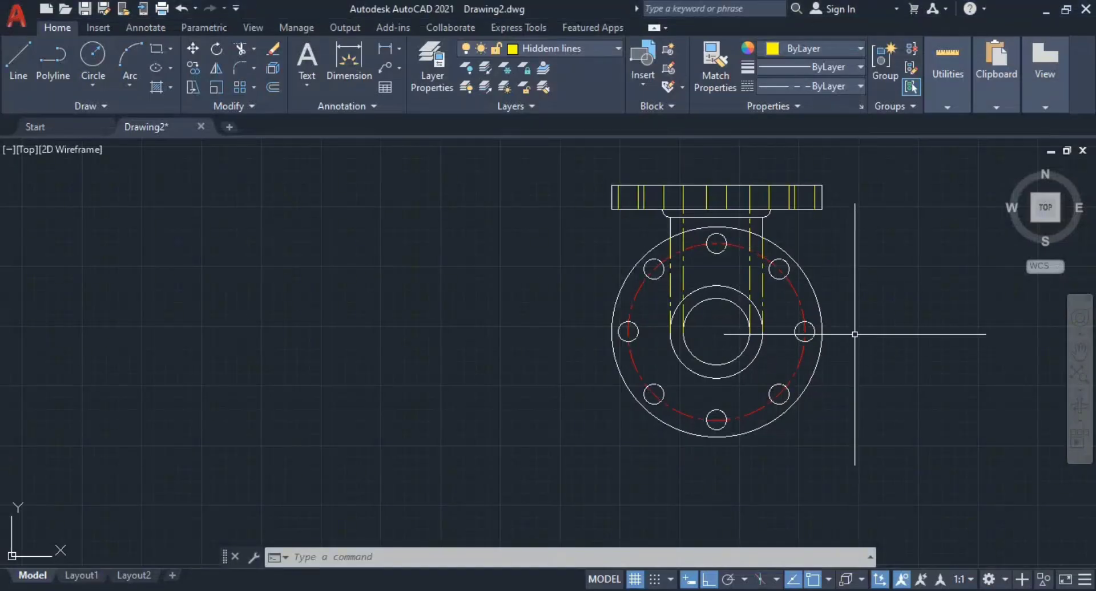
pyautogui.hotkey('alt', 'Tab')
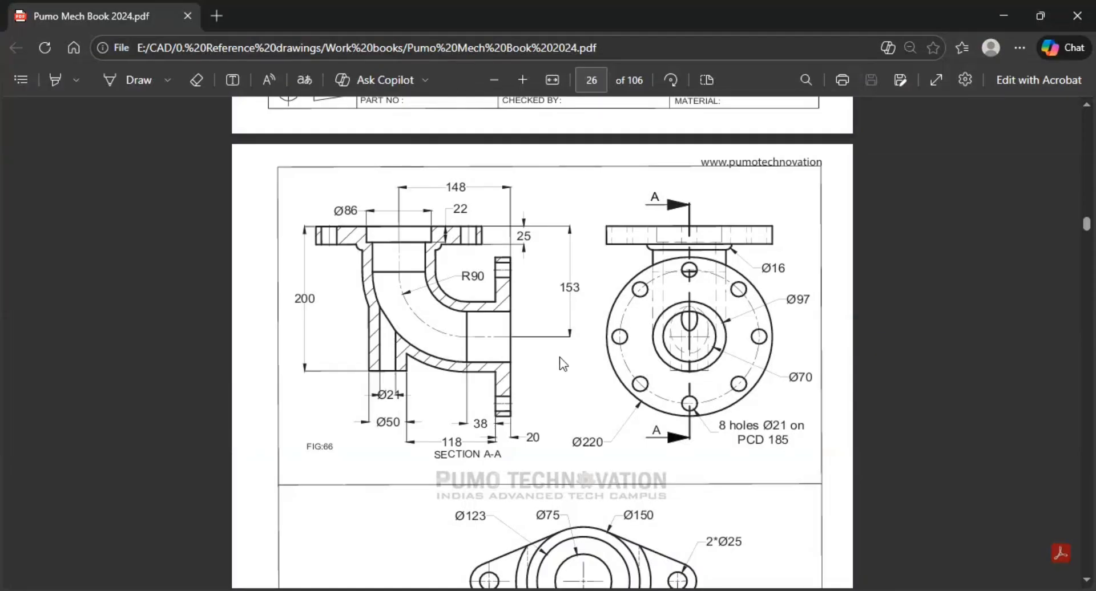
pyautogui.hotkey('alt', 'Tab')
pyautogui.moveTo(810, 384)
pyautogui.mouseDown(button='middle')
pyautogui.moveTo(715, 395)
pyautogui.moveTo(709, 407)
pyautogui.mouseUp(button='middle')
pyautogui.press('Escape')
pyautogui.press('Escape')
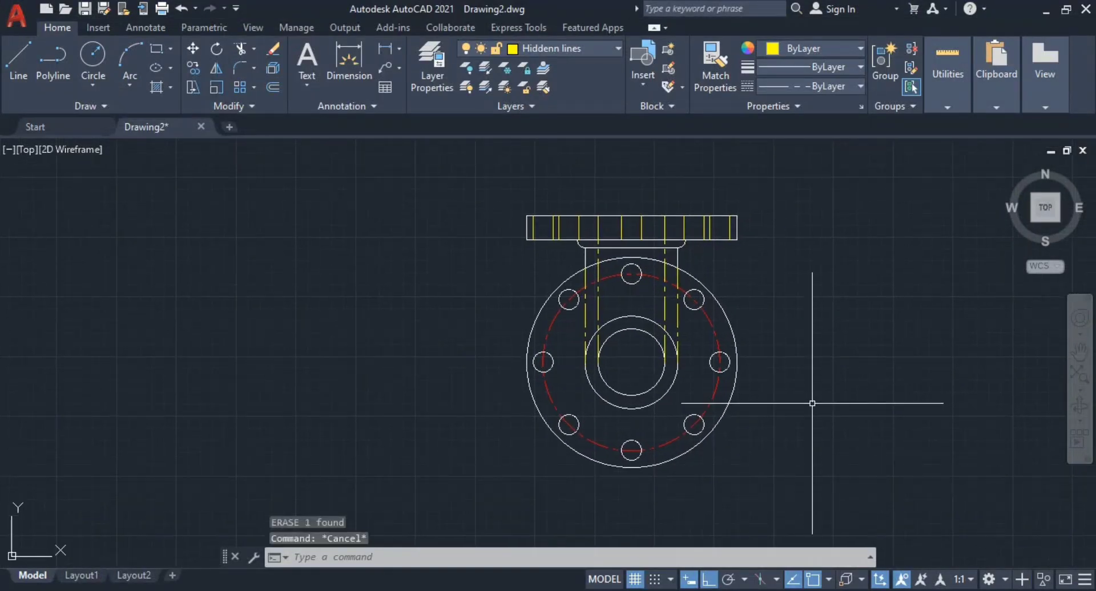
pyautogui.moveTo(750, 381)
pyautogui.mouseDown(button='middle')
pyautogui.moveTo(672, 379)
pyautogui.moveTo(615, 358)
pyautogui.mouseUp(button='middle')
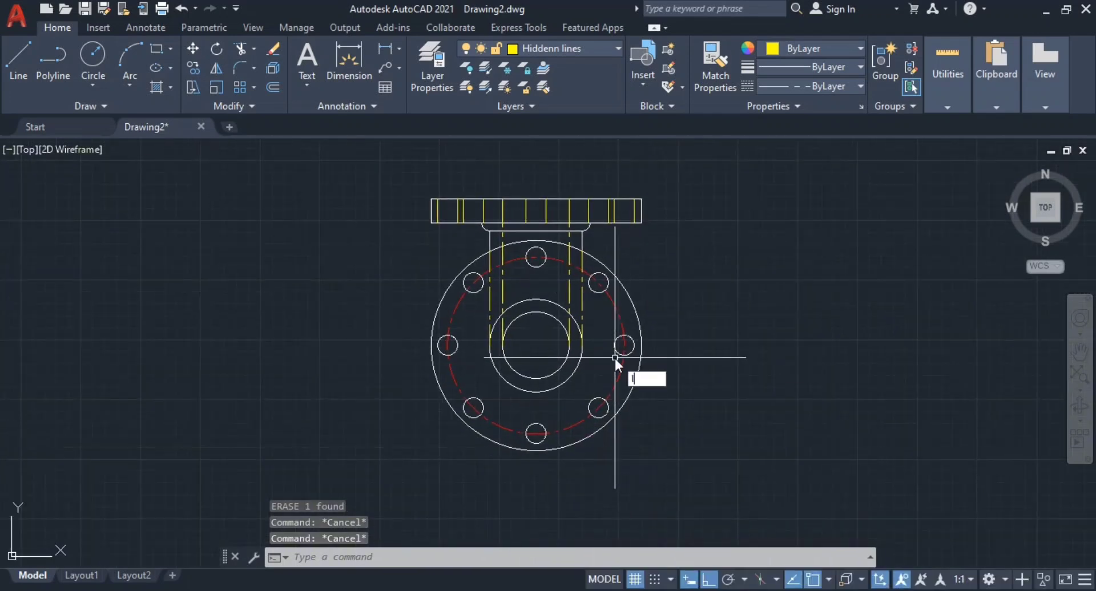
# - Create a new layer named Special lines and set its color to white
pyautogui.click(432, 68)
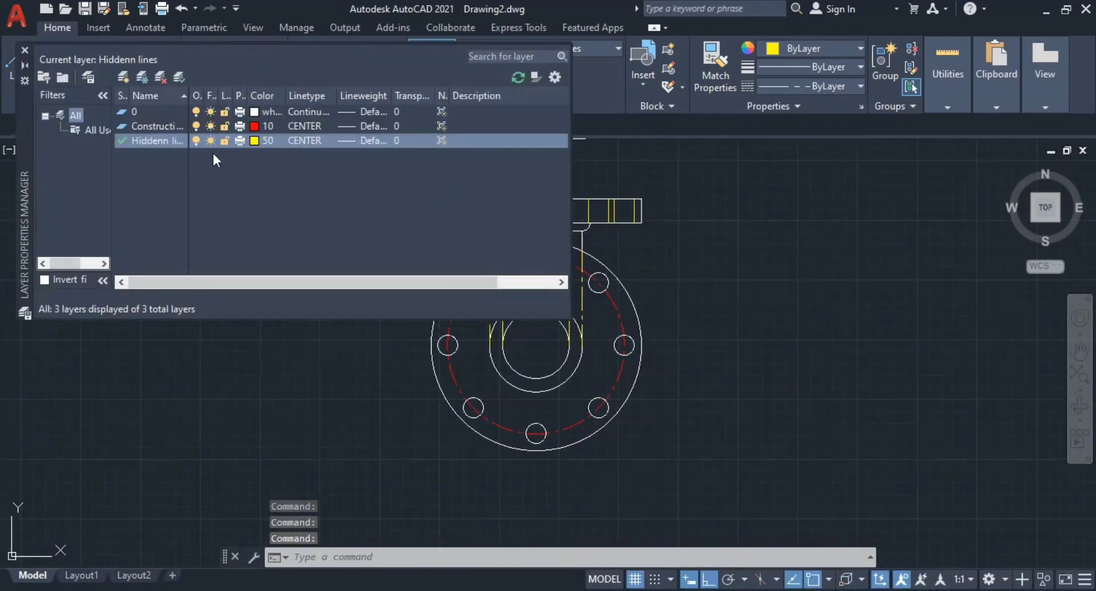
pyautogui.click(124, 76)
pyautogui.write('Special lines')
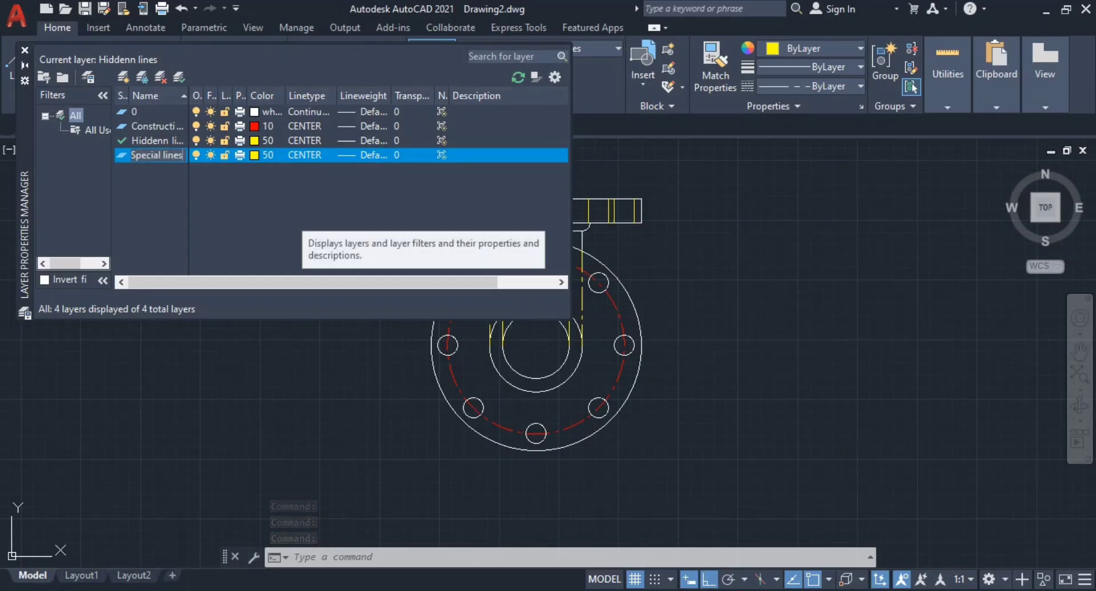
pyautogui.press('Return')
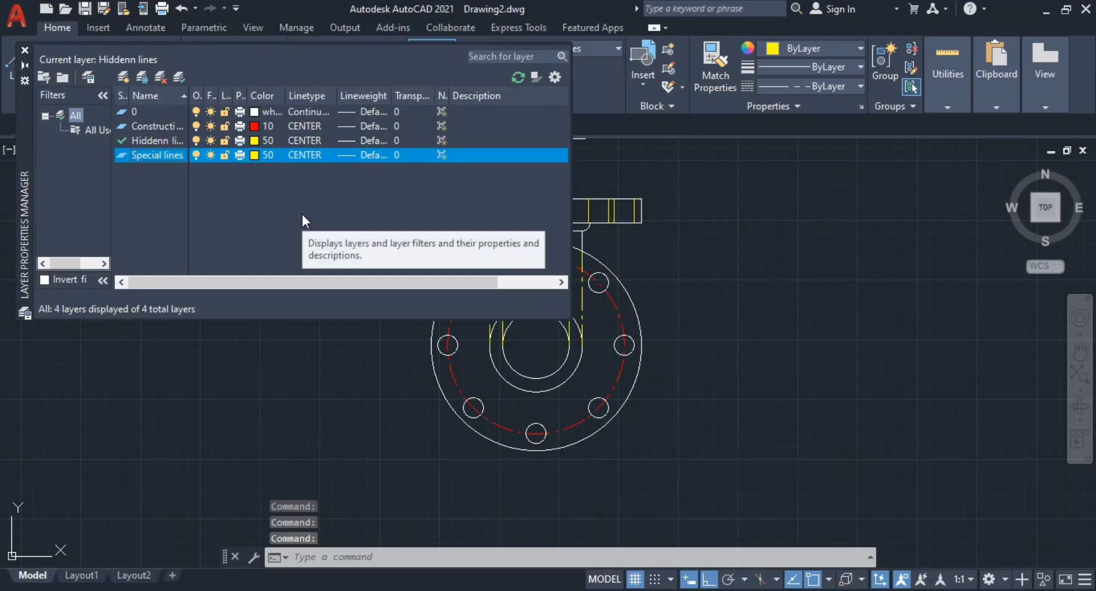
pyautogui.click(255, 156)
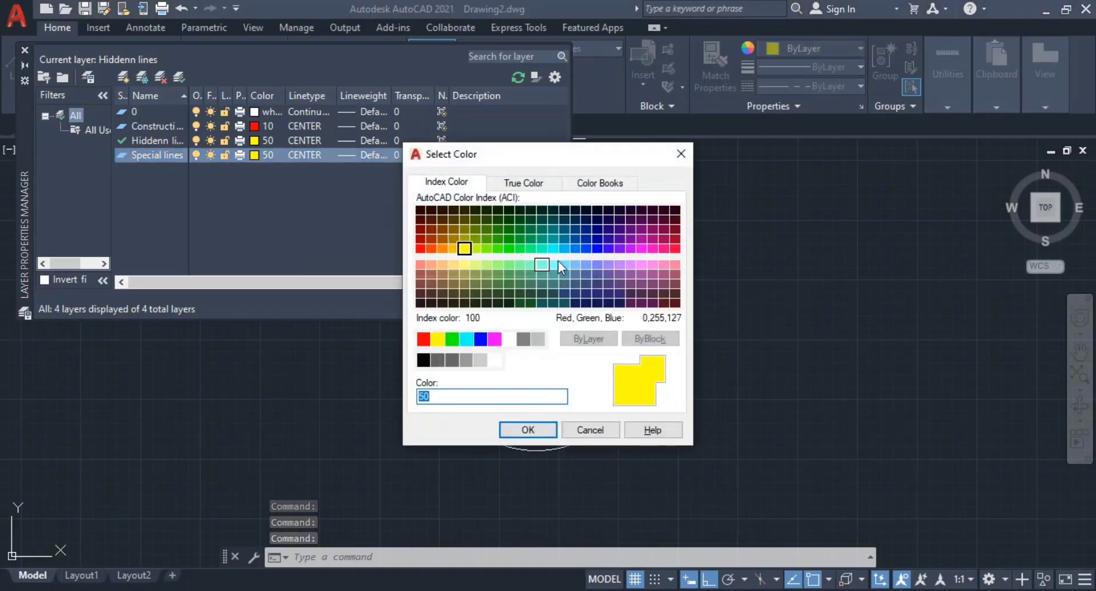
pyautogui.click(510, 341)
pyautogui.click(528, 428)
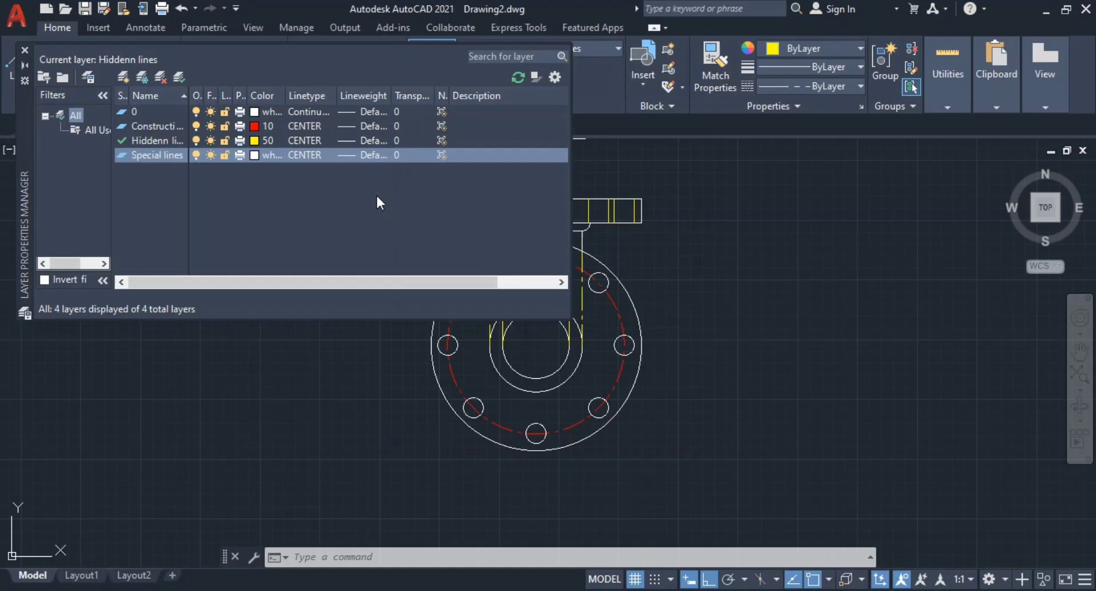
# - Set the Special lines layer's linetype to Continuous
pyautogui.click(304, 156)
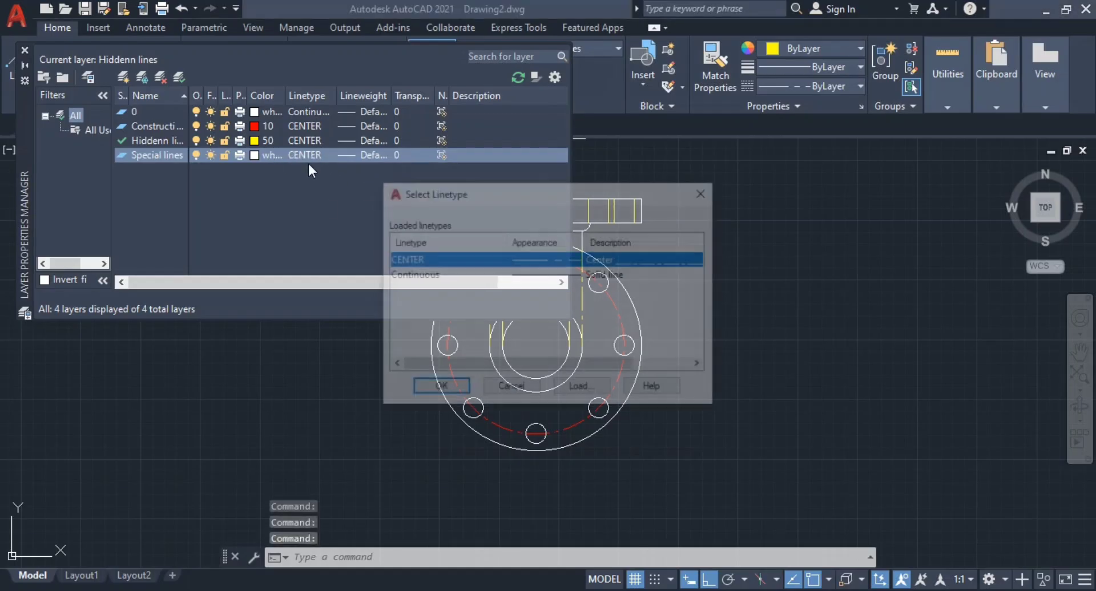
pyautogui.click(578, 276)
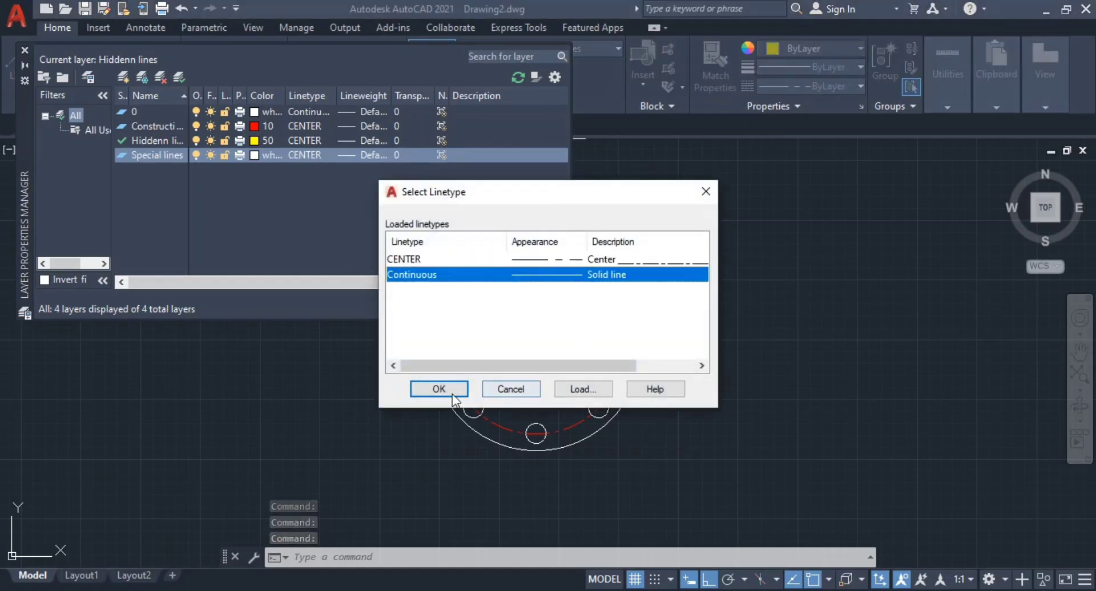
pyautogui.click(439, 389)
pyautogui.press('Escape')
pyautogui.press('Escape')
pyautogui.press('Escape')
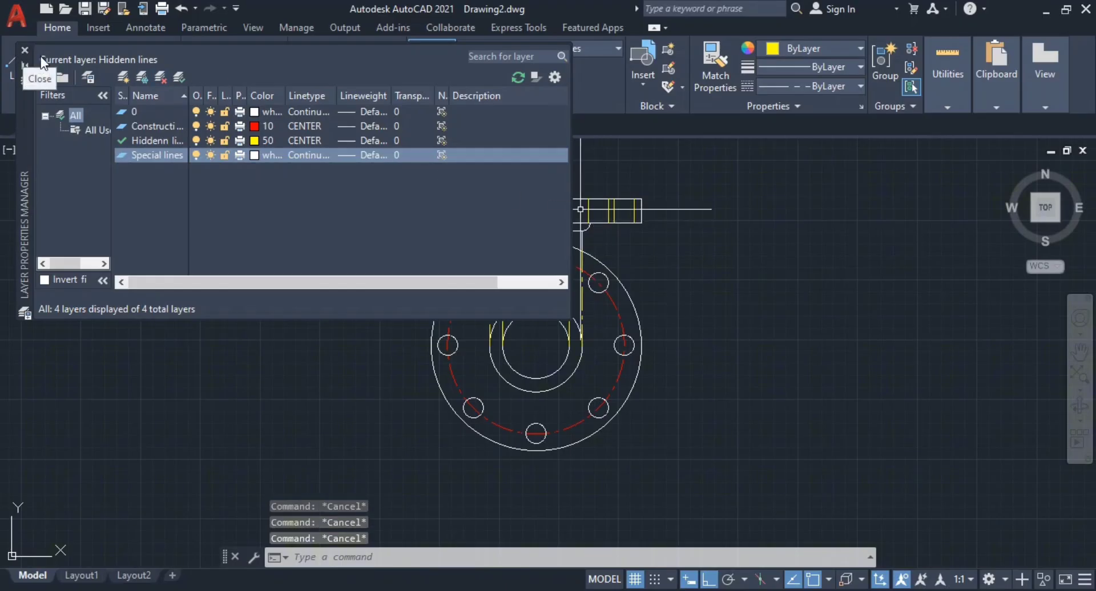
# - Set the Special lines layer's linetype to CENTER
pyautogui.click(301, 154)
pyautogui.click(543, 260)
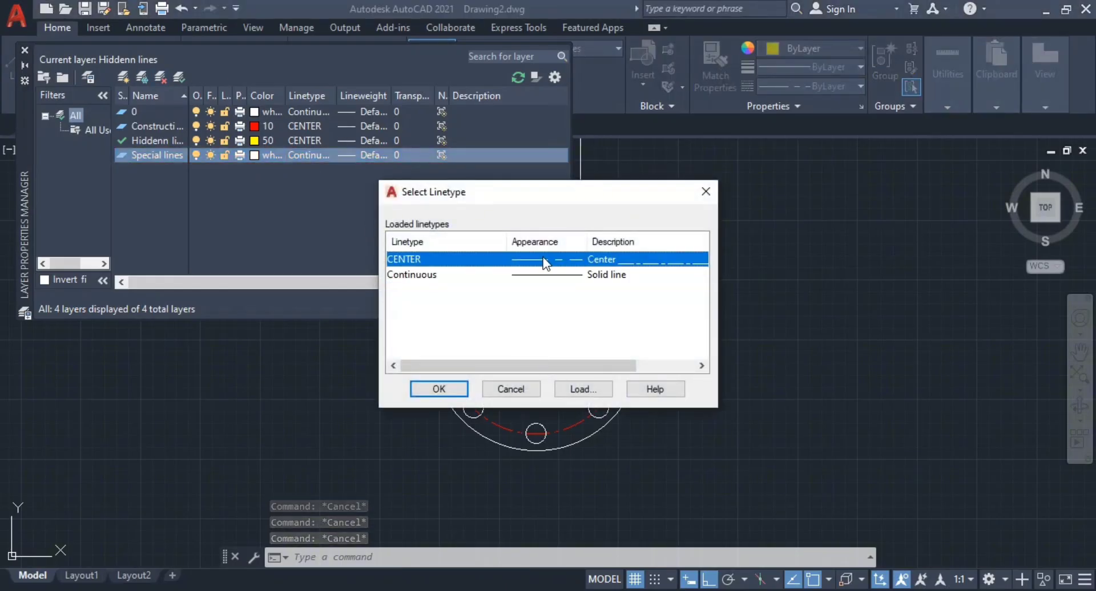
pyautogui.click(448, 388)
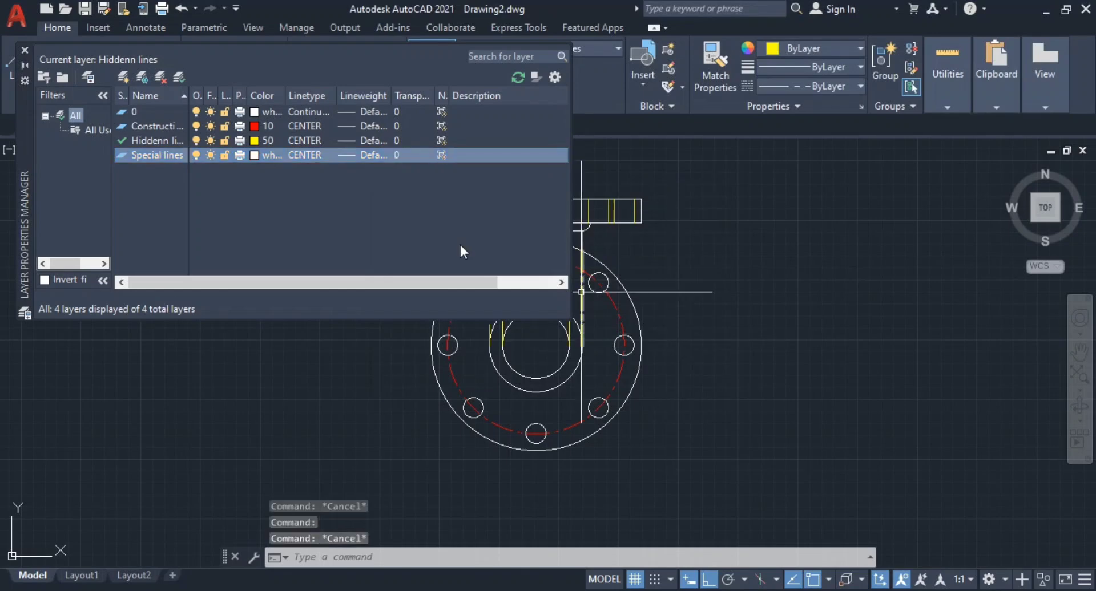
pyautogui.click(294, 153)
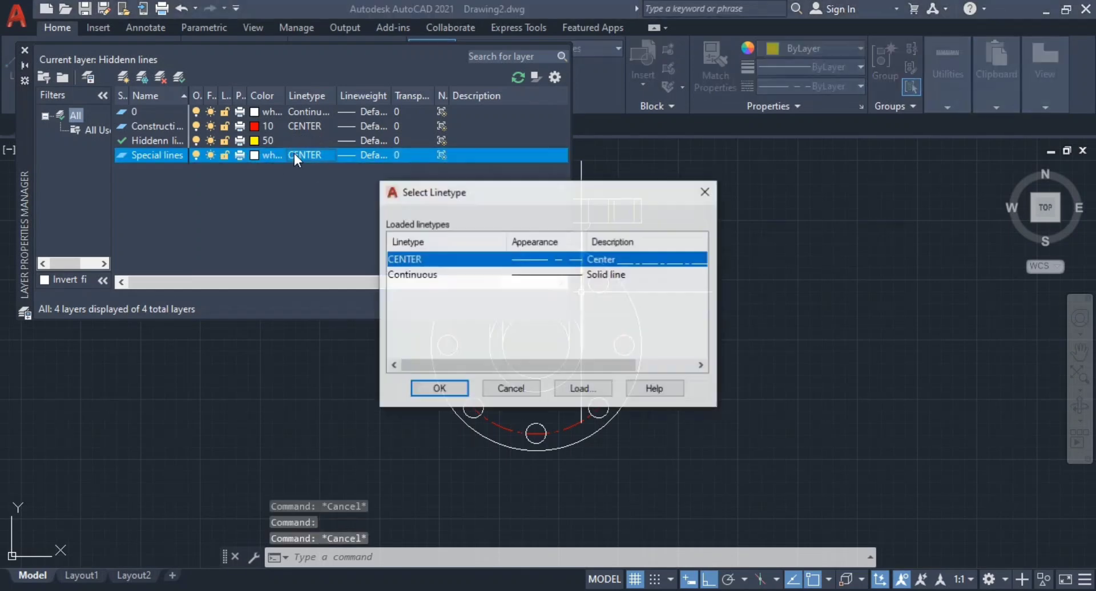
pyautogui.press('Escape')
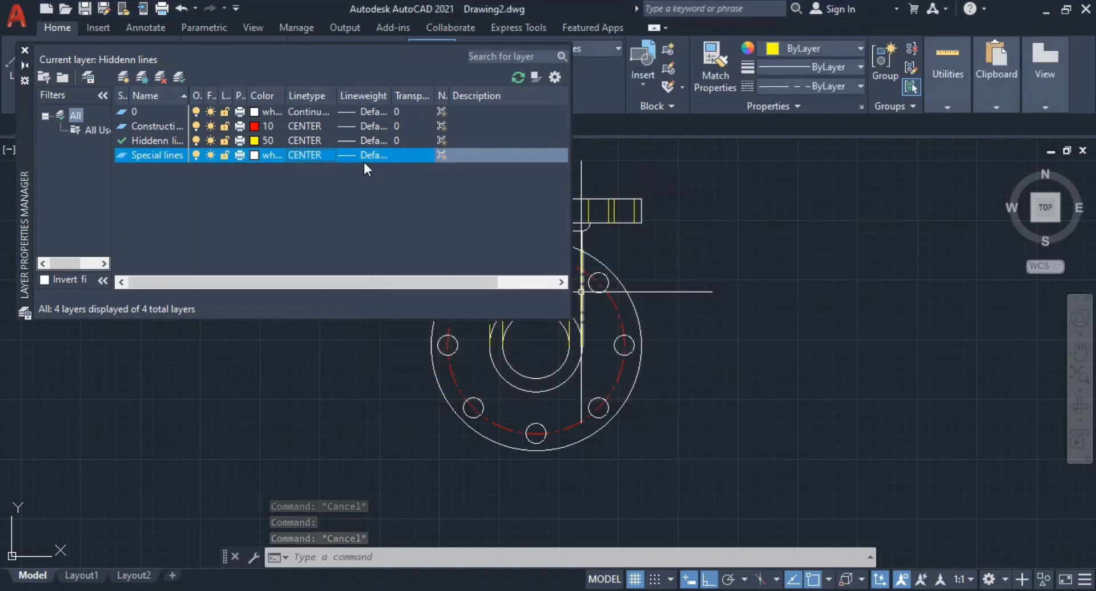
# - Set the Special lines layer's lineweight to 0.30 mm and close the layer manager
pyautogui.click(360, 154)
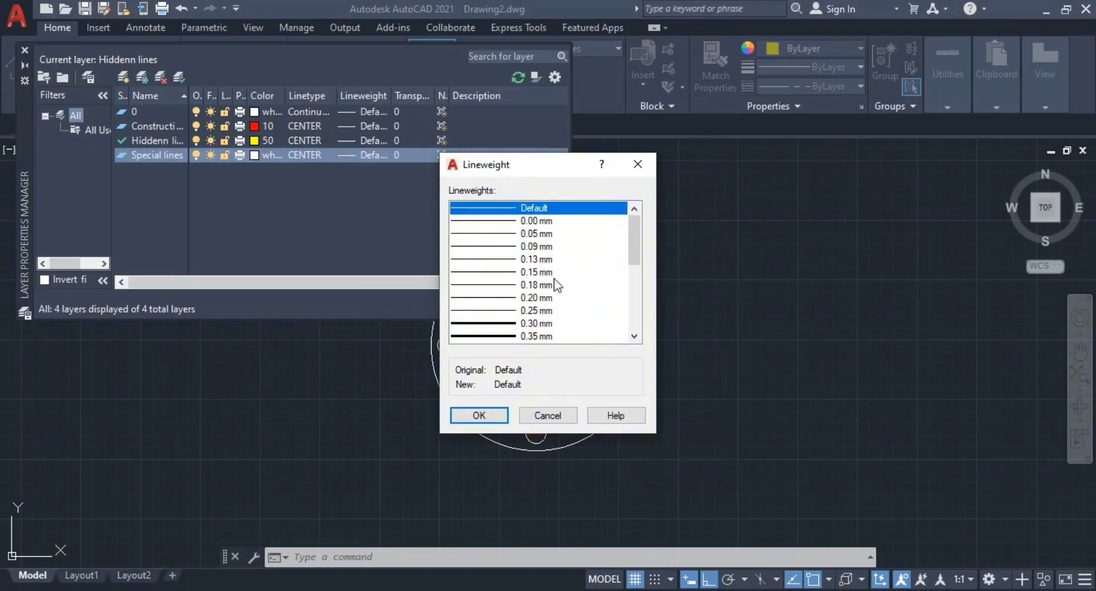
pyautogui.click(537, 323)
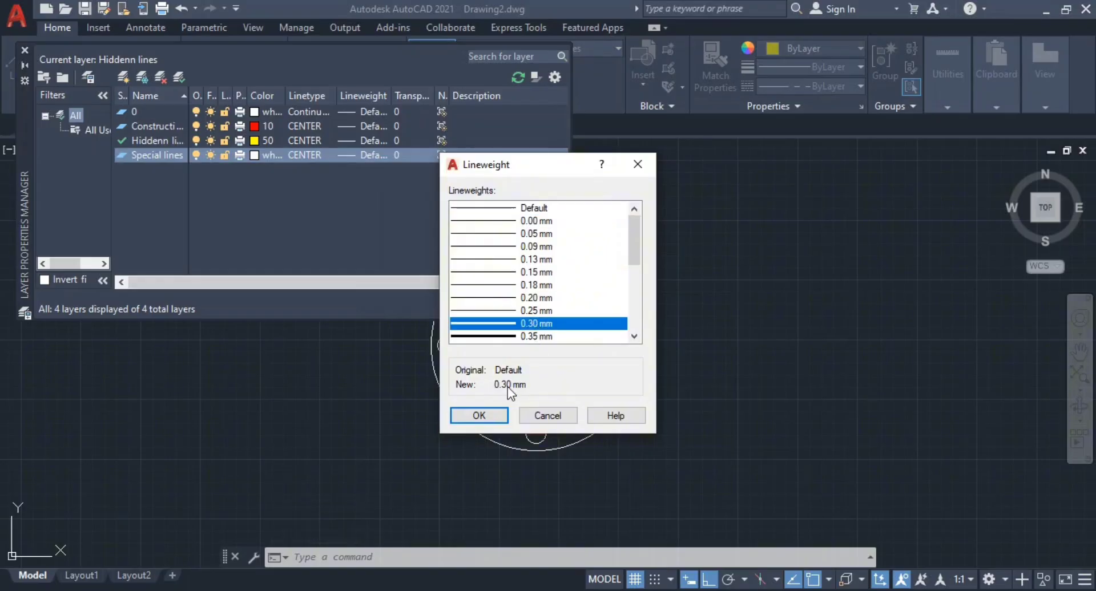
pyautogui.click(479, 416)
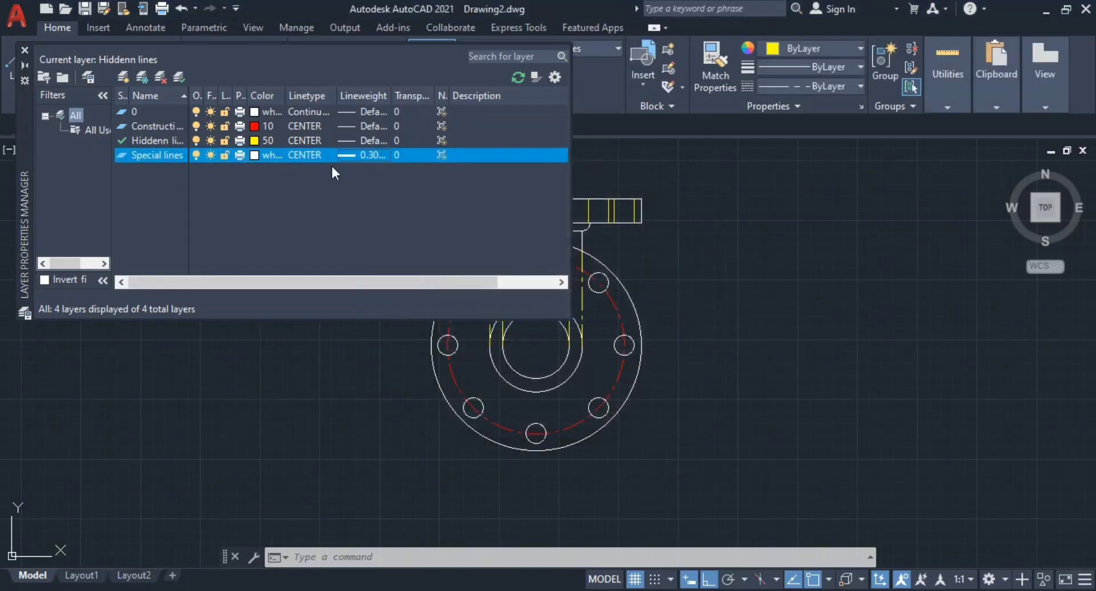
pyautogui.click(25, 50)
# - Make Special lines the current layer and draw a vertical section line about 336 units long through the circular flange's center, extending beyond the view at both ends
pyautogui.moveTo(483, 420)
pyautogui.mouseDown(button='middle')
pyautogui.moveTo(482, 358)
pyautogui.moveTo(486, 389)
pyautogui.mouseUp(button='middle')
pyautogui.click(533, 48)
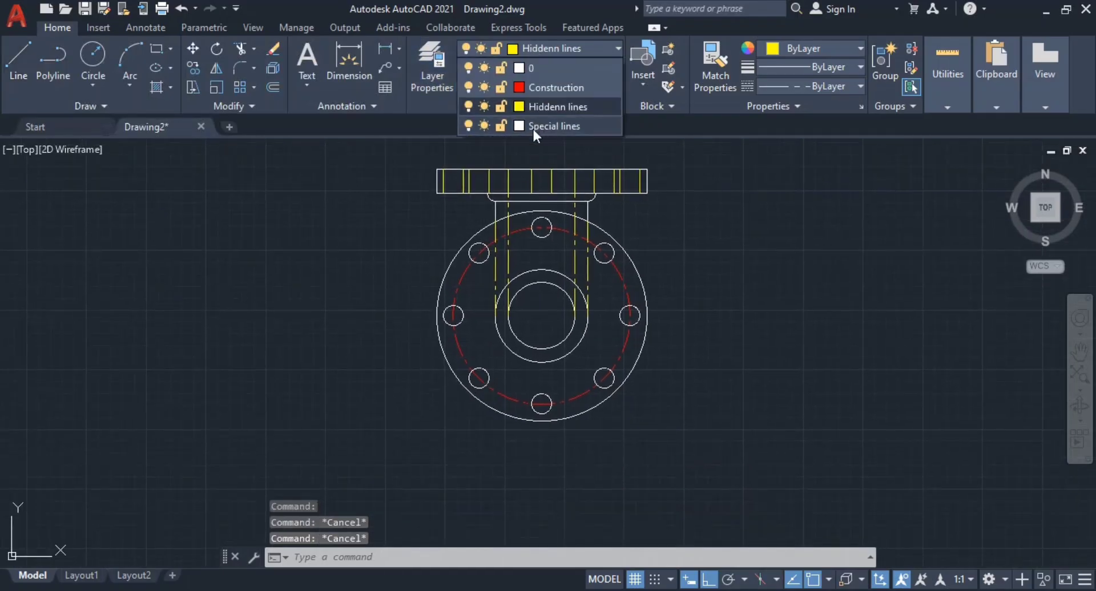
pyautogui.click(533, 128)
pyautogui.moveTo(549, 357); pyautogui.dragTo(552, 350, button='middle')
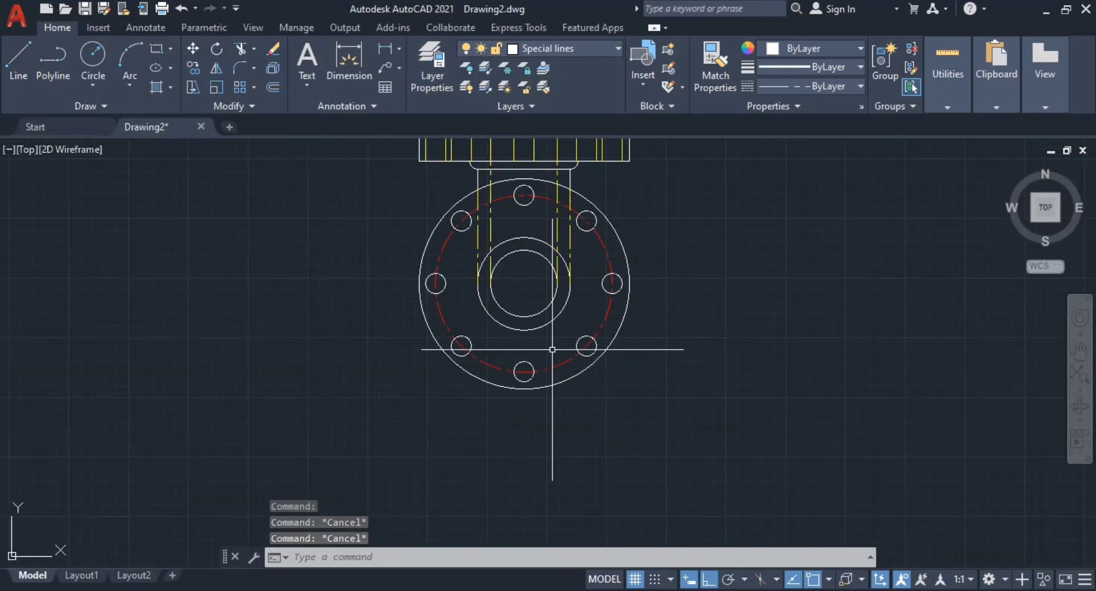
pyautogui.write('l')
pyautogui.press('Return')
pyautogui.scroll(-3, 557, 342)
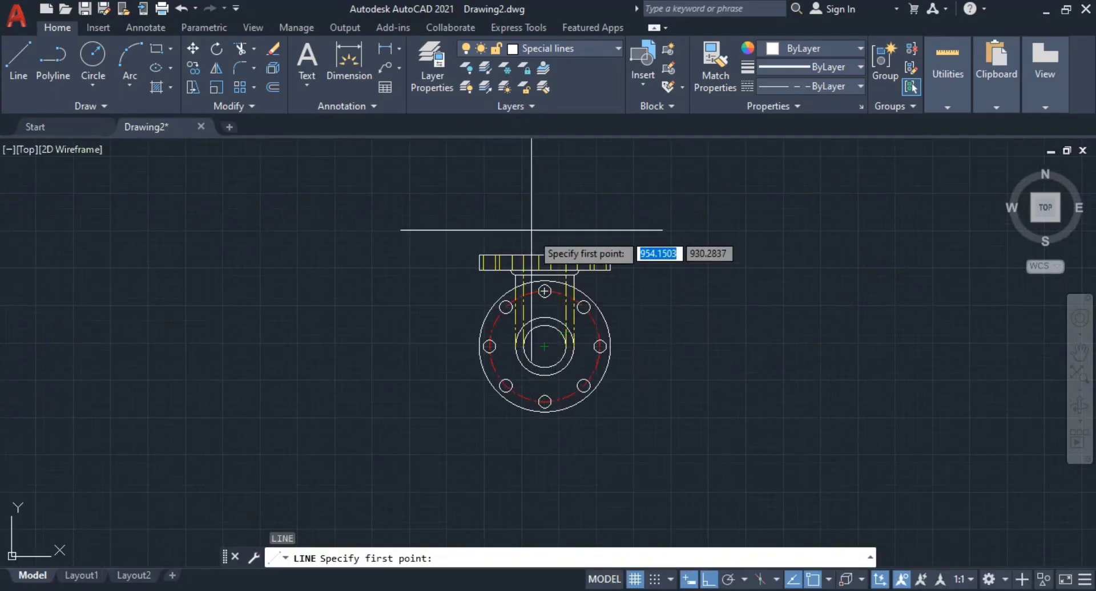
pyautogui.click(544, 227)
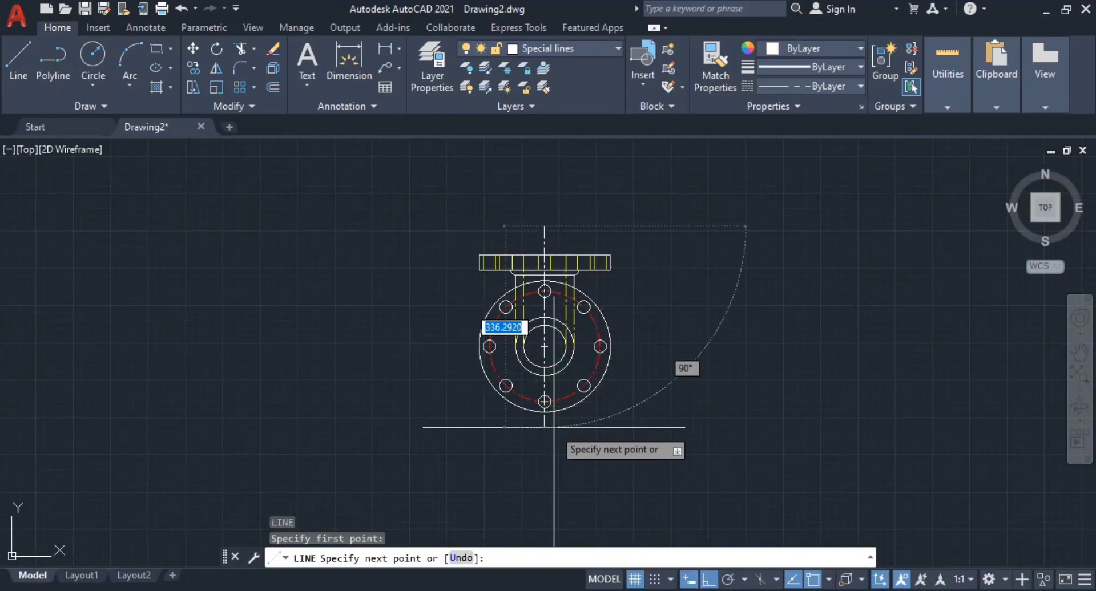
pyautogui.press('Escape')
pyautogui.press('Escape')
pyautogui.scroll(6, 529, 330)
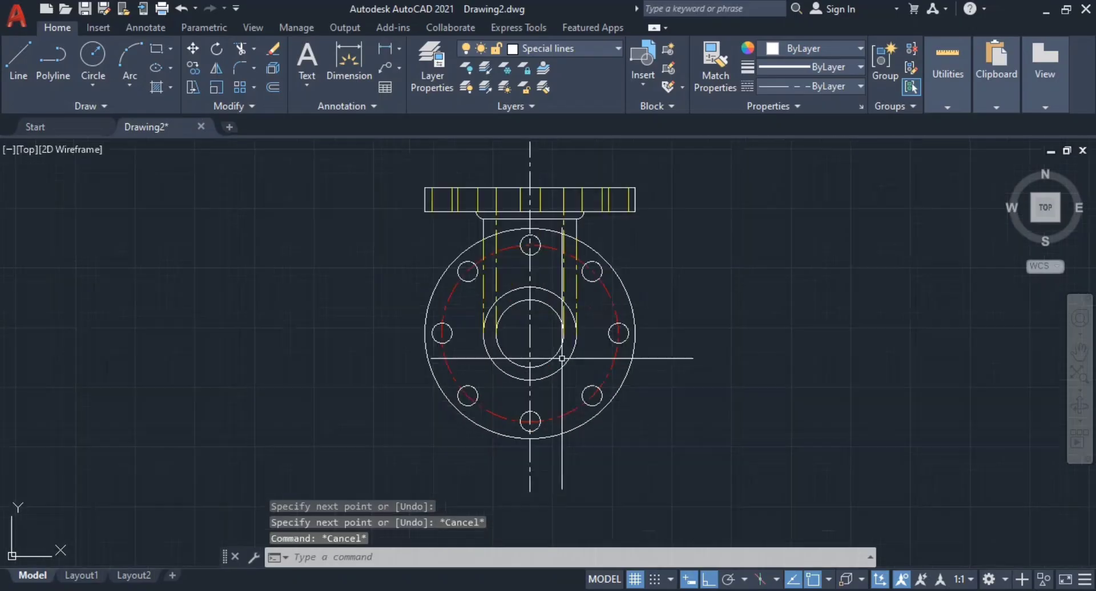
# - Make the LineWeight toggle available and turn on lineweight display for the drawing
pyautogui.scroll(3, 490, 326)
pyautogui.scroll(-3, 489, 326)
pyautogui.scroll(2, 487, 328)
pyautogui.scroll(-2, 486, 328)
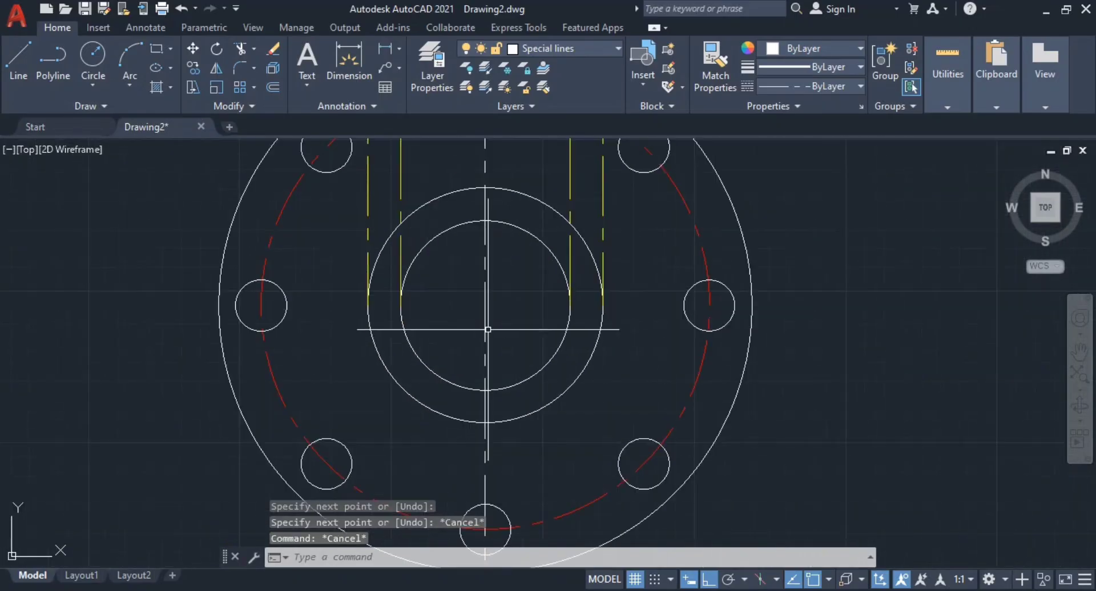
pyautogui.moveTo(523, 330); pyautogui.dragTo(592, 333, button='middle')
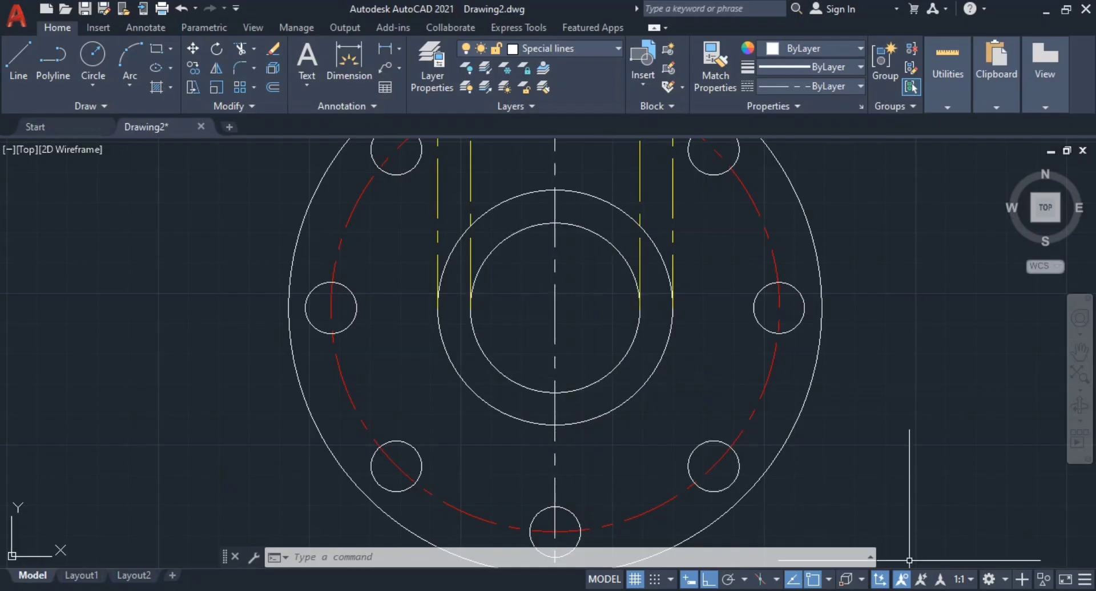
pyautogui.click(1084, 579)
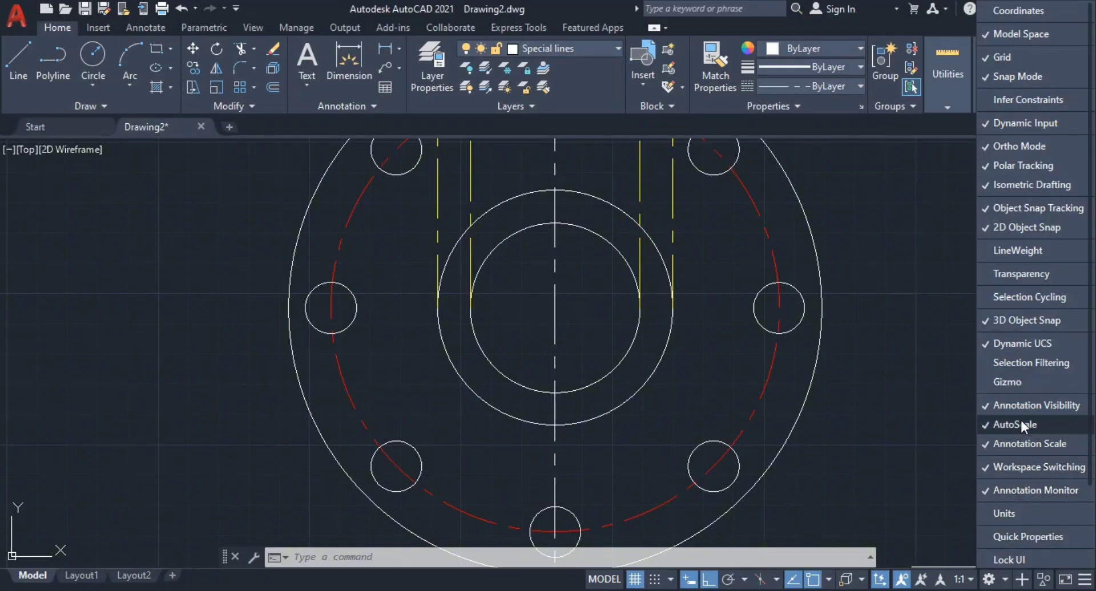
pyautogui.click(1023, 252)
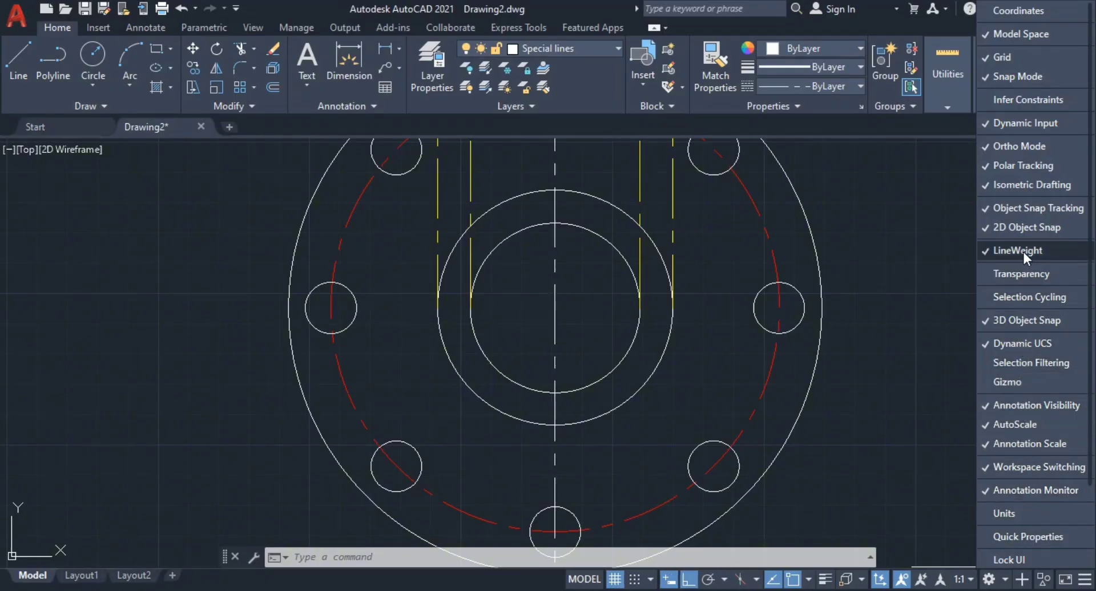
pyautogui.click(831, 580)
pyautogui.click(831, 581)
pyautogui.click(834, 439)
pyautogui.press('Escape')
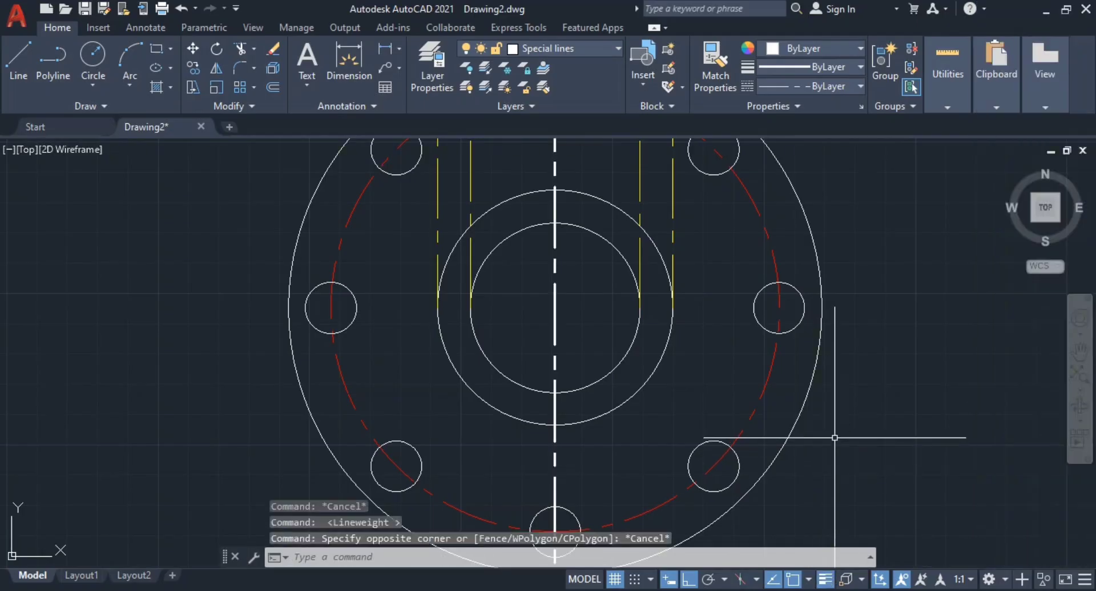
pyautogui.press('Escape')
pyautogui.scroll(-4, 610, 402)
pyautogui.moveTo(611, 399); pyautogui.dragTo(656, 376, button='middle')
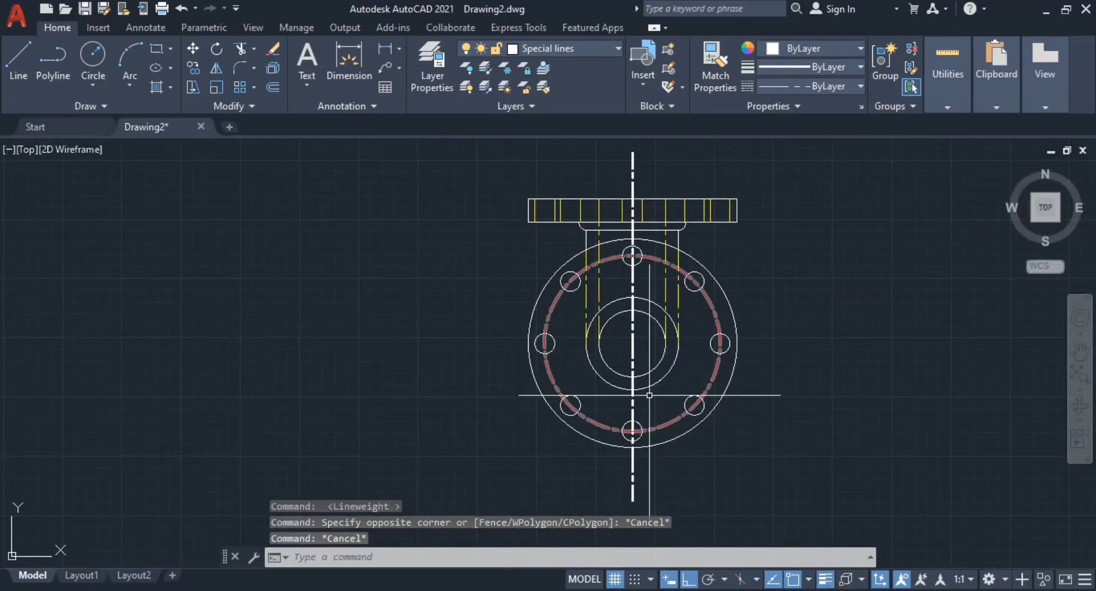
pyautogui.click(633, 190)
pyautogui.moveTo(719, 411)
pyautogui.mouseDown(button='middle')
pyautogui.moveTo(760, 392)
pyautogui.moveTo(731, 446)
pyautogui.mouseUp(button='middle')
pyautogui.scroll(2, 680, 289)
pyautogui.moveTo(679, 284); pyautogui.dragTo(688, 342, button='middle')
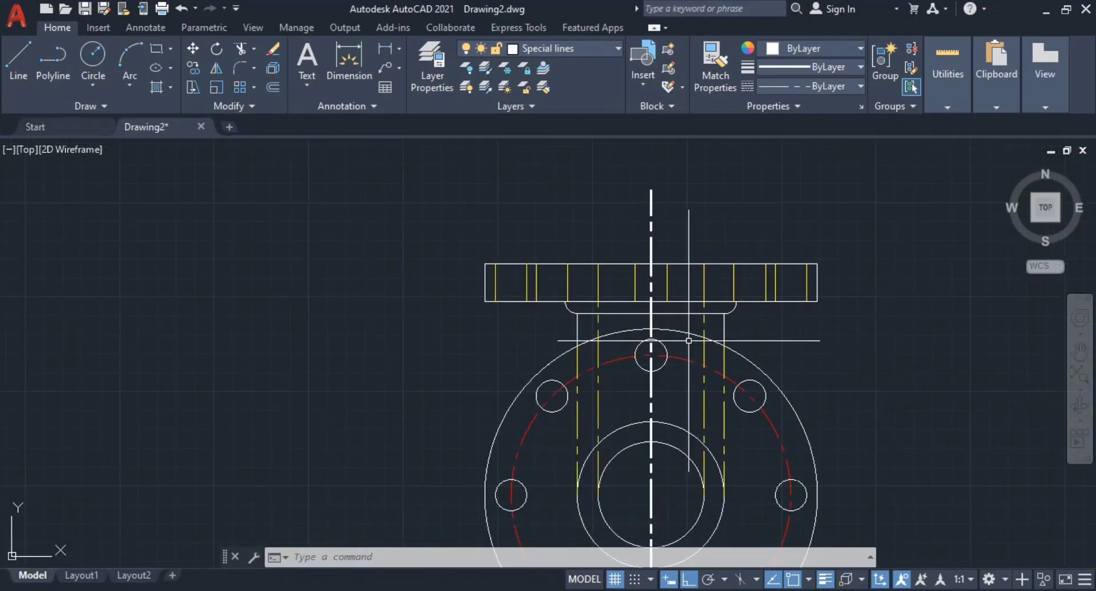
pyautogui.write('LEAD')
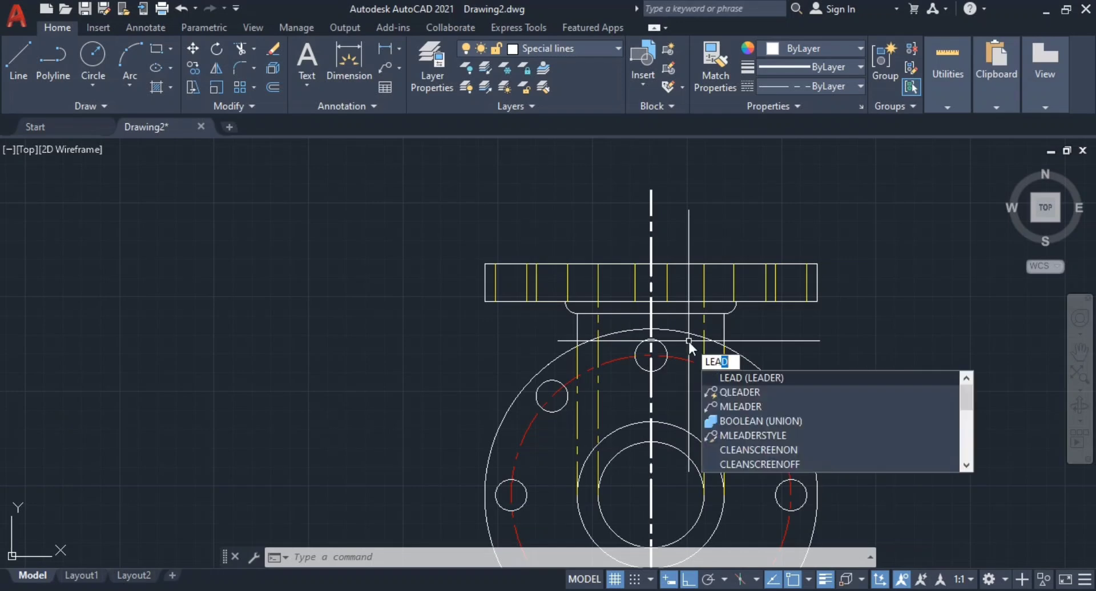
pyautogui.press('Return')
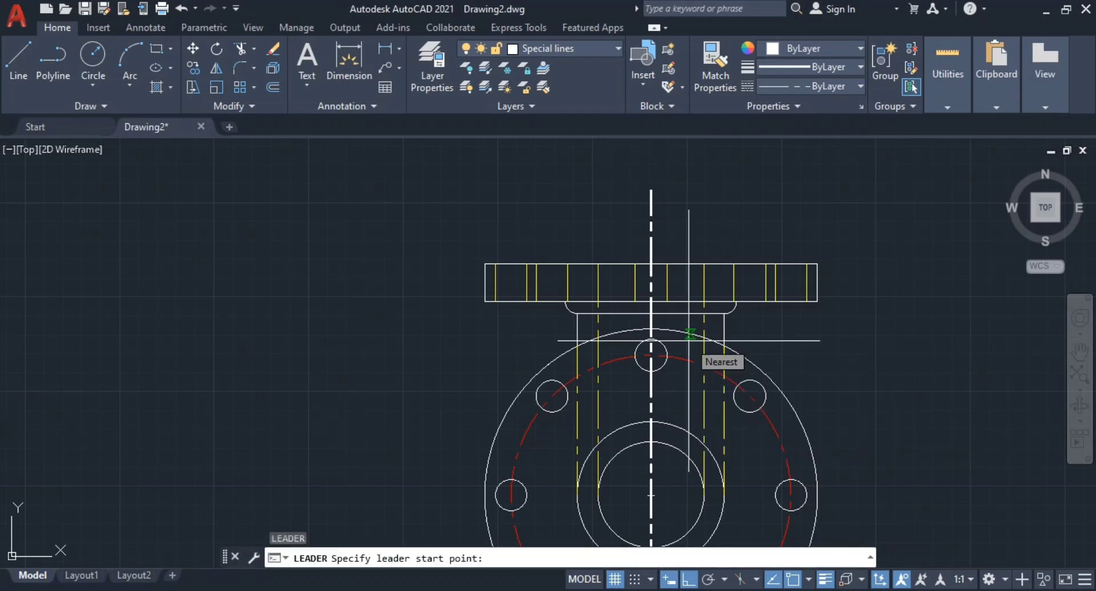
pyautogui.click(651, 206)
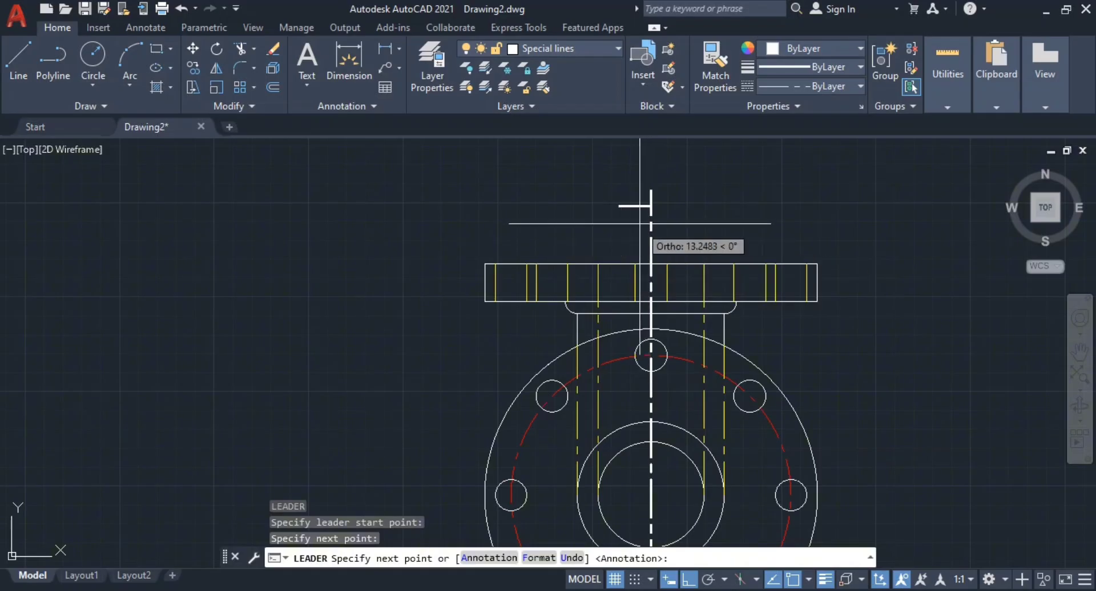
pyautogui.press('Escape')
pyautogui.press('Escape')
pyautogui.press('Escape')
# - Try a horizontal quick leader about 17.6 units long, pointing at the section line's upper end, and check its arrowhead
pyautogui.scroll(2, 640, 224)
pyautogui.write('q')
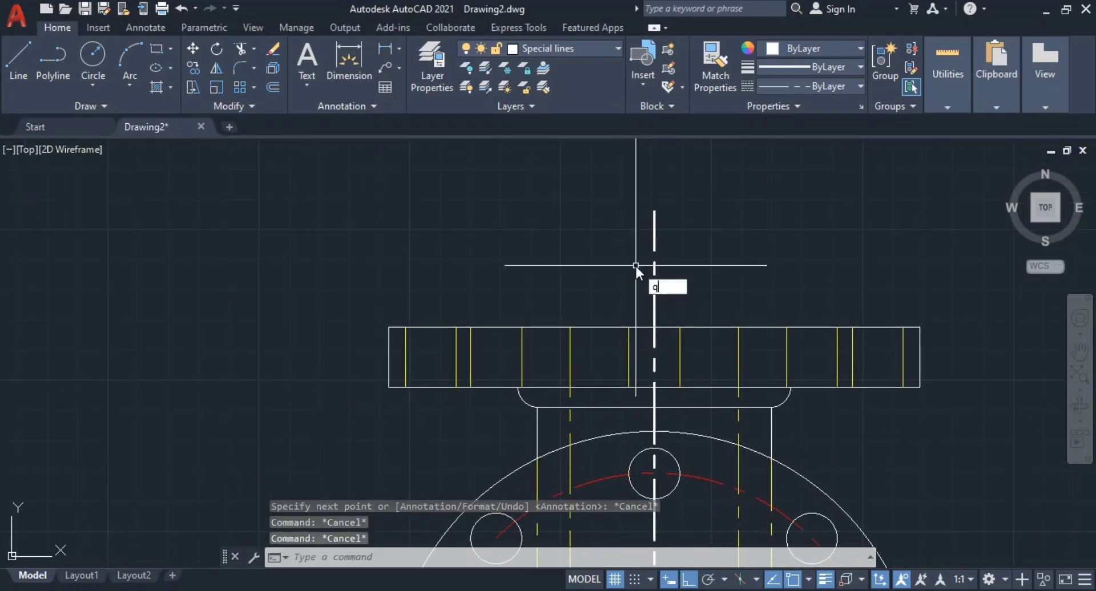
pyautogui.write('lea')
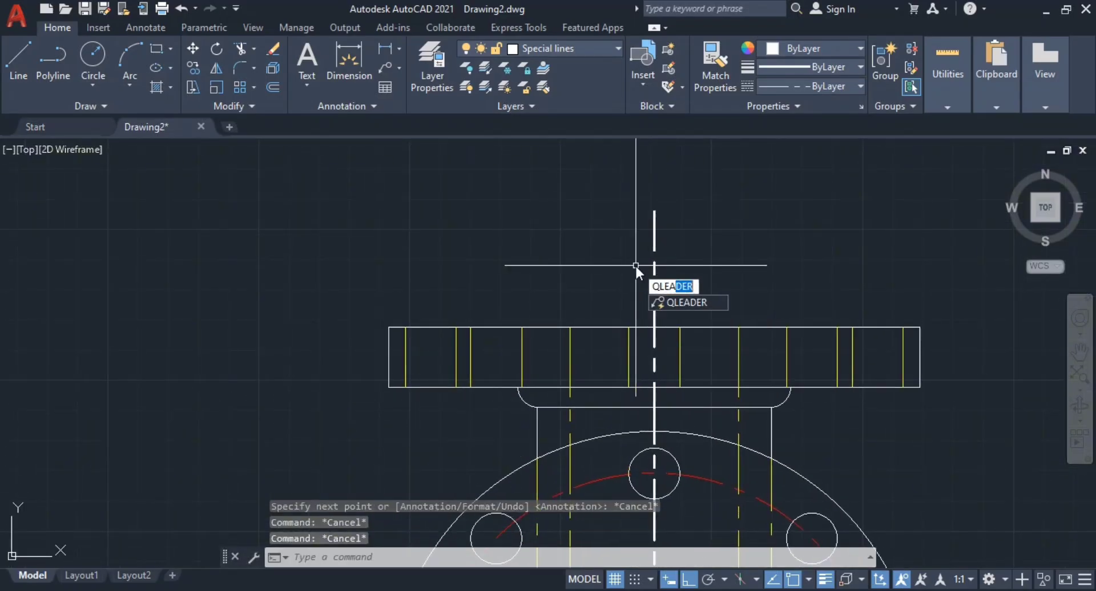
pyautogui.press('Return')
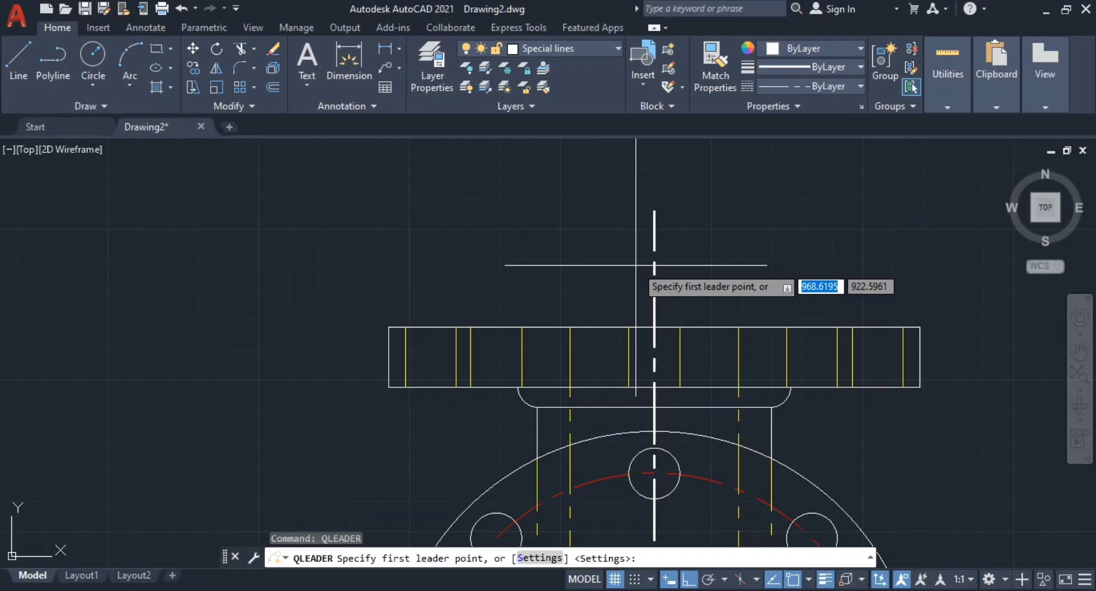
pyautogui.click(654, 211)
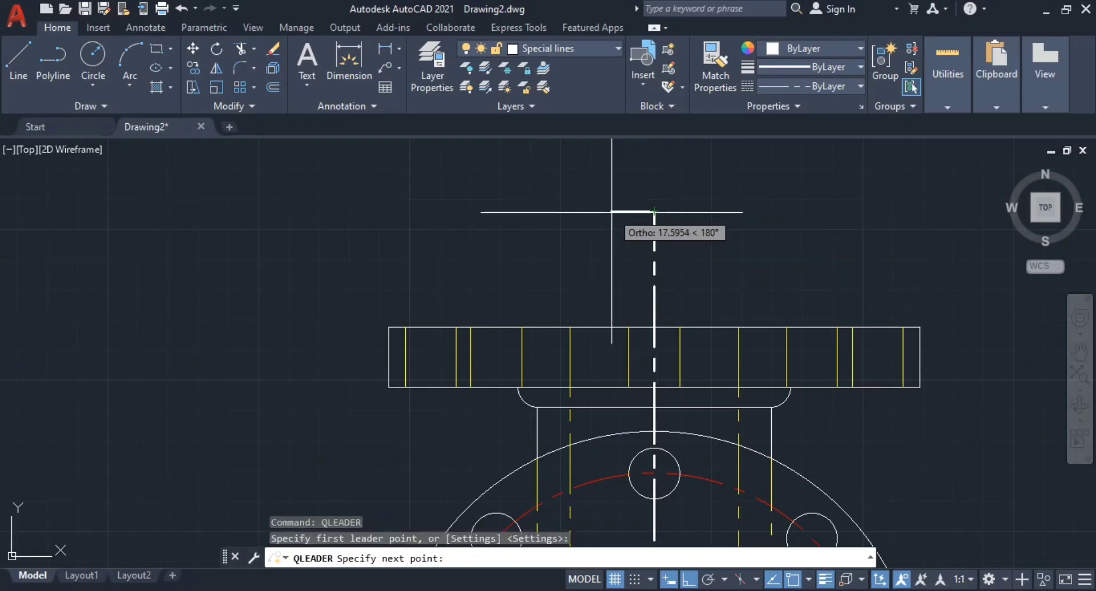
pyautogui.click(611, 212)
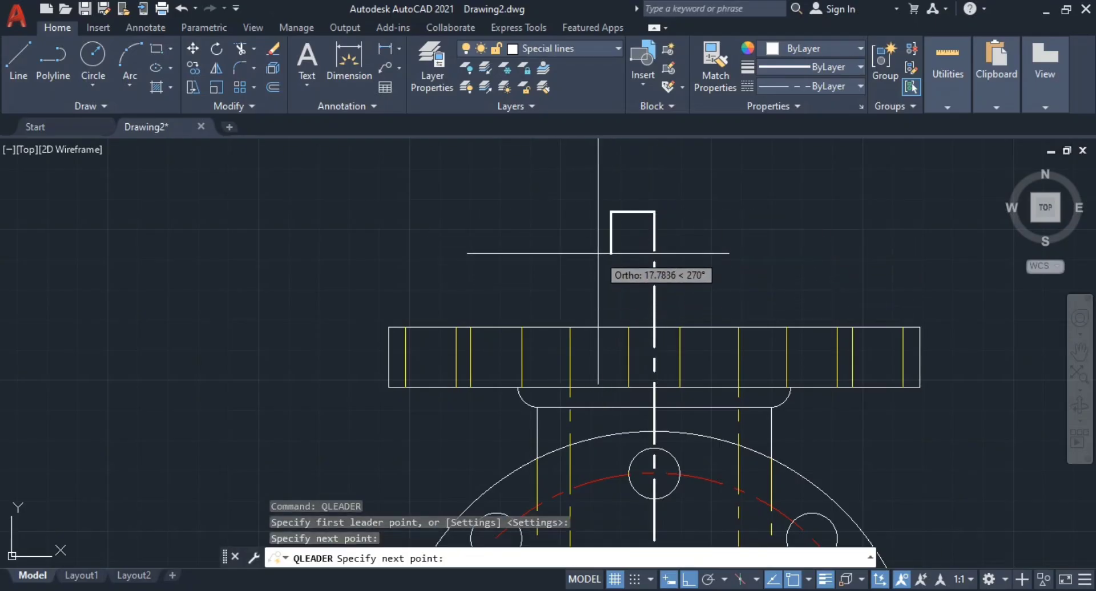
pyautogui.press('Escape')
pyautogui.press('Escape')
pyautogui.scroll(6, 606, 234)
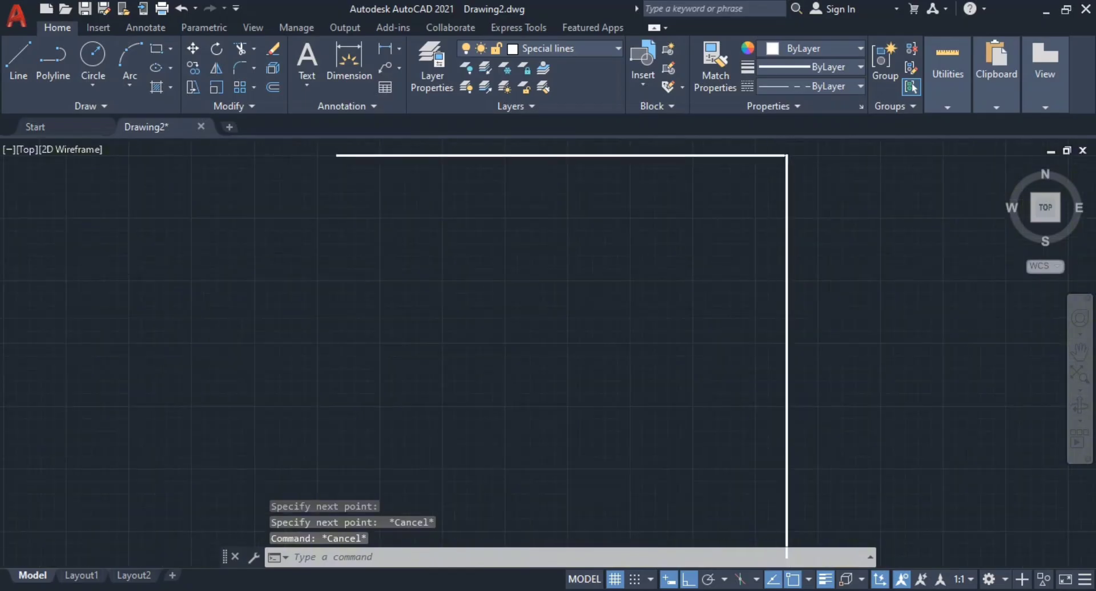
pyautogui.scroll(6, 764, 170)
pyautogui.moveTo(764, 169); pyautogui.dragTo(722, 367, button='middle')
pyautogui.scroll(4, 802, 294)
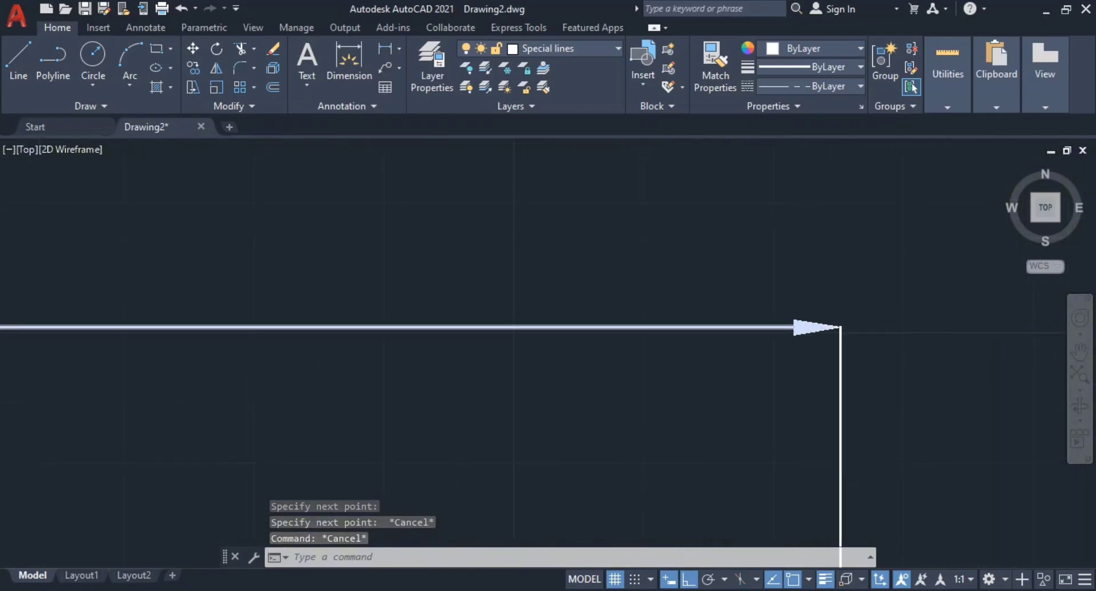
# - Erase the quick leader at the section line's upper end
pyautogui.scroll(-5, 792, 357)
pyautogui.scroll(-8, 761, 411)
pyautogui.moveTo(761, 411); pyautogui.dragTo(764, 322, button='middle')
pyautogui.click(726, 294)
pyautogui.click(670, 370)
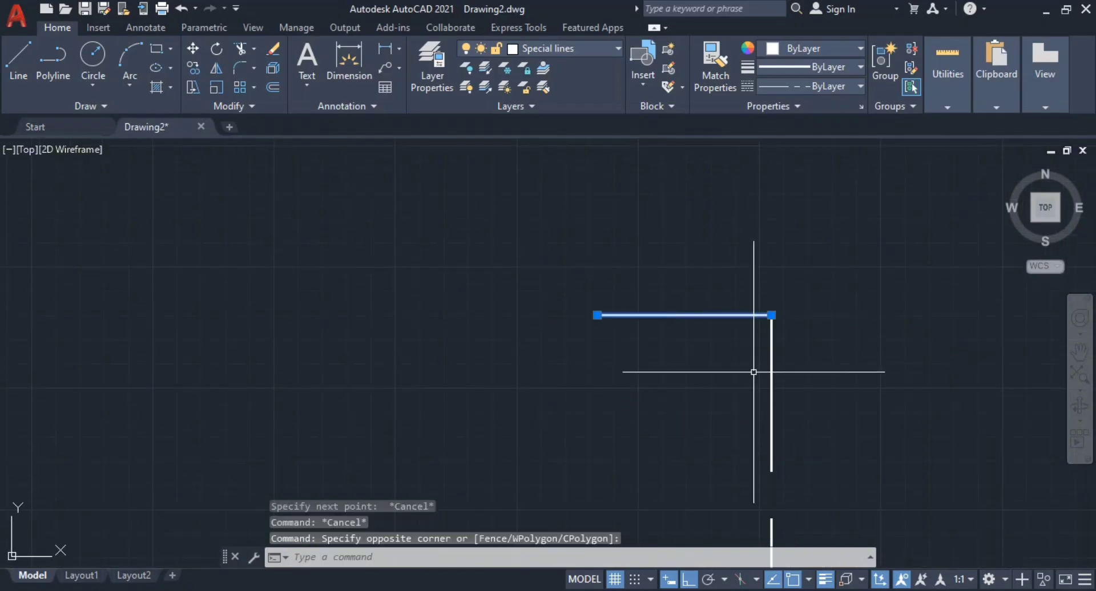
pyautogui.write('e')
pyautogui.press('Return')
# - Try a horizontal multileader without text, with its arrowhead on the section line just below the upper end
pyautogui.scroll(-3, 747, 370)
pyautogui.scroll(-3, 676, 306)
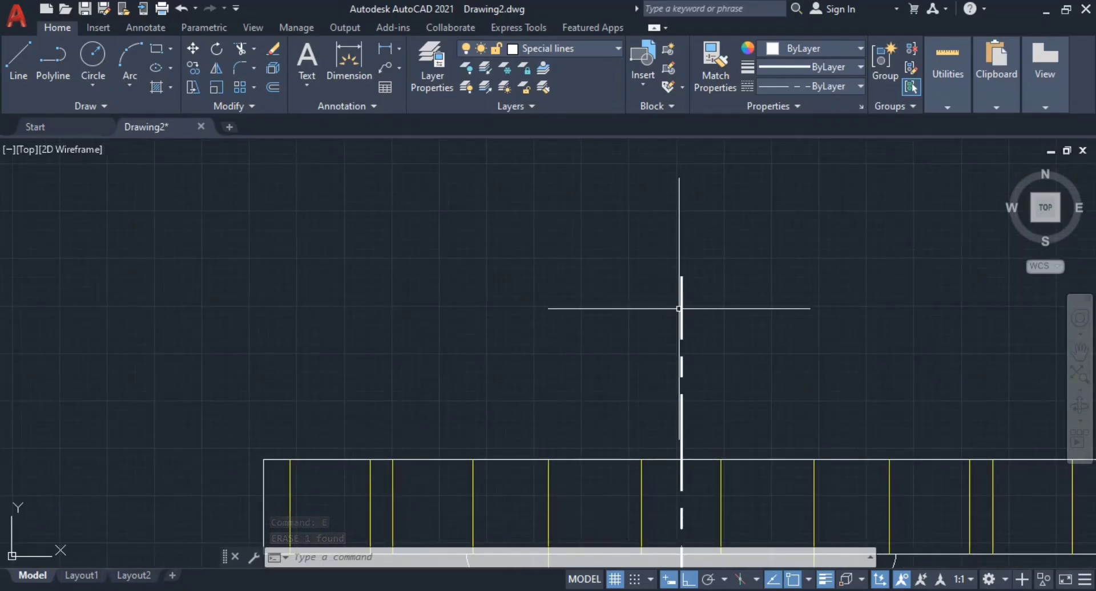
pyautogui.write('mlea')
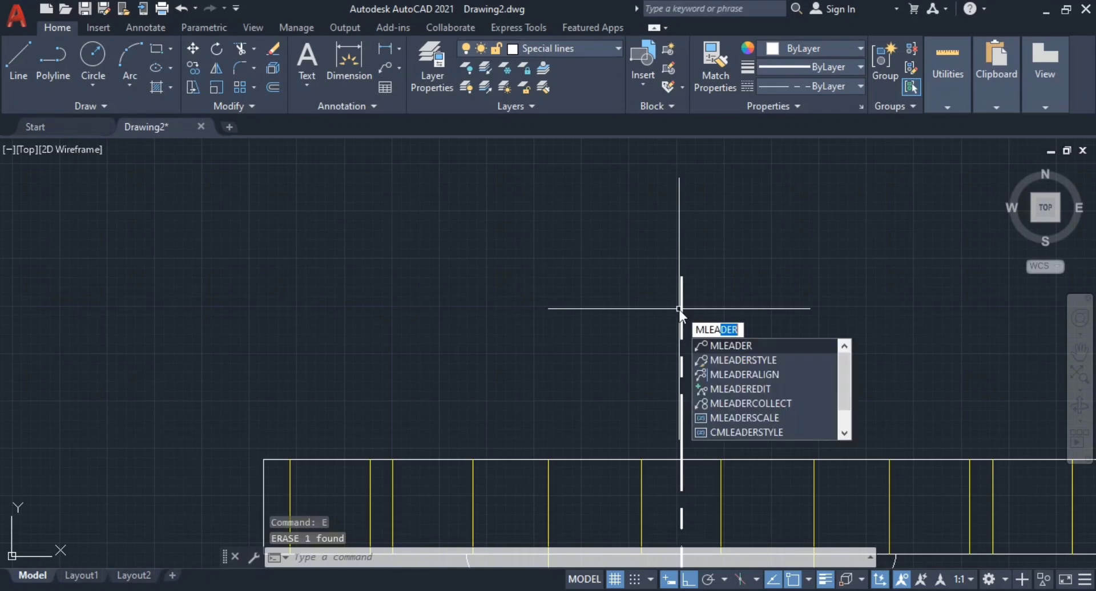
pyautogui.press('Return')
pyautogui.click(679, 309)
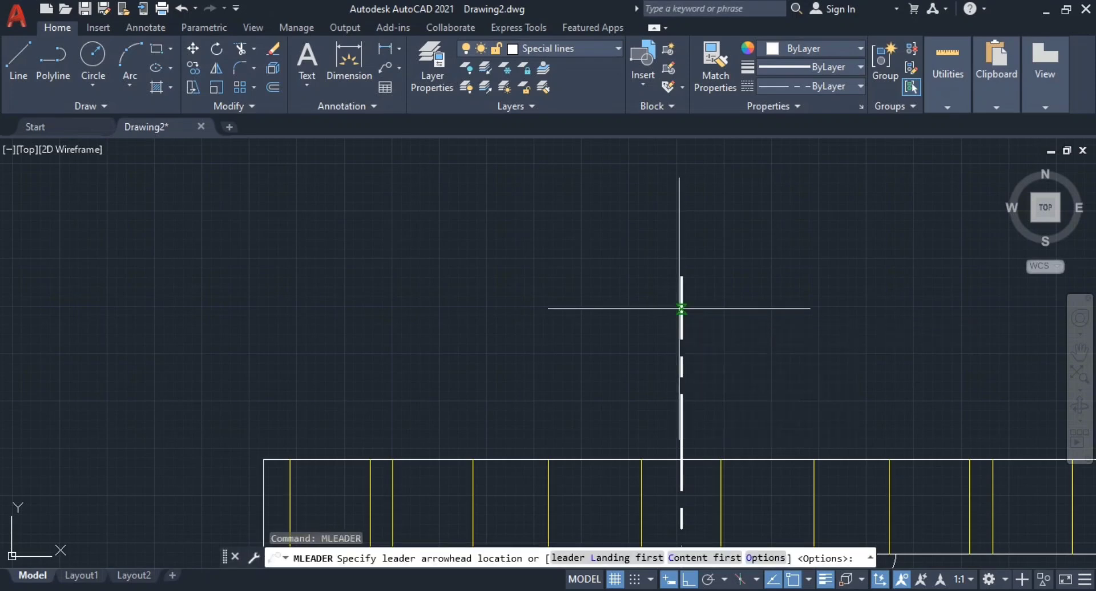
pyautogui.click(680, 309)
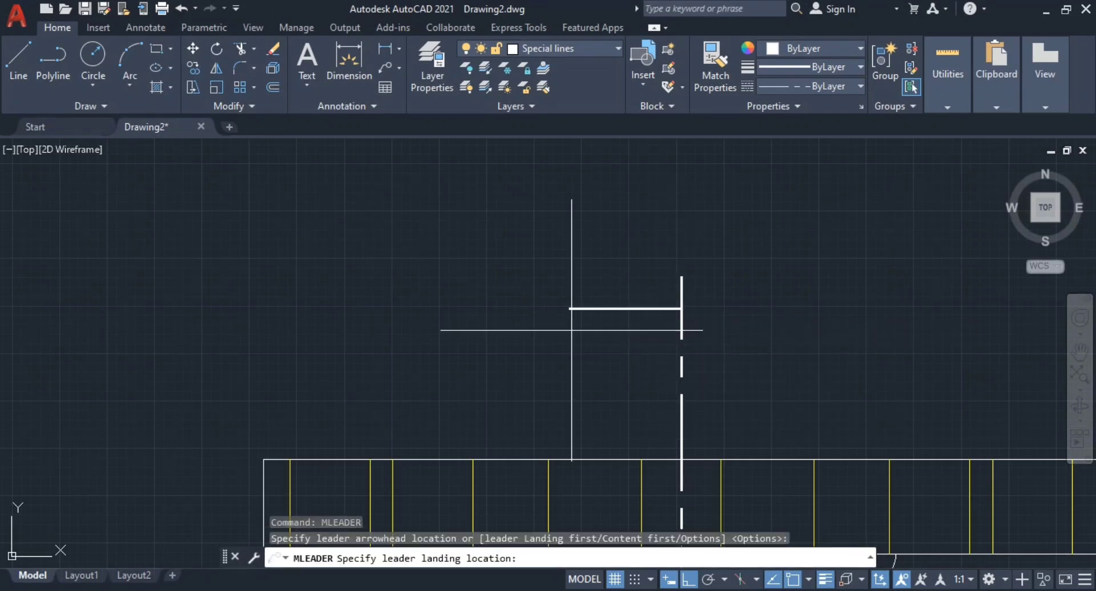
pyautogui.click(571, 330)
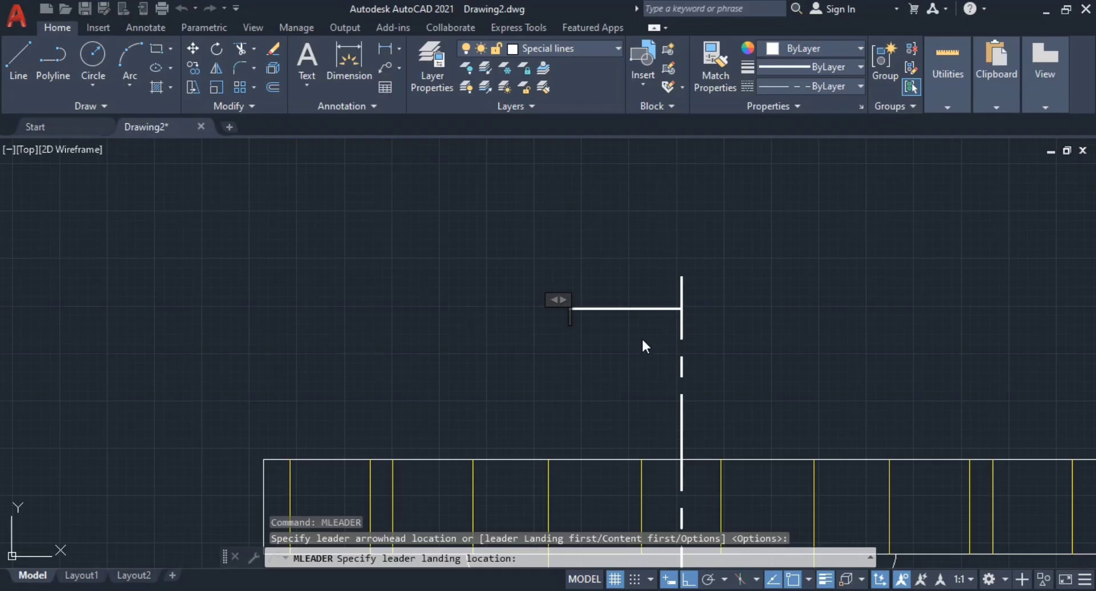
pyautogui.press('Escape')
pyautogui.press('Escape')
# - Erase the textless multileader beside the section line's upper end
pyautogui.click(619, 277)
pyautogui.click(562, 345)
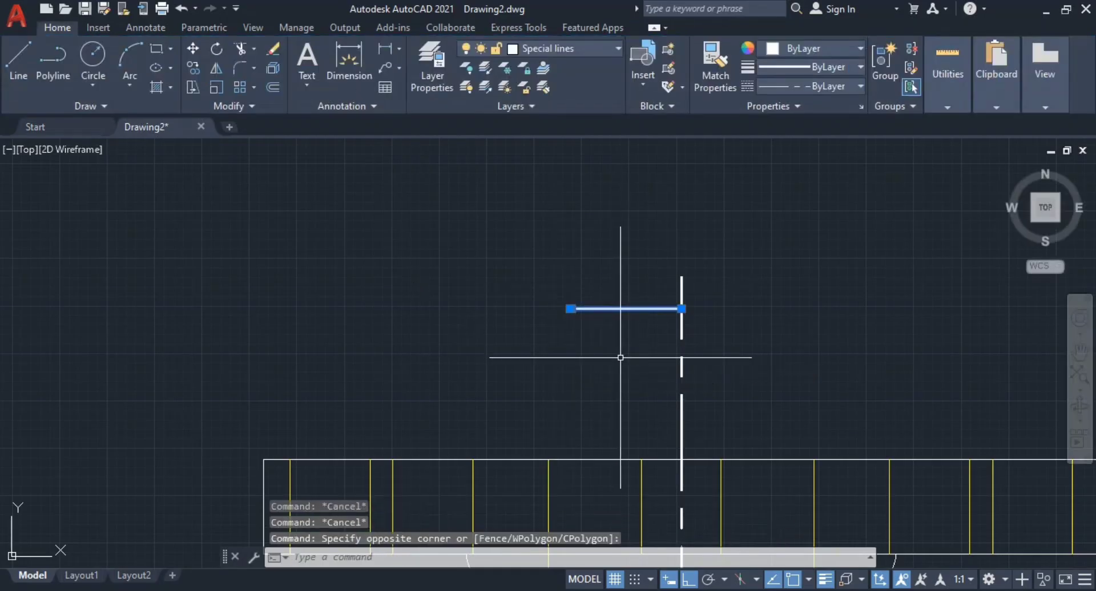
pyautogui.write('E')
pyautogui.press('Return')
pyautogui.press('Escape')
pyautogui.scroll(-2, 634, 358)
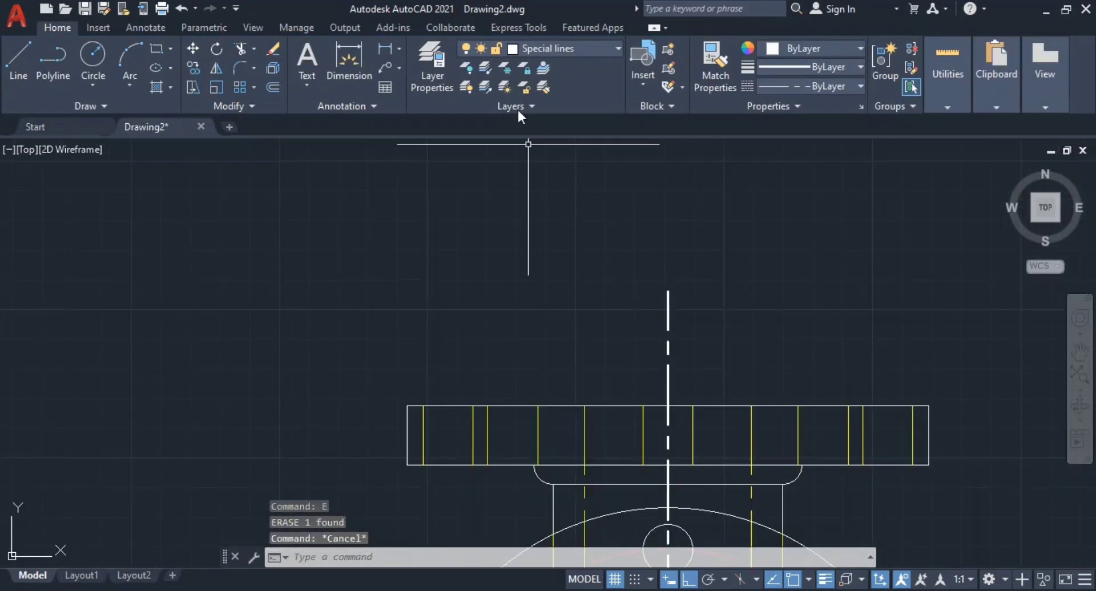
# - Make layer 0 current and place a horizontal multileader labelled A, extending left from its arrowhead near the section line's upper end
pyautogui.click(587, 52)
pyautogui.click(555, 68)
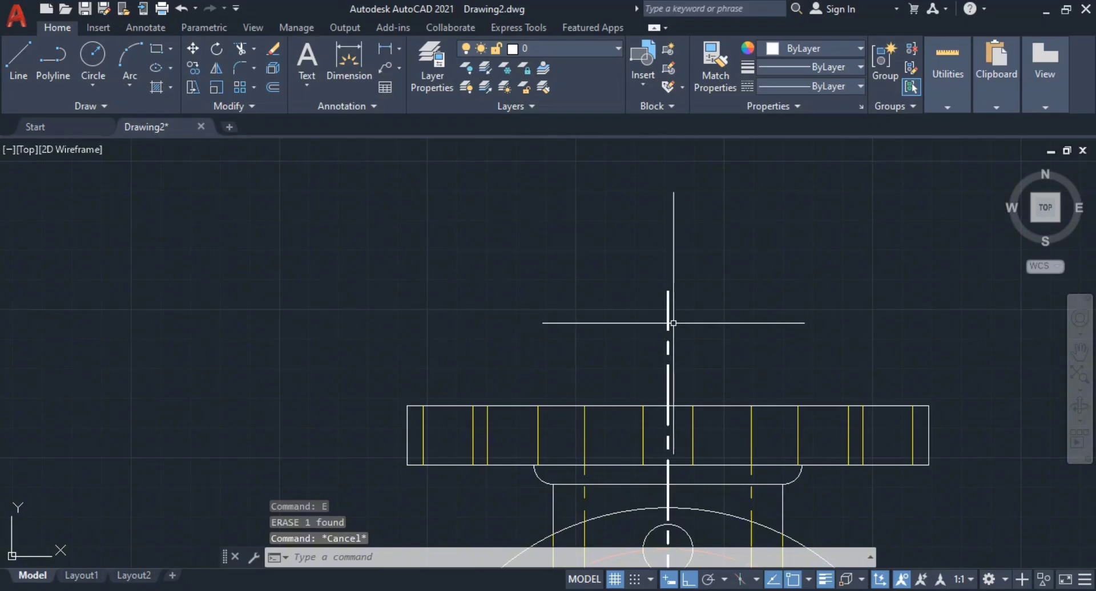
pyautogui.scroll(3, 666, 318)
pyautogui.moveTo(678, 316); pyautogui.dragTo(729, 261, button='middle')
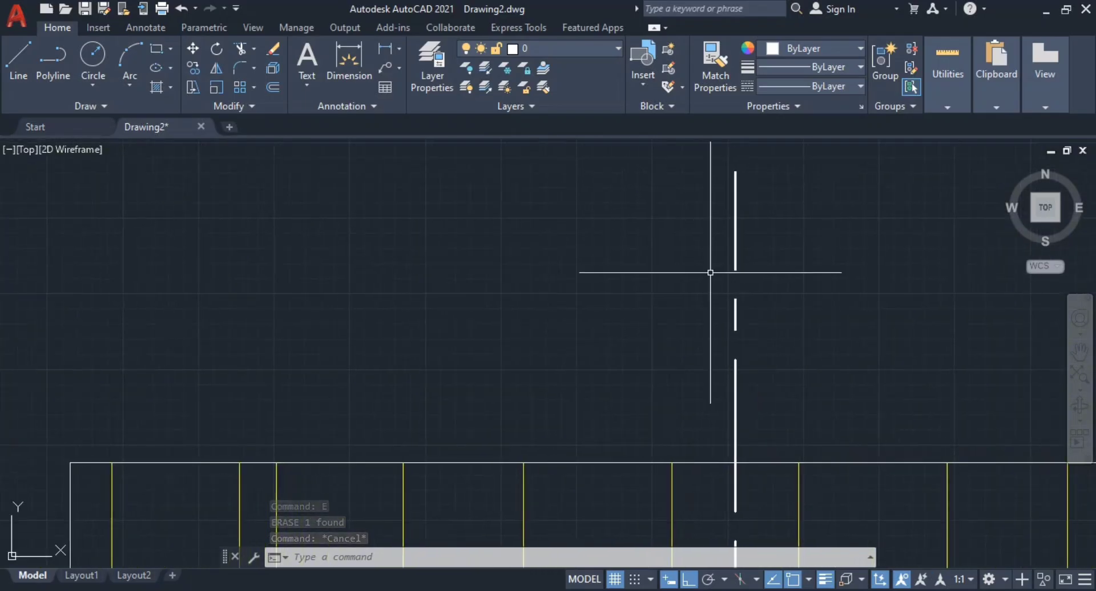
pyautogui.write('mleader')
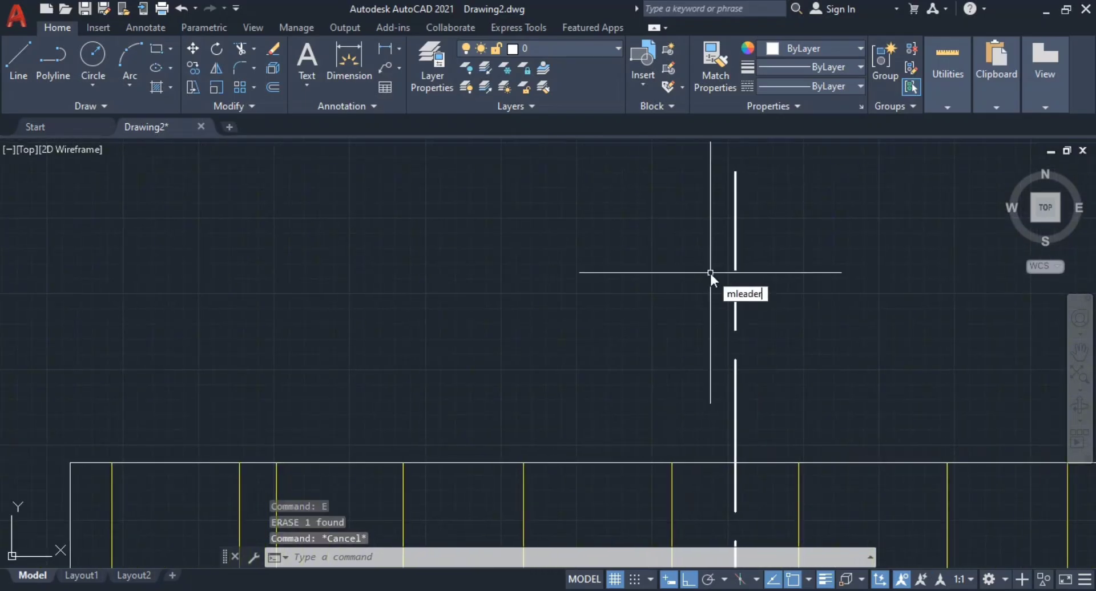
pyautogui.press('Return')
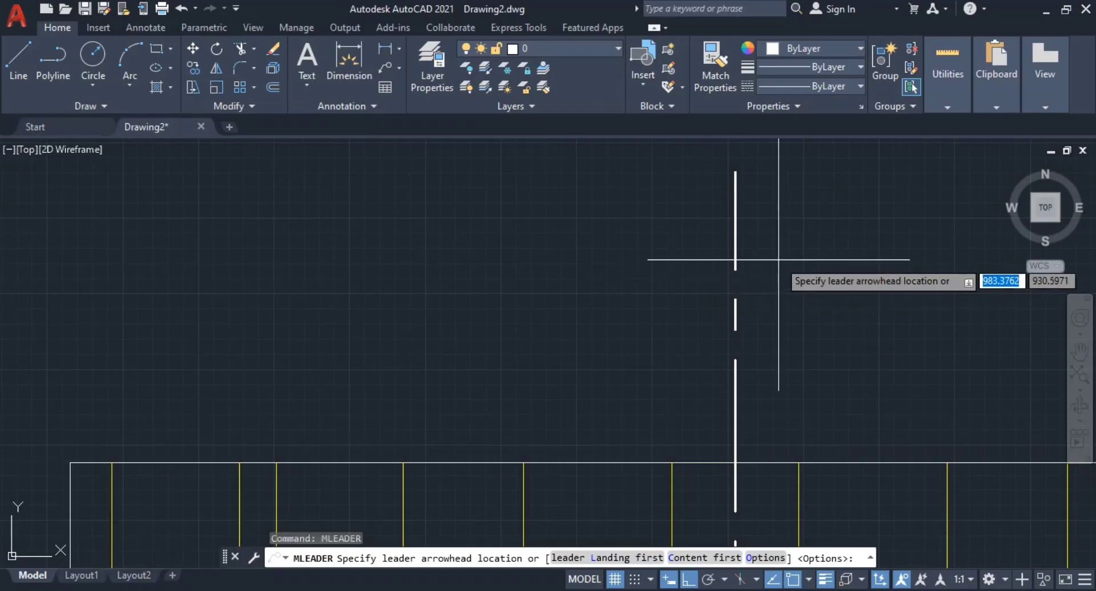
pyautogui.click(735, 230)
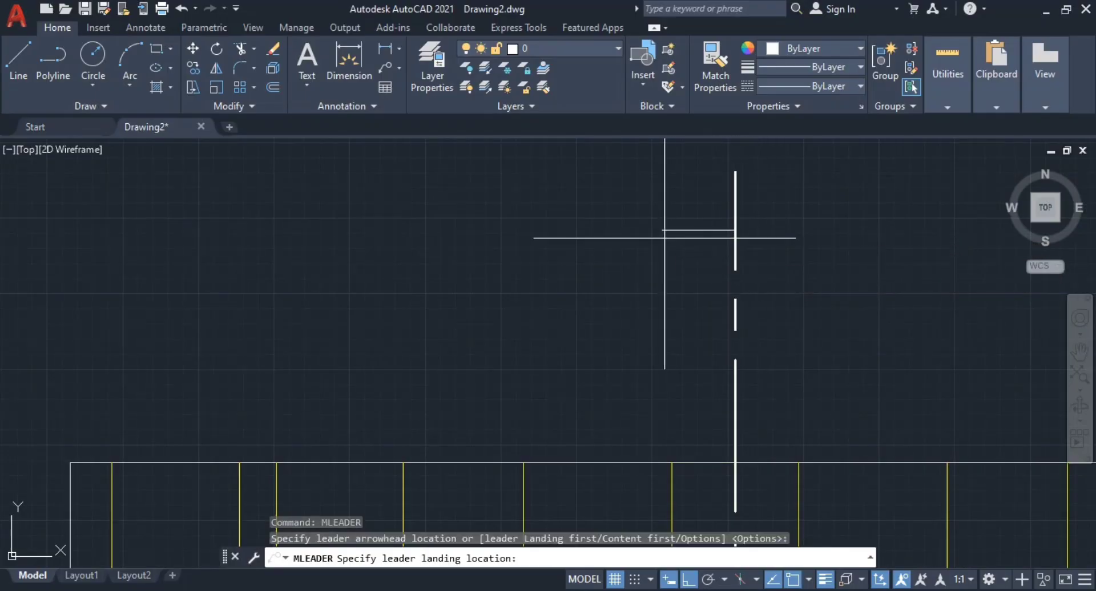
pyautogui.click(665, 238)
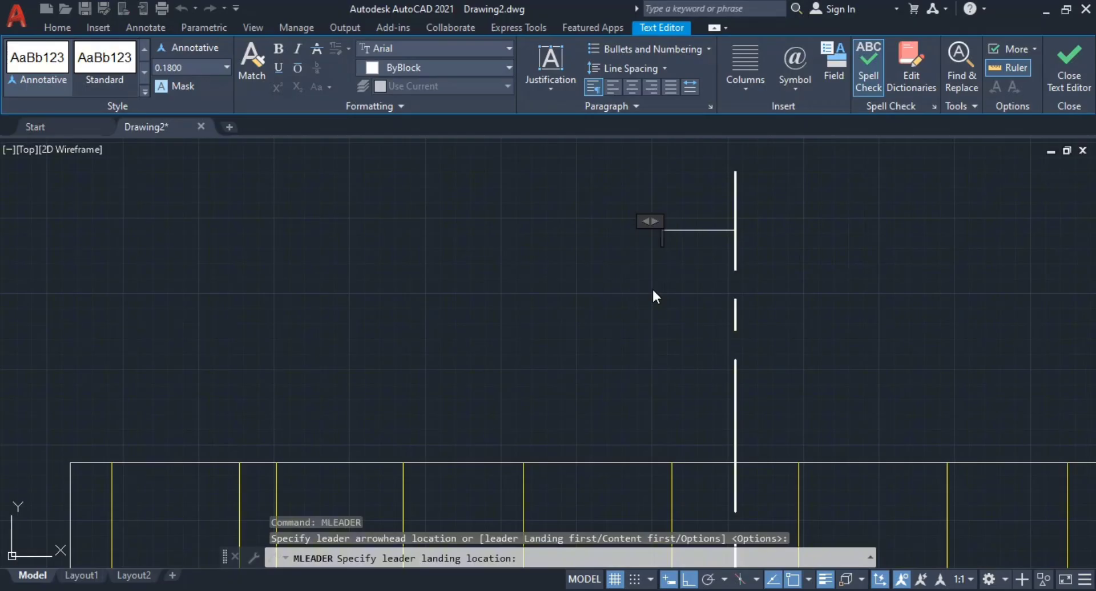
pyautogui.write('A')
pyautogui.click(668, 336)
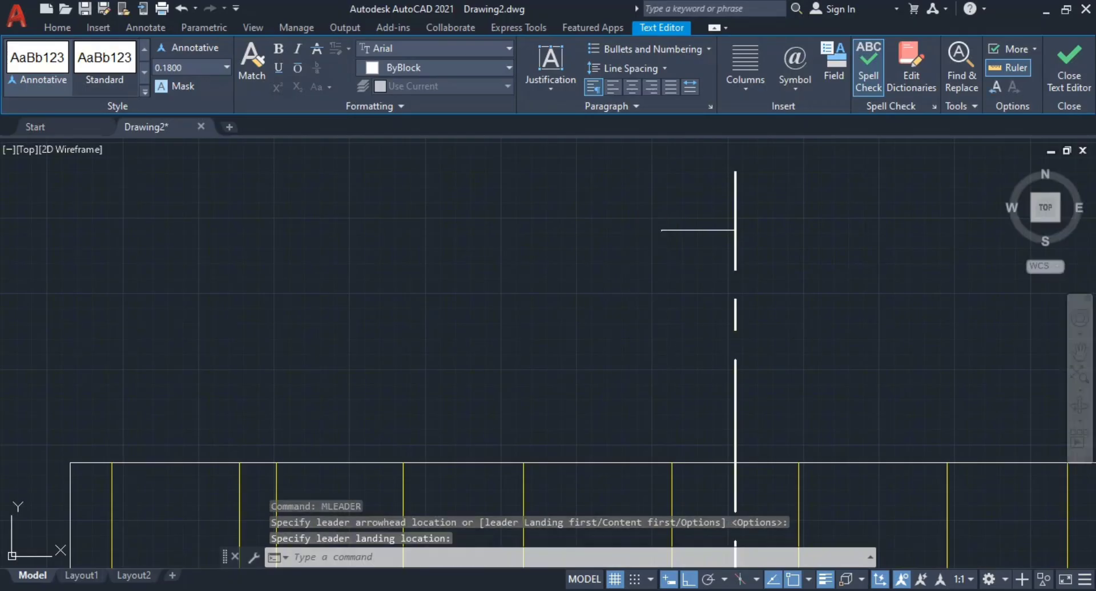
pyautogui.scroll(2, 710, 235)
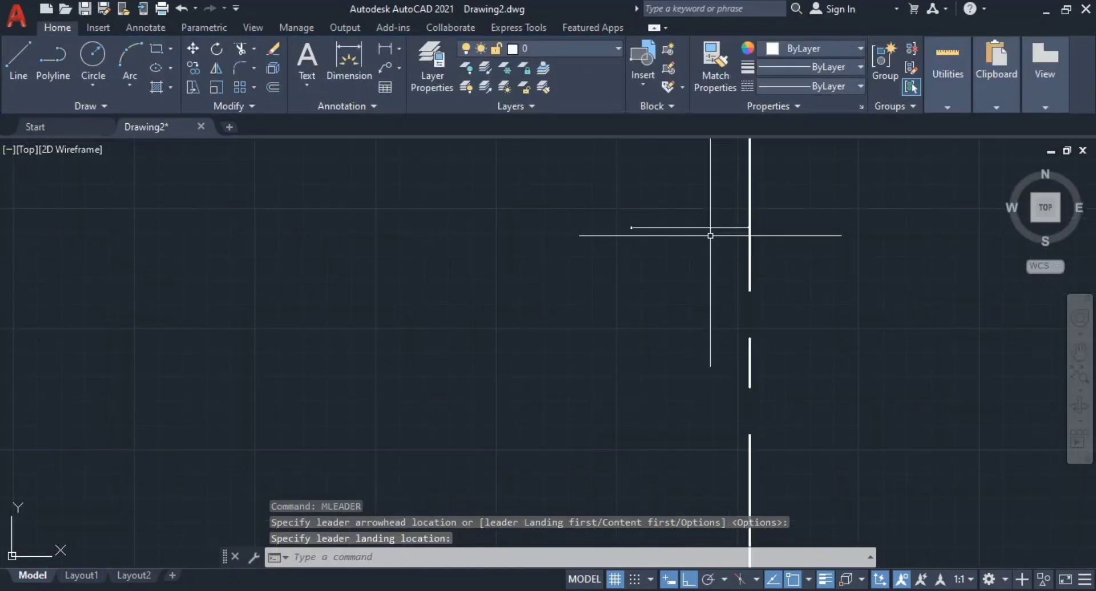
# - Set the arrowhead size of the multileader labelled A to 30 in its properties
pyautogui.press('Escape')
pyautogui.press('Escape')
pyautogui.click(679, 274)
pyautogui.click(613, 200)
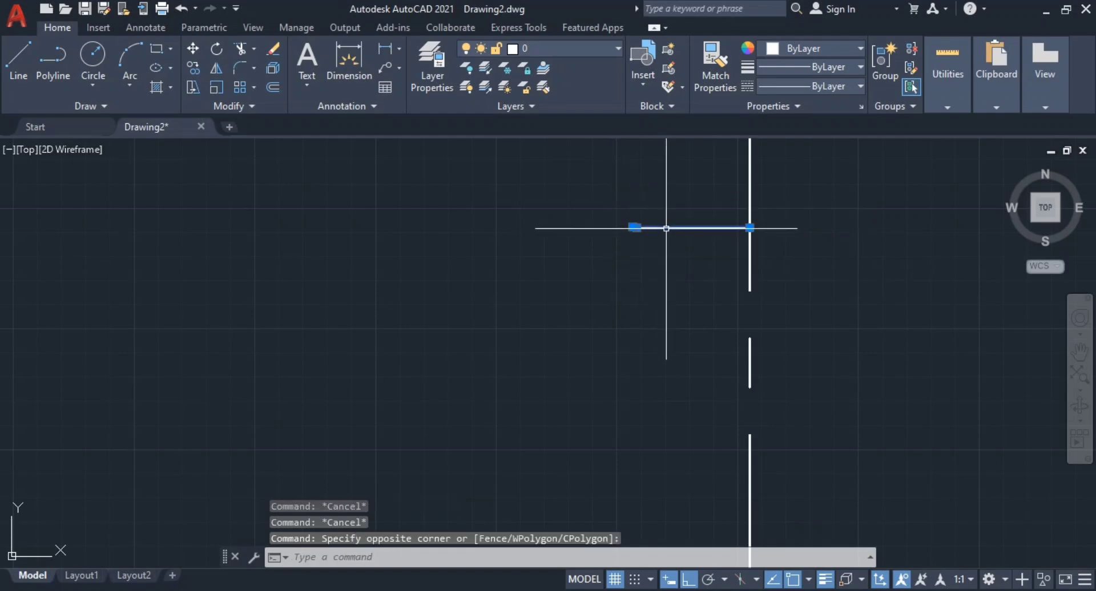
pyautogui.rightClick(666, 228)
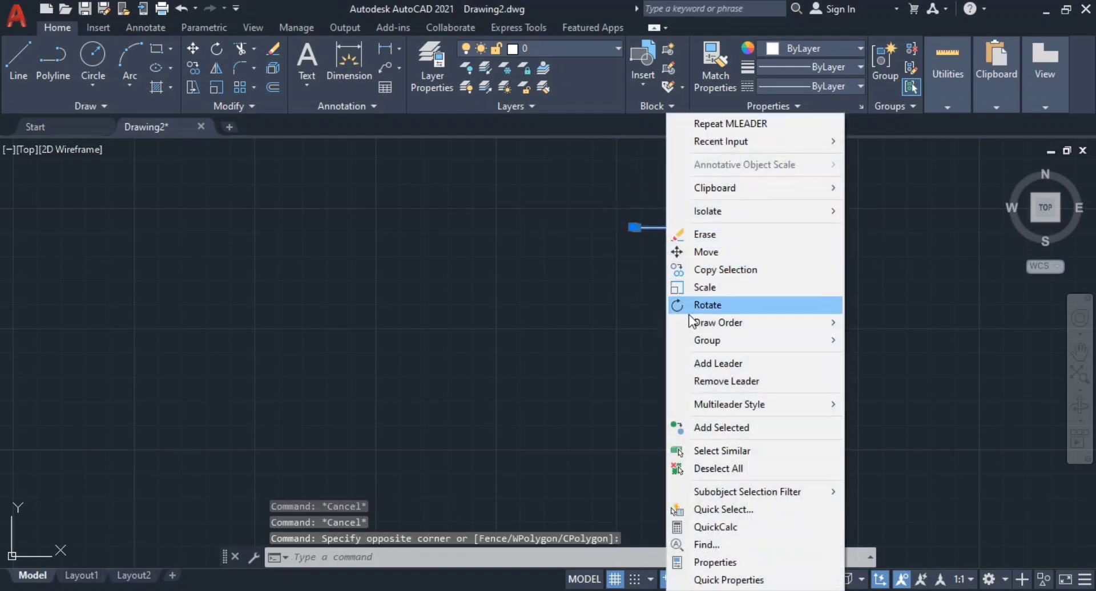
pyautogui.click(724, 563)
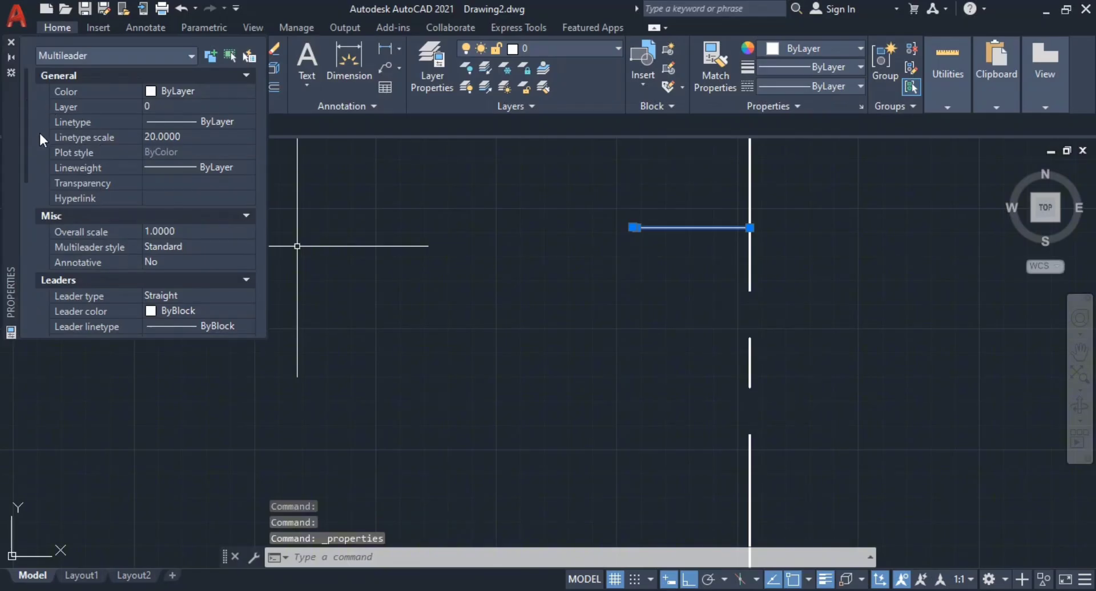
pyautogui.scroll(-5, 86, 160)
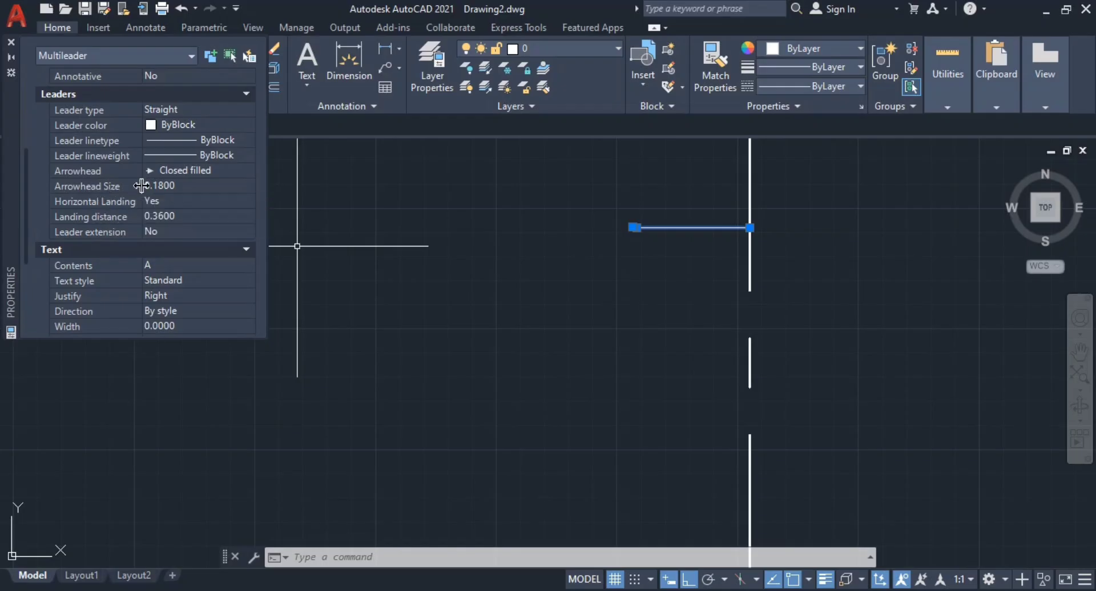
pyautogui.click(159, 187)
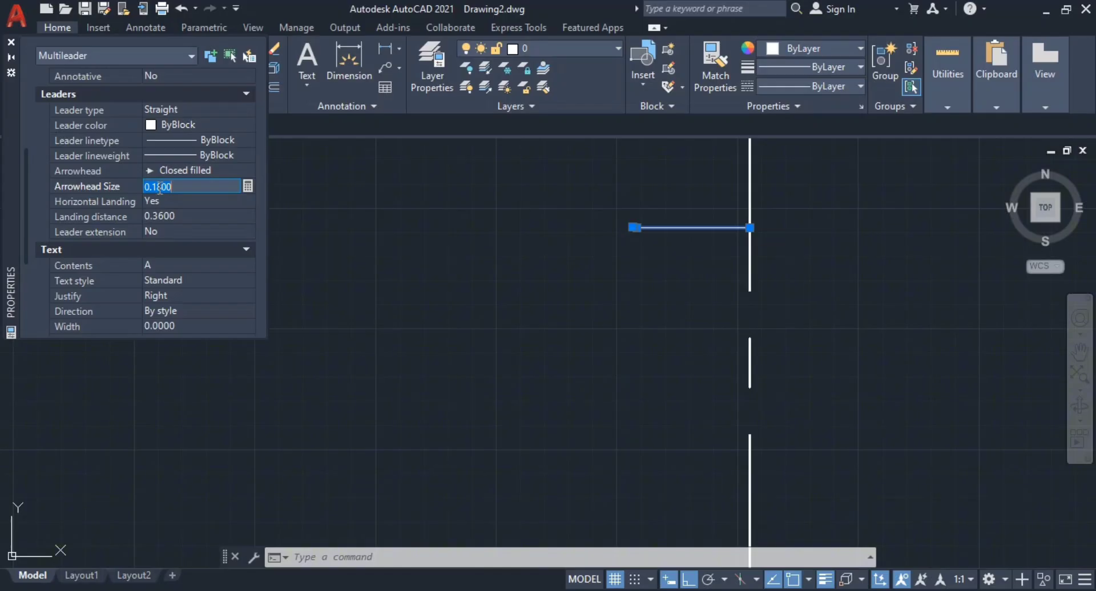
pyautogui.write('30')
pyautogui.press('Return')
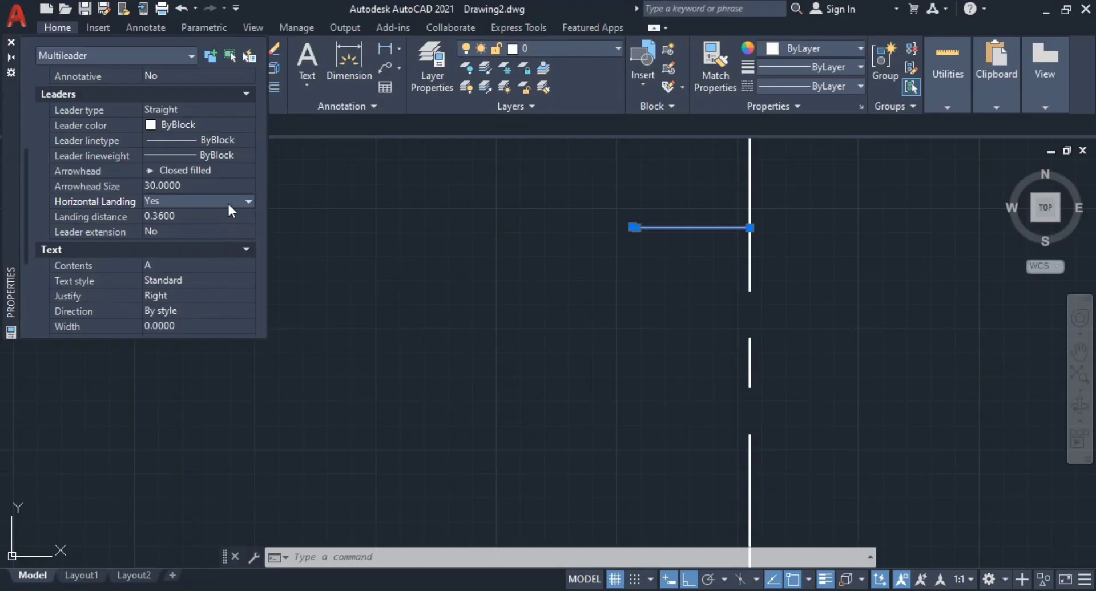
# - Set the text height of the multileader labelled A to 20 after trying 30
pyautogui.scroll(-3, 231, 197)
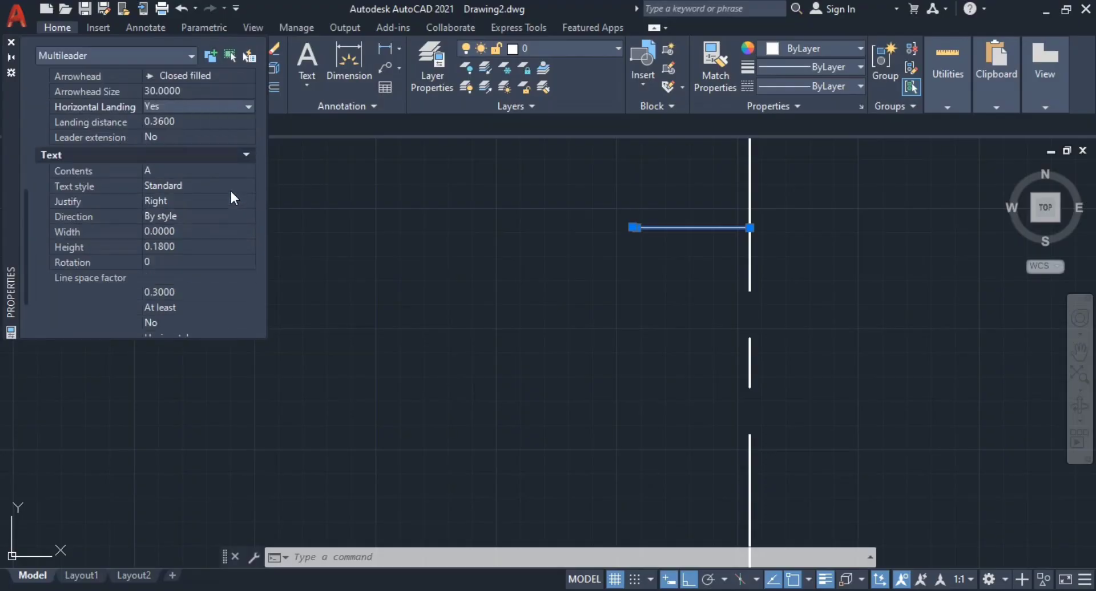
pyautogui.click(156, 247)
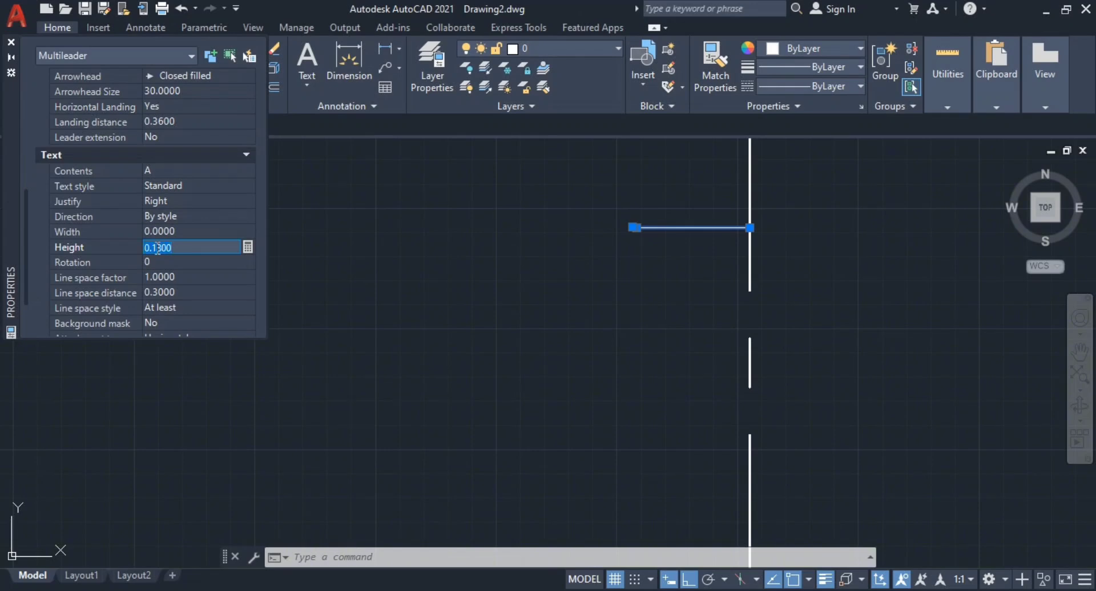
pyautogui.write('30')
pyautogui.press('Tab')
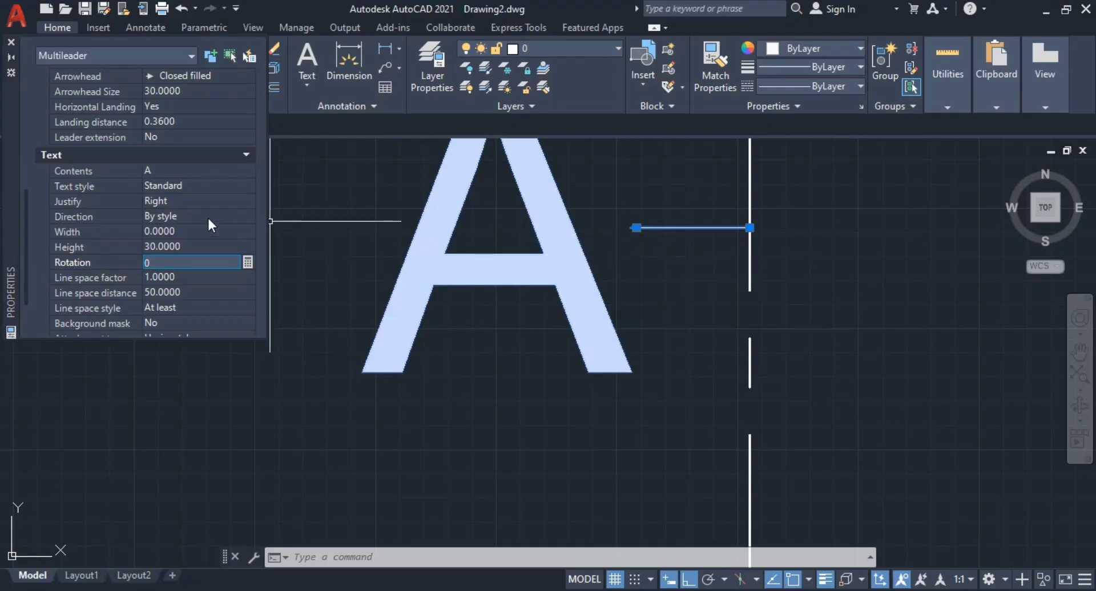
pyautogui.click(174, 247)
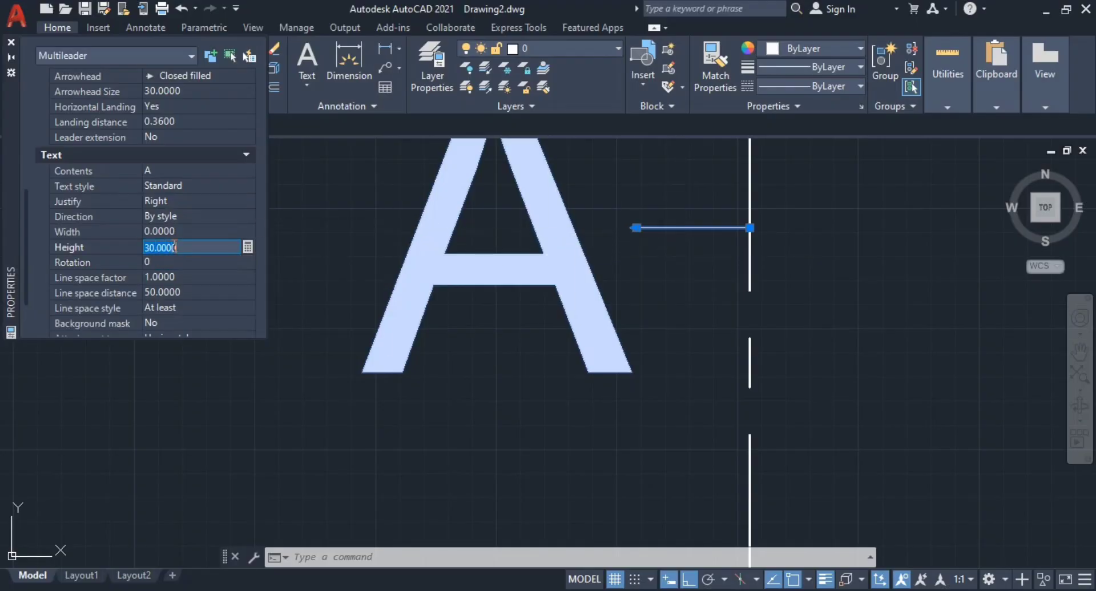
pyautogui.write('20')
pyautogui.press('Tab')
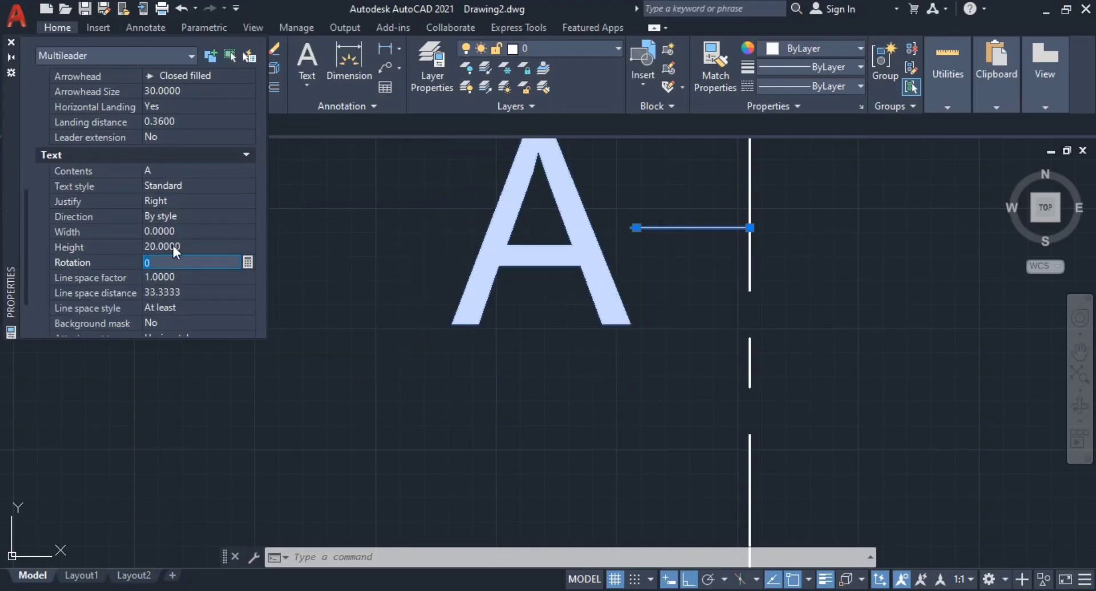
# - Examine the general, leader and text properties of the multileader labelled A
pyautogui.scroll(-2, 222, 134)
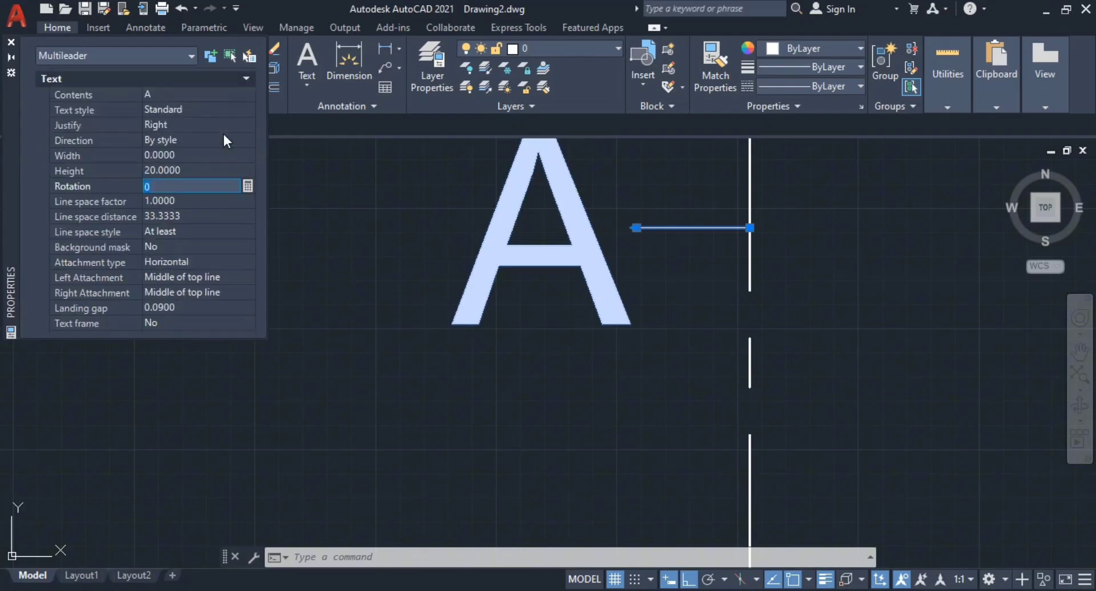
pyautogui.scroll(4, 224, 137)
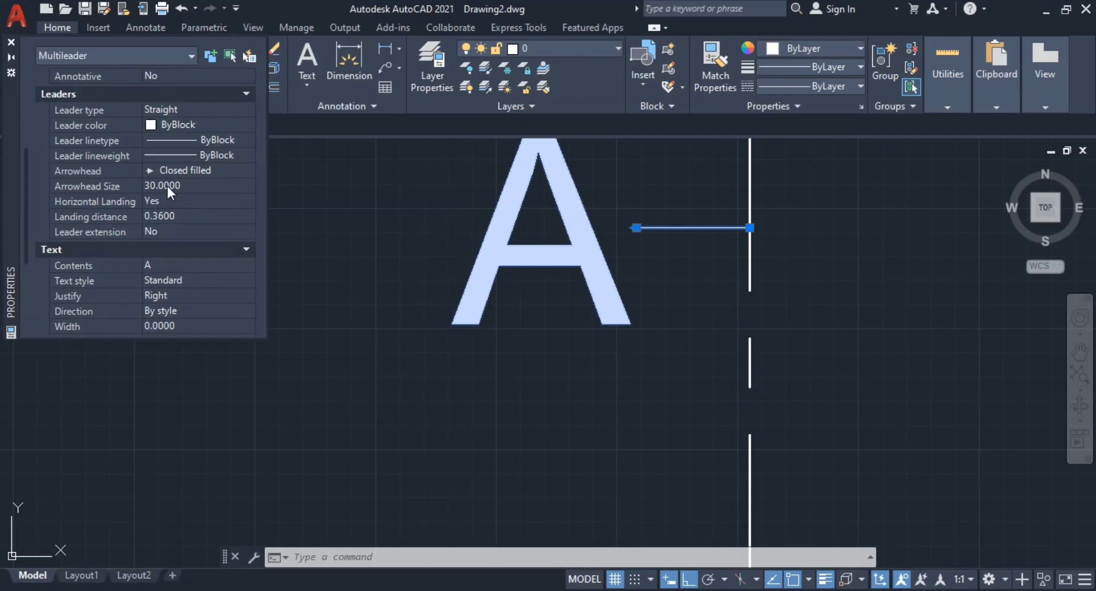
pyautogui.scroll(4, 174, 223)
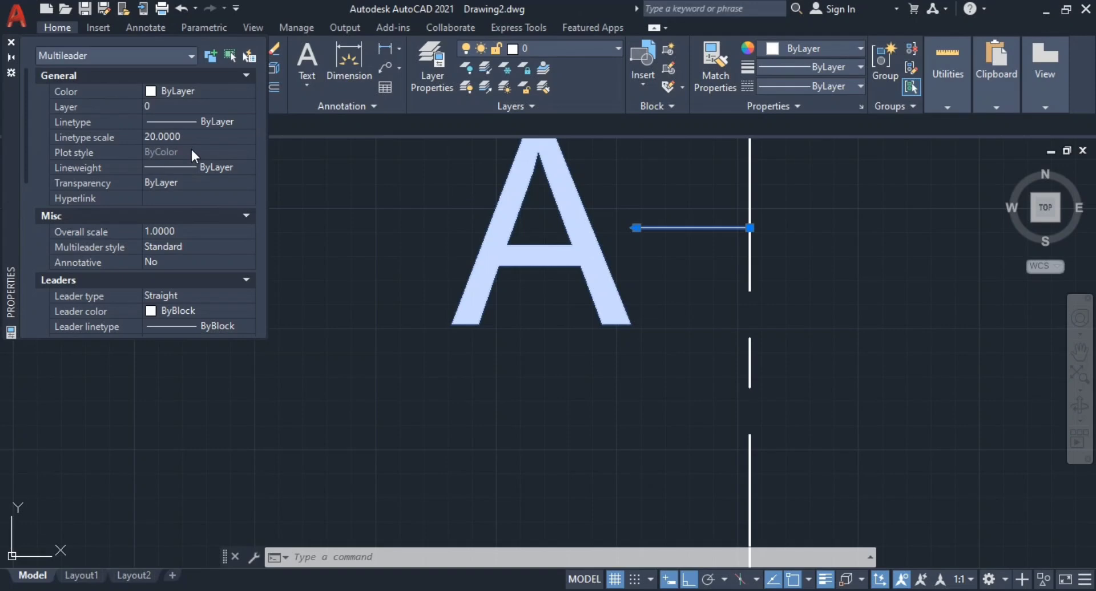
pyautogui.scroll(-4, 212, 179)
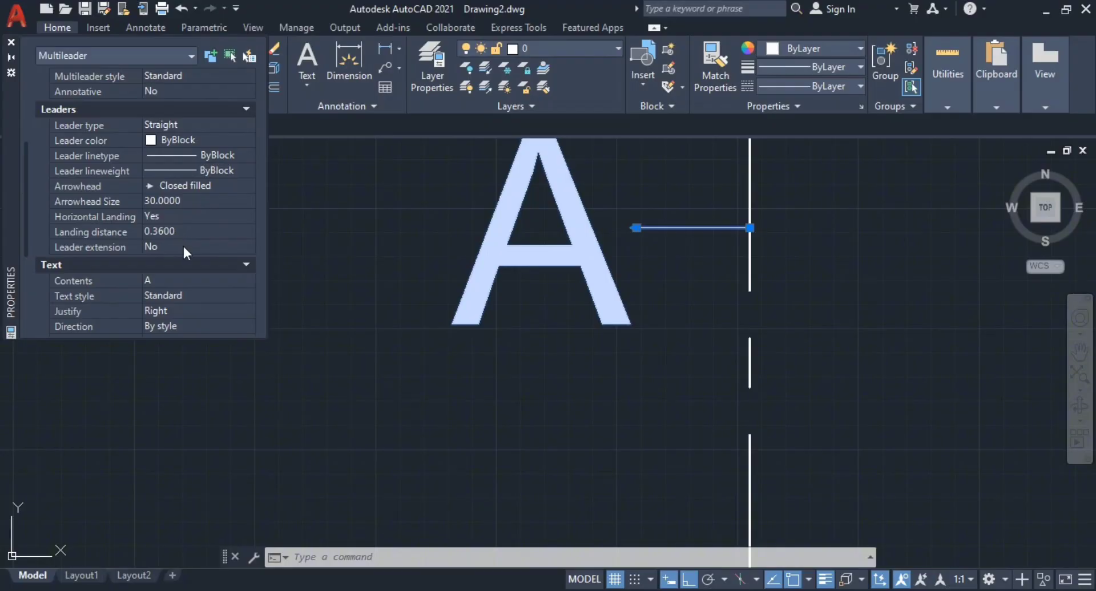
pyautogui.scroll(-4, 220, 186)
pyautogui.click(216, 186)
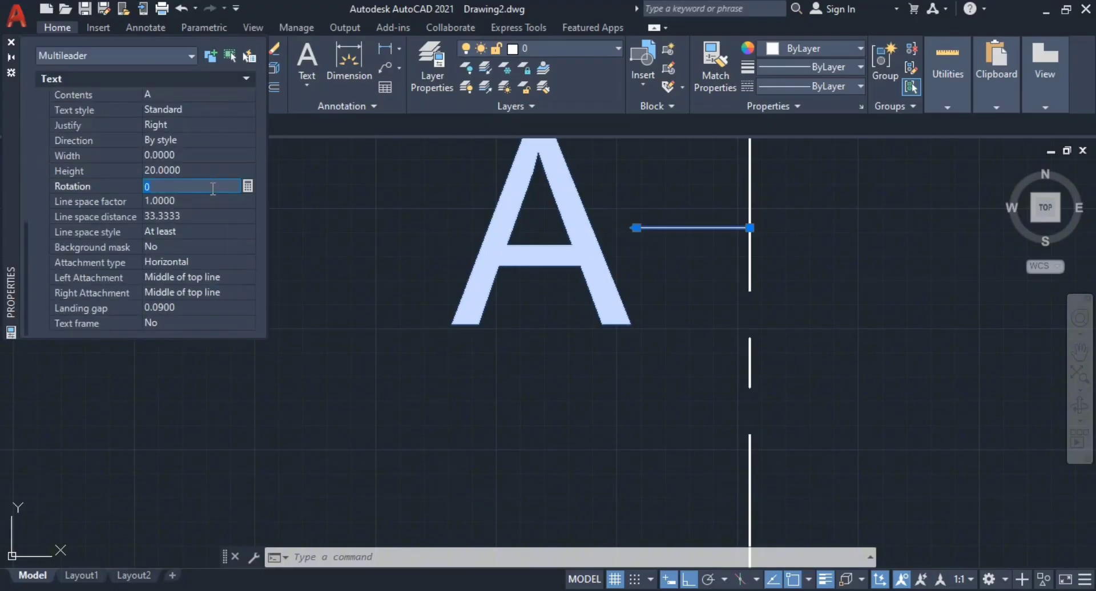
pyautogui.scroll(8, 222, 279)
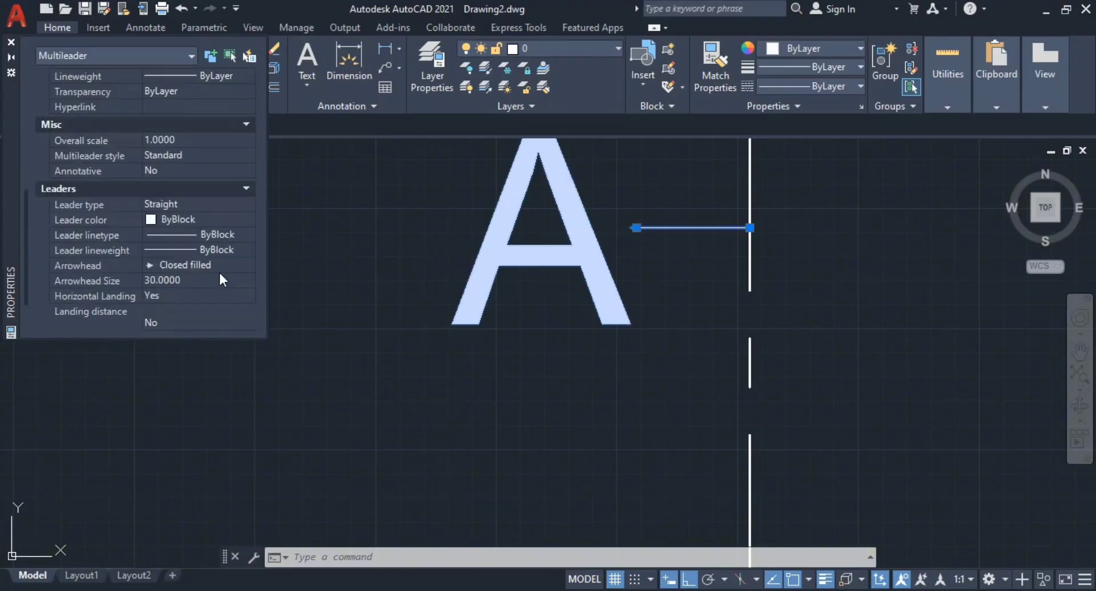
pyautogui.scroll(-3, 207, 235)
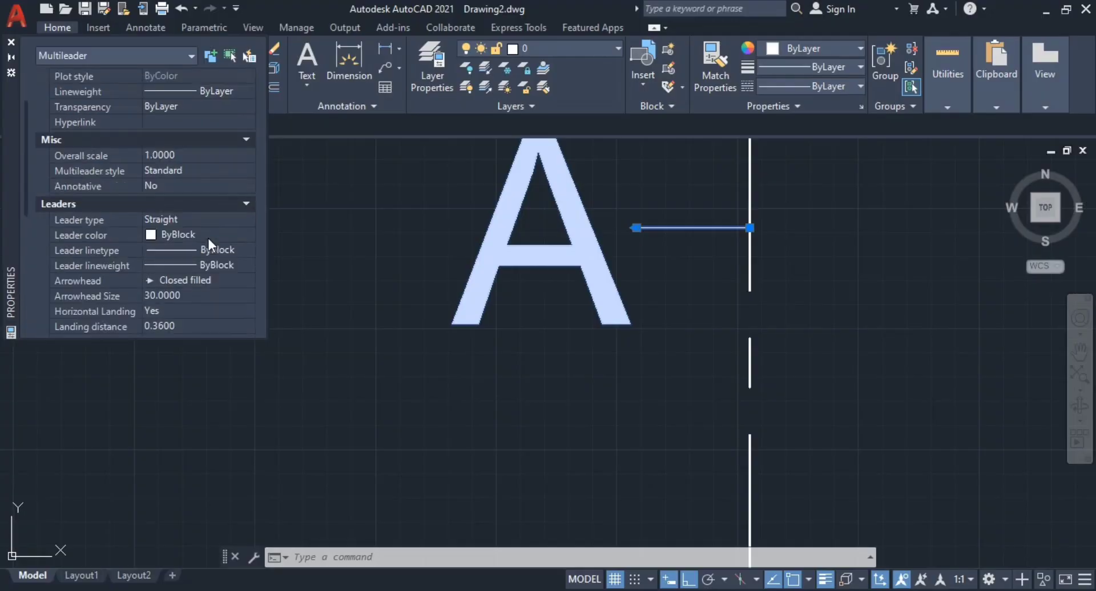
pyautogui.scroll(-5, 207, 235)
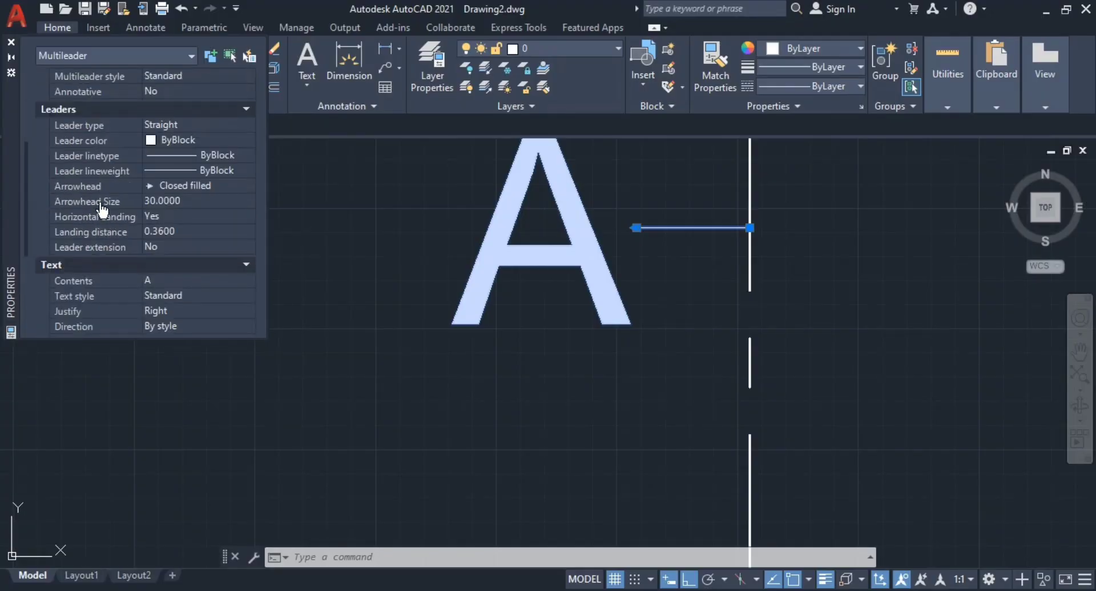
# - Set the arrowhead size of the multileader labelled A to 100 and close its properties
pyautogui.click(160, 201)
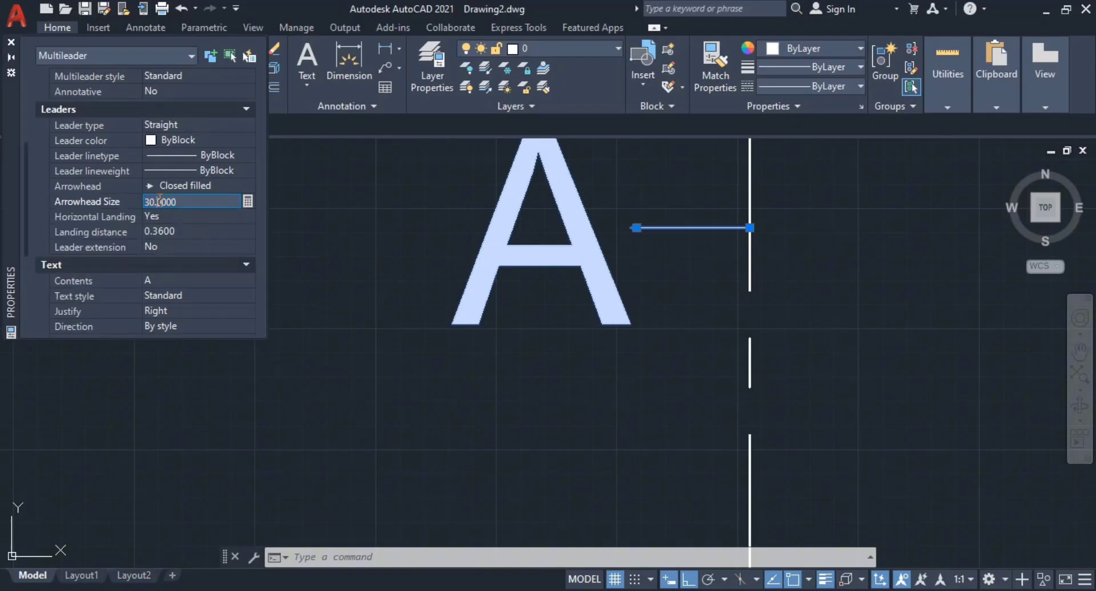
pyautogui.write('100')
pyautogui.press('Tab')
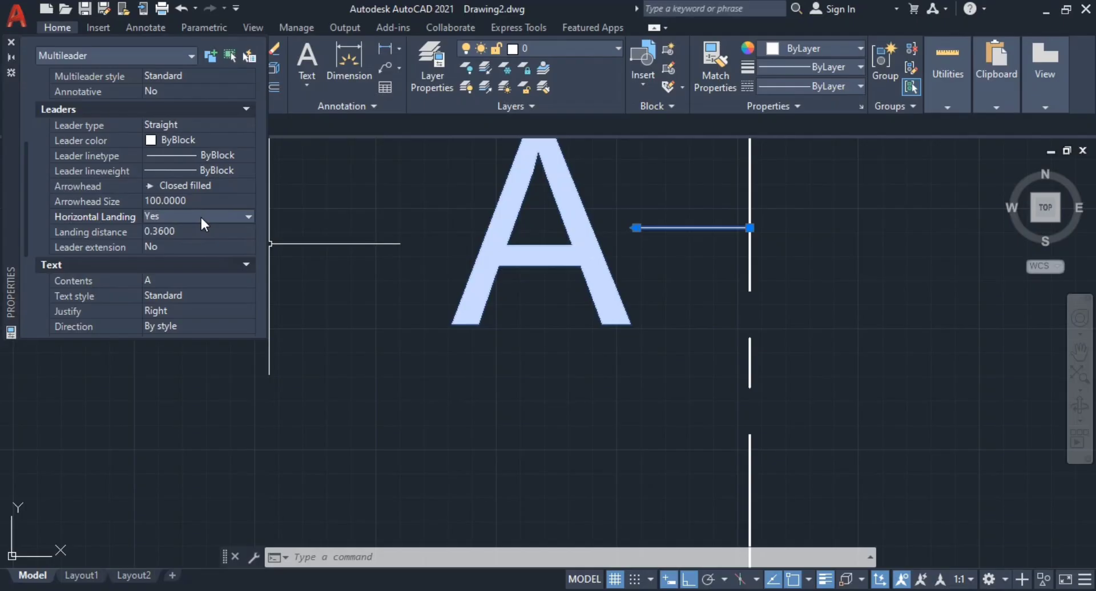
pyautogui.press('Escape')
pyautogui.click(10, 42)
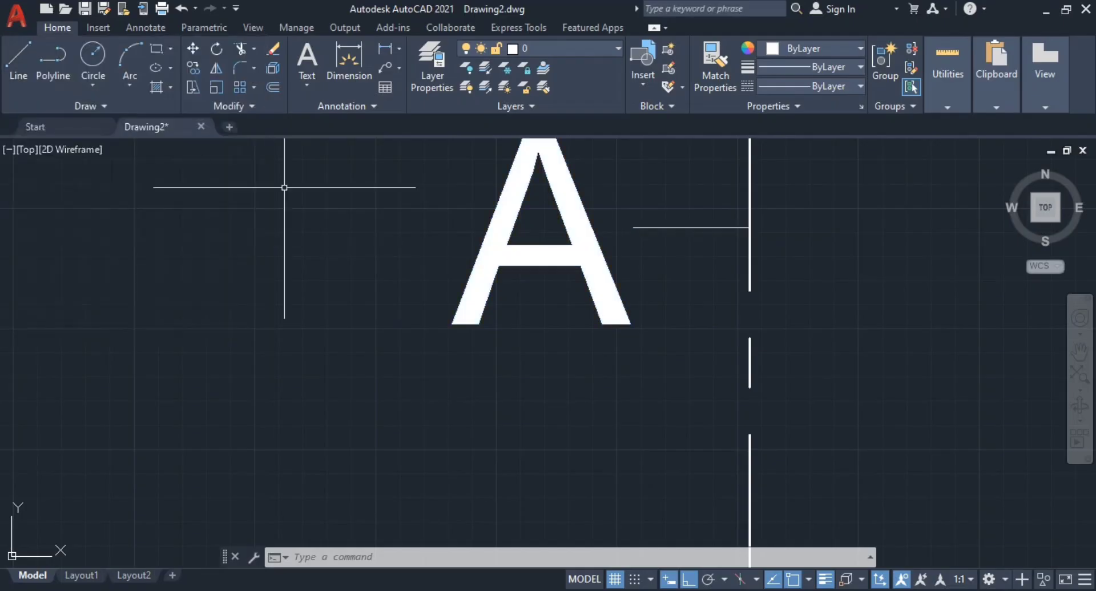
# - Erase the multileader labelled A beside the upper end of the side view's section line
pyautogui.scroll(-2, 724, 257)
pyautogui.scroll(5, 724, 240)
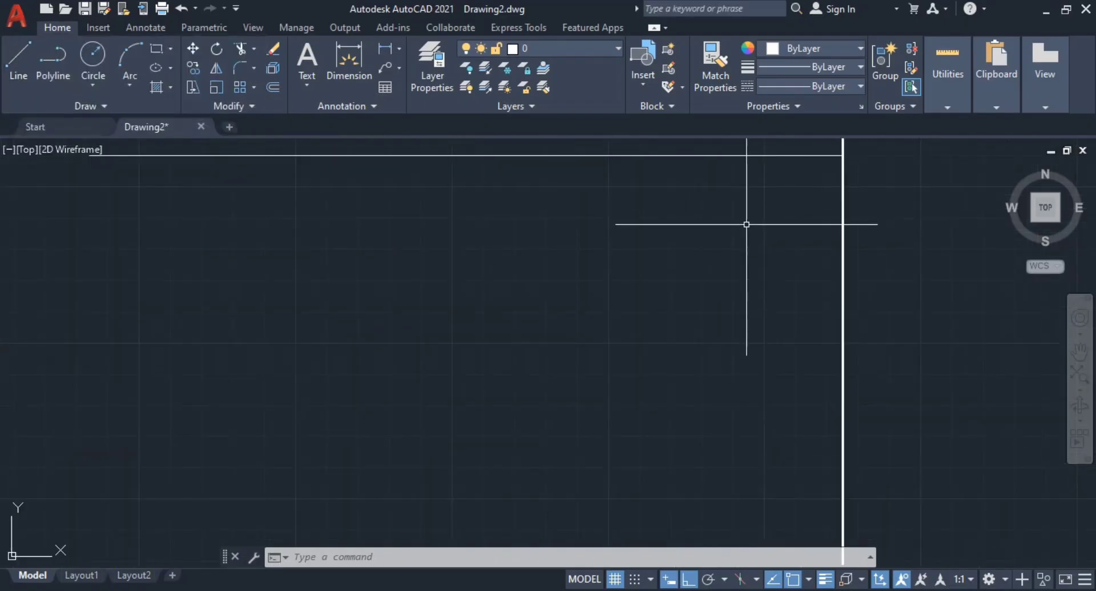
pyautogui.moveTo(795, 173); pyautogui.dragTo(756, 314, button='middle')
pyautogui.scroll(5, 757, 311)
pyautogui.scroll(5, 805, 270)
pyautogui.scroll(-5, 888, 280)
pyautogui.moveTo(877, 288); pyautogui.dragTo(770, 310, button='middle')
pyautogui.click(765, 275)
pyautogui.click(684, 381)
pyautogui.scroll(-2, 641, 399)
pyautogui.write('e')
pyautogui.press('Return')
# - Modify the Standard dimension style to use an arrow size of 20
pyautogui.scroll(-4, 641, 399)
pyautogui.moveTo(641, 399); pyautogui.dragTo(788, 388, button='middle')
pyautogui.scroll(-9, 699, 336)
pyautogui.moveTo(695, 334); pyautogui.dragTo(834, 341, button='middle')
pyautogui.scroll(-8, 712, 339)
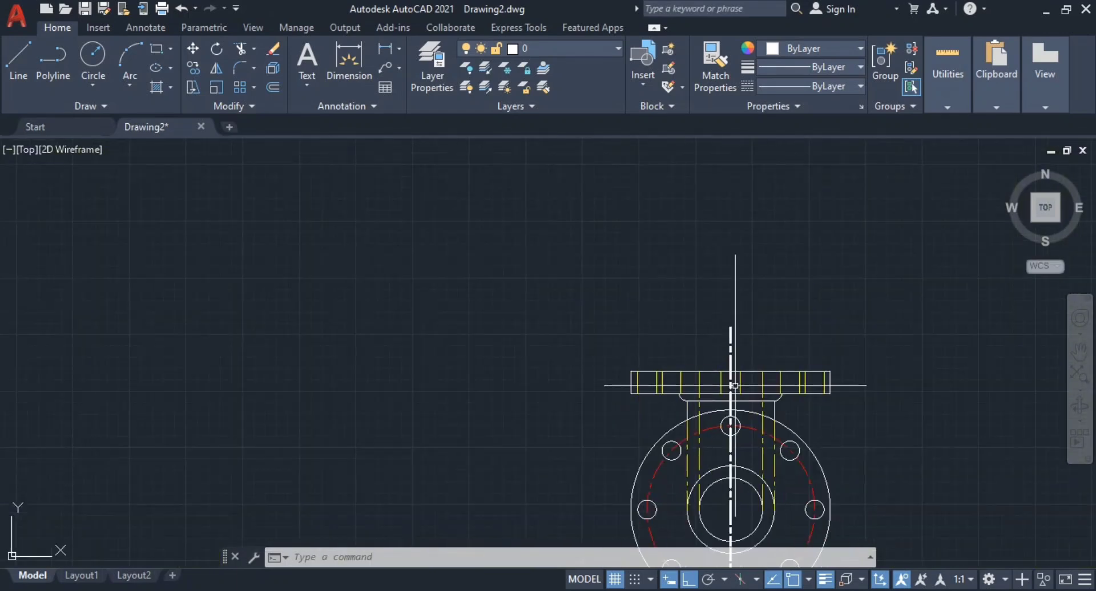
pyautogui.scroll(4, 735, 386)
pyautogui.moveTo(736, 325); pyautogui.dragTo(681, 359, button='middle')
pyautogui.write('DIMSty')
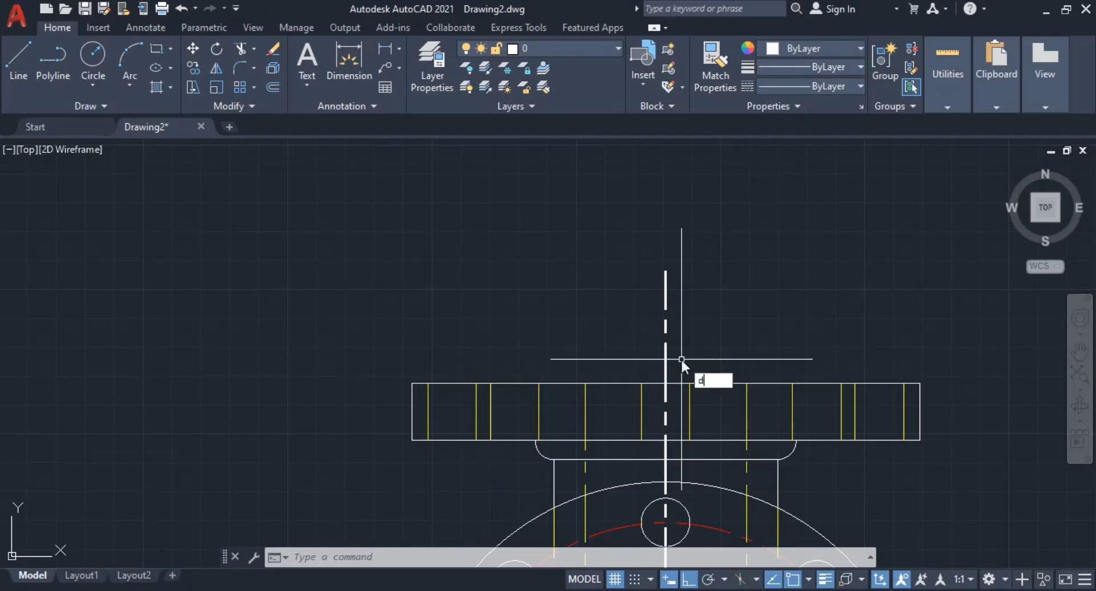
pyautogui.press('Return')
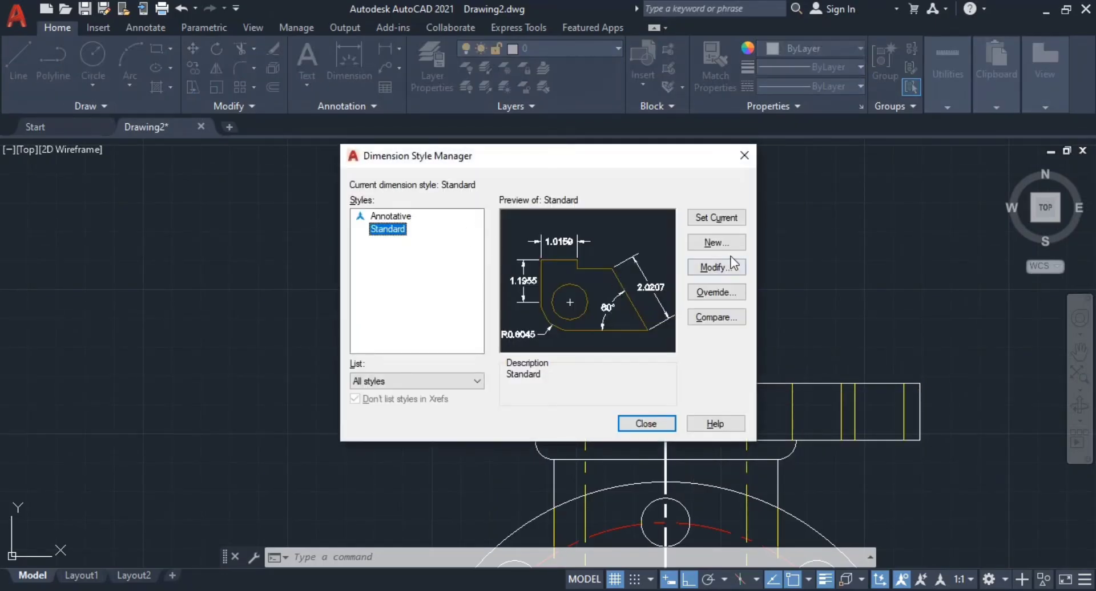
pyautogui.click(714, 267)
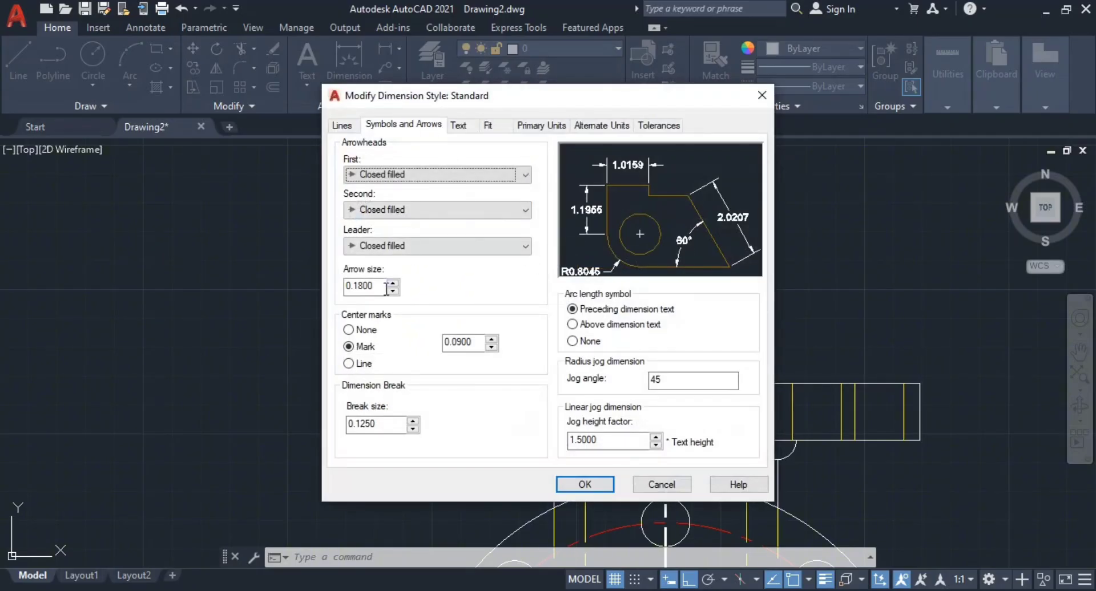
pyautogui.doubleClick(378, 287)
pyautogui.write('20')
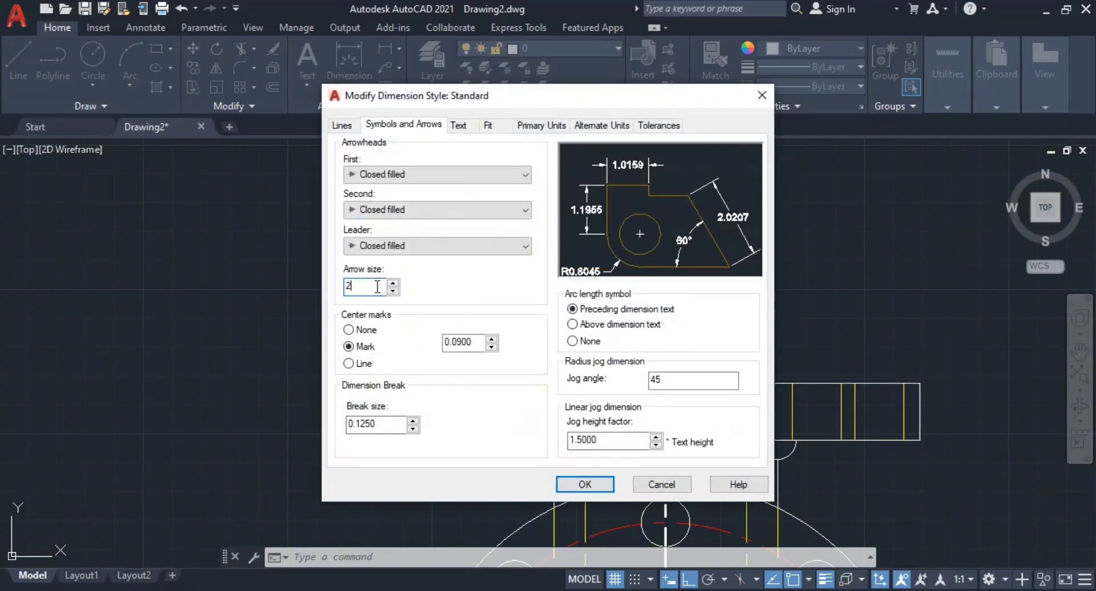
pyautogui.press('Return')
# - Set the Standard dimension style's text height to 20 and close the style manager
pyautogui.click(464, 128)
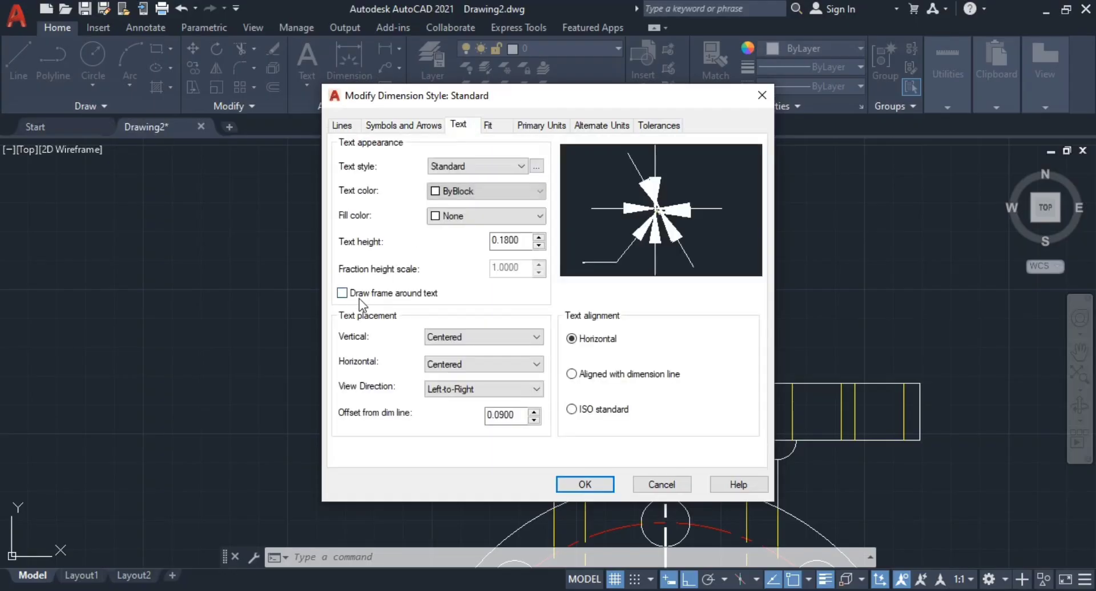
pyautogui.doubleClick(494, 241)
pyautogui.write('20')
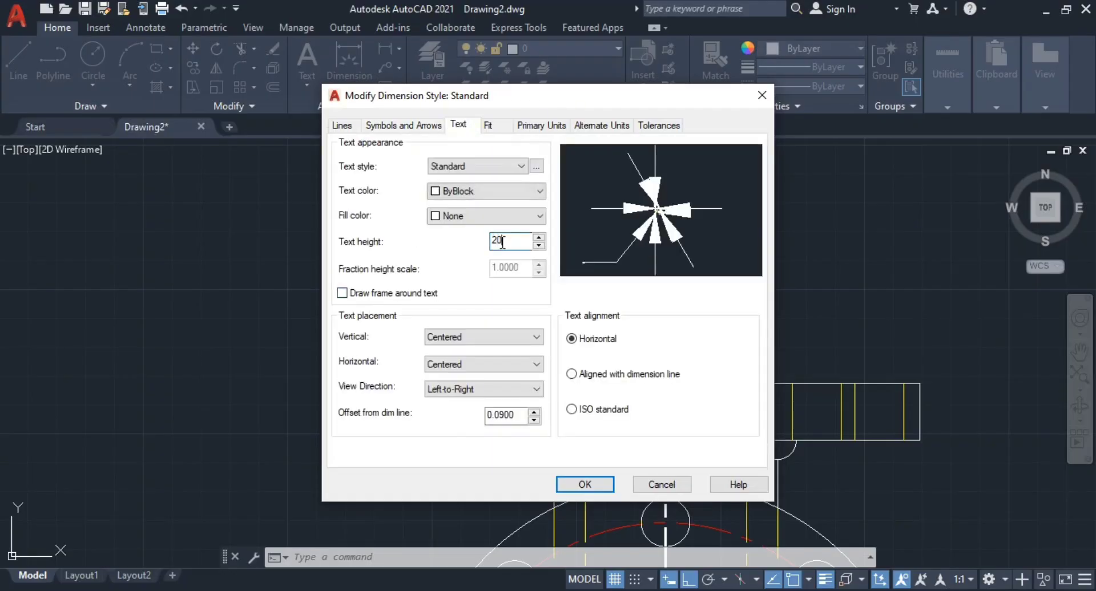
pyautogui.press('Return')
pyautogui.click(585, 484)
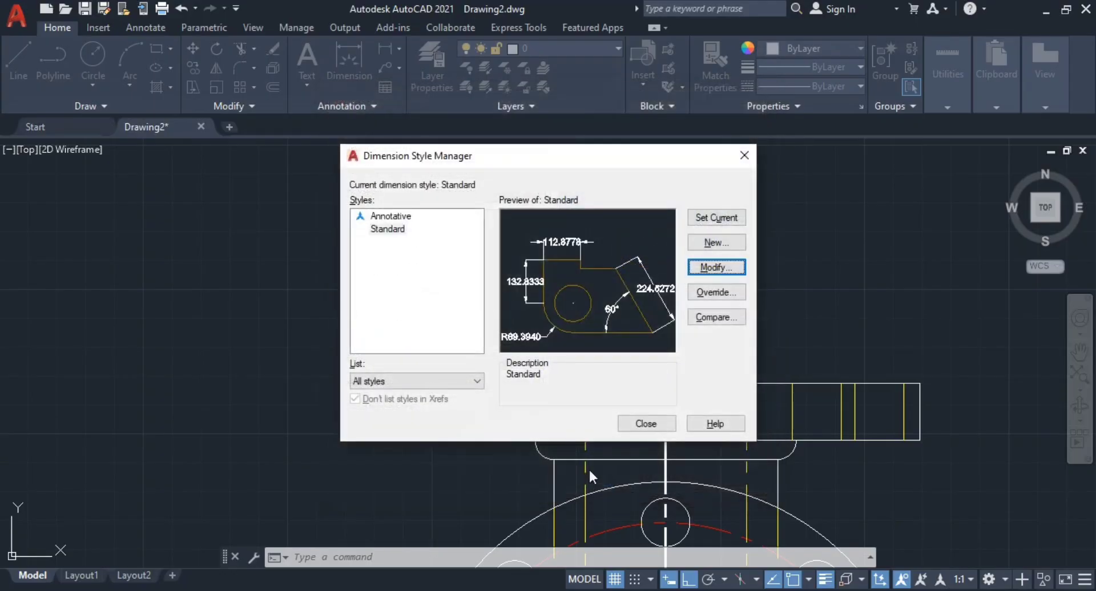
pyautogui.click(645, 423)
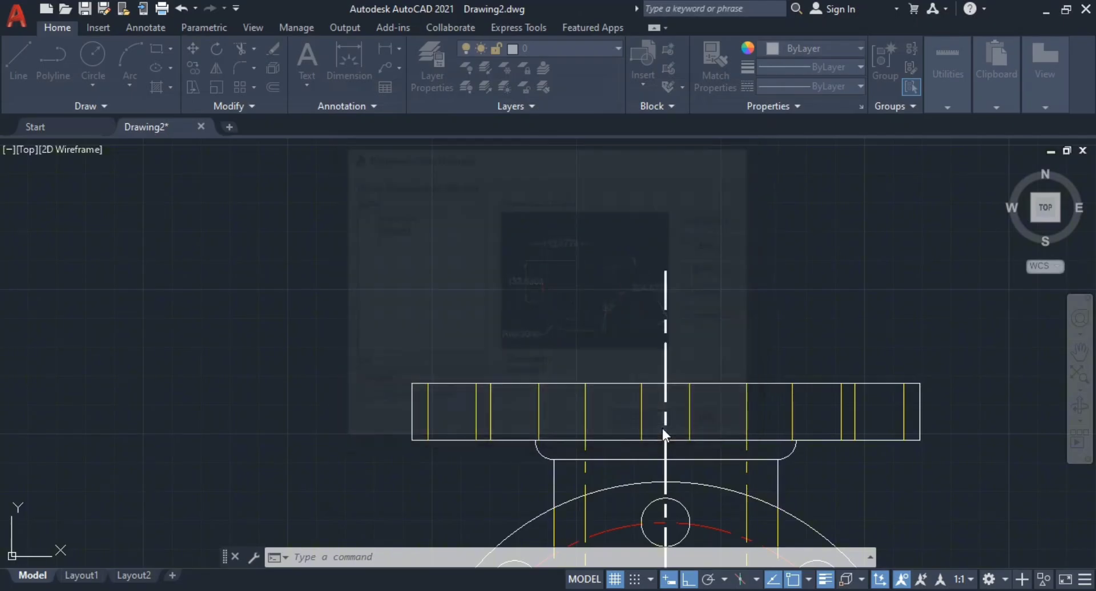
# - Place a horizontal multileader labelled A, extending left from its arrowhead on the section line just below the upper end
pyautogui.moveTo(693, 355); pyautogui.dragTo(712, 345, button='middle')
pyautogui.write('ml')
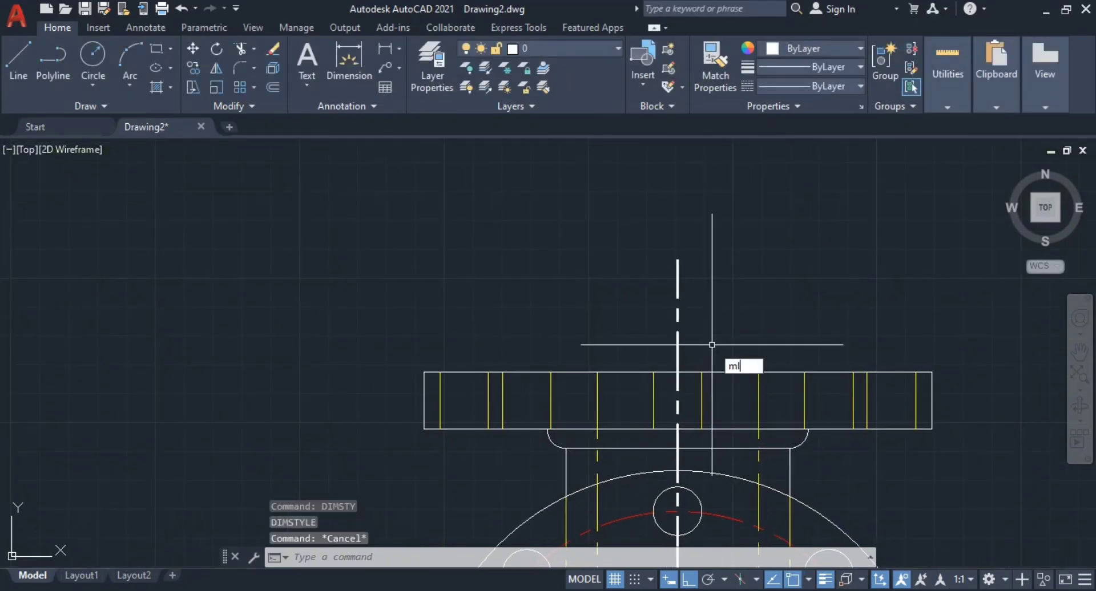
pyautogui.write('eader')
pyautogui.press('Return')
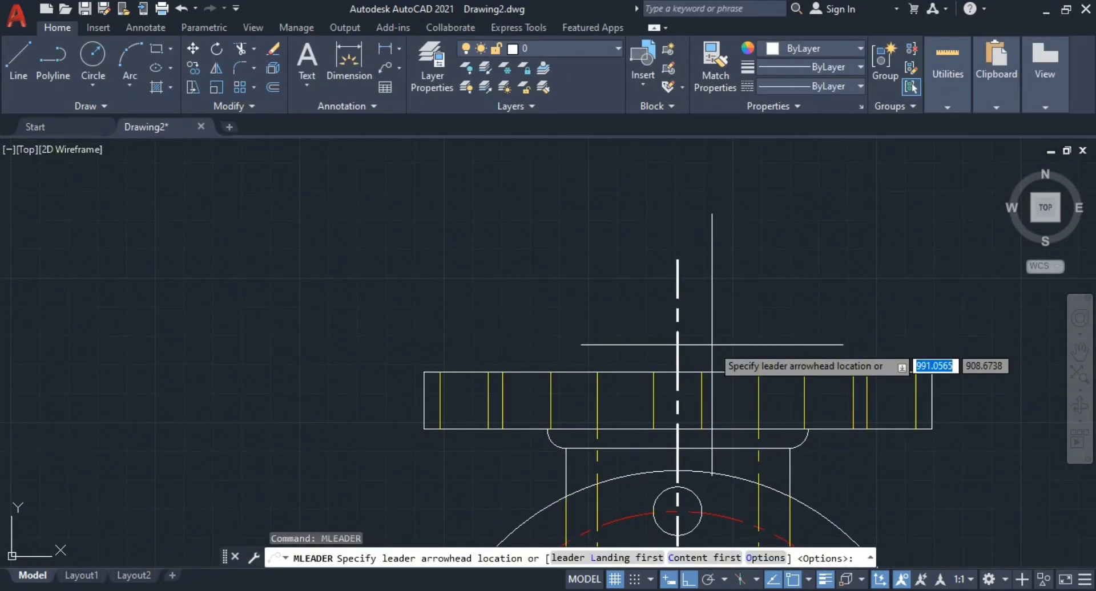
pyautogui.click(678, 305)
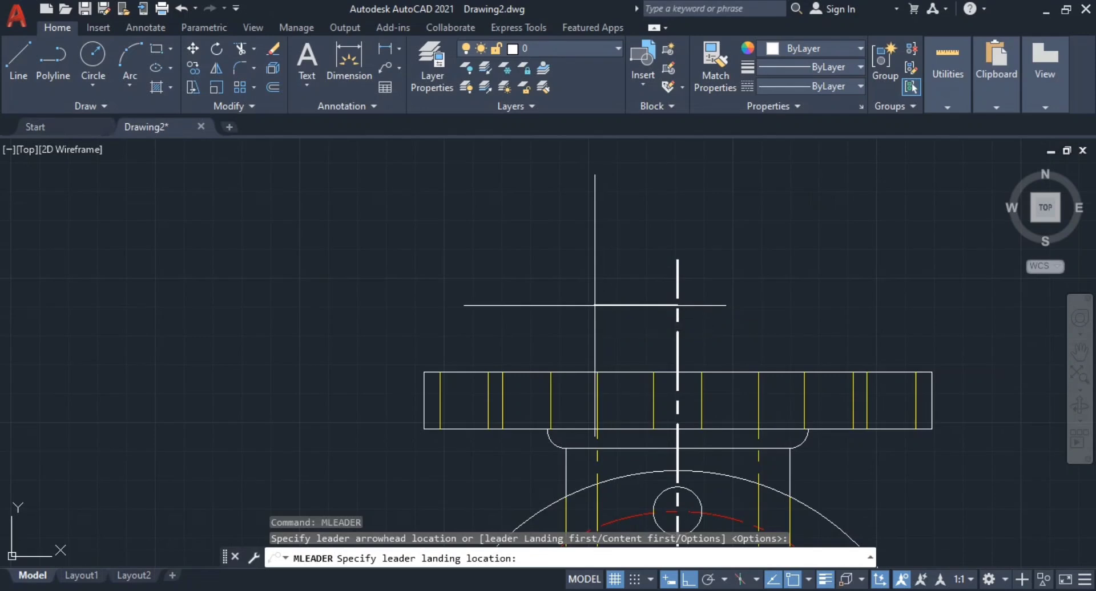
pyautogui.click(595, 306)
pyautogui.scroll(5, 654, 379)
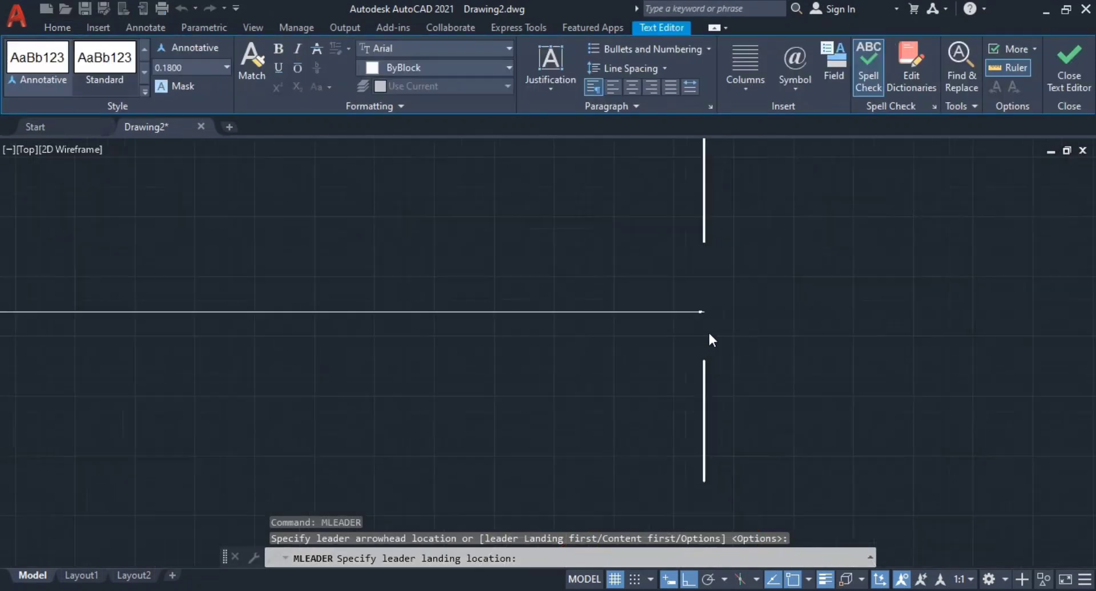
pyautogui.scroll(-4, 565, 343)
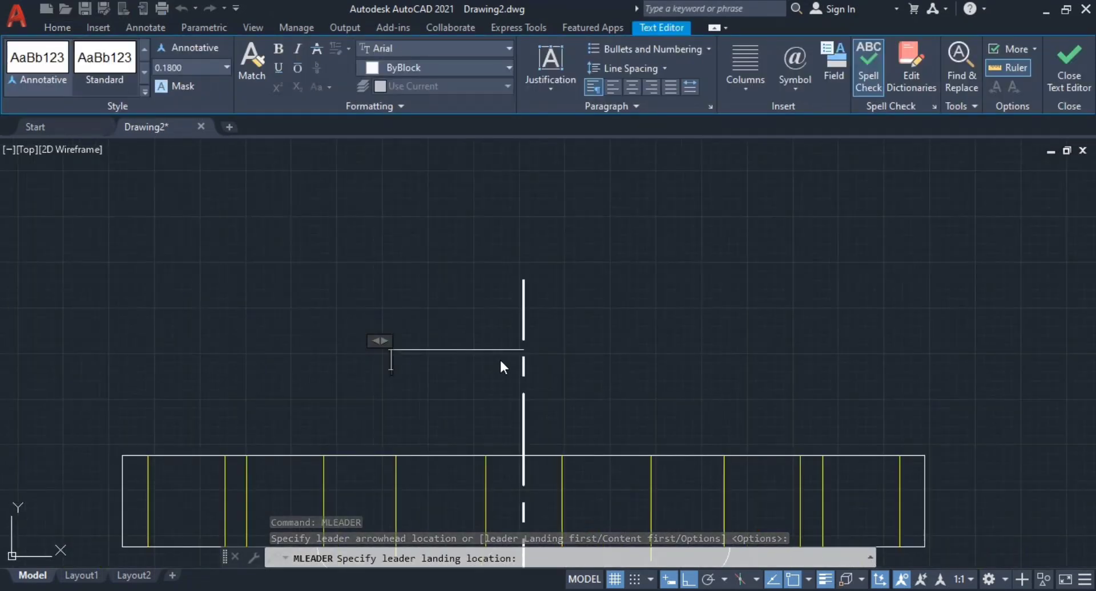
pyautogui.write('A')
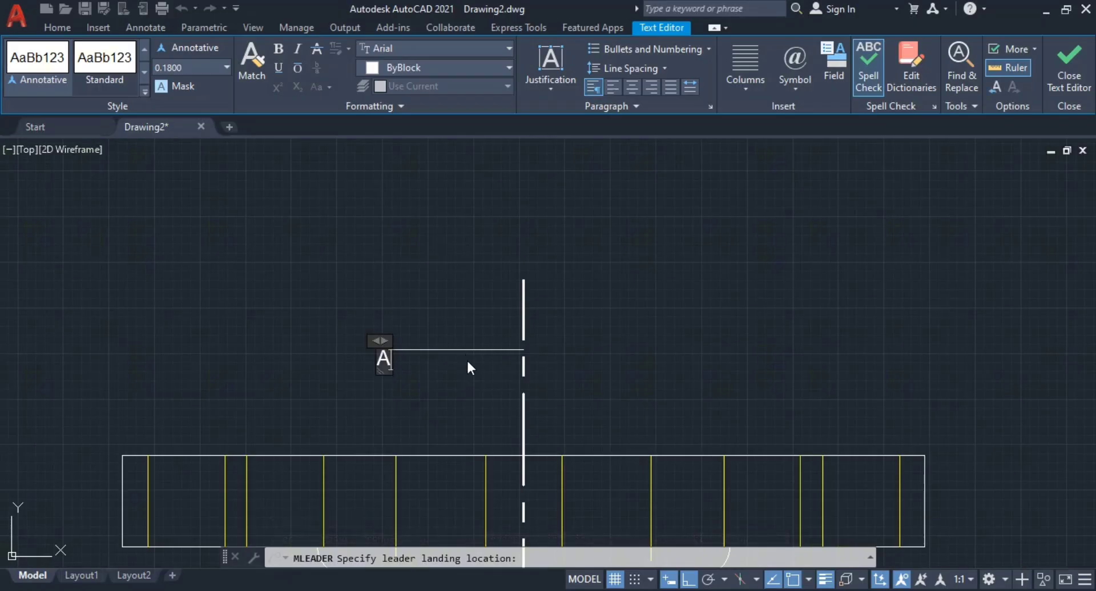
pyautogui.press('Escape')
pyautogui.press('Escape')
# - Set the arrowhead size of the horizontal multileader near the section line's upper end to 20
pyautogui.scroll(5, 420, 344)
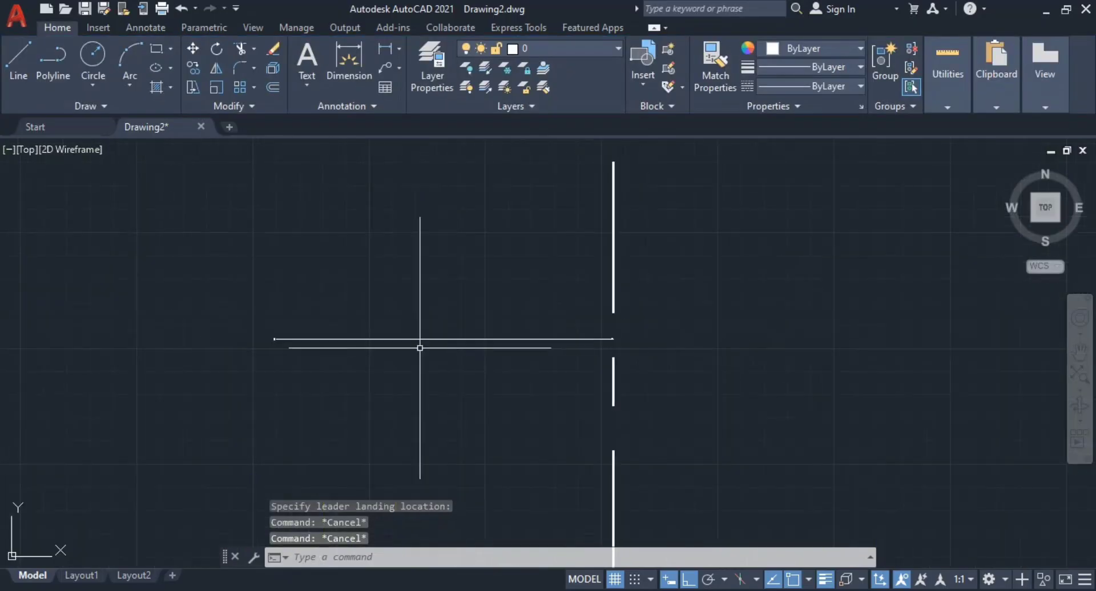
pyautogui.click(313, 336)
pyautogui.rightClick(315, 337)
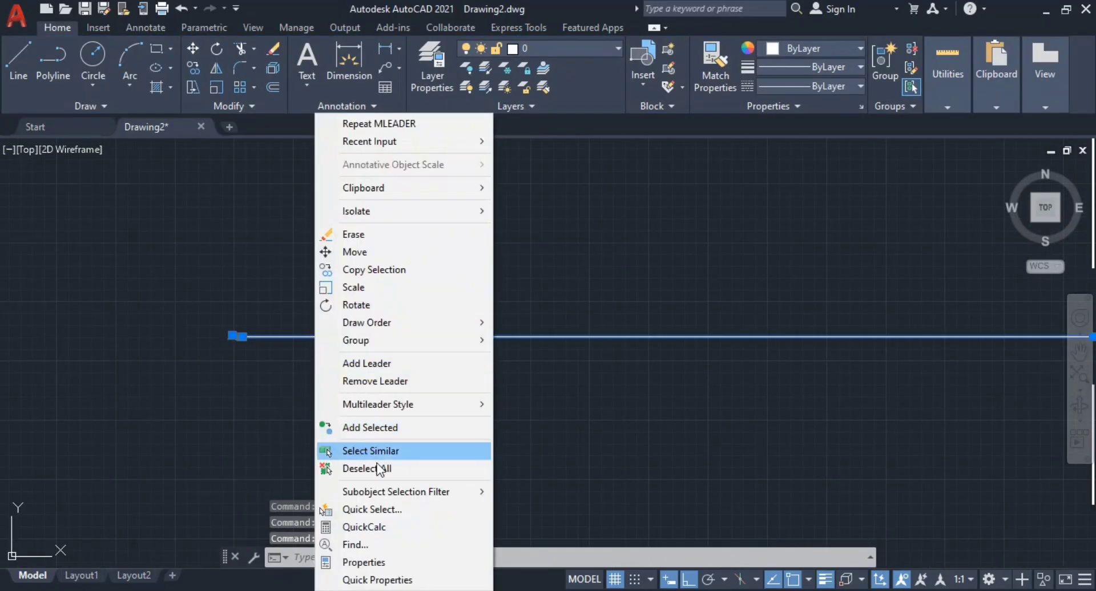
pyautogui.click(392, 562)
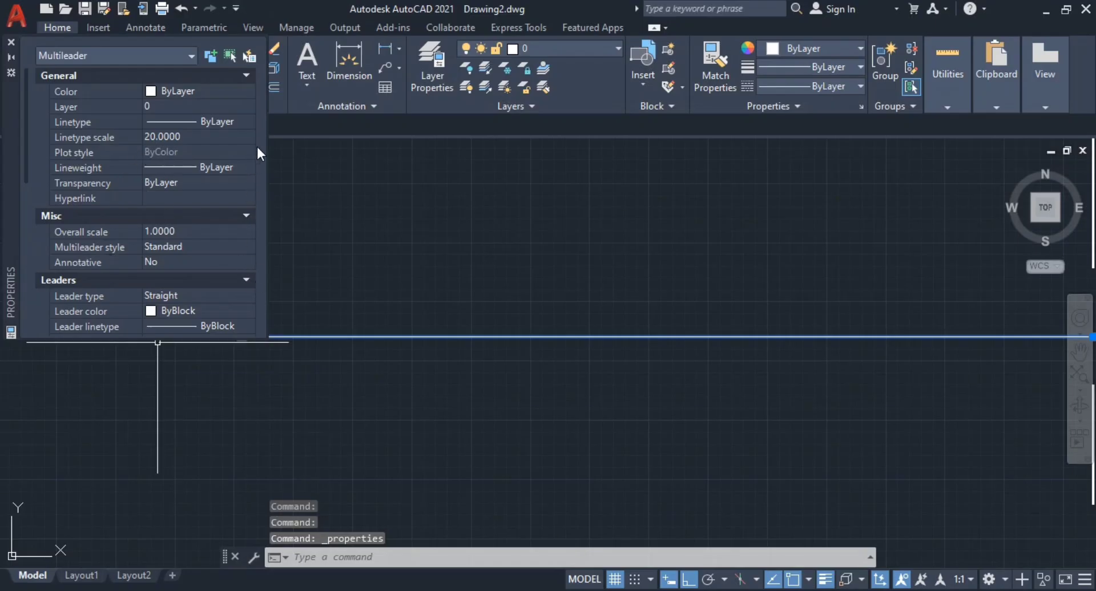
pyautogui.scroll(-2, 220, 183)
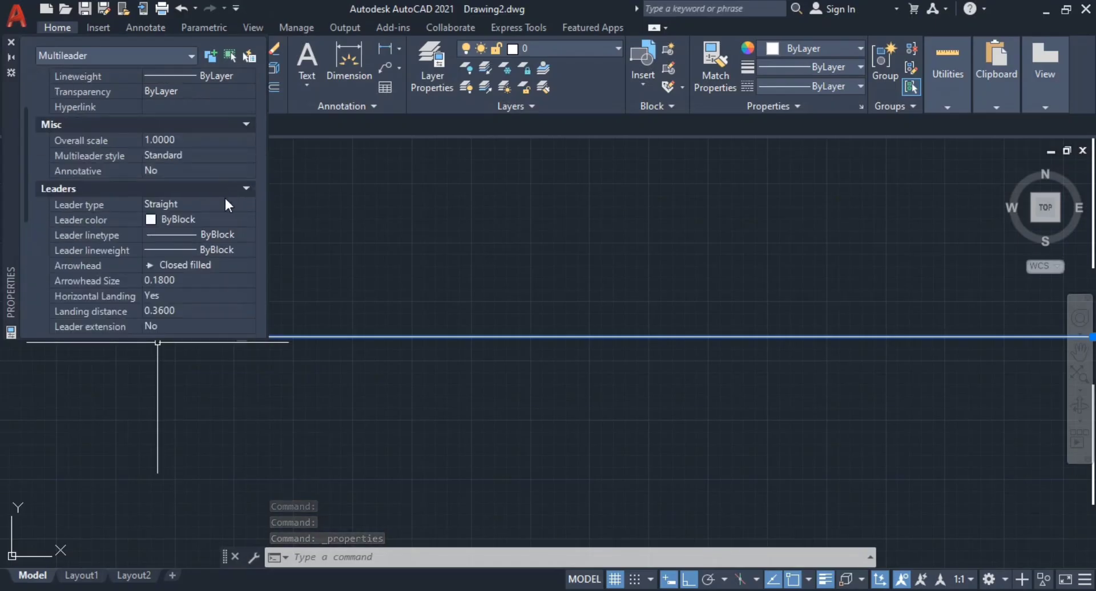
pyautogui.click(177, 281)
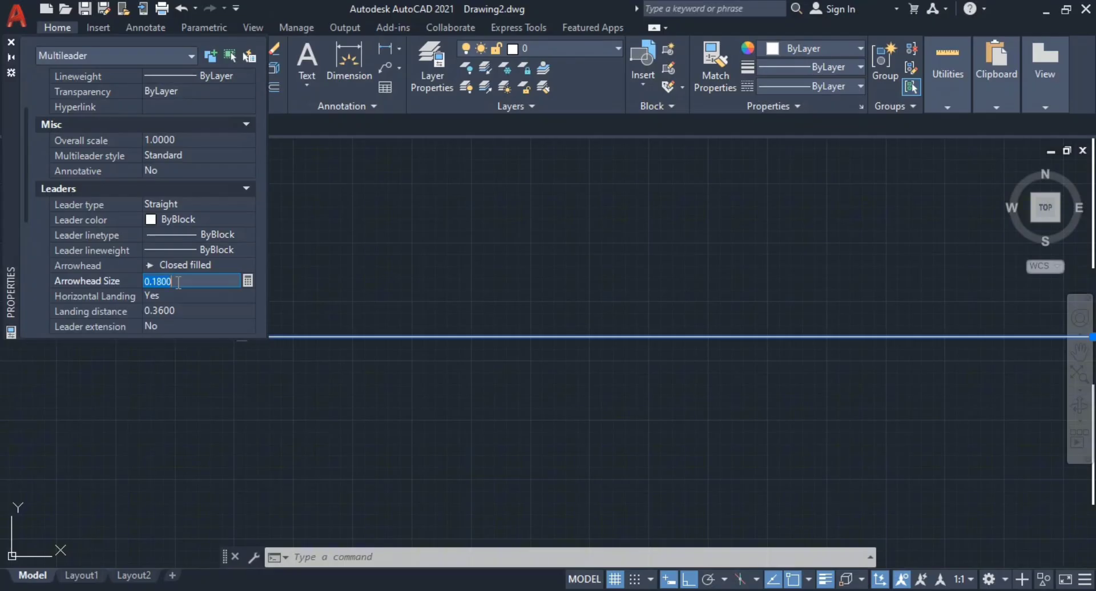
pyautogui.write('20')
pyautogui.press('Return')
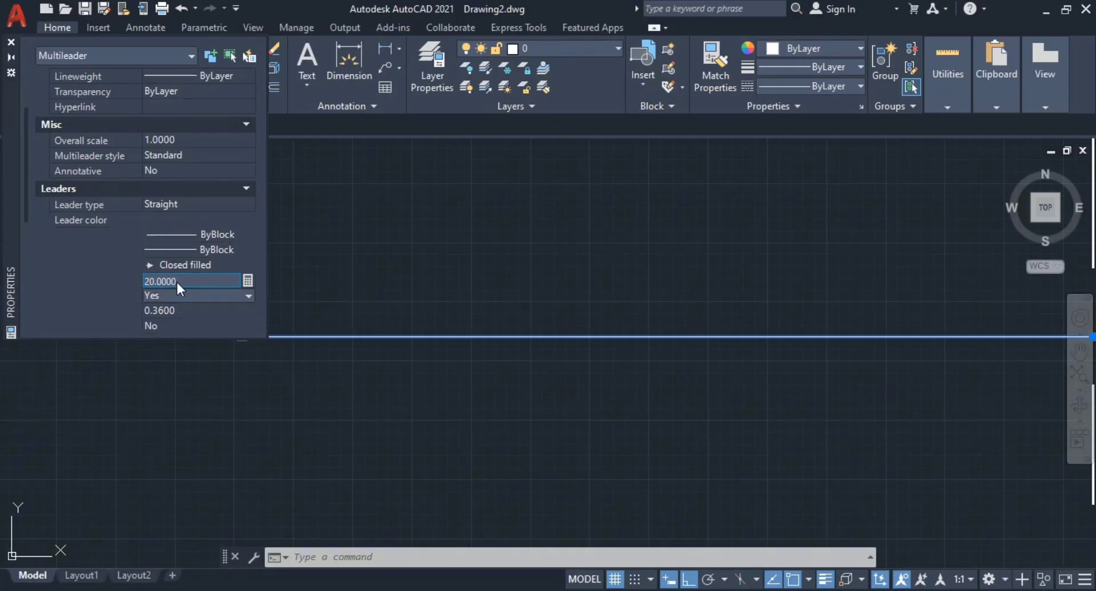
pyautogui.scroll(-6, 659, 338)
pyautogui.scroll(4, 659, 338)
pyautogui.press('Escape')
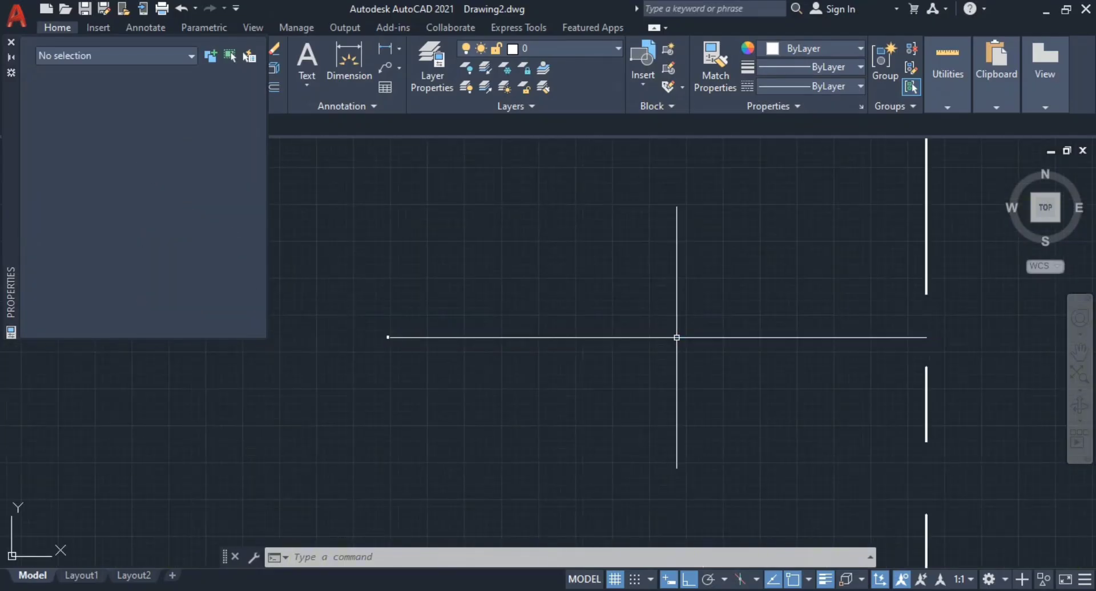
# - Erase the horizontal multileader beside the section line and close its properties
pyautogui.click(659, 266)
pyautogui.click(447, 347)
pyautogui.write('e')
pyautogui.press('Return')
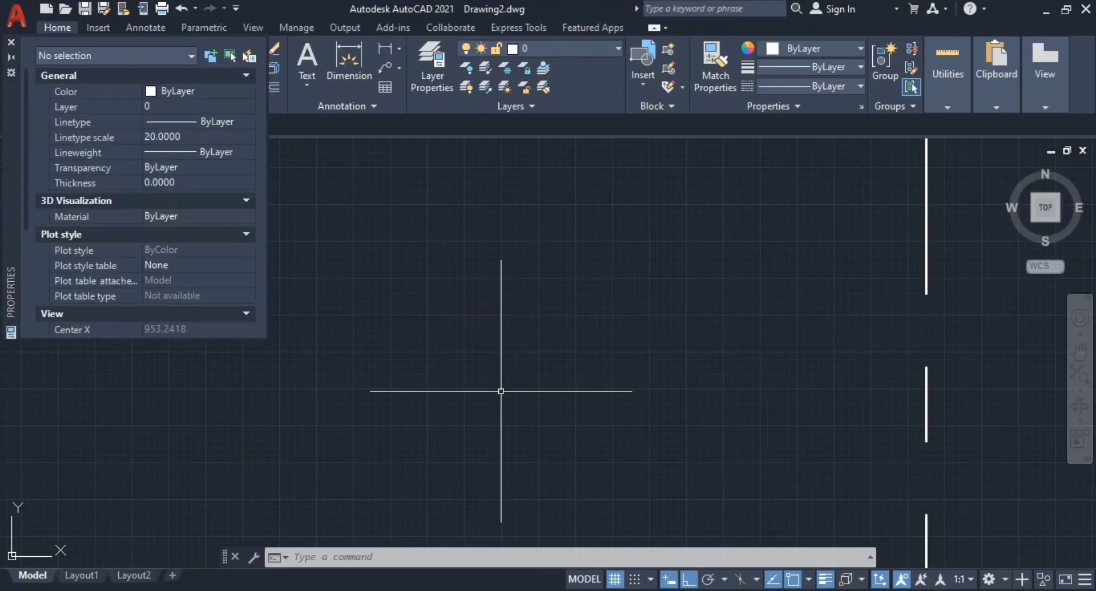
pyautogui.scroll(-1, 468, 359)
pyautogui.click(12, 40)
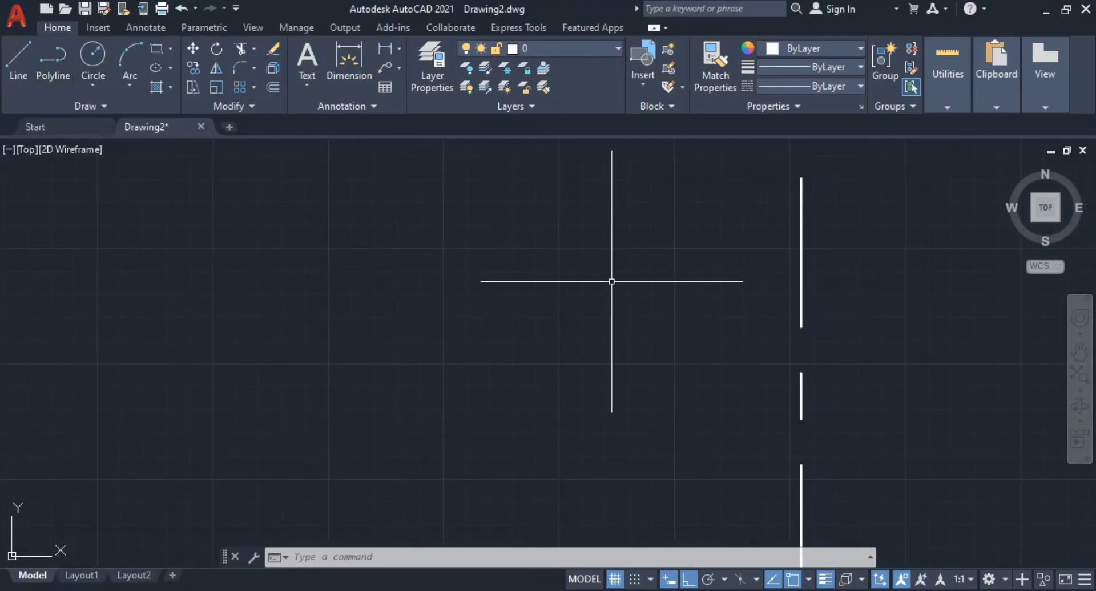
# - Add the multiline text A just left of the section line, near its upper end
pyautogui.write('MTEXT')
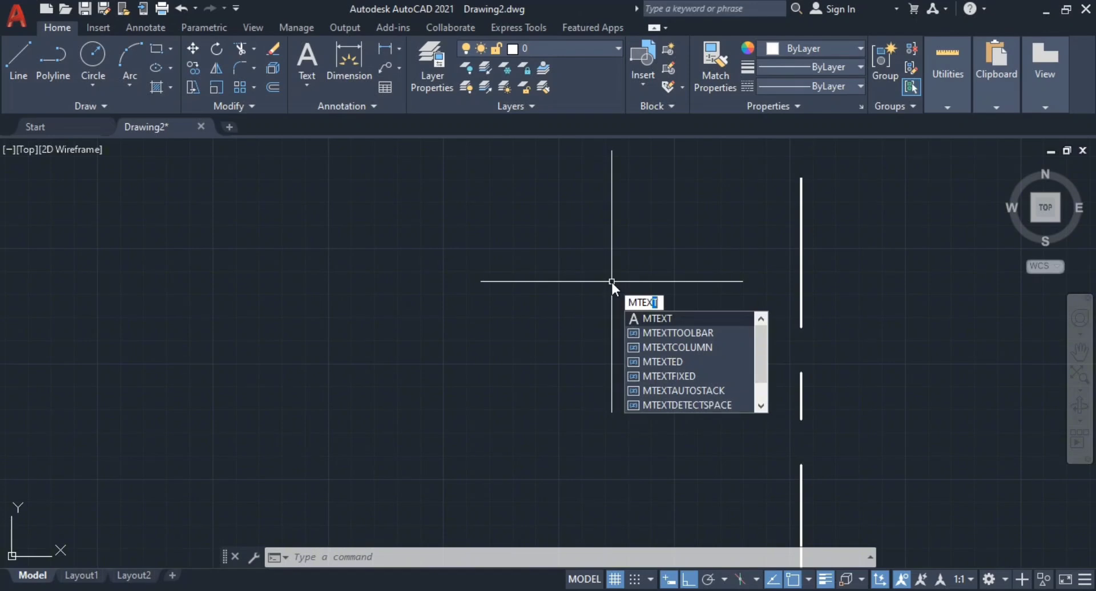
pyautogui.press('Return')
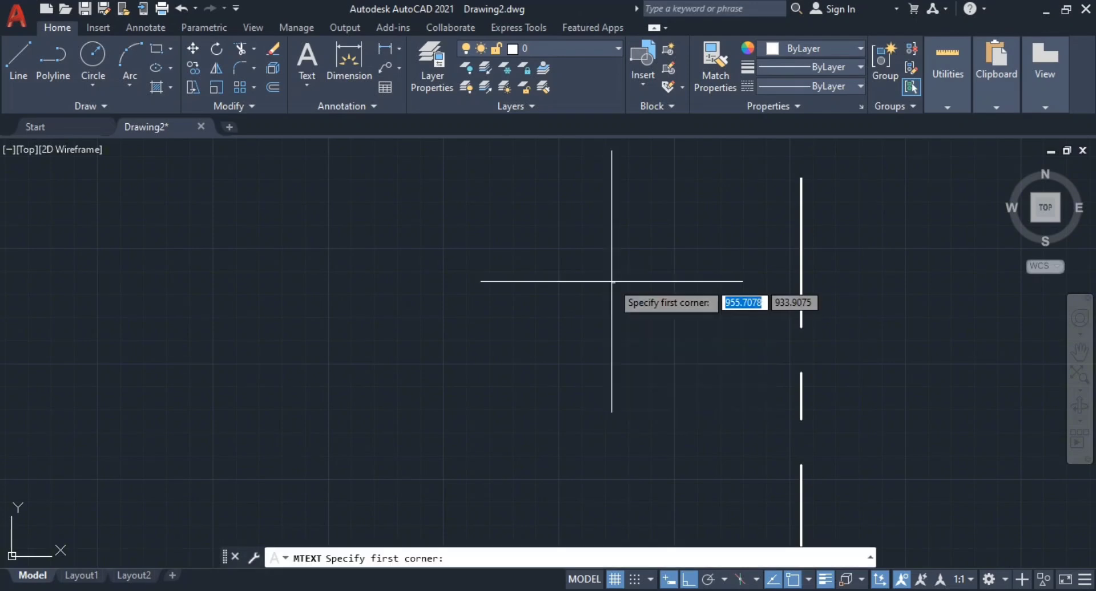
pyautogui.write('A')
pyautogui.click(657, 352)
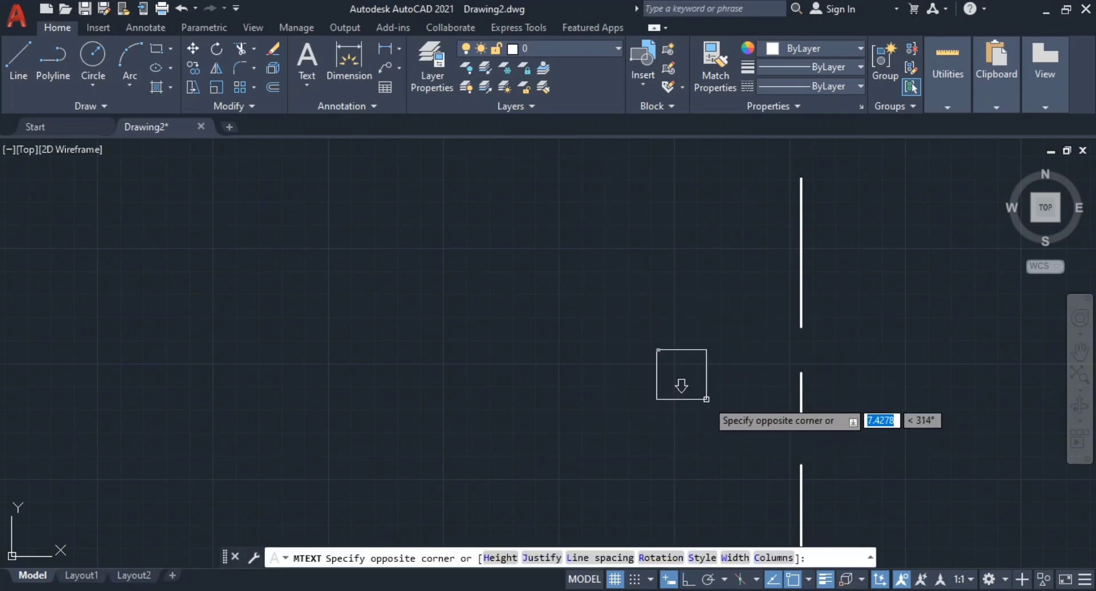
pyautogui.click(694, 415)
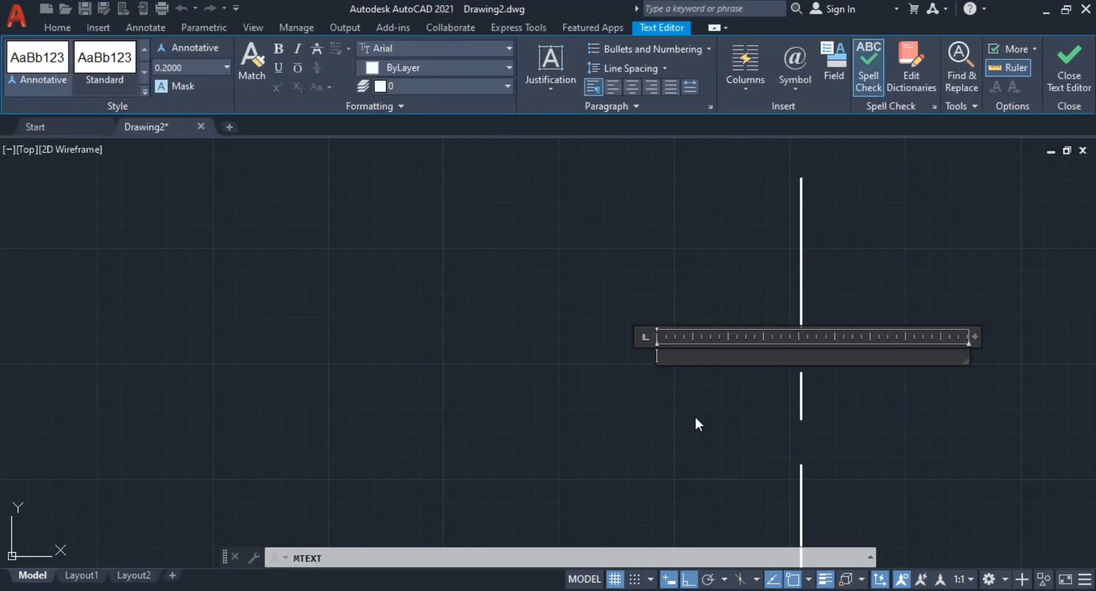
pyautogui.write('A')
pyautogui.click(676, 420)
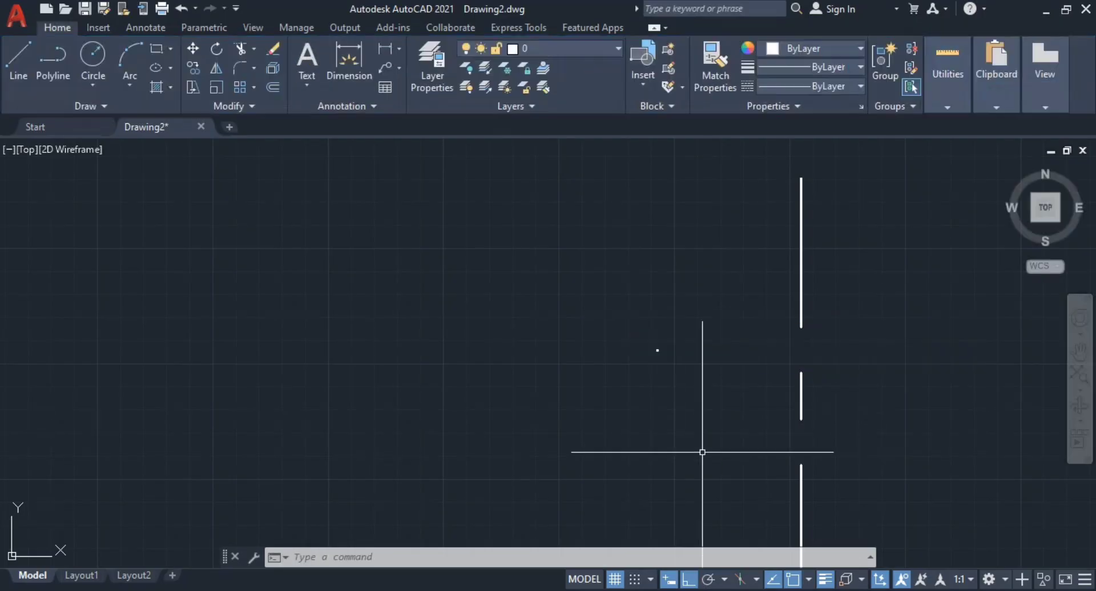
# - Set the text height of the letter A beside the section line to 20
pyautogui.scroll(3, 656, 349)
pyautogui.click(656, 348)
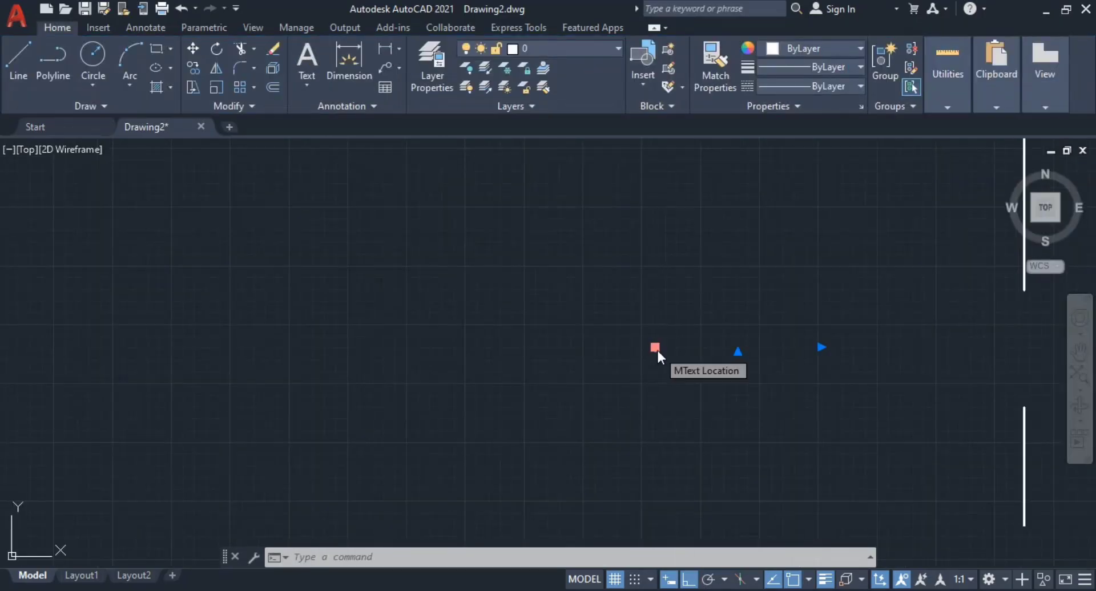
pyautogui.rightClick(656, 348)
pyautogui.click(703, 562)
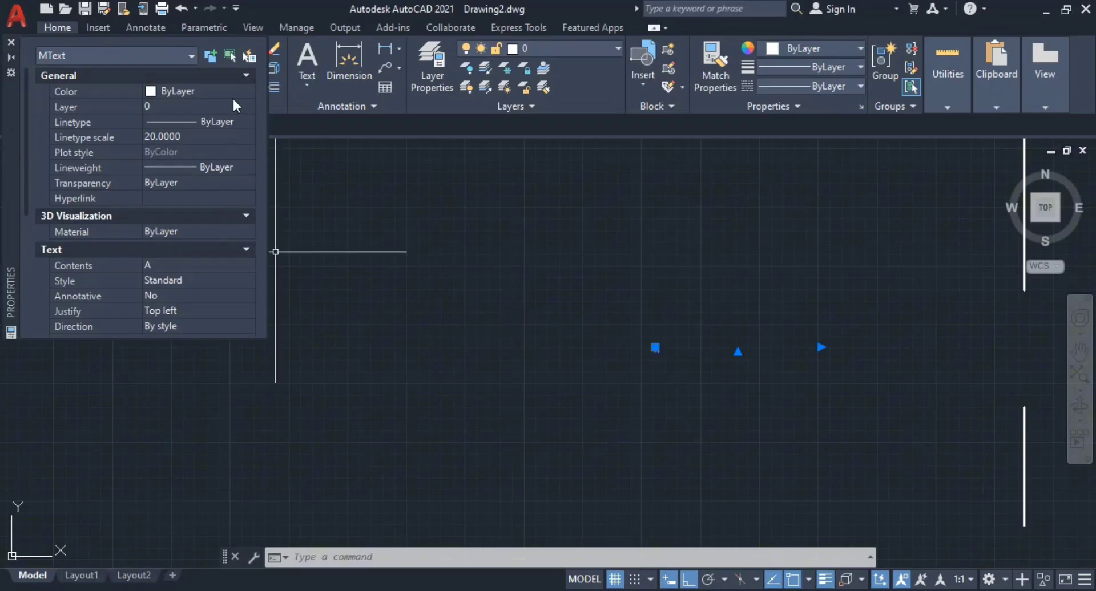
pyautogui.scroll(-4, 239, 114)
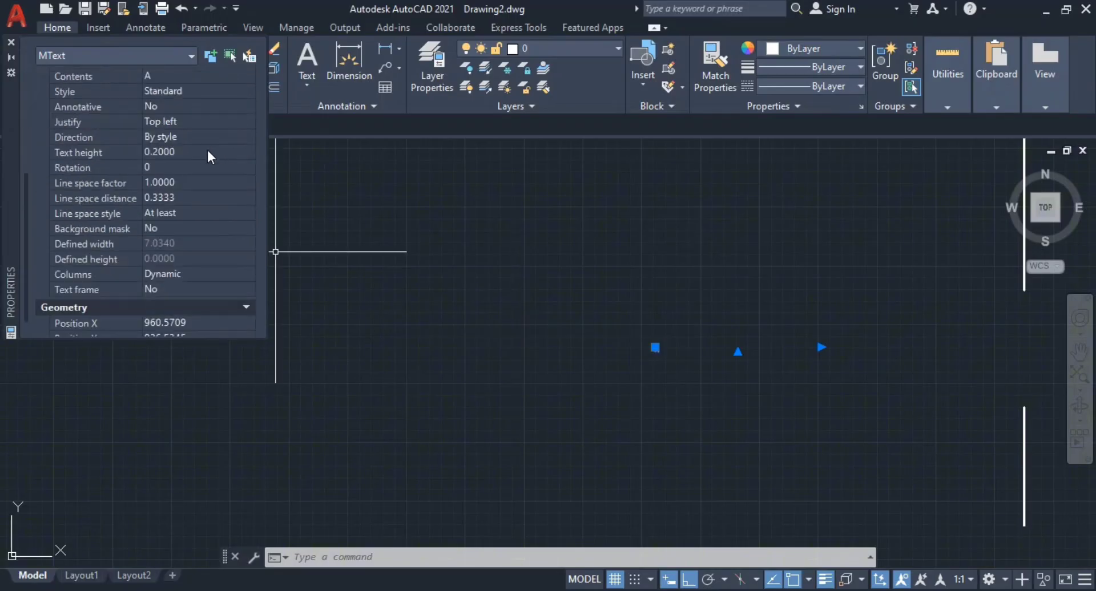
pyautogui.scroll(2, 207, 149)
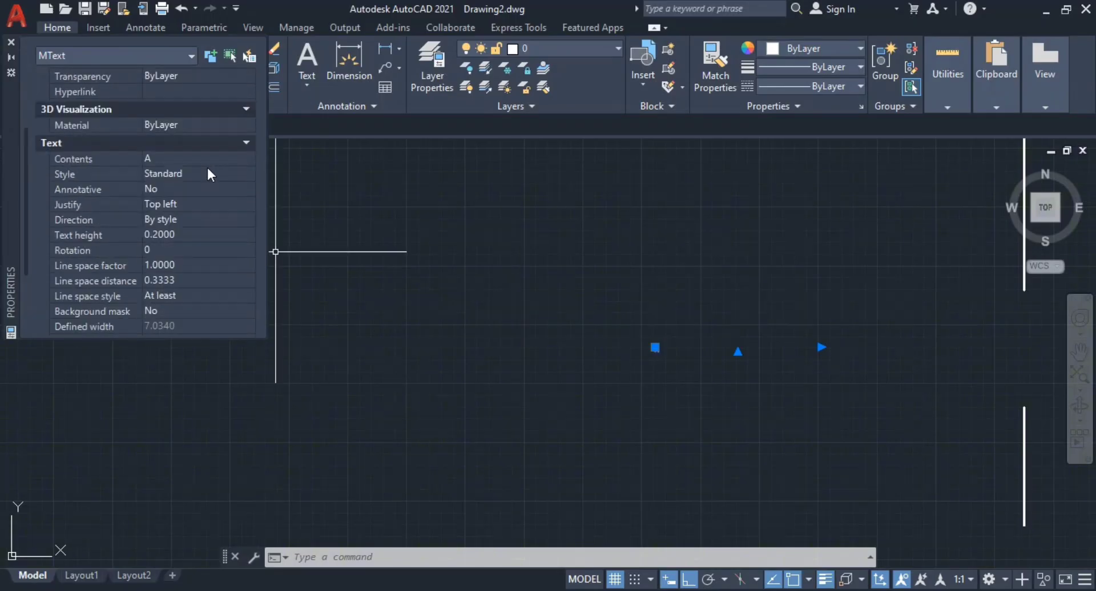
pyautogui.click(157, 234)
pyautogui.write('2')
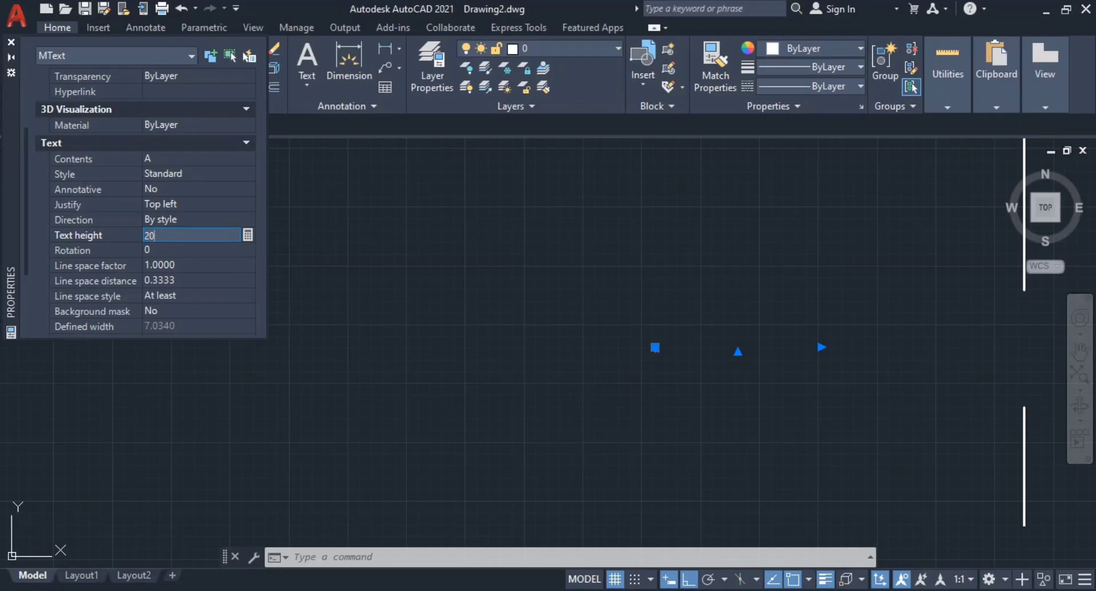
pyautogui.write('0')
pyautogui.press('Return')
pyautogui.press('Escape')
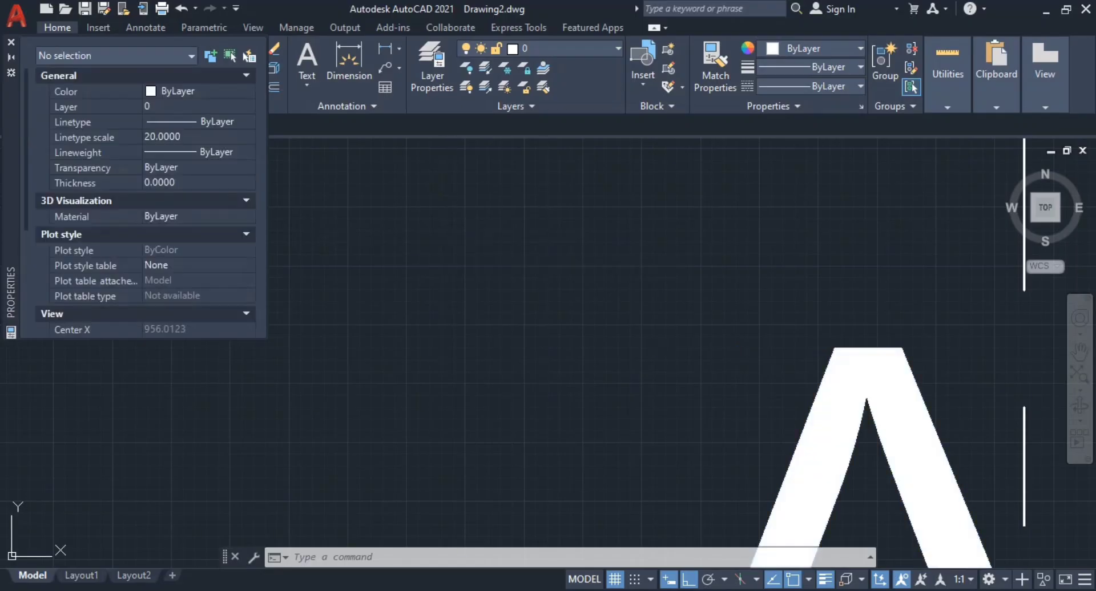
# - Move the letter A up and left so it stands clear of the section line, and close the object properties
pyautogui.click(551, 258)
pyautogui.scroll(-4, 741, 290)
pyautogui.moveTo(741, 290); pyautogui.dragTo(709, 225, button='middle')
pyautogui.click(726, 234)
pyautogui.click(712, 332)
pyautogui.click(744, 342)
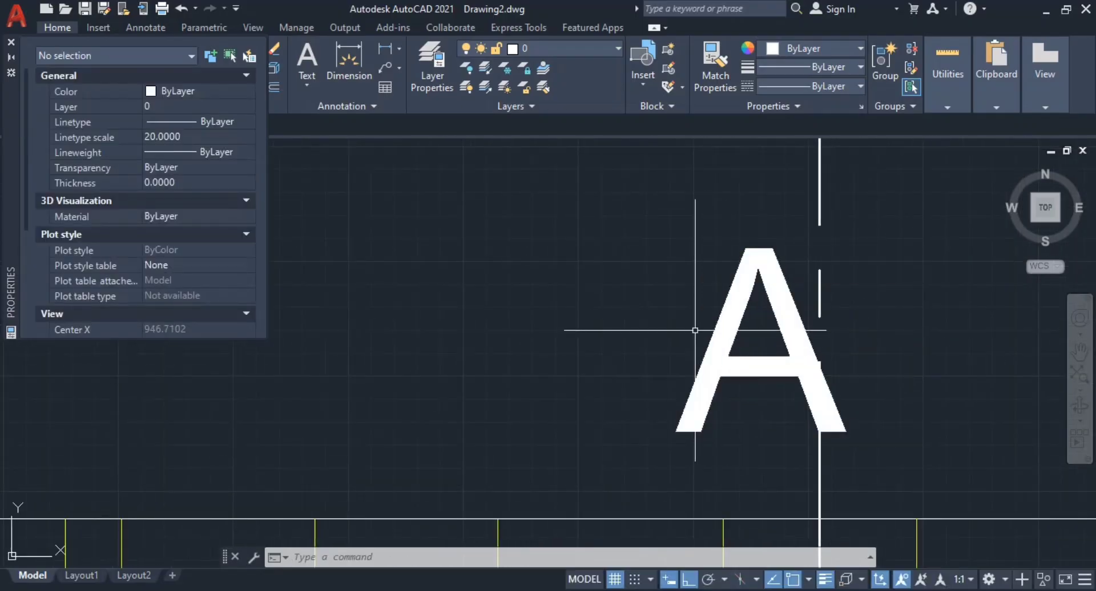
pyautogui.click(761, 352)
pyautogui.click(662, 325)
pyautogui.write('m')
pyautogui.press('Return')
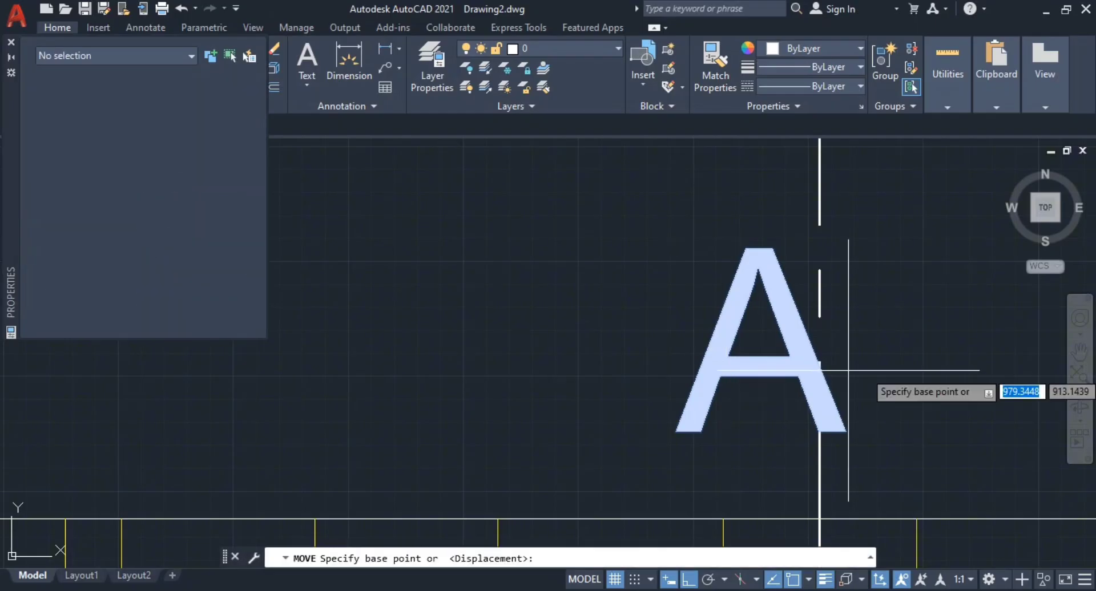
pyautogui.click(848, 371)
pyautogui.click(662, 235)
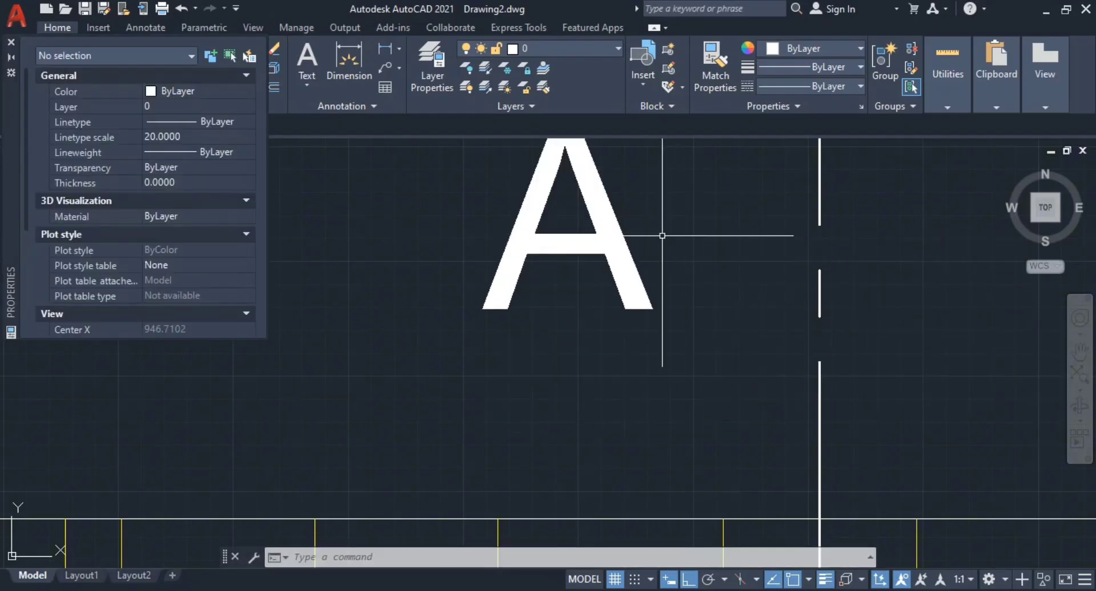
pyautogui.scroll(-3, 662, 235)
pyautogui.scroll(2, 651, 293)
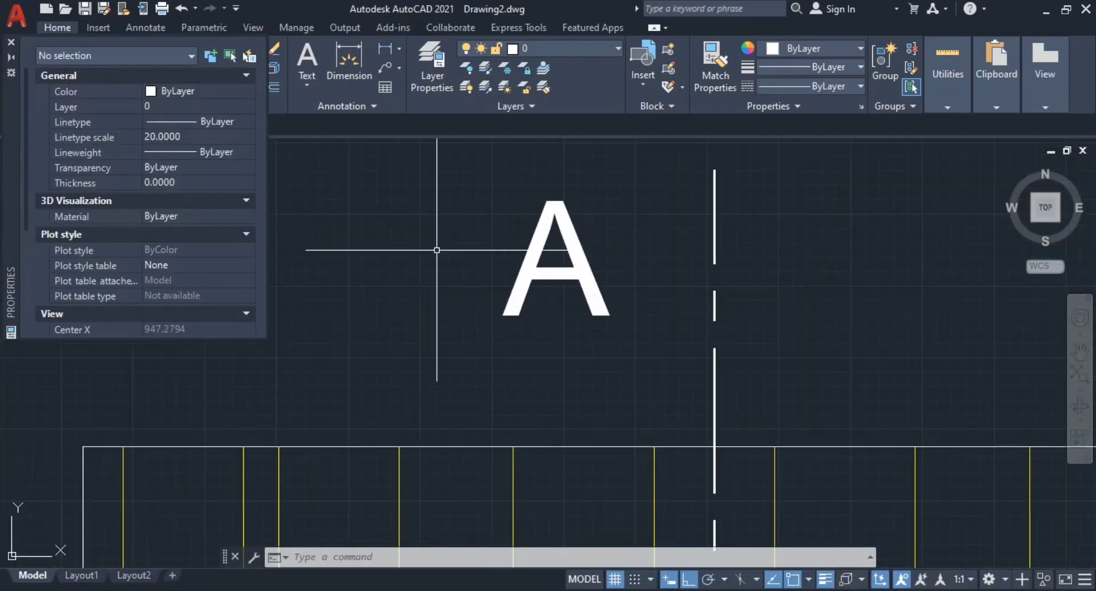
pyautogui.click(9, 44)
pyautogui.scroll(-2, 543, 280)
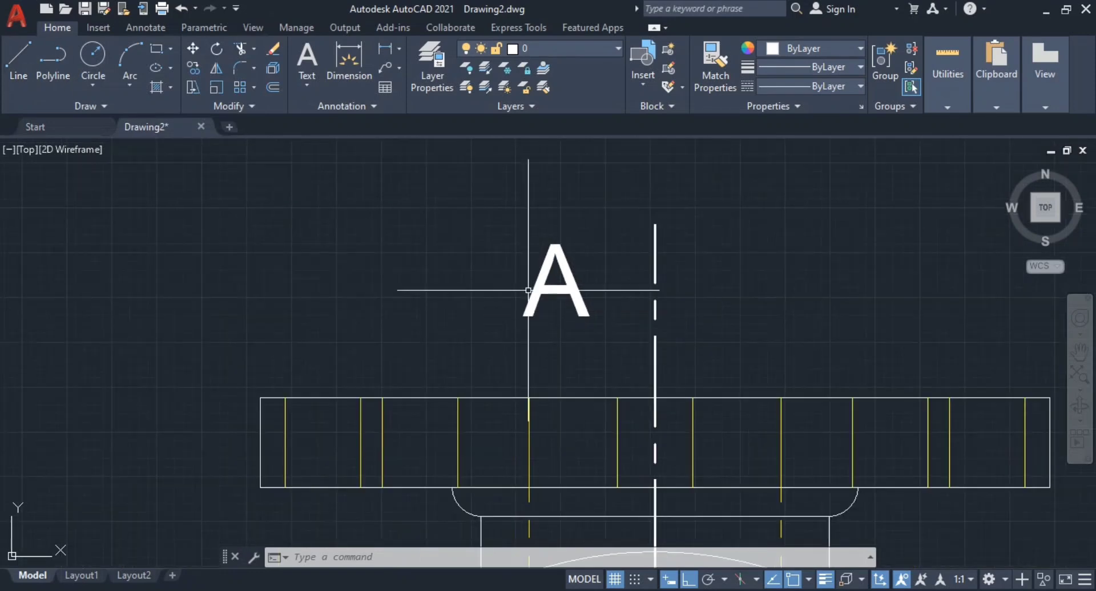
pyautogui.write('LEAde')
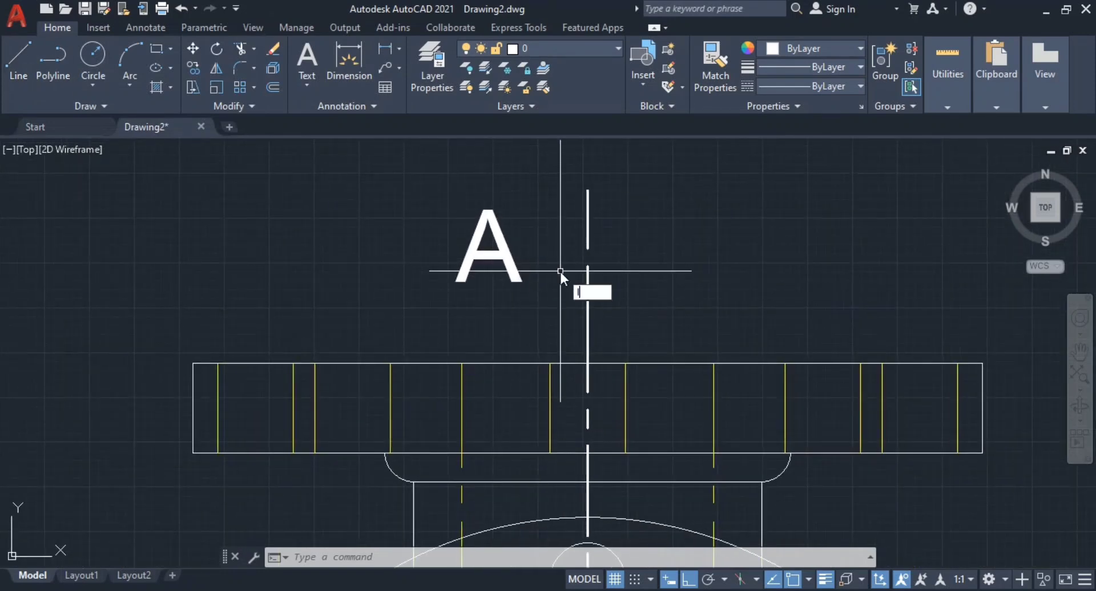
pyautogui.write('r')
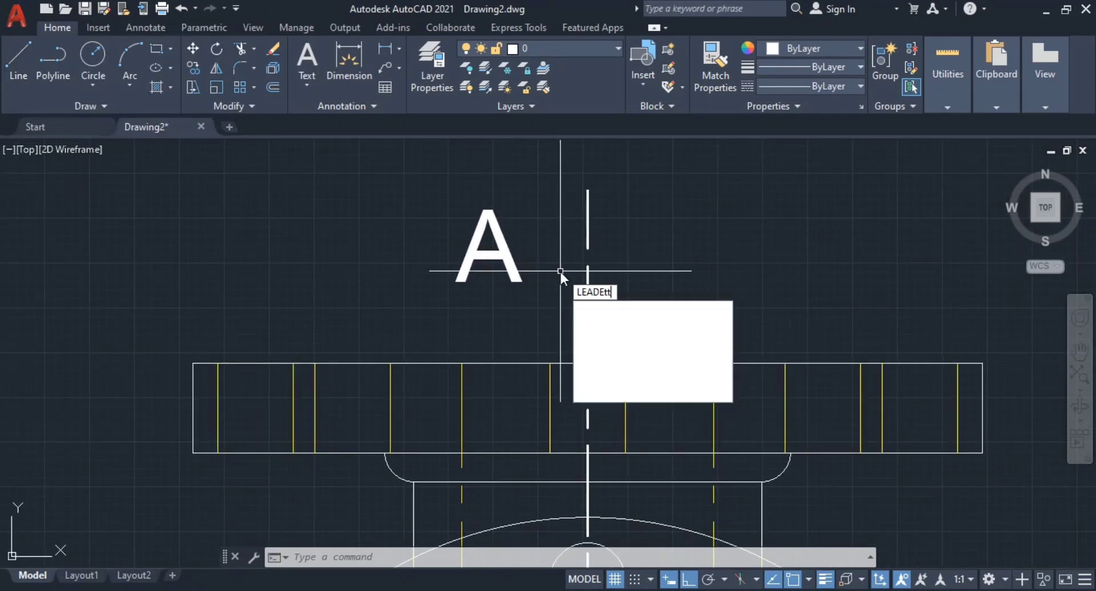
pyautogui.press('Return')
pyautogui.write('le')
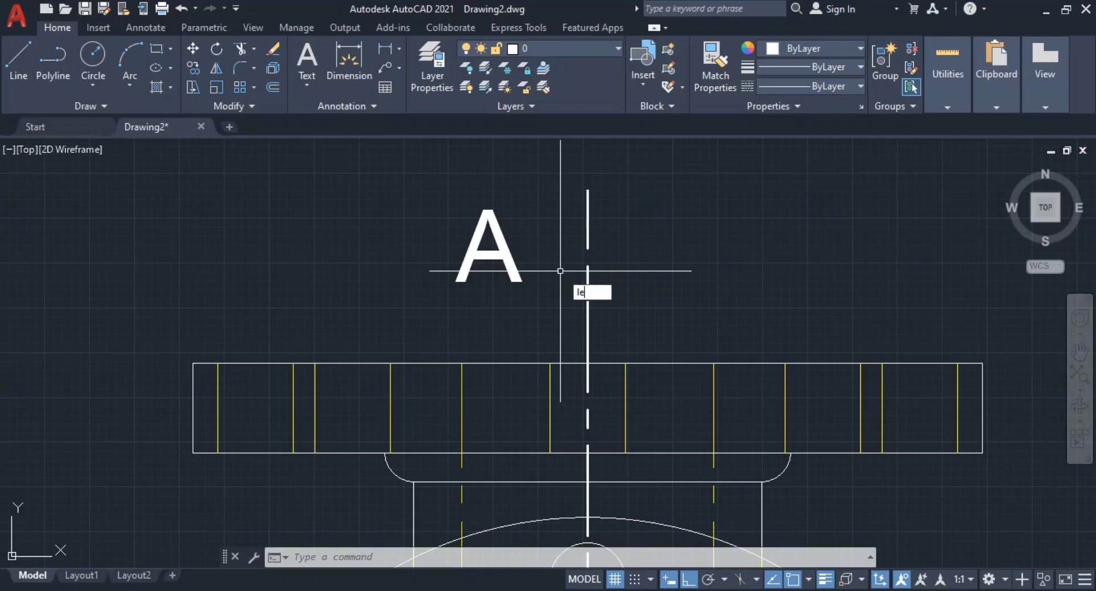
pyautogui.write('ader')
pyautogui.press('Return')
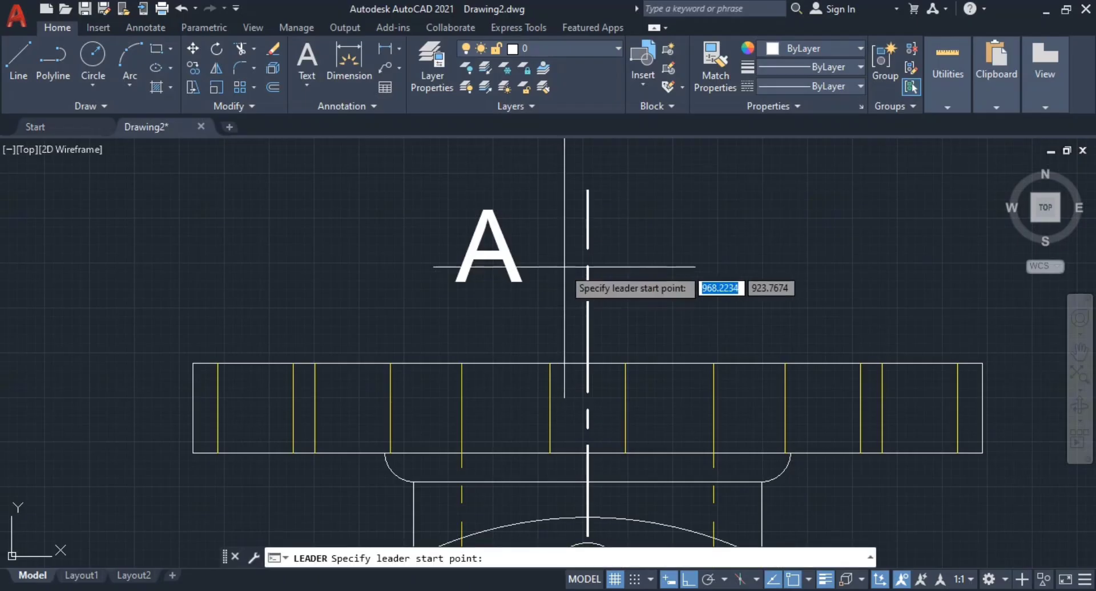
pyautogui.click(588, 260)
pyautogui.click(537, 258)
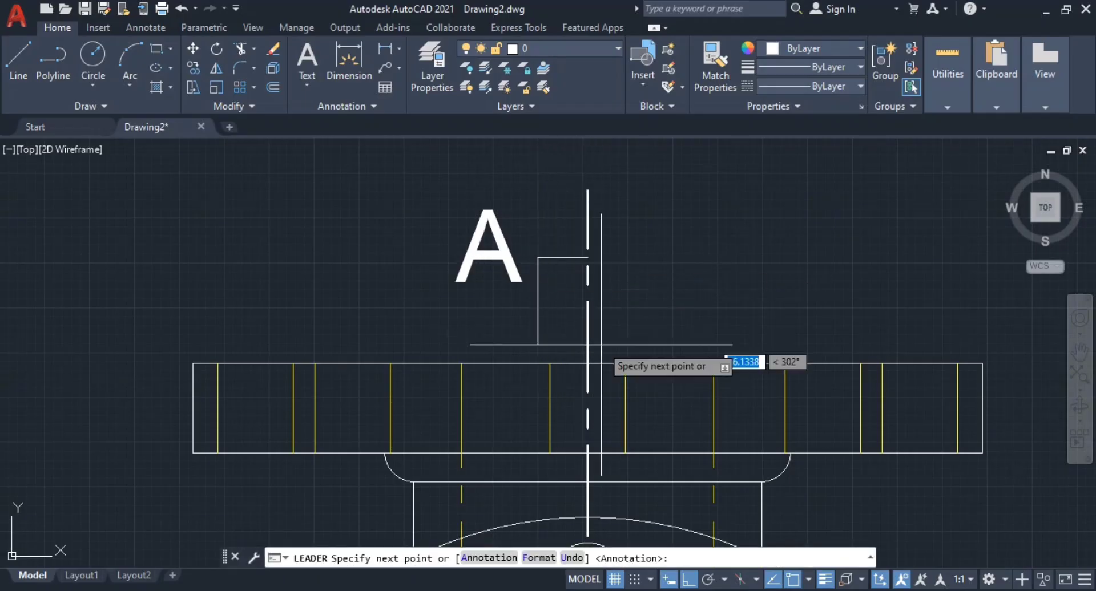
pyautogui.press('Escape')
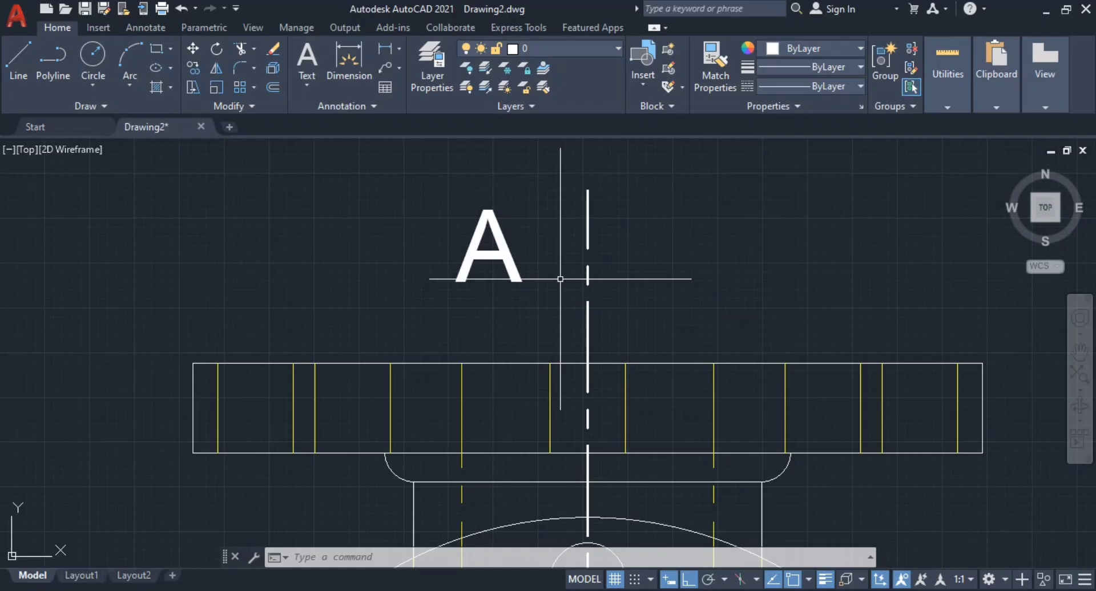
# - Draw a short horizontal quick leader from the section line's upper part toward the letter A, without annotation text
pyautogui.write('ql')
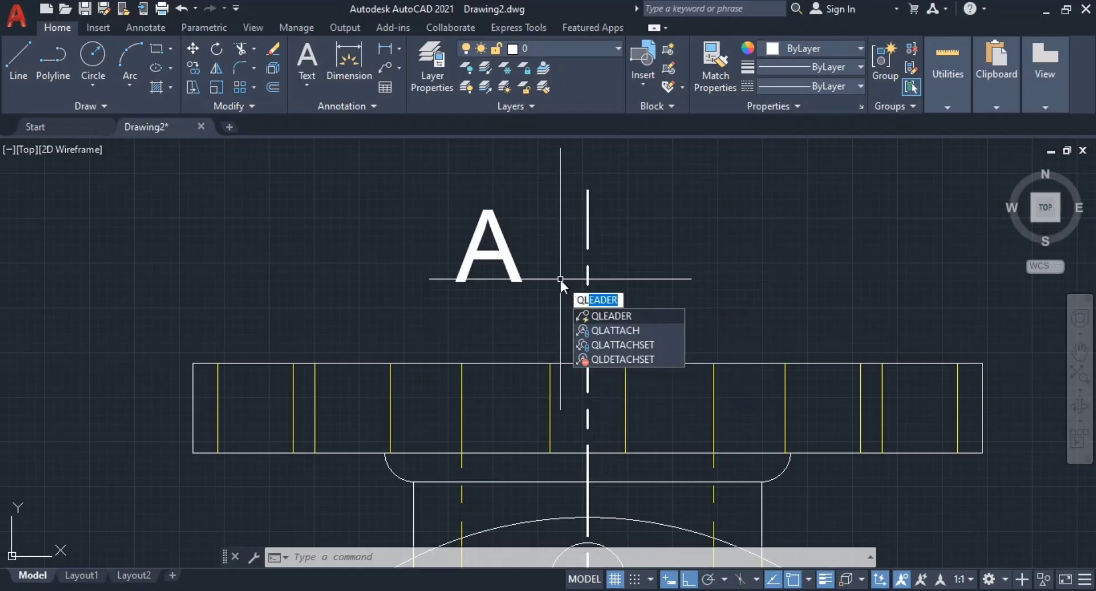
pyautogui.press('Return')
pyautogui.click(587, 257)
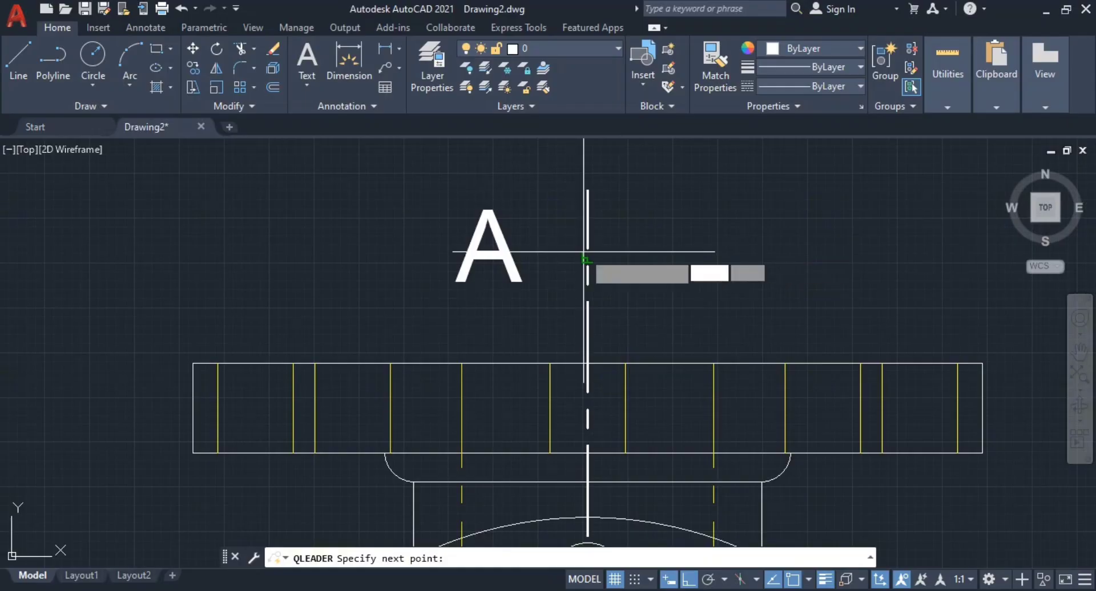
pyautogui.click(532, 257)
pyautogui.press('Escape')
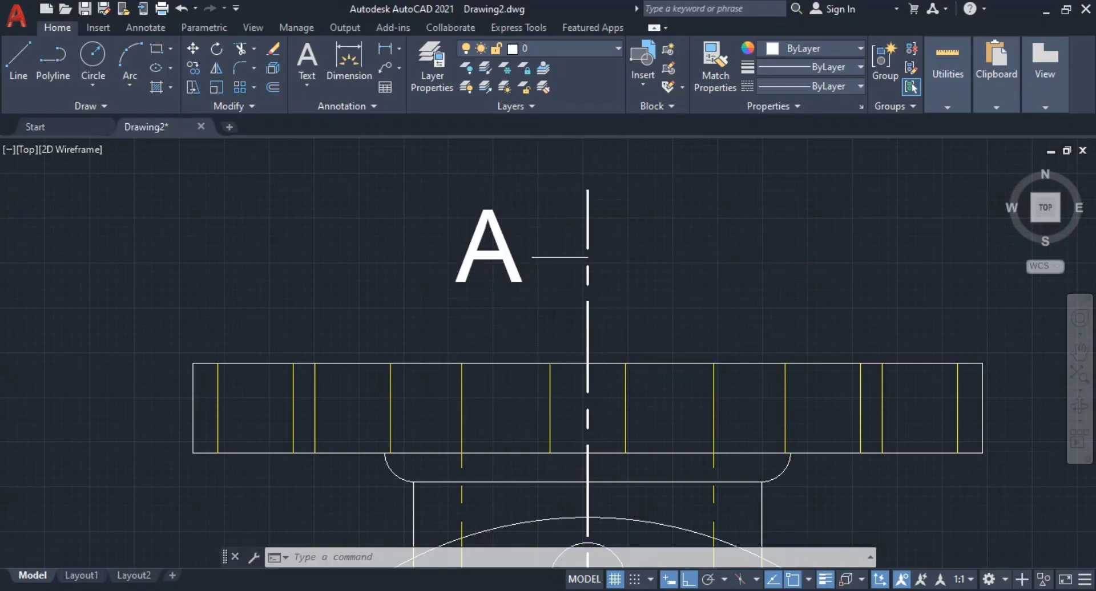
pyautogui.scroll(8, 588, 257)
pyautogui.moveTo(641, 254); pyautogui.dragTo(654, 308, button='middle')
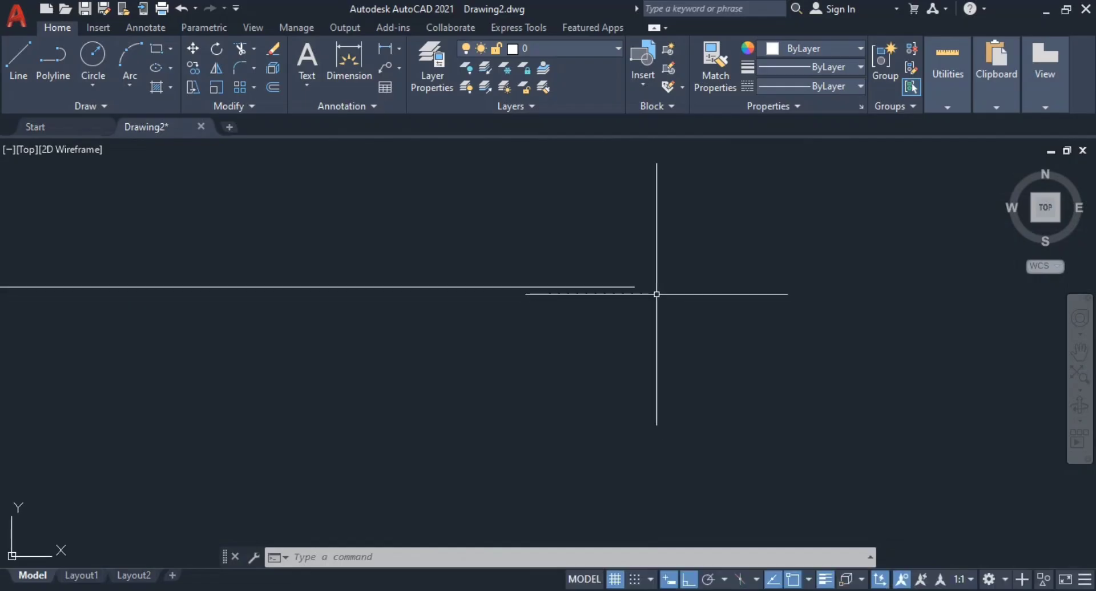
# - Erase the short horizontal leader between the letter A and the section line
pyautogui.scroll(5, 543, 237)
pyautogui.moveTo(490, 248); pyautogui.dragTo(567, 235, button='middle')
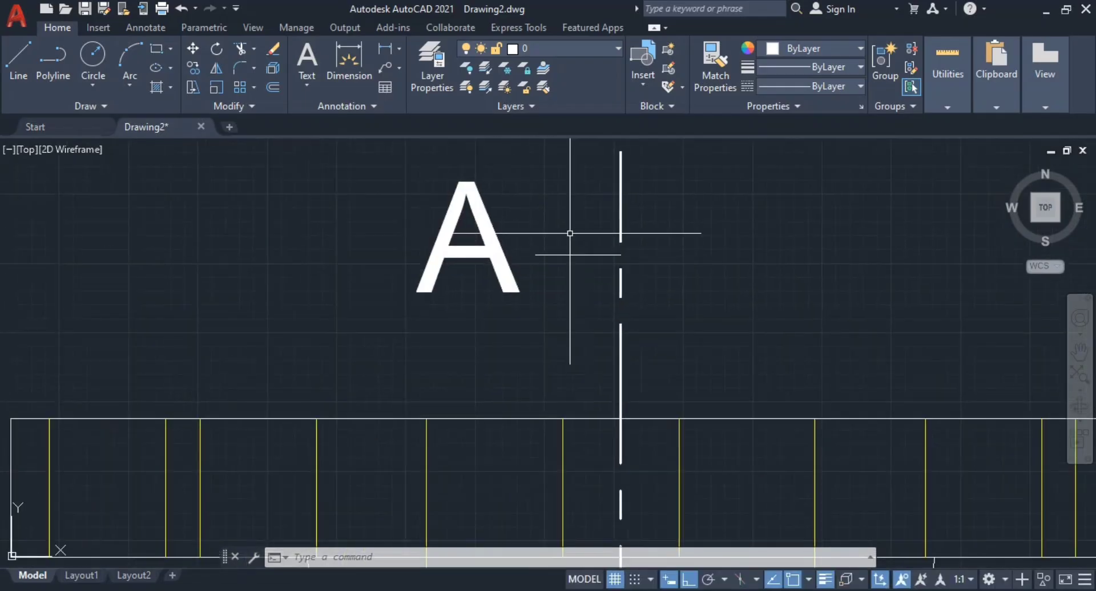
pyautogui.click(571, 254)
pyautogui.write('E')
pyautogui.press('Return')
# - Review the whole side view and compare it with the section A-A view of FIG:66 in the reference PDF
pyautogui.scroll(-3, 622, 280)
pyautogui.moveTo(622, 280); pyautogui.dragTo(652, 161, button='middle')
pyautogui.scroll(-6, 661, 251)
pyautogui.scroll(4, 651, 246)
pyautogui.moveTo(650, 228); pyautogui.dragTo(648, 317, button='middle')
pyautogui.scroll(2, 680, 240)
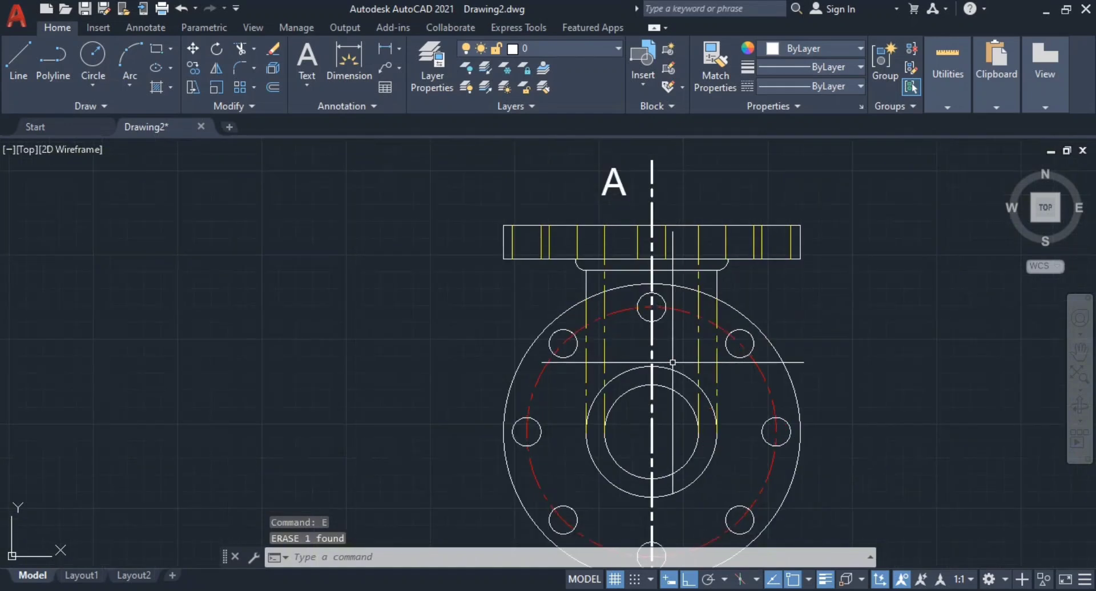
pyautogui.moveTo(635, 197); pyautogui.dragTo(650, 277, button='middle')
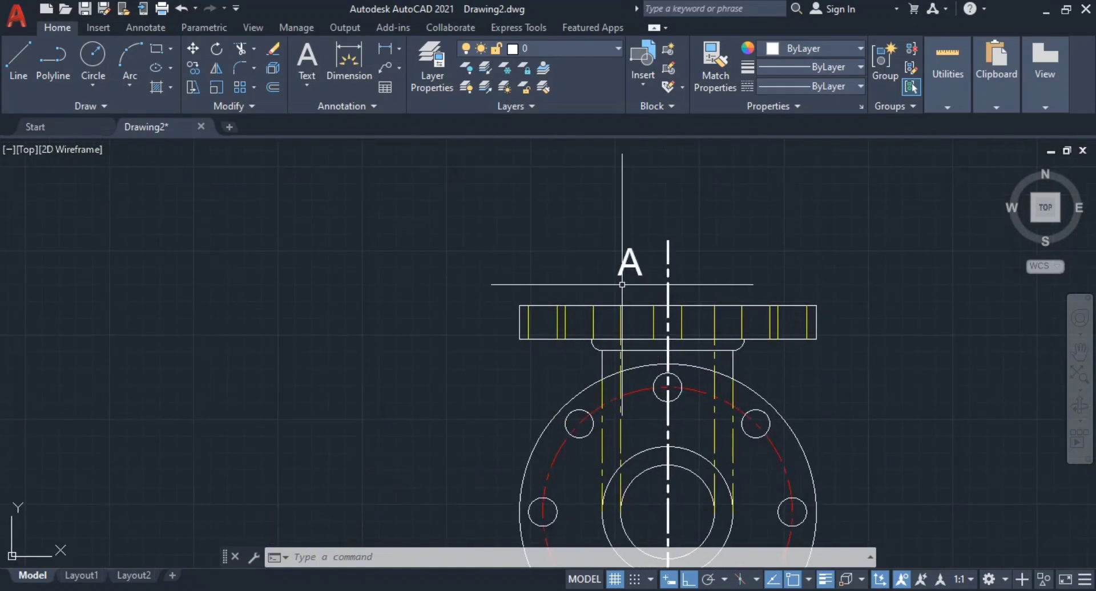
pyautogui.scroll(-4, 614, 350)
pyautogui.scroll(2, 622, 323)
pyautogui.moveTo(614, 349)
pyautogui.mouseDown(button='middle')
pyautogui.moveTo(656, 225)
pyautogui.moveTo(729, 292)
pyautogui.moveTo(820, 296)
pyautogui.mouseUp(button='middle')
pyautogui.scroll(2, 730, 291)
pyautogui.scroll(-2, 742, 319)
pyautogui.hotkey('alt', 'Tab')
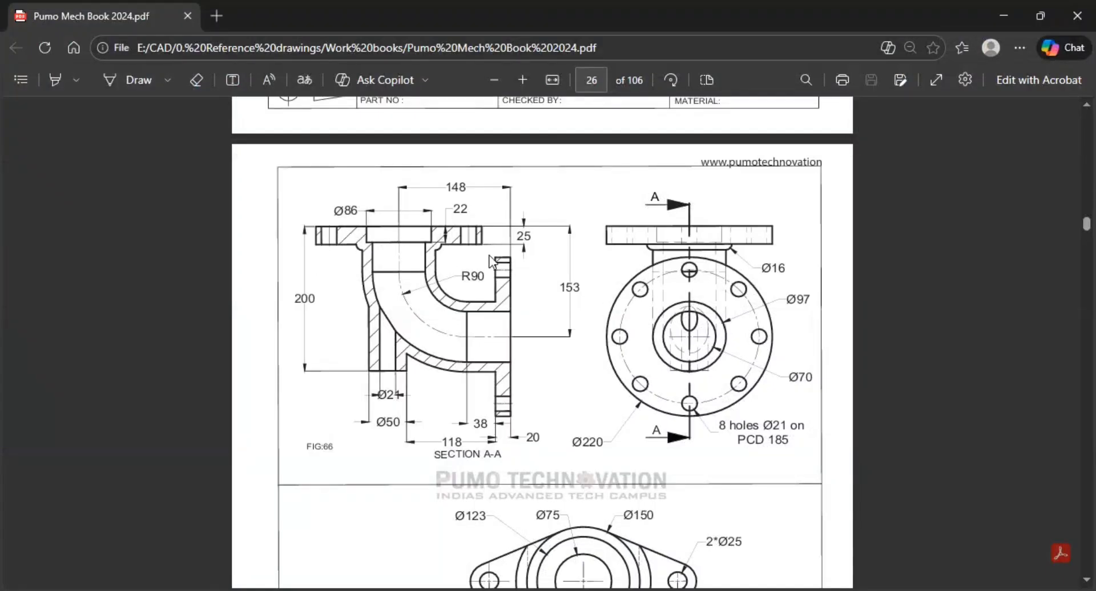
pyautogui.hotkey('alt', 'Tab')
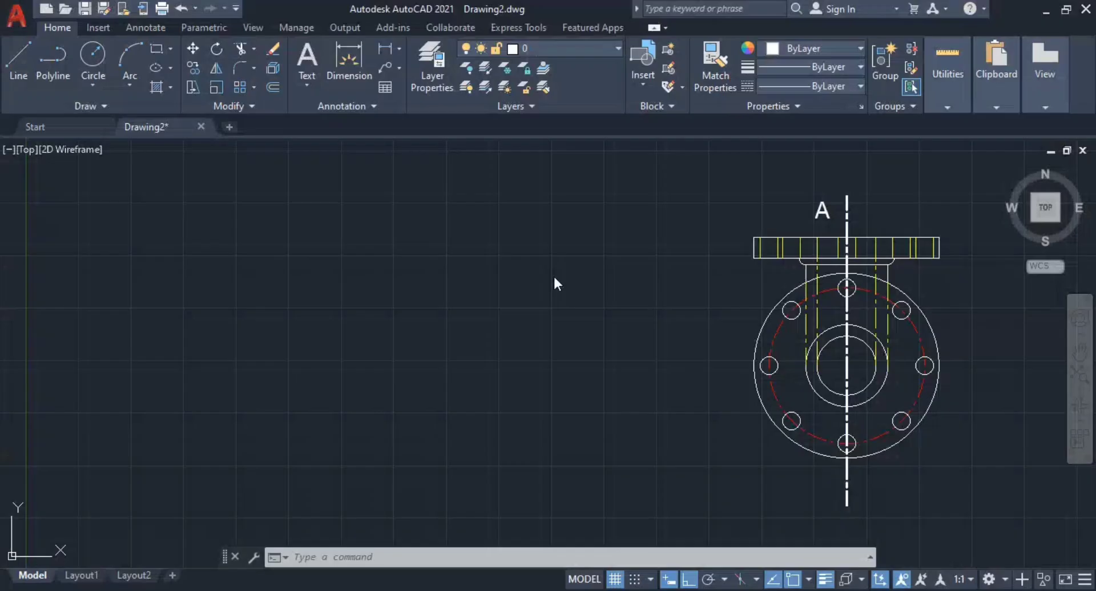
# - Draw a long horizontal projection line leftward from the upper-left corner of the side view's top flange
pyautogui.moveTo(666, 287); pyautogui.dragTo(540, 275, button='middle')
pyautogui.write('l')
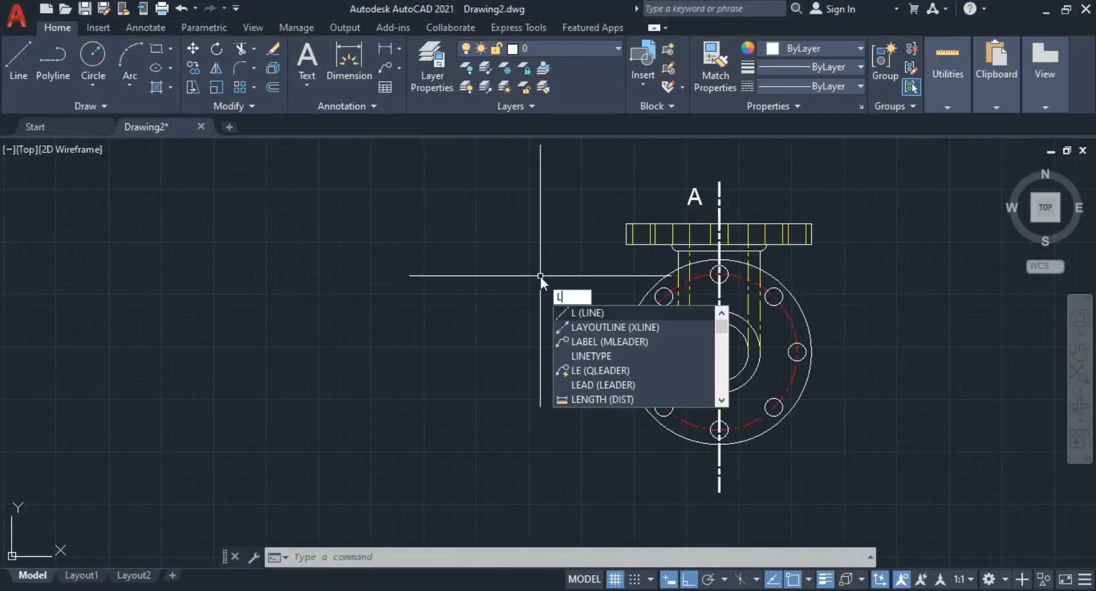
pyautogui.press('Return')
pyautogui.click(626, 224)
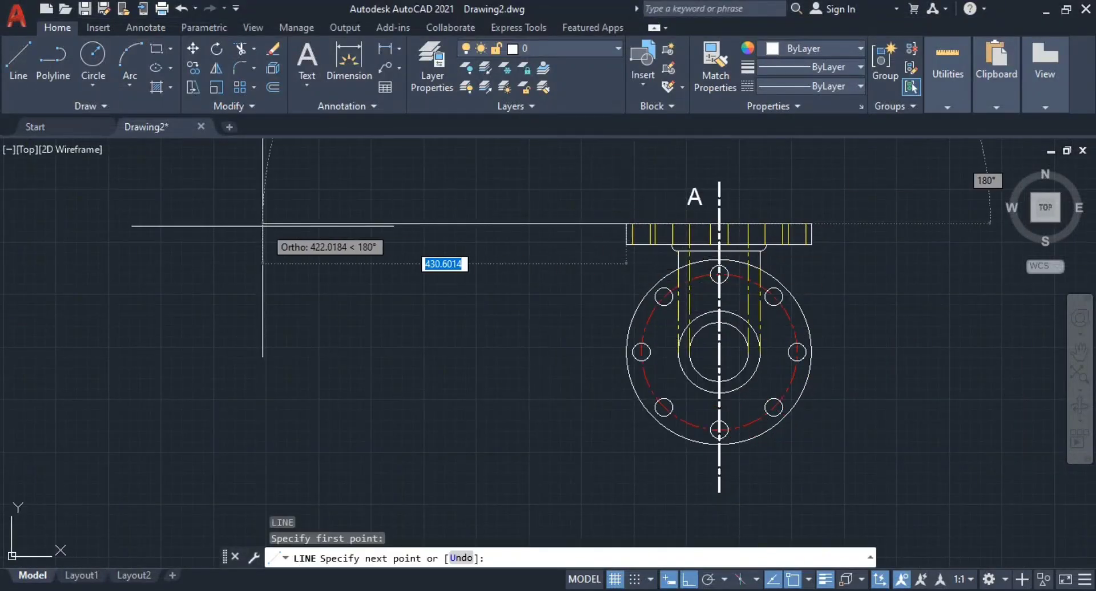
pyautogui.moveTo(313, 232); pyautogui.dragTo(639, 238, button='middle')
pyautogui.click(358, 230)
pyautogui.press('Escape')
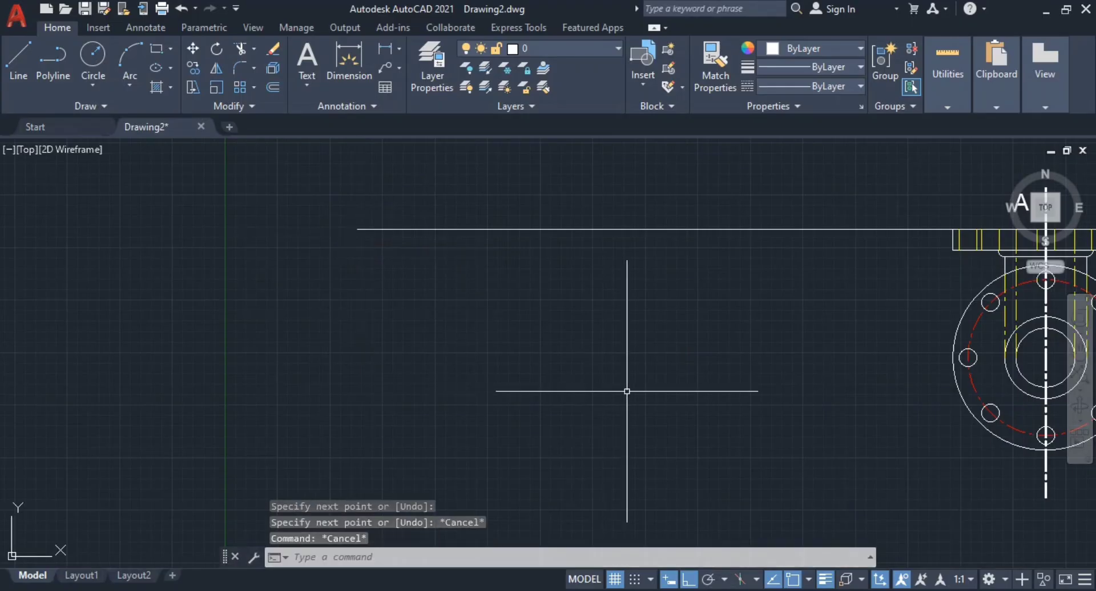
pyautogui.moveTo(626, 386); pyautogui.dragTo(558, 345, button='middle')
# - Check the top flange thickness in the reference PDF and offset the projection line 25 downward
pyautogui.hotkey('alt', 'Tab')
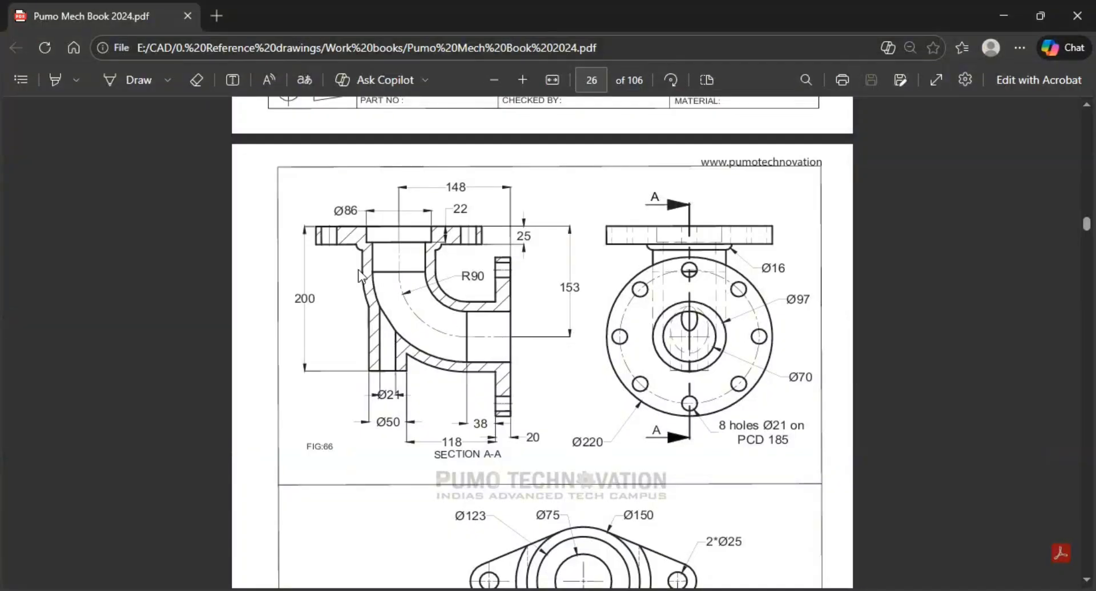
pyautogui.hotkey('alt', 'Tab')
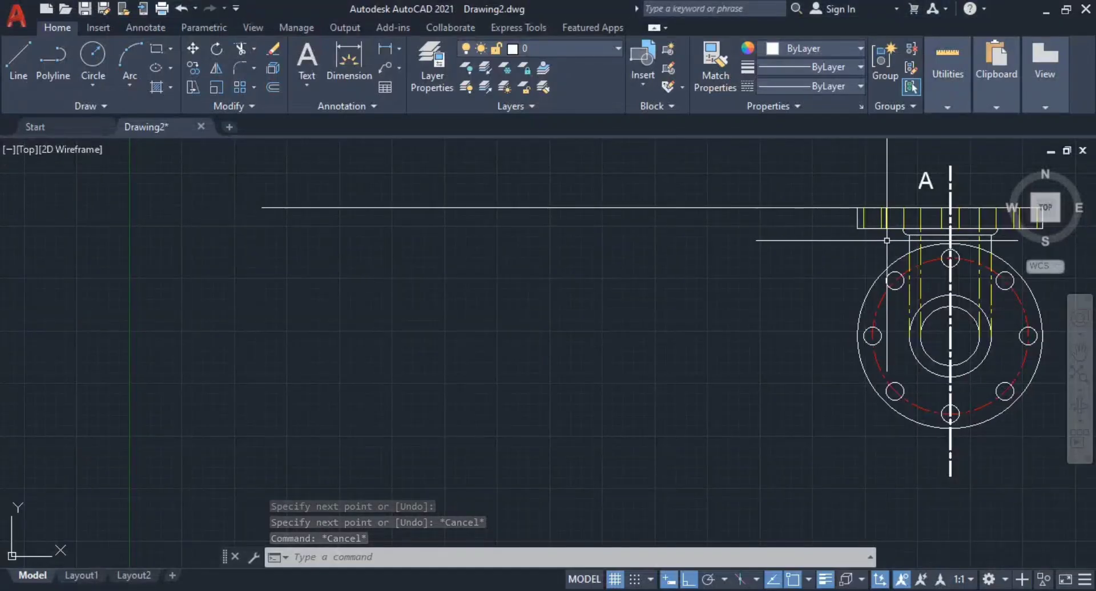
pyautogui.write('o')
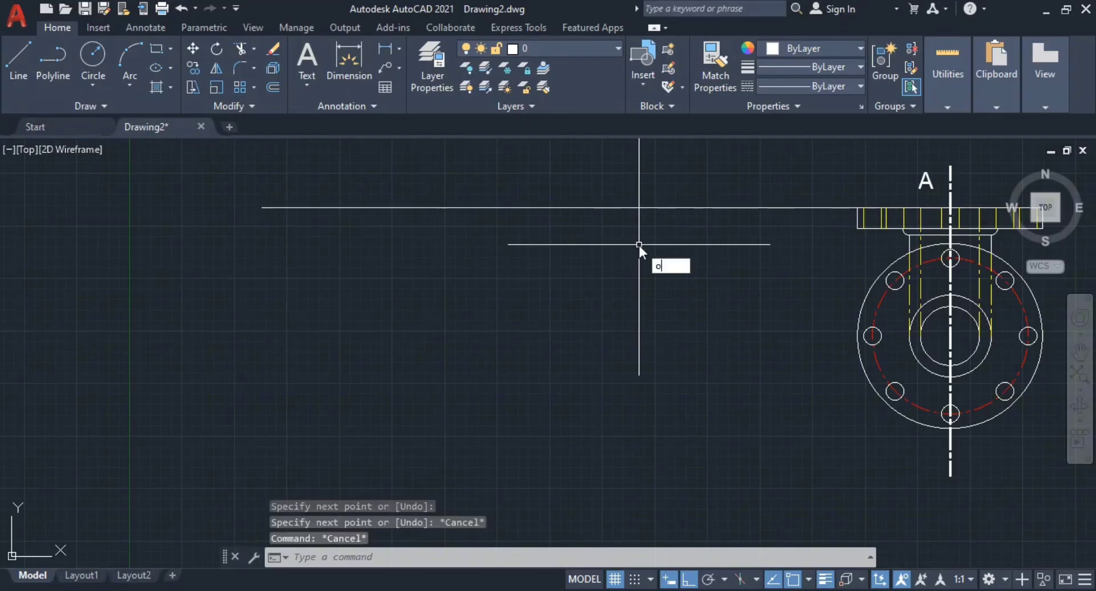
pyautogui.press('Return')
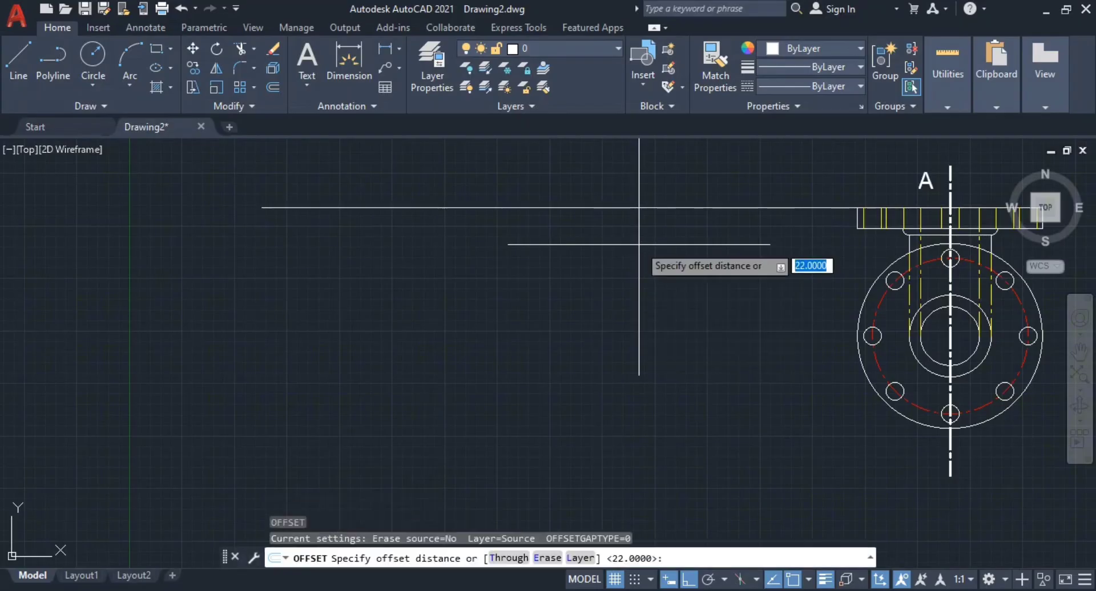
pyautogui.write('25')
pyautogui.press('Return')
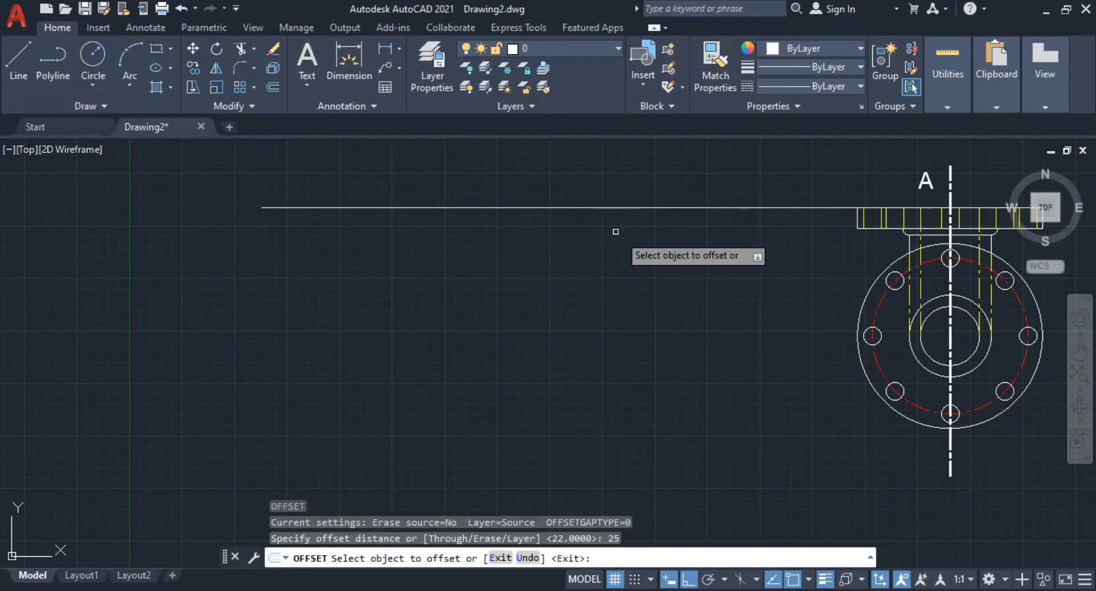
pyautogui.click(539, 208)
pyautogui.click(531, 263)
pyautogui.press('Escape')
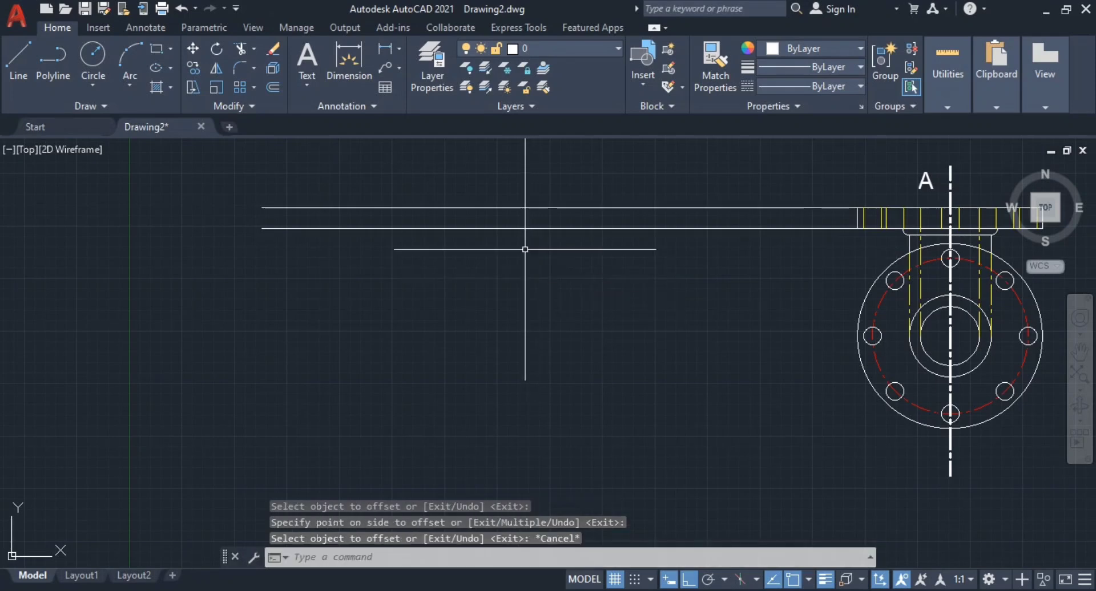
# - Draw a vertical line crossing both horizontal projection lines near their left ends
pyautogui.moveTo(518, 239); pyautogui.dragTo(521, 298, button='middle')
pyautogui.write('l')
pyautogui.press('Return')
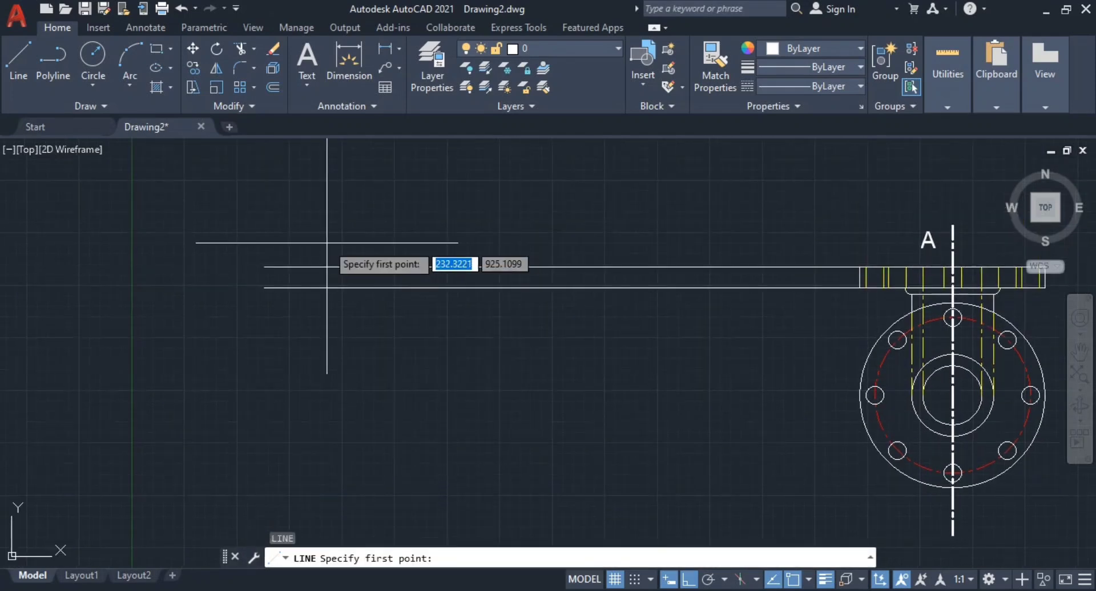
pyautogui.click(298, 214)
pyautogui.click(321, 400)
pyautogui.press('Escape')
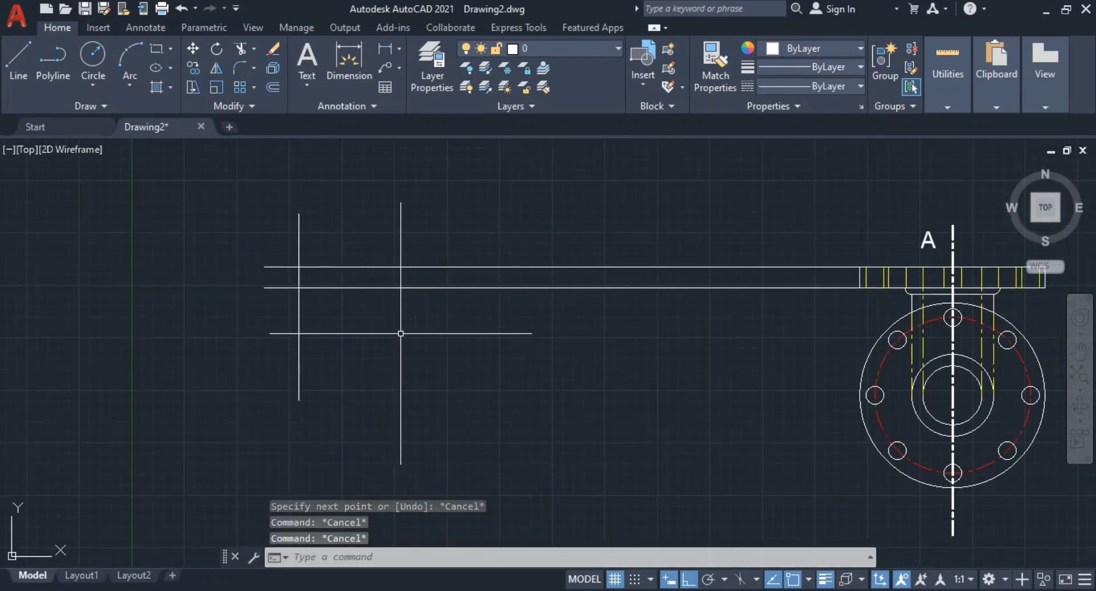
# - Trim the overhanging ends of the vertical and horizontal lines to form the section flange's closed left end
pyautogui.press('Return')
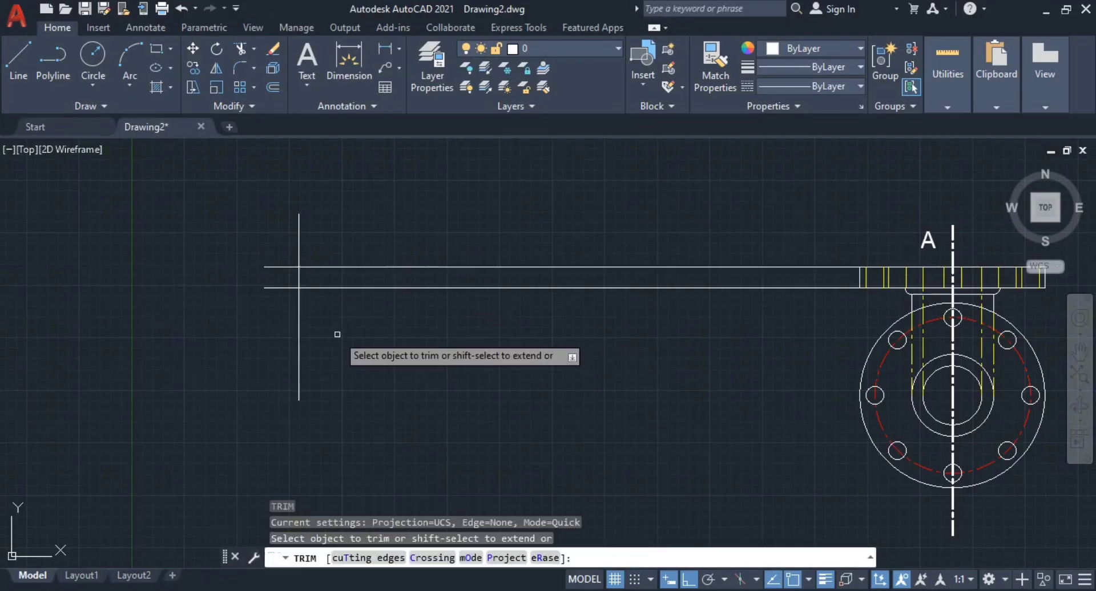
pyautogui.moveTo(351, 338)
pyautogui.mouseDown()
pyautogui.moveTo(275, 327)
pyautogui.moveTo(277, 238)
pyautogui.mouseUp()
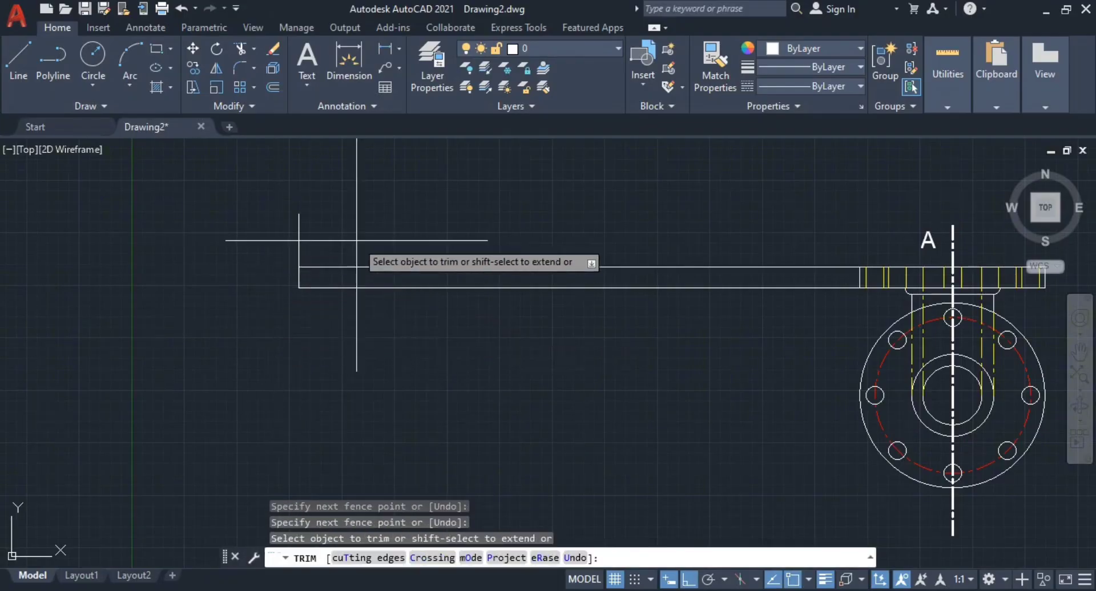
pyautogui.moveTo(355, 239); pyautogui.dragTo(352, 242)
pyautogui.moveTo(252, 242); pyautogui.dragTo(306, 241)
pyautogui.press('Escape')
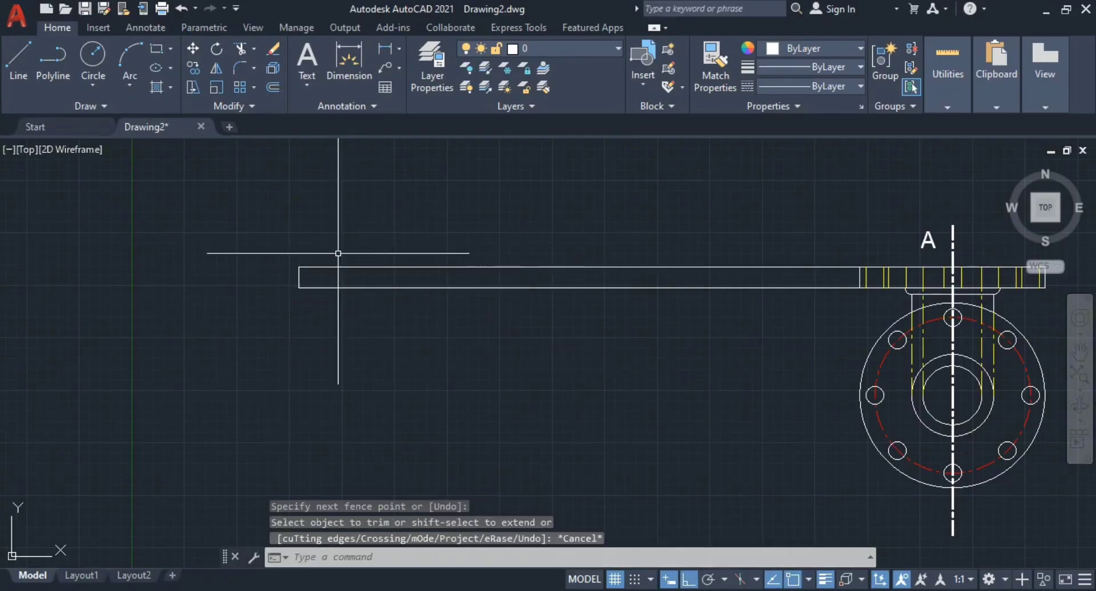
# - Check the section view in the reference PDF and offset the flange's left vertical edge 220 to the right
pyautogui.hotkey('alt', 'Tab')
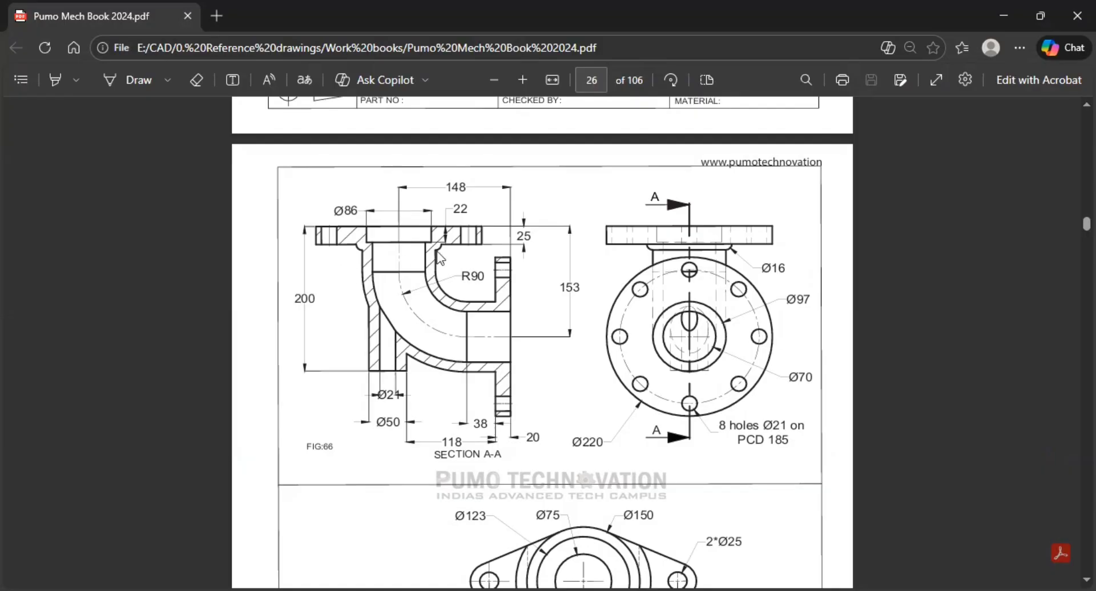
pyautogui.hotkey('alt', 'Tab')
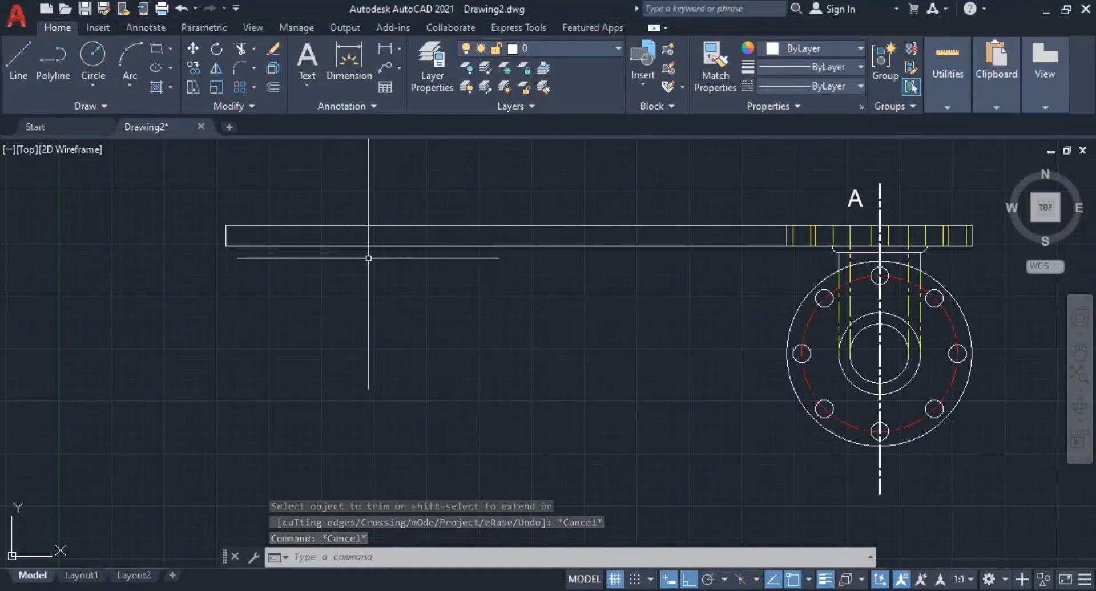
pyautogui.write('o')
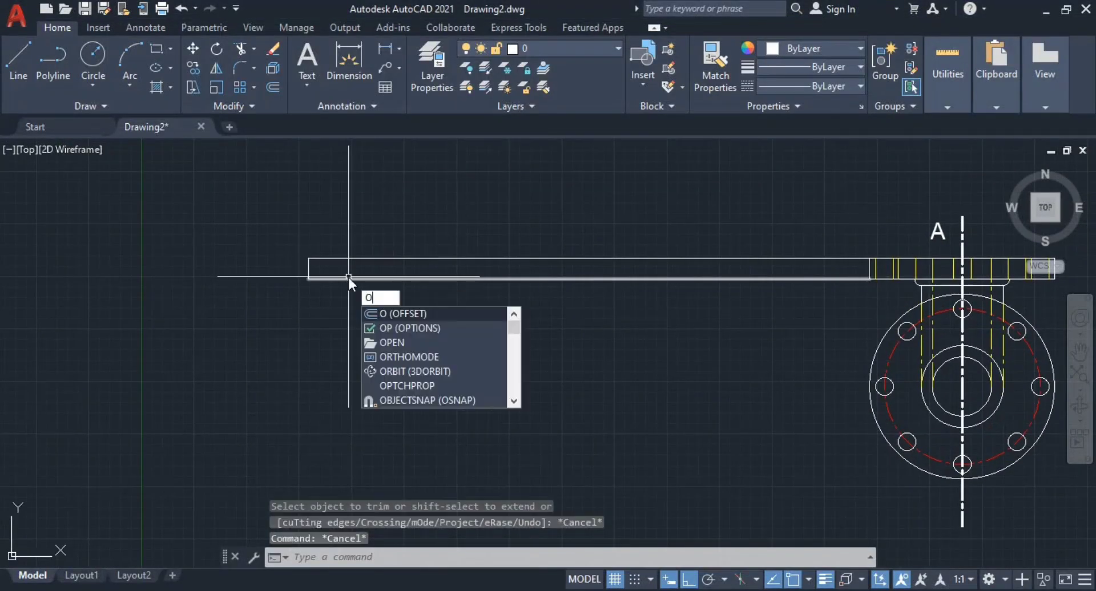
pyautogui.press('Return')
pyautogui.write('22')
pyautogui.press('Return')
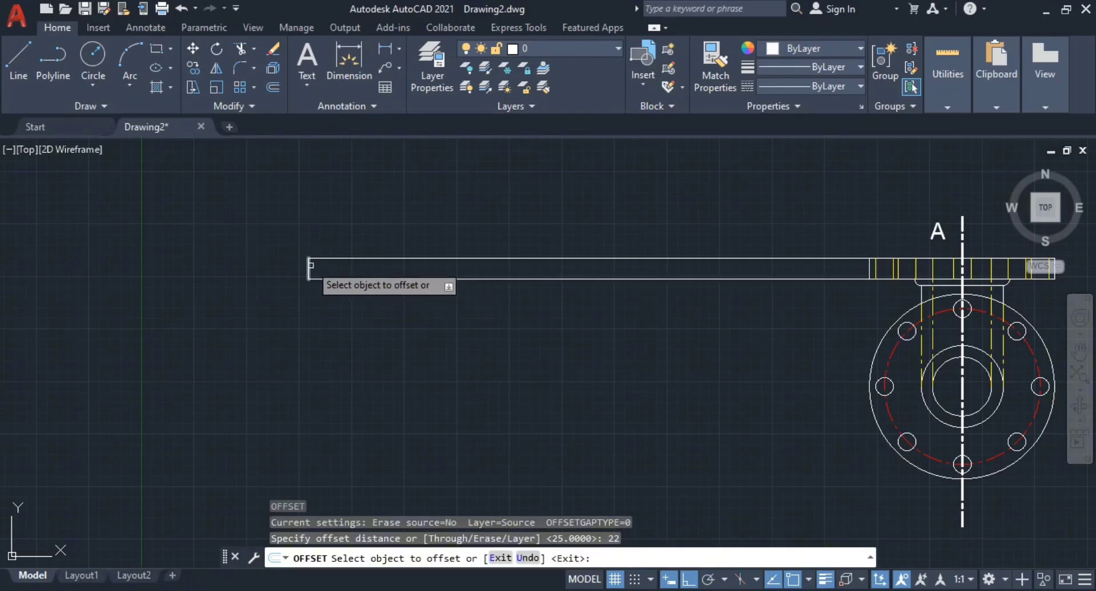
pyautogui.click(308, 273)
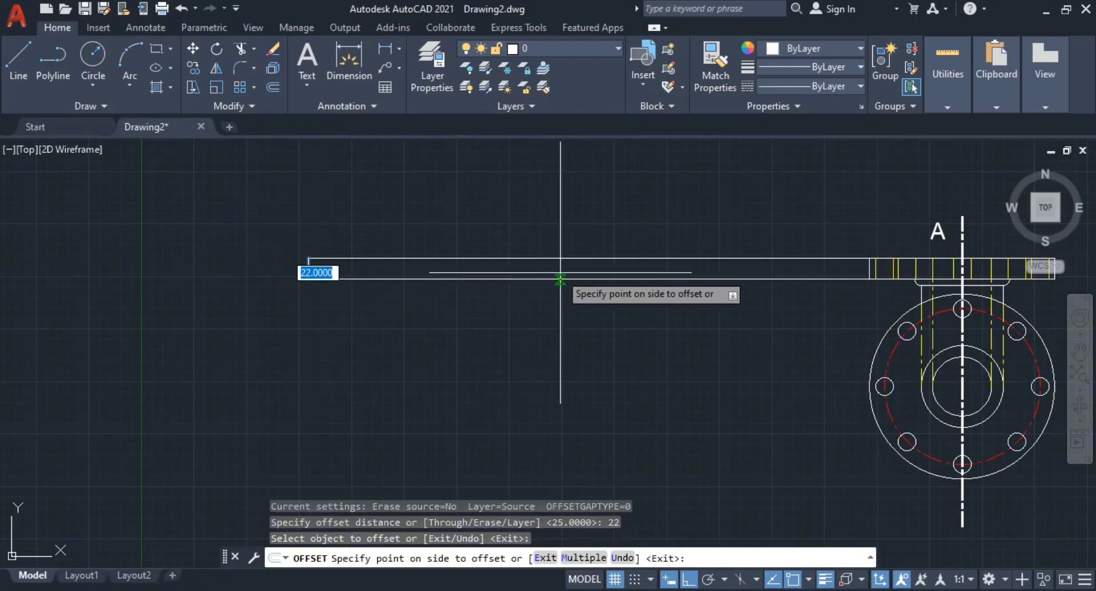
pyautogui.write('220')
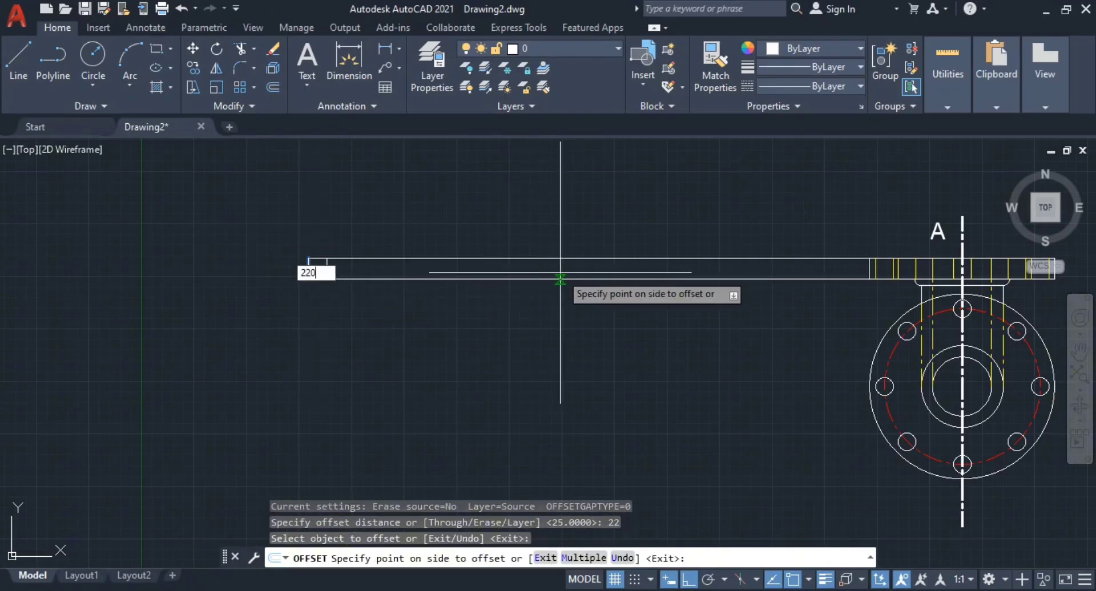
pyautogui.press('Return')
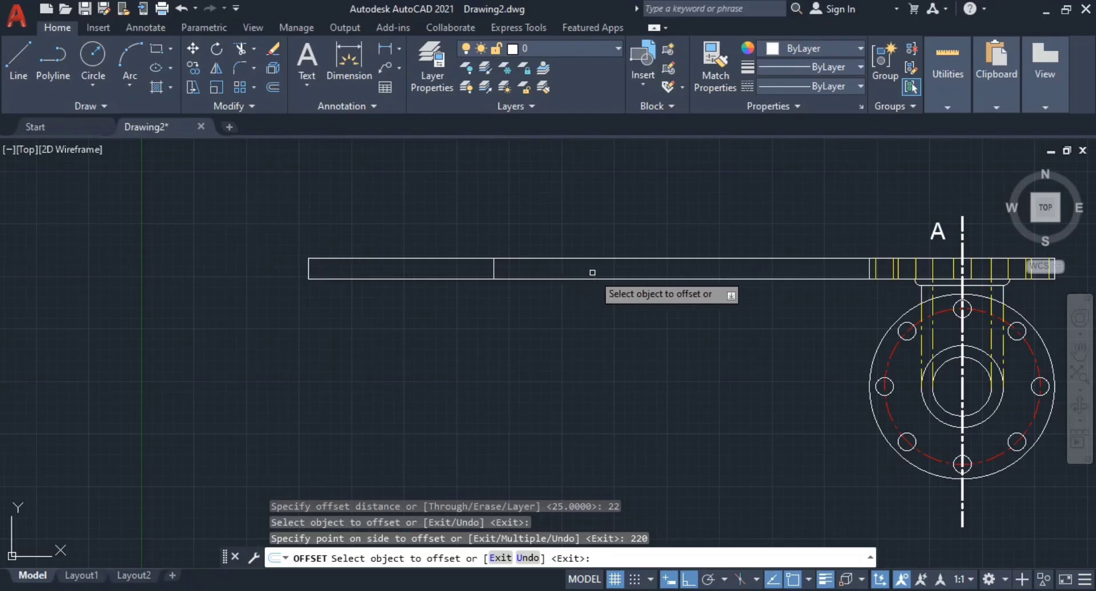
pyautogui.press('Escape')
pyautogui.press('Escape')
# - Trim both horizontal projection lines between the flange's new right edge and the side view
pyautogui.write('tr')
pyautogui.press('Return')
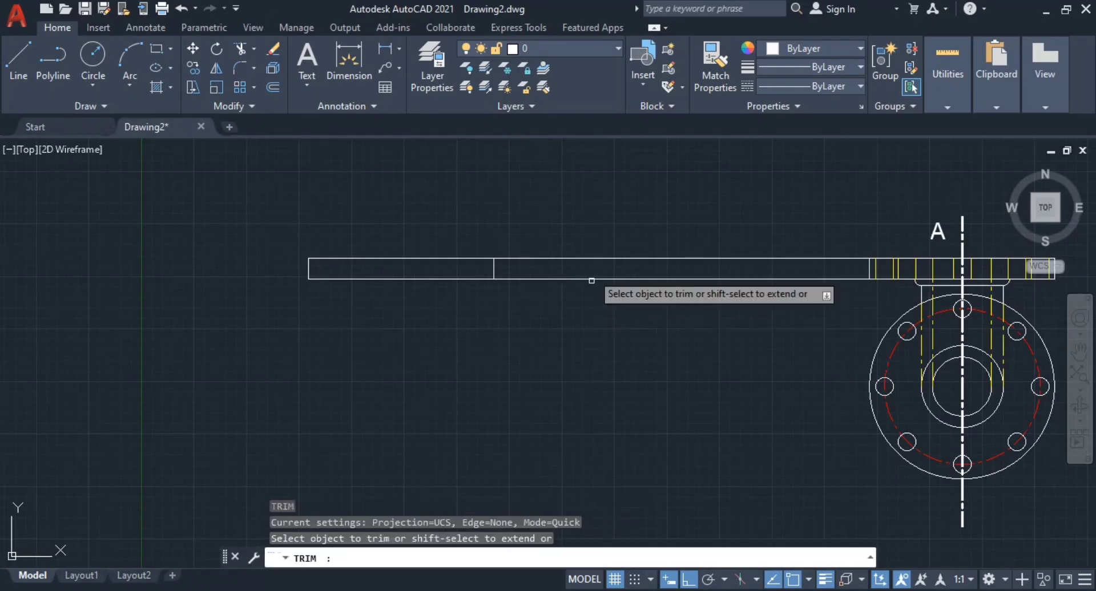
pyautogui.moveTo(595, 201); pyautogui.dragTo(599, 349)
pyautogui.press('Escape')
pyautogui.press('Escape')
pyautogui.moveTo(508, 332)
pyautogui.mouseDown(button='middle')
pyautogui.moveTo(619, 324)
pyautogui.moveTo(600, 322)
pyautogui.moveTo(605, 334)
pyautogui.mouseUp(button='middle')
pyautogui.scroll(-4, 619, 323)
pyautogui.scroll(2, 612, 322)
# - Consult the section view in the reference PDF and draw a vertical centre line from the flange's bottom edge midpoint up past its top edge
pyautogui.hotkey('alt', 'Tab')
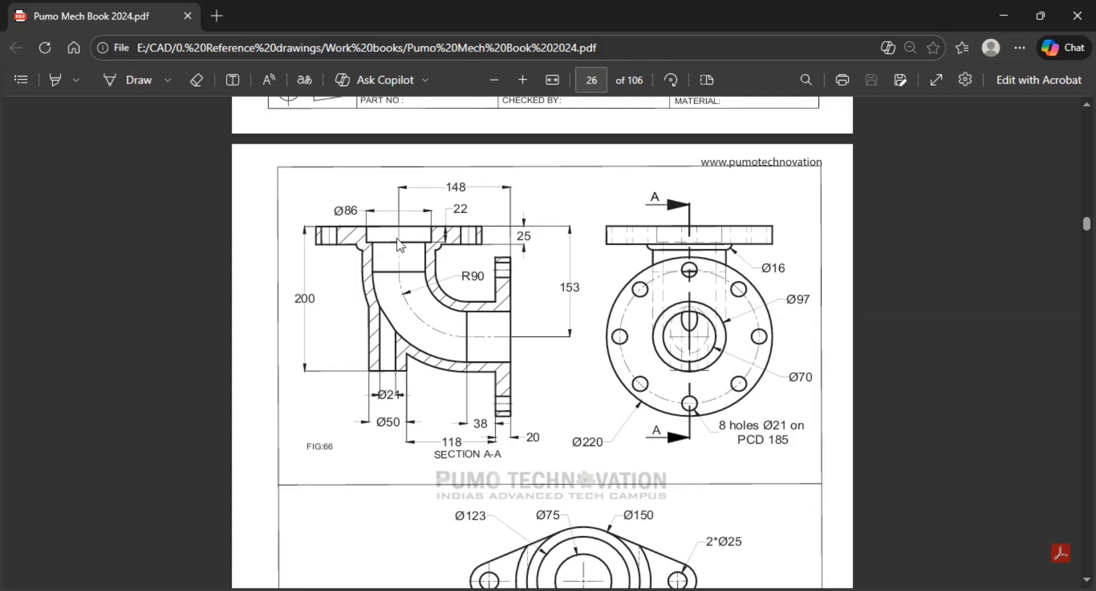
pyautogui.hotkey('alt', 'Tab')
pyautogui.scroll(4, 545, 299)
pyautogui.scroll(-4, 519, 298)
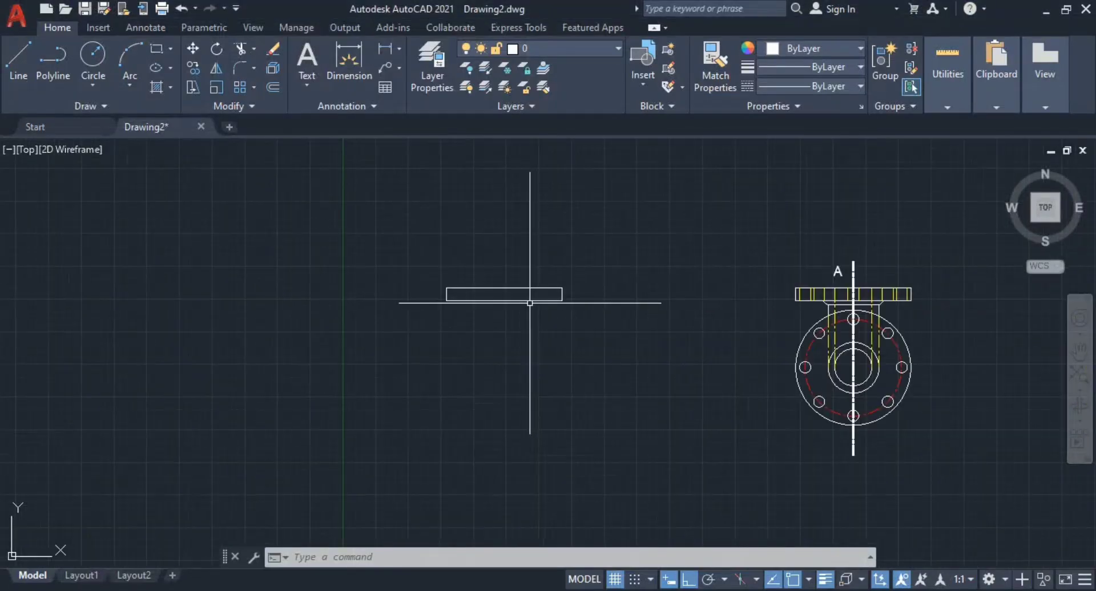
pyautogui.moveTo(528, 299); pyautogui.dragTo(575, 312, button='middle')
pyautogui.scroll(4, 552, 300)
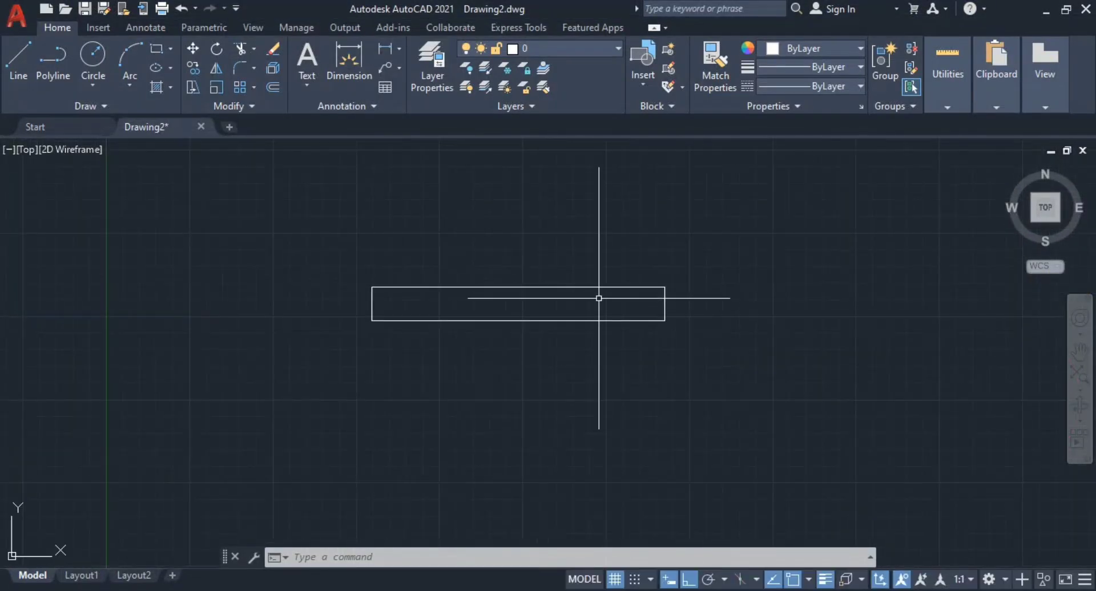
pyautogui.write('l')
pyautogui.press('Return')
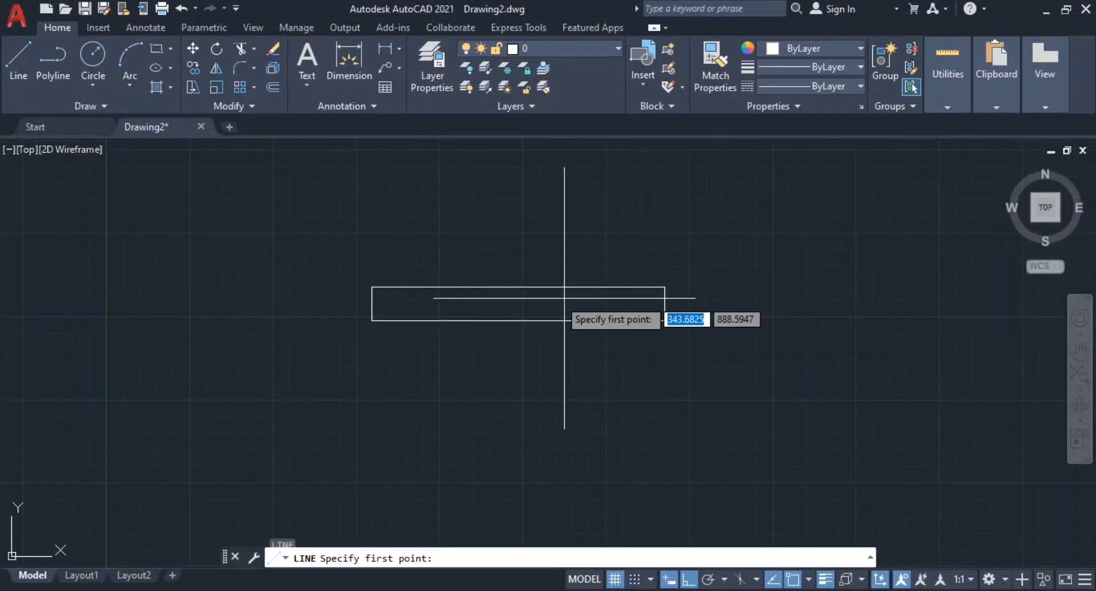
pyautogui.click(518, 320)
pyautogui.click(514, 221)
pyautogui.press('Escape')
pyautogui.press('Escape')
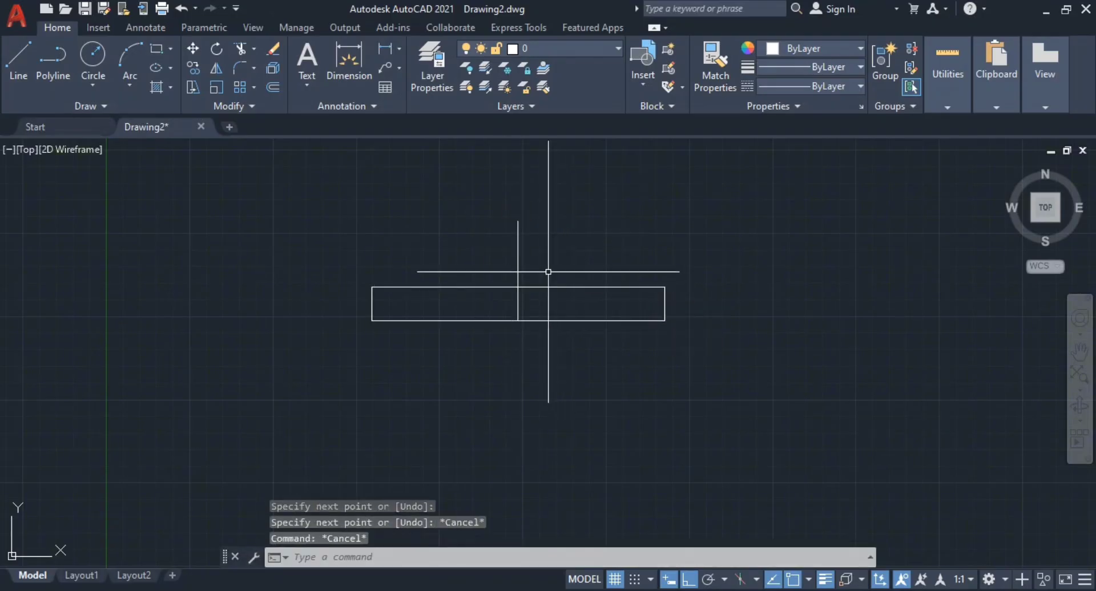
pyautogui.moveTo(544, 271); pyautogui.dragTo(580, 286, button='middle')
pyautogui.press('Escape')
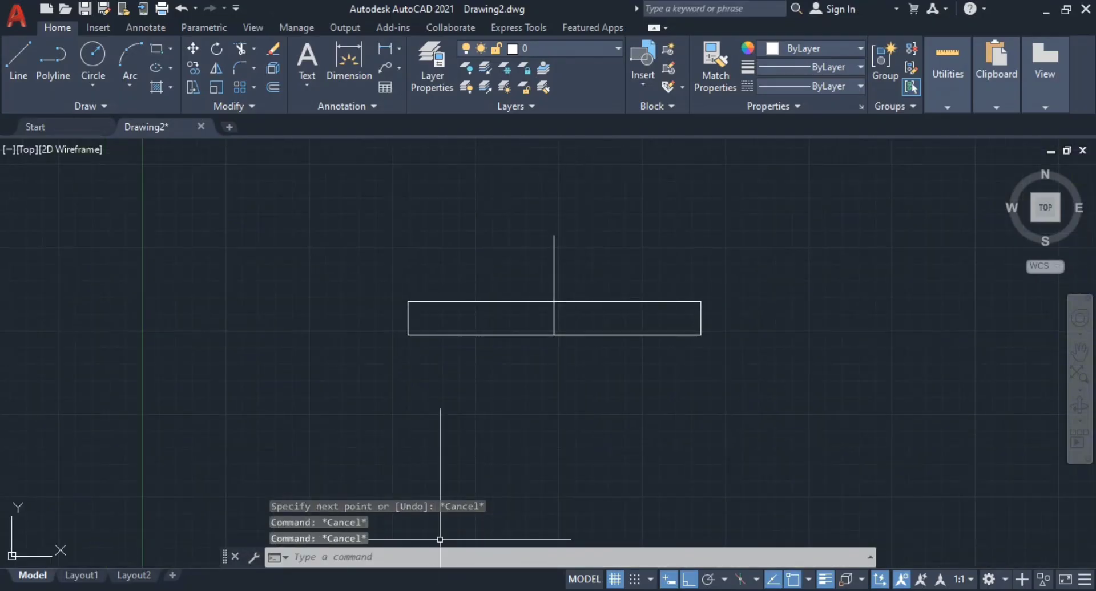
# - Switch to the Calculator and compute 185 ÷ 2 for the bolt hole offset from the flange centre
pyautogui.click(433, 590)
pyautogui.write('185/2')
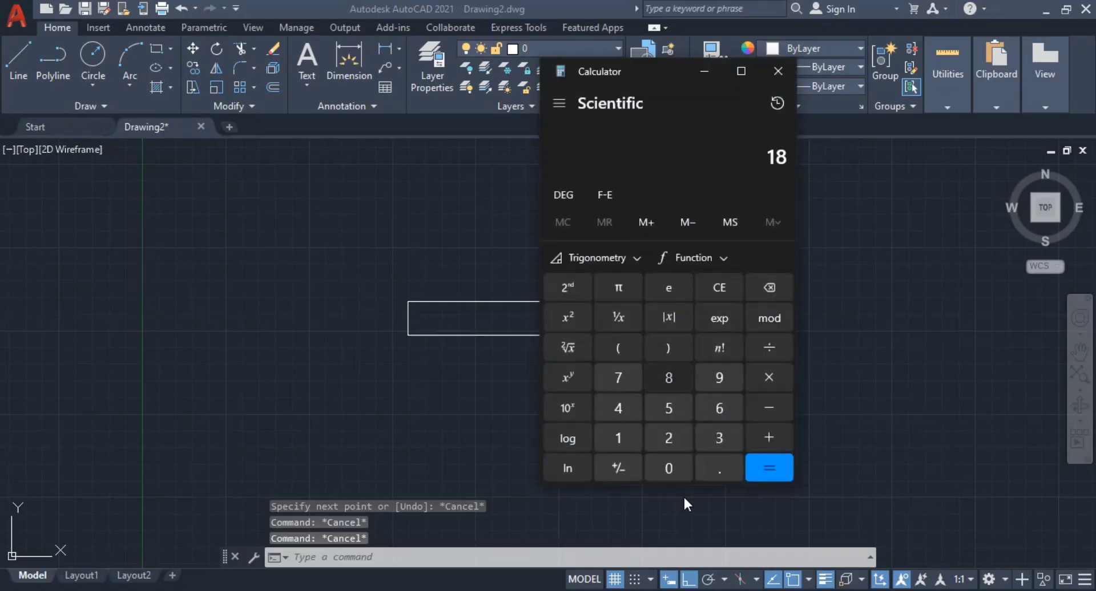
pyautogui.press('Return')
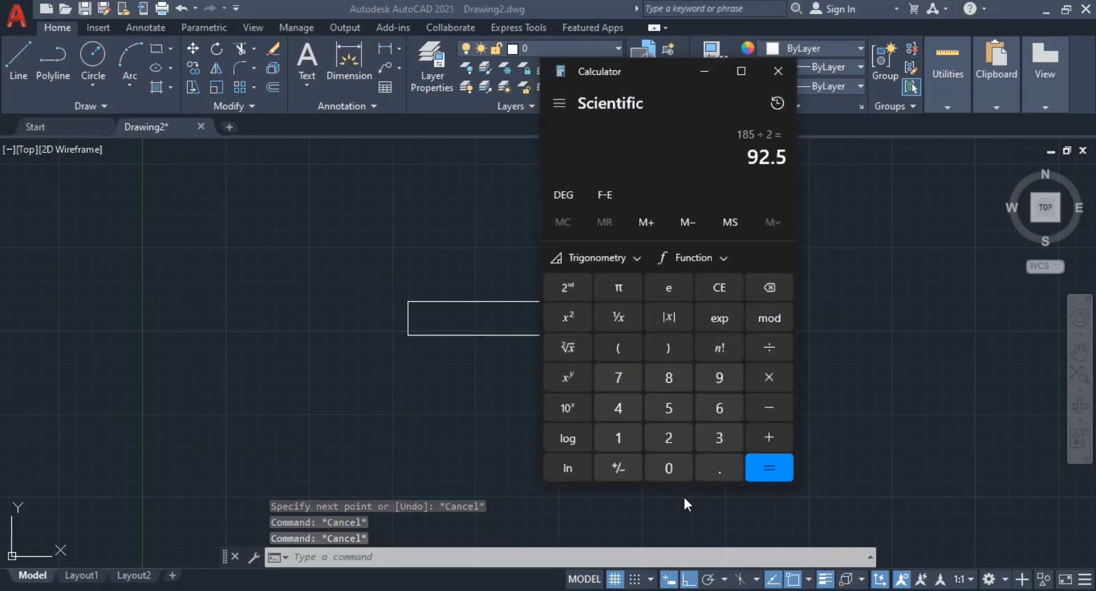
# - Close the Calculator and offset the flange's vertical centre line 92.5 to both sides
pyautogui.click(778, 71)
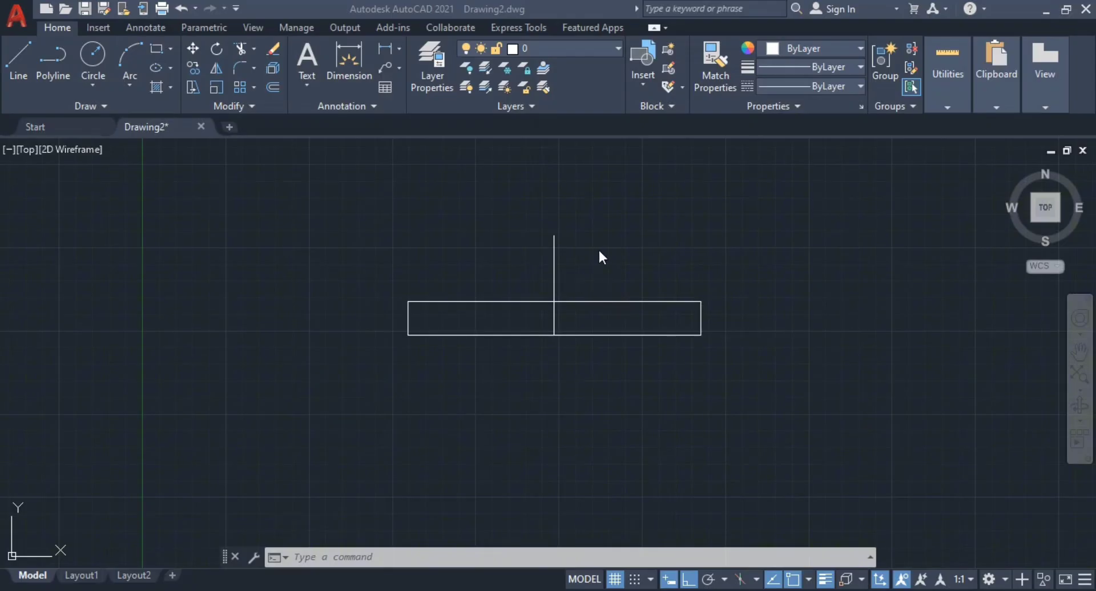
pyautogui.scroll(-2, 612, 339)
pyautogui.scroll(1, 614, 339)
pyautogui.click(614, 339)
pyautogui.press('Escape')
pyautogui.press('Escape')
pyautogui.press('Escape')
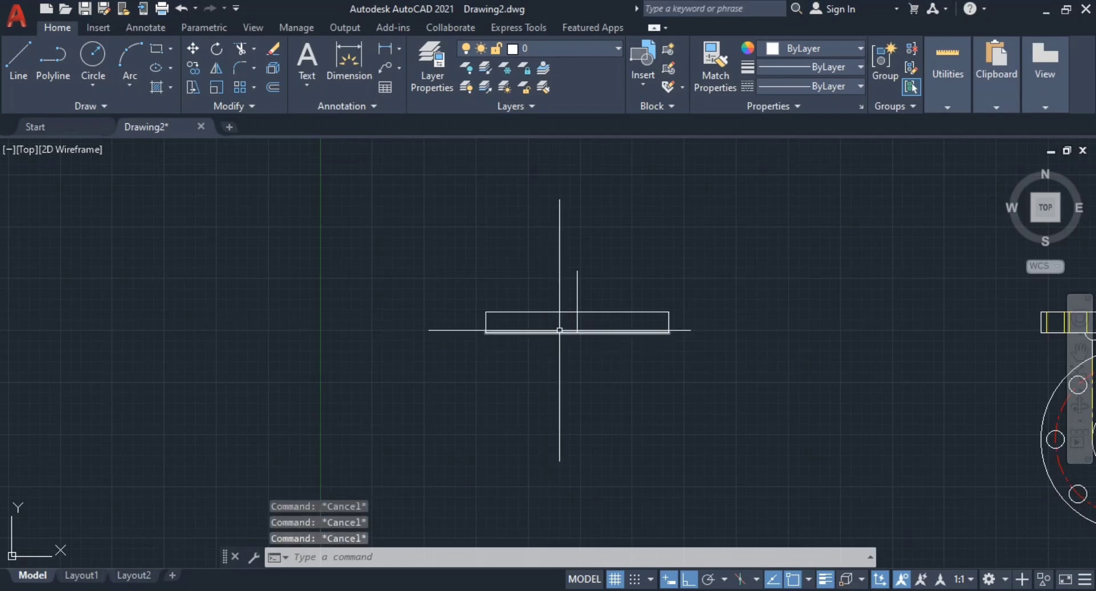
pyautogui.press('Return')
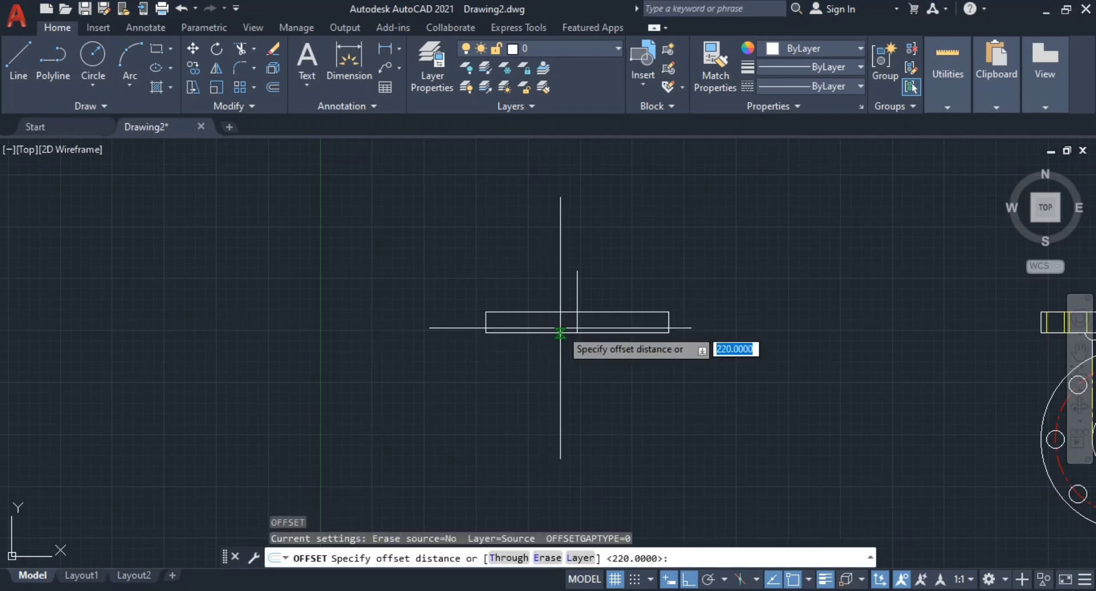
pyautogui.write('92.5')
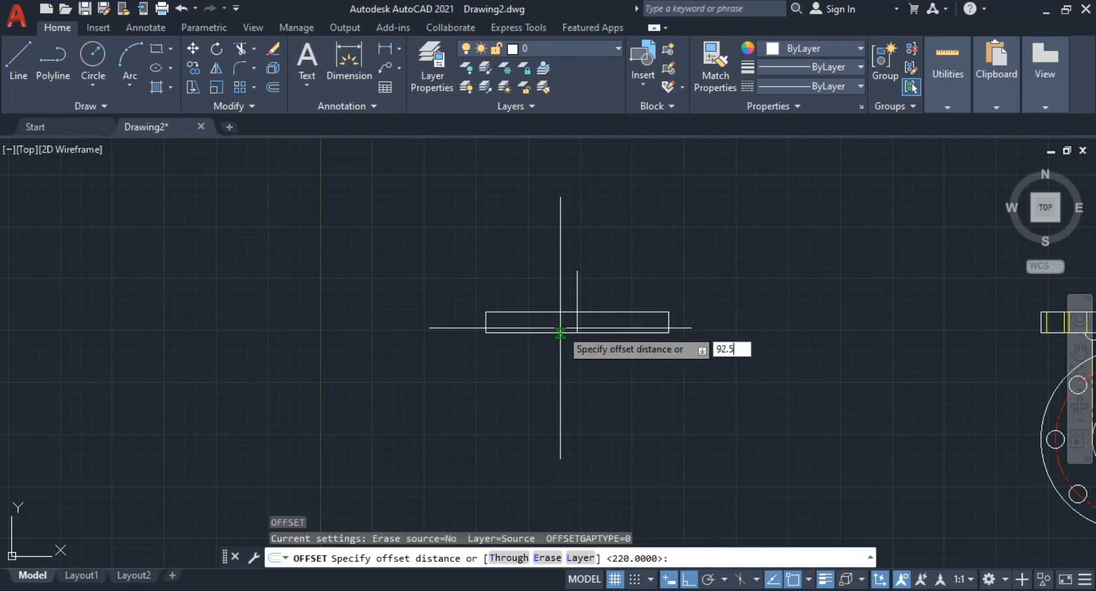
pyautogui.press('Return')
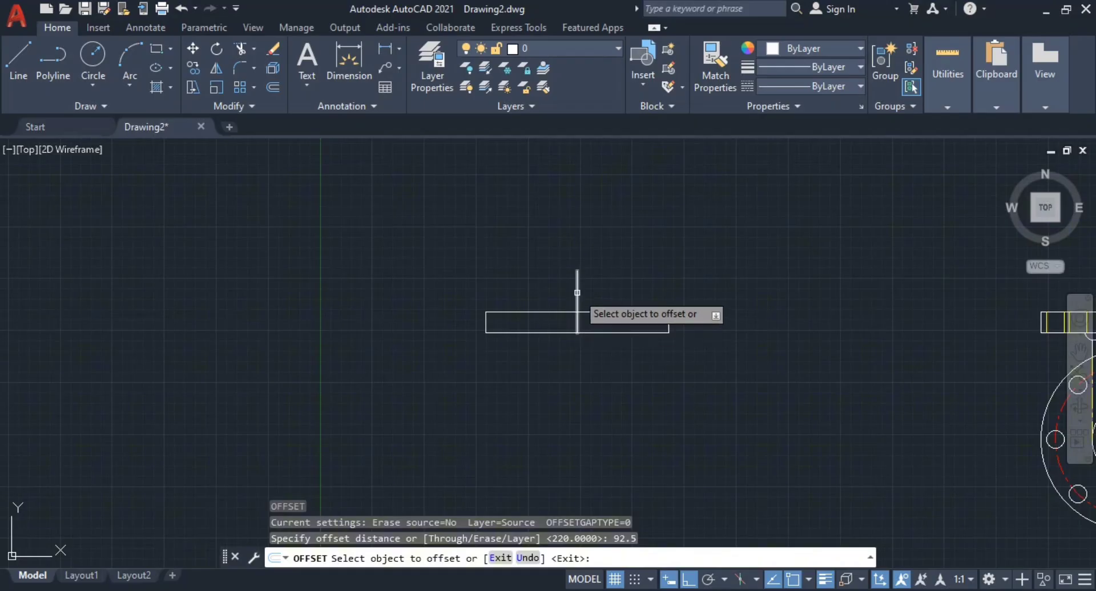
pyautogui.click(576, 292)
pyautogui.click(626, 289)
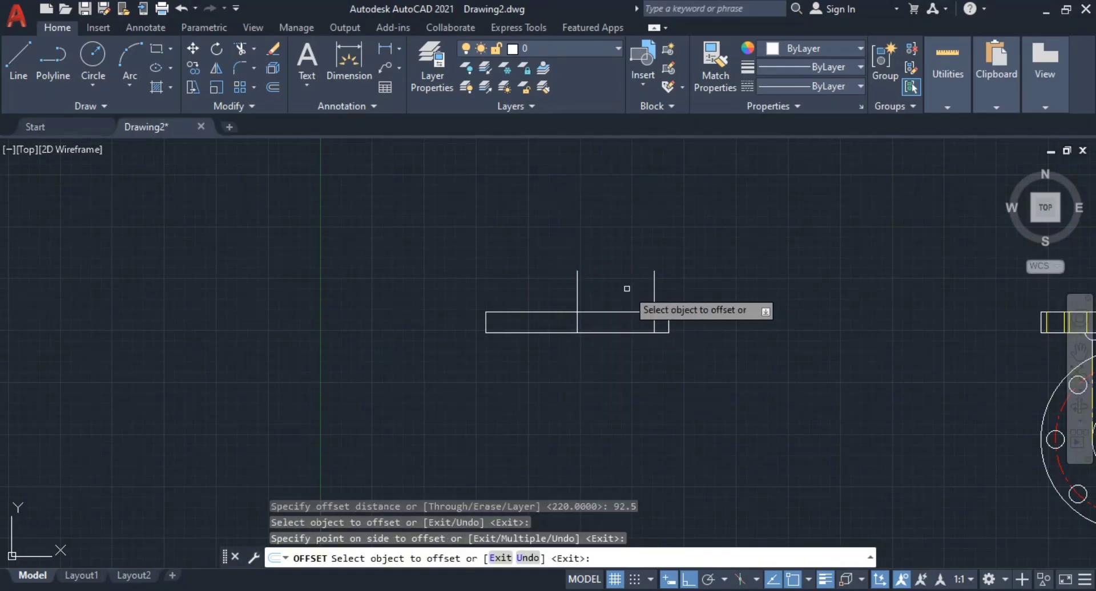
pyautogui.click(576, 293)
pyautogui.click(540, 304)
pyautogui.scroll(4, 639, 306)
pyautogui.press('Escape')
pyautogui.press('Escape')
pyautogui.press('Escape')
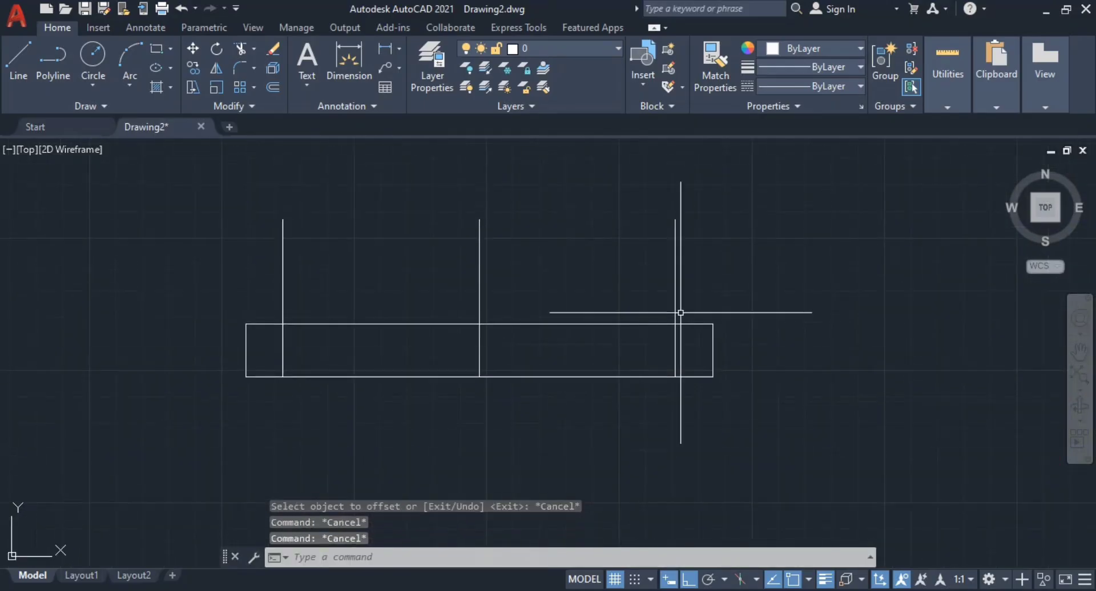
# - Erase the middle vertical centre line of the flange
pyautogui.click(507, 298)
pyautogui.click(428, 249)
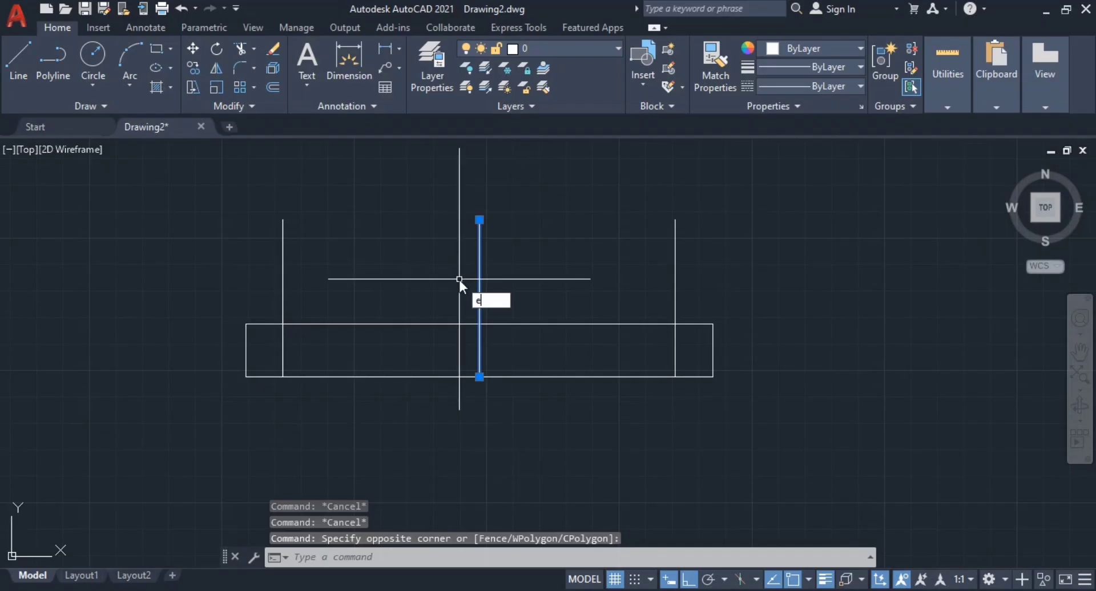
pyautogui.press('Return')
pyautogui.moveTo(584, 333)
pyautogui.mouseDown(button='middle')
pyautogui.moveTo(674, 250)
pyautogui.moveTo(680, 323)
pyautogui.mouseUp(button='middle')
# - Stretch the lower ends of both offset vertical lines down past the flange's bottom edge
pyautogui.click(453, 283)
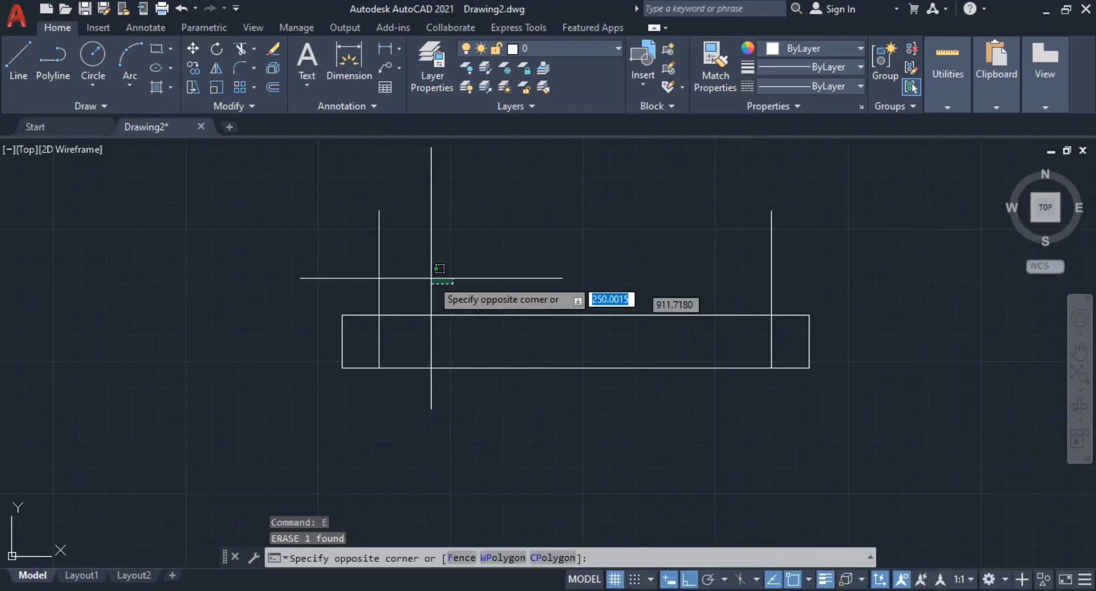
pyautogui.click(365, 269)
pyautogui.click(379, 369)
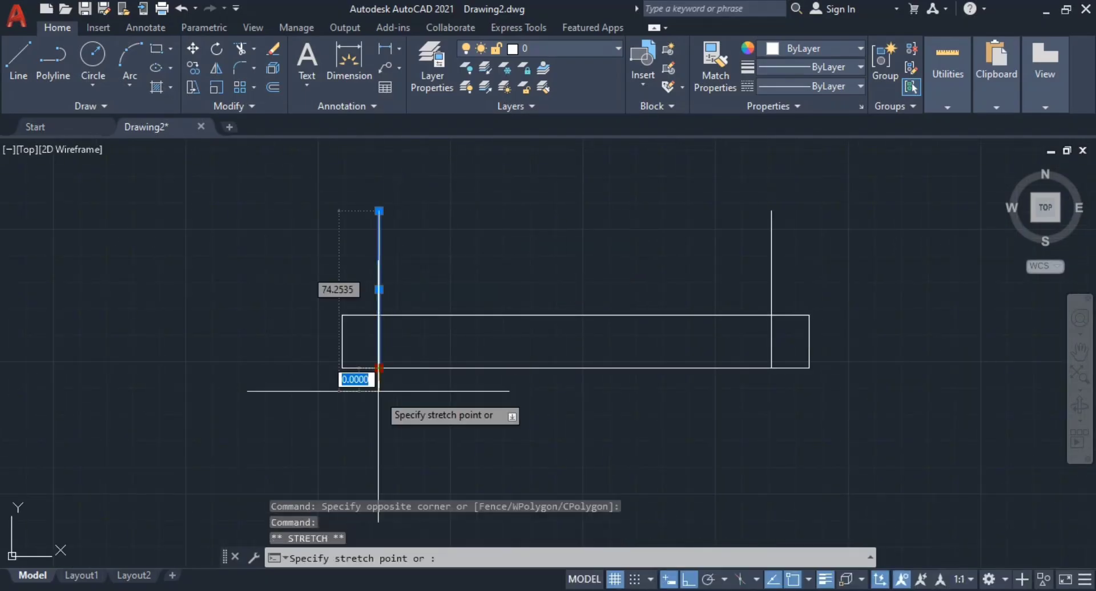
pyautogui.press('Escape')
pyautogui.press('Escape')
pyautogui.click(787, 277)
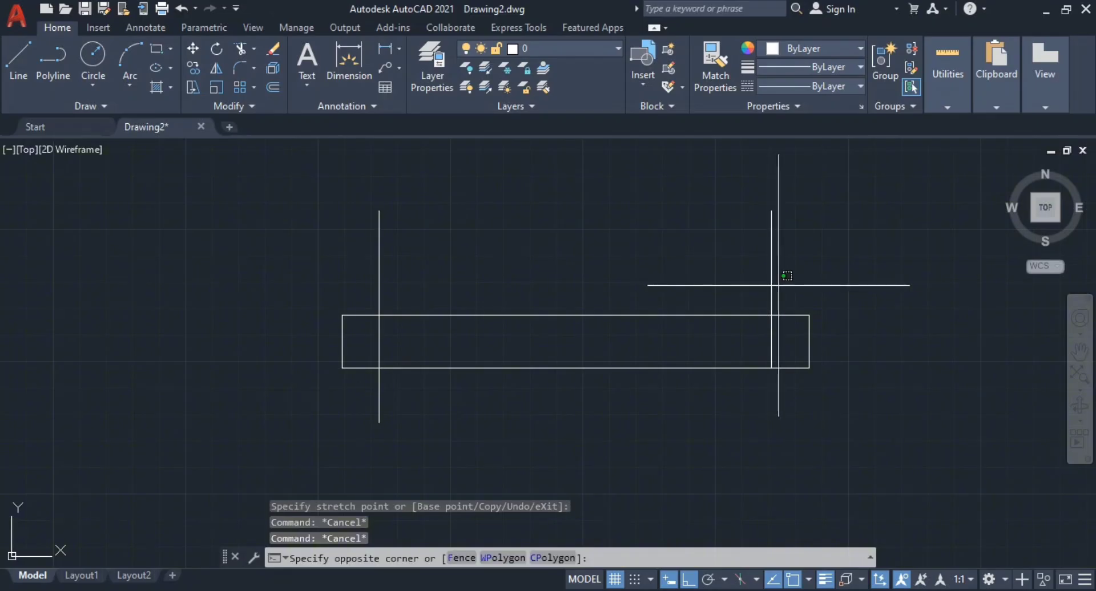
pyautogui.click(764, 331)
pyautogui.click(771, 368)
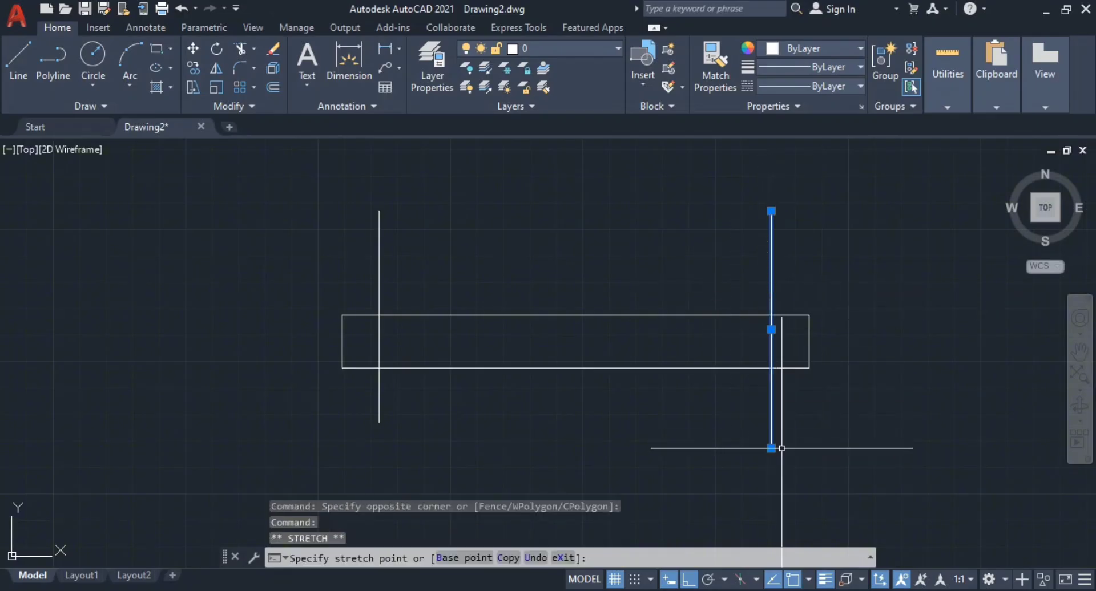
pyautogui.click(771, 447)
pyautogui.press('Escape')
pyautogui.press('Escape')
pyautogui.press('Escape')
pyautogui.click(841, 251)
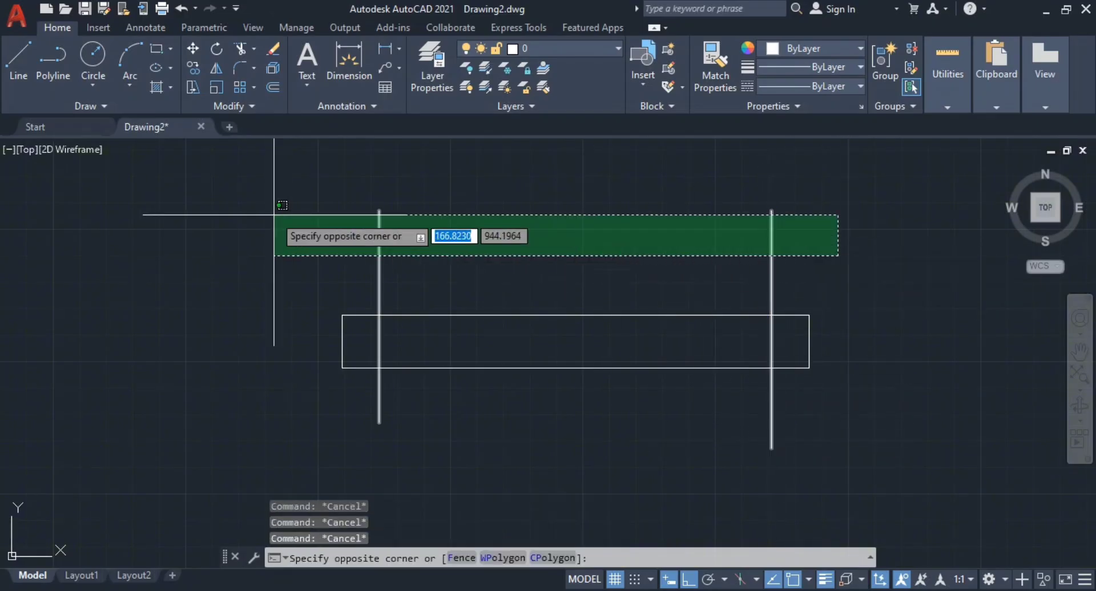
pyautogui.click(274, 216)
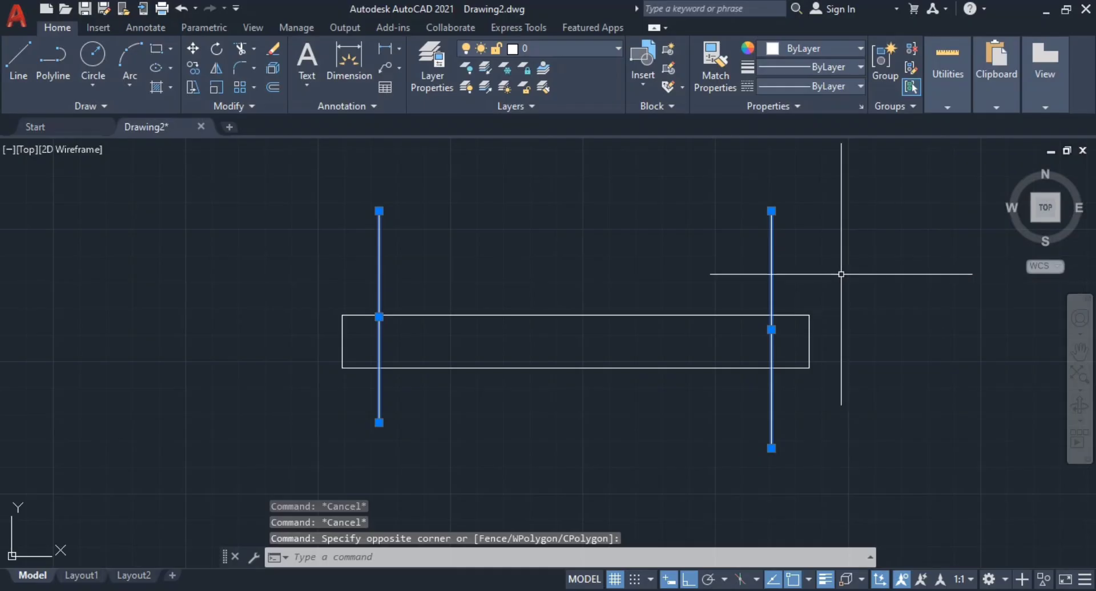
pyautogui.rightClick(772, 250)
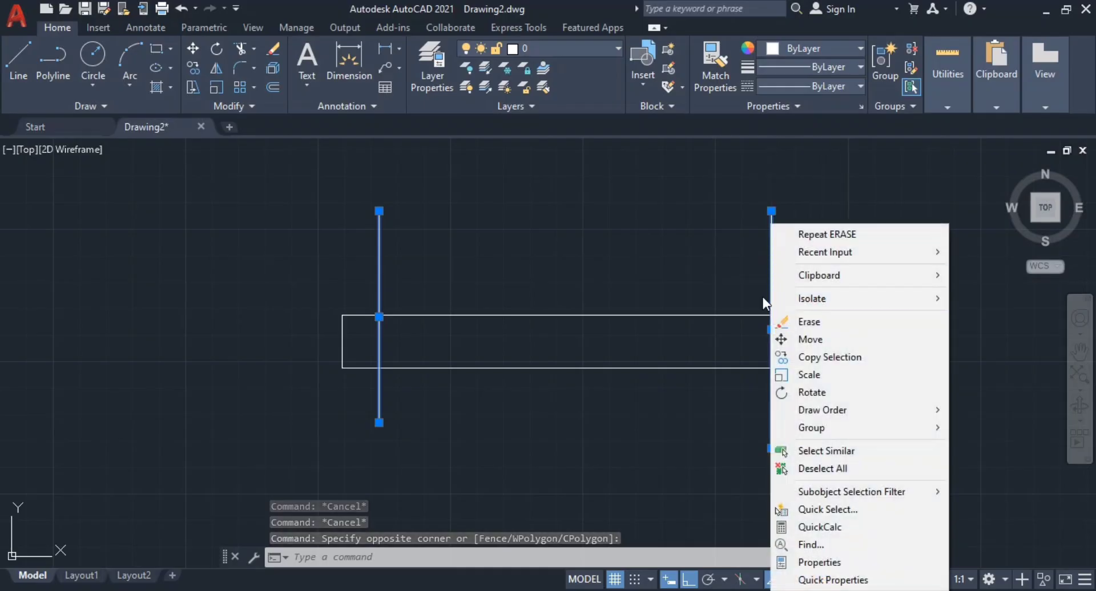
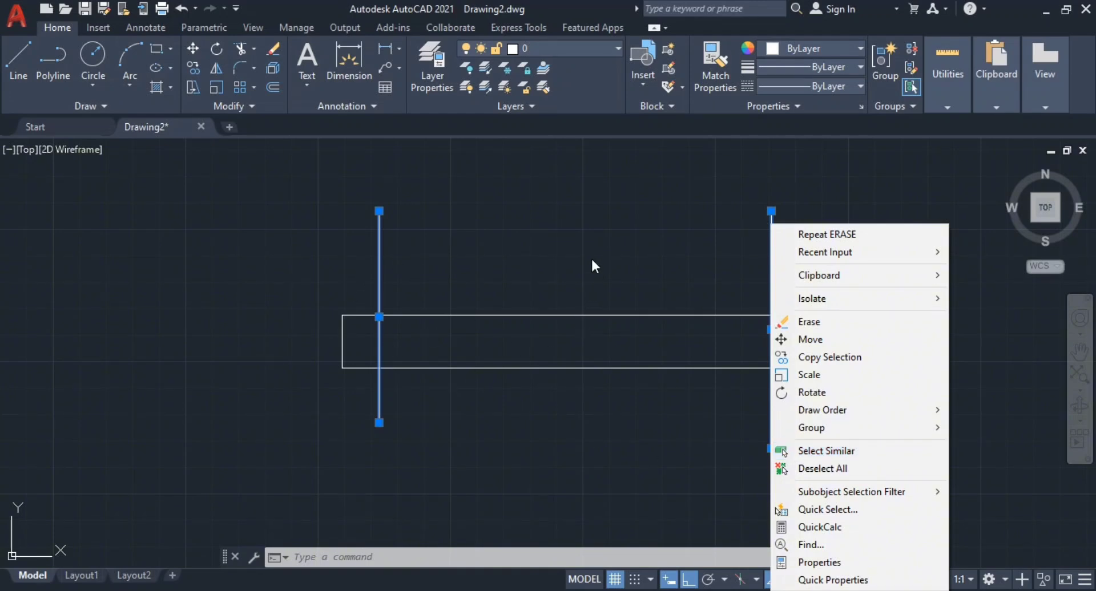
pyautogui.press('Escape')
pyautogui.press('Escape')
pyautogui.press('Escape')
pyautogui.press('Escape')
# - Erase both offset vertical lines crossing the flange
pyautogui.click(913, 261)
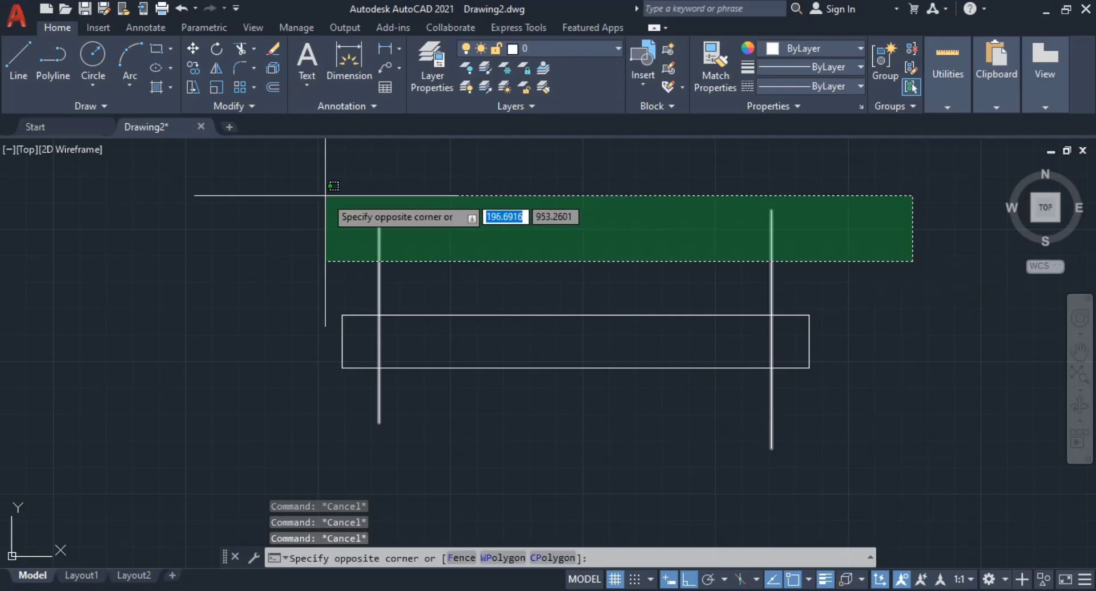
pyautogui.click(326, 196)
pyautogui.write('e')
pyautogui.press('Return')
pyautogui.moveTo(572, 225); pyautogui.dragTo(579, 297, button='middle')
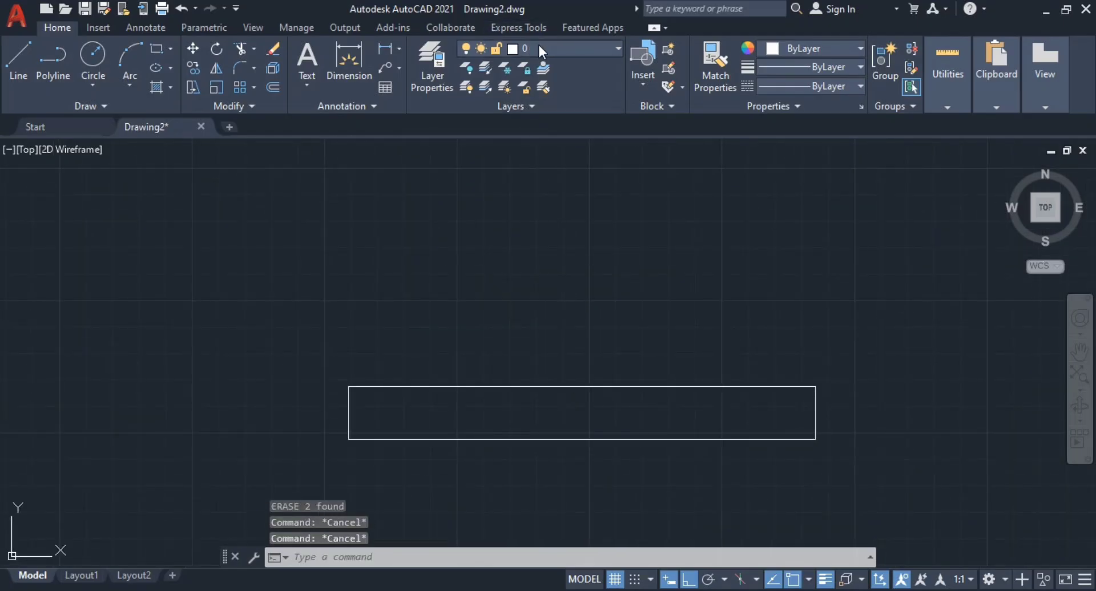
# - Make Construction the current layer and draw a vertical centre line from the flange's bottom edge midpoint up past its top edge
pyautogui.click(539, 45)
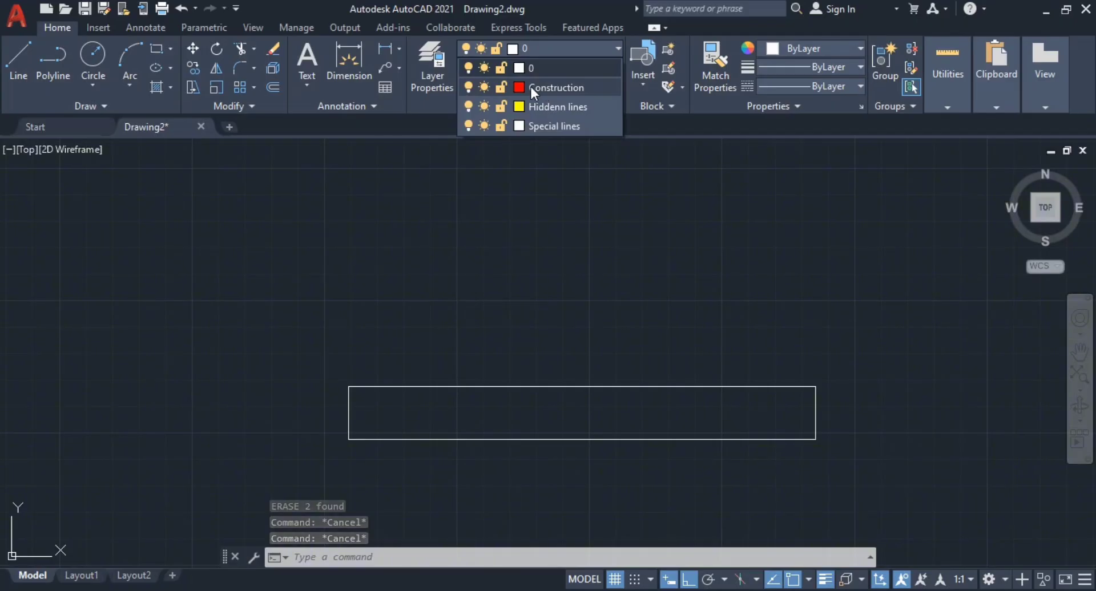
pyautogui.click(531, 87)
pyautogui.moveTo(666, 349); pyautogui.dragTo(626, 265, button='middle')
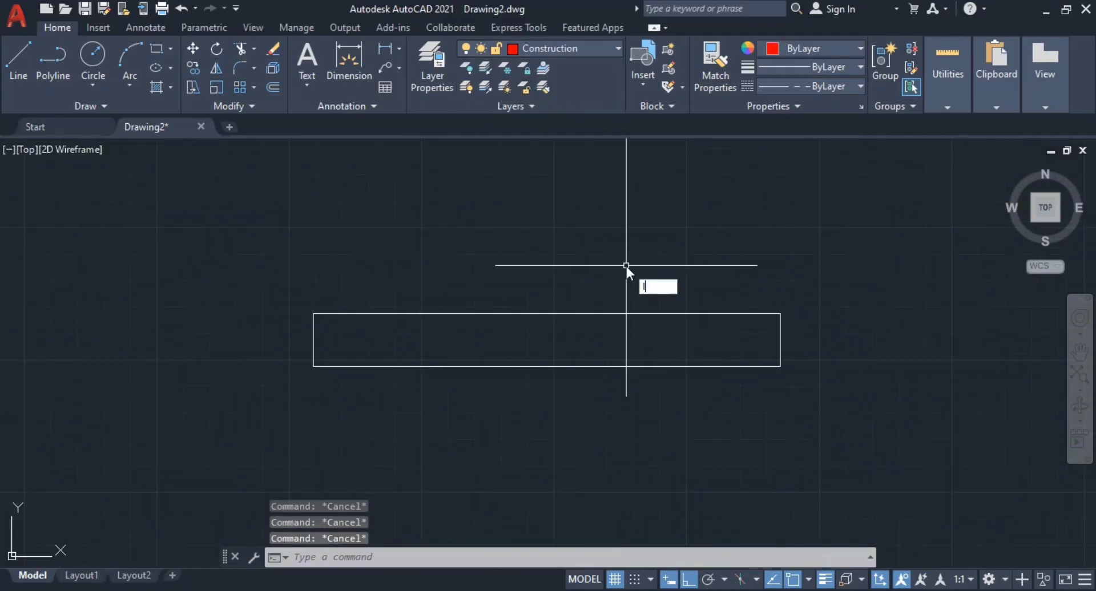
pyautogui.press('Return')
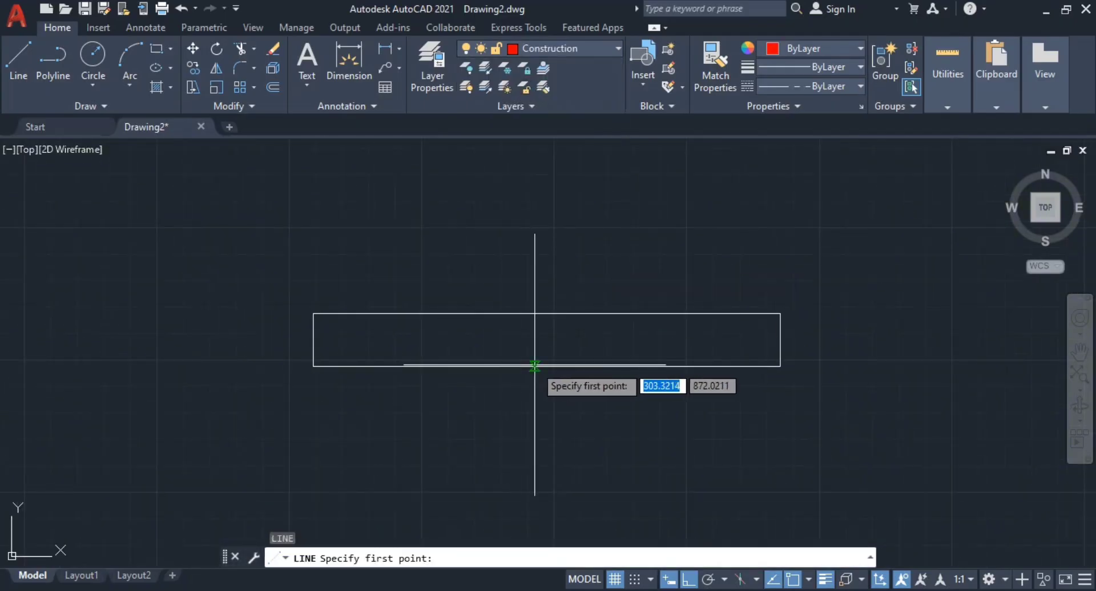
pyautogui.click(554, 366)
pyautogui.press('Escape')
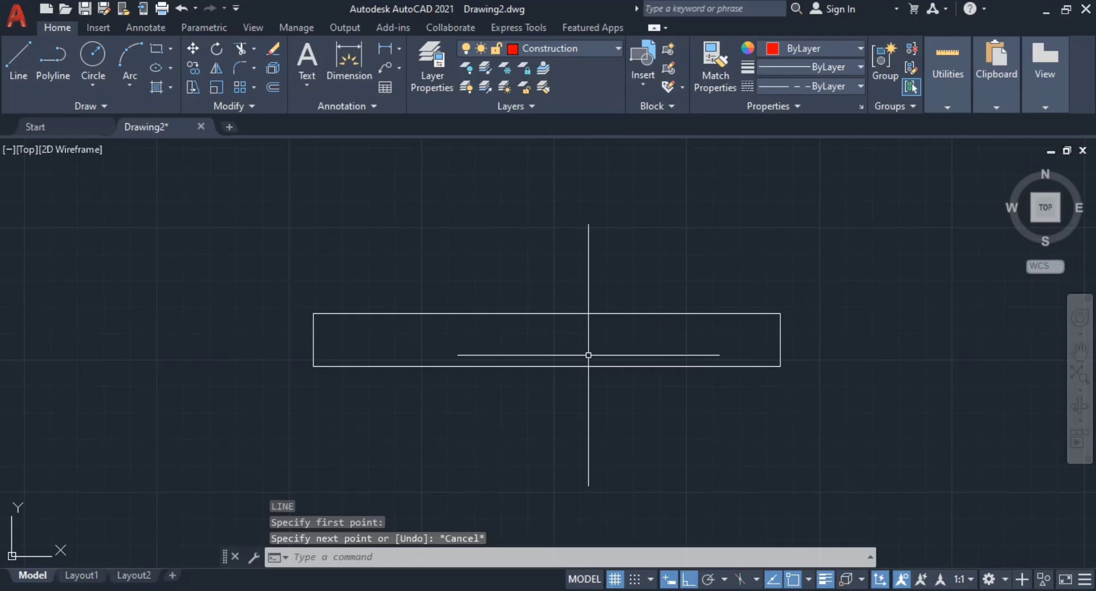
pyautogui.press('Return')
pyautogui.click(546, 367)
pyautogui.click(547, 221)
pyautogui.press('Escape')
pyautogui.press('Escape')
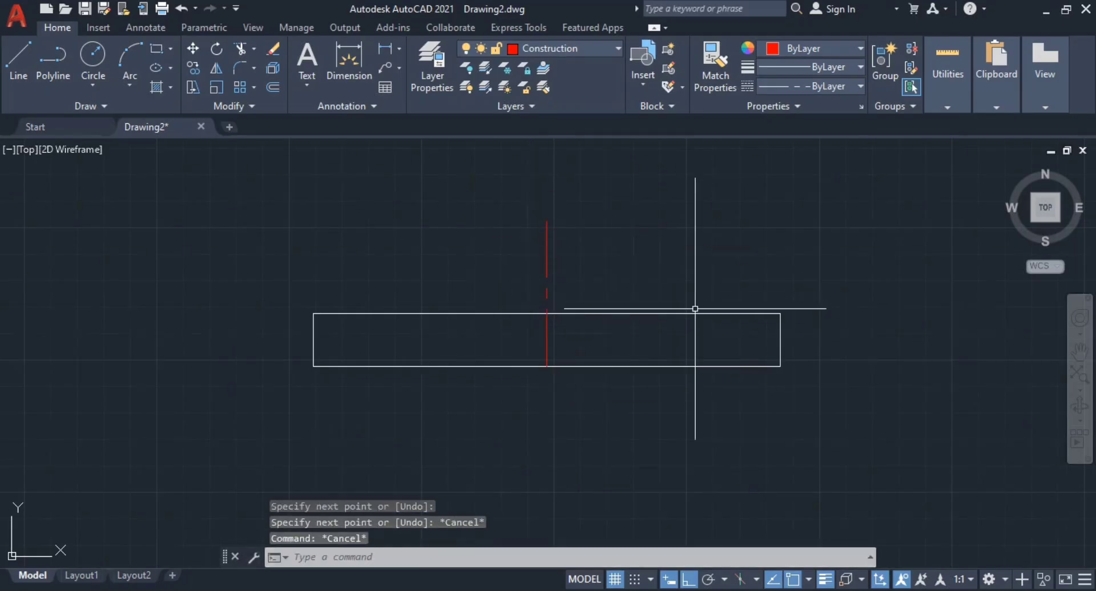
pyautogui.press('Escape')
# - Offset the red vertical centre line 92.5 to both sides for the bolt hole axes
pyautogui.scroll(-2, 622, 260)
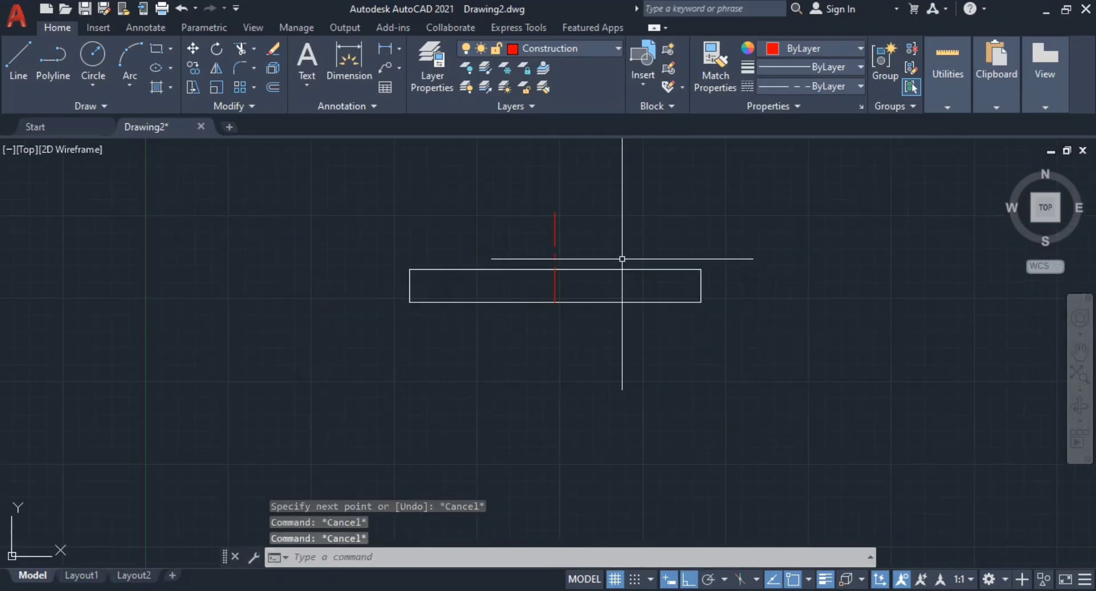
pyautogui.press('Return')
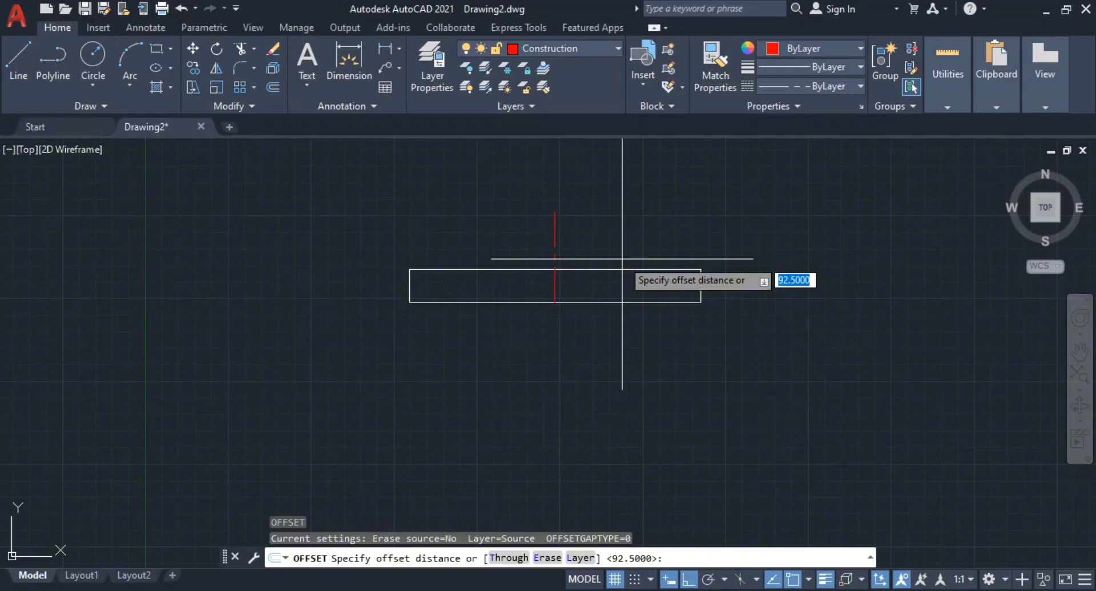
pyautogui.press('Return')
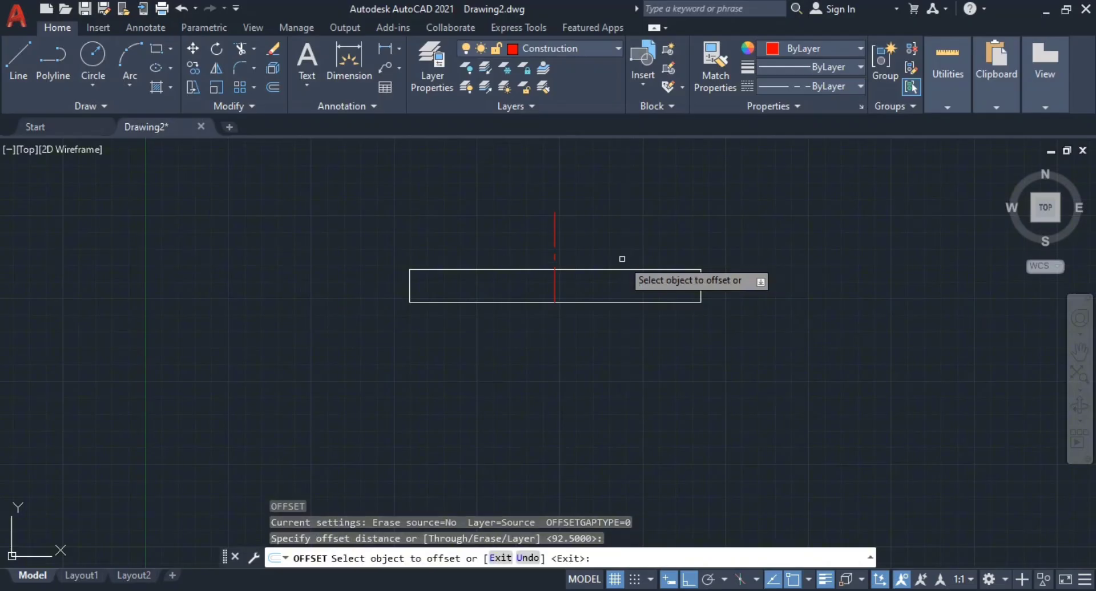
pyautogui.click(554, 234)
pyautogui.click(591, 255)
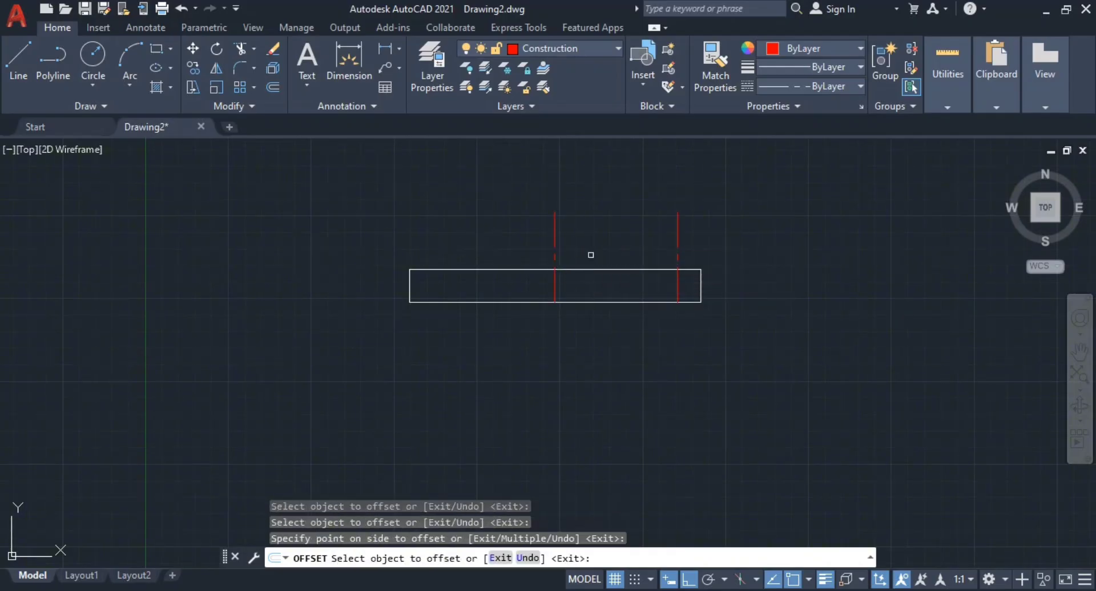
pyautogui.click(553, 258)
pyautogui.click(496, 247)
pyautogui.press('Escape')
pyautogui.press('Escape')
# - Erase the red middle centre line between the two bolt hole axes
pyautogui.click(598, 261)
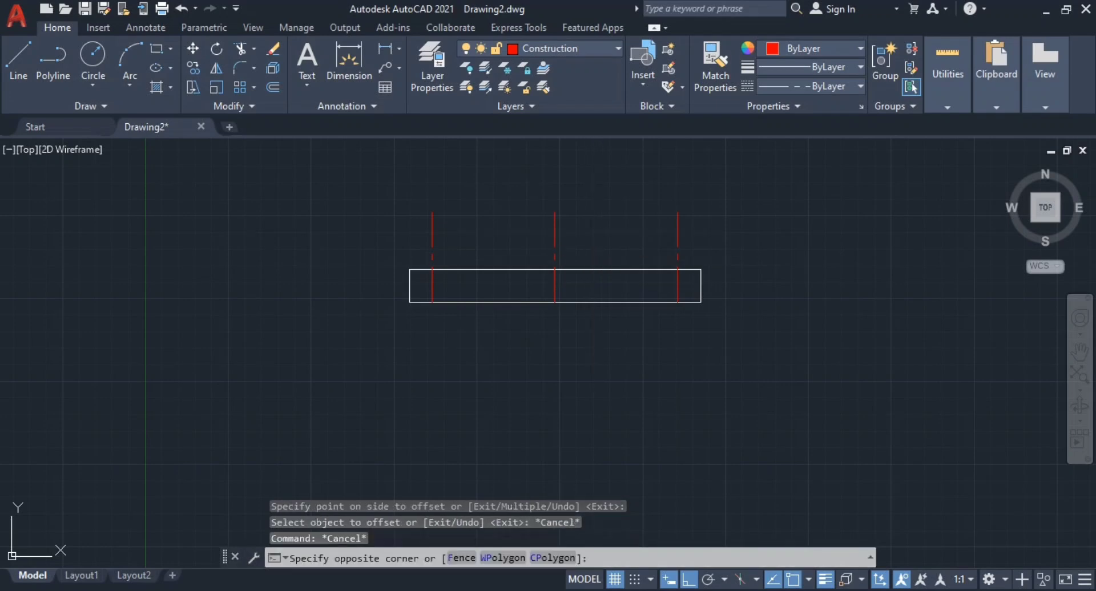
pyautogui.click(515, 211)
pyautogui.write('e')
pyautogui.press('Return')
pyautogui.moveTo(580, 257); pyautogui.dragTo(589, 213, button='middle')
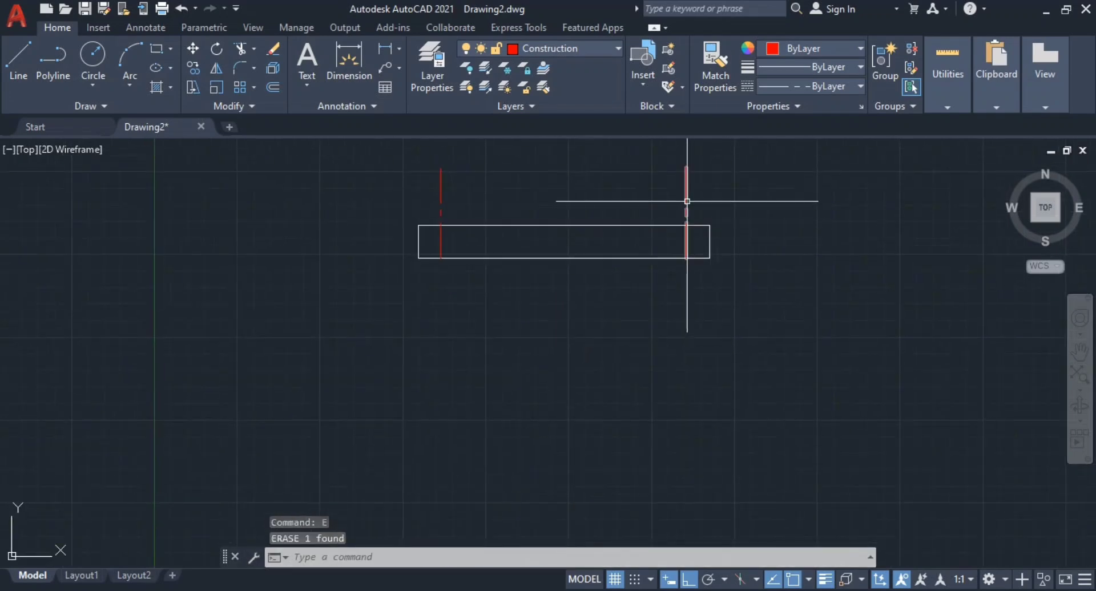
# - Stretch the lower ends of both red bolt hole axes down past the flange's bottom edge
pyautogui.click(688, 253)
pyautogui.click(686, 258)
pyautogui.click(685, 299)
pyautogui.press('Escape')
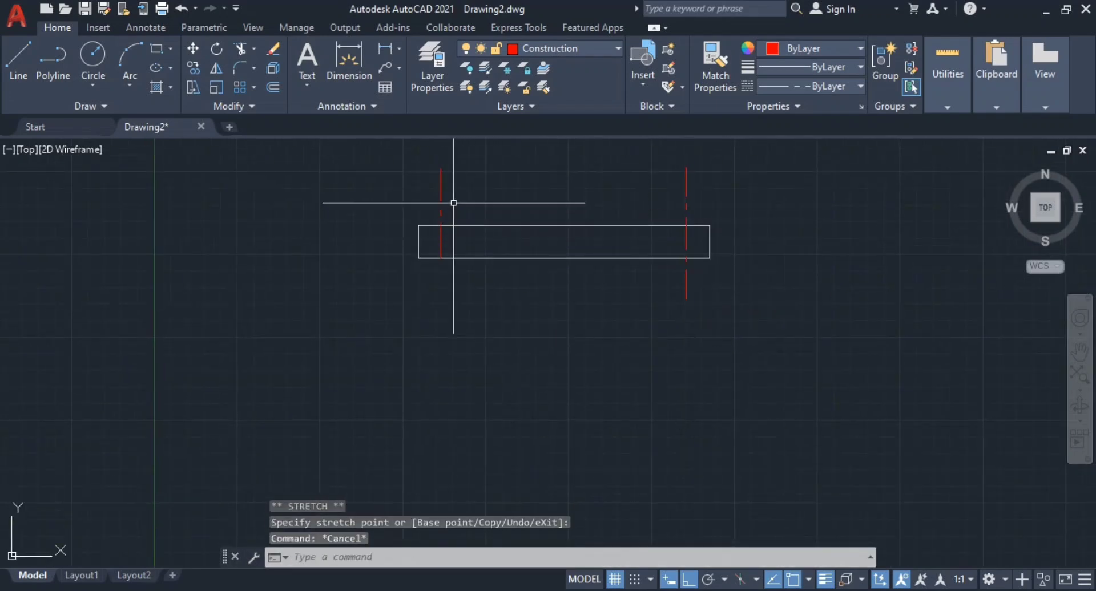
pyautogui.click(453, 202)
pyautogui.click(431, 202)
pyautogui.click(441, 259)
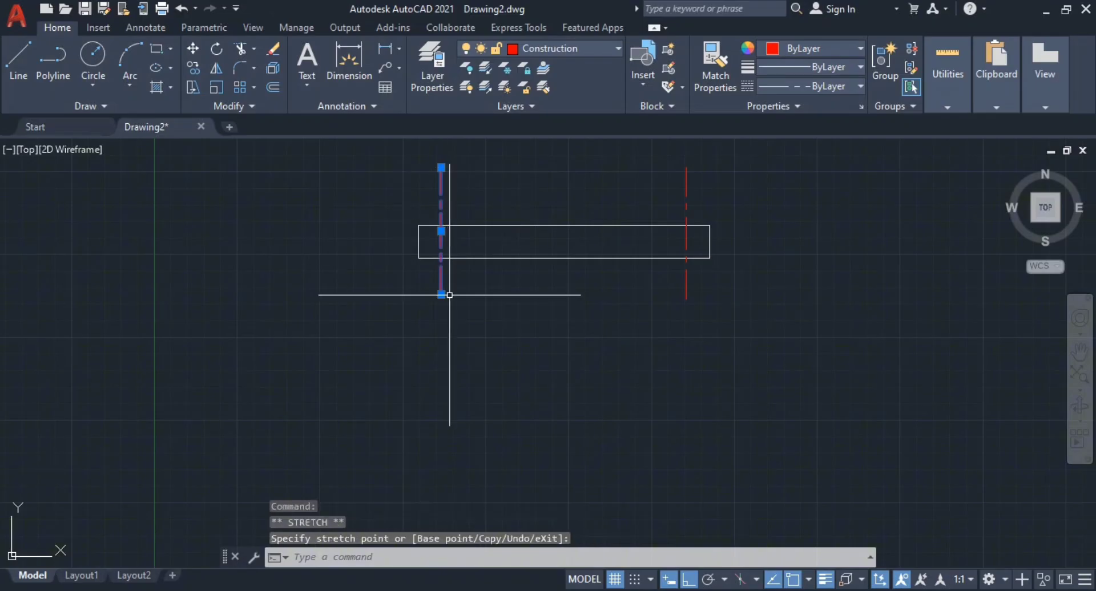
pyautogui.click(441, 294)
pyautogui.press('Escape')
pyautogui.press('Escape')
pyautogui.press('Escape')
pyautogui.scroll(-2, 645, 282)
pyautogui.moveTo(645, 281); pyautogui.dragTo(547, 239, button='middle')
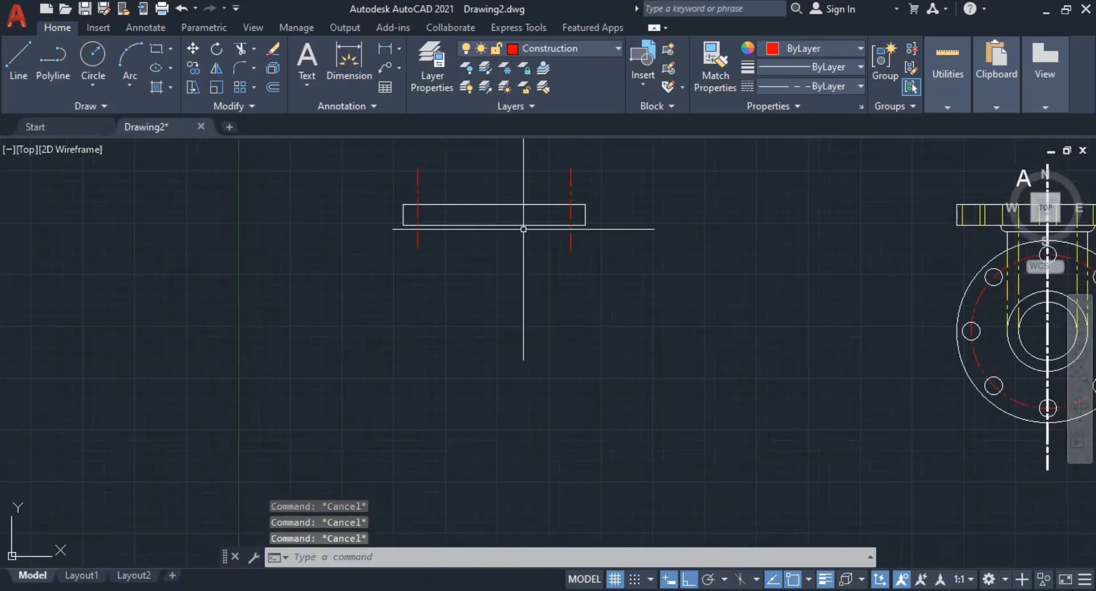
# - Consult the reference PDF and draw a long vertical construction line from the flange's top edge midpoint down well below the flange
pyautogui.scroll(2, 460, 211)
pyautogui.hotkey('alt', 'Tab')
pyautogui.hotkey('alt', 'Tab')
pyautogui.moveTo(671, 326); pyautogui.dragTo(605, 323, button='middle')
pyautogui.write('l')
pyautogui.press('Return')
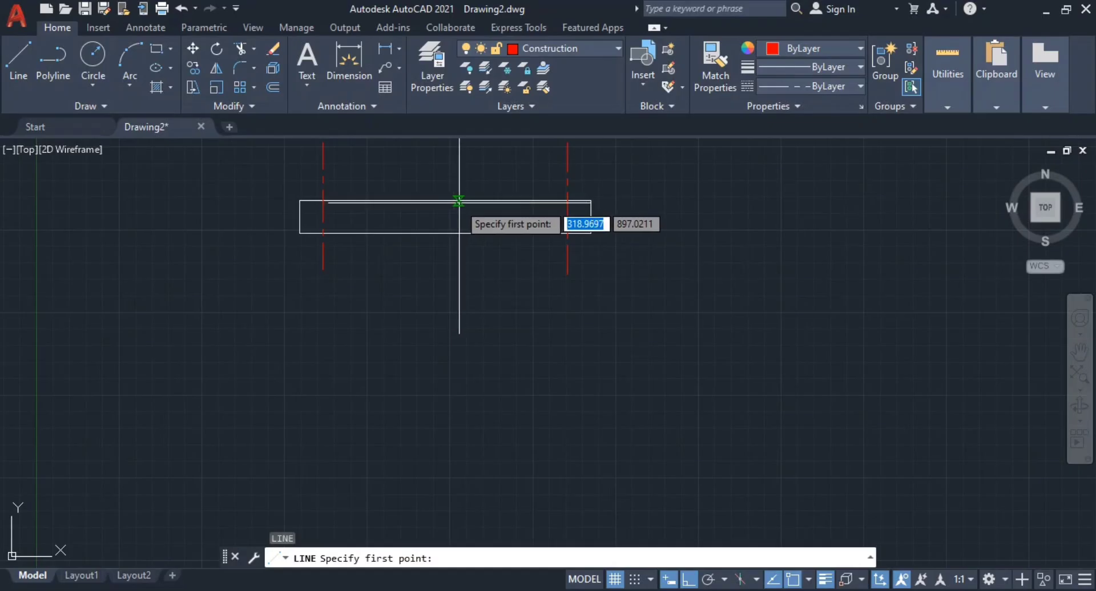
pyautogui.click(445, 200)
pyautogui.moveTo(450, 504); pyautogui.dragTo(528, 408, button='middle')
pyautogui.click(446, 399)
pyautogui.press('Escape')
pyautogui.press('Escape')
# - Draw a horizontal construction line from the circular flange's centre leftward across the section view's vertical centre line
pyautogui.scroll(-2, 529, 408)
pyautogui.moveTo(588, 363); pyautogui.dragTo(408, 335, button='middle')
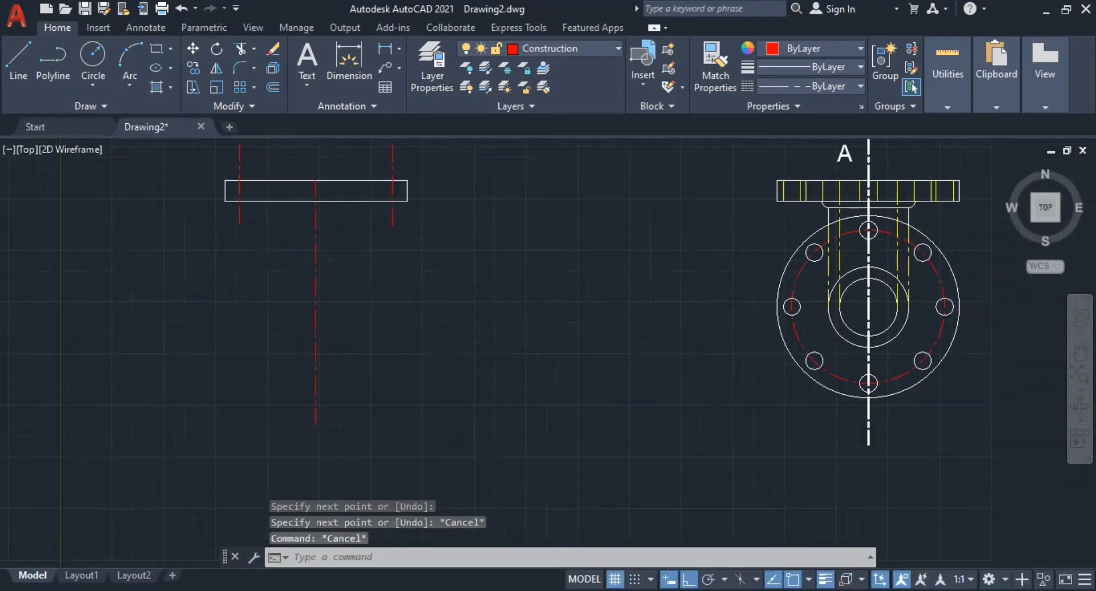
pyautogui.write('l')
pyautogui.press('Return')
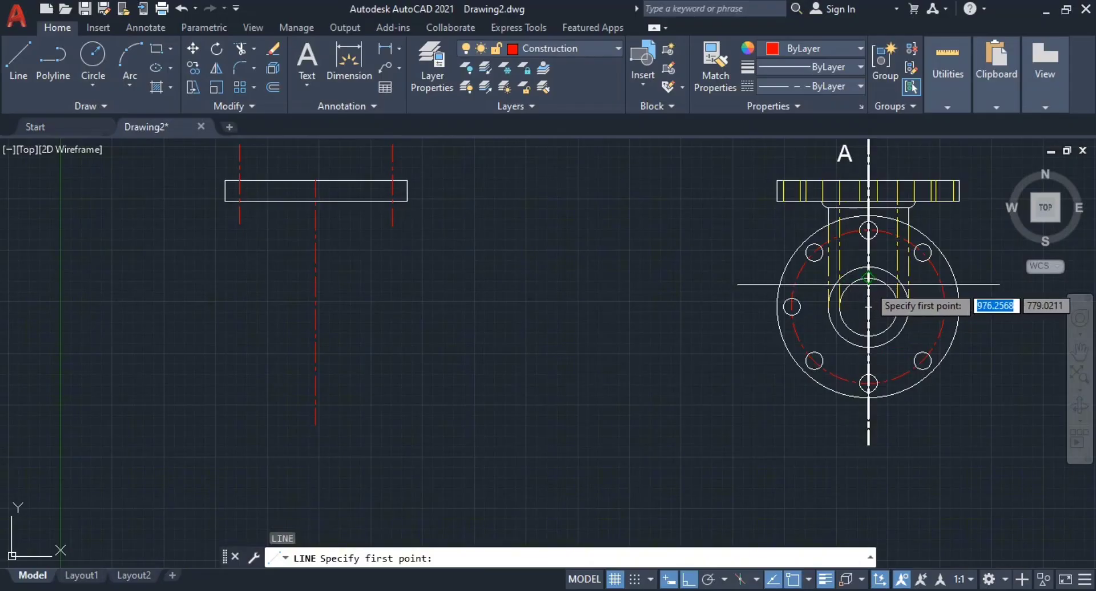
pyautogui.click(868, 307)
pyautogui.click(169, 307)
pyautogui.press('Escape')
pyautogui.press('Escape')
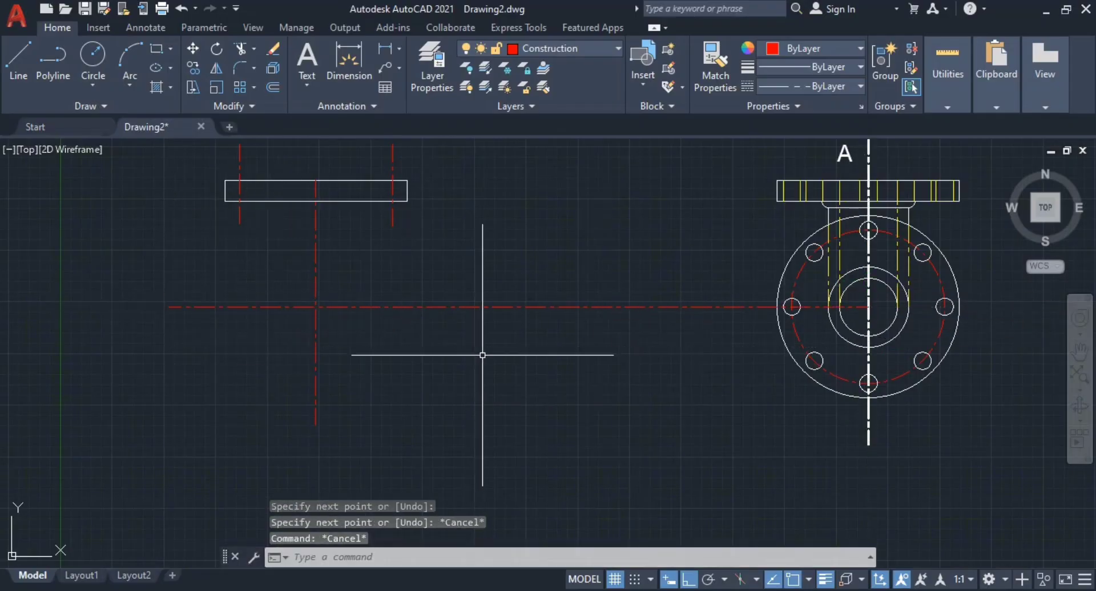
# - Consult the reference PDF's bend radius and try to fillet the section view's vertical and horizontal centre lines
pyautogui.moveTo(473, 318); pyautogui.dragTo(601, 377, button='middle')
pyautogui.hotkey('alt', 'Tab')
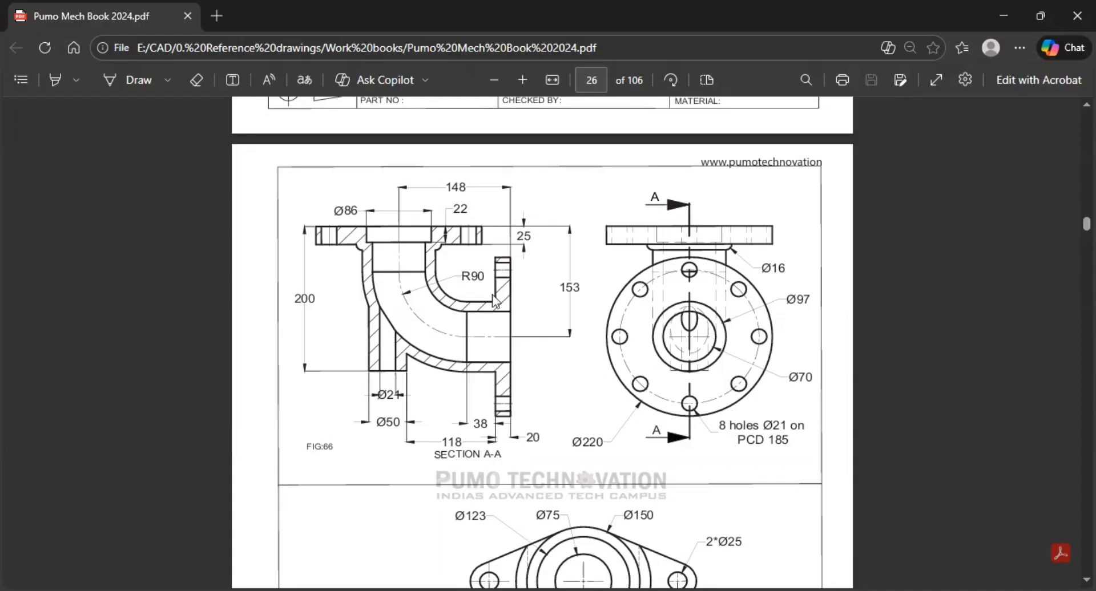
pyautogui.hotkey('alt', 'Tab')
pyautogui.scroll(2, 480, 365)
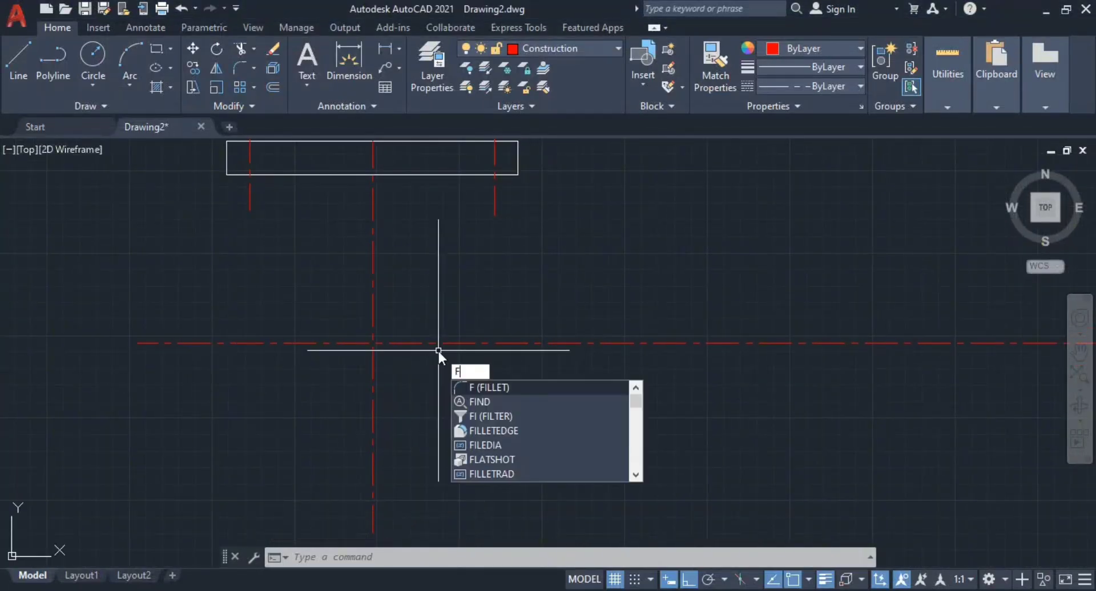
pyautogui.press('Return')
pyautogui.hotkey('alt', 'Tab')
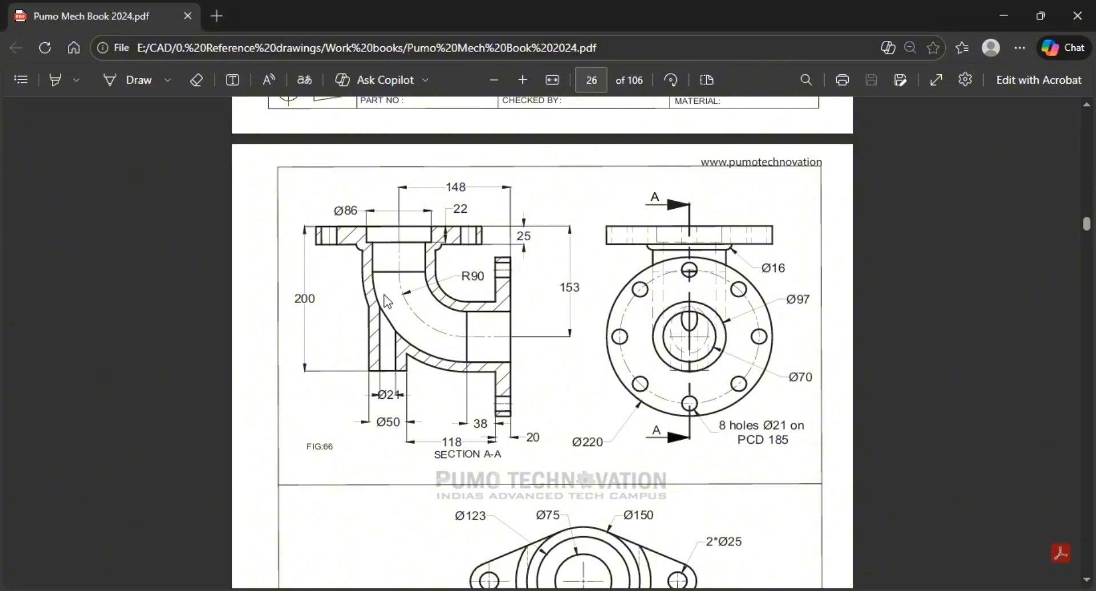
pyautogui.hotkey('alt', 'Tab')
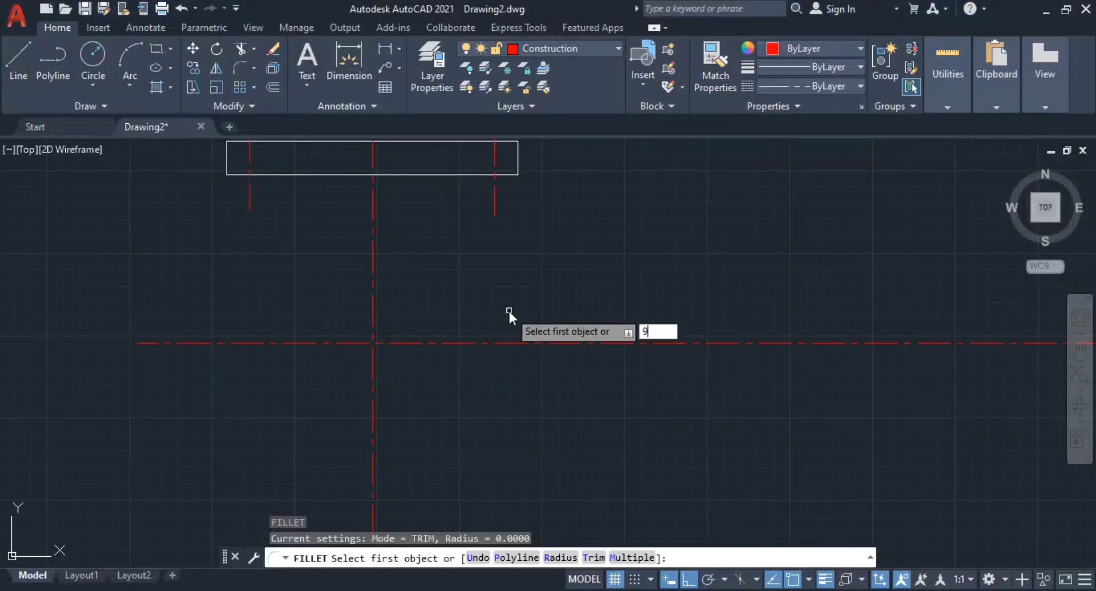
pyautogui.press('Return')
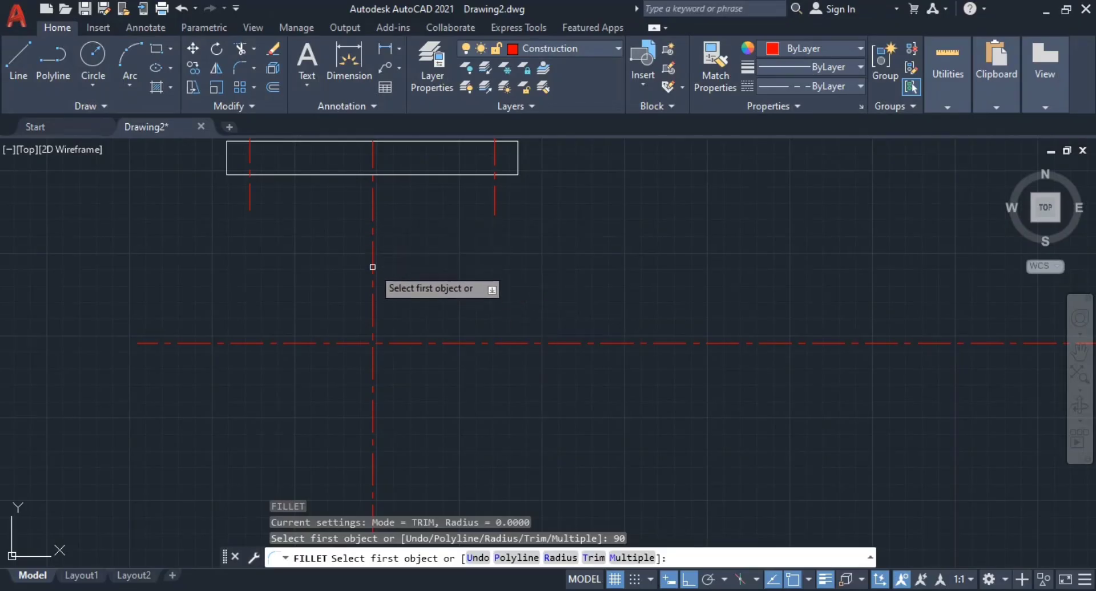
pyautogui.click(374, 292)
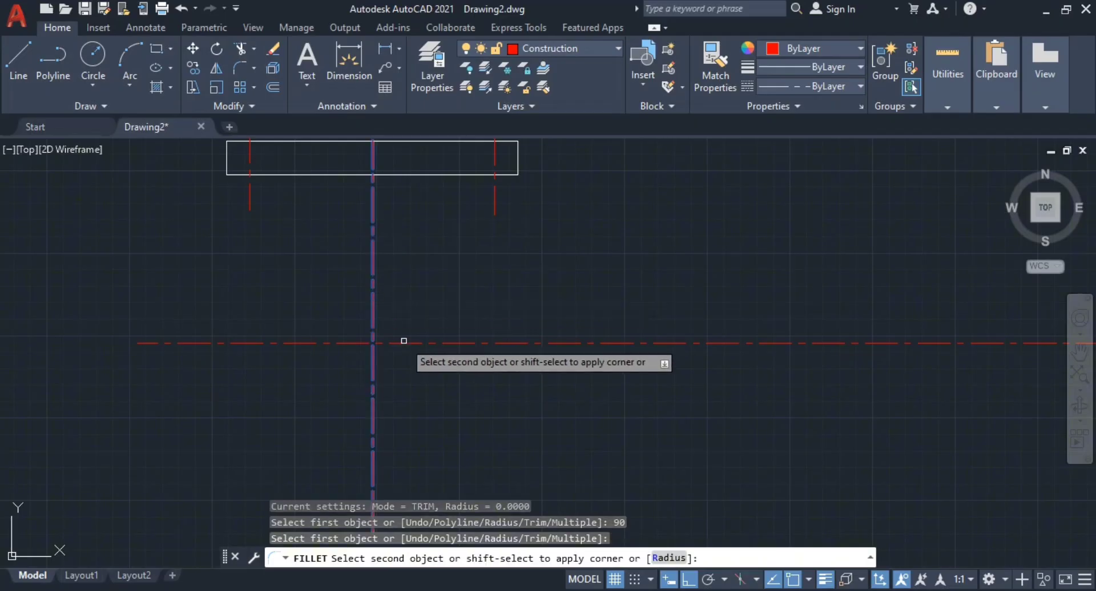
pyautogui.click(423, 343)
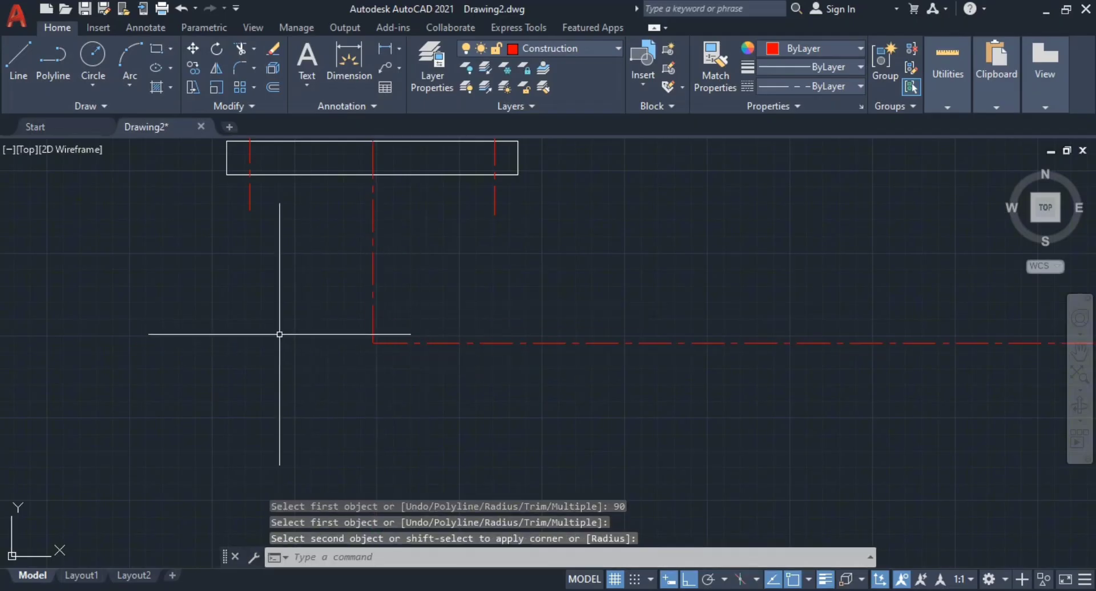
# - Undo the sharp-cornered fillet between the two centre lines
pyautogui.scroll(-4, 361, 370)
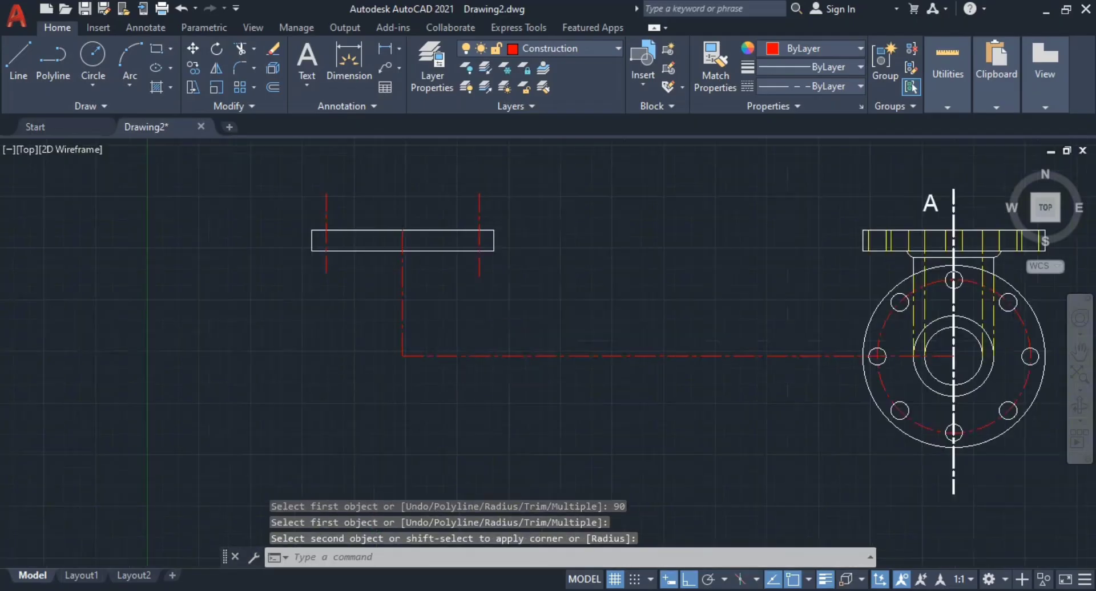
pyautogui.hotkey('ctrl', 'z')
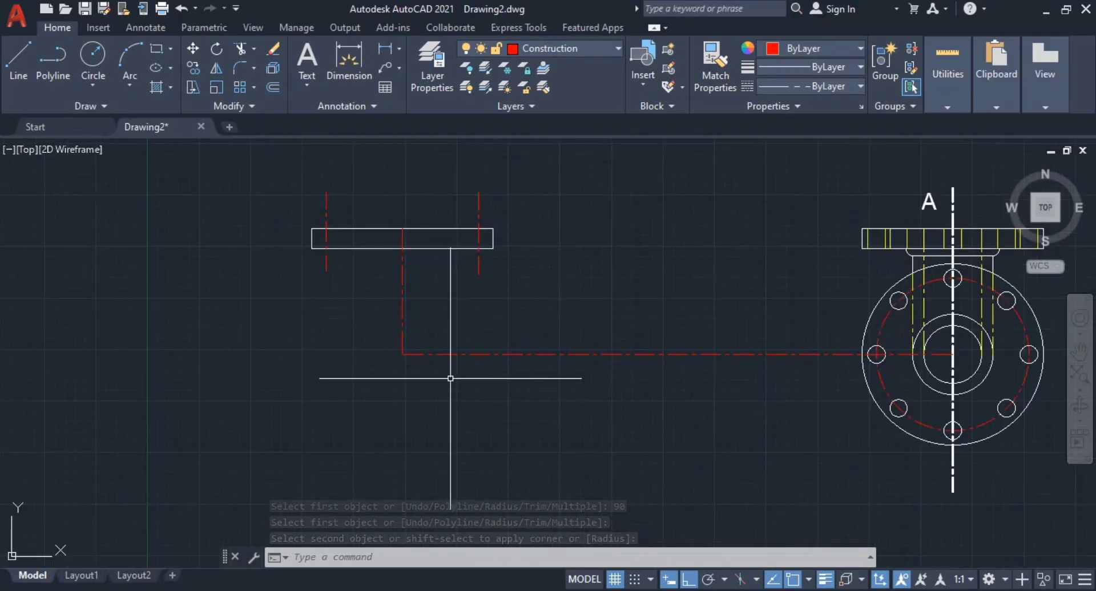
pyautogui.hotkey('ctrl', 'z')
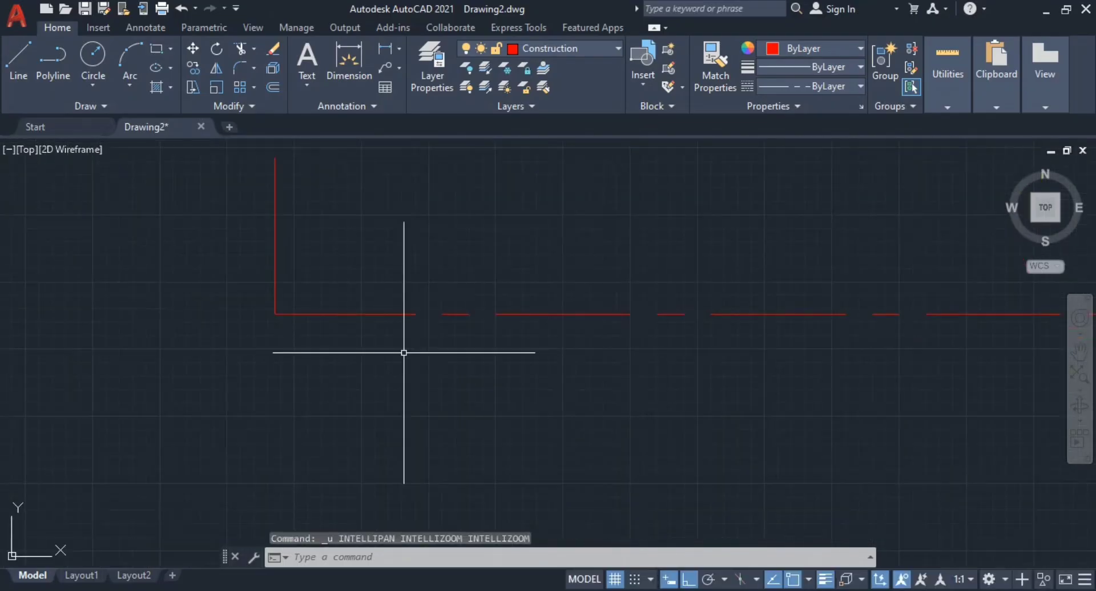
pyautogui.hotkey('ctrl', 'z')
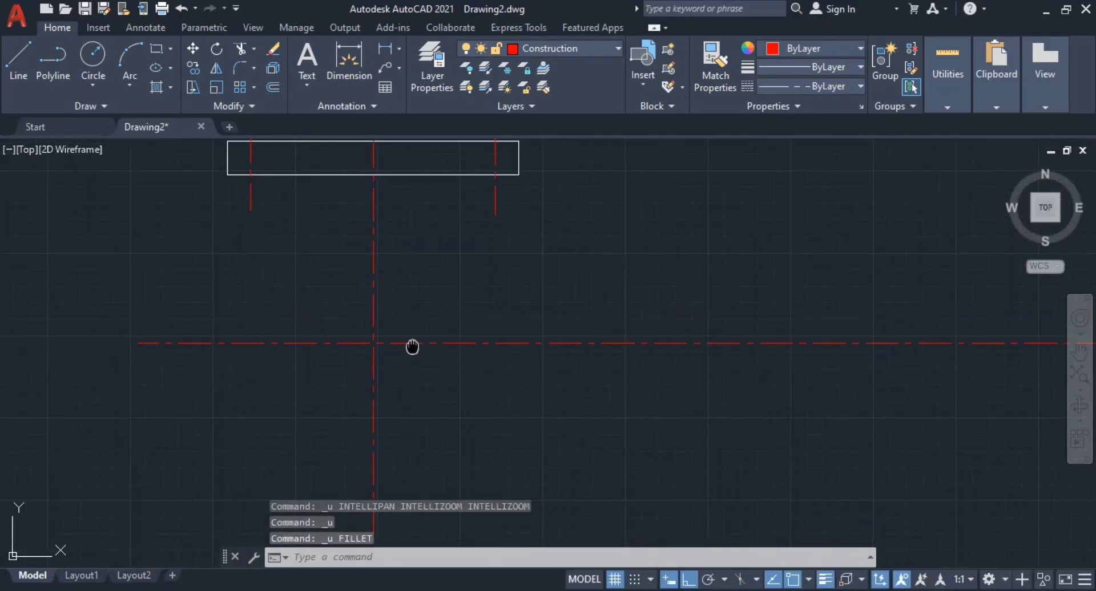
# - Fillet the horizontal and vertical centre lines with radius 90 in Trim mode
pyautogui.write('F')
pyautogui.press('Return')
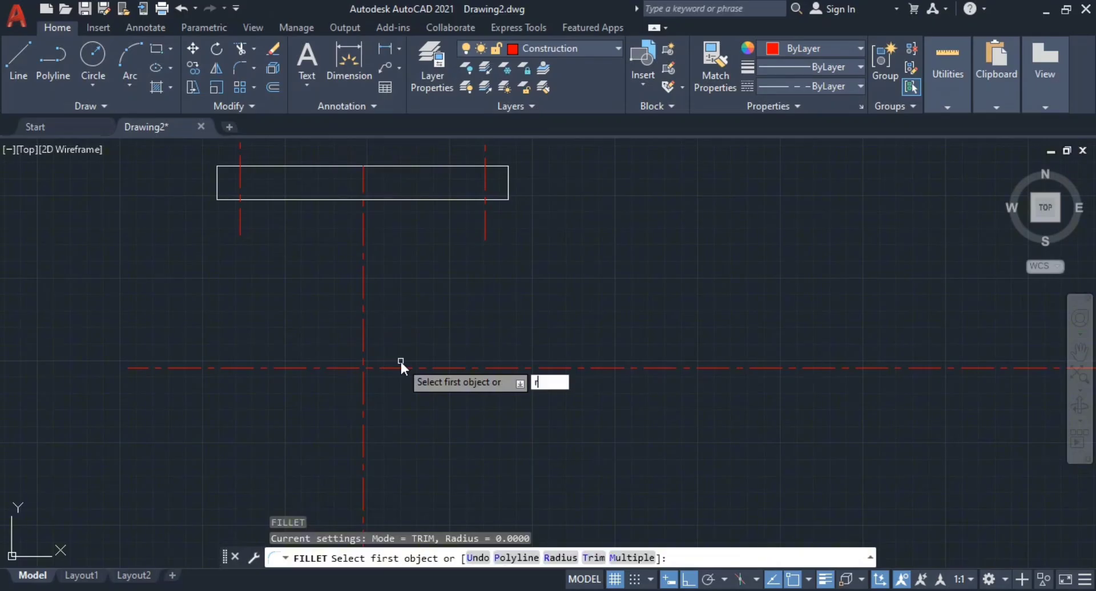
pyautogui.write('r')
pyautogui.press('Return')
pyautogui.press('Return')
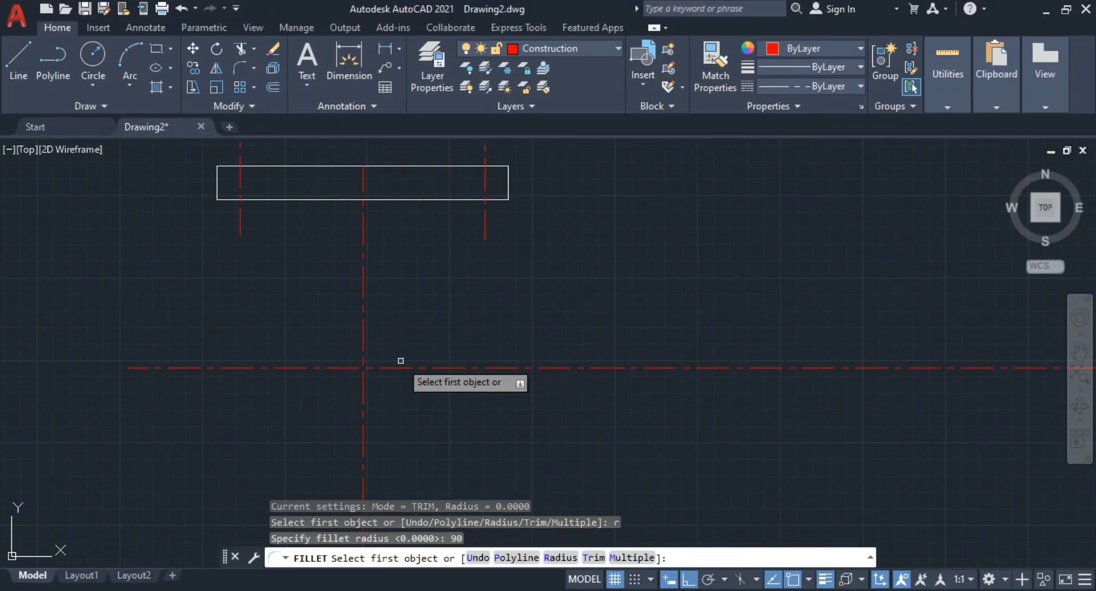
pyautogui.click(391, 368)
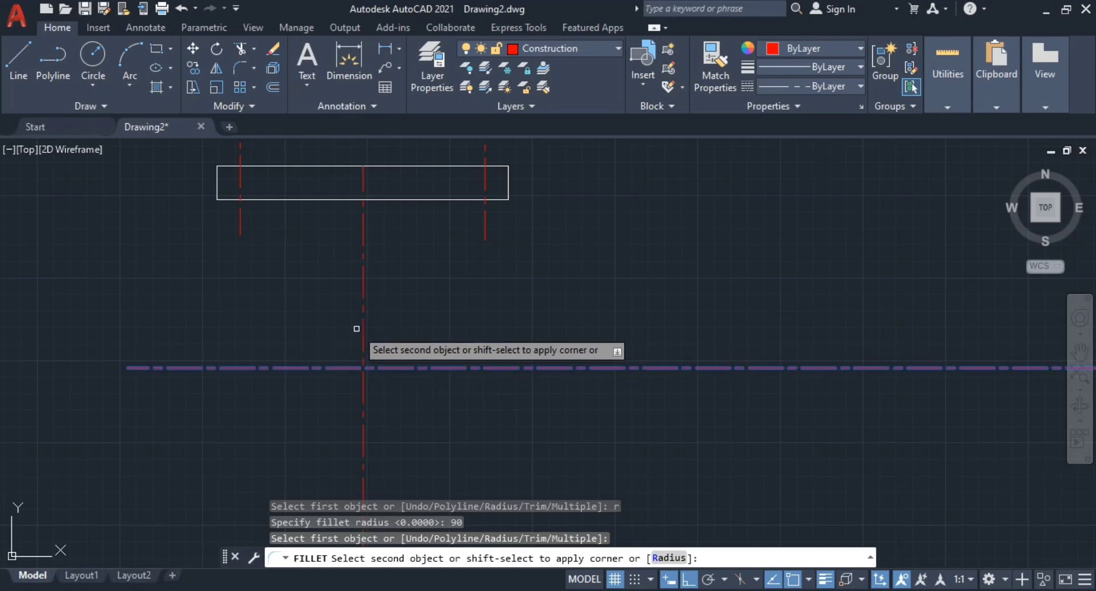
pyautogui.click(364, 330)
pyautogui.press('Escape')
pyautogui.press('Escape')
pyautogui.moveTo(455, 360); pyautogui.dragTo(459, 378, button='middle')
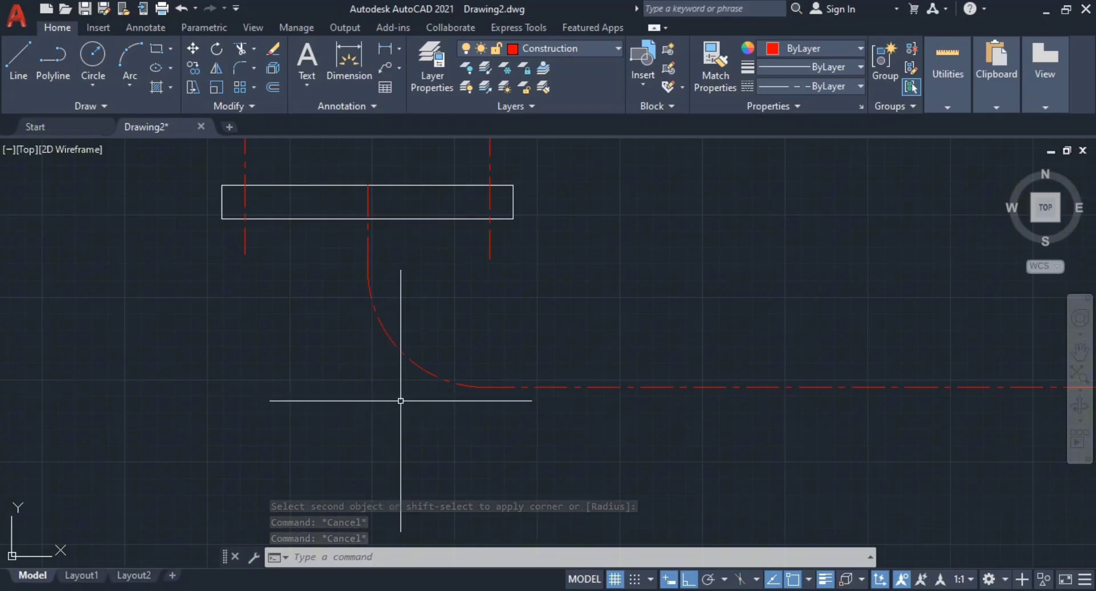
# - Undo the trimmed radius 90 fillet to restore both full centre lines
pyautogui.click(406, 337)
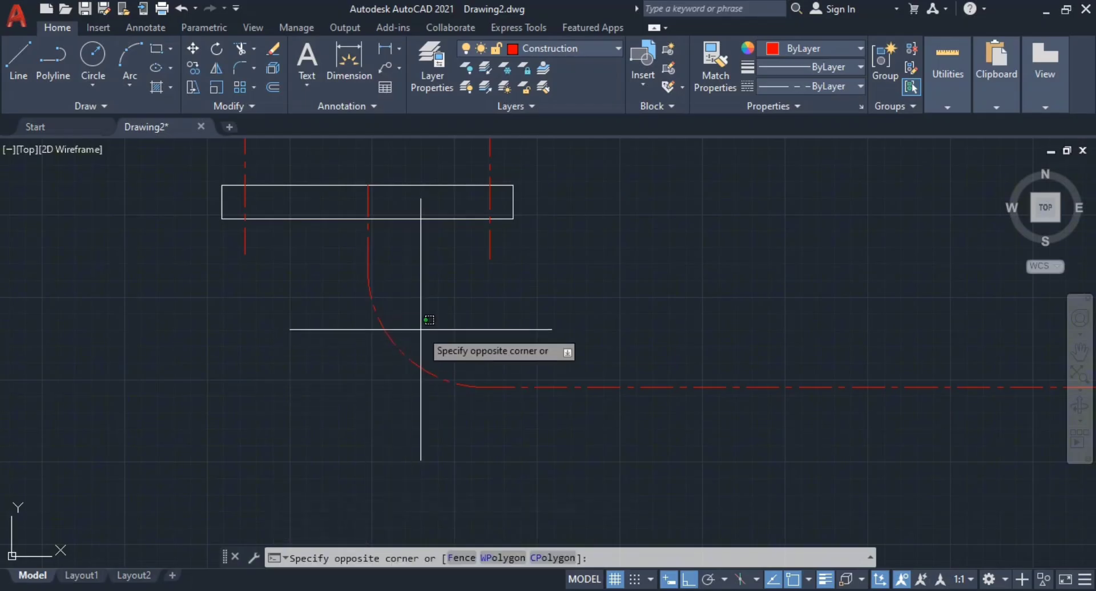
pyautogui.write('u')
pyautogui.press('Return')
pyautogui.press('Escape')
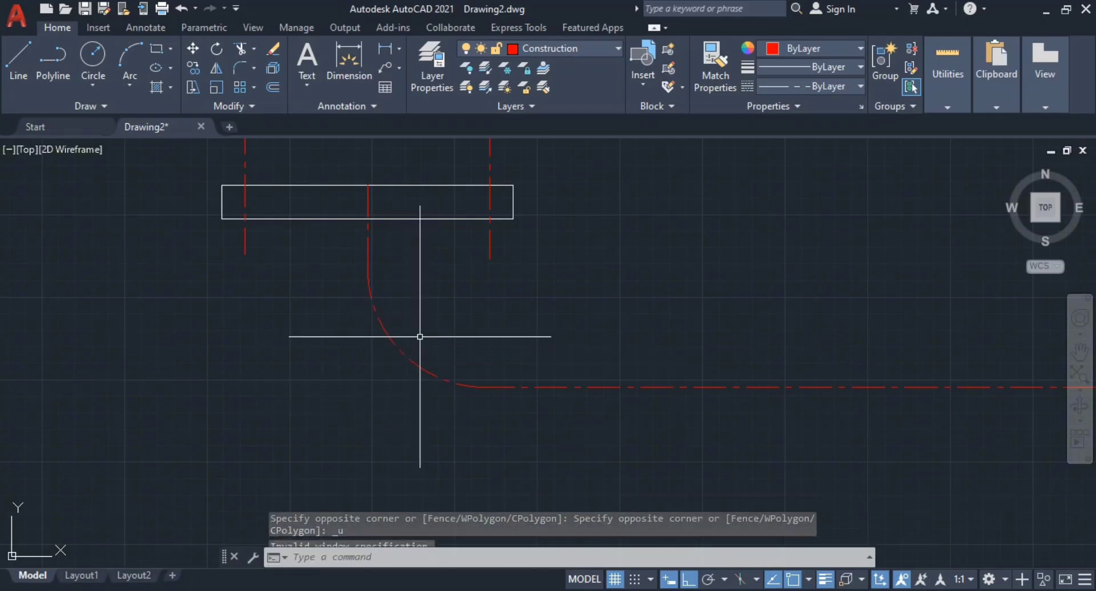
pyautogui.hotkey('ctrl', 'z')
pyautogui.hotkey('ctrl', 'z')
# - Fillet the vertical and horizontal centre lines with radius 90 using the No trim option
pyautogui.moveTo(420, 337); pyautogui.dragTo(465, 367, button='middle')
pyautogui.write('F')
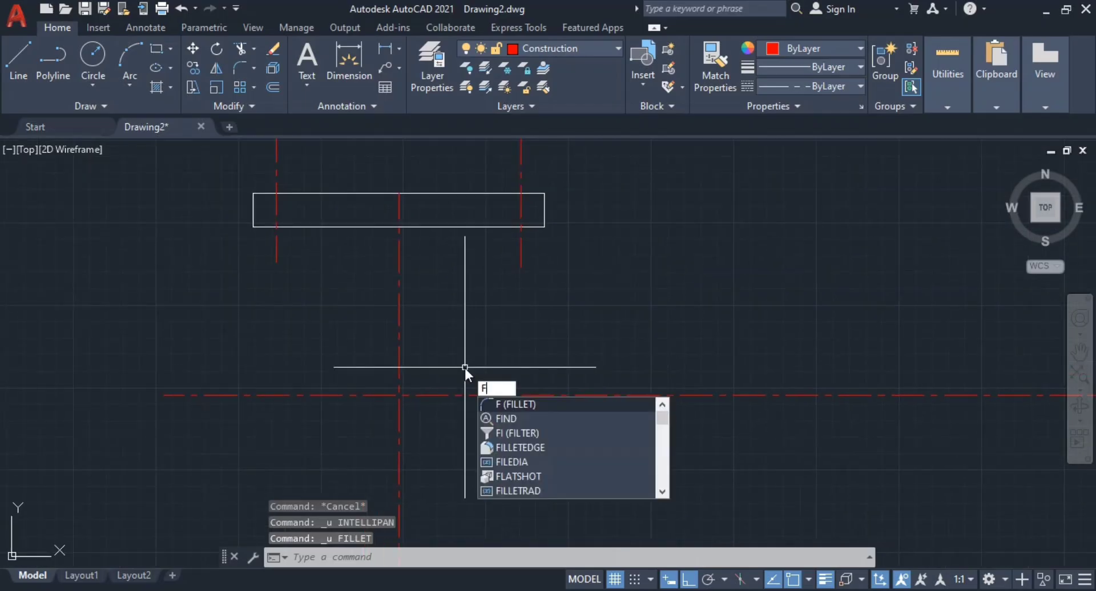
pyautogui.press('Return')
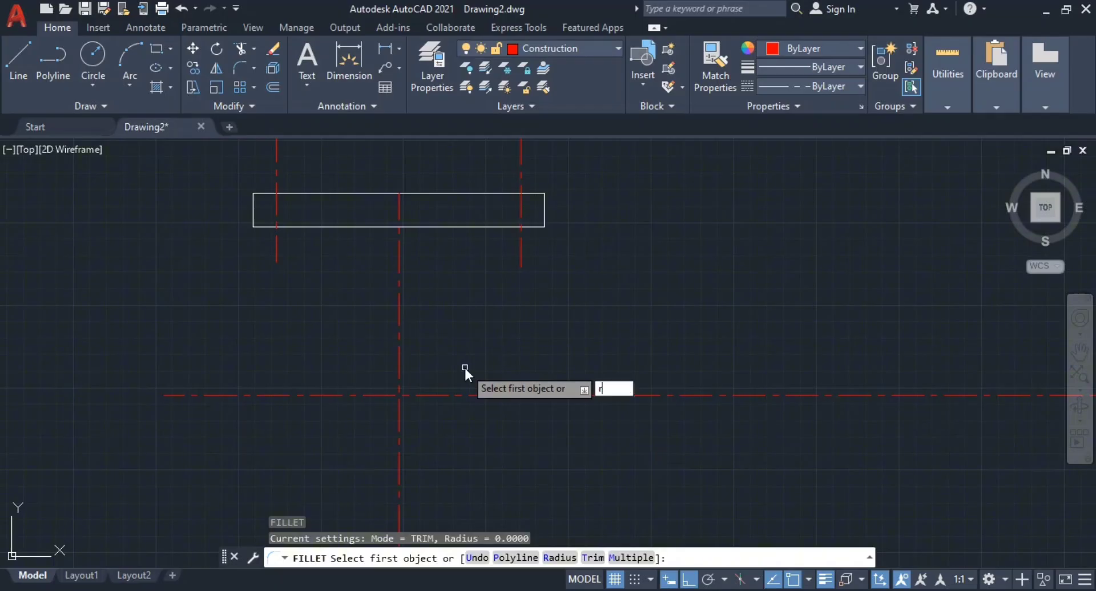
pyautogui.write('r')
pyautogui.press('Return')
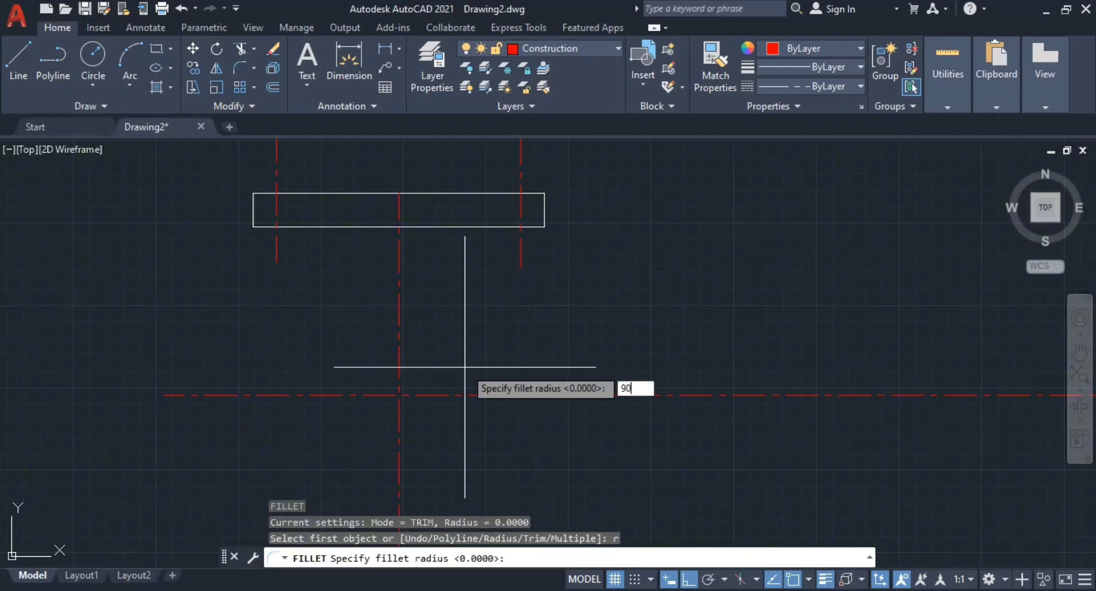
pyautogui.press('Return')
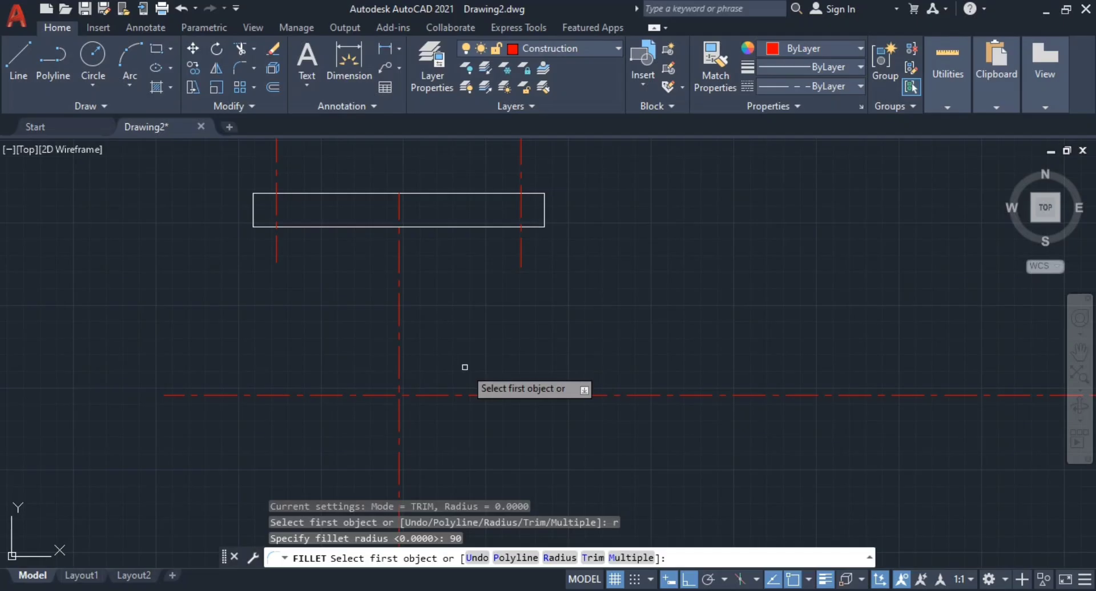
pyautogui.write('t')
pyautogui.press('Return')
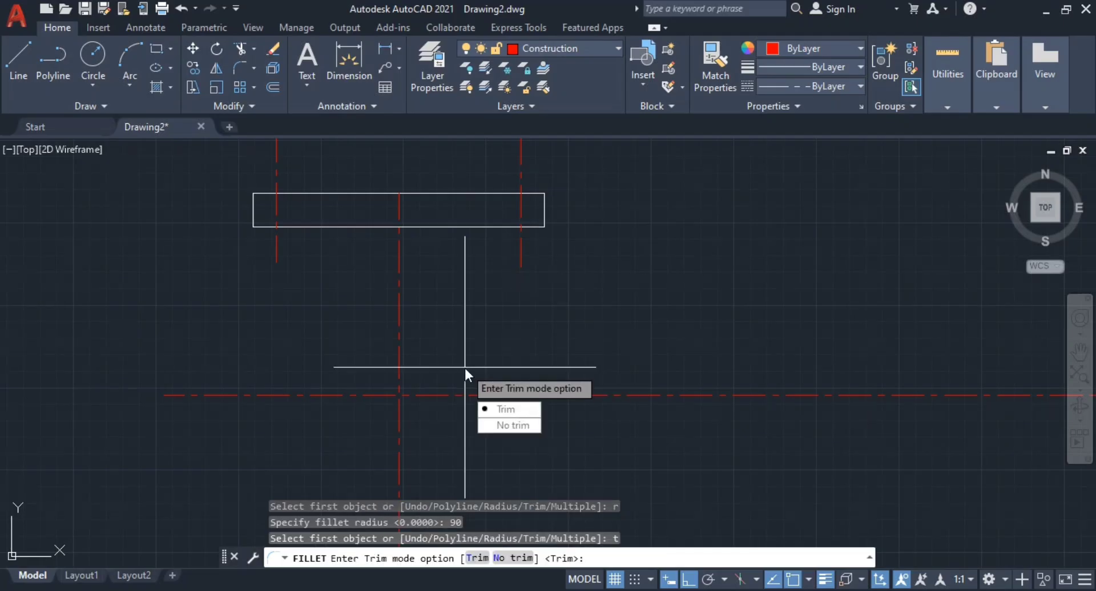
pyautogui.write('n')
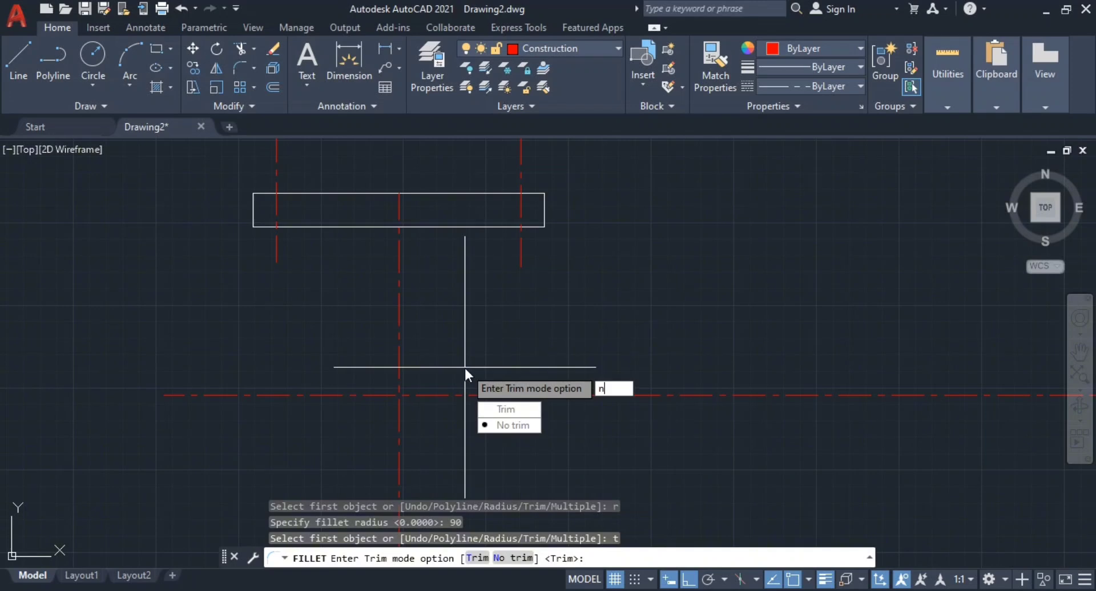
pyautogui.press('Return')
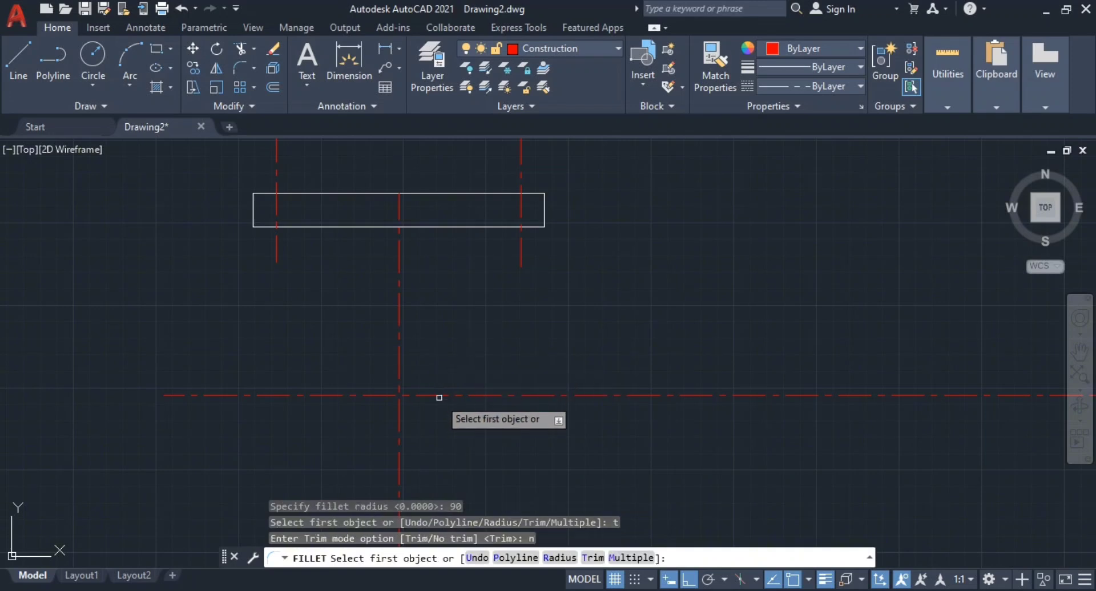
pyautogui.click(438, 395)
pyautogui.press('Escape')
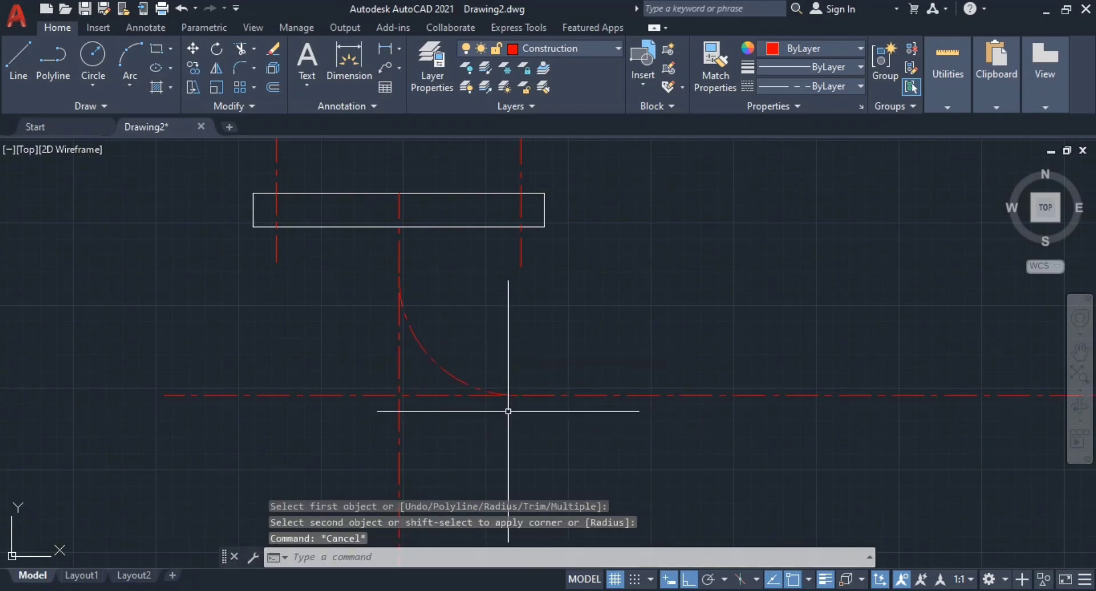
pyautogui.press('Escape')
# - Examine section A-A in the reference PDF for the side flange's distance from the vertical centre line, comparing it with the drawing
pyautogui.scroll(2, 433, 354)
pyautogui.scroll(-1, 432, 353)
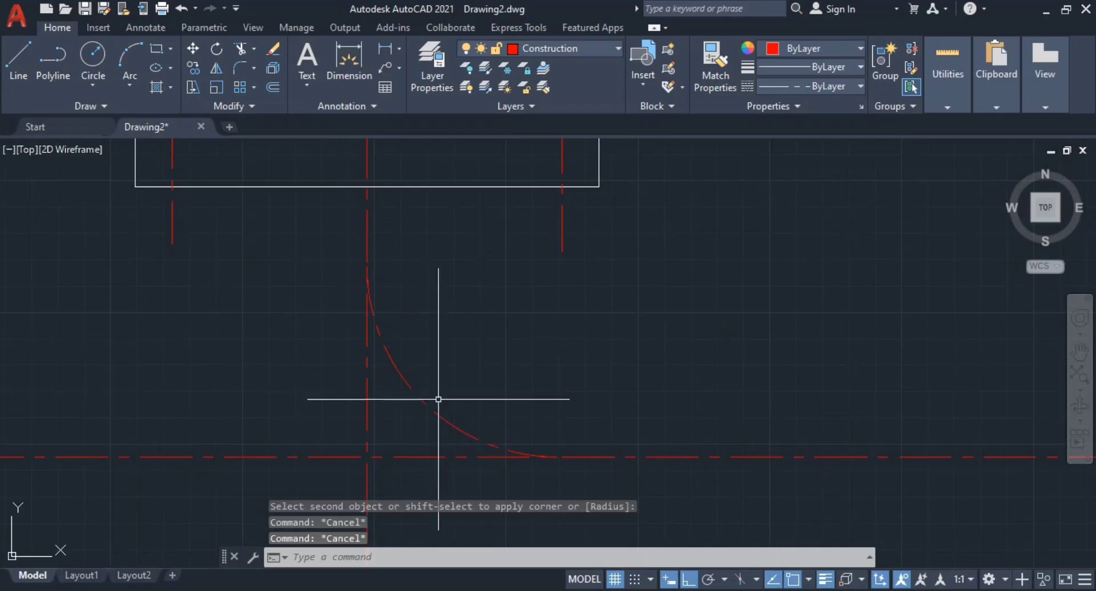
pyautogui.scroll(-2, 439, 402)
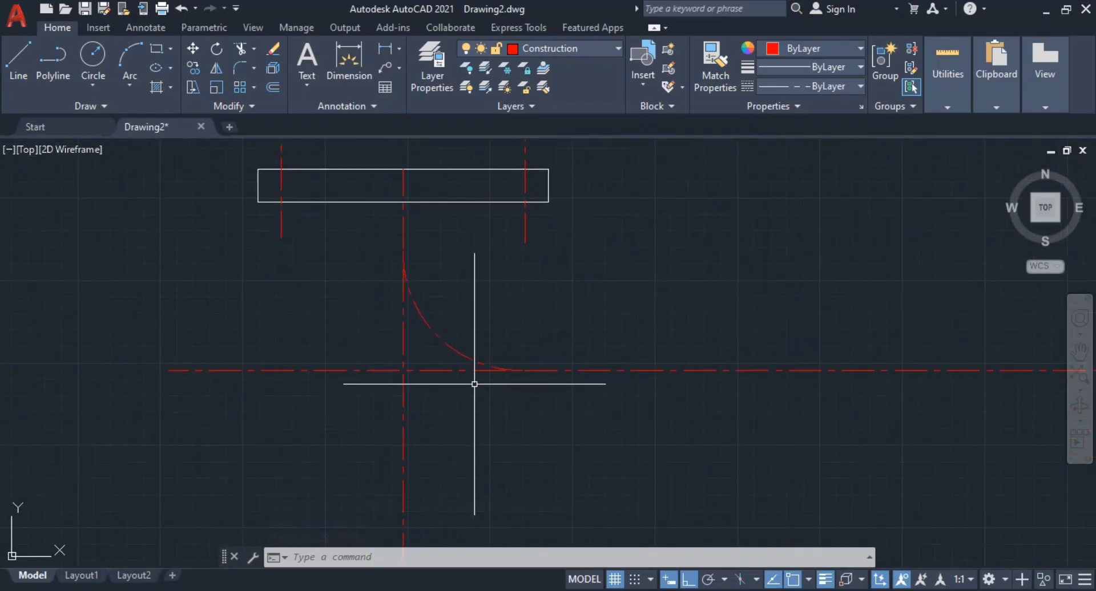
pyautogui.hotkey('alt', 'Tab')
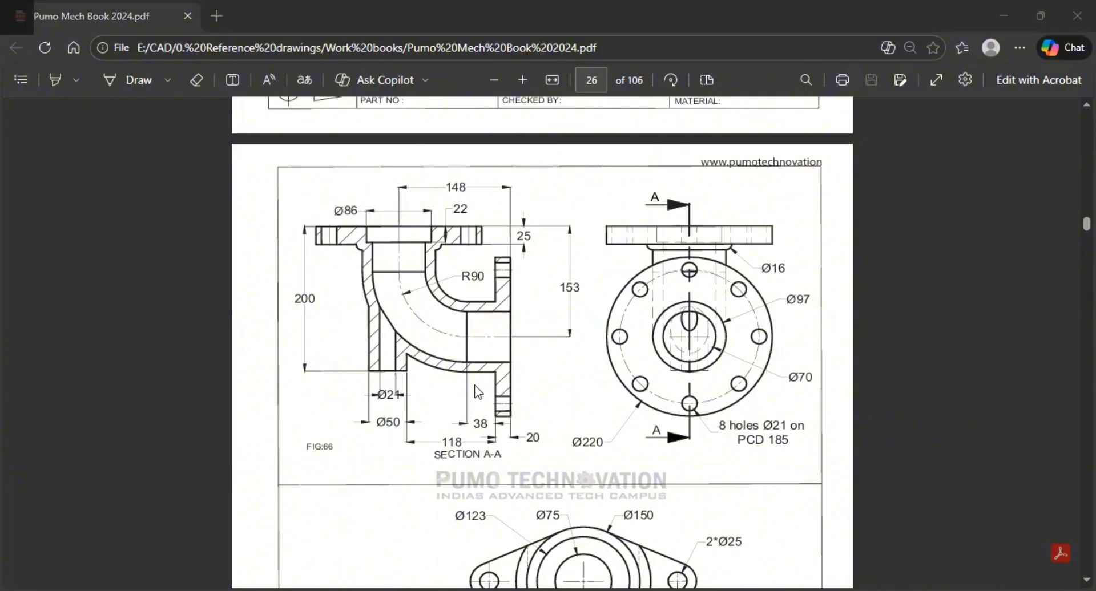
pyautogui.hotkey('alt', 'Tab')
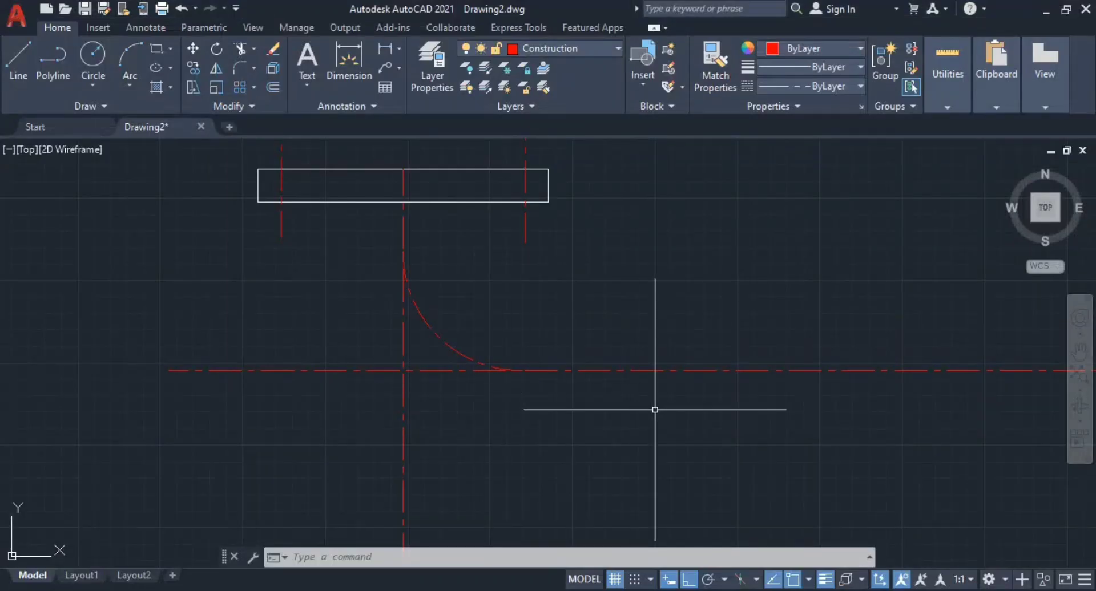
pyautogui.scroll(-4, 653, 410)
pyautogui.scroll(4, 652, 408)
pyautogui.moveTo(648, 409); pyautogui.dragTo(570, 394, button='middle')
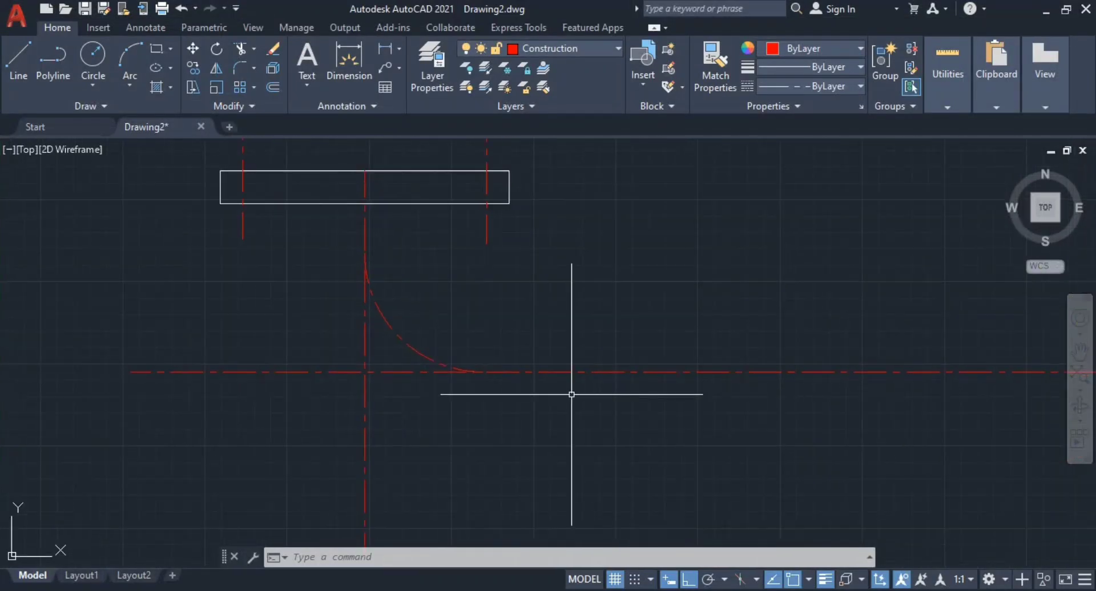
pyautogui.hotkey('alt', 'Tab')
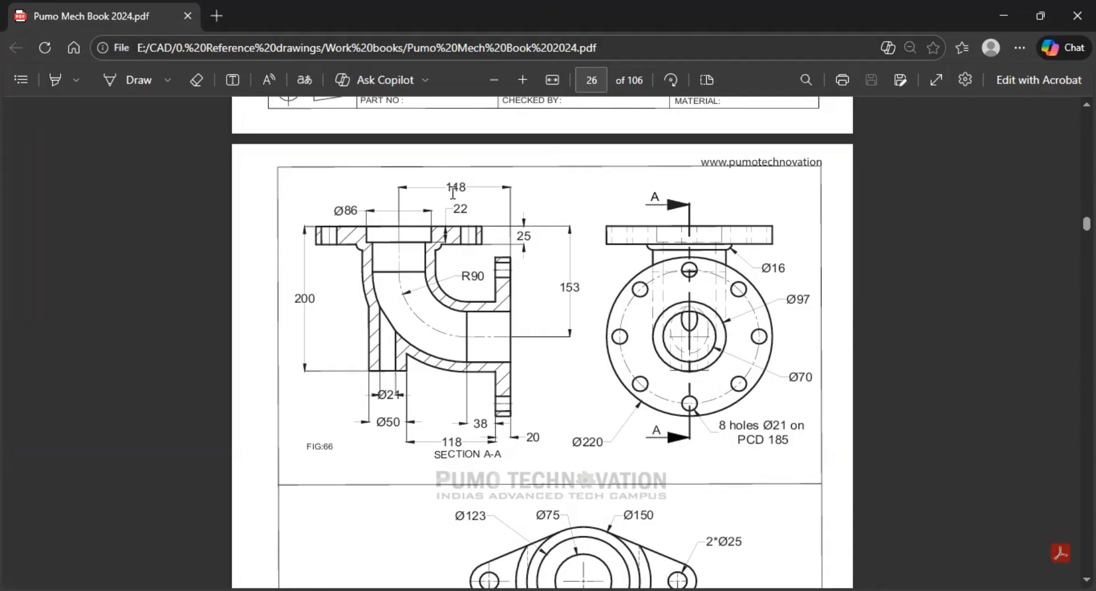
pyautogui.hotkey('alt', 'Tab')
pyautogui.moveTo(577, 298); pyautogui.dragTo(509, 343, button='middle')
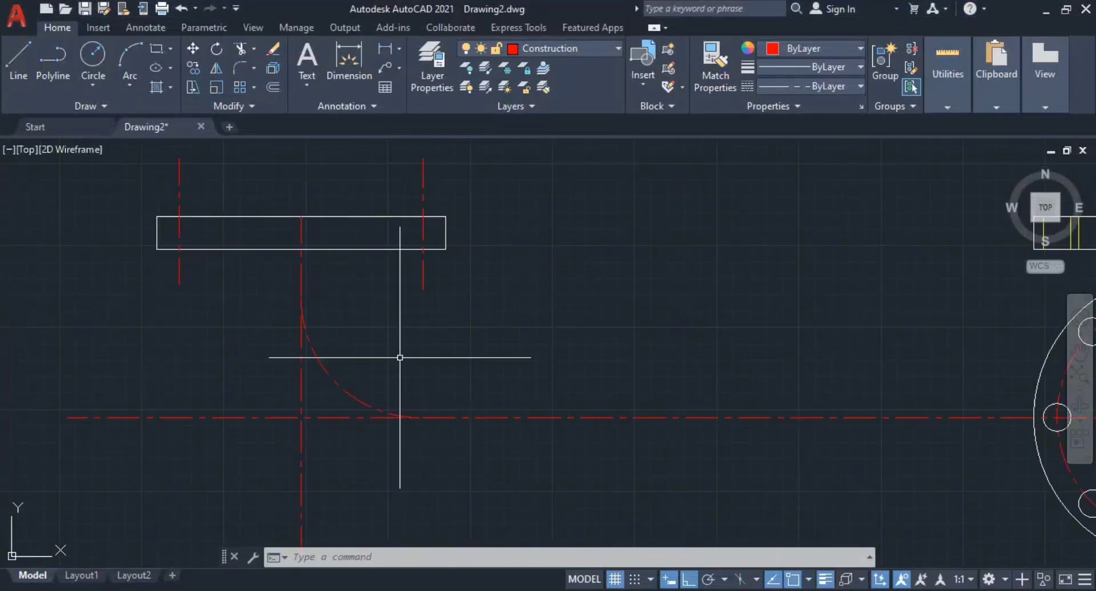
# - Offset the vertical centre line of section A-A by 148 towards the side flange
pyautogui.scroll(-4, 378, 399)
pyautogui.moveTo(381, 414)
pyautogui.mouseDown(button='middle')
pyautogui.moveTo(386, 347)
pyautogui.moveTo(432, 406)
pyautogui.mouseUp(button='middle')
pyautogui.scroll(2, 387, 348)
pyautogui.write('o')
pyautogui.press('Return')
pyautogui.write('1')
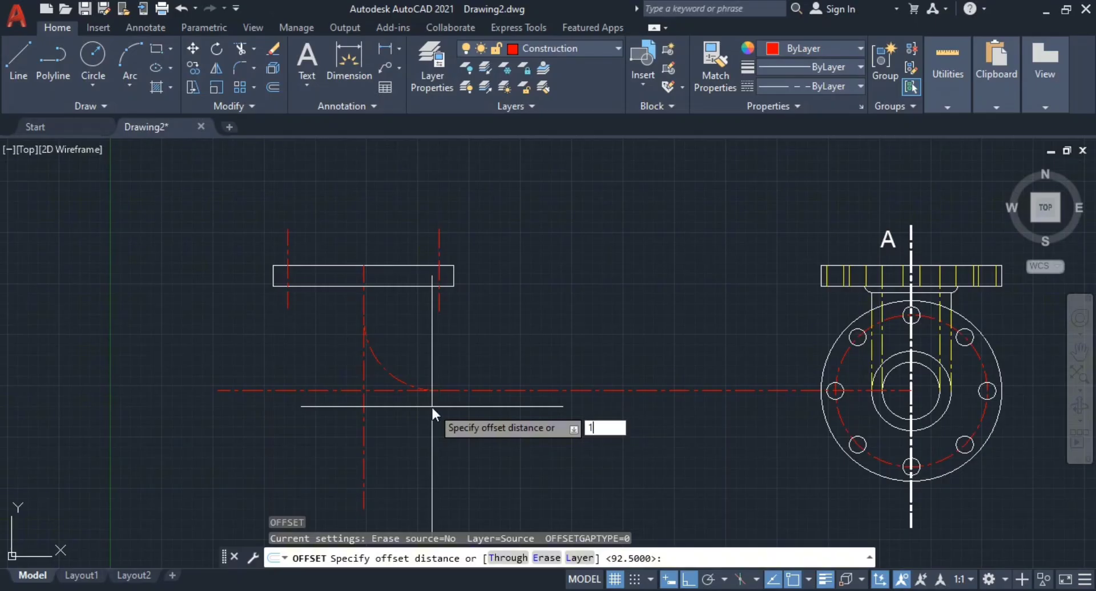
pyautogui.write('48')
pyautogui.press('Return')
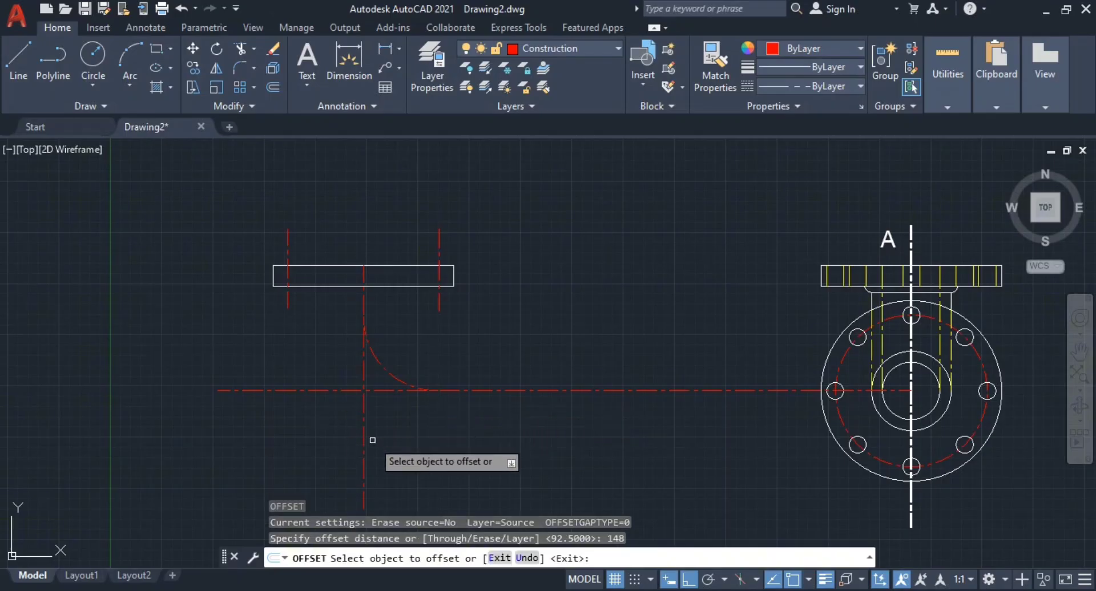
pyautogui.click(364, 441)
pyautogui.click(450, 440)
pyautogui.press('Escape')
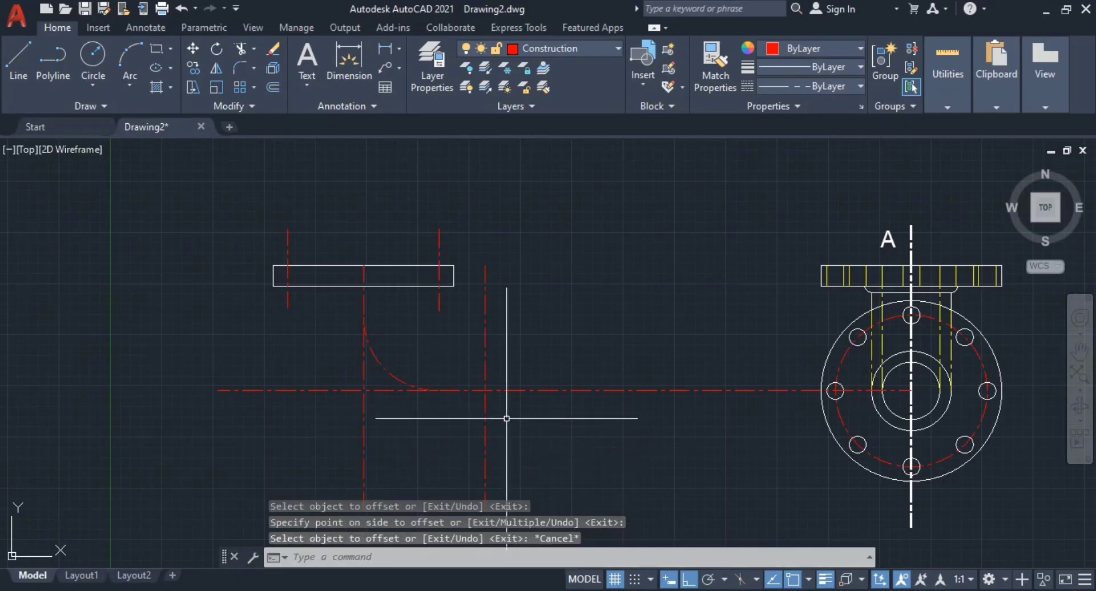
# - Make layer 0 current and draw a 38 mm vertical line from the top flange's underside midpoint to the bend arc's upper end
pyautogui.hotkey('alt', 'Tab')
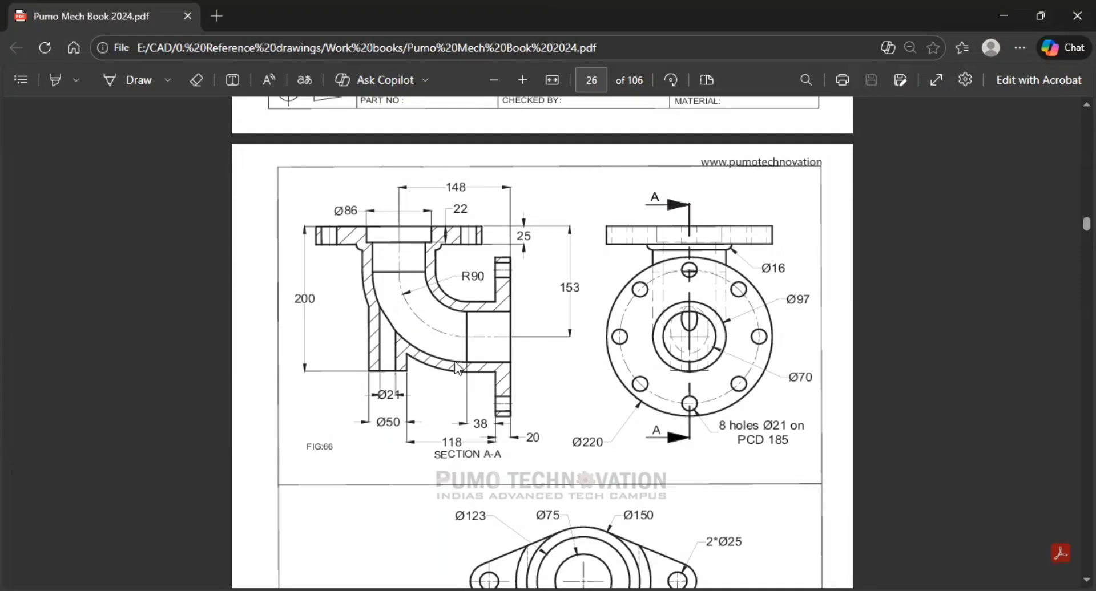
pyautogui.hotkey('alt', 'Tab')
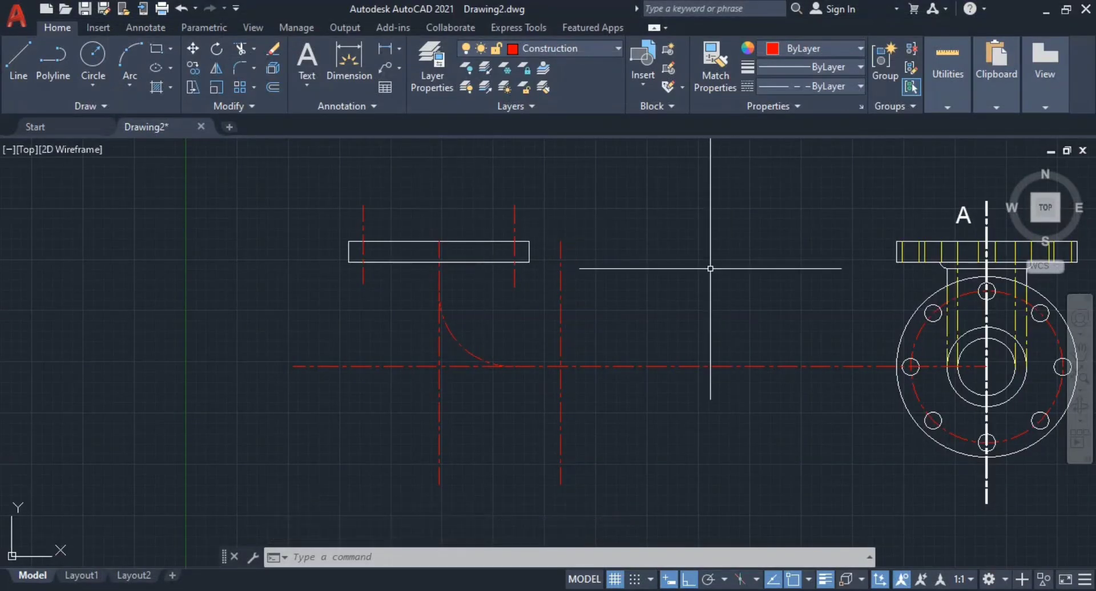
pyautogui.press('Escape')
pyautogui.click(530, 49)
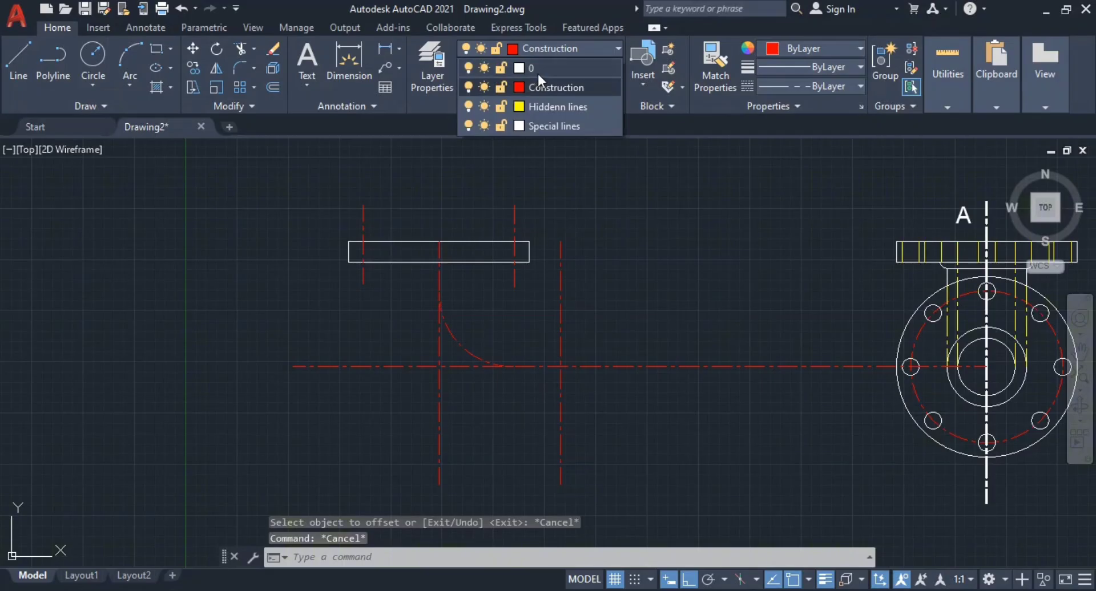
pyautogui.click(536, 69)
pyautogui.moveTo(486, 287); pyautogui.dragTo(442, 246, button='middle')
pyautogui.press('Return')
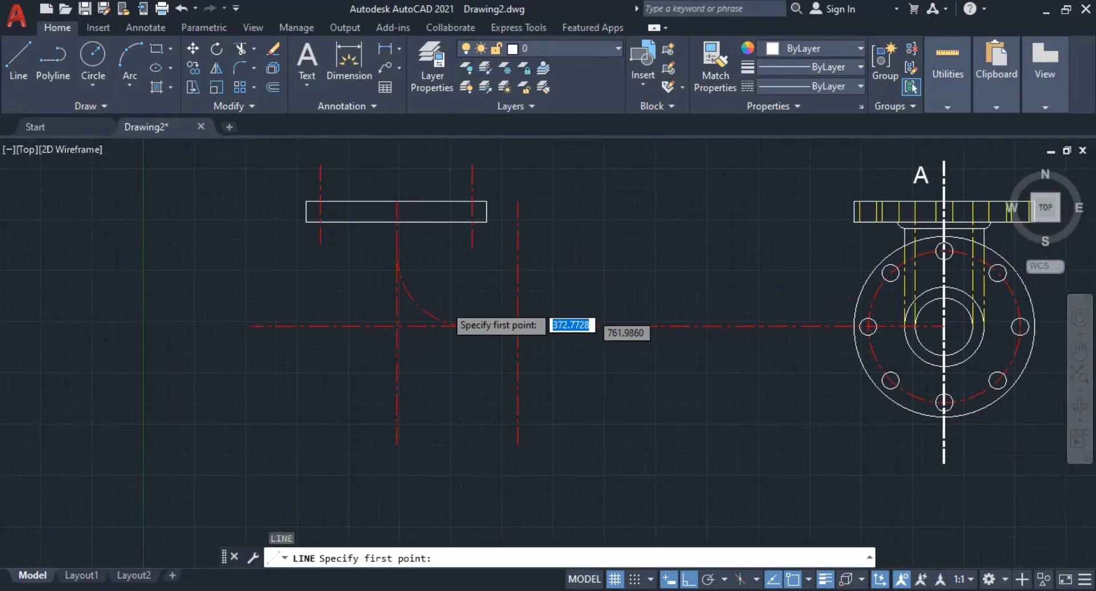
pyautogui.scroll(2, 443, 304)
pyautogui.moveTo(355, 177); pyautogui.dragTo(429, 263, button='middle')
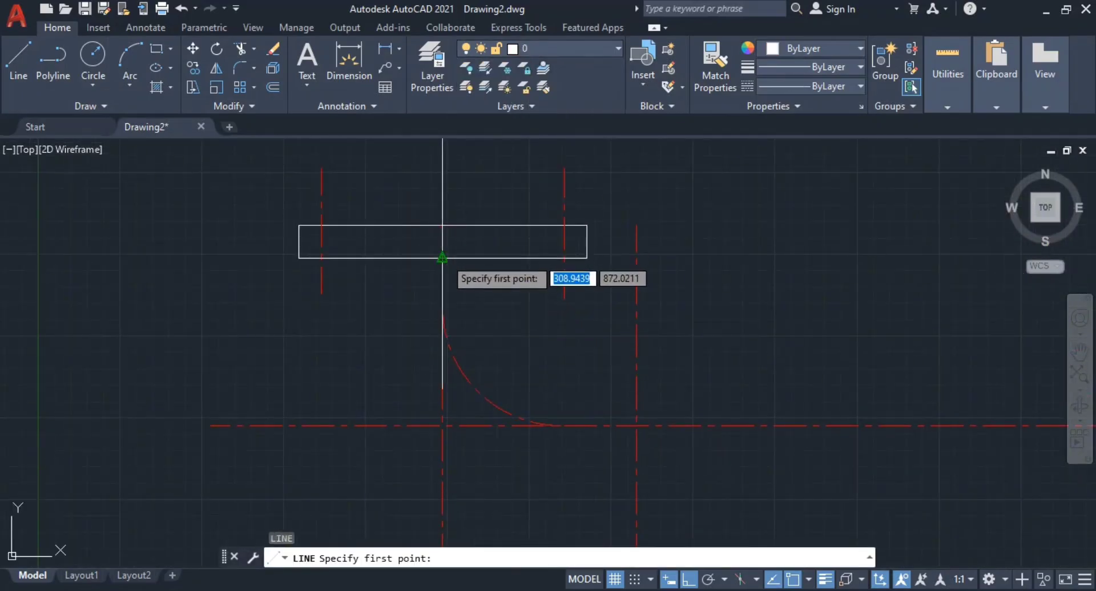
pyautogui.click(444, 322)
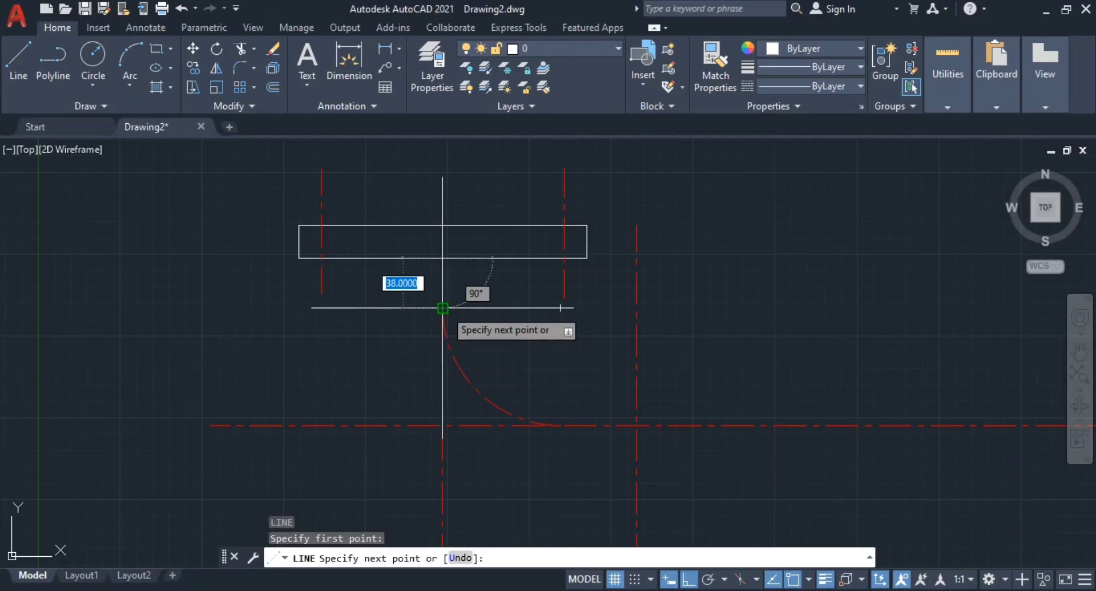
pyautogui.click(442, 308)
pyautogui.press('Return')
# - Draw a horizontal line along the centre line between the bend arc's lower end and the offset side flange line
pyautogui.press('Return')
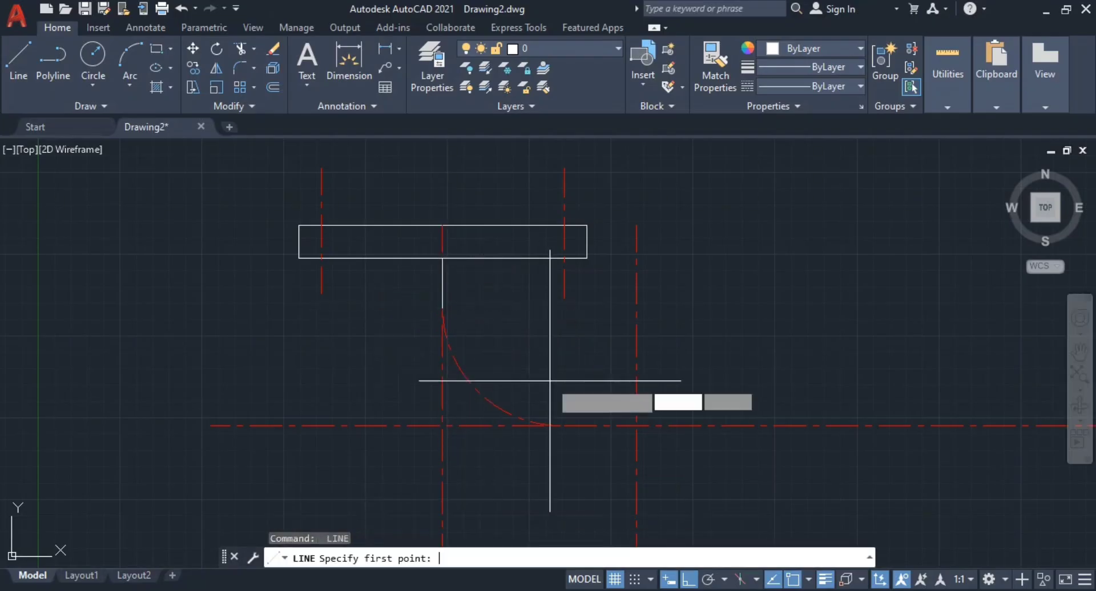
pyautogui.click(637, 425)
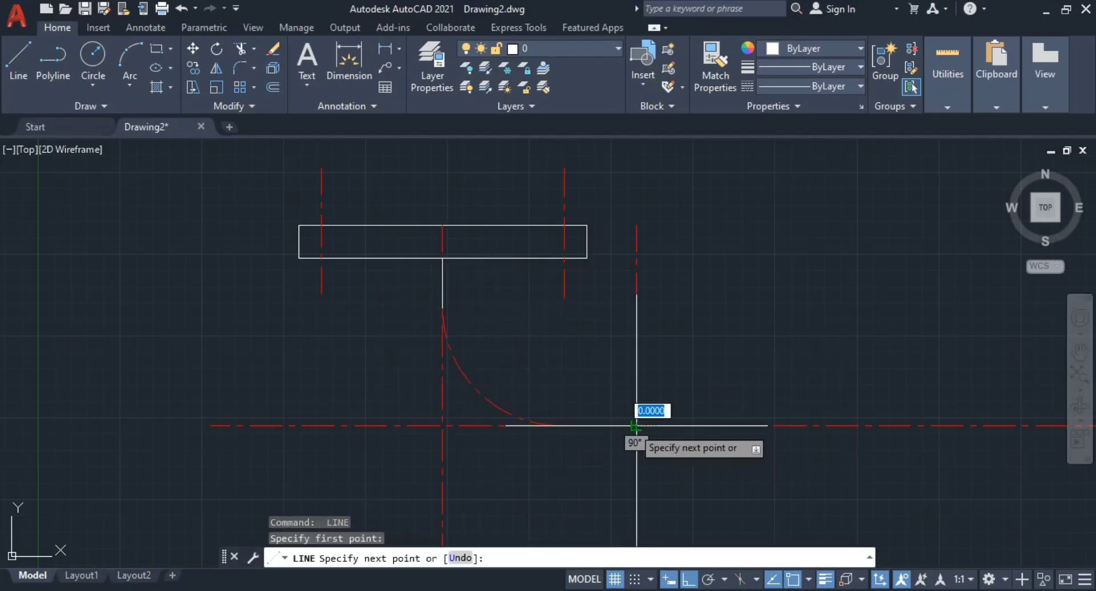
pyautogui.press('Escape')
pyautogui.press('Escape')
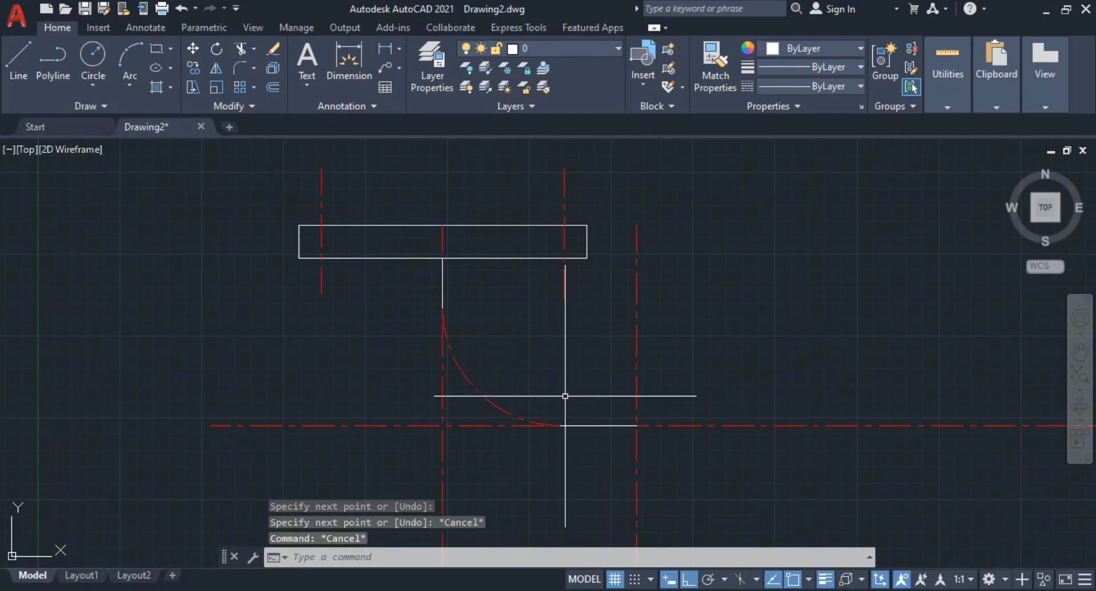
pyautogui.scroll(2, 536, 387)
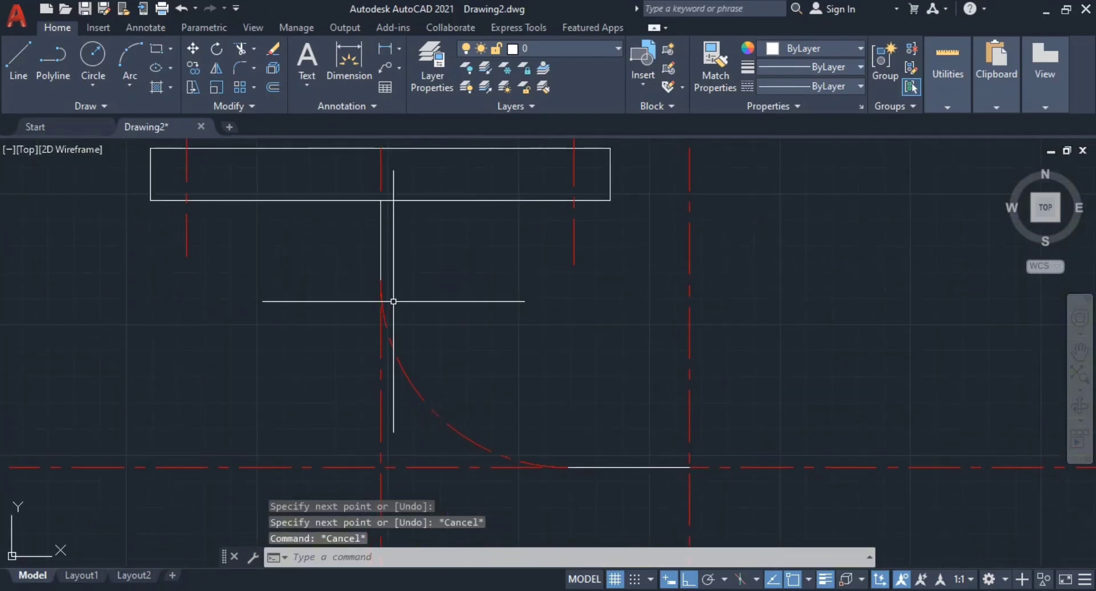
pyautogui.click(130, 80)
pyautogui.click(167, 114)
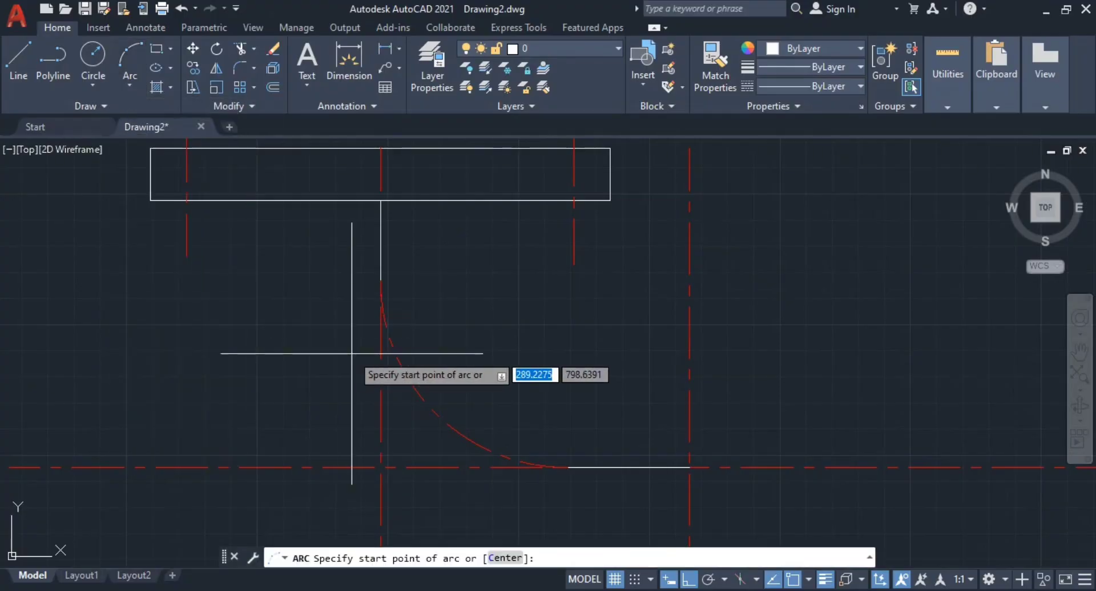
pyautogui.click(380, 280)
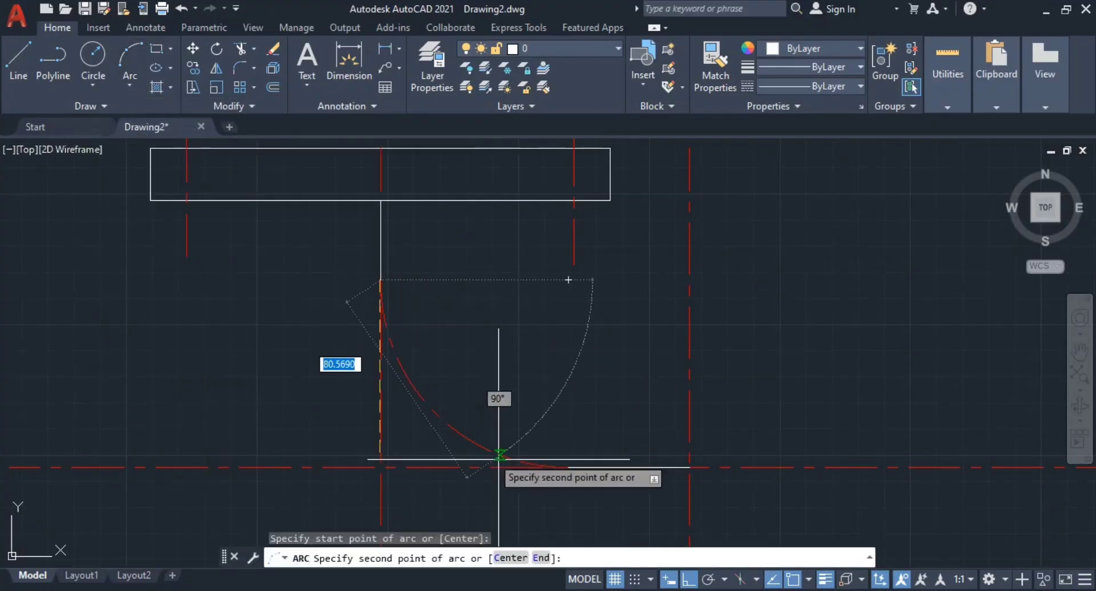
pyautogui.click(565, 468)
pyautogui.press('Escape')
pyautogui.press('Escape')
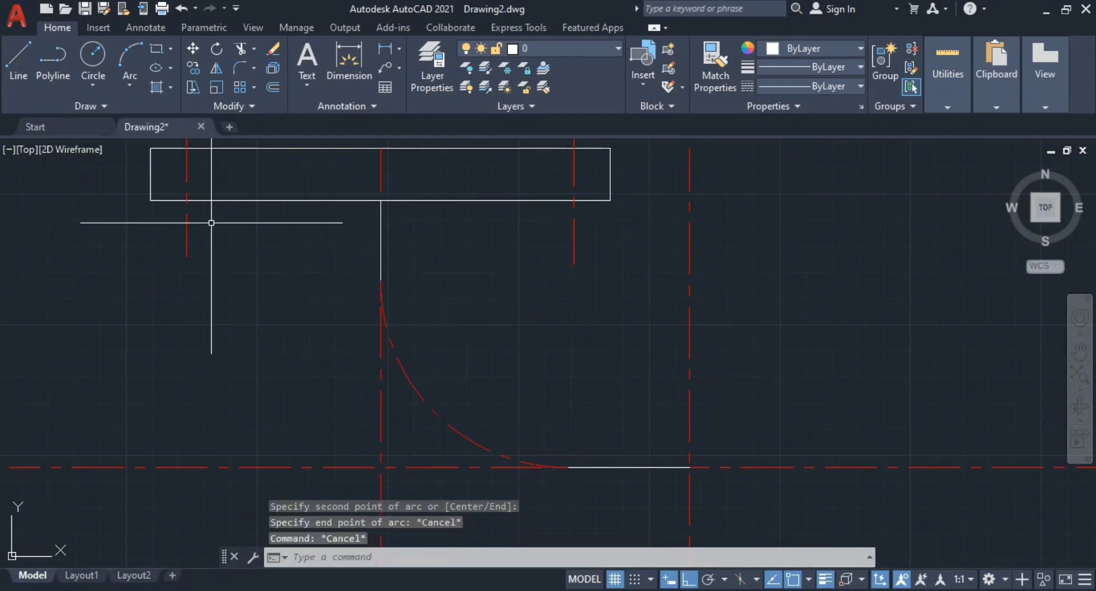
pyautogui.click(125, 77)
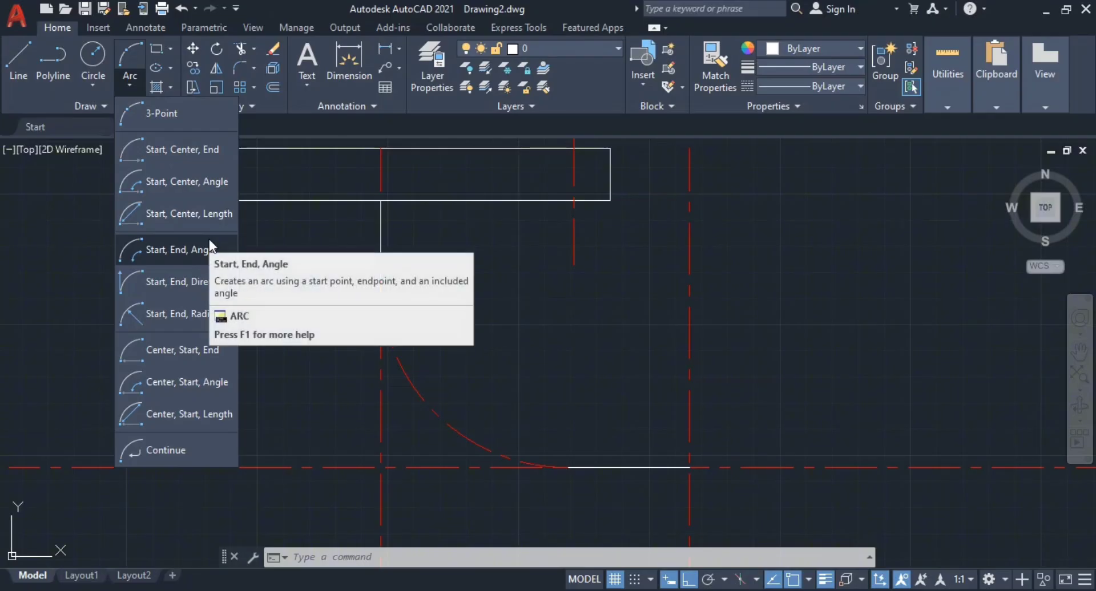
pyautogui.click(179, 118)
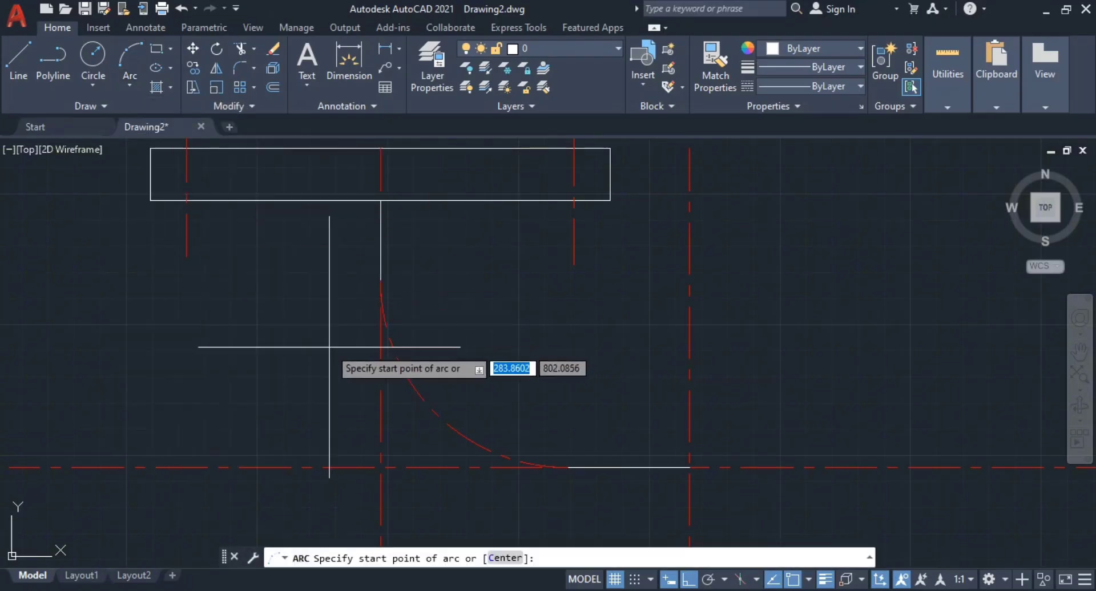
pyautogui.click(381, 280)
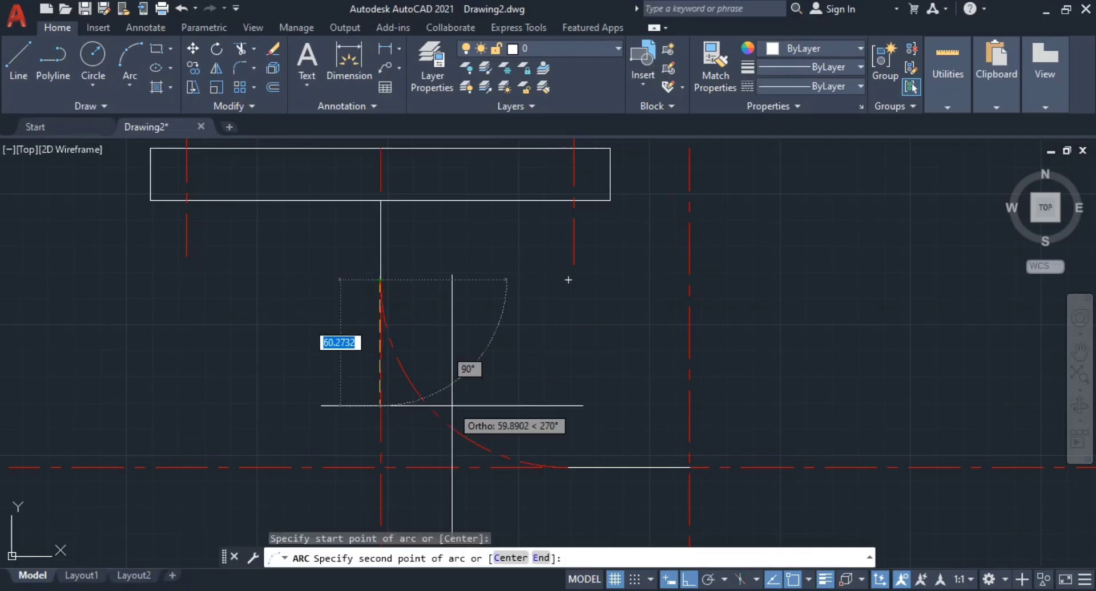
pyautogui.click(568, 468)
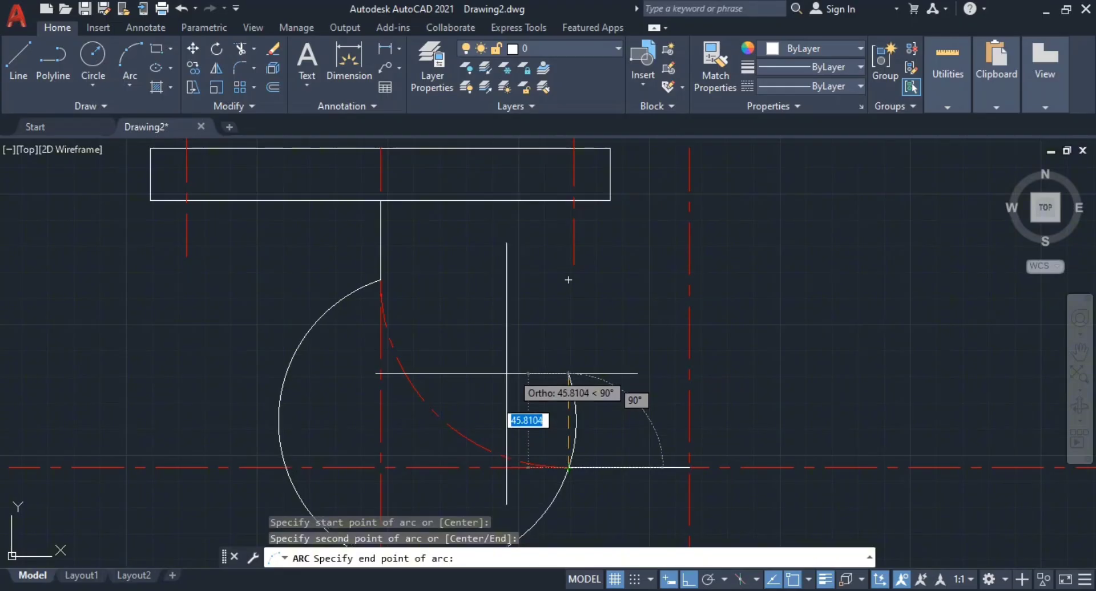
pyautogui.press('F8')
pyautogui.press('F8')
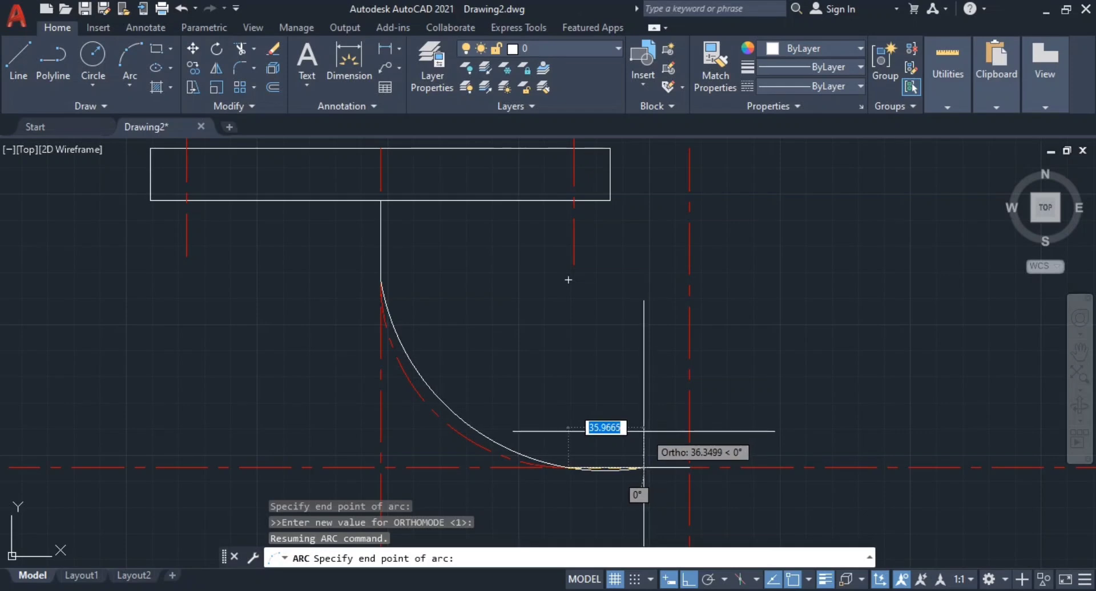
pyautogui.press('Escape')
pyautogui.press('Escape')
pyautogui.press('Escape')
# - Draw a three-point arc over the radius 90 centre line bend, joining the vertical and horizontal lines
pyautogui.click(141, 60)
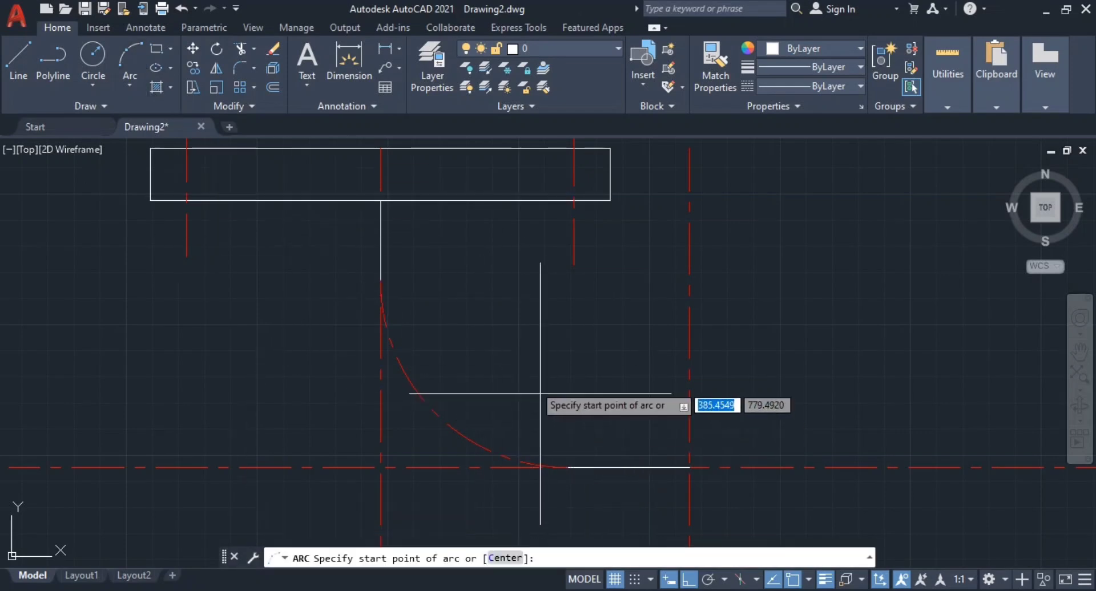
pyautogui.click(381, 280)
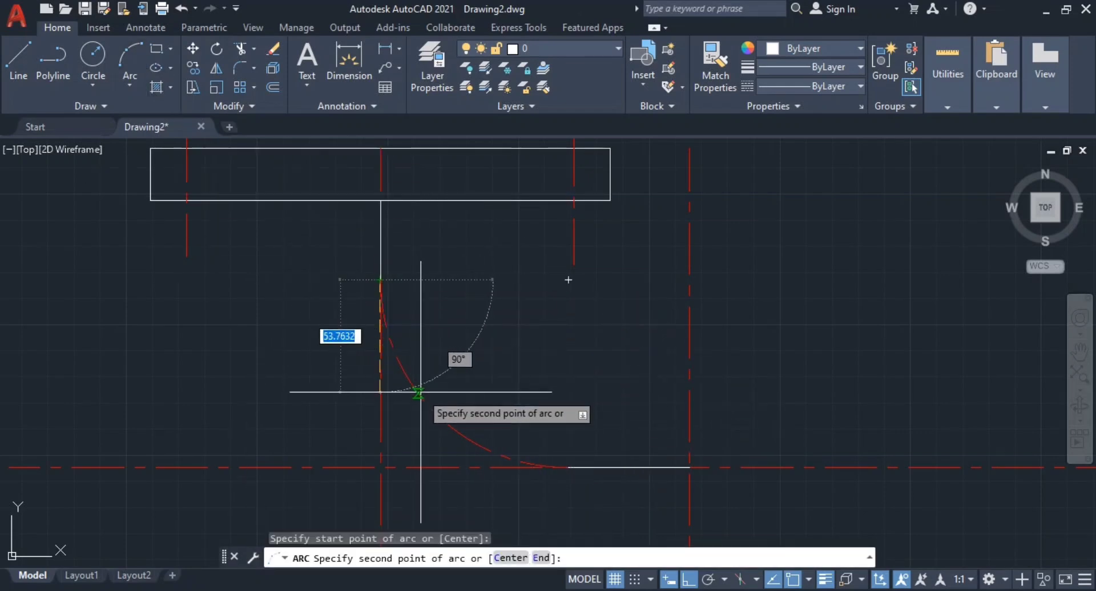
pyautogui.click(420, 393)
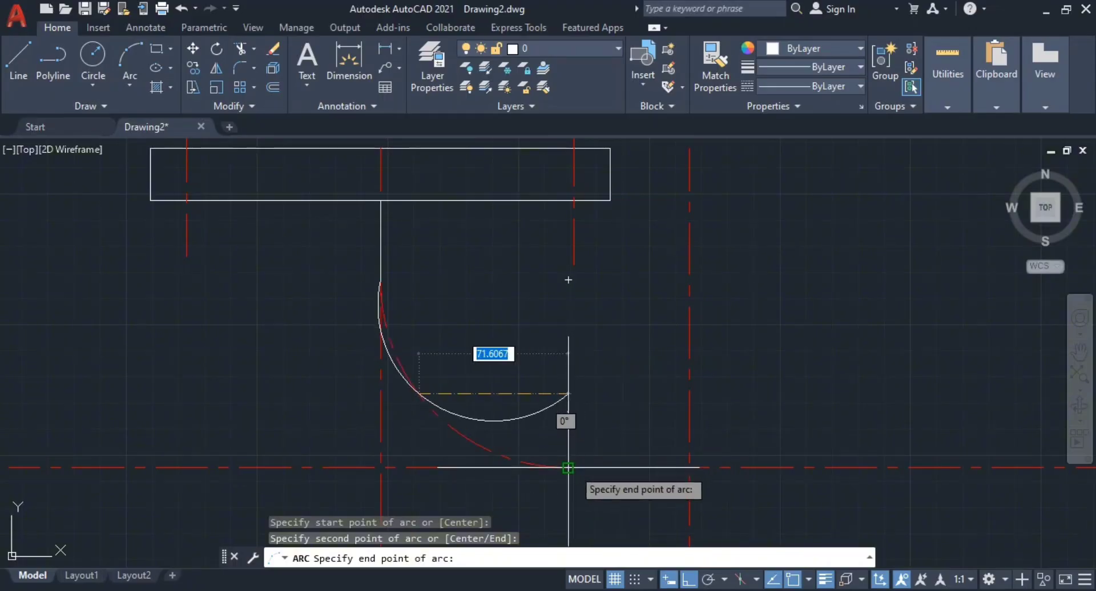
pyautogui.click(568, 468)
pyautogui.press('Escape')
pyautogui.press('Escape')
pyautogui.scroll(-2, 555, 465)
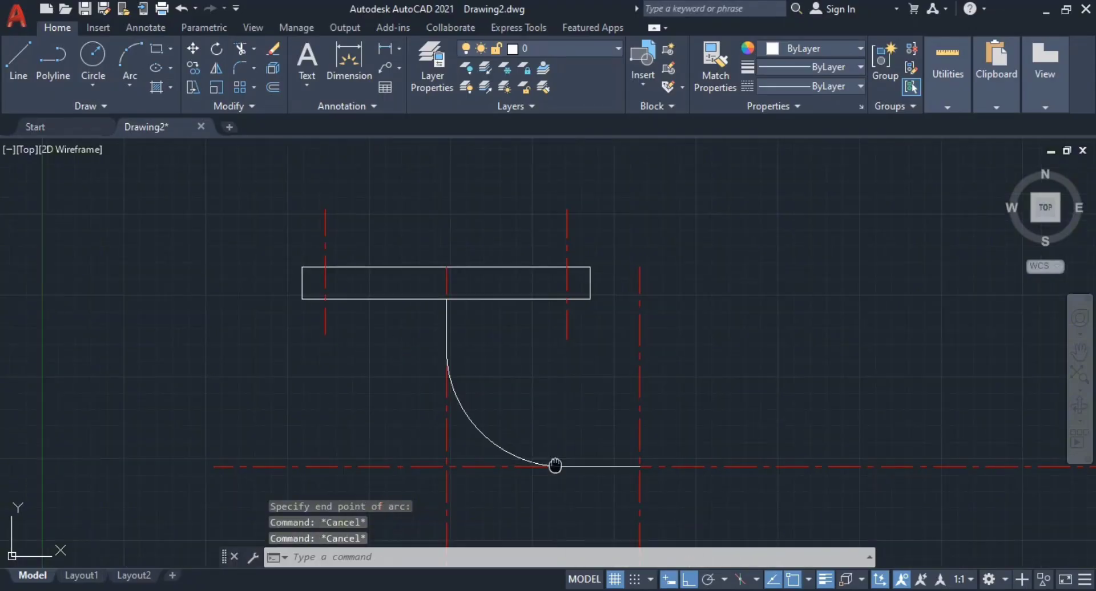
# - Inspect the drawn bend path and compare it with section A-A in the reference PDF
pyautogui.scroll(2, 524, 420)
pyautogui.moveTo(524, 420); pyautogui.dragTo(482, 462, button='middle')
pyautogui.press('Escape')
pyautogui.moveTo(444, 413)
pyautogui.mouseDown(button='middle')
pyautogui.moveTo(503, 336)
pyautogui.moveTo(488, 367)
pyautogui.mouseUp(button='middle')
pyautogui.scroll(-2, 485, 328)
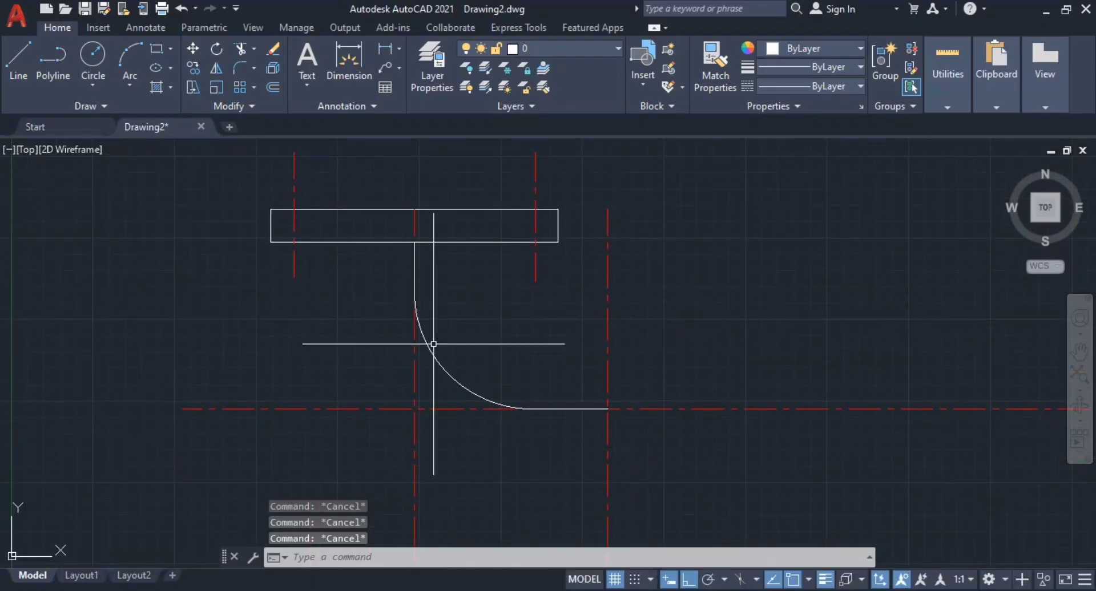
pyautogui.scroll(2, 405, 301)
pyautogui.hotkey('alt', 'Tab')
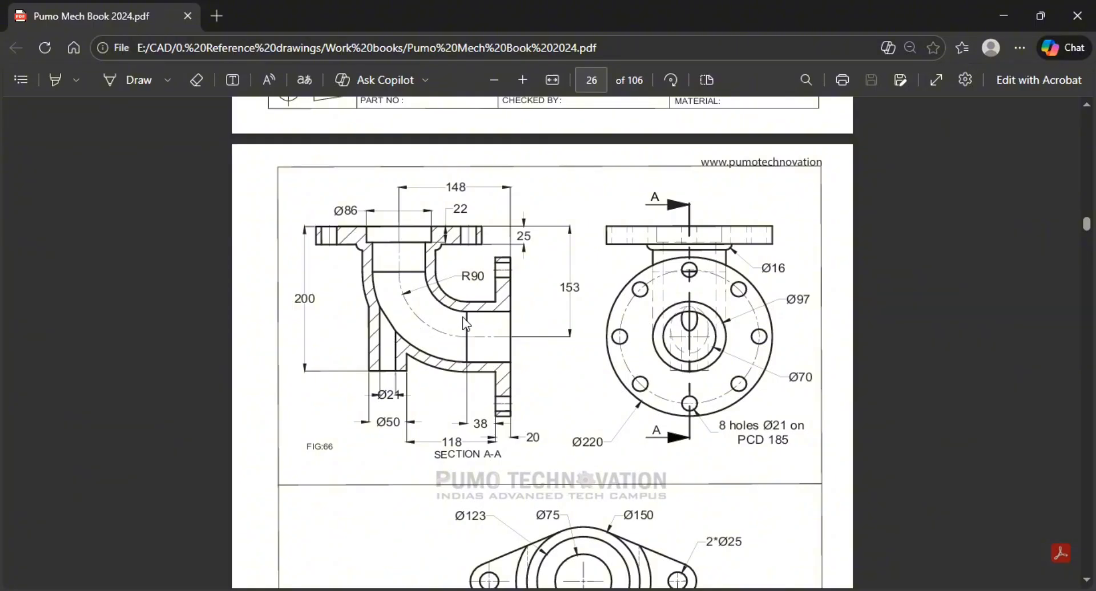
pyautogui.hotkey('alt', 'Tab')
pyautogui.moveTo(473, 325); pyautogui.dragTo(397, 315, button='middle')
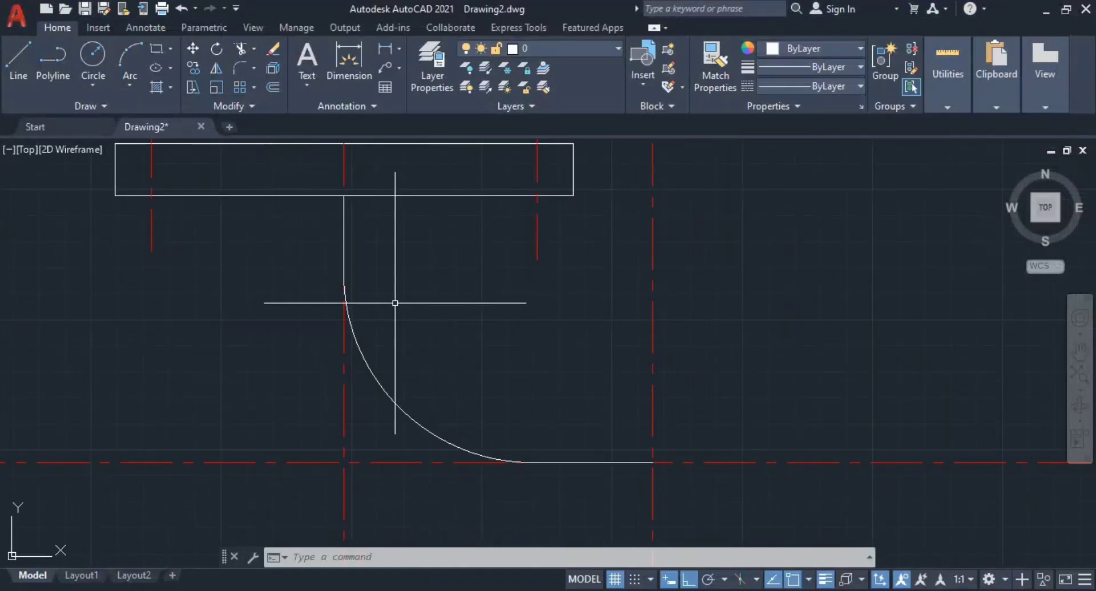
pyautogui.press('Escape')
pyautogui.press('Escape')
pyautogui.press('Escape')
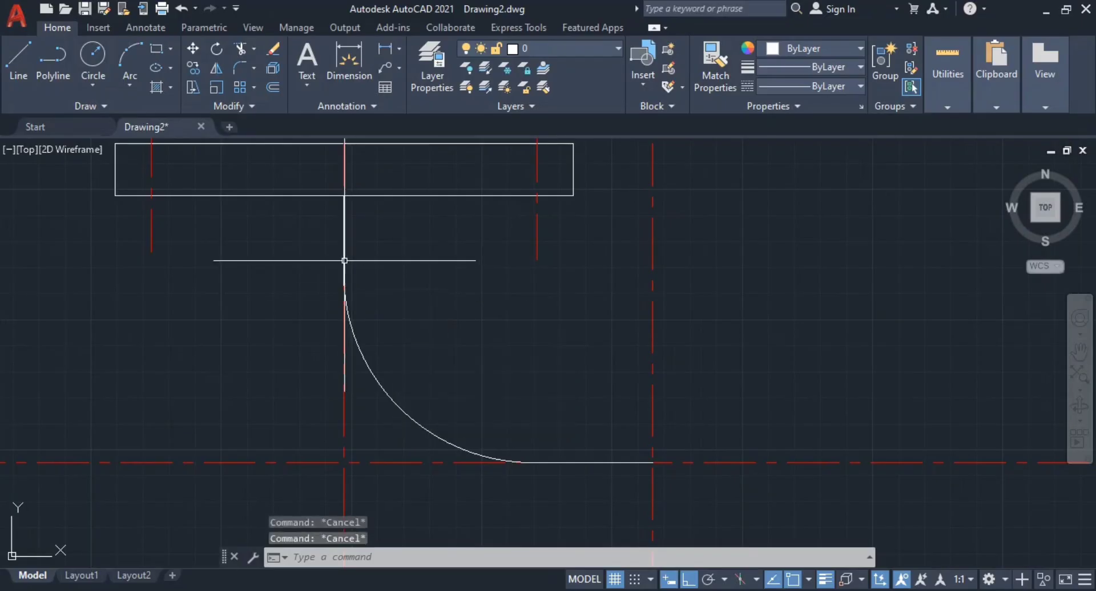
# - Group the vertical line, bend arc and horizontal line into one object and check that they select together
pyautogui.click(344, 255)
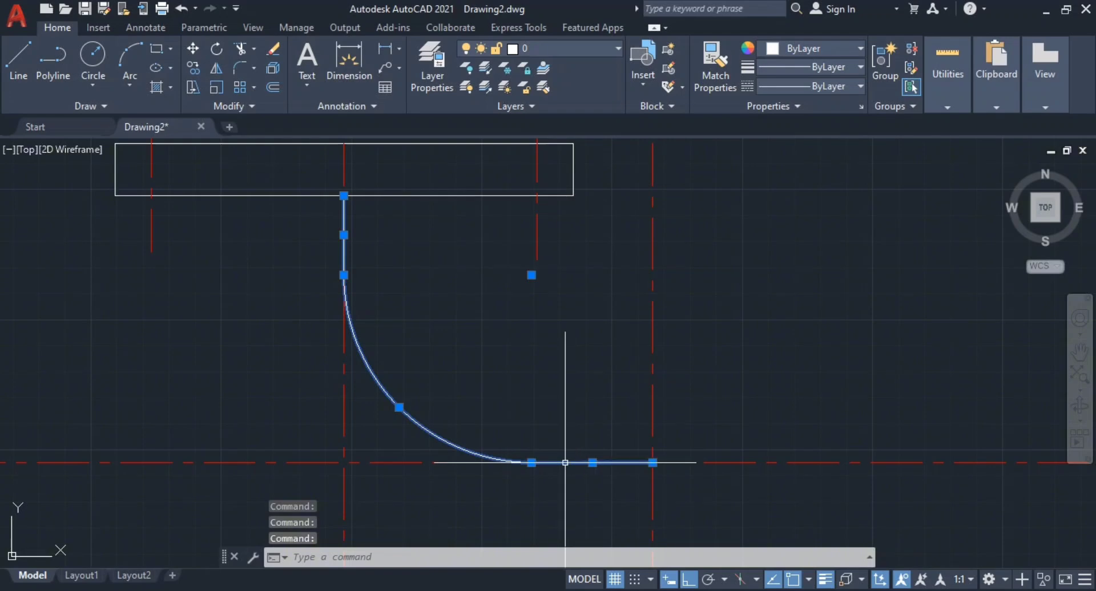
pyautogui.rightClick(565, 458)
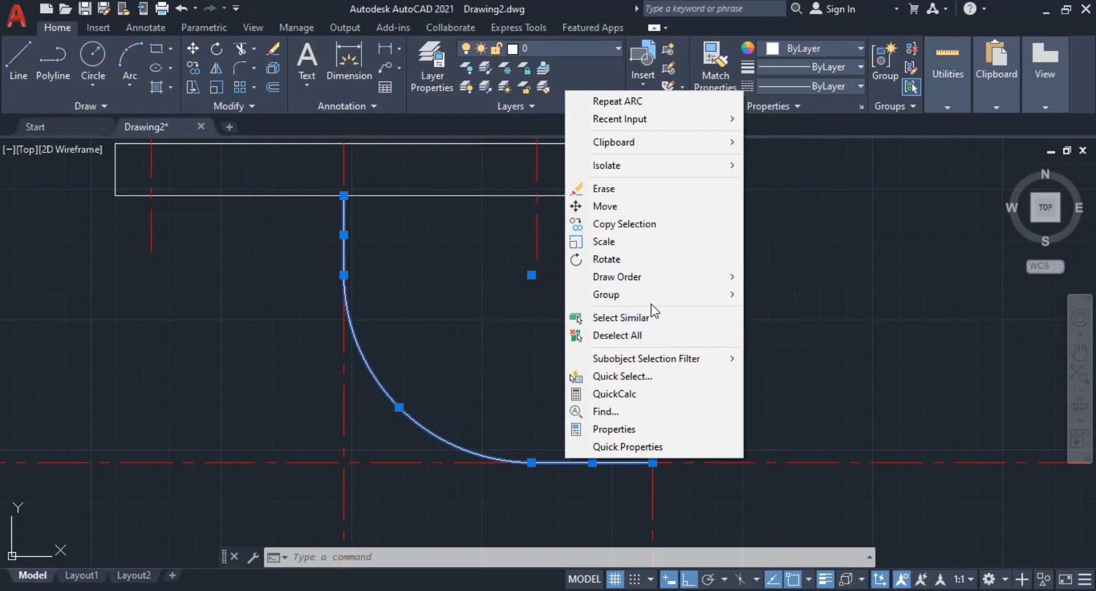
pyautogui.moveTo(652, 300)
pyautogui.click(768, 297)
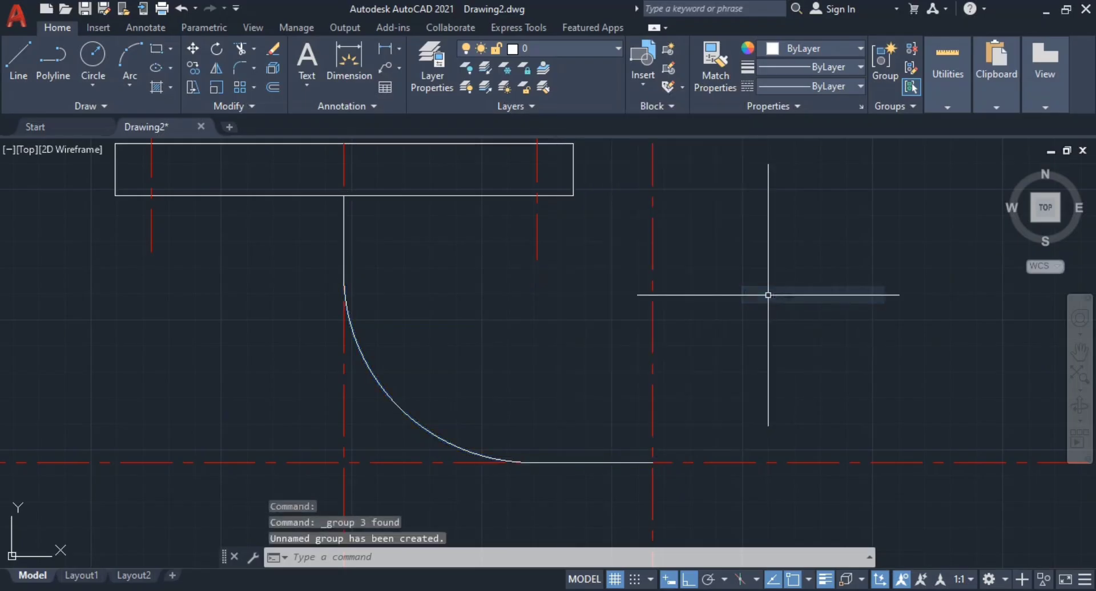
pyautogui.click(425, 422)
pyautogui.click(420, 429)
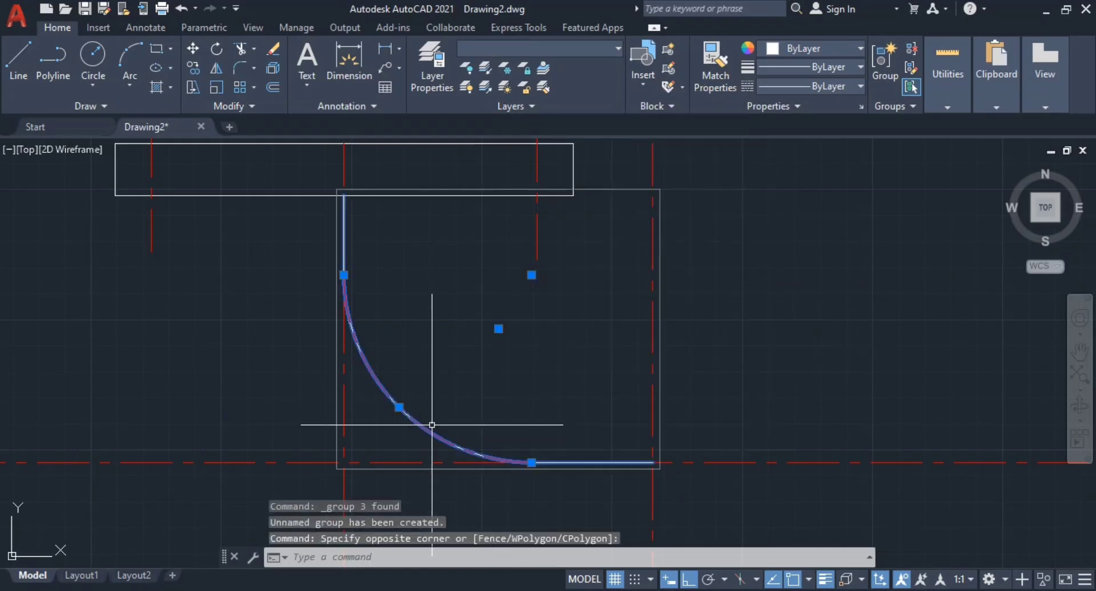
pyautogui.press('Escape')
pyautogui.press('Escape')
pyautogui.moveTo(462, 354); pyautogui.dragTo(393, 334, button='middle')
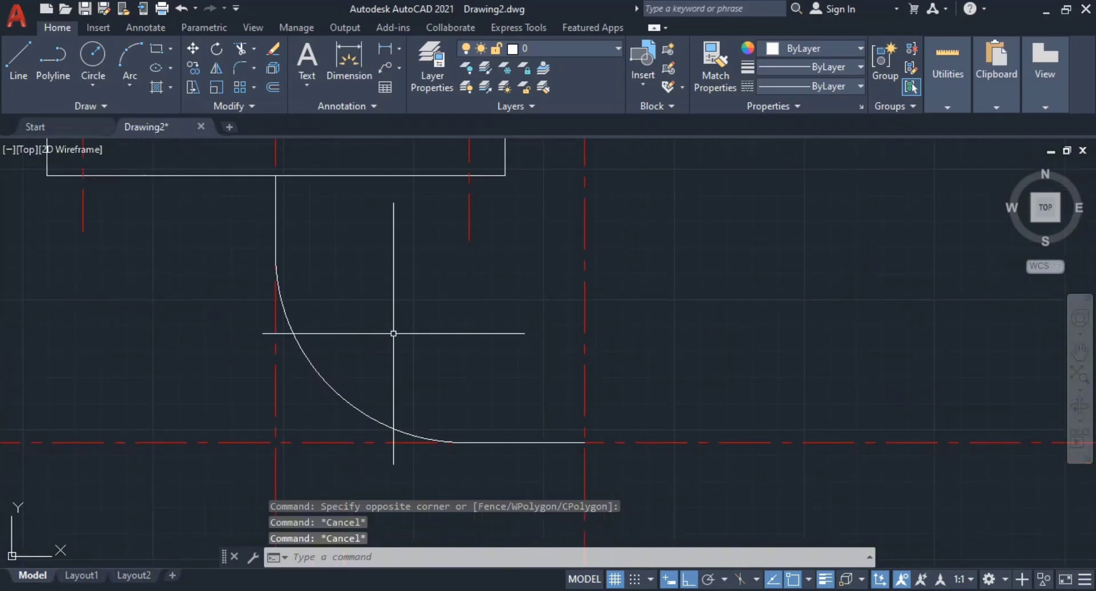
# - Work out half of 97 in the calculator for the offset distance and close the calculator
pyautogui.write('o')
pyautogui.press('Return')
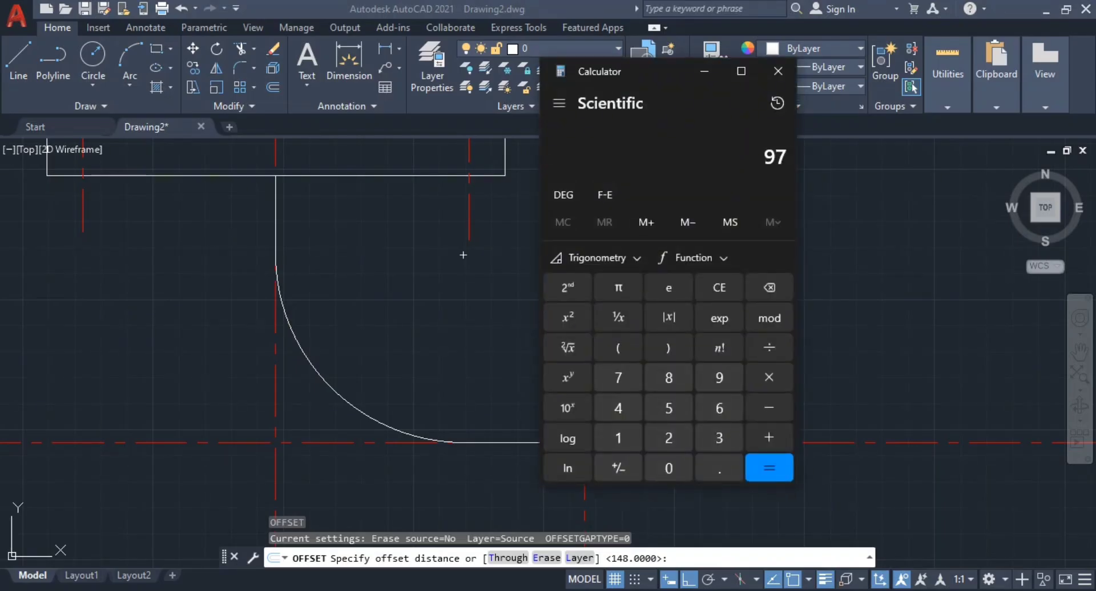
pyautogui.press('Return')
pyautogui.click(771, 68)
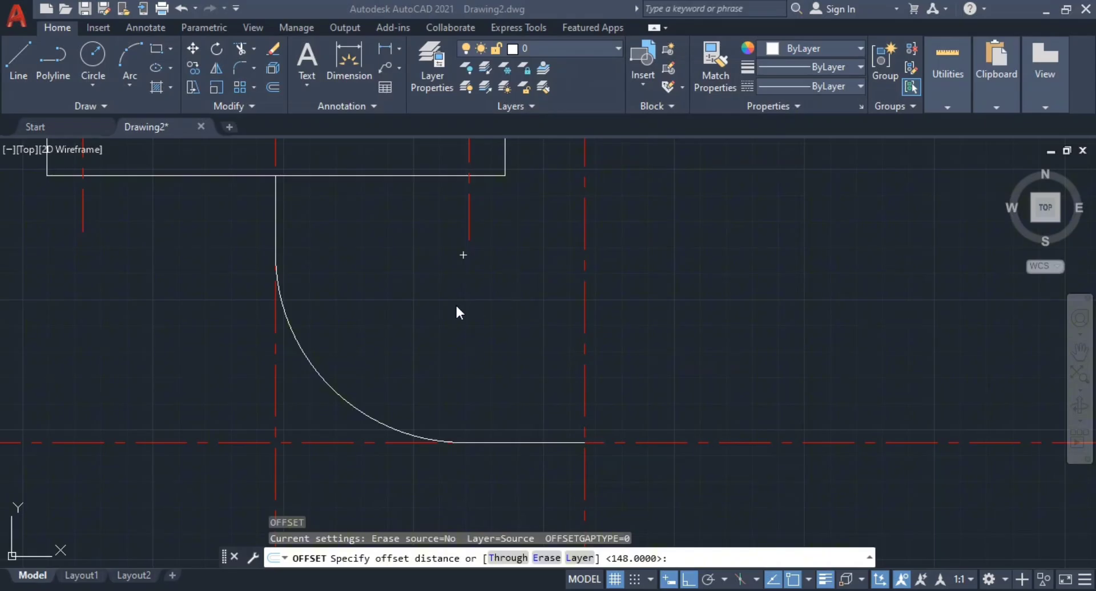
pyautogui.scroll(-3, 608, 394)
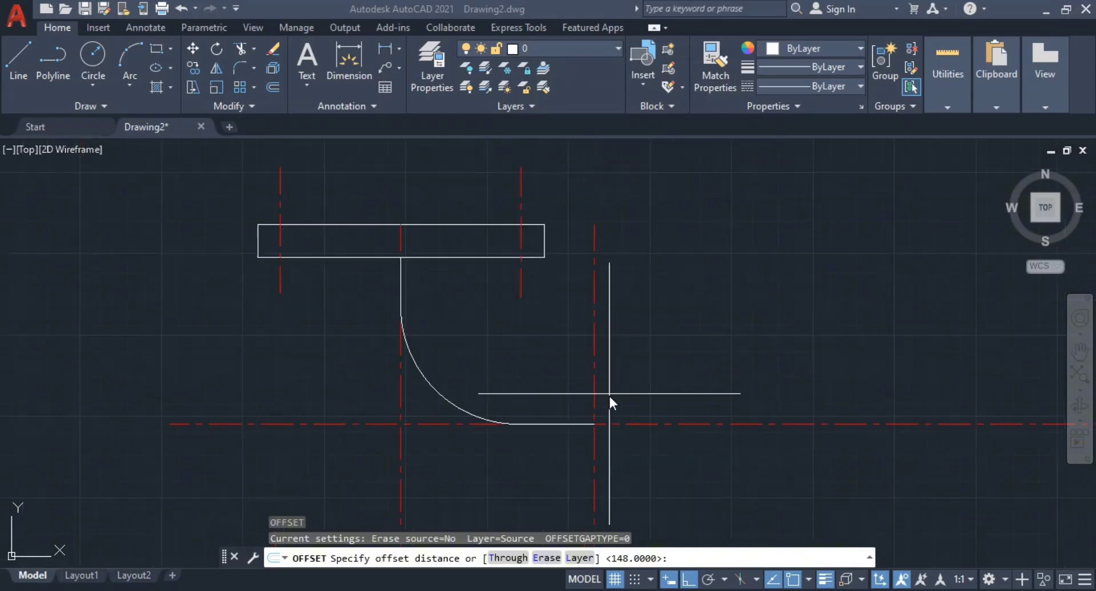
pyautogui.press('Escape')
pyautogui.press('Escape')
pyautogui.press('Escape')
pyautogui.press('Escape')
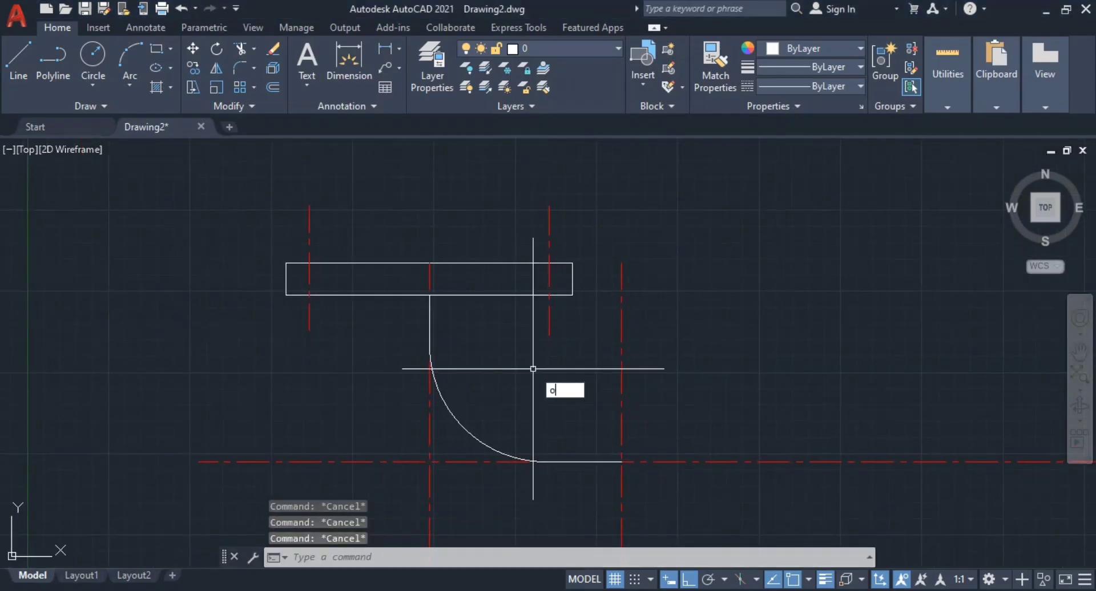
# - Try to offset the grouped bend path by 48.5 towards the inside of the bend
pyautogui.press('Return')
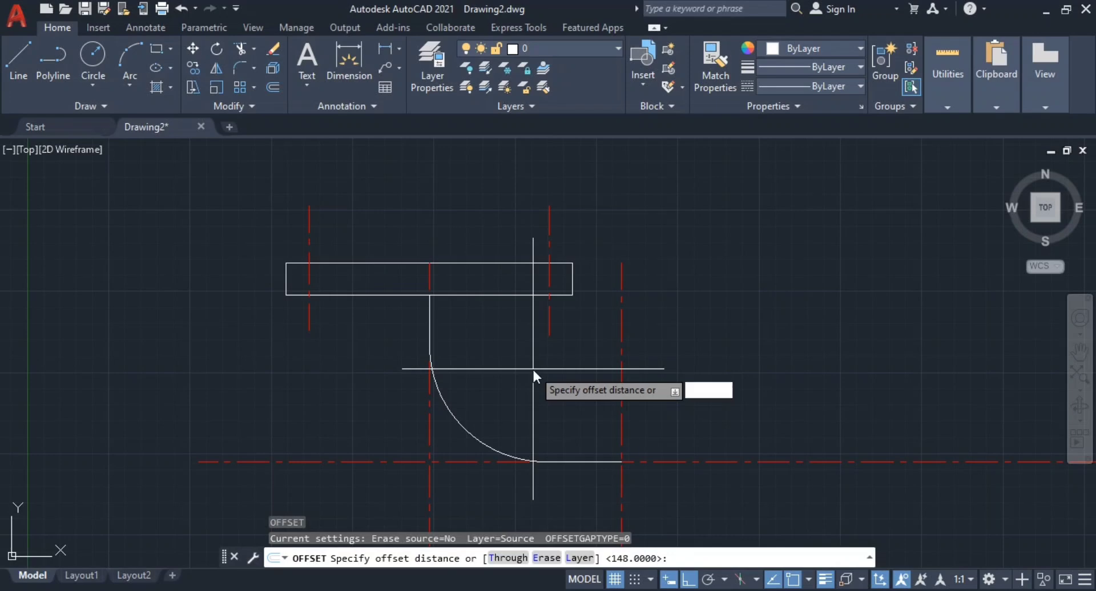
pyautogui.write('48.5')
pyautogui.press('Return')
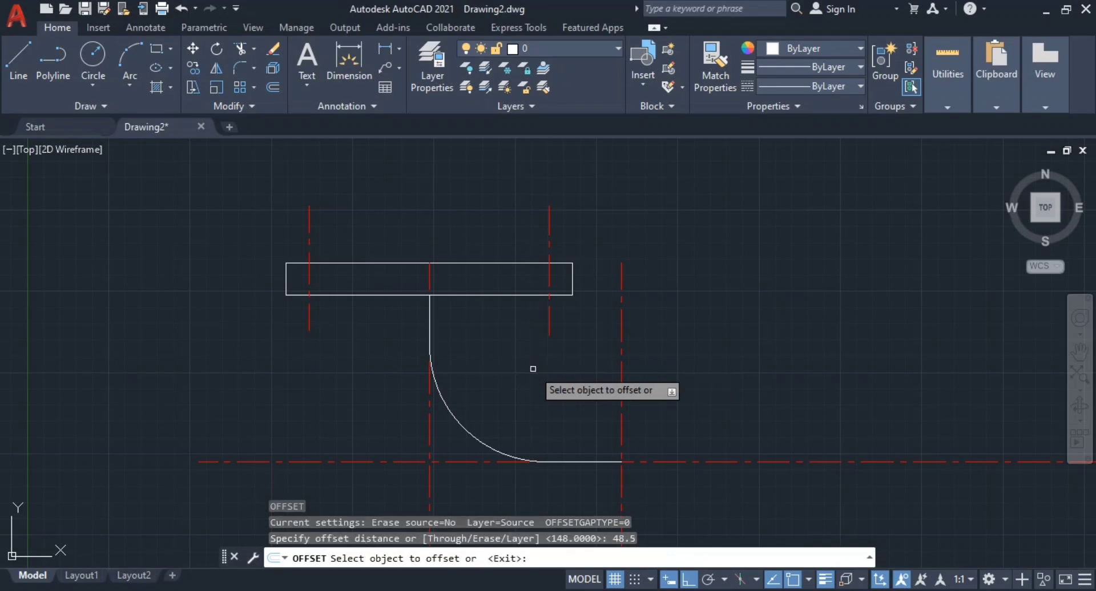
pyautogui.click(471, 438)
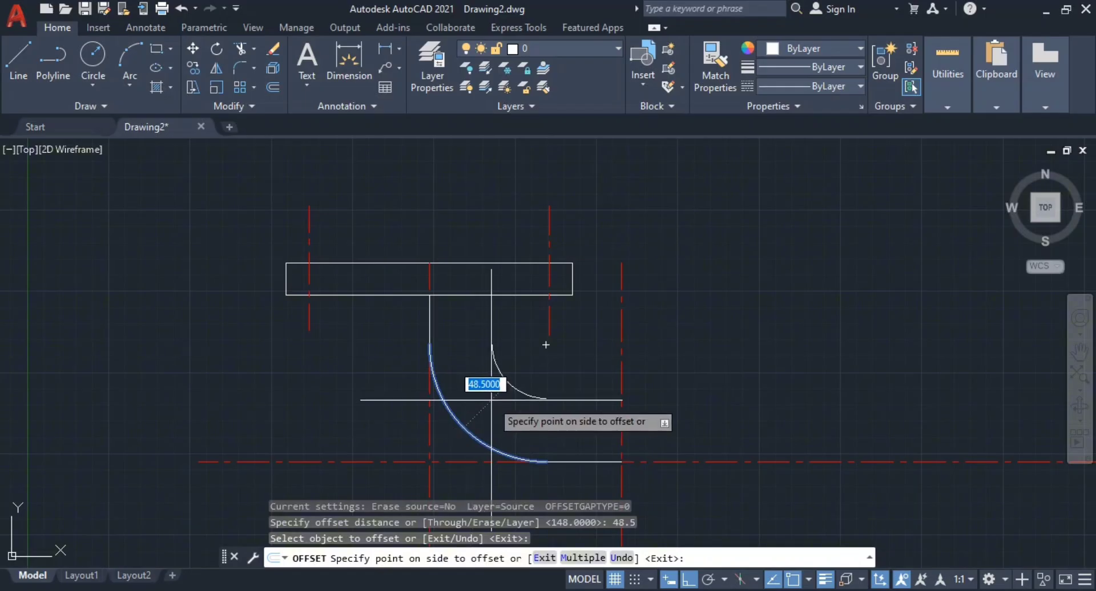
pyautogui.press('Escape')
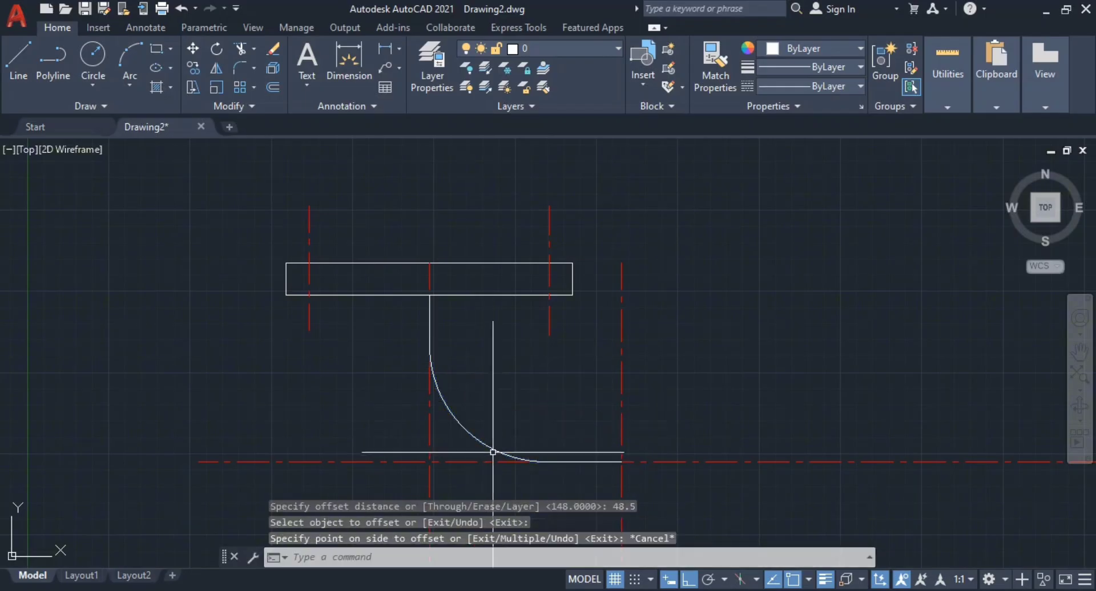
# - Check whether the vertical line, bend arc and horizontal line select together as one group
pyautogui.scroll(4, 494, 451)
pyautogui.click(503, 450)
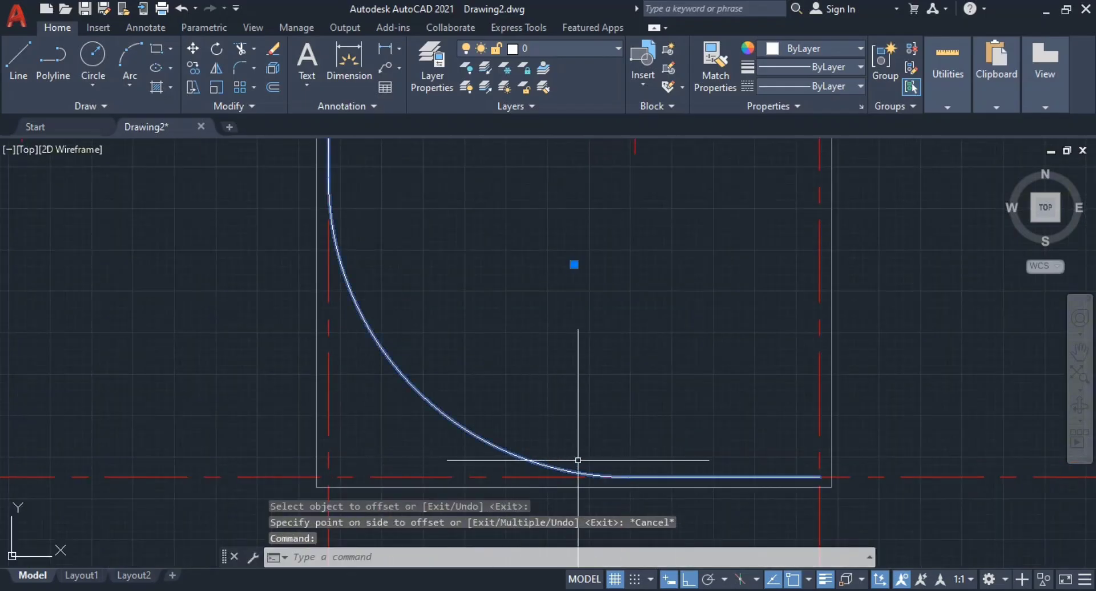
pyautogui.press('Escape')
pyautogui.scroll(-2, 453, 371)
pyautogui.moveTo(452, 371); pyautogui.dragTo(433, 394, button='middle')
pyautogui.click(408, 411)
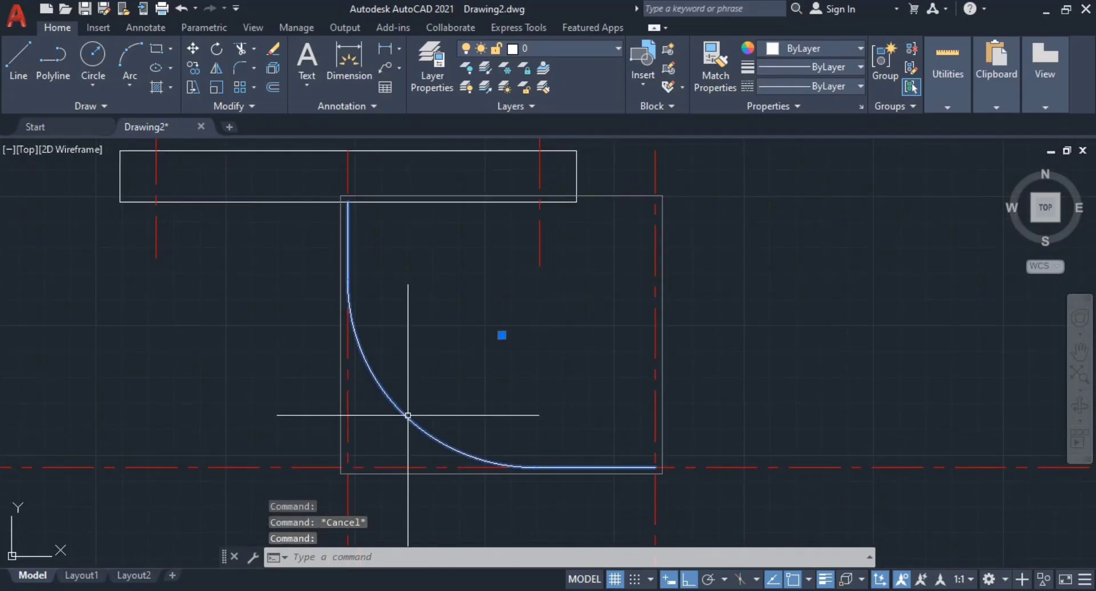
# - Undo back past the grouping of the bend path, keeping the bend arc as a separate object
pyautogui.hotkey('ctrl', 'z')
pyautogui.hotkey('ctrl', 'z')
pyautogui.hotkey('ctrl', 'z')
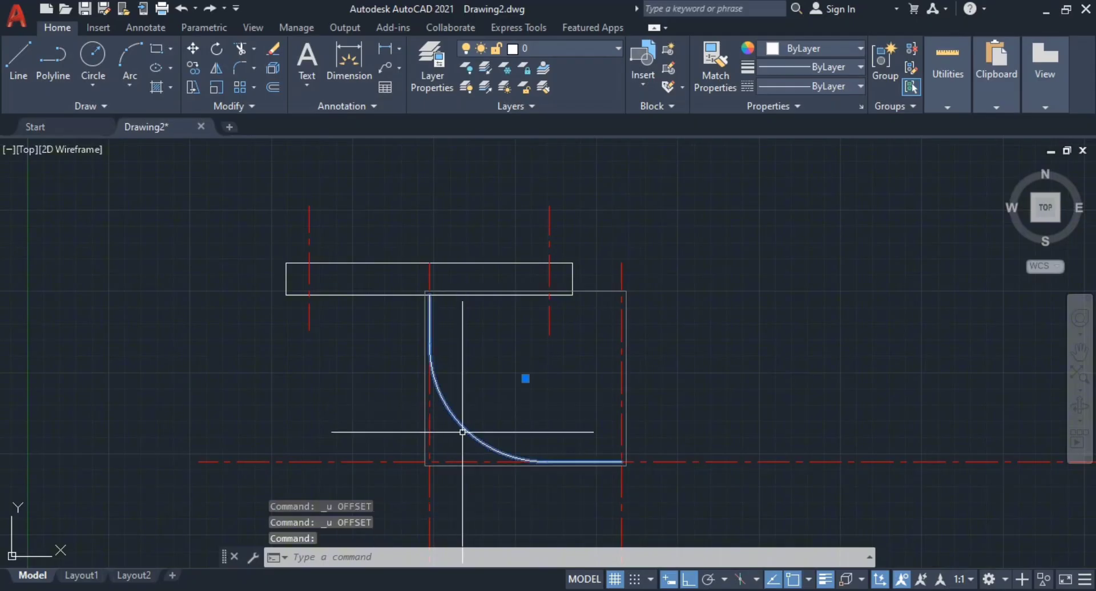
pyautogui.hotkey('ctrl', 'z')
pyautogui.hotkey('ctrl', 'z')
pyautogui.hotkey('ctrl', 'z')
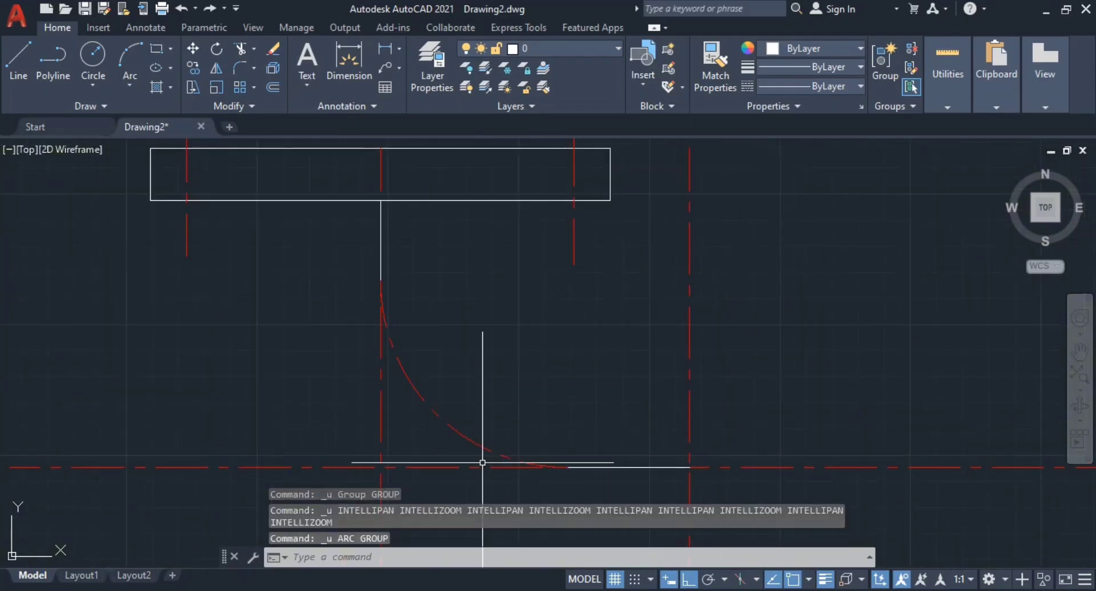
pyautogui.hotkey('ctrl', 'z')
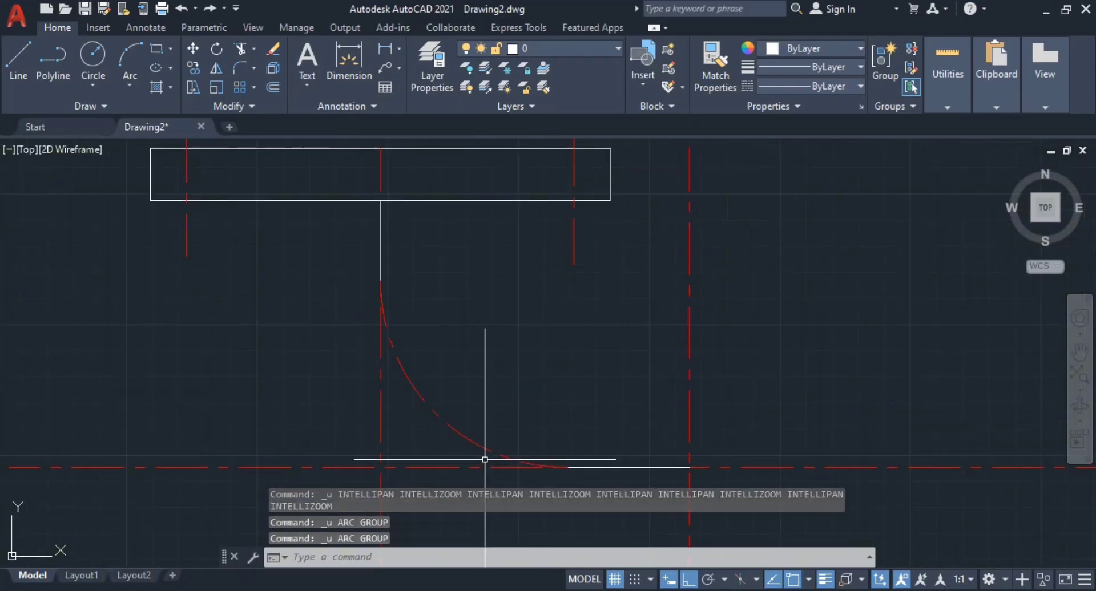
pyautogui.hotkey('ctrl', 'y')
pyautogui.click(485, 459)
pyautogui.press('Escape')
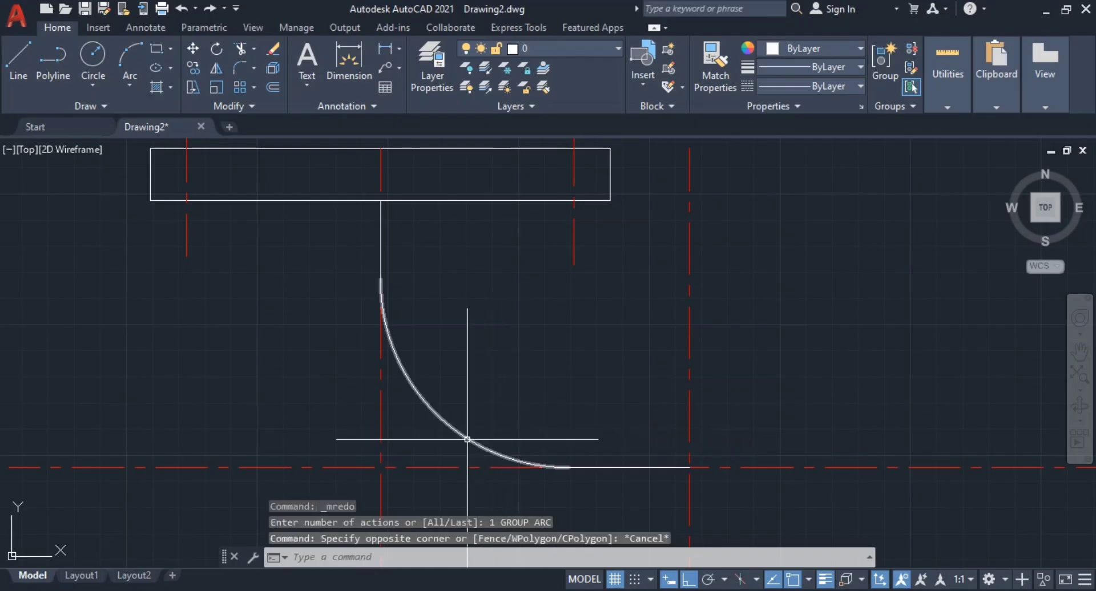
pyautogui.click(539, 460)
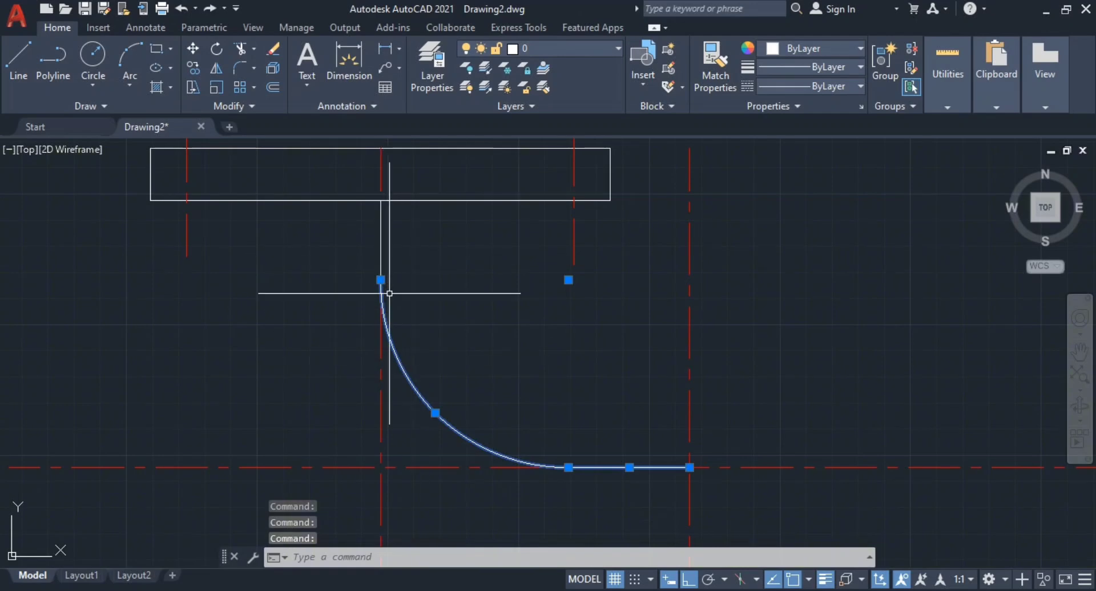
pyautogui.rightClick(413, 378)
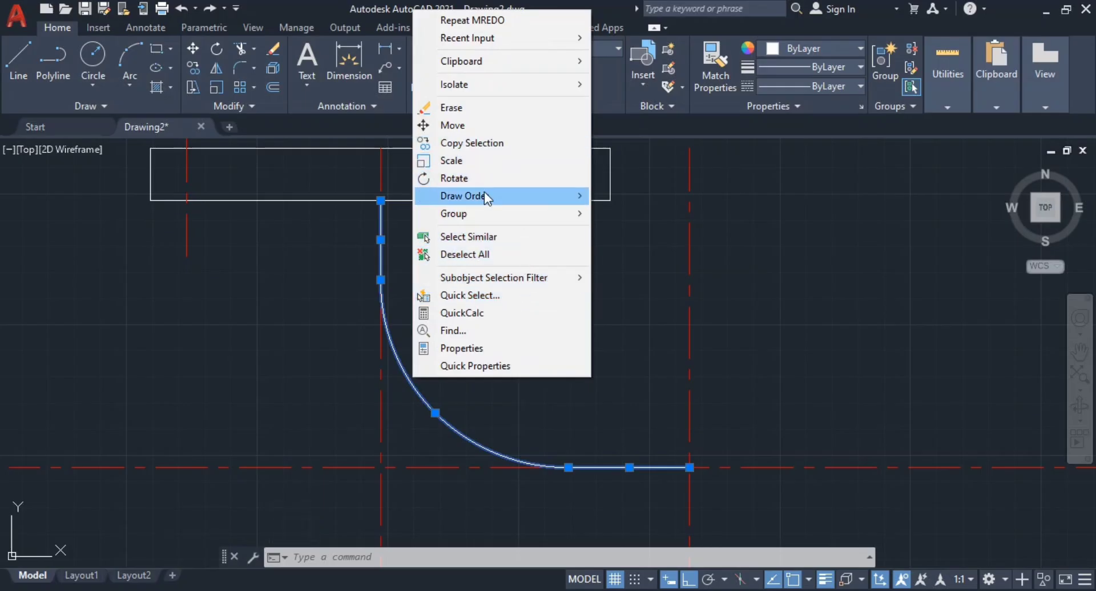
pyautogui.moveTo(485, 197)
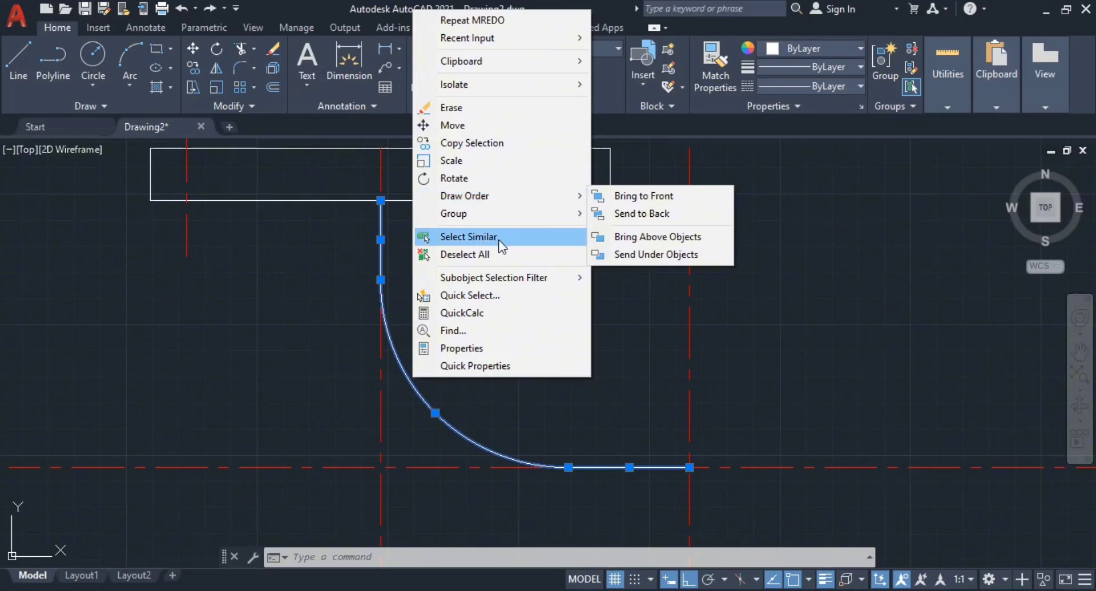
pyautogui.press('Escape')
pyautogui.press('Escape')
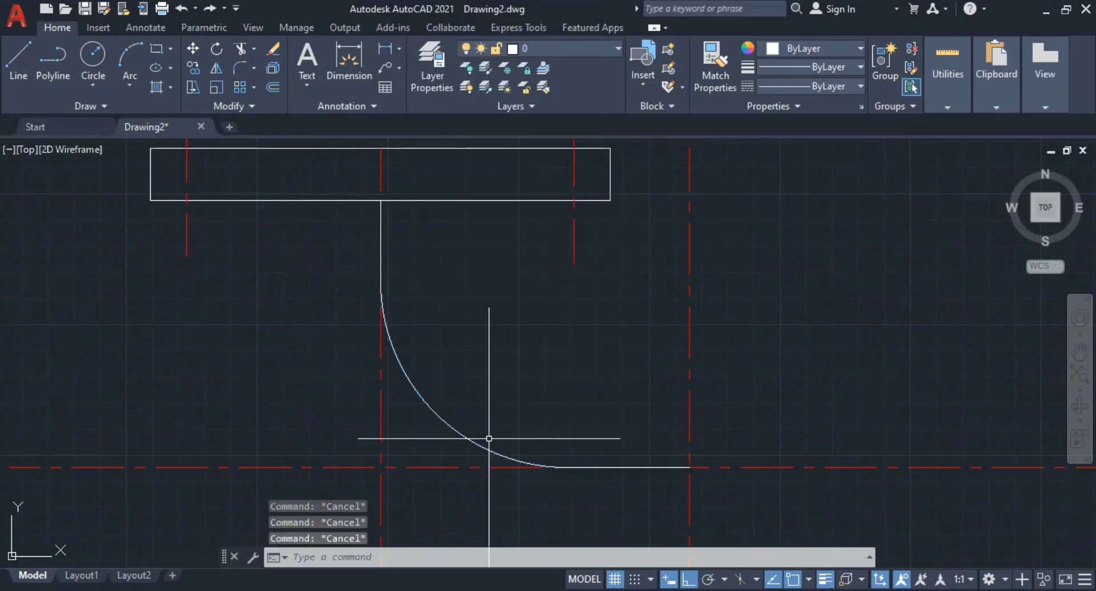
# - Cut the bend arc, horizontal line and vertical line of the bend path to the clipboard
pyautogui.click(479, 443)
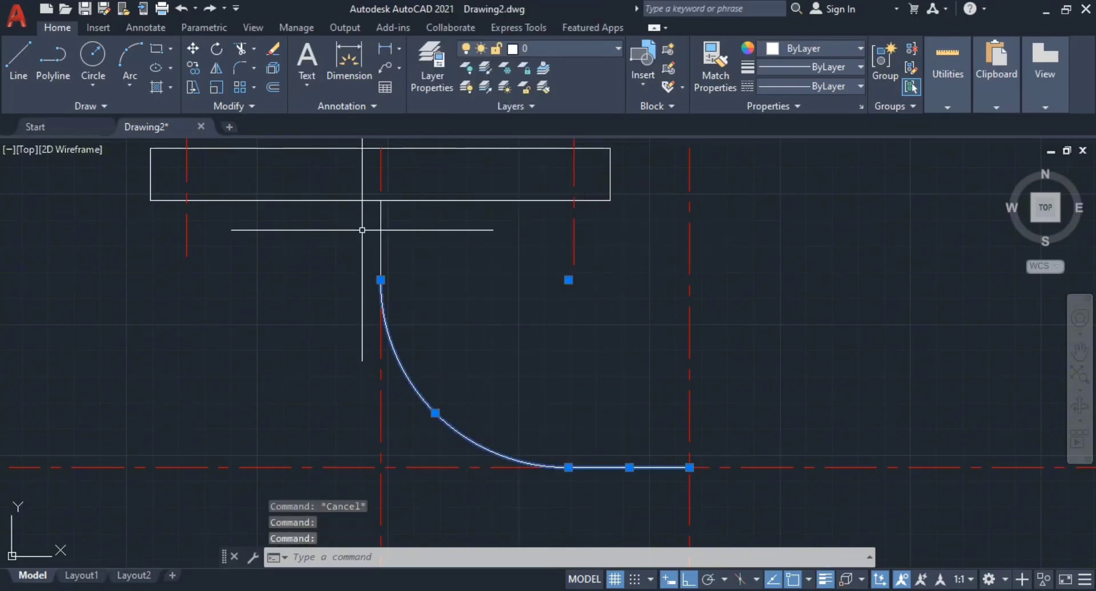
pyautogui.click(386, 243)
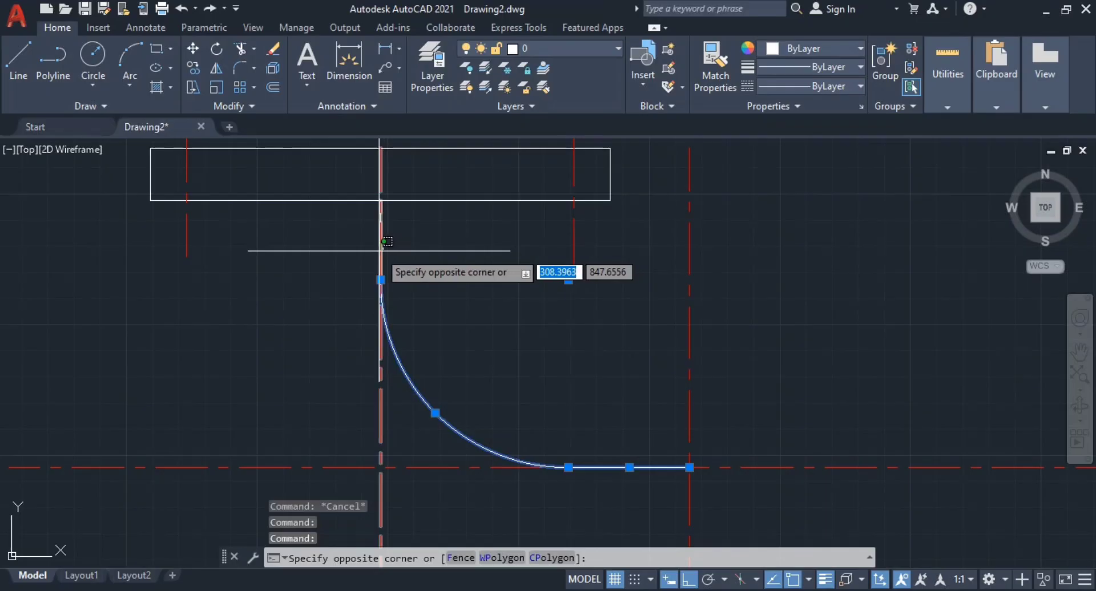
pyautogui.click(435, 284)
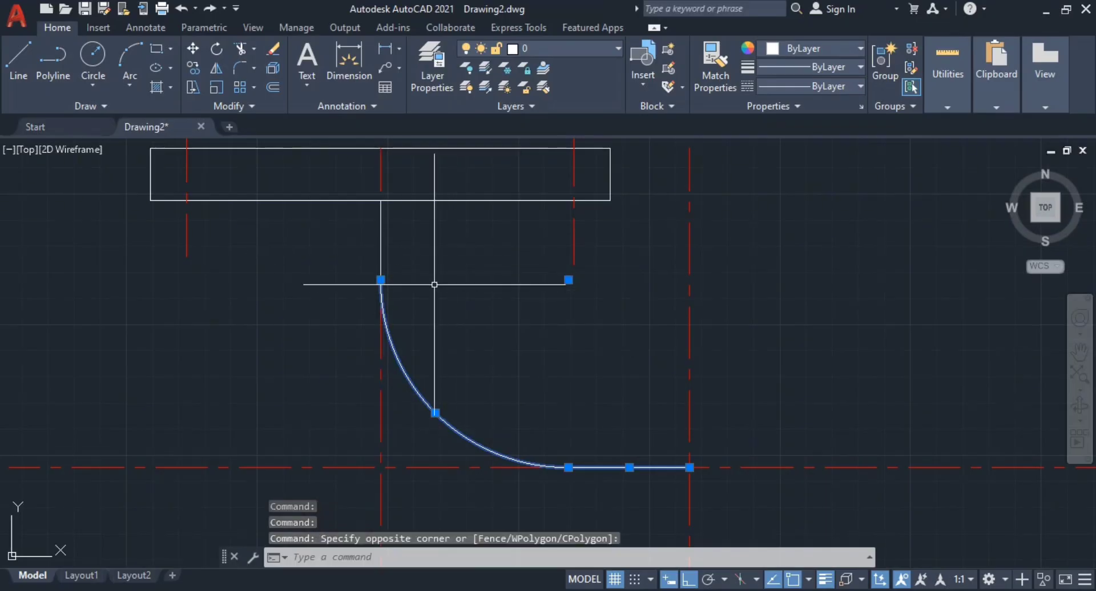
pyautogui.click(380, 249)
pyautogui.hotkey('ctrl', 'x')
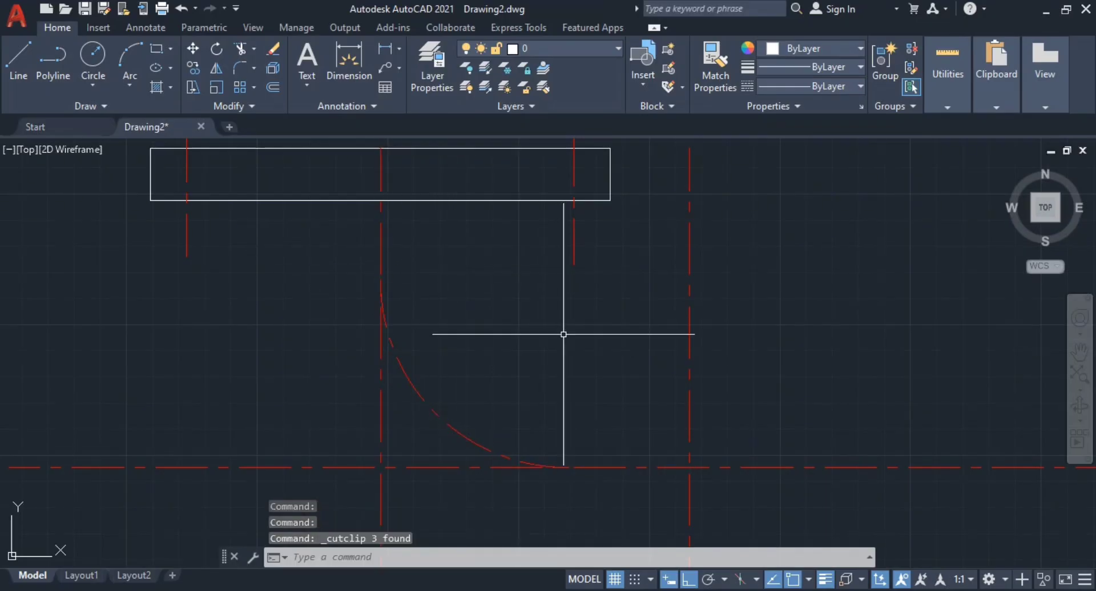
# - Paste the cut bend path as a block in the empty space between section A-A and the flange view
pyautogui.moveTo(587, 339); pyautogui.dragTo(572, 315, button='middle')
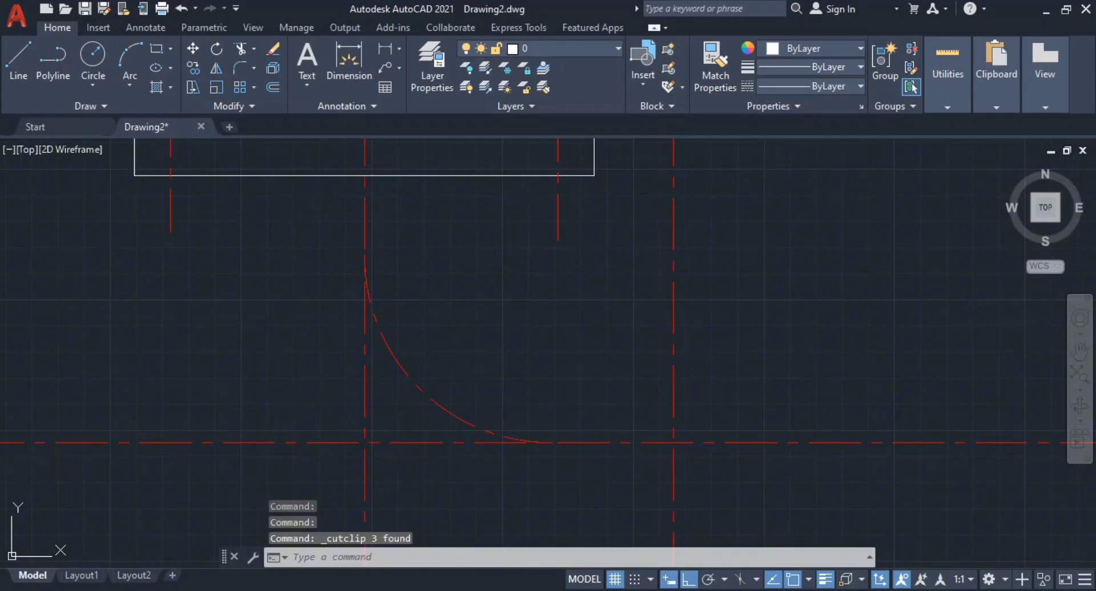
pyautogui.hotkey('ctrl', 'shift', 'v')
pyautogui.scroll(-3, 502, 342)
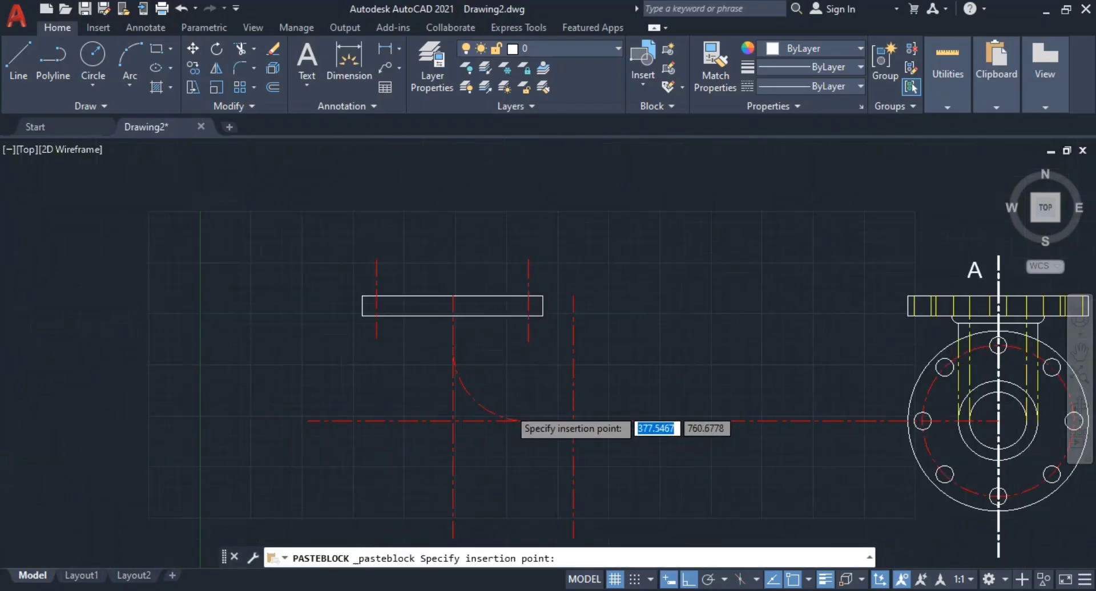
pyautogui.click(599, 372)
pyautogui.press('Escape')
pyautogui.press('Escape')
pyautogui.click(641, 343)
pyautogui.click(592, 376)
pyautogui.write('m')
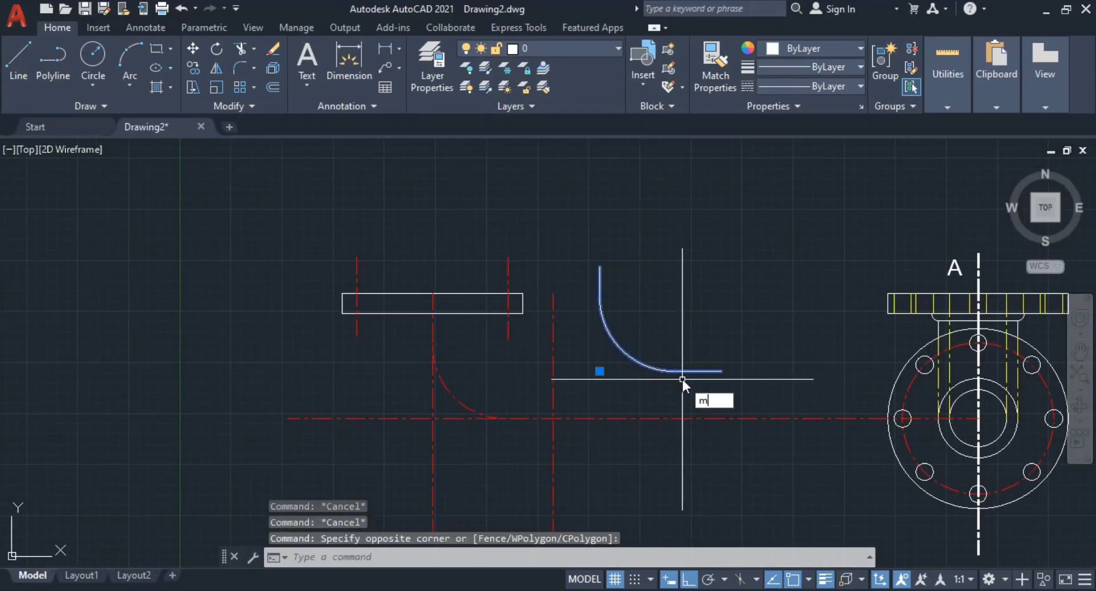
pyautogui.press('Return')
pyautogui.click(599, 266)
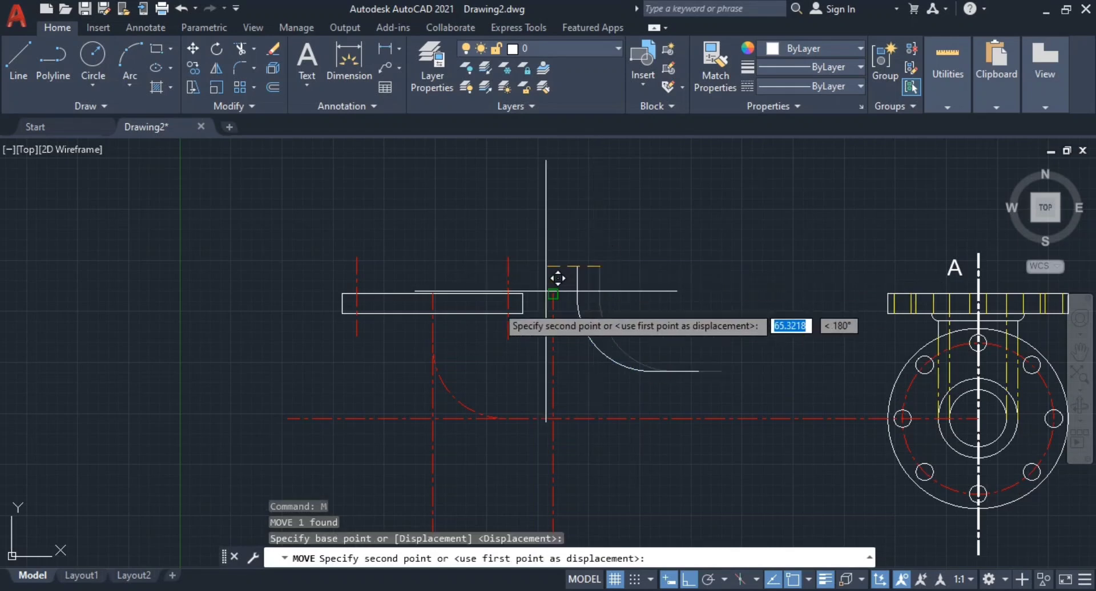
pyautogui.press('Escape')
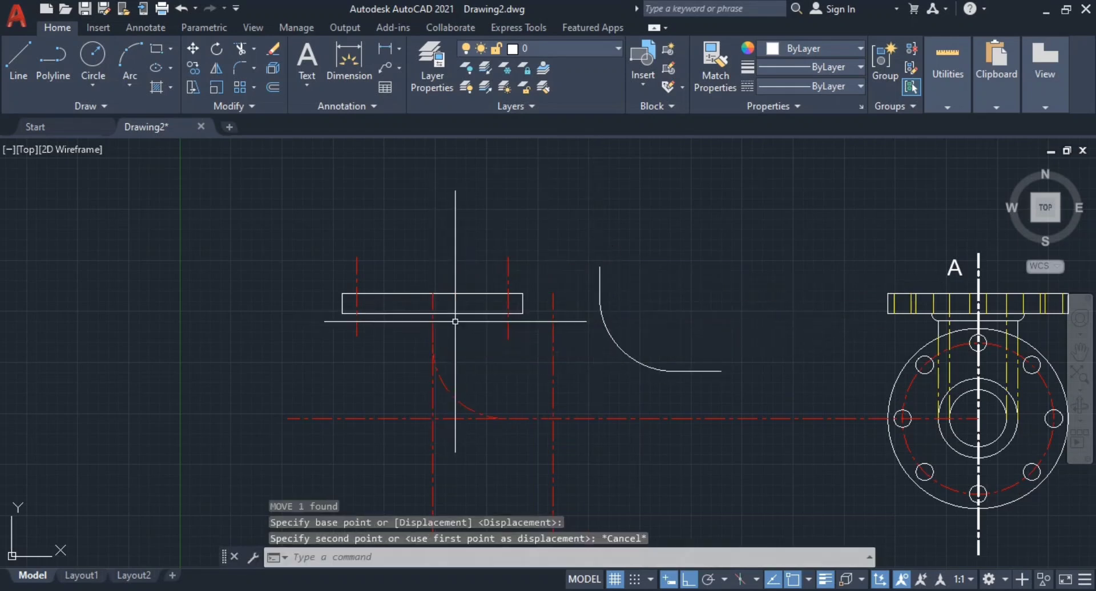
pyautogui.press('Escape')
pyautogui.press('Escape')
# - Move the bend path block with ortho off, from its upper end to where the vertical centre line meets the flange's lower edge
pyautogui.click(619, 327)
pyautogui.click(605, 359)
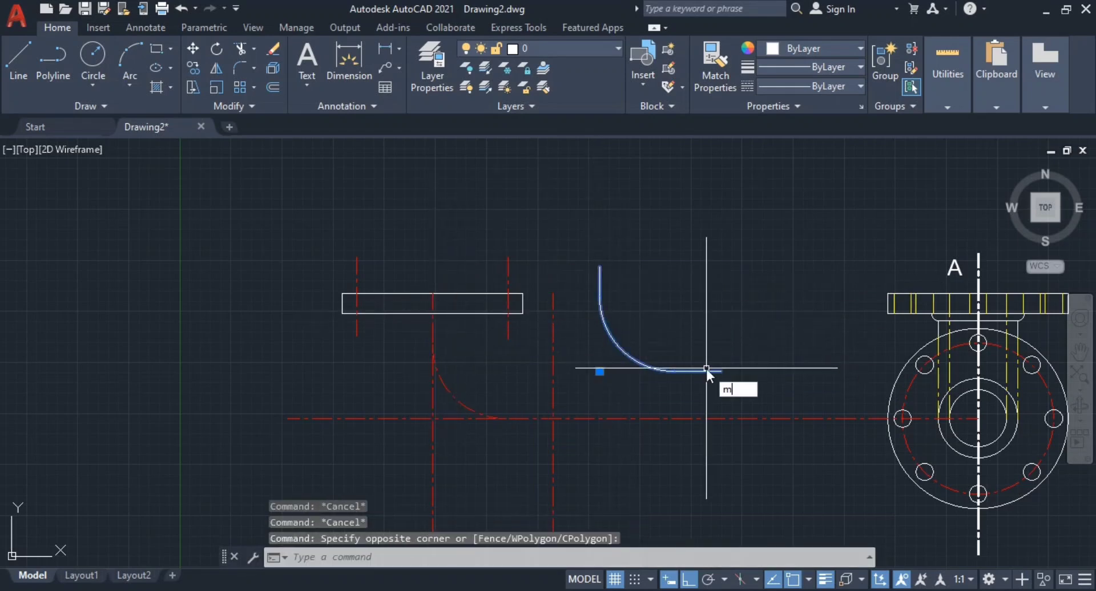
pyautogui.press('Return')
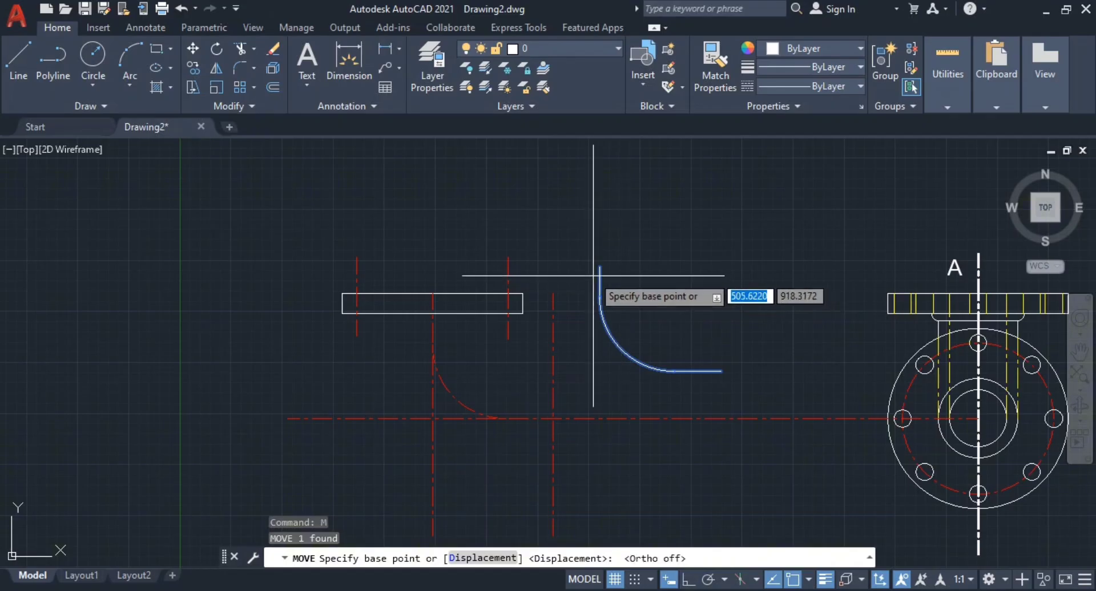
pyautogui.click(599, 266)
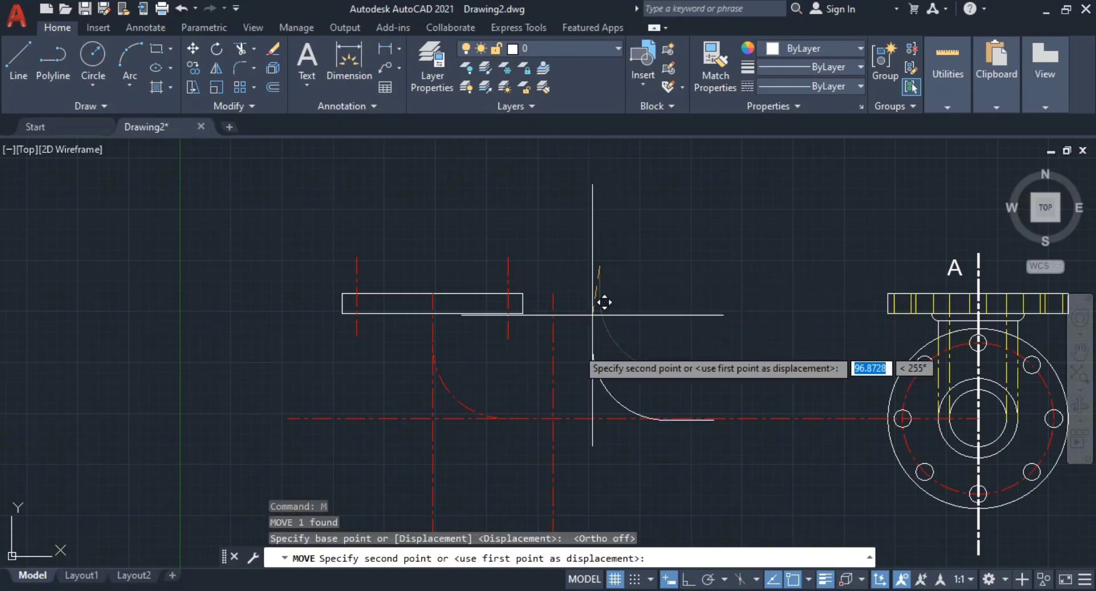
pyautogui.click(444, 300)
pyautogui.press('Escape')
pyautogui.press('Escape')
pyautogui.scroll(4, 451, 394)
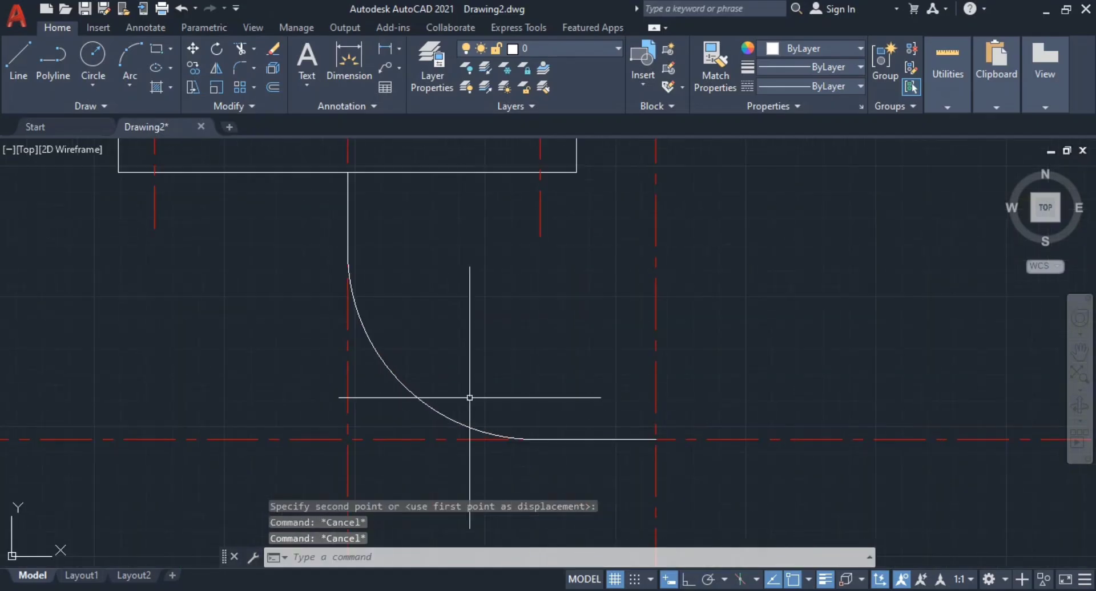
# - Try to offset the bend path block by 48.5
pyautogui.scroll(-2, 540, 403)
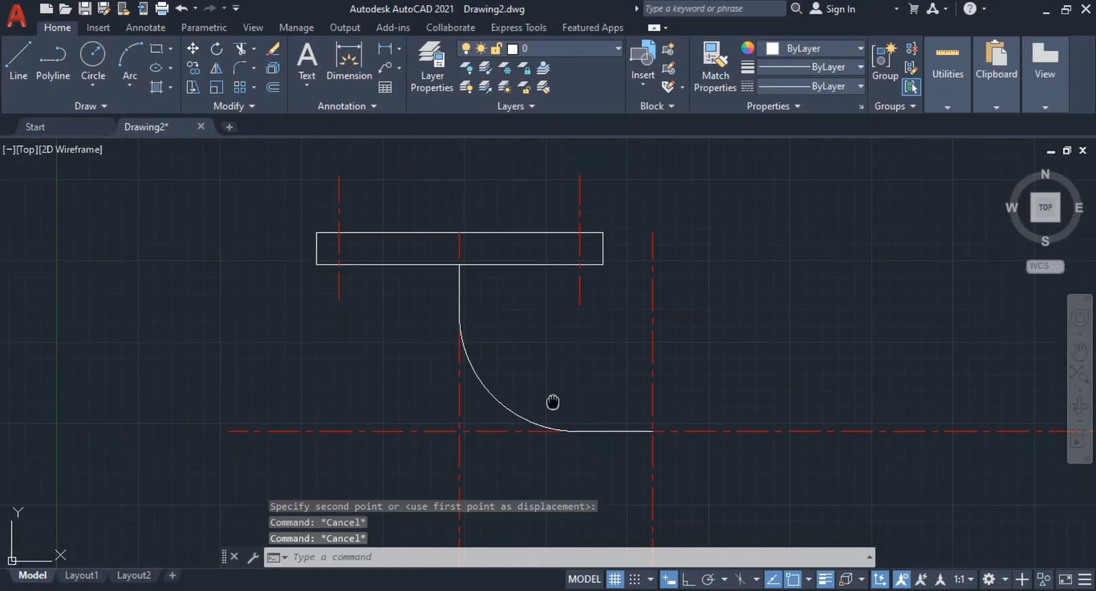
pyautogui.press('Return')
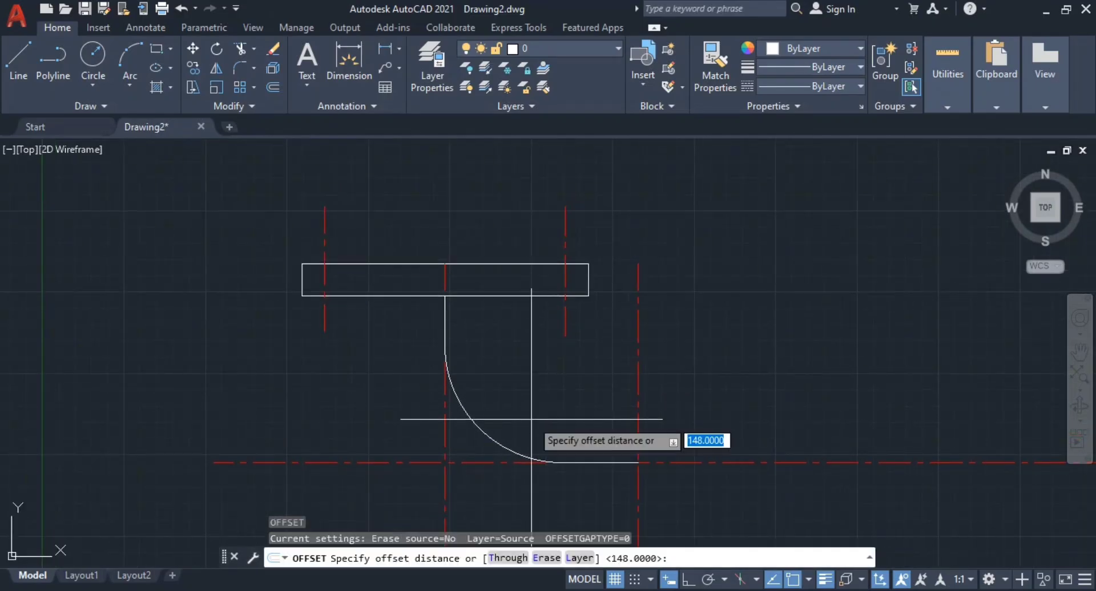
pyautogui.write('48.5')
pyautogui.press('Return')
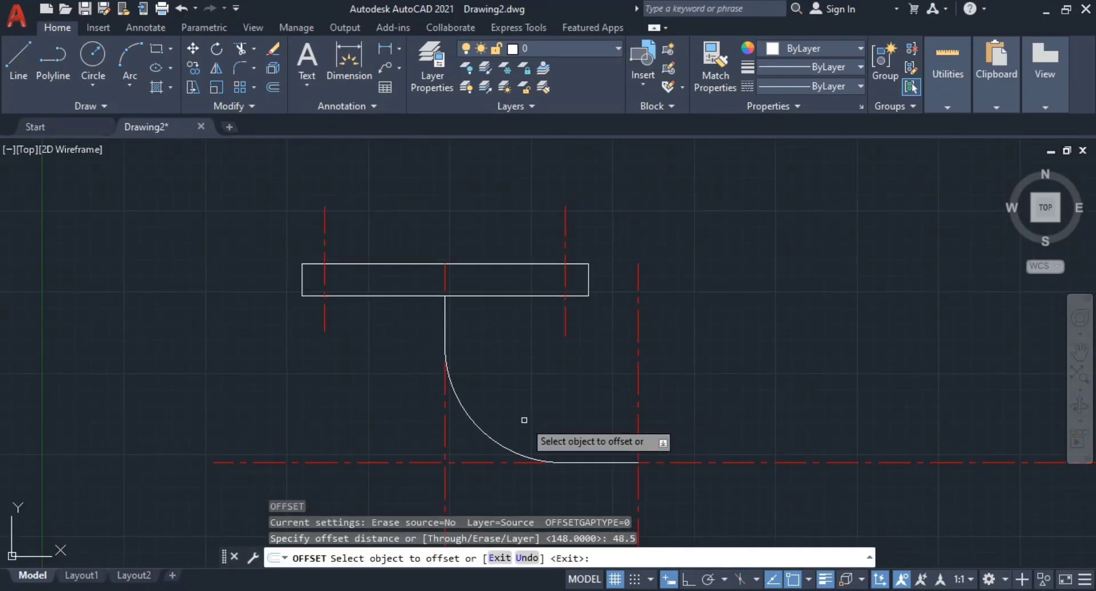
pyautogui.click(486, 434)
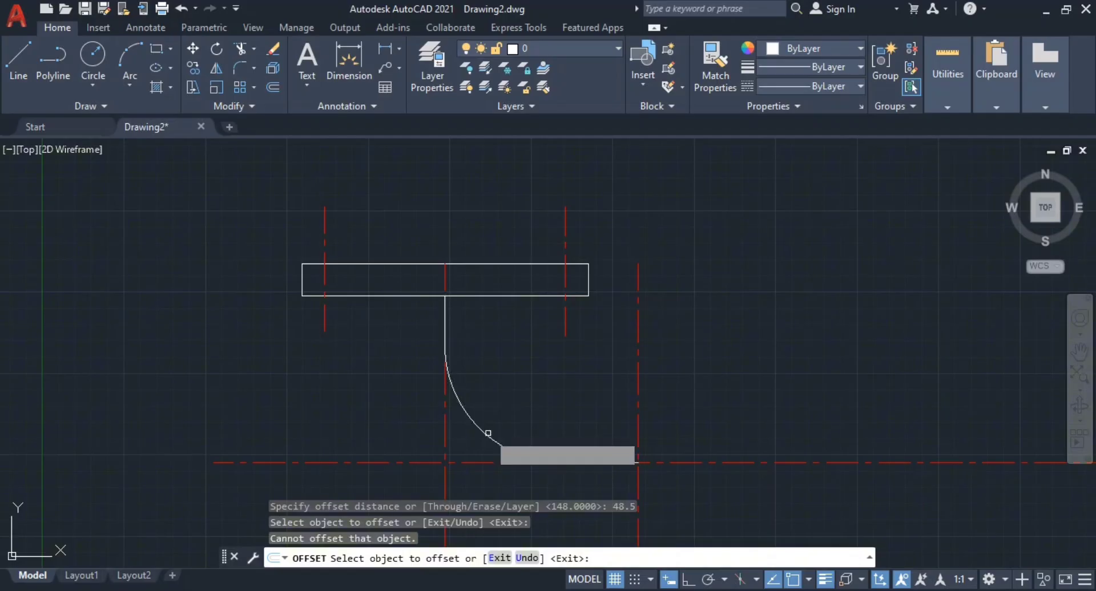
pyautogui.click(488, 433)
pyautogui.press('Escape')
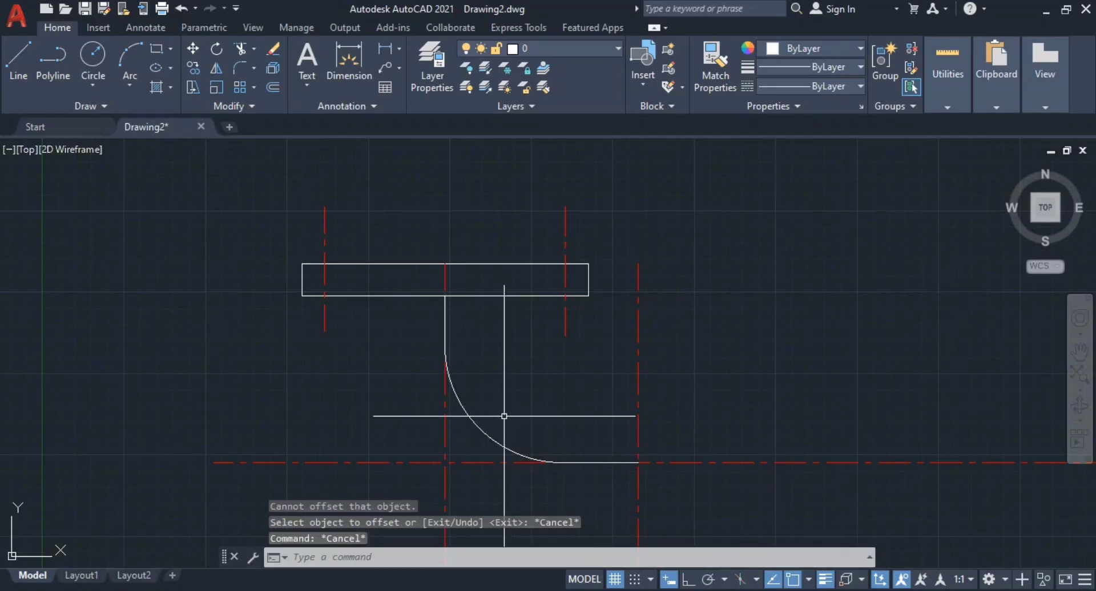
pyautogui.click(504, 424)
pyautogui.click(479, 443)
pyautogui.press('Escape')
pyautogui.press('Escape')
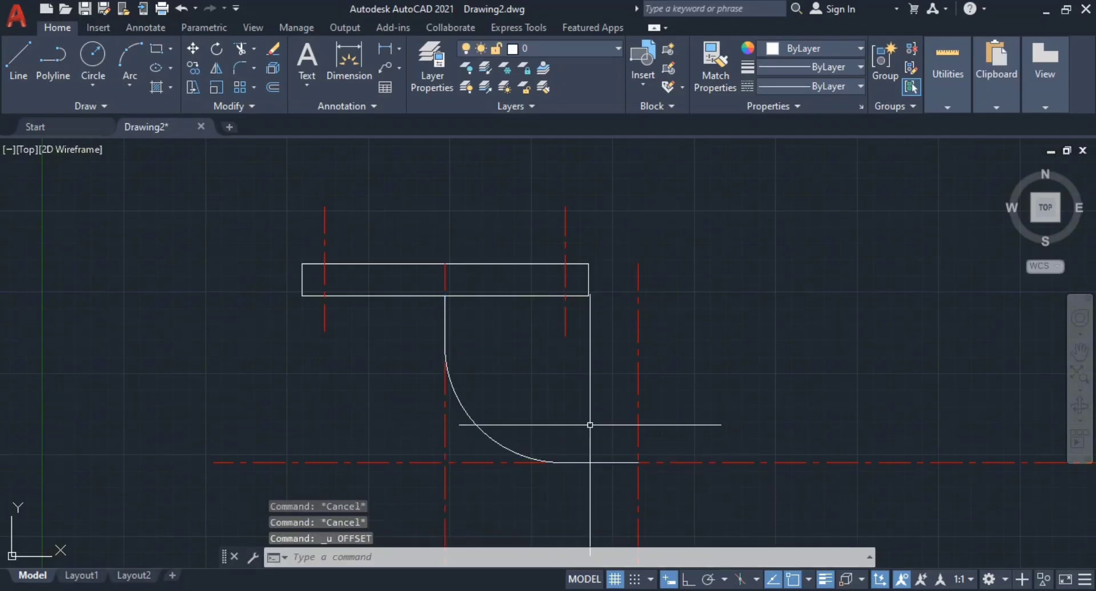
# - Undo the offset attempt and the moves of the bend path block
pyautogui.hotkey('ctrl', 'z')
pyautogui.hotkey('ctrl', 'z')
pyautogui.hotkey('ctrl', 'z')
pyautogui.click(680, 379)
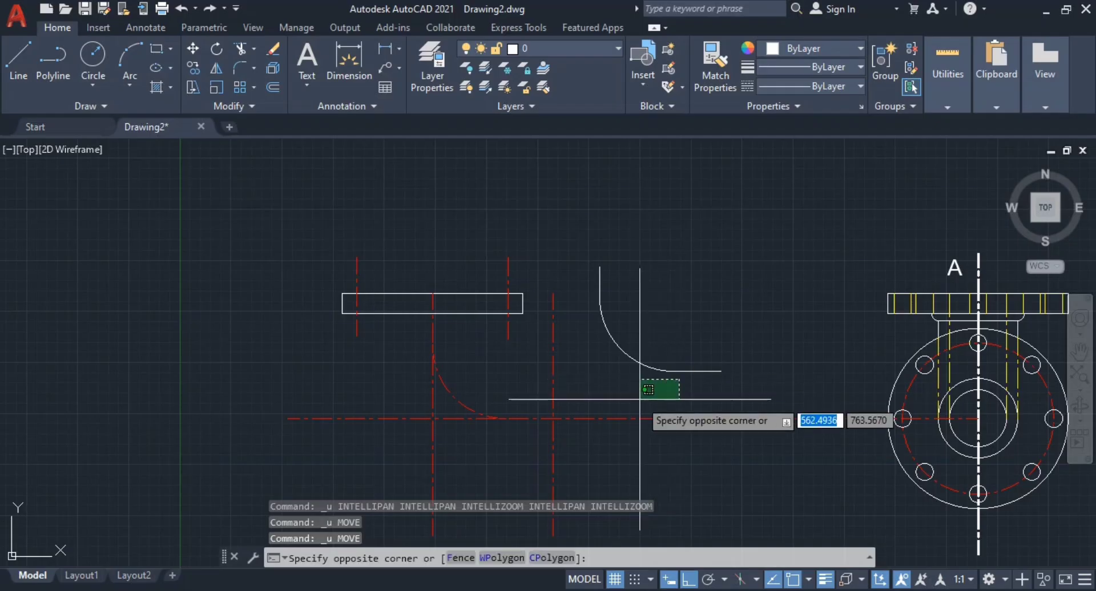
pyautogui.press('Escape')
pyautogui.press('Escape')
# - Erase the pasted bend path block between section A-A and the flange view
pyautogui.click(656, 341)
pyautogui.click(643, 375)
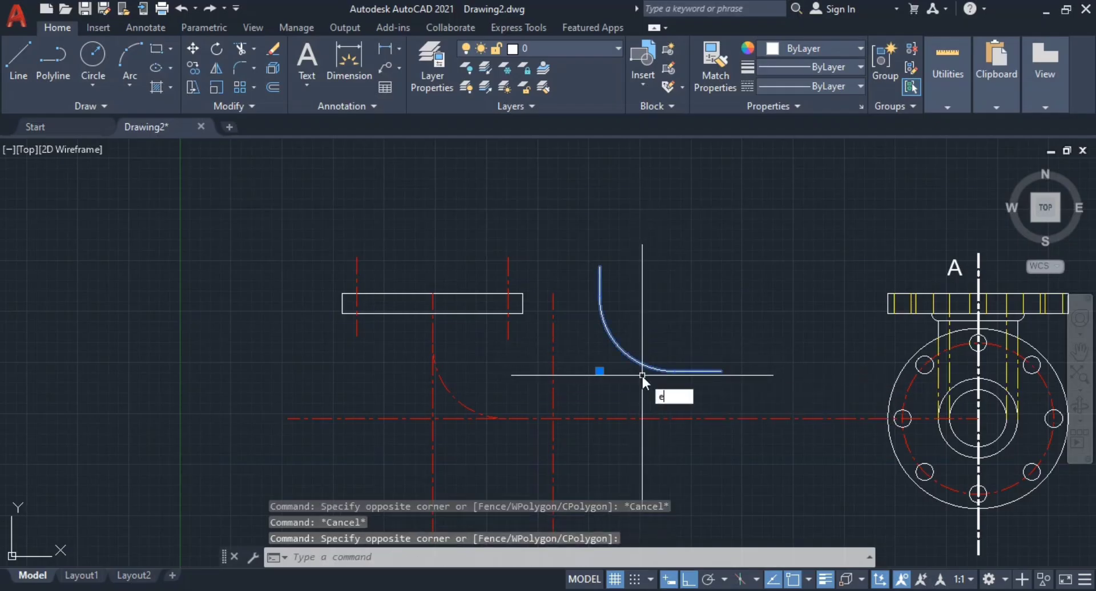
pyautogui.write('e')
pyautogui.press('Return')
# - Offset the red construction bend arc 48.5 towards its inner side
pyautogui.moveTo(411, 391); pyautogui.dragTo(506, 356, button='middle')
pyautogui.scroll(4, 516, 360)
pyautogui.moveTo(594, 320)
pyautogui.mouseDown(button='middle')
pyautogui.moveTo(557, 362)
pyautogui.moveTo(477, 379)
pyautogui.moveTo(490, 341)
pyautogui.moveTo(478, 330)
pyautogui.mouseUp(button='middle')
pyautogui.hotkey('alt', 'Tab')
pyautogui.hotkey('alt', 'Tab')
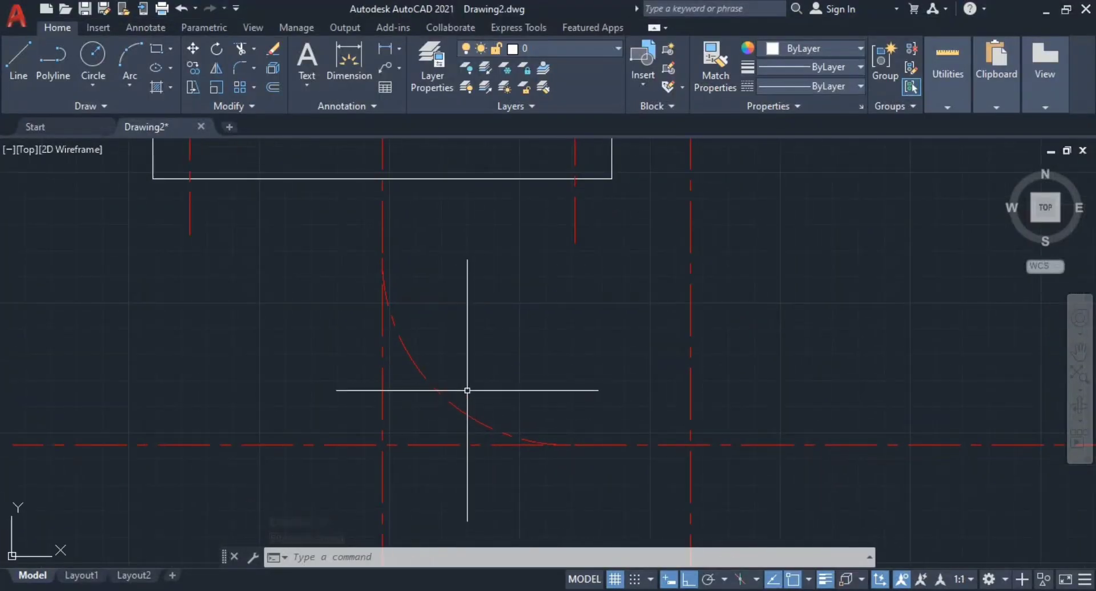
pyautogui.write('o')
pyautogui.press('Return')
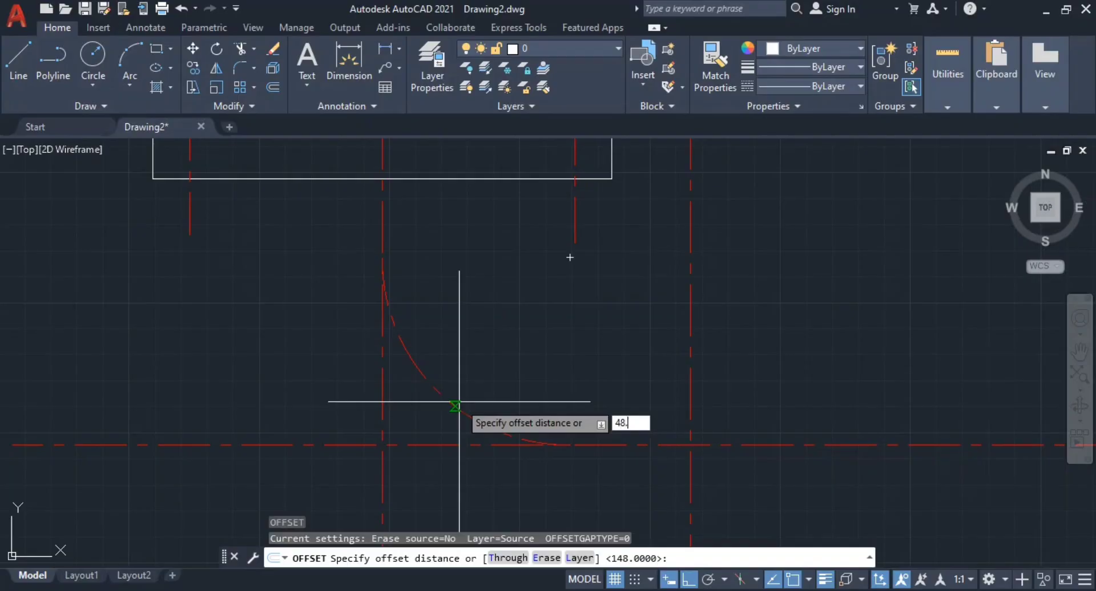
pyautogui.press('Return')
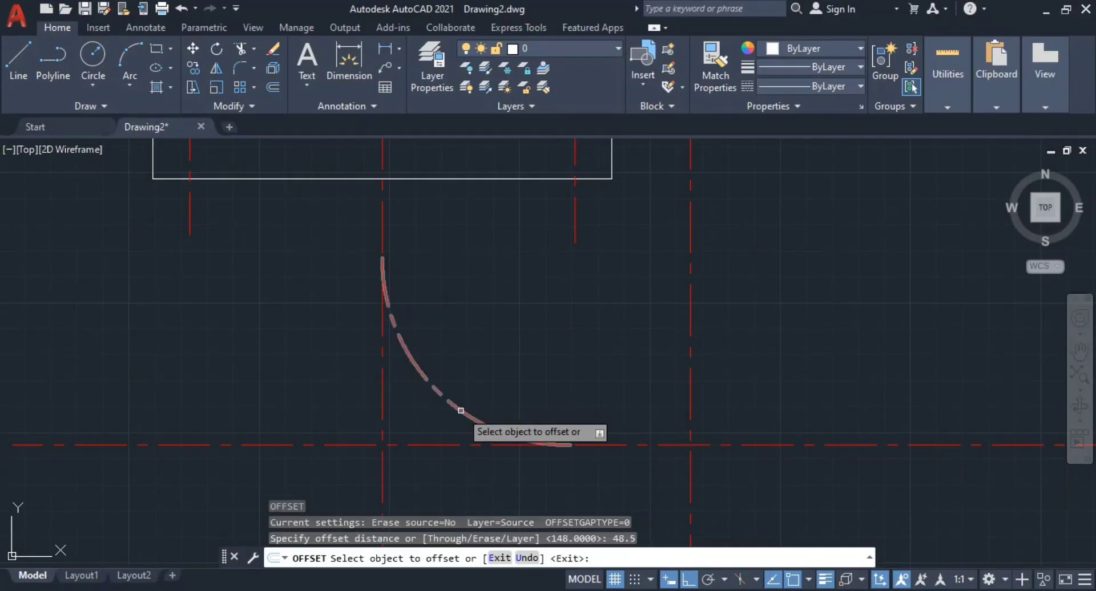
pyautogui.click(460, 410)
pyautogui.click(501, 357)
pyautogui.press('Escape')
pyautogui.press('Escape')
pyautogui.press('Escape')
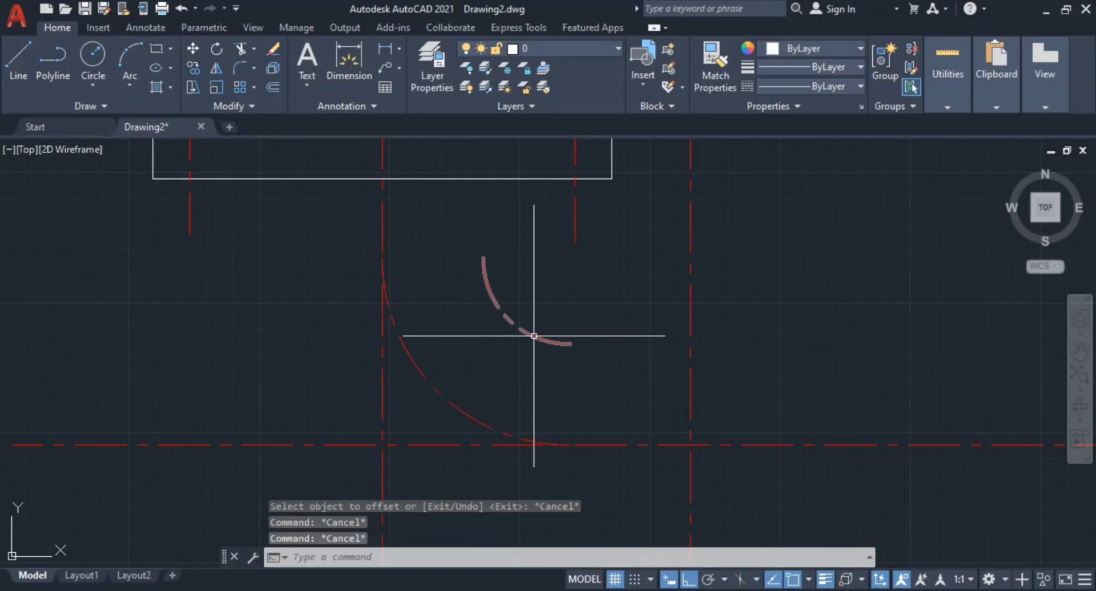
# - Erase the offset copy of the construction arc inside the bend
pyautogui.click(533, 336)
pyautogui.click(522, 355)
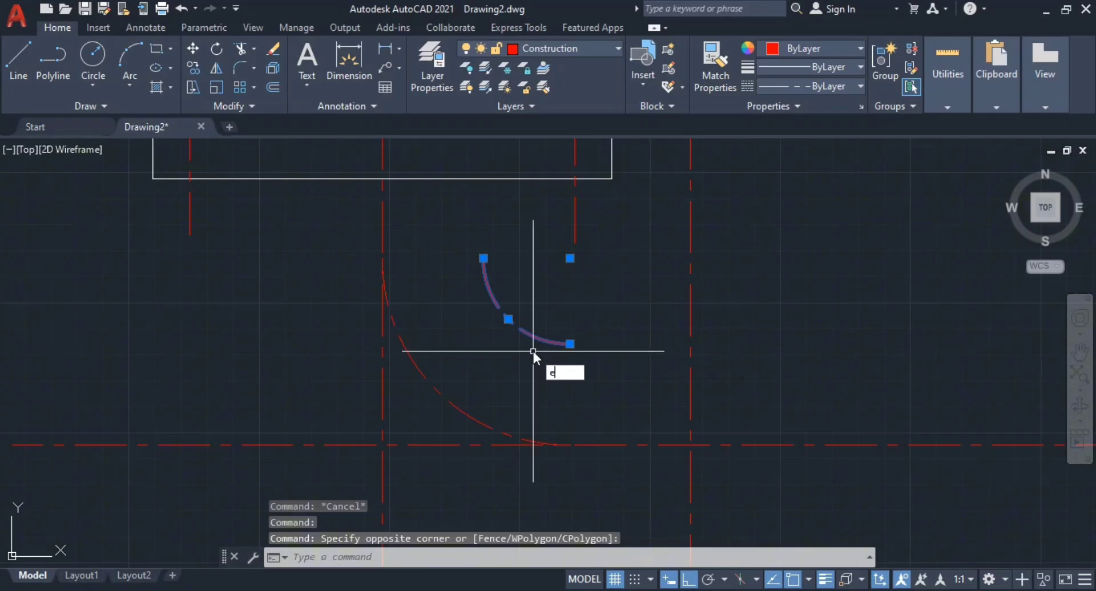
pyautogui.press('Return')
pyautogui.press('Escape')
pyautogui.press('Escape')
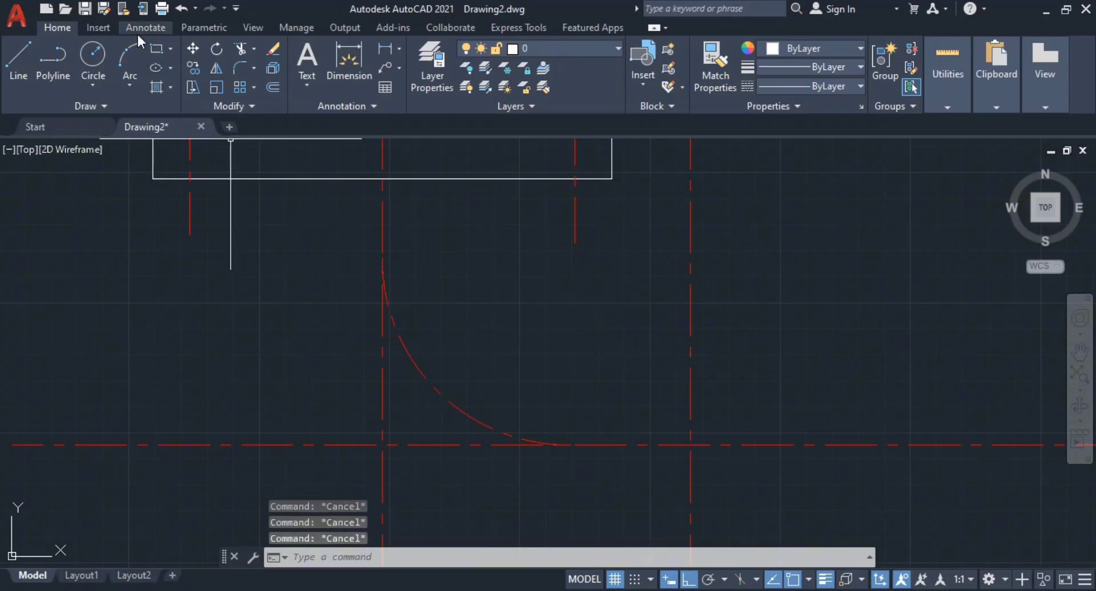
# - Draw a three-point arc on layer 0 over the red construction bend arc, from its upper end to its lower end
pyautogui.click(130, 57)
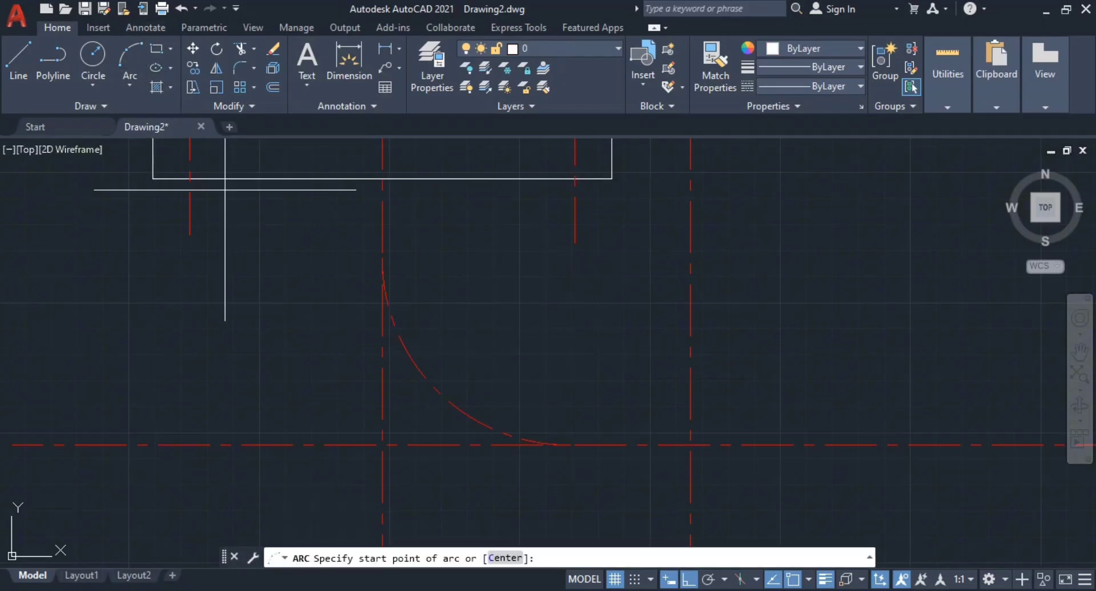
pyautogui.click(383, 258)
pyautogui.click(451, 406)
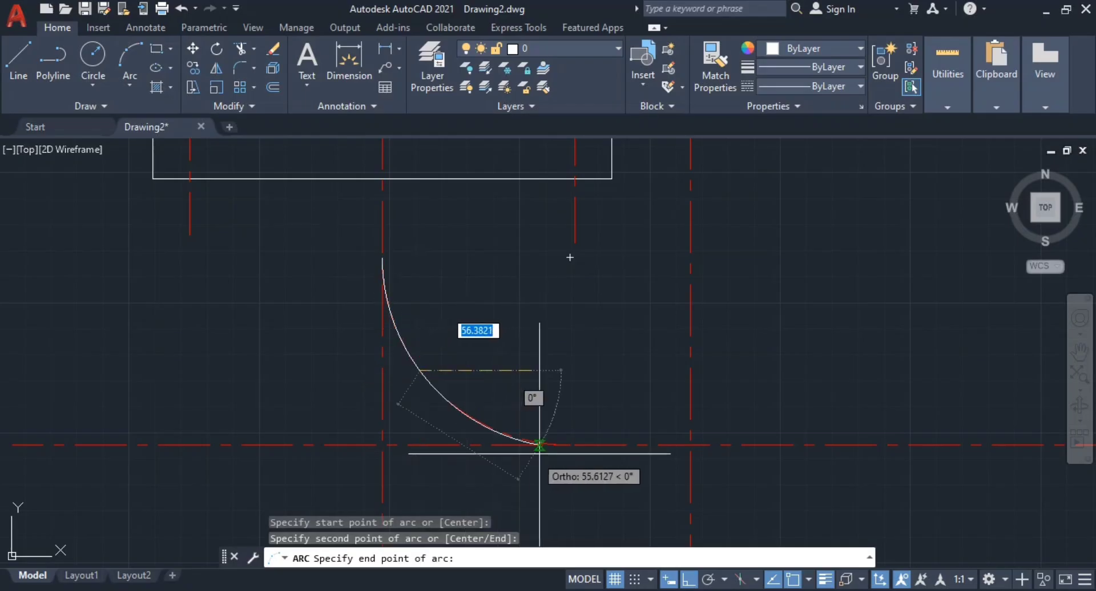
pyautogui.click(570, 445)
pyautogui.press('Escape')
pyautogui.press('Escape')
pyautogui.press('Escape')
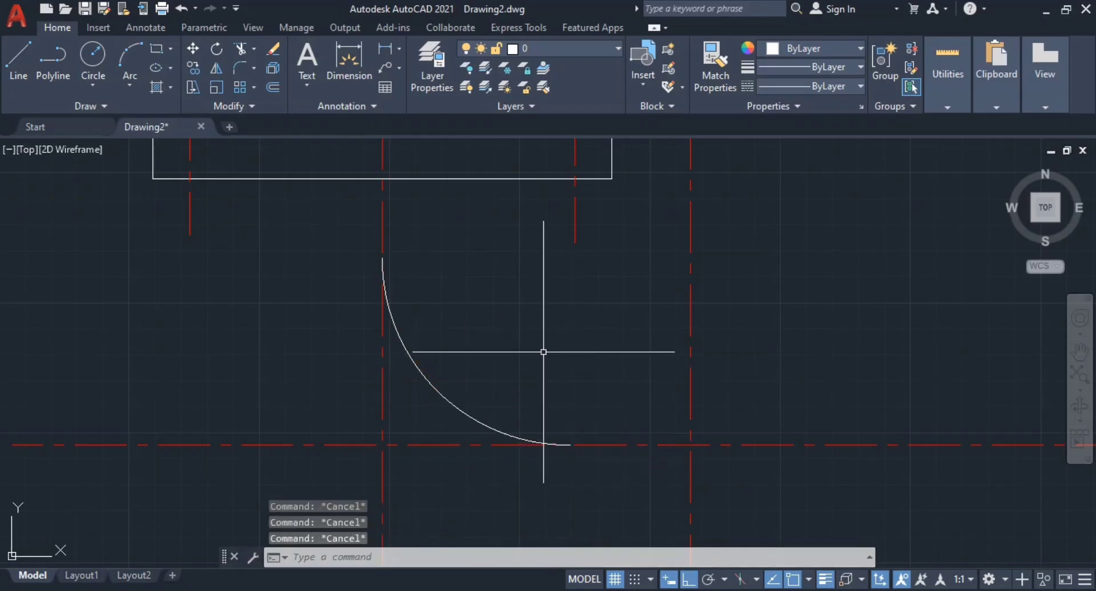
# - Offset the new bend arc 48.5 to both its inner and outer sides
pyautogui.moveTo(536, 333); pyautogui.dragTo(479, 305, button='middle')
pyautogui.write('o')
pyautogui.press('Return')
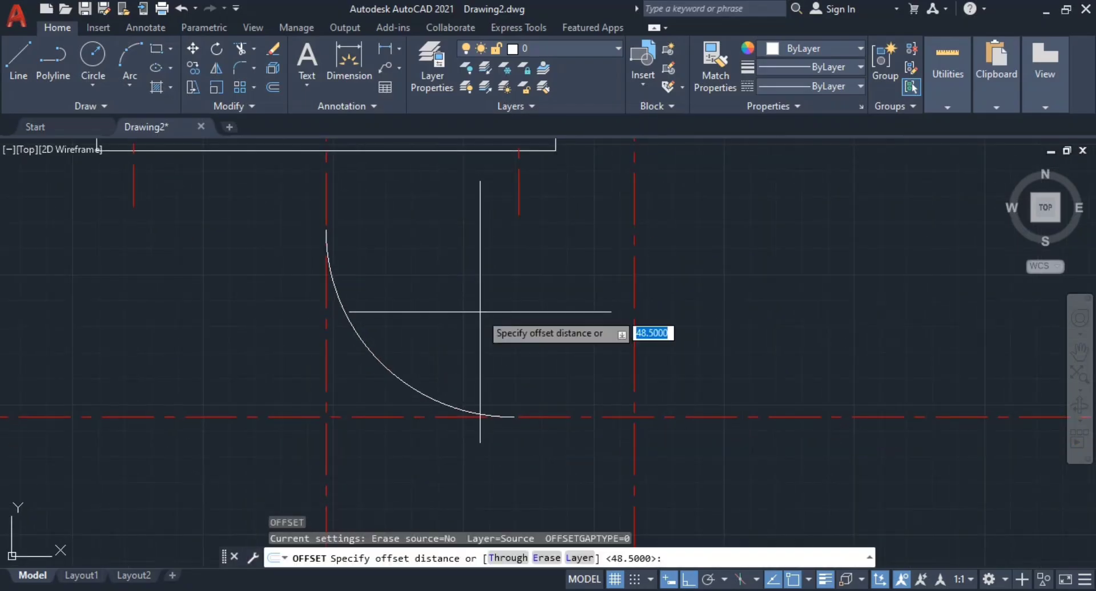
pyautogui.write('48.5')
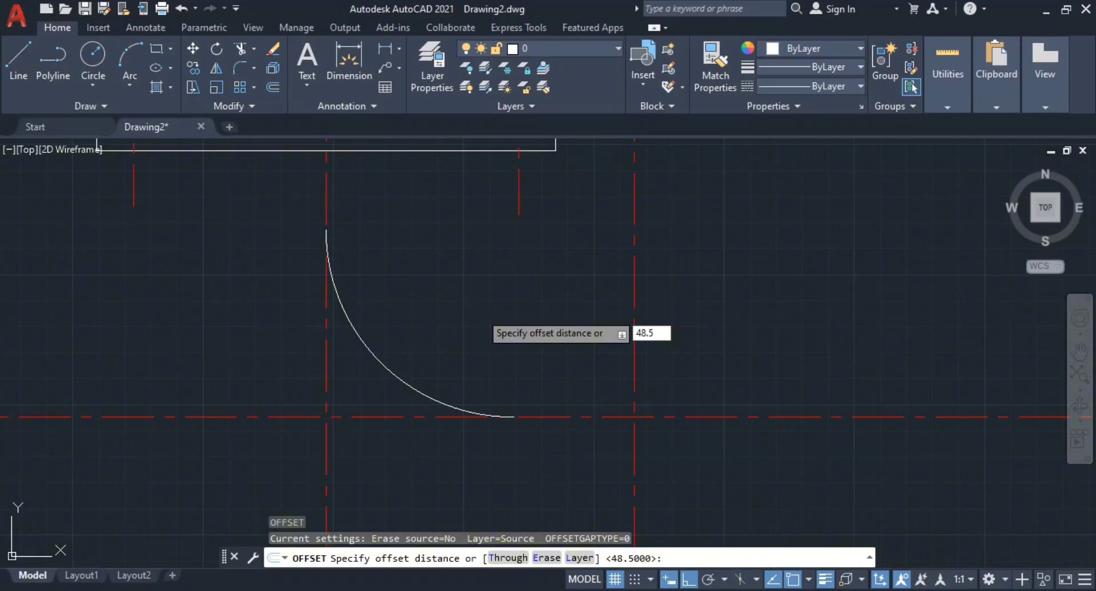
pyautogui.press('Return')
pyautogui.click(418, 393)
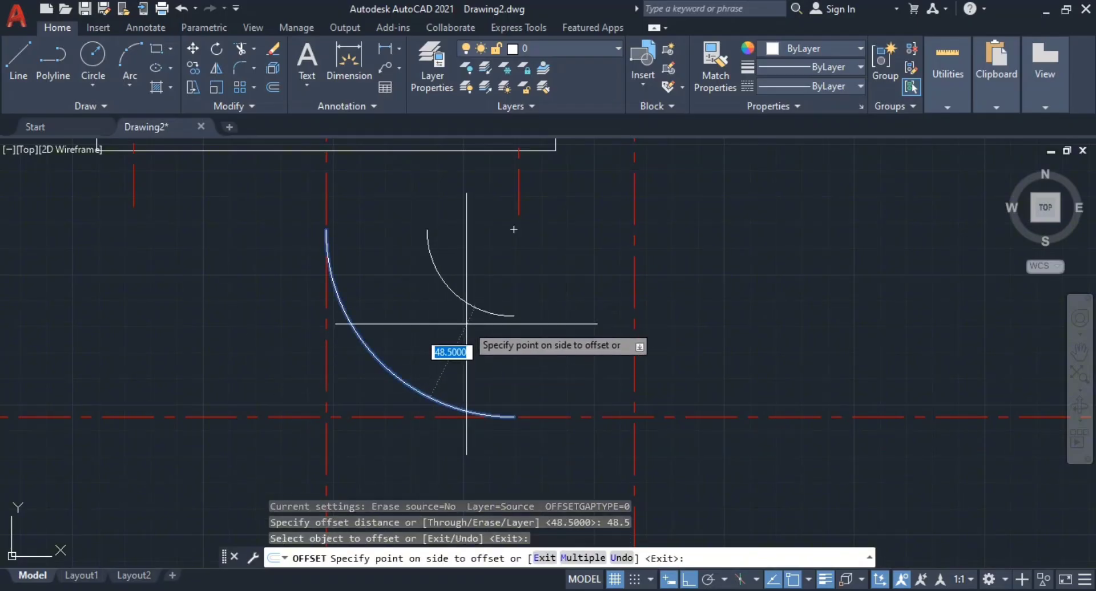
pyautogui.click(557, 325)
pyautogui.click(405, 383)
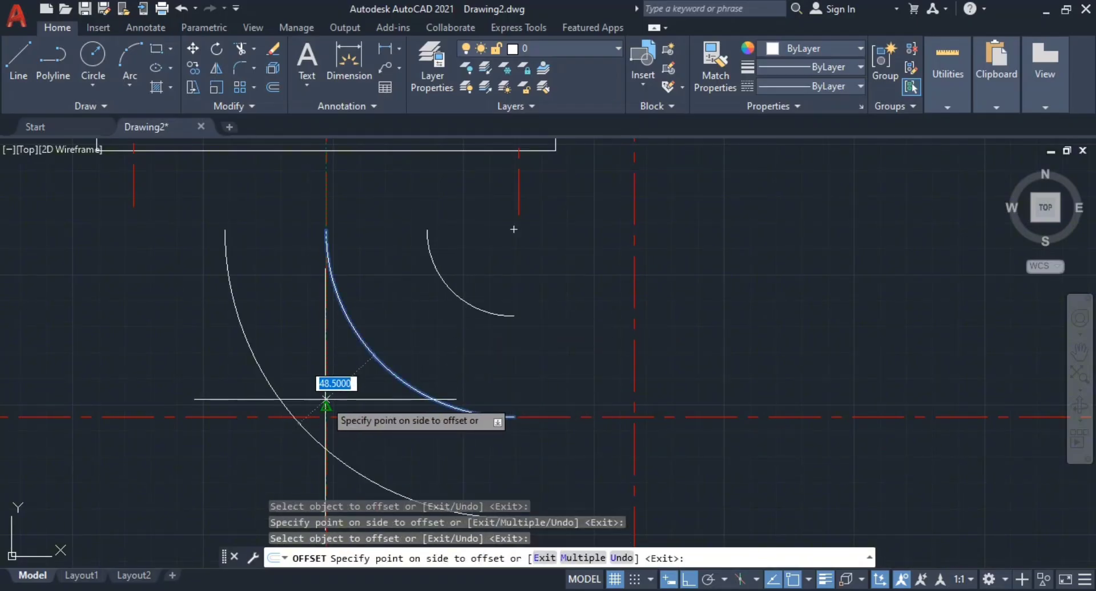
pyautogui.click(293, 379)
pyautogui.press('Escape')
pyautogui.scroll(-2, 422, 357)
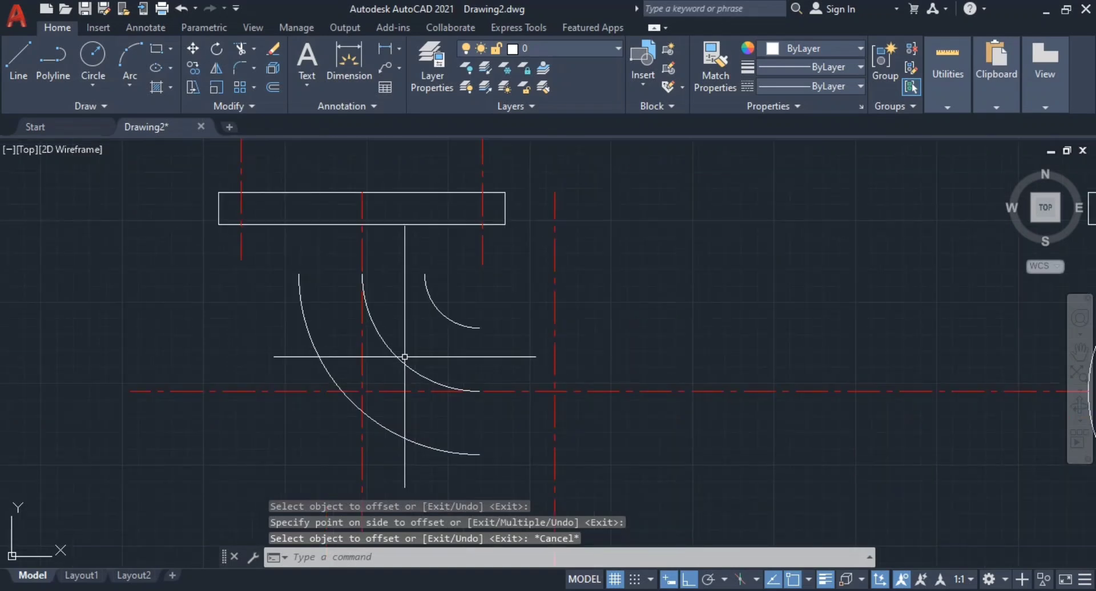
pyautogui.press('Escape')
# - Draw a vertical line from the inner arc's upper end up into the flange rectangle
pyautogui.moveTo(408, 354); pyautogui.dragTo(471, 356, button='middle')
pyautogui.moveTo(479, 298)
pyautogui.mouseDown(button='middle')
pyautogui.moveTo(463, 344)
pyautogui.moveTo(453, 324)
pyautogui.mouseUp(button='middle')
pyautogui.scroll(2, 452, 323)
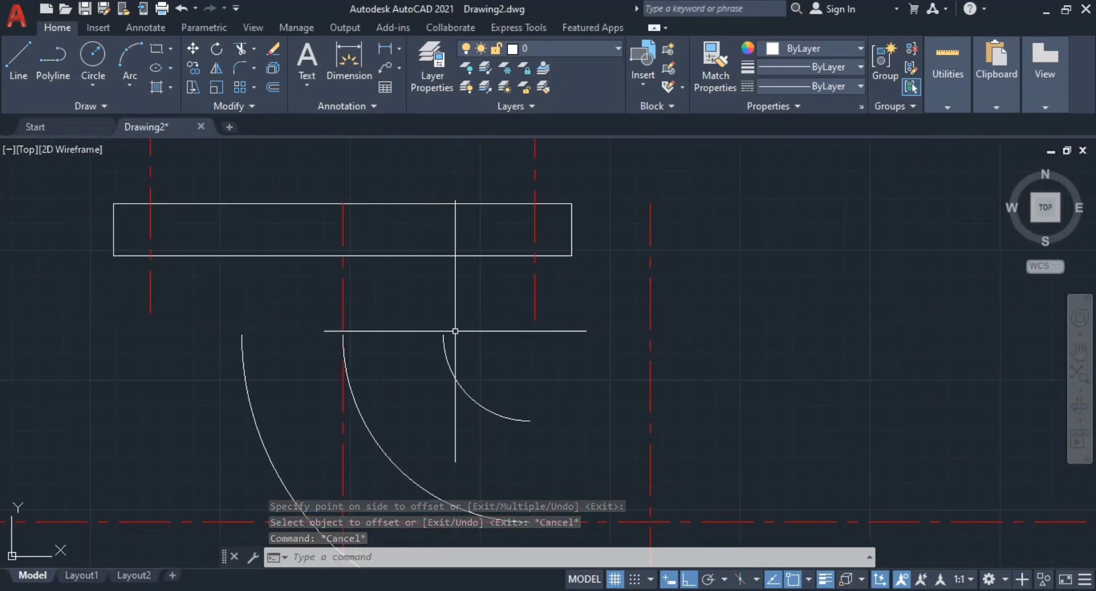
pyautogui.press('l')
pyautogui.press('Return')
pyautogui.click(443, 335)
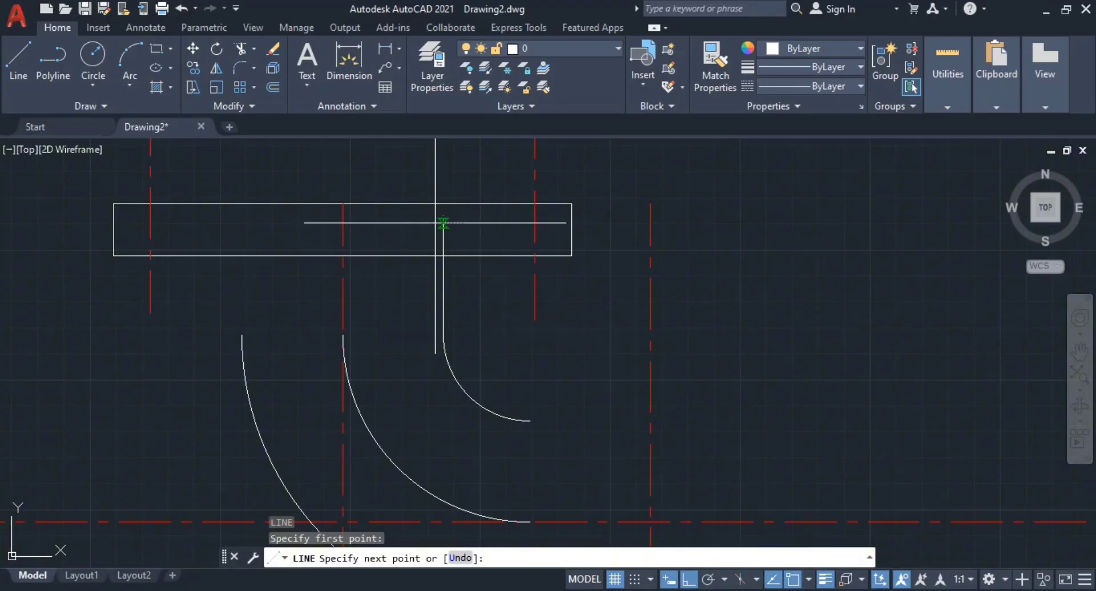
pyautogui.click(443, 222)
pyautogui.press('Escape')
# - Draw a vertical line from the outer arc's upper end up into the flange rectangle
pyautogui.moveTo(276, 289); pyautogui.dragTo(308, 306, button='middle')
pyautogui.press('Return')
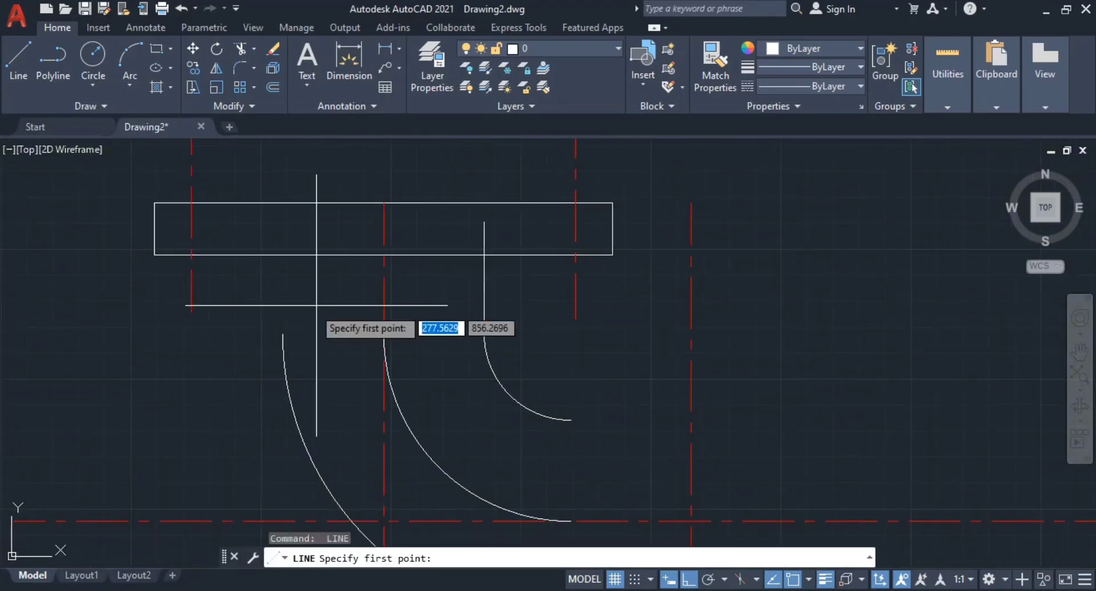
pyautogui.click(282, 334)
pyautogui.click(275, 226)
pyautogui.press('Escape')
# - Draw a horizontal line from the inner arc's lower end to just past the outlet's vertical construction line
pyautogui.moveTo(512, 321); pyautogui.dragTo(438, 205, button='middle')
pyautogui.press('Return')
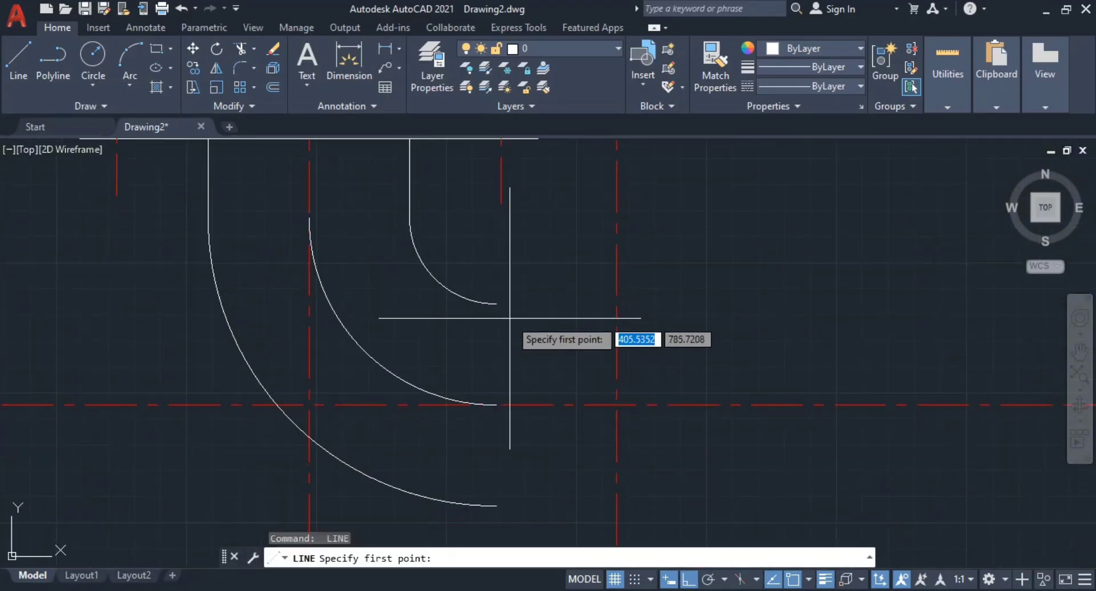
pyautogui.click(496, 304)
pyautogui.click(671, 303)
pyautogui.press('Escape')
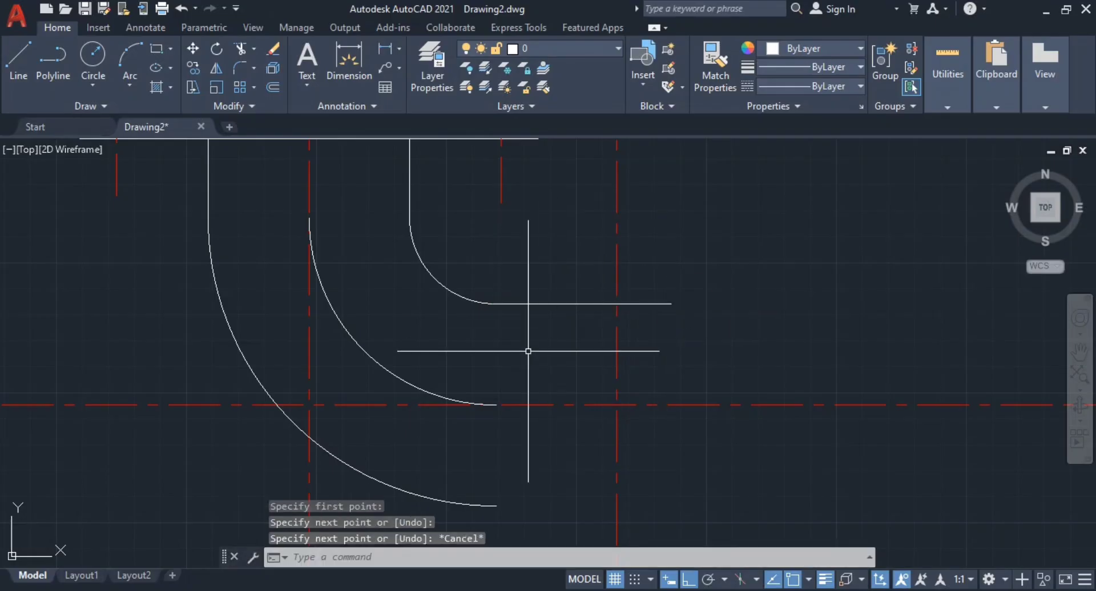
# - Draw a horizontal line about 99.5 long from the outer arc's lower end past the outlet's vertical construction line
pyautogui.moveTo(528, 351); pyautogui.dragTo(496, 215, button='middle')
pyautogui.press('Return')
pyautogui.click(464, 369)
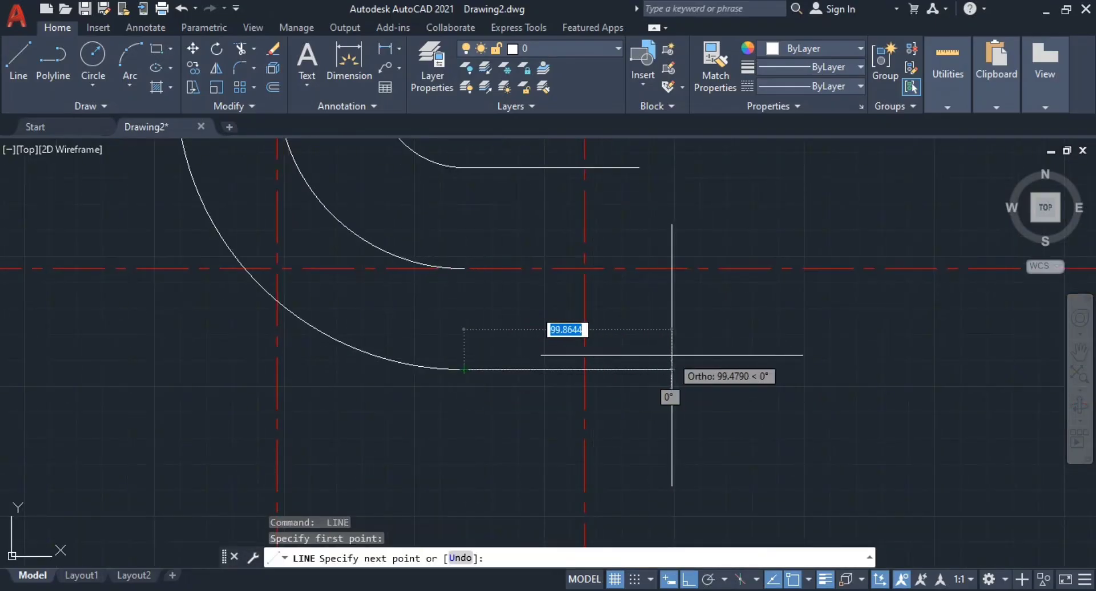
pyautogui.click(671, 369)
pyautogui.press('Escape')
pyautogui.press('Escape')
# - Erase the white middle arc lying over the construction bend arc
pyautogui.click(395, 242)
pyautogui.press('Escape')
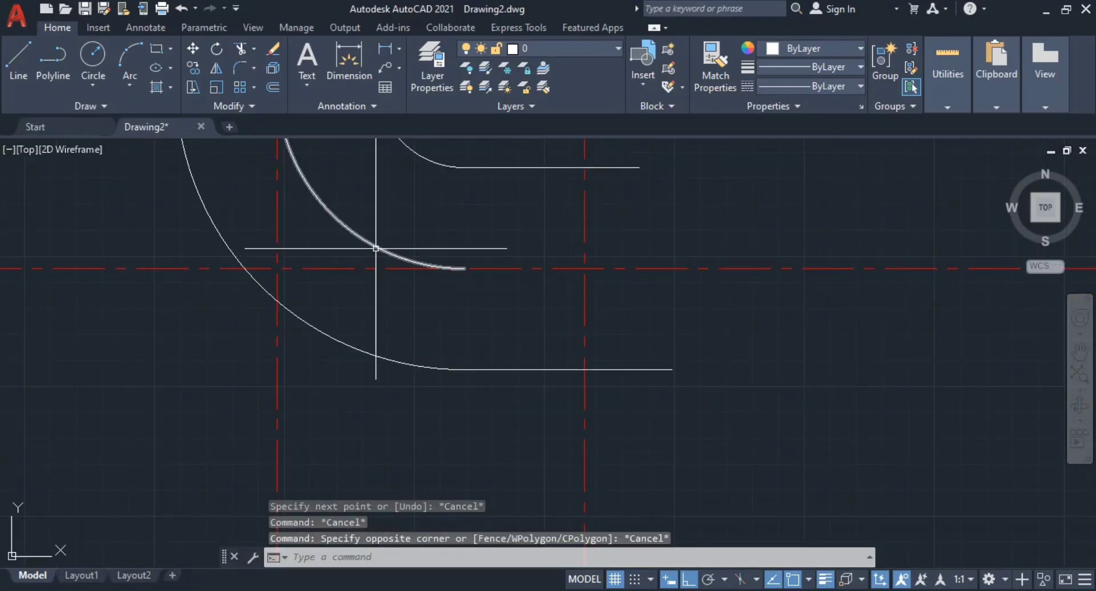
pyautogui.click(376, 248)
pyautogui.write('E')
pyautogui.press('Return')
pyautogui.scroll(-3, 620, 319)
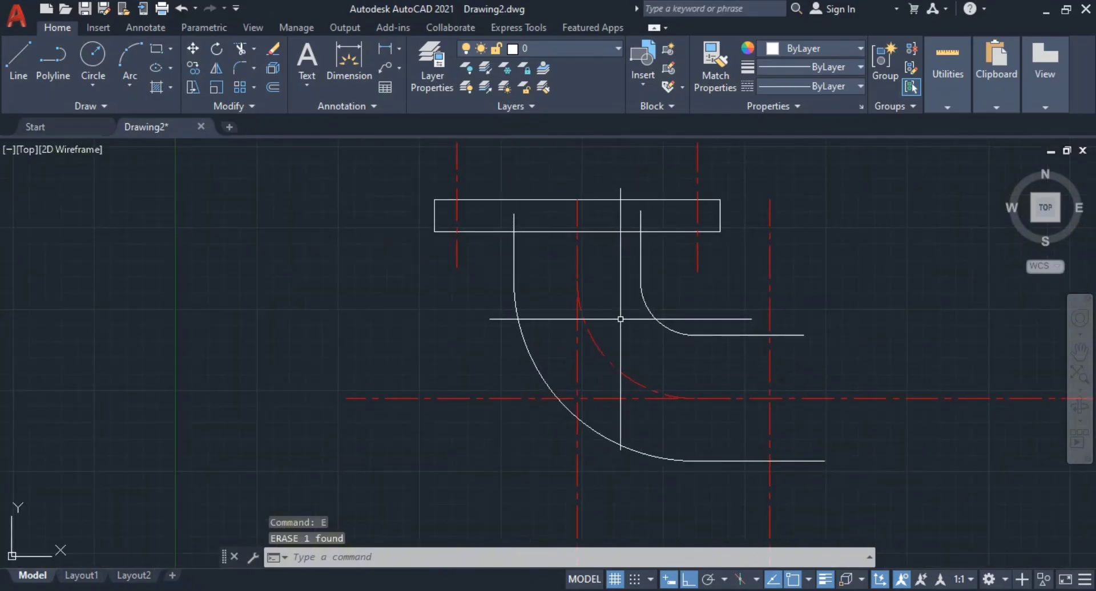
# - Trim the ends of both vertical pipe wall lines that extend into the flange rectangle
pyautogui.scroll(4, 686, 316)
pyautogui.press('Escape')
pyautogui.press('Escape')
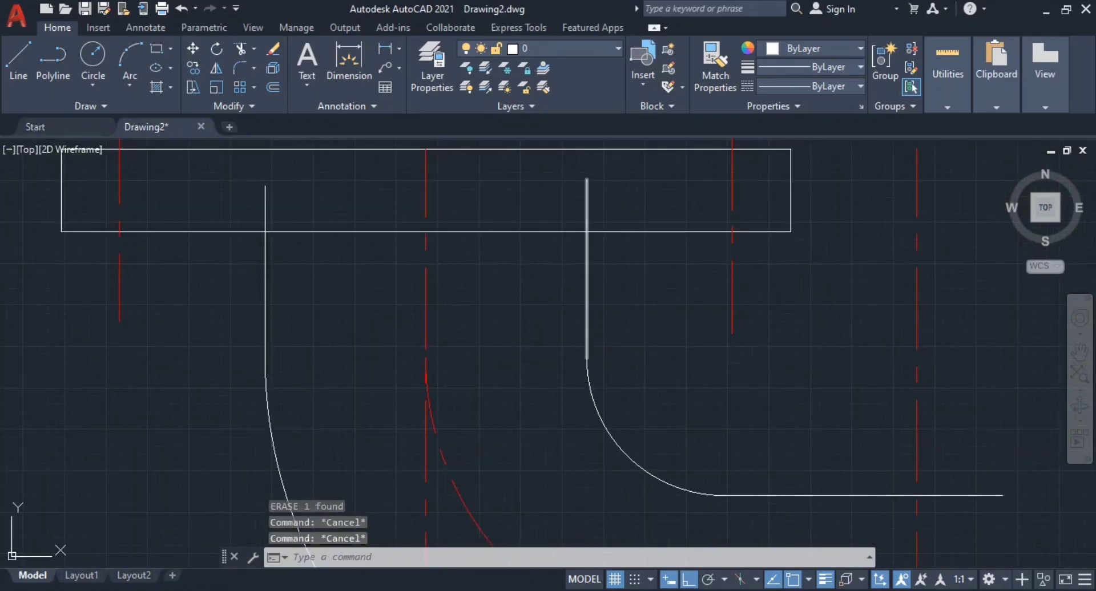
pyautogui.write('TR')
pyautogui.press('Return')
pyautogui.moveTo(335, 197); pyautogui.dragTo(223, 209)
pyautogui.moveTo(617, 210); pyautogui.dragTo(567, 212)
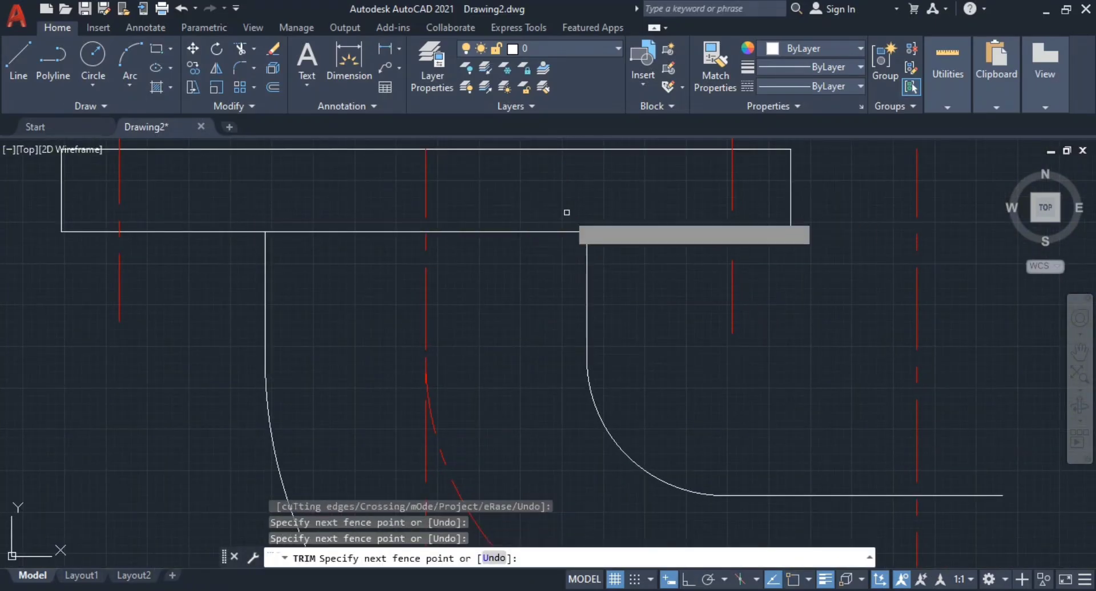
pyautogui.moveTo(760, 271); pyautogui.dragTo(719, 191, button='middle')
pyautogui.scroll(-4, 790, 251)
pyautogui.moveTo(816, 301); pyautogui.dragTo(727, 291, button='middle')
pyautogui.press('Escape')
pyautogui.press('Escape')
# - Draw a vertical outlet face line about 217.6 long downward along the outlet's vertical construction line, across both horizontal pipe walls
pyautogui.hotkey('alt', 'Tab')
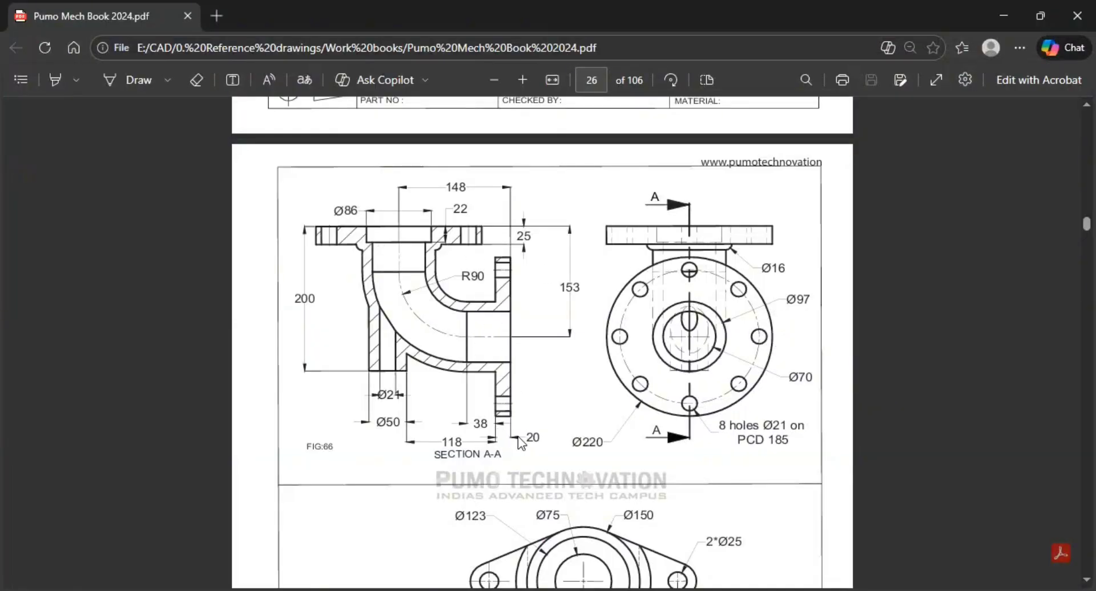
pyautogui.hotkey('alt', 'Tab')
pyautogui.moveTo(621, 358); pyautogui.dragTo(518, 333, button='middle')
pyautogui.write('L')
pyautogui.press('Return')
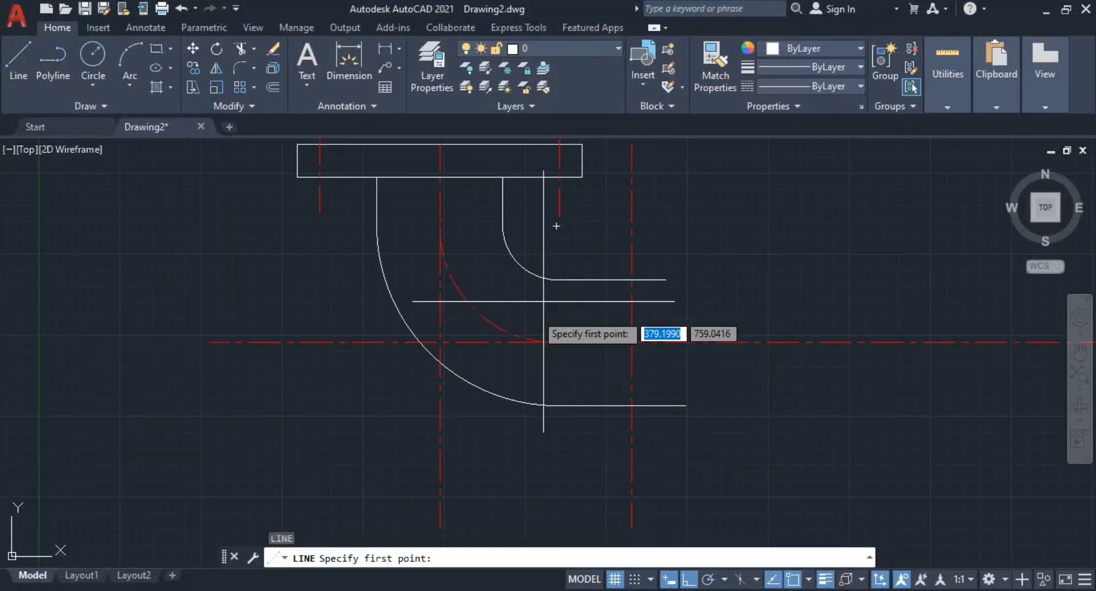
pyautogui.moveTo(633, 215); pyautogui.dragTo(563, 213, button='middle')
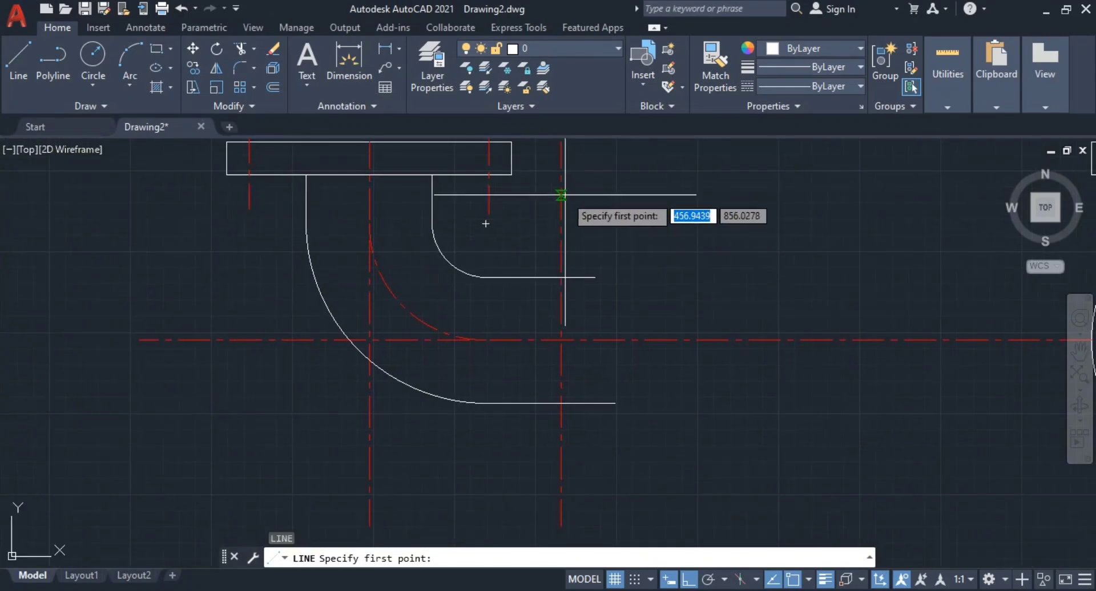
pyautogui.click(565, 195)
pyautogui.moveTo(599, 305); pyautogui.dragTo(589, 217, button='middle')
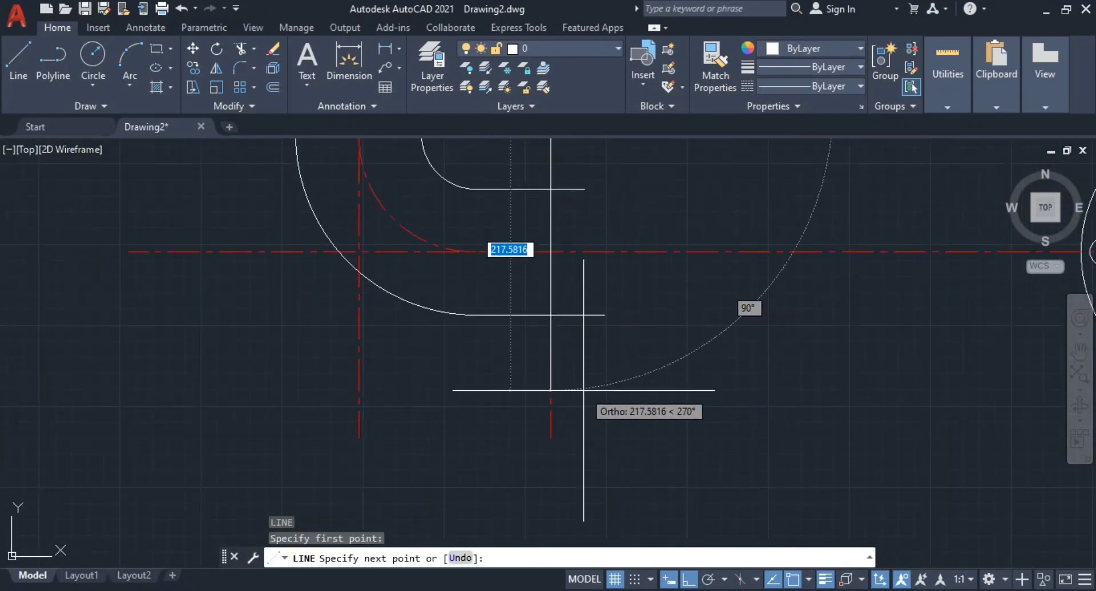
pyautogui.click(583, 391)
pyautogui.press('Escape')
pyautogui.moveTo(552, 279); pyautogui.dragTo(580, 374, button='middle')
pyautogui.moveTo(601, 317); pyautogui.dragTo(599, 355, button='middle')
pyautogui.press('Escape')
pyautogui.press('Escape')
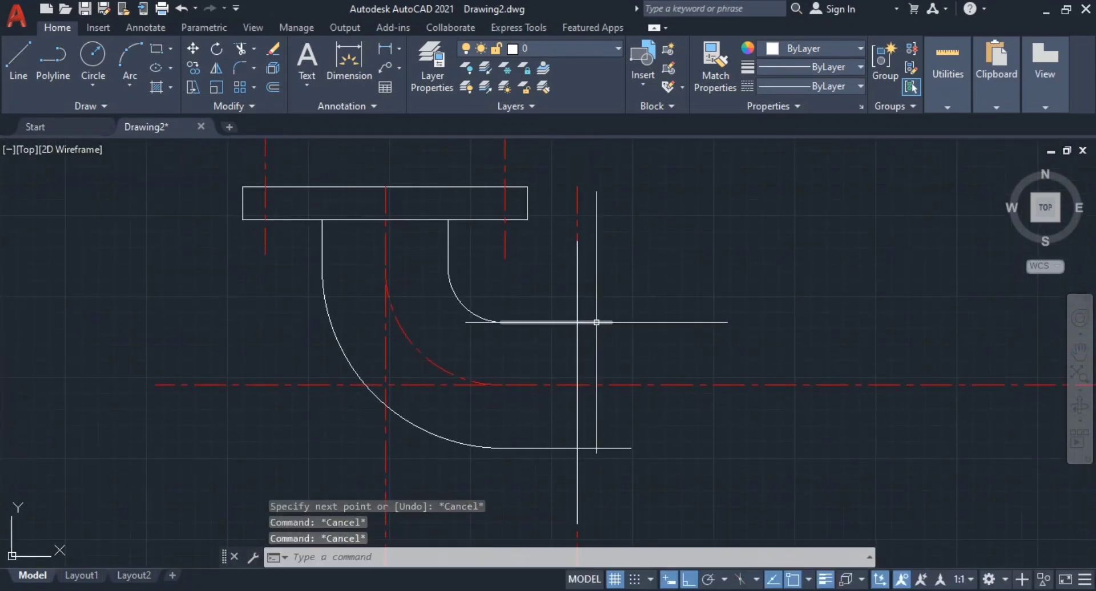
# - Offset the vertical outlet face line by 20 toward the elbow bend to form the flange's back edge
pyautogui.write('o')
pyautogui.press('Return')
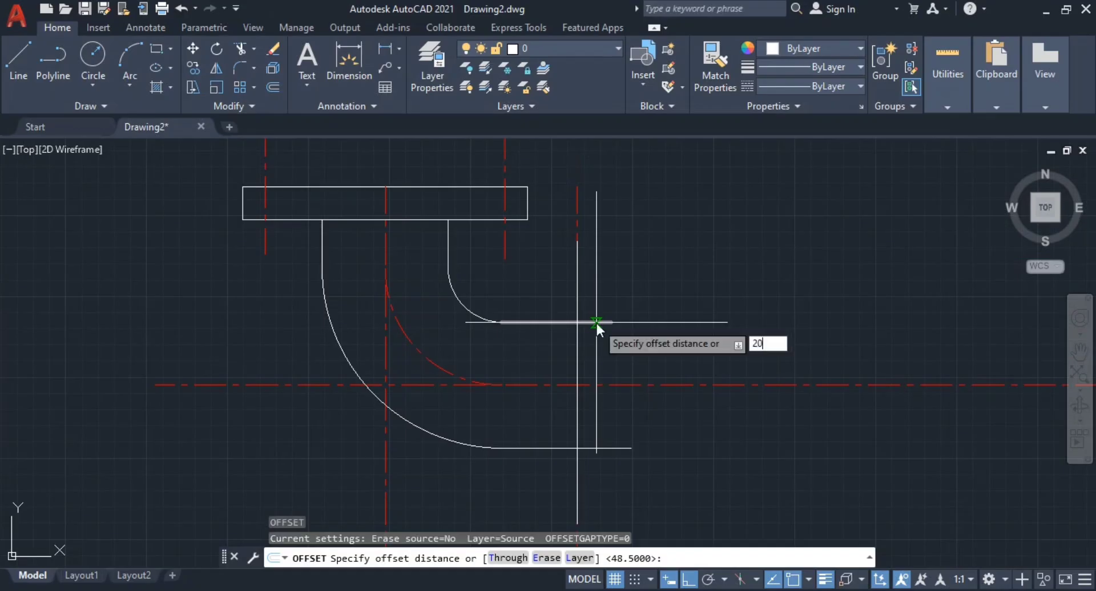
pyautogui.press('Return')
pyautogui.click(578, 297)
pyautogui.click(558, 276)
pyautogui.press('Escape')
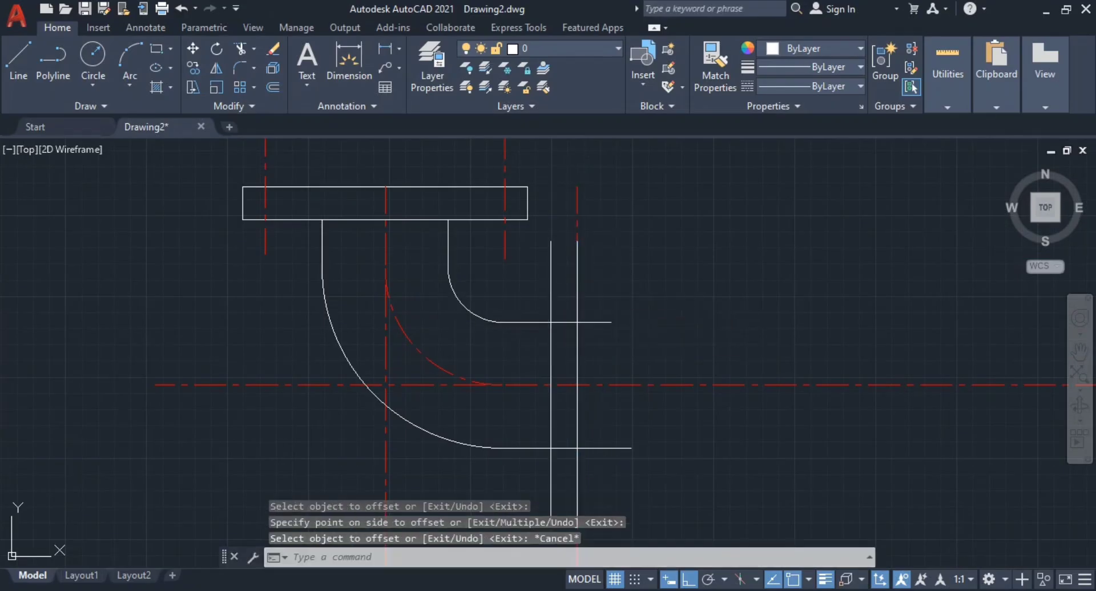
pyautogui.press('Escape')
pyautogui.moveTo(600, 323); pyautogui.dragTo(495, 334, button='middle')
pyautogui.press('Return')
pyautogui.moveTo(638, 351); pyautogui.dragTo(567, 360, button='middle')
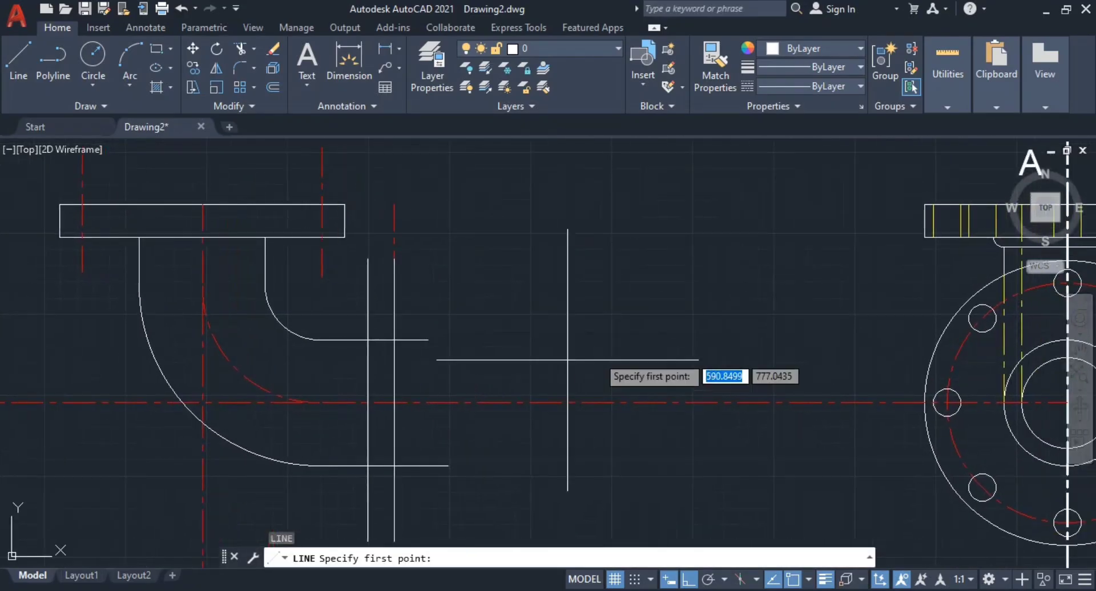
pyautogui.scroll(-2, 702, 337)
pyautogui.moveTo(680, 338); pyautogui.dragTo(625, 344, button='middle')
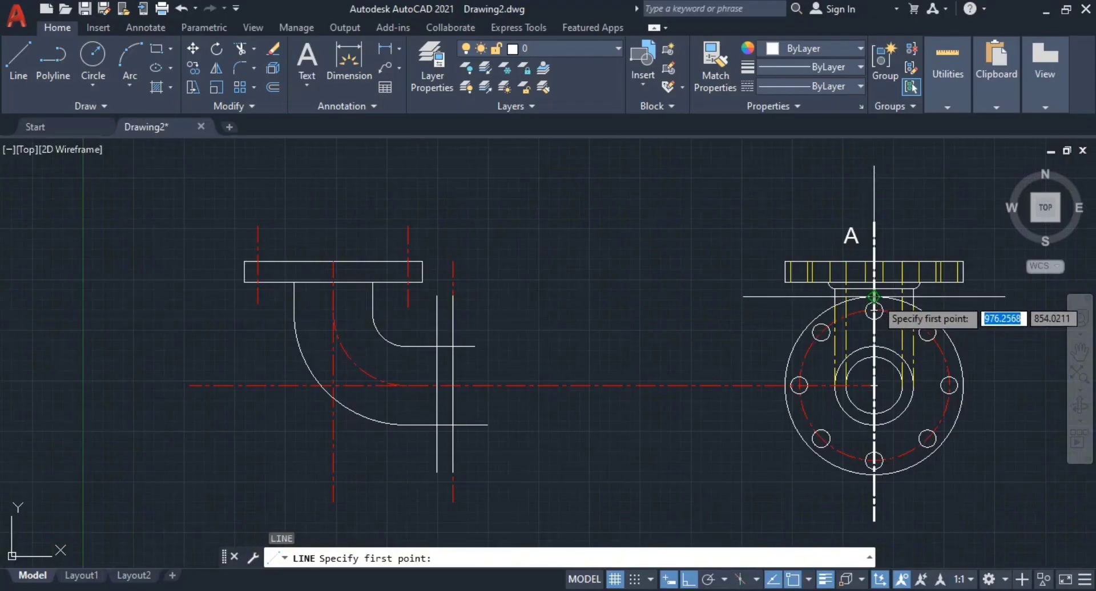
pyautogui.click(874, 297)
pyautogui.scroll(2, 406, 311)
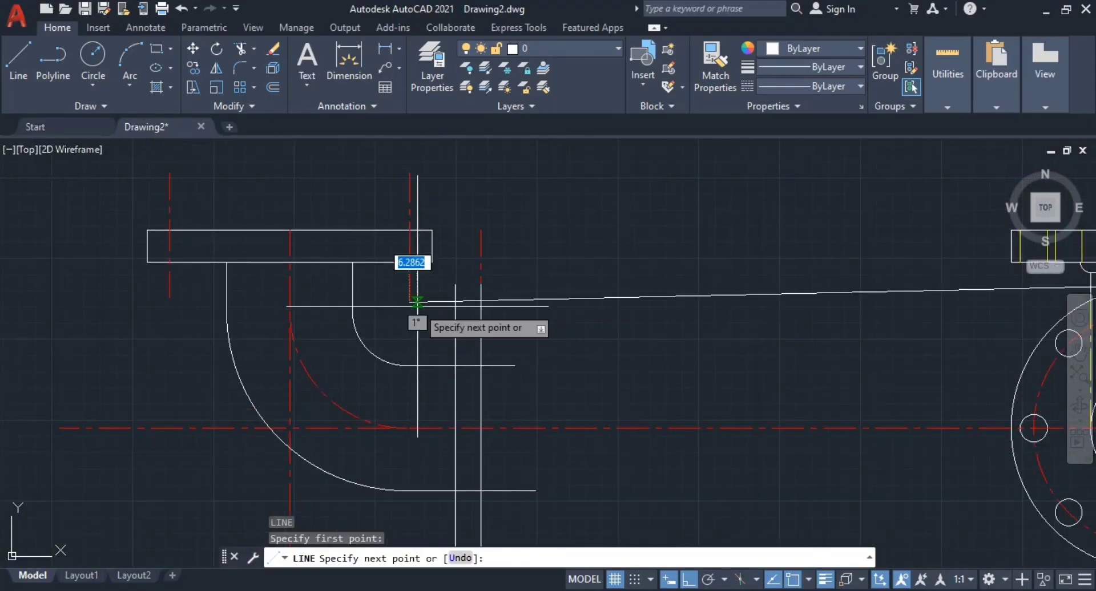
pyautogui.press('Escape')
pyautogui.press('Escape')
pyautogui.hotkey('ctrl', 'z')
# - Project a horizontal line from the lowest point of the side view's large flange circle past both vertical outlet flange lines
pyautogui.moveTo(644, 338); pyautogui.dragTo(475, 310, button='middle')
pyautogui.press('Return')
pyautogui.moveTo(750, 386); pyautogui.dragTo(718, 296, button='middle')
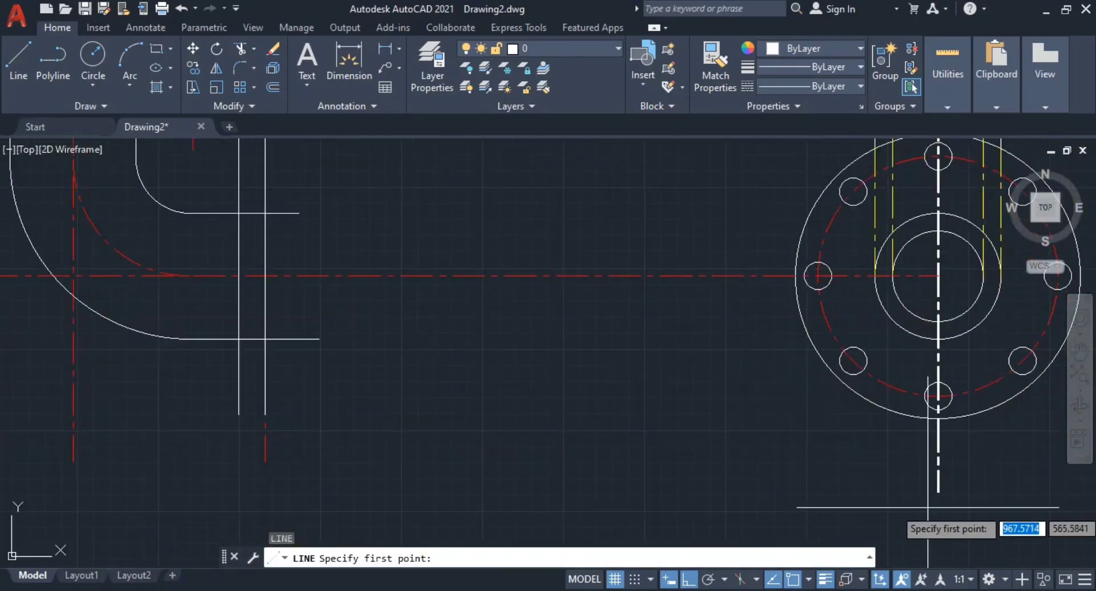
pyautogui.click(937, 419)
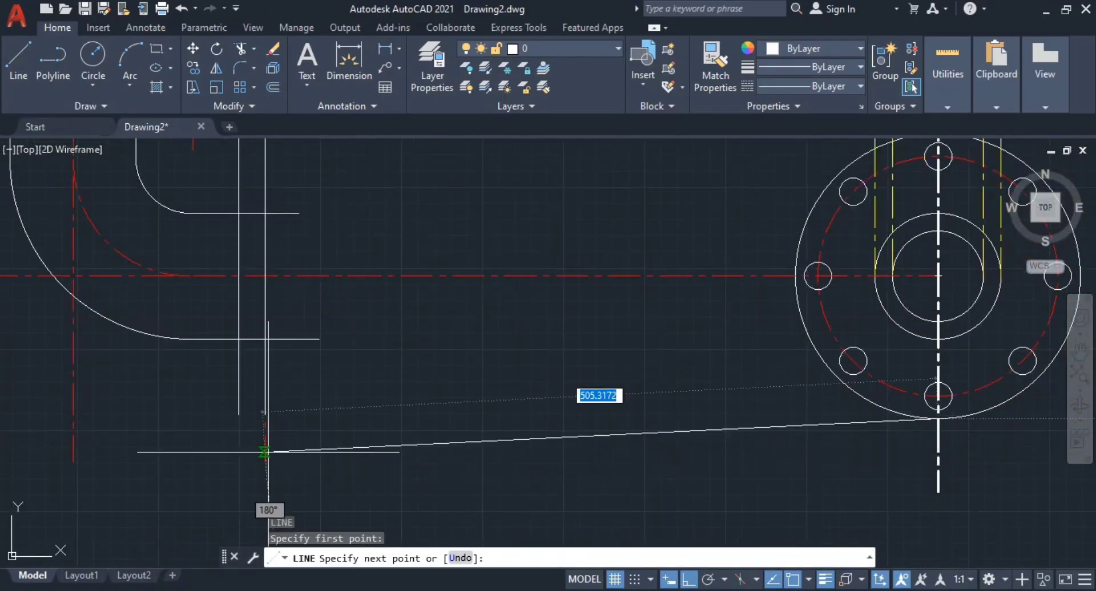
pyautogui.click(165, 440)
pyautogui.press('Escape')
# - Project a horizontal line from the highest point of the side view's large flange circle past both vertical outlet flange lines
pyautogui.press('Return')
pyautogui.moveTo(599, 371); pyautogui.dragTo(632, 479, button='middle')
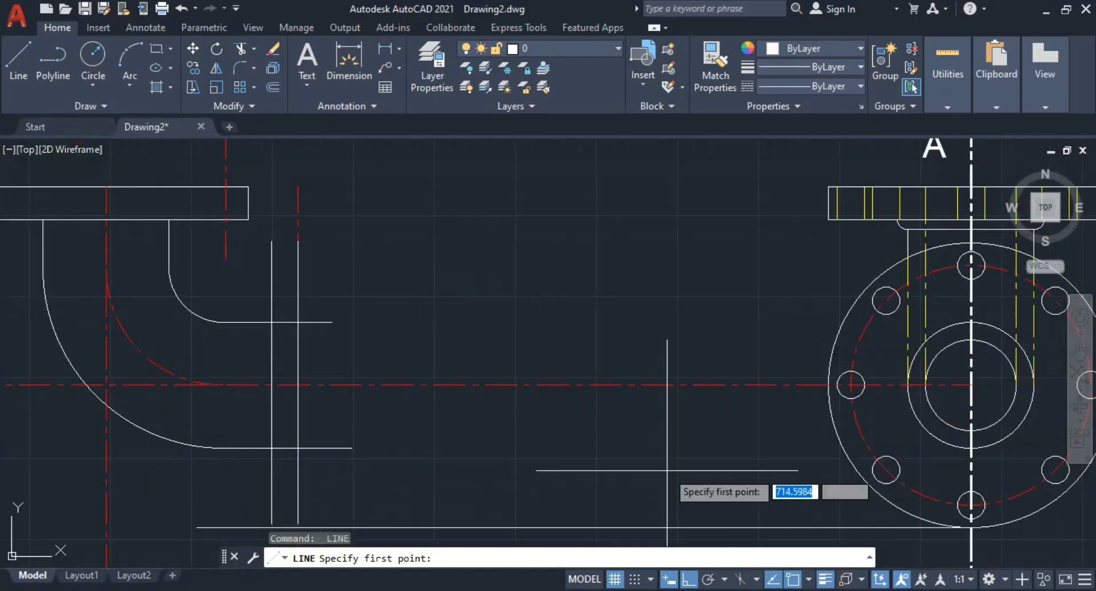
pyautogui.click(970, 242)
pyautogui.scroll(4, 308, 320)
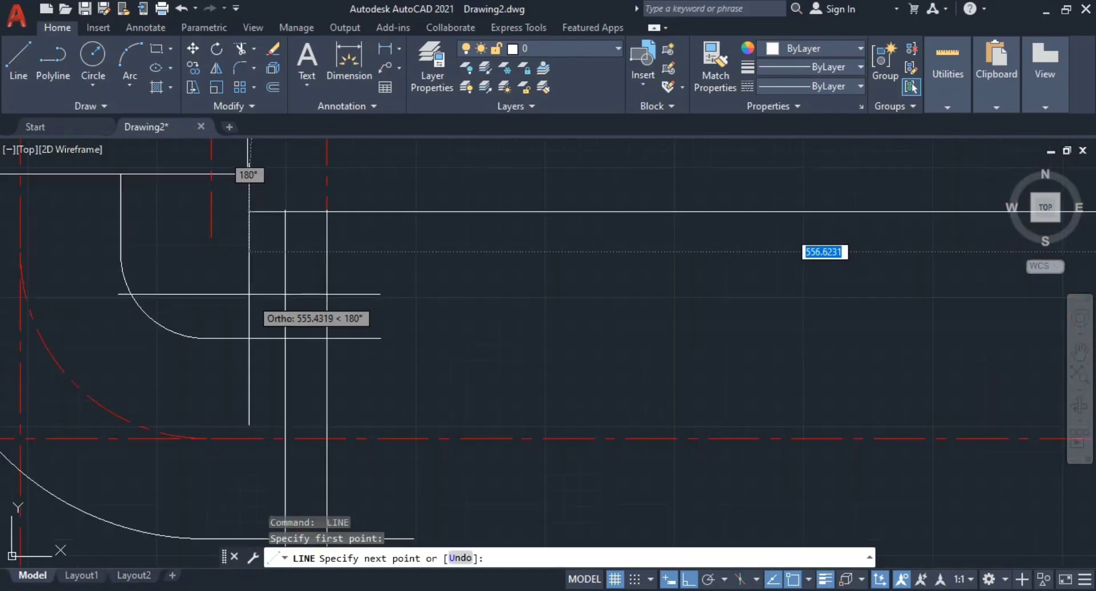
pyautogui.press('Escape')
pyautogui.press('Escape')
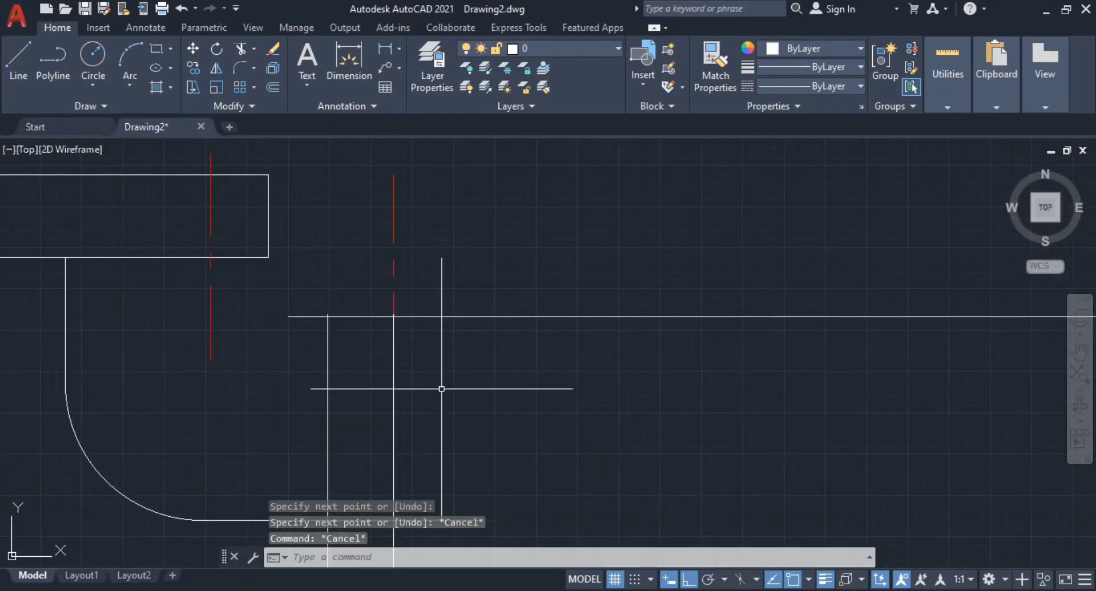
# - Trim the upper horizontal projection line where it extends beyond the outlet flange's vertical edges
pyautogui.scroll(3, 440, 387)
pyautogui.moveTo(491, 354); pyautogui.dragTo(532, 351, button='middle')
pyautogui.scroll(-1, 580, 359)
pyautogui.scroll(-3, 560, 347)
pyautogui.scroll(2, 543, 336)
pyautogui.press('Escape')
pyautogui.press('Escape')
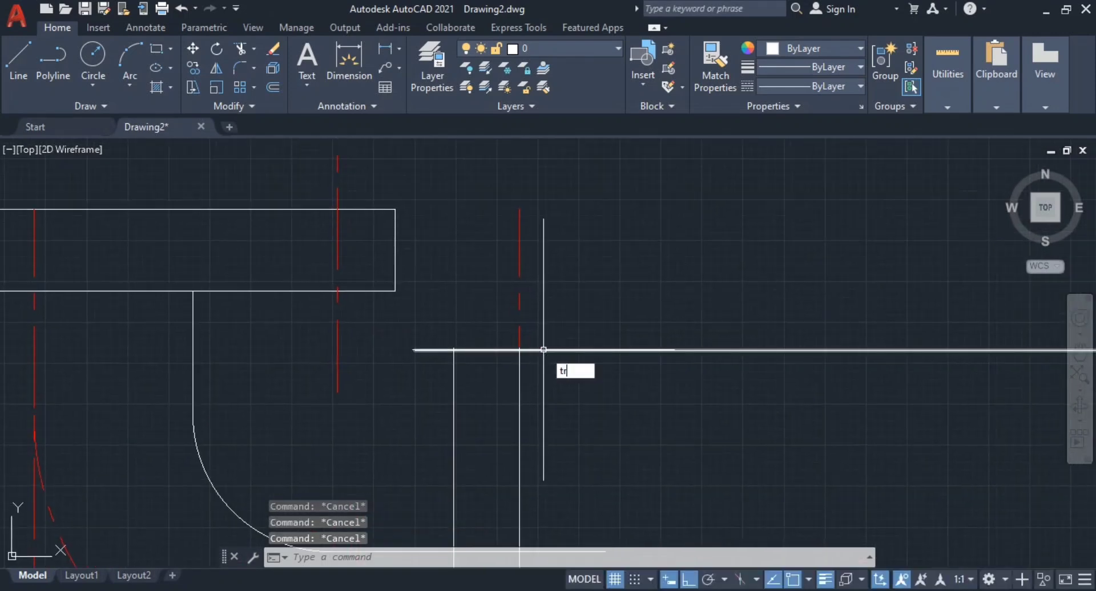
# - Trim the overhanging line ends at the upper inner corner of the side flange in the section view
pyautogui.press('Return')
pyautogui.moveTo(590, 303); pyautogui.dragTo(419, 303)
pyautogui.scroll(3, 454, 335)
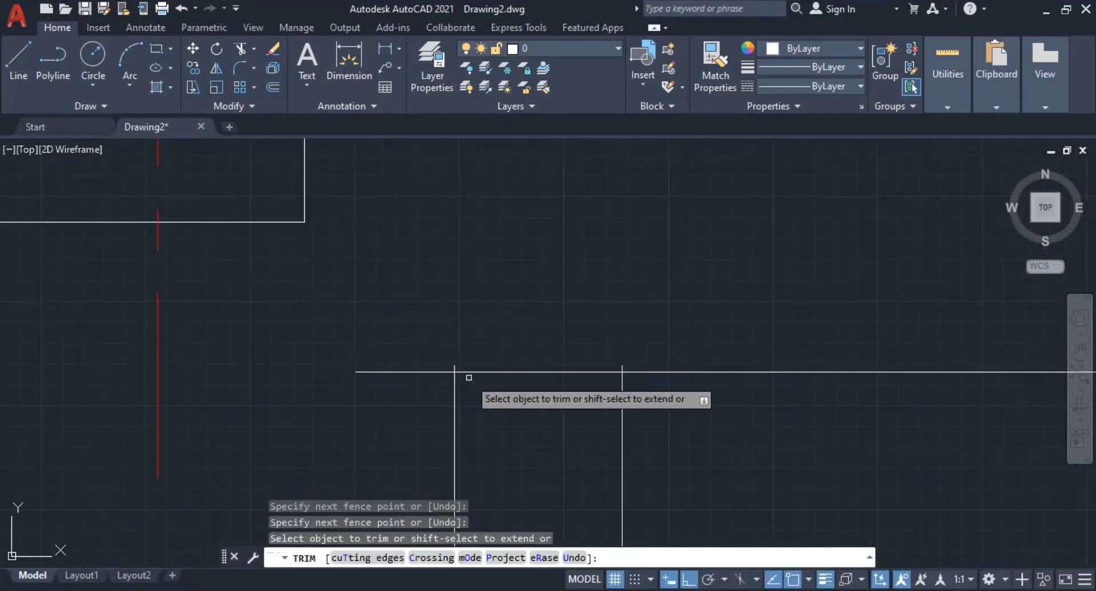
pyautogui.scroll(3, 447, 388)
pyautogui.moveTo(437, 417); pyautogui.dragTo(420, 311)
pyautogui.scroll(4, 458, 366)
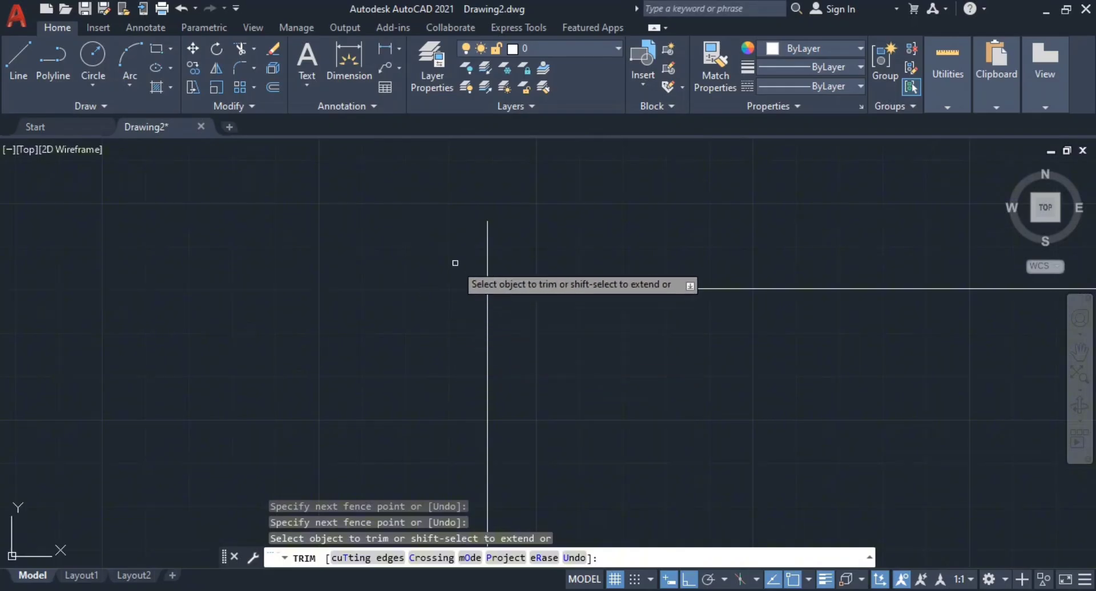
pyautogui.moveTo(455, 263); pyautogui.dragTo(519, 245)
# - Trim the upper projection line beyond the side flange's outer face to close its upper outer corner
pyautogui.scroll(-2, 668, 300)
pyautogui.moveTo(668, 300); pyautogui.dragTo(241, 299, button='middle')
pyautogui.scroll(-4, 818, 300)
pyautogui.scroll(-2, 779, 301)
pyautogui.moveTo(779, 302); pyautogui.dragTo(515, 316, button='middle')
pyautogui.scroll(4, 754, 382)
pyautogui.moveTo(734, 380)
pyautogui.mouseDown()
pyautogui.moveTo(589, 200)
pyautogui.moveTo(557, 213)
pyautogui.moveTo(425, 205)
pyautogui.moveTo(481, 214)
pyautogui.moveTo(452, 203)
pyautogui.mouseUp()
pyautogui.scroll(-4, 553, 303)
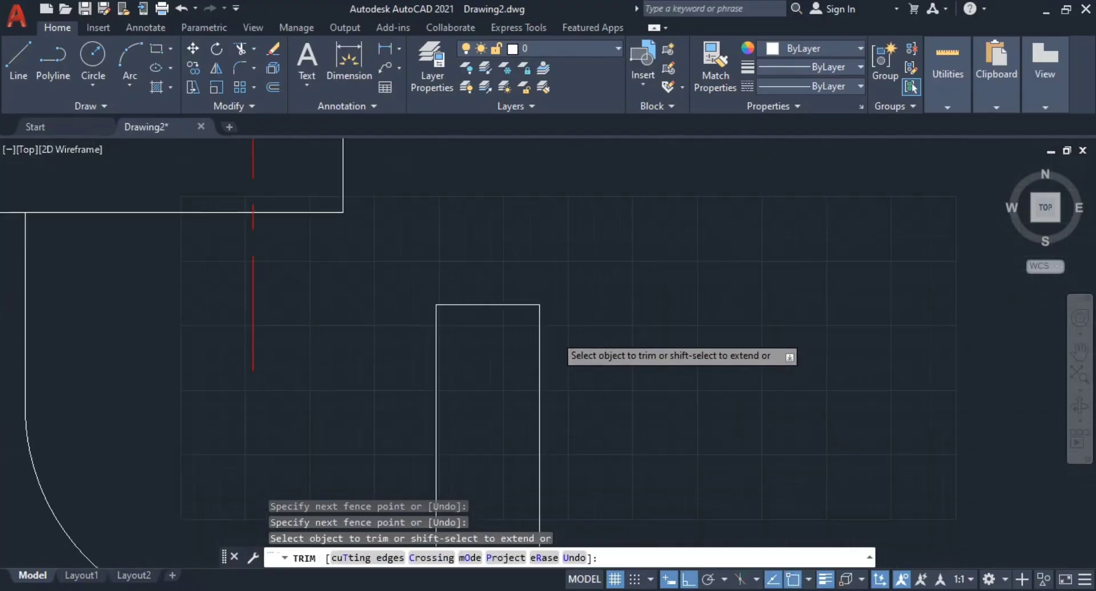
# - Trim the ends of the elbow's horizontal wall lines that overhang the side flange's outer face
pyautogui.moveTo(560, 346); pyautogui.dragTo(631, 489, button='middle')
pyautogui.scroll(3, 580, 289)
pyautogui.moveTo(580, 288); pyautogui.dragTo(558, 294)
pyautogui.moveTo(558, 294); pyautogui.dragTo(562, 288, button='middle')
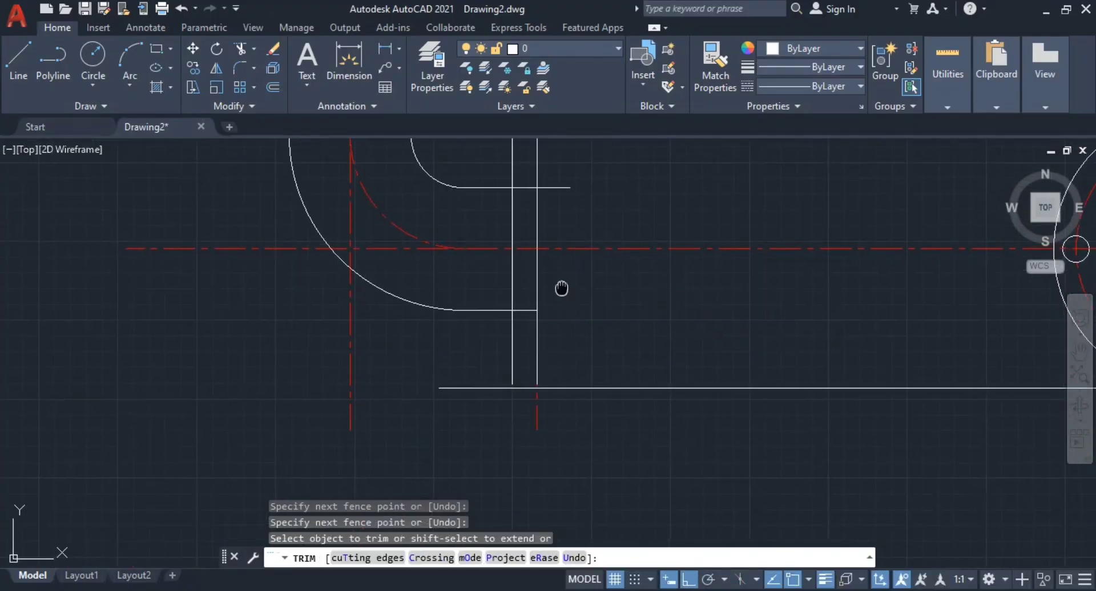
pyautogui.scroll(-3, 559, 297)
pyautogui.moveTo(559, 297)
pyautogui.mouseDown()
pyautogui.moveTo(557, 245)
pyautogui.moveTo(563, 468)
pyautogui.mouseUp()
pyautogui.scroll(3, 565, 414)
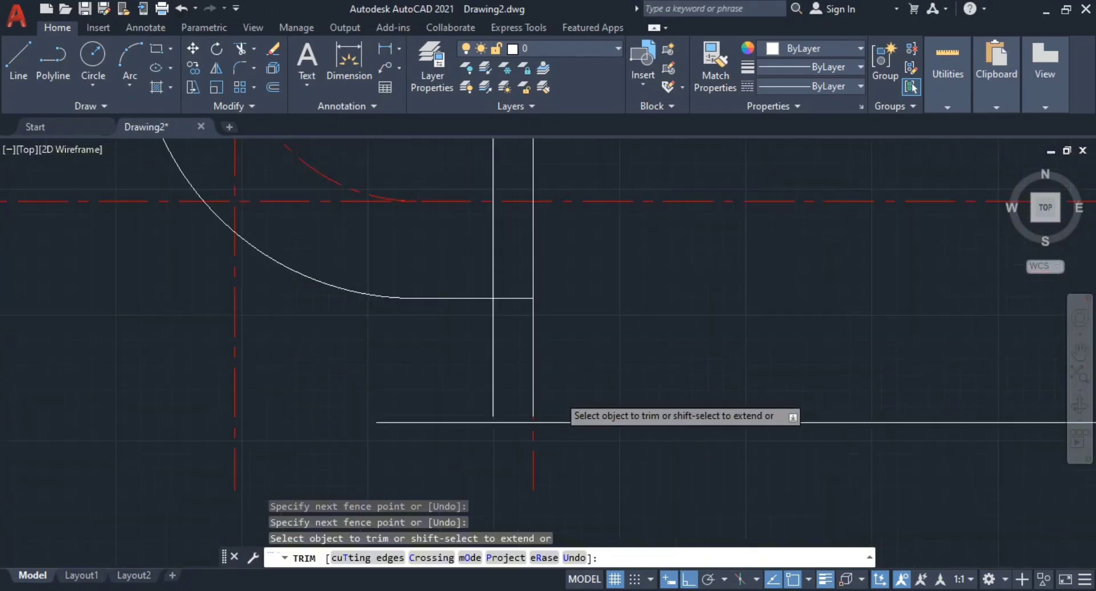
pyautogui.scroll(4, 513, 451)
pyautogui.press('Escape')
pyautogui.press('Escape')
pyautogui.press('Escape')
pyautogui.press('Escape')
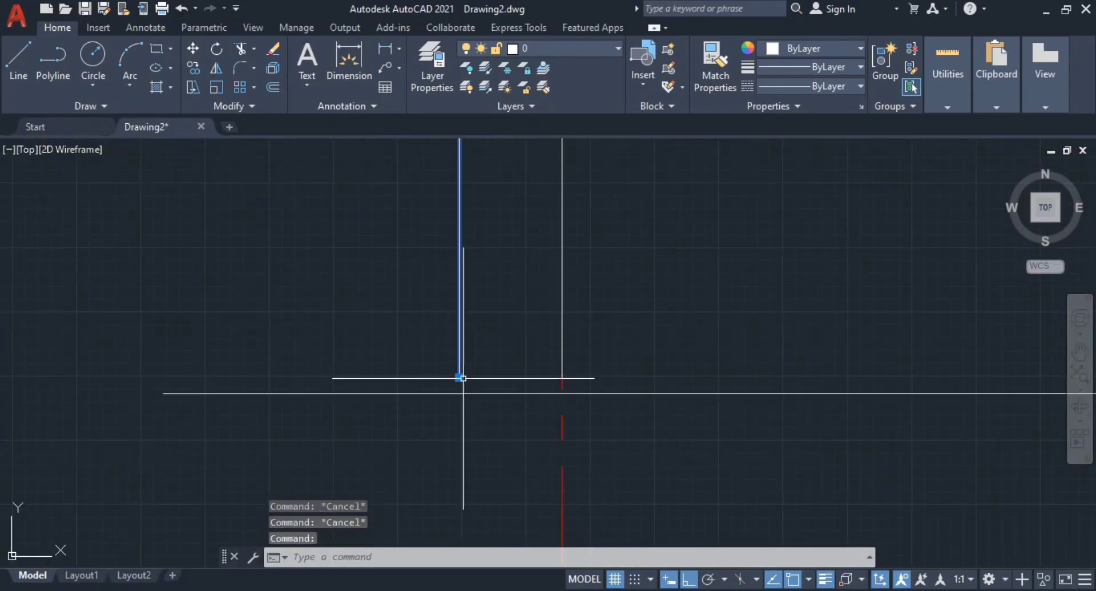
# - Stretch the lower ends of both vertical side flange lines past the lower horizontal projection line
pyautogui.click(562, 377)
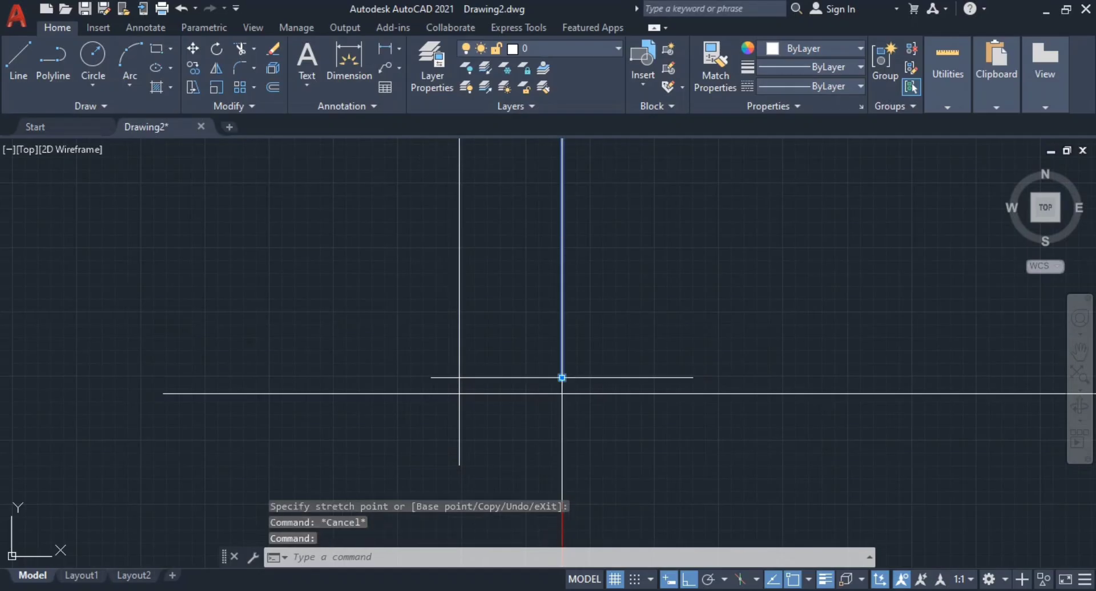
pyautogui.click(561, 377)
pyautogui.press('Escape')
pyautogui.press('Escape')
pyautogui.moveTo(625, 433); pyautogui.dragTo(571, 415, button='middle')
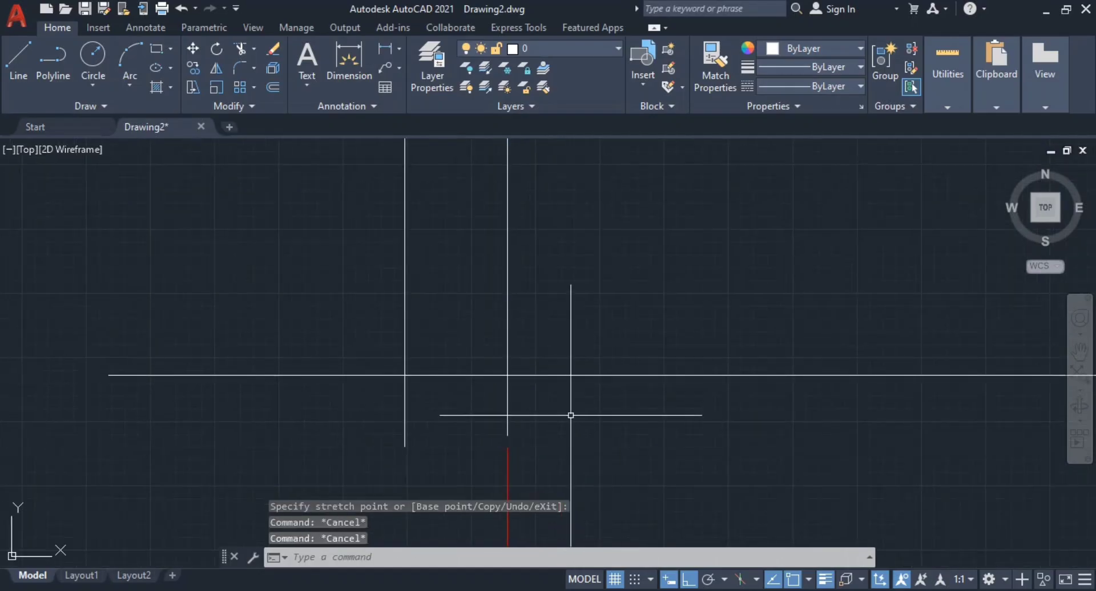
# - Trim the excess vertical ends and projection line at the side flange's lower edge to close its outline
pyautogui.write('tr')
pyautogui.press('Return')
pyautogui.moveTo(656, 421)
pyautogui.mouseDown()
pyautogui.moveTo(450, 396)
pyautogui.moveTo(378, 404)
pyautogui.moveTo(312, 351)
pyautogui.mouseUp()
pyautogui.scroll(-8, 570, 451)
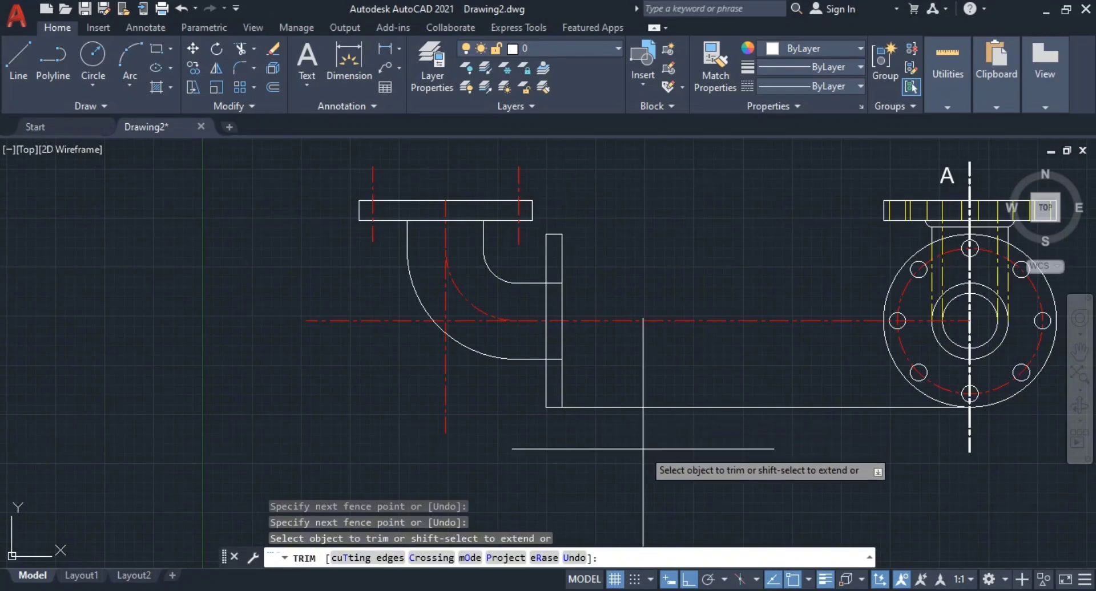
pyautogui.press('Escape')
# - Trim the two elbow wall segments crossing the inside of the side flange
pyautogui.scroll(5, 613, 348)
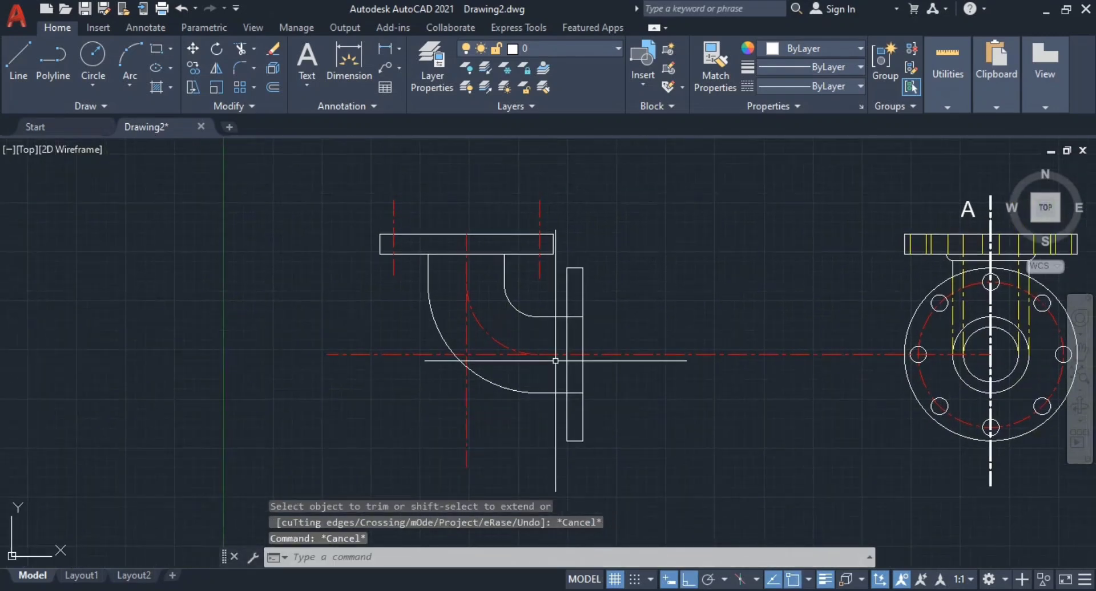
pyautogui.write('tr')
pyautogui.press('Return')
pyautogui.moveTo(600, 464); pyautogui.dragTo(599, 417)
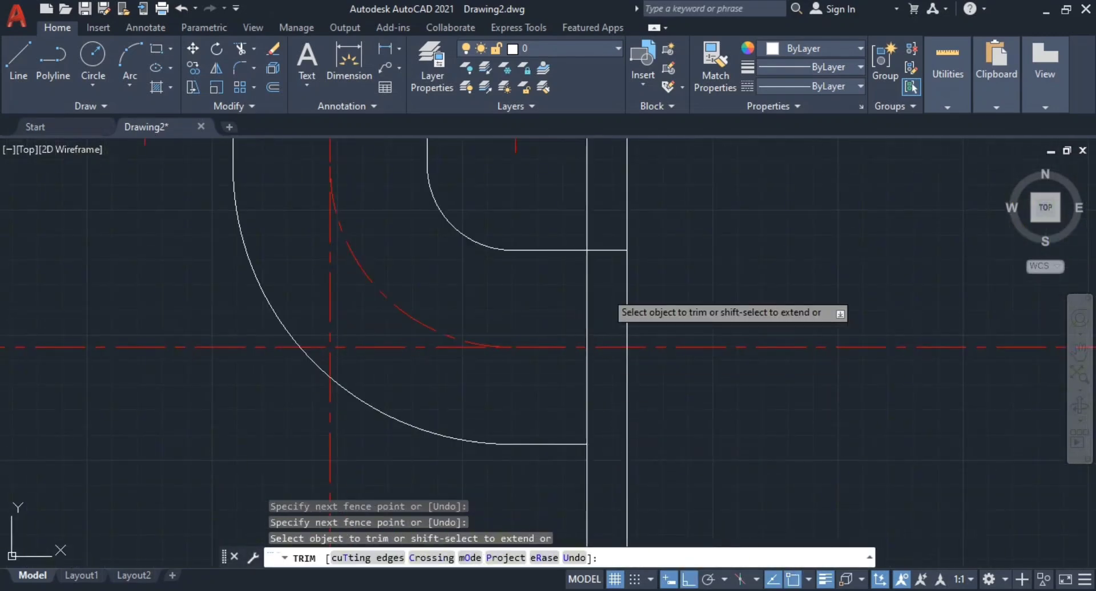
pyautogui.press('Escape')
pyautogui.scroll(-4, 632, 384)
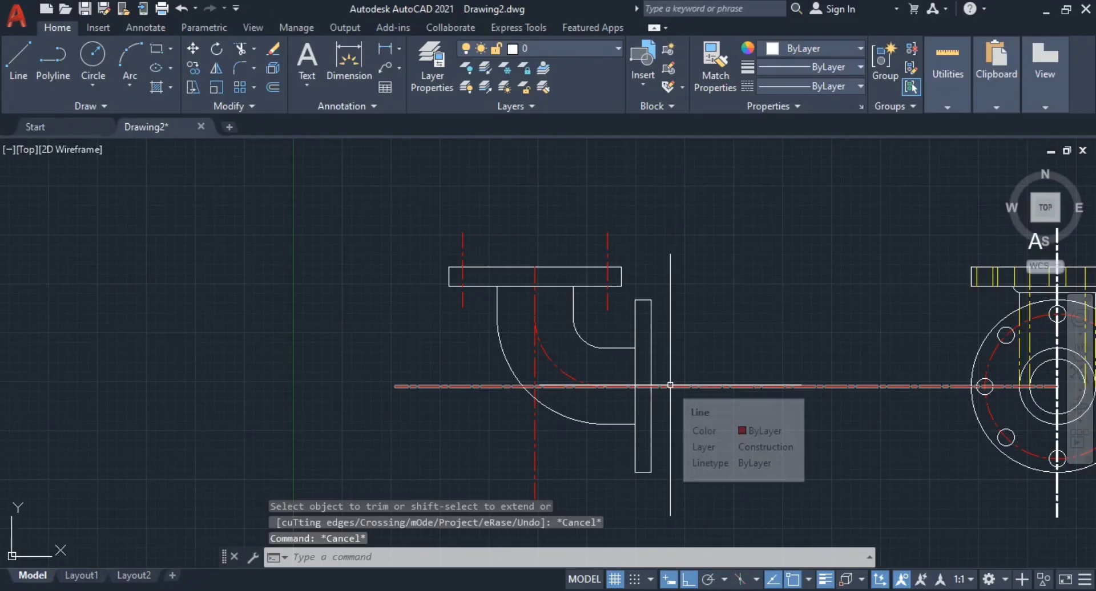
# - Switch to the Pumo Mech Book 2024 PDF and compare the FIG:66 section A-A dimensions with the drawn elbow
pyautogui.hotkey('alt', 'Tab')
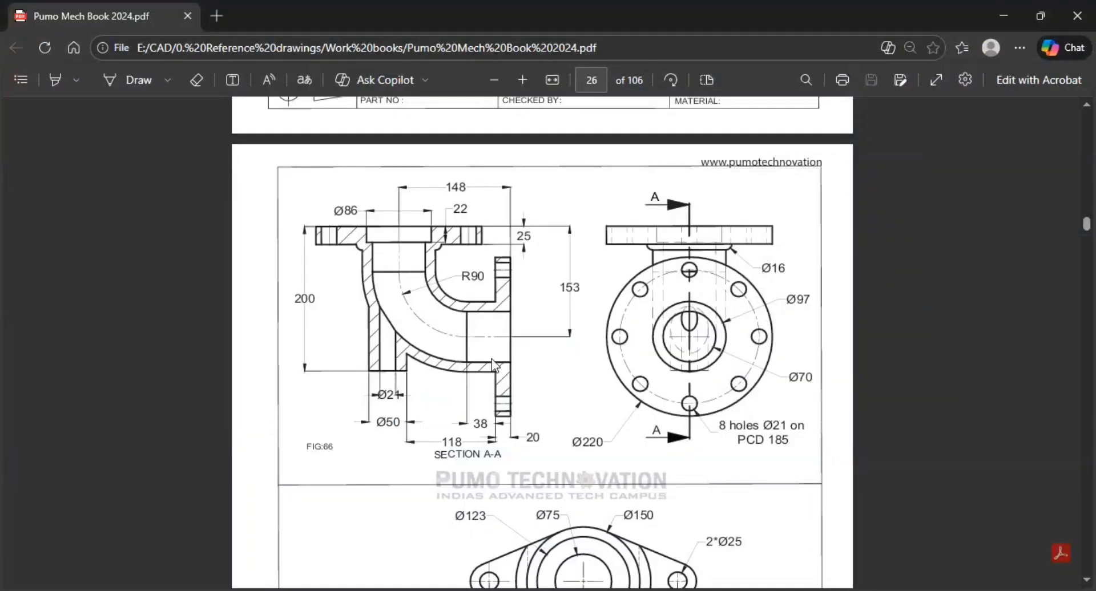
pyautogui.hotkey('alt', 'Tab')
pyautogui.scroll(4, 624, 455)
pyautogui.scroll(-2, 631, 386)
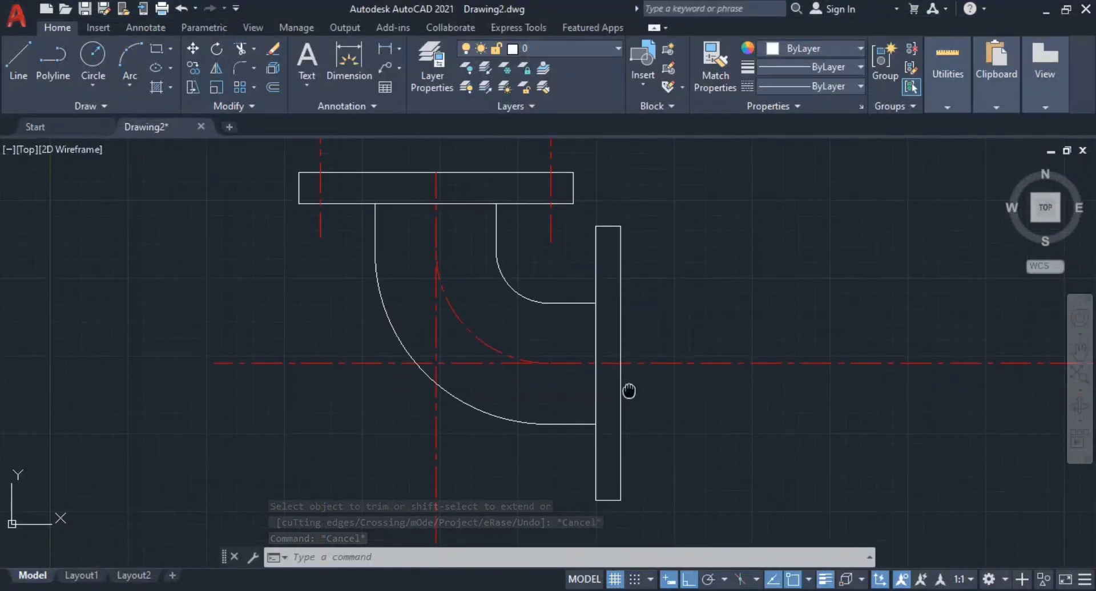
pyautogui.scroll(1, 651, 381)
pyautogui.hotkey('alt', 'Tab')
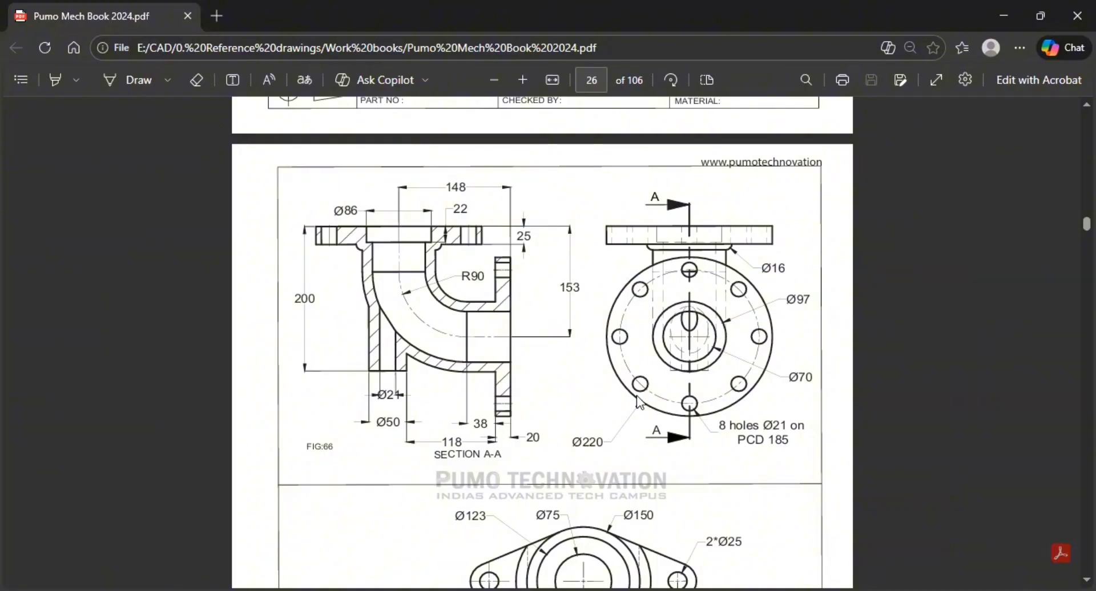
pyautogui.hotkey('alt', 'Tab')
pyautogui.hotkey('alt', 'Tab')
pyautogui.hotkey('alt', 'Tab')
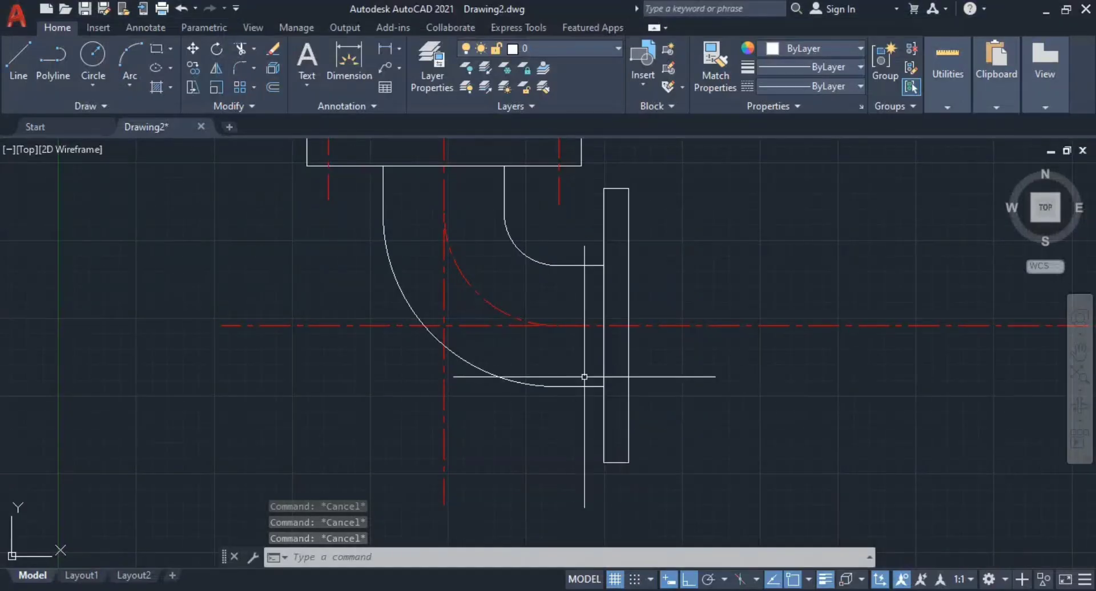
pyautogui.scroll(-2, 585, 377)
pyautogui.moveTo(766, 396); pyautogui.dragTo(666, 392, button='middle')
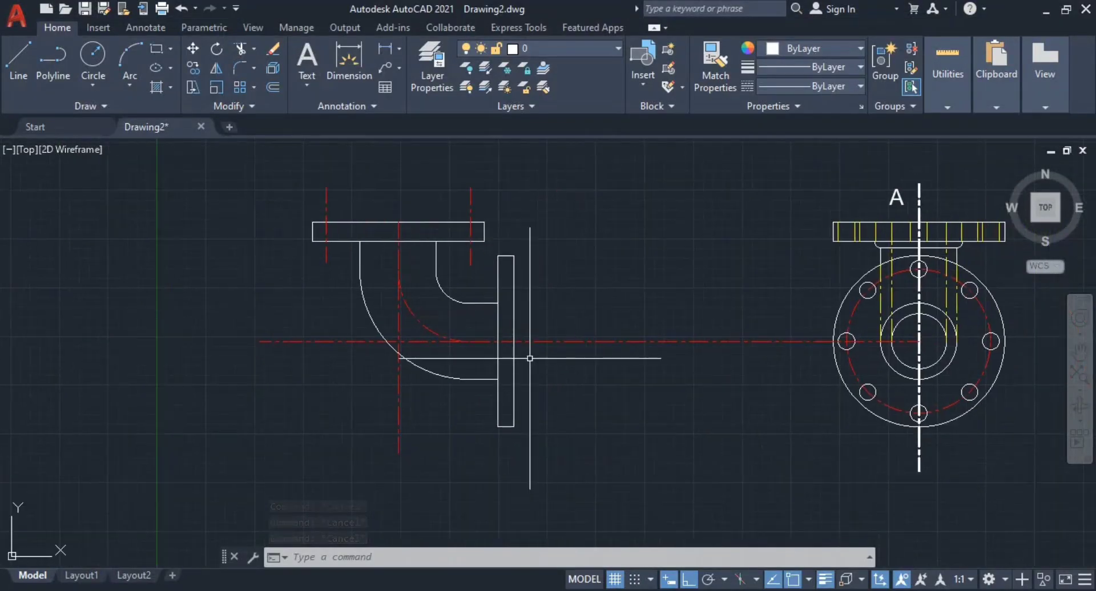
pyautogui.scroll(3, 454, 314)
pyautogui.scroll(1, 553, 382)
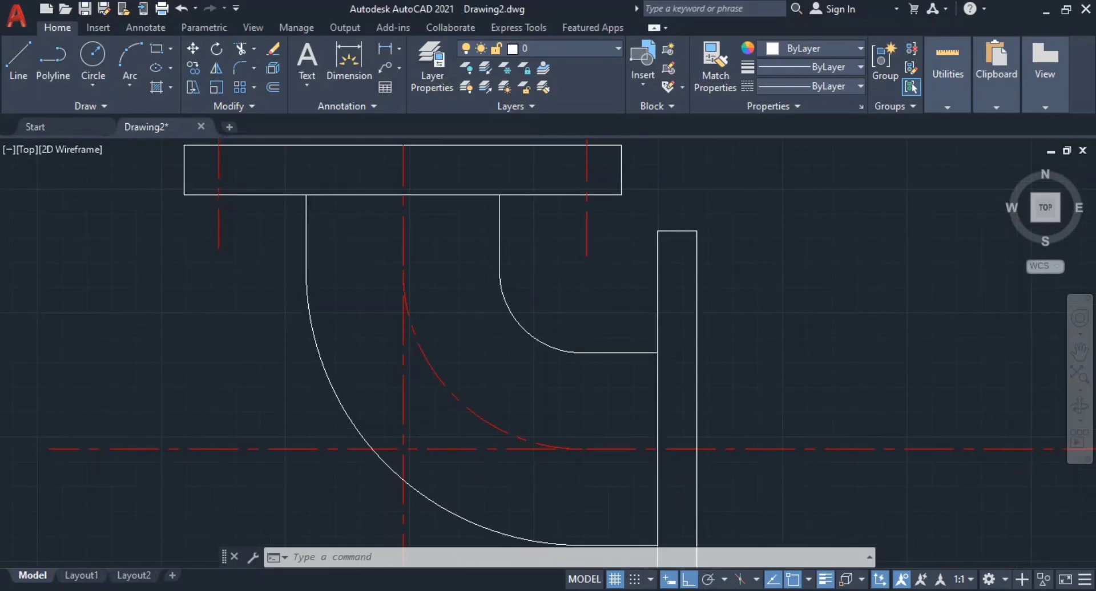
pyautogui.scroll(-2, 626, 399)
pyautogui.hotkey('alt', 'Tab')
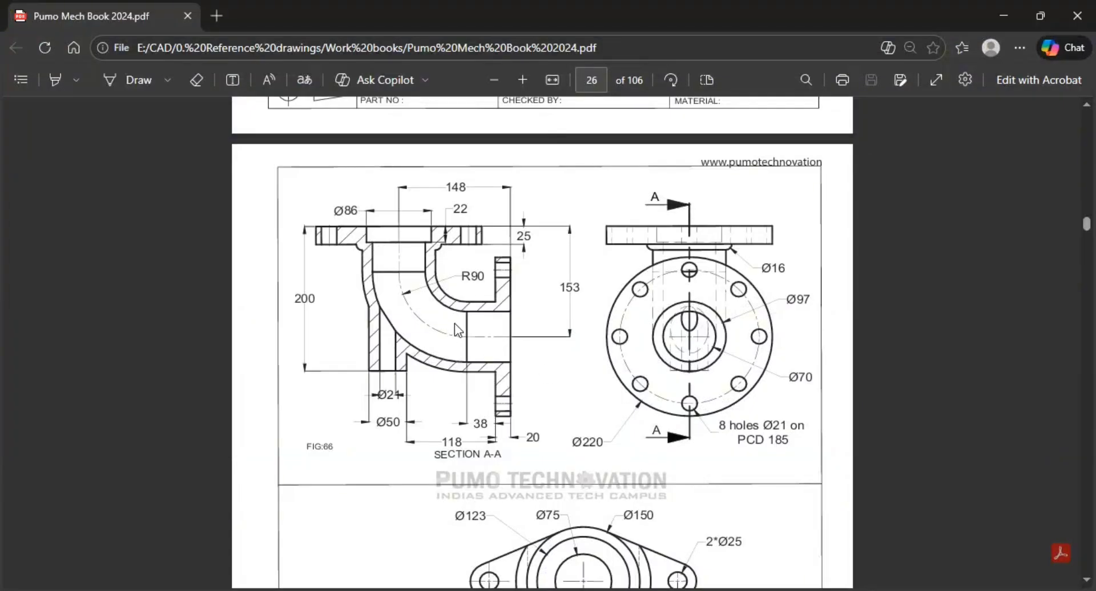
pyautogui.hotkey('alt', 'Tab')
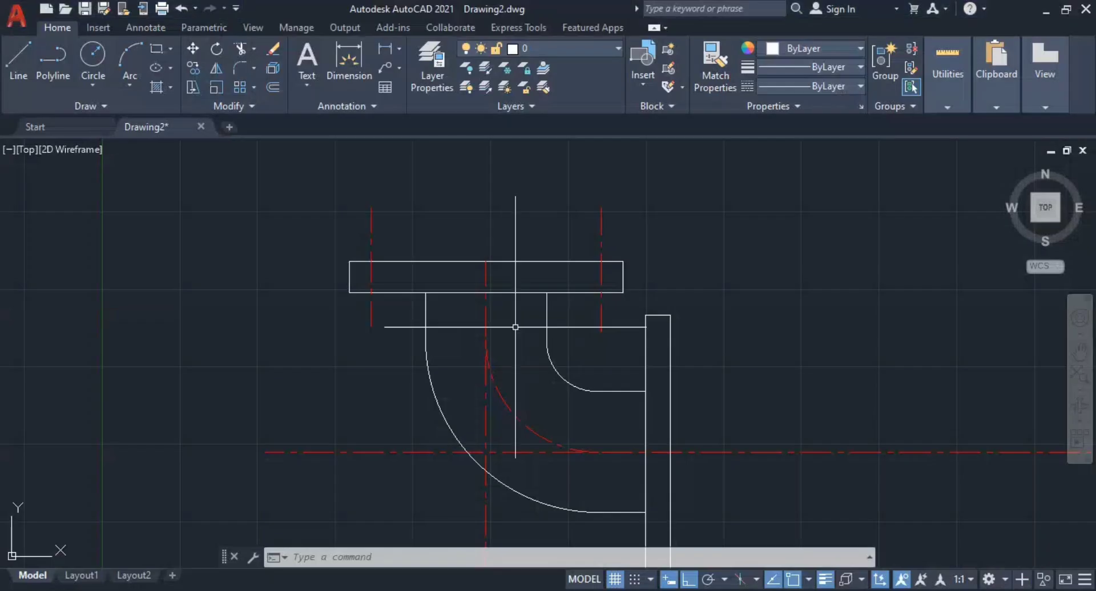
pyautogui.moveTo(541, 341)
pyautogui.mouseDown(button='middle')
pyautogui.moveTo(515, 281)
pyautogui.moveTo(445, 264)
pyautogui.mouseUp(button='middle')
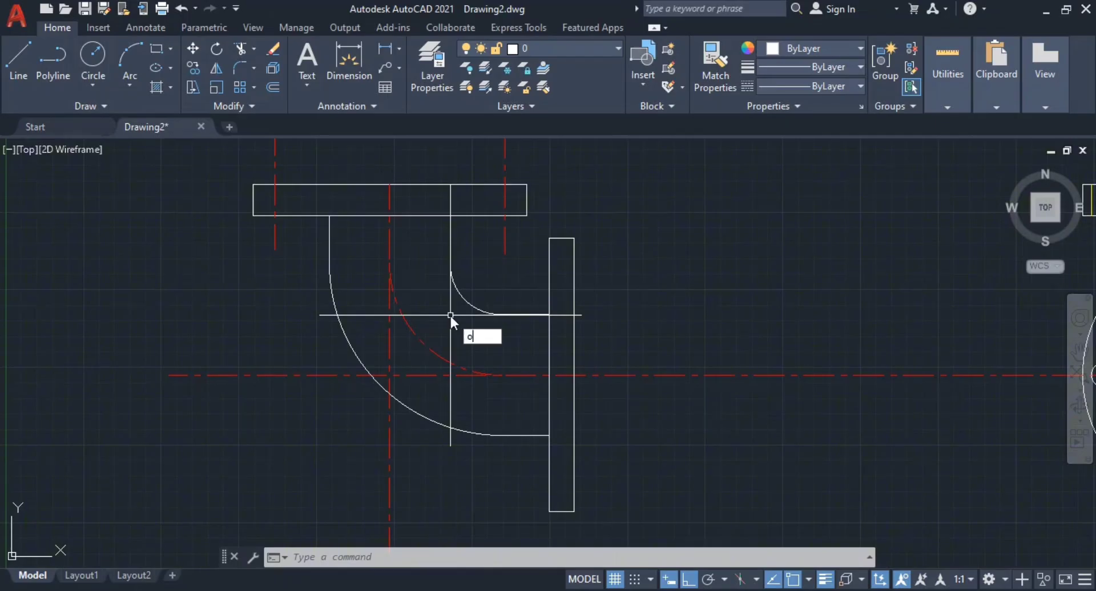
pyautogui.press('Return')
pyautogui.write('35')
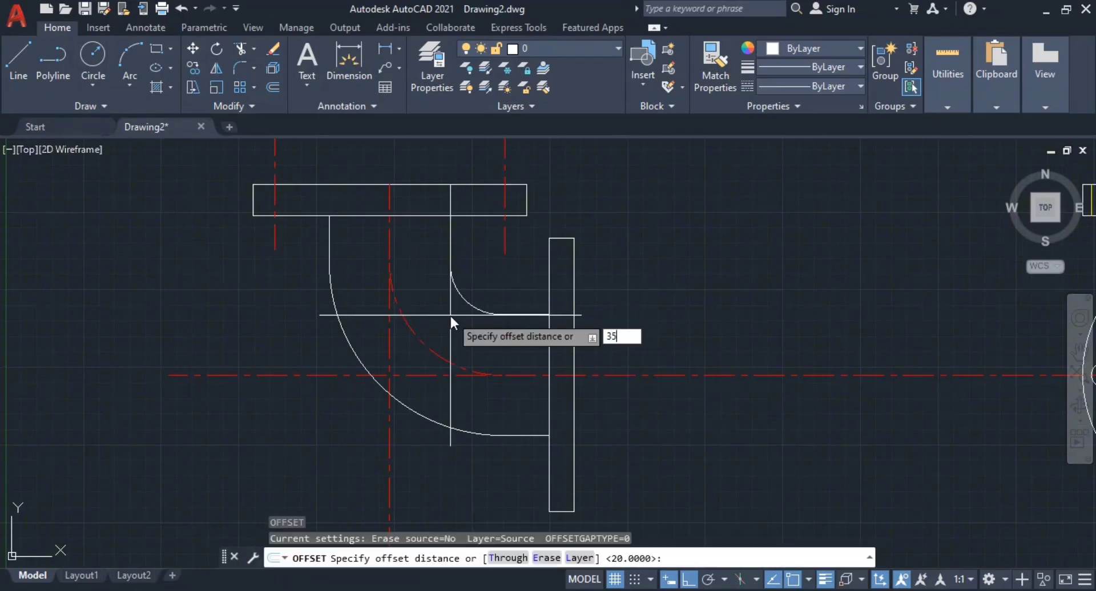
pyautogui.press('Return')
pyautogui.click(448, 360)
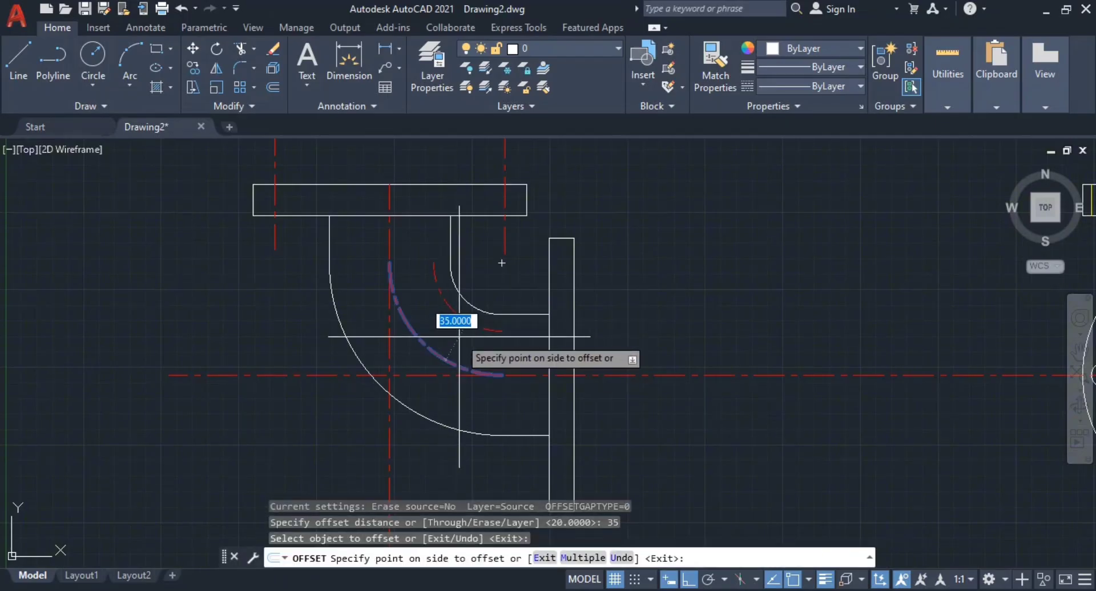
pyautogui.press('Escape')
pyautogui.press('Escape')
pyautogui.press('Escape')
# - Draw a three-point arc over the elbow's red centreline arc, using its endpoints and a point on it
pyautogui.scroll(2, 428, 336)
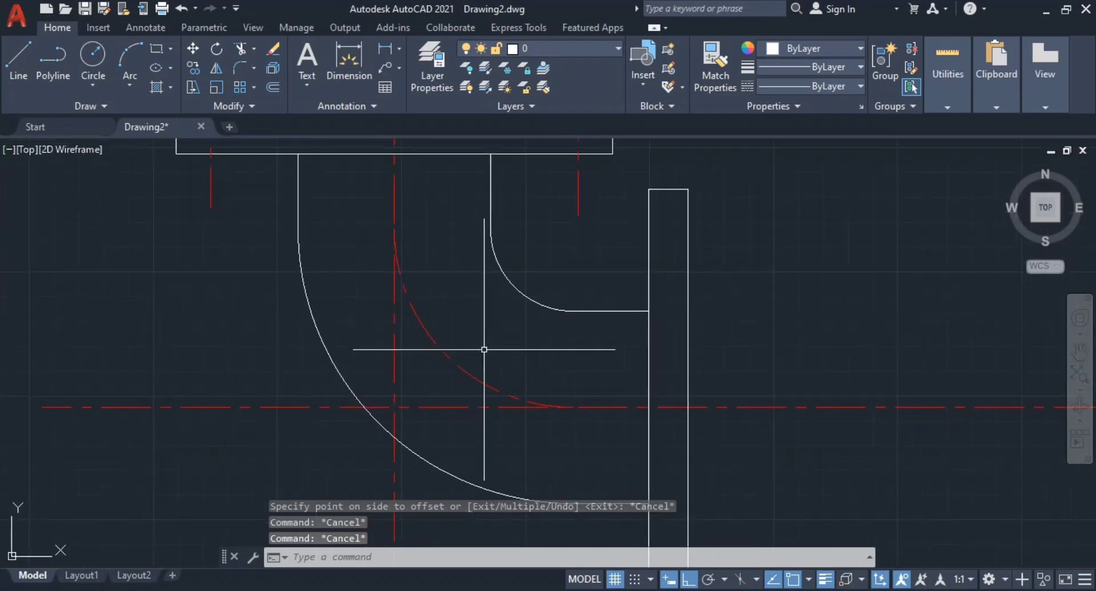
pyautogui.click(136, 59)
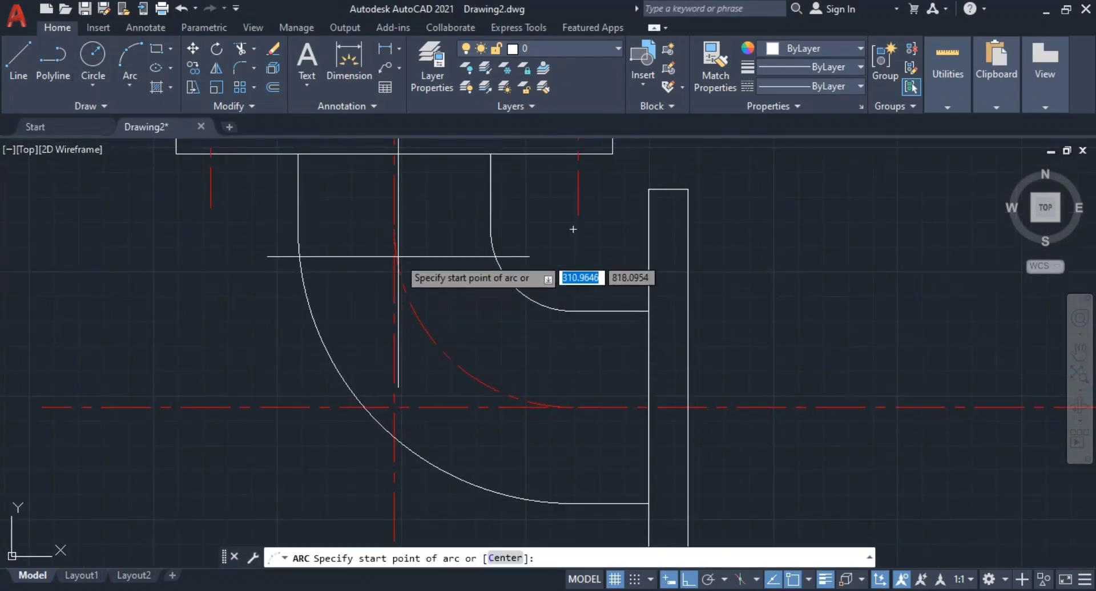
pyautogui.click(395, 229)
pyautogui.click(465, 372)
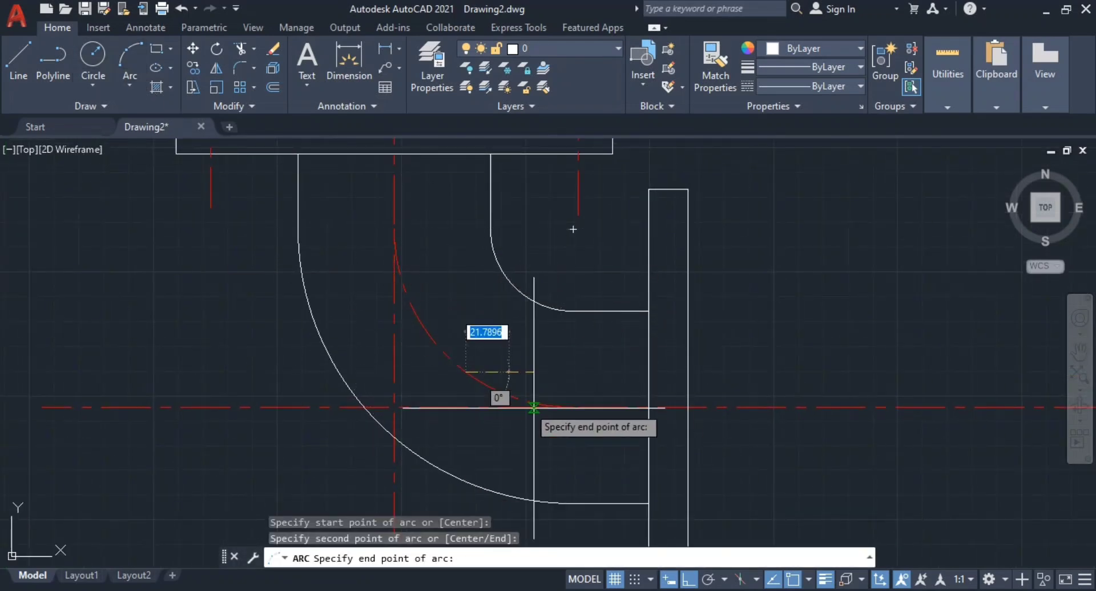
pyautogui.click(573, 408)
pyautogui.press('Escape')
pyautogui.press('Escape')
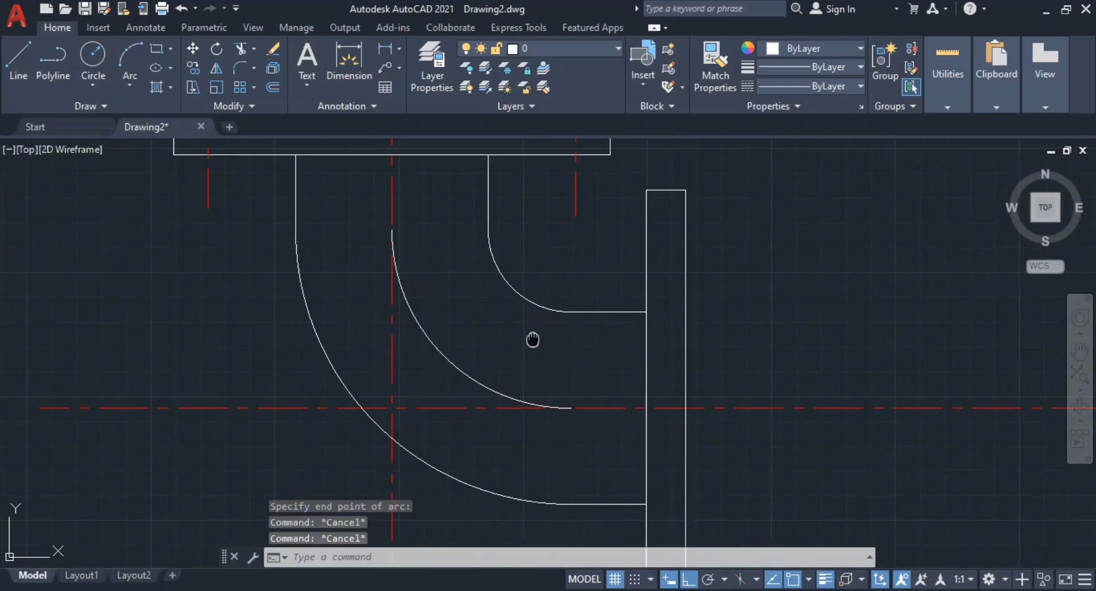
pyautogui.press('Escape')
# - Offset the traced centre arc by 35 toward the elbow's inner bend
pyautogui.moveTo(563, 340); pyautogui.dragTo(533, 348, button='middle')
pyautogui.write('o')
pyautogui.press('Return')
pyautogui.write('3')
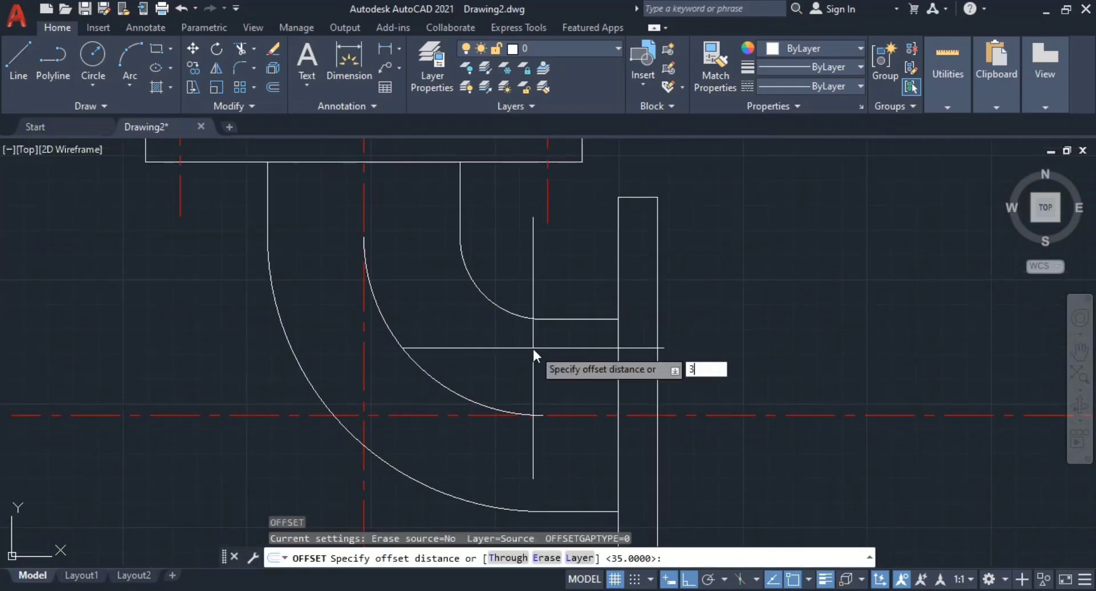
pyautogui.write('6')
pyautogui.press('BackSpace')
pyautogui.write('5')
pyautogui.press('Return')
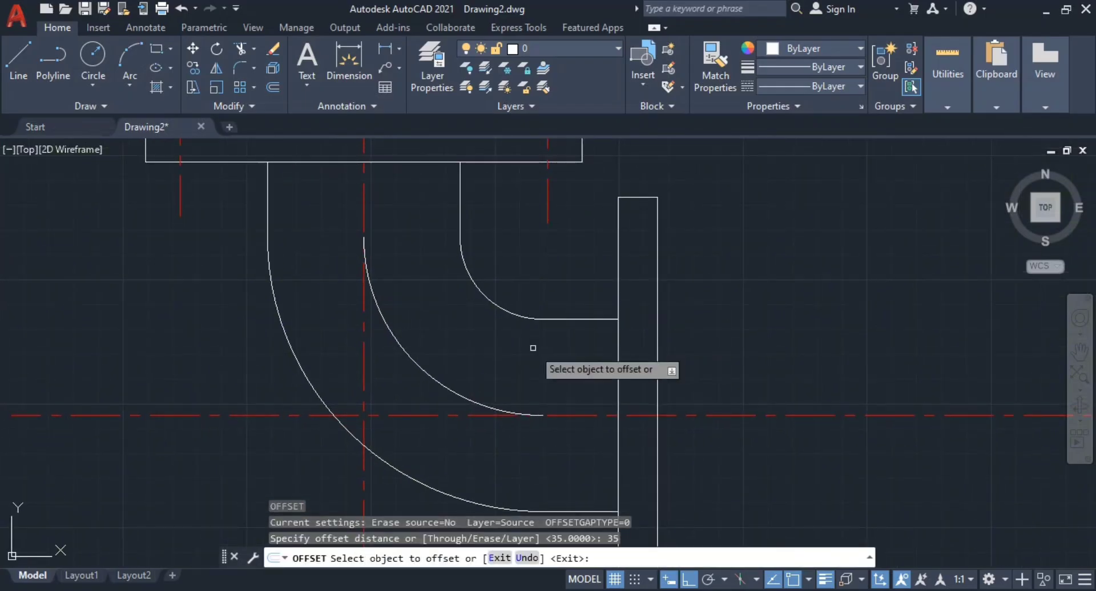
pyautogui.click(455, 389)
pyautogui.click(464, 353)
pyautogui.press('Escape')
pyautogui.press('Escape')
# - Draw a horizontal line from the offset arc's lower end through the side flange, past its outer face
pyautogui.moveTo(535, 350); pyautogui.dragTo(448, 372, button='middle')
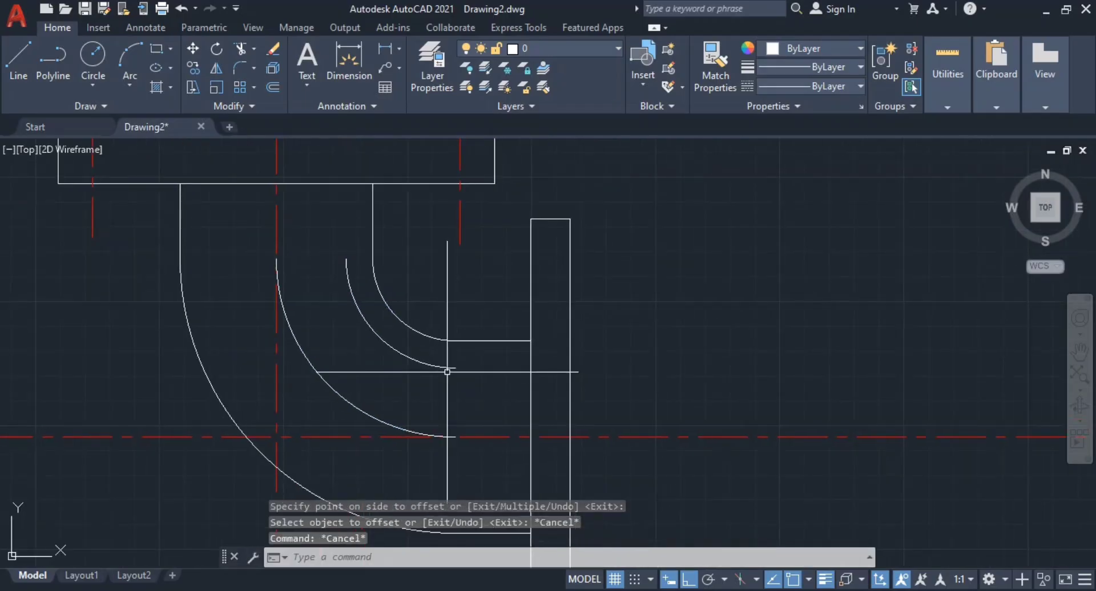
pyautogui.write('l')
pyautogui.press('Return')
pyautogui.click(455, 369)
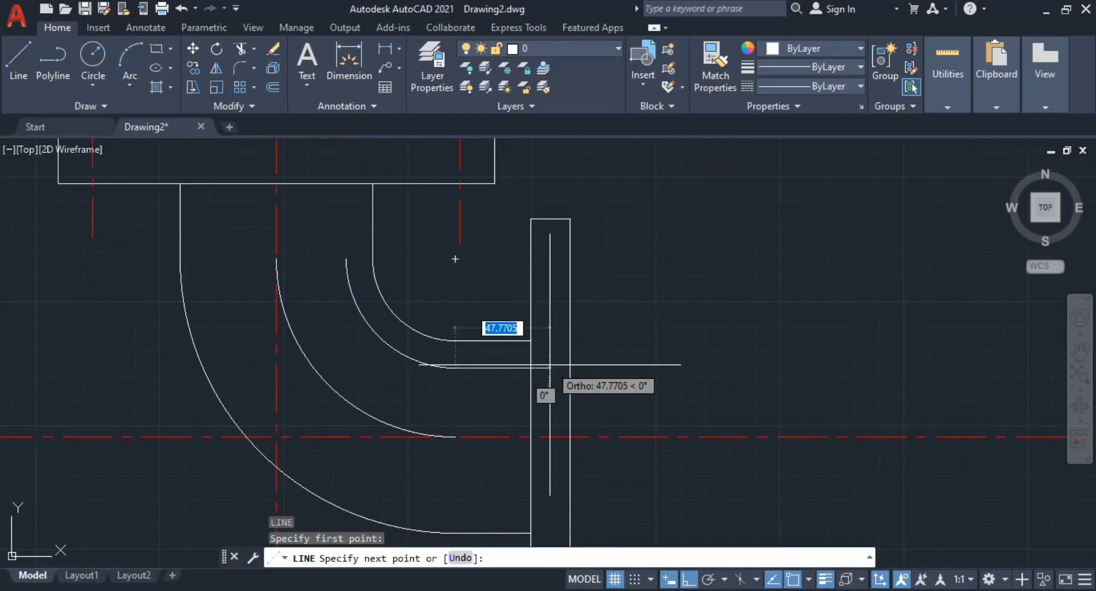
pyautogui.click(607, 367)
pyautogui.press('Escape')
# - Draw a vertical line from the offset arc's upper end through the top flange, past its upper face
pyautogui.moveTo(334, 325); pyautogui.dragTo(437, 397, button='middle')
pyautogui.press('Return')
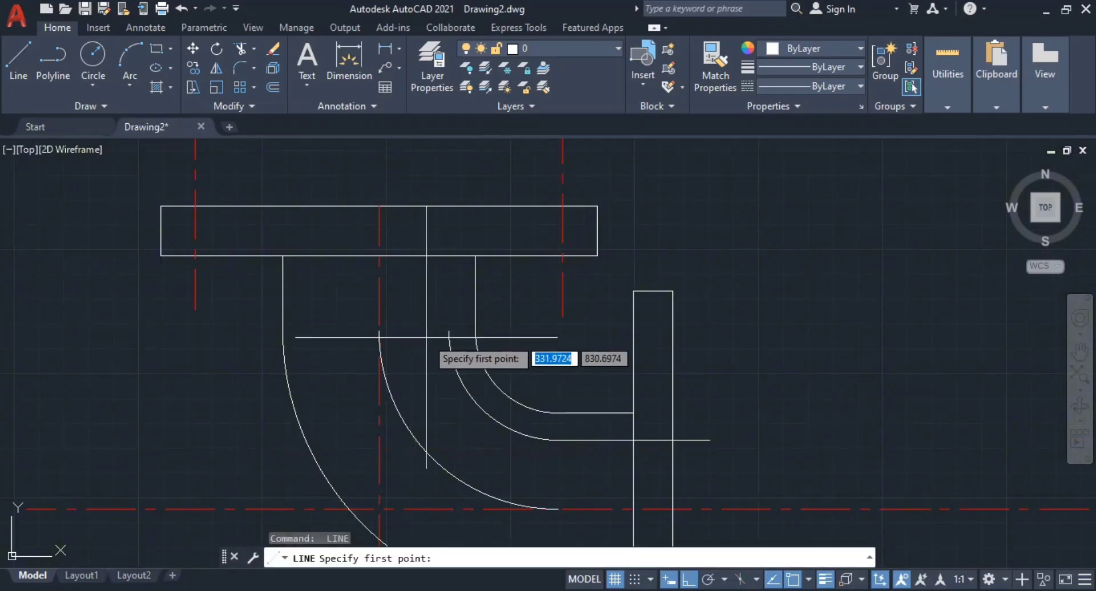
pyautogui.moveTo(454, 225); pyautogui.dragTo(459, 271, button='middle')
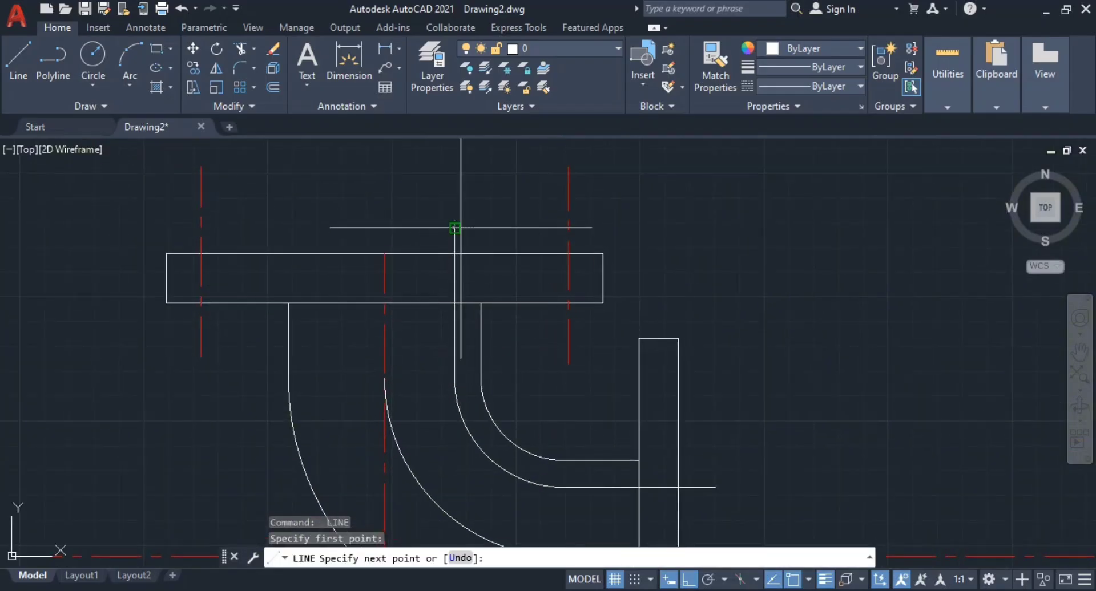
pyautogui.click(459, 228)
pyautogui.press('Escape')
pyautogui.press('Escape')
# - Offset the traced centre arc by 35 toward the elbow's outer bend
pyautogui.moveTo(521, 335); pyautogui.dragTo(530, 91, button='middle')
pyautogui.moveTo(568, 246)
pyautogui.mouseDown(button='middle')
pyautogui.moveTo(506, 298)
pyautogui.moveTo(612, 333)
pyautogui.moveTo(588, 394)
pyautogui.mouseUp(button='middle')
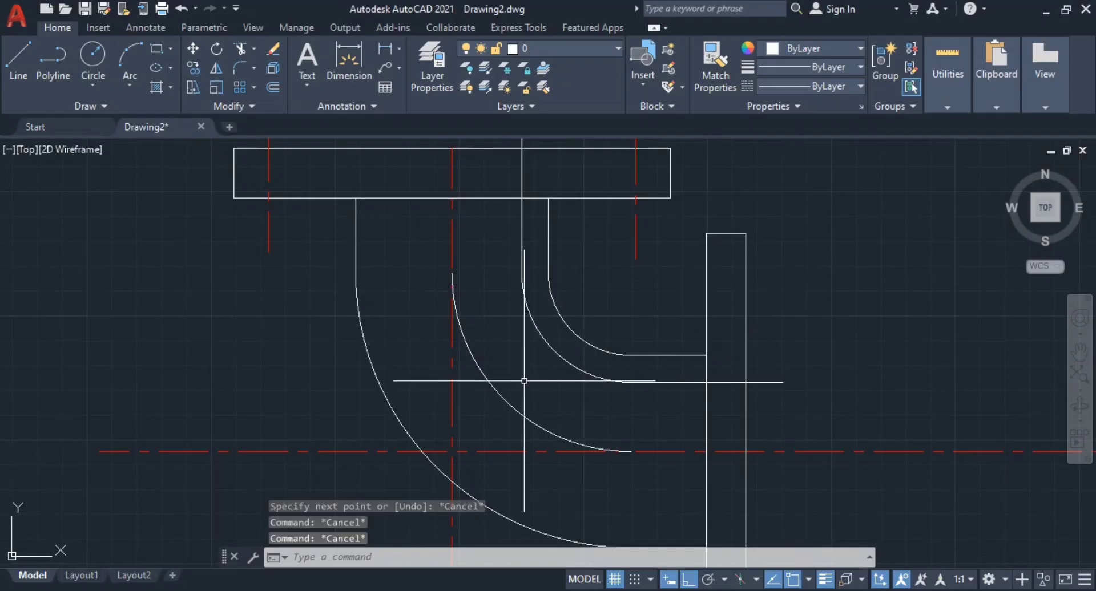
pyautogui.press('Return')
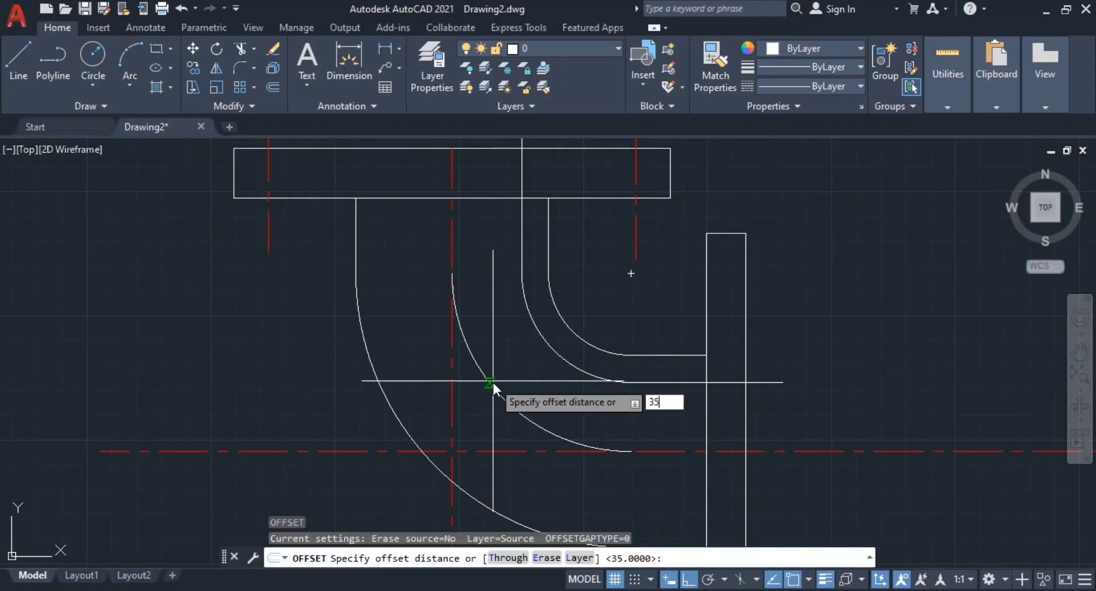
pyautogui.press('Return')
pyautogui.click(514, 407)
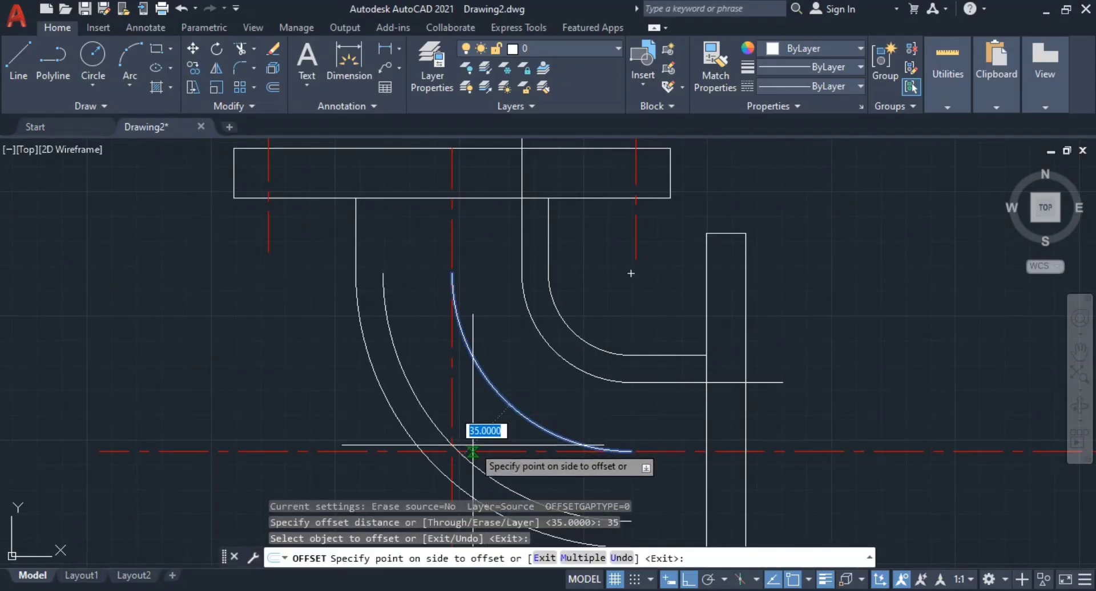
pyautogui.click(473, 446)
pyautogui.press('Escape')
# - Draw a vertical line from the outer bore arc's upper end through the top flange, past its upper face
pyautogui.moveTo(511, 400); pyautogui.dragTo(472, 427, button='middle')
pyautogui.write('l')
pyautogui.press('Return')
pyautogui.moveTo(384, 321); pyautogui.dragTo(445, 426, button='middle')
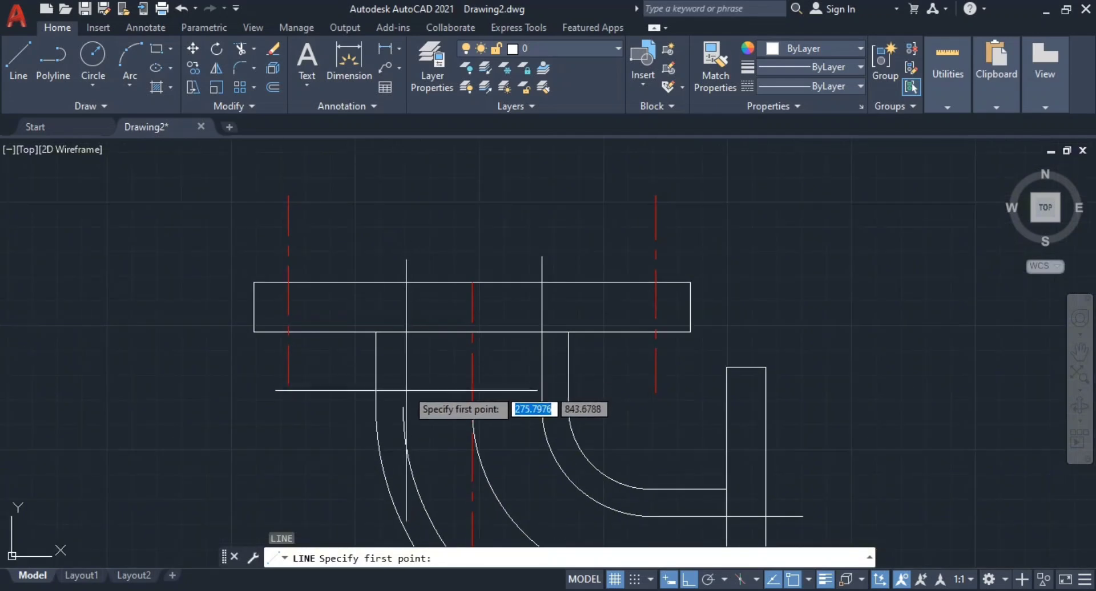
pyautogui.click(403, 408)
pyautogui.click(404, 190)
pyautogui.press('Escape')
# - Draw a horizontal line from the outer bore arc's lower end past the side flange and erase the white traced centre arc
pyautogui.moveTo(553, 348); pyautogui.dragTo(502, 141, button='middle')
pyautogui.press('Return')
pyautogui.scroll(-2, 651, 413)
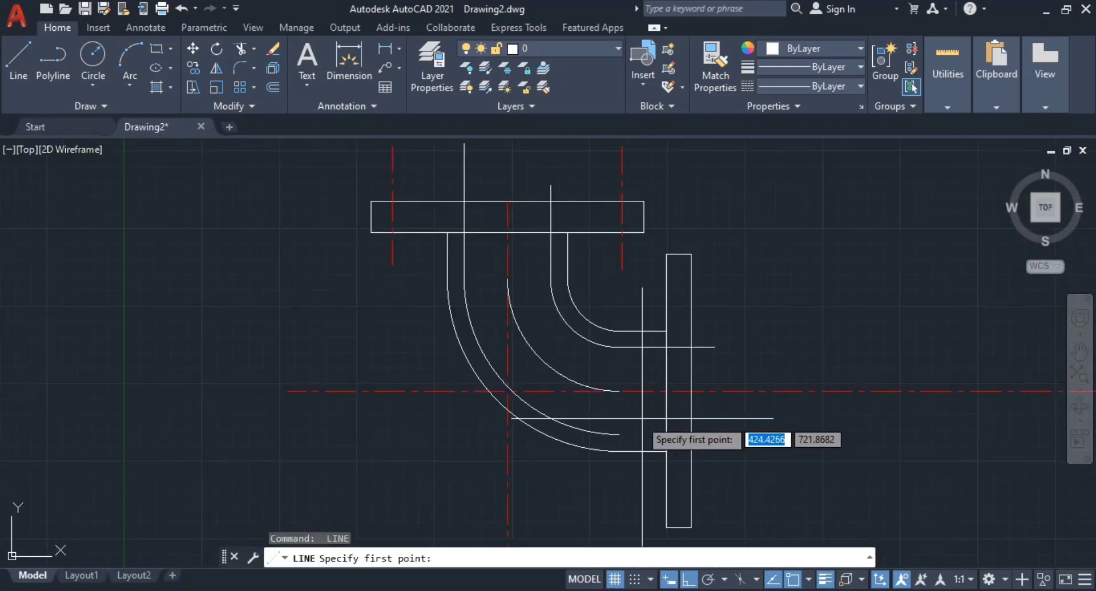
pyautogui.click(742, 436)
pyautogui.press('Escape')
pyautogui.press('Escape')
pyautogui.moveTo(640, 383); pyautogui.dragTo(573, 407, button='middle')
pyautogui.scroll(2, 550, 400)
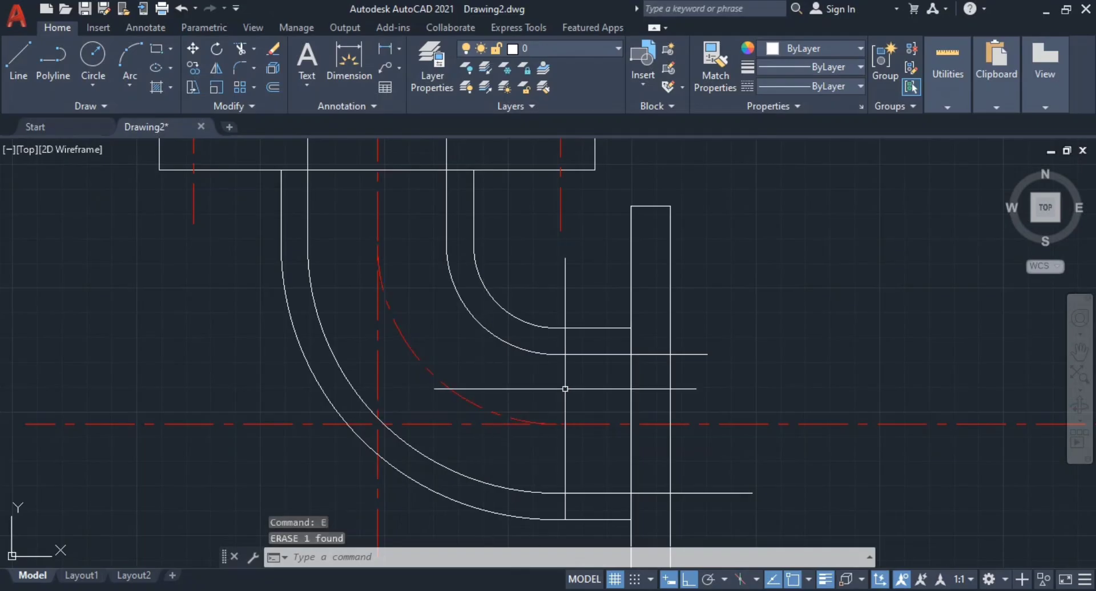
pyautogui.press('Escape')
# - Trim both horizontal bore lines where they extend beyond the side flange's outer face
pyautogui.moveTo(626, 360); pyautogui.dragTo(569, 392, button='middle')
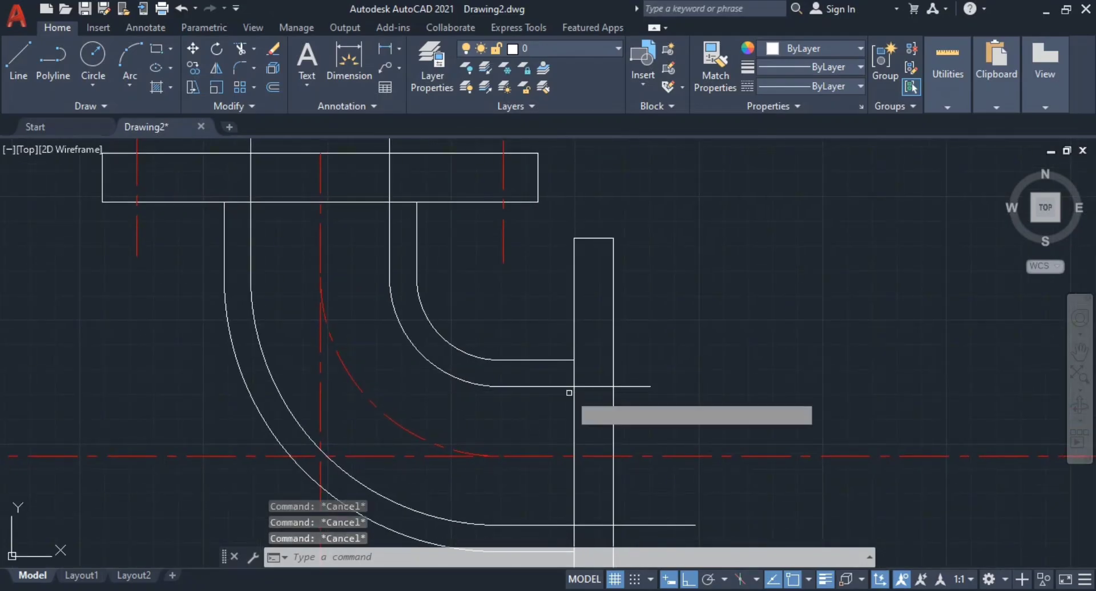
pyautogui.click(632, 410)
pyautogui.click(620, 334)
pyautogui.moveTo(659, 440); pyautogui.dragTo(641, 319, button='middle')
pyautogui.click(638, 375)
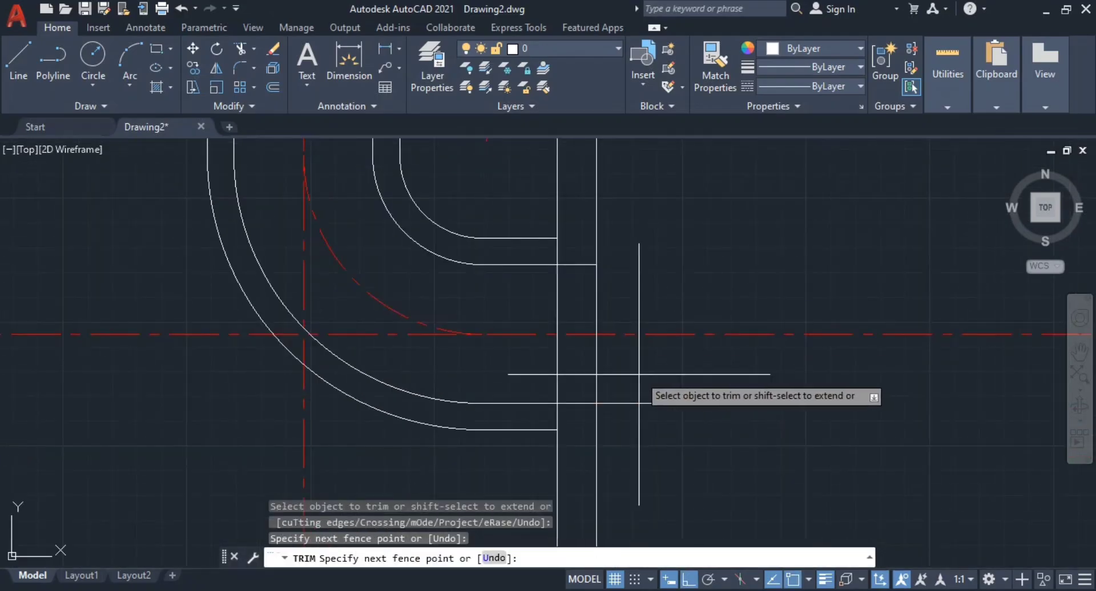
pyautogui.click(637, 429)
# - Trim away the side flange's inner face line across the bore and between the pipe's outer walls, checking against FIG:66
pyautogui.scroll(4, 575, 432)
pyautogui.click(530, 393)
pyautogui.moveTo(606, 278); pyautogui.dragTo(646, 372, button='middle')
pyautogui.scroll(-3, 638, 438)
pyautogui.moveTo(623, 287); pyautogui.dragTo(642, 337, button='middle')
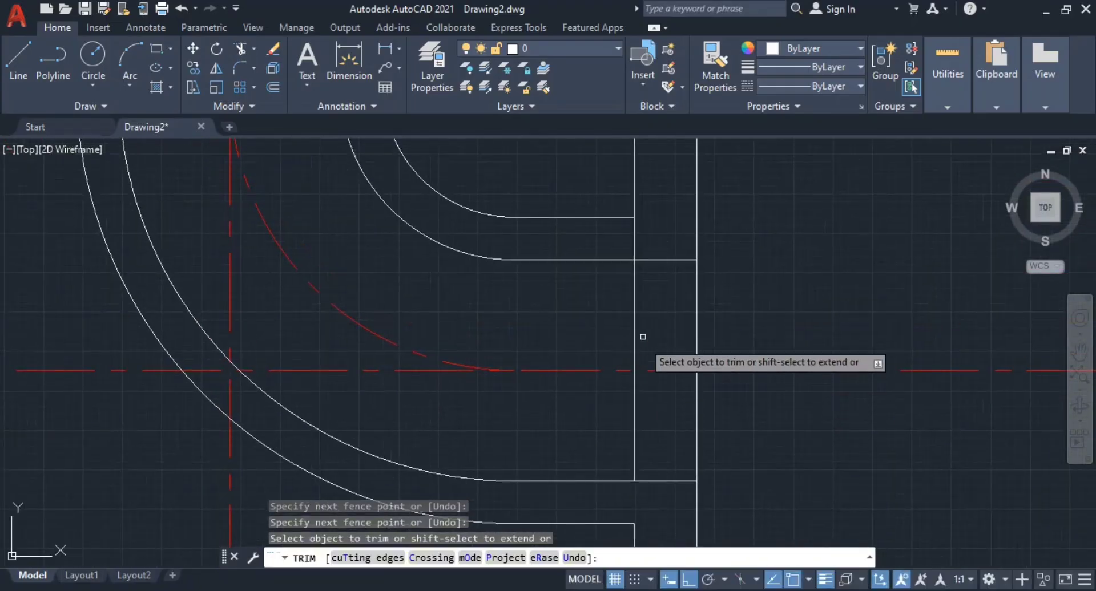
pyautogui.click(648, 244)
pyautogui.hotkey('alt', 'Tab')
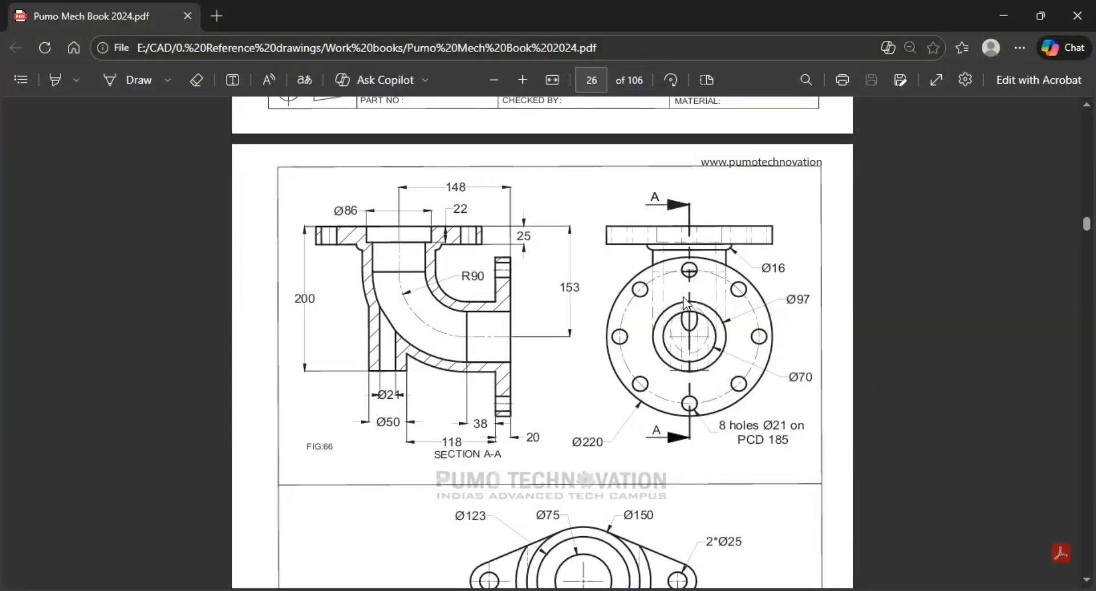
pyautogui.hotkey('alt', 'Tab')
pyautogui.click(636, 308)
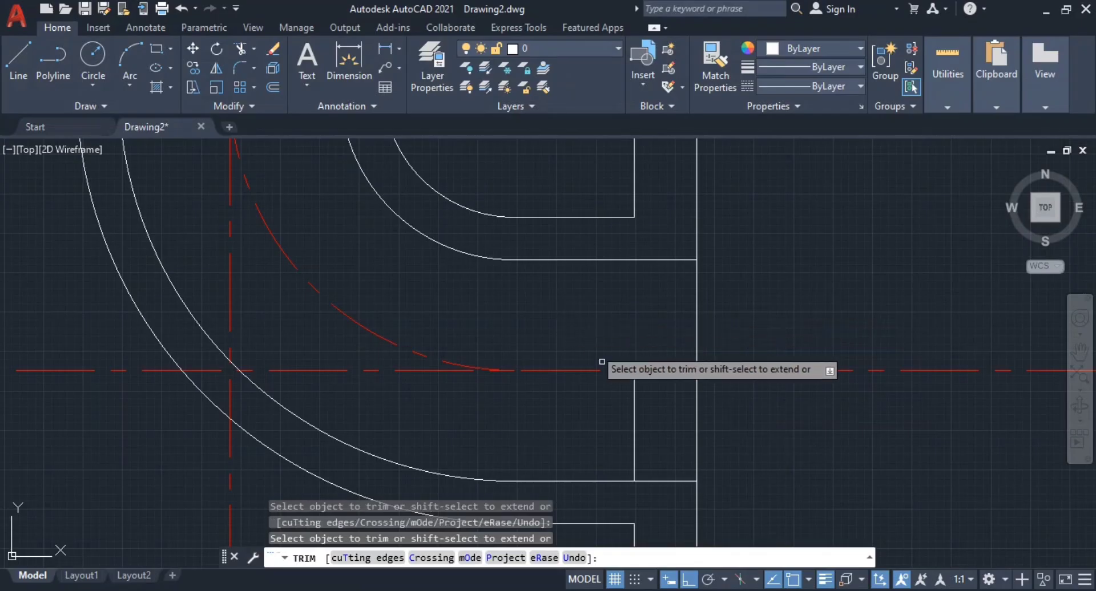
pyautogui.click(657, 442)
pyautogui.click(579, 415)
# - Trim both vertical bore lines where they extend above the top flange's upper face
pyautogui.scroll(-6, 614, 412)
pyautogui.moveTo(552, 351); pyautogui.dragTo(594, 397, button='middle')
pyautogui.scroll(6, 567, 357)
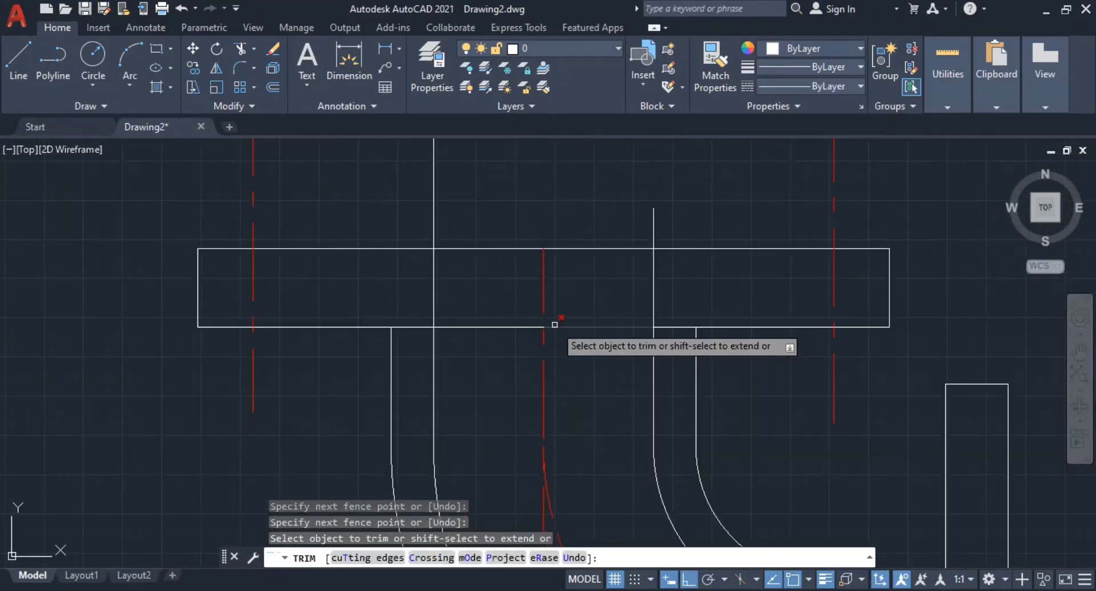
pyautogui.moveTo(555, 325); pyautogui.dragTo(620, 446, button='middle')
pyautogui.moveTo(536, 388); pyautogui.dragTo(547, 337, button='middle')
pyautogui.click(552, 247)
pyautogui.click(473, 255)
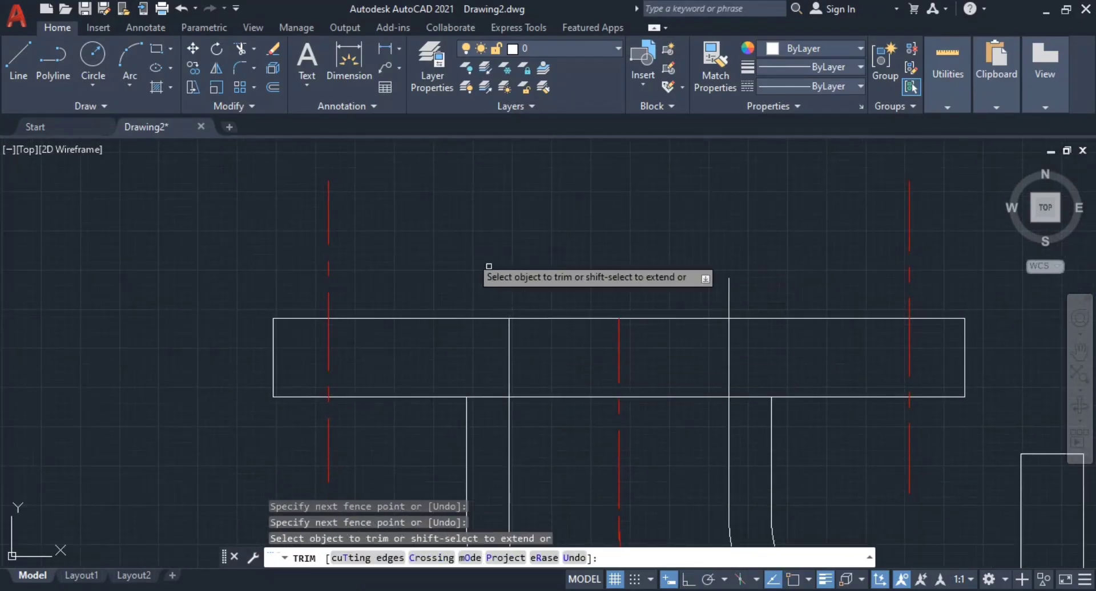
pyautogui.click(708, 302)
pyautogui.click(747, 306)
pyautogui.press('Return')
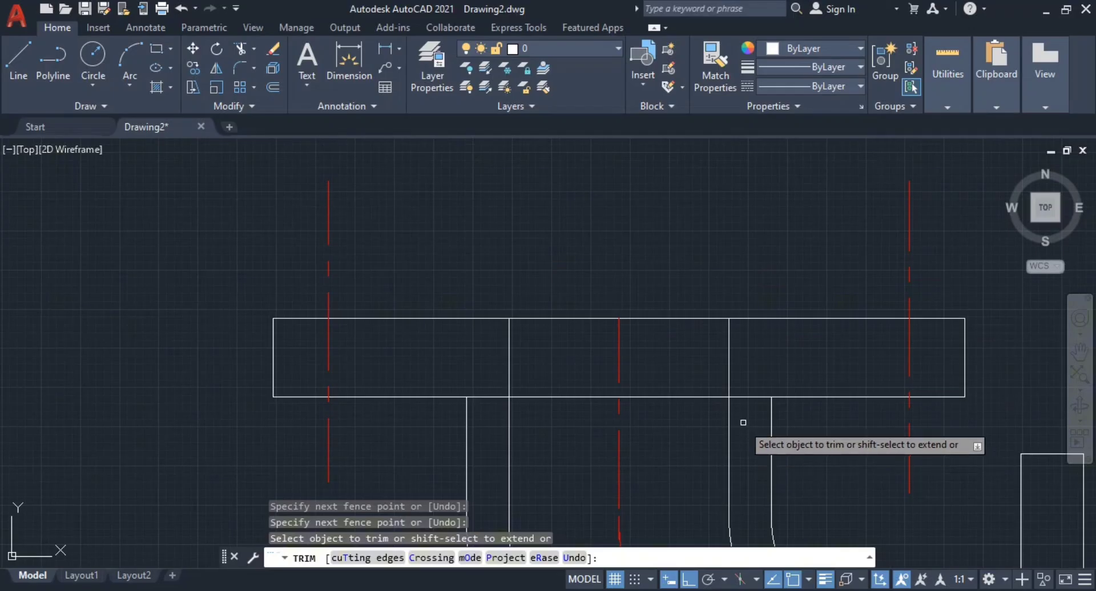
# - Trim away the top flange's underside line across both pipe walls and the bore
pyautogui.click(744, 412)
pyautogui.click(750, 374)
pyautogui.moveTo(490, 451); pyautogui.dragTo(545, 419, button='middle')
pyautogui.click(534, 397)
pyautogui.click(527, 332)
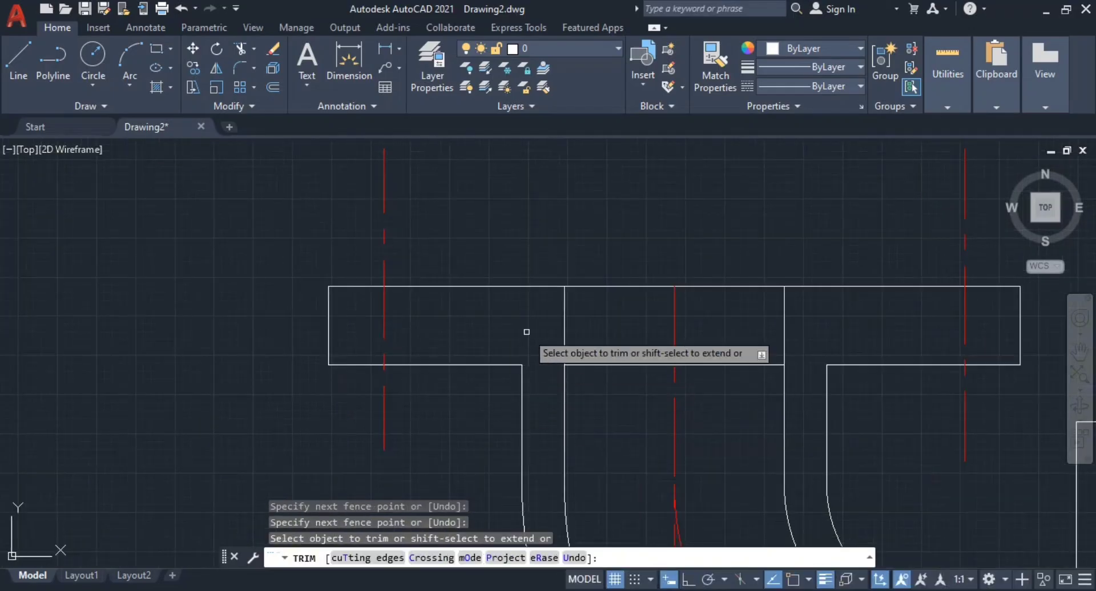
pyautogui.scroll(-2, 610, 392)
pyautogui.click(621, 408)
pyautogui.click(614, 350)
pyautogui.click(681, 400)
pyautogui.click(681, 354)
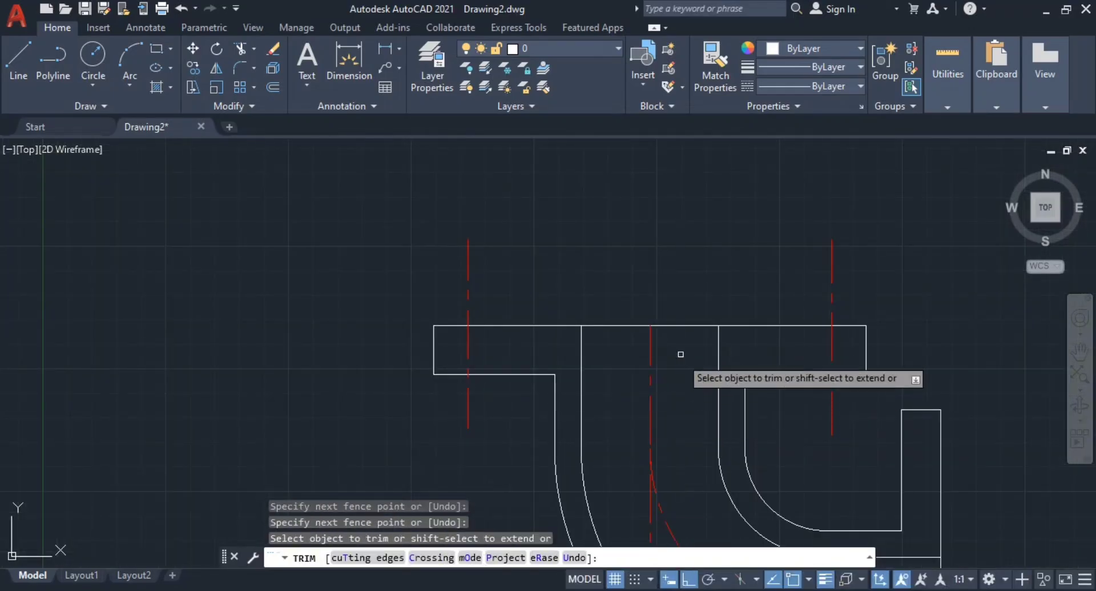
pyautogui.scroll(-2, 727, 459)
pyautogui.moveTo(724, 450); pyautogui.dragTo(648, 280, button='middle')
pyautogui.moveTo(730, 403); pyautogui.dragTo(614, 378, button='middle')
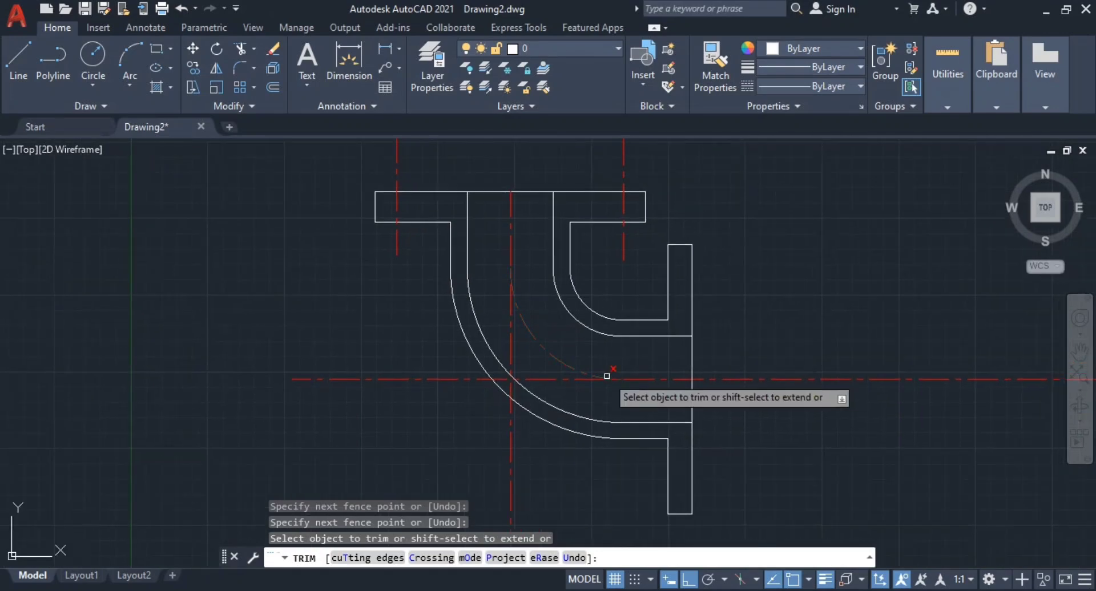
pyautogui.press('Escape')
# - Try erasing the elbow's red centreline arc inside the bore and undo the erasure
pyautogui.scroll(-3, 674, 406)
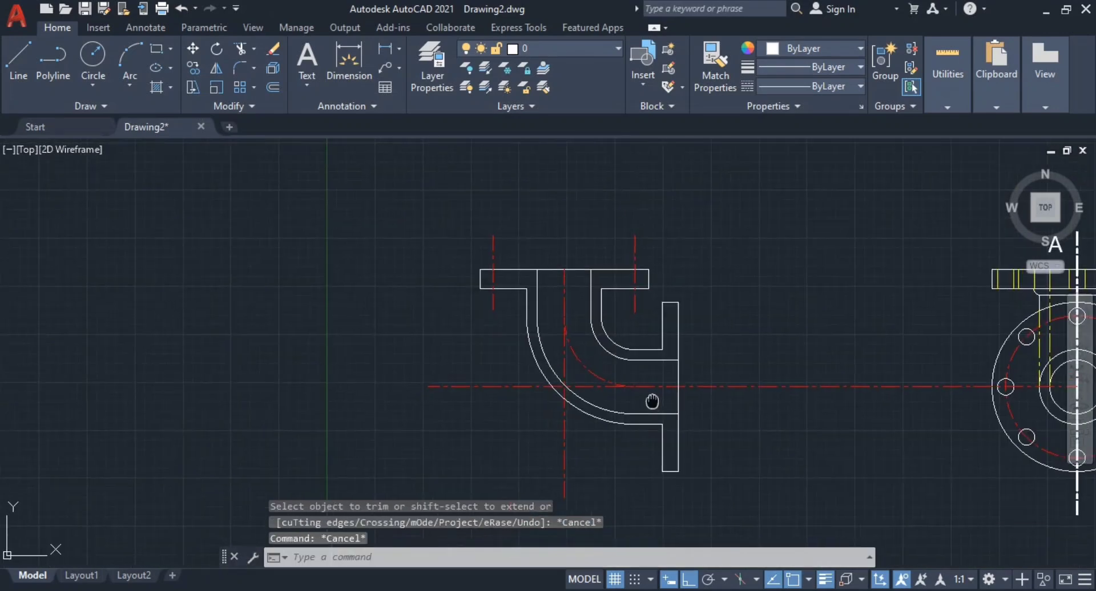
pyautogui.hotkey('alt', 'Tab')
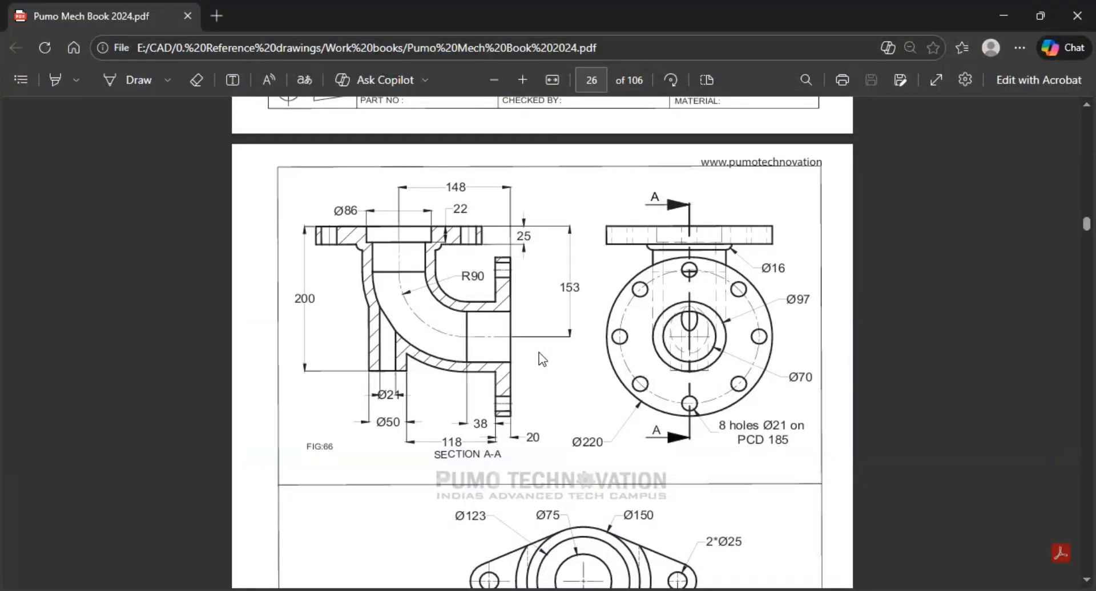
pyautogui.hotkey('alt', 'Tab')
pyautogui.scroll(4, 496, 371)
pyautogui.click(499, 363)
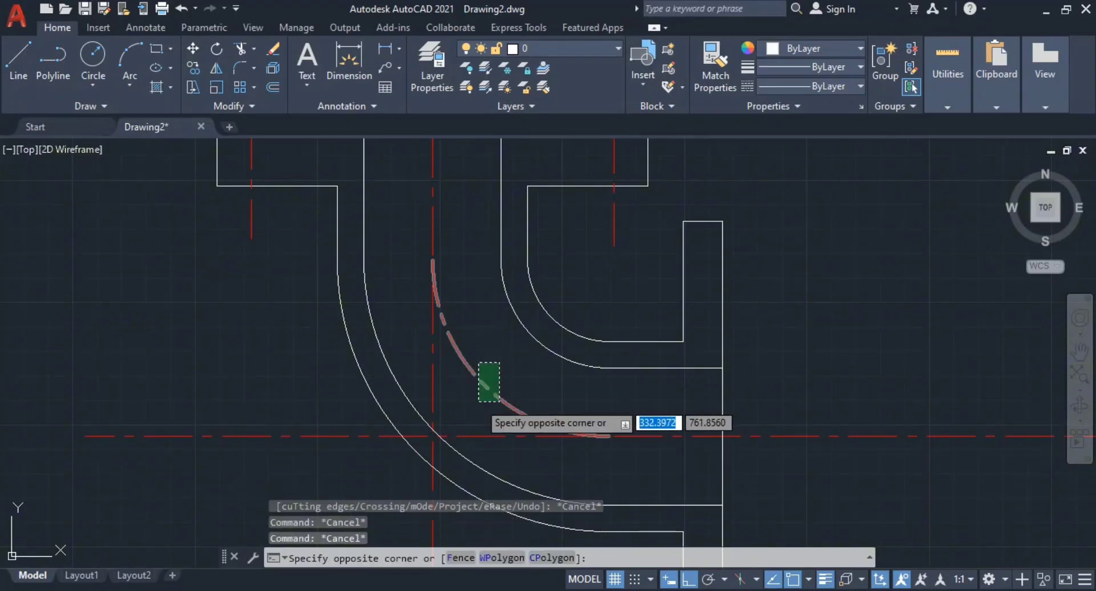
pyautogui.click(479, 402)
pyautogui.write('e')
pyautogui.press('Return')
pyautogui.scroll(-3, 501, 399)
pyautogui.scroll(3, 527, 412)
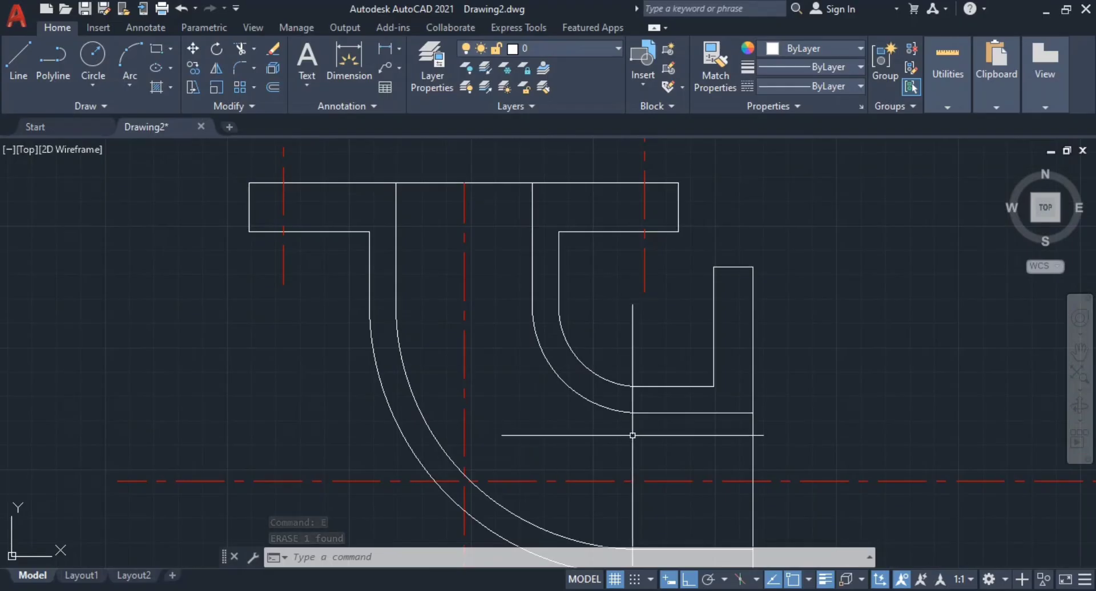
pyautogui.scroll(-2, 633, 435)
pyautogui.hotkey('ctrl', 'z')
pyautogui.hotkey('ctrl', 'z')
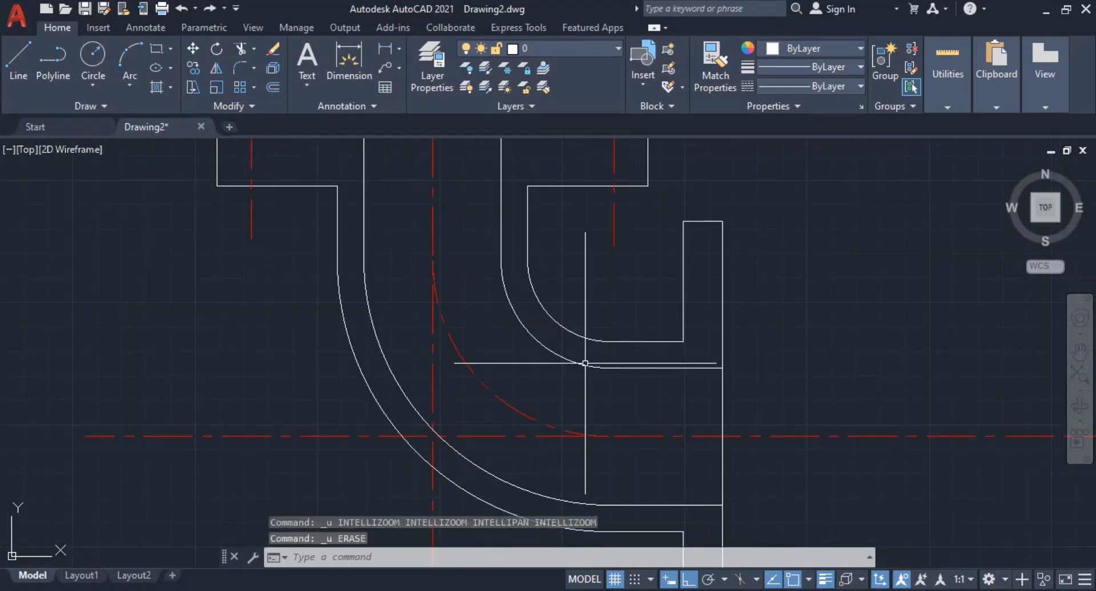
pyautogui.scroll(-2, 689, 340)
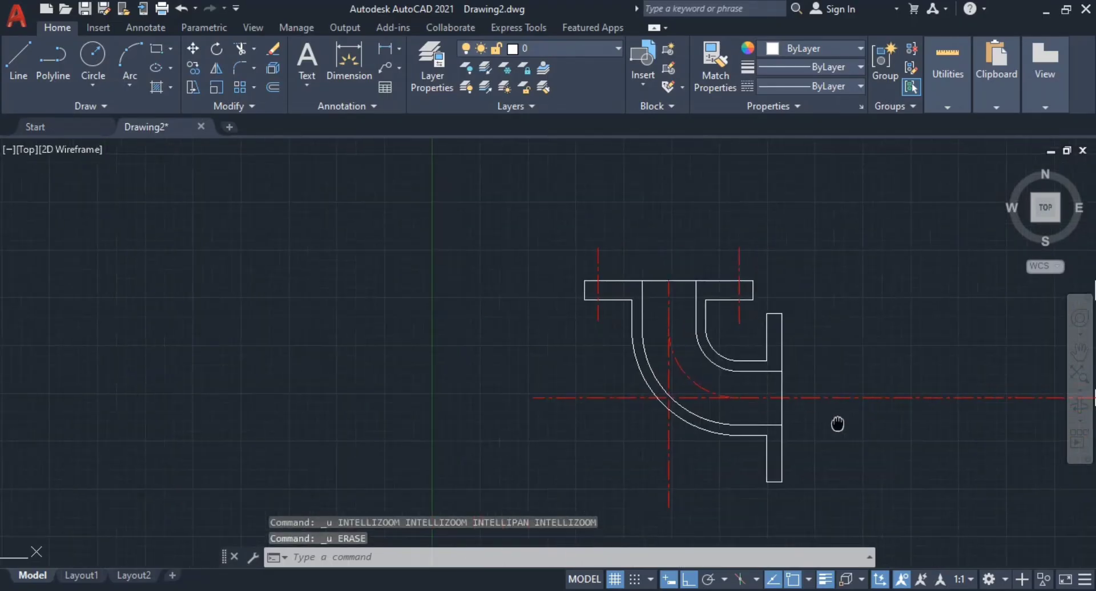
pyautogui.scroll(2, 697, 399)
pyautogui.scroll(-2, 636, 328)
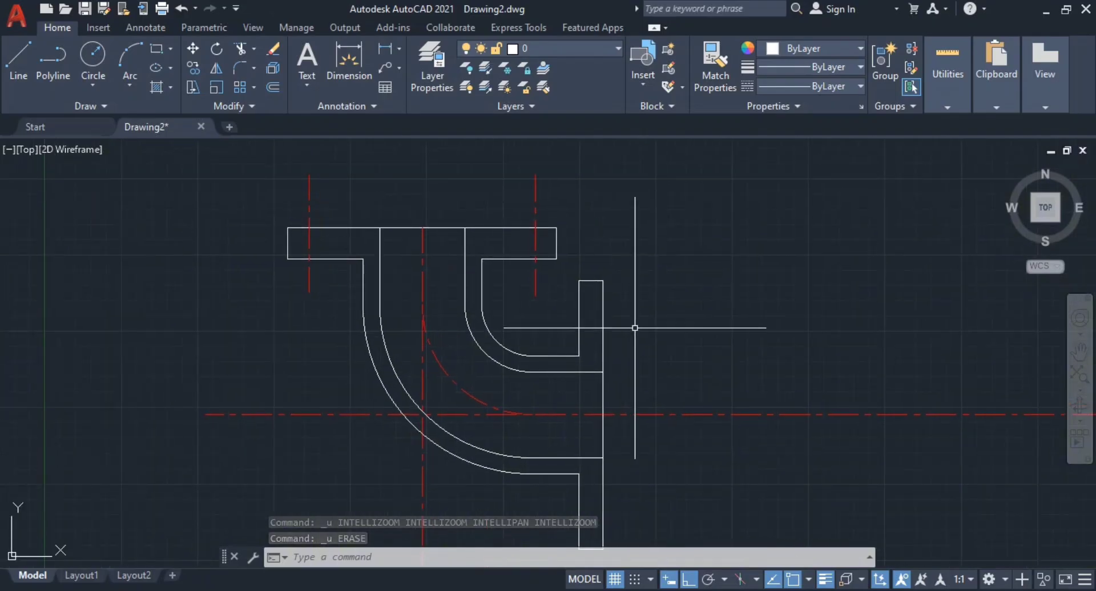
pyautogui.scroll(2, 796, 297)
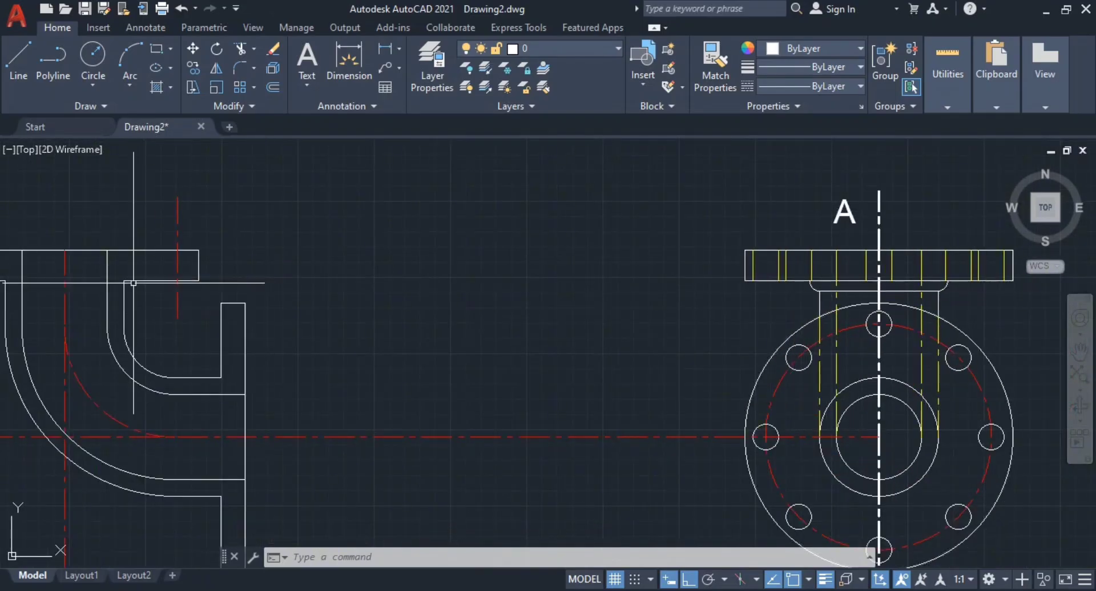
pyautogui.moveTo(231, 287); pyautogui.dragTo(322, 309, button='middle')
pyautogui.write('l')
pyautogui.press('Return')
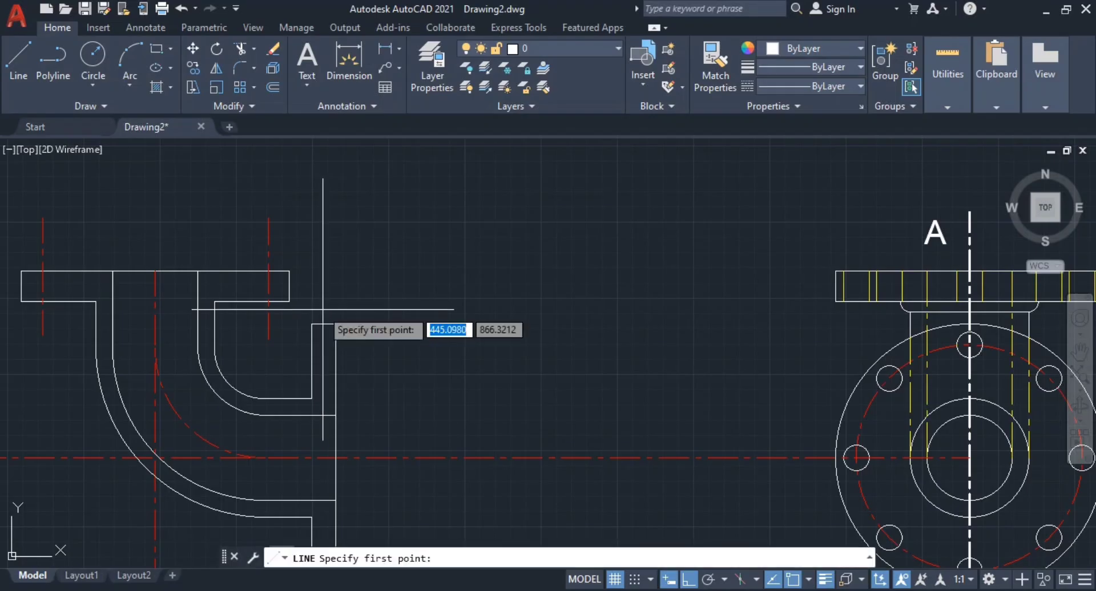
pyautogui.click(949, 313)
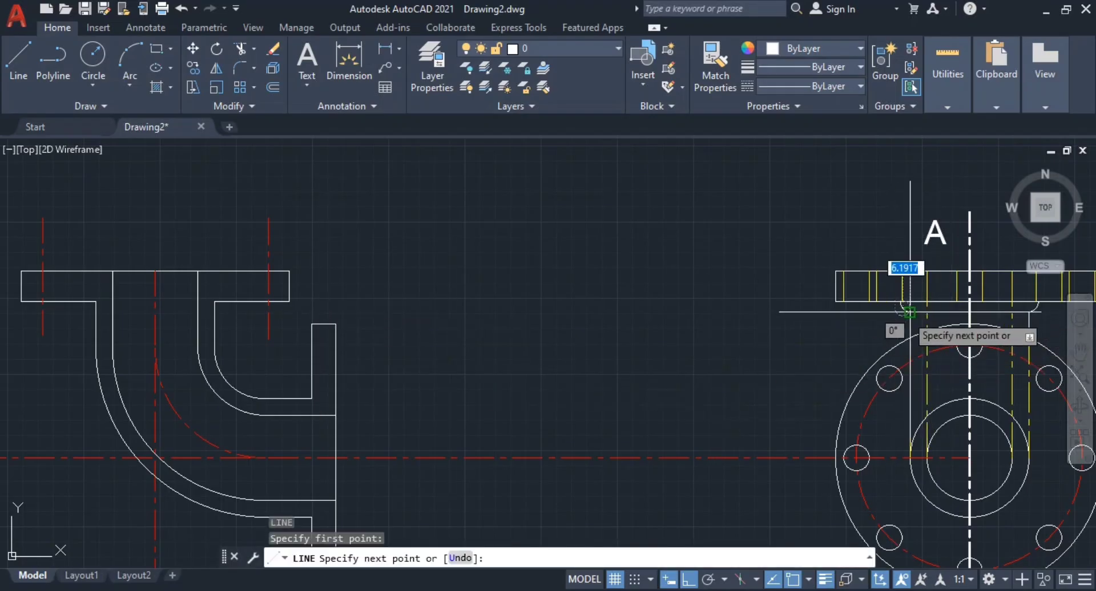
pyautogui.press('Escape')
# - Project a horizontal line from the lower edge of the end view's neck collar across the section view, past its top flange
pyautogui.press('Return')
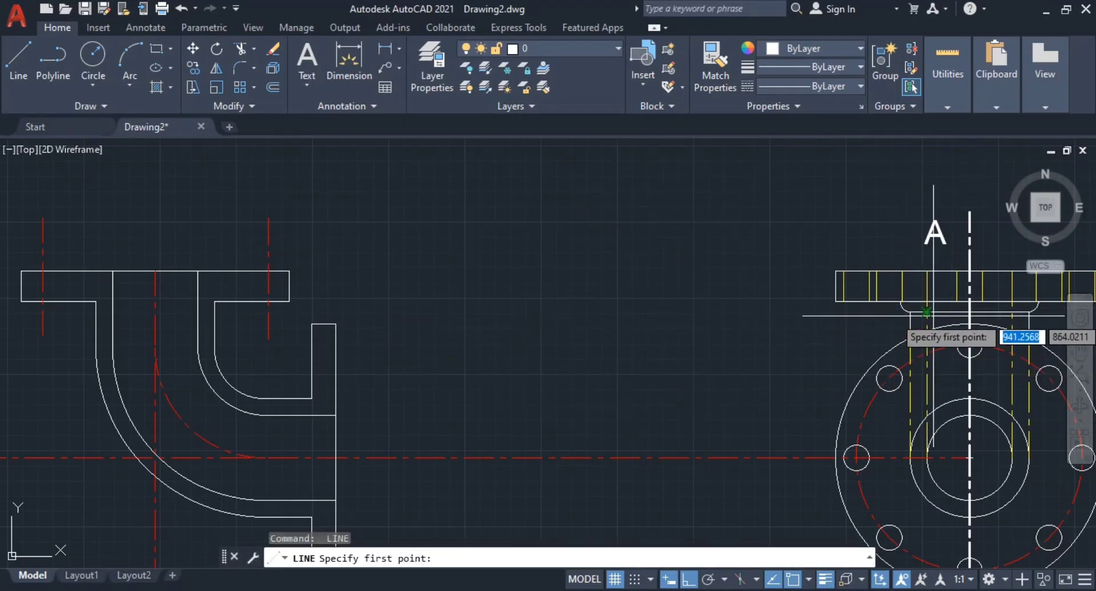
pyautogui.click(942, 312)
pyautogui.moveTo(403, 313); pyautogui.dragTo(832, 297, button='middle')
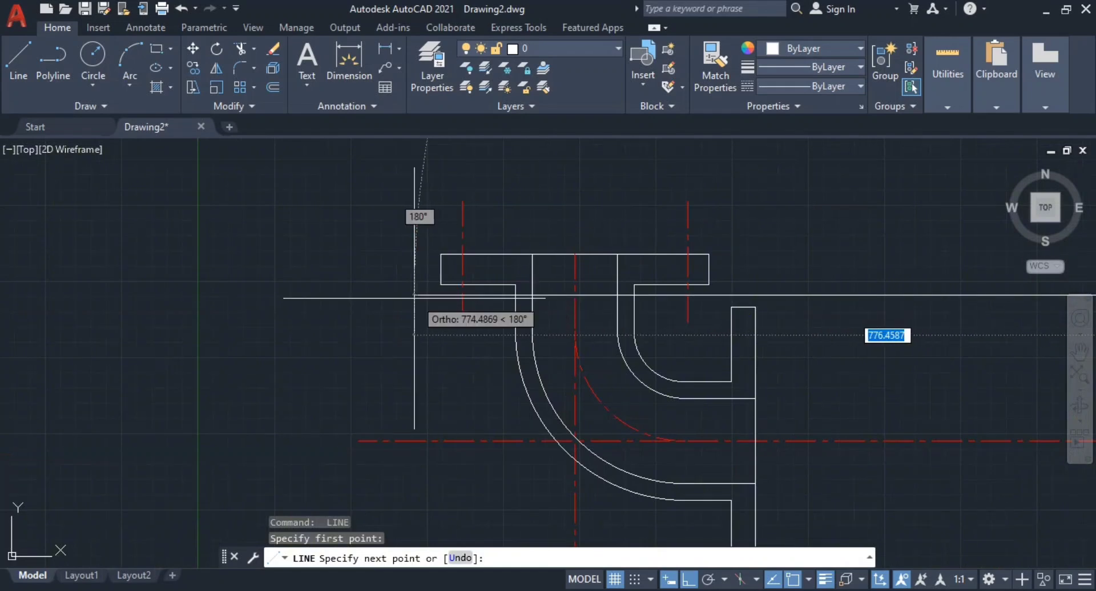
pyautogui.press('Escape')
pyautogui.scroll(3, 539, 305)
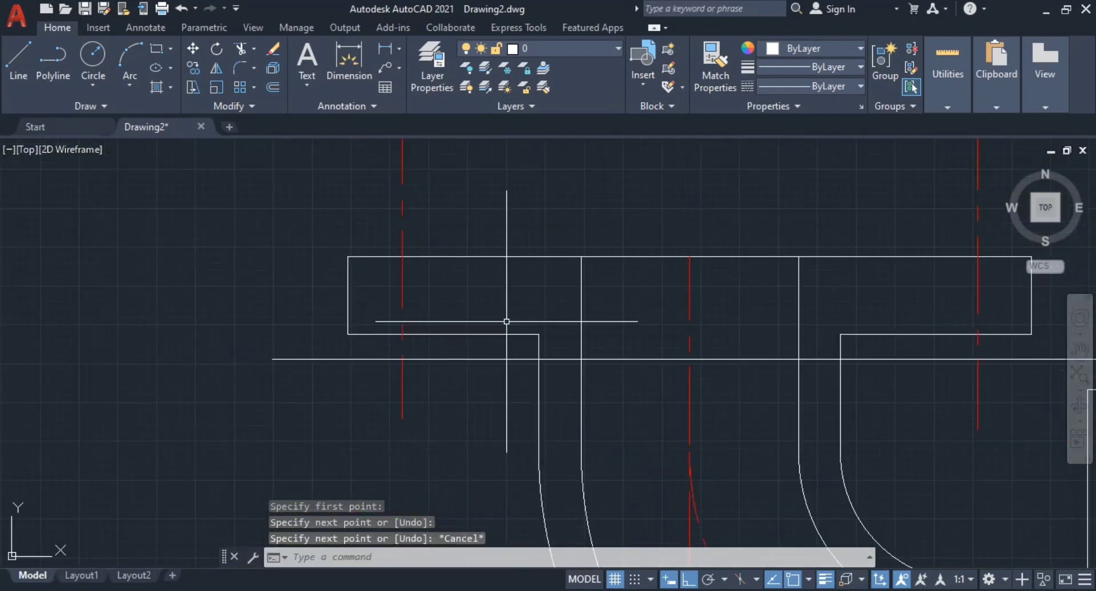
# - Draw a circle centred where the top flange's underside meets the pipe's left outer wall, with its radius reaching the projected line
pyautogui.write('c')
pyautogui.press('Return')
pyautogui.scroll(3, 502, 318)
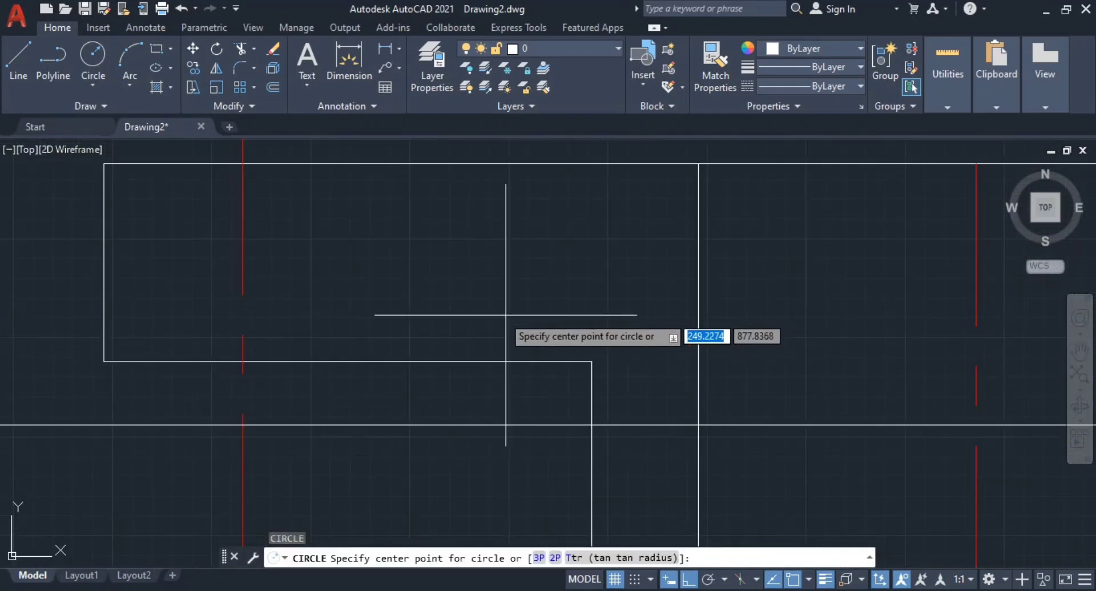
pyautogui.click(592, 361)
pyautogui.press('Escape')
pyautogui.press('Escape')
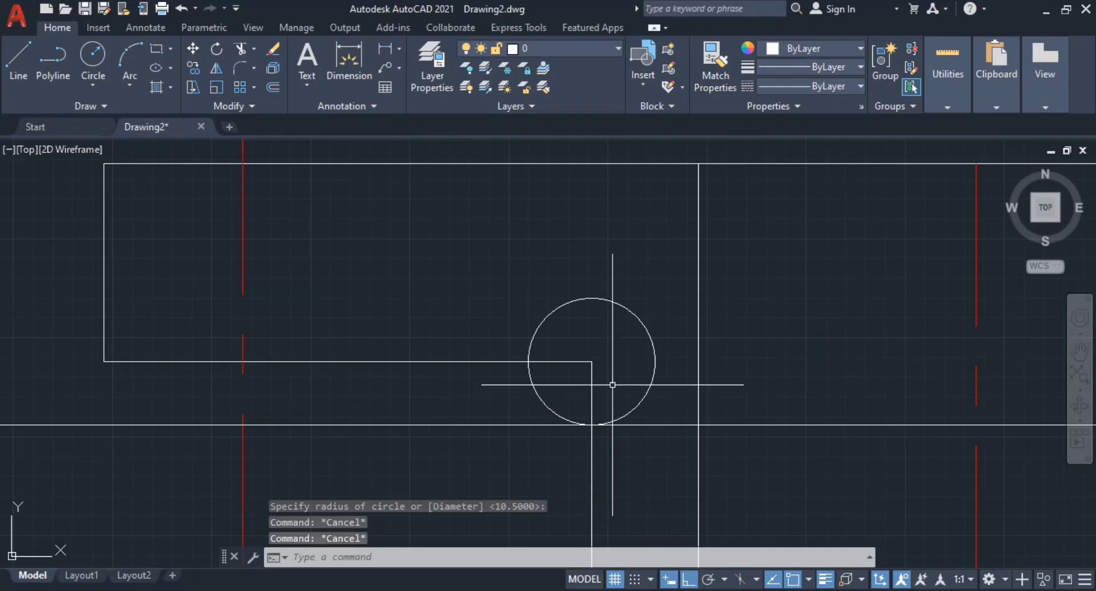
# - Trim the circle to its lower-left quarter arc, removing the flange corner segments inside it and the projected line beside it
pyautogui.moveTo(628, 394); pyautogui.dragTo(592, 398, button='middle')
pyautogui.press('Escape')
pyautogui.write('tr')
pyautogui.press('Return')
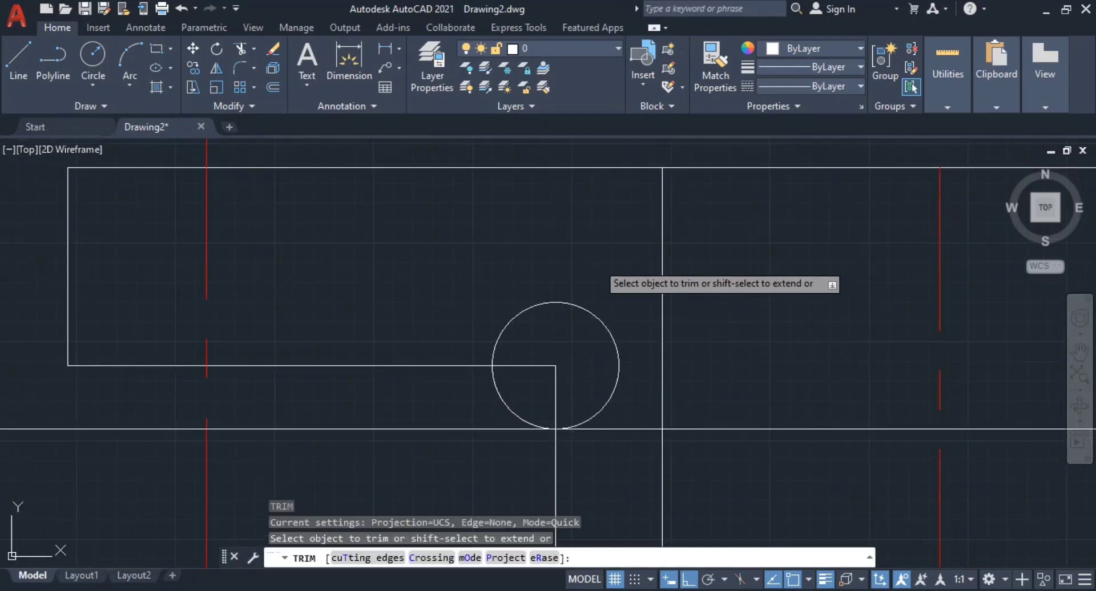
pyautogui.moveTo(597, 261)
pyautogui.mouseDown()
pyautogui.moveTo(588, 369)
pyautogui.moveTo(487, 423)
pyautogui.moveTo(444, 479)
pyautogui.mouseUp()
pyautogui.scroll(-2, 576, 480)
pyautogui.moveTo(576, 480); pyautogui.dragTo(602, 443, button='middle')
pyautogui.press('Escape')
# - Erase the leftover piece of the projected line beneath the top flange's left end
pyautogui.click(223, 359)
pyautogui.click(289, 458)
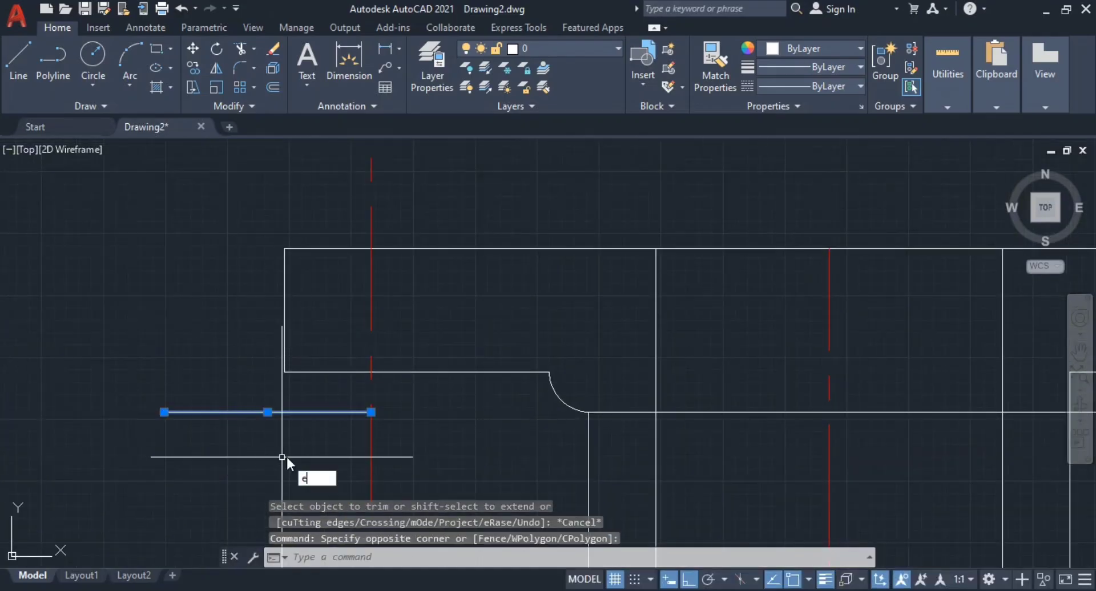
pyautogui.write('e')
pyautogui.press('Return')
pyautogui.scroll(-2, 575, 476)
pyautogui.scroll(4, 757, 415)
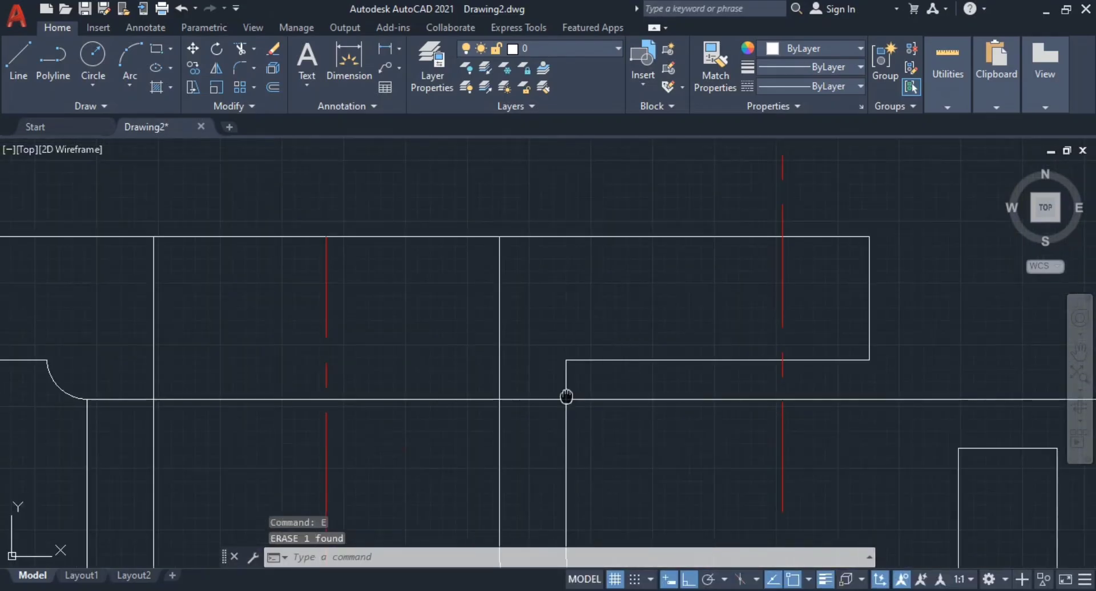
# - Draw a circle centred where the top flange's underside meets the pipe's right outer wall, with its radius reaching the projected line
pyautogui.moveTo(565, 397); pyautogui.dragTo(633, 381, button='middle')
pyautogui.press('Escape')
pyautogui.write('c')
pyautogui.press('Return')
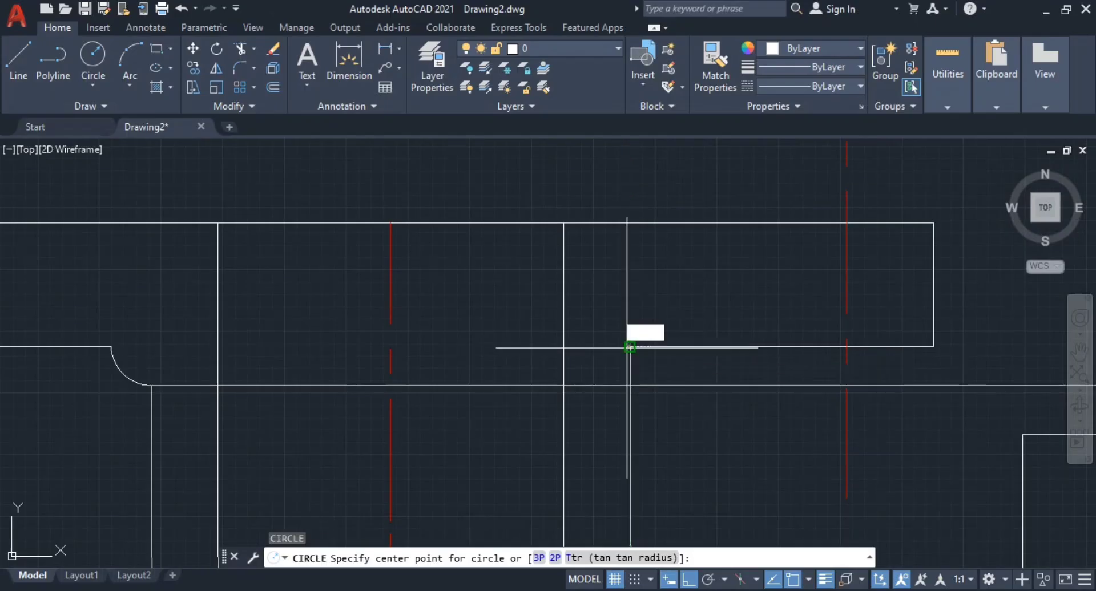
pyautogui.click(630, 346)
pyautogui.press('Escape')
# - Trim the circle to its lower-right quarter arc, removing the flange corner segments inside it and the projected line beyond the right wall
pyautogui.write('t')
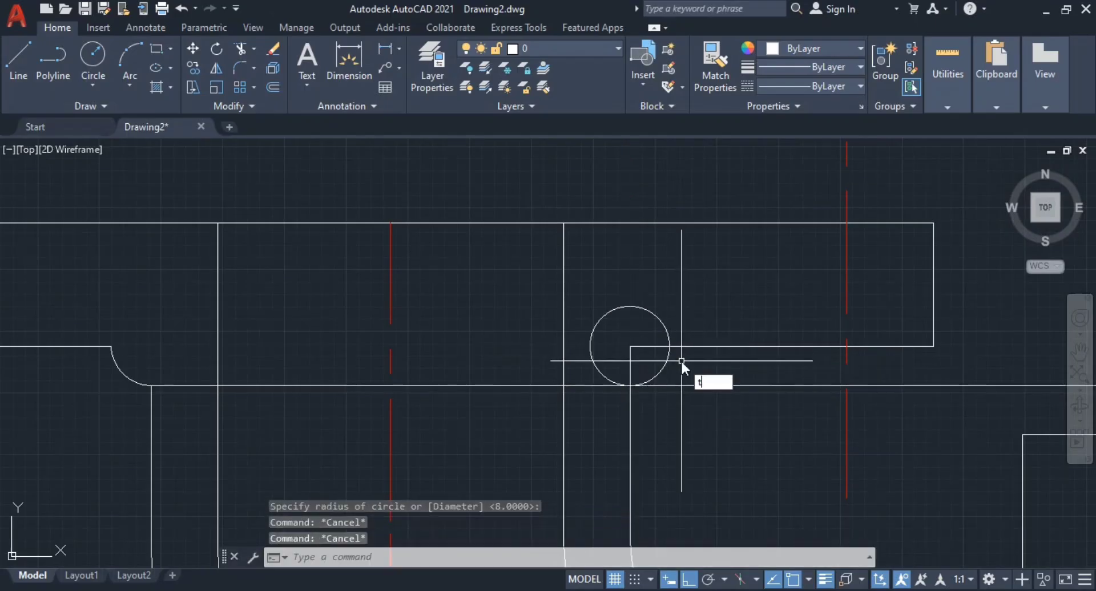
pyautogui.write(' or')
pyautogui.press('Return')
pyautogui.moveTo(677, 307)
pyautogui.mouseDown()
pyautogui.moveTo(623, 337)
pyautogui.moveTo(663, 369)
pyautogui.moveTo(568, 410)
pyautogui.mouseUp()
pyautogui.scroll(4, 633, 351)
pyautogui.moveTo(783, 422); pyautogui.dragTo(754, 477)
pyautogui.scroll(-4, 758, 451)
pyautogui.moveTo(759, 446); pyautogui.dragTo(758, 337, button='middle')
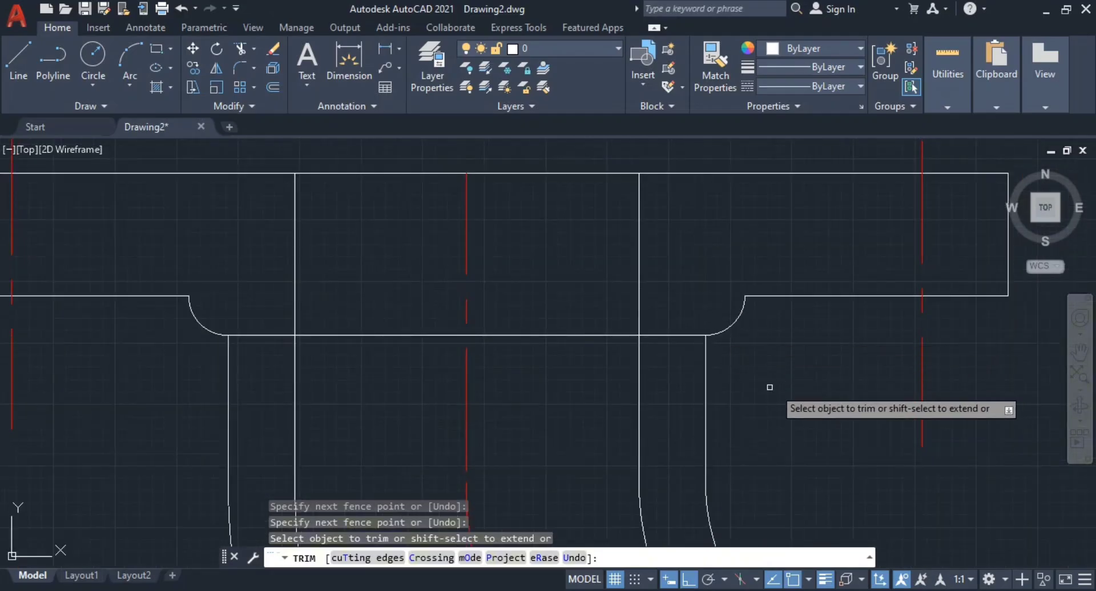
# - Trim the projected line out of both pipe wall thicknesses beneath the top flange
pyautogui.scroll(-2, 679, 388)
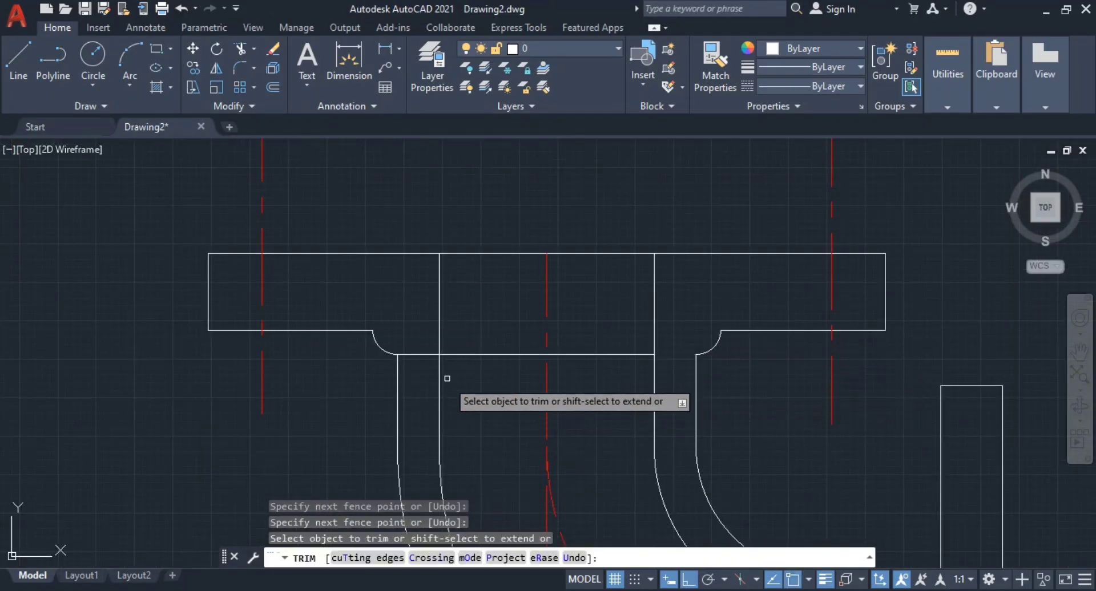
pyautogui.scroll(2, 447, 377)
pyautogui.moveTo(404, 365); pyautogui.dragTo(400, 306)
pyautogui.press('Escape')
pyautogui.scroll(-4, 751, 381)
pyautogui.moveTo(819, 416)
pyautogui.mouseDown(button='middle')
pyautogui.moveTo(750, 349)
pyautogui.moveTo(650, 342)
pyautogui.mouseUp(button='middle')
# - Check FIG:66 in the reference PDF and erase the remaining projected line across the bore
pyautogui.hotkey('alt', 'Tab')
pyautogui.hotkey('alt', 'Tab')
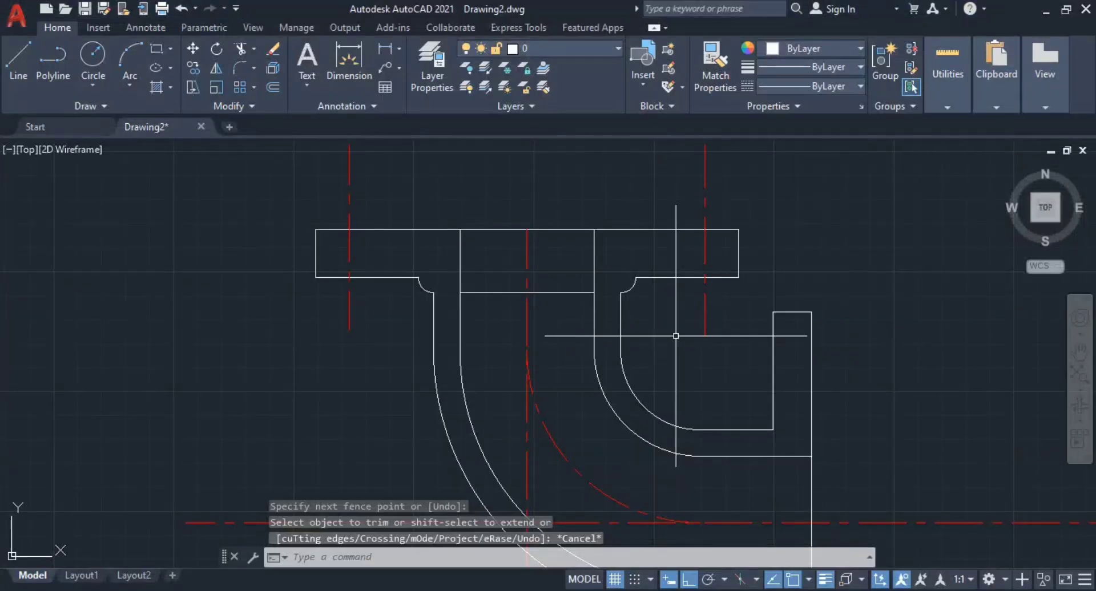
pyautogui.hotkey('alt', 'Tab')
pyautogui.hotkey('alt', 'Tab')
pyautogui.scroll(2, 561, 296)
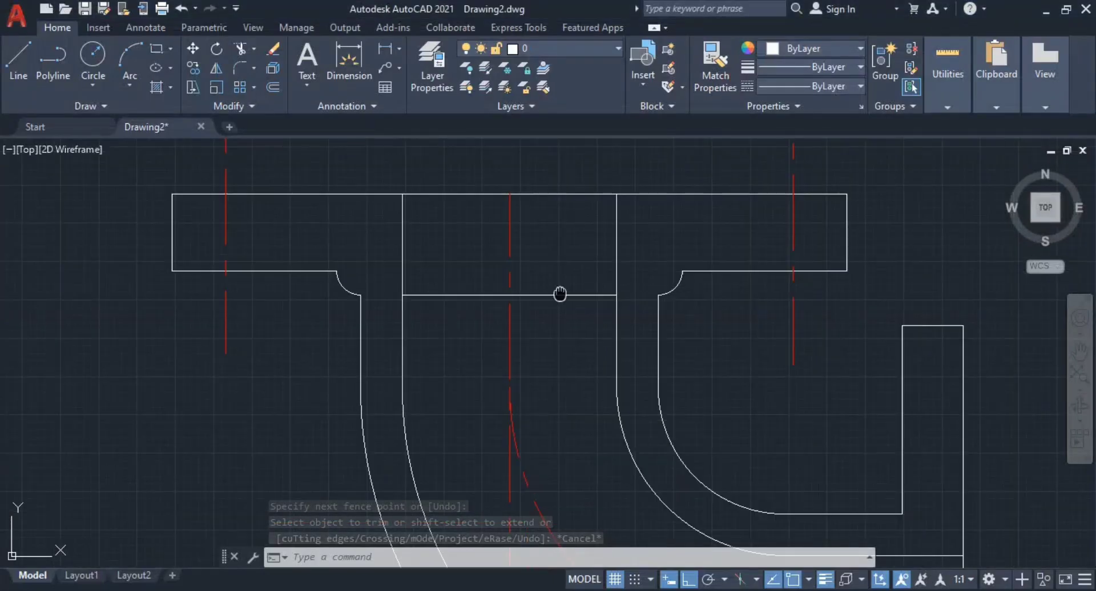
pyautogui.click(579, 295)
pyautogui.click(567, 382)
pyautogui.write('E')
pyautogui.press('Return')
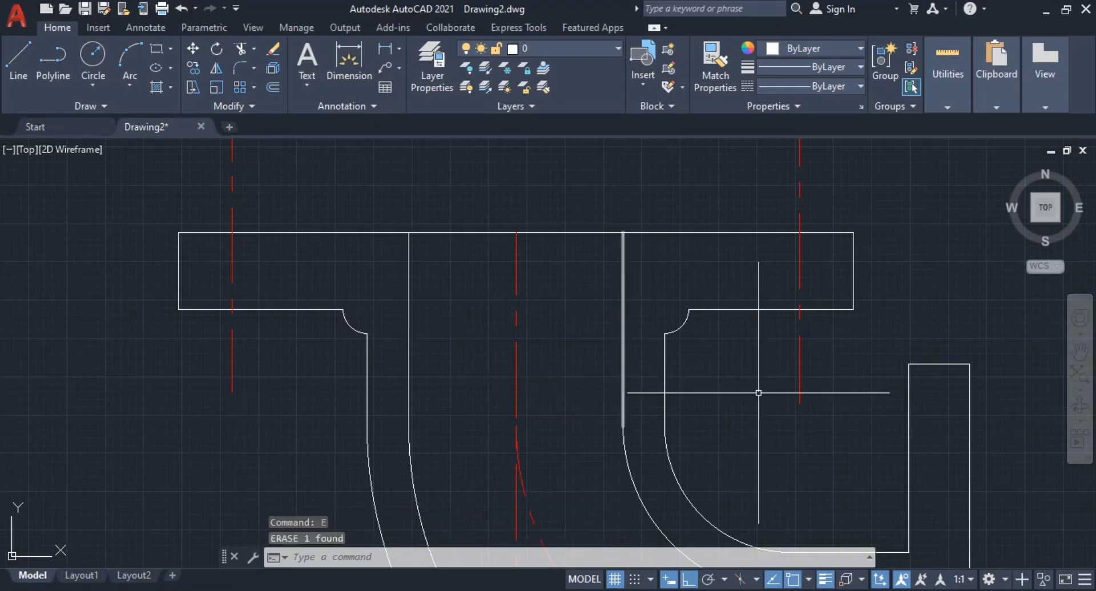
# - Compare the section view with FIG:66 in the reference PDF, checking the flanges, elbow and centrelines
pyautogui.scroll(-6, 680, 362)
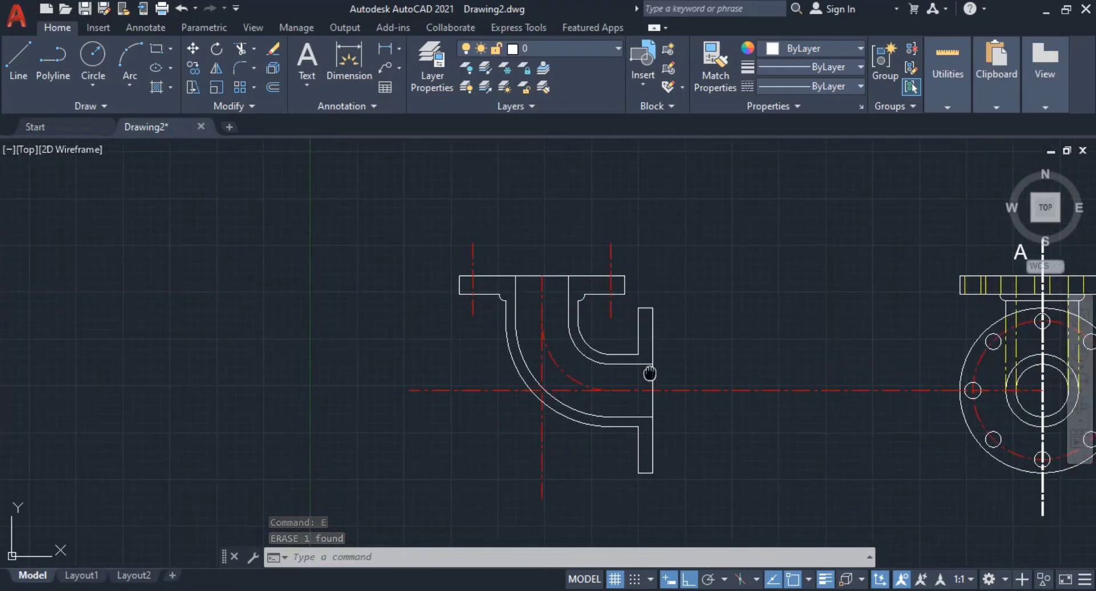
pyautogui.moveTo(650, 373); pyautogui.dragTo(613, 379, button='middle')
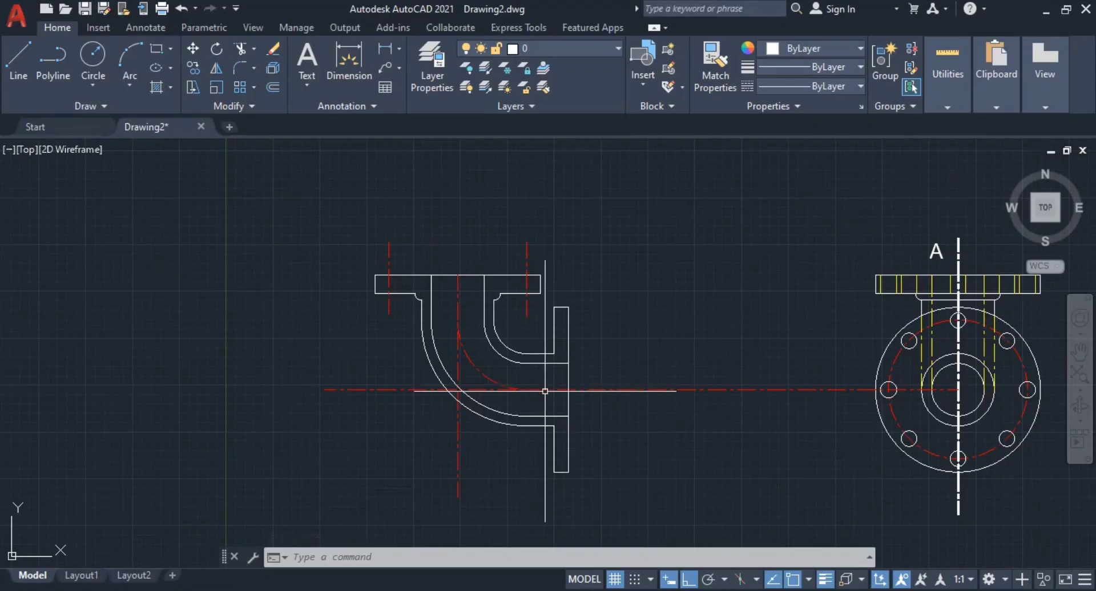
pyautogui.scroll(3, 545, 392)
pyautogui.hotkey('alt', 'Tab')
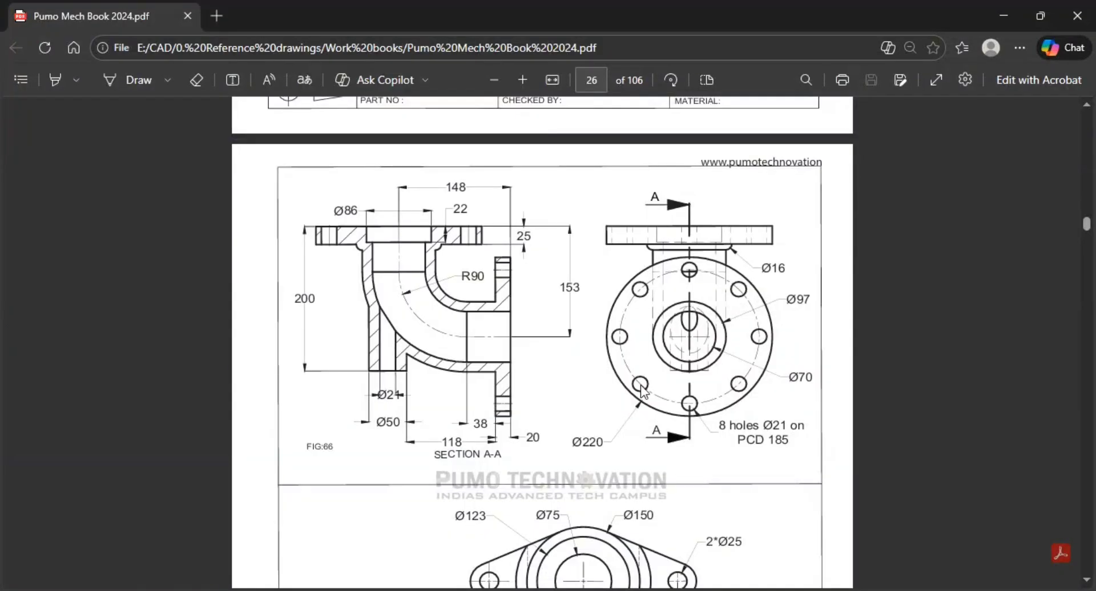
pyautogui.hotkey('alt', 'Tab')
pyautogui.scroll(2, 536, 272)
pyautogui.scroll(-2, 651, 373)
pyautogui.moveTo(651, 373); pyautogui.dragTo(396, 354, button='middle')
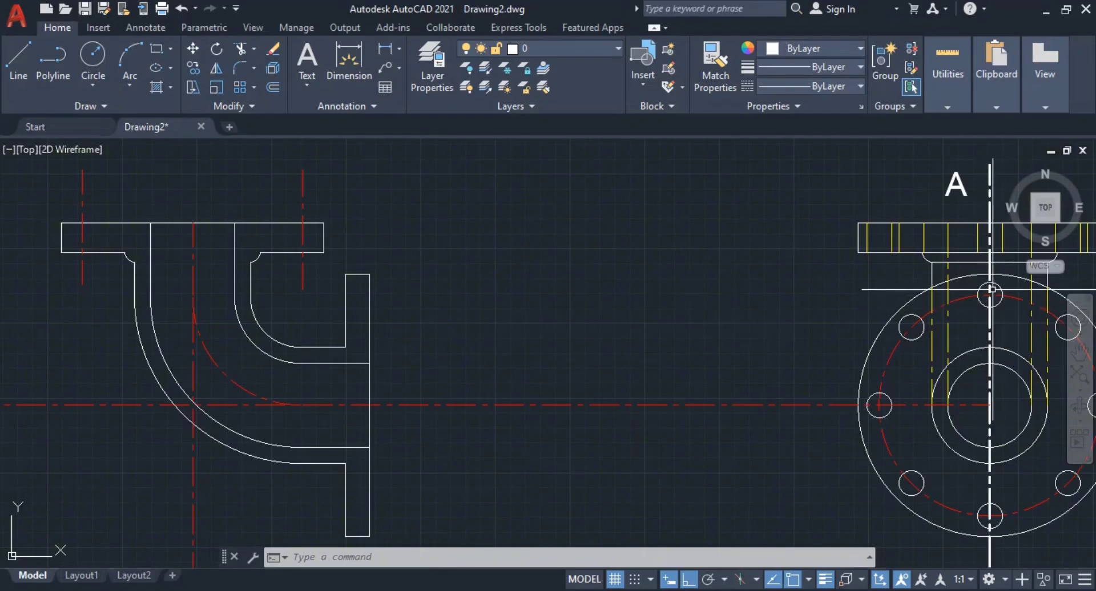
pyautogui.scroll(2, 384, 272)
pyautogui.moveTo(385, 272); pyautogui.dragTo(686, 303, button='middle')
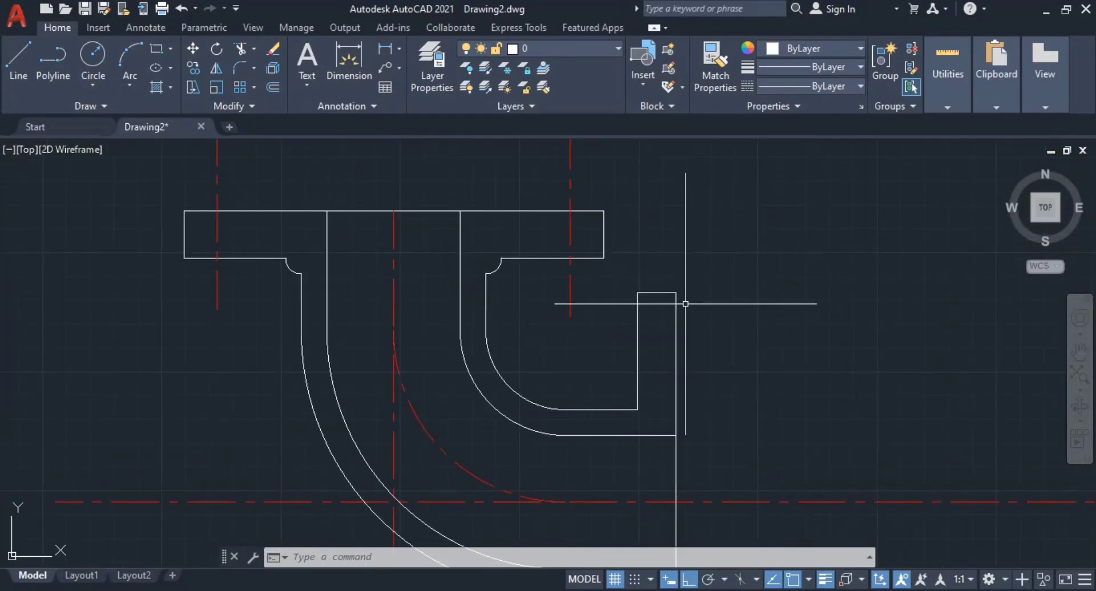
pyautogui.moveTo(714, 347)
pyautogui.mouseDown(button='middle')
pyautogui.moveTo(742, 291)
pyautogui.moveTo(736, 308)
pyautogui.moveTo(699, 328)
pyautogui.moveTo(629, 342)
pyautogui.mouseUp(button='middle')
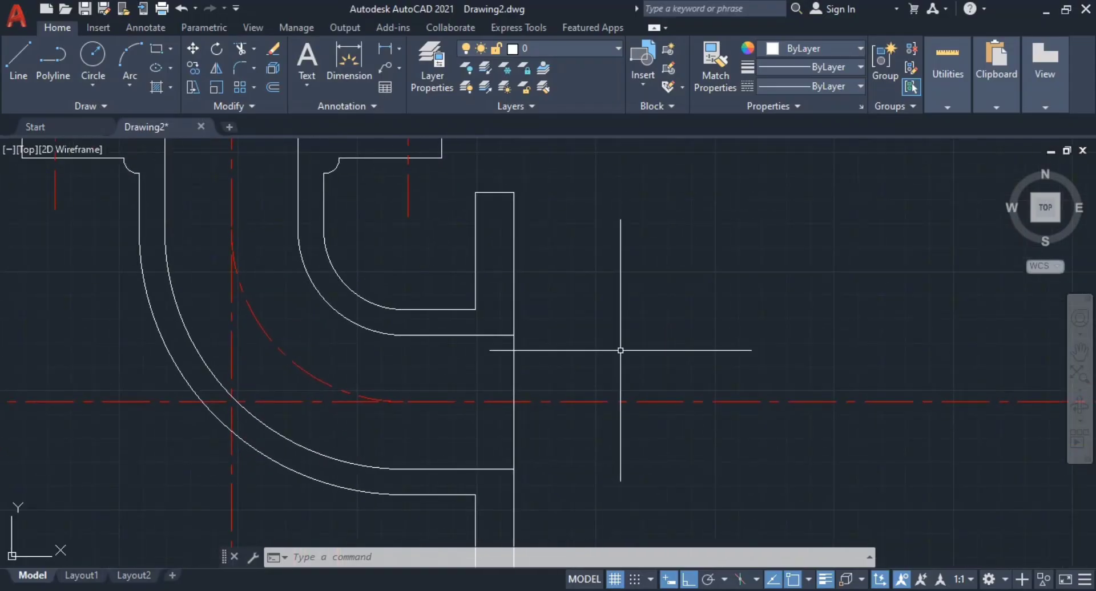
pyautogui.press('Return')
pyautogui.click(604, 403)
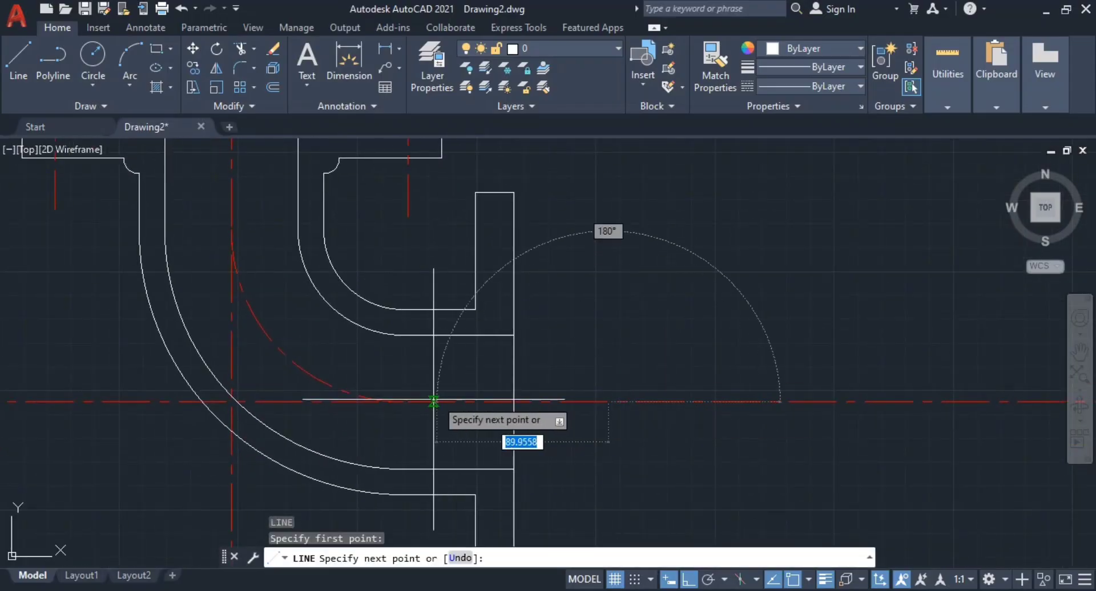
pyautogui.press('Escape')
pyautogui.press('Escape')
pyautogui.press('Escape')
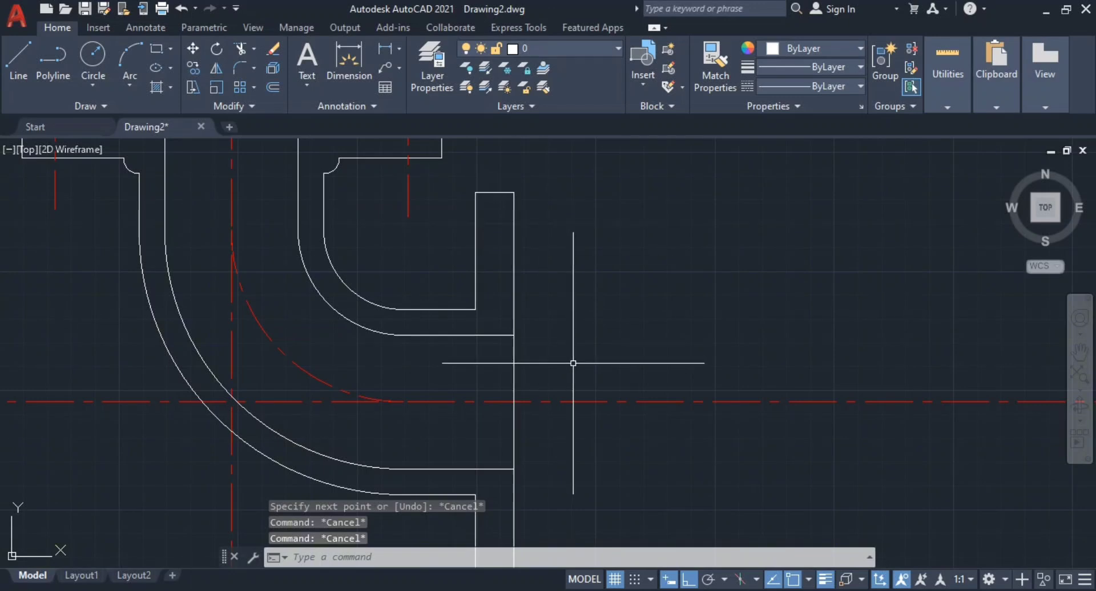
# - Draw a short vertical line across the horizontal centreline, midway between the section view and the end view
pyautogui.scroll(-5, 573, 363)
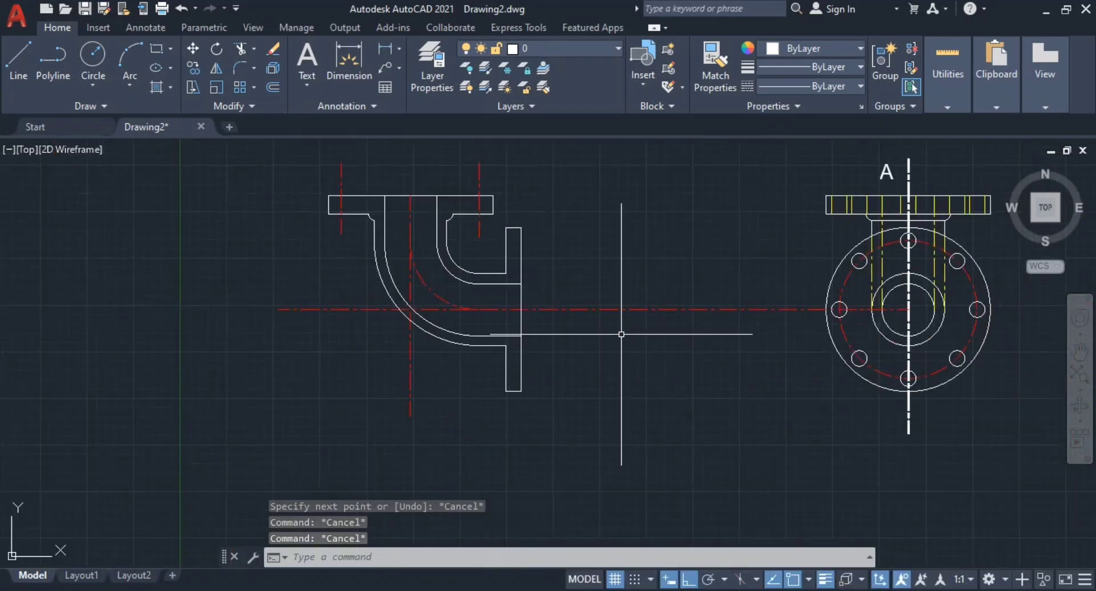
pyautogui.moveTo(624, 328); pyautogui.dragTo(593, 328, button='middle')
pyautogui.press('Return')
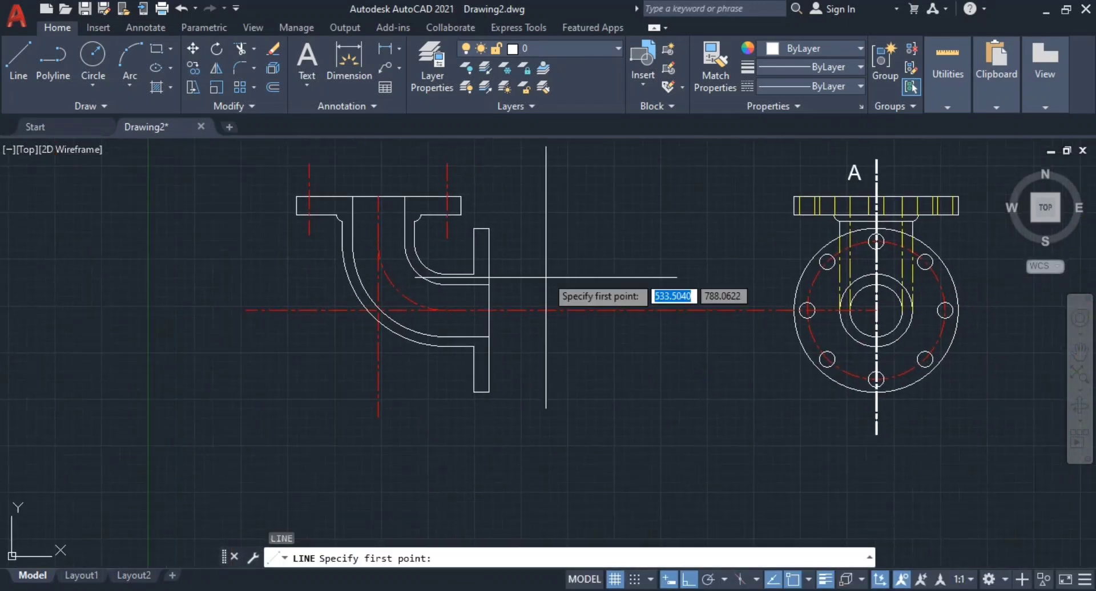
pyautogui.click(596, 312)
pyautogui.click(598, 364)
pyautogui.press('Escape')
pyautogui.press('Escape')
# - Trim the horizontal centreline between the short vertical line and the end view
pyautogui.write('tr')
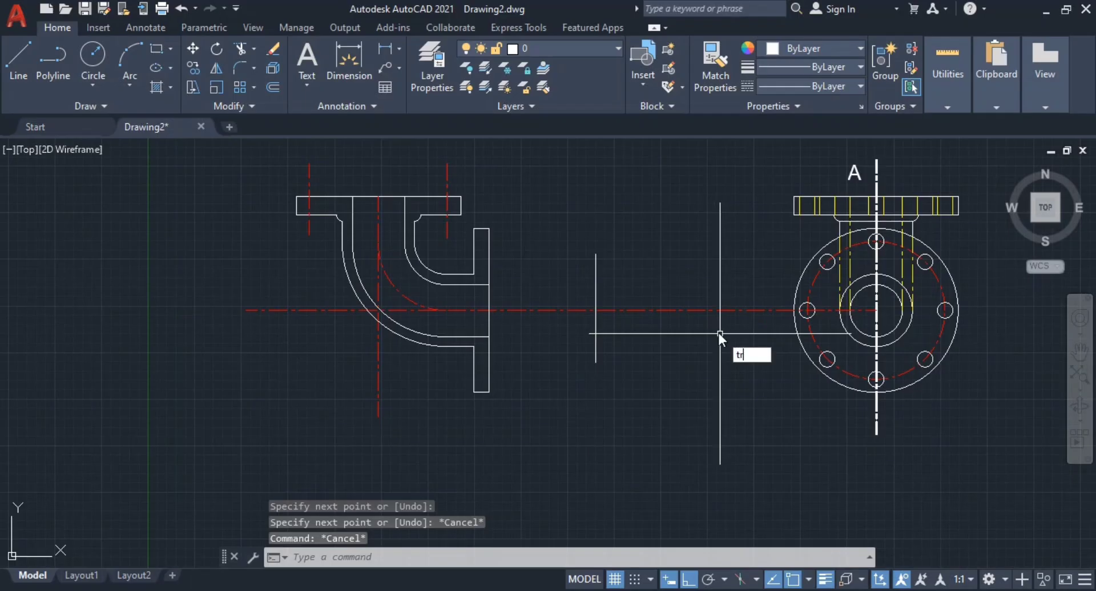
pyautogui.press('Return')
pyautogui.moveTo(697, 274); pyautogui.dragTo(690, 321)
pyautogui.press('Escape')
pyautogui.press('Escape')
pyautogui.press('Escape')
pyautogui.press('Escape')
pyautogui.scroll(3, 565, 296)
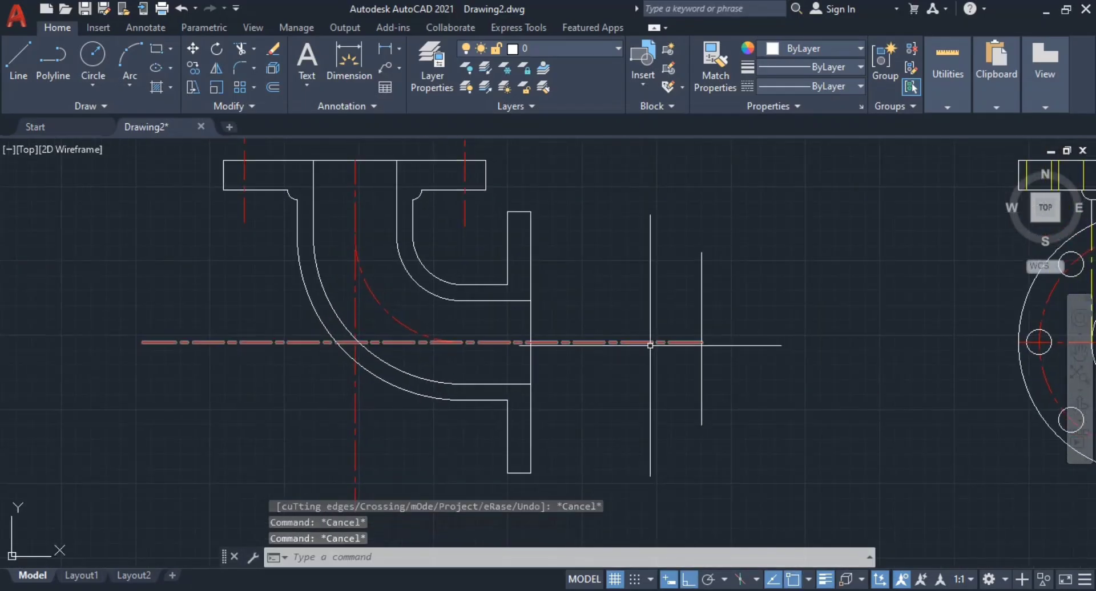
# - Erase the short vertical line used as the trim boundary
pyautogui.click(726, 313)
pyautogui.click(692, 311)
pyautogui.write('e')
pyautogui.press('Return')
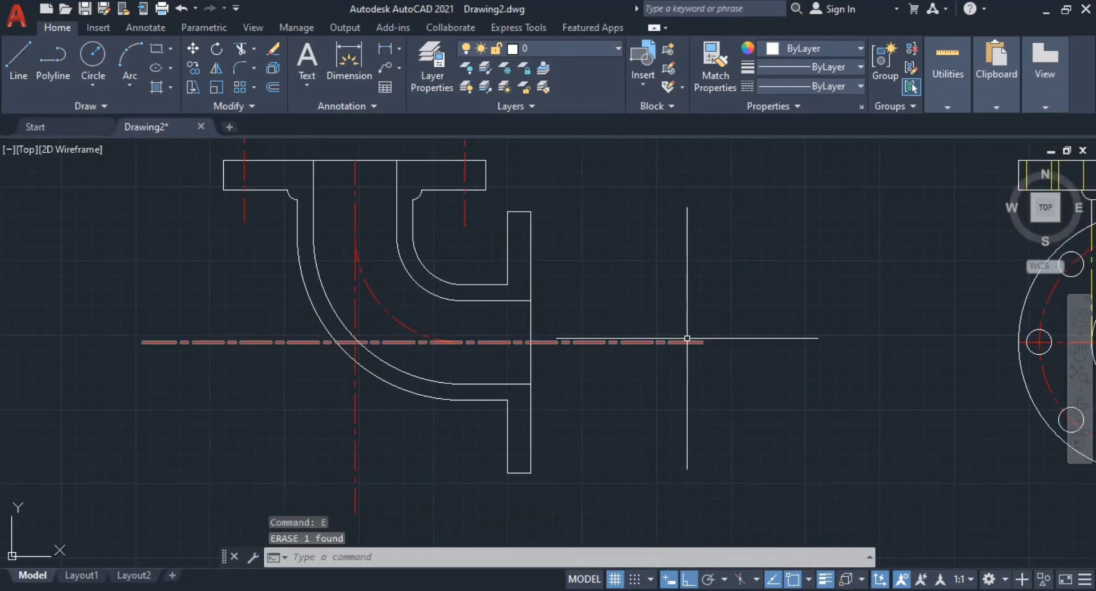
# - Shorten the section view's horizontal centreline so it ends just beyond the side flange's outer face
pyautogui.click(690, 346)
pyautogui.click(692, 345)
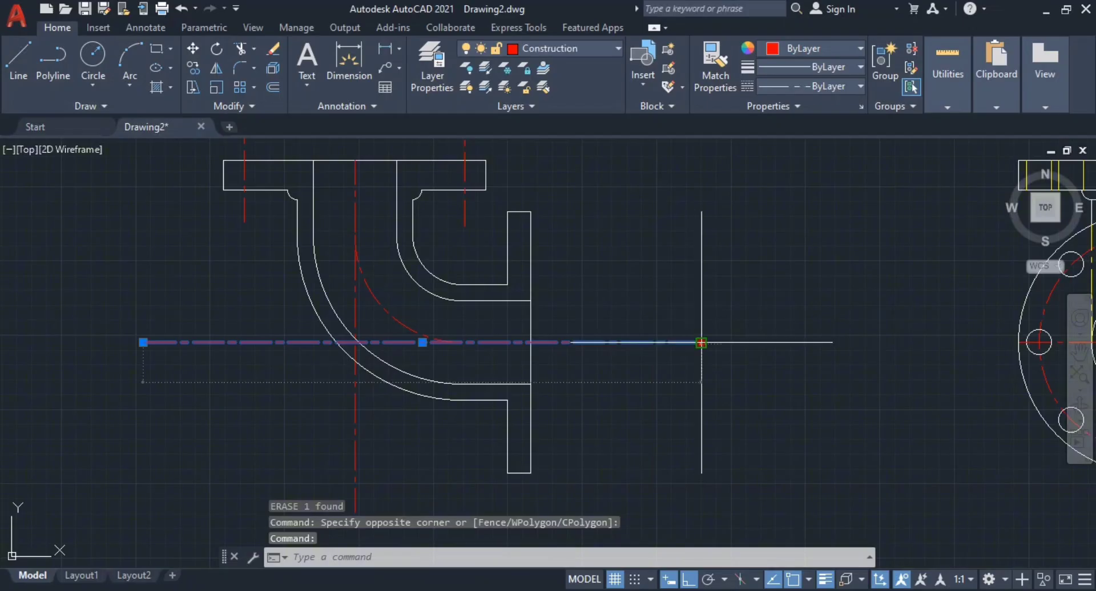
pyautogui.click(701, 342)
pyautogui.press('Escape')
pyautogui.press('Escape')
pyautogui.scroll(4, 554, 306)
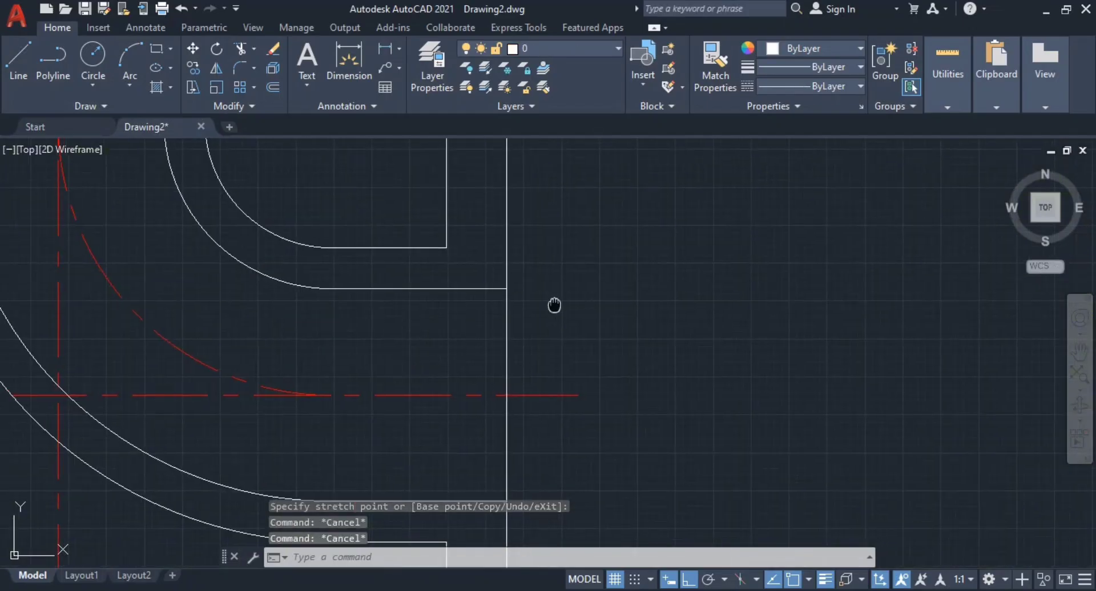
# - Trim the straight centrelines inside the elbow, keeping the curved centreline and its horizontal extension through the side flange
pyautogui.scroll(-5, 555, 306)
pyautogui.scroll(6, 597, 340)
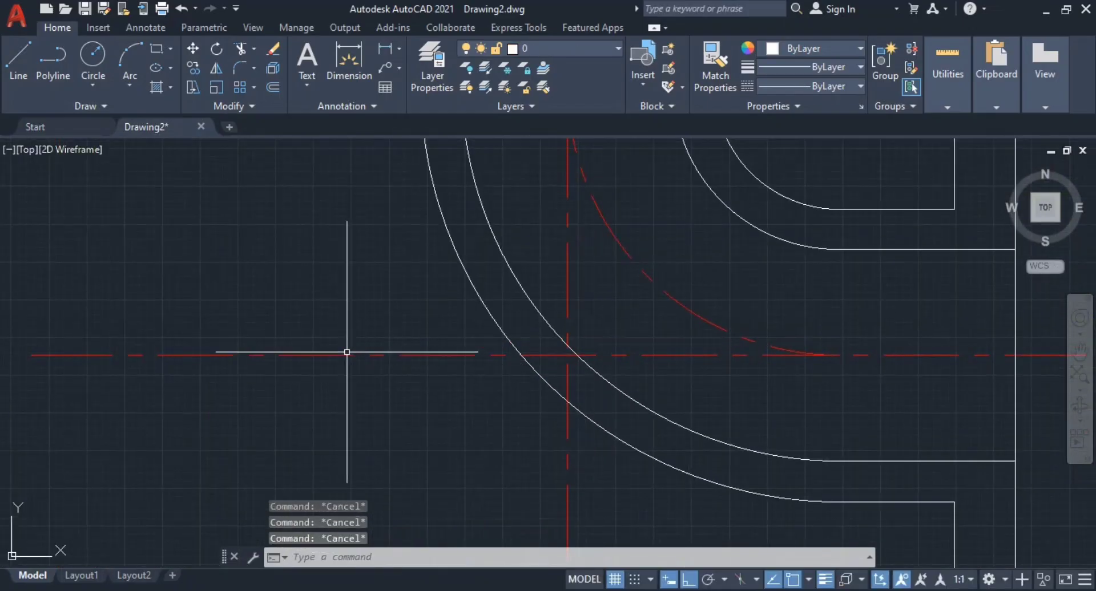
pyautogui.click(348, 352)
pyautogui.press('Escape')
pyautogui.press('Return')
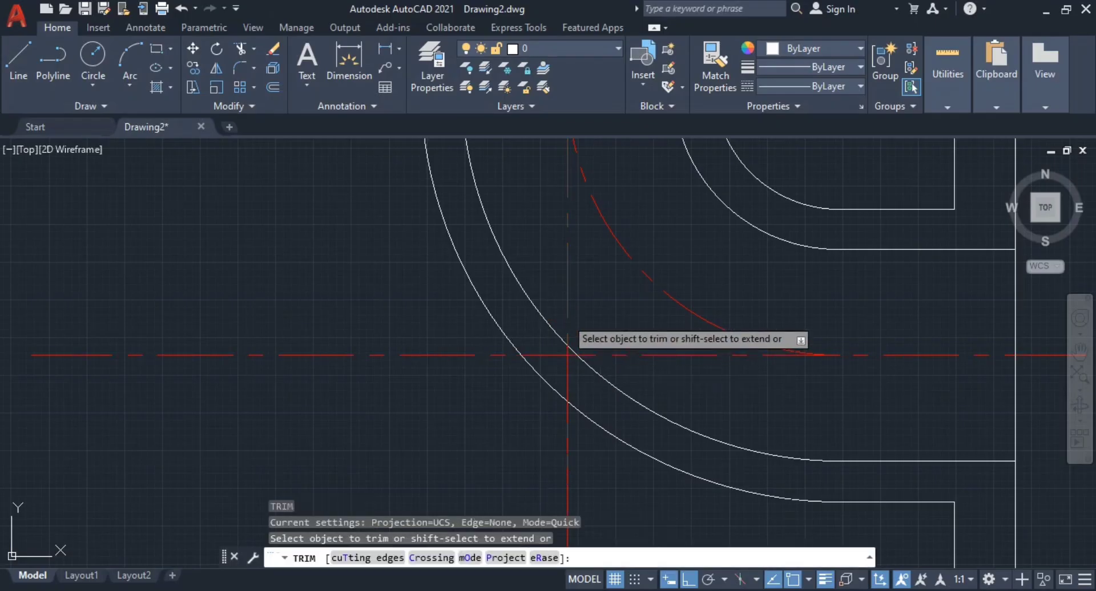
pyautogui.click(567, 319)
pyautogui.moveTo(598, 333); pyautogui.dragTo(641, 383)
pyautogui.scroll(4, 571, 382)
pyautogui.moveTo(568, 379); pyautogui.dragTo(546, 310)
pyautogui.scroll(4, 583, 306)
pyautogui.moveTo(581, 350); pyautogui.dragTo(589, 292)
pyautogui.scroll(-4, 578, 327)
pyautogui.moveTo(563, 321); pyautogui.dragTo(536, 257, button='middle')
pyautogui.scroll(-4, 548, 286)
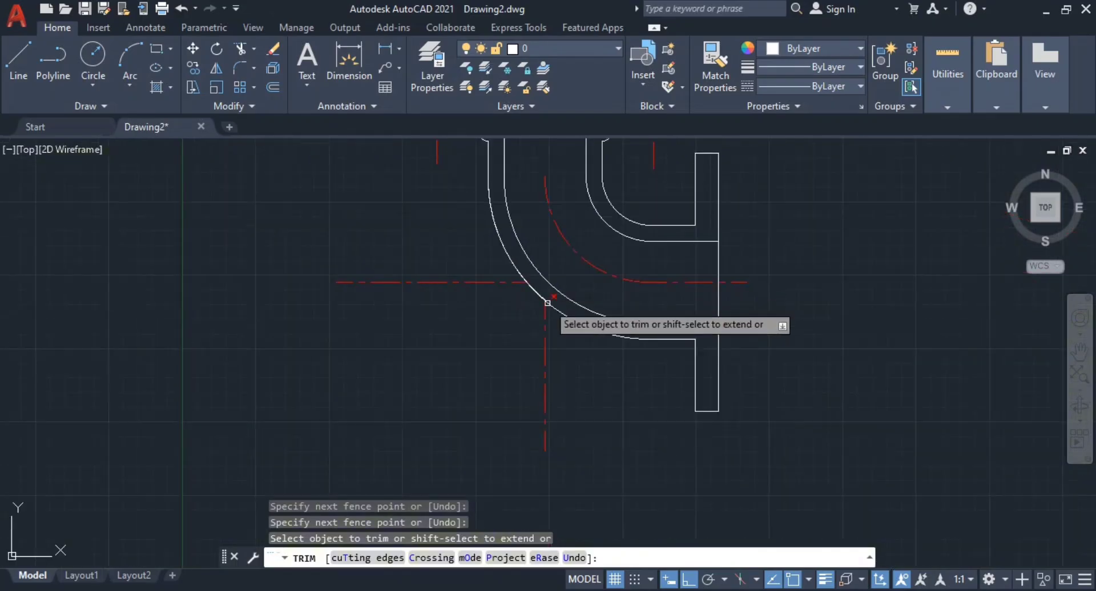
# - Remove the leftover straight centreline pieces beside and below the elbow's outer wall
pyautogui.click(578, 394)
pyautogui.press('Escape')
pyautogui.moveTo(525, 364)
pyautogui.mouseDown(button='middle')
pyautogui.moveTo(568, 367)
pyautogui.moveTo(563, 315)
pyautogui.mouseUp(button='middle')
pyautogui.scroll(3, 571, 367)
pyautogui.scroll(-2, 575, 391)
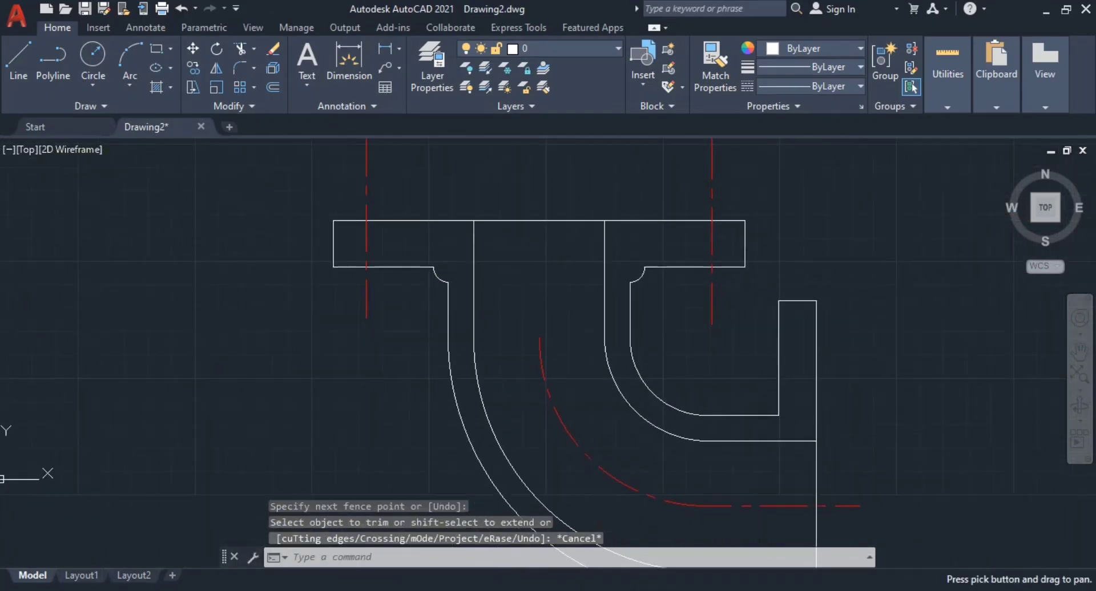
# - Copy the top flange's left bolt-hole centreline from its lower end to the upper end of the elbow's curved centreline
pyautogui.scroll(-3, 599, 317)
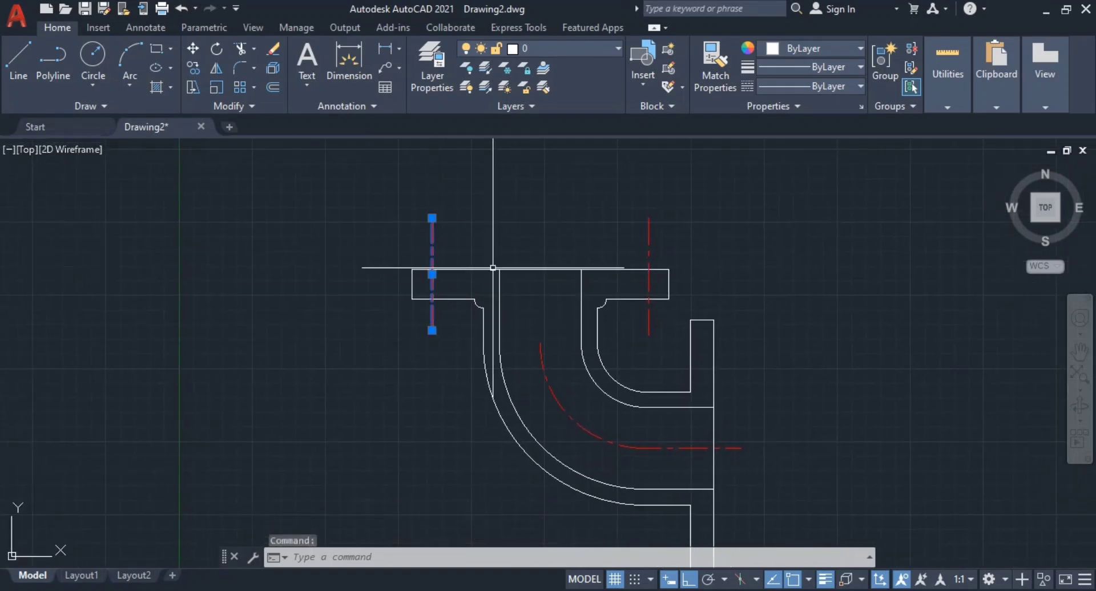
pyautogui.write('o')
pyautogui.press('Return')
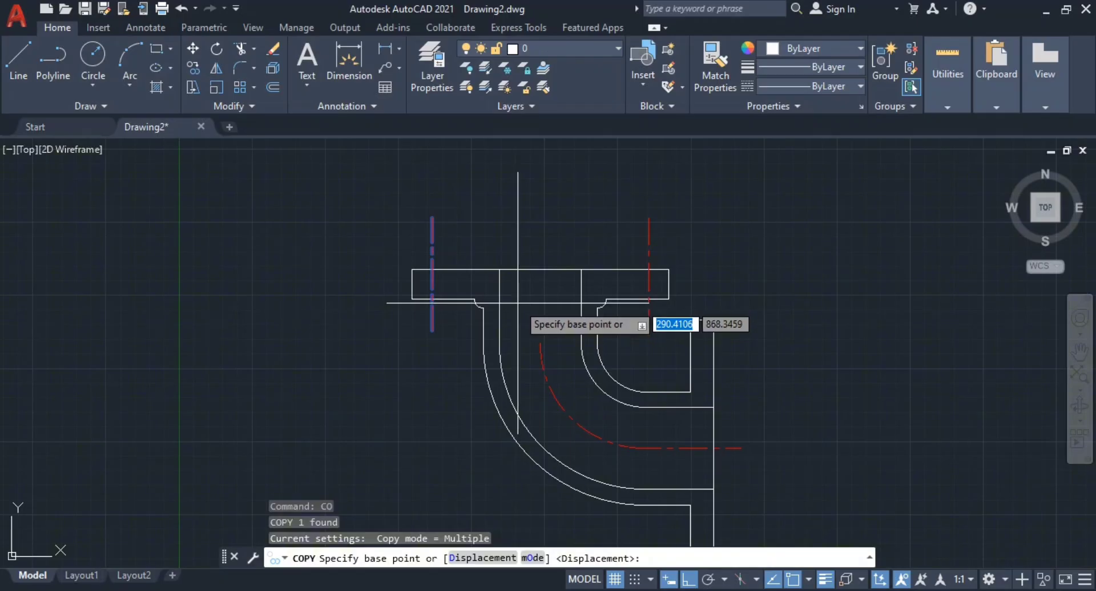
pyautogui.click(433, 330)
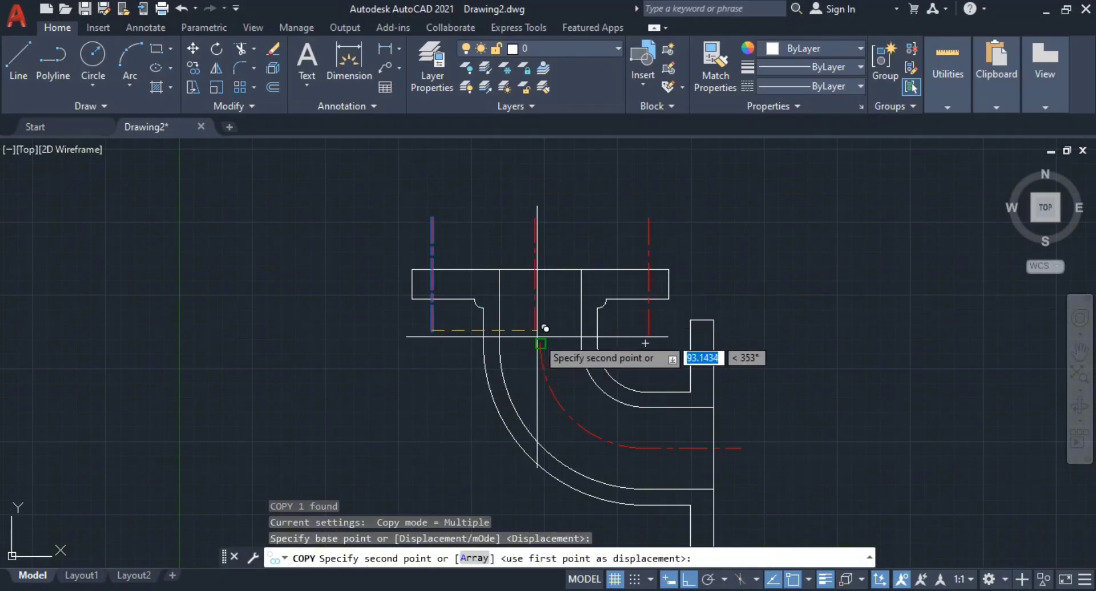
pyautogui.click(541, 343)
pyautogui.press('Escape')
pyautogui.press('Escape')
pyautogui.press('Escape')
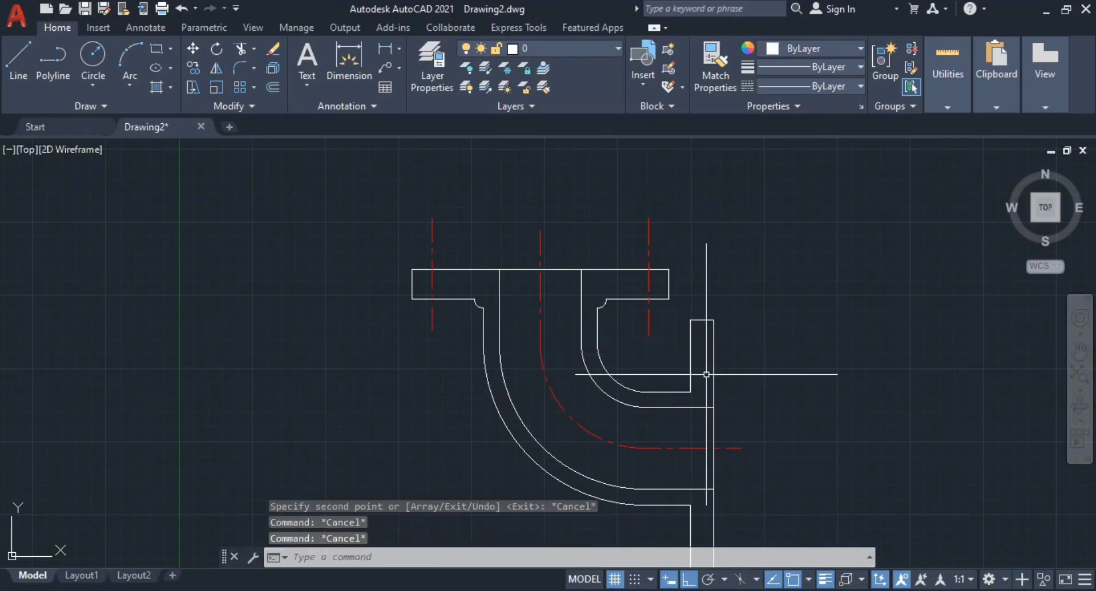
pyautogui.moveTo(707, 350); pyautogui.dragTo(707, 261, button='middle')
pyautogui.moveTo(559, 255)
pyautogui.mouseDown(button='middle')
pyautogui.moveTo(569, 330)
pyautogui.moveTo(624, 310)
pyautogui.moveTo(613, 315)
pyautogui.mouseUp(button='middle')
pyautogui.scroll(-4, 627, 345)
pyautogui.scroll(4, 620, 291)
pyautogui.hotkey('alt', 'Tab')
pyautogui.hotkey('alt', 'Tab')
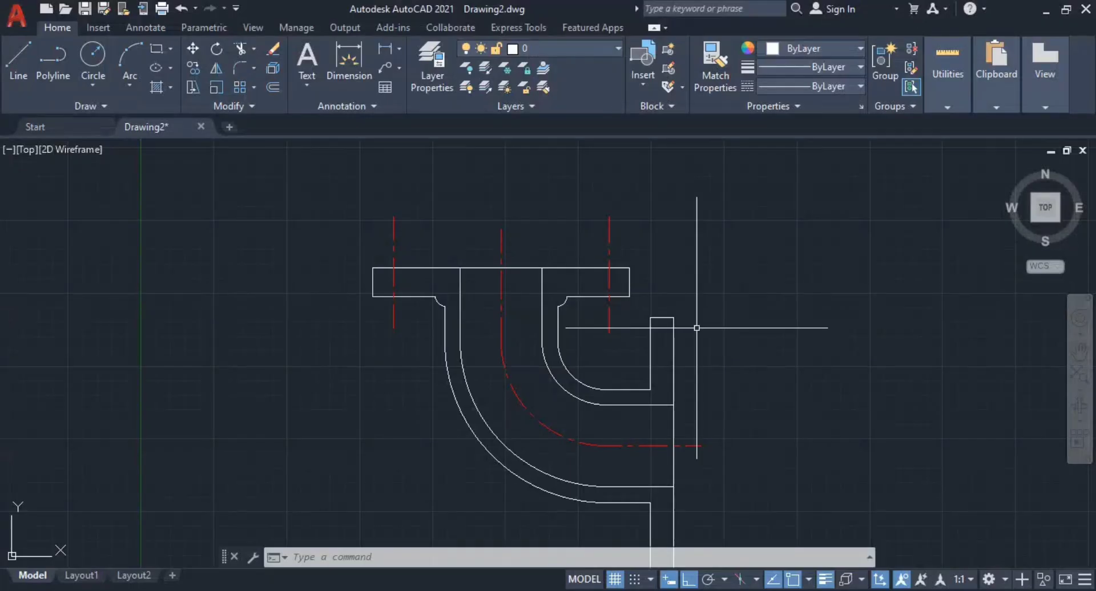
# - Offset the top flange's right bolt-hole centreline by 10.5 to both sides for the hole edges
pyautogui.scroll(4, 636, 264)
pyautogui.moveTo(639, 265); pyautogui.dragTo(742, 299, button='middle')
pyautogui.scroll(-2, 709, 296)
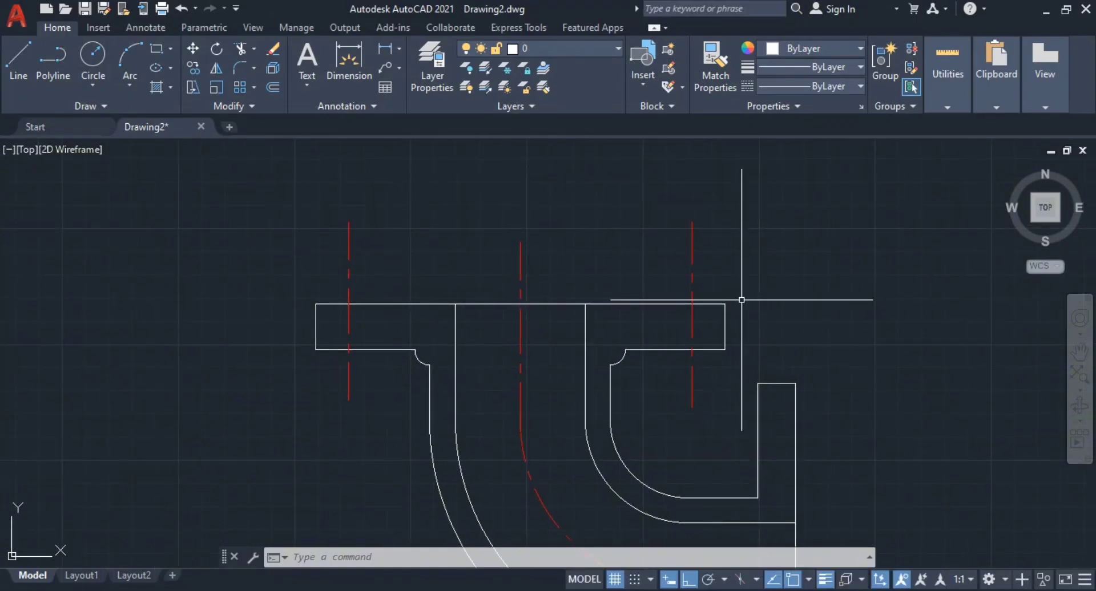
pyautogui.write('o')
pyautogui.press('Return')
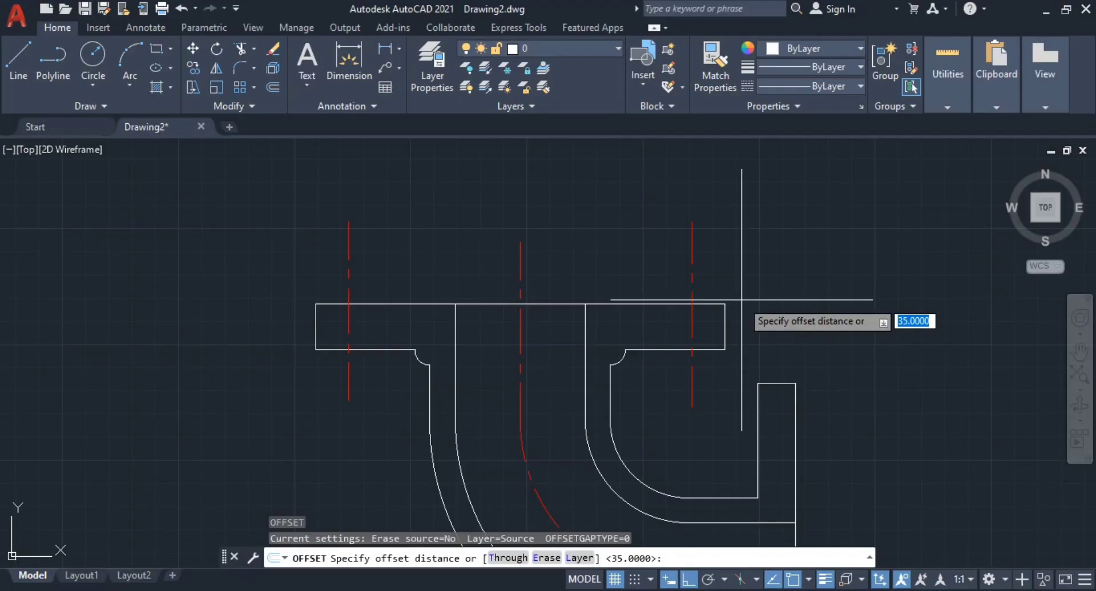
pyautogui.write('10.5')
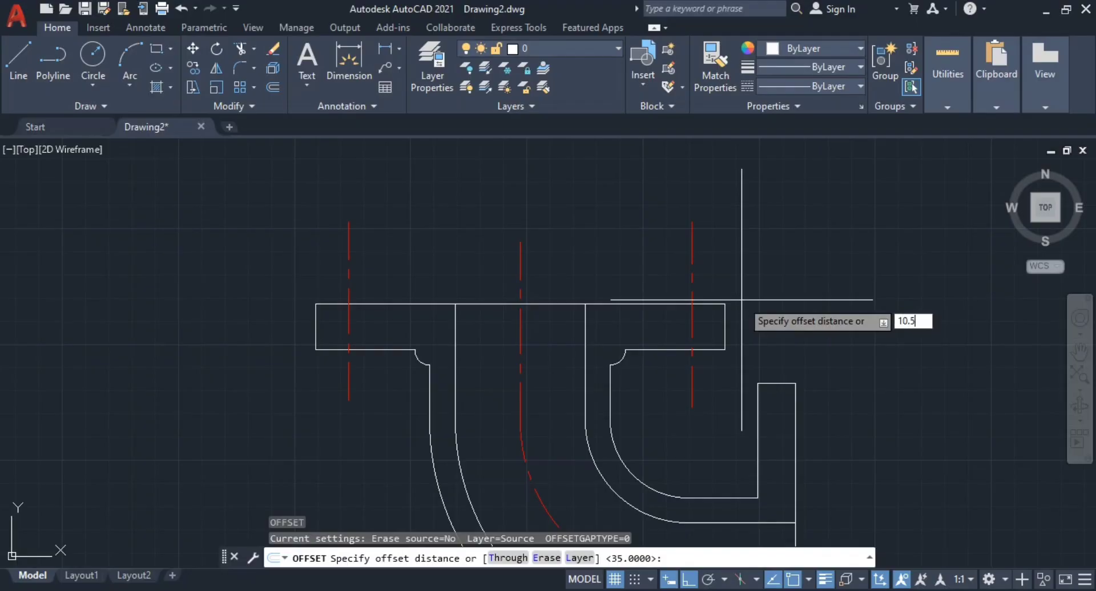
pyautogui.press('Return')
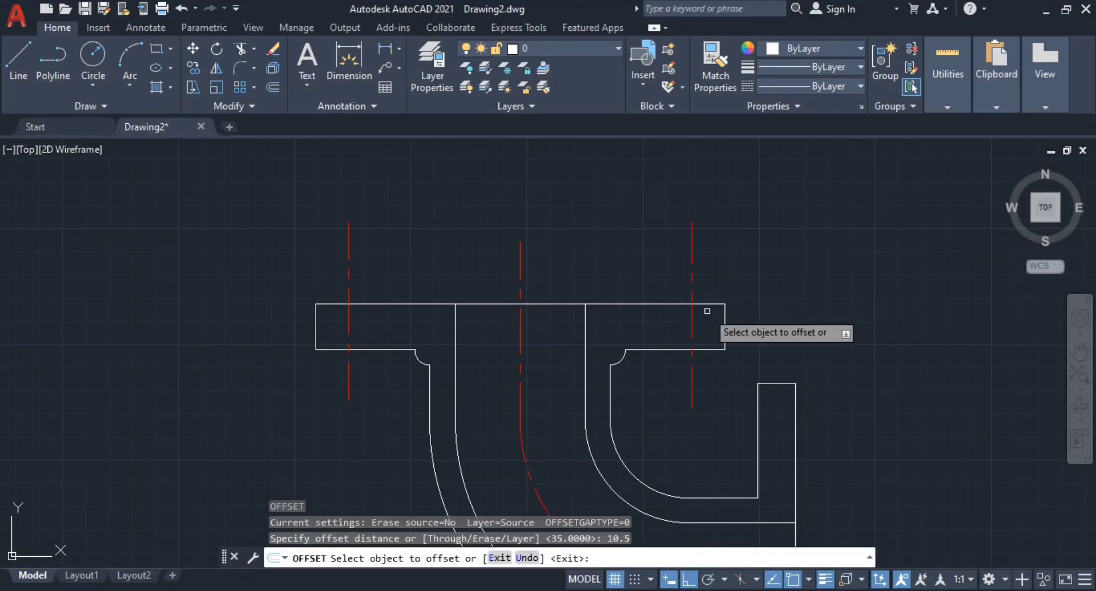
pyautogui.click(692, 324)
pyautogui.click(700, 335)
pyautogui.click(692, 342)
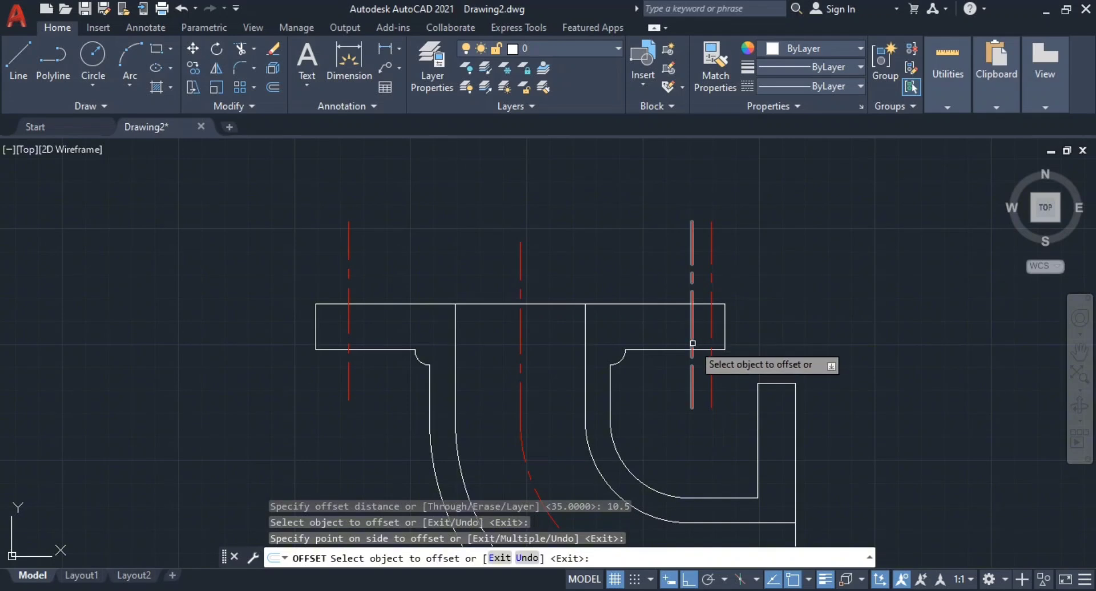
pyautogui.click(673, 338)
# - Offset the top flange's left bolt-hole centreline by 10.5 to both sides
pyautogui.moveTo(478, 302); pyautogui.dragTo(604, 330, button='middle')
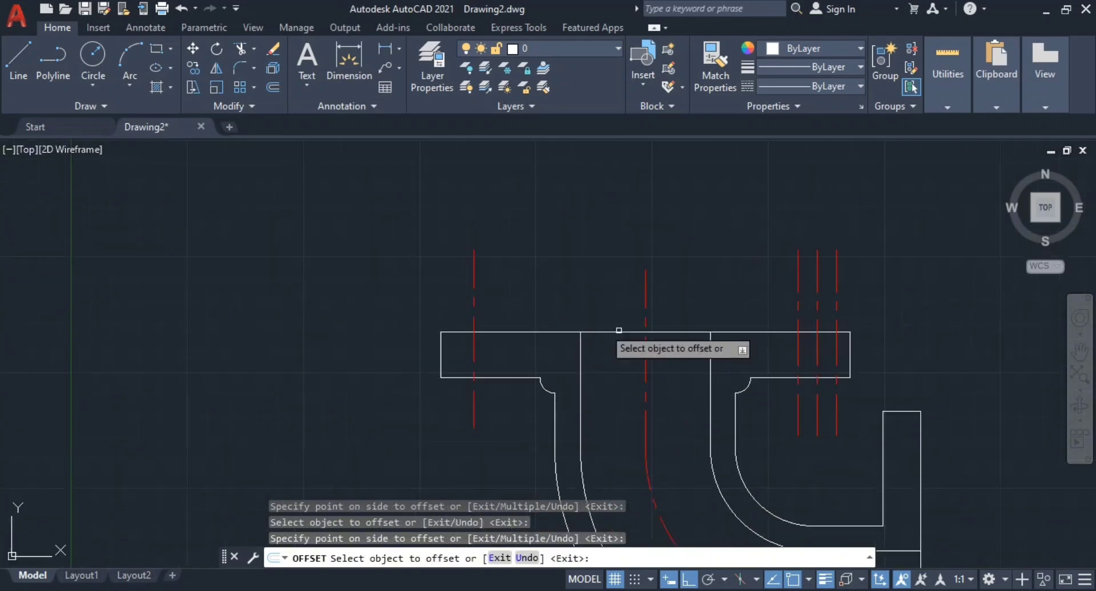
pyautogui.click(474, 367)
pyautogui.click(488, 365)
pyautogui.click(474, 369)
pyautogui.click(472, 368)
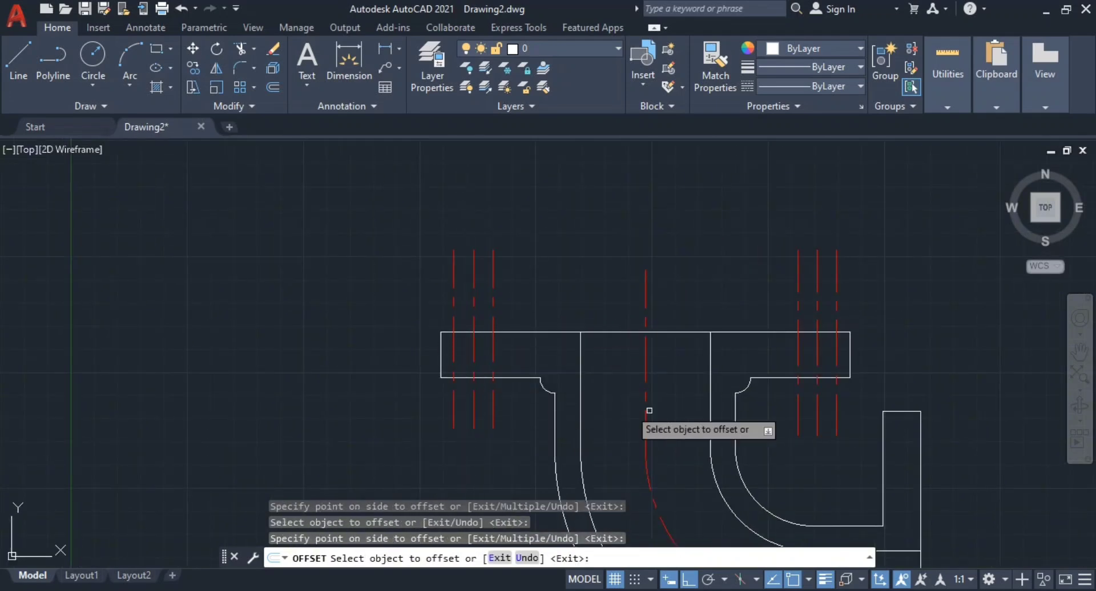
pyautogui.press('Escape')
# - Measure the horizontal distance between the elbow's vertical centreline and the top flange's right bolt-hole centreline
pyautogui.scroll(-3, 827, 372)
pyautogui.scroll(8, 828, 375)
pyautogui.press('Escape')
pyautogui.scroll(-4, 746, 371)
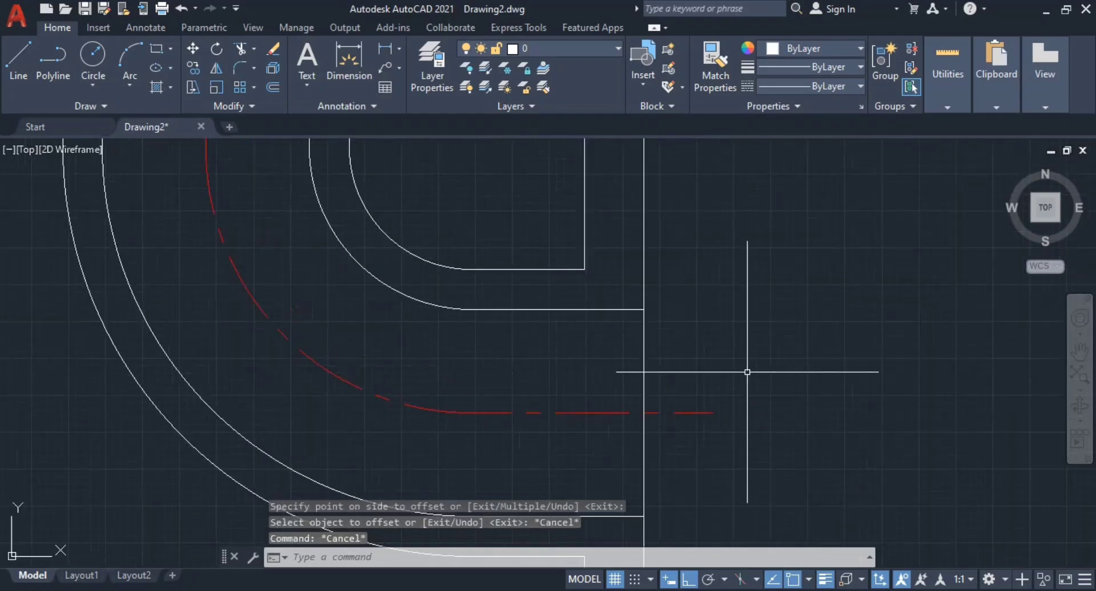
pyautogui.press('Escape')
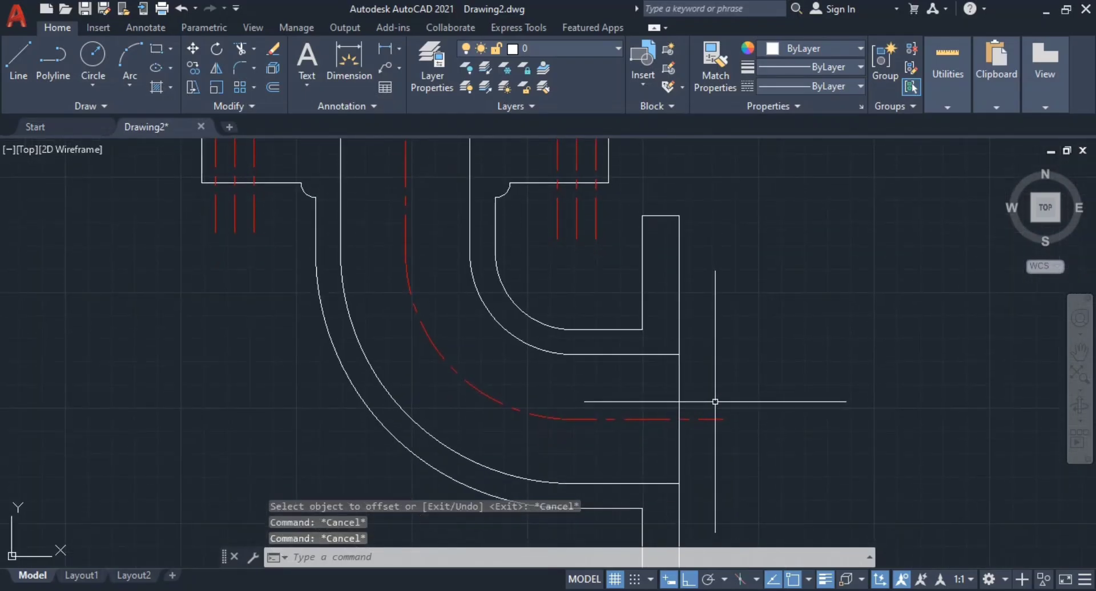
pyautogui.press('Return')
pyautogui.moveTo(556, 231); pyautogui.dragTo(650, 366, button='middle')
pyautogui.press('Escape')
pyautogui.press('Escape')
pyautogui.write('dli')
pyautogui.press('Return')
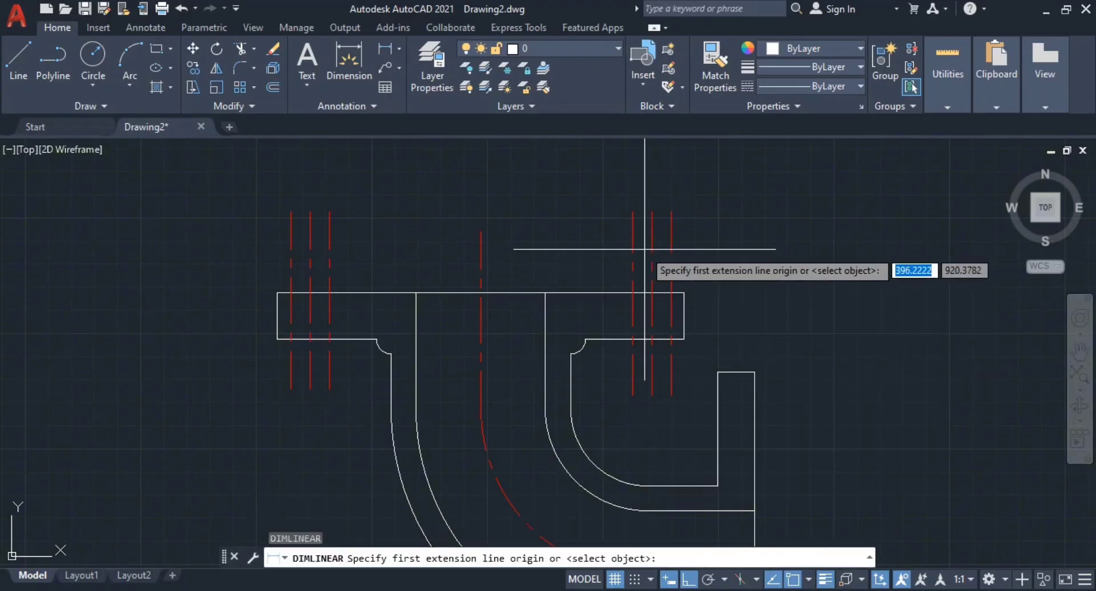
pyautogui.click(650, 254)
pyautogui.click(481, 280)
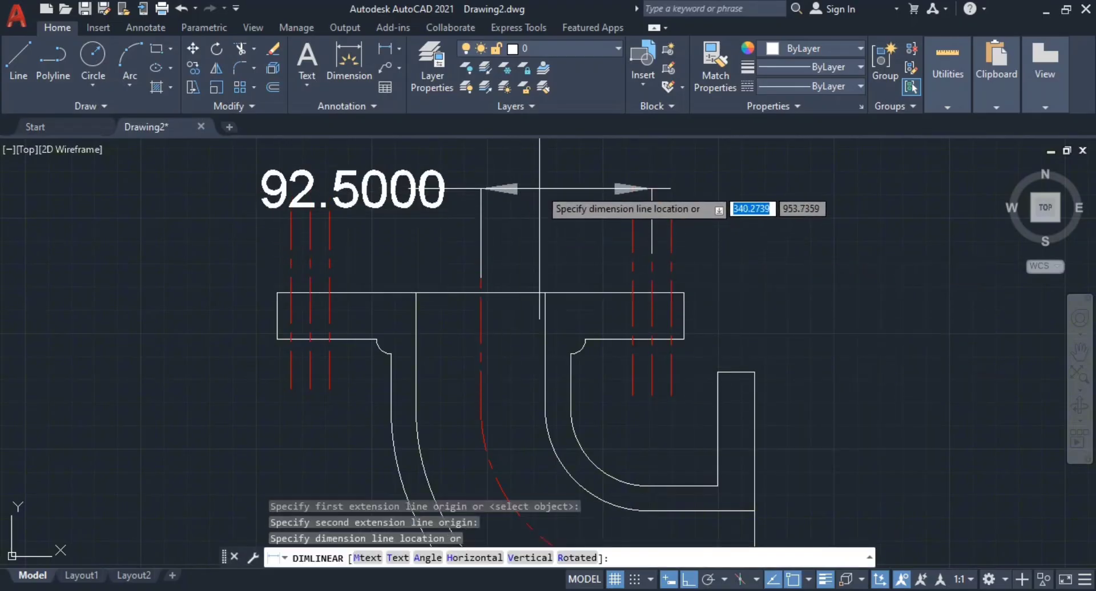
pyautogui.press('Escape')
# - Offset the elbow's horizontal centreline by 92.5 above and below to place the side flange's bolt-hole centrelines
pyautogui.scroll(-3, 857, 343)
pyautogui.scroll(2, 741, 311)
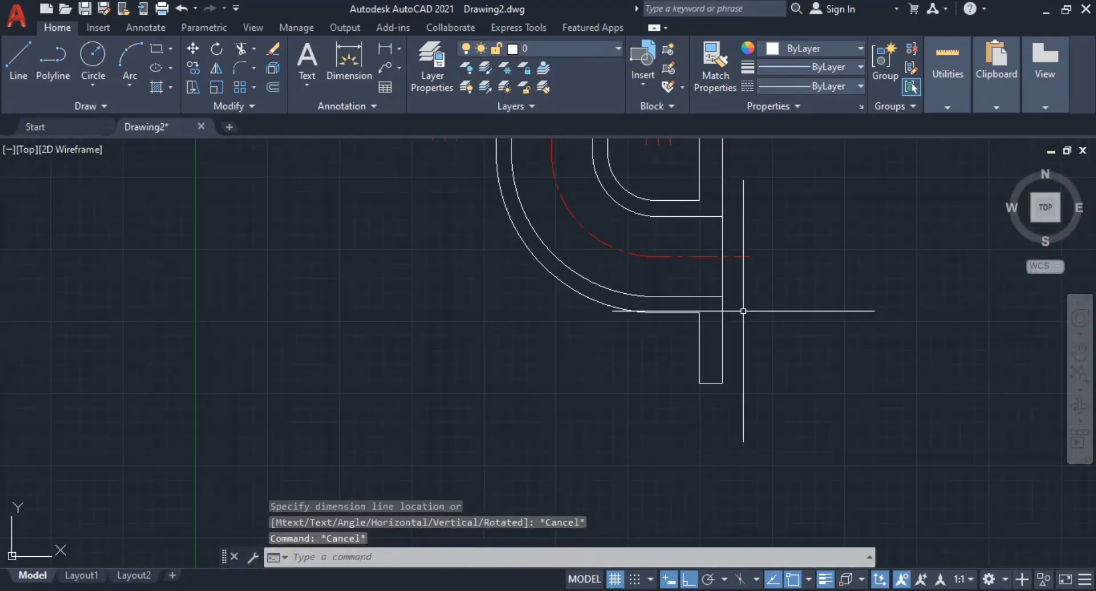
pyautogui.moveTo(695, 299)
pyautogui.mouseDown(button='middle')
pyautogui.moveTo(700, 346)
pyautogui.moveTo(659, 367)
pyautogui.mouseUp(button='middle')
pyautogui.press('Escape')
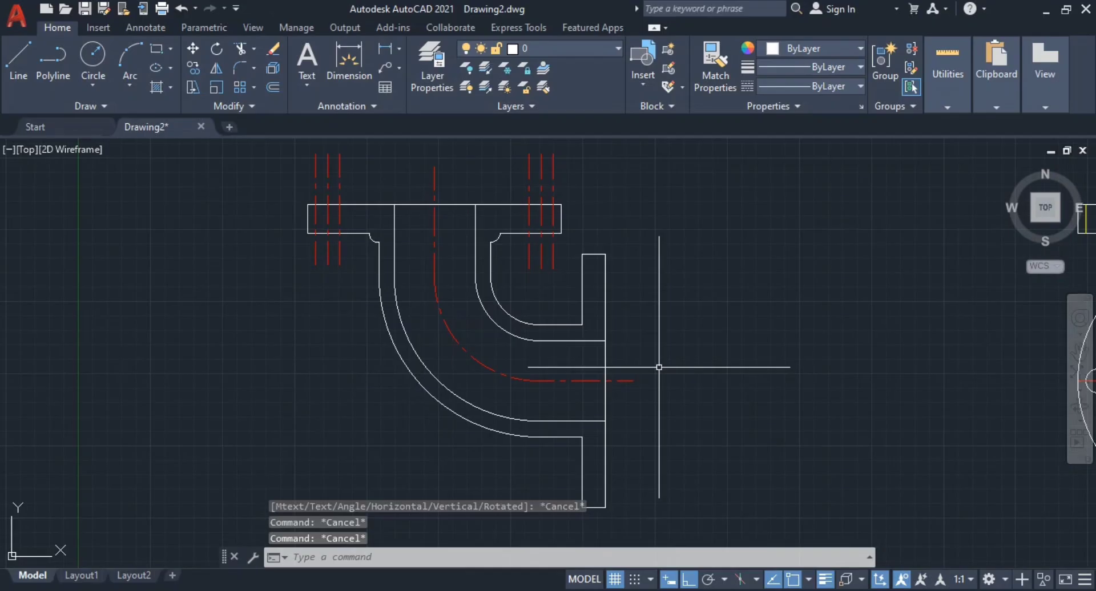
pyautogui.press('Return')
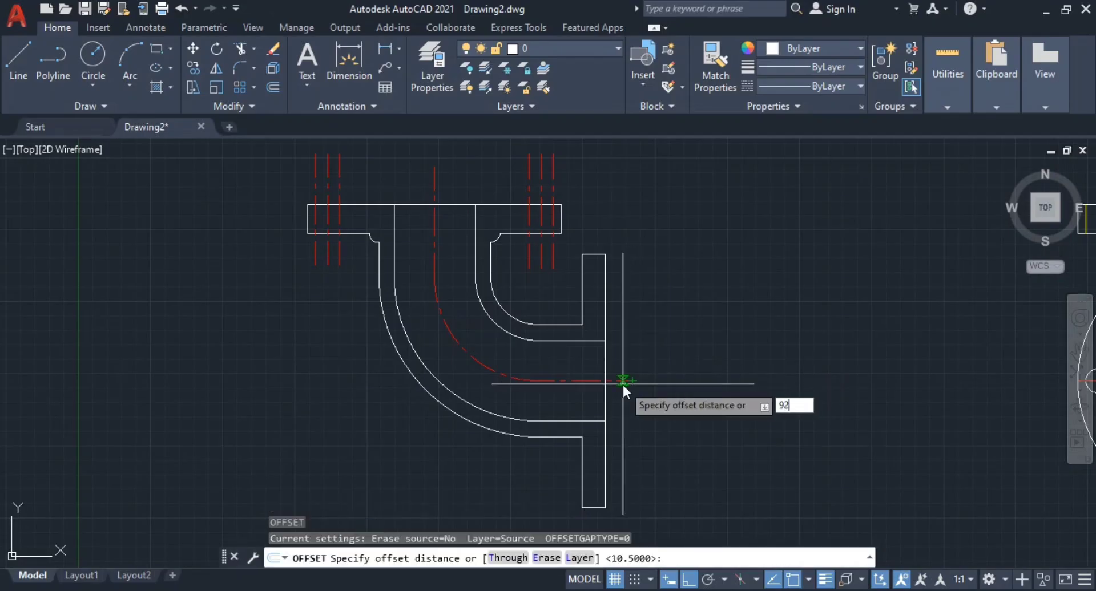
pyautogui.write('92.5')
pyautogui.press('Return')
pyautogui.click(627, 379)
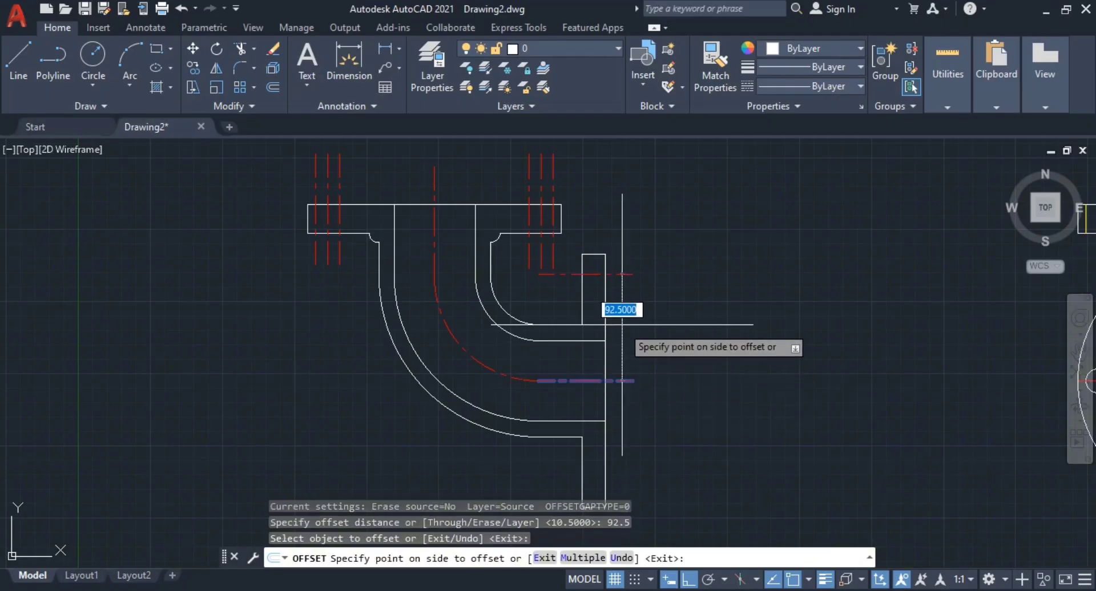
pyautogui.click(608, 245)
pyautogui.click(621, 382)
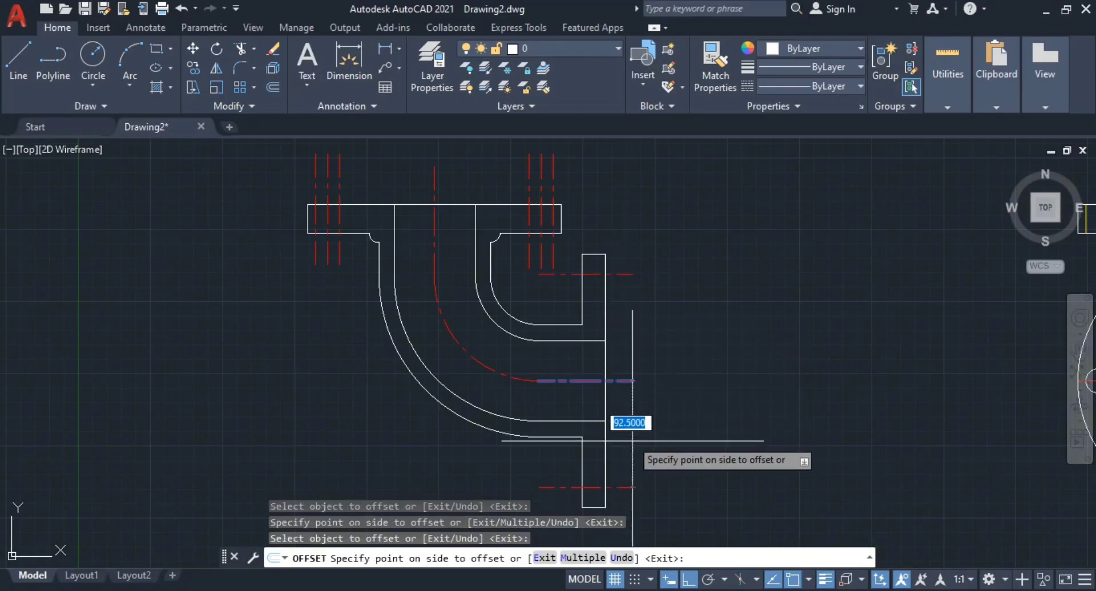
pyautogui.click(641, 406)
pyautogui.press('Escape')
# - Offset the side flange's upper bolt-hole centreline by 10.5 upward and downward
pyautogui.moveTo(609, 325); pyautogui.dragTo(617, 335, button='middle')
pyautogui.scroll(5, 624, 320)
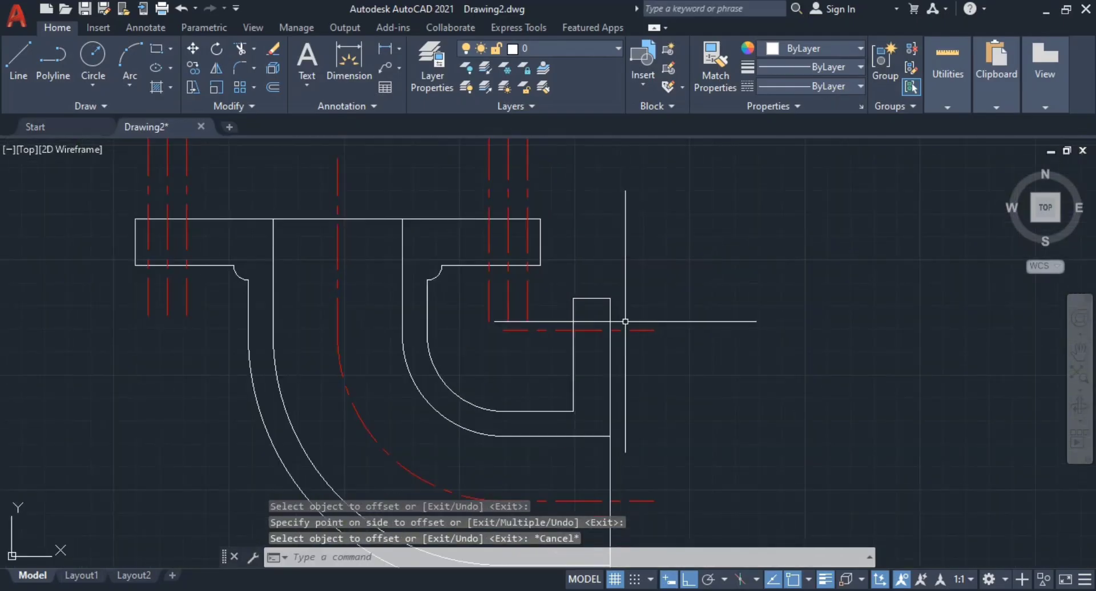
pyautogui.press('Escape')
pyautogui.write('o')
pyautogui.press('Return')
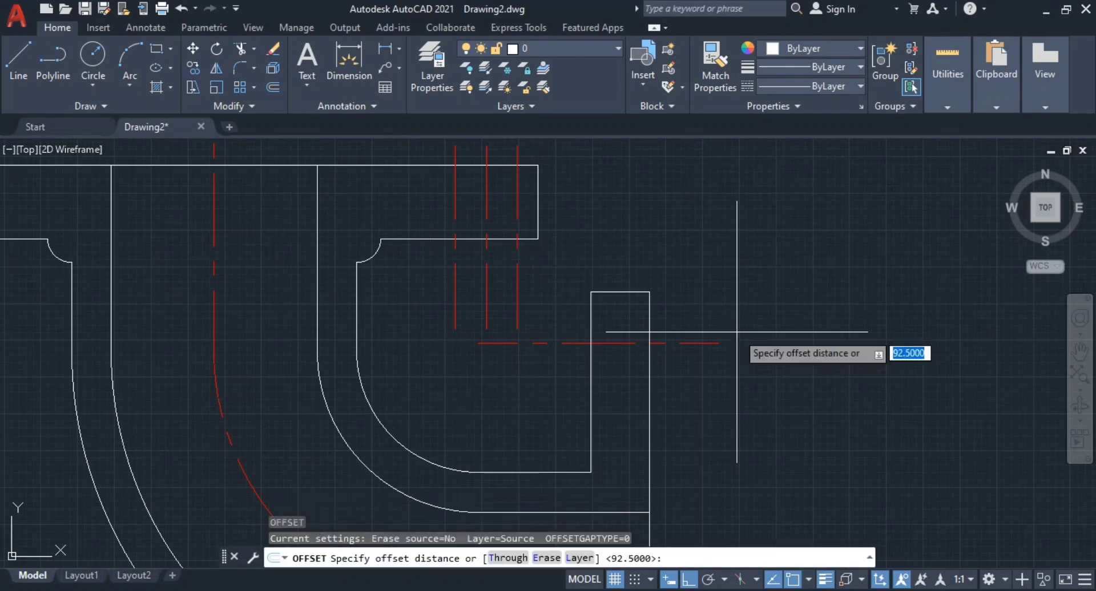
pyautogui.write('10.5')
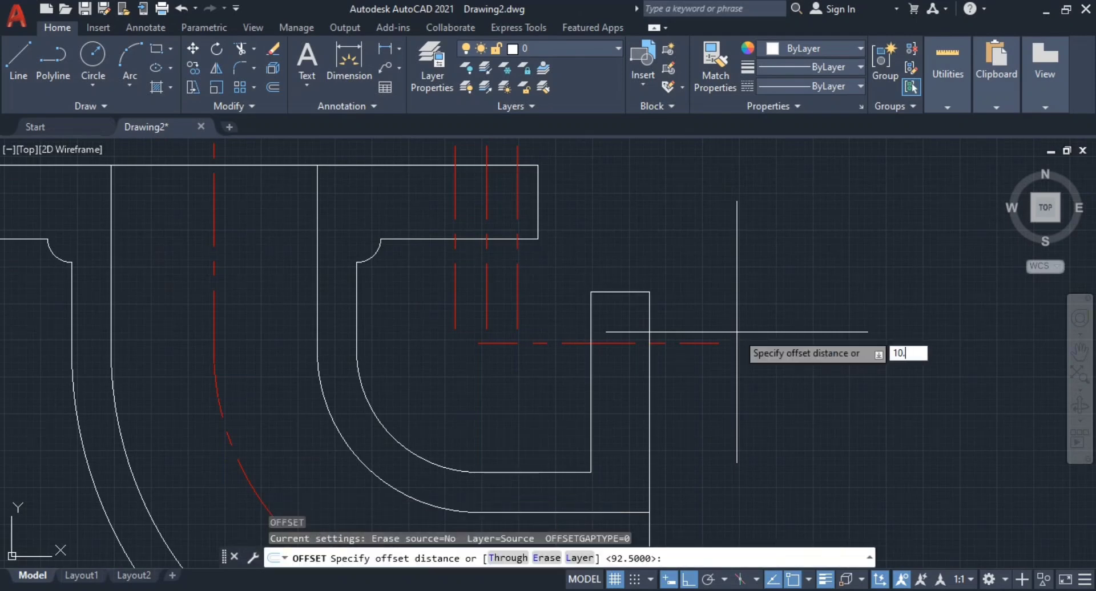
pyautogui.press('Return')
pyautogui.click(692, 343)
pyautogui.click(692, 325)
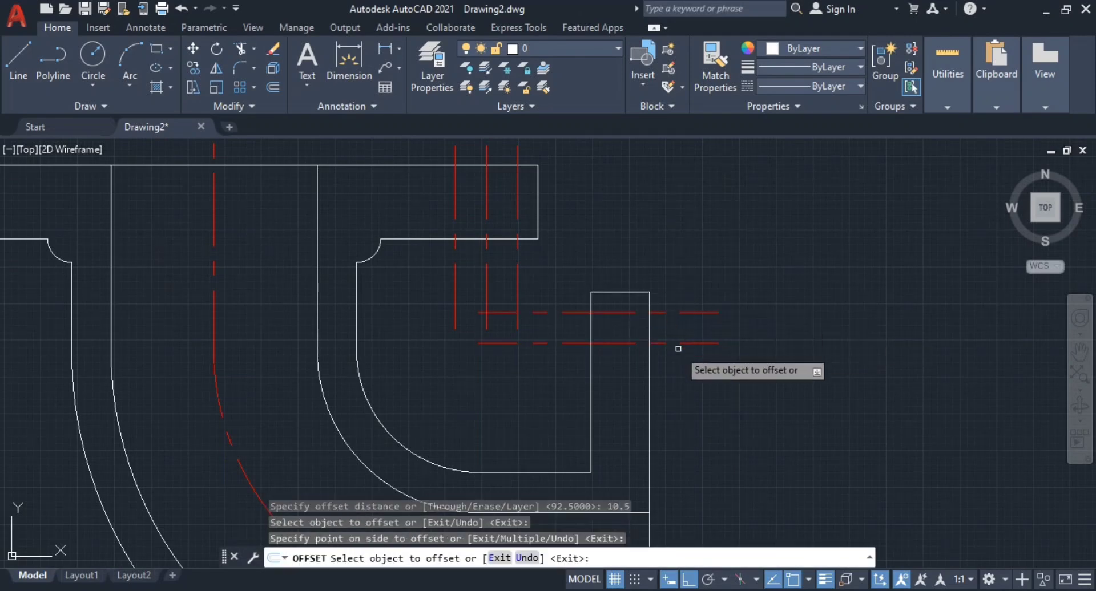
pyautogui.click(683, 344)
pyautogui.click(684, 384)
# - Offset the side flange's lower bolt-hole centreline by 10.5 upward and downward
pyautogui.moveTo(709, 382); pyautogui.dragTo(714, 257, button='middle')
pyautogui.scroll(-5, 718, 416)
pyautogui.moveTo(719, 414); pyautogui.dragTo(727, 255, button='middle')
pyautogui.scroll(2, 721, 377)
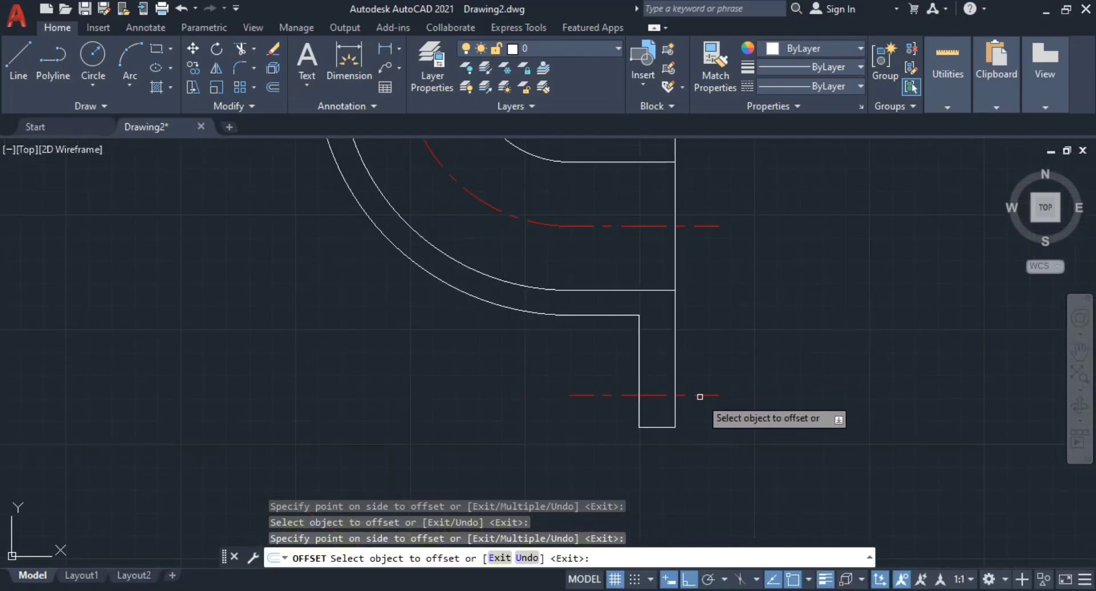
pyautogui.scroll(4, 701, 388)
pyautogui.click(691, 381)
pyautogui.click(693, 407)
pyautogui.click(695, 439)
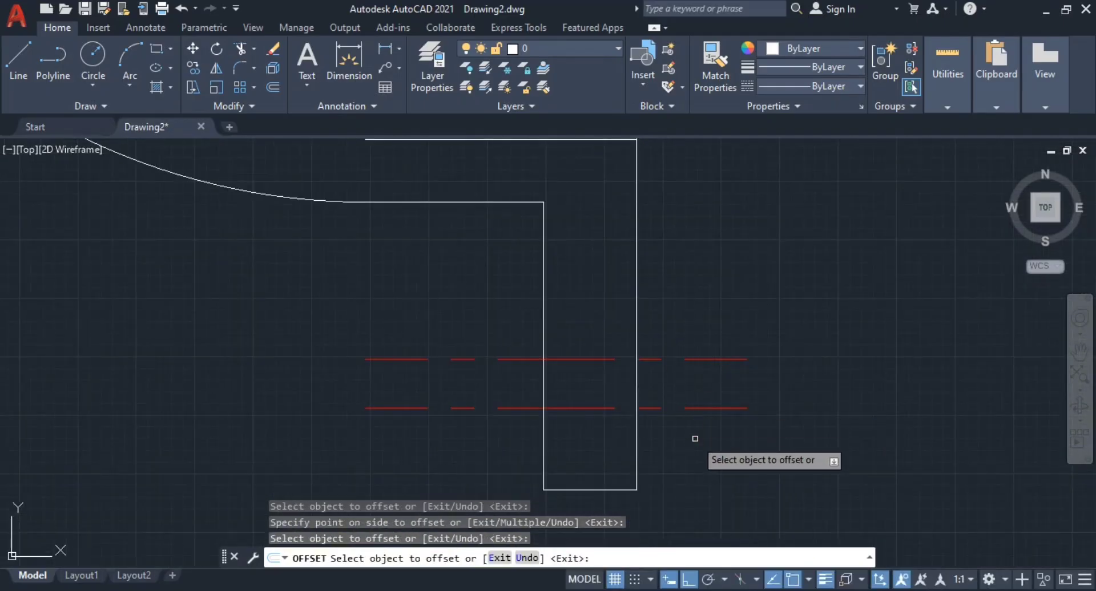
pyautogui.click(714, 407)
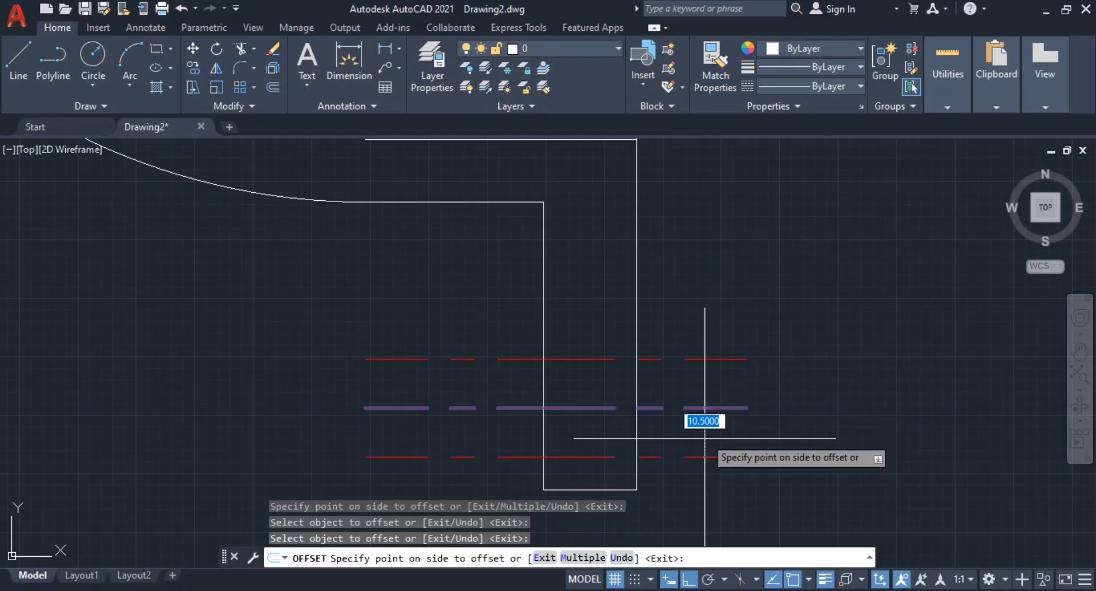
pyautogui.click(694, 416)
pyautogui.press('Escape')
# - Trim the lower bolt hole's edge lines to the side flange's two faces, also cutting its centreline at the outer face
pyautogui.press('Return')
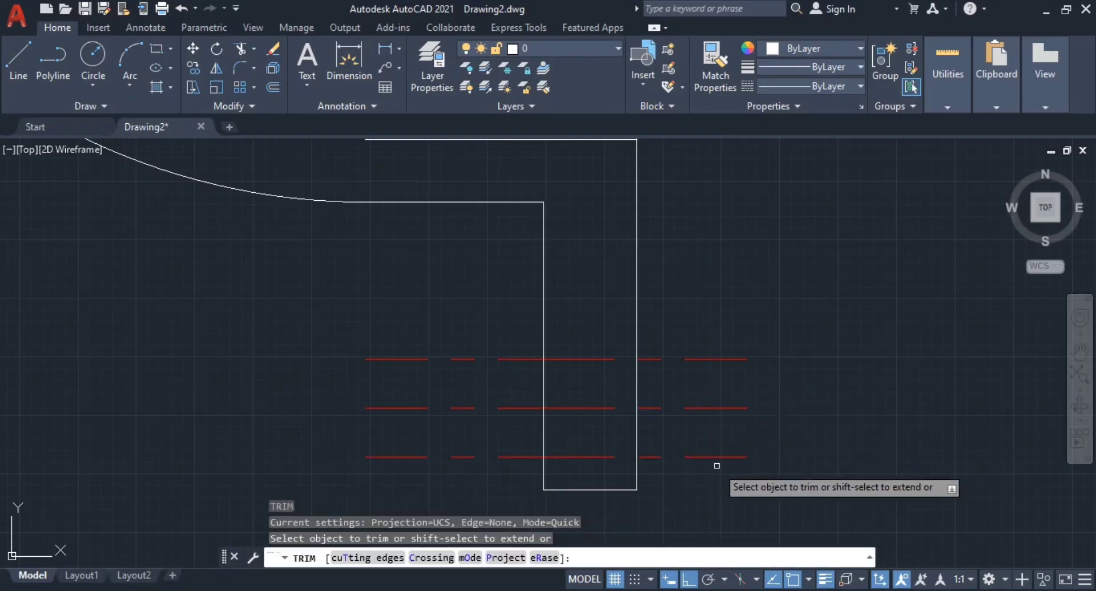
pyautogui.click(717, 465)
pyautogui.click(698, 326)
pyautogui.moveTo(691, 411); pyautogui.dragTo(709, 344, button='middle')
pyautogui.click(501, 243)
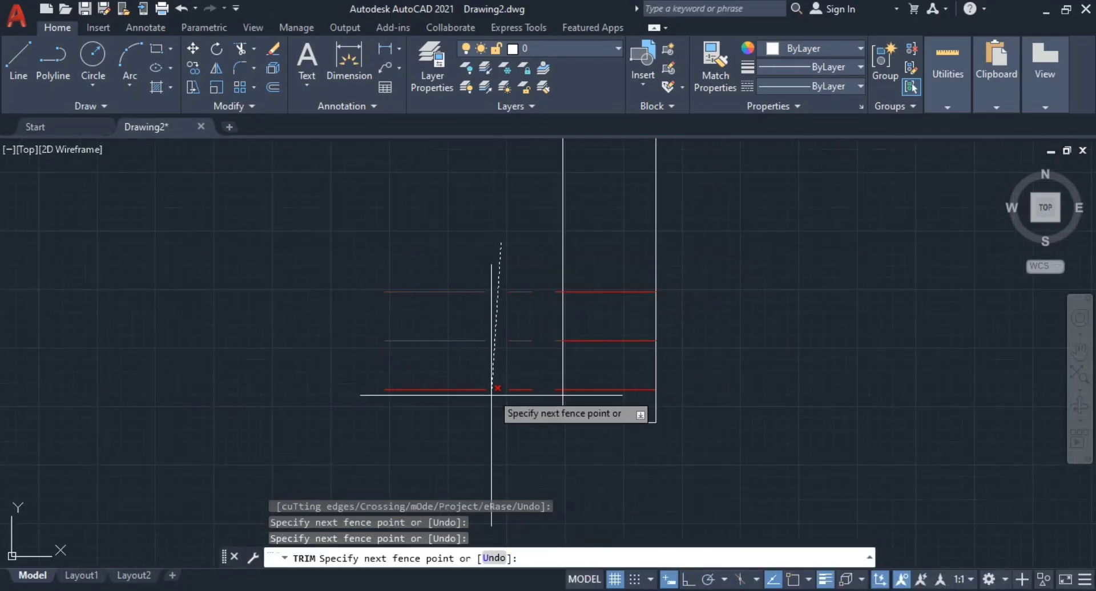
pyautogui.click(496, 326)
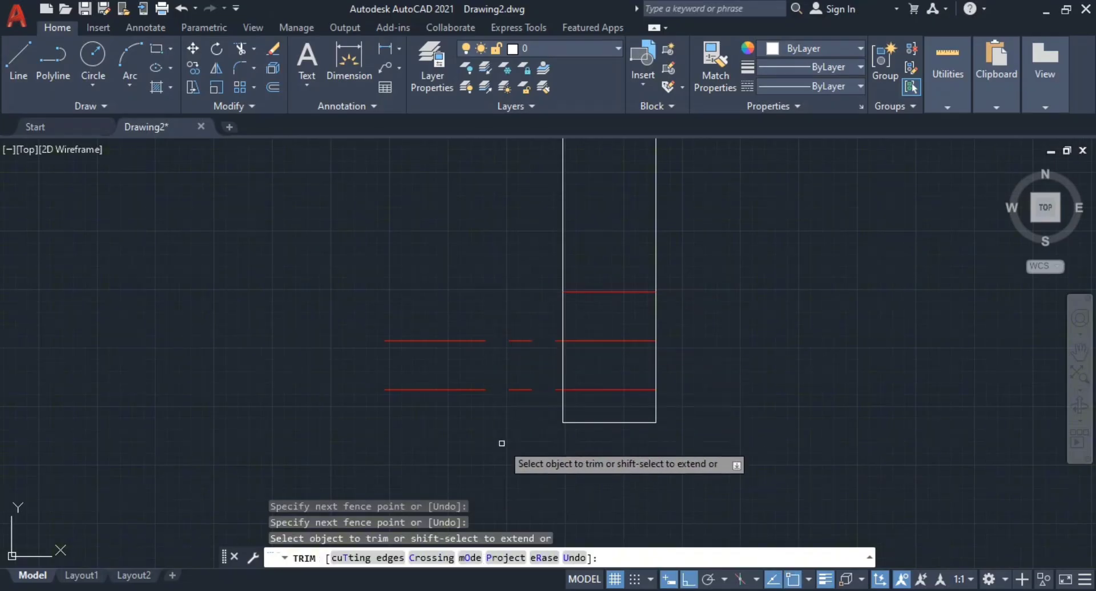
pyautogui.click(501, 443)
pyautogui.click(487, 379)
# - Trim the upper bolt hole's two edge lines where they extend past the side flange's outer face
pyautogui.scroll(-2, 627, 440)
pyautogui.moveTo(653, 288); pyautogui.dragTo(680, 391, button='middle')
pyautogui.scroll(-2, 680, 390)
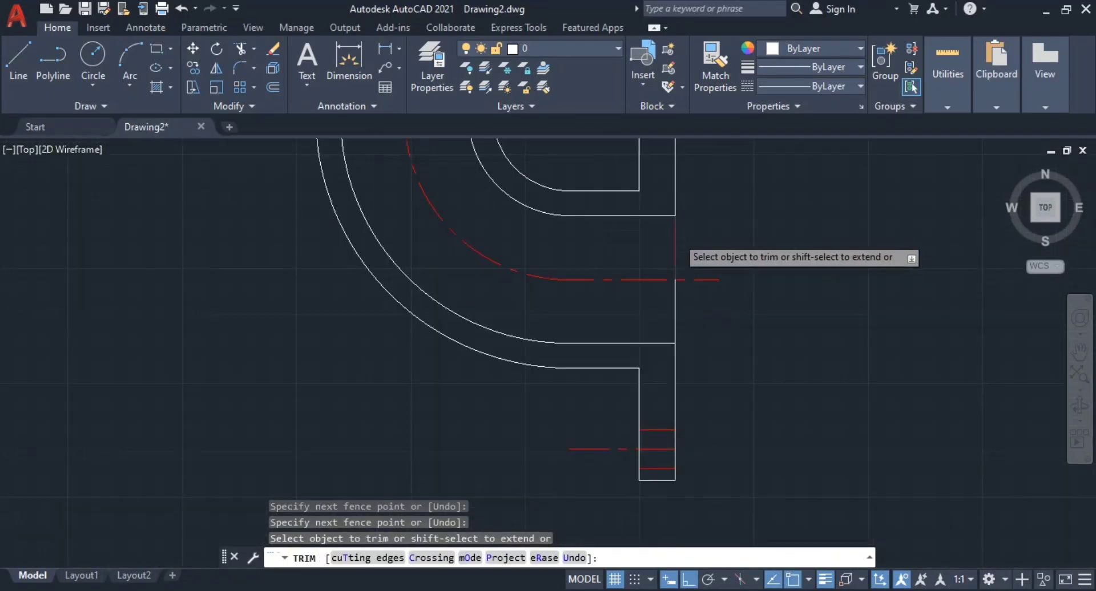
pyautogui.scroll(-2, 674, 234)
pyautogui.moveTo(675, 233); pyautogui.dragTo(674, 338, button='middle')
pyautogui.scroll(6, 657, 236)
pyautogui.click(774, 249)
pyautogui.click(782, 307)
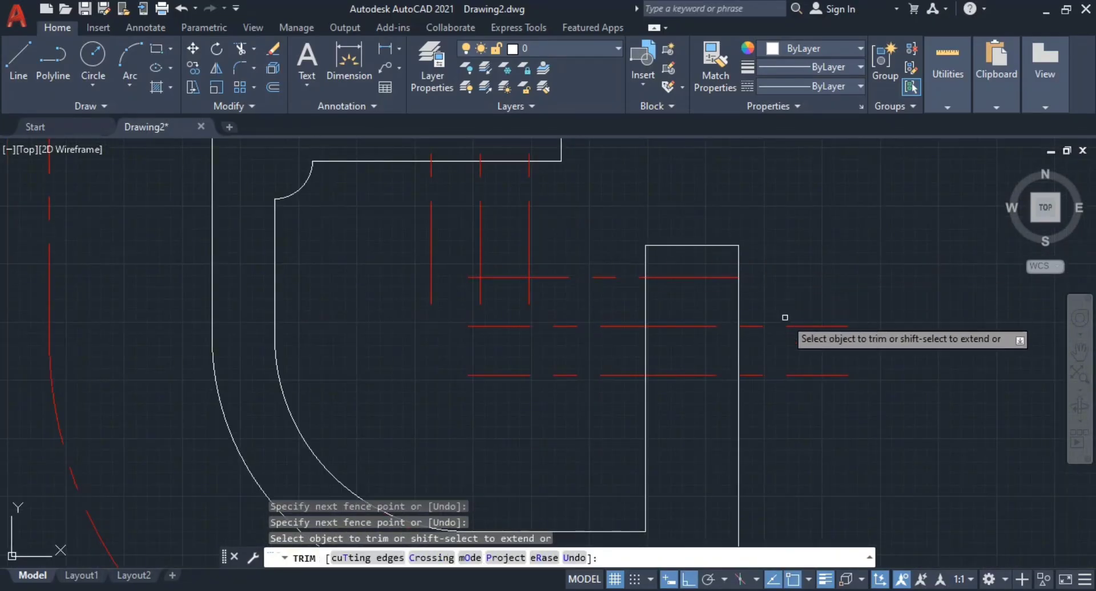
pyautogui.click(783, 364)
pyautogui.click(785, 421)
# - Trim the upper bolt hole's edge lines between the elbow and the side flange's inner face
pyautogui.moveTo(569, 377); pyautogui.dragTo(676, 378, button='middle')
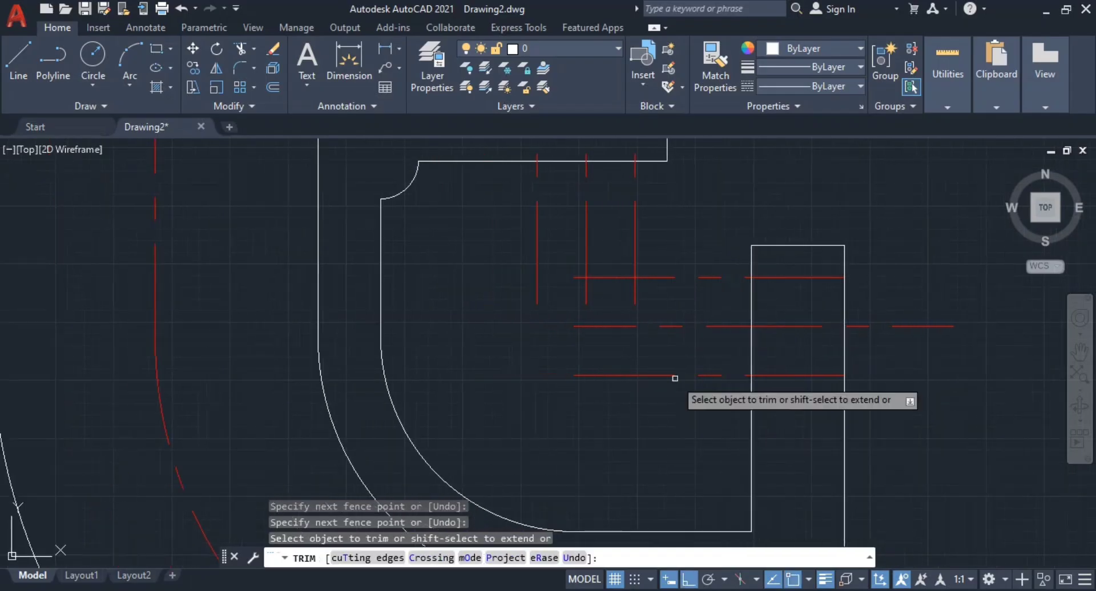
pyautogui.click(671, 413)
pyautogui.click(667, 345)
pyautogui.click(695, 308)
pyautogui.click(697, 247)
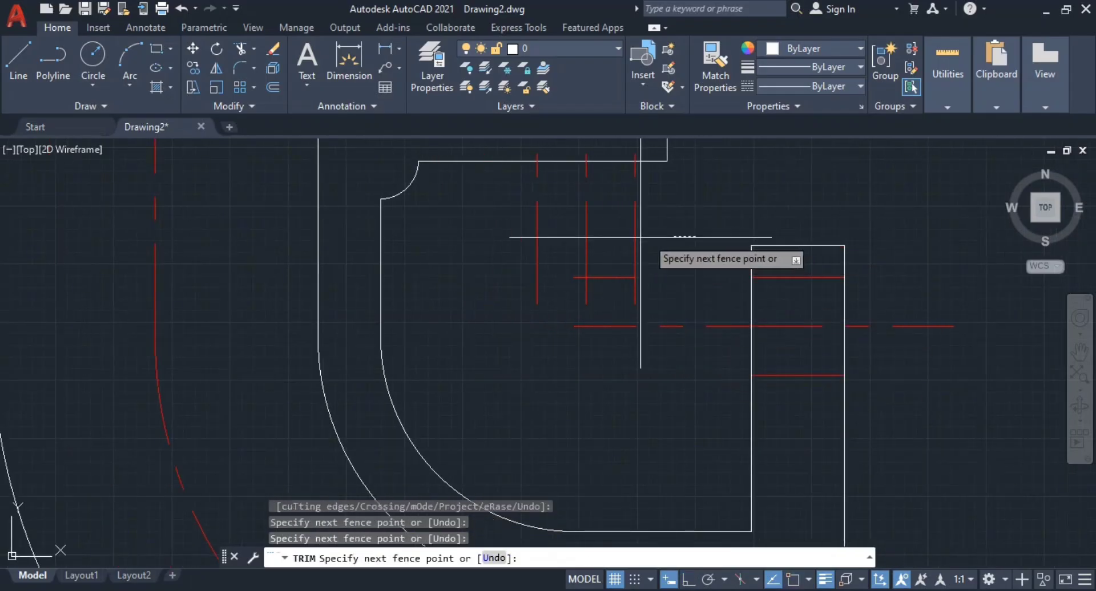
# - Trim the leftover edge-line pieces under the top flange, including the right bolt hole's outer edge line below the flange
pyautogui.press('Return')
pyautogui.click(615, 295)
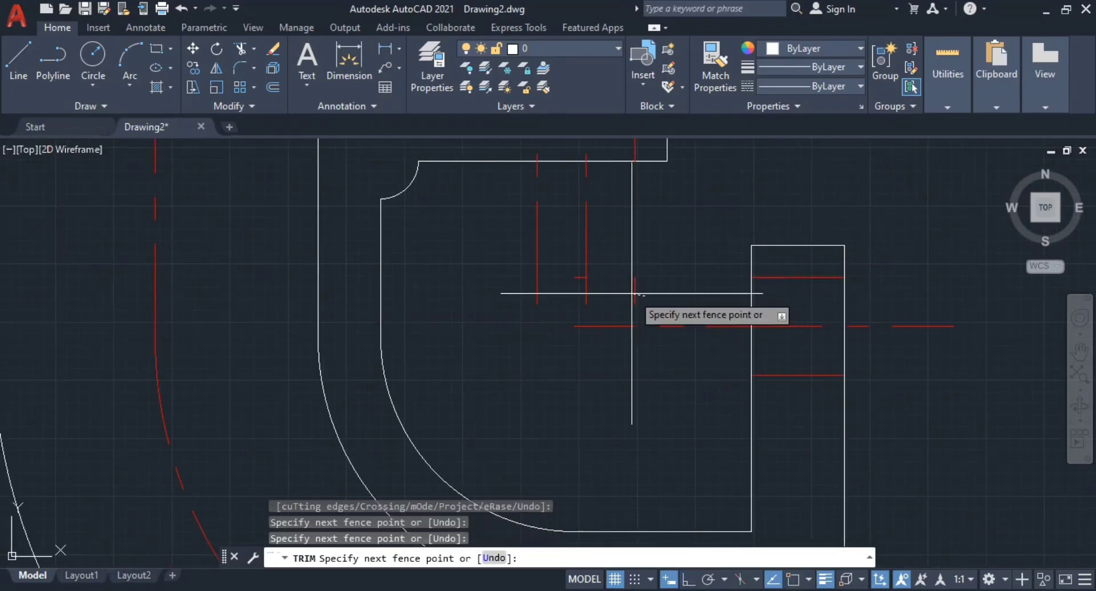
pyautogui.click(627, 293)
pyautogui.scroll(2, 563, 277)
pyautogui.click(583, 302)
pyautogui.click(579, 250)
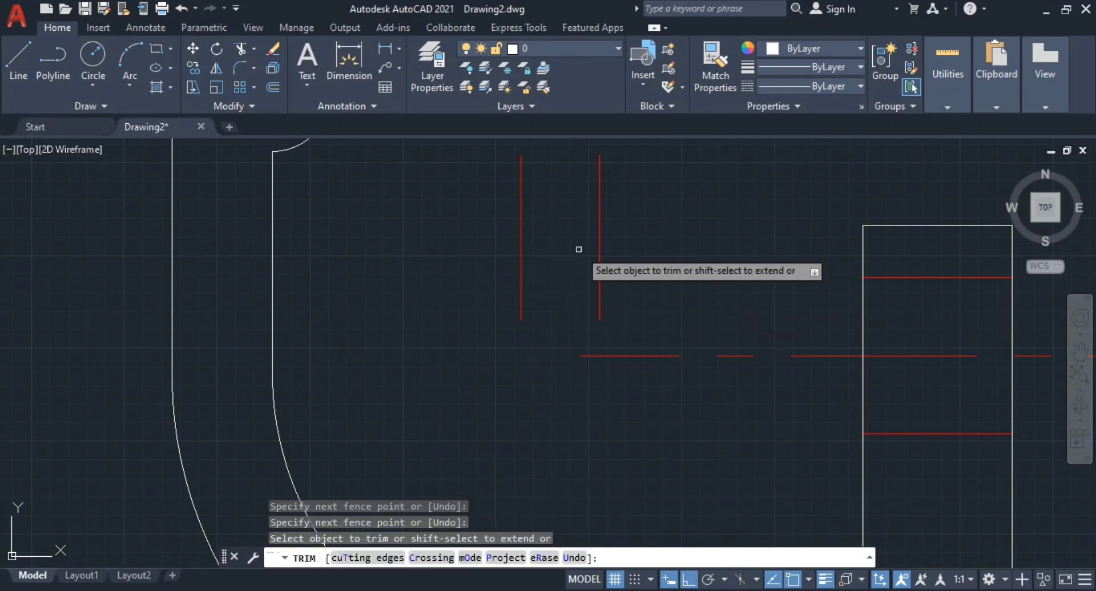
# - Try trimming the inner edge line of the top flange's right bolt hole below the flange, and undo that trim
pyautogui.click(564, 252)
pyautogui.click(465, 267)
pyautogui.scroll(-2, 609, 245)
pyautogui.moveTo(609, 258); pyautogui.dragTo(639, 351, button='middle')
pyautogui.scroll(-2, 639, 352)
pyautogui.moveTo(641, 288); pyautogui.dragTo(642, 362, button='middle')
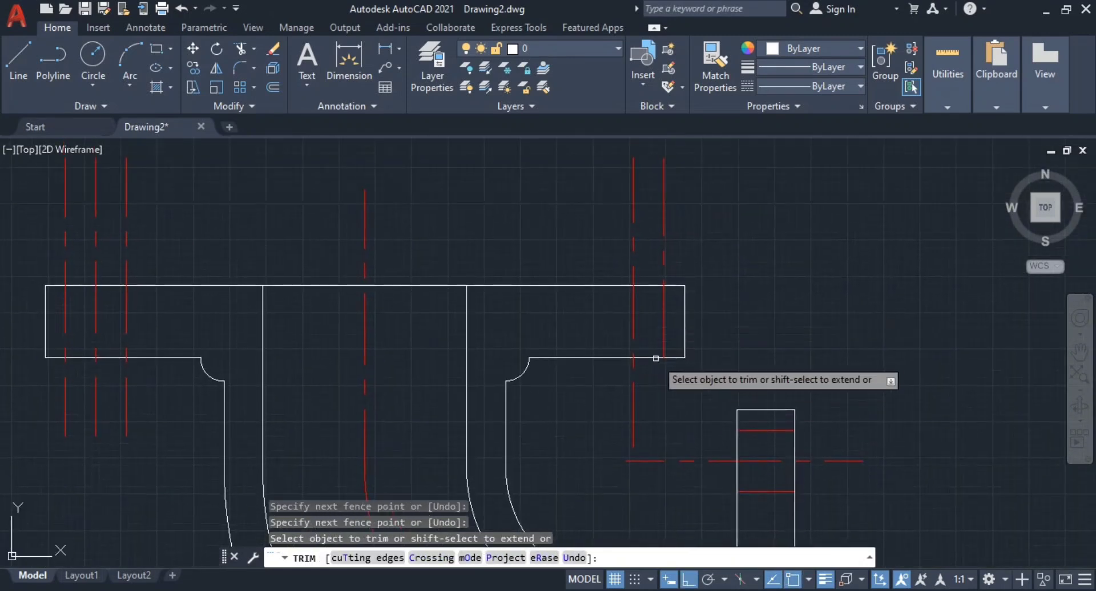
pyautogui.hotkey('ctrl', 'z')
pyautogui.scroll(-3, 634, 302)
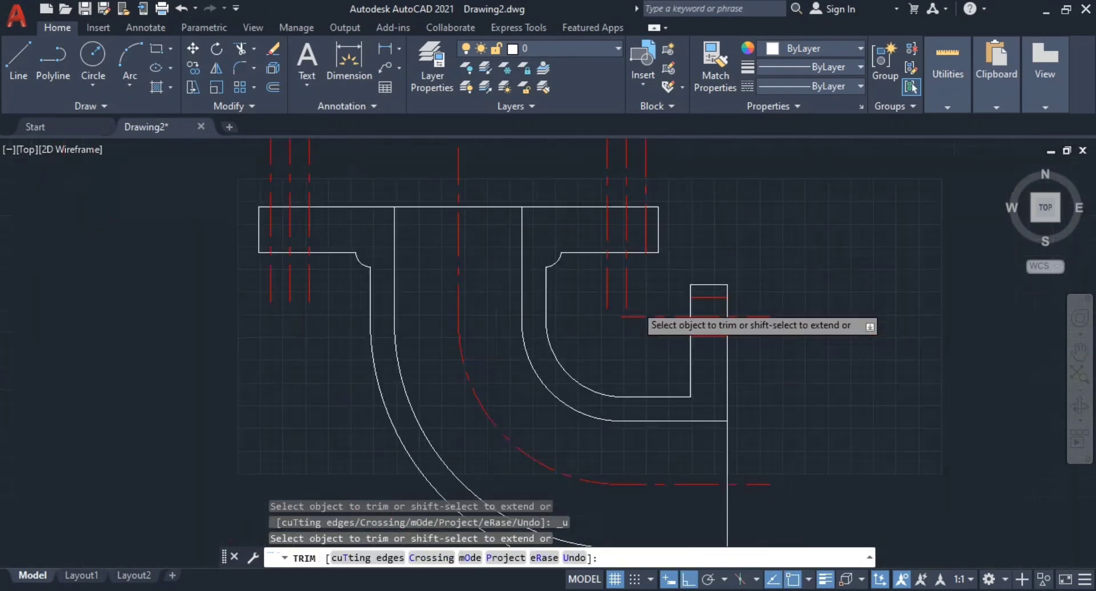
# - Trim the top flange's right bolt hole edge lines where they extend above and below the flange
pyautogui.moveTo(635, 302); pyautogui.dragTo(580, 426, button='middle')
pyautogui.scroll(2, 621, 304)
pyautogui.click(577, 374)
pyautogui.click(544, 411)
pyautogui.click(688, 226)
pyautogui.click(609, 223)
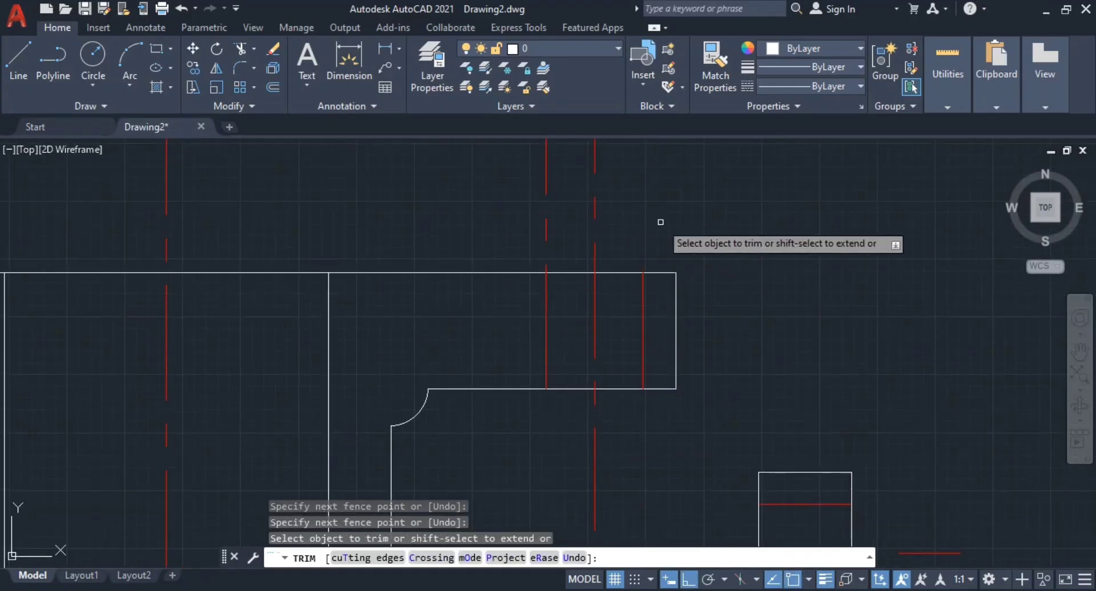
pyautogui.moveTo(661, 223); pyautogui.dragTo(752, 359, button='middle')
pyautogui.click(597, 324)
pyautogui.click(659, 293)
pyautogui.press('Return')
# - Trim the left bolt hole's inner edge line above the top flange and all three of its lines below the flange
pyautogui.scroll(-3, 639, 296)
pyautogui.scroll(5, 670, 276)
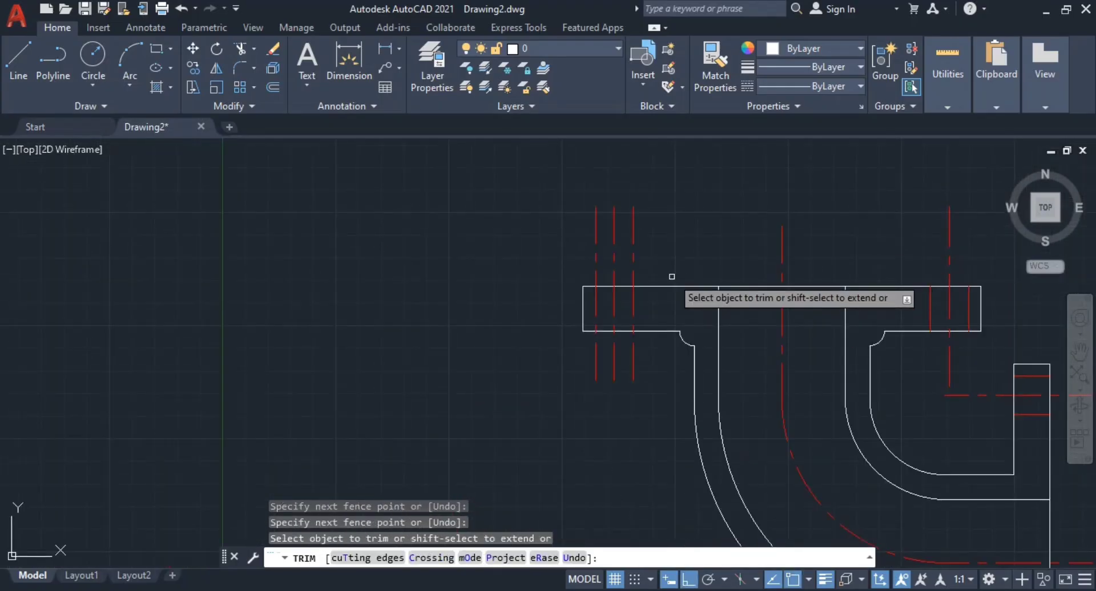
pyautogui.click(678, 258)
pyautogui.click(628, 264)
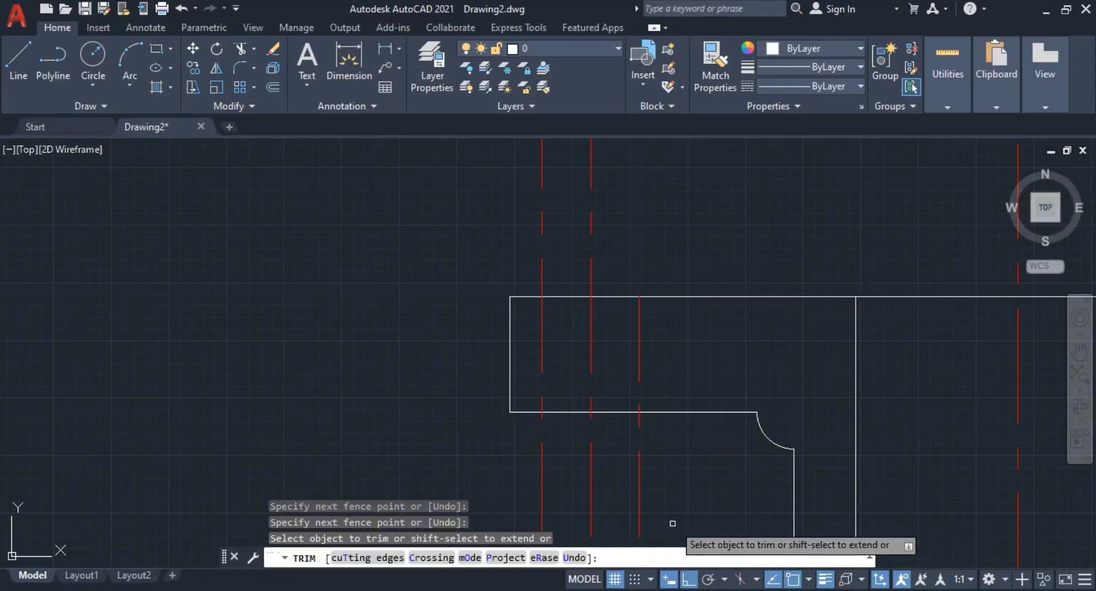
pyautogui.click(672, 490)
pyautogui.click(519, 494)
# - Trim the left bolt hole's outer edge line where it extends above the top flange
pyautogui.moveTo(513, 380); pyautogui.dragTo(556, 487, button='middle')
pyautogui.click(536, 367)
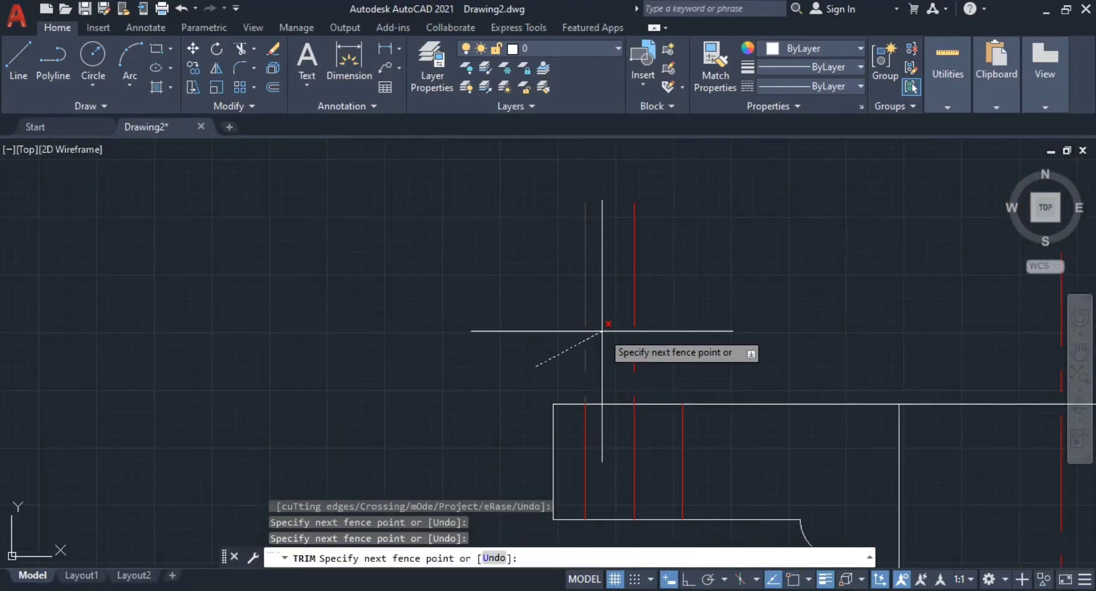
pyautogui.click(603, 330)
pyautogui.scroll(-4, 686, 398)
pyautogui.moveTo(784, 420); pyautogui.dragTo(771, 328, button='middle')
pyautogui.press('Escape')
pyautogui.scroll(-3, 632, 286)
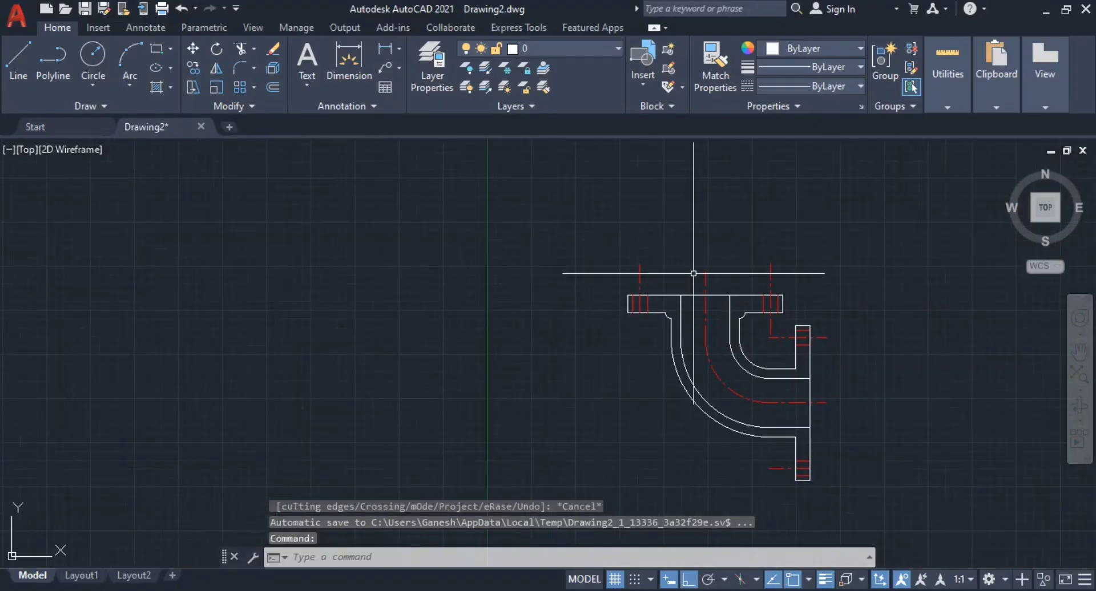
# - Check FIG:66, and draw a horizontal reference line beside the top flange, level with its upper face
pyautogui.scroll(3, 745, 319)
pyautogui.scroll(-2, 736, 324)
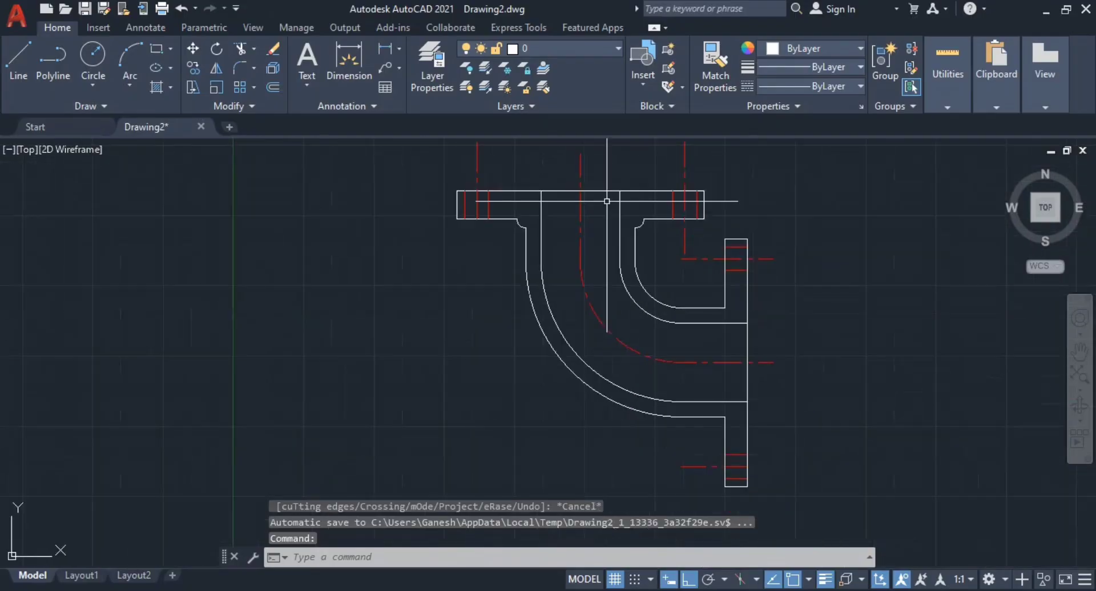
pyautogui.hotkey('alt', 'Tab')
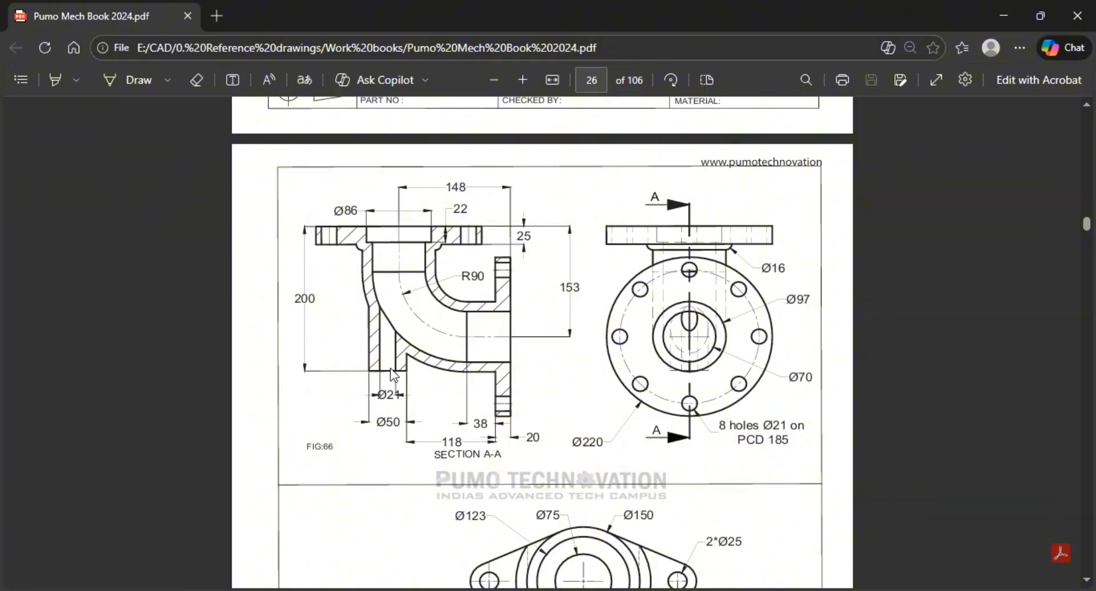
pyautogui.hotkey('alt', 'Tab')
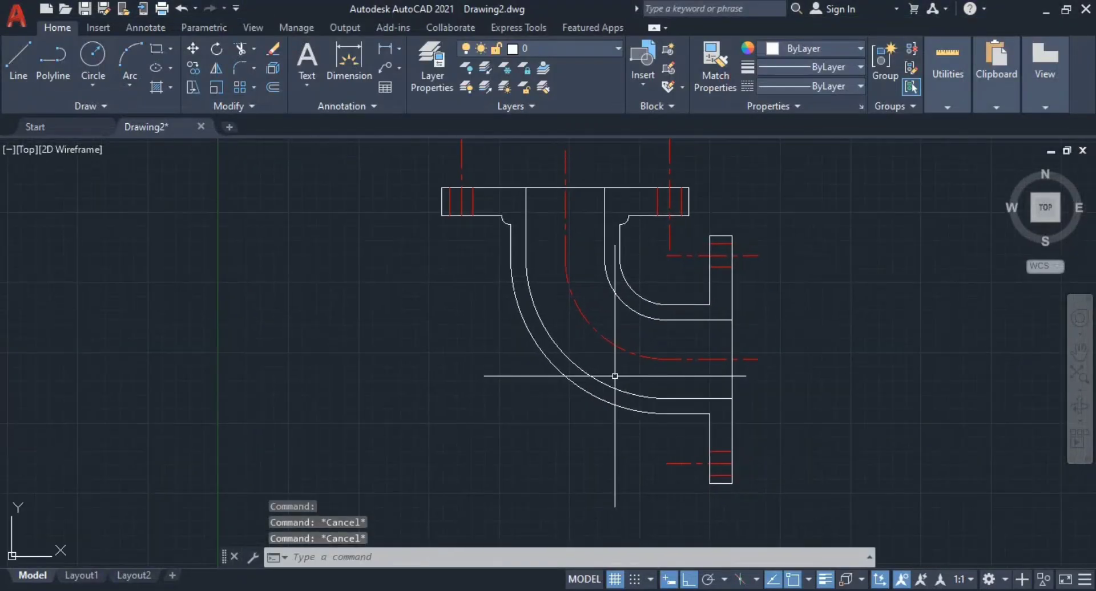
pyautogui.write('l')
pyautogui.press('Return')
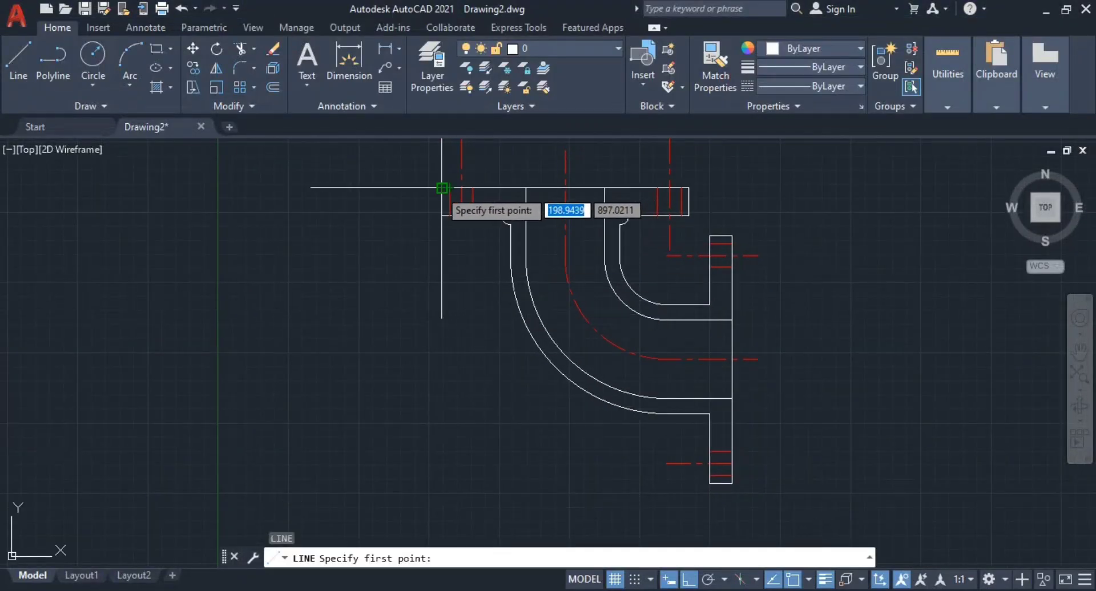
pyautogui.click(422, 188)
pyautogui.click(287, 189)
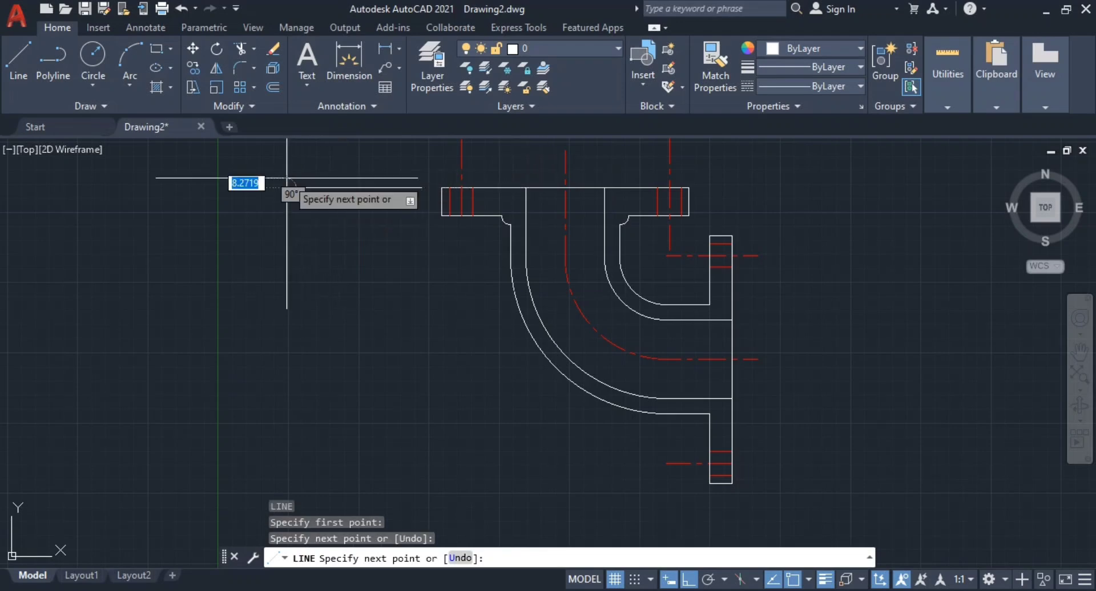
pyautogui.press('Escape')
pyautogui.press('Escape')
pyautogui.press('Escape')
# - Offset the horizontal reference line 200 mm downward
pyautogui.moveTo(397, 247); pyautogui.dragTo(365, 238, button='middle')
pyautogui.write('o')
pyautogui.press('Return')
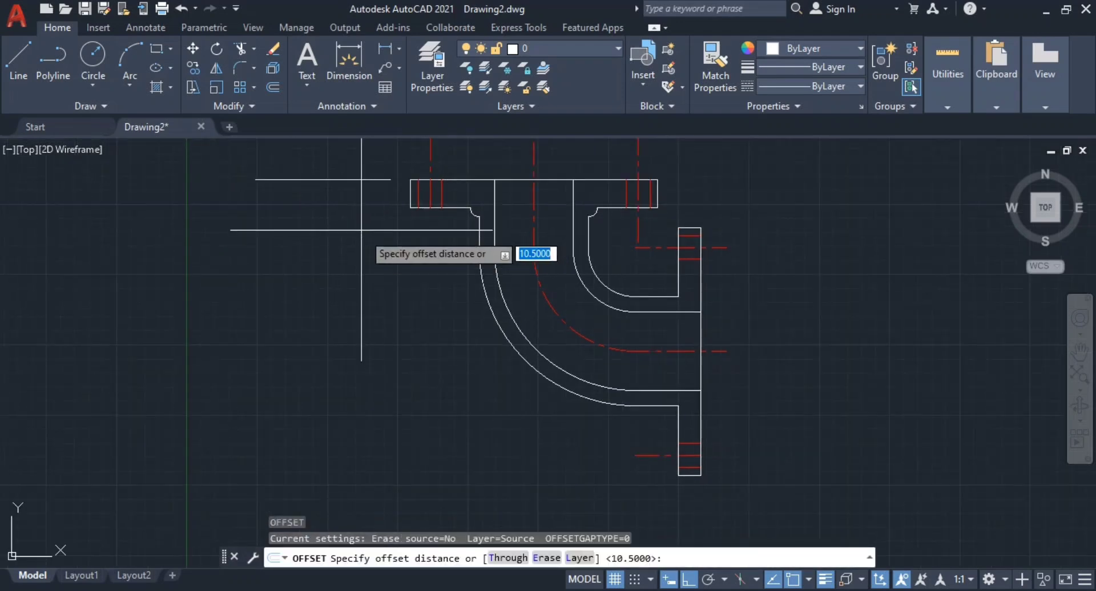
pyautogui.write('200')
pyautogui.press('Return')
pyautogui.click(342, 180)
pyautogui.click(361, 394)
pyautogui.press('Escape')
pyautogui.press('Escape')
# - Erase the original reference line level with the top flange's upper face
pyautogui.click(352, 257)
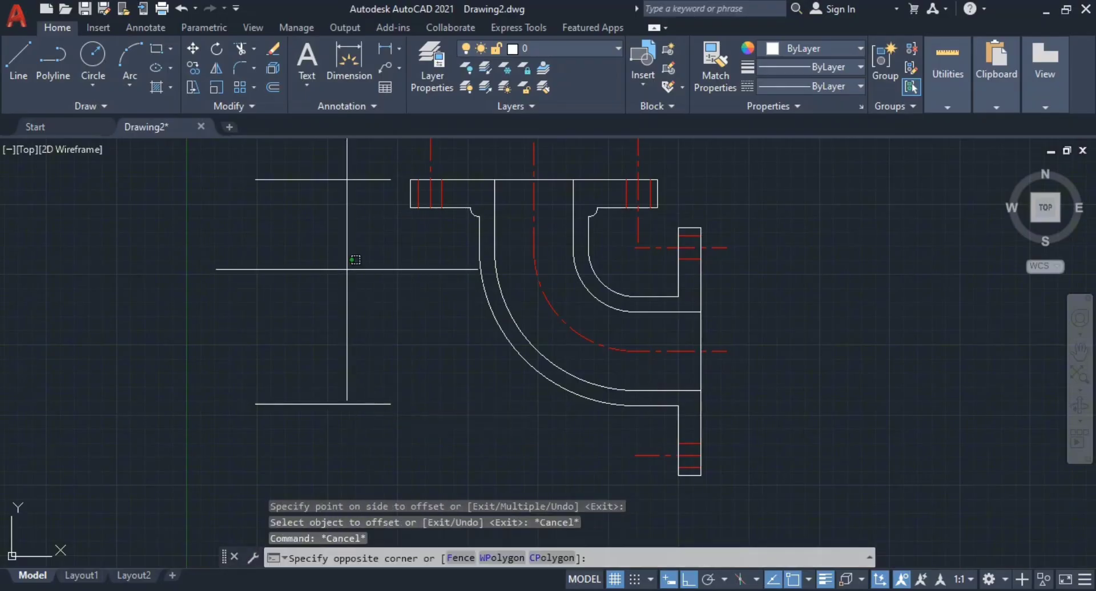
pyautogui.click(294, 174)
pyautogui.press('Return')
# - Stretch the lower reference line's inner end horizontally until it passes under the elbow's outer wall
pyautogui.scroll(-2, 446, 282)
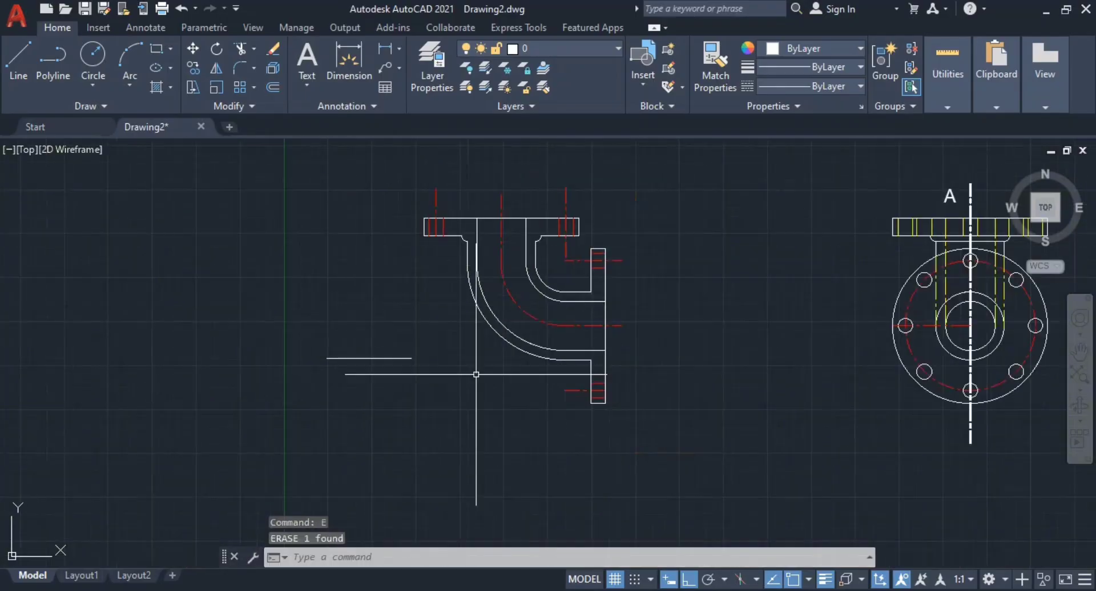
pyautogui.click(421, 369)
pyautogui.click(411, 358)
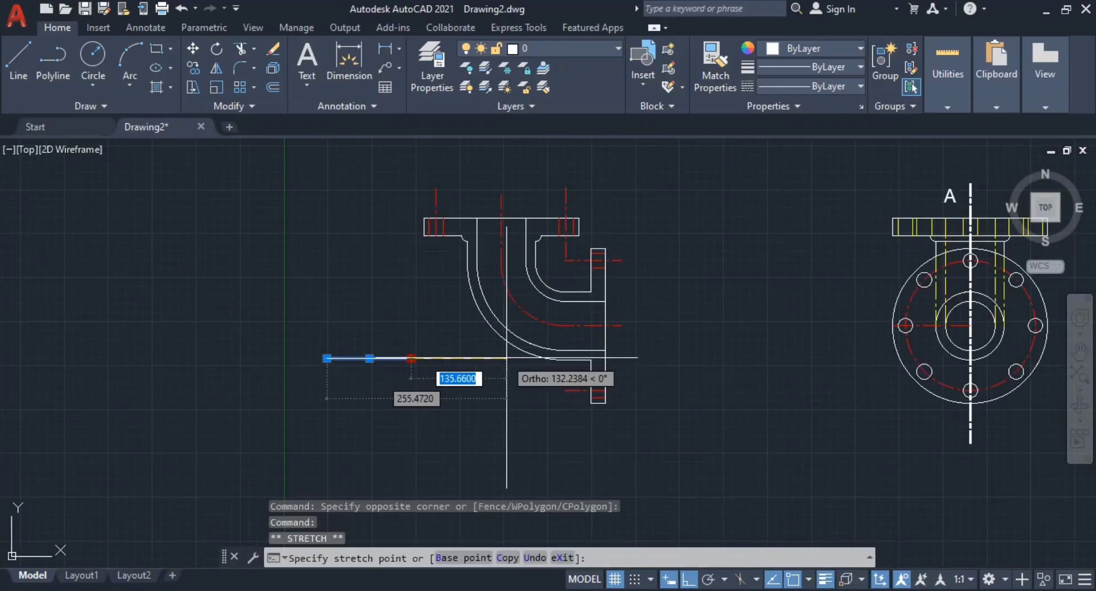
pyautogui.scroll(3, 512, 358)
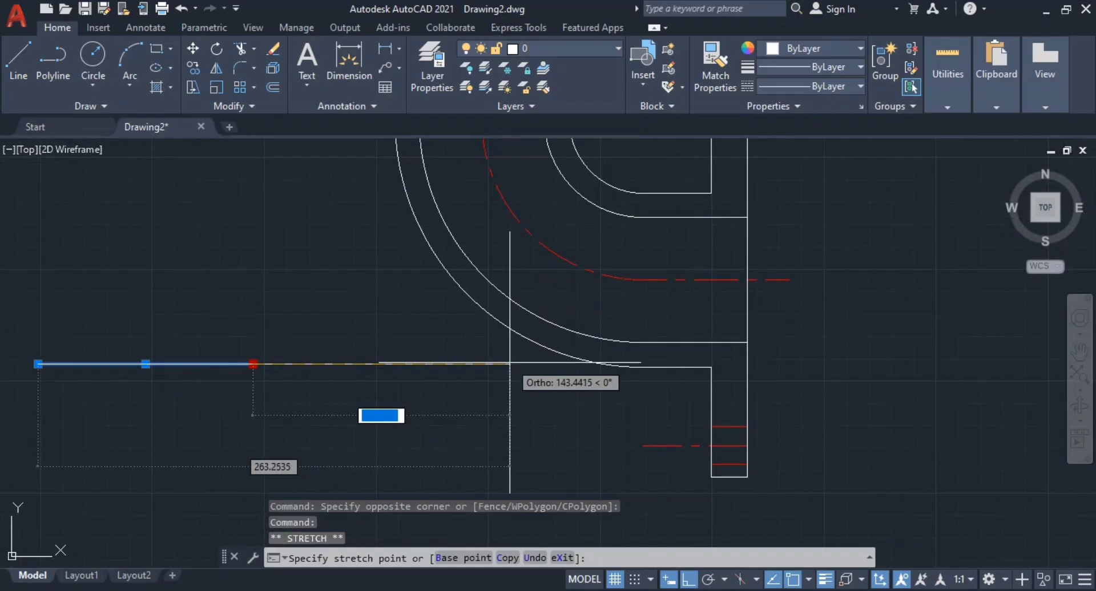
pyautogui.press('Escape')
pyautogui.press('Escape')
pyautogui.scroll(-3, 577, 512)
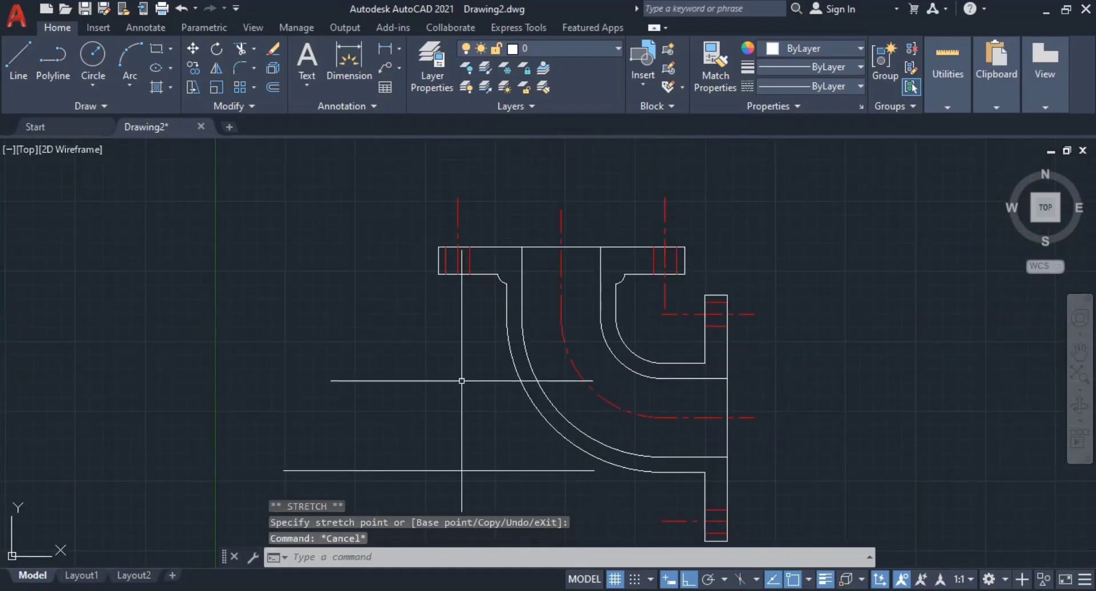
pyautogui.scroll(-2, 296, 233)
pyautogui.hotkey('alt', 'Tab')
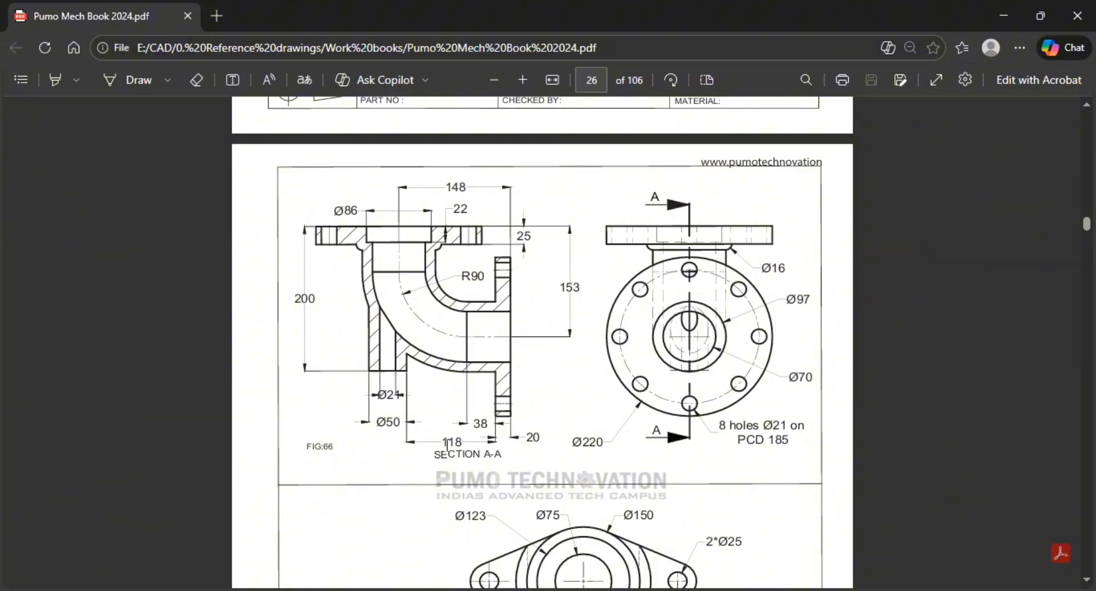
pyautogui.hotkey('alt', 'Tab')
pyautogui.scroll(5, 575, 384)
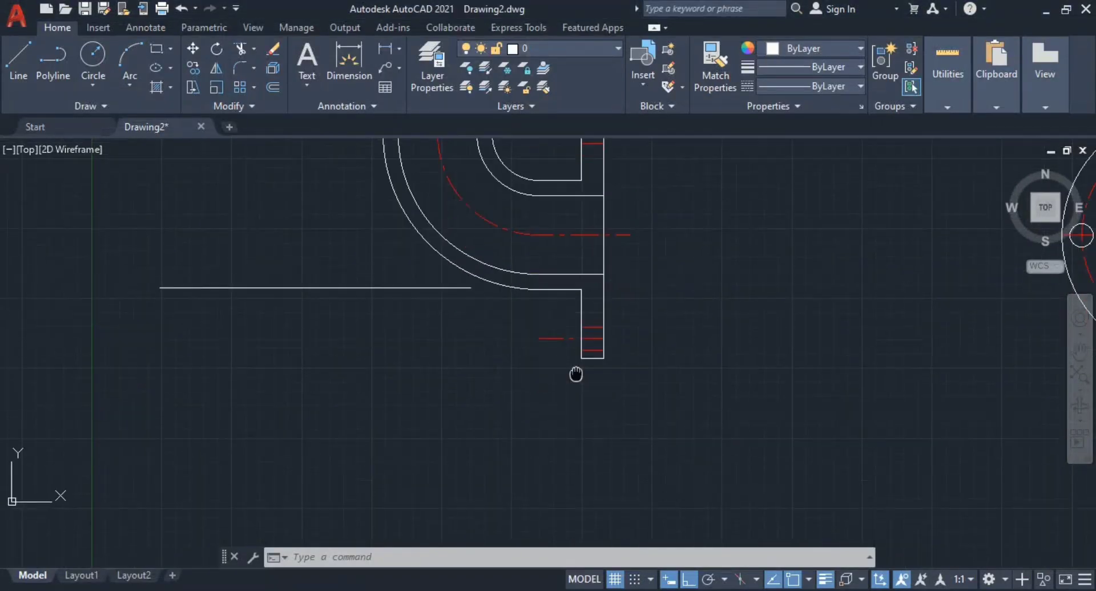
pyautogui.press('l')
pyautogui.press('Return')
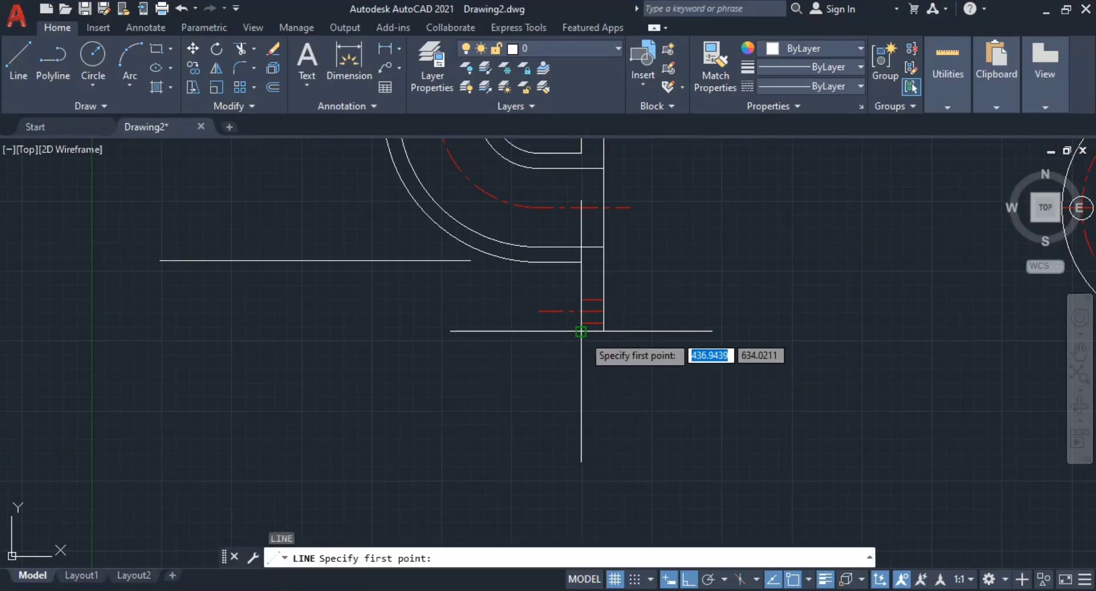
pyautogui.press('Escape')
pyautogui.scroll(3, 582, 350)
pyautogui.press('Escape')
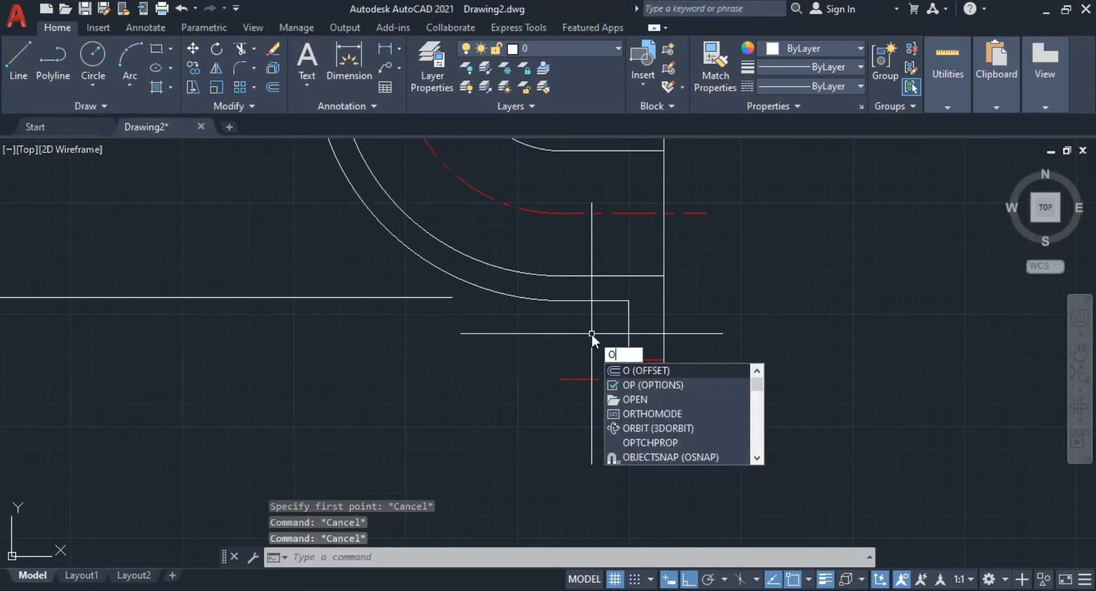
pyautogui.press('Return')
pyautogui.press('Return')
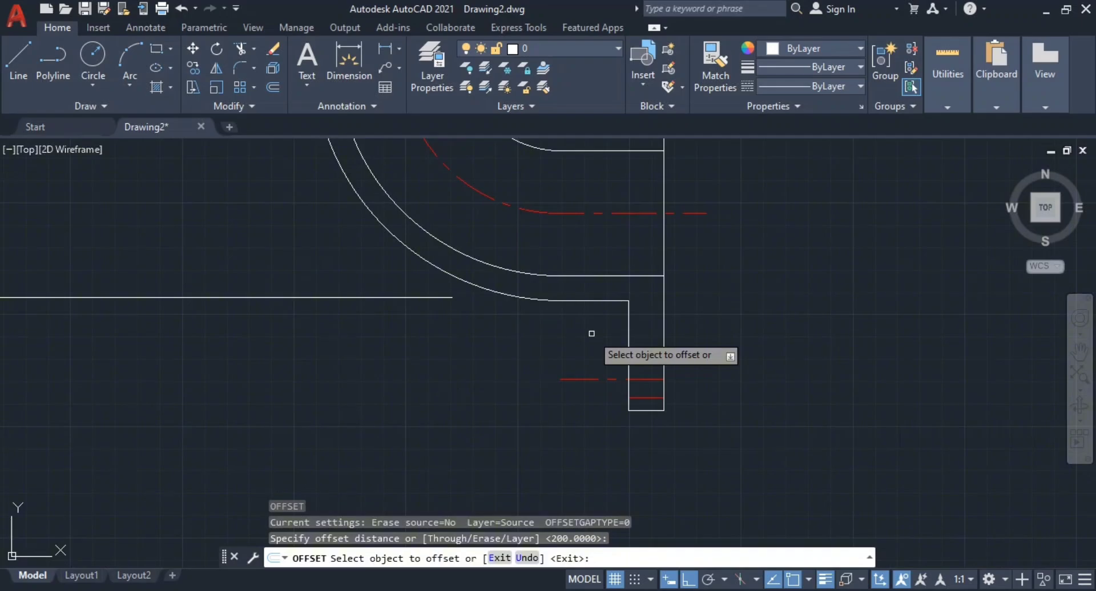
pyautogui.press('Escape')
# - Offset the side flange's inner face line 118 mm to the left for the boss's right edge
pyautogui.hotkey('alt', 'Tab')
pyautogui.hotkey('alt', 'Tab')
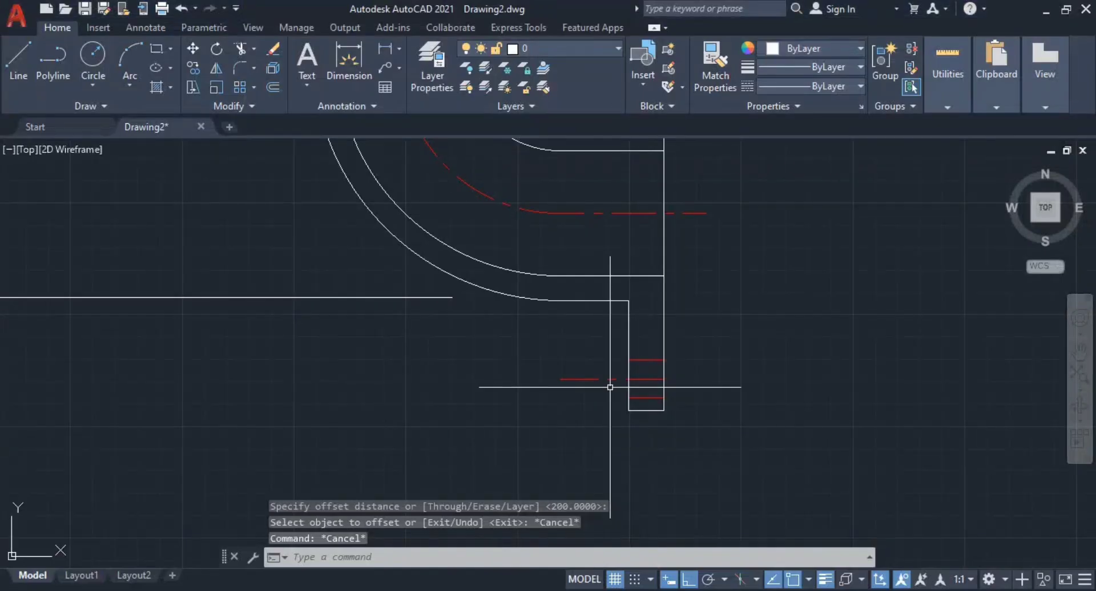
pyautogui.write('o')
pyautogui.press('Return')
pyautogui.write('11')
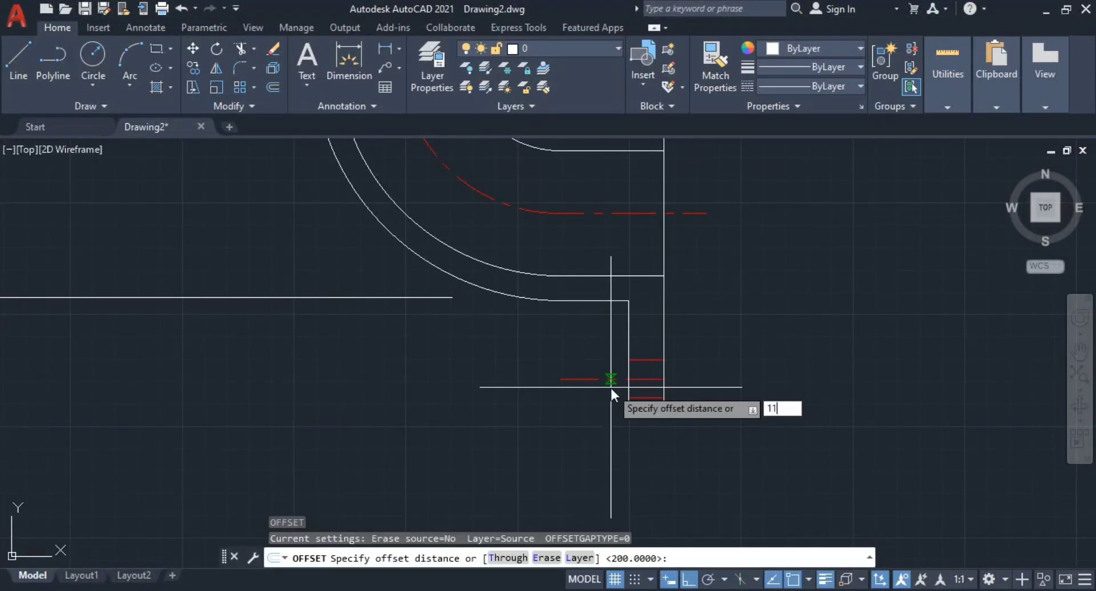
pyautogui.press('Return')
pyautogui.click(629, 350)
pyautogui.click(496, 349)
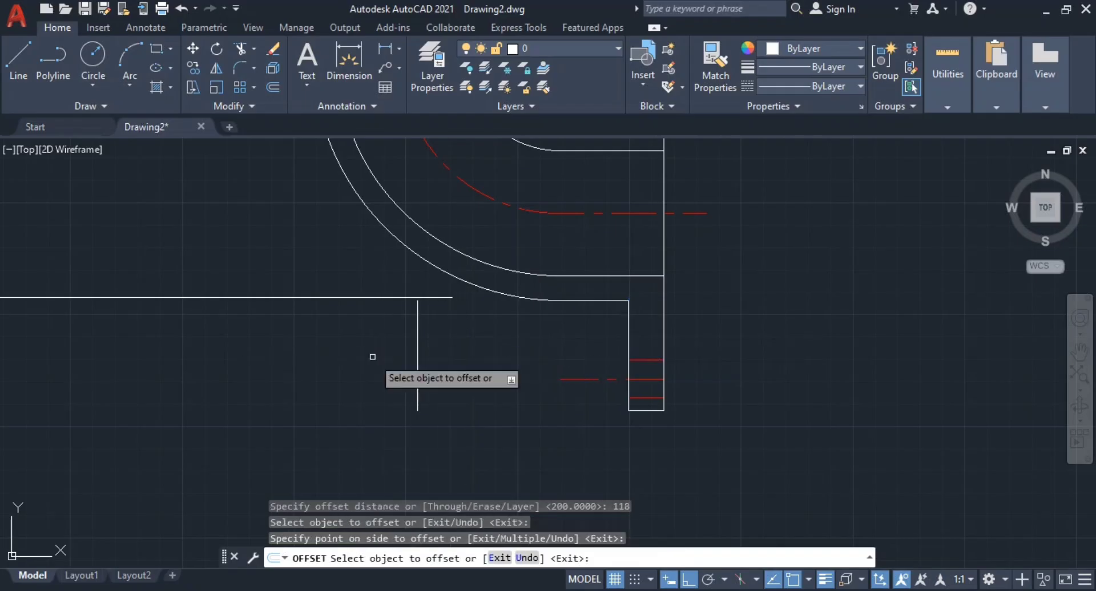
pyautogui.press('Escape')
# - Offset the boss's right edge line 50 mm to the left for its opposite edge
pyautogui.moveTo(476, 383); pyautogui.dragTo(557, 402, button='middle')
pyautogui.write('o')
pyautogui.press('Return')
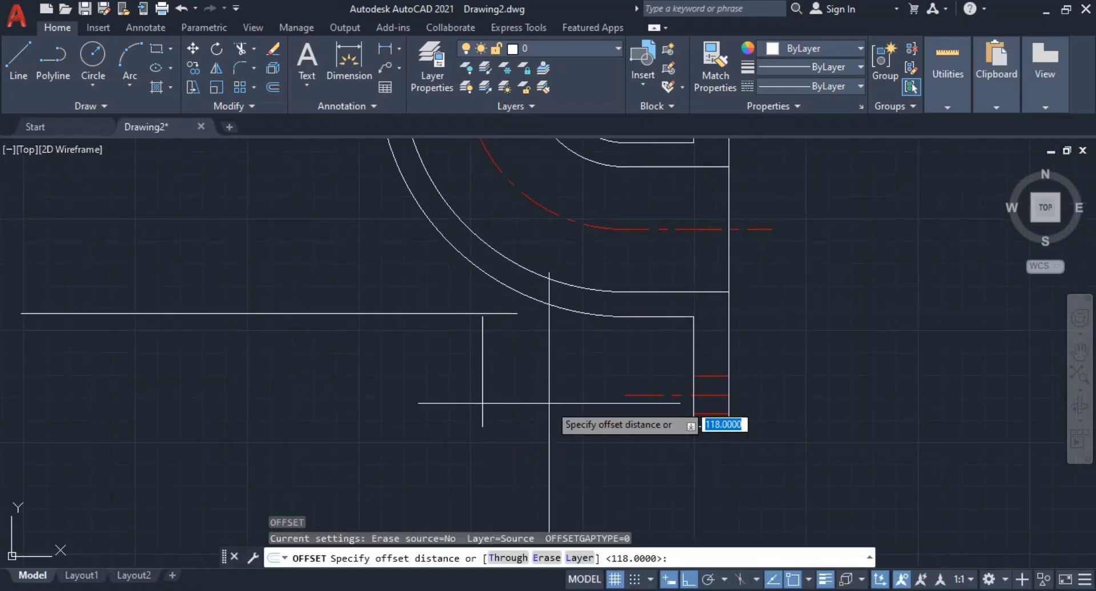
pyautogui.write('50')
pyautogui.press('Return')
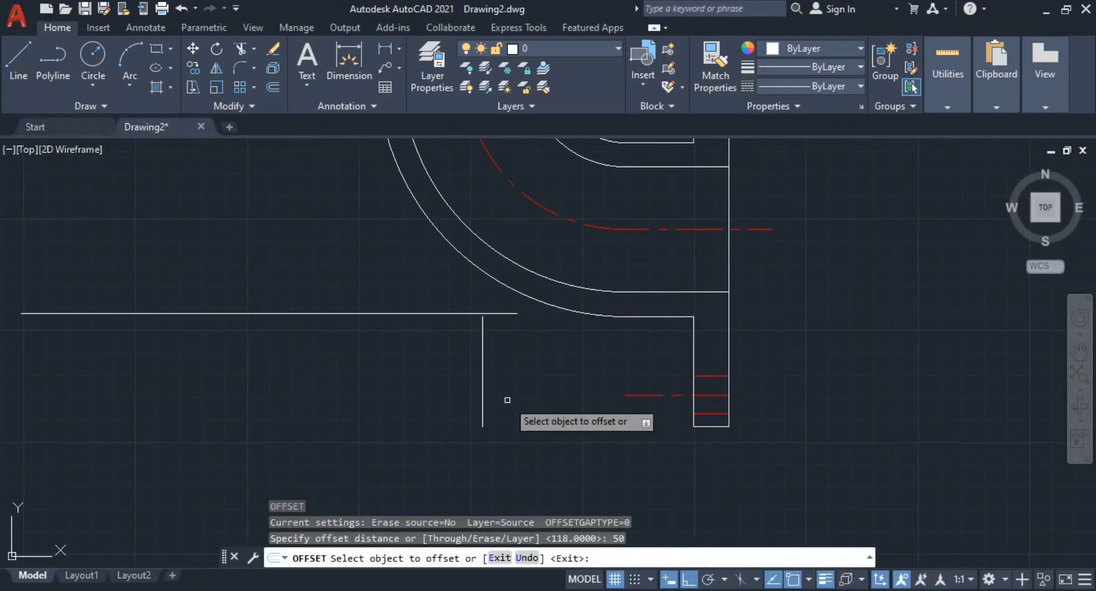
pyautogui.click(483, 400)
pyautogui.click(378, 376)
pyautogui.press('Escape')
pyautogui.press('Escape')
pyautogui.moveTo(450, 370); pyautogui.dragTo(484, 432, button='middle')
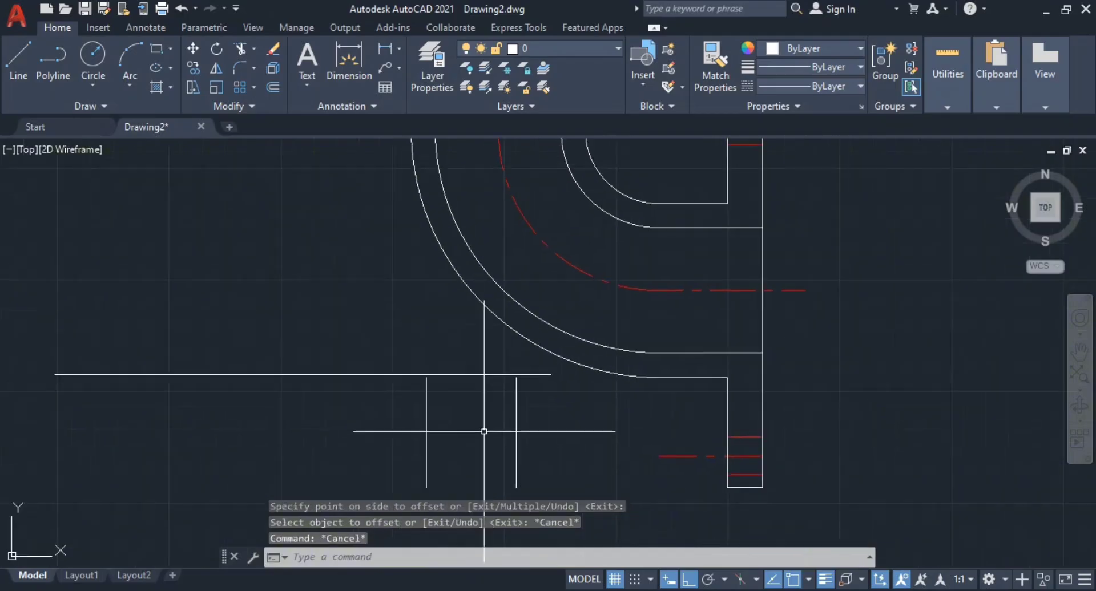
# - Extend the boss's two vertical edge lines upward to meet the elbow wall, and compare them with FIG:66
pyautogui.moveTo(495, 375)
pyautogui.mouseDown(button='middle')
pyautogui.moveTo(480, 412)
pyautogui.moveTo(530, 416)
pyautogui.mouseUp(button='middle')
pyautogui.scroll(-2, 506, 428)
pyautogui.write('ex')
pyautogui.press('Return')
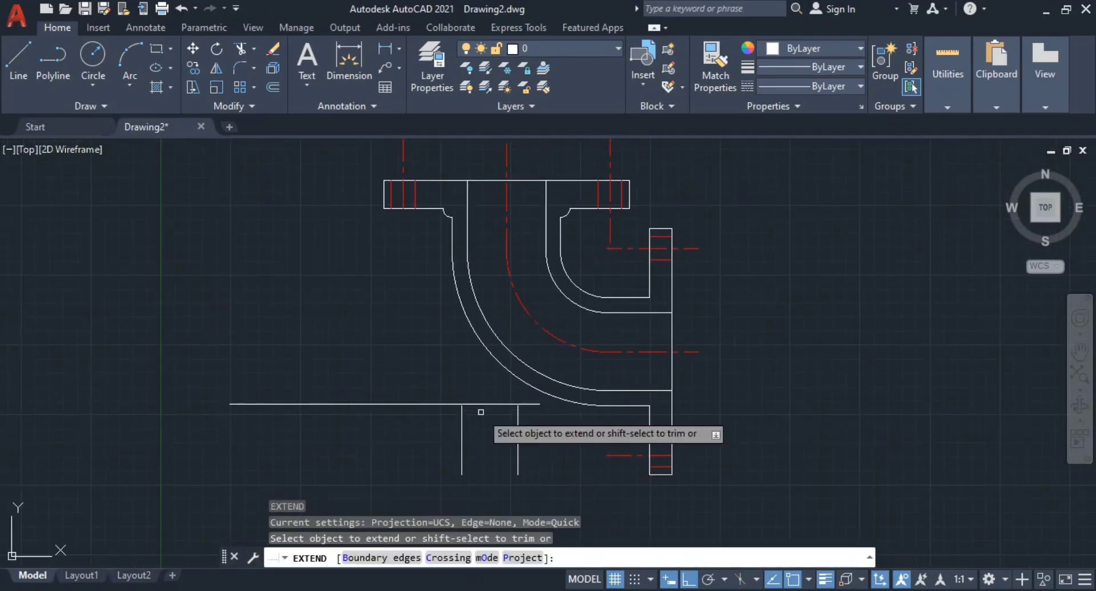
pyautogui.click(463, 431)
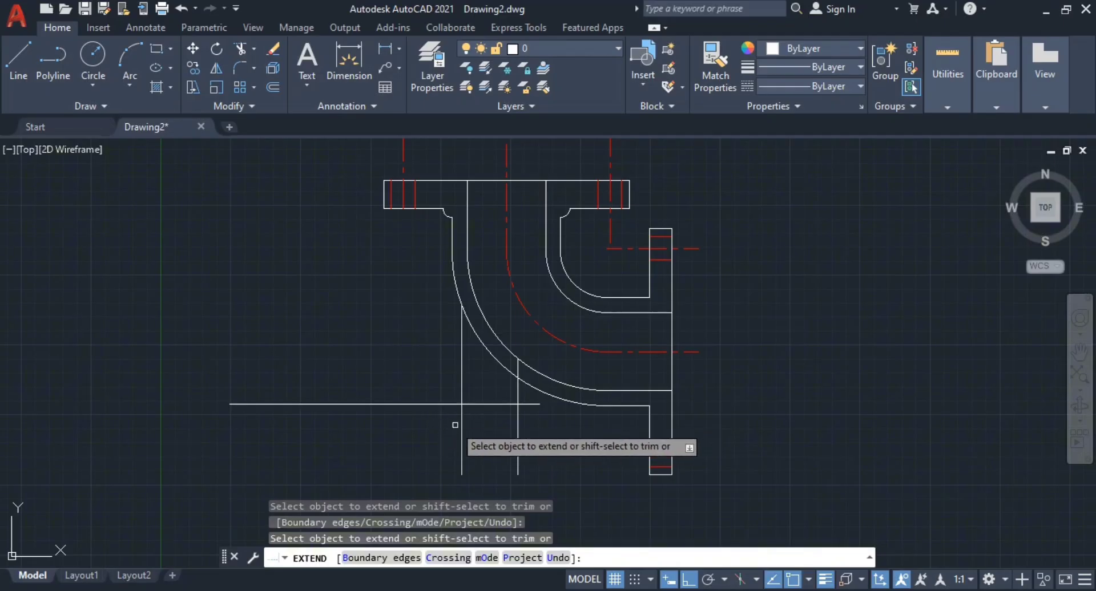
pyautogui.hotkey('alt', 'Tab')
pyautogui.hotkey('alt', 'Tab')
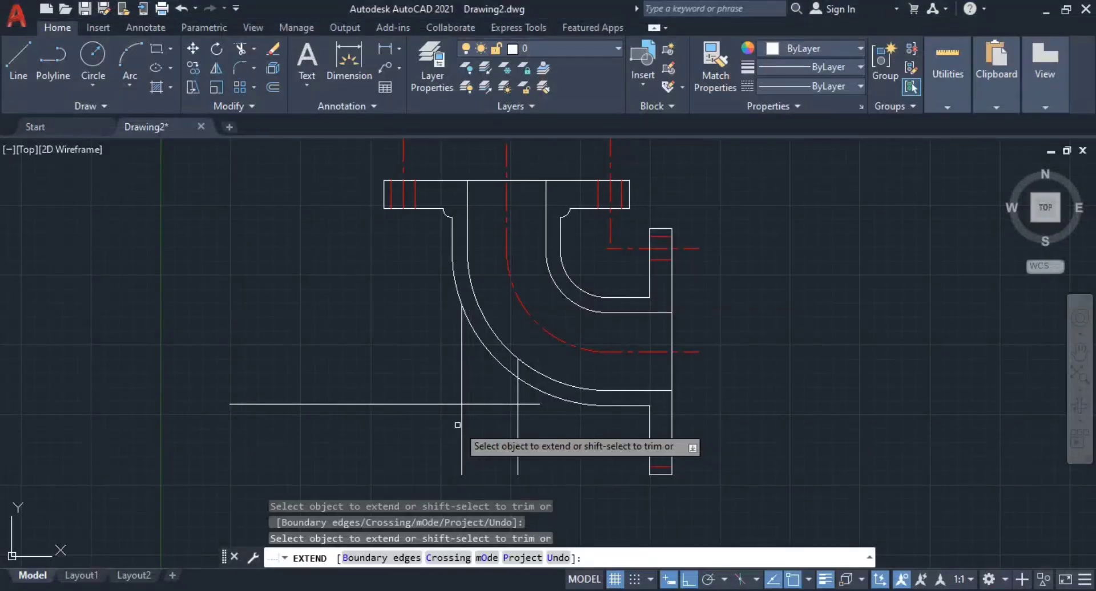
pyautogui.hotkey('alt', 'Tab')
pyautogui.hotkey('alt', 'Tab')
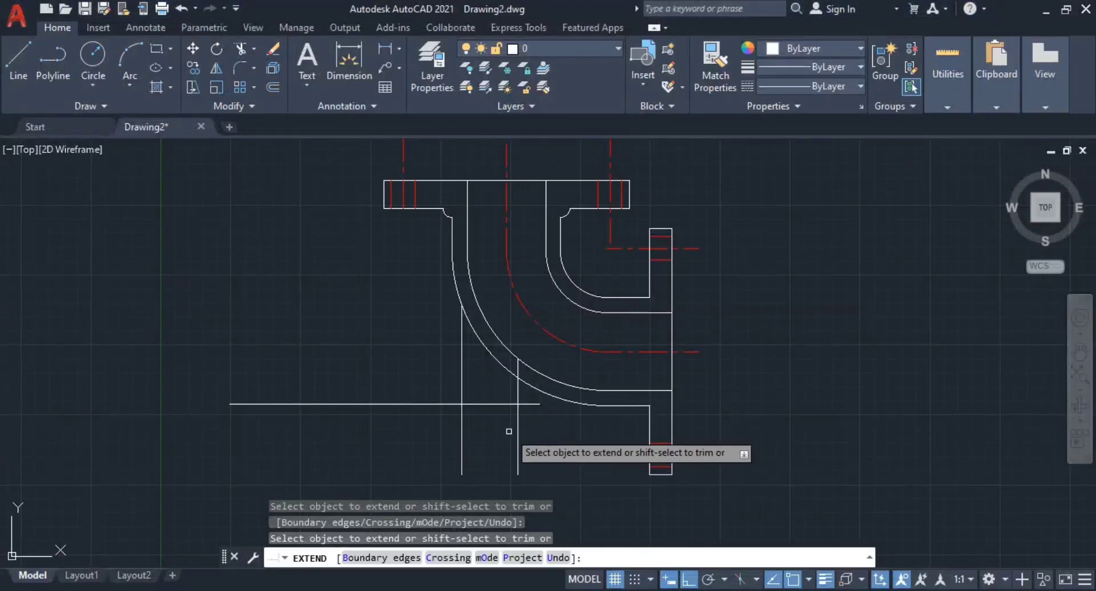
pyautogui.scroll(3, 543, 399)
pyautogui.press('Escape')
pyautogui.press('Escape')
pyautogui.press('Escape')
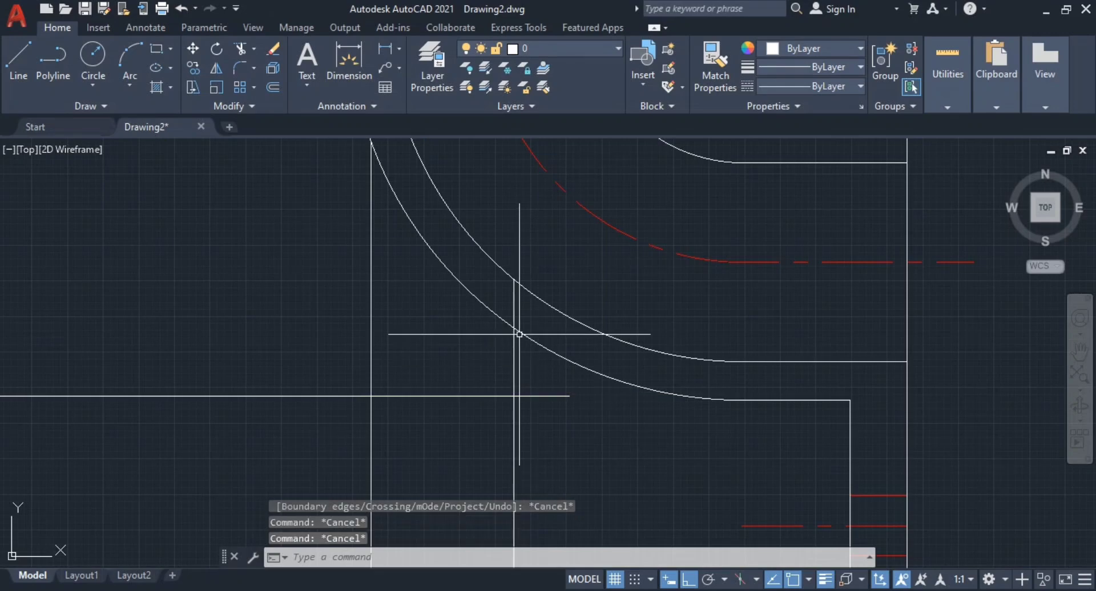
# - Trim the boss's right edge line between the elbow's outer and inner walls
pyautogui.write('tr')
pyautogui.press('Return')
pyautogui.click(537, 321)
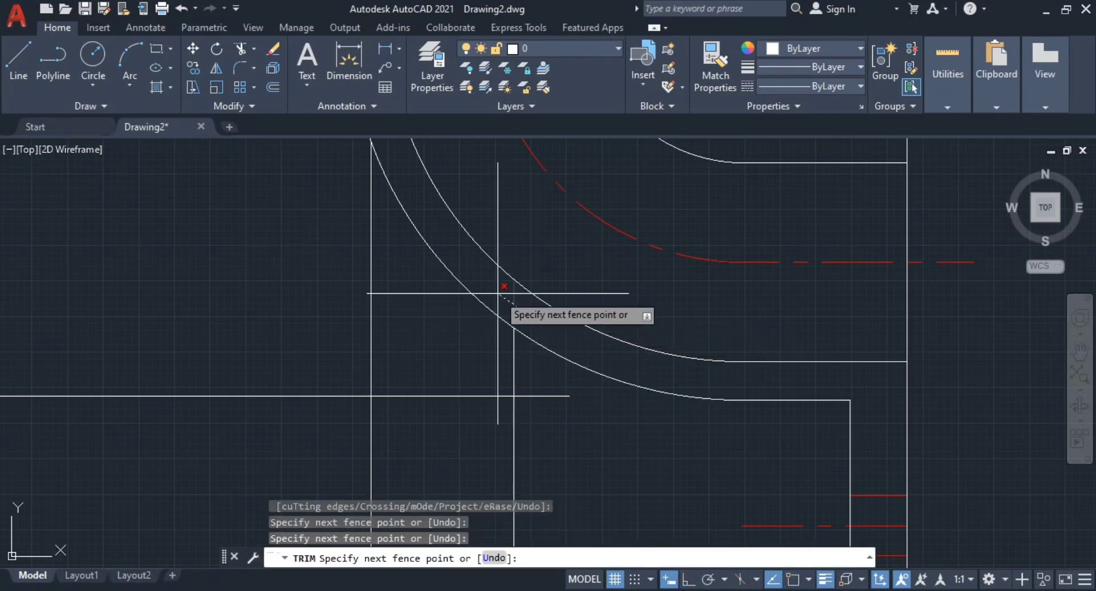
pyautogui.press('Return')
# - Trim the boss's edge lines below its base line and the base line's ends beyond both edges
pyautogui.moveTo(538, 411); pyautogui.dragTo(579, 392, button='middle')
pyautogui.click(586, 433)
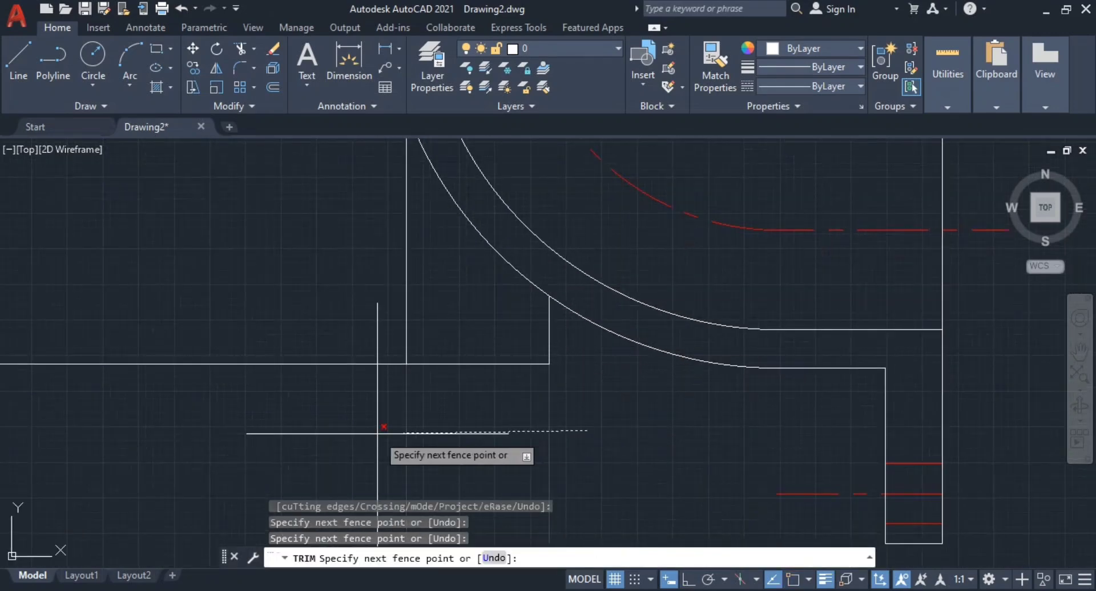
pyautogui.click(377, 434)
pyautogui.click(373, 441)
pyautogui.click(315, 350)
pyautogui.scroll(-2, 406, 393)
pyautogui.moveTo(477, 374); pyautogui.dragTo(467, 405, button='middle')
pyautogui.scroll(2, 550, 421)
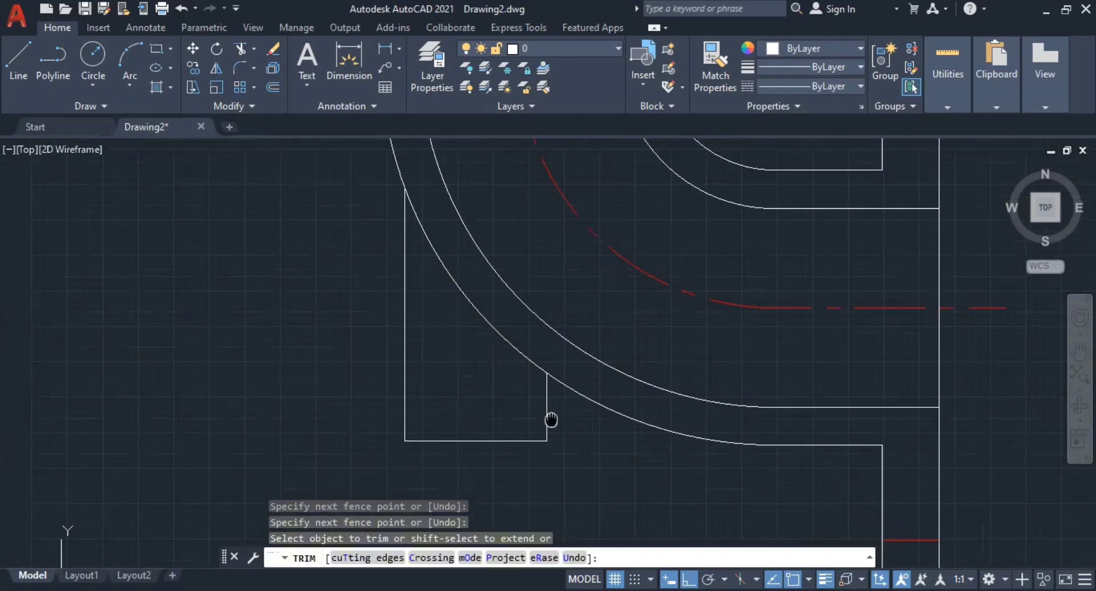
# - Draw a vertical centre line from the midpoint of the boss's base line up through both elbow walls
pyautogui.press('Escape')
pyautogui.press('Escape')
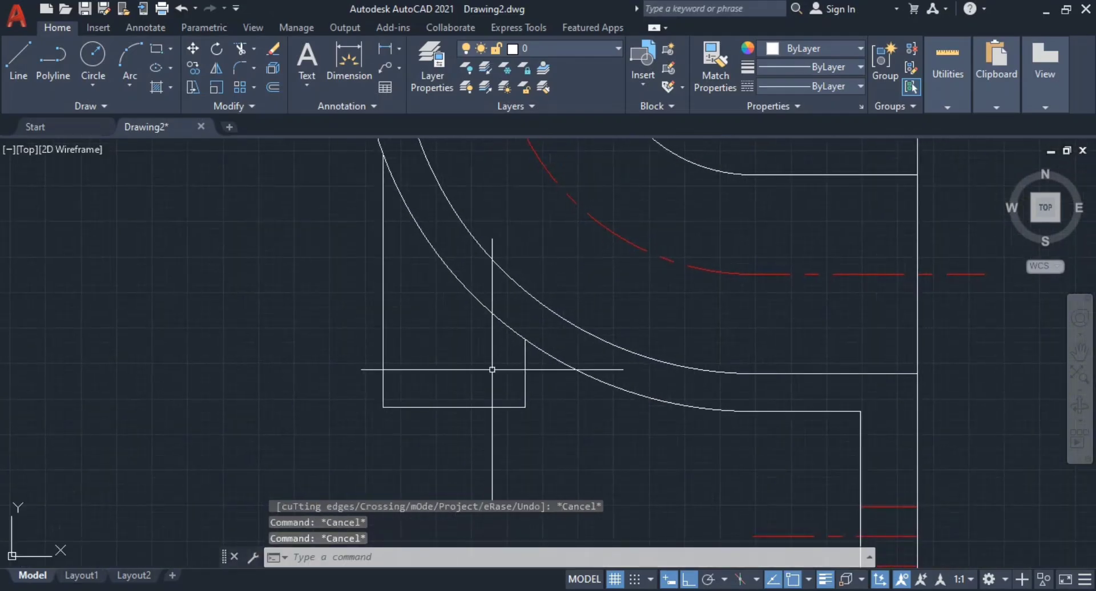
pyautogui.hotkey('alt', 'Tab')
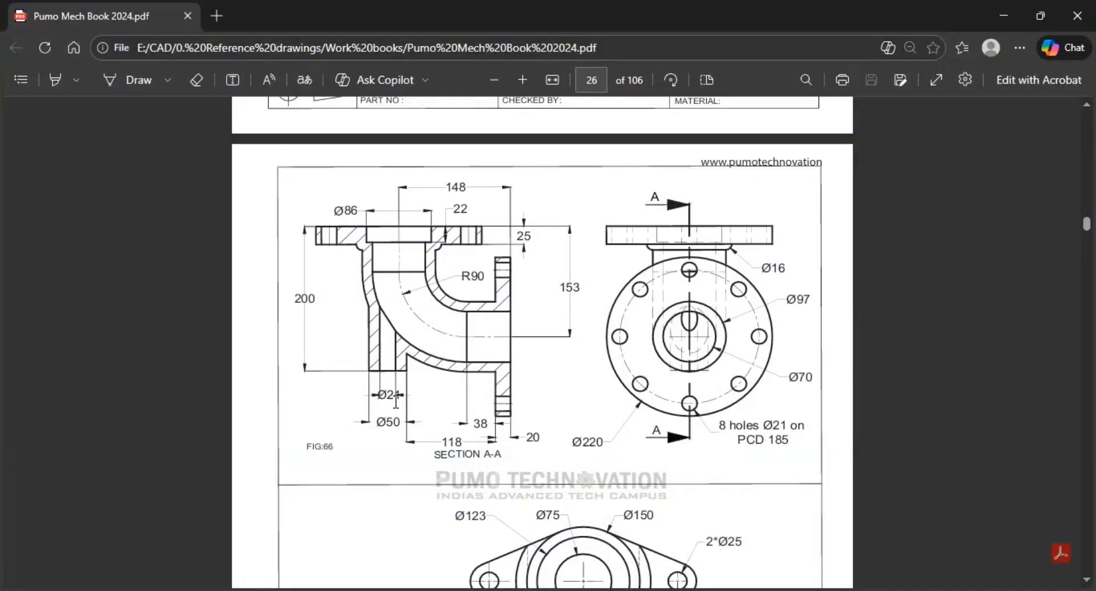
pyautogui.hotkey('alt', 'Tab')
pyautogui.write('l')
pyautogui.press('Return')
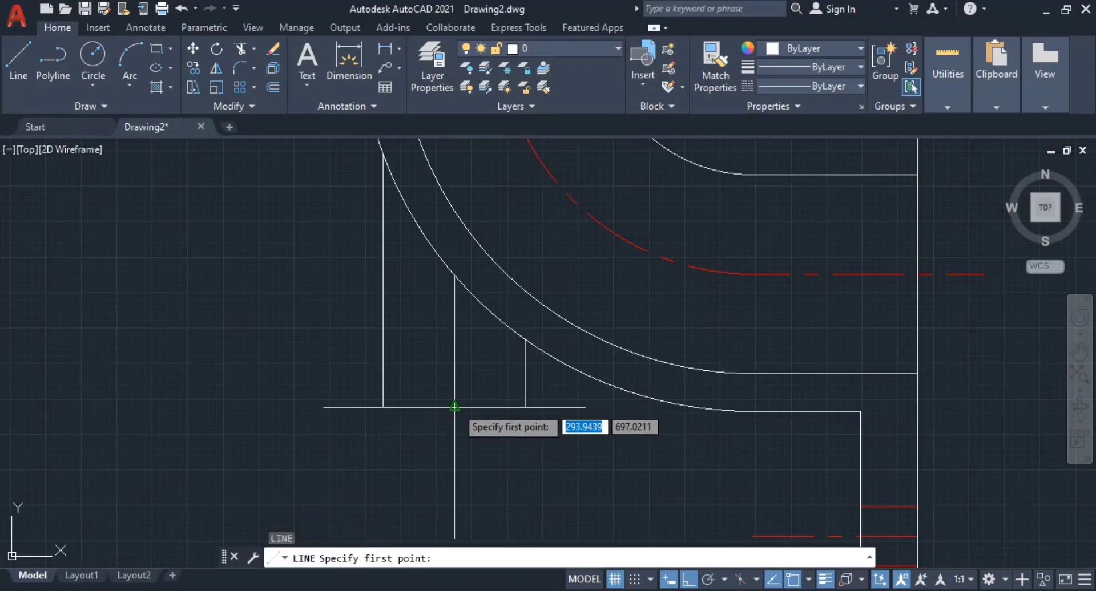
pyautogui.click(453, 407)
pyautogui.moveTo(444, 265)
pyautogui.mouseDown(button='middle')
pyautogui.moveTo(465, 370)
pyautogui.moveTo(487, 307)
pyautogui.mouseUp(button='middle')
pyautogui.click(475, 257)
pyautogui.press('Escape')
pyautogui.press('Escape')
# - Offset the boss's centre line 10.5 mm to both sides for the edges of the Ø21 hole in FIG:66
pyautogui.write('o')
pyautogui.press('Return')
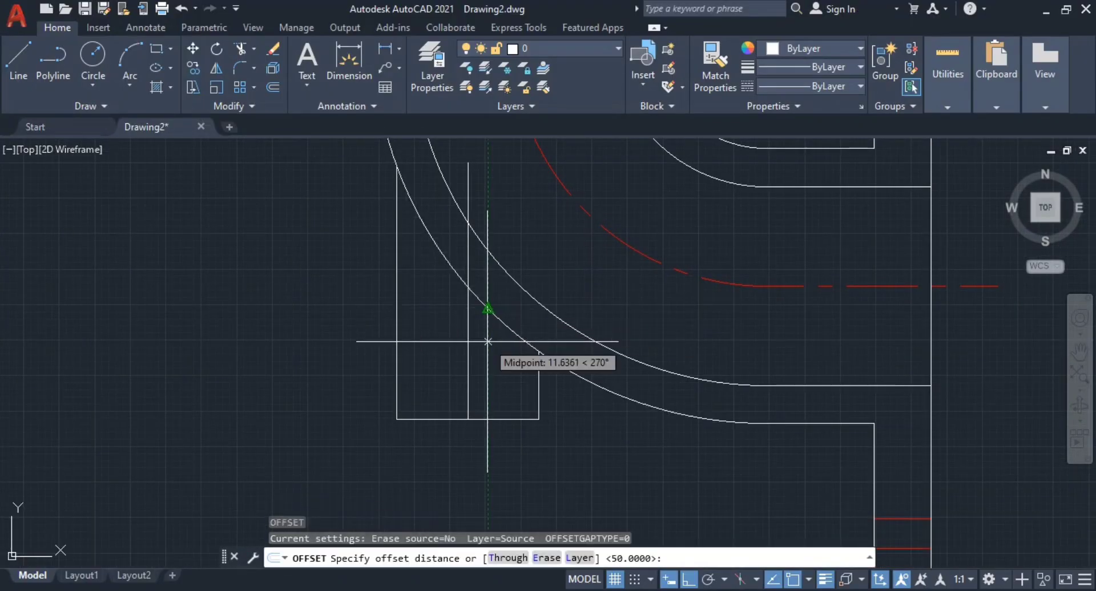
pyautogui.hotkey('alt', 'Tab')
pyautogui.hotkey('alt', 'Tab')
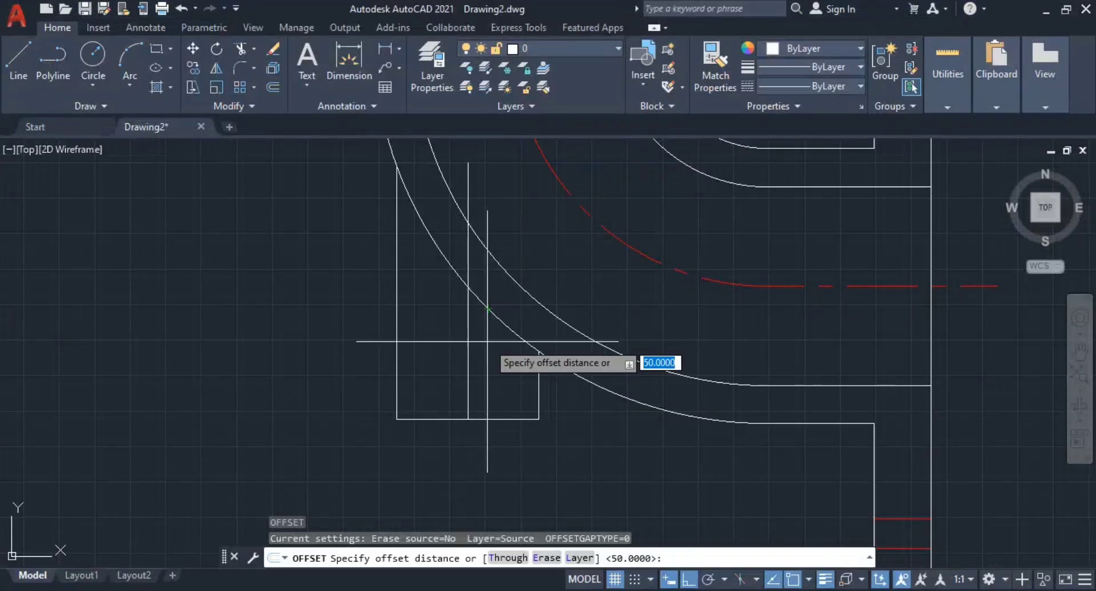
pyautogui.write('10.5')
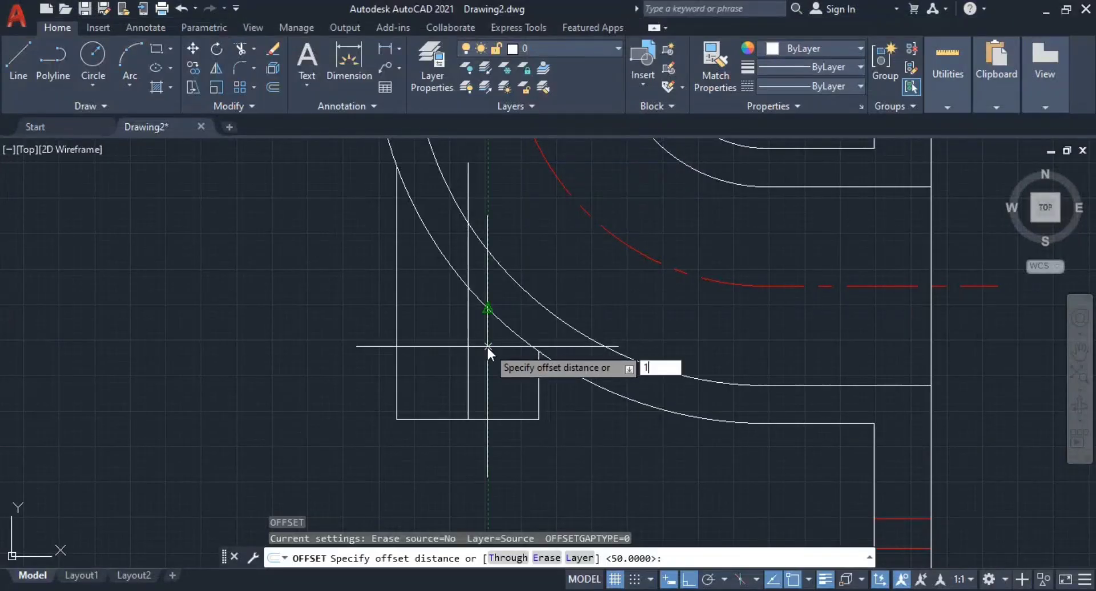
pyautogui.press('Return')
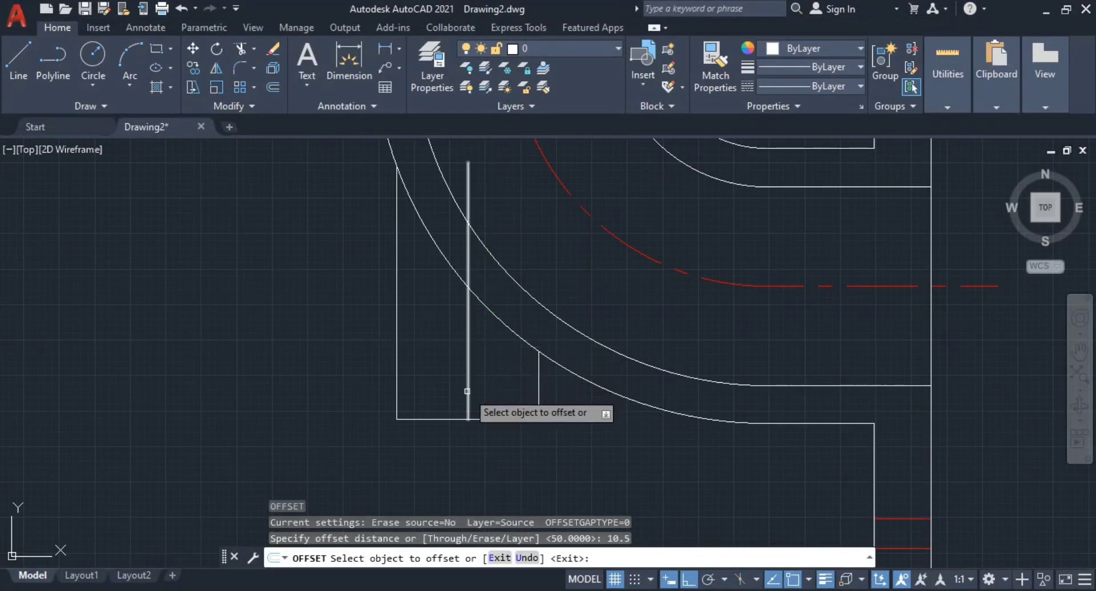
pyautogui.click(468, 384)
pyautogui.click(483, 374)
pyautogui.click(468, 404)
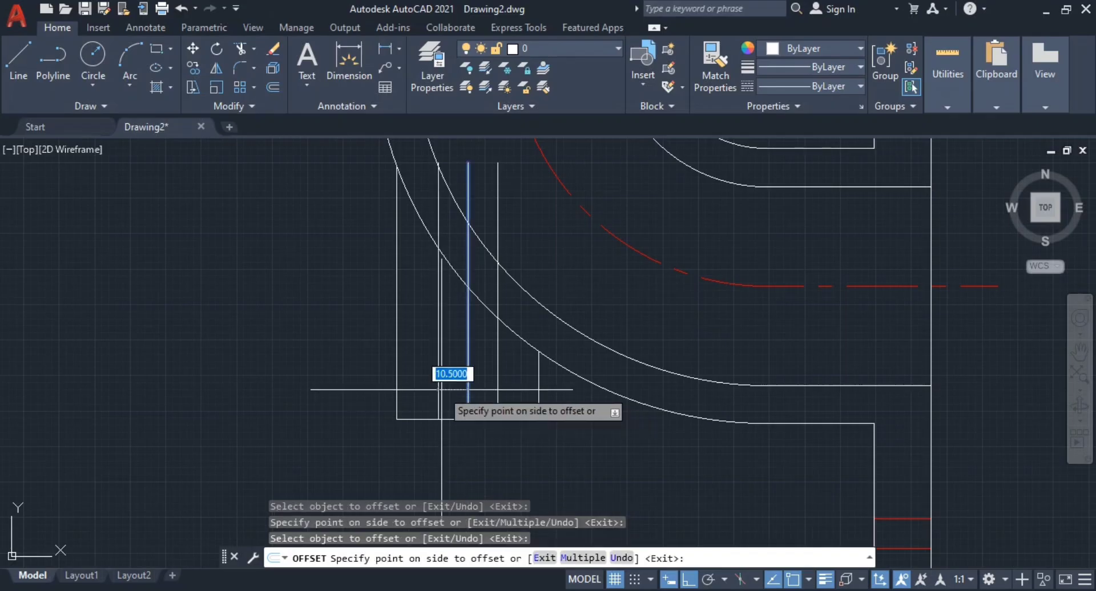
pyautogui.click(447, 372)
pyautogui.press('Escape')
pyautogui.press('Escape')
pyautogui.press('Escape')
pyautogui.press('Escape')
pyautogui.moveTo(472, 349); pyautogui.dragTo(498, 441, button='middle')
pyautogui.write('TR')
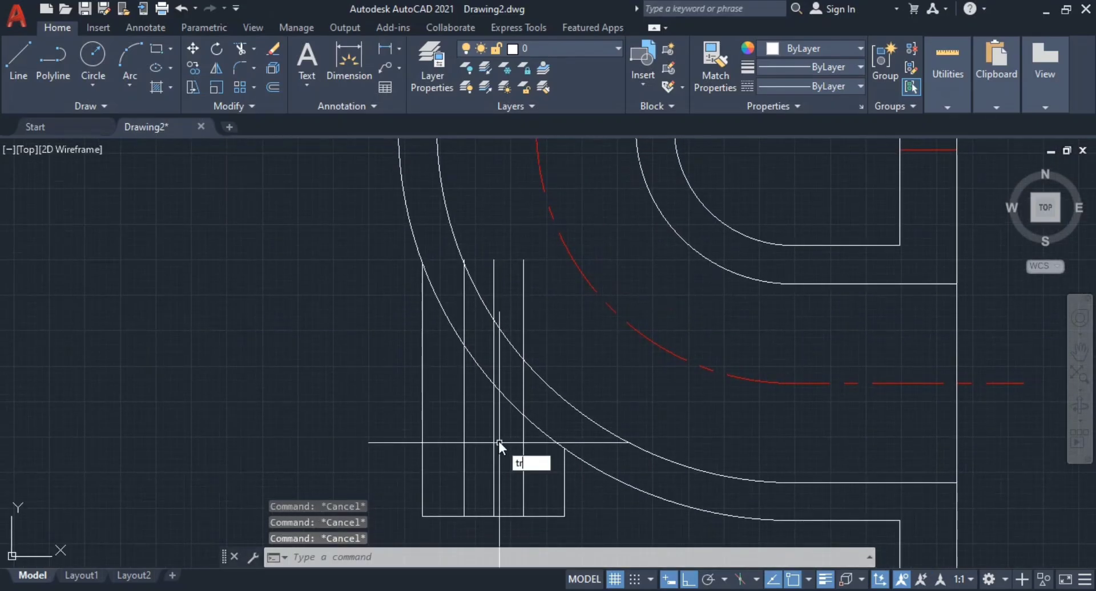
pyautogui.press('Return')
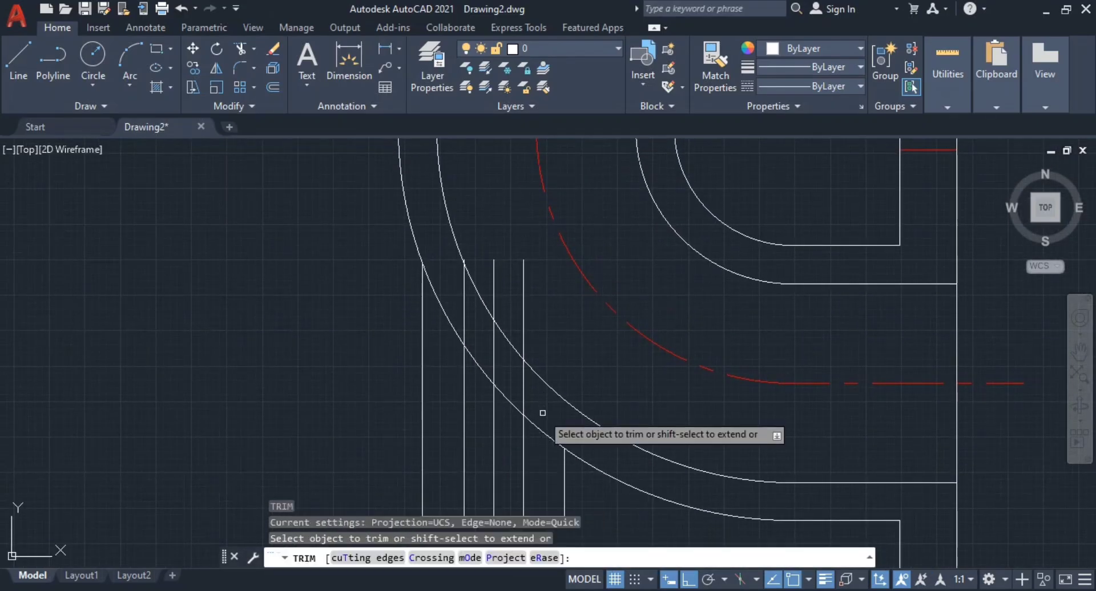
pyautogui.click(549, 414)
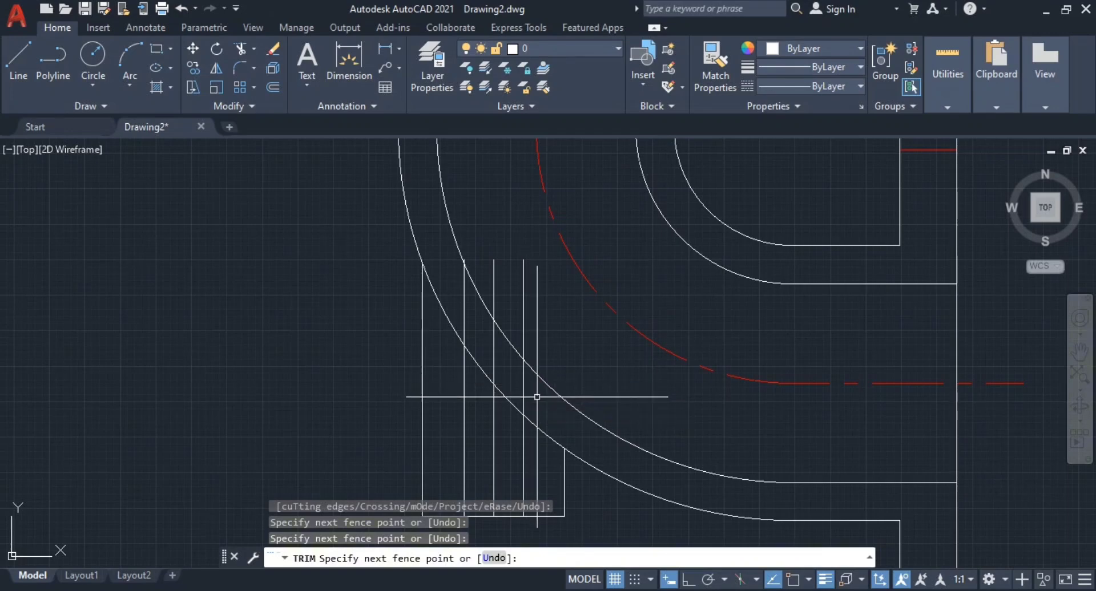
pyautogui.press('Escape')
pyautogui.press('Escape')
pyautogui.scroll(2, 523, 381)
pyautogui.moveTo(521, 394)
pyautogui.mouseDown(button='middle')
pyautogui.moveTo(545, 371)
pyautogui.moveTo(544, 349)
pyautogui.mouseUp(button='middle')
pyautogui.press('Escape')
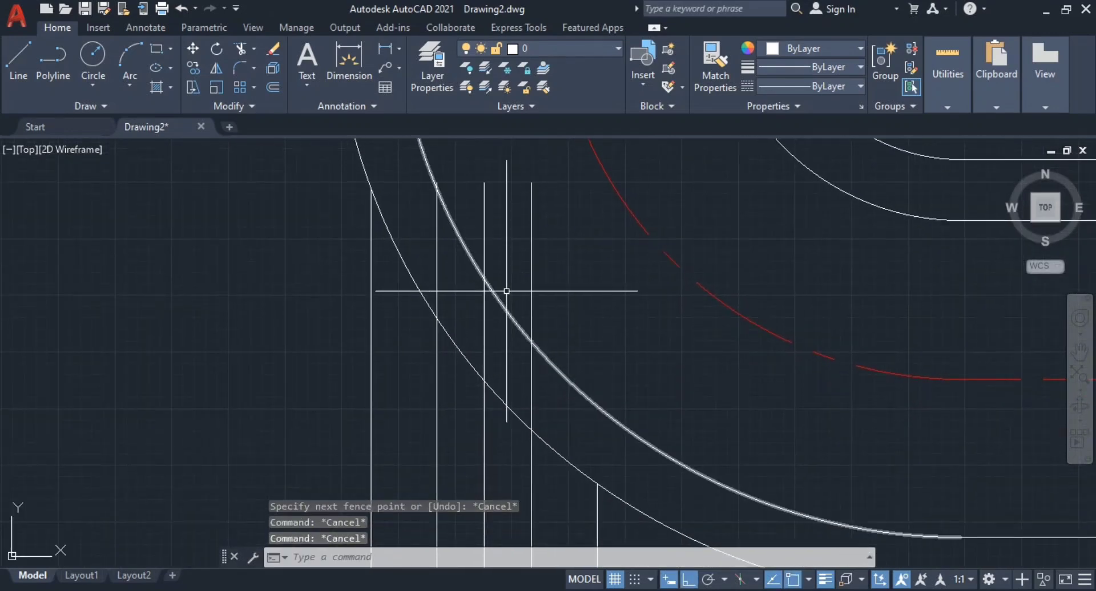
pyautogui.press('Escape')
# - Erase the boss's vertical centre line between the two hole edges
pyautogui.click(503, 237)
pyautogui.click(482, 194)
pyautogui.write('e')
pyautogui.press('Return')
pyautogui.scroll(-4, 540, 348)
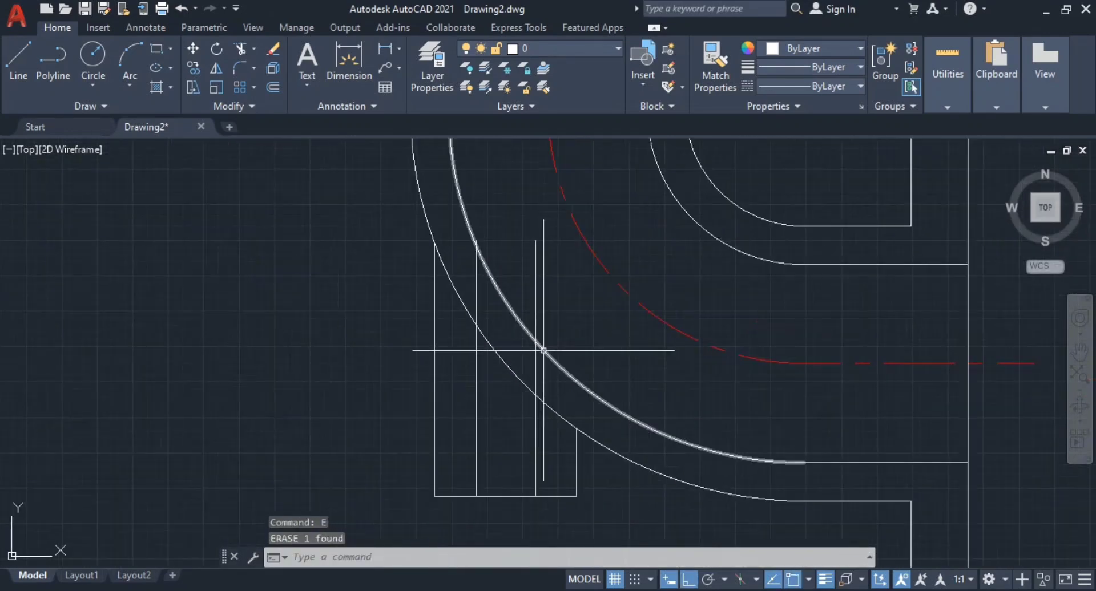
# - Trim the elbow's inner wall arc between the boss hole's edges and the left hole edge above that arc
pyautogui.scroll(4, 551, 386)
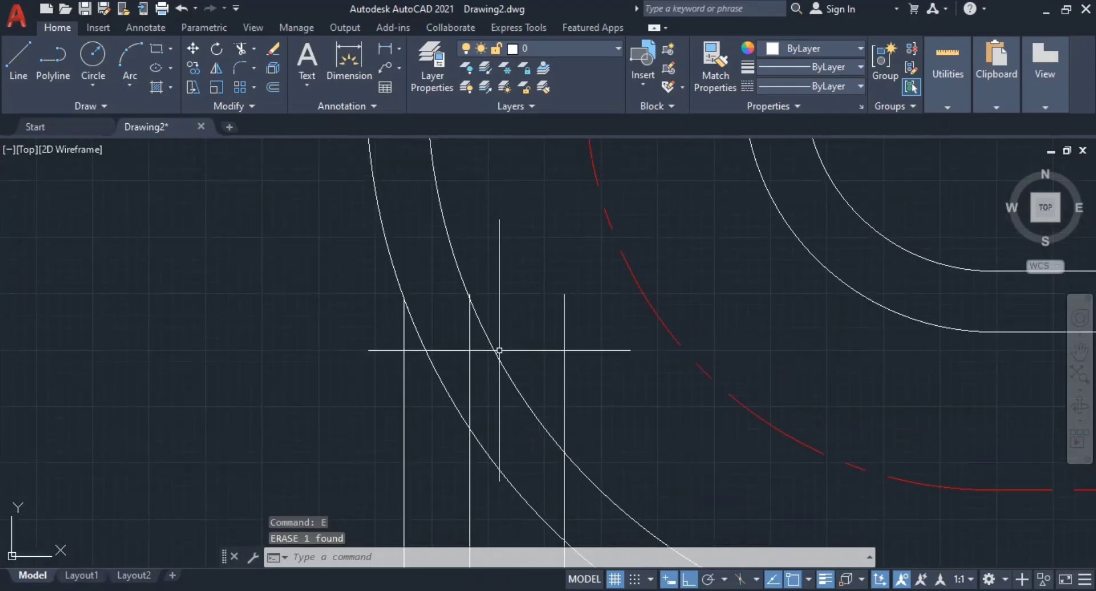
pyautogui.scroll(3, 471, 320)
pyautogui.press('Escape')
pyautogui.press('Escape')
pyautogui.write('tr')
pyautogui.press('Return')
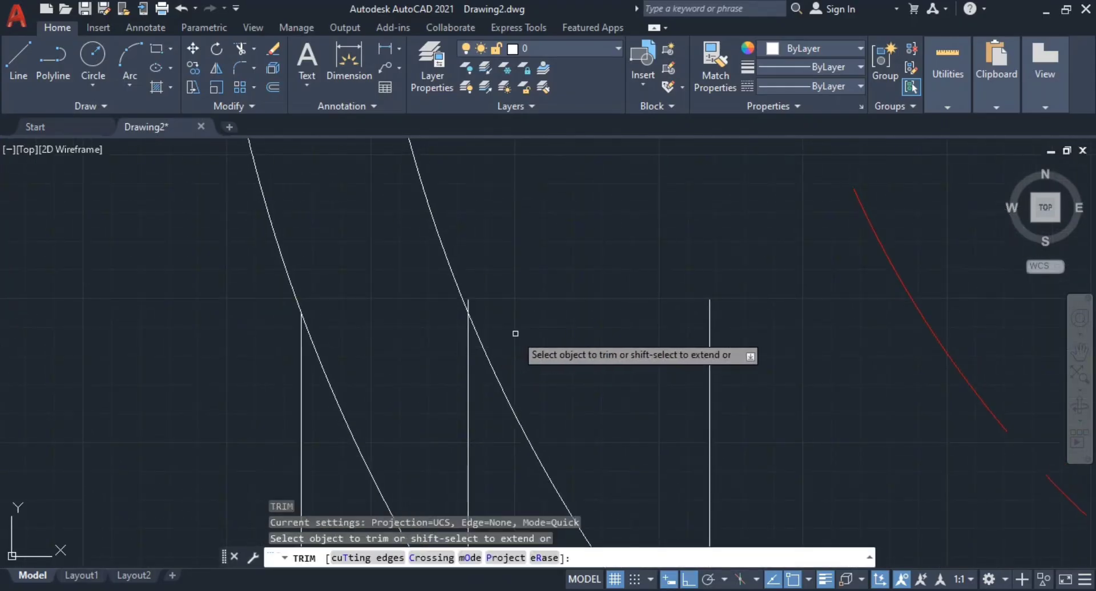
pyautogui.moveTo(514, 327); pyautogui.dragTo(516, 448)
pyautogui.scroll(4, 482, 319)
pyautogui.moveTo(461, 291); pyautogui.dragTo(448, 251)
pyautogui.scroll(-5, 686, 336)
pyautogui.scroll(-2, 736, 388)
pyautogui.moveTo(736, 389); pyautogui.dragTo(654, 254, button='middle')
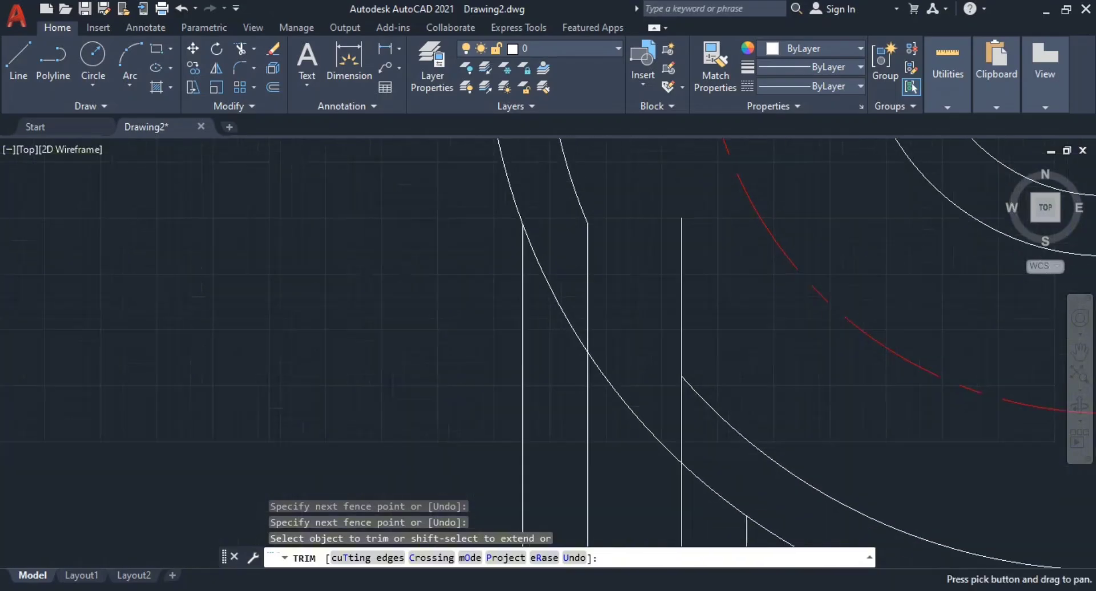
# - Trim the right hole edge above the elbow's inner wall and the outer wall arc inside the boss
pyautogui.moveTo(709, 331); pyautogui.dragTo(643, 283)
pyautogui.moveTo(638, 367)
pyautogui.mouseDown()
pyautogui.moveTo(635, 472)
pyautogui.moveTo(589, 393)
pyautogui.mouseUp()
pyautogui.scroll(-3, 626, 396)
pyautogui.scroll(4, 592, 313)
pyautogui.moveTo(615, 406); pyautogui.dragTo(581, 266, button='middle')
pyautogui.scroll(2, 679, 449)
pyautogui.moveTo(671, 439); pyautogui.dragTo(648, 345)
pyautogui.scroll(-6, 702, 449)
pyautogui.moveTo(702, 448); pyautogui.dragTo(621, 353, button='middle')
pyautogui.press('Escape')
pyautogui.press('Escape')
# - Compare the section with FIG:66, and move the whole section view horizontally closer to the circular flange view
pyautogui.hotkey('alt', 'Tab')
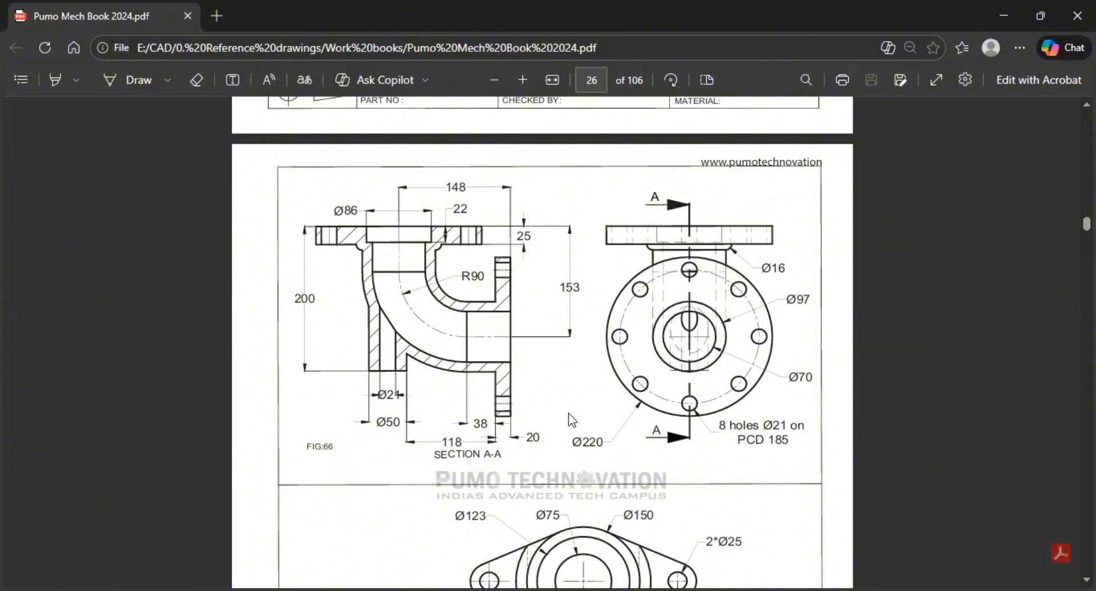
pyautogui.hotkey('alt', 'Tab')
pyautogui.scroll(-3, 568, 415)
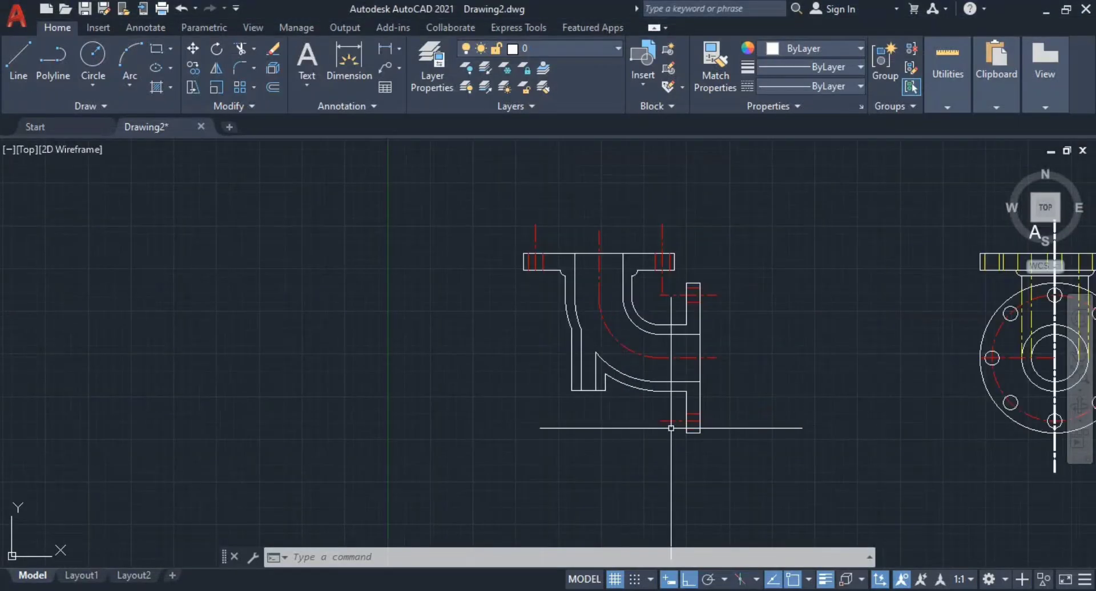
pyautogui.moveTo(668, 428)
pyautogui.mouseDown(button='middle')
pyautogui.moveTo(643, 430)
pyautogui.moveTo(628, 414)
pyautogui.moveTo(424, 411)
pyautogui.mouseUp(button='middle')
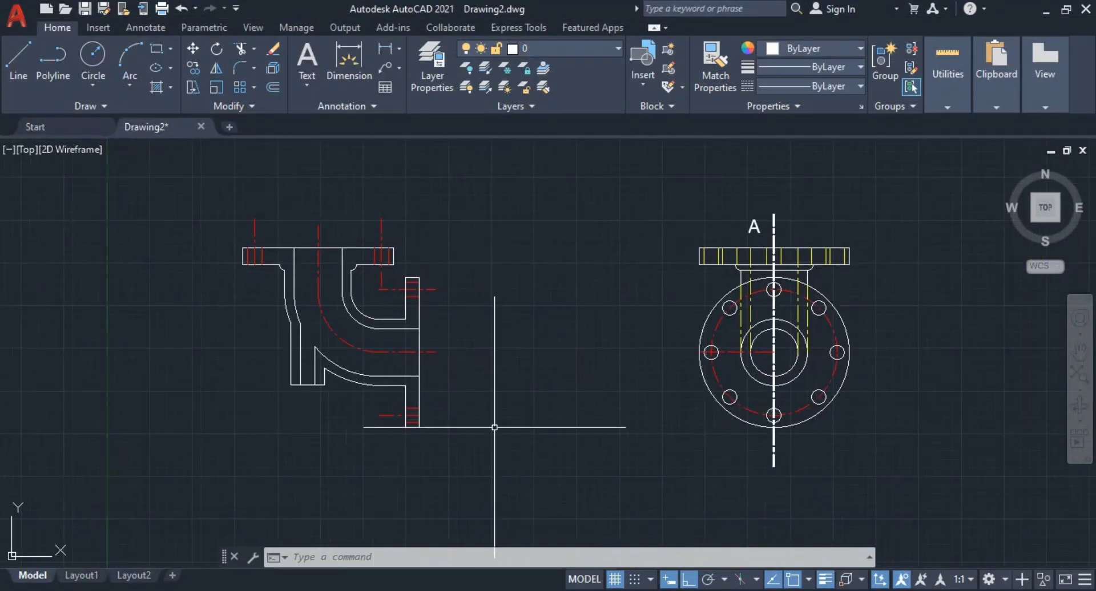
pyautogui.press('Escape')
pyautogui.press('Escape')
pyautogui.scroll(-2, 543, 448)
pyautogui.moveTo(544, 438); pyautogui.dragTo(549, 376, button='middle')
pyautogui.press('Escape')
pyautogui.click(549, 419)
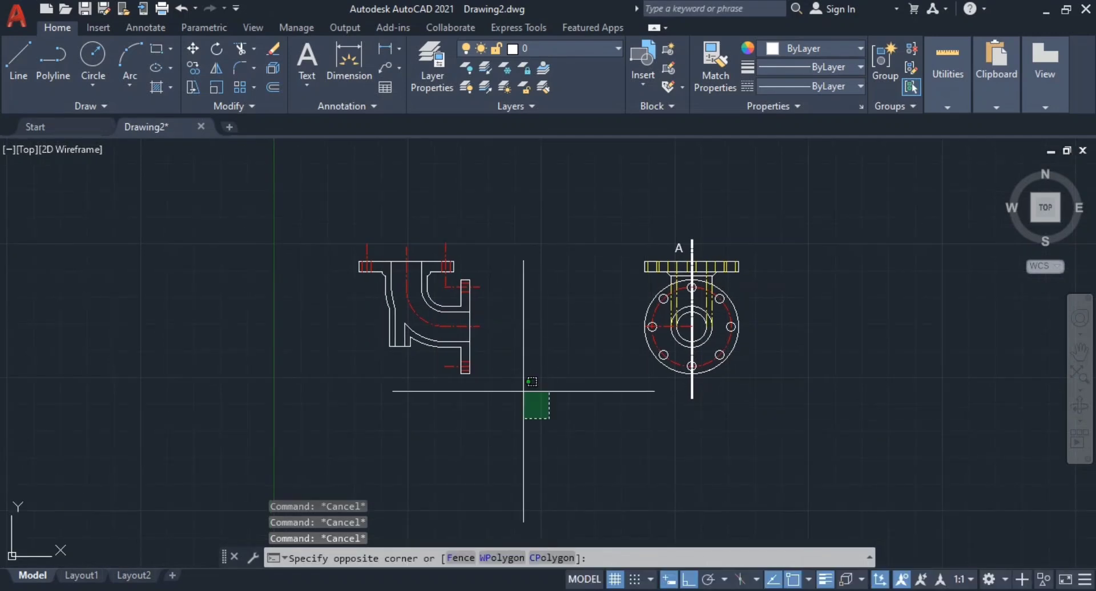
pyautogui.click(314, 223)
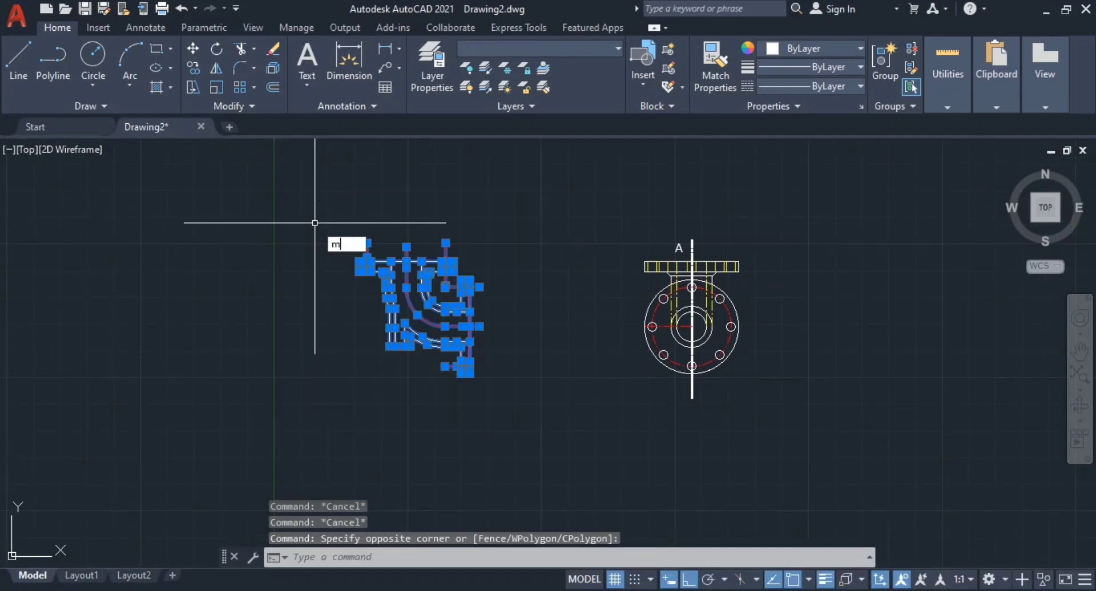
pyautogui.press('Return')
pyautogui.click(355, 398)
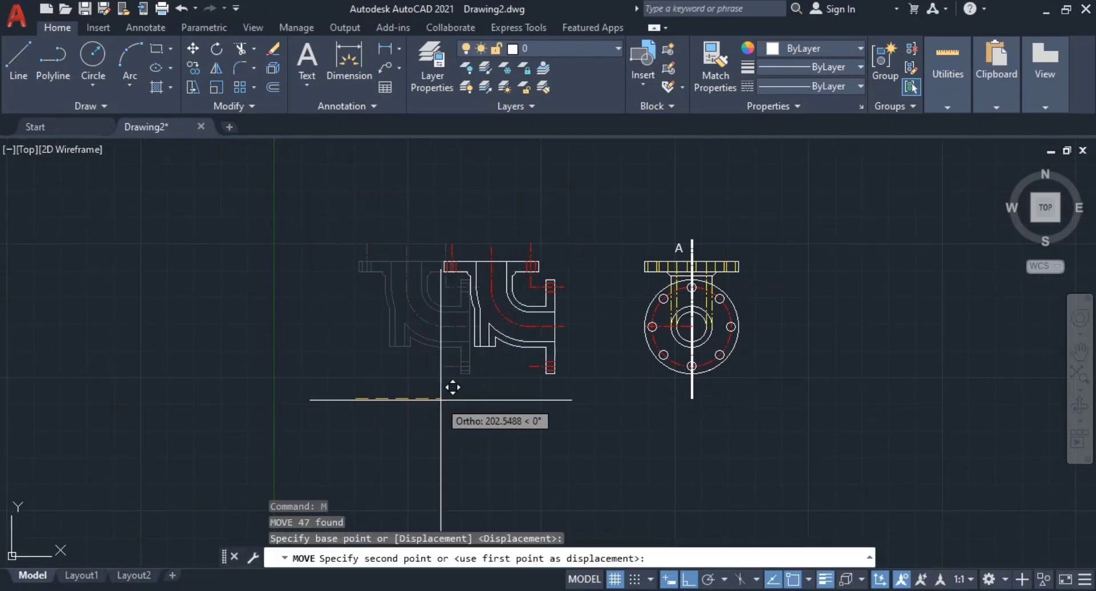
pyautogui.click(478, 398)
# - Move the section view slightly back to the left to widen its gap to the circular flange view
pyautogui.click(604, 414)
pyautogui.click(464, 215)
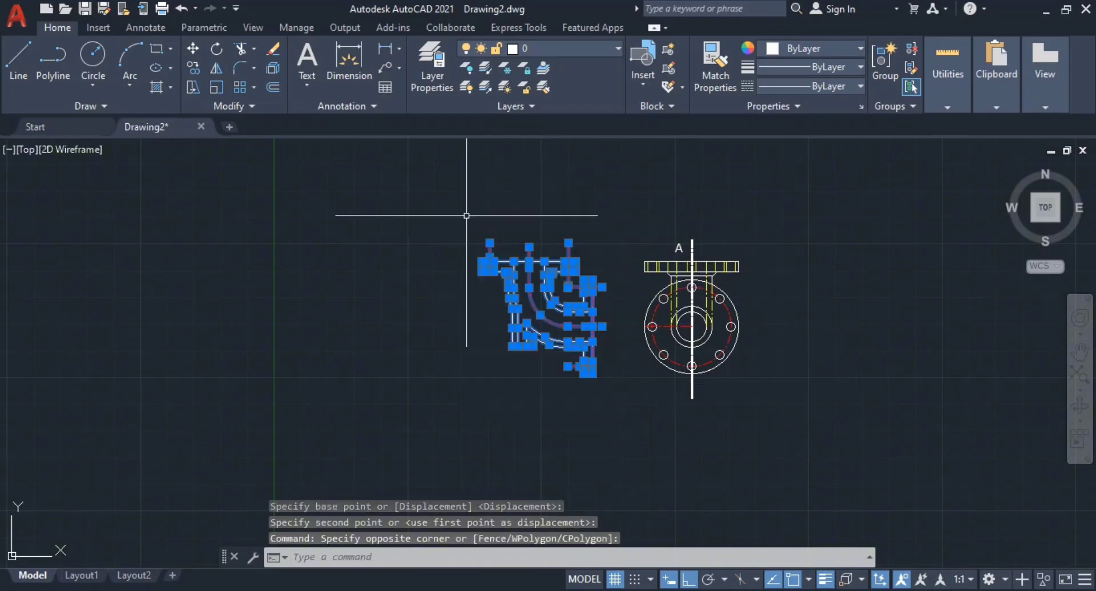
pyautogui.write('m')
pyautogui.press('Return')
pyautogui.click(634, 437)
pyautogui.click(590, 438)
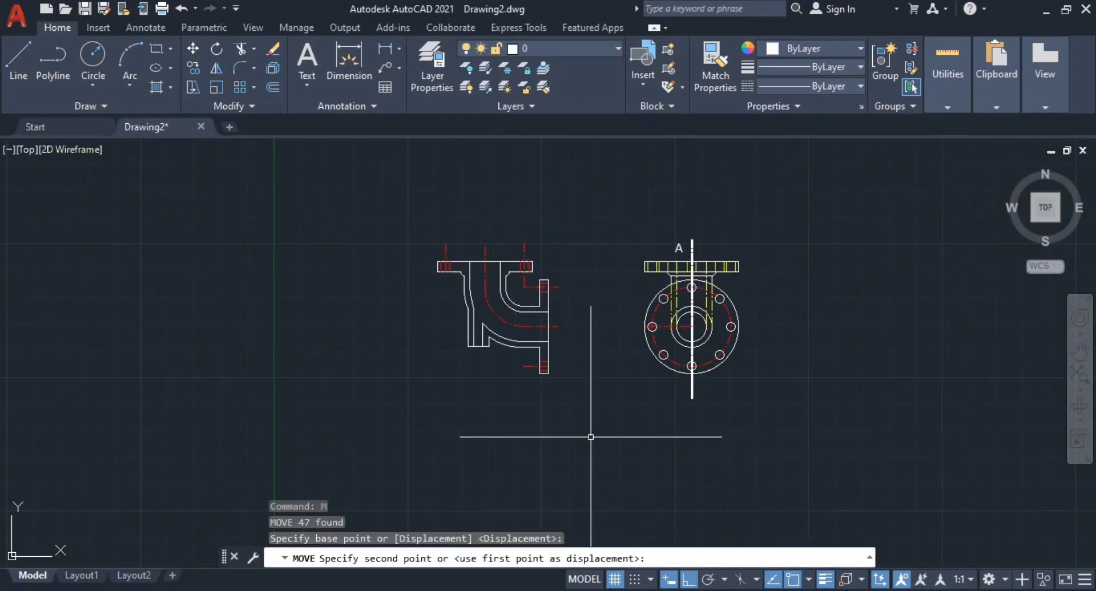
pyautogui.press('Escape')
pyautogui.press('Escape')
pyautogui.scroll(5, 495, 338)
pyautogui.scroll(-5, 495, 337)
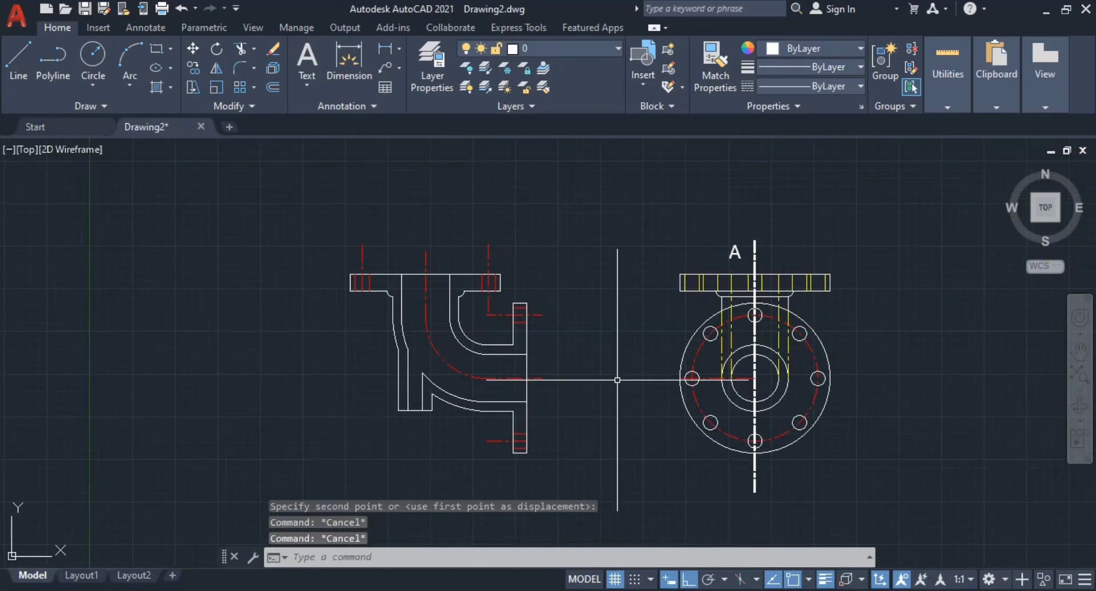
# - Examine the top flange's Ø86 recess in FIG:66 and compare the reference section with the drawn one
pyautogui.hotkey('alt', 'Tab')
pyautogui.hotkey('alt', 'Tab')
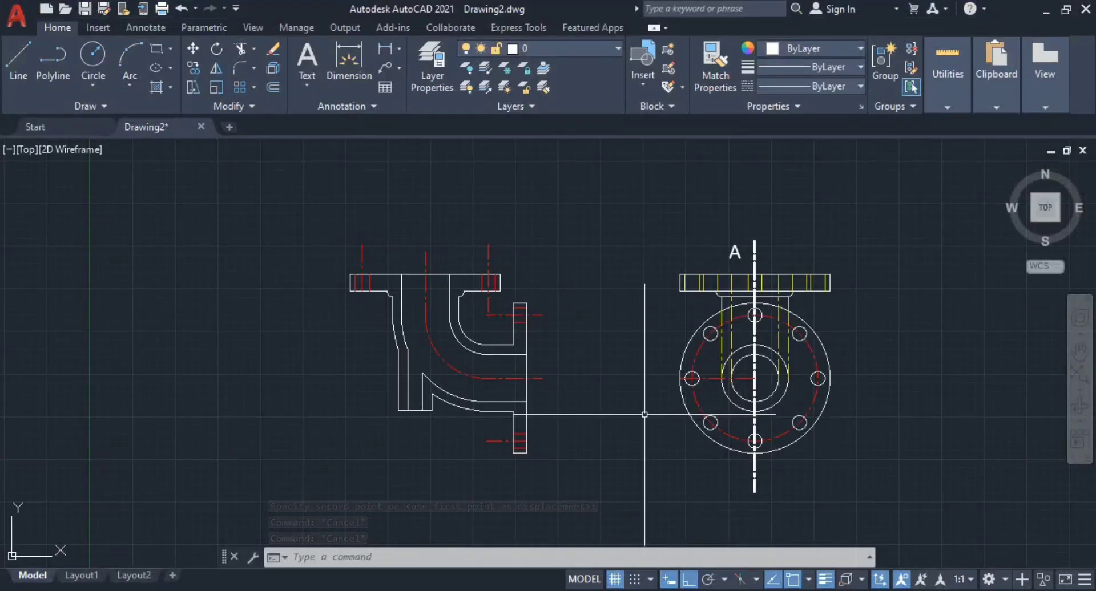
pyautogui.scroll(4, 474, 357)
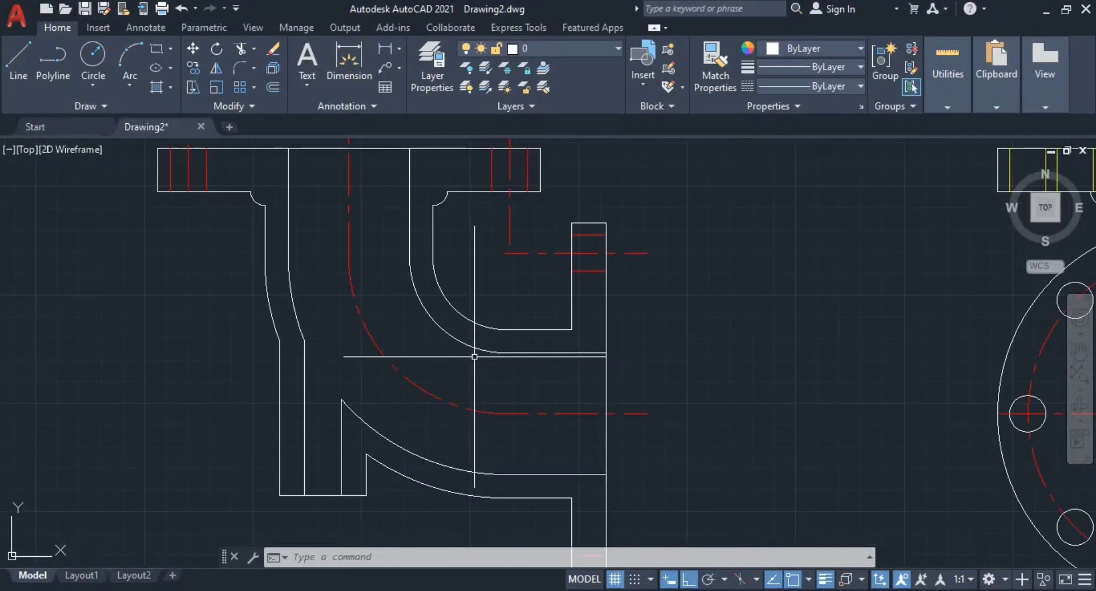
pyautogui.hotkey('alt', 'Tab')
pyautogui.hotkey('alt', 'Tab')
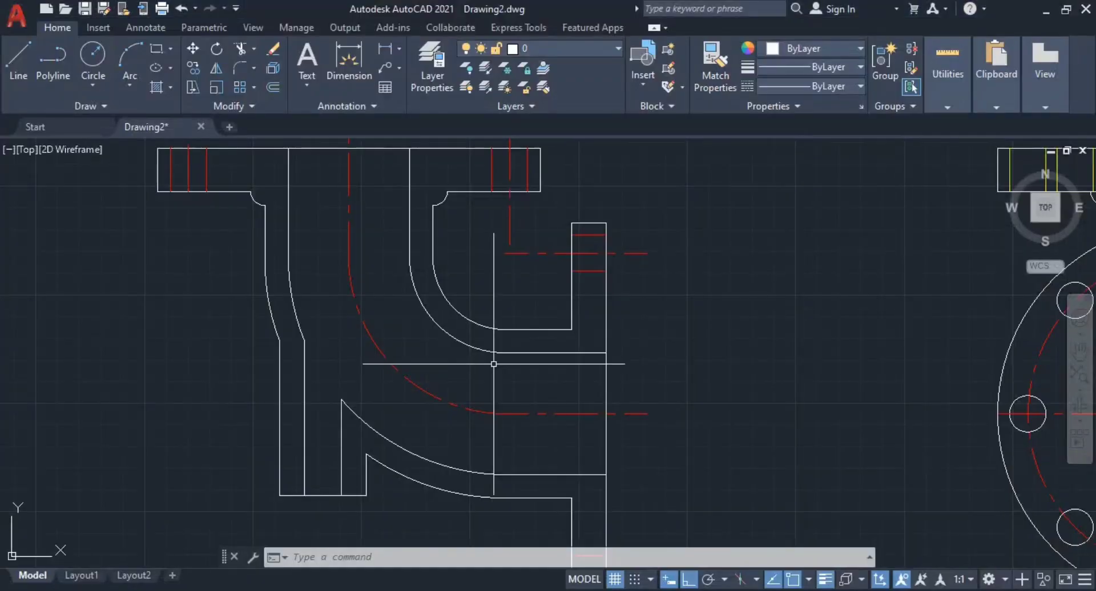
pyautogui.moveTo(291, 255); pyautogui.dragTo(391, 374, button='middle')
pyautogui.hotkey('alt', 'Tab')
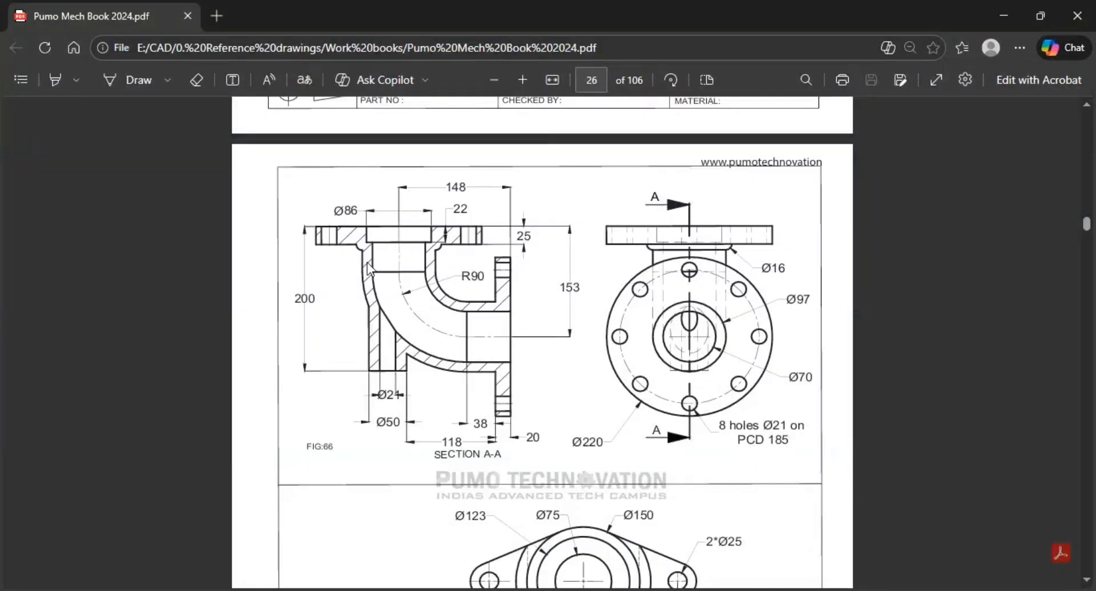
pyautogui.hotkey('alt', 'Tab')
pyautogui.scroll(2, 445, 311)
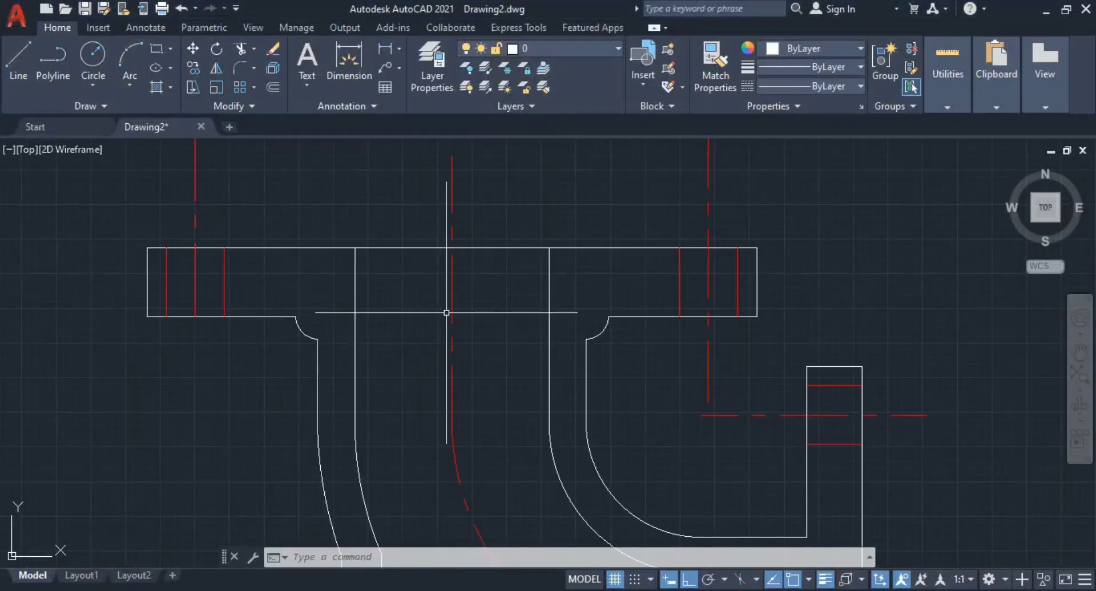
# - Draw a short vertical line on the pipe's centreline from the top flange's upper edge down through the flange thickness
pyautogui.moveTo(494, 314)
pyautogui.mouseDown(button='middle')
pyautogui.moveTo(548, 315)
pyautogui.moveTo(506, 299)
pyautogui.mouseUp(button='middle')
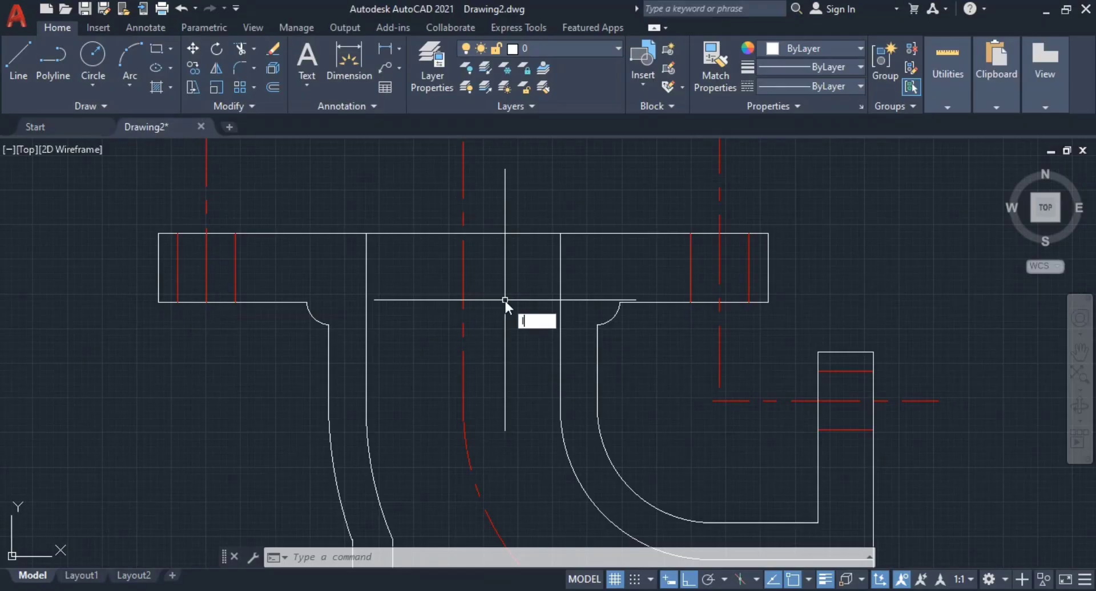
pyautogui.press('Return')
pyautogui.click(464, 233)
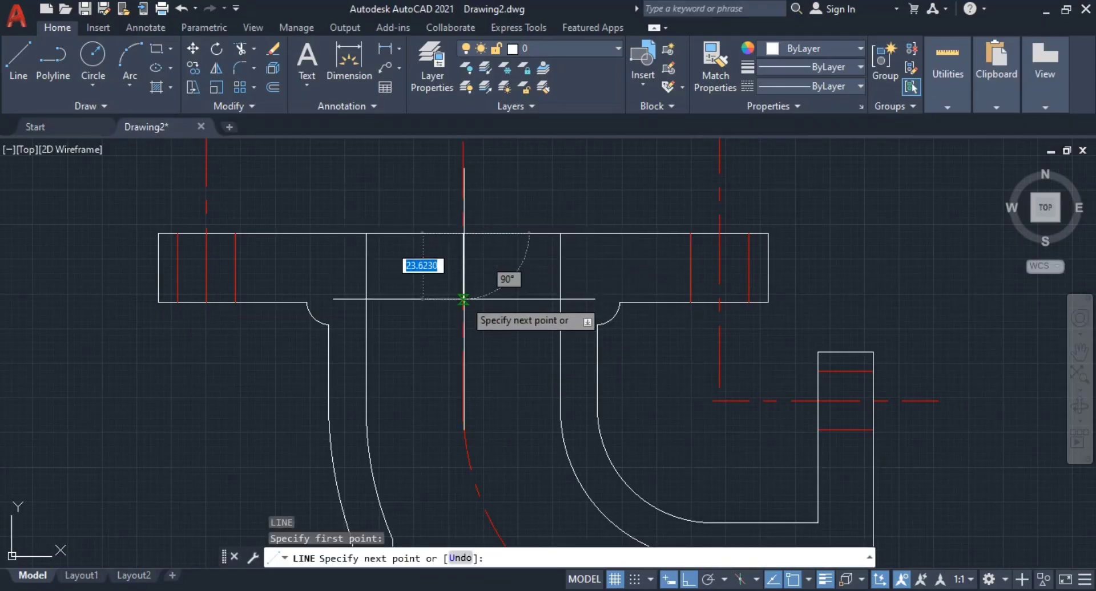
pyautogui.press('Escape')
pyautogui.press('Escape')
pyautogui.scroll(2, 487, 286)
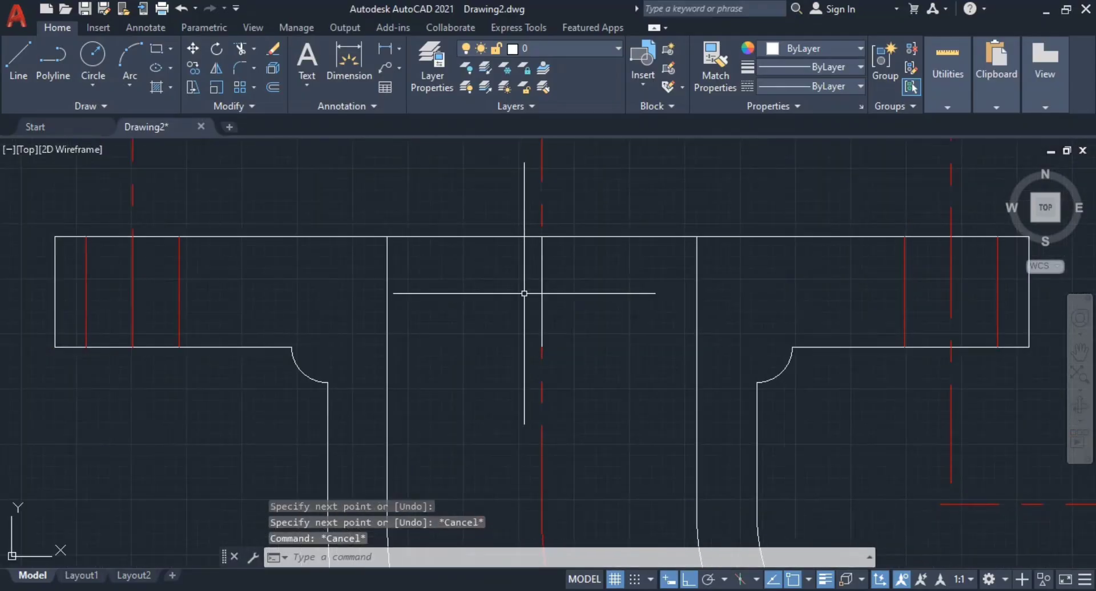
# - Offset the short vertical line on the pipe's centreline by 43 to both sides for the recess walls
pyautogui.write('o')
pyautogui.press('Return')
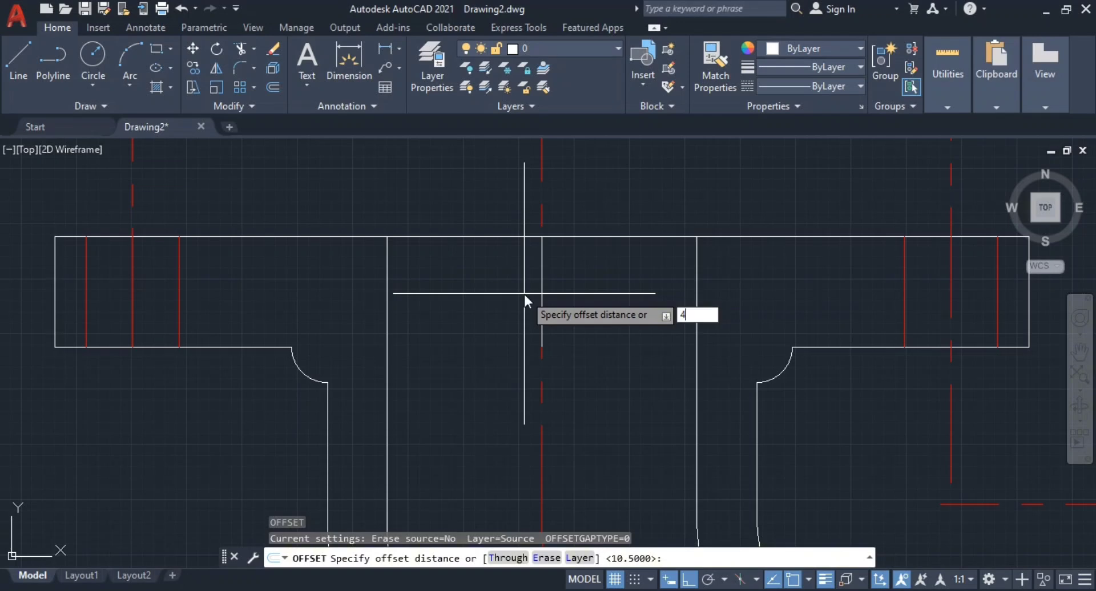
pyautogui.press('Return')
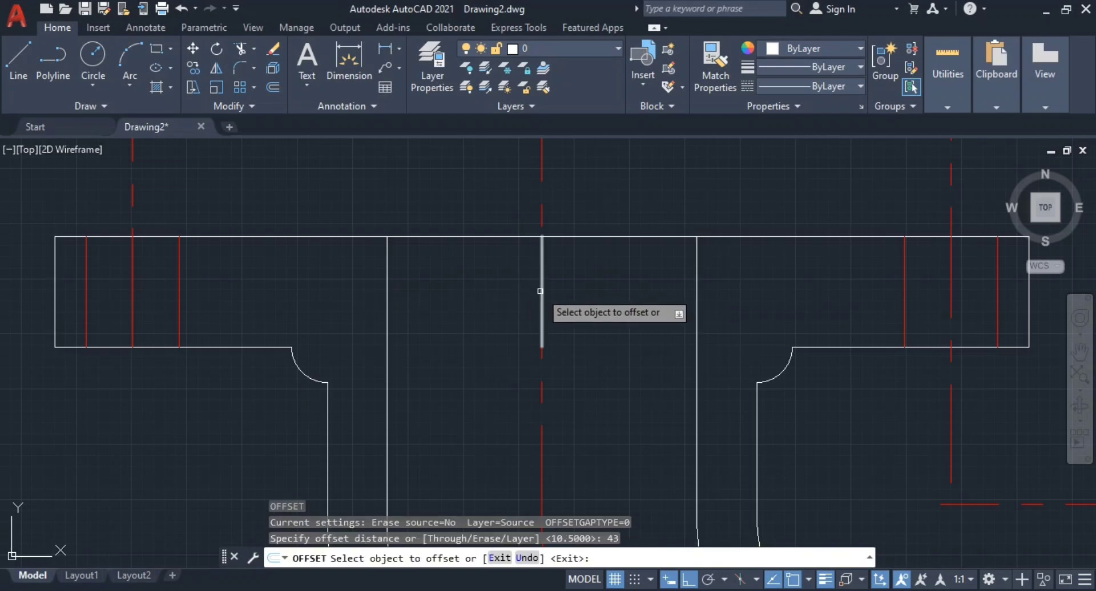
pyautogui.click(541, 291)
pyautogui.click(614, 292)
pyautogui.click(542, 304)
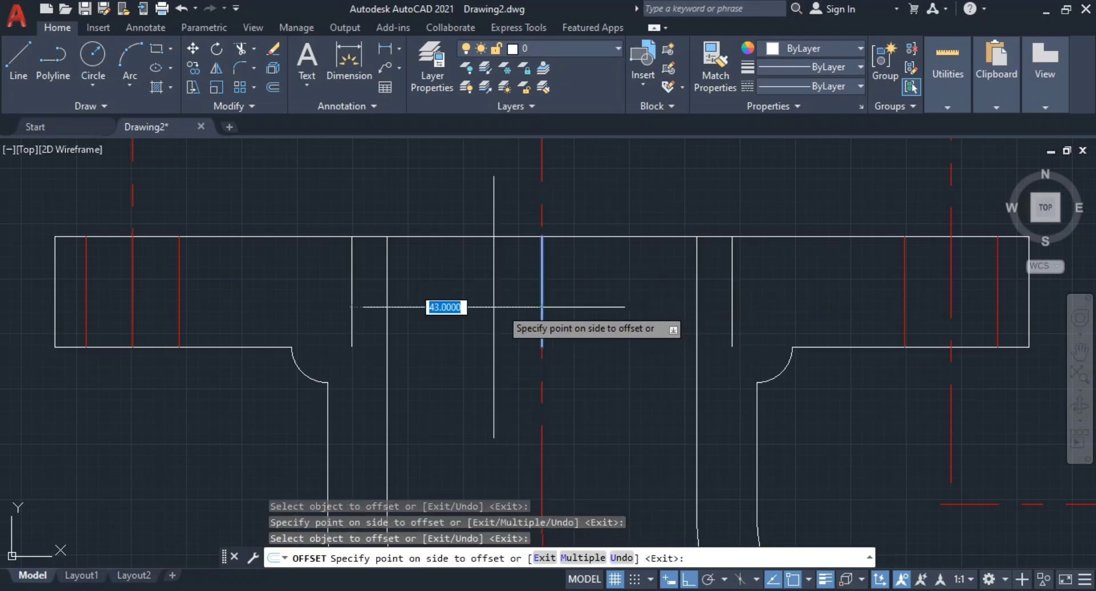
pyautogui.click(495, 308)
pyautogui.press('Escape')
pyautogui.press('Escape')
pyautogui.press('Escape')
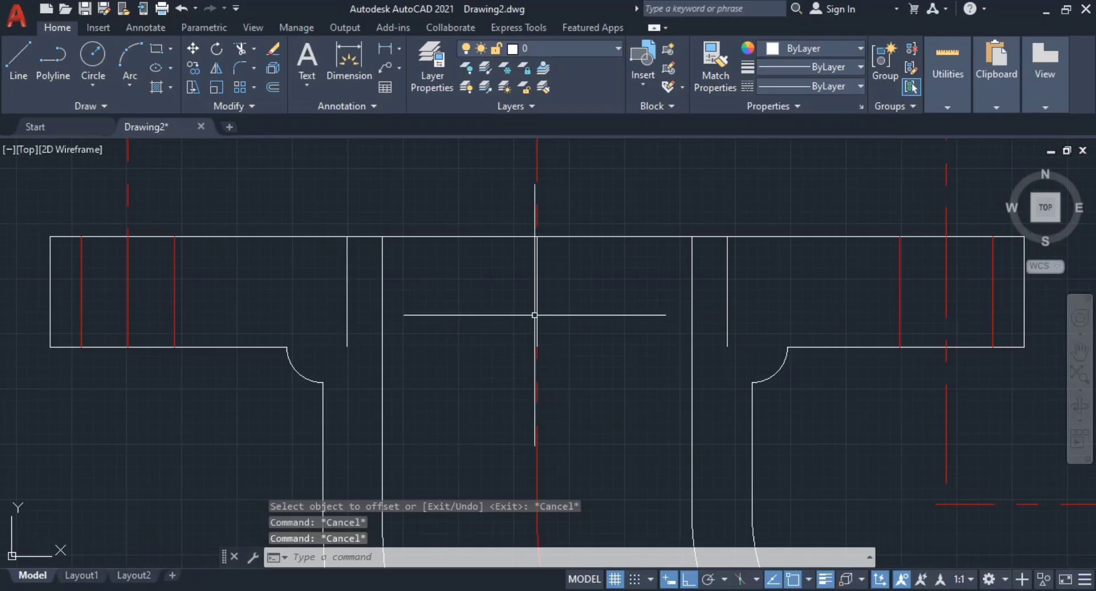
# - Erase the short vertical helper line on the pipe's centreline within the top flange
pyautogui.click(535, 315)
pyautogui.write('E')
pyautogui.press('Return')
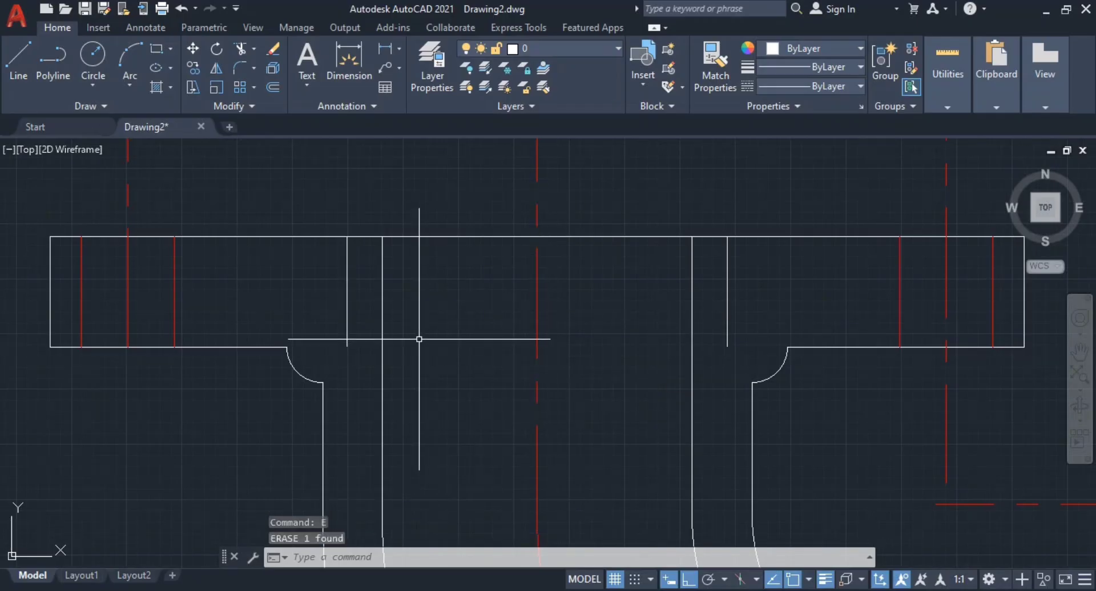
pyautogui.moveTo(416, 337)
pyautogui.mouseDown(button='middle')
pyautogui.moveTo(478, 326)
pyautogui.moveTo(439, 339)
pyautogui.mouseUp(button='middle')
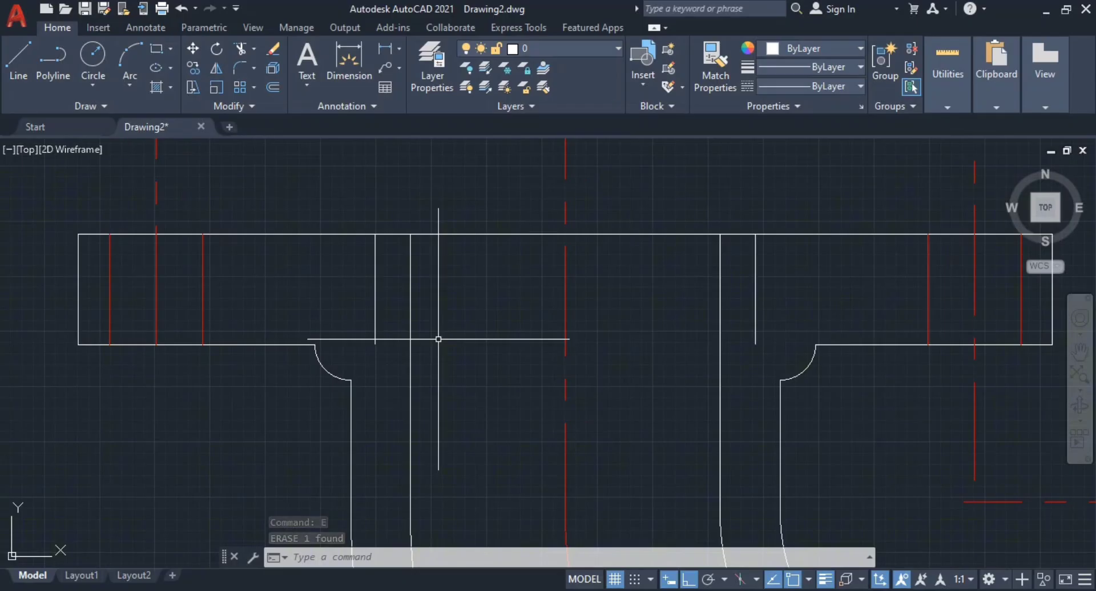
# - Offset the top flange's upper edge 22 downward to form the recess floor
pyautogui.hotkey('alt', 'Tab')
pyautogui.hotkey('alt', 'Tab')
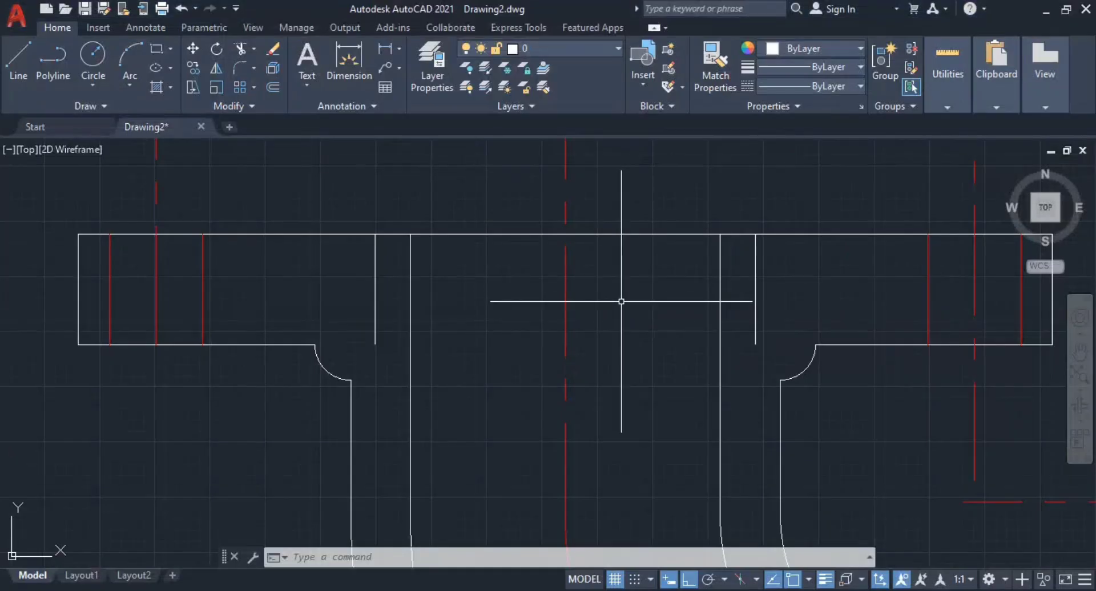
pyautogui.scroll(4, 619, 308)
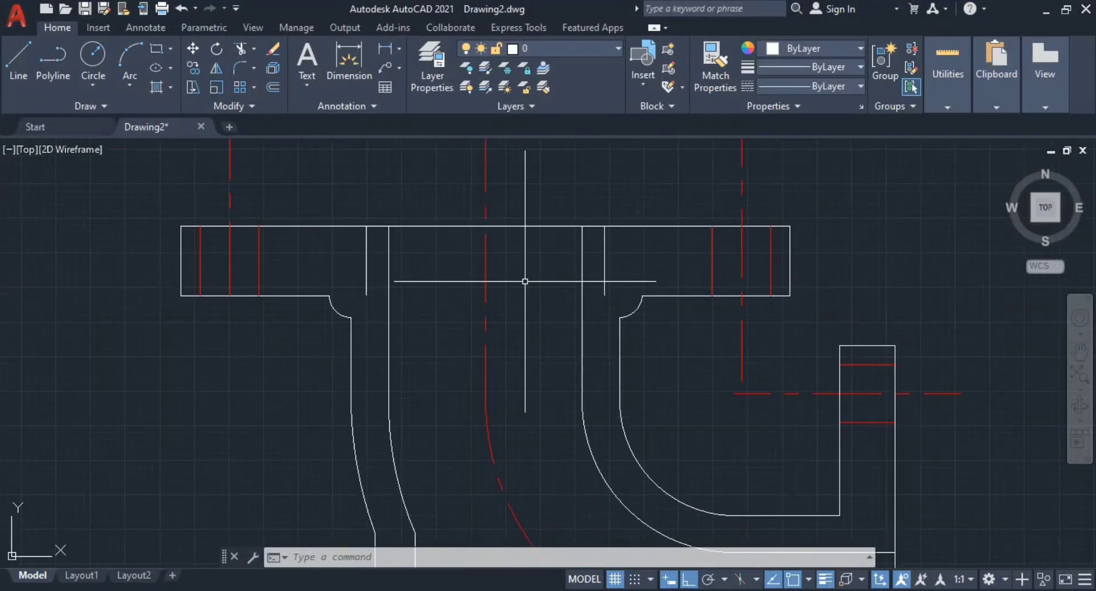
pyautogui.moveTo(526, 282); pyautogui.dragTo(506, 314, button='middle')
pyautogui.write('o')
pyautogui.press('Return')
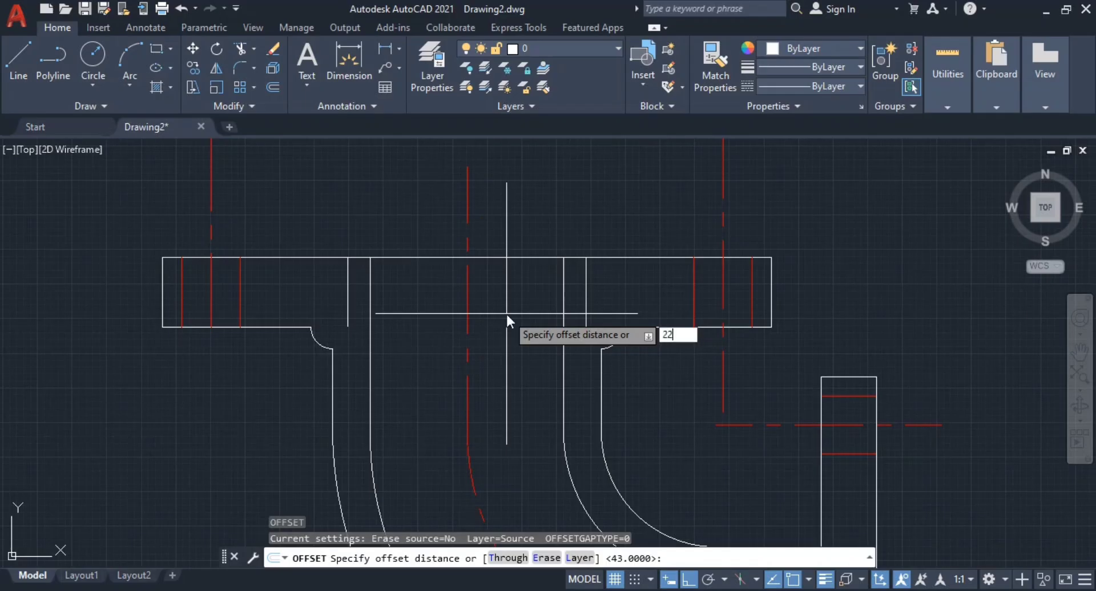
pyautogui.write('22')
pyautogui.press('Return')
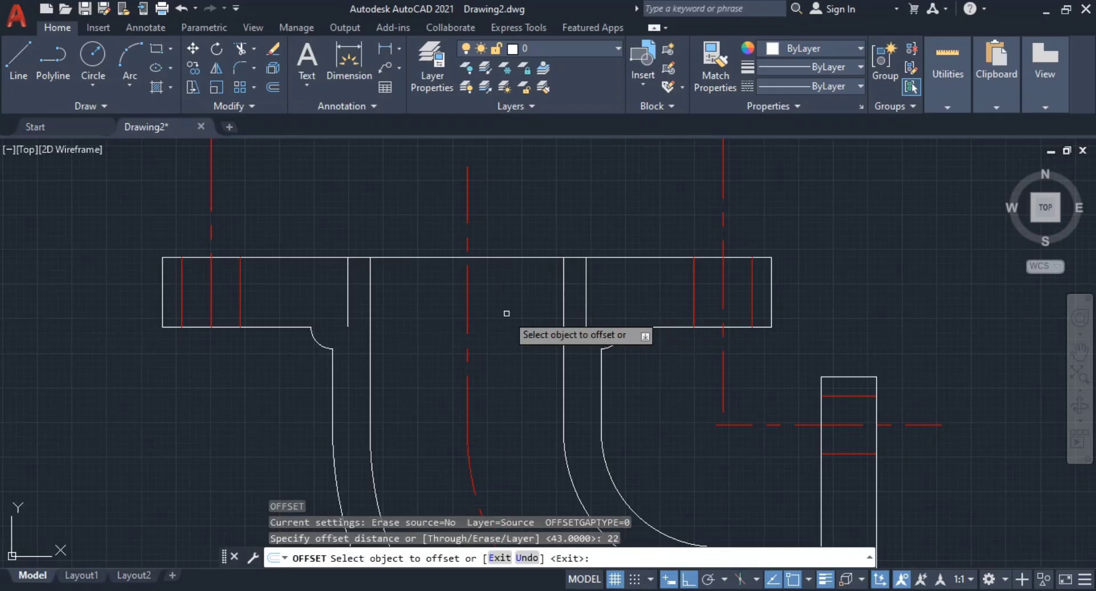
pyautogui.click(530, 259)
pyautogui.click(533, 288)
pyautogui.press('Escape')
# - Trim the recess's left corner, removing the wall and floor overhangs and the left bore line above the recess floor
pyautogui.scroll(4, 371, 336)
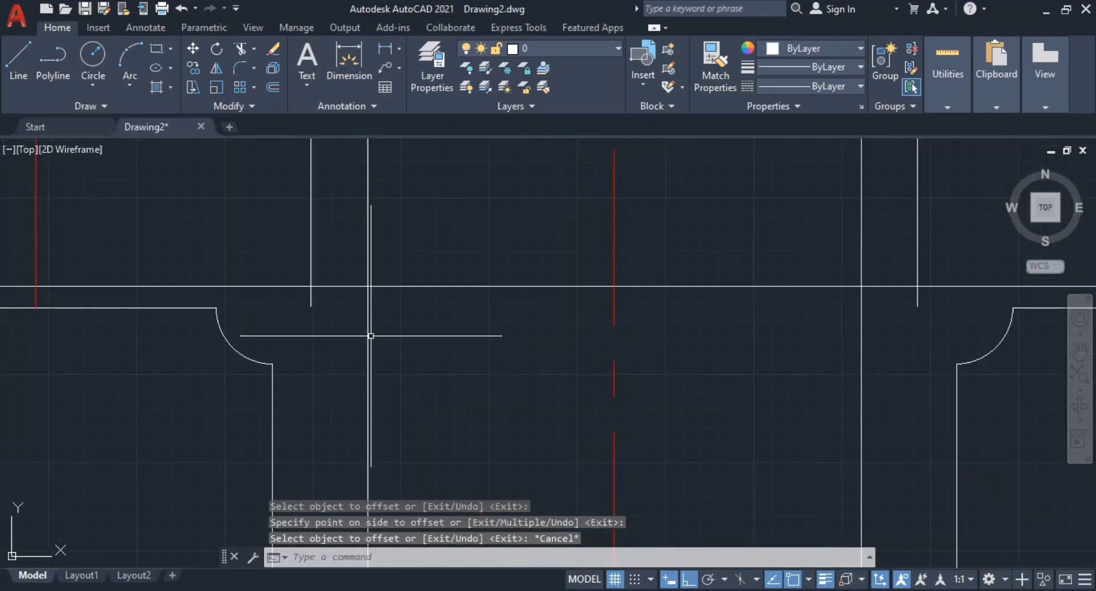
pyautogui.moveTo(371, 336); pyautogui.dragTo(536, 367, button='middle')
pyautogui.press('Escape')
pyautogui.press('Escape')
pyautogui.press('Return')
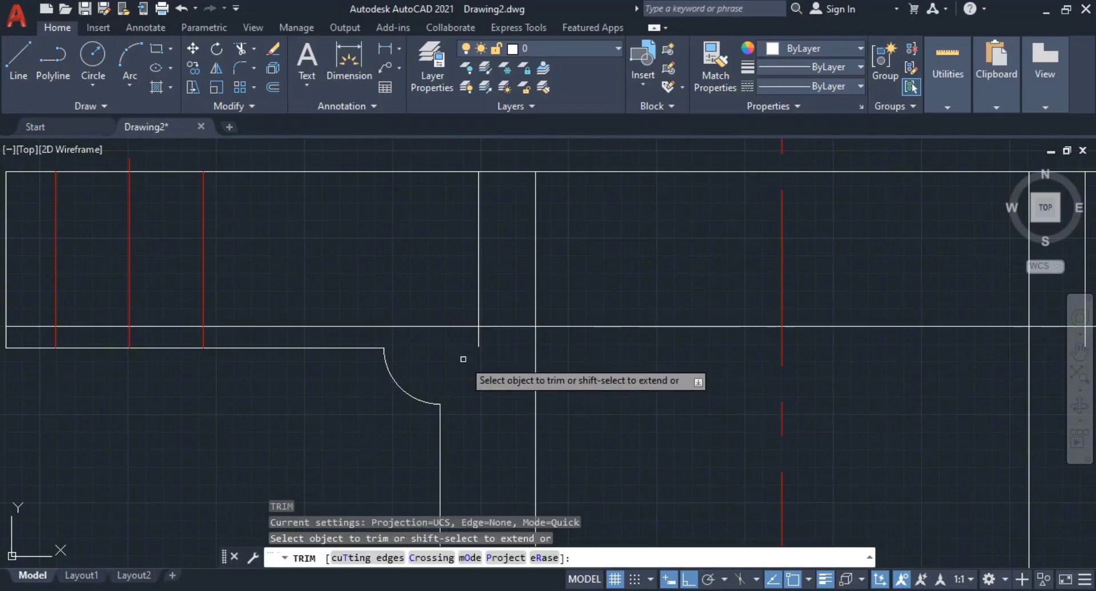
pyautogui.click(464, 358)
pyautogui.click(397, 276)
pyautogui.scroll(3, 459, 347)
pyautogui.click(474, 333)
pyautogui.click(554, 322)
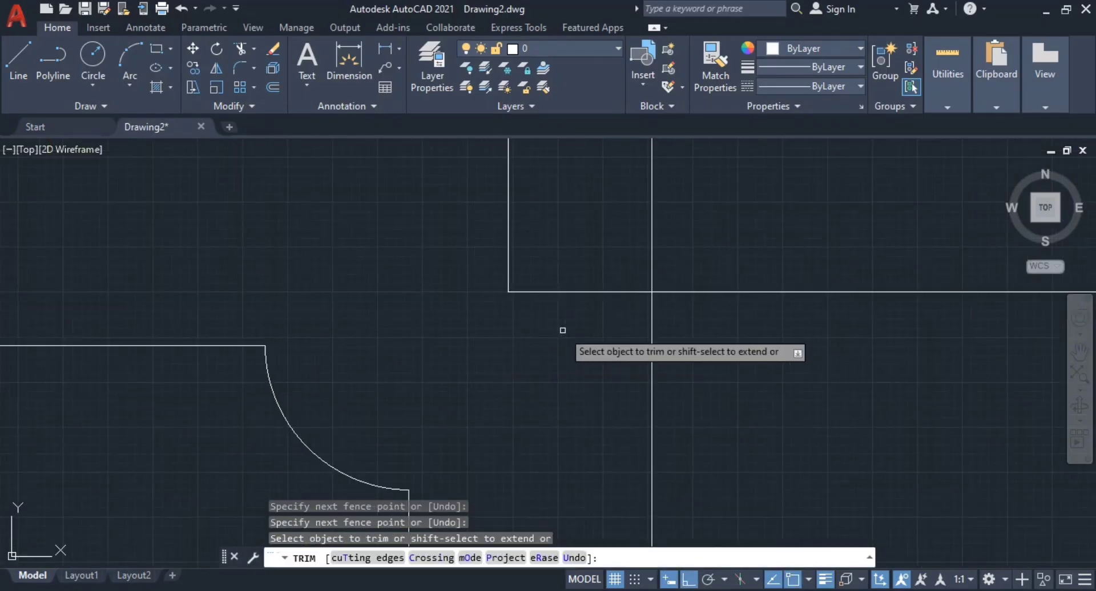
pyautogui.scroll(-2, 716, 360)
pyautogui.click(694, 269)
pyautogui.click(653, 252)
pyautogui.scroll(-2, 731, 331)
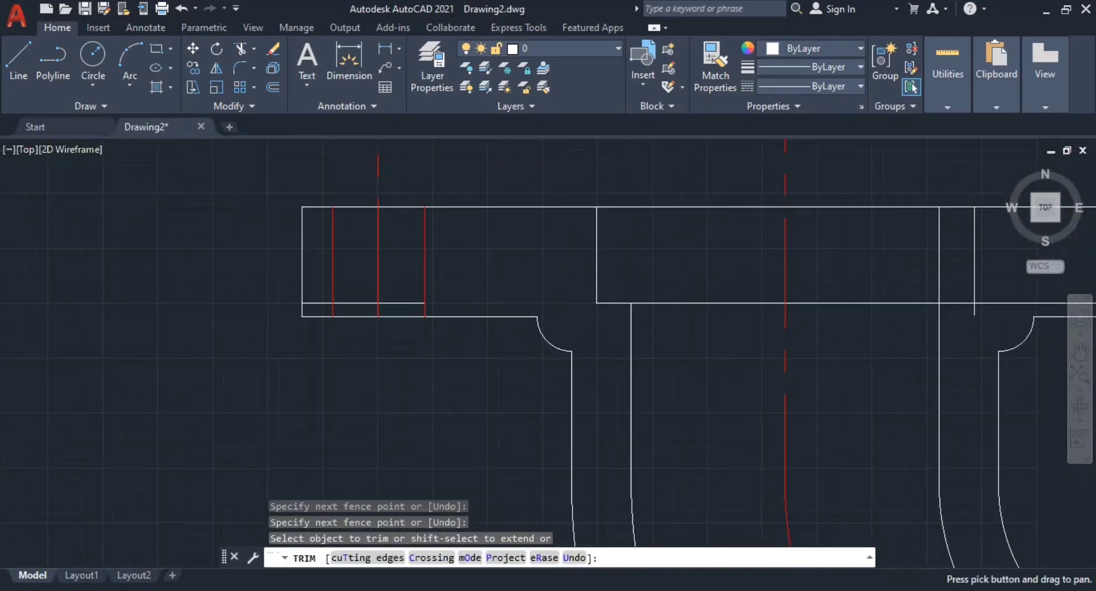
# - Trim the recess's right corner, removing the bore line above the floor and the excess wall and floor lines
pyautogui.scroll(1, 827, 318)
pyautogui.click(686, 279)
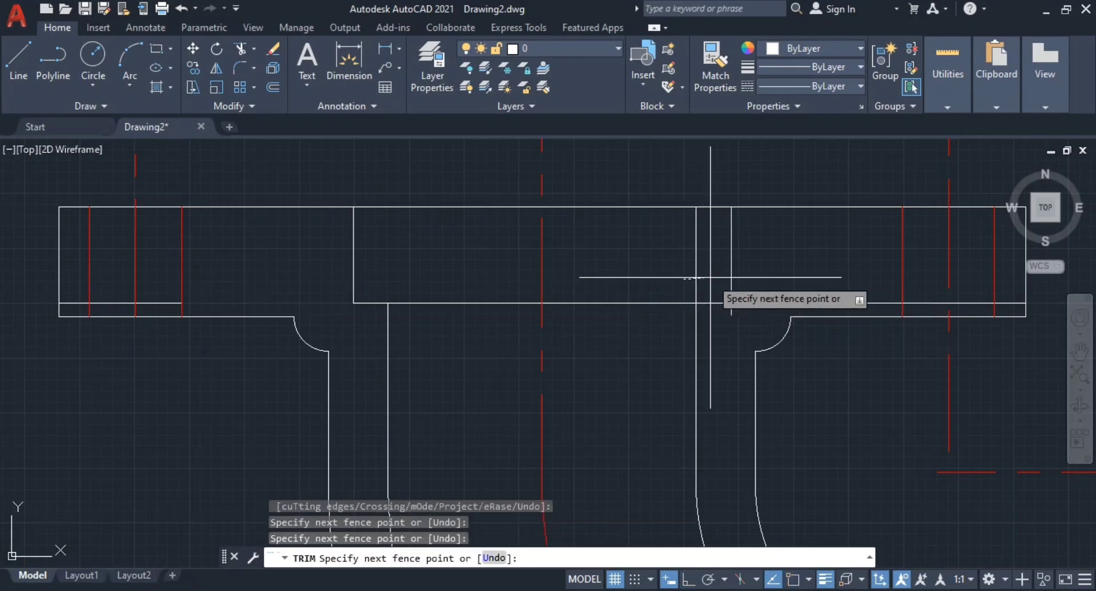
pyautogui.click(714, 278)
pyautogui.scroll(3, 731, 324)
pyautogui.click(698, 278)
pyautogui.click(759, 278)
pyautogui.click(780, 278)
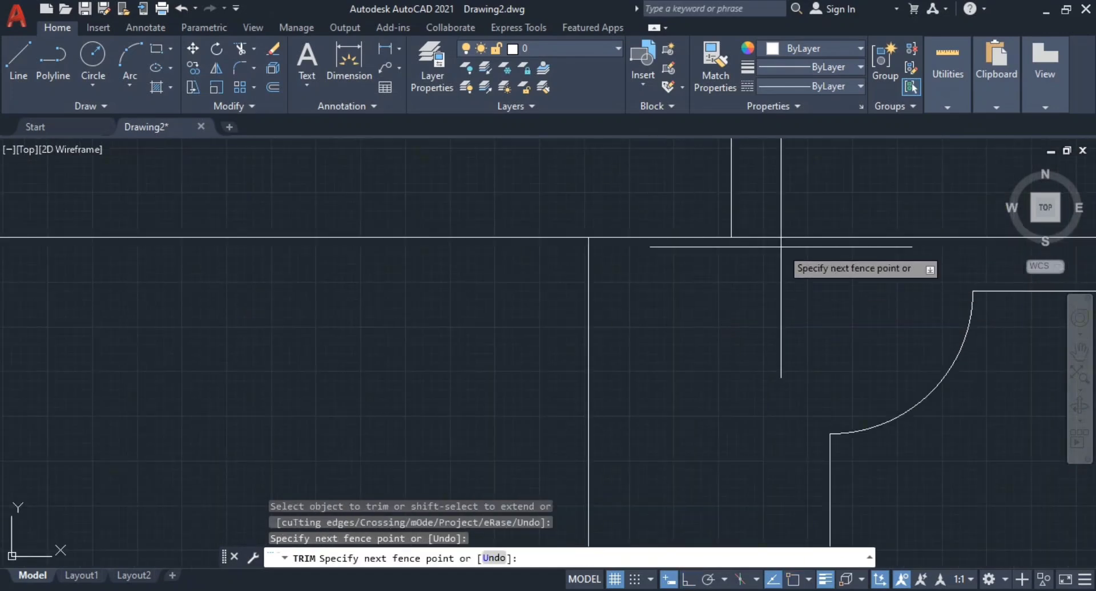
pyautogui.click(777, 194)
pyautogui.scroll(-5, 783, 242)
pyautogui.moveTo(786, 272); pyautogui.dragTo(721, 271, button='middle')
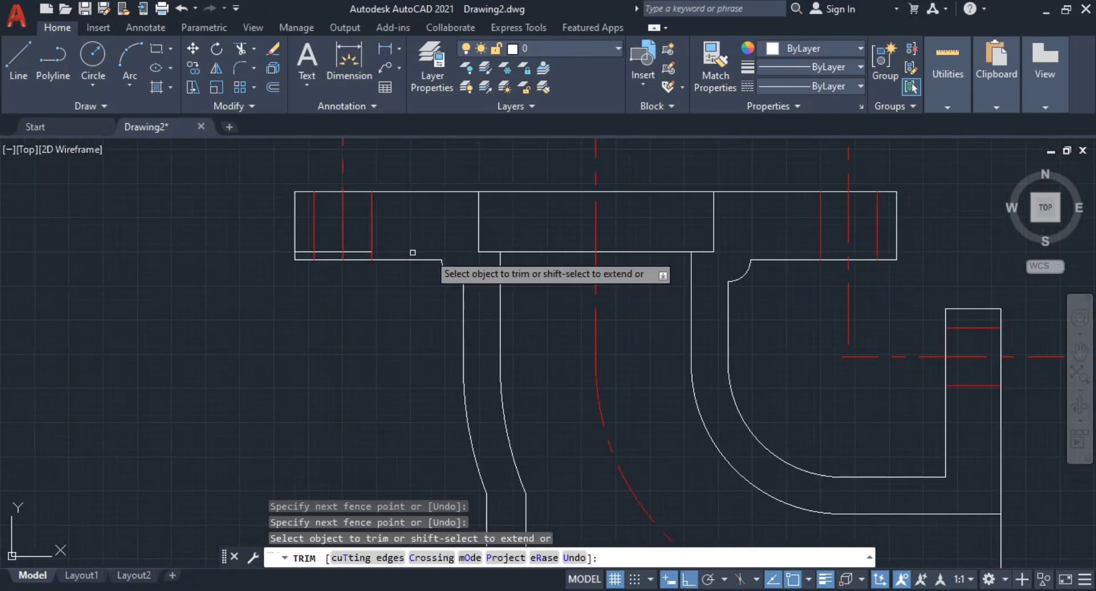
# - Erase the leftover piece of the recess floor line crossing the top flange's left bolt hole
pyautogui.press('Escape')
pyautogui.scroll(4, 362, 250)
pyautogui.click(361, 250)
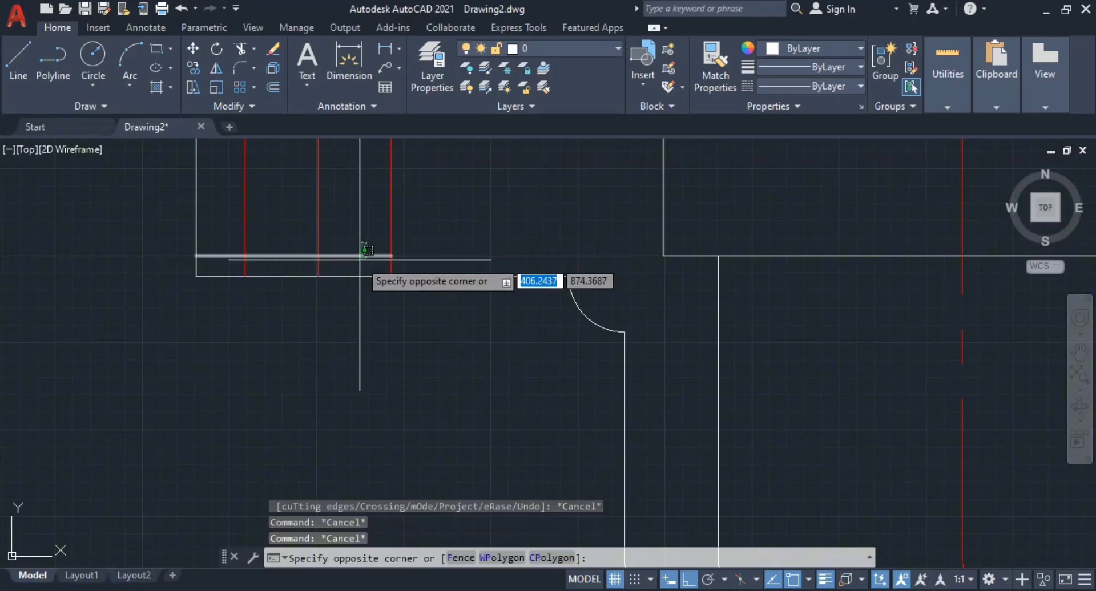
pyautogui.click(357, 264)
pyautogui.press('Return')
pyautogui.scroll(-6, 624, 279)
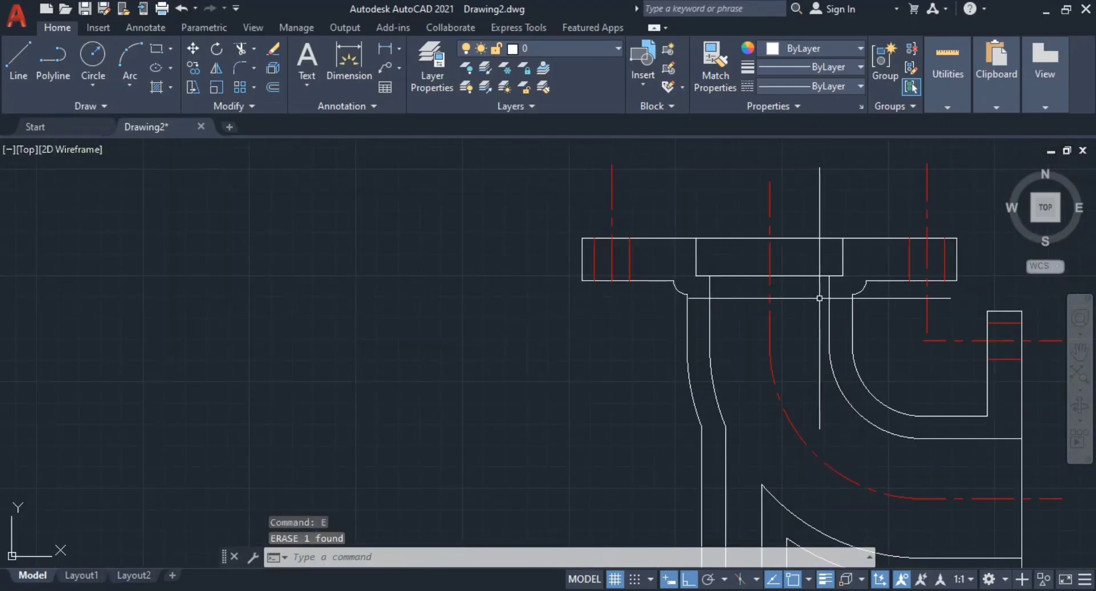
# - Compare the section view and the circular flange view with FIG:66 in the reference PDF
pyautogui.moveTo(820, 299); pyautogui.dragTo(639, 295, button='middle')
pyautogui.scroll(-4, 672, 293)
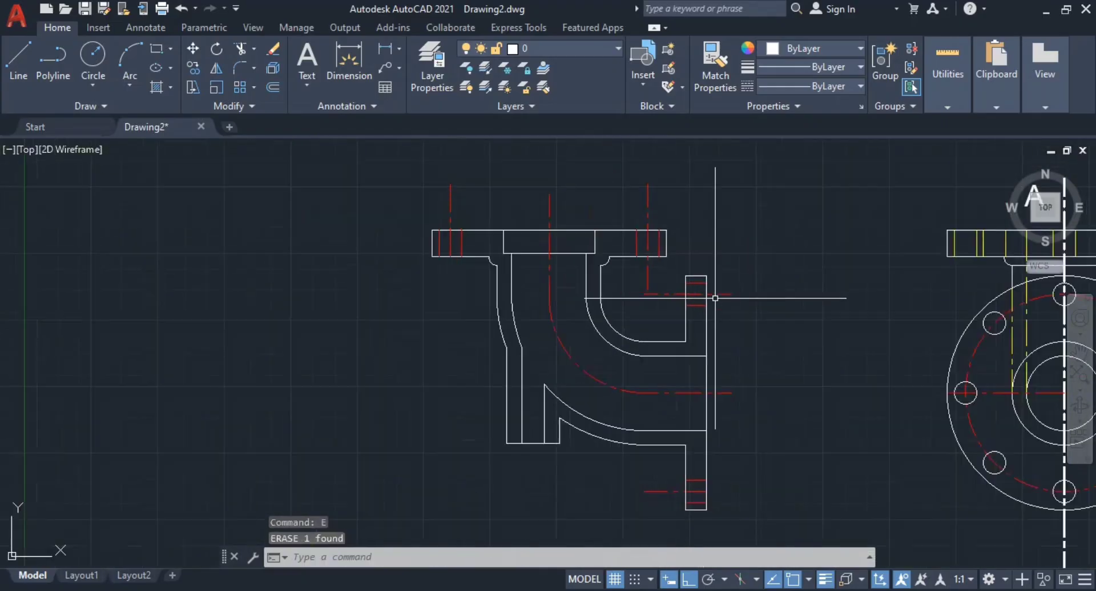
pyautogui.scroll(2, 626, 285)
pyautogui.hotkey('alt', 'Tab')
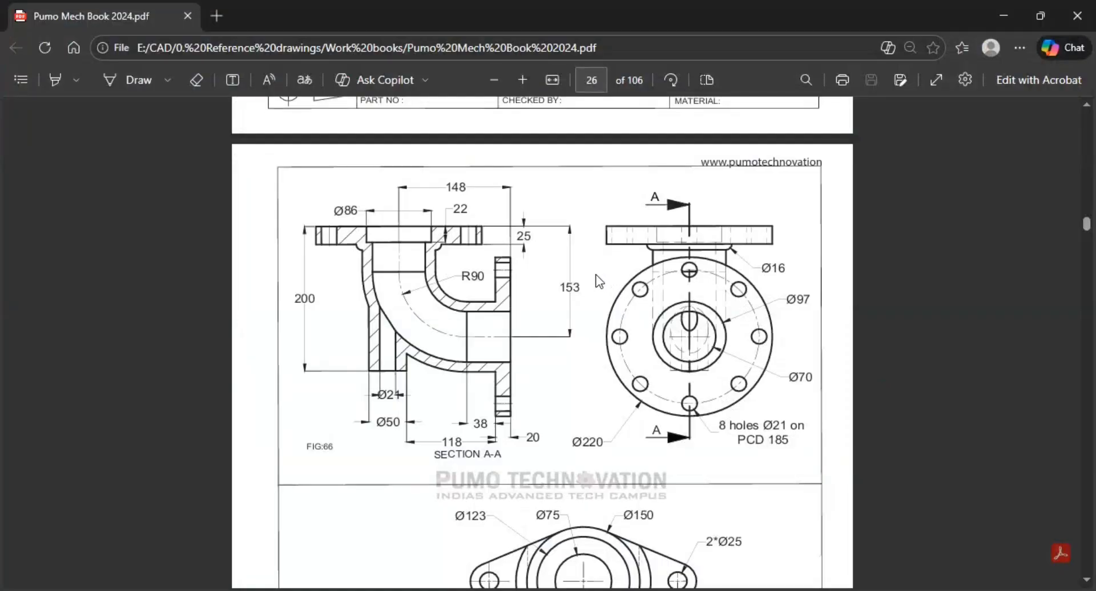
pyautogui.hotkey('alt', 'Tab')
pyautogui.hotkey('alt', 'Tab')
pyautogui.hotkey('alt', 'Tab')
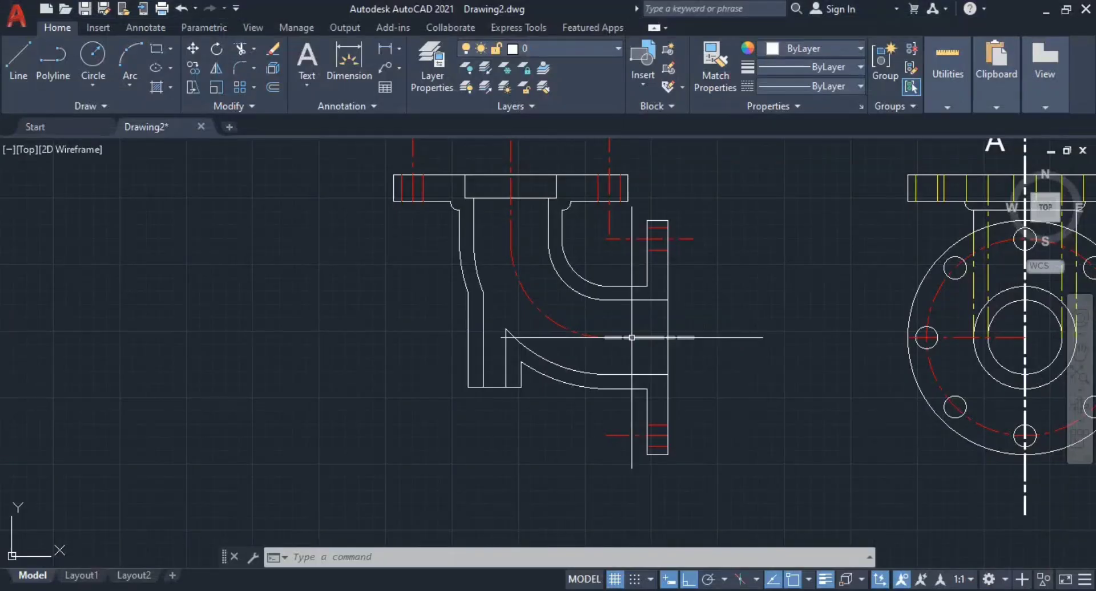
pyautogui.scroll(-3, 628, 337)
pyautogui.moveTo(624, 337); pyautogui.dragTo(483, 332, button='middle')
pyautogui.scroll(4, 451, 348)
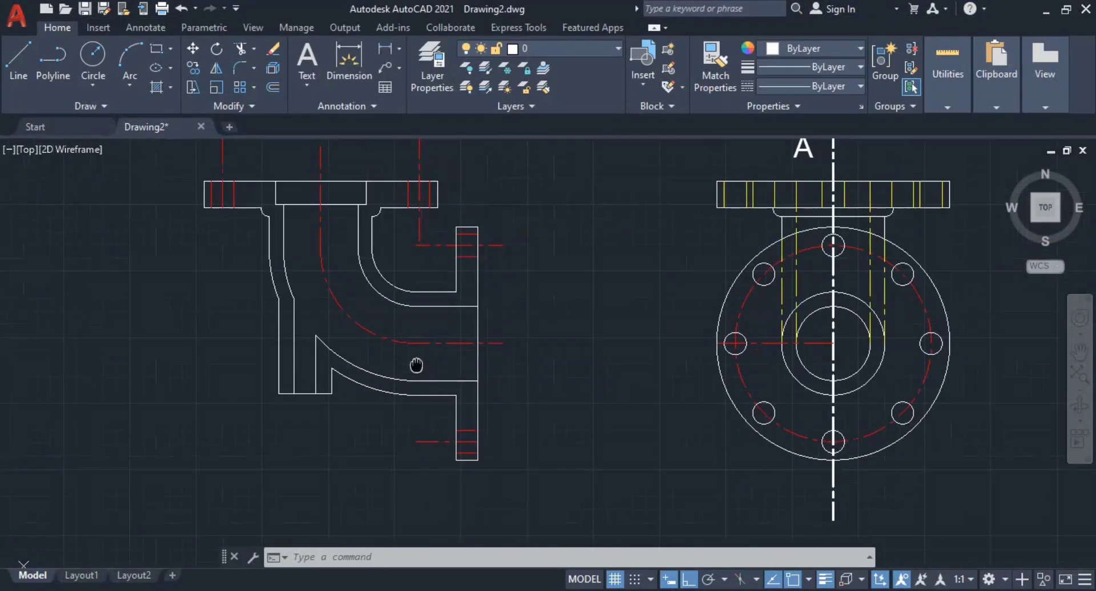
pyautogui.scroll(-3, 487, 347)
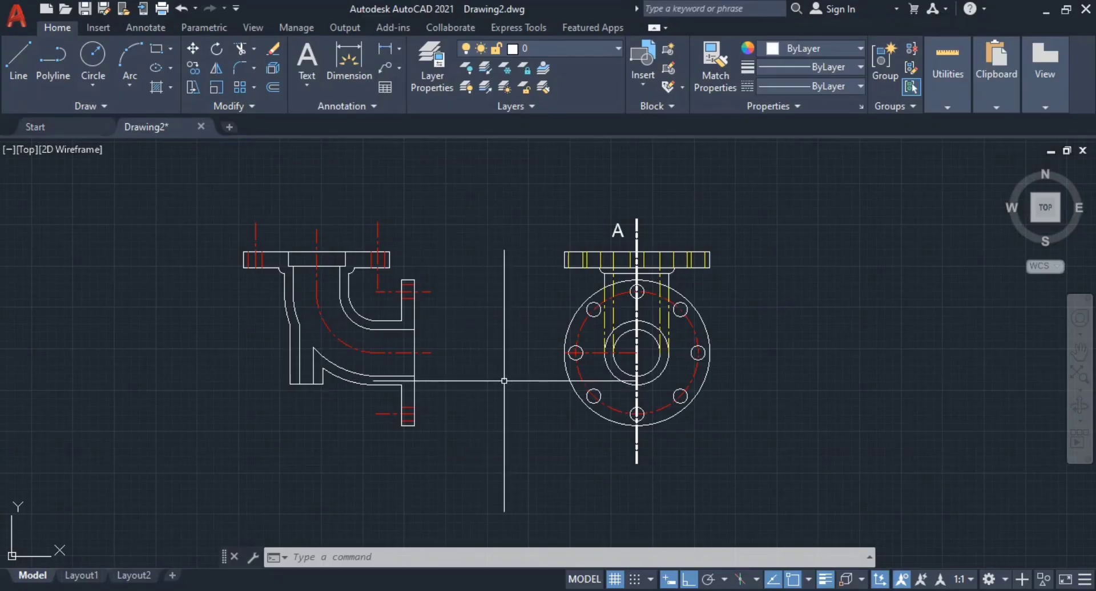
pyautogui.hotkey('alt', 'Tab')
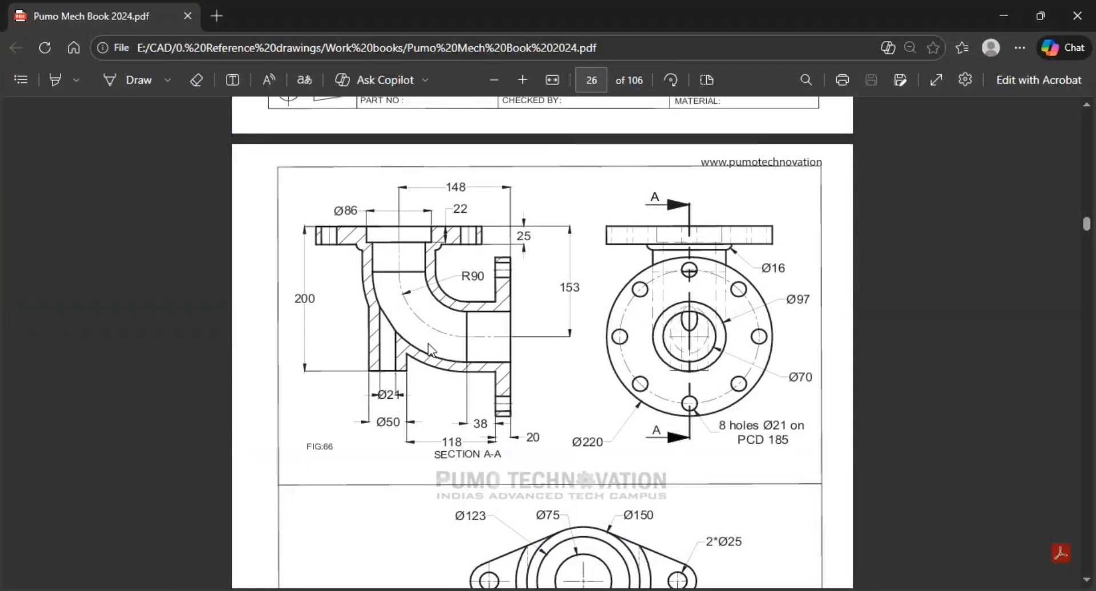
pyautogui.hotkey('alt', 'Tab')
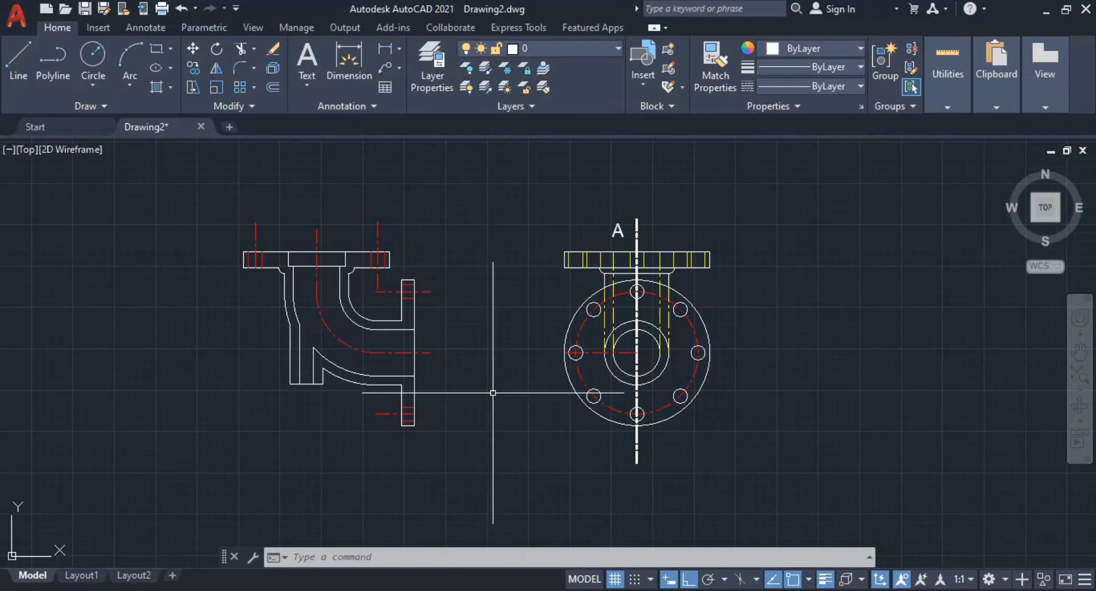
# - Create a new layer named Dims
pyautogui.scroll(2, 492, 393)
pyautogui.press('Escape')
pyautogui.press('Escape')
pyautogui.press('Escape')
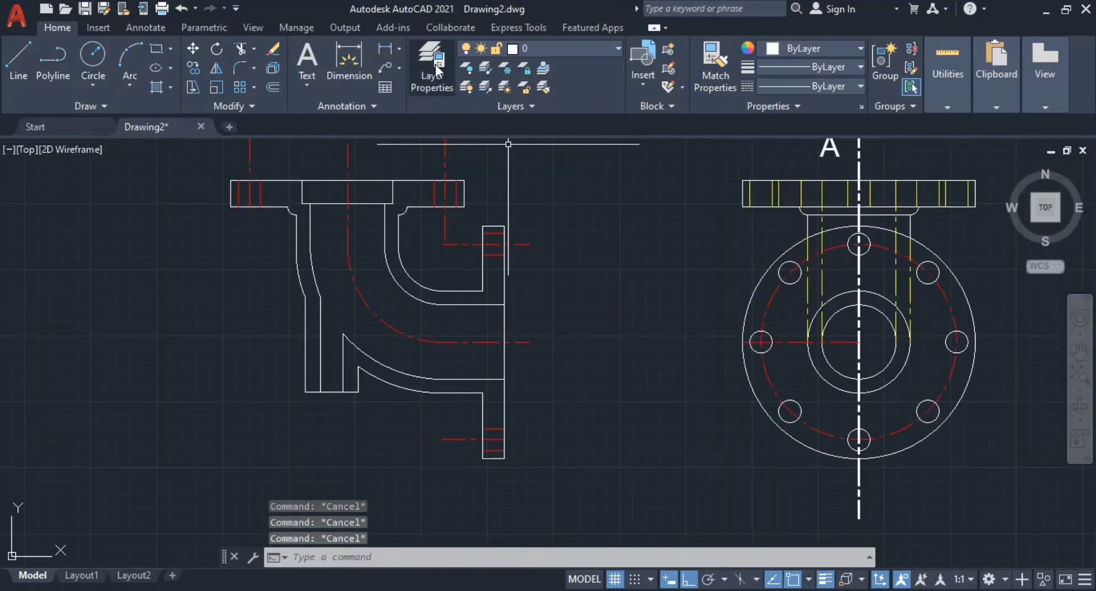
pyautogui.click(434, 69)
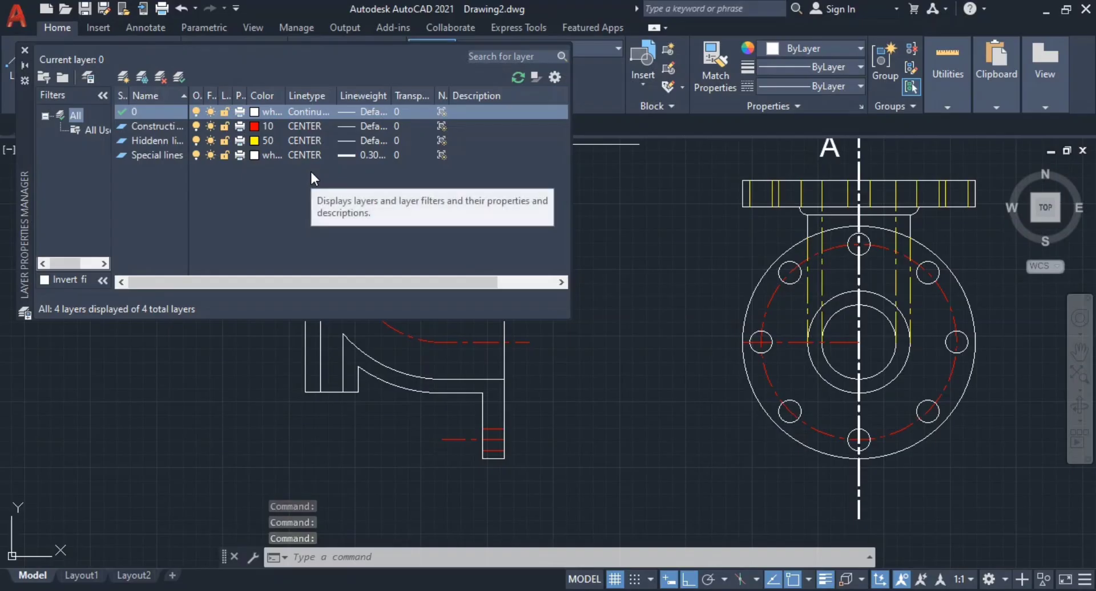
pyautogui.click(123, 68)
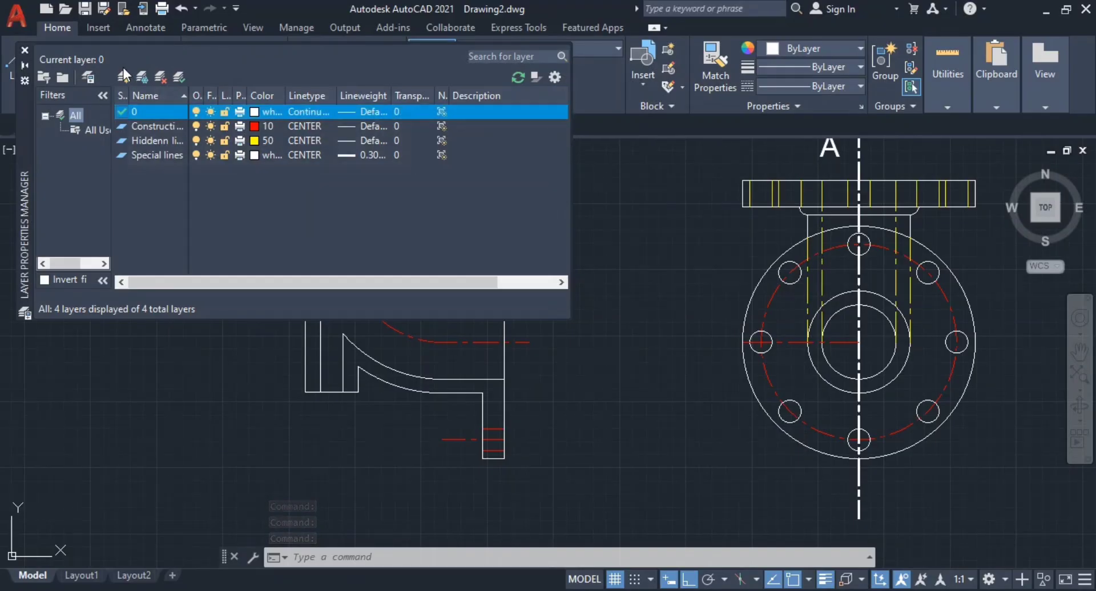
pyautogui.click(124, 73)
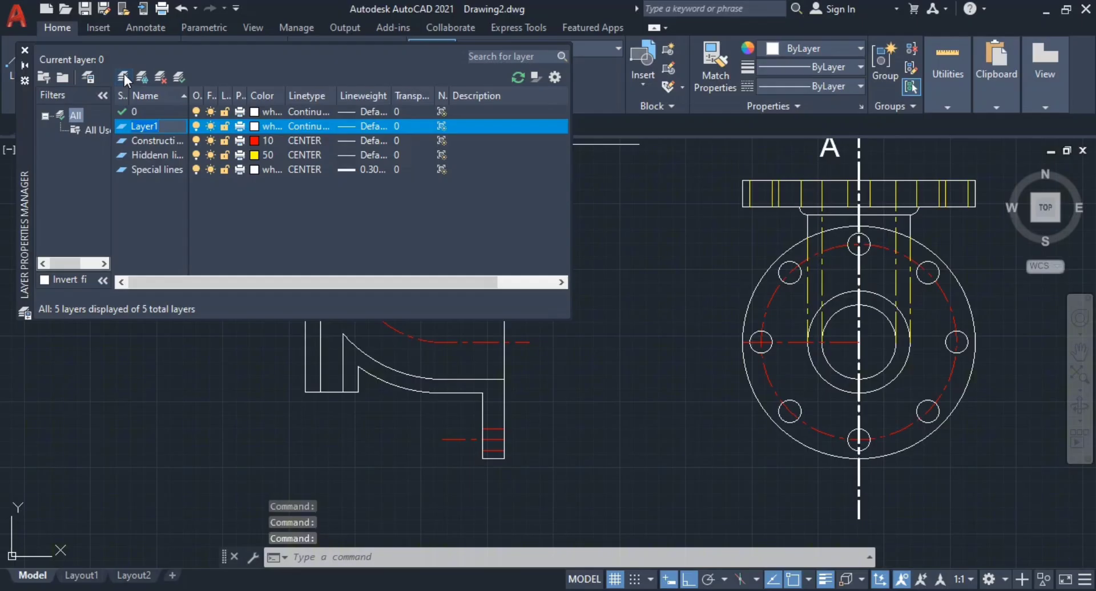
pyautogui.write('Dims')
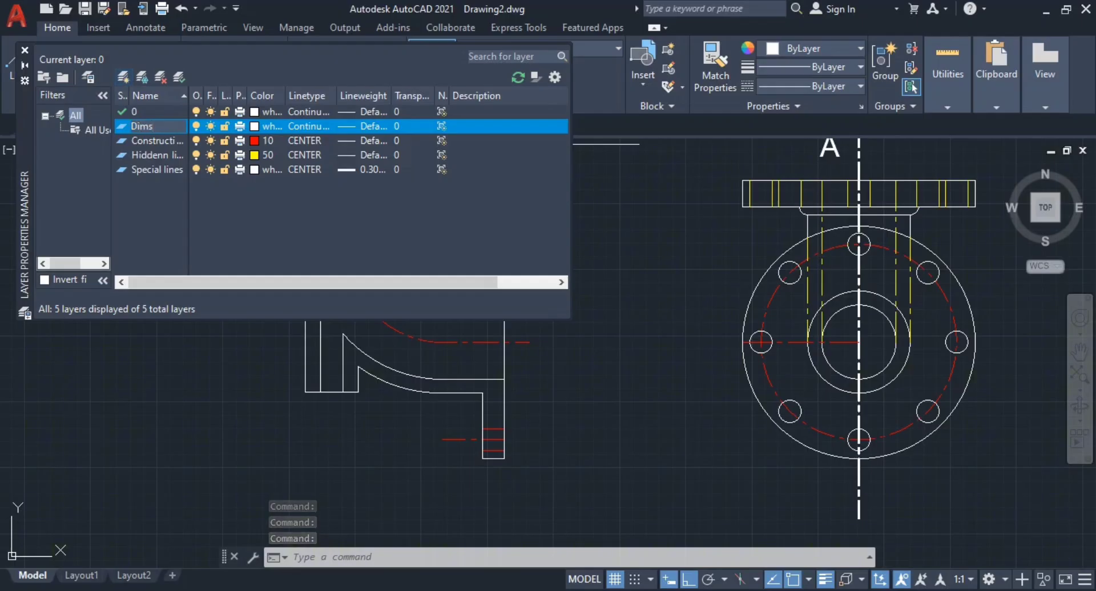
# - Set the Dims layer's colour to index 130 and close the layer manager
pyautogui.click(255, 125)
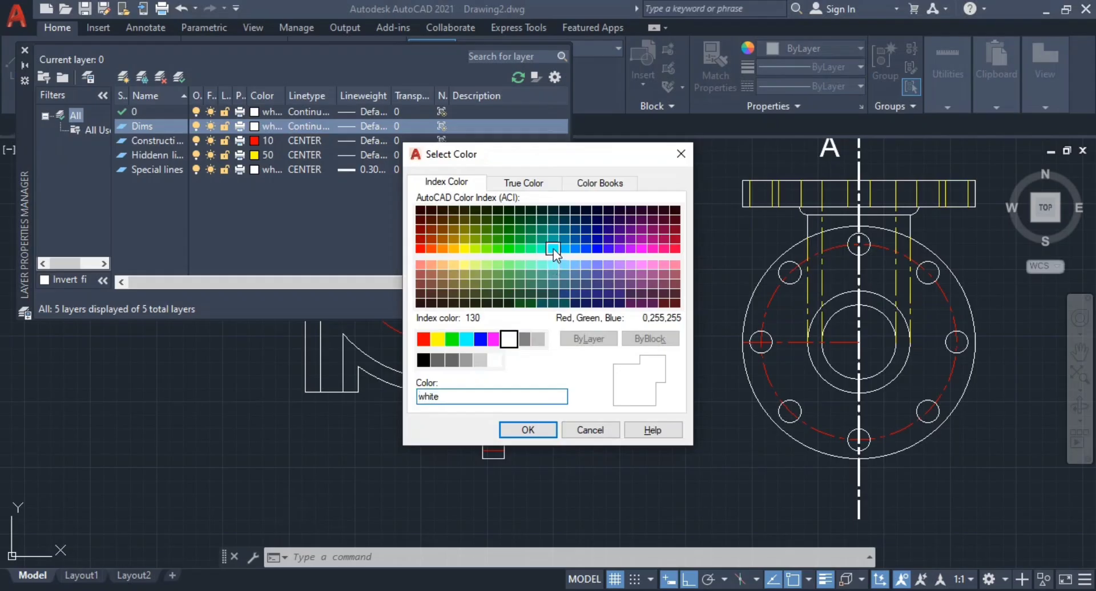
pyautogui.click(553, 249)
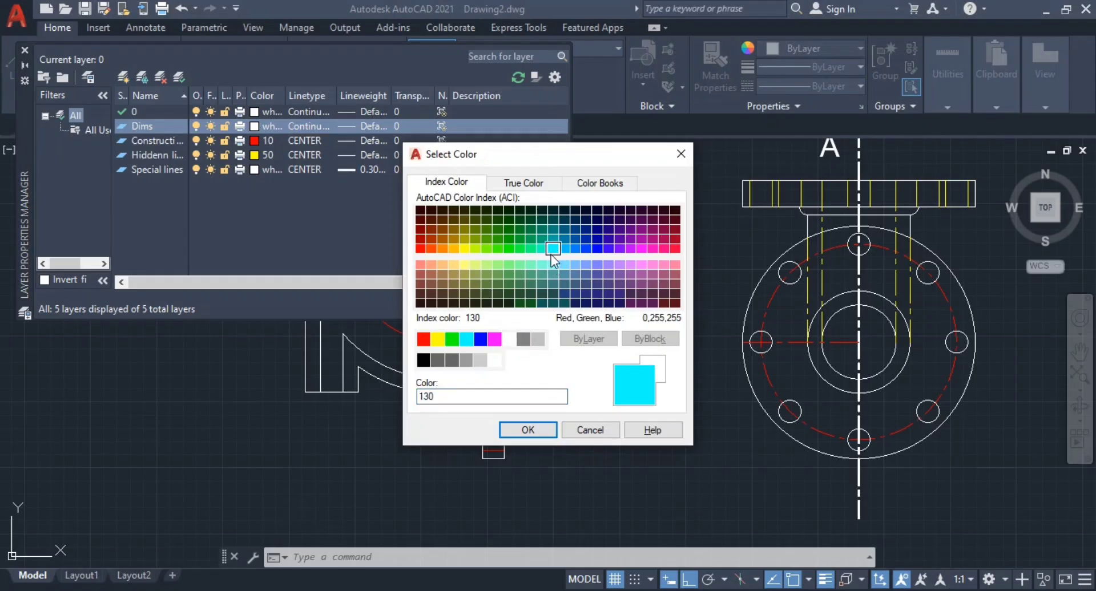
pyautogui.click(528, 430)
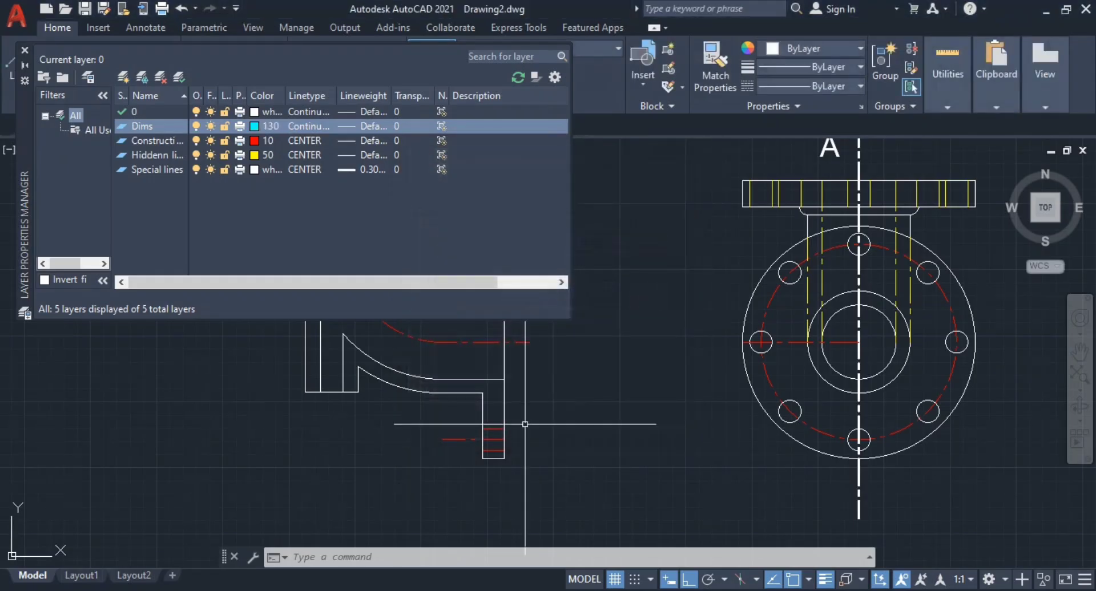
pyautogui.click(24, 51)
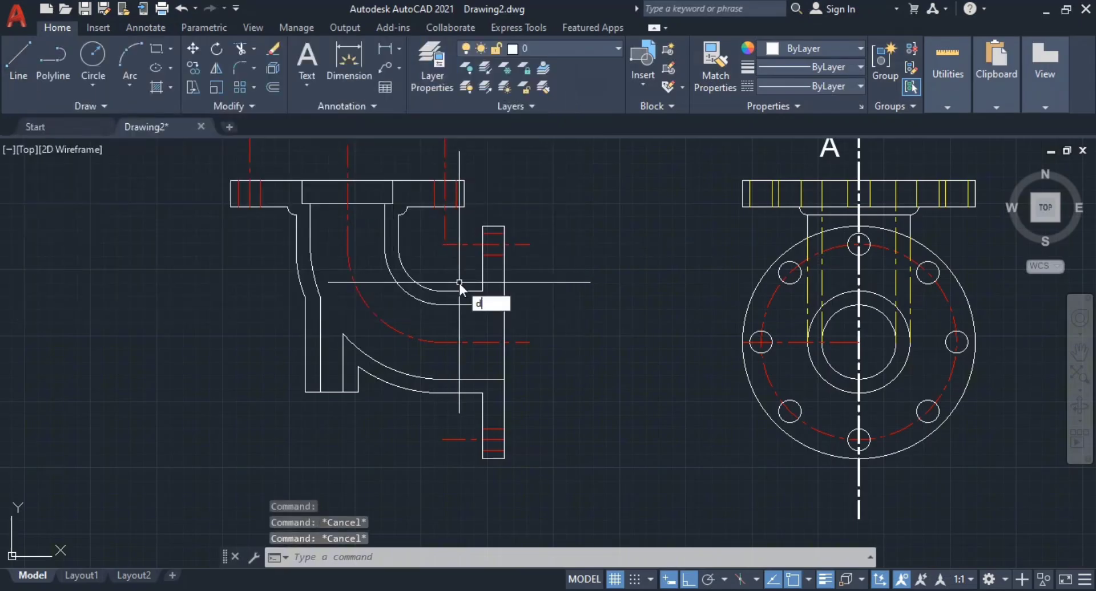
# - Open the Standard dimension style for modification and set its text colour to ByLayer
pyautogui.write('dimsty')
pyautogui.press('Return')
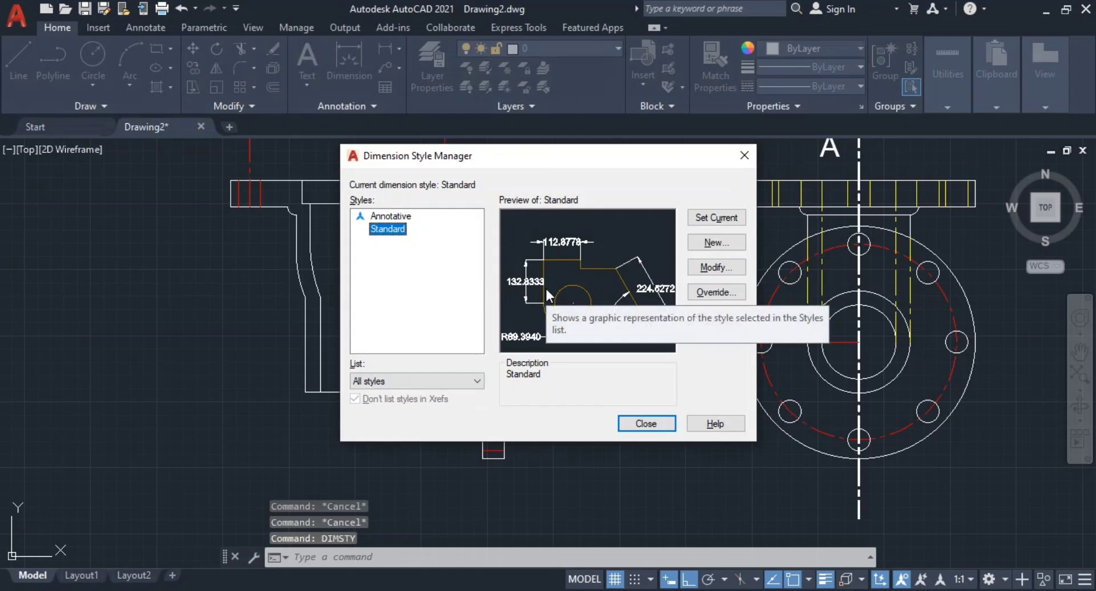
pyautogui.click(704, 273)
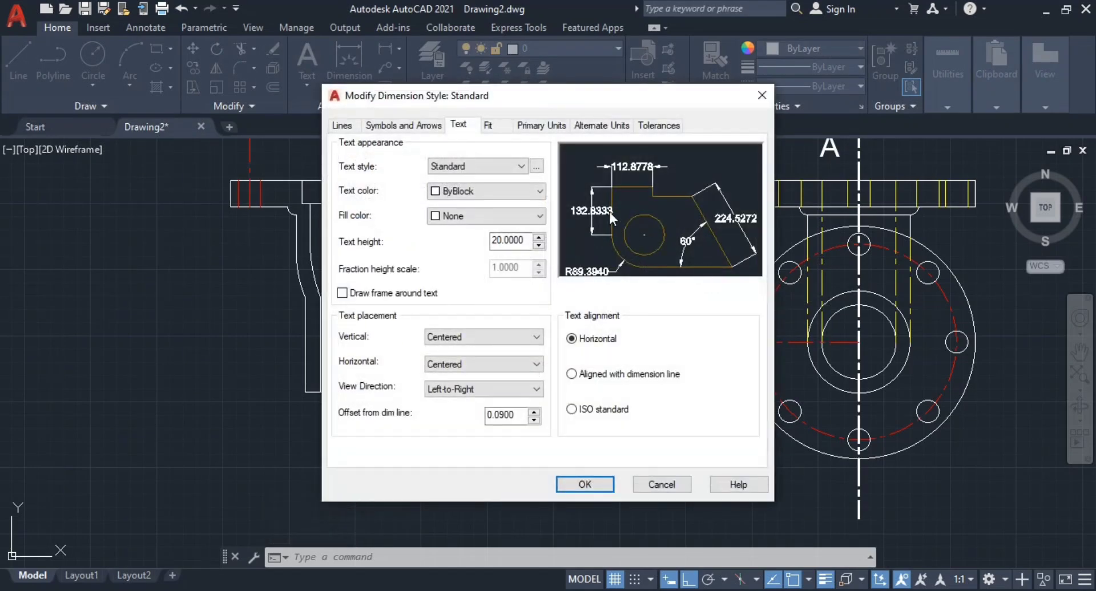
pyautogui.click(471, 194)
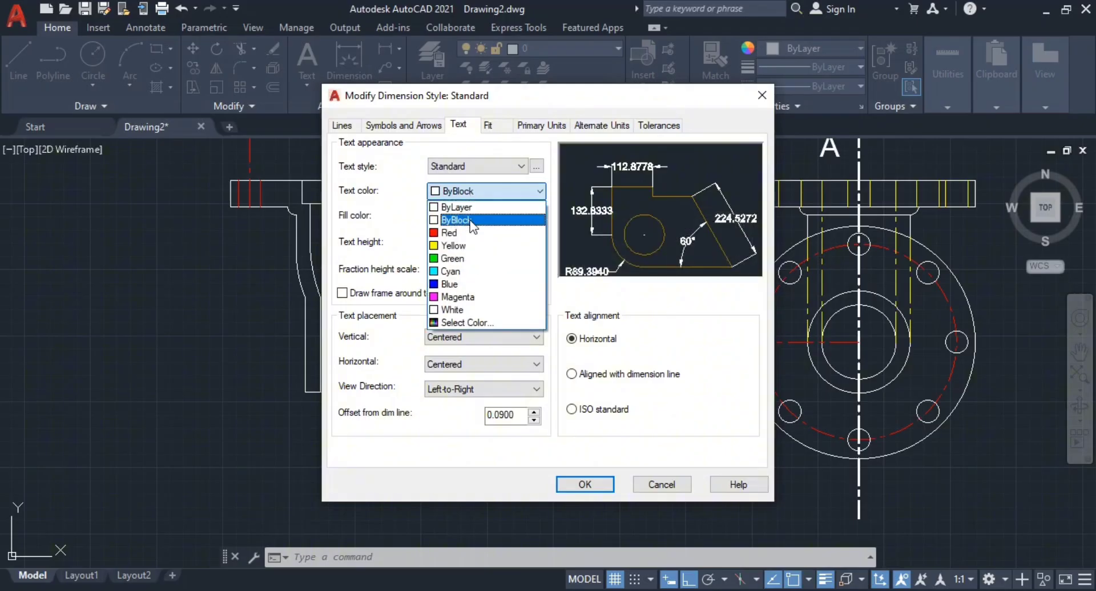
pyautogui.click(476, 207)
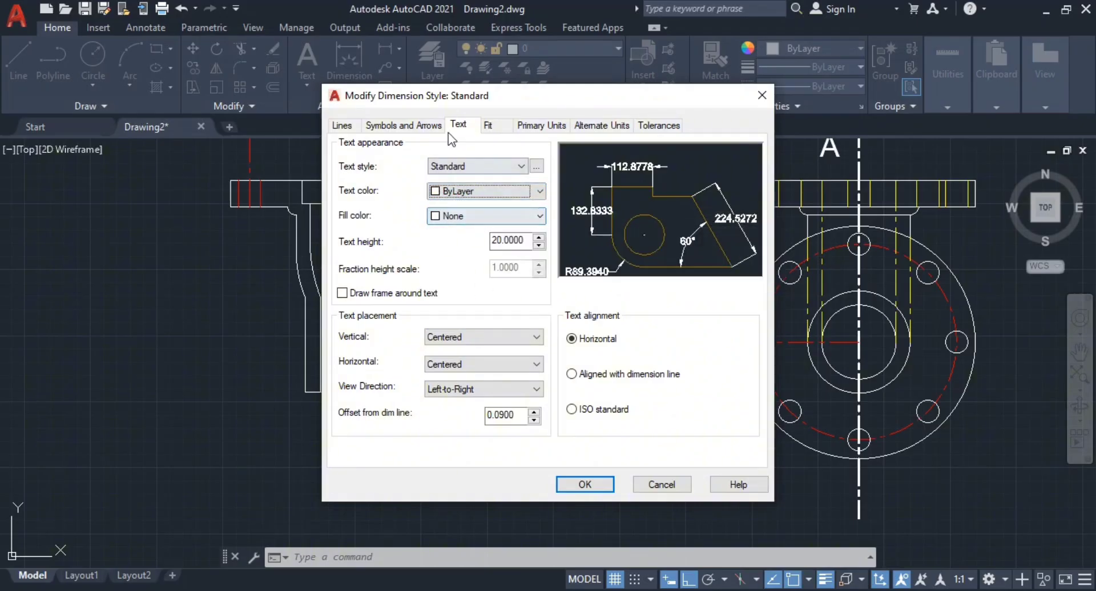
pyautogui.click(459, 214)
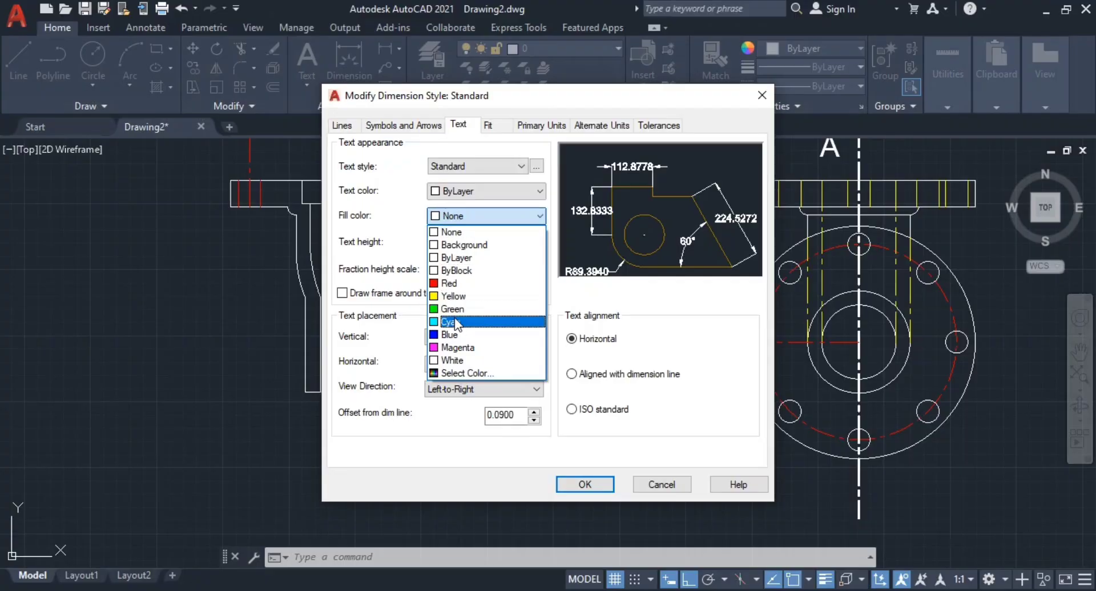
pyautogui.click(456, 322)
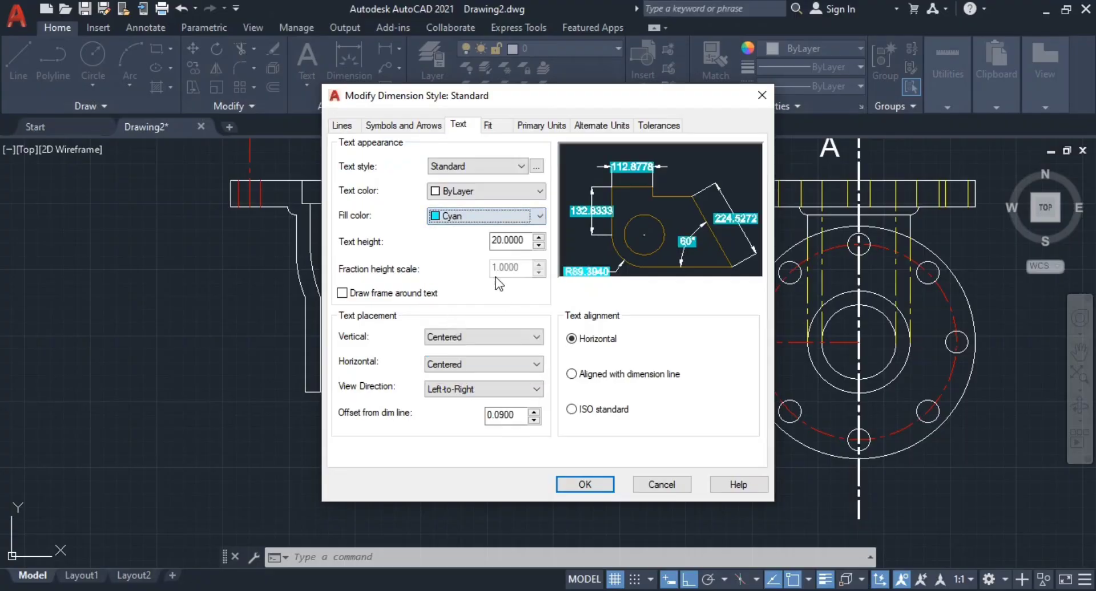
pyautogui.click(473, 216)
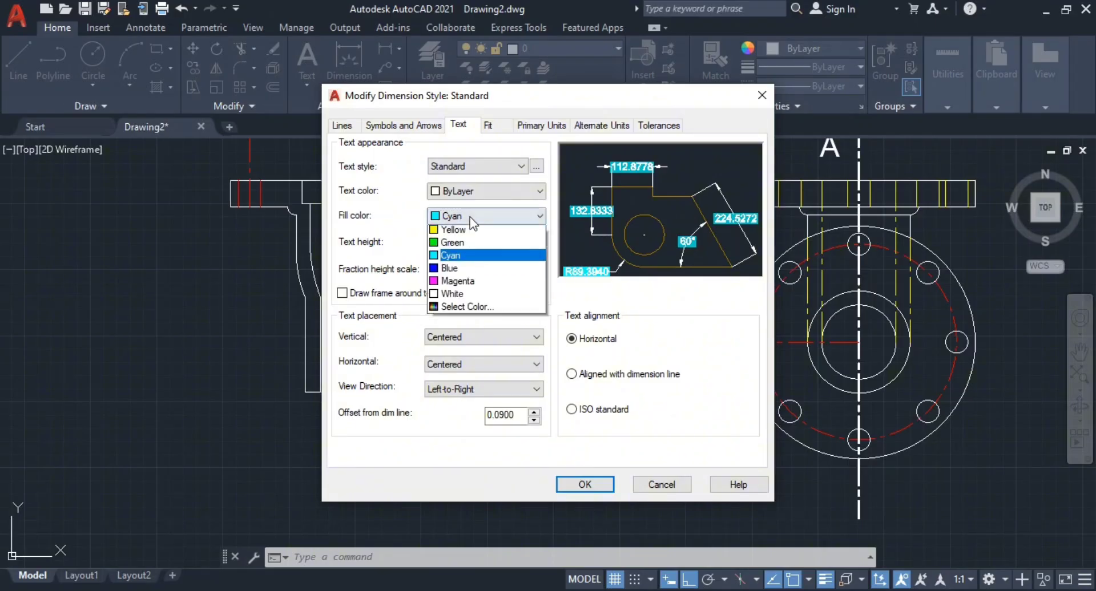
pyautogui.scroll(2, 462, 257)
pyautogui.click(451, 228)
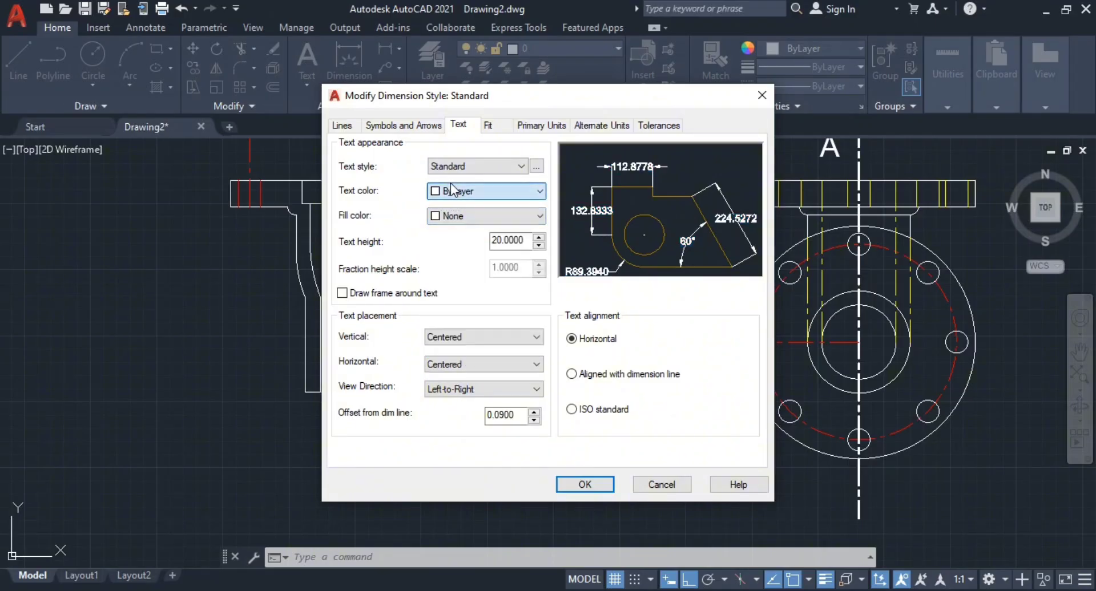
# - Set the Standard dimension style's text colour to Cyan and its dimension line colour to Green
pyautogui.click(452, 191)
pyautogui.click(463, 272)
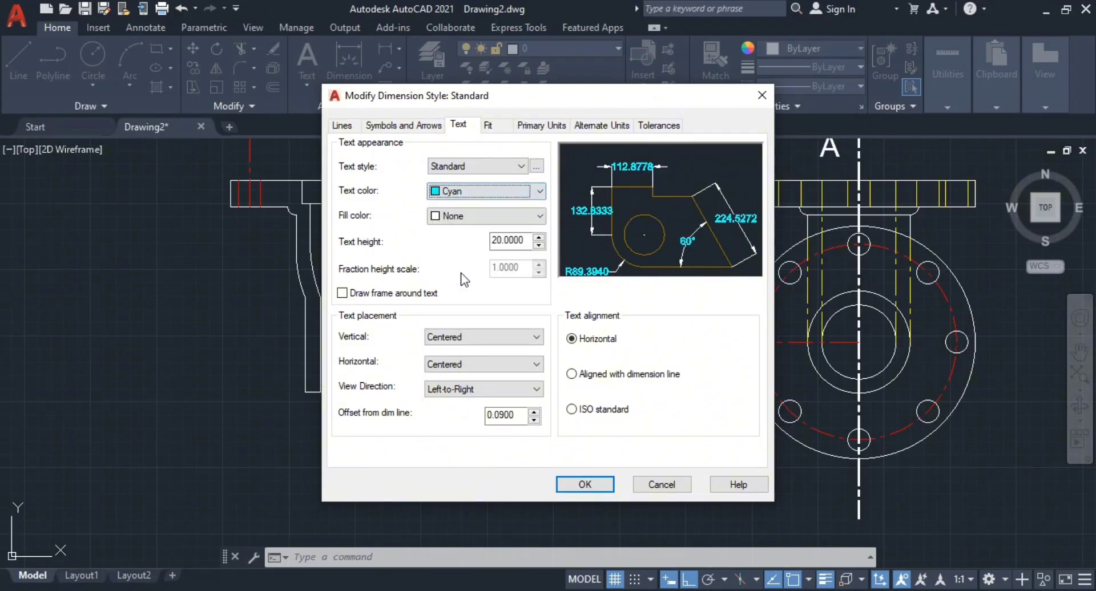
pyautogui.click(406, 126)
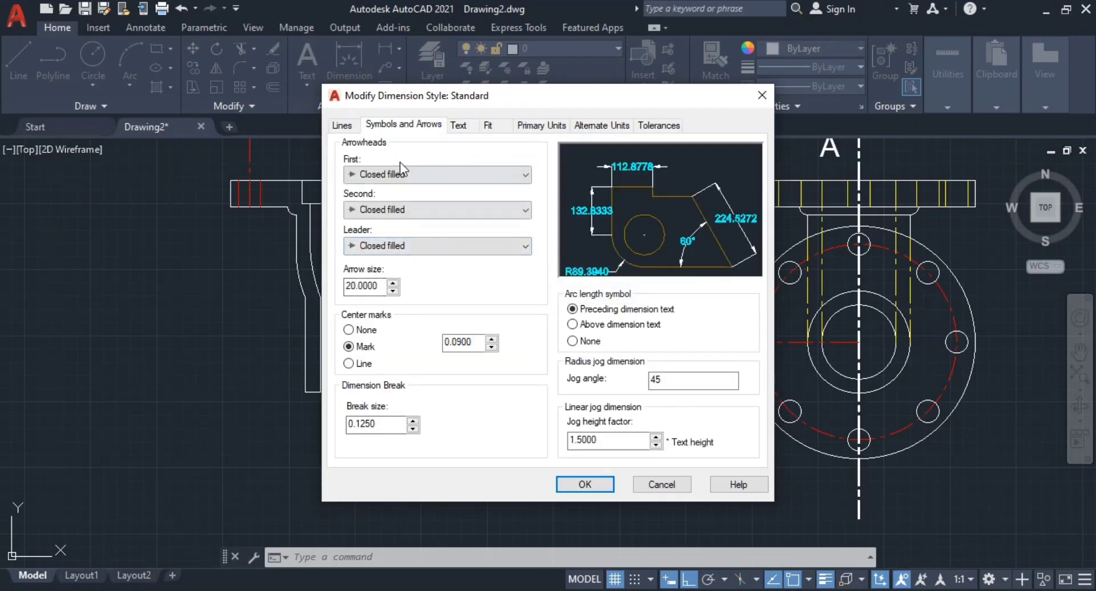
pyautogui.click(344, 127)
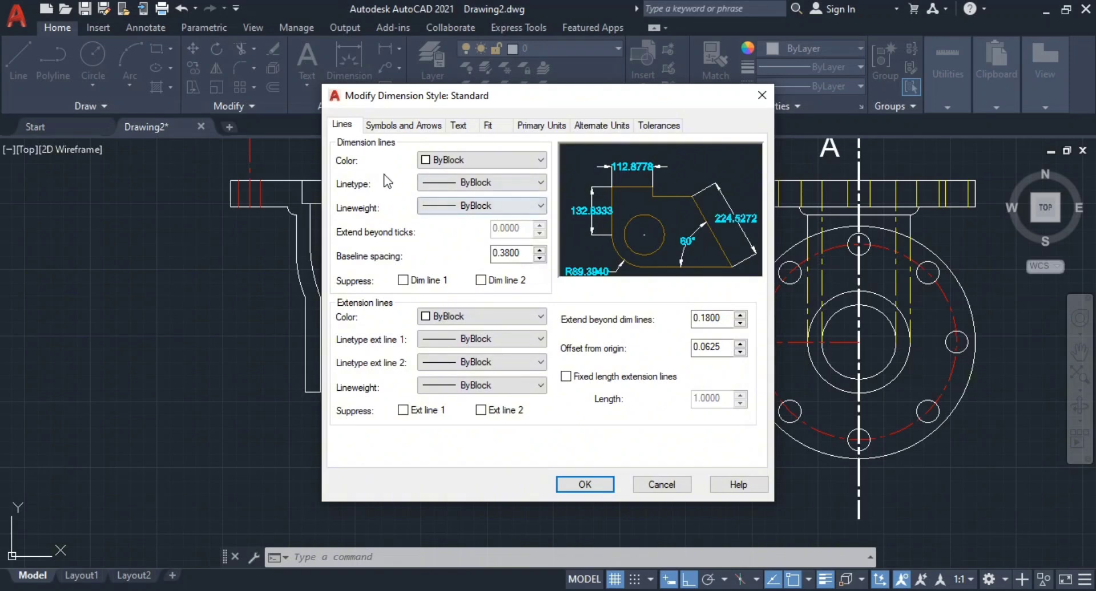
pyautogui.click(464, 162)
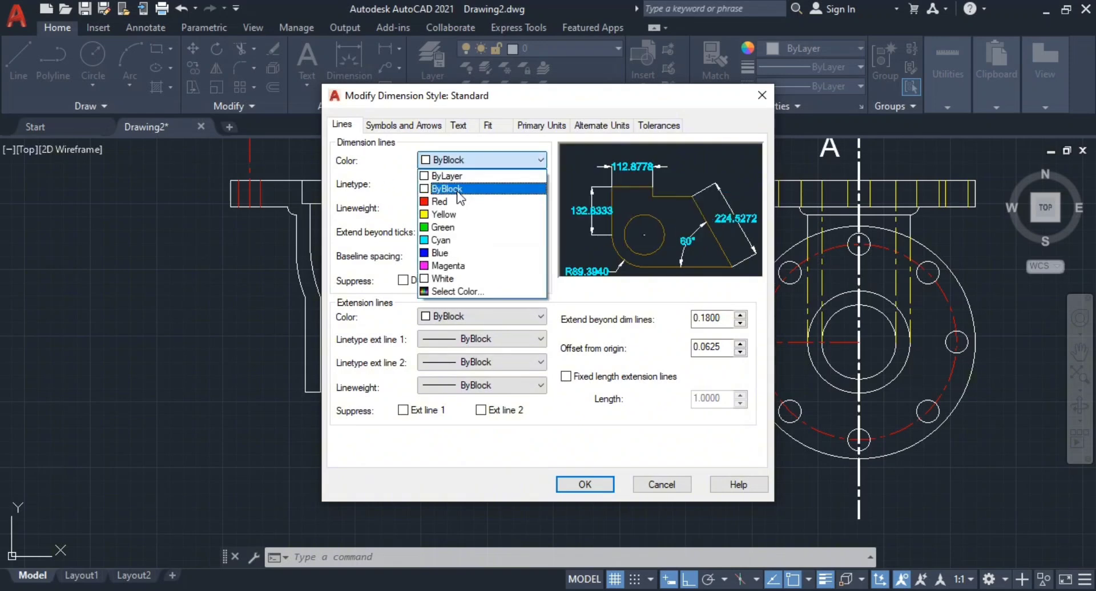
pyautogui.click(454, 176)
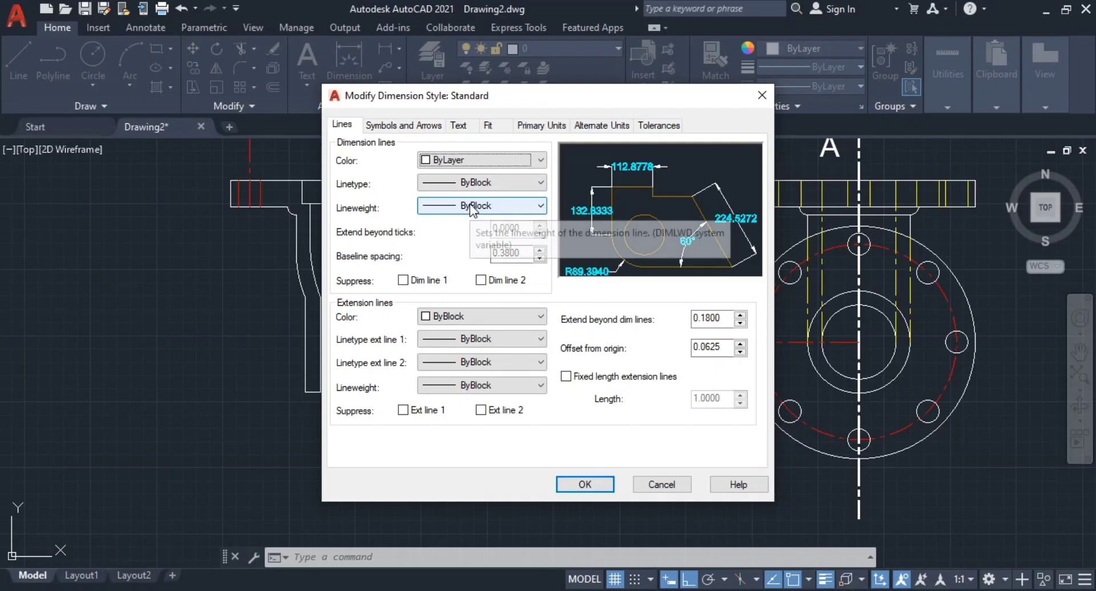
pyautogui.click(460, 162)
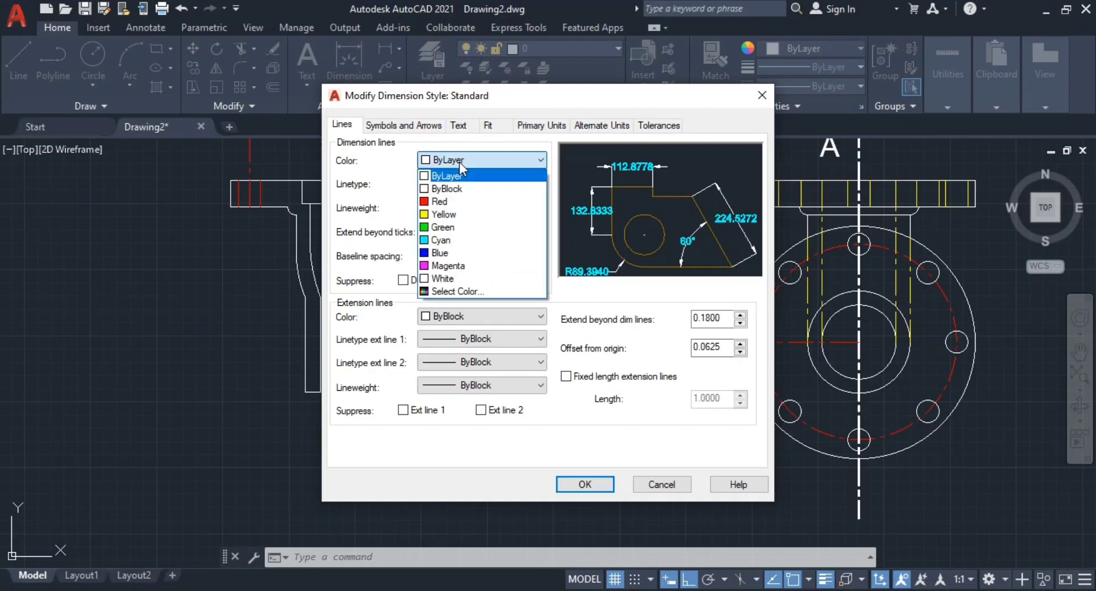
pyautogui.click(465, 230)
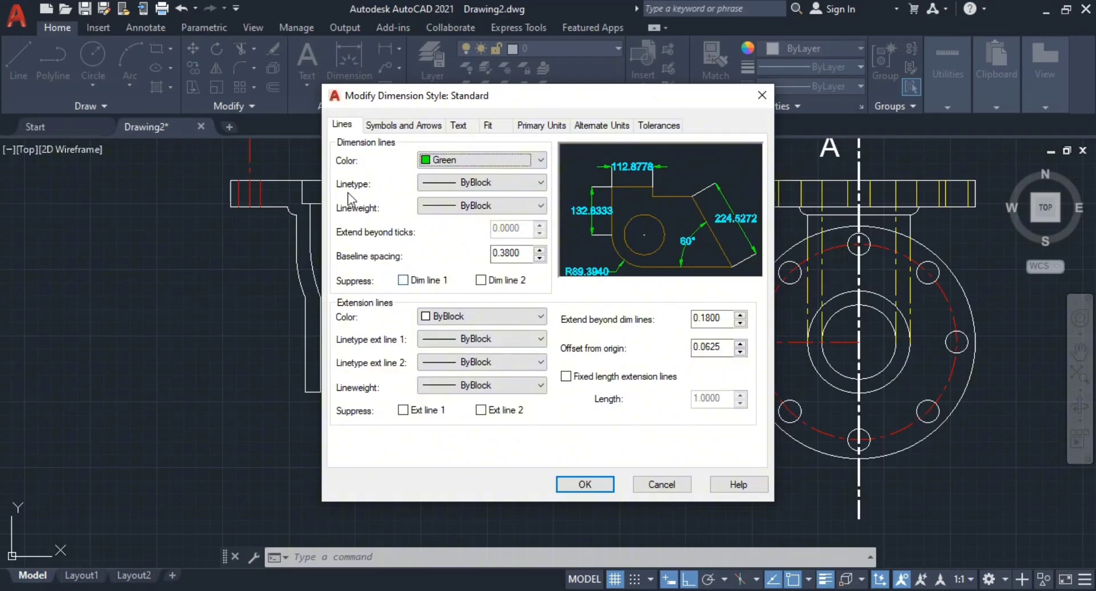
# - Set the Standard style's text height and arrow size to 15, and make the style current
pyautogui.click(398, 123)
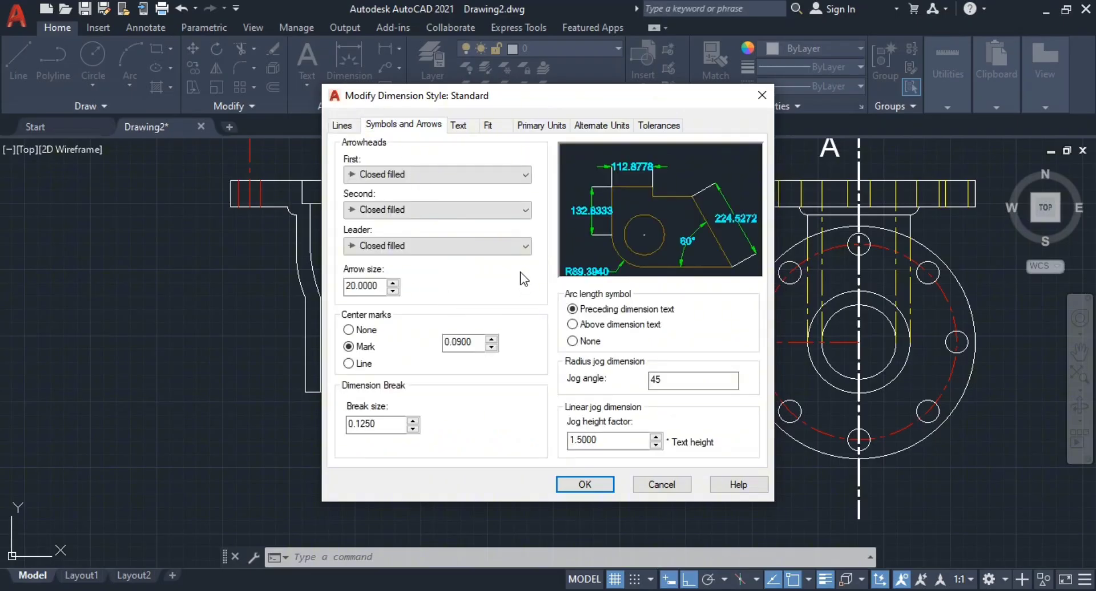
pyautogui.click(585, 485)
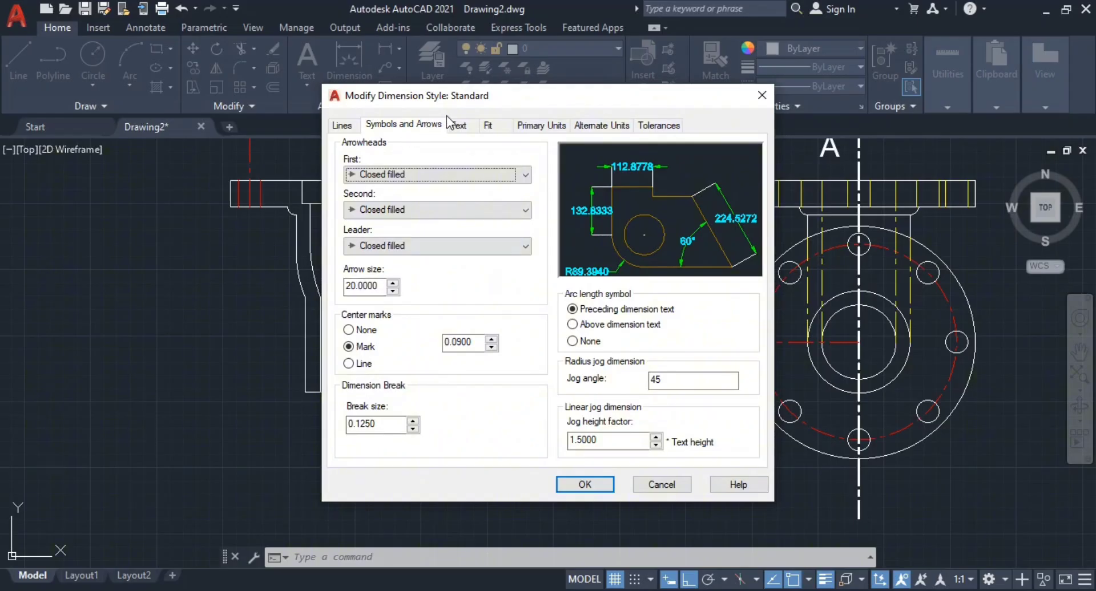
pyautogui.click(457, 125)
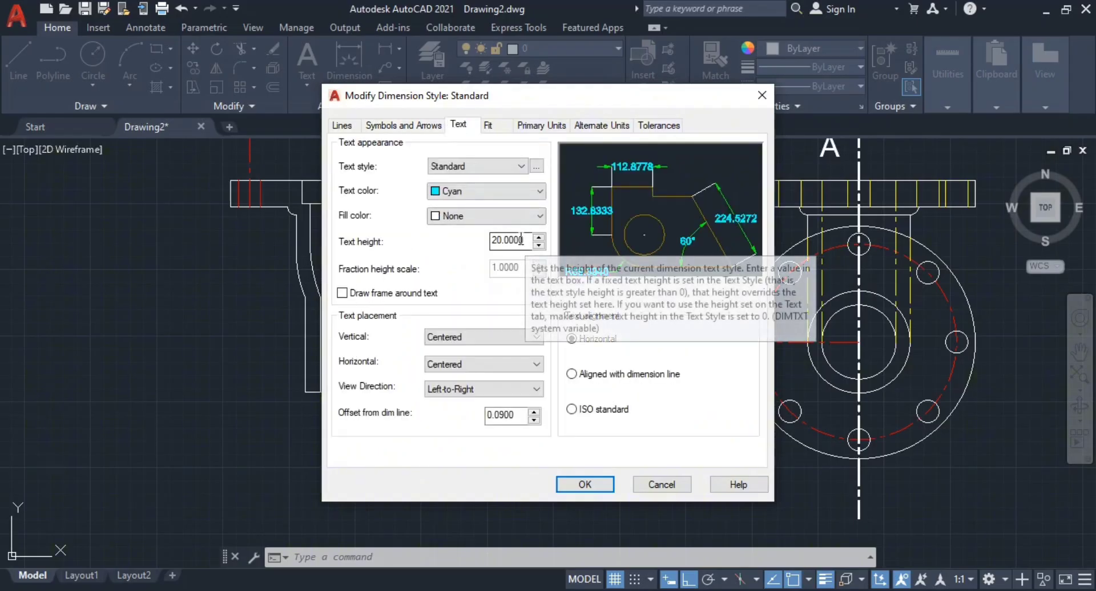
pyautogui.moveTo(493, 243); pyautogui.dragTo(522, 240)
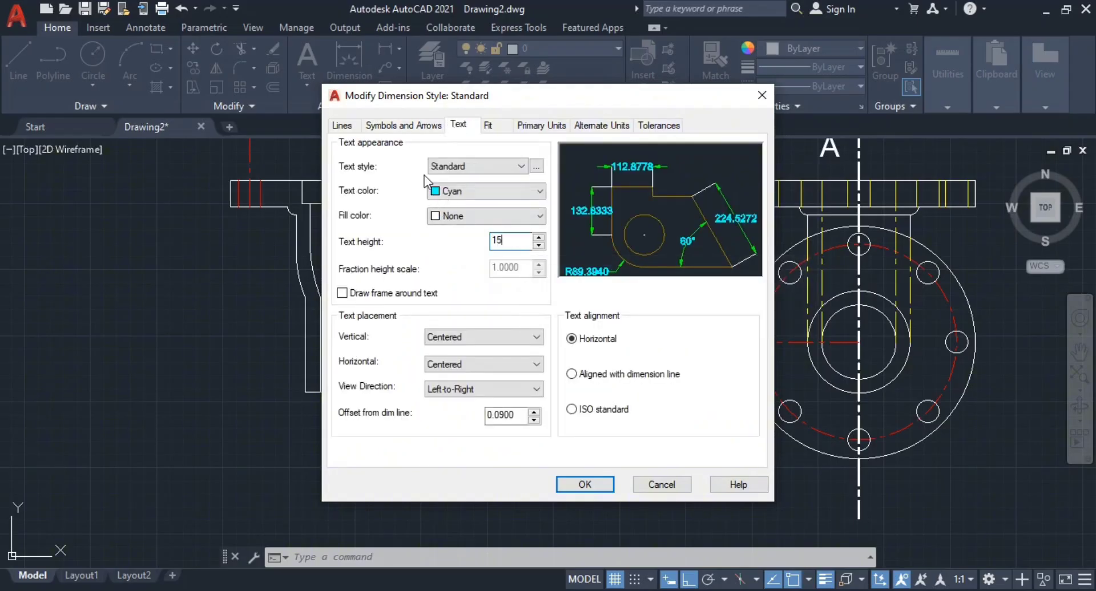
pyautogui.click(406, 126)
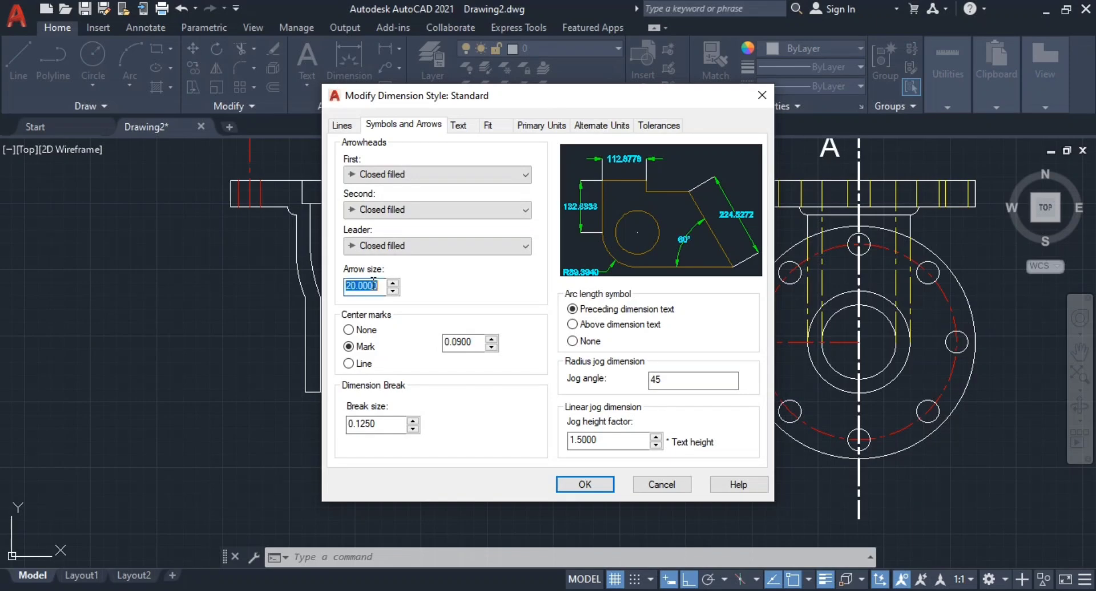
pyautogui.click(585, 485)
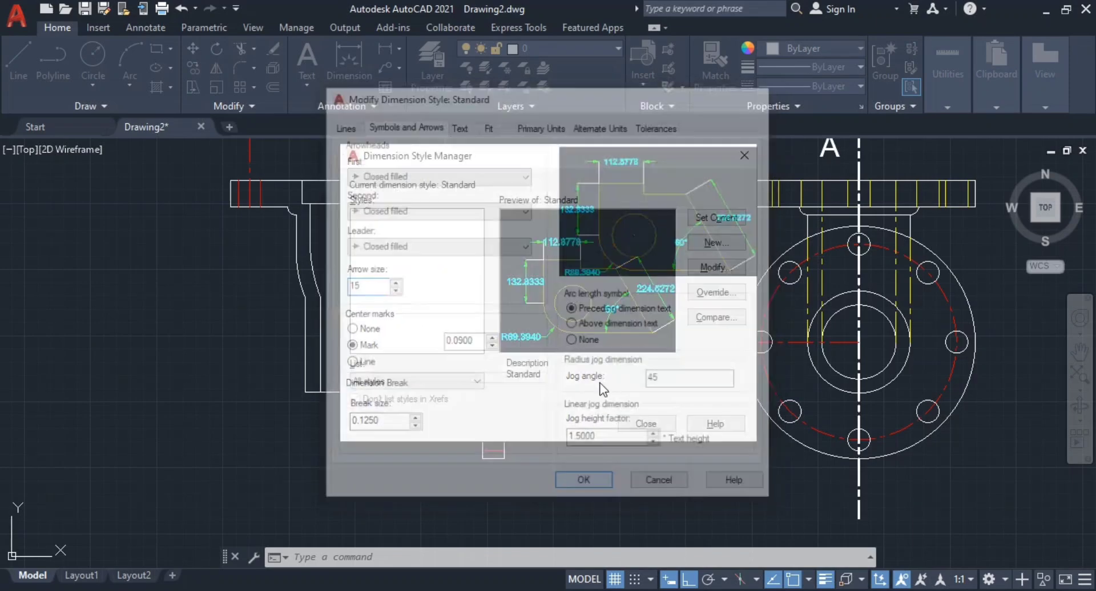
pyautogui.click(722, 217)
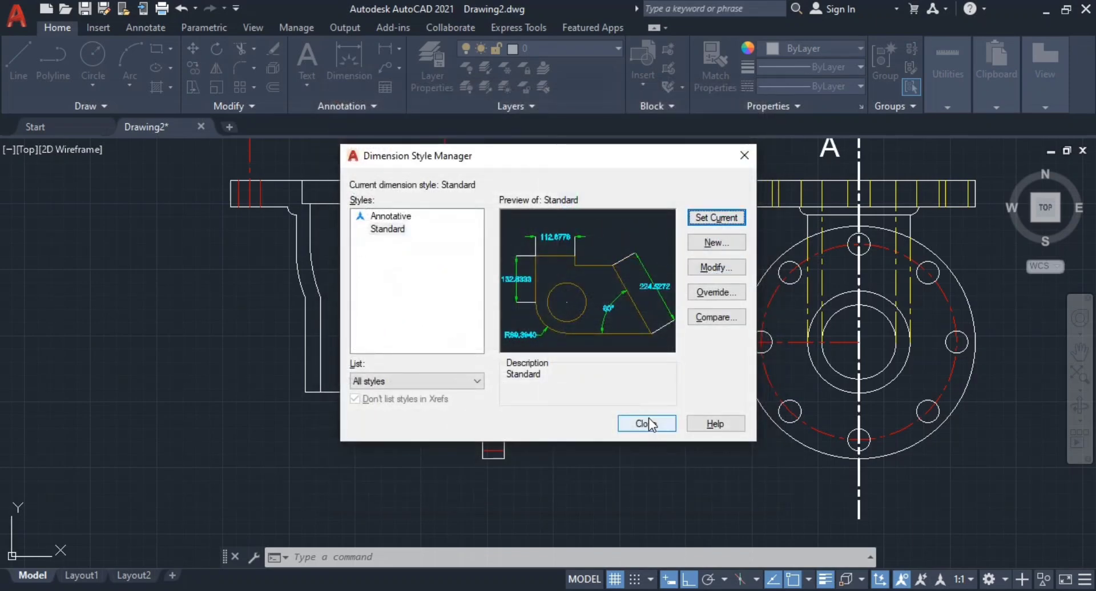
pyautogui.click(649, 424)
# - Compare the circular flange view and the section view with FIG:66's dimensions in the reference PDF
pyautogui.scroll(-2, 652, 360)
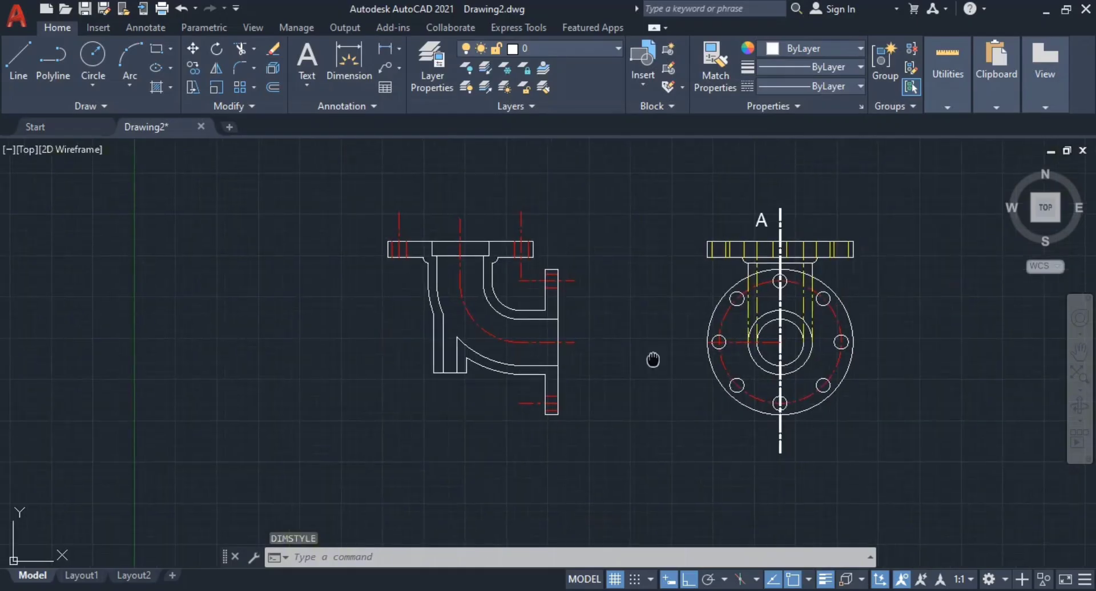
pyautogui.scroll(4, 856, 440)
pyautogui.scroll(-2, 700, 440)
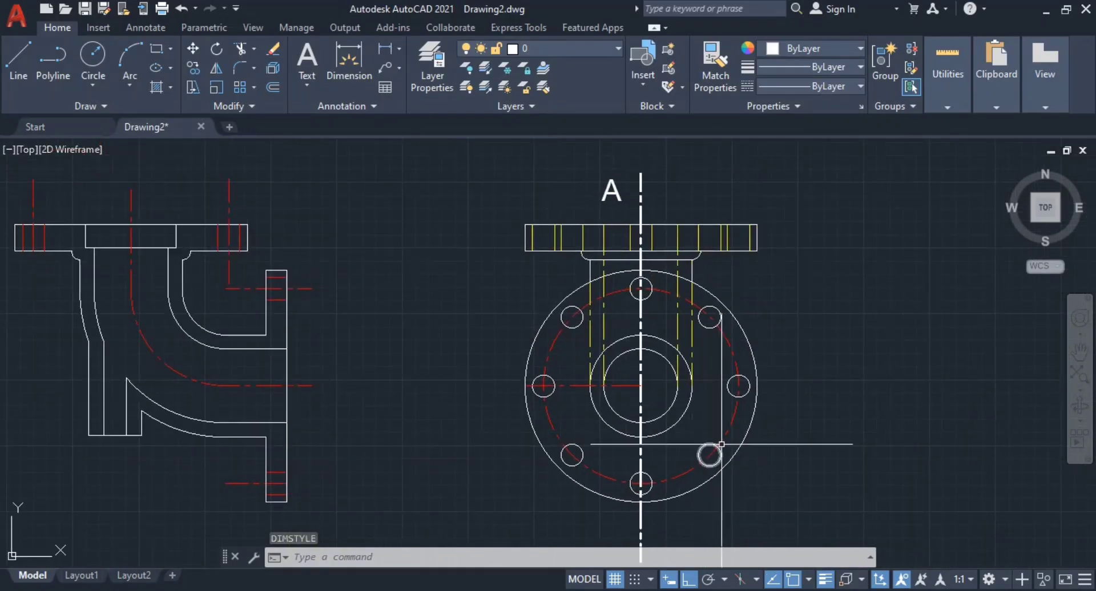
pyautogui.moveTo(822, 477); pyautogui.dragTo(706, 363, button='middle')
pyautogui.moveTo(658, 405); pyautogui.dragTo(702, 413, button='middle')
pyautogui.hotkey('alt', 'Tab')
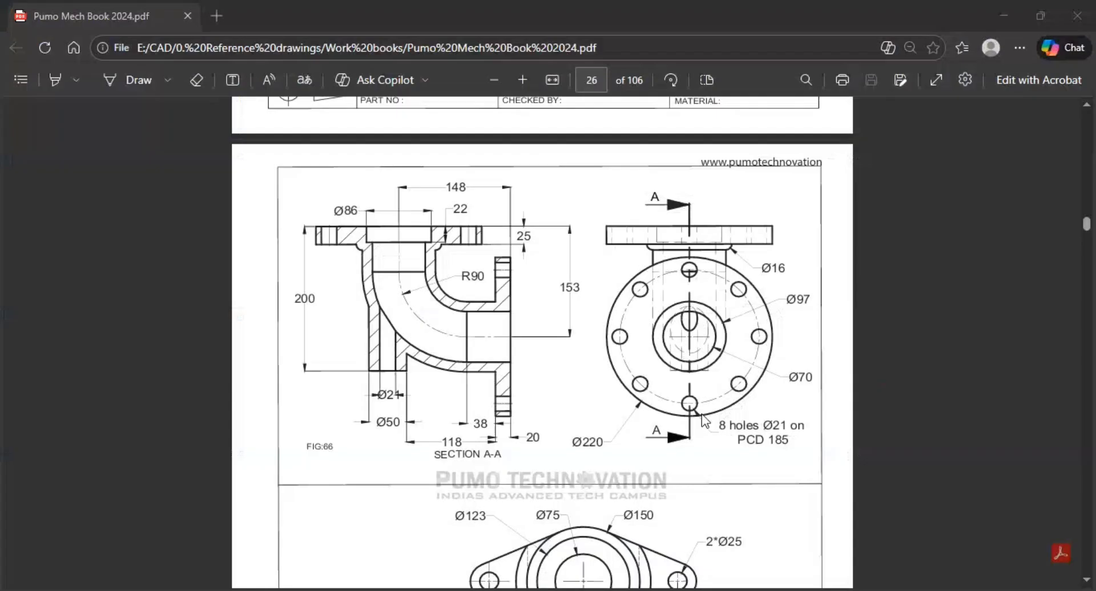
pyautogui.hotkey('alt', 'Tab')
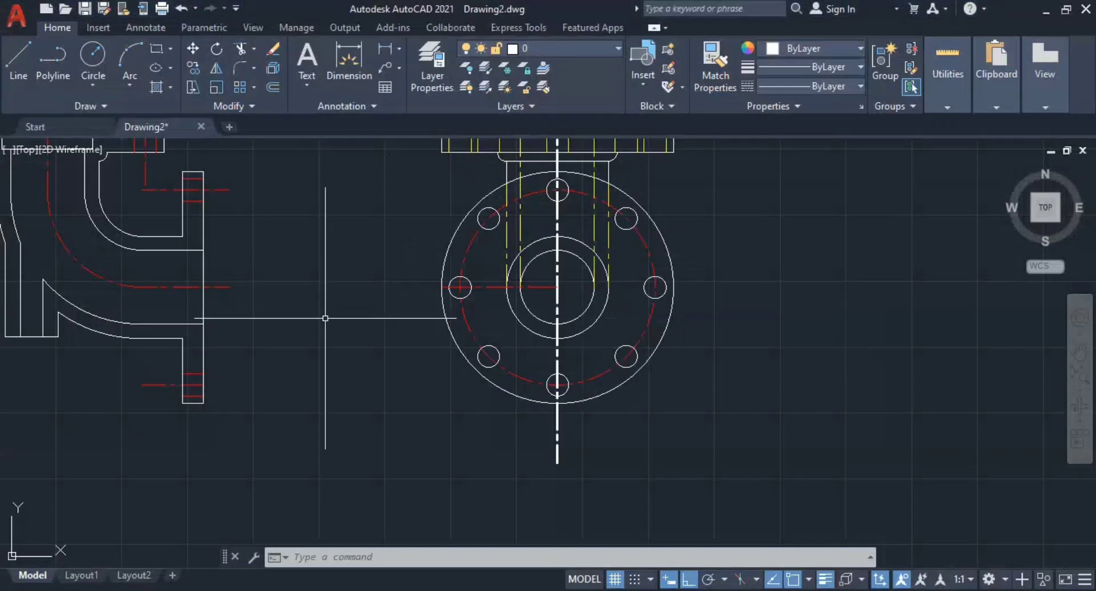
pyautogui.scroll(2, 489, 365)
pyautogui.moveTo(457, 323); pyautogui.dragTo(937, 377, button='middle')
pyautogui.moveTo(574, 358); pyautogui.dragTo(763, 451, button='middle')
pyautogui.scroll(-2, 611, 358)
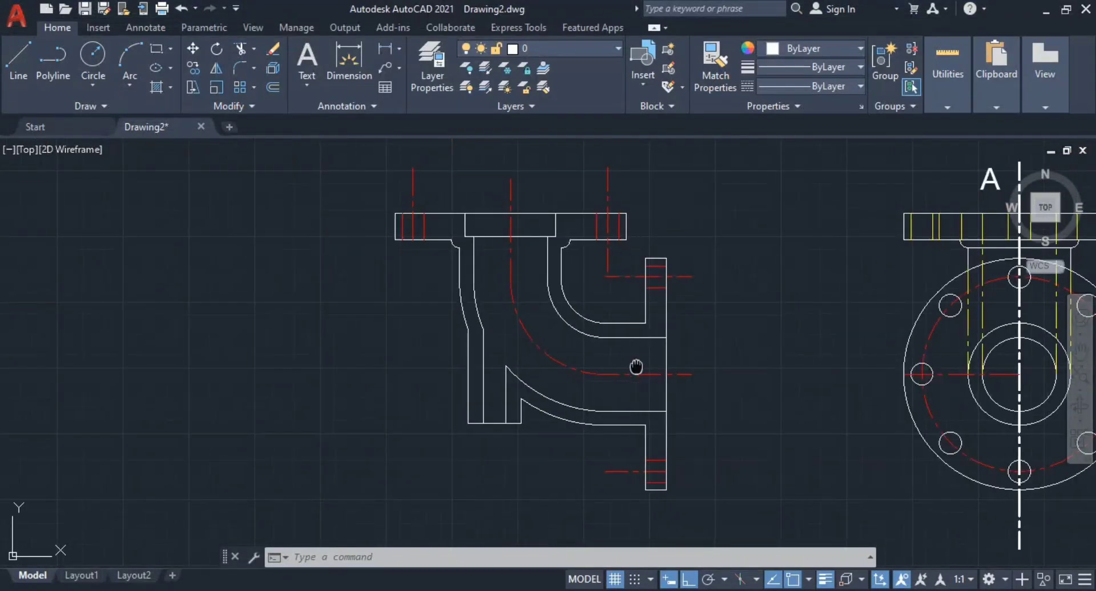
pyautogui.moveTo(636, 367); pyautogui.dragTo(685, 386, button='middle')
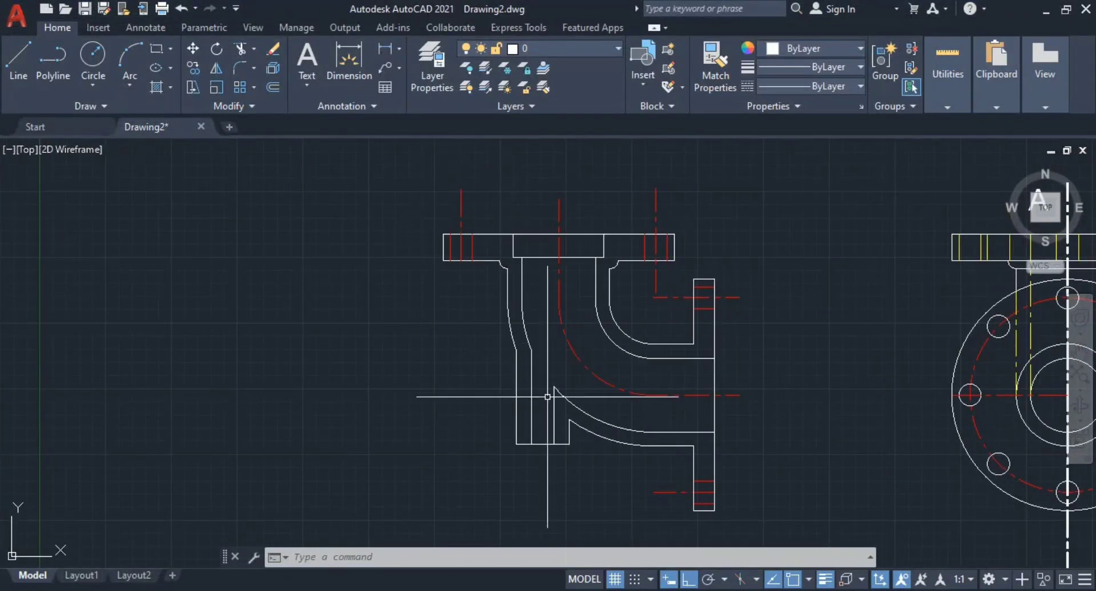
pyautogui.write('d')
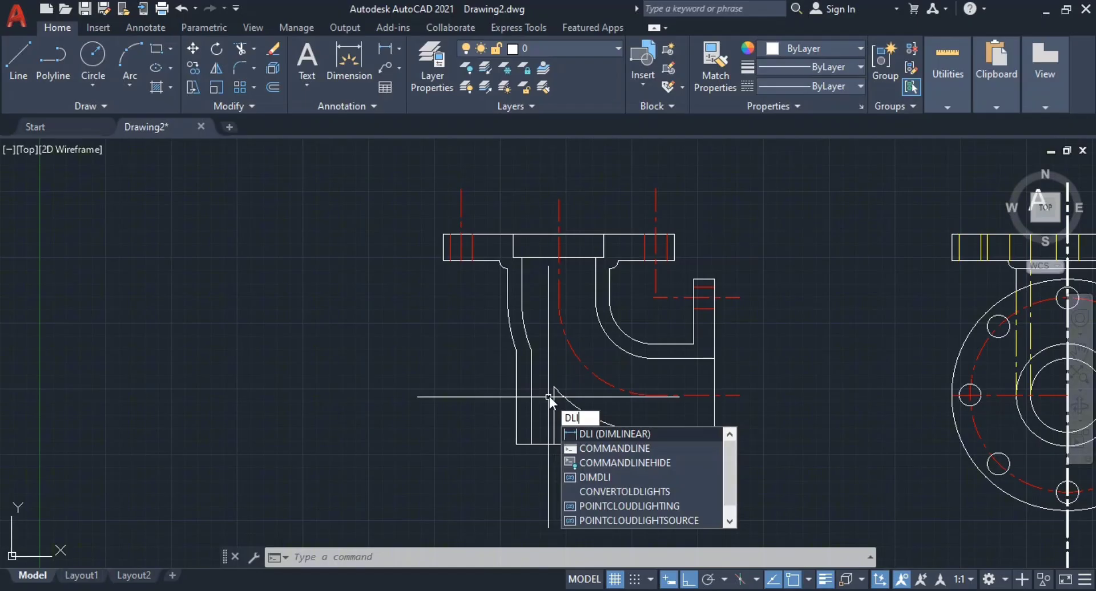
pyautogui.press('Return')
pyautogui.press('Escape')
pyautogui.press('Escape')
# - Make Dims the current layer and dimension the section view's vertical height from the top flange's upper face to the lower stub's end
pyautogui.click(539, 48)
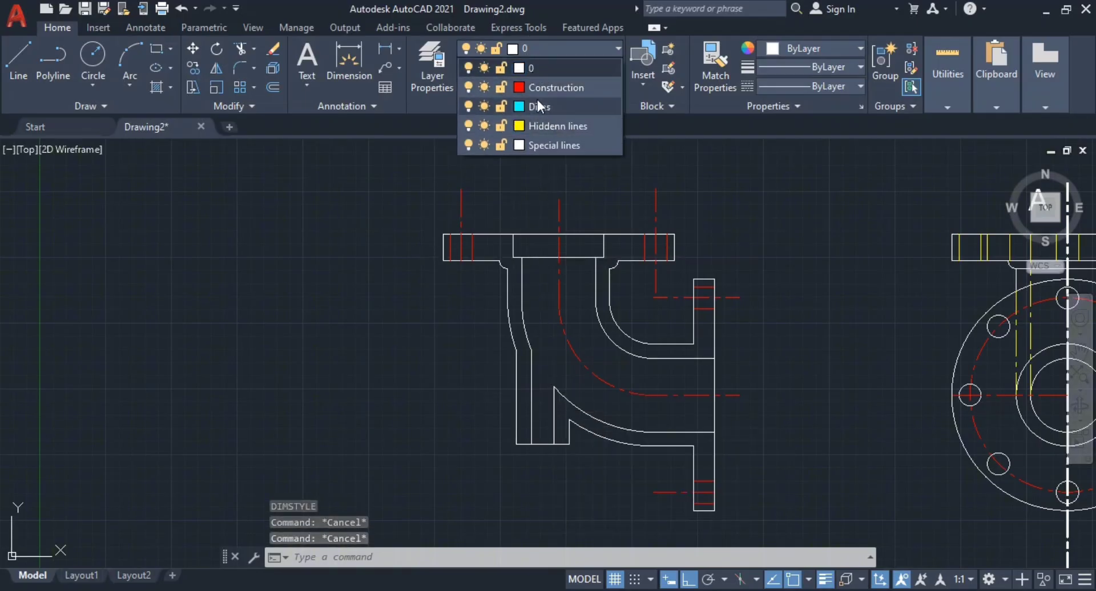
pyautogui.click(536, 103)
pyautogui.write('dli')
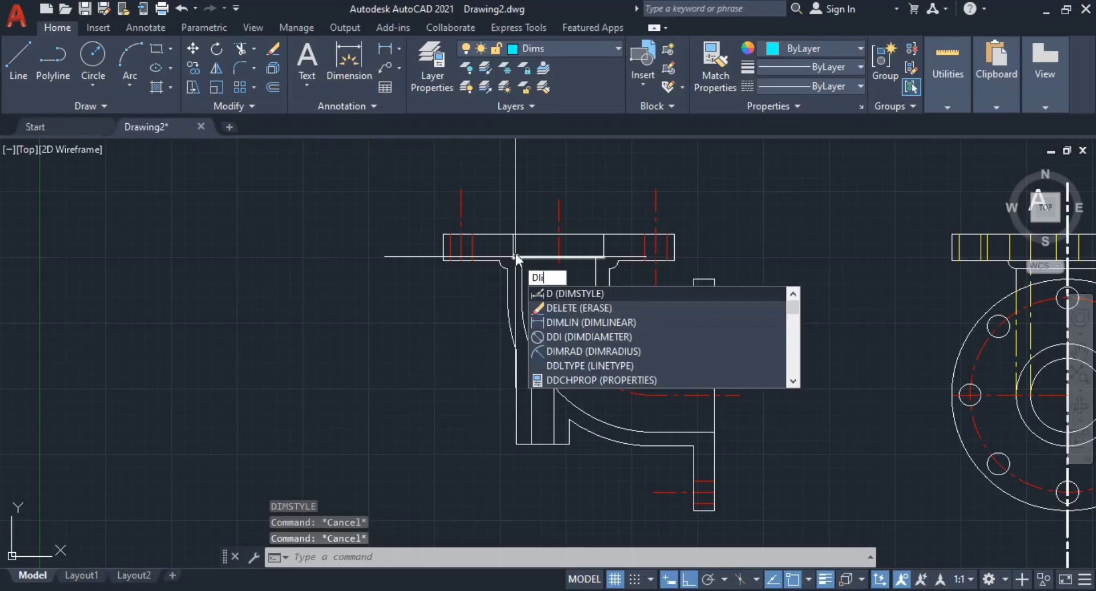
pyautogui.press('Return')
pyautogui.click(451, 235)
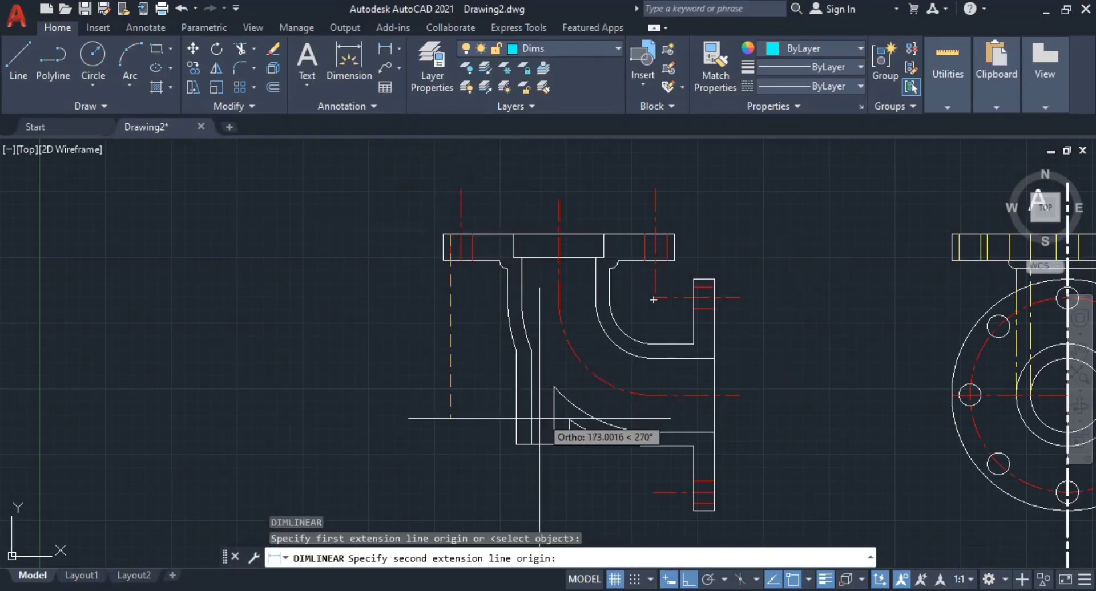
pyautogui.click(532, 444)
pyautogui.click(363, 369)
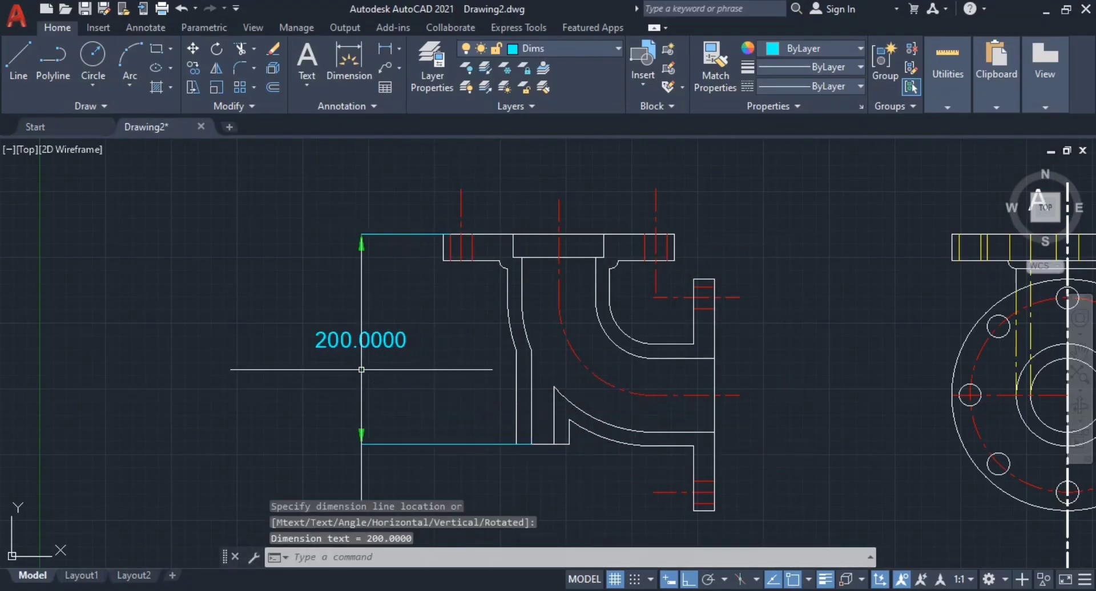
pyautogui.press('Escape')
pyautogui.press('Escape')
pyautogui.scroll(5, 393, 359)
pyautogui.scroll(-5, 391, 359)
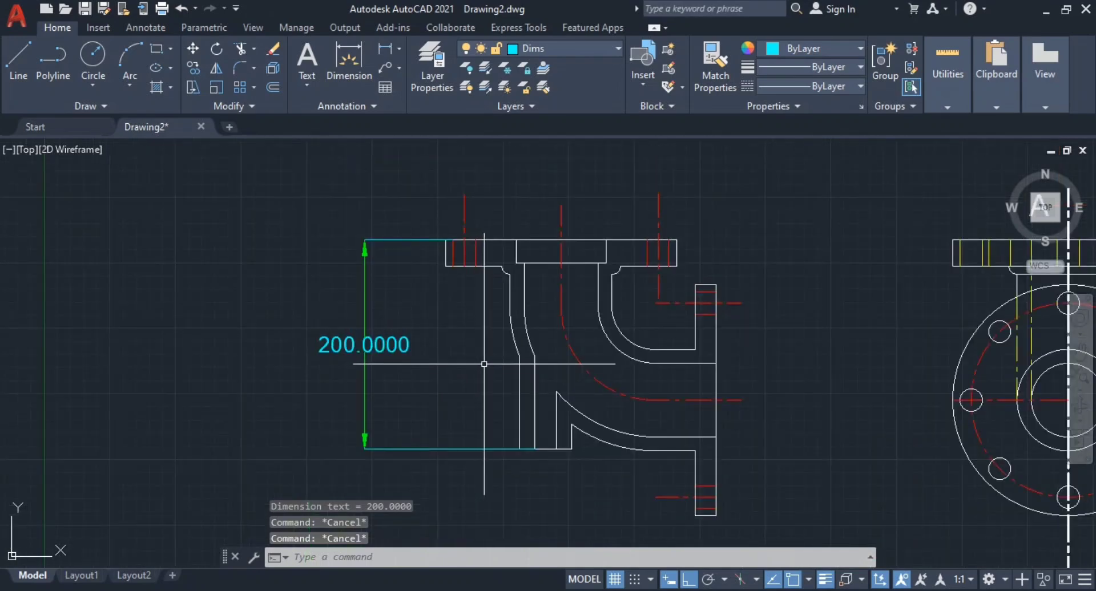
pyautogui.scroll(4, 475, 276)
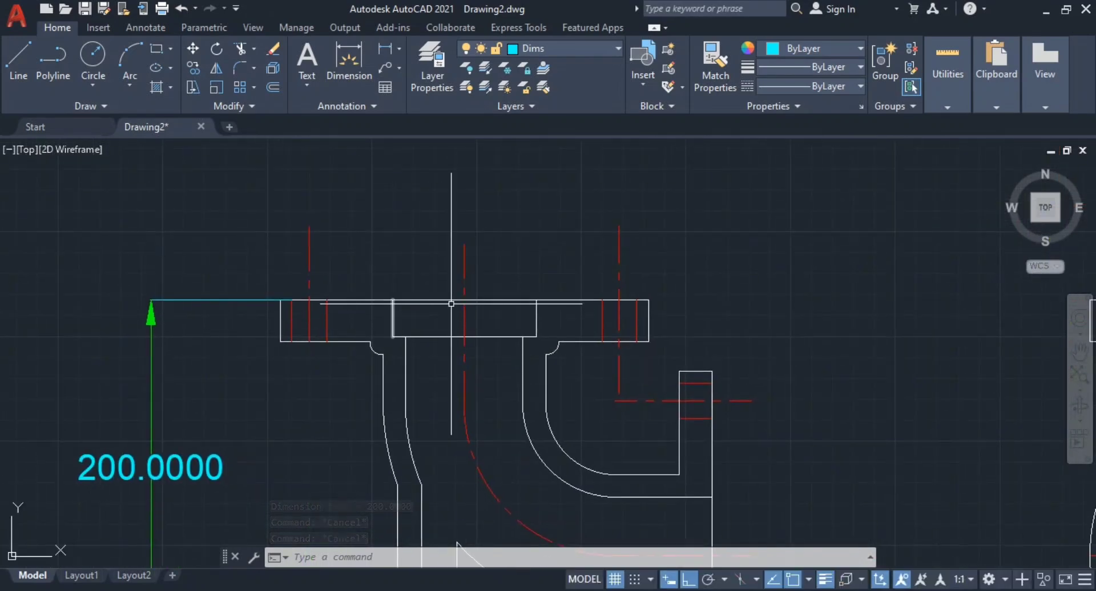
# - Add a diameter dimension to the outer flange circle in the circular view, placing its text below the flange
pyautogui.write('ddi')
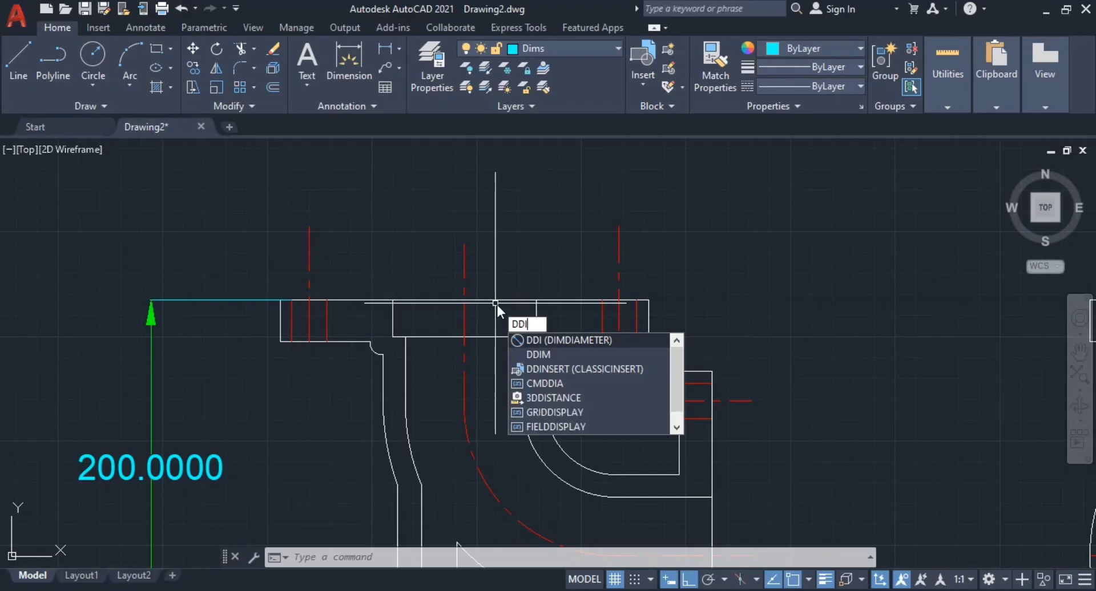
pyautogui.press('Return')
pyautogui.click(278, 323)
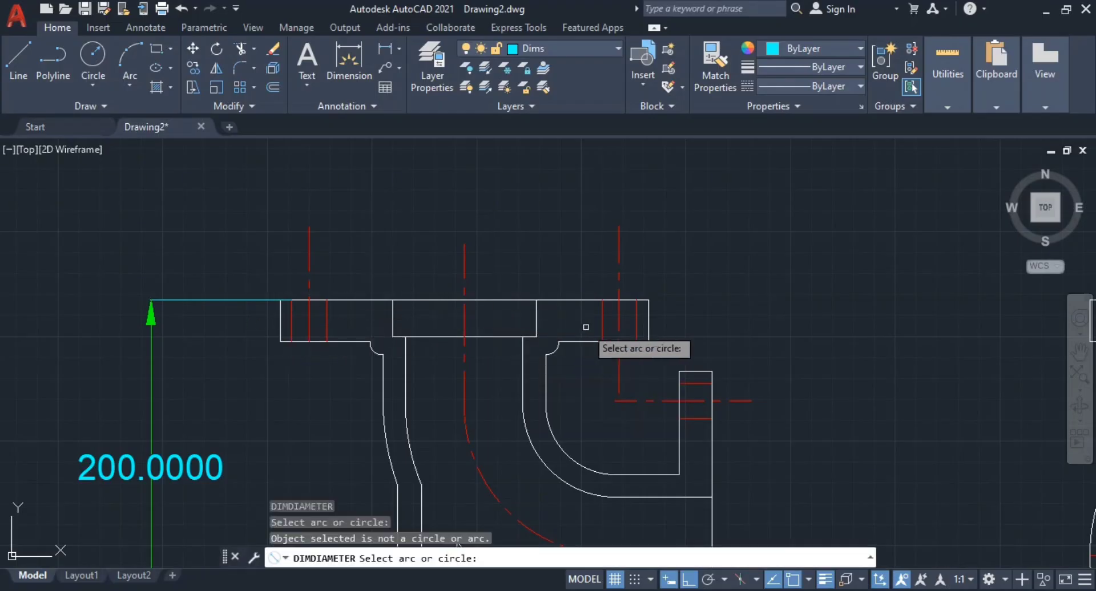
pyautogui.click(648, 323)
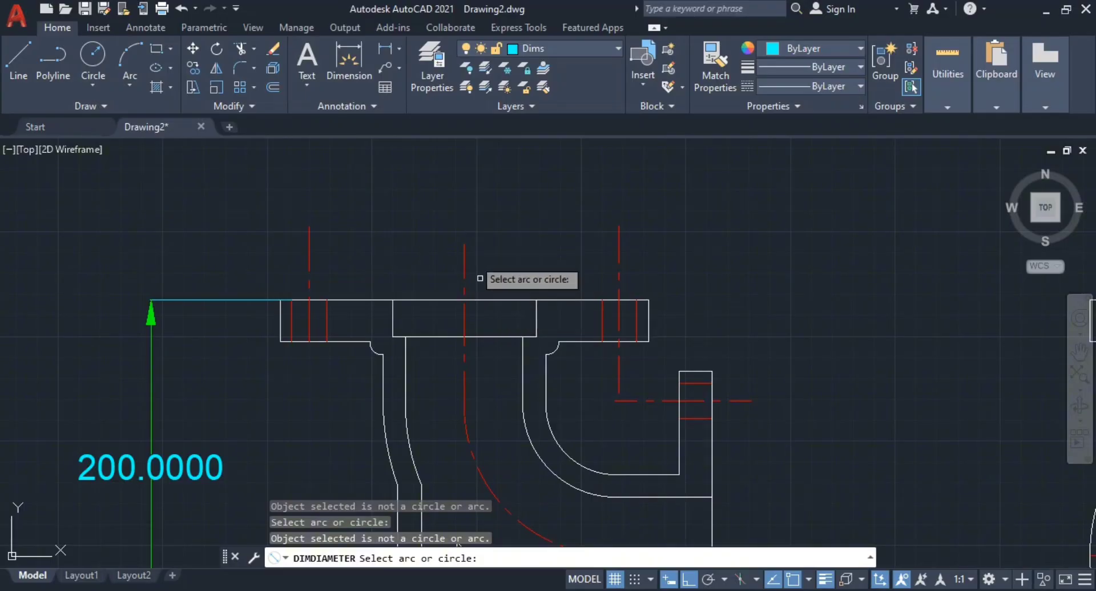
pyautogui.scroll(-2, 609, 334)
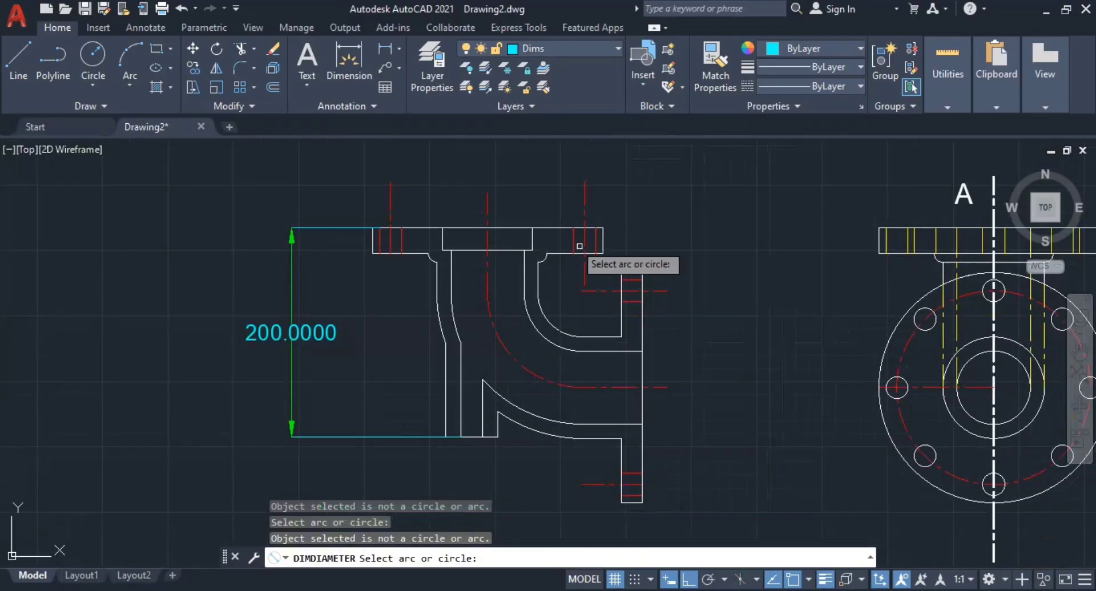
pyautogui.click(880, 402)
pyautogui.moveTo(883, 486); pyautogui.dragTo(873, 334, button='middle')
pyautogui.moveTo(933, 357); pyautogui.dragTo(746, 376, button='middle')
pyautogui.click(715, 408)
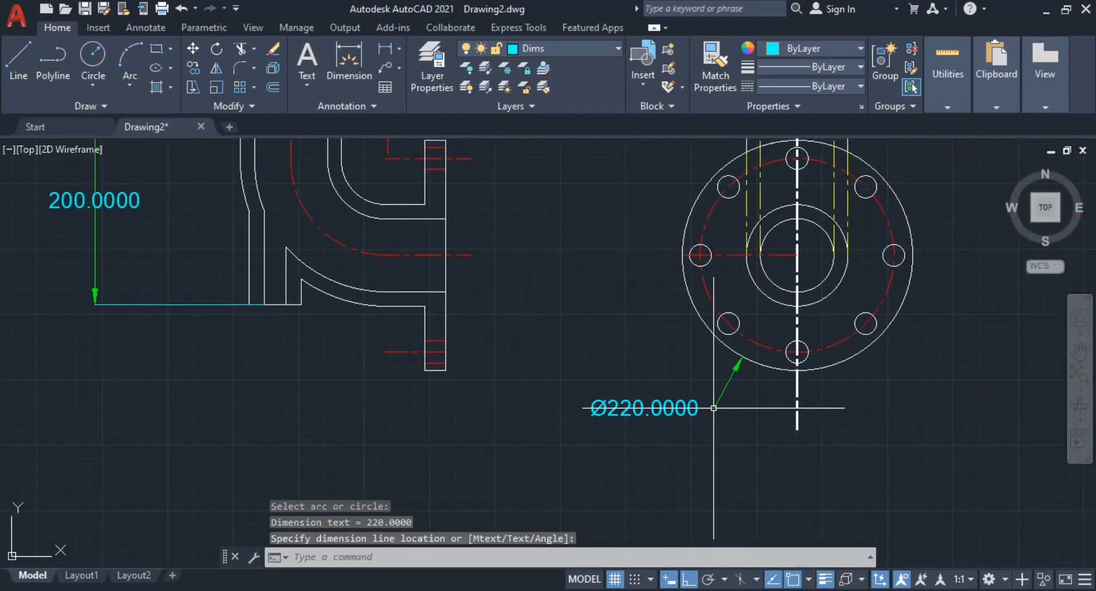
# - Add diameter dimensions to the two concentric pipe circles at the centre of the circular flange view, placing both outside the flange
pyautogui.scroll(2, 828, 321)
pyautogui.press('Return')
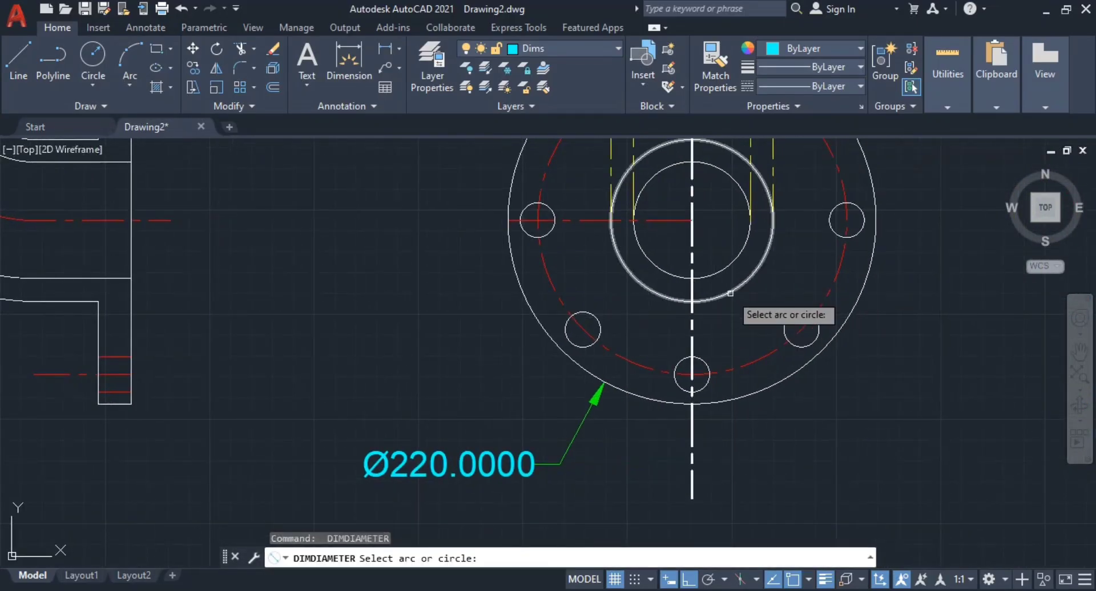
pyautogui.click(739, 291)
pyautogui.scroll(-2, 544, 251)
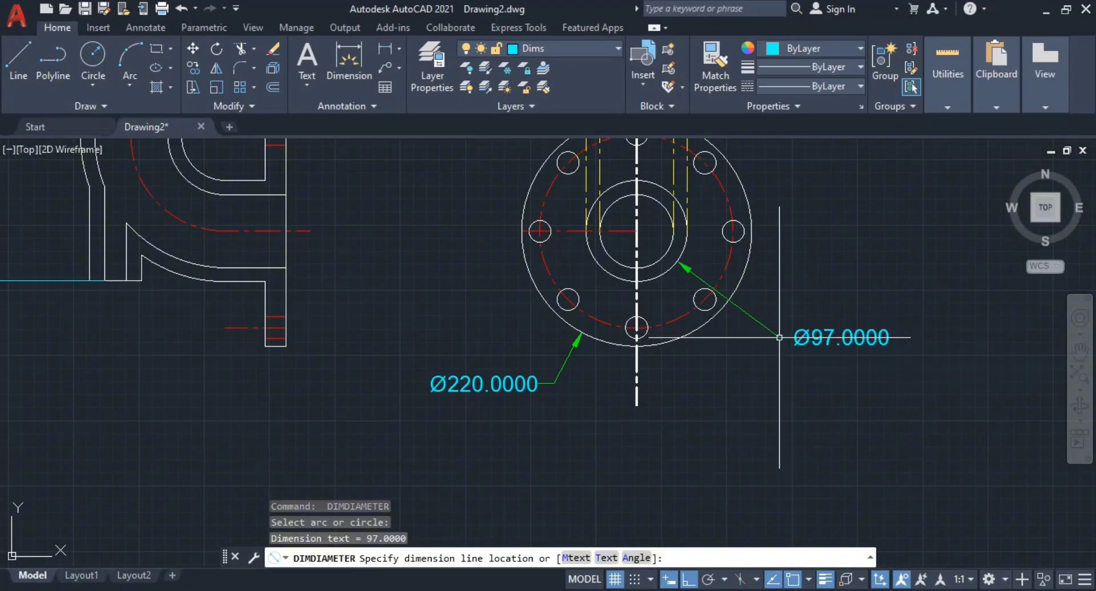
pyautogui.click(781, 337)
pyautogui.press('Return')
pyautogui.click(671, 249)
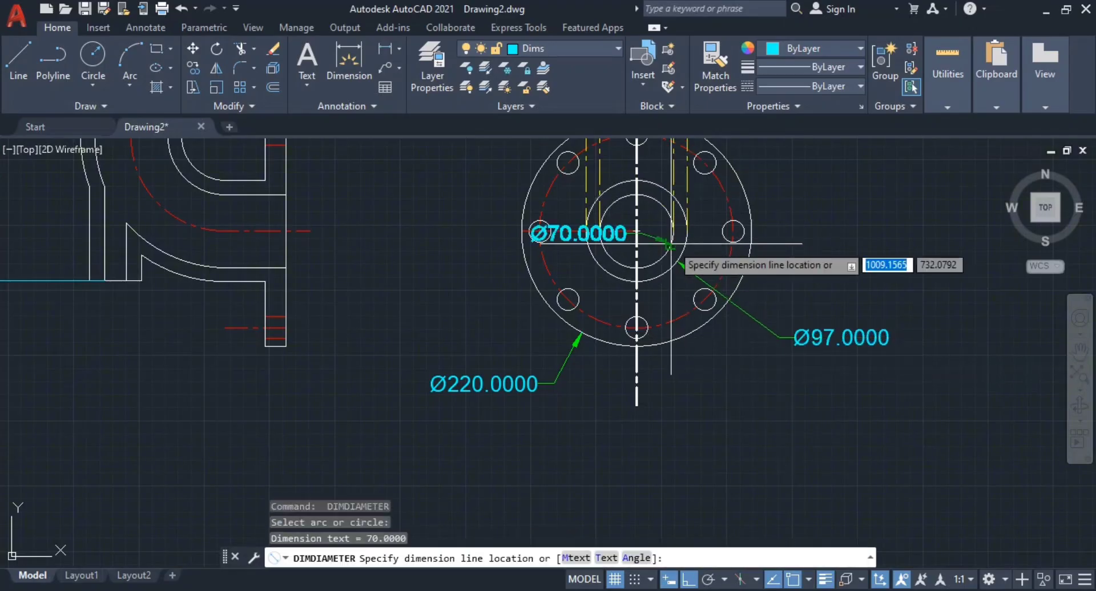
pyautogui.click(813, 302)
pyautogui.moveTo(797, 281); pyautogui.dragTo(784, 340, button='middle')
# - Add a diameter dimension to the red bolt-hole pitch circle, placing its text outside the flange
pyautogui.press('Return')
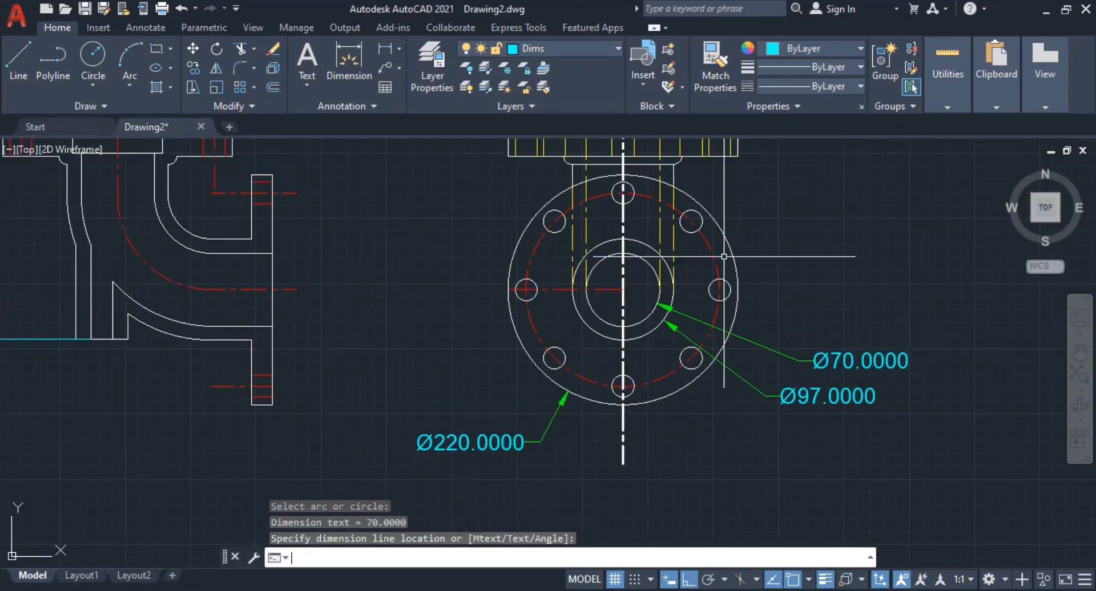
pyautogui.click(714, 257)
pyautogui.moveTo(970, 228); pyautogui.dragTo(970, 292, button='middle')
pyautogui.click(796, 273)
pyautogui.press('Escape')
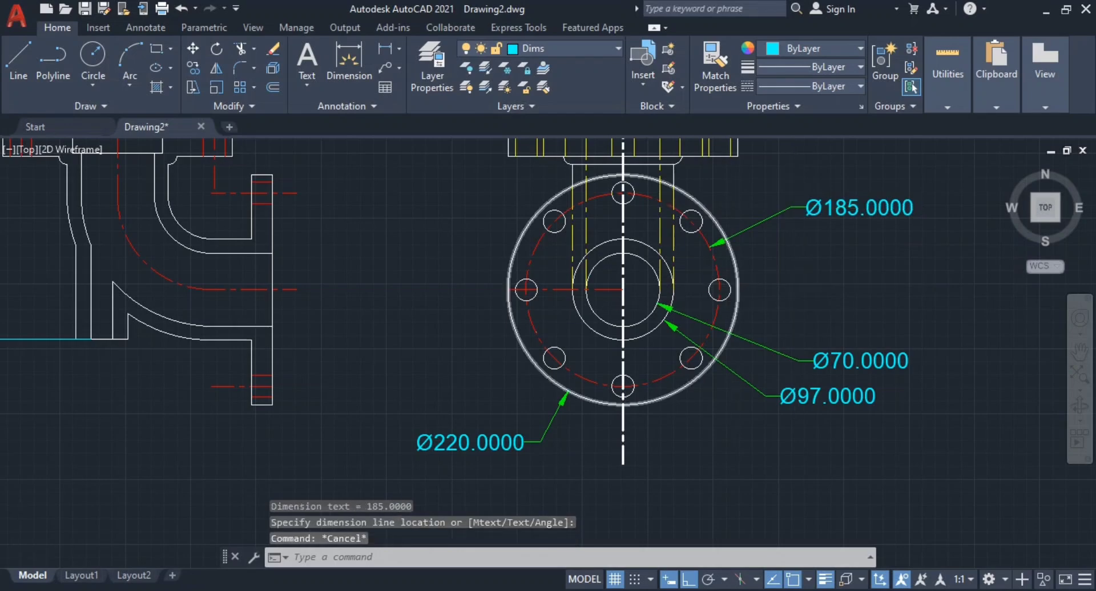
# - Dimension the horizontal distance from the lower stub's right edge to the side flange's inner face, placing it below the section view
pyautogui.scroll(-2, 782, 298)
pyautogui.scroll(2, 782, 299)
pyautogui.scroll(3, 518, 245)
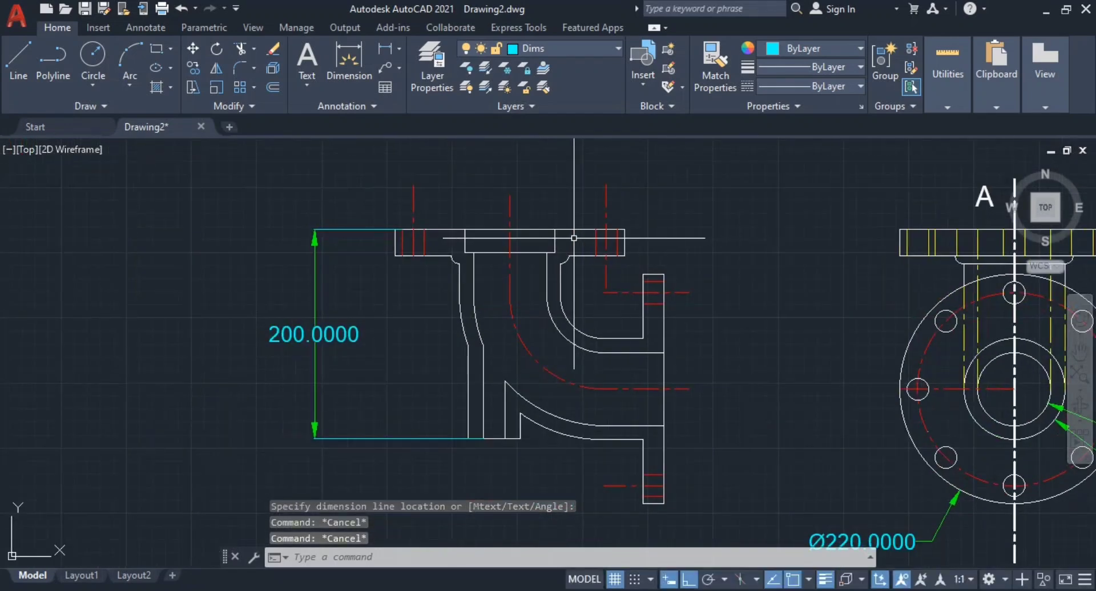
pyautogui.scroll(2, 574, 239)
pyautogui.moveTo(573, 238)
pyautogui.mouseDown(button='middle')
pyautogui.moveTo(514, 242)
pyautogui.moveTo(626, 256)
pyautogui.mouseUp(button='middle')
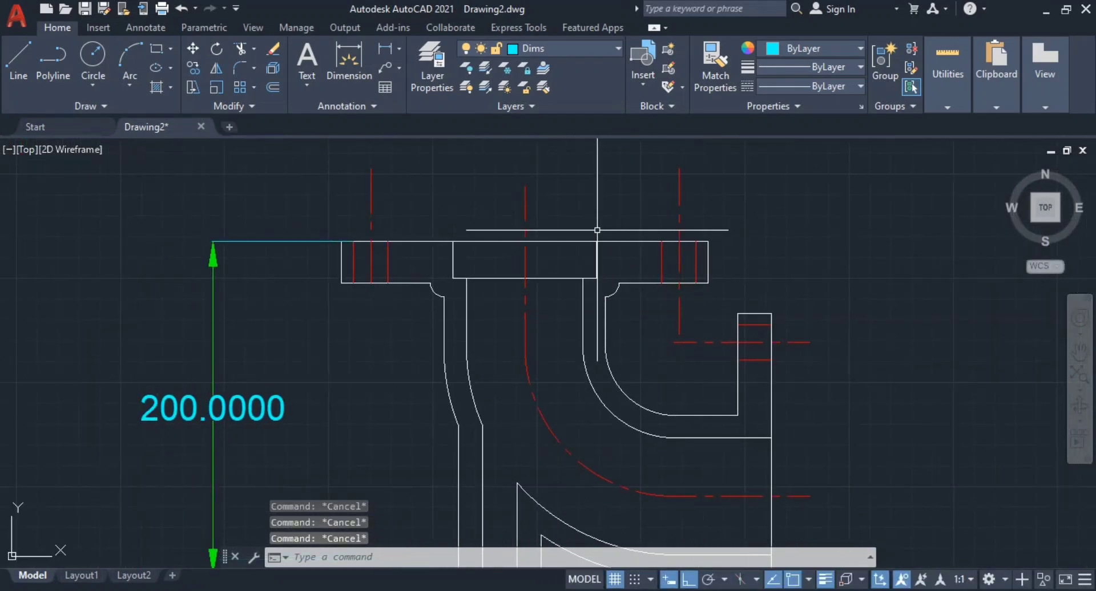
pyautogui.scroll(-2, 597, 266)
pyautogui.scroll(2, 531, 320)
pyautogui.moveTo(541, 299); pyautogui.dragTo(483, 269, button='middle')
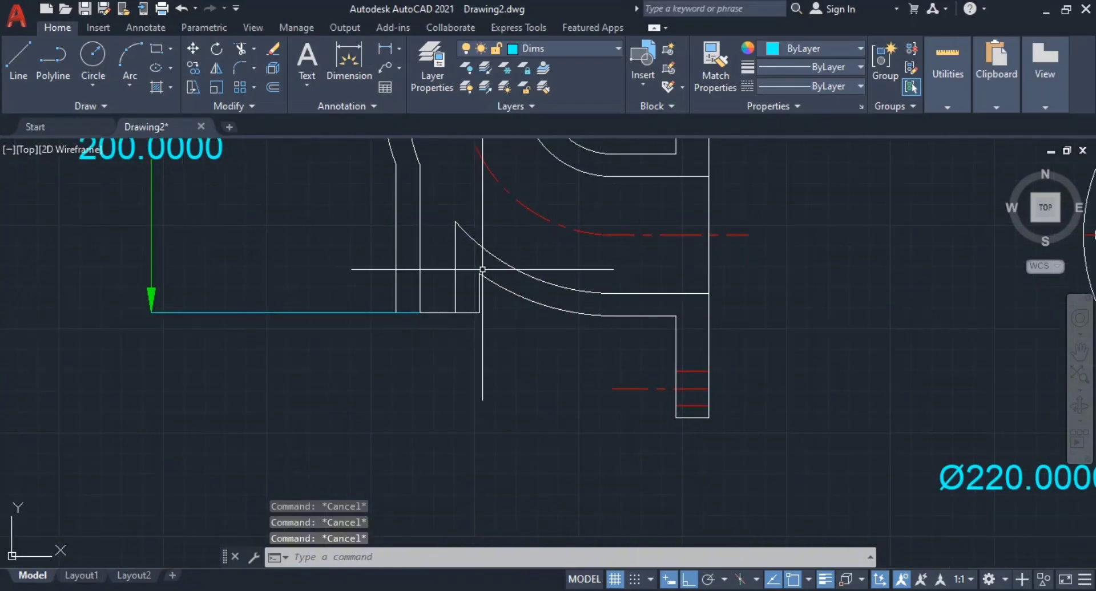
pyautogui.press('Return')
pyautogui.click(481, 291)
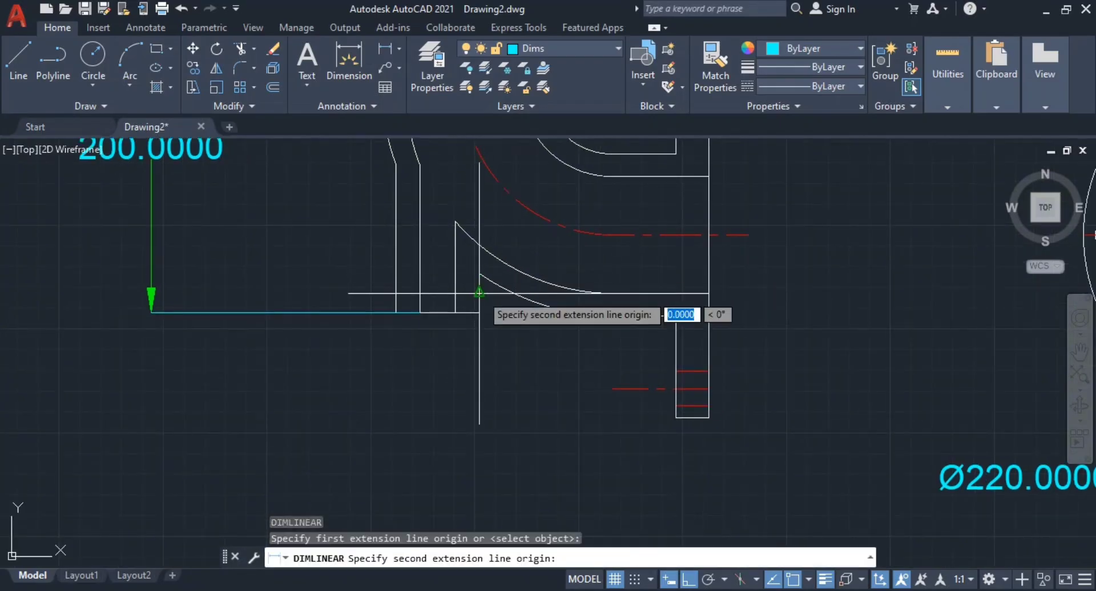
pyautogui.click(676, 358)
pyautogui.click(571, 487)
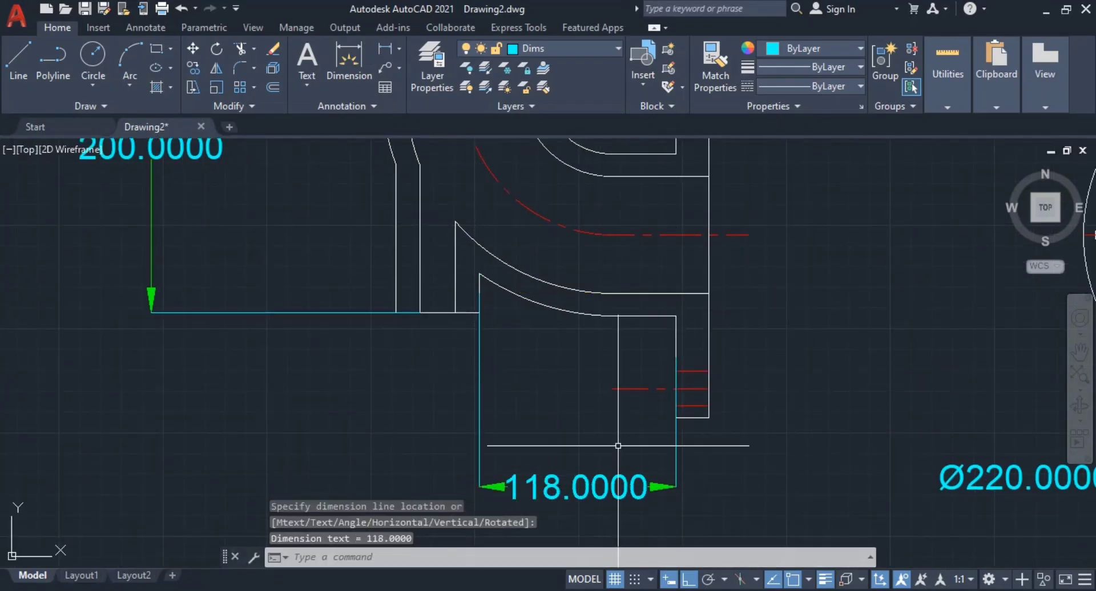
# - Dimension the lower stub's outer width in the section view, placing the dimension below the stub
pyautogui.moveTo(549, 427); pyautogui.dragTo(565, 274, button='middle')
pyautogui.press('Return')
pyautogui.moveTo(425, 169); pyautogui.dragTo(525, 316, button='middle')
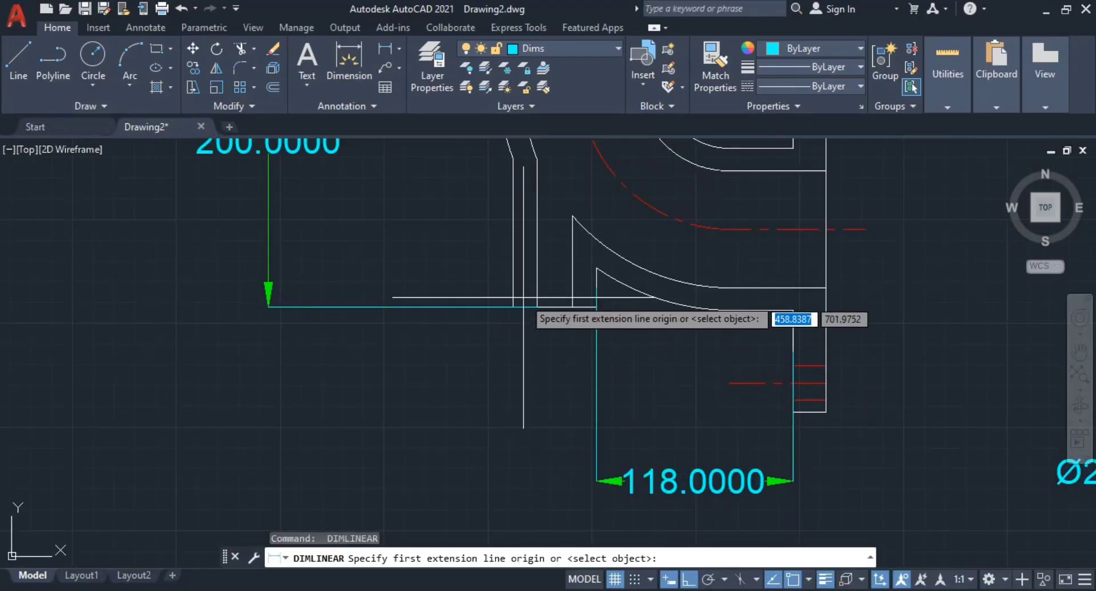
pyautogui.click(513, 283)
pyautogui.click(596, 307)
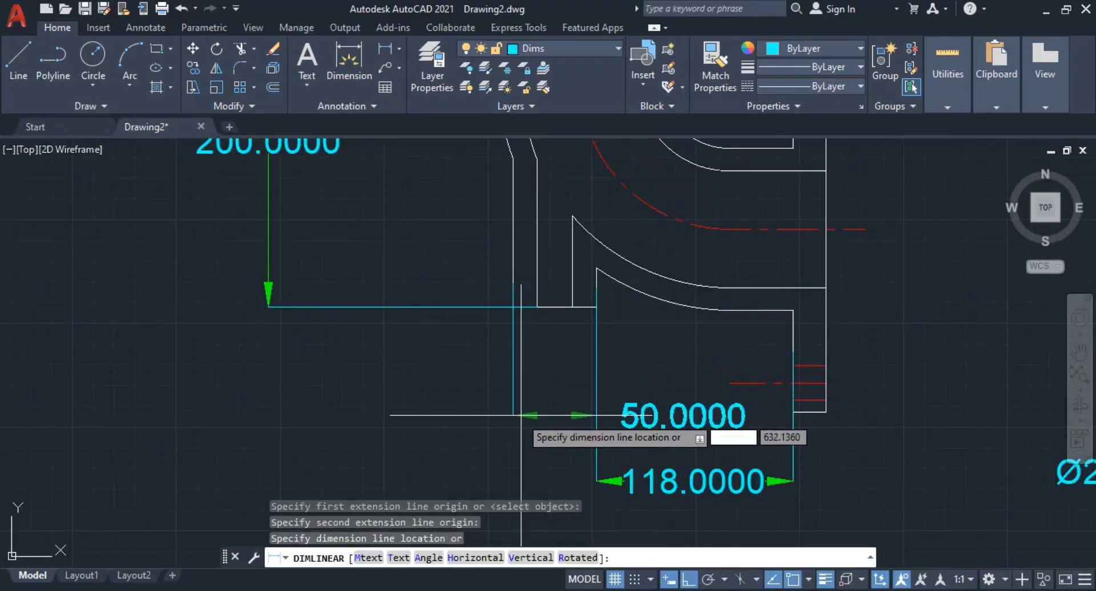
pyautogui.click(540, 422)
pyautogui.press('Return')
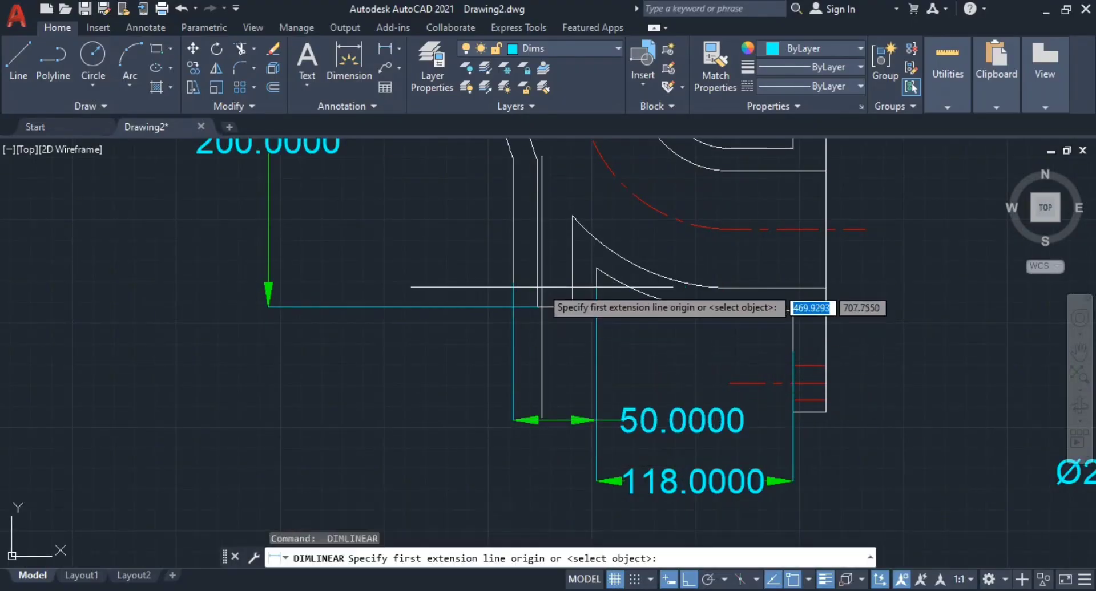
pyautogui.press('Escape')
pyautogui.press('Escape')
# - Dimension the lower stub's bore width between its inner walls, placing it above the stub's outer width dimension
pyautogui.moveTo(562, 302); pyautogui.dragTo(537, 347, button='middle')
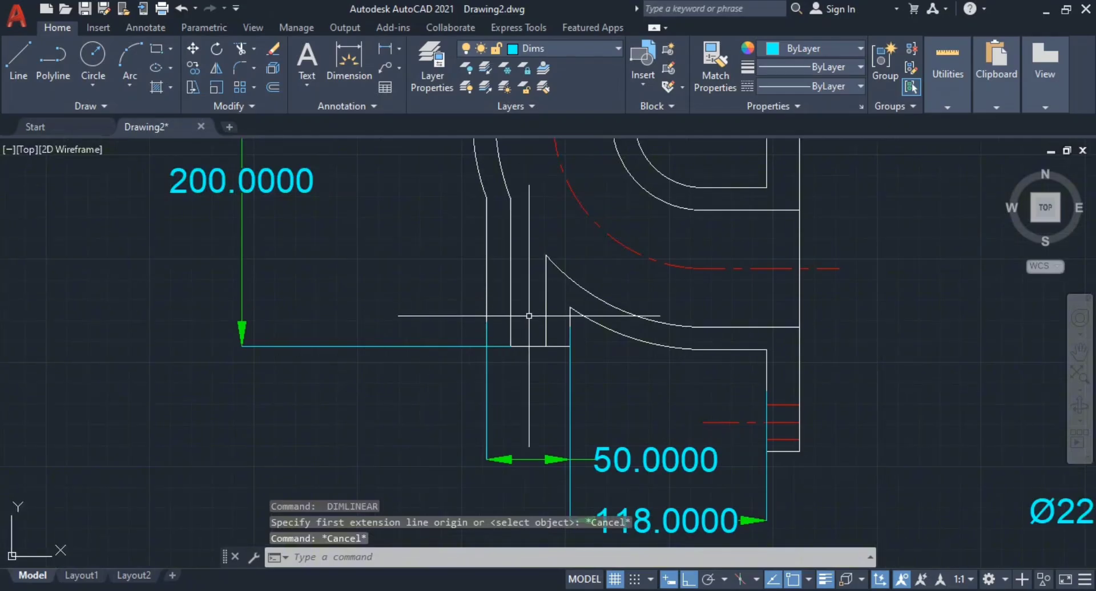
pyautogui.write('d')
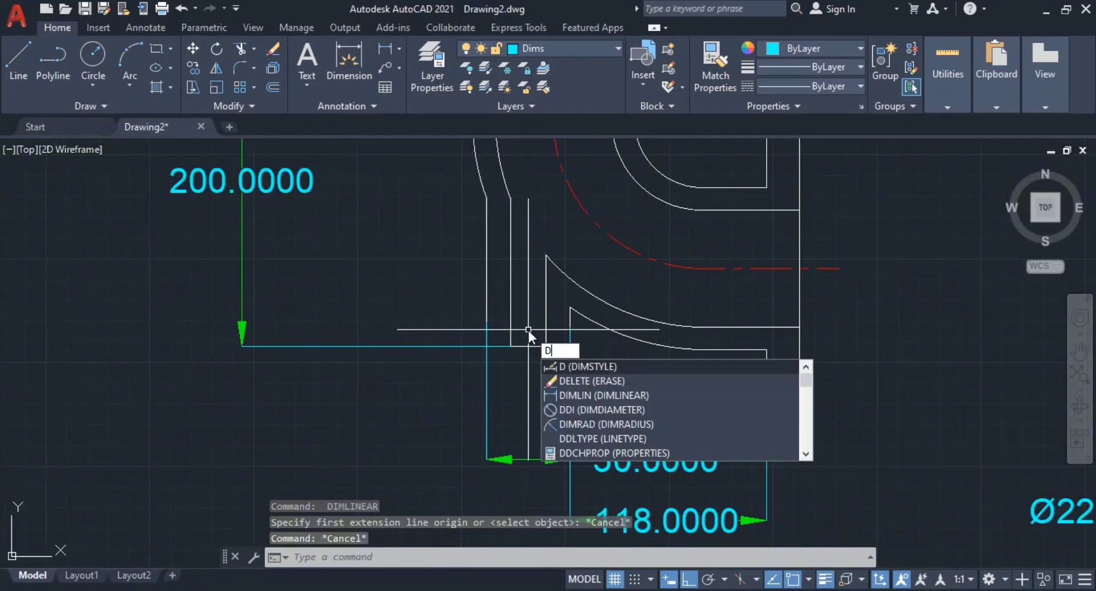
pyautogui.write('li')
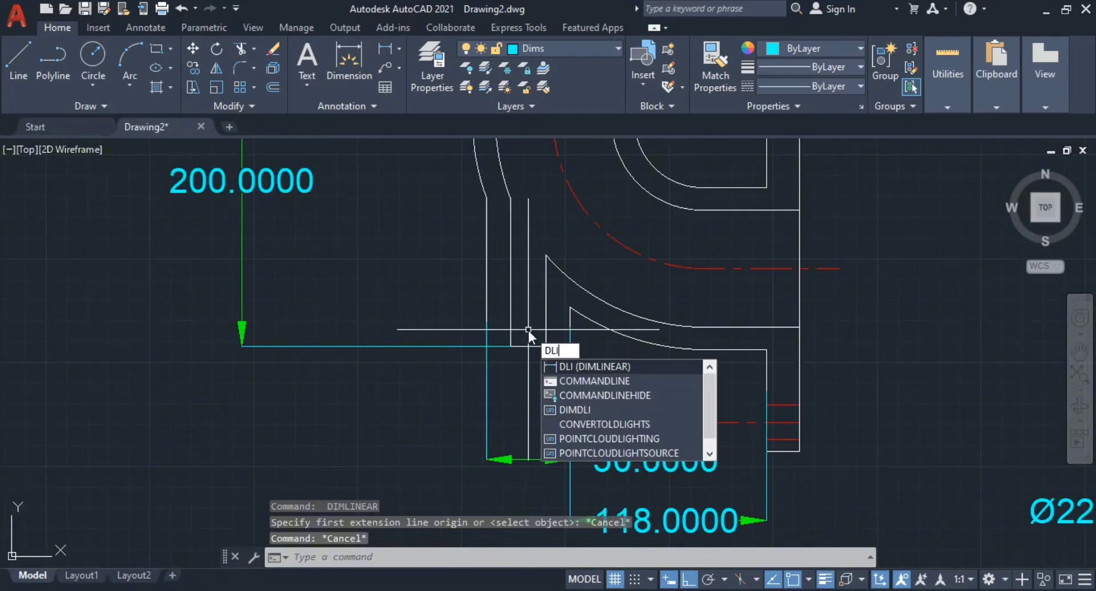
pyautogui.press('Return')
pyautogui.click(510, 303)
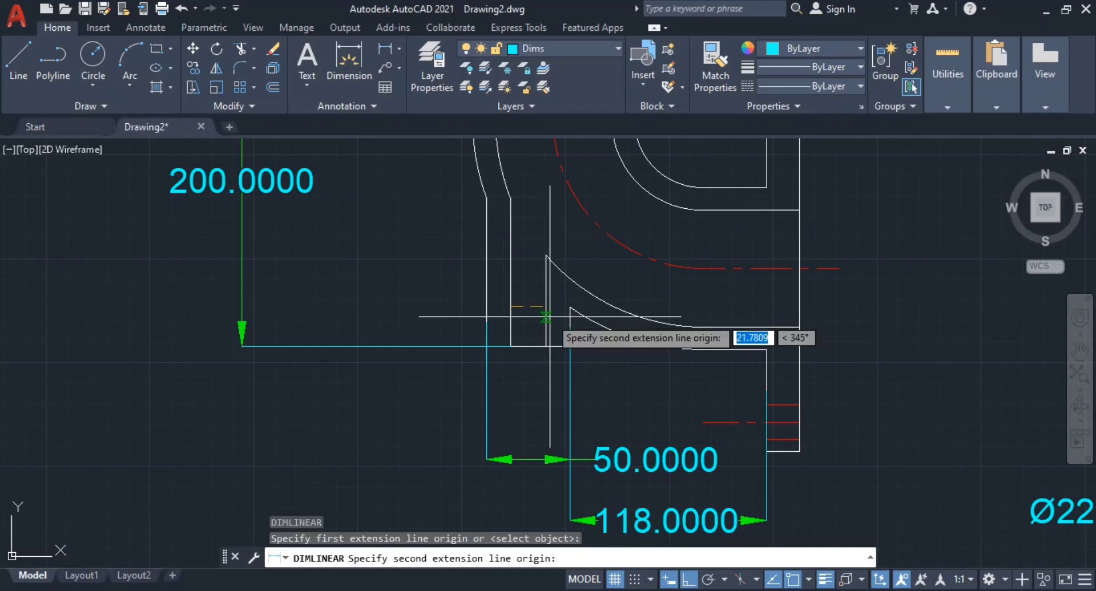
pyautogui.click(546, 316)
pyautogui.click(490, 393)
pyautogui.press('Escape')
pyautogui.press('Escape')
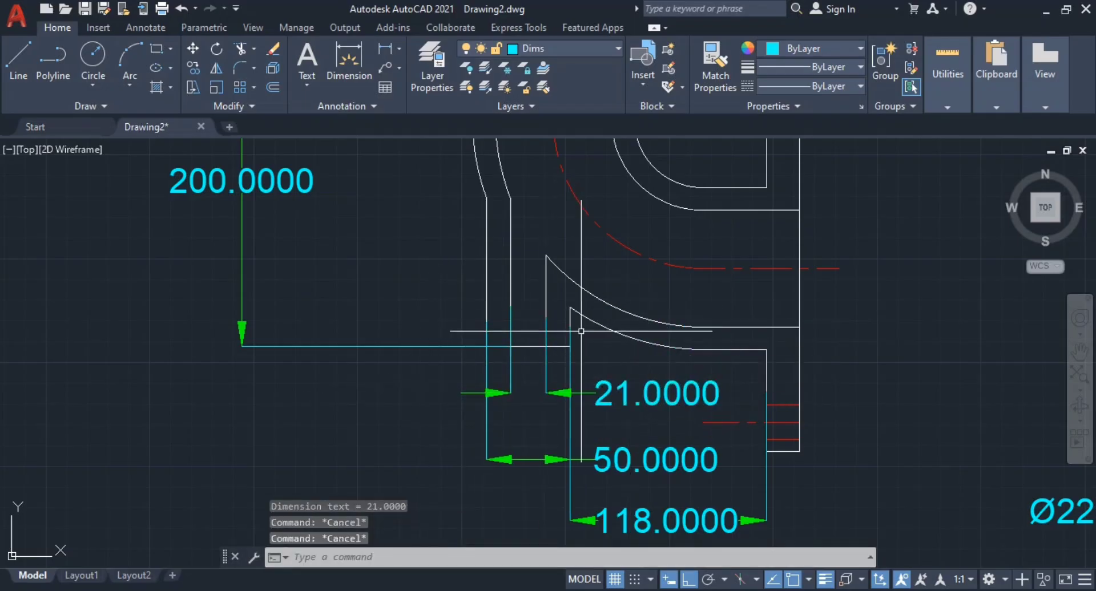
# - Change the stub bore's dimension text to Ø21.00 using the %%c diameter symbol
pyautogui.click(609, 399)
pyautogui.doubleClick(620, 399)
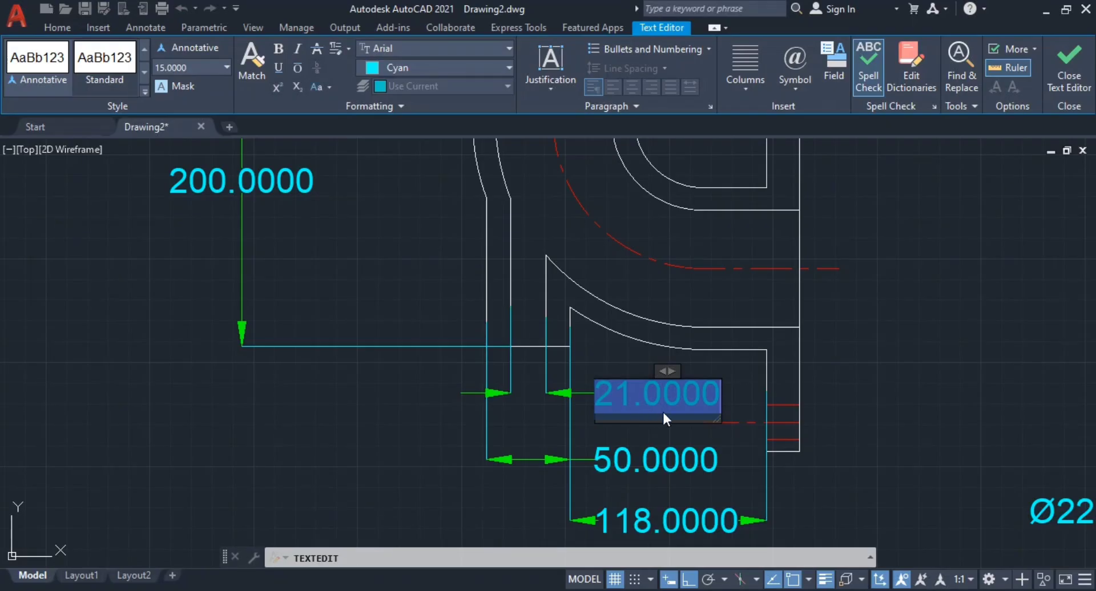
pyautogui.write('%%c')
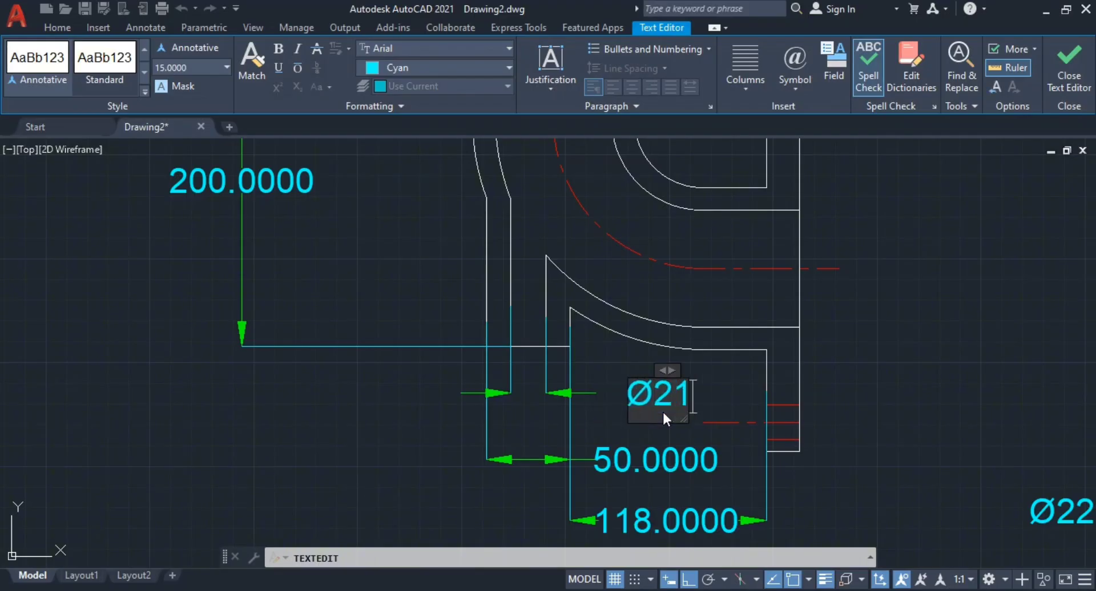
pyautogui.click(938, 403)
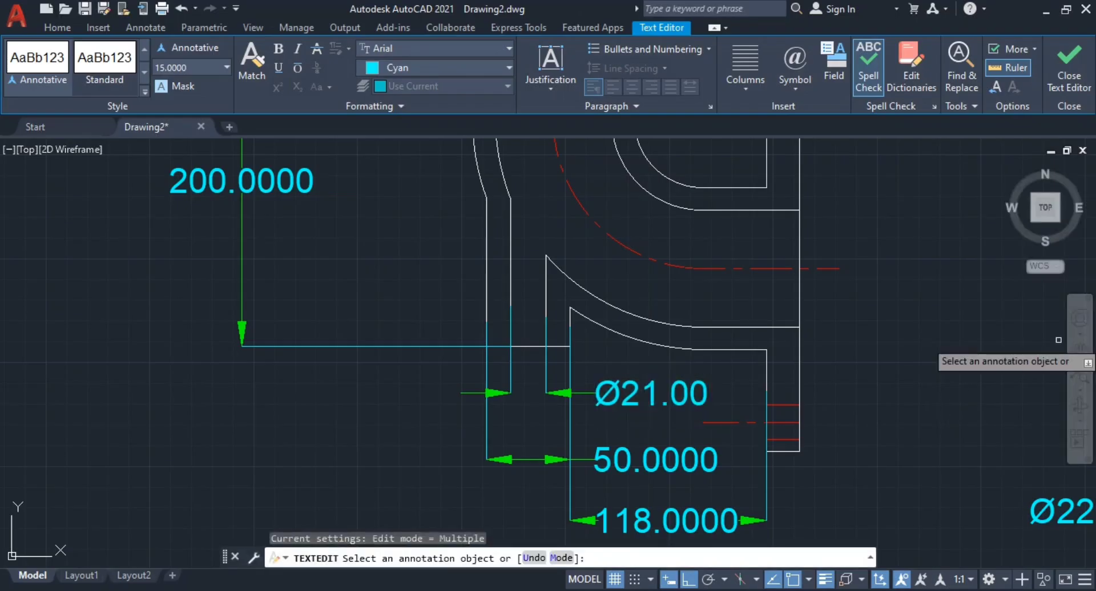
pyautogui.press('Escape')
# - Dimension the side flange's thickness across its upper end in the section view
pyautogui.scroll(-2, 862, 421)
pyautogui.moveTo(862, 420)
pyautogui.mouseDown(button='middle')
pyautogui.moveTo(703, 371)
pyautogui.moveTo(690, 411)
pyautogui.mouseUp(button='middle')
pyautogui.moveTo(656, 326); pyautogui.dragTo(578, 428, button='middle')
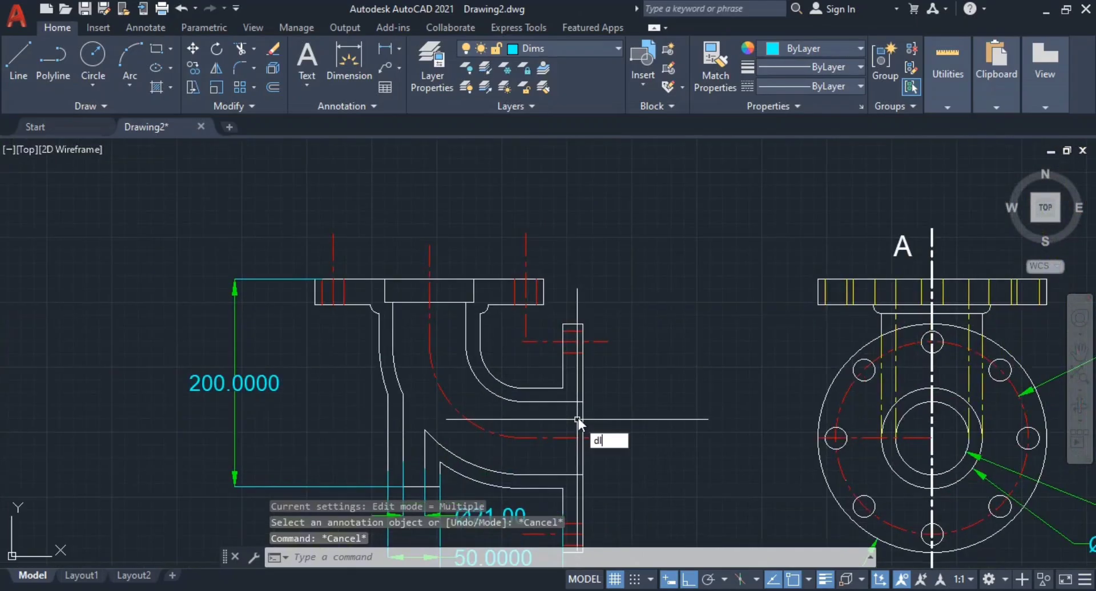
pyautogui.write('i')
pyautogui.press('Return')
pyautogui.scroll(4, 579, 422)
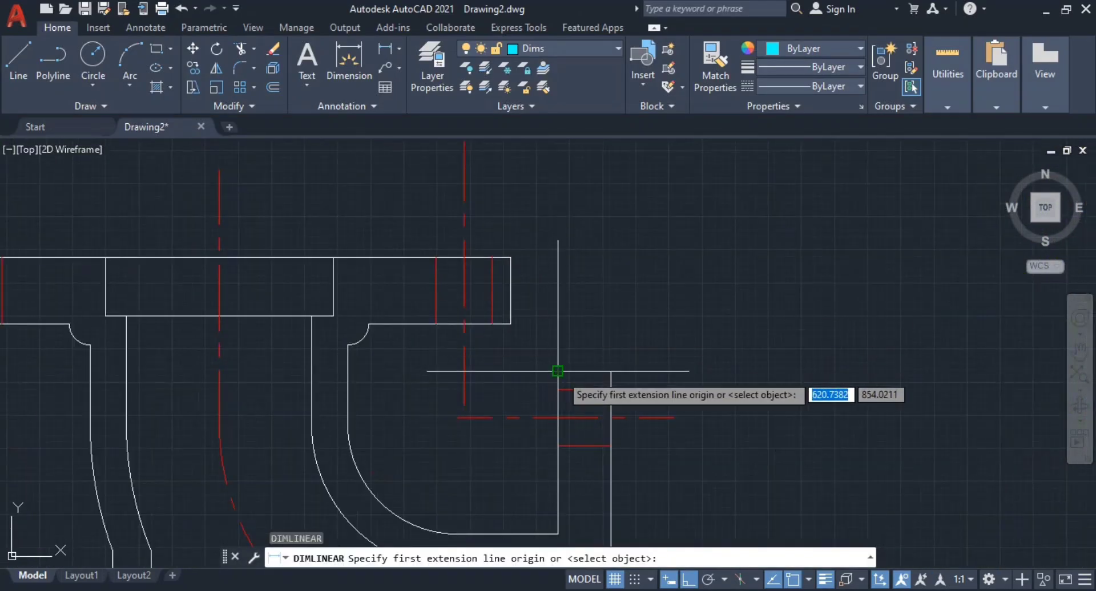
pyautogui.click(557, 371)
pyautogui.click(610, 371)
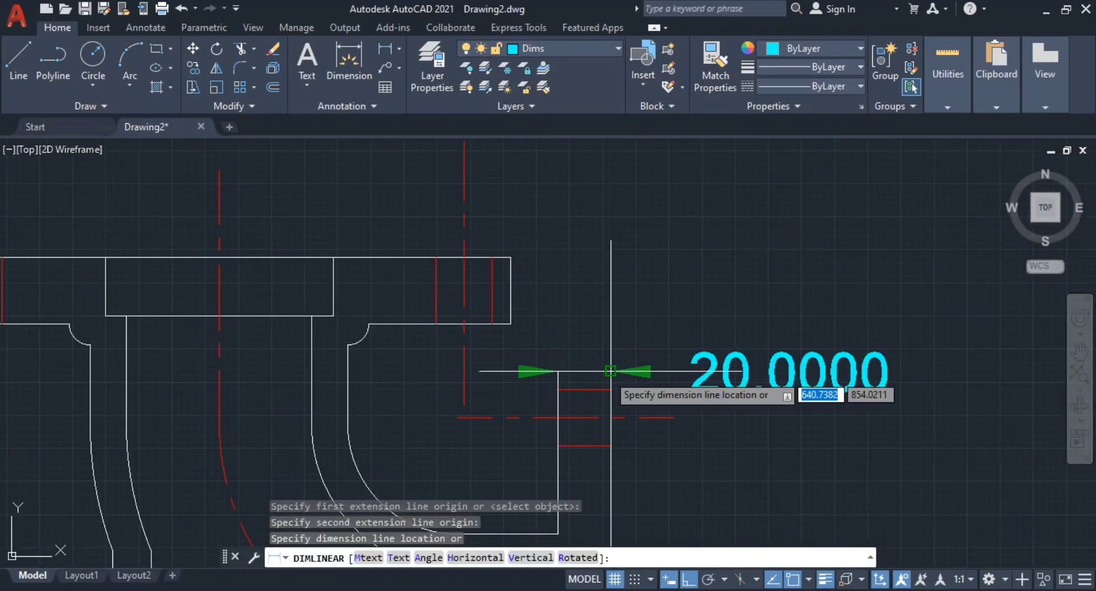
pyautogui.click(681, 351)
pyautogui.press('Escape')
# - Dimension the horizontal distance from the vertical pipe's centreline to the side flange's outer face, placing it above the top flange
pyautogui.scroll(-4, 702, 451)
pyautogui.moveTo(702, 451); pyautogui.dragTo(694, 302, button='middle')
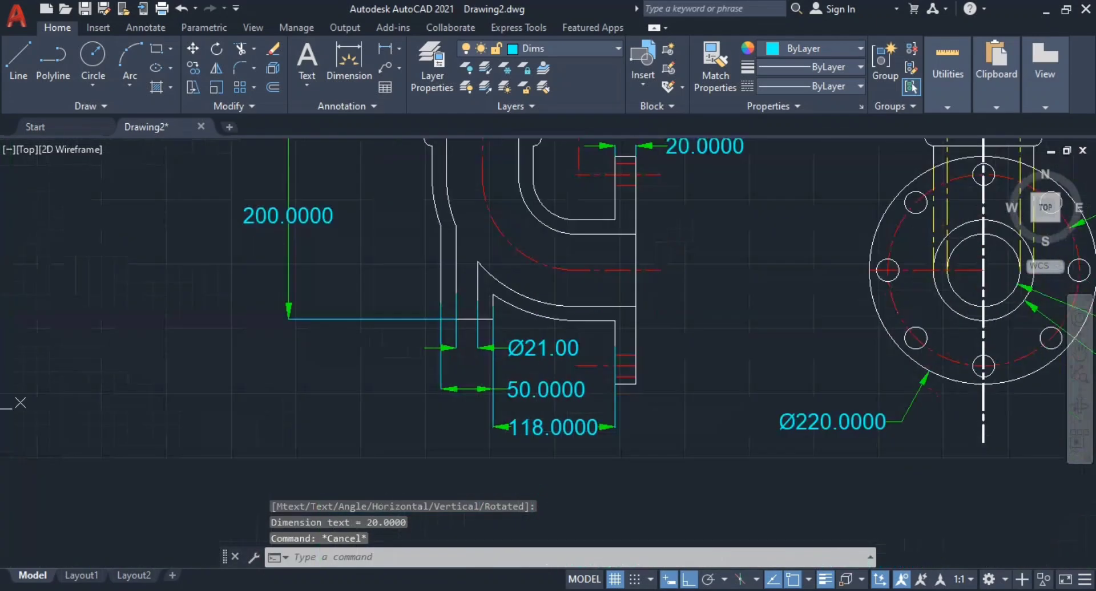
pyautogui.moveTo(674, 204); pyautogui.dragTo(661, 244, button='middle')
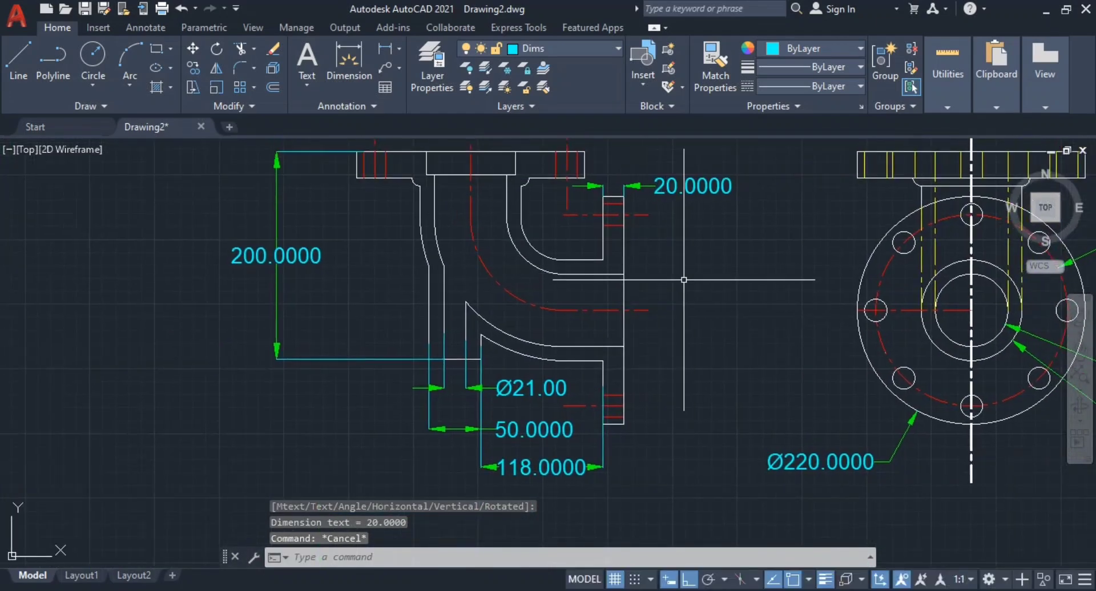
pyautogui.moveTo(684, 279); pyautogui.dragTo(677, 335, button='middle')
pyautogui.press('Return')
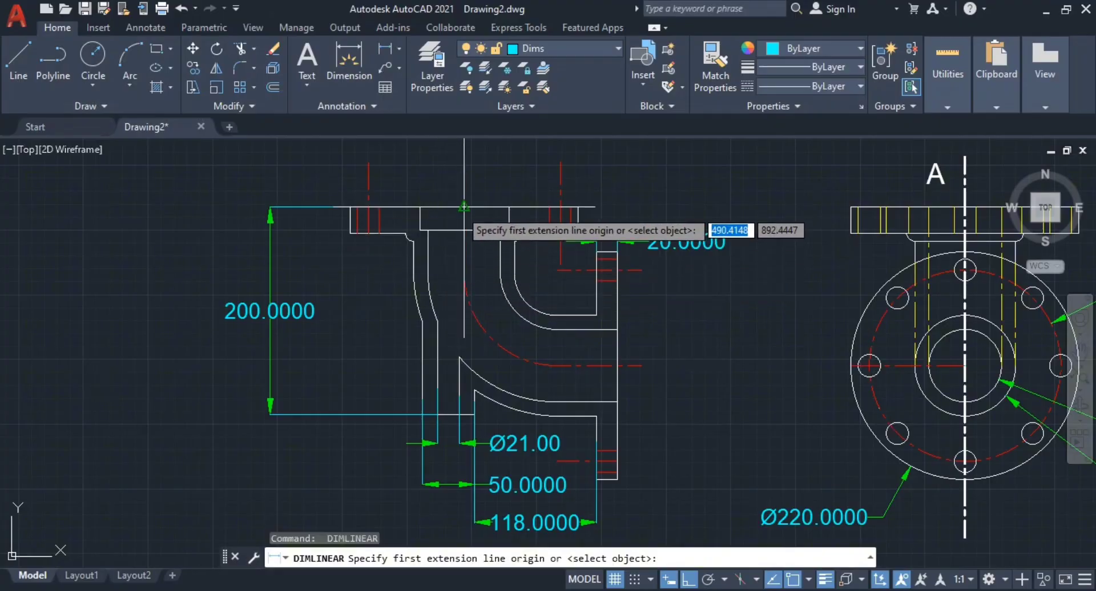
pyautogui.click(461, 191)
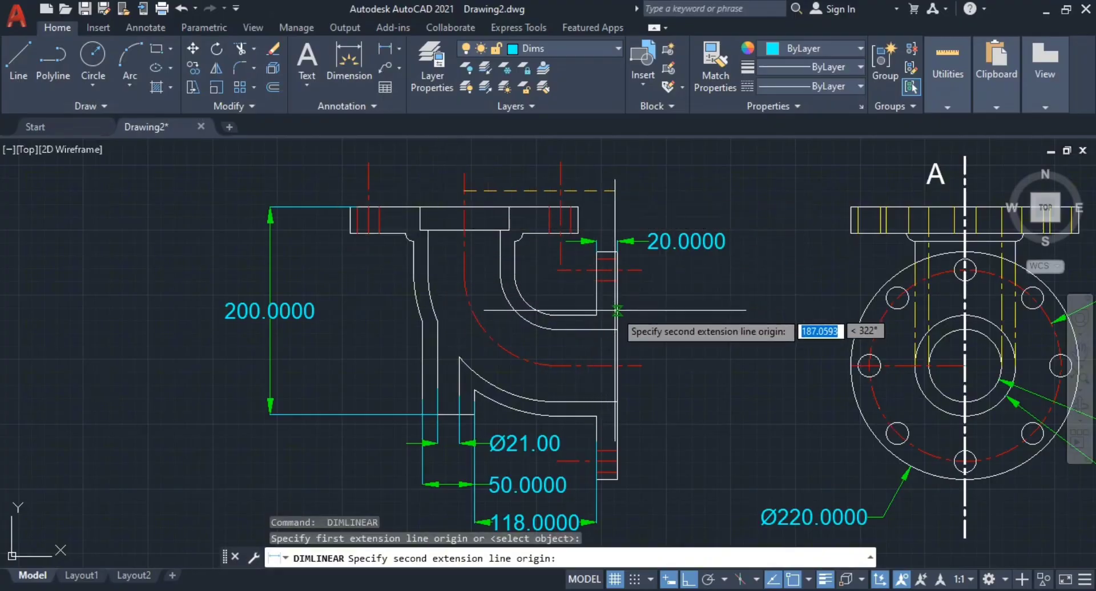
pyautogui.click(615, 311)
pyautogui.moveTo(521, 171); pyautogui.dragTo(525, 278, button='middle')
pyautogui.click(522, 221)
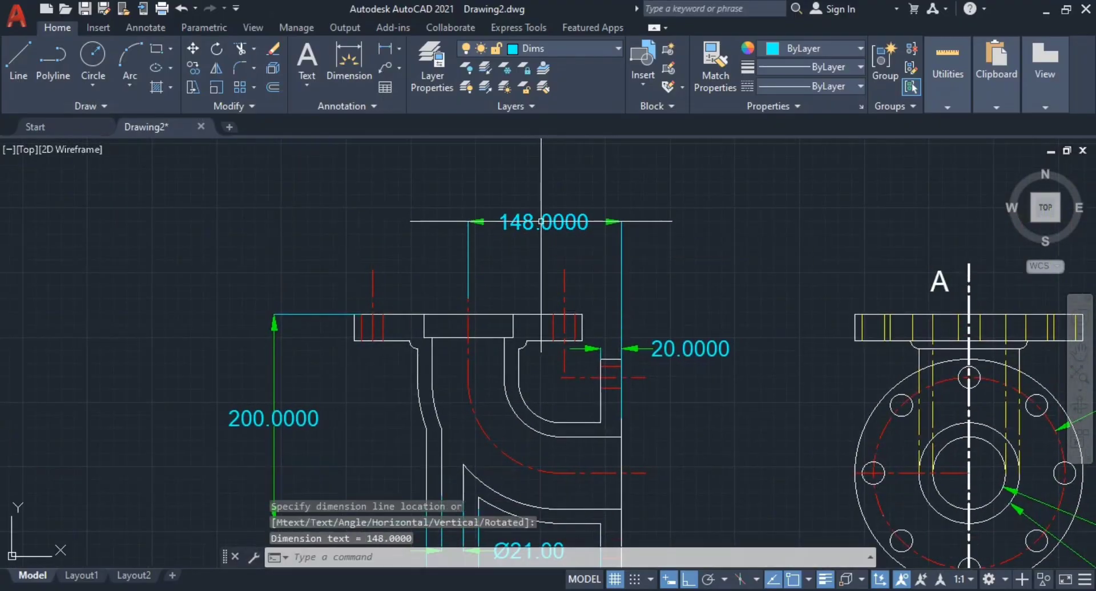
# - Dimension the vertical distance from the side flange's centreline to the top flange's upper face, placing it between the section and end views
pyautogui.scroll(-2, 662, 322)
pyautogui.moveTo(664, 318); pyautogui.dragTo(647, 213, button='middle')
pyautogui.press('Return')
pyautogui.scroll(2, 597, 319)
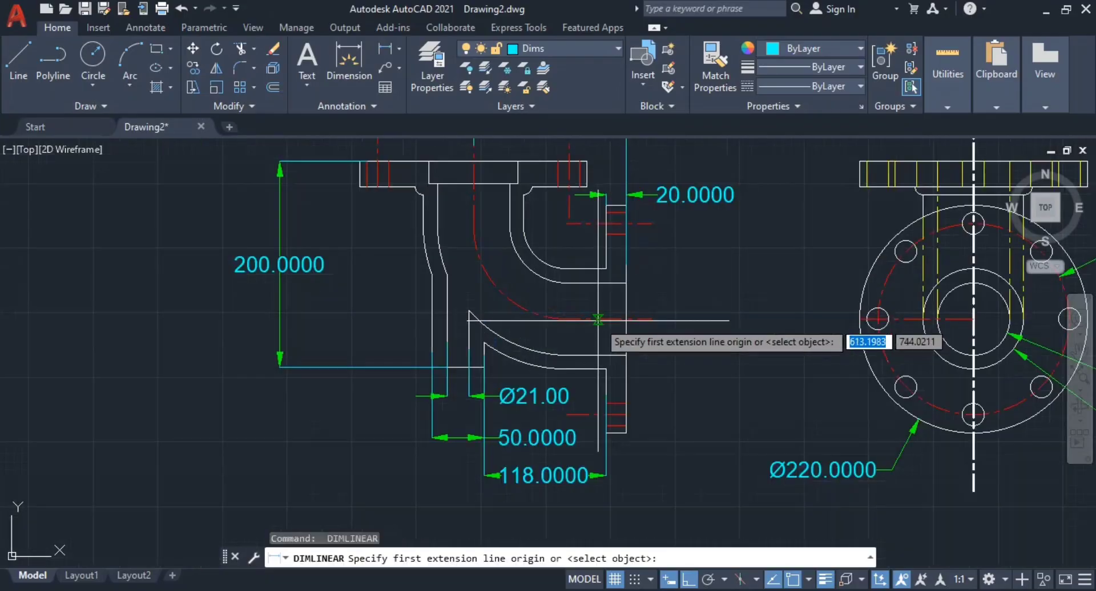
pyautogui.moveTo(597, 320); pyautogui.dragTo(603, 352, button='middle')
pyautogui.scroll(5, 548, 355)
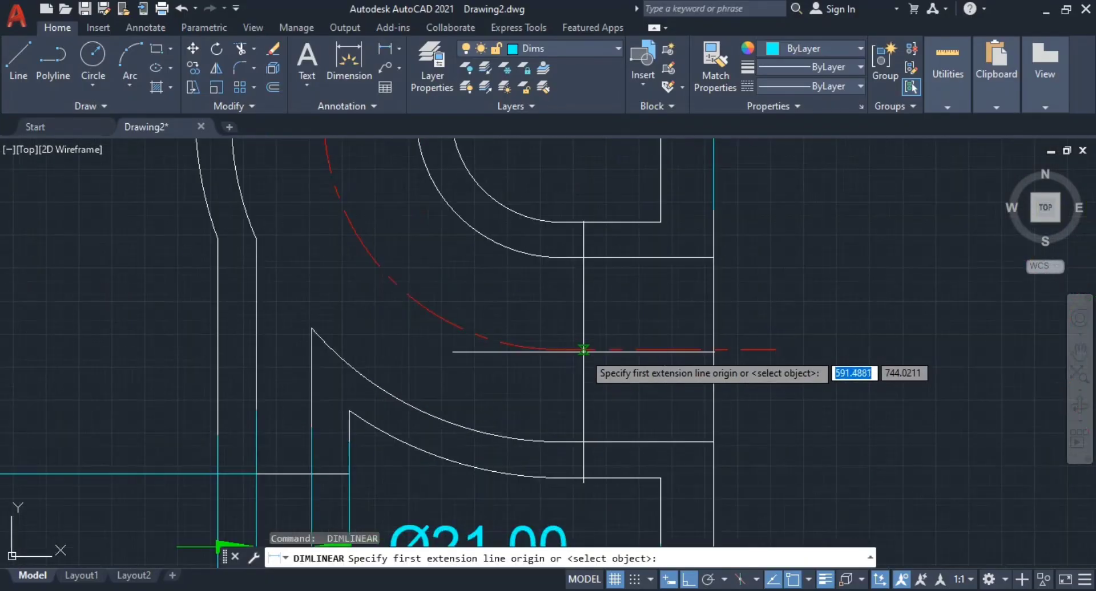
pyautogui.click(736, 349)
pyautogui.scroll(-4, 652, 297)
pyautogui.moveTo(652, 296); pyautogui.dragTo(653, 367, button='middle')
pyautogui.click(595, 227)
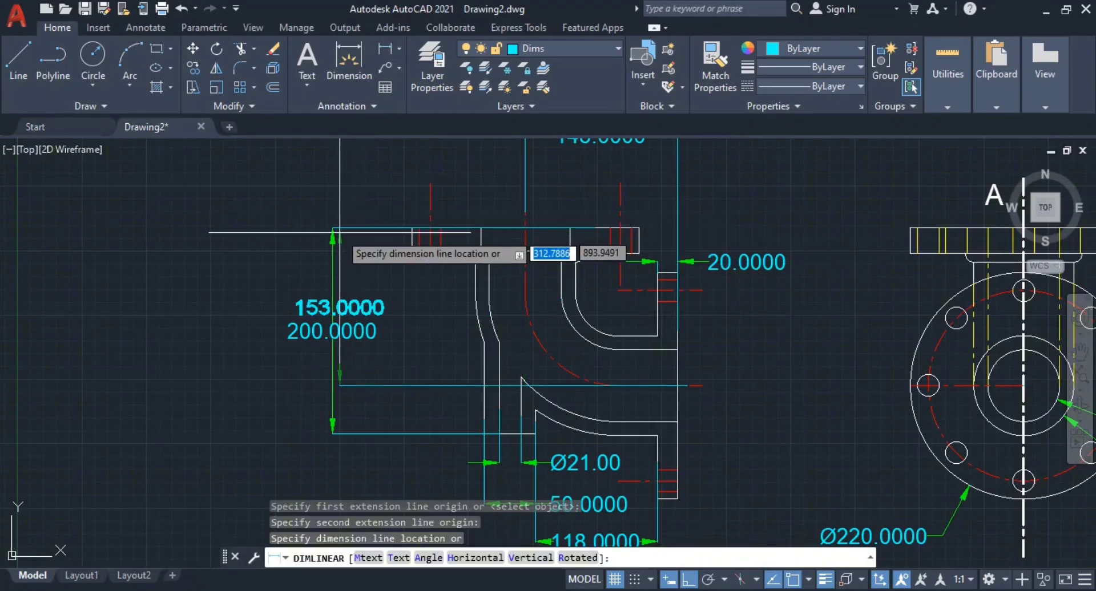
pyautogui.click(822, 374)
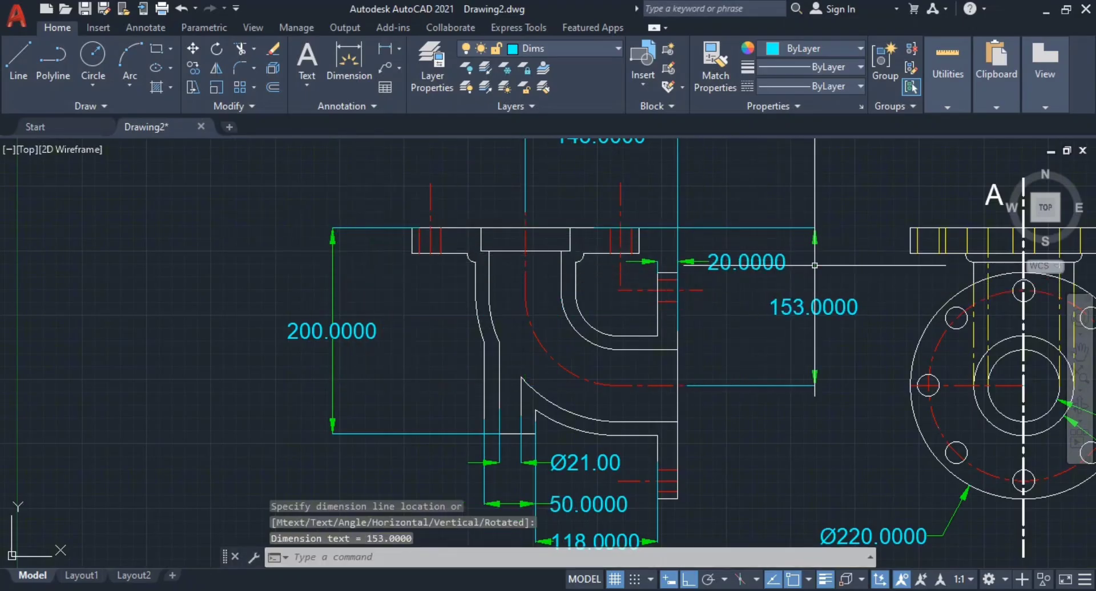
pyautogui.press('Escape')
# - Dimension the top flange's thickness in the end view, placing the linear dimension beyond the flange's right end
pyautogui.scroll(-4, 826, 372)
pyautogui.moveTo(826, 373); pyautogui.dragTo(762, 286, button='middle')
pyautogui.scroll(2, 742, 279)
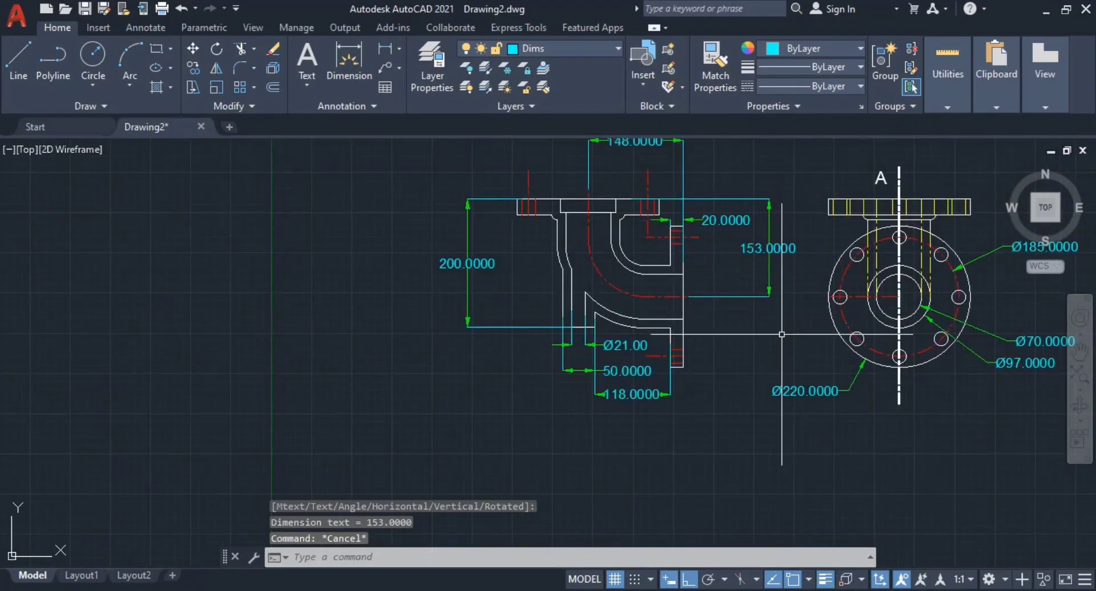
pyautogui.moveTo(781, 334); pyautogui.dragTo(636, 342, button='middle')
pyautogui.scroll(4, 771, 297)
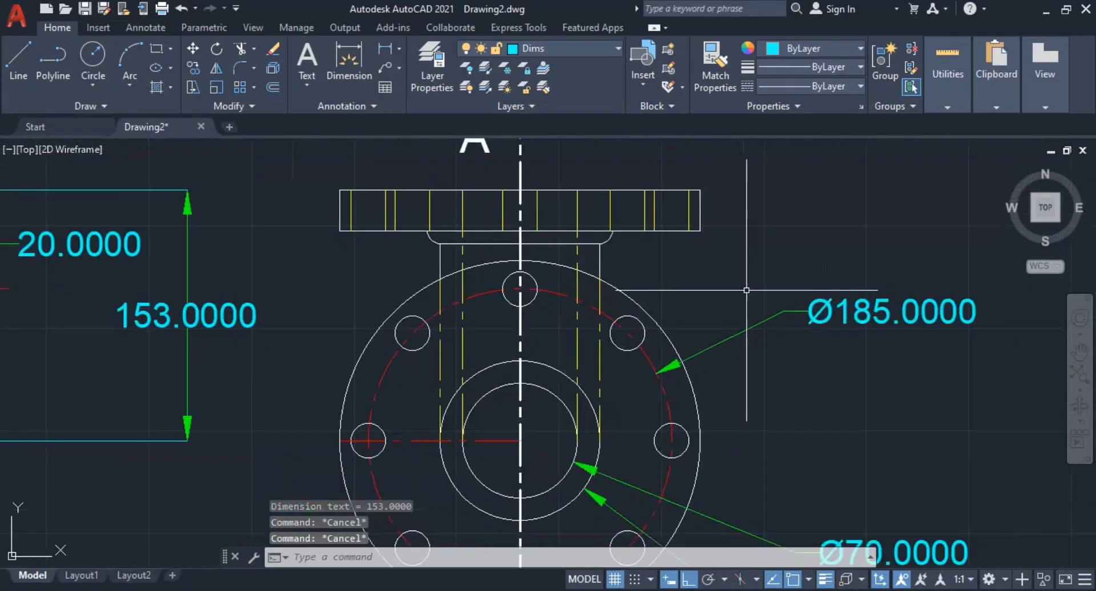
pyautogui.moveTo(746, 289); pyautogui.dragTo(665, 319, button='middle')
pyautogui.moveTo(648, 266)
pyautogui.mouseDown(button='middle')
pyautogui.moveTo(764, 299)
pyautogui.moveTo(636, 310)
pyautogui.mouseUp(button='middle')
pyautogui.write('dli')
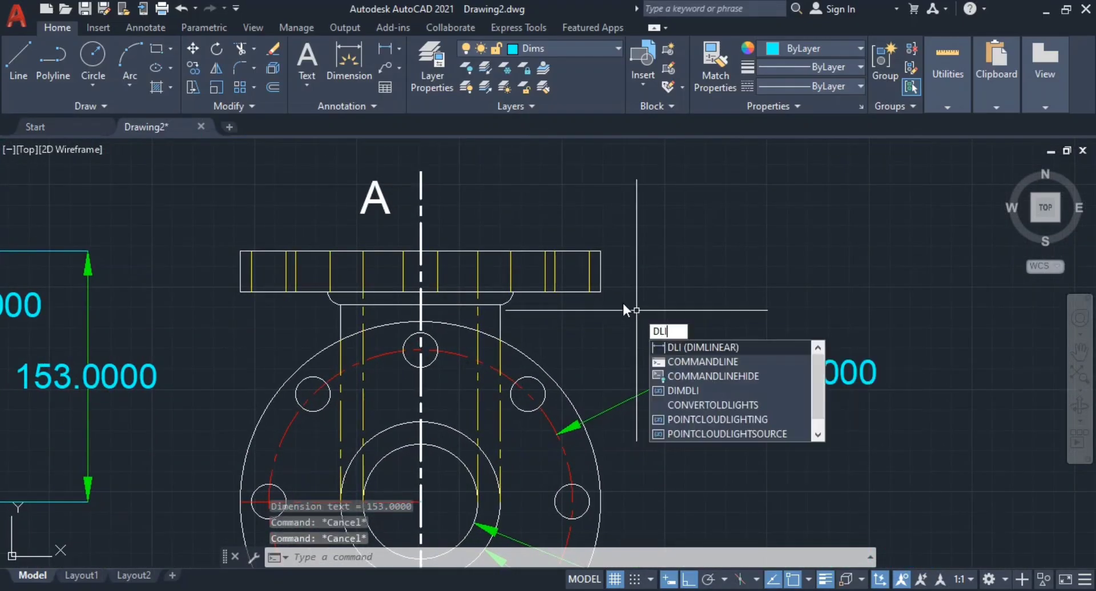
pyautogui.press('Return')
pyautogui.click(601, 292)
pyautogui.click(600, 252)
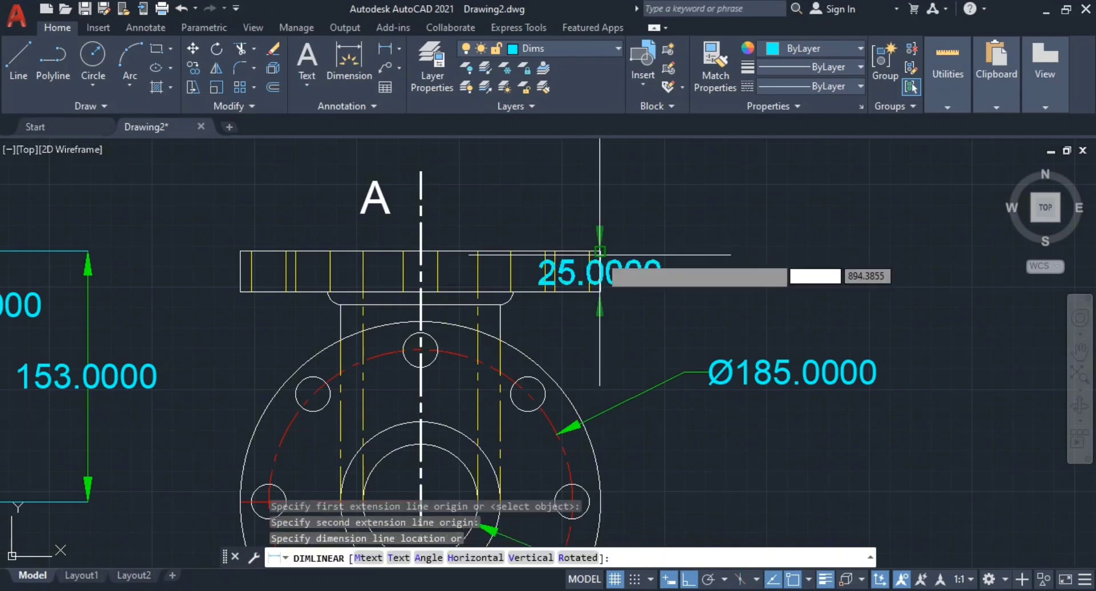
pyautogui.click(708, 194)
pyautogui.press('Escape')
pyautogui.press('Escape')
# - Add a diameter dimension to the rightmost bolt hole in the end view, placing it below the bolt circle's diameter dimension
pyautogui.scroll(-3, 645, 324)
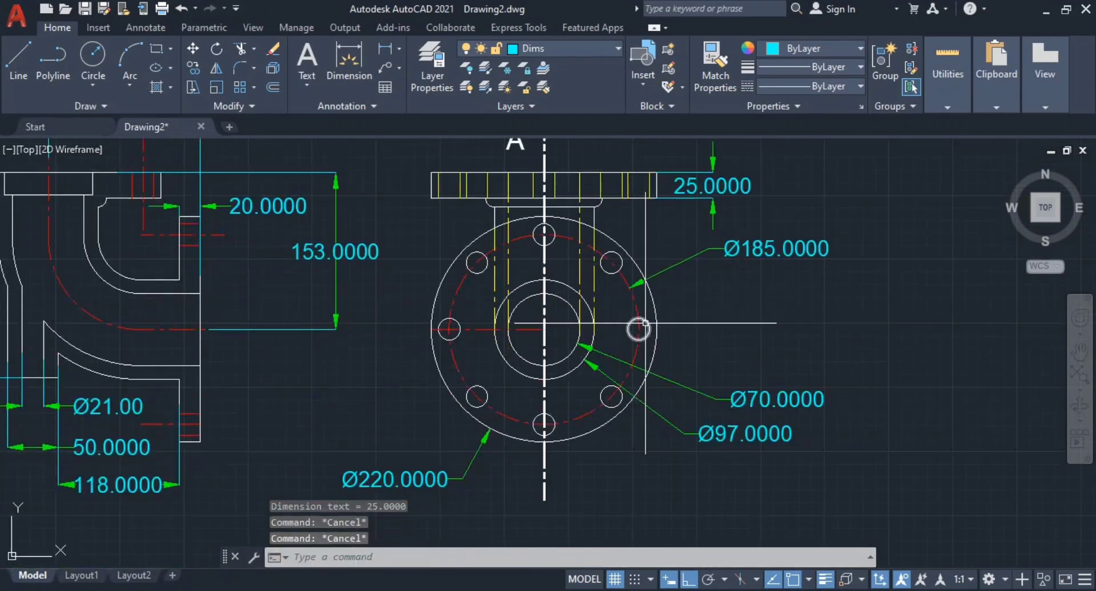
pyautogui.scroll(2, 645, 323)
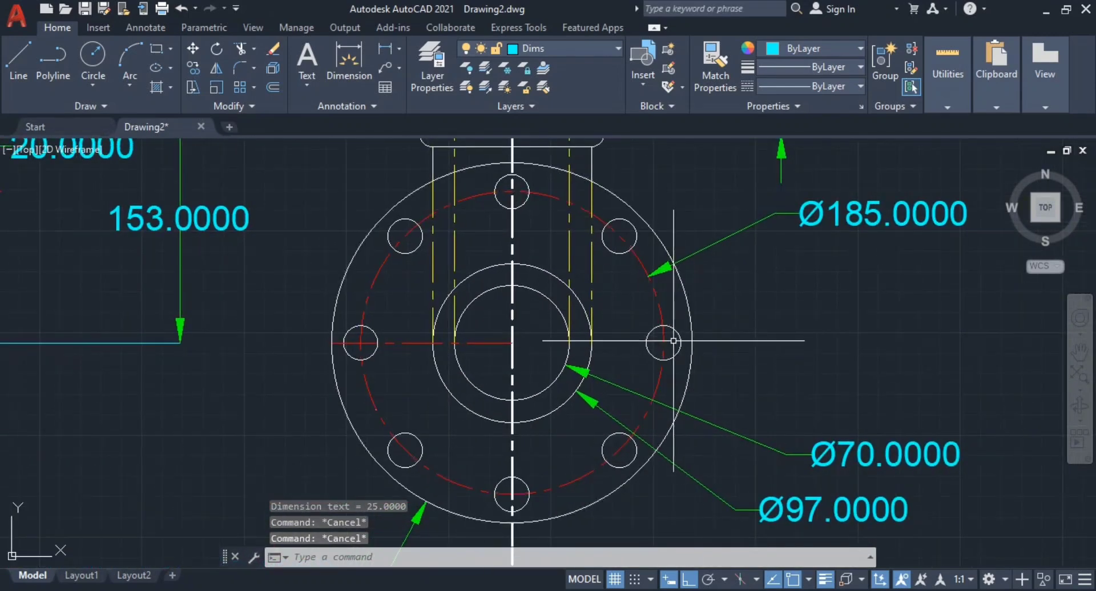
pyautogui.moveTo(714, 341); pyautogui.dragTo(672, 341, button='middle')
pyautogui.write('dd')
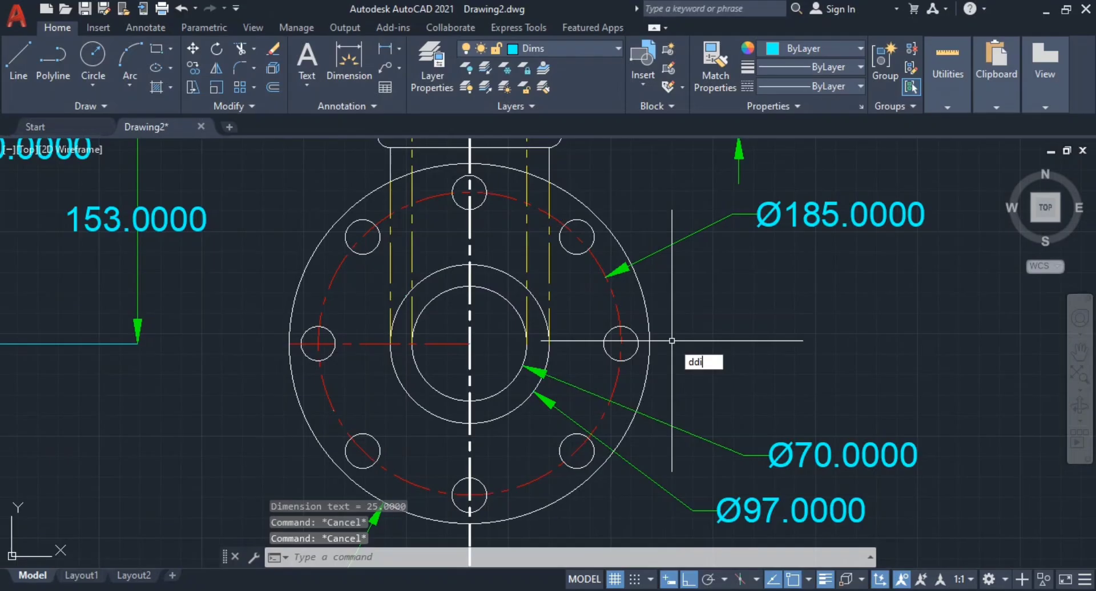
pyautogui.write('i')
pyautogui.press('Return')
pyautogui.click(621, 344)
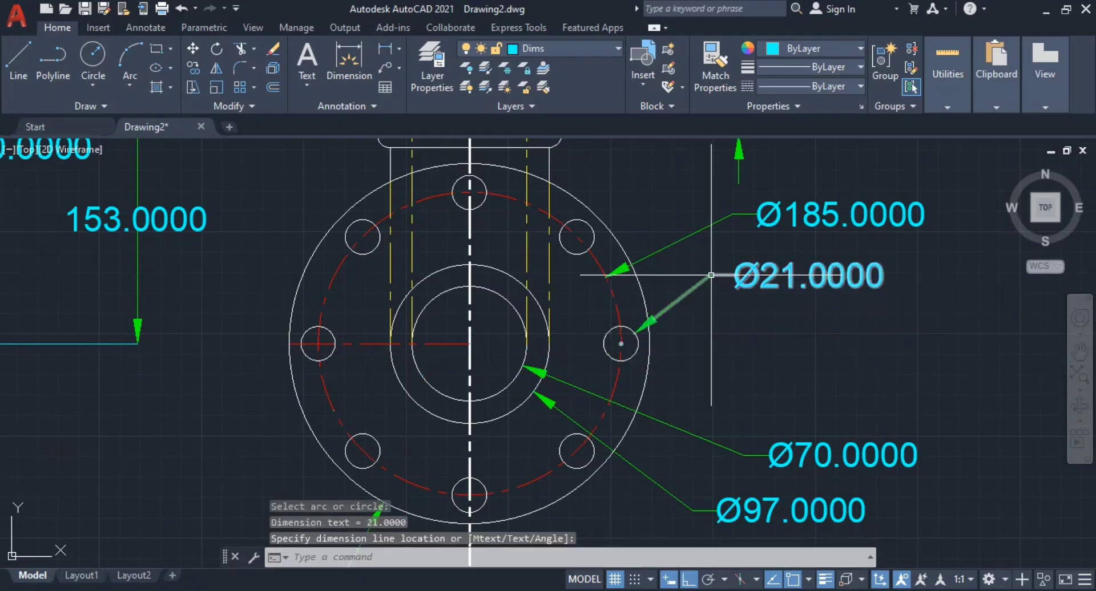
pyautogui.click(714, 278)
pyautogui.press('Escape')
pyautogui.press('Escape')
pyautogui.moveTo(807, 329); pyautogui.dragTo(728, 263, button='middle')
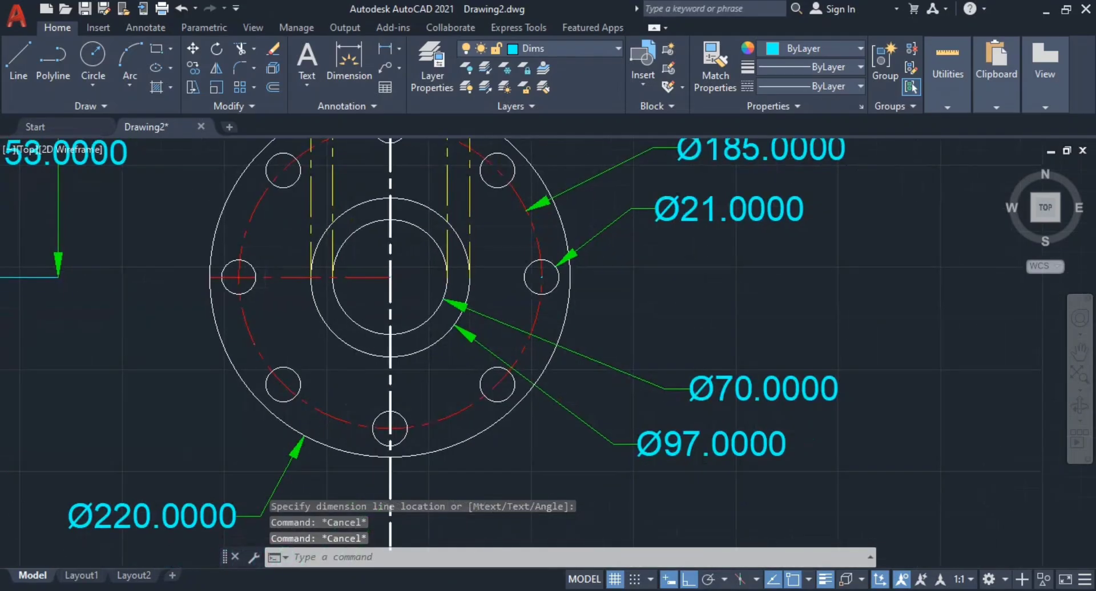
pyautogui.click(730, 216)
pyautogui.press('Escape')
pyautogui.press('Escape')
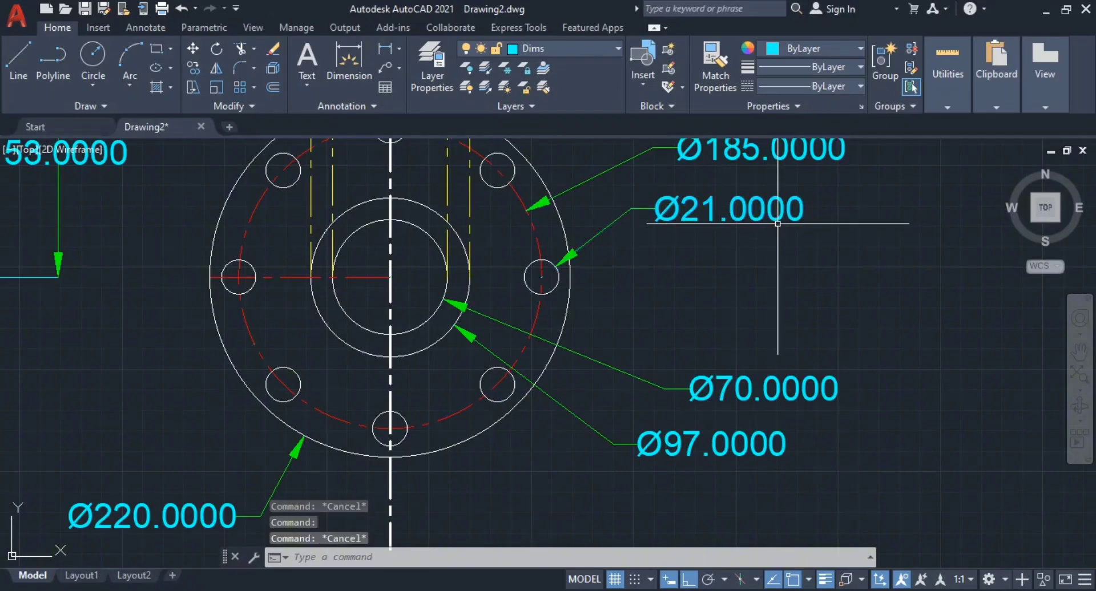
pyautogui.moveTo(746, 253); pyautogui.dragTo(701, 267, button='middle')
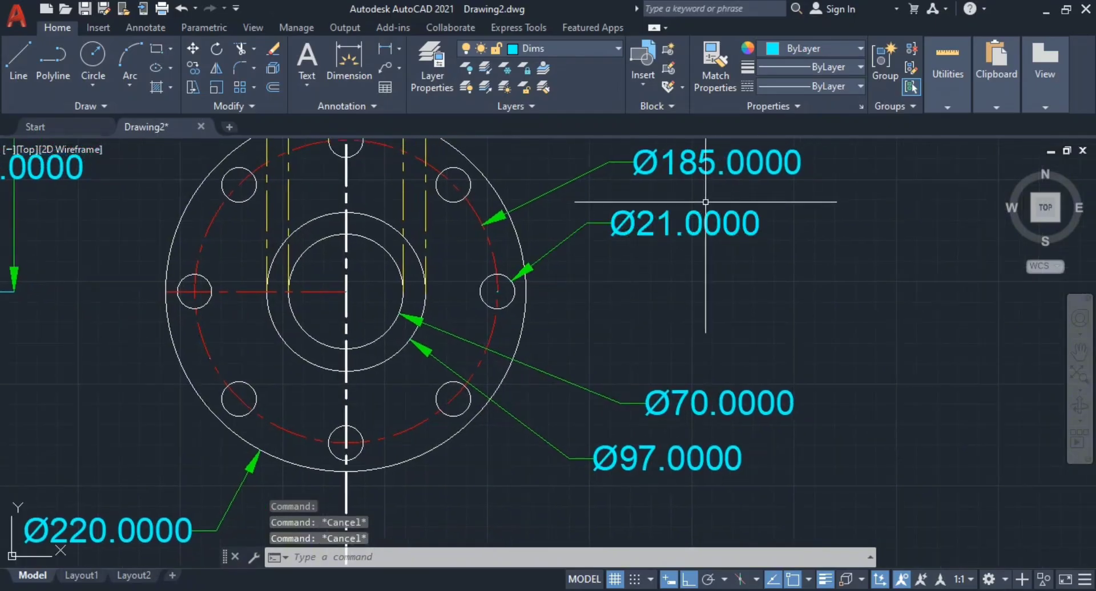
pyautogui.scroll(-2, 702, 267)
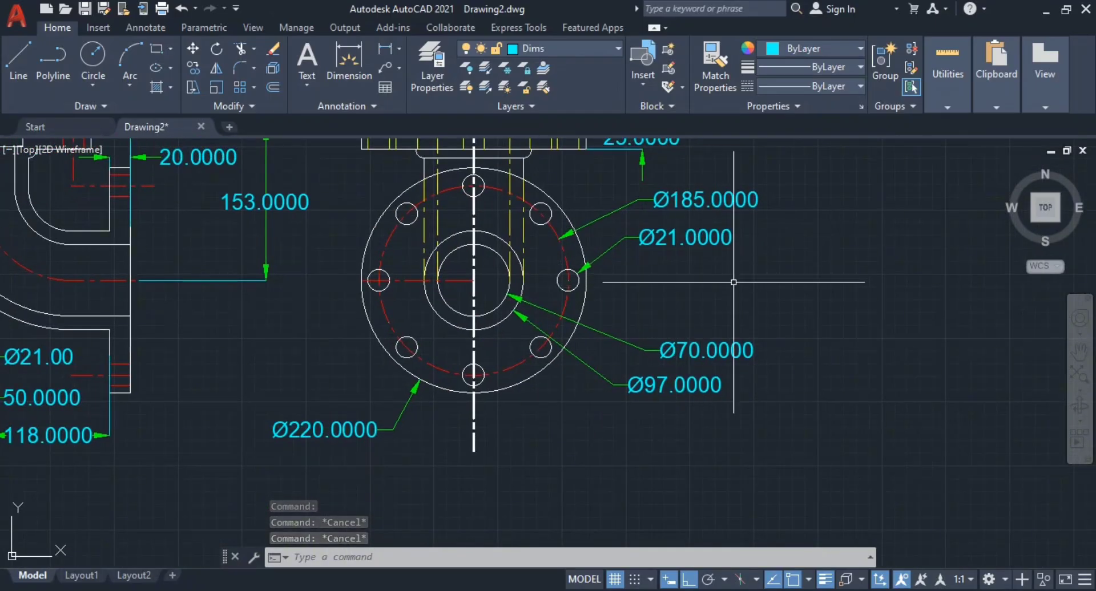
pyautogui.scroll(2, 636, 270)
pyautogui.moveTo(642, 278); pyautogui.dragTo(654, 322, button='middle')
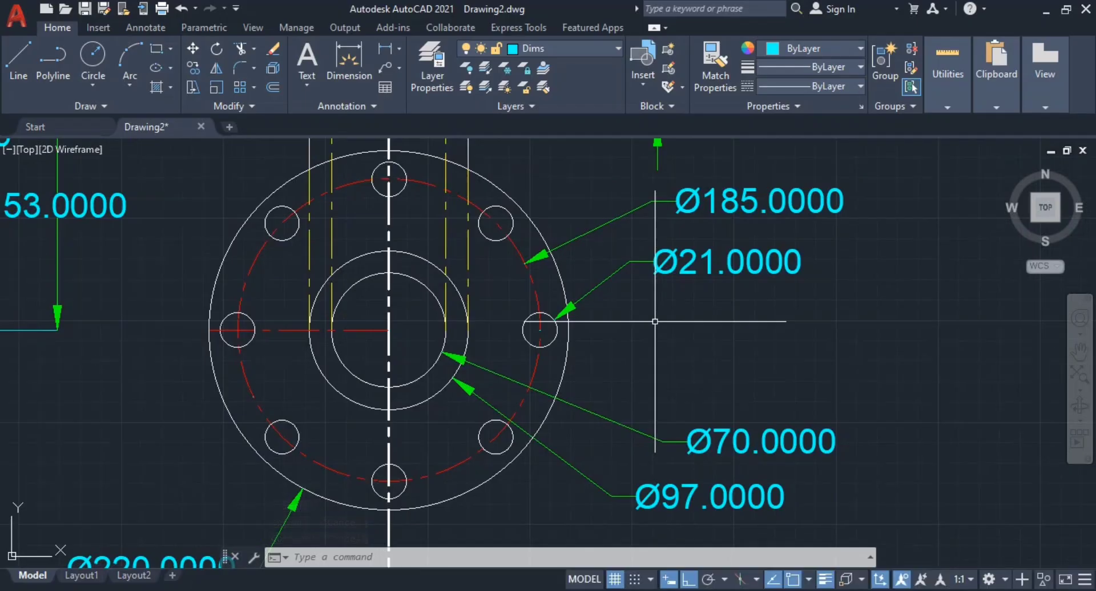
# - Add a two-line multiline text note reading "8x Ø21 THRU" and "On PCD 185" below the bolt hole's diameter dimension
pyautogui.write('mte')
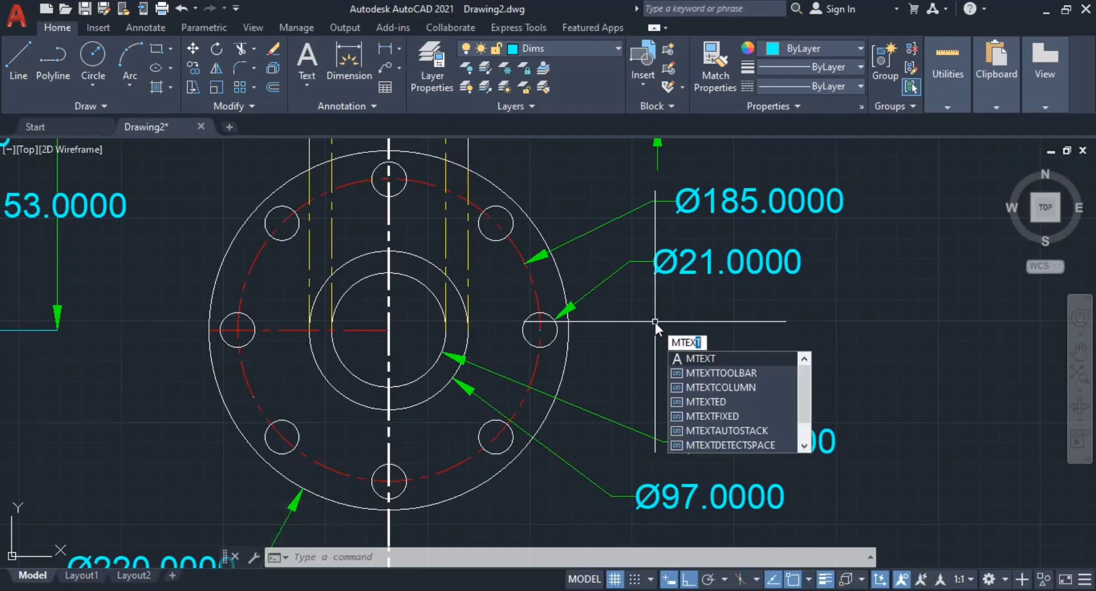
pyautogui.press('Return')
pyautogui.click(649, 303)
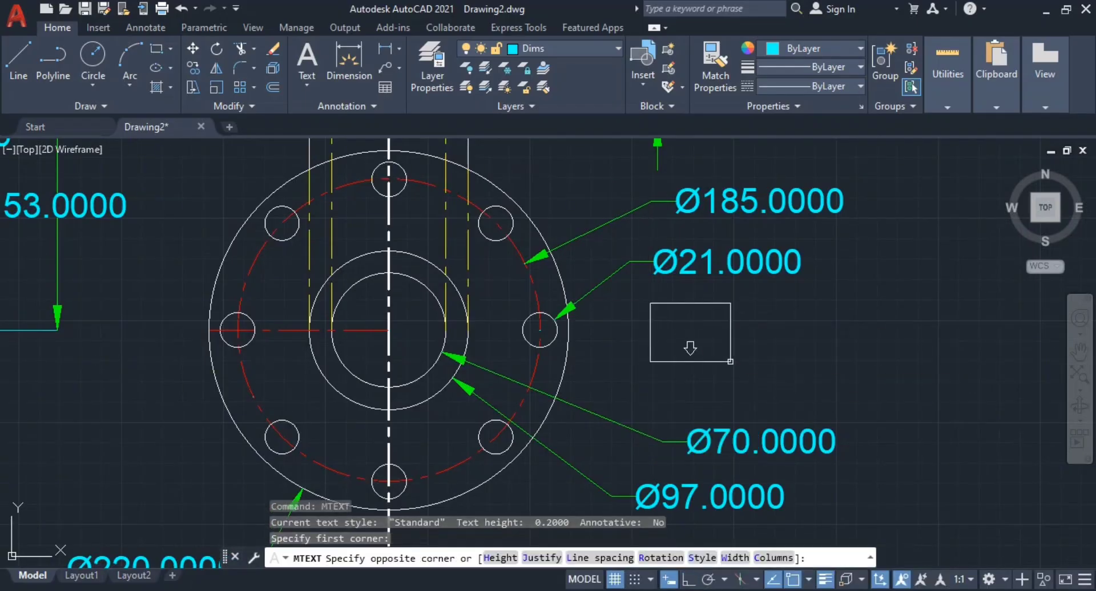
pyautogui.click(806, 370)
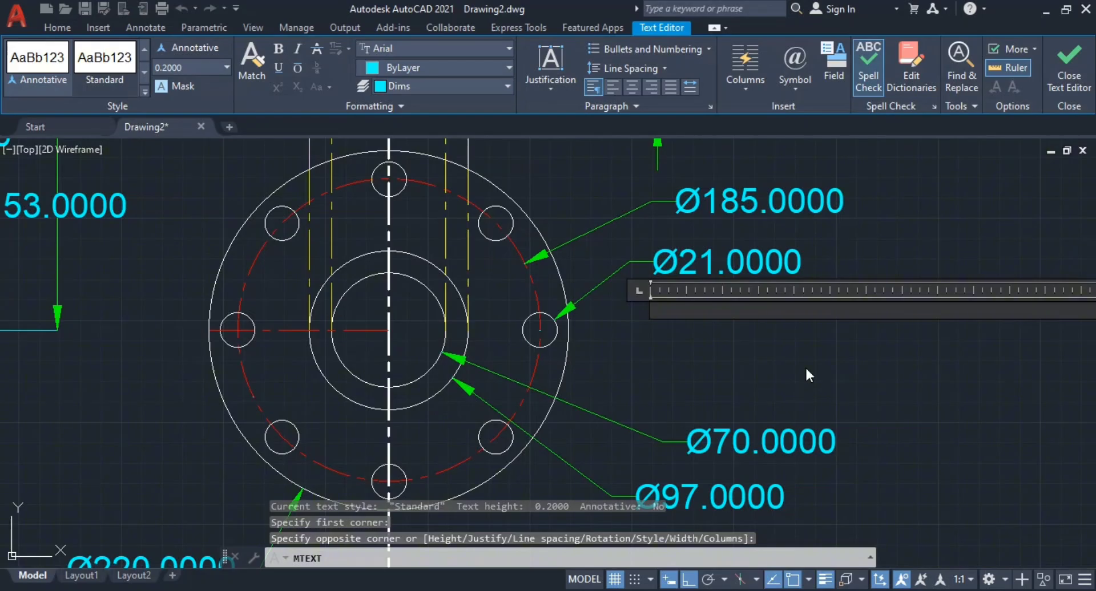
pyautogui.write('On')
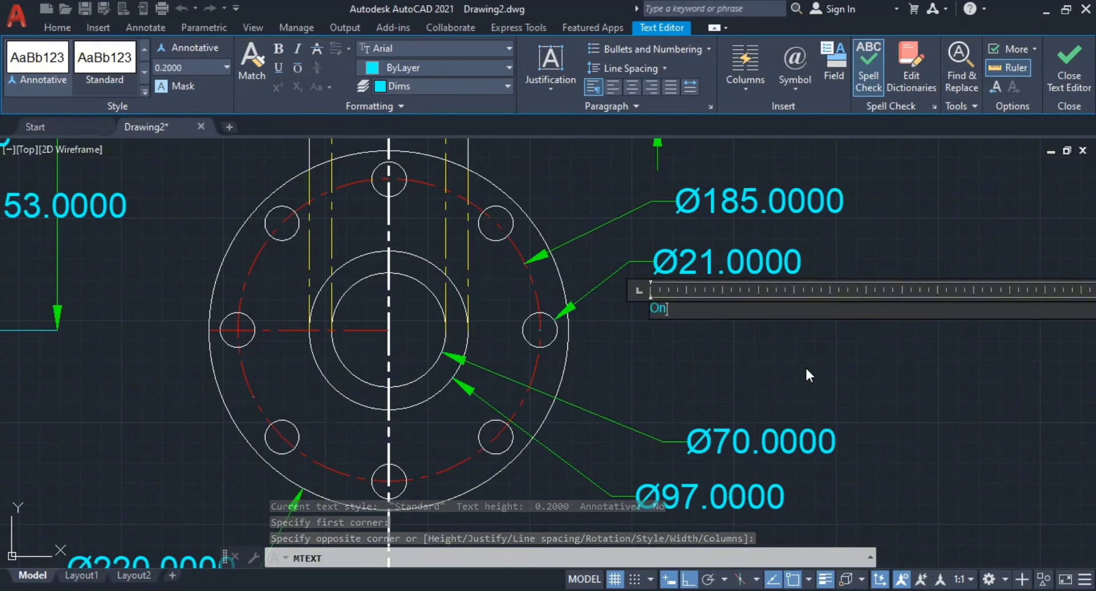
pyautogui.press('BackSpace')
pyautogui.press('BackSpace')
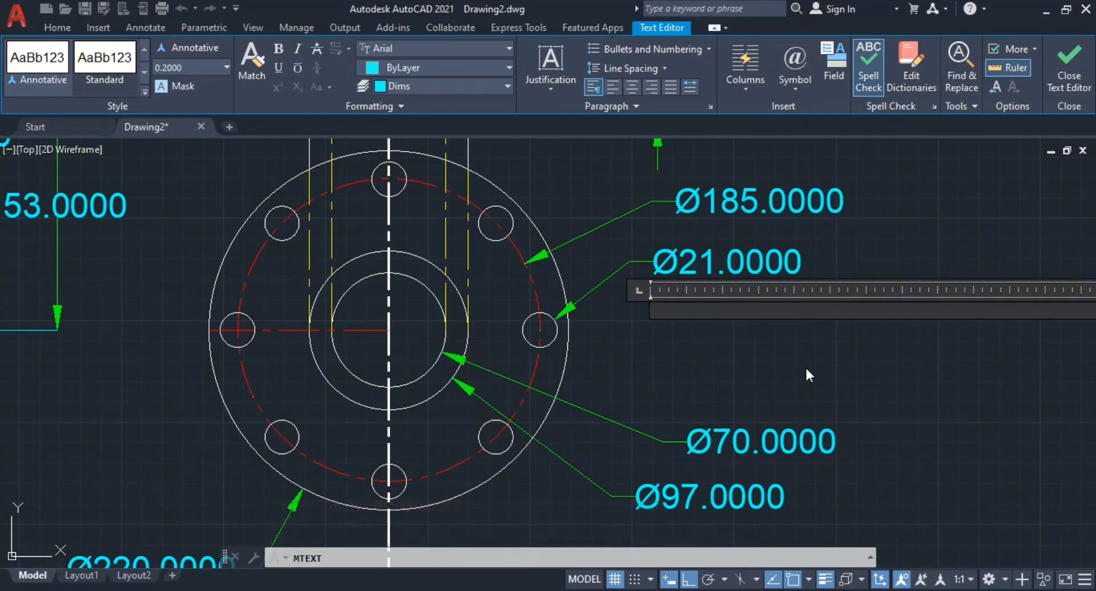
pyautogui.write('8')
pyautogui.write('x')
pyautogui.write(' %%c')
pyautogui.write('21')
pyautogui.write(' THRU')
pyautogui.press('Return')
pyautogui.write('On')
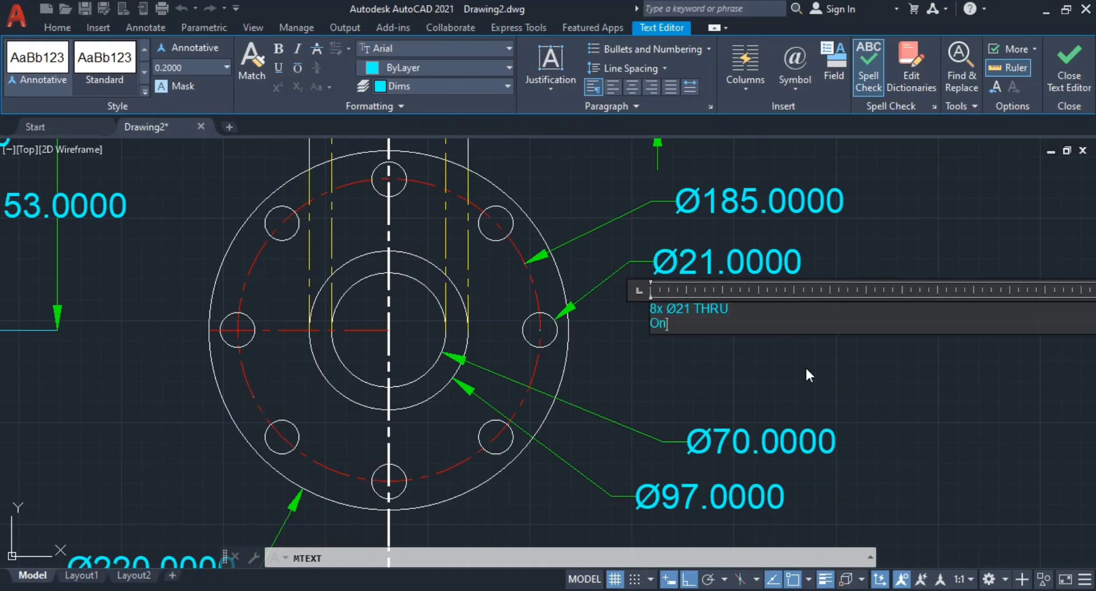
pyautogui.write(' PCD 185')
pyautogui.click(936, 362)
# - Set the text height of the bolt hole note to 15 in its properties
pyautogui.scroll(5, 650, 305)
pyautogui.click(646, 293)
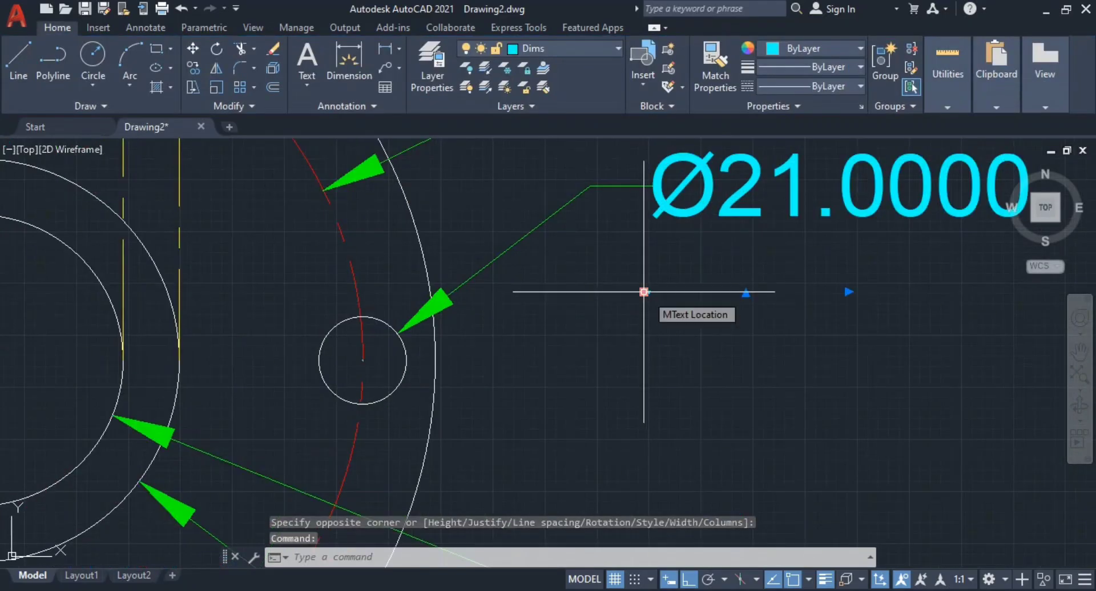
pyautogui.rightClick(645, 292)
pyautogui.click(707, 560)
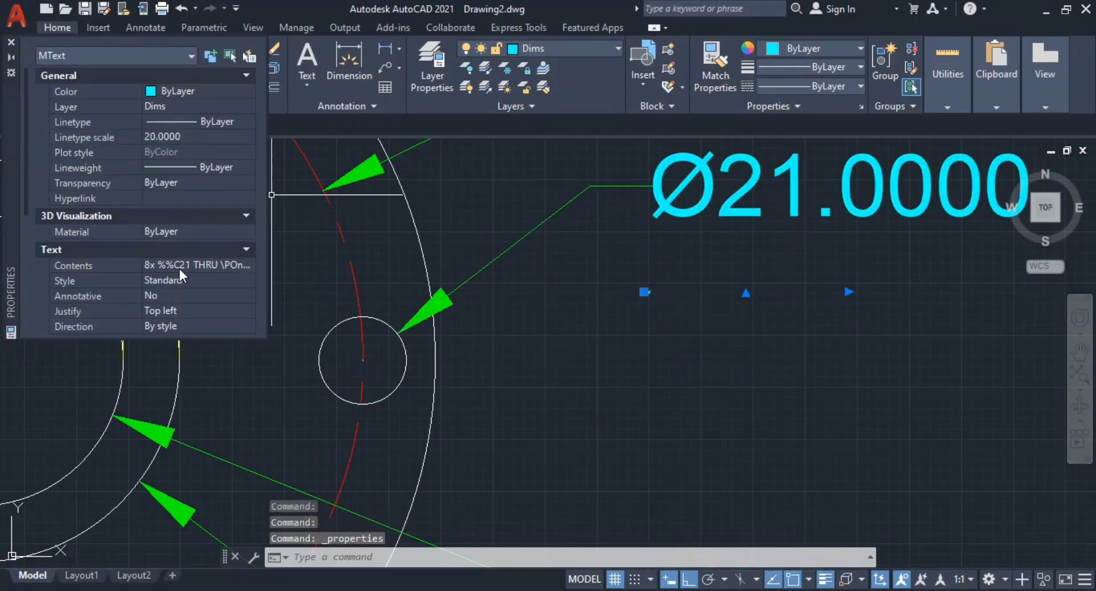
pyautogui.scroll(-3, 205, 143)
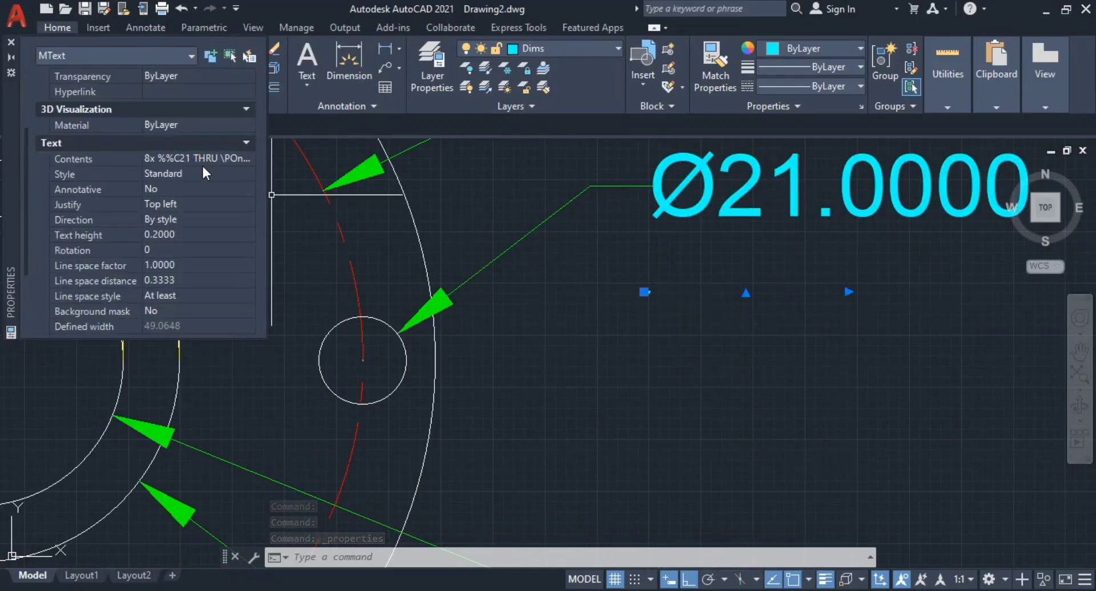
pyautogui.click(163, 235)
pyautogui.write('1')
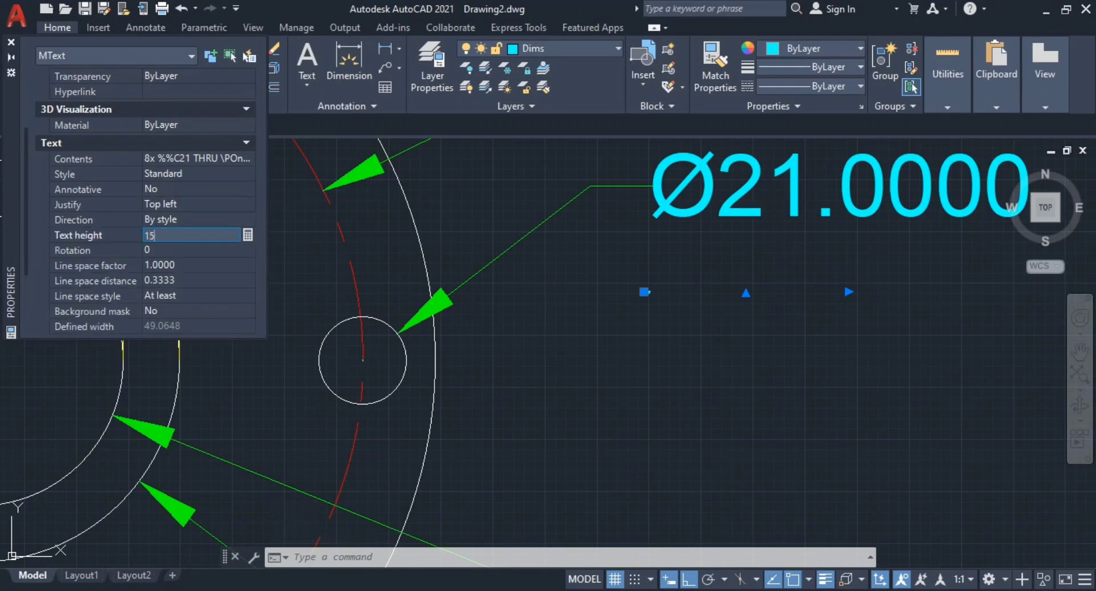
pyautogui.write('5')
pyautogui.press('Tab')
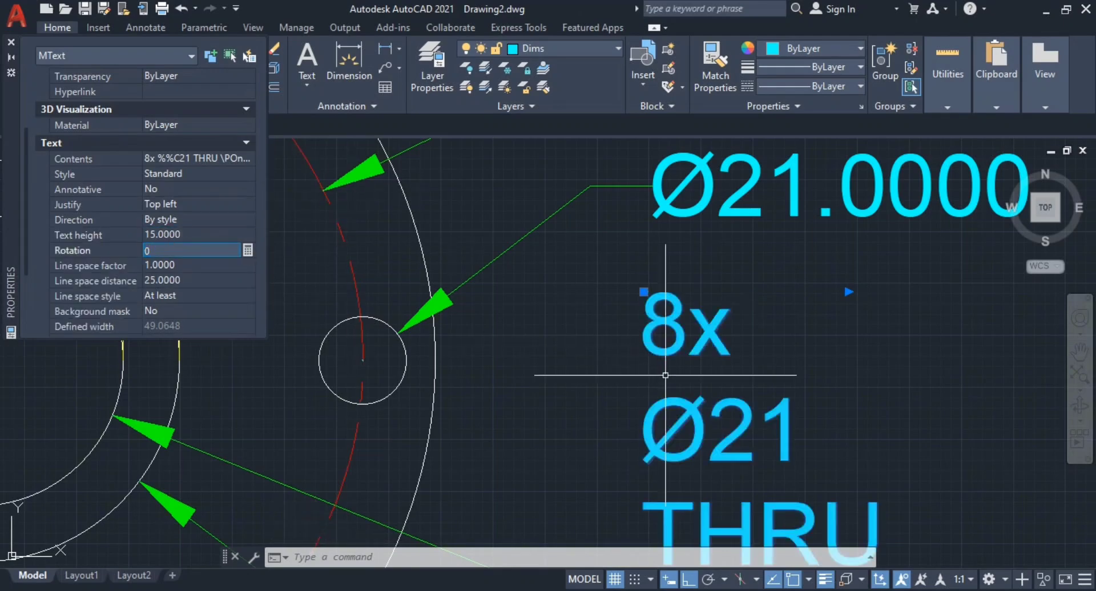
# - Widen the bolt hole note's text frame so that its wording fits on two lines
pyautogui.scroll(-2, 548, 263)
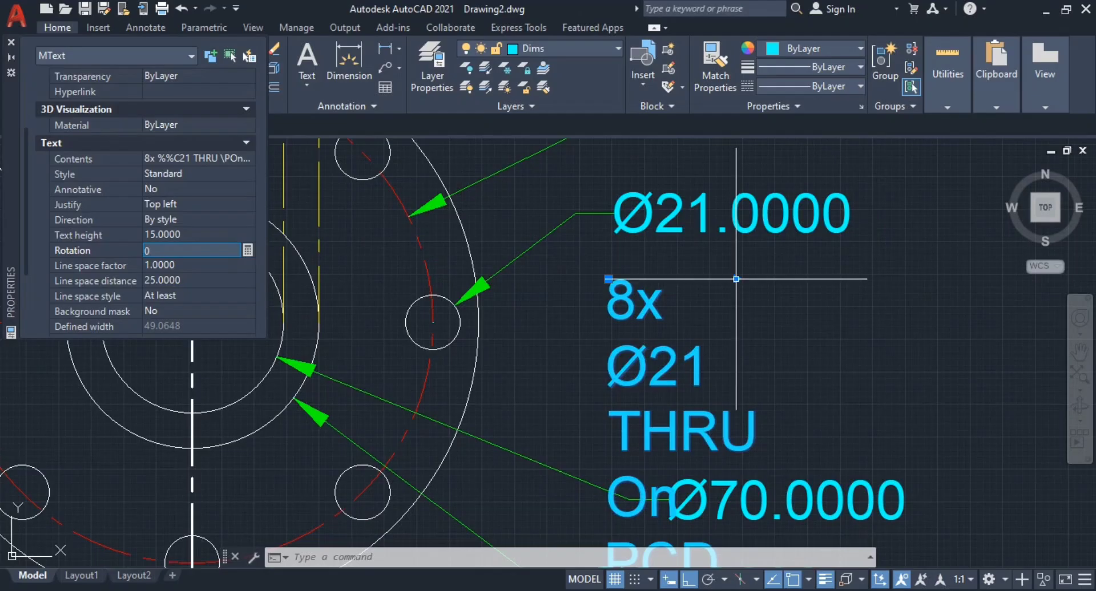
pyautogui.click(736, 279)
pyautogui.scroll(-3, 1000, 280)
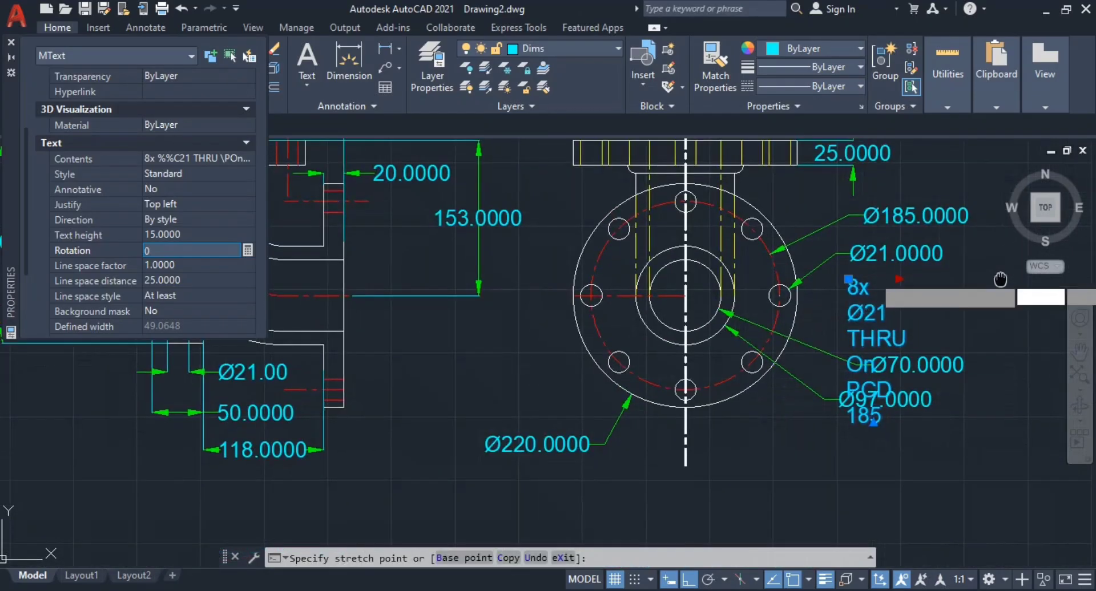
pyautogui.moveTo(1000, 279); pyautogui.dragTo(717, 315, button='middle')
pyautogui.click(825, 311)
pyautogui.press('Escape')
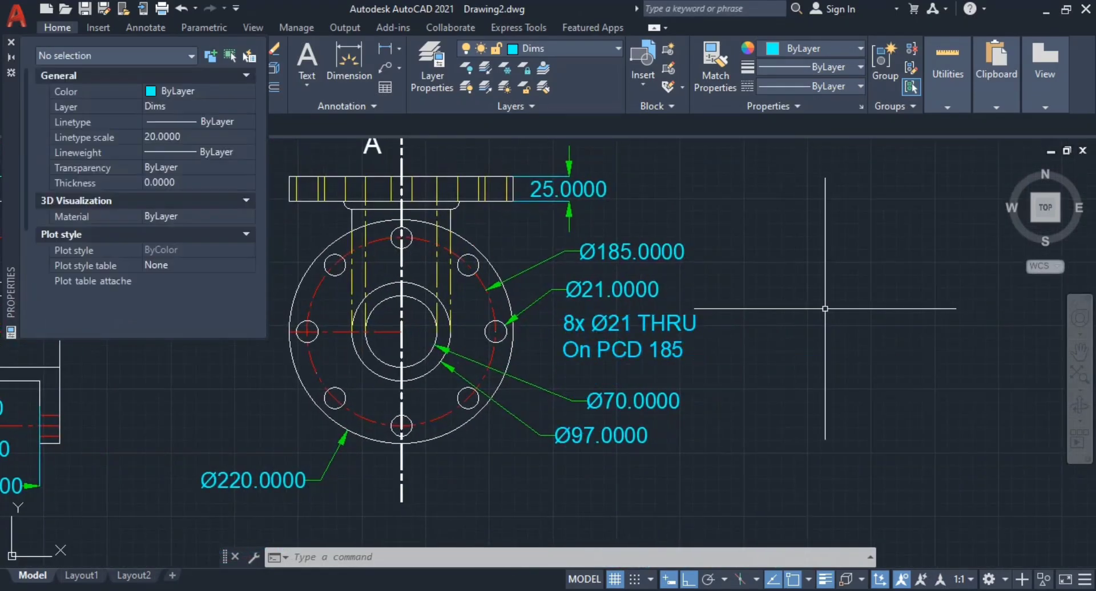
# - Enclose the bolt hole note in parentheses so it reads "(8x Ø21 THRU On PCD 185)"
pyautogui.scroll(3, 606, 310)
pyautogui.scroll(-2, 650, 362)
pyautogui.click(650, 362)
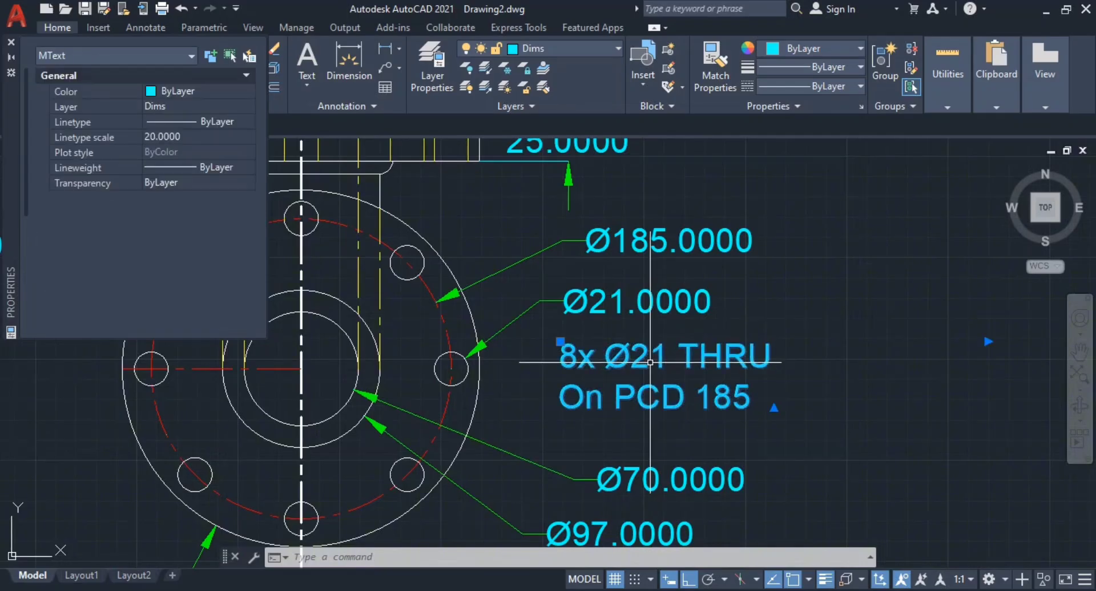
pyautogui.doubleClick(635, 377)
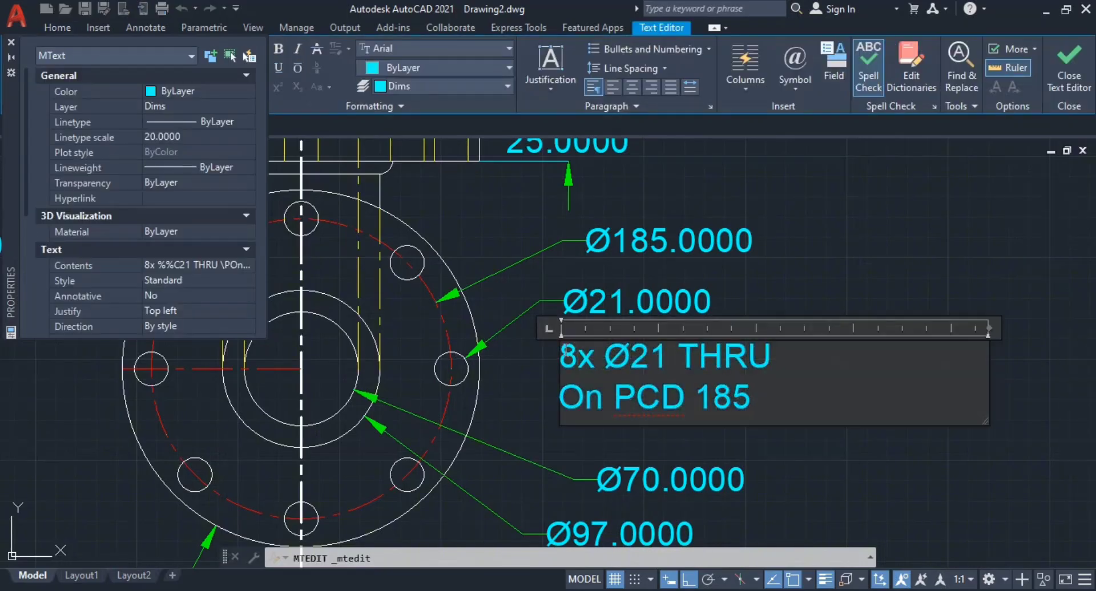
pyautogui.write('(')
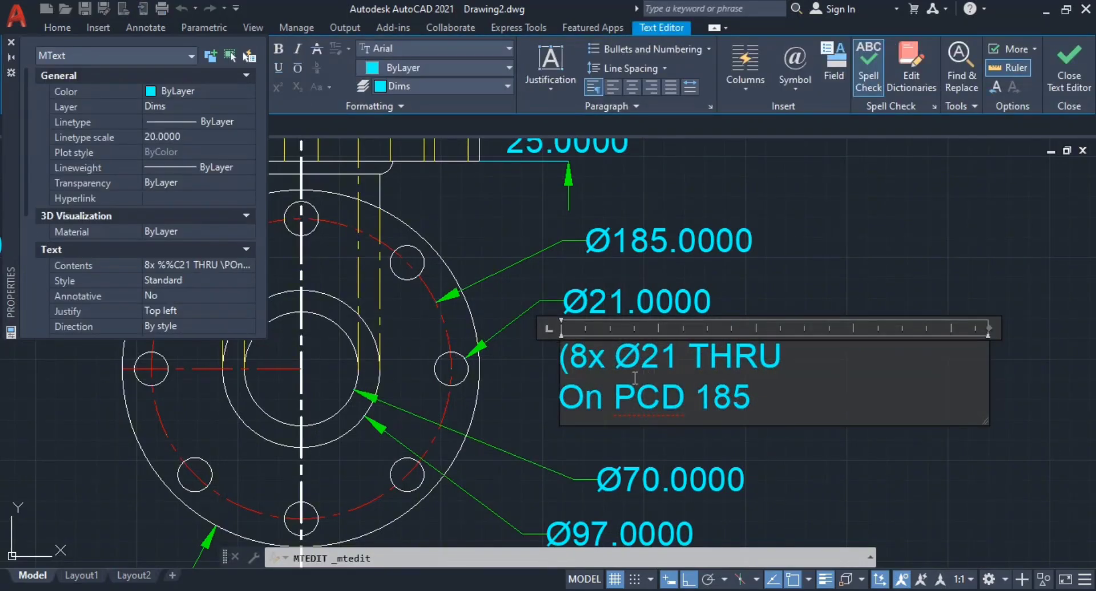
pyautogui.click(778, 406)
pyautogui.write(')')
pyautogui.press('Escape')
pyautogui.press('Escape')
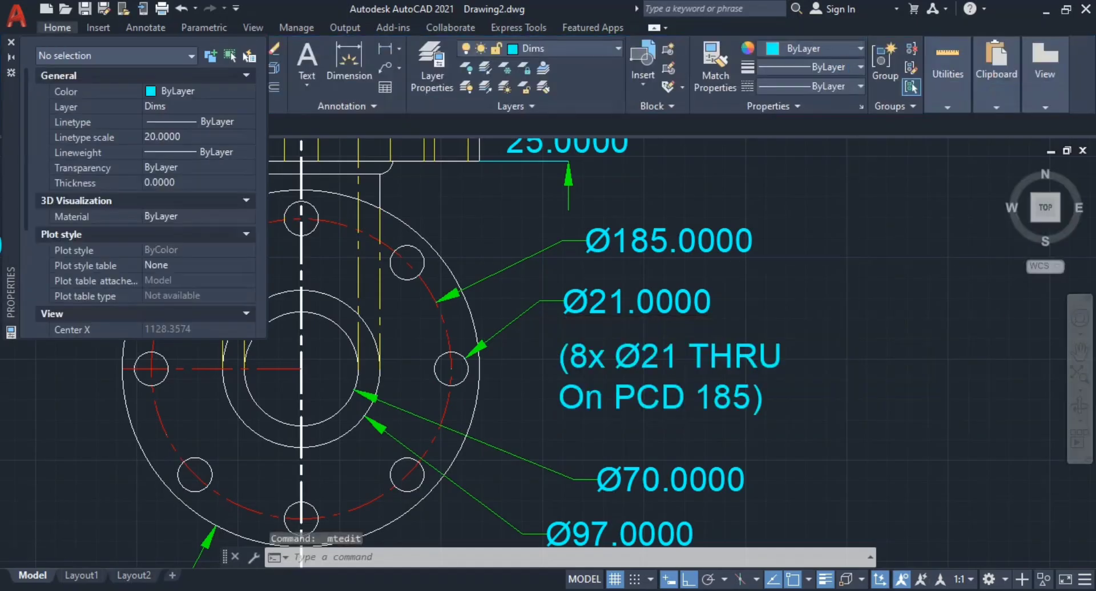
# - Compare the dimensioned views with FIG:66 in the reference PDF, and close the Properties palette in the drawing
pyautogui.scroll(-4, 791, 348)
pyautogui.moveTo(788, 386); pyautogui.dragTo(868, 344, button='middle')
pyautogui.press('Escape')
pyautogui.moveTo(608, 274); pyautogui.dragTo(679, 319, button='middle')
pyautogui.hotkey('alt', 'Tab')
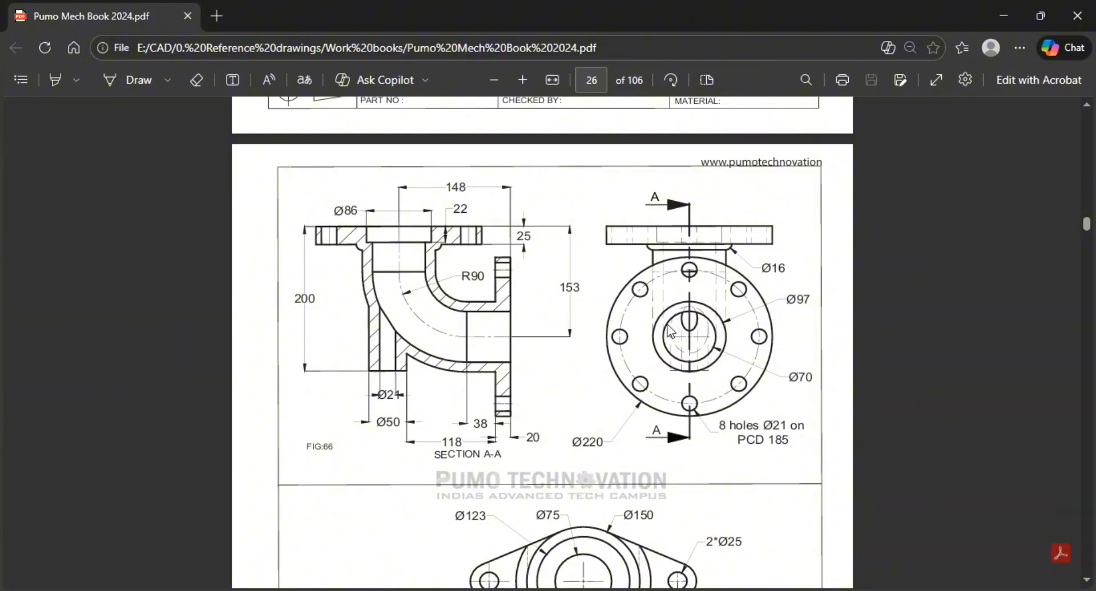
pyautogui.hotkey('alt', 'Tab')
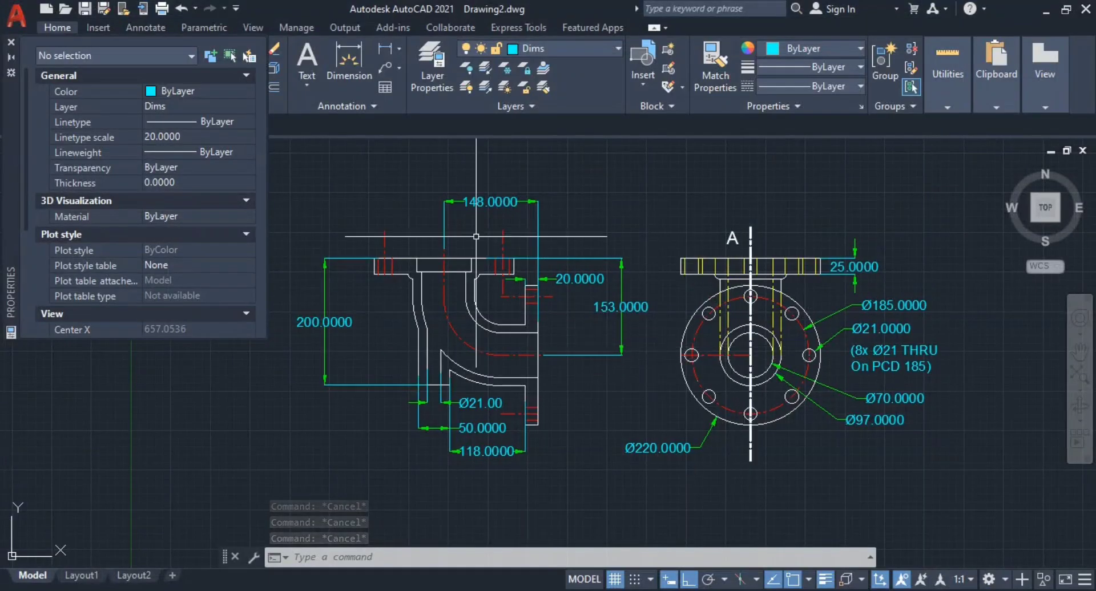
pyautogui.click(10, 43)
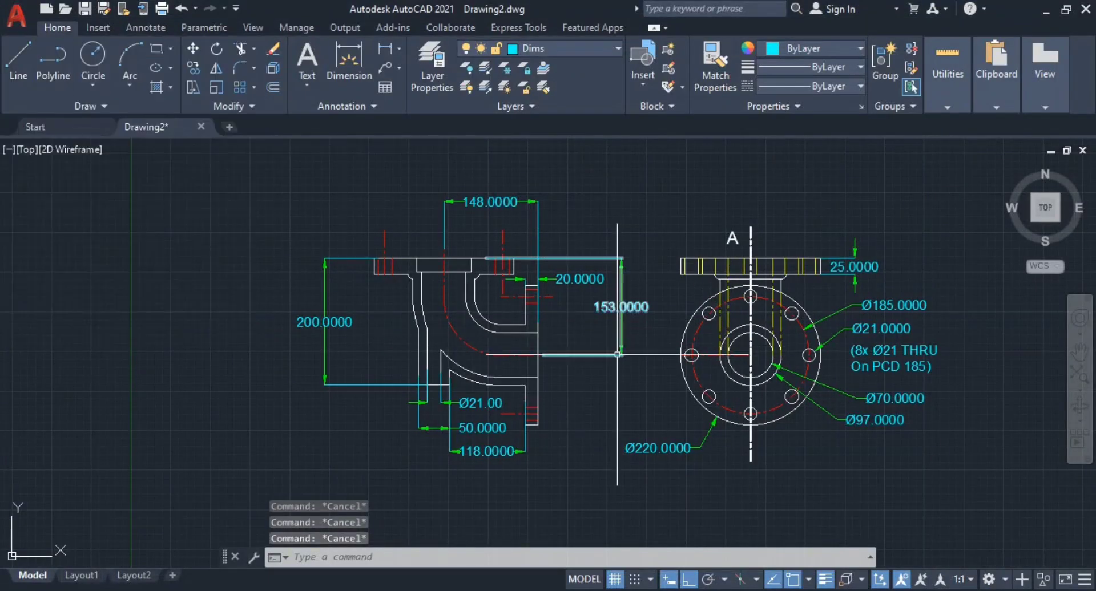
# - Review the dimensions, centre lines and bolt hole note across the elbow's section view and flange view
pyautogui.scroll(2, 623, 356)
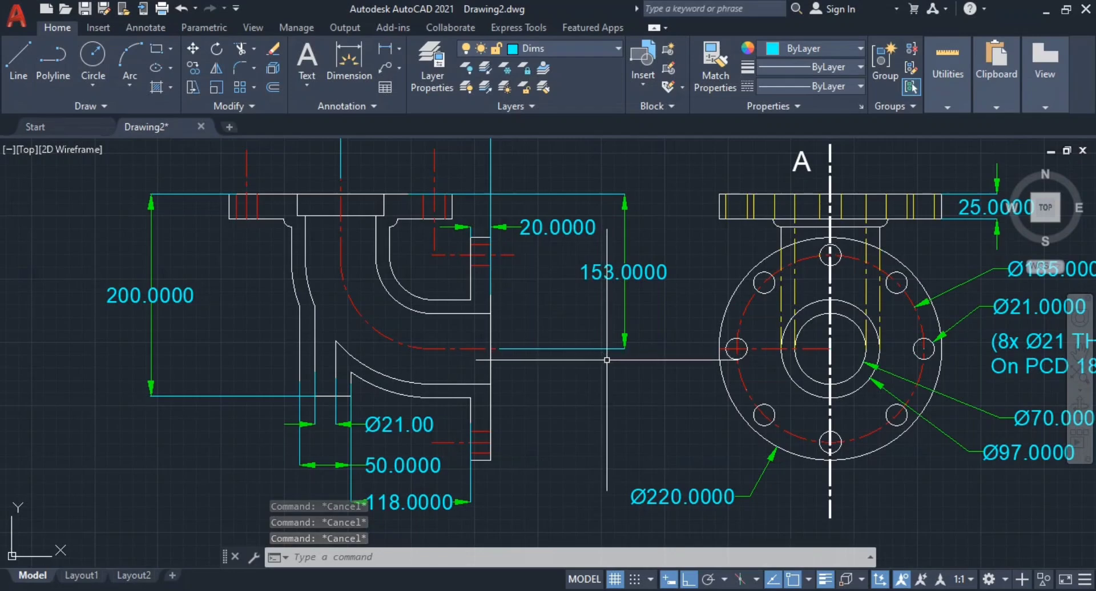
pyautogui.scroll(-3, 879, 474)
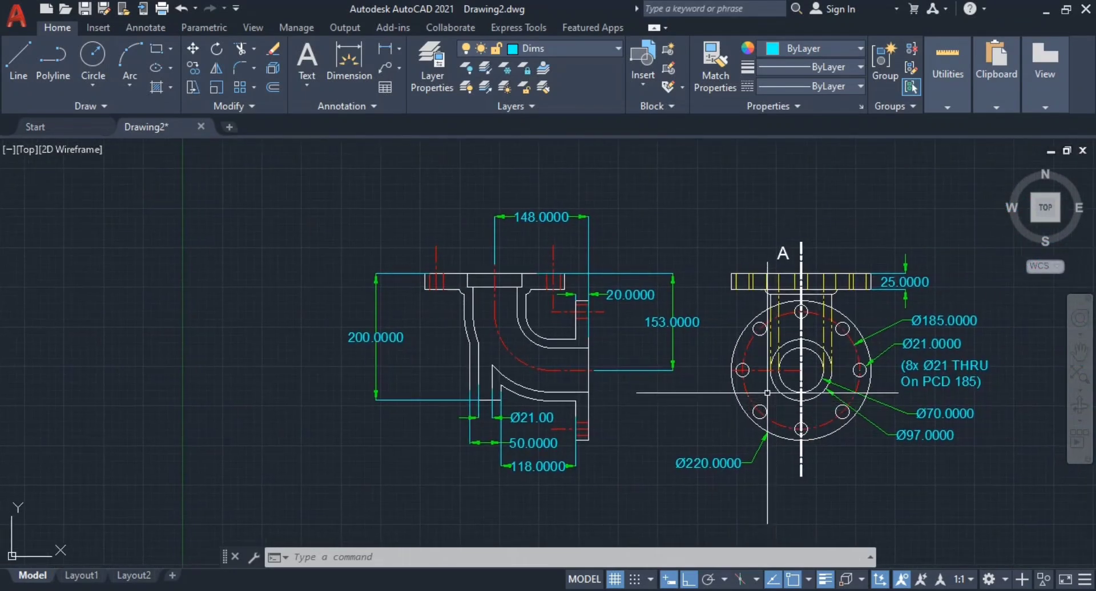
pyautogui.scroll(2, 816, 403)
pyautogui.moveTo(755, 398); pyautogui.dragTo(722, 401, button='middle')
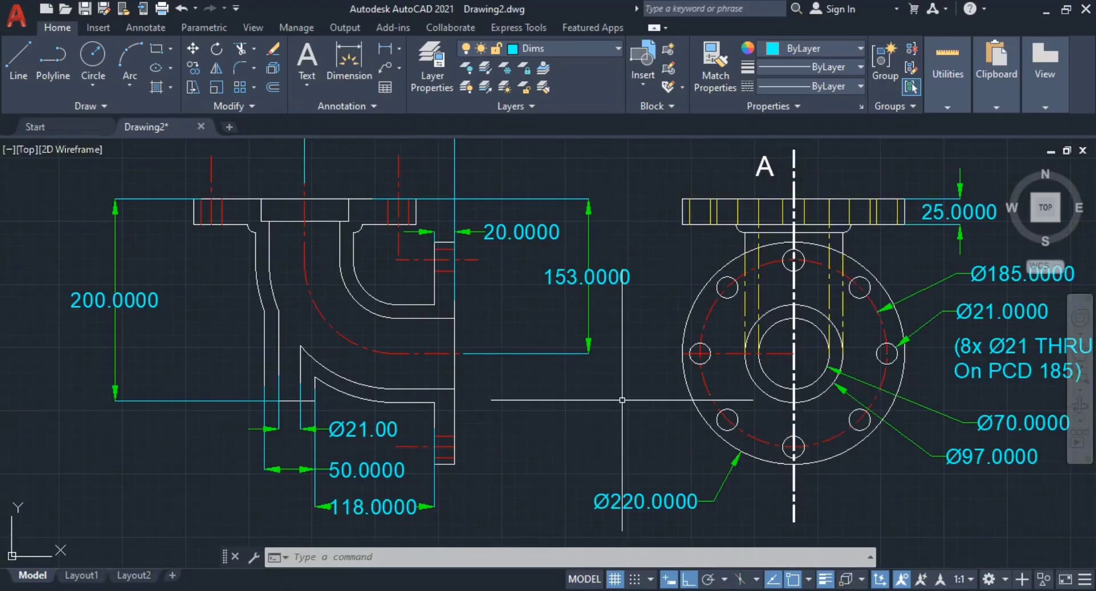
pyautogui.scroll(-2, 639, 403)
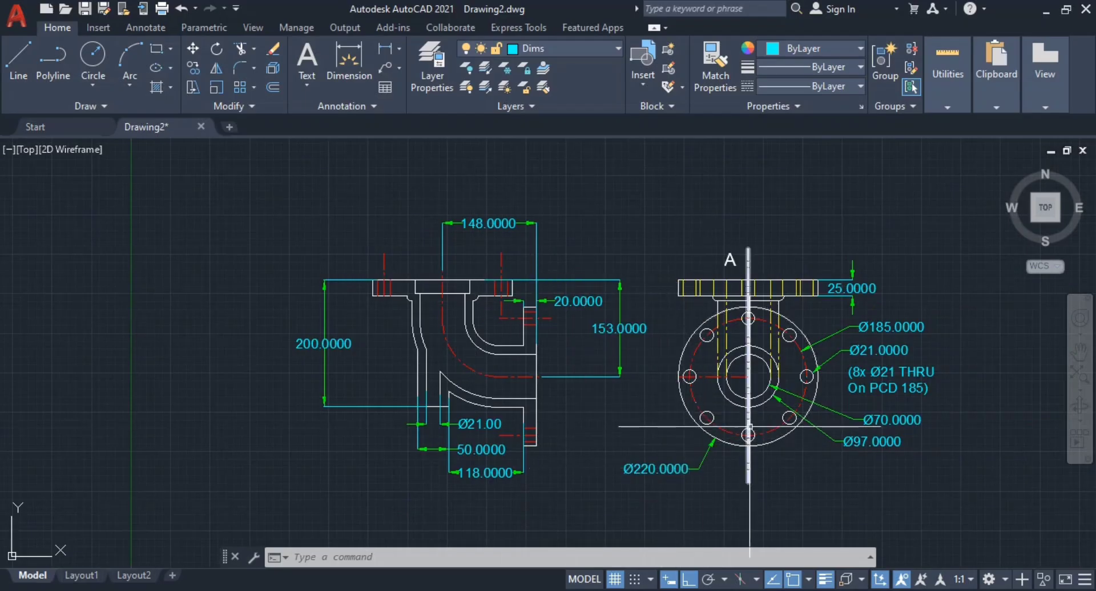
pyautogui.moveTo(750, 426)
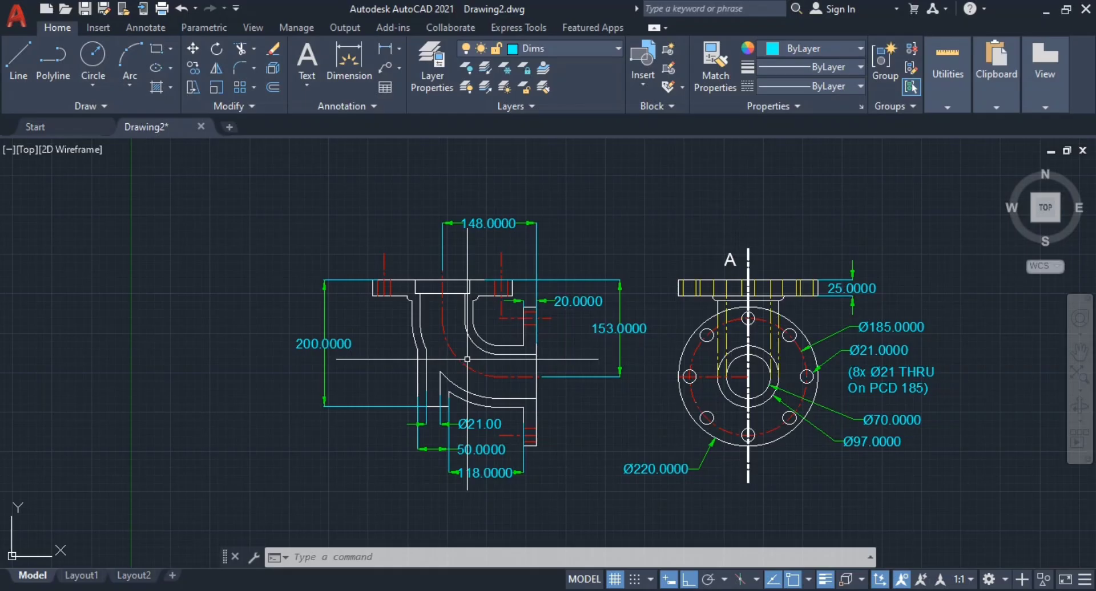
pyautogui.scroll(2, 501, 351)
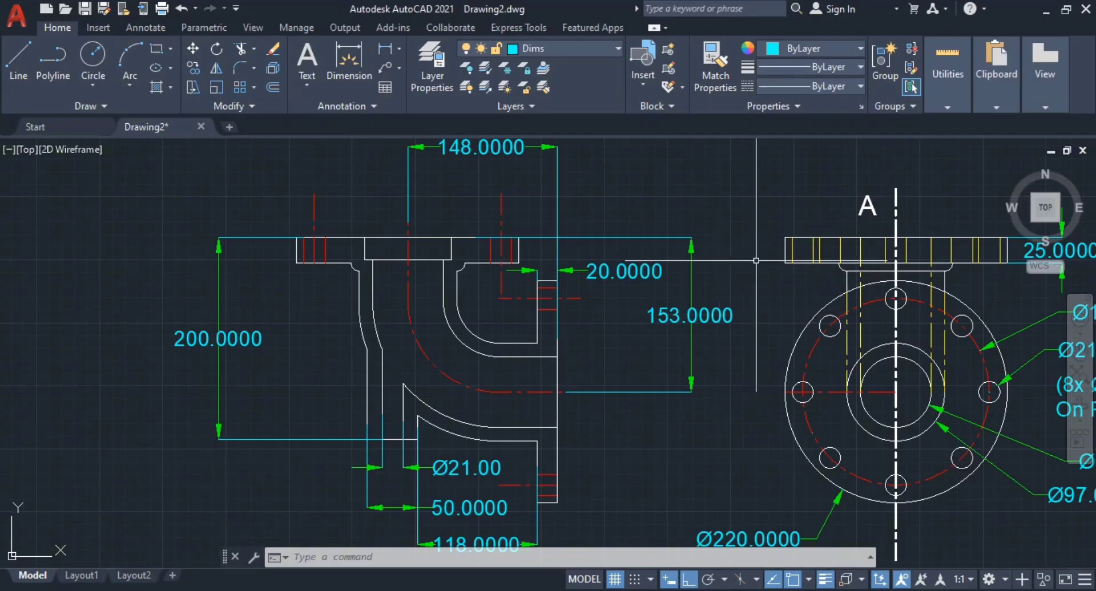
pyautogui.scroll(-3, 799, 320)
pyautogui.scroll(3, 795, 321)
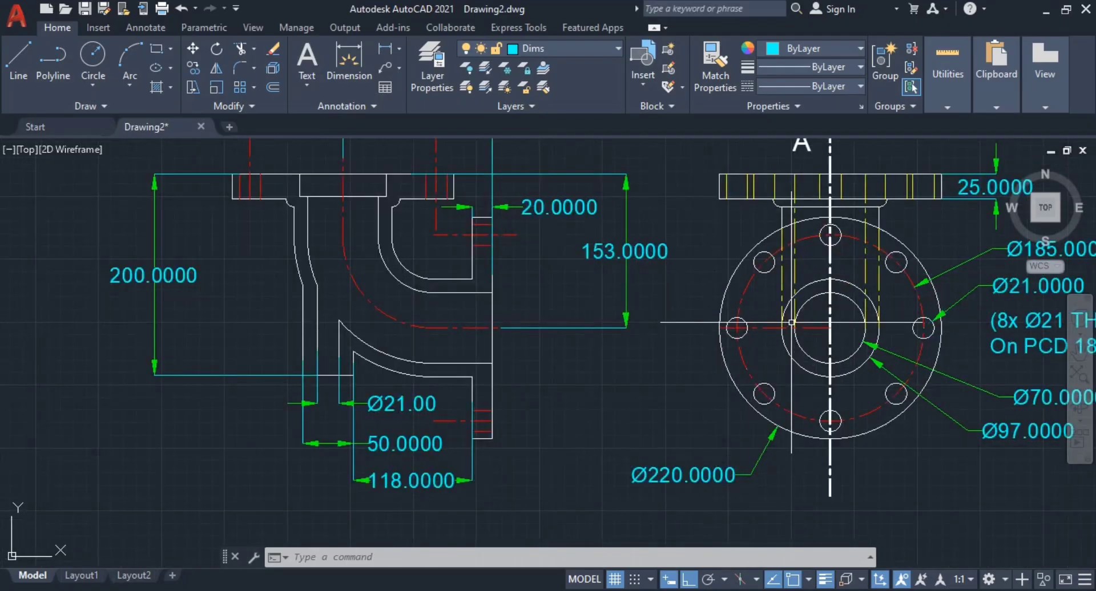